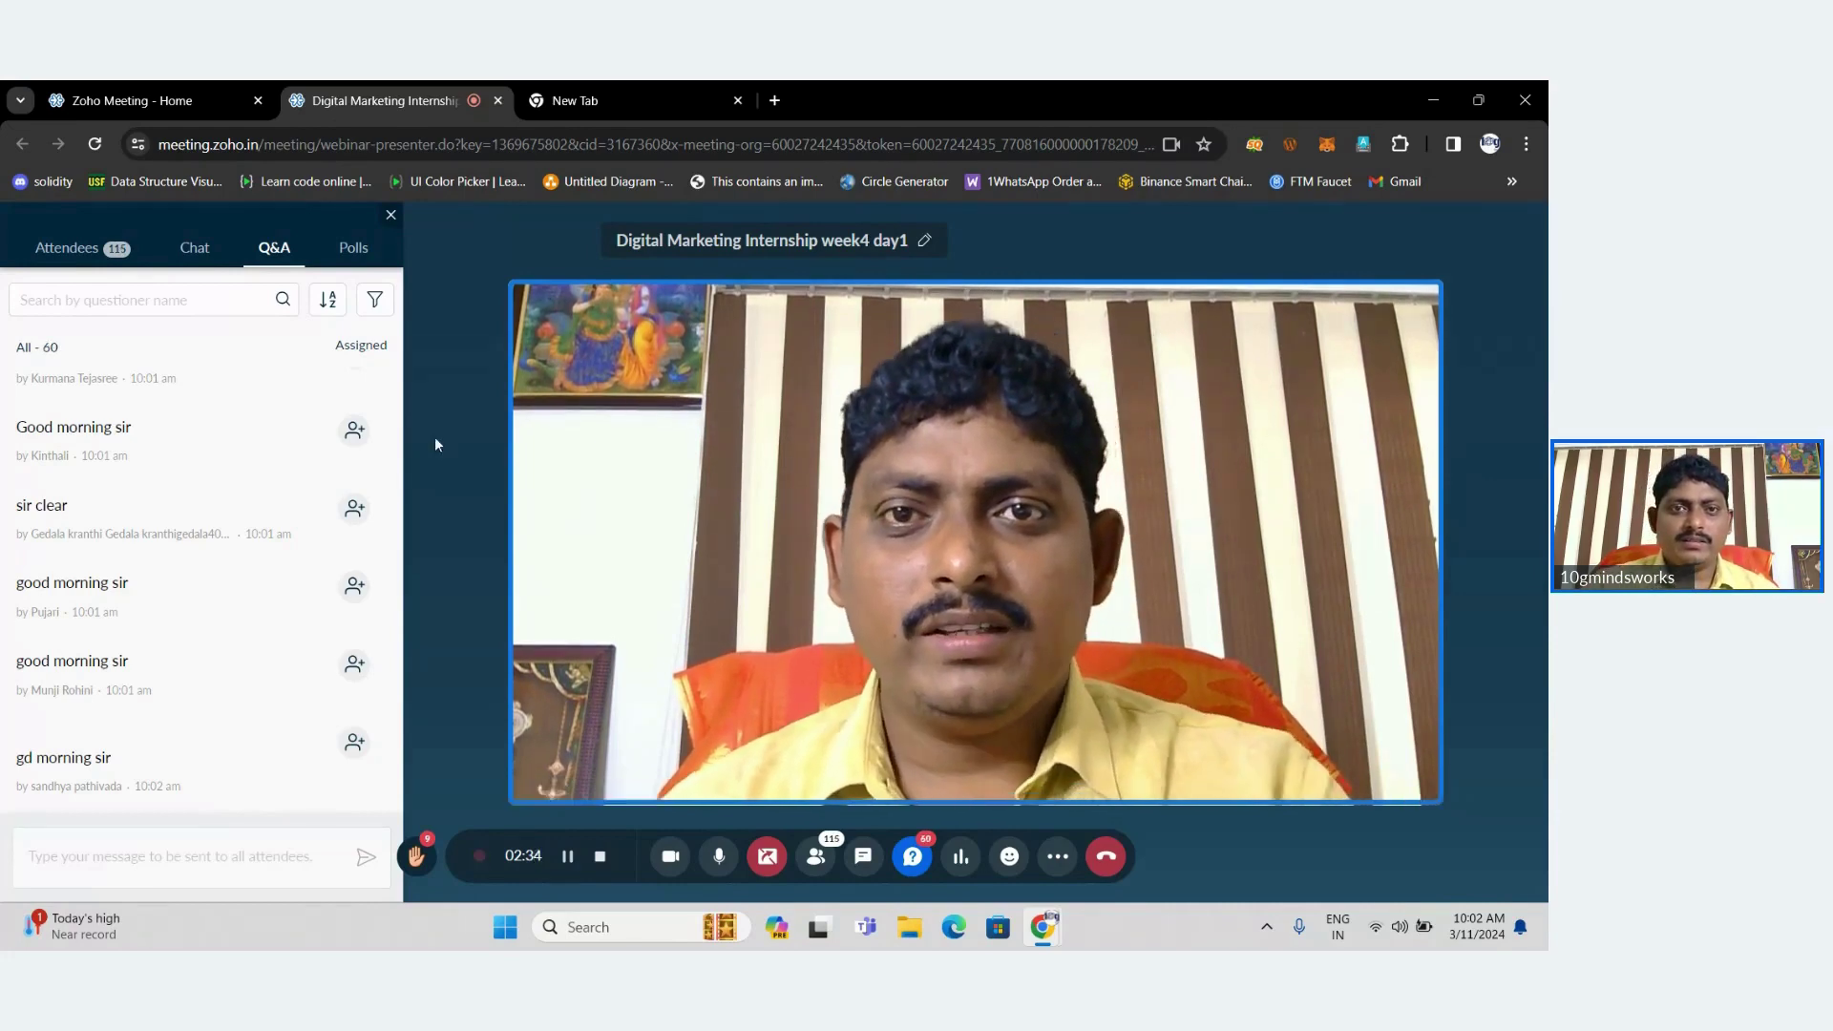
Open canva.com in the empty browser tab and bring up the Trending apps in its apps directory.
click(559, 87)
text(canva.com)
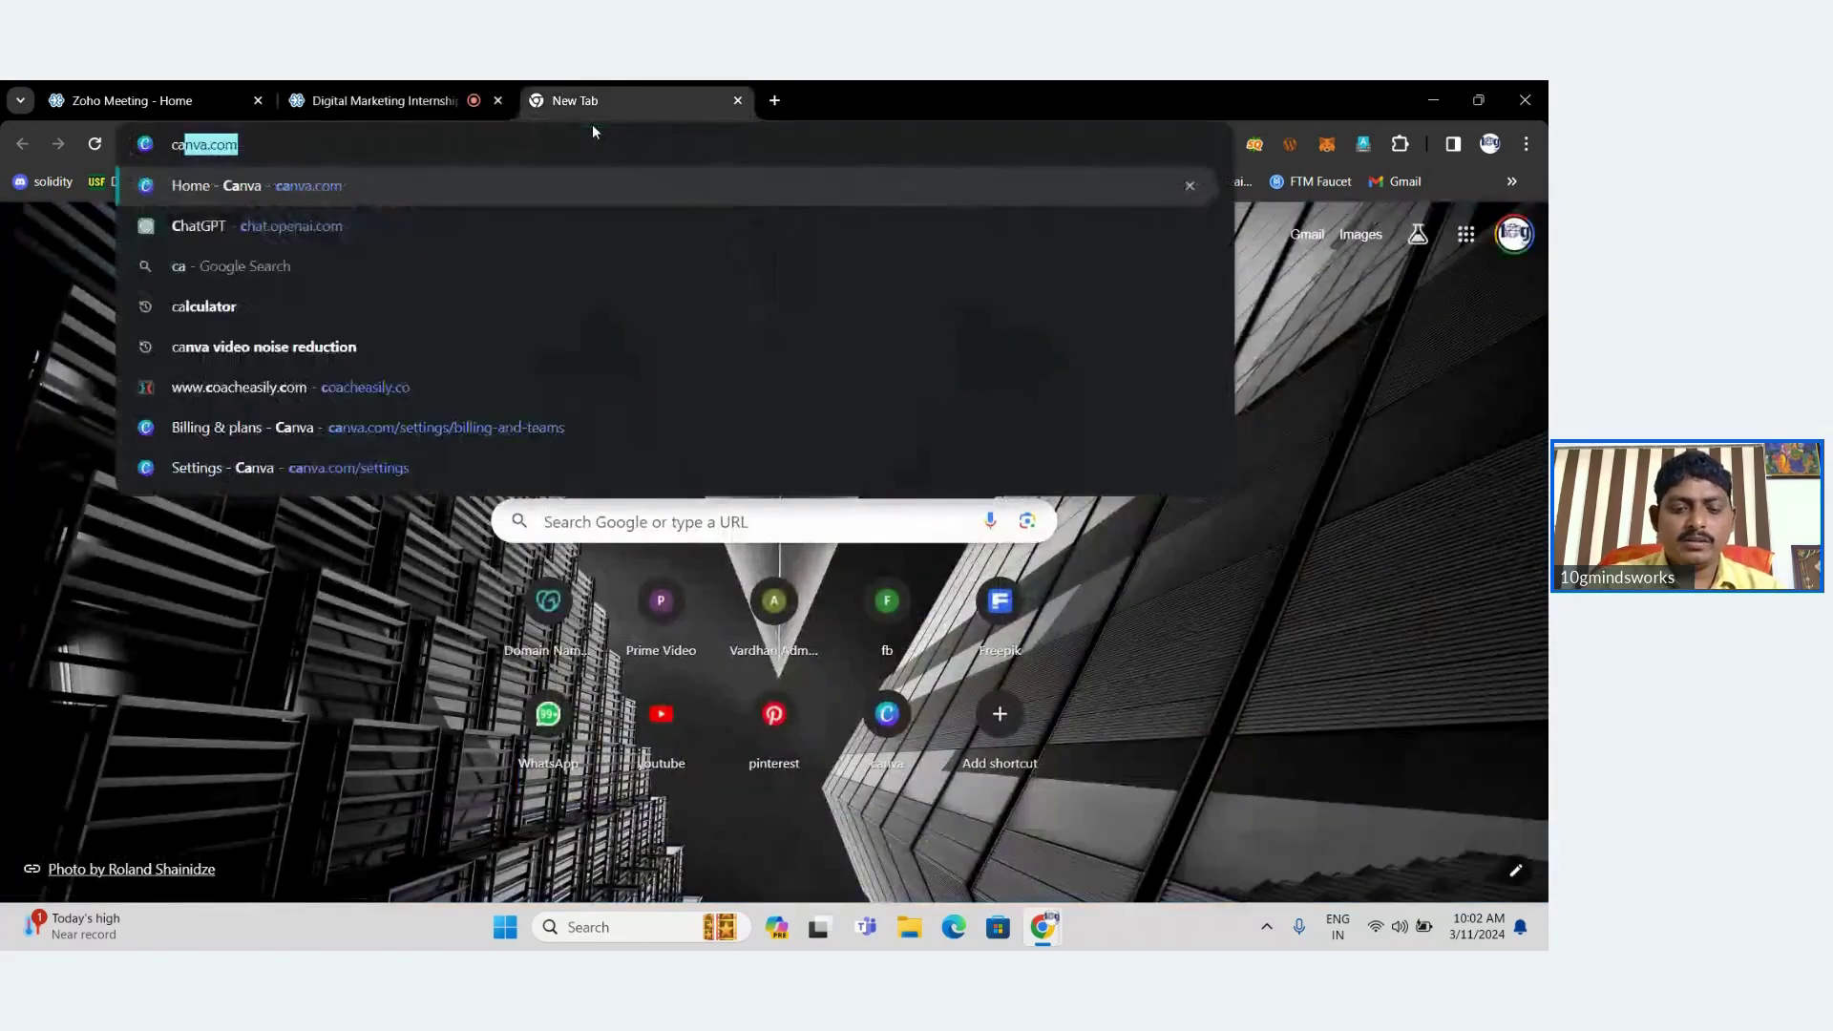
key(Return)
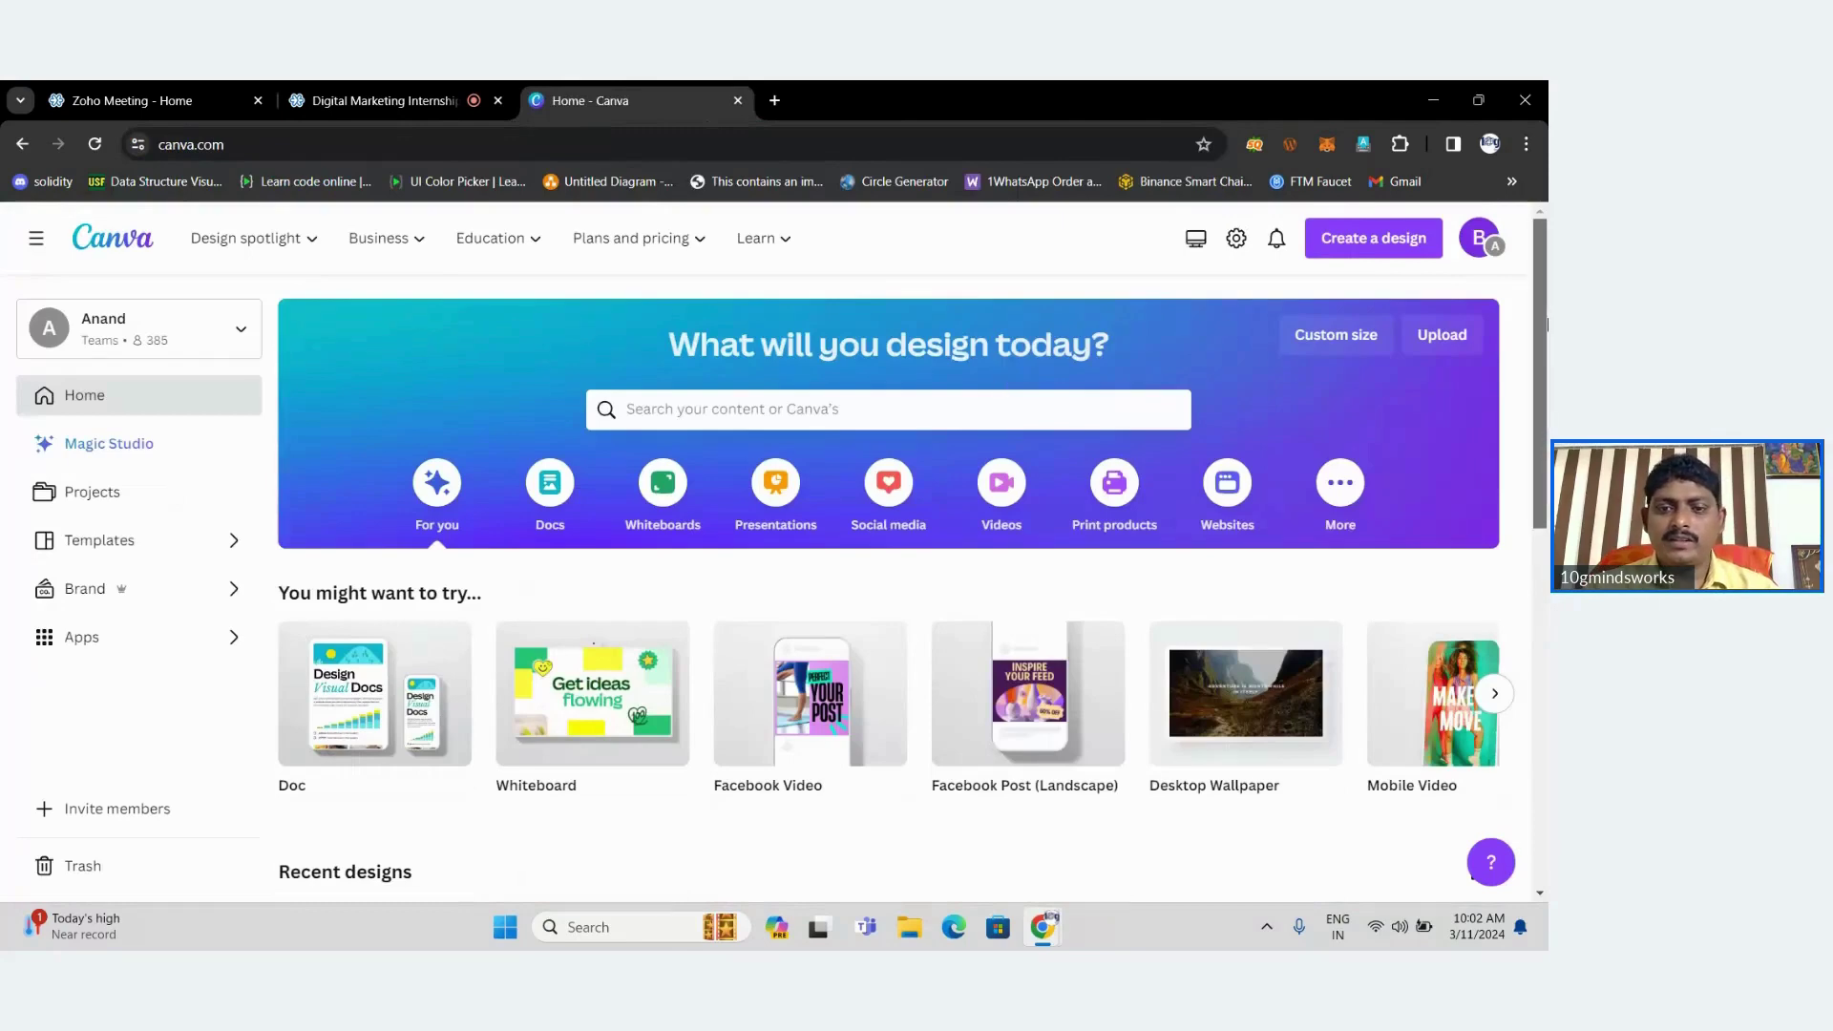
scroll(1542, 325, down, 1)
scroll(1541, 325, up, 1)
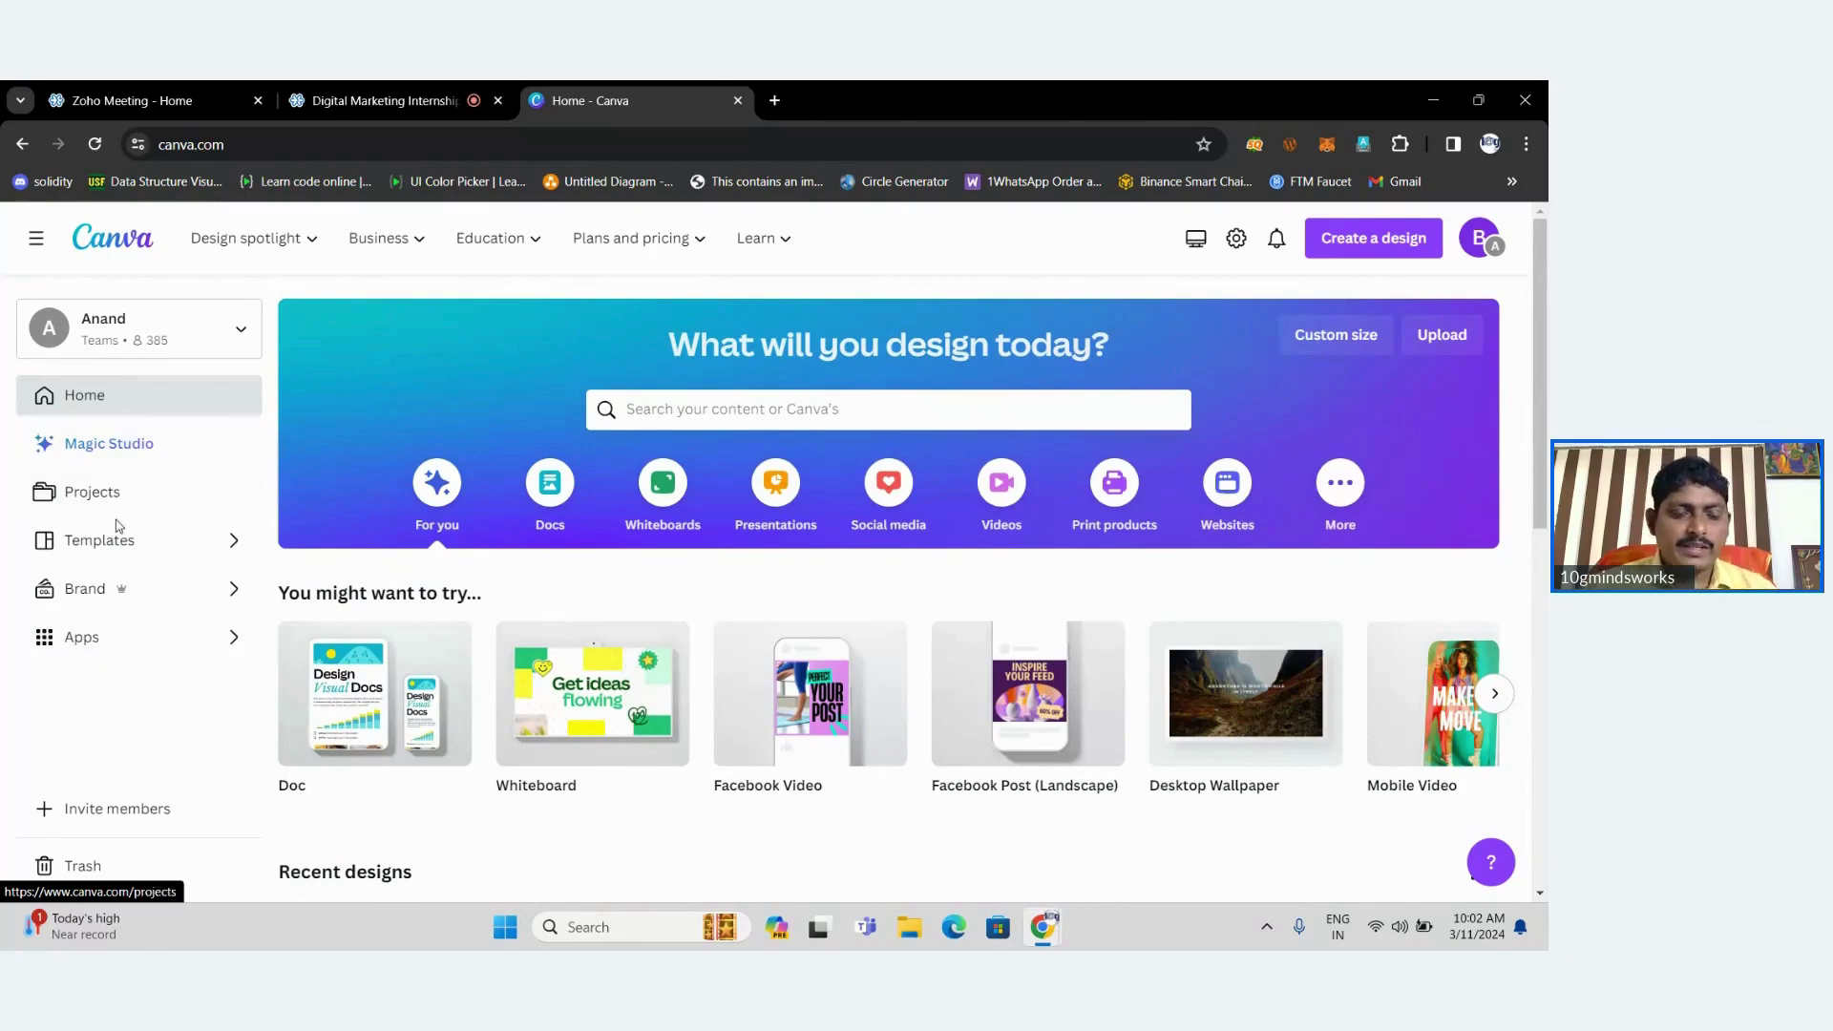
click(115, 649)
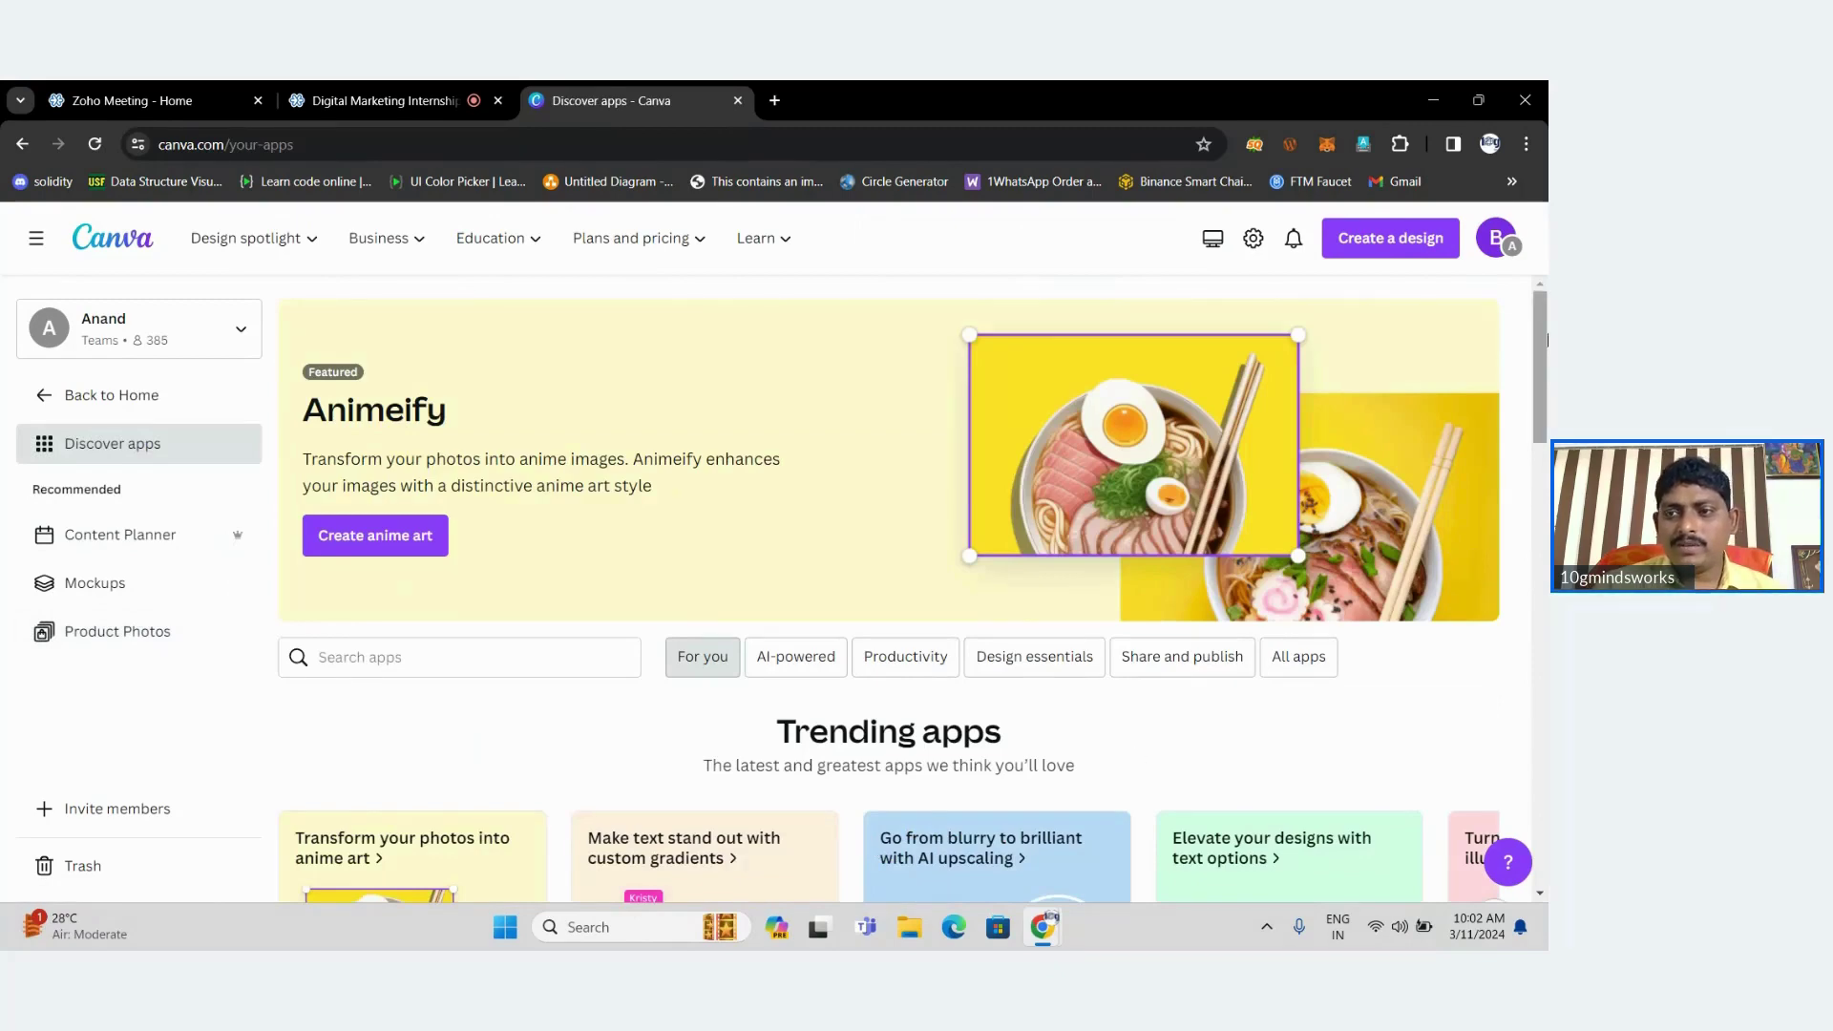
drag(1543, 343, 1545, 468)
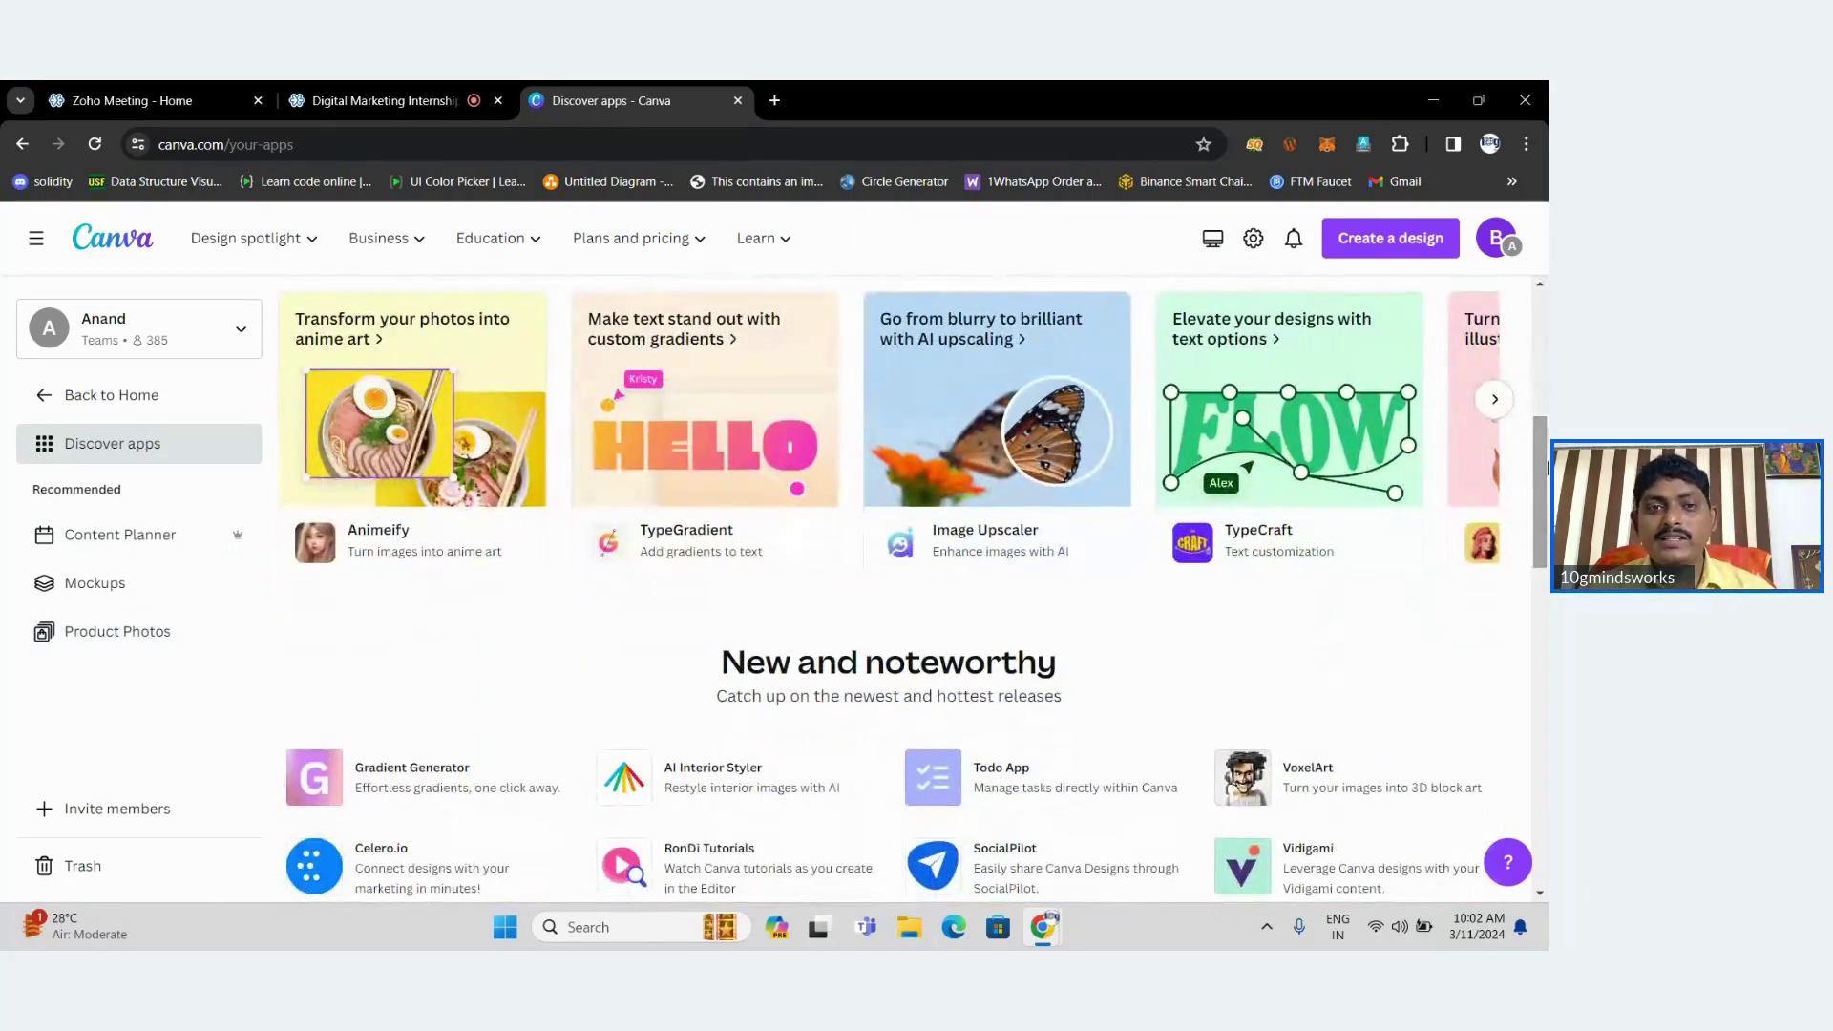
Switch to the webinar tab and read through the newest attendee messages in the Q&A.
click(439, 98)
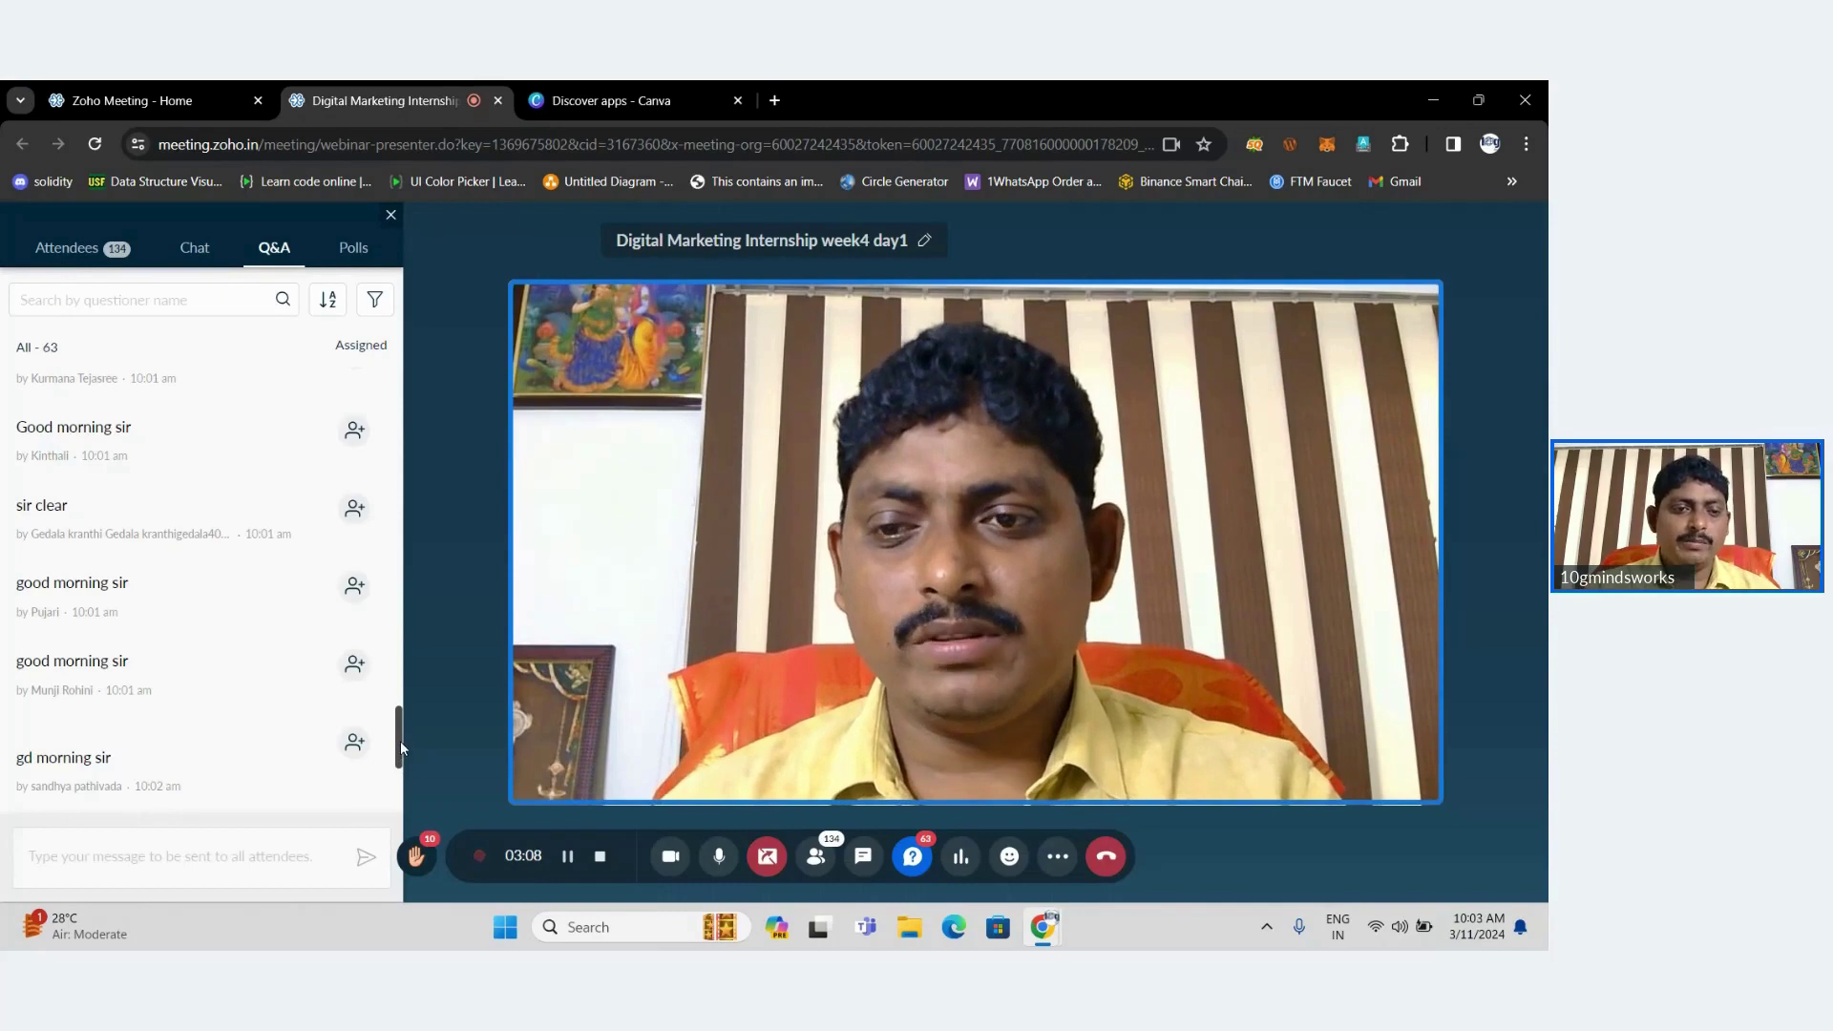
drag(399, 741, 399, 802)
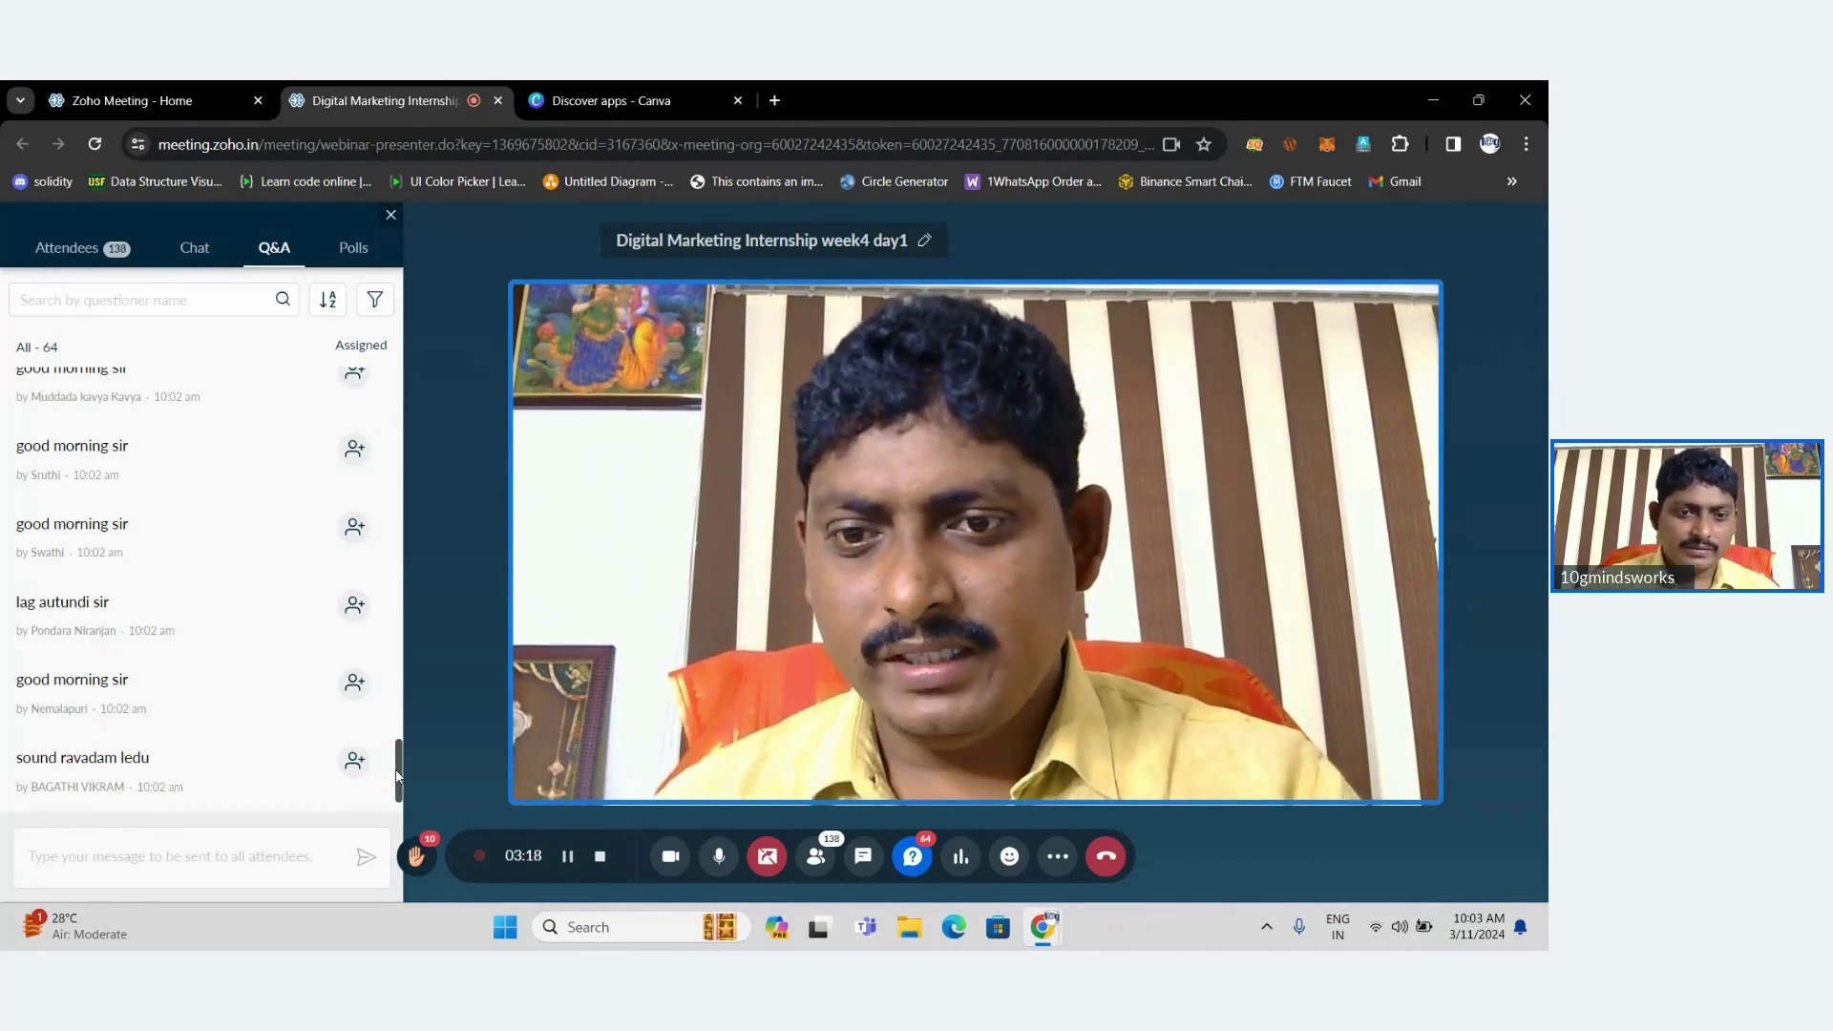
scroll(397, 773, down, 2)
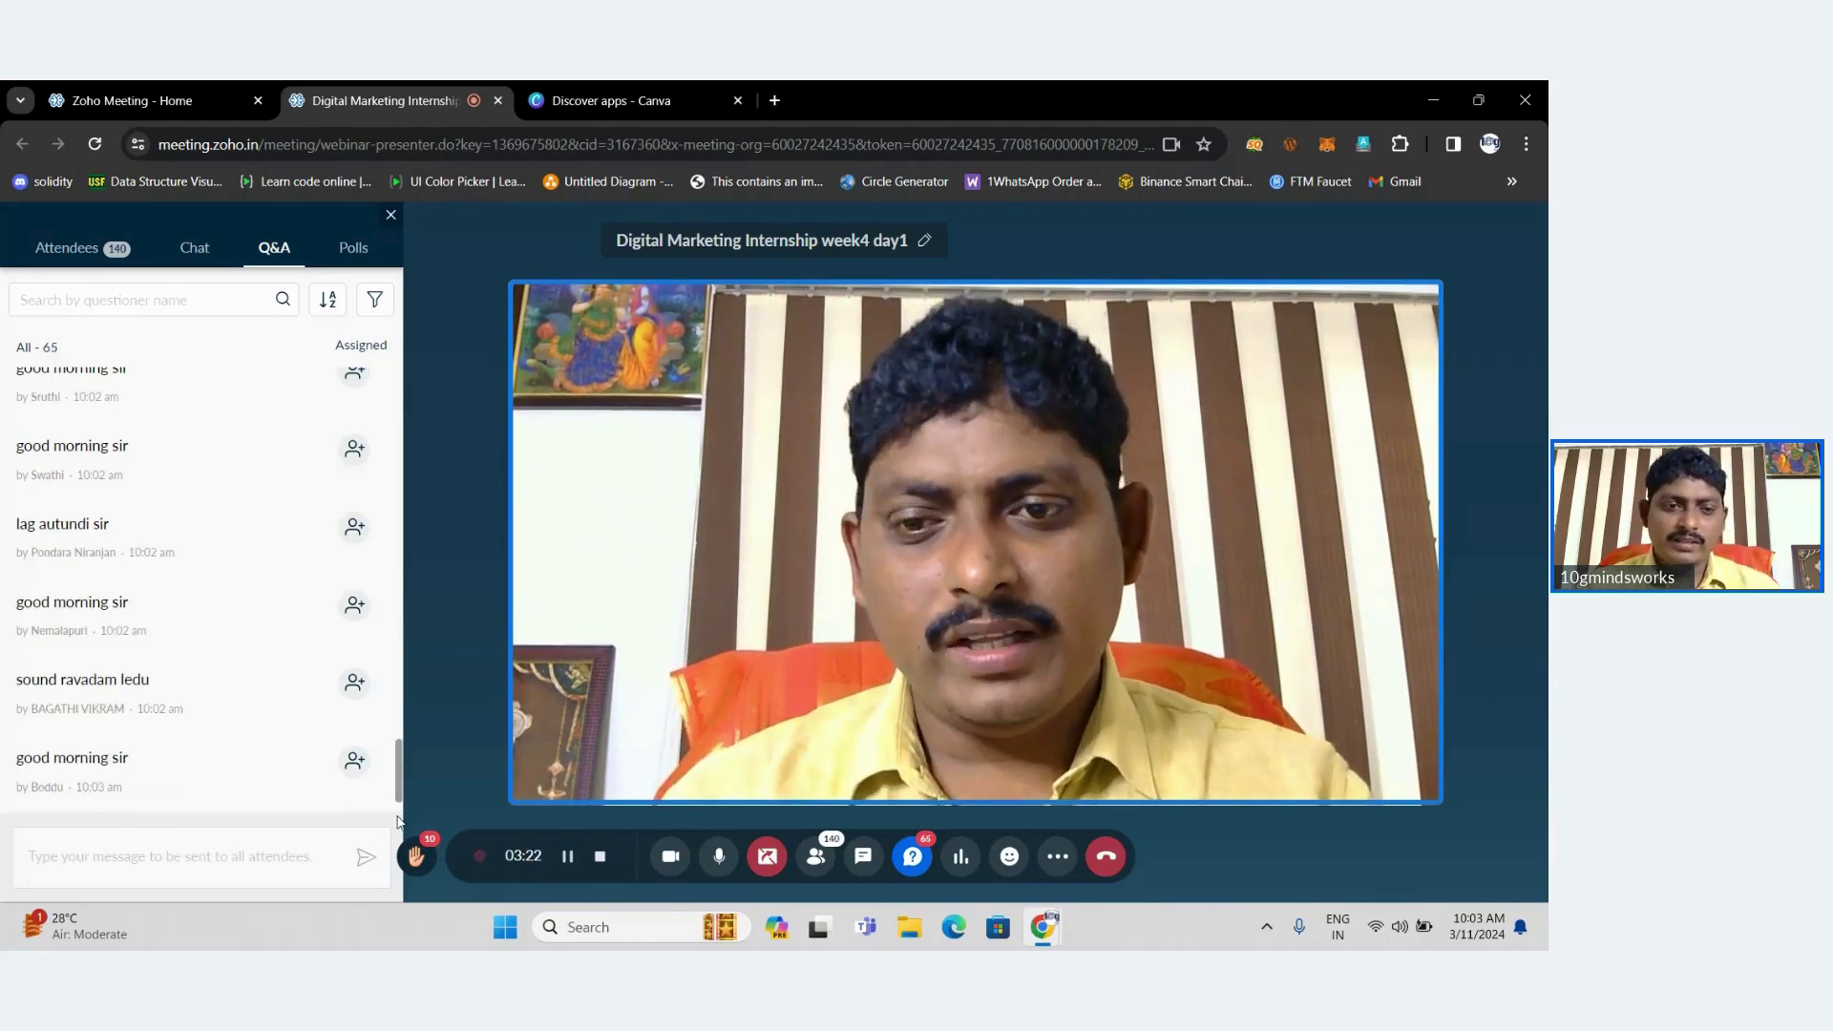
scroll(397, 764, down, 2)
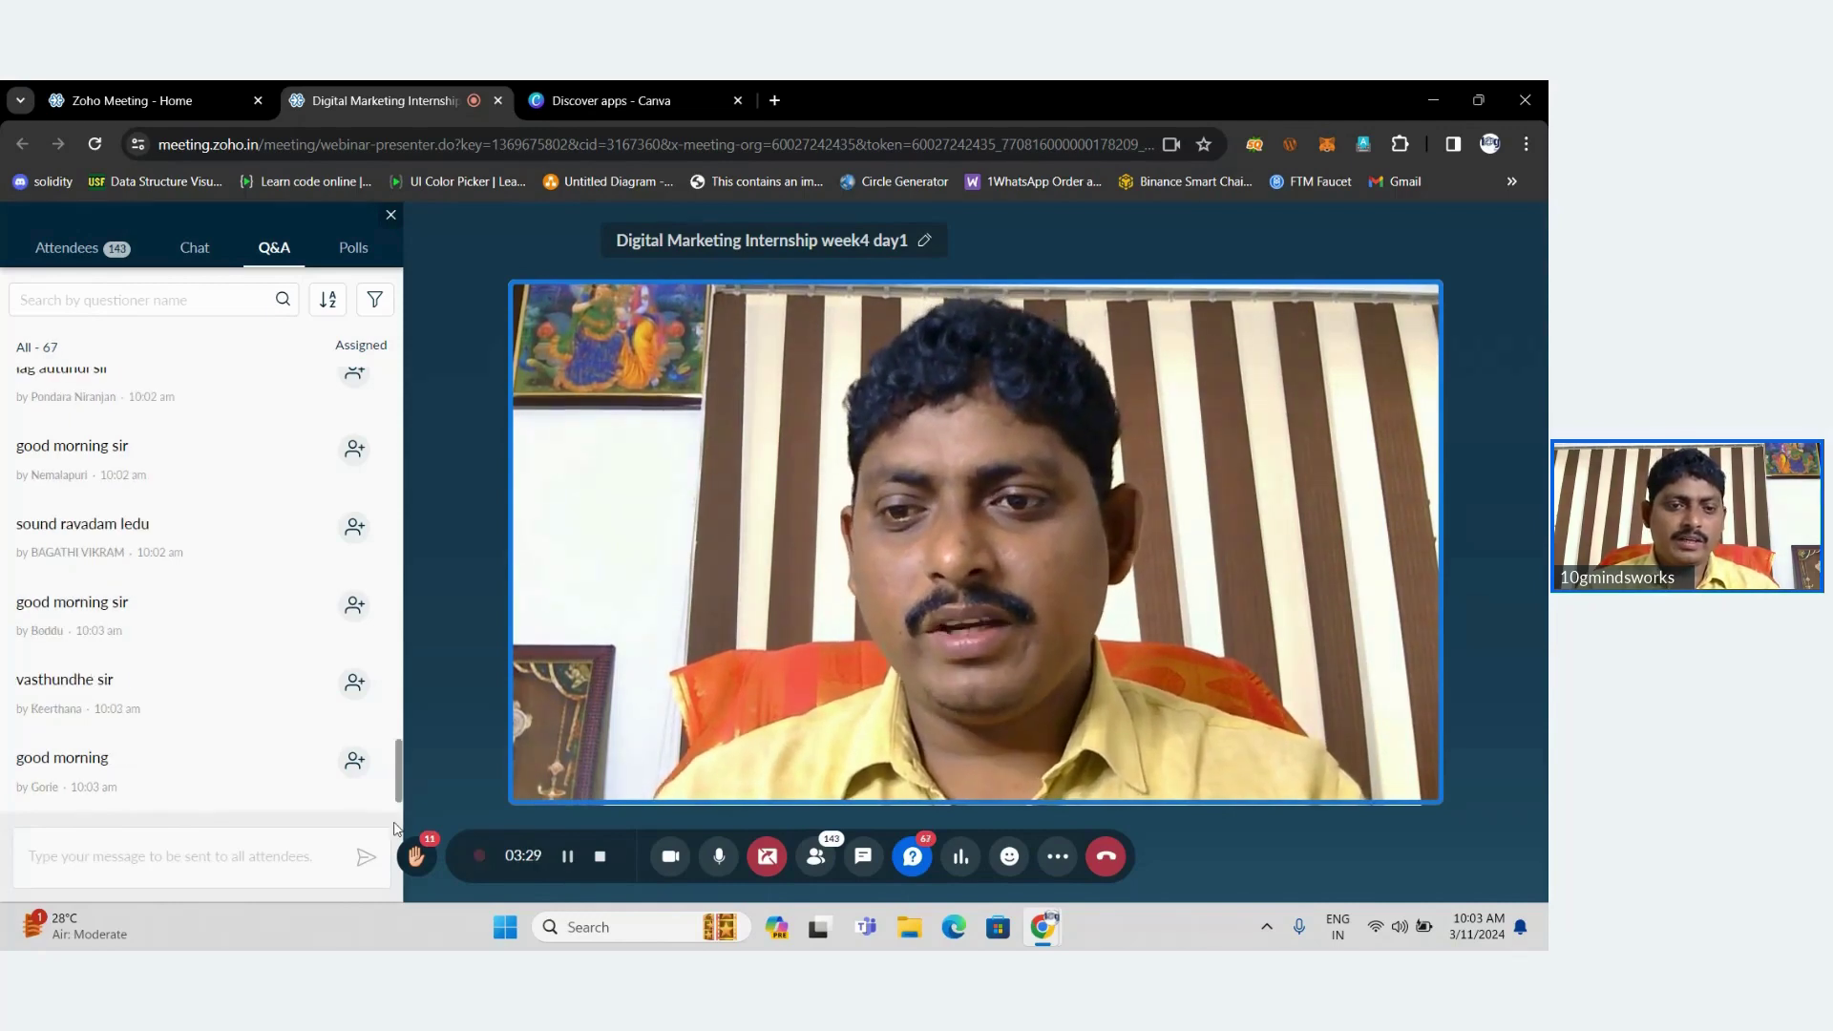
triple_click(397, 784)
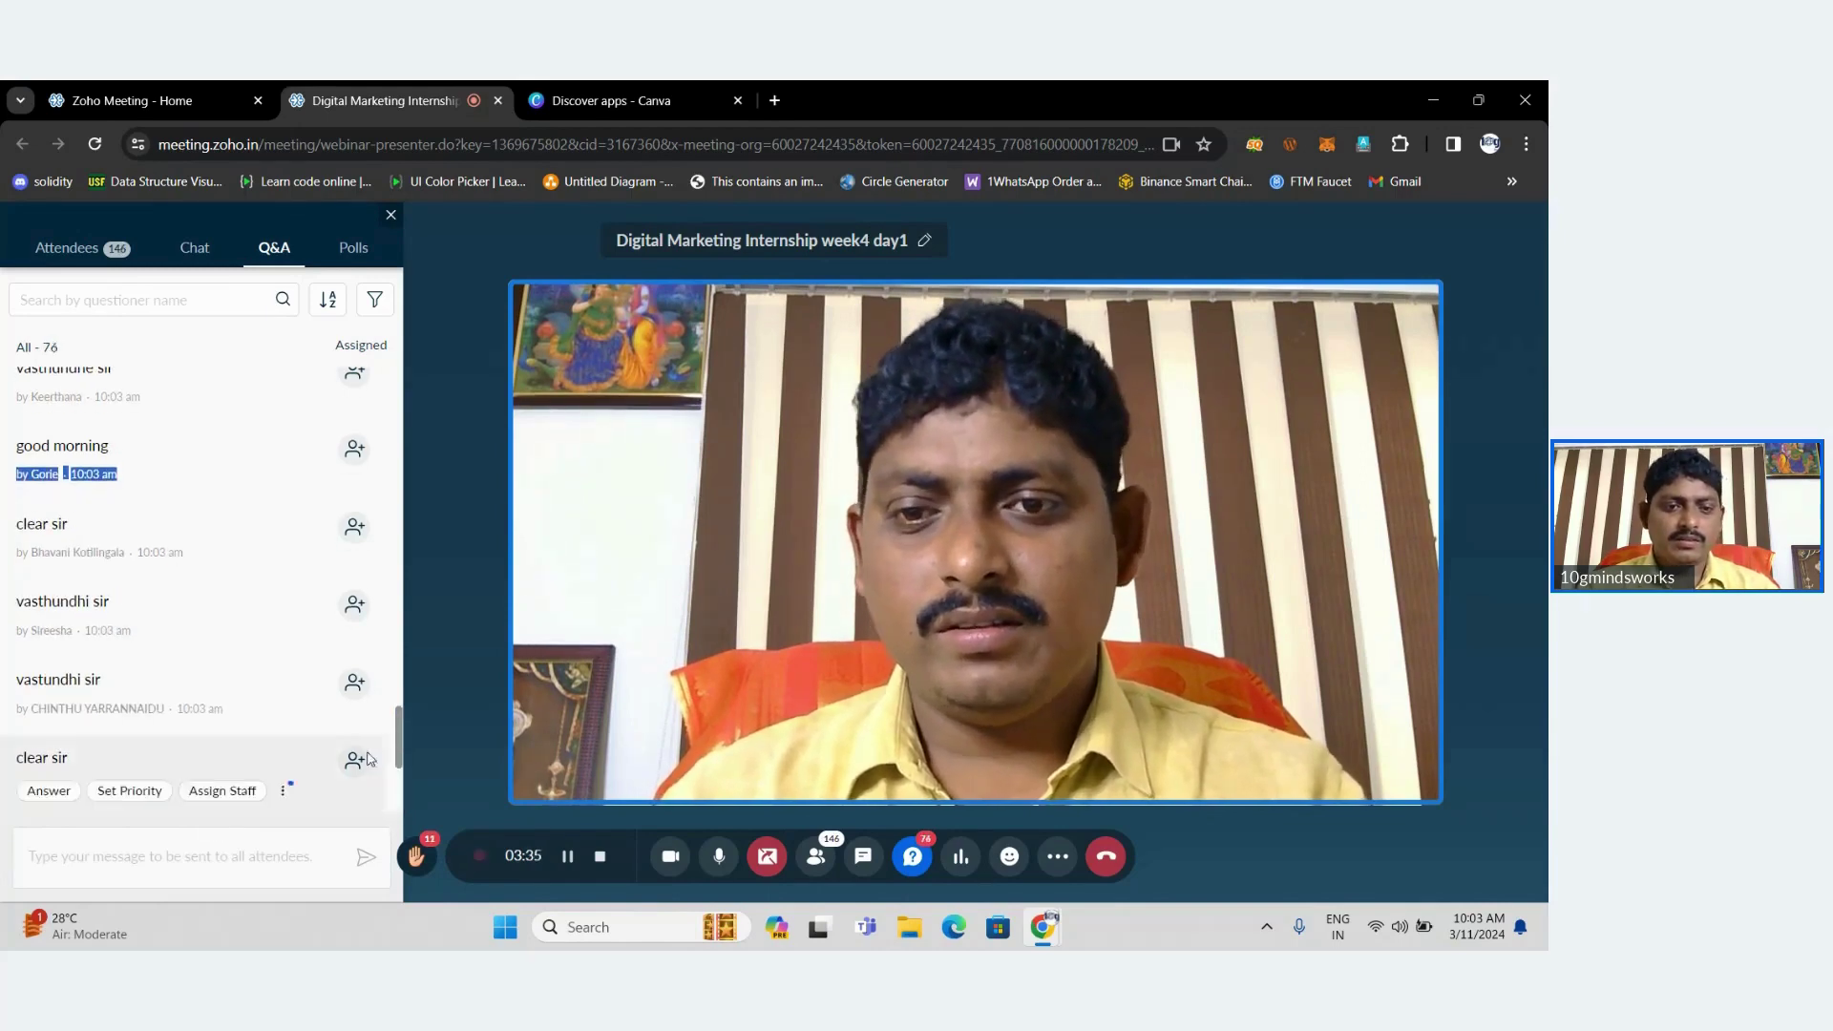
drag(397, 716, 397, 846)
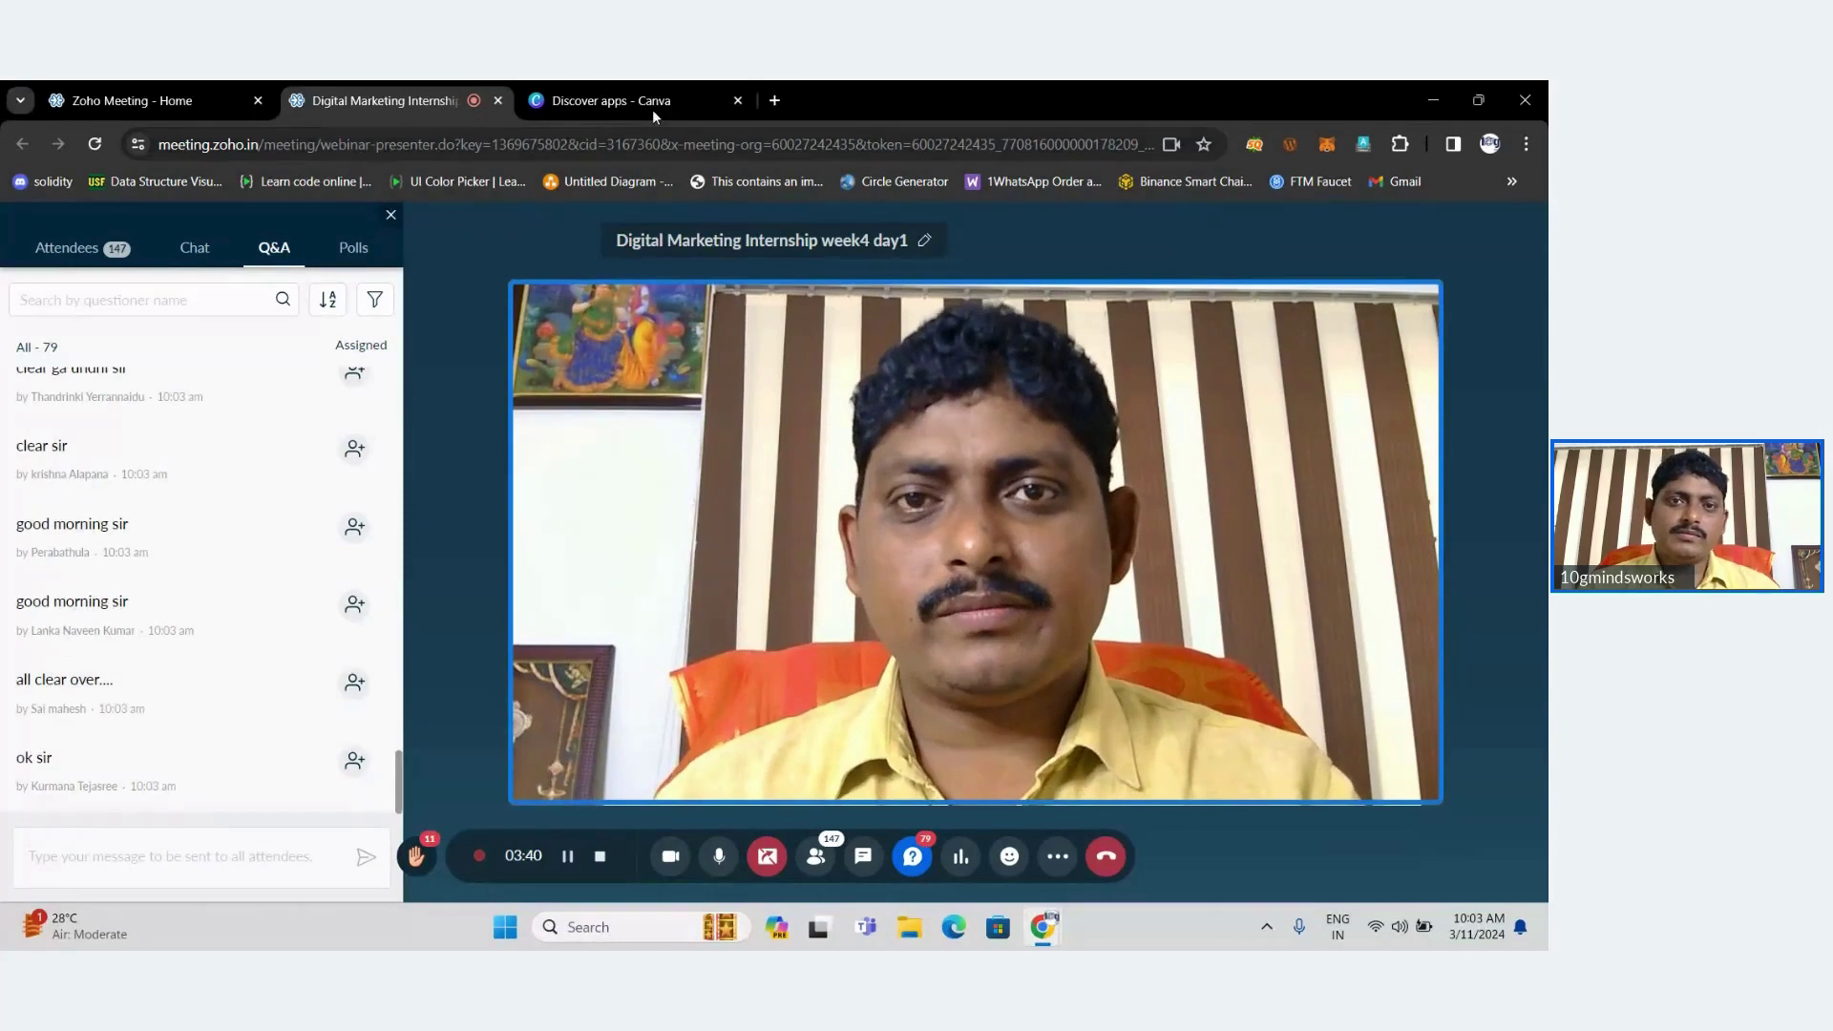
Return to the Canva tab, go back to its home page and reopen the apps directory.
click(643, 84)
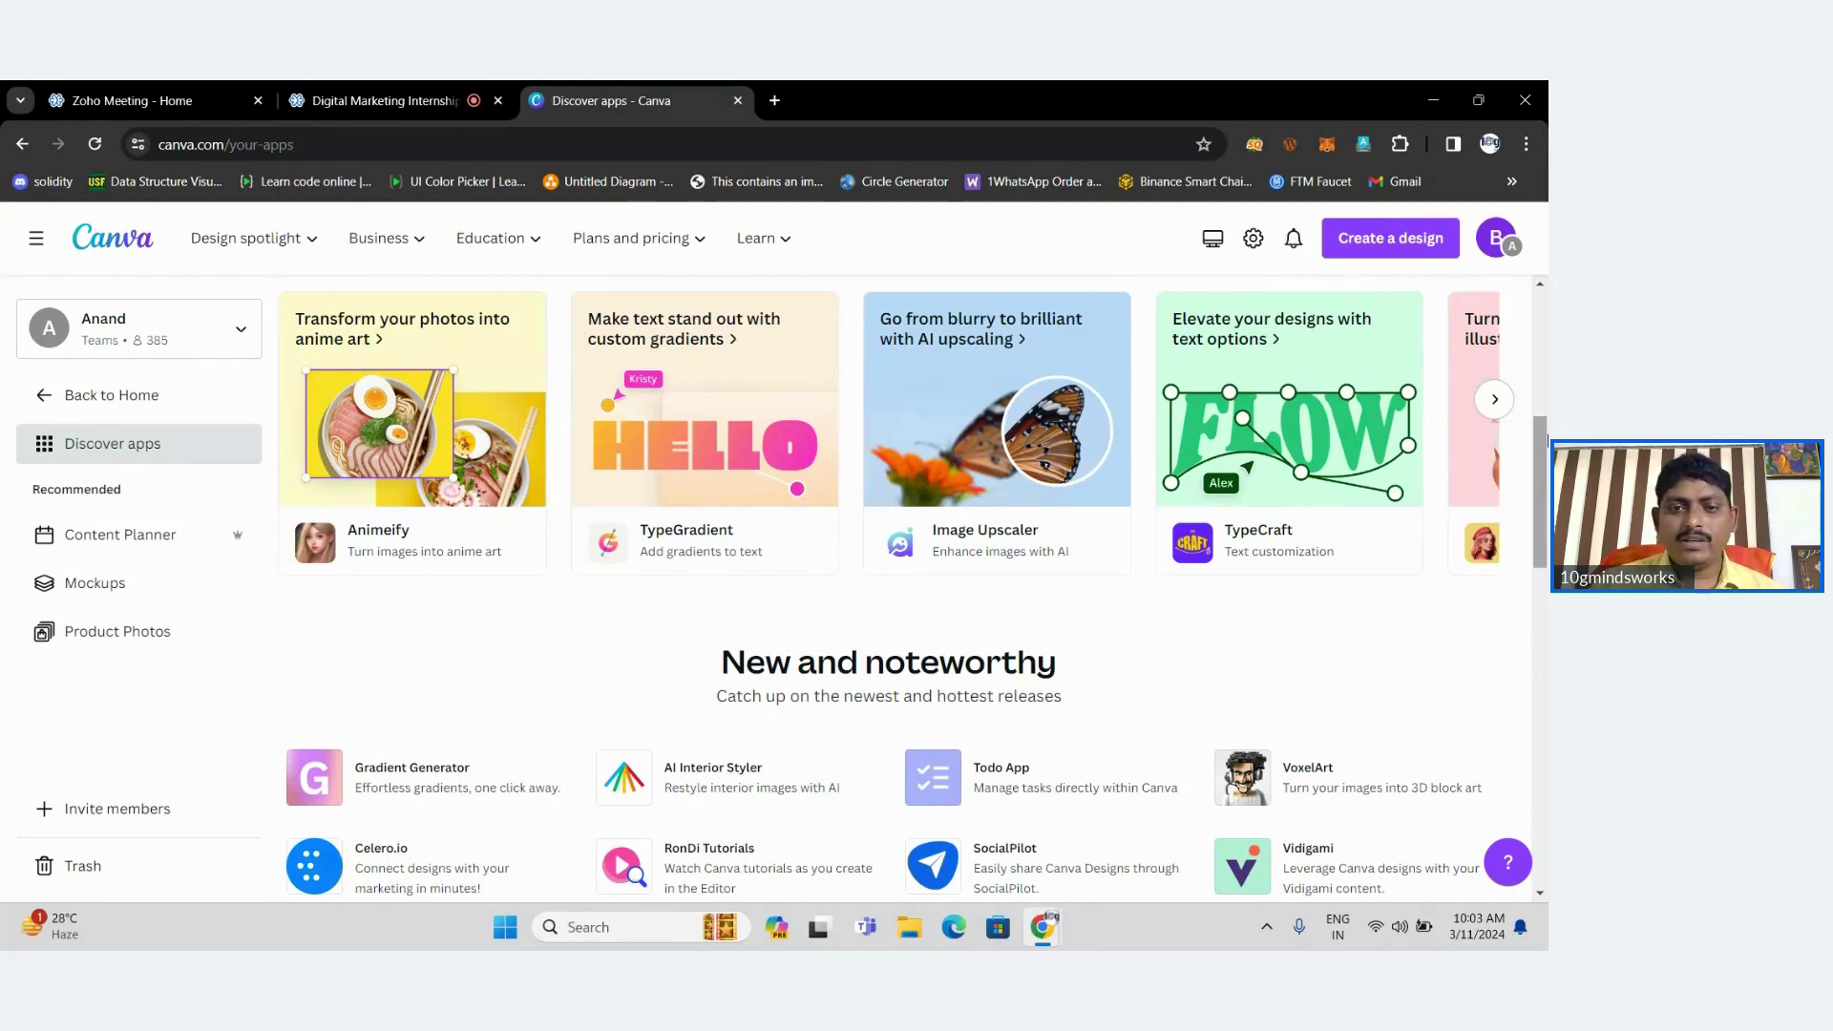
scroll(1548, 439, up, 2)
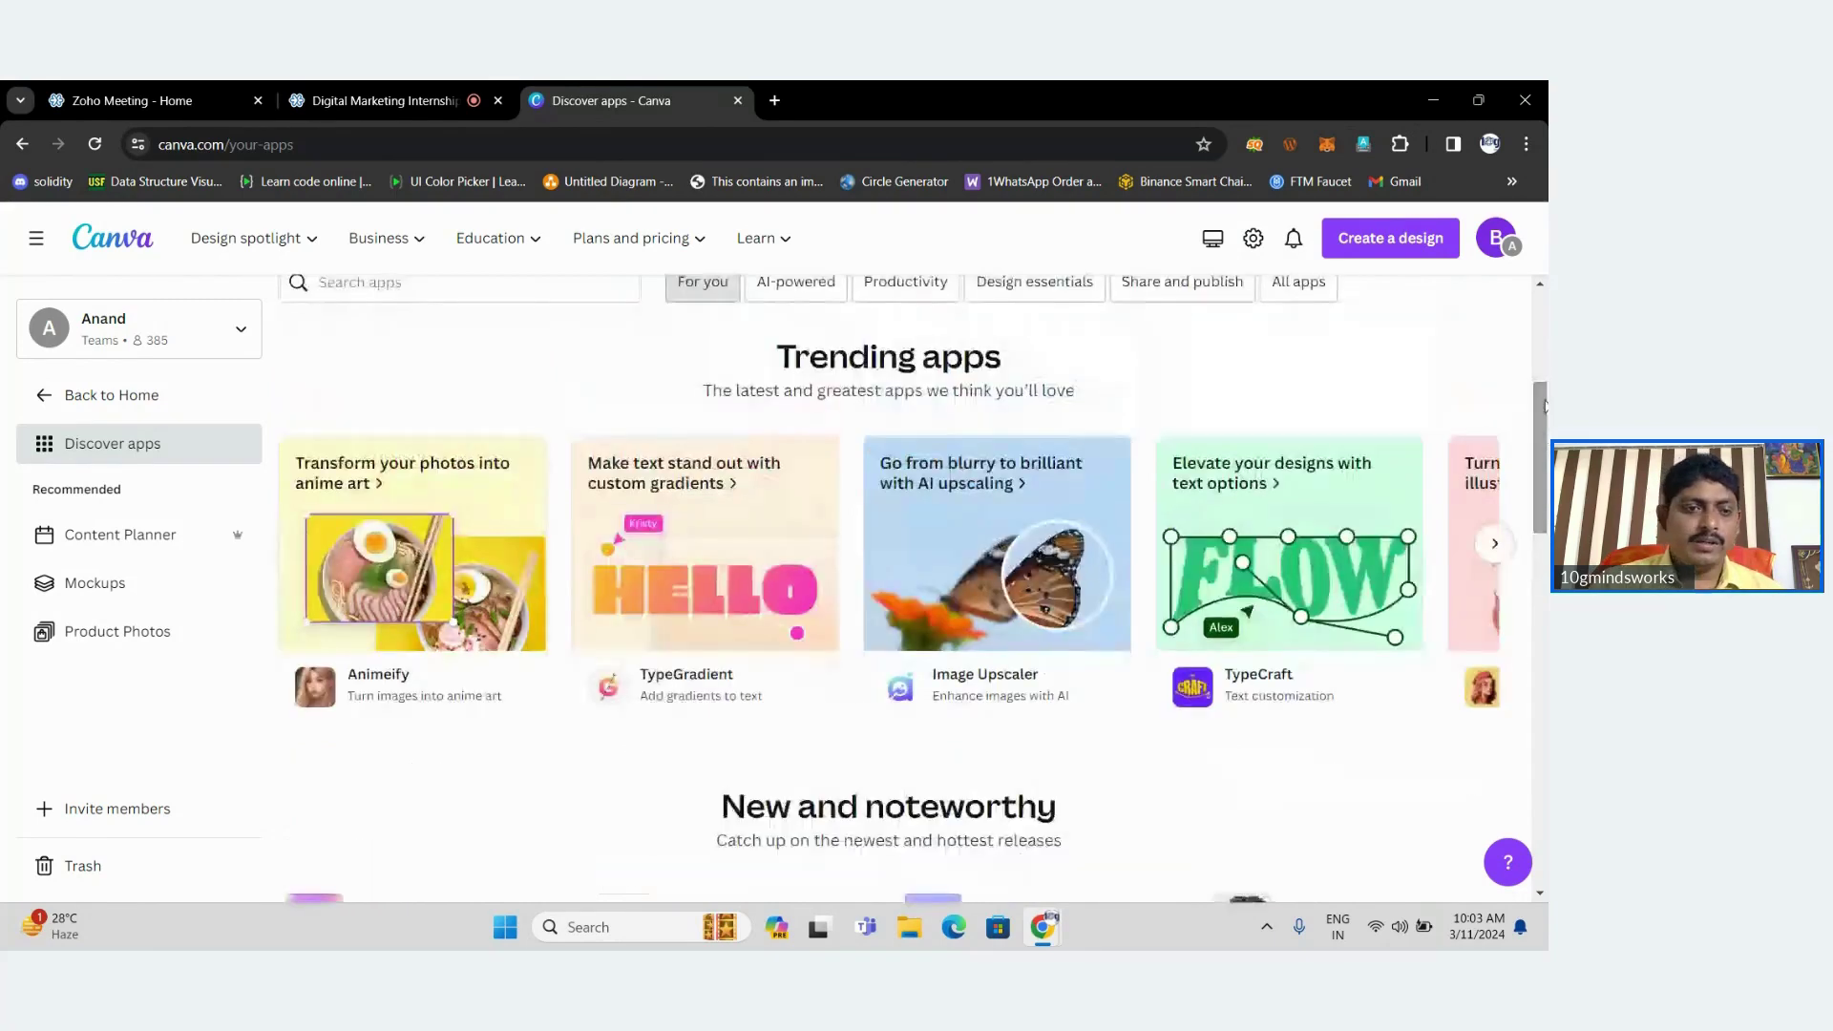
click(105, 393)
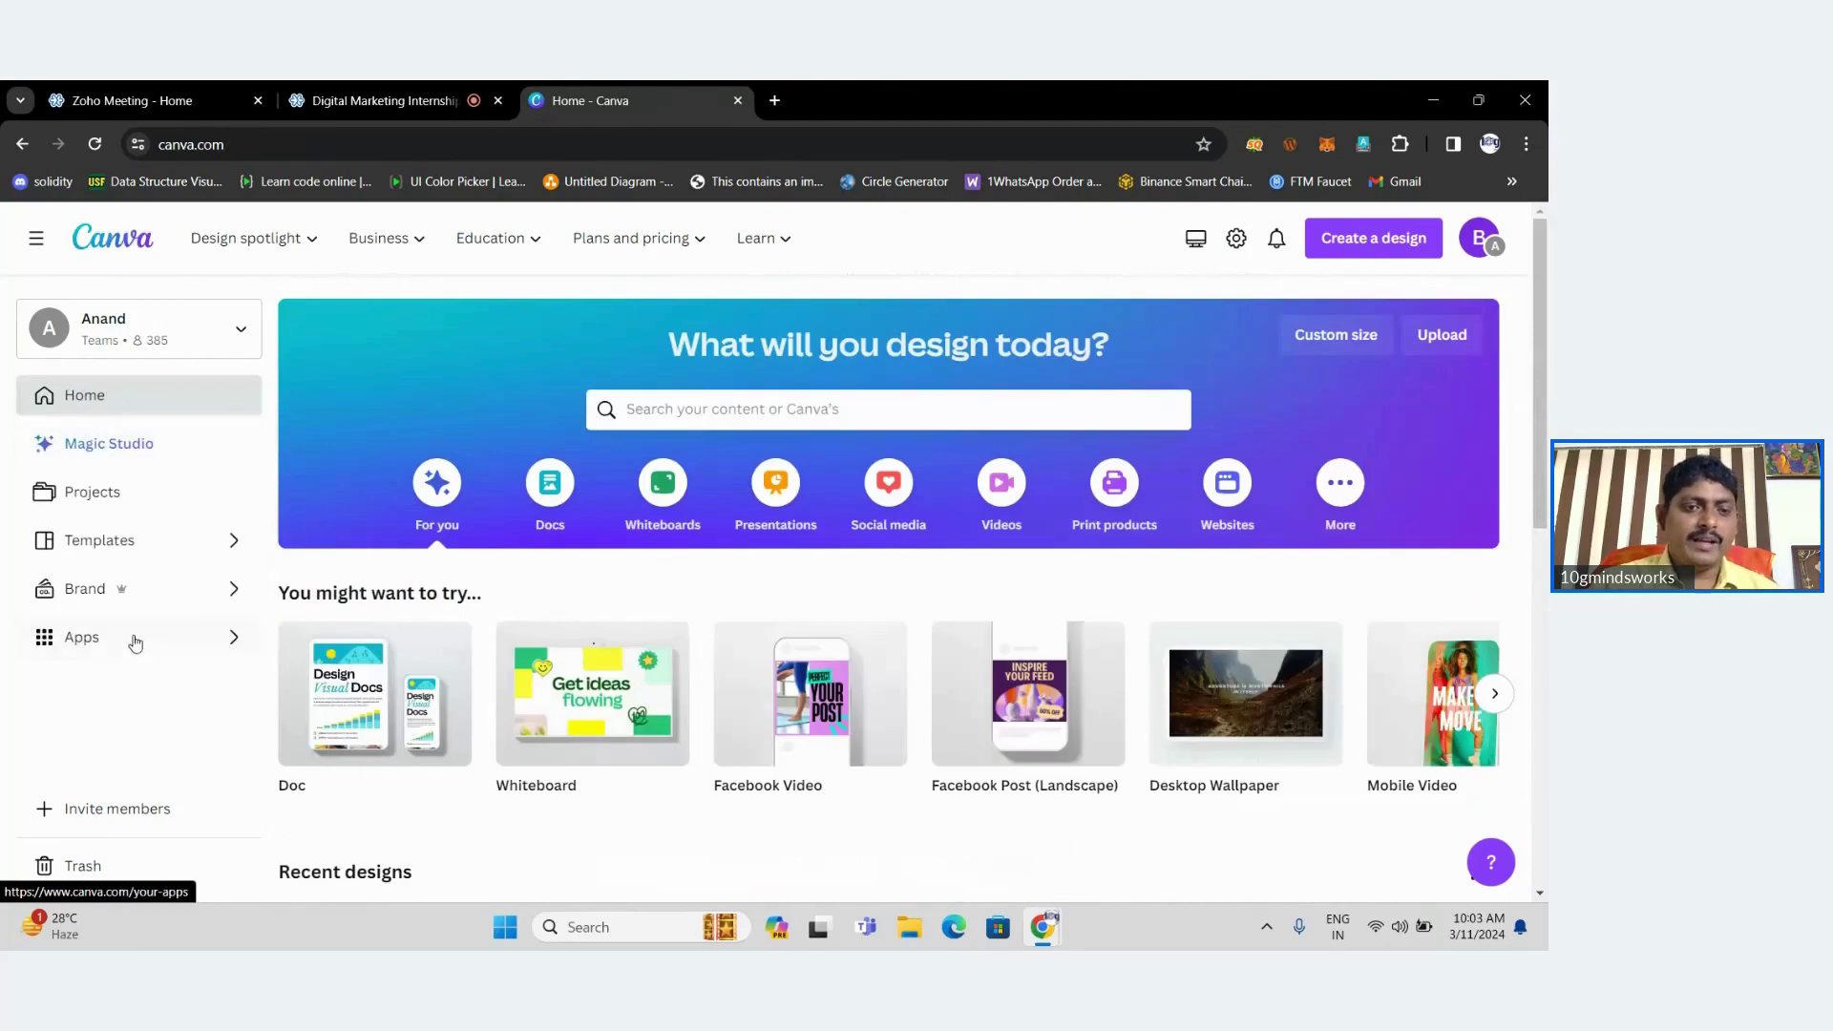
click(135, 641)
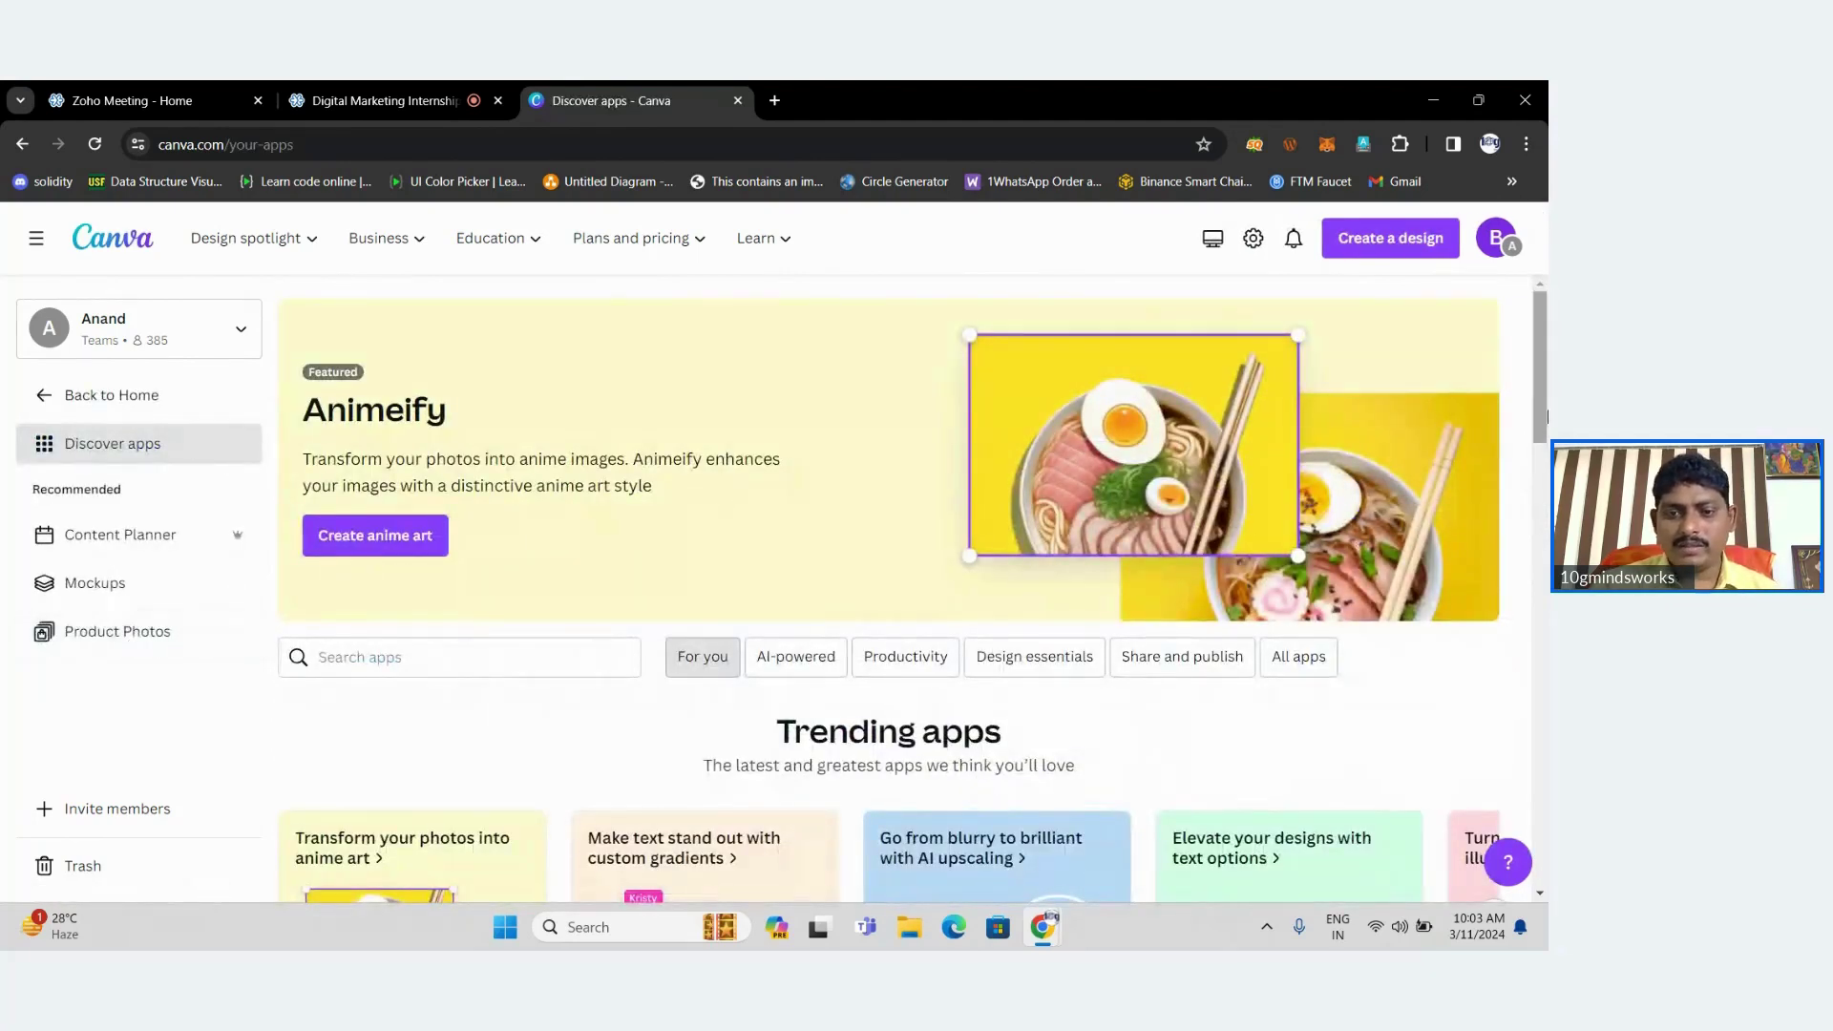
Look through the Trending apps carousel to its end and return to its beginning.
scroll(1547, 415, down, 3)
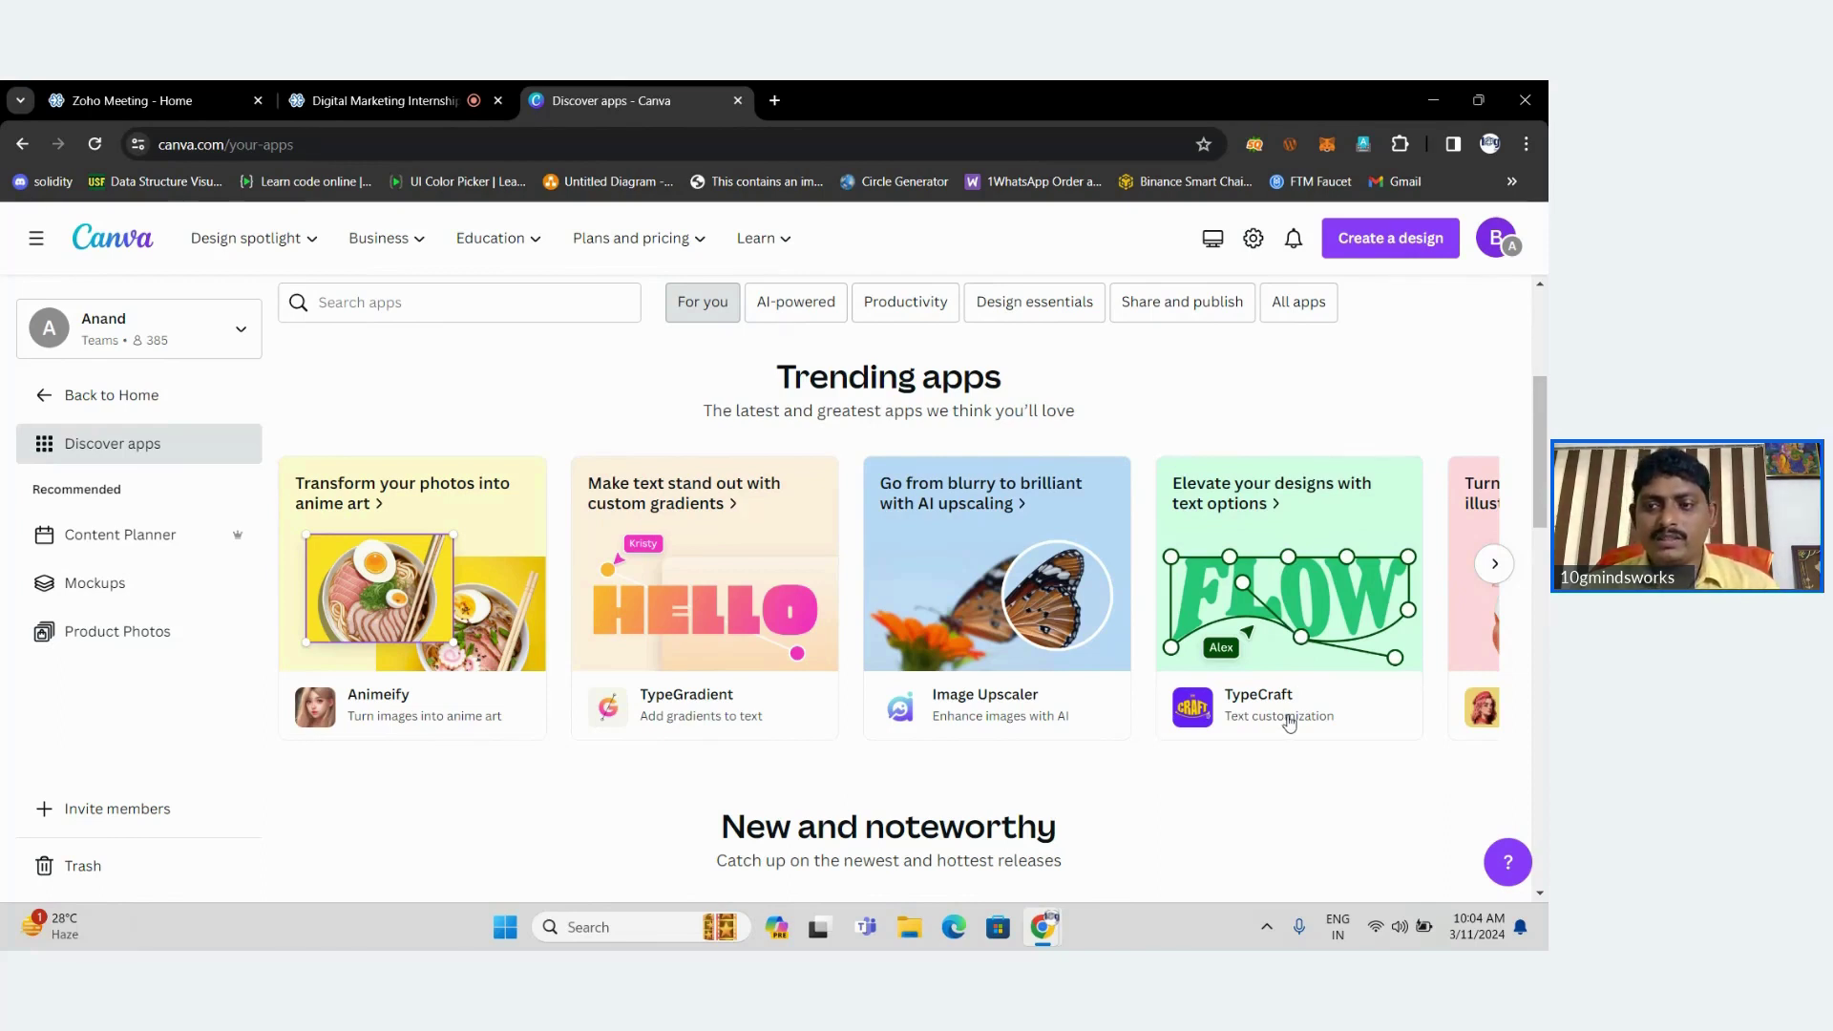
click(1495, 565)
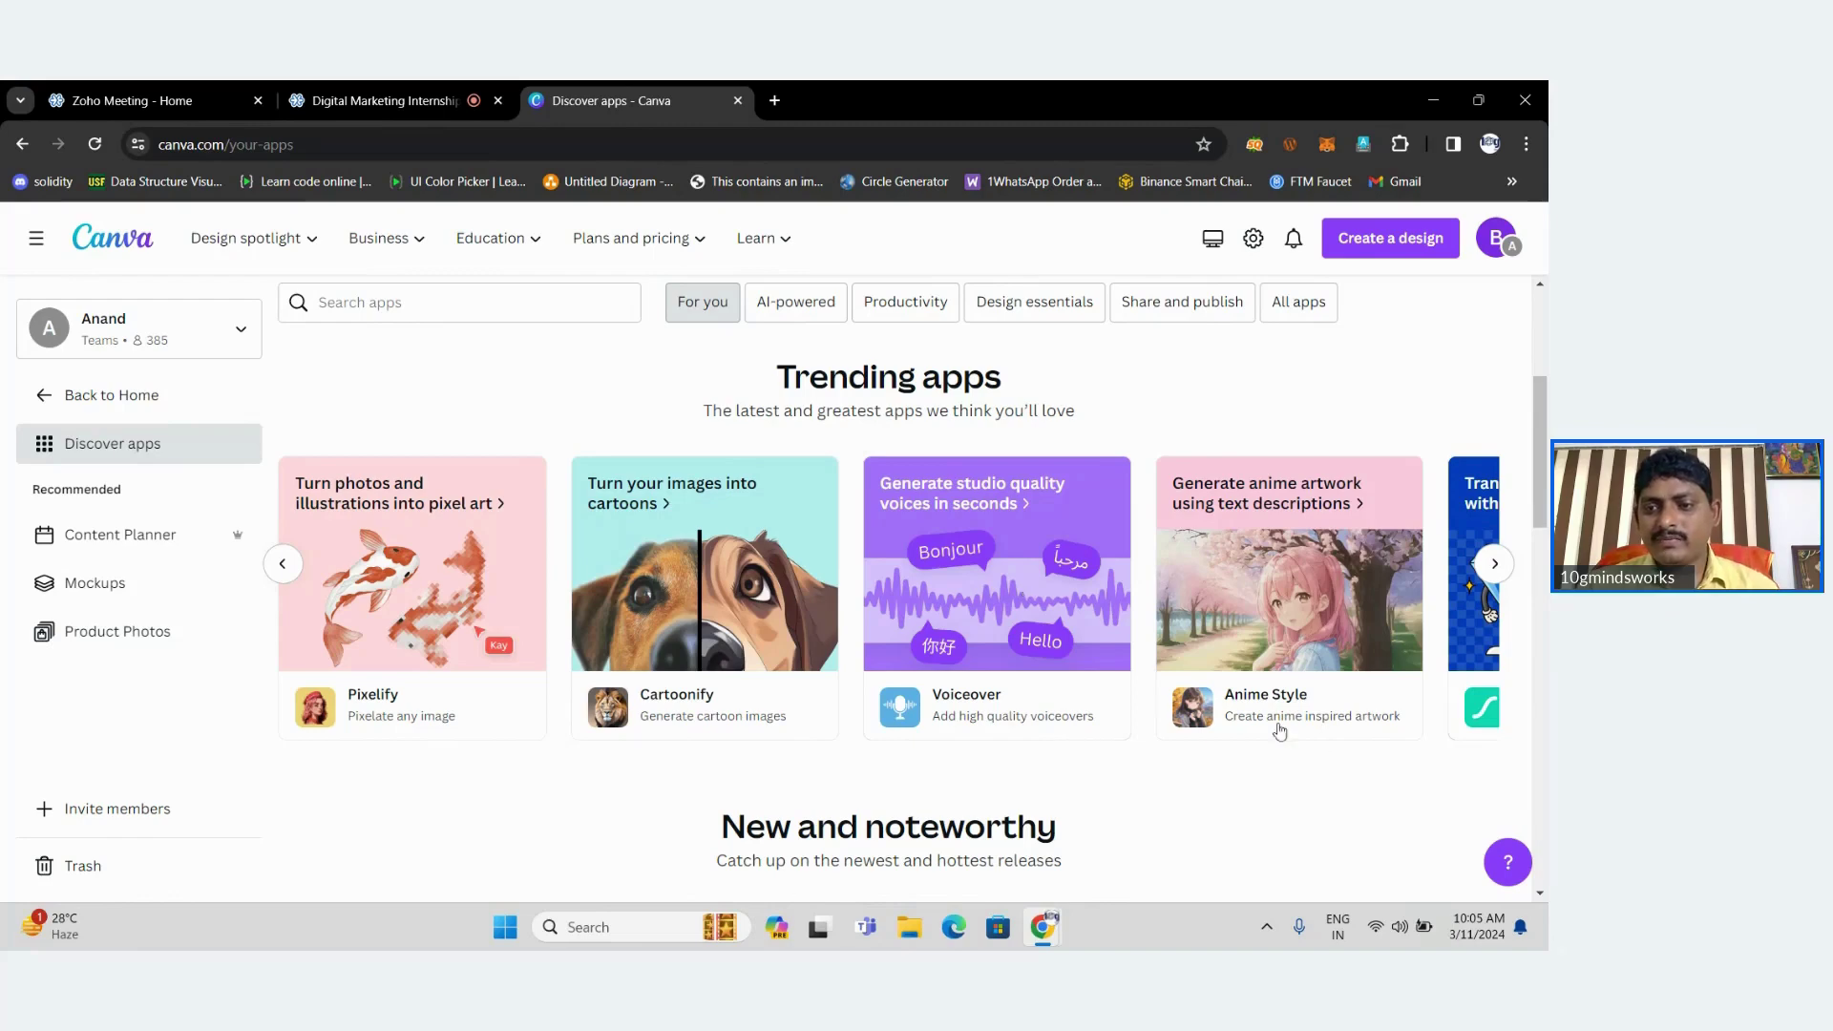
click(1495, 565)
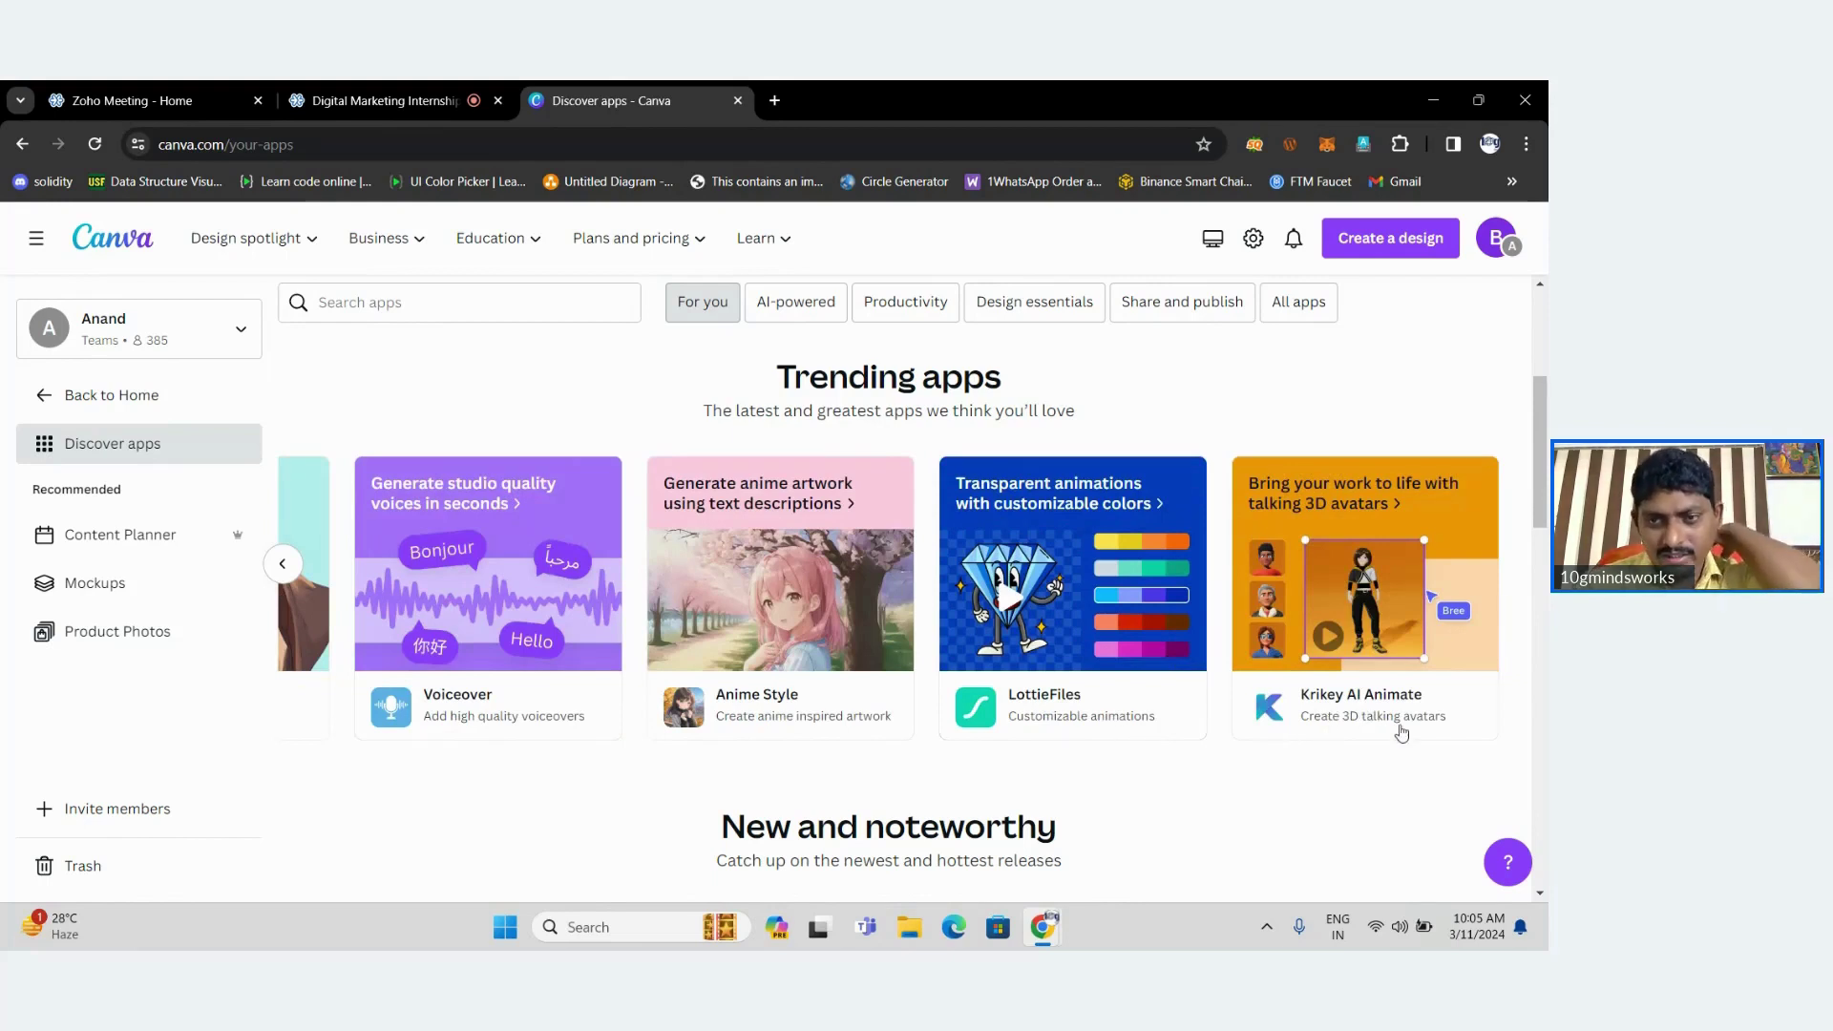
click(277, 573)
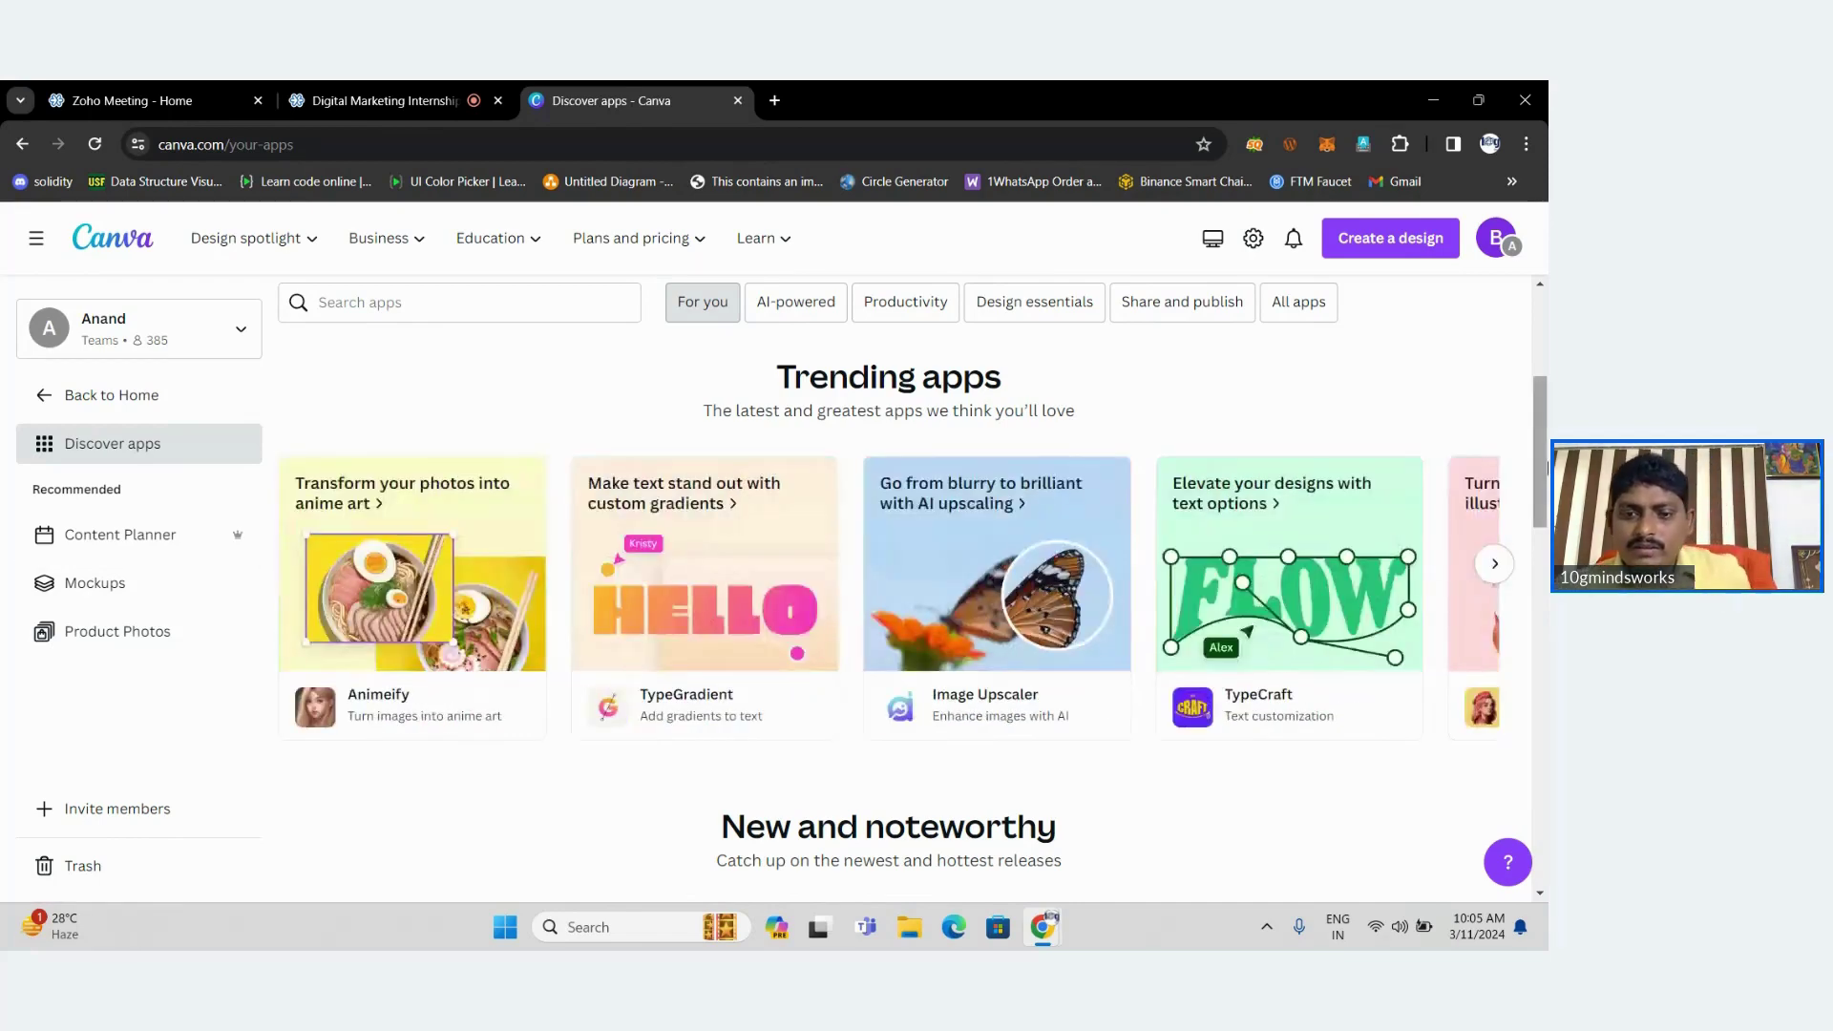
Examine the AI-powered apps under Explore them all, with a brief check of the webinar Q&A.
drag(1538, 496, 1539, 704)
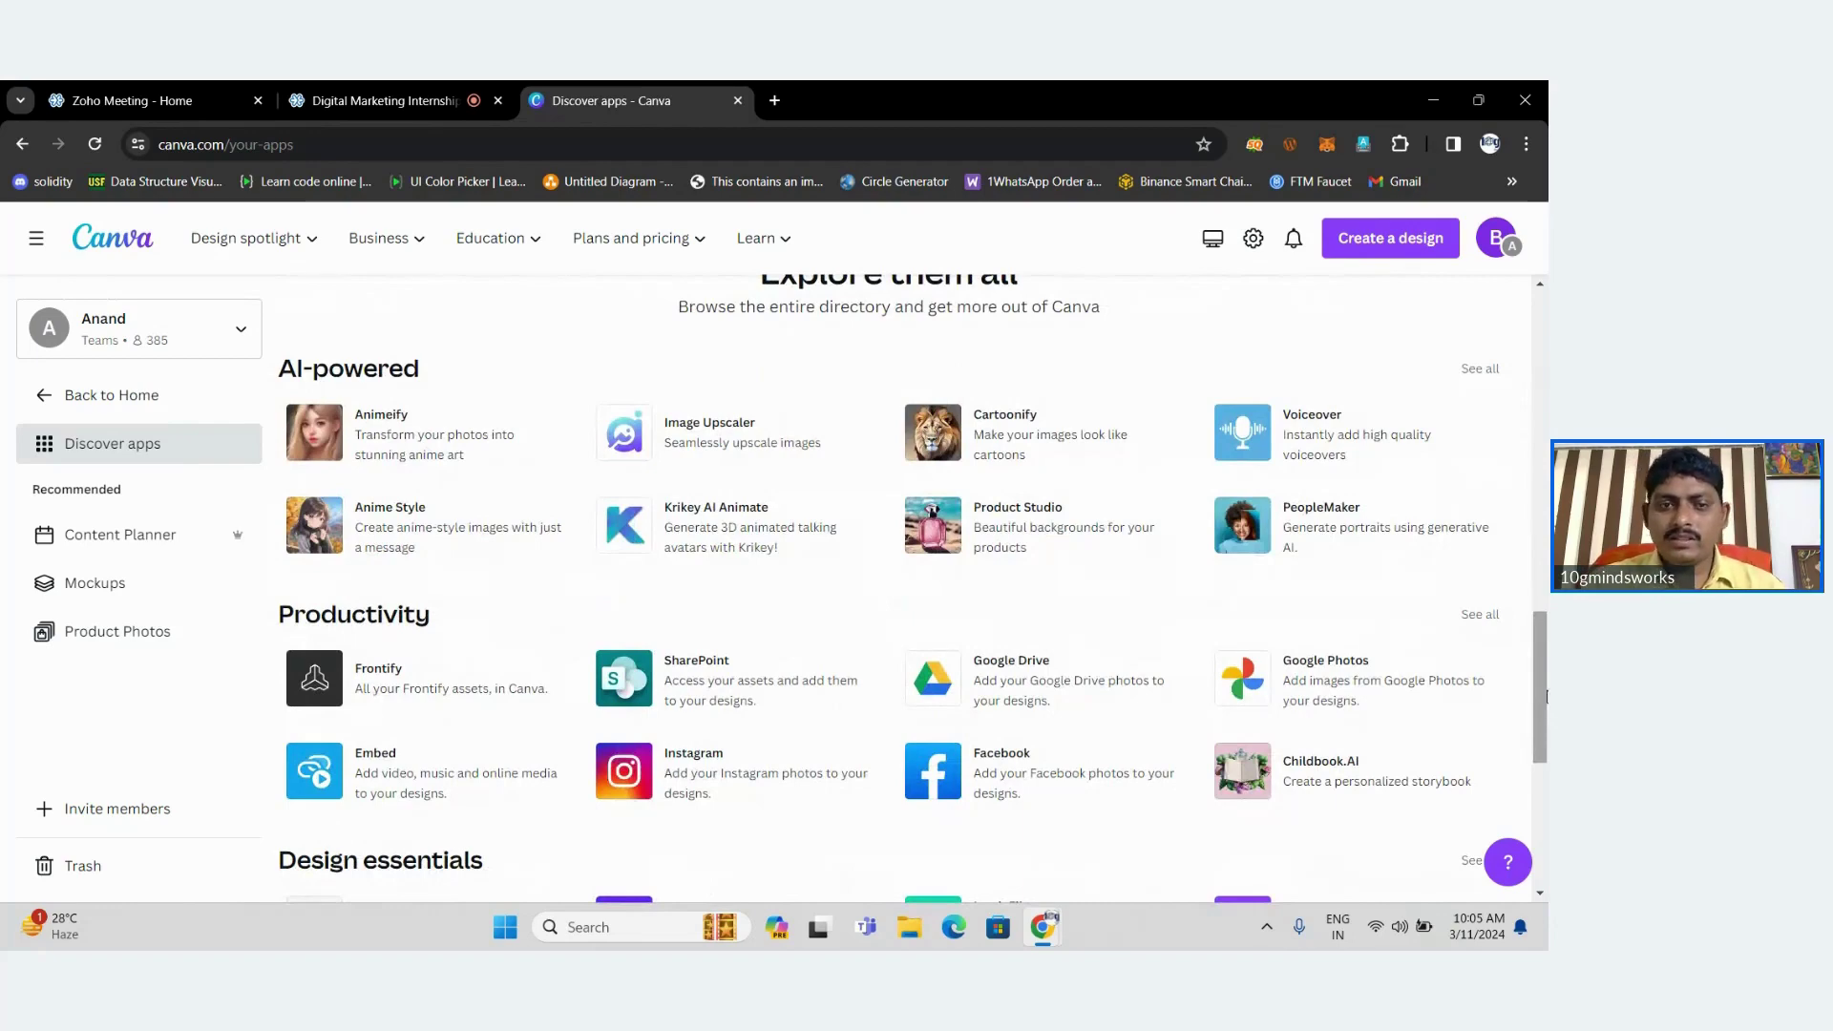
scroll(396, 489, up, 2)
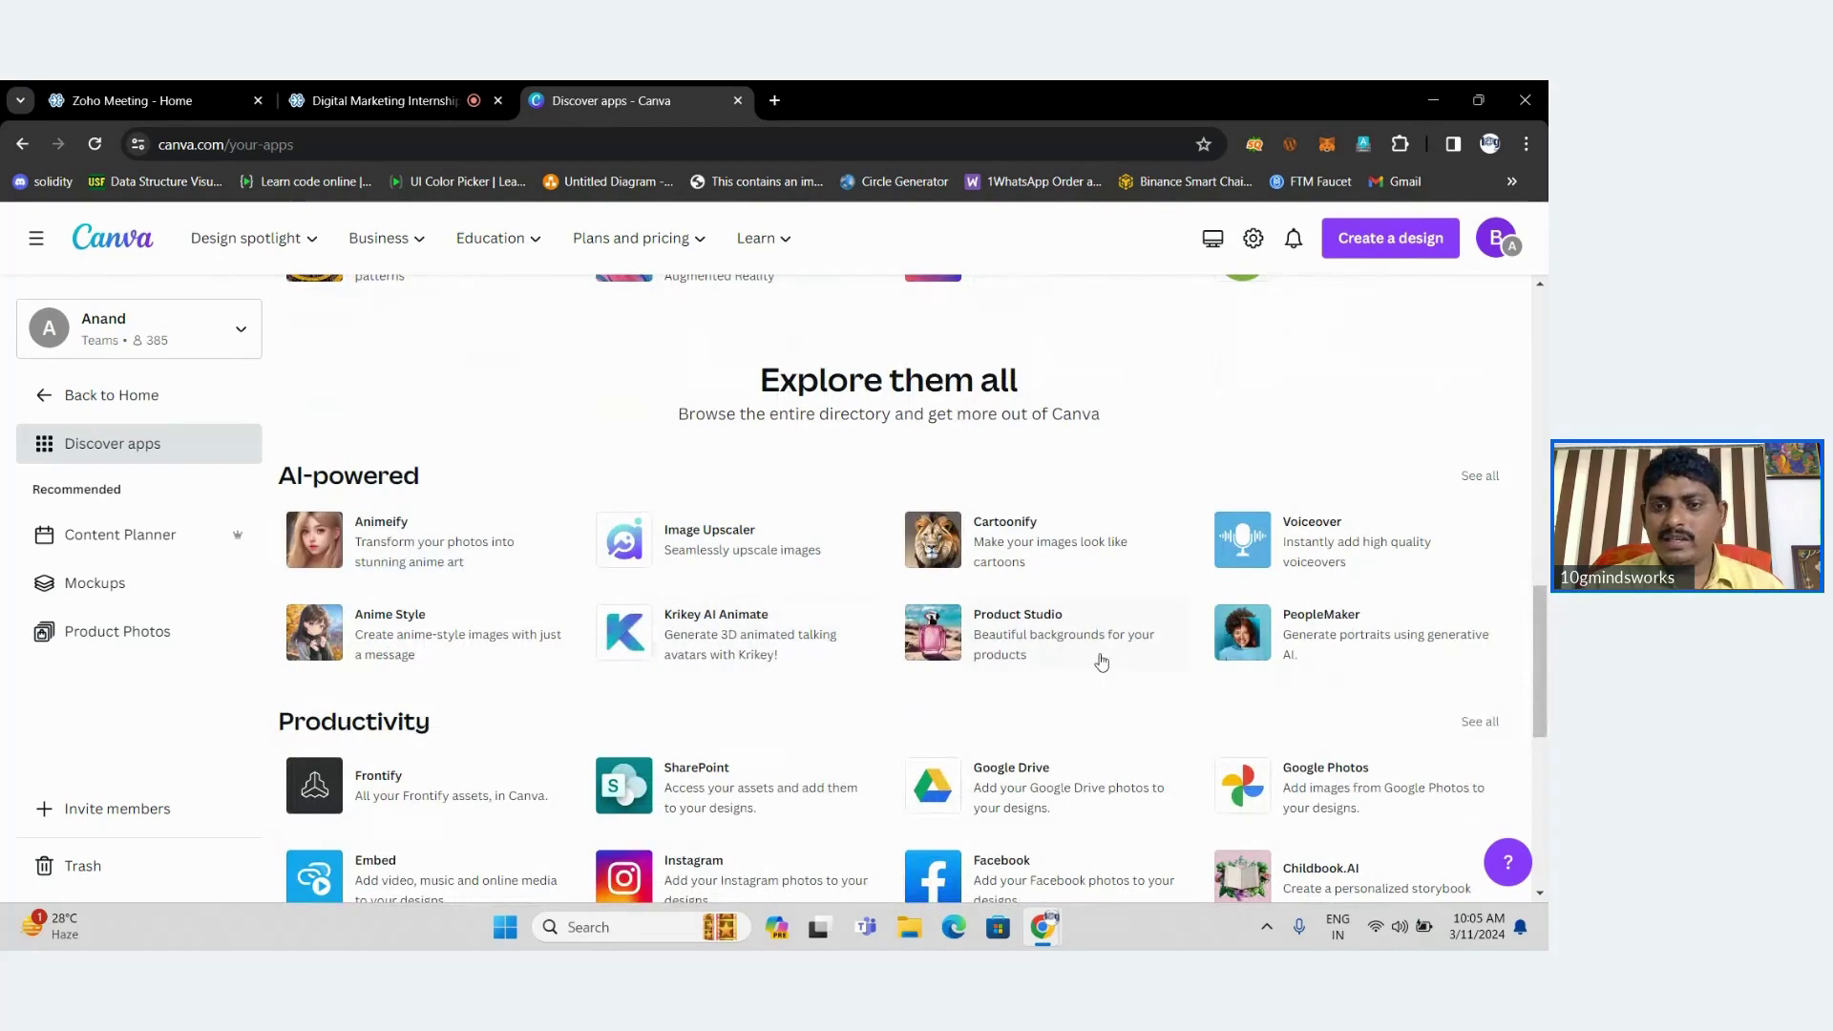
drag(1545, 614, 1546, 617)
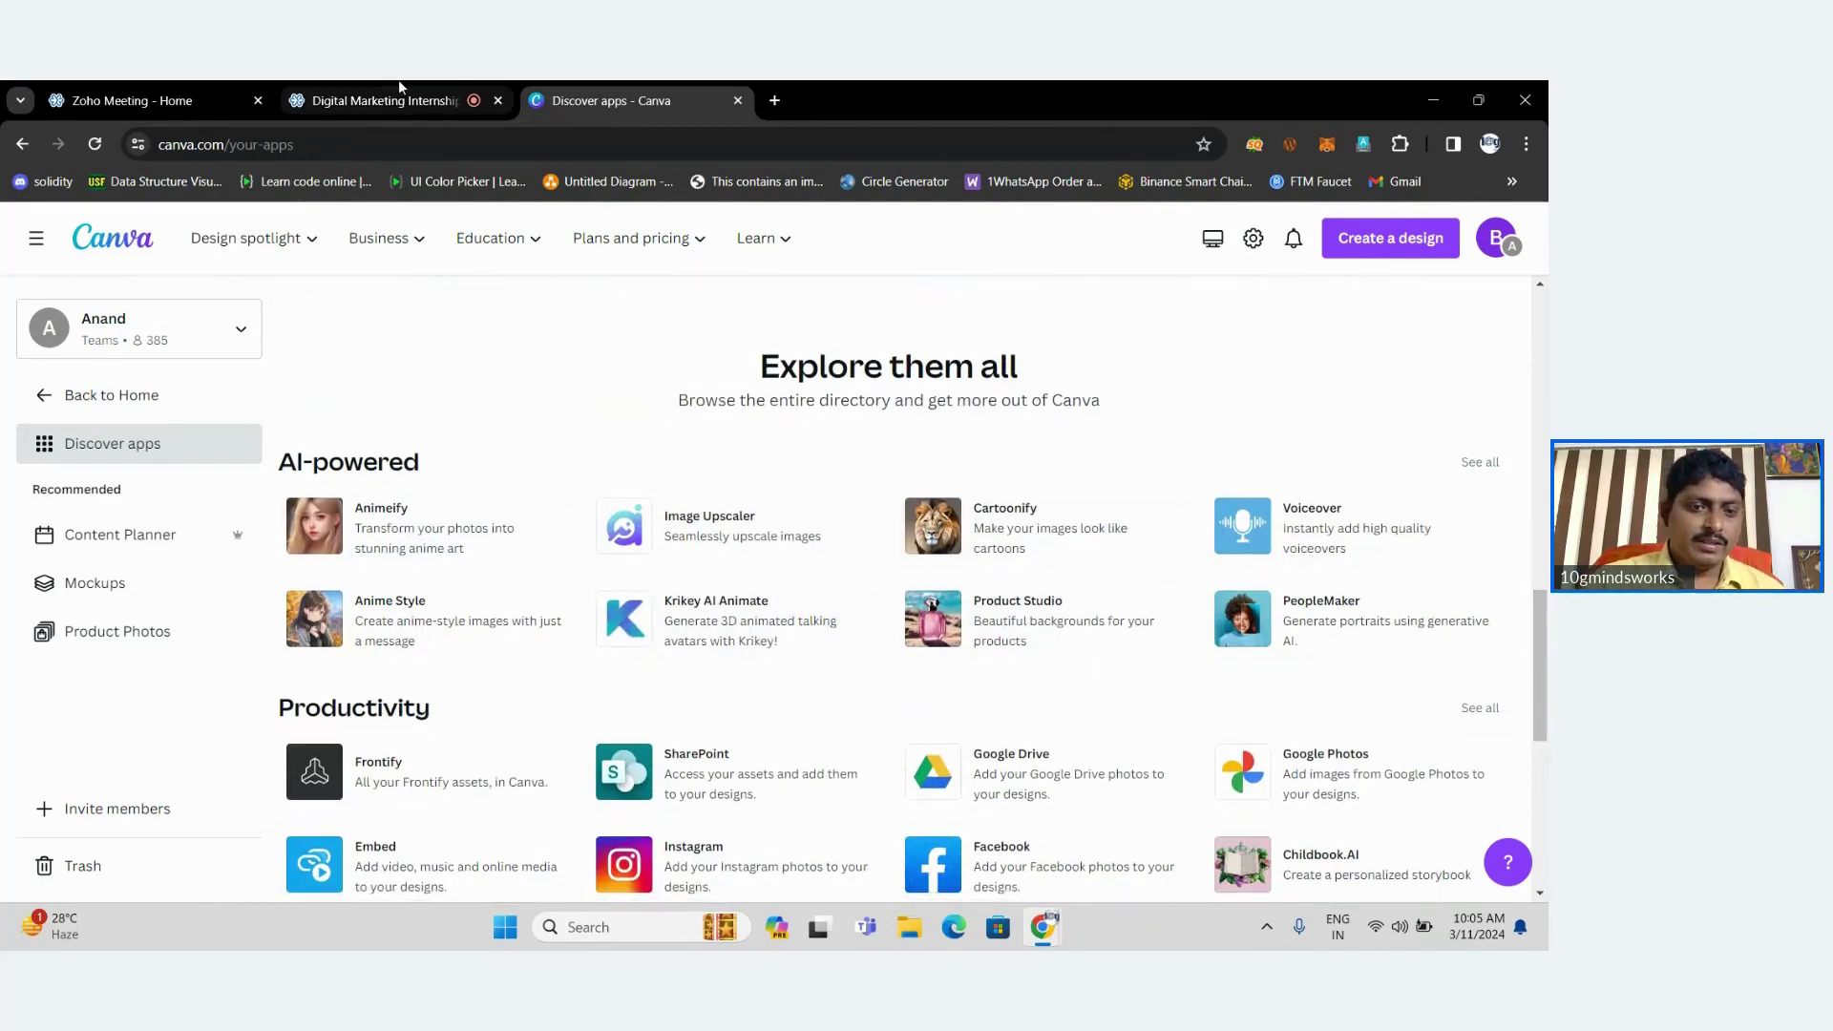
click(398, 84)
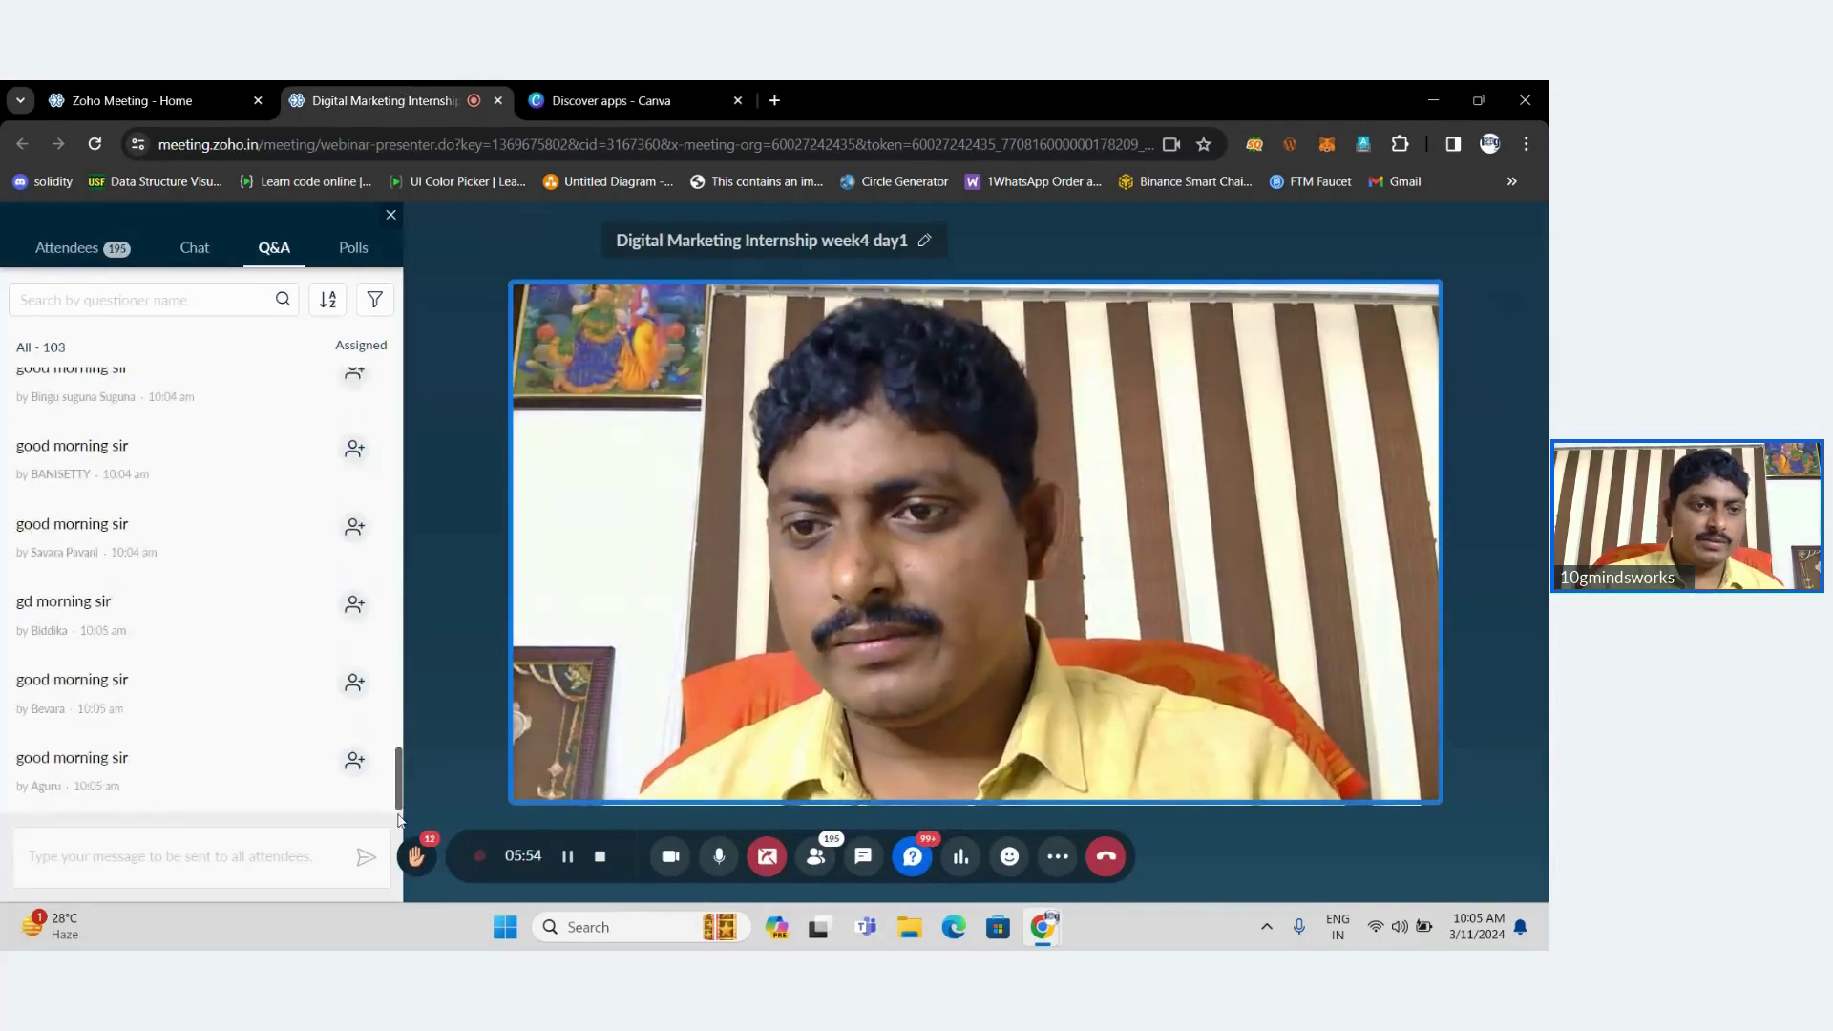
click(674, 94)
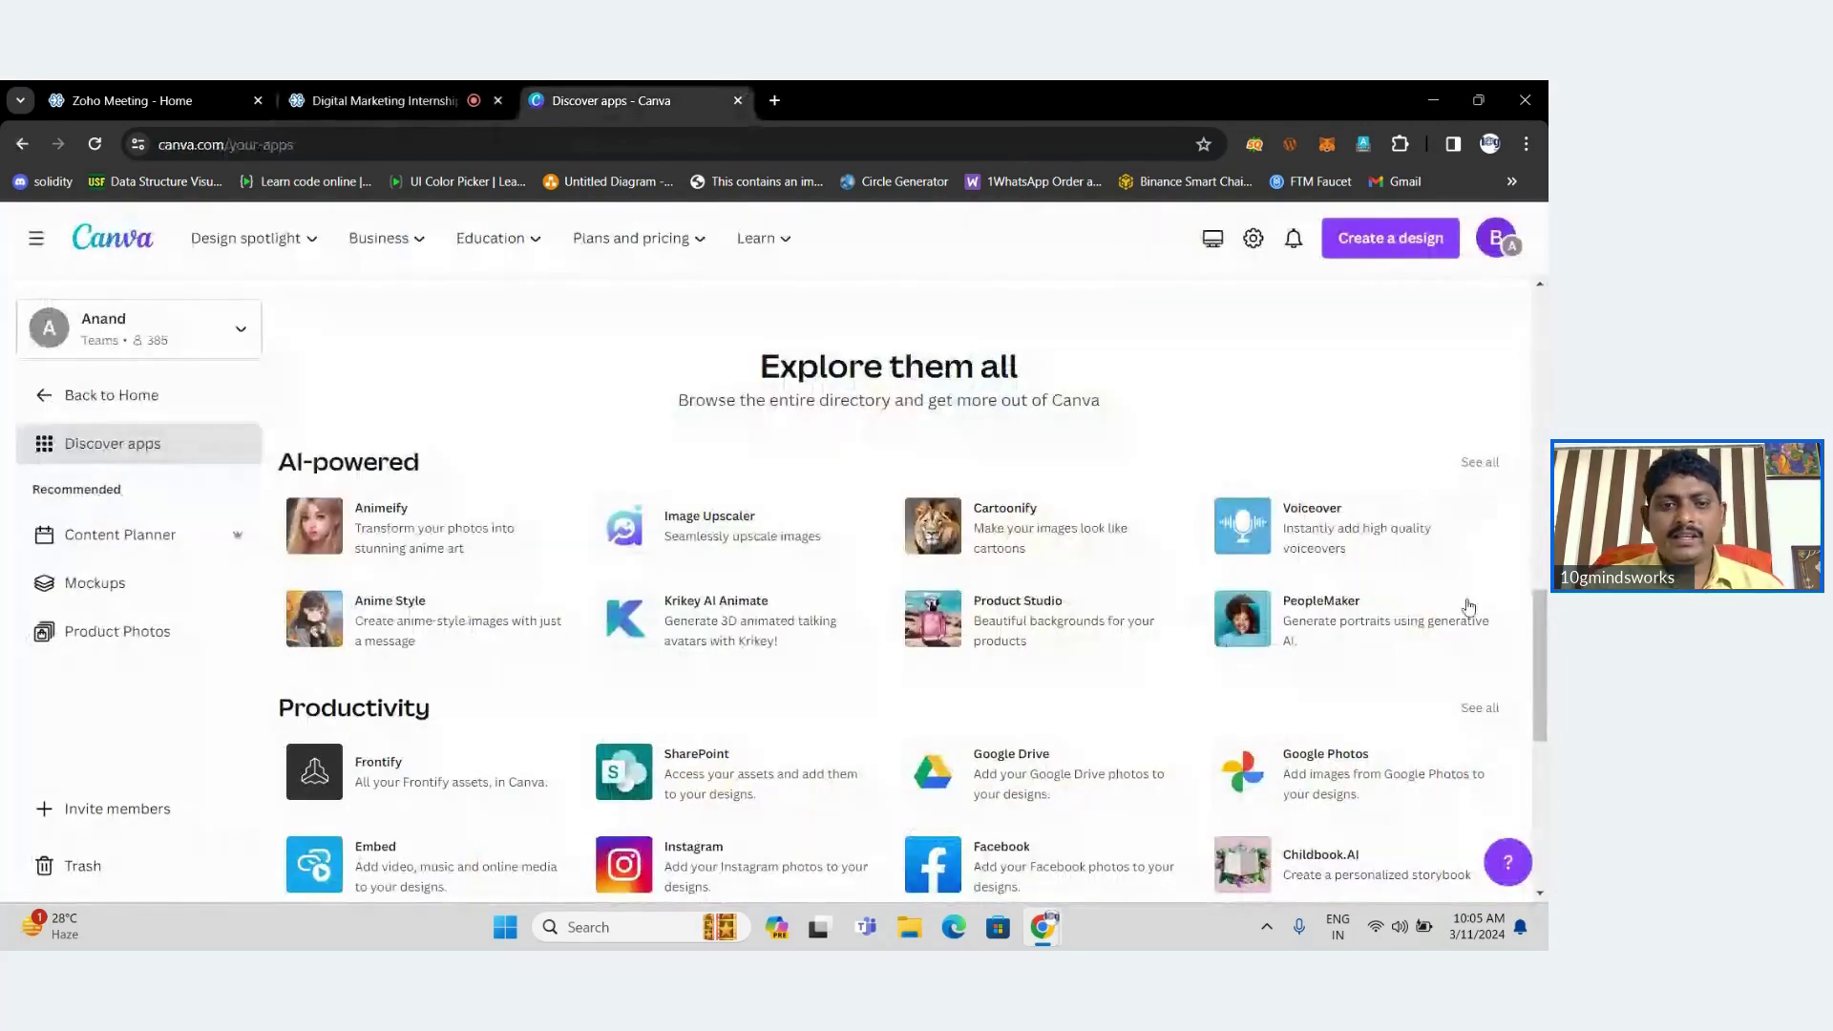
Review the Productivity, Design essentials and Share and publish apps, and check the webinar Q&A again.
scroll(650, 668, down, 3)
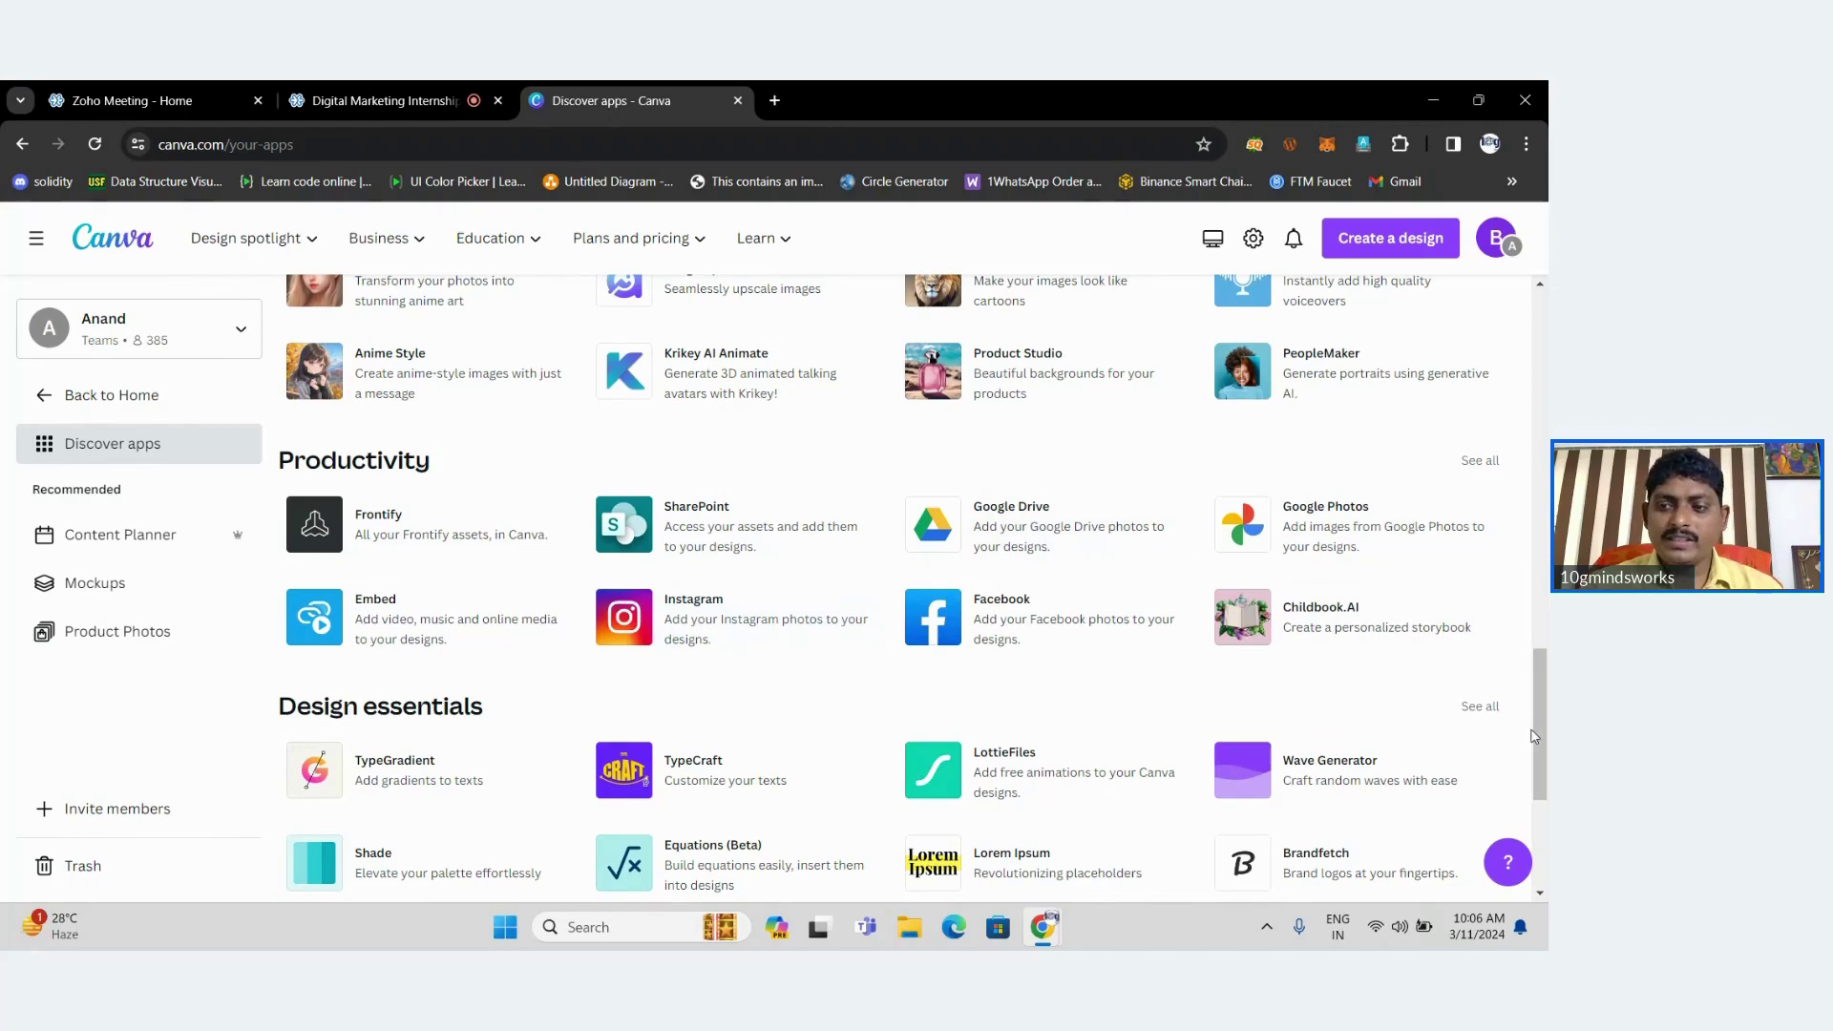
drag(1538, 732, 1545, 821)
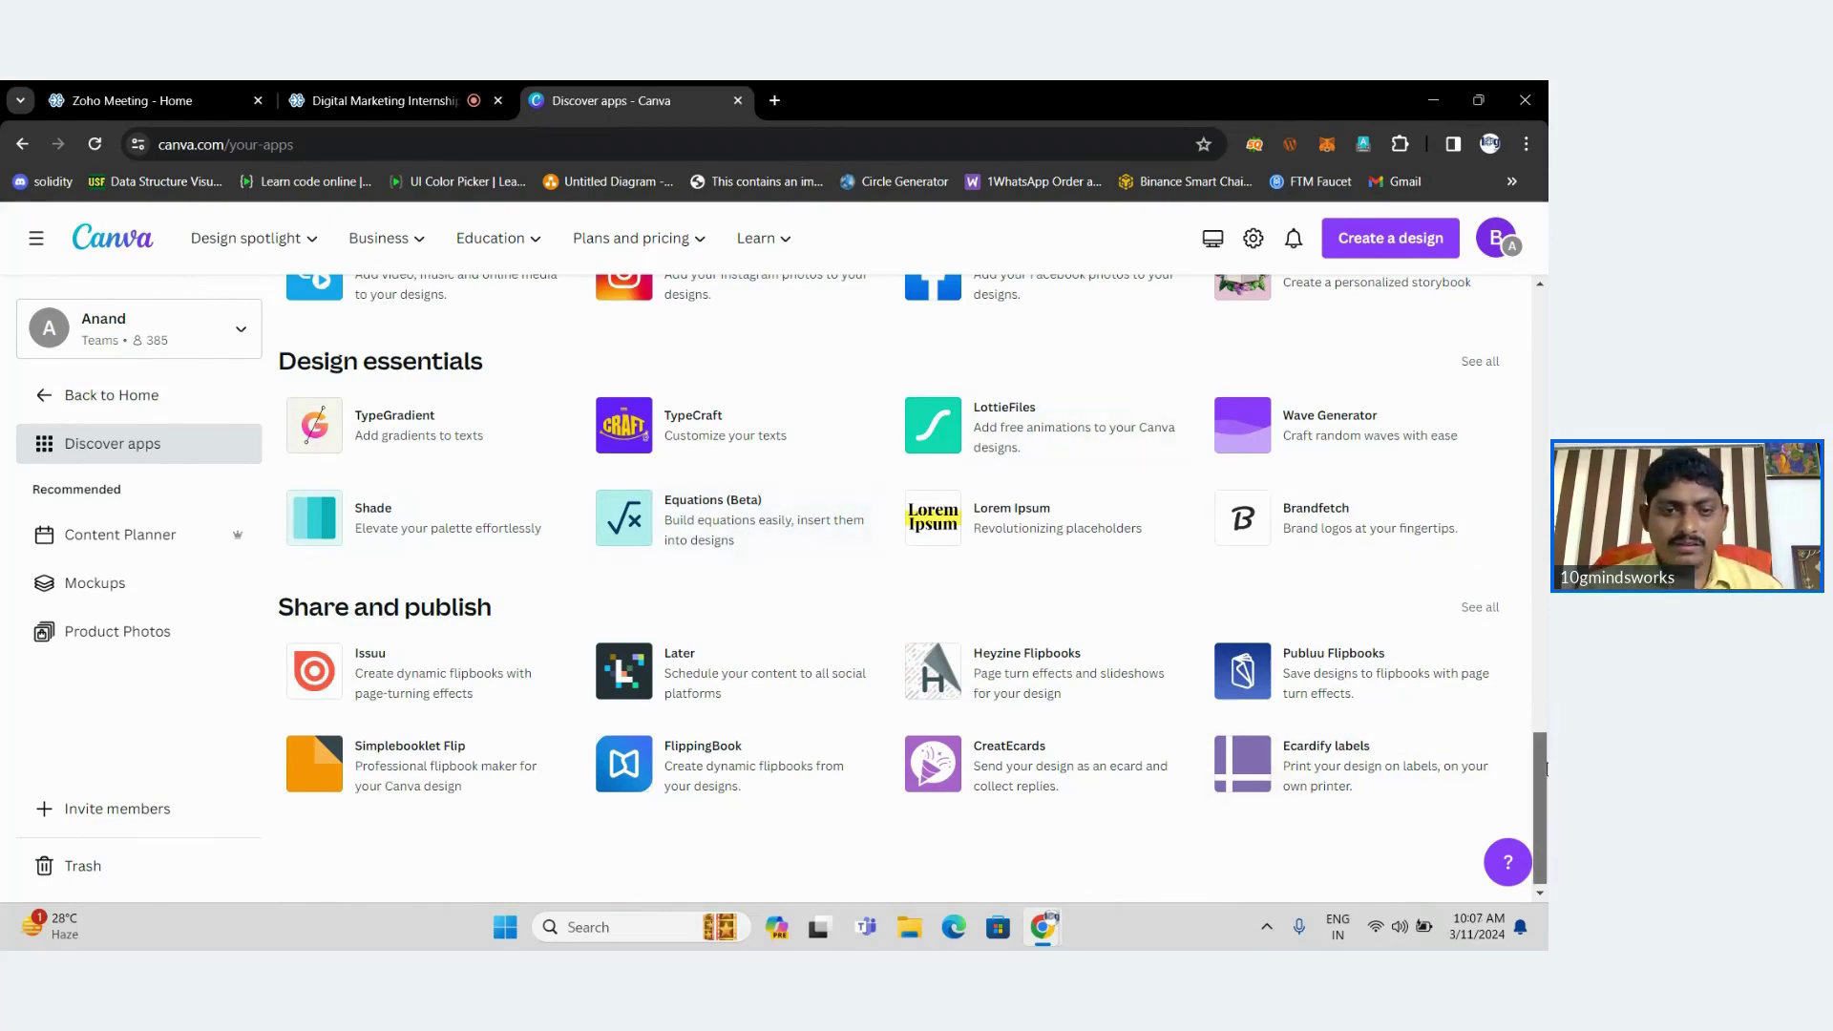
drag(1545, 770, 1546, 291)
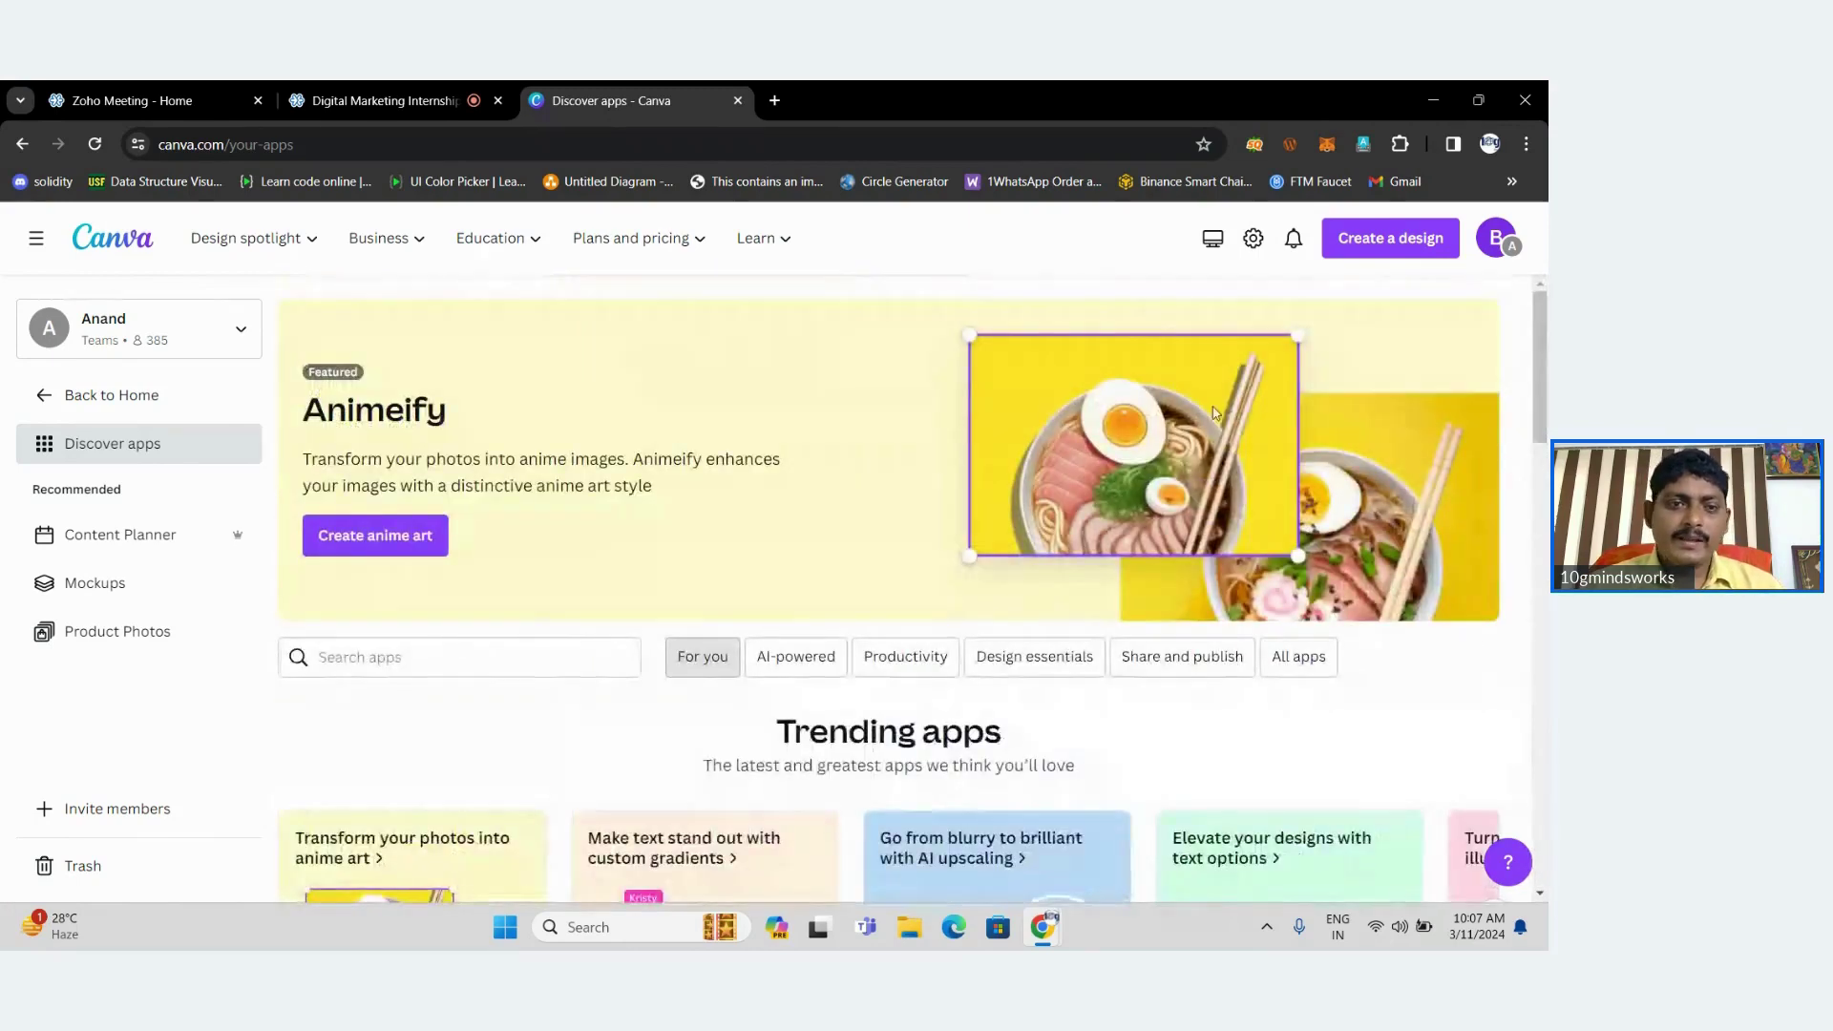
click(368, 92)
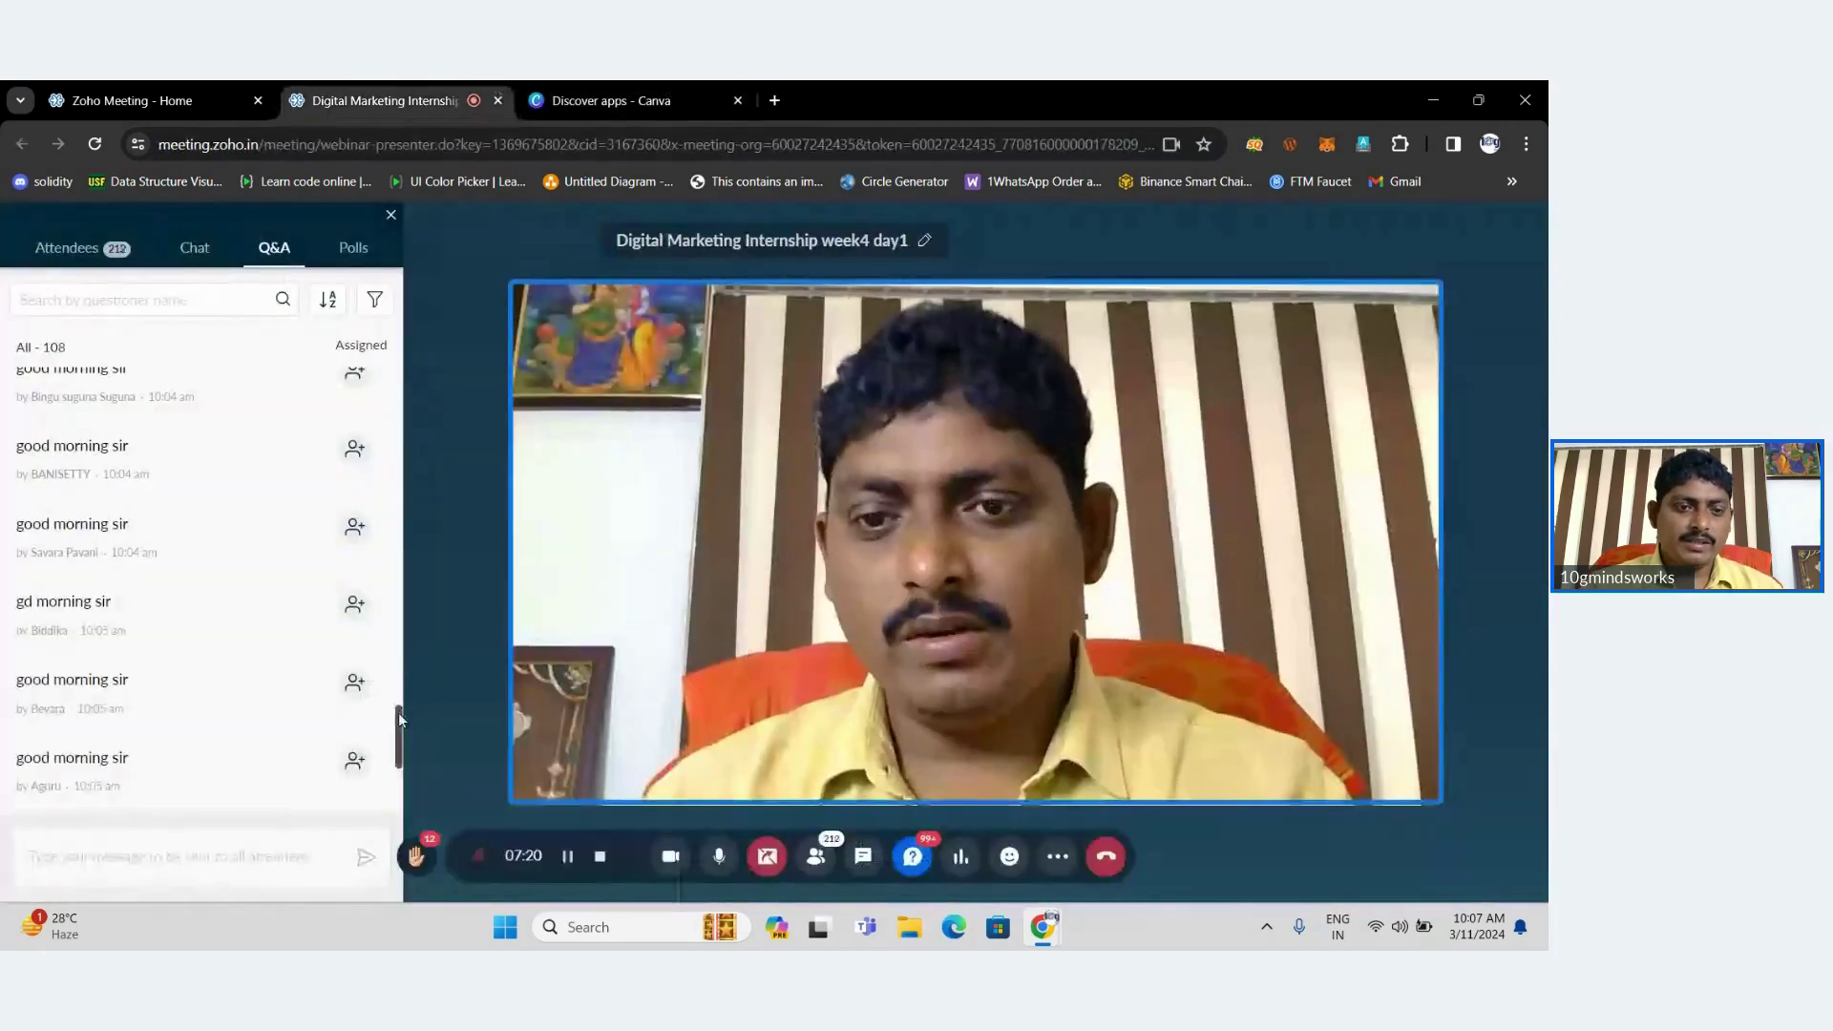
Return to the Canva home page and create a blank Facebook Post (Landscape) from the social media designs.
click(622, 95)
click(141, 247)
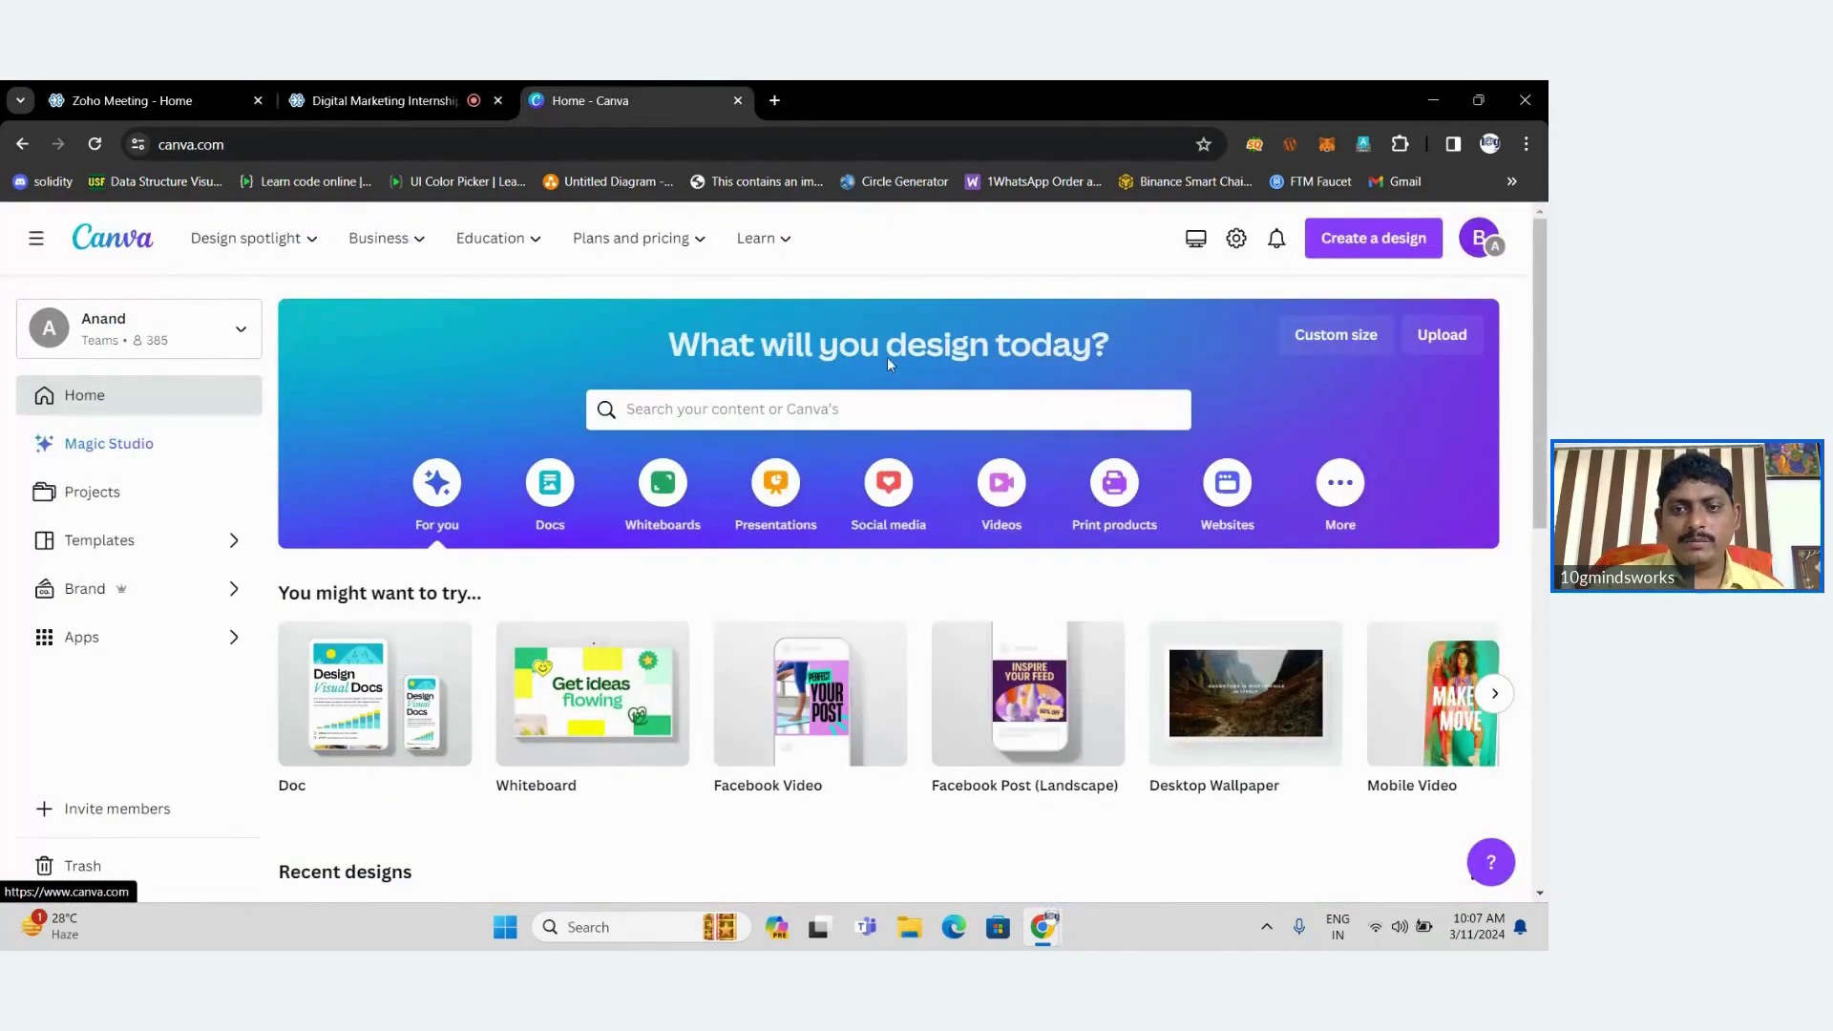
click(896, 503)
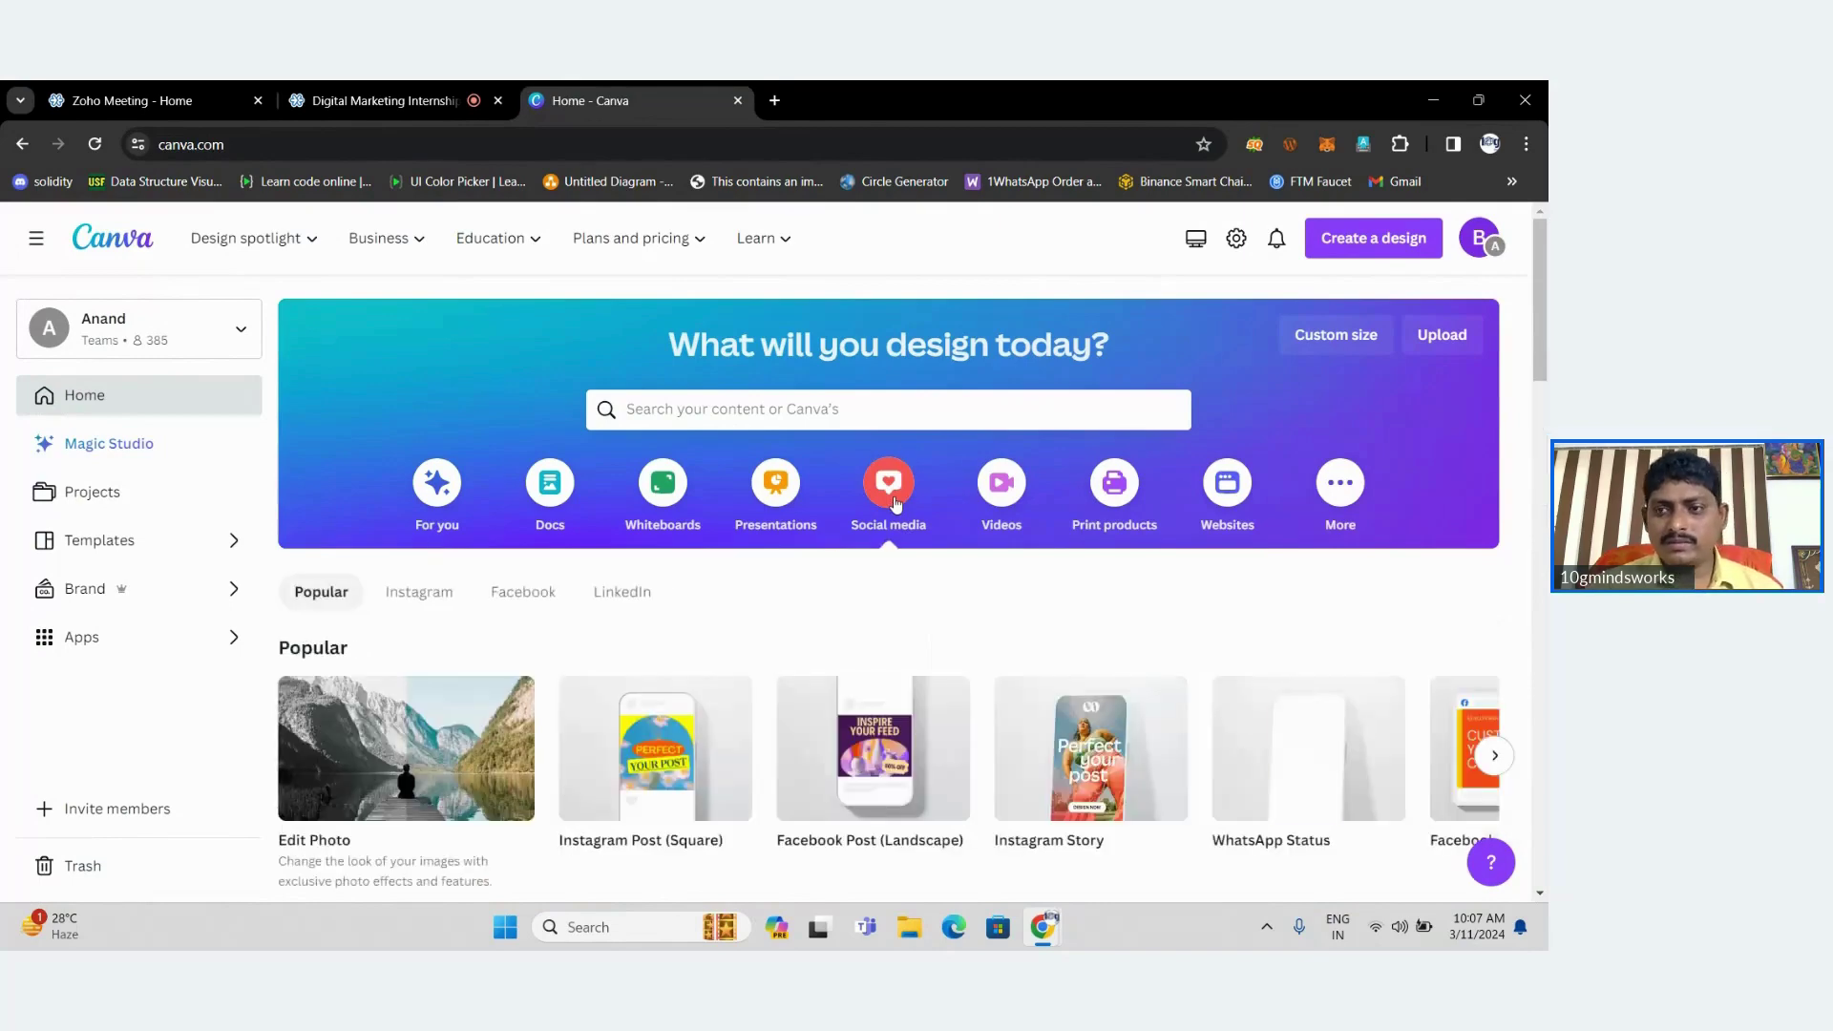
scroll(886, 514, down, 3)
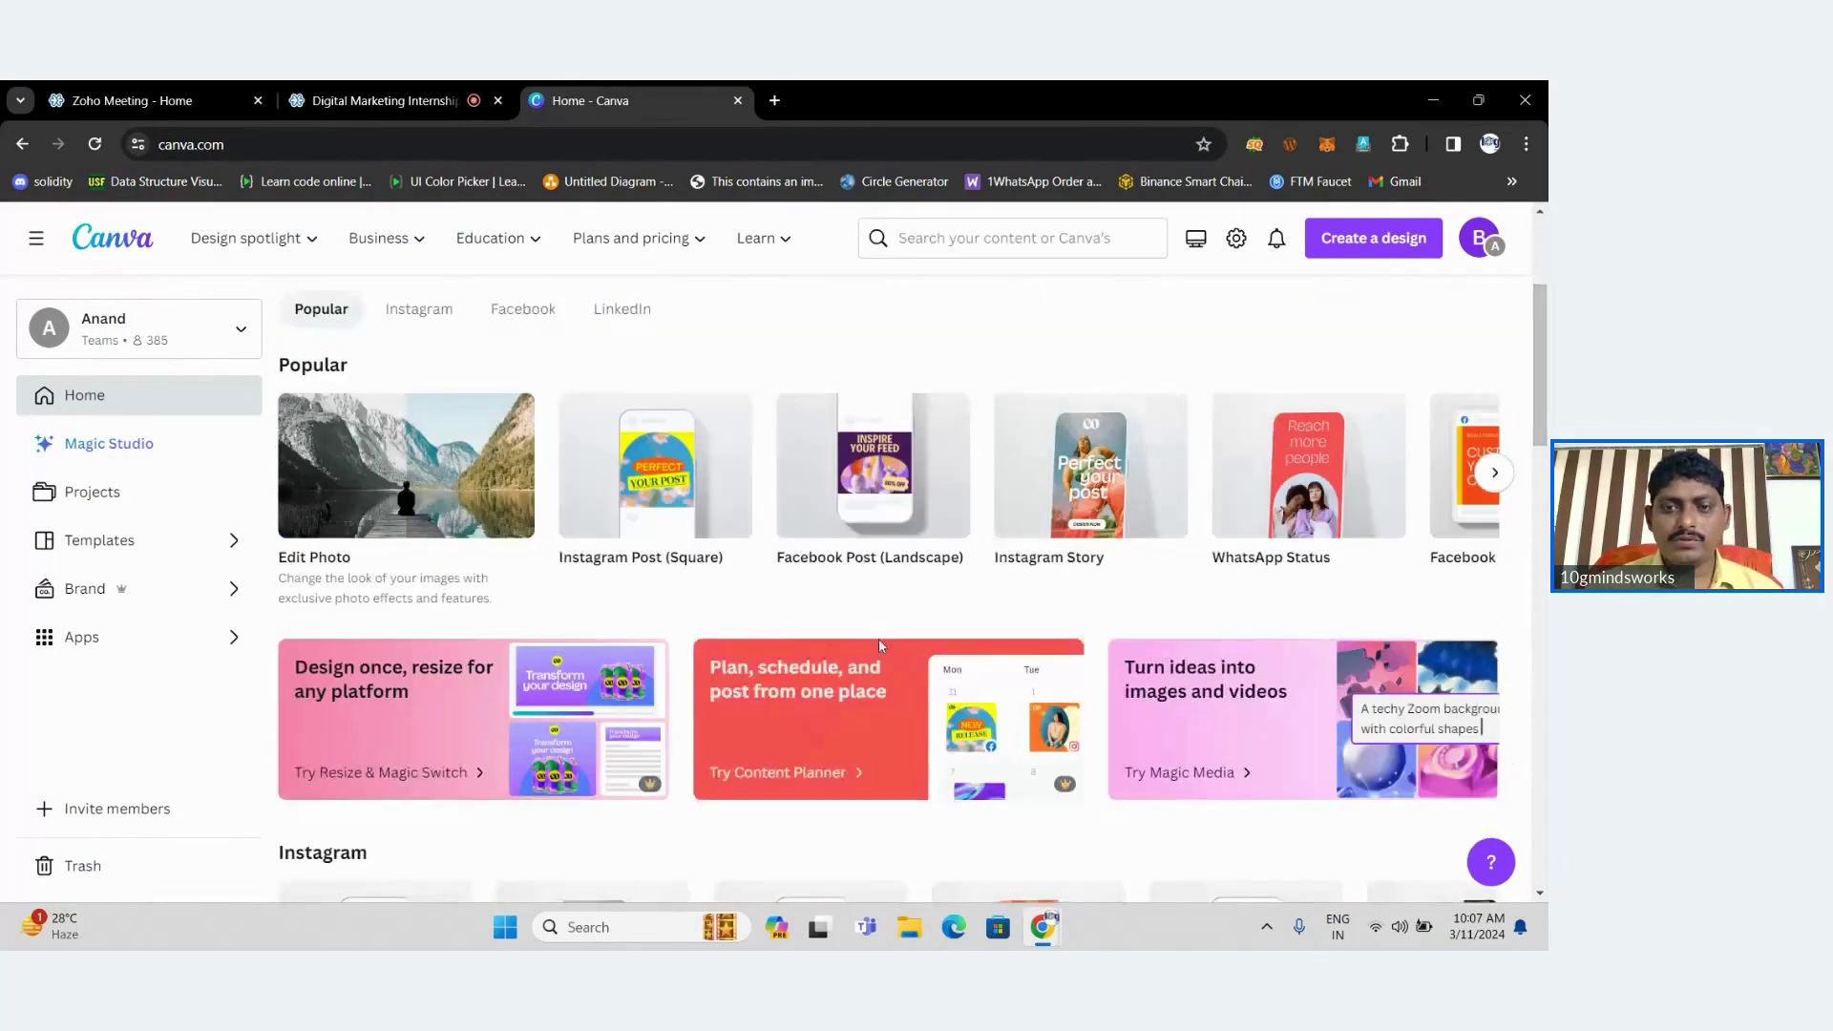
click(878, 494)
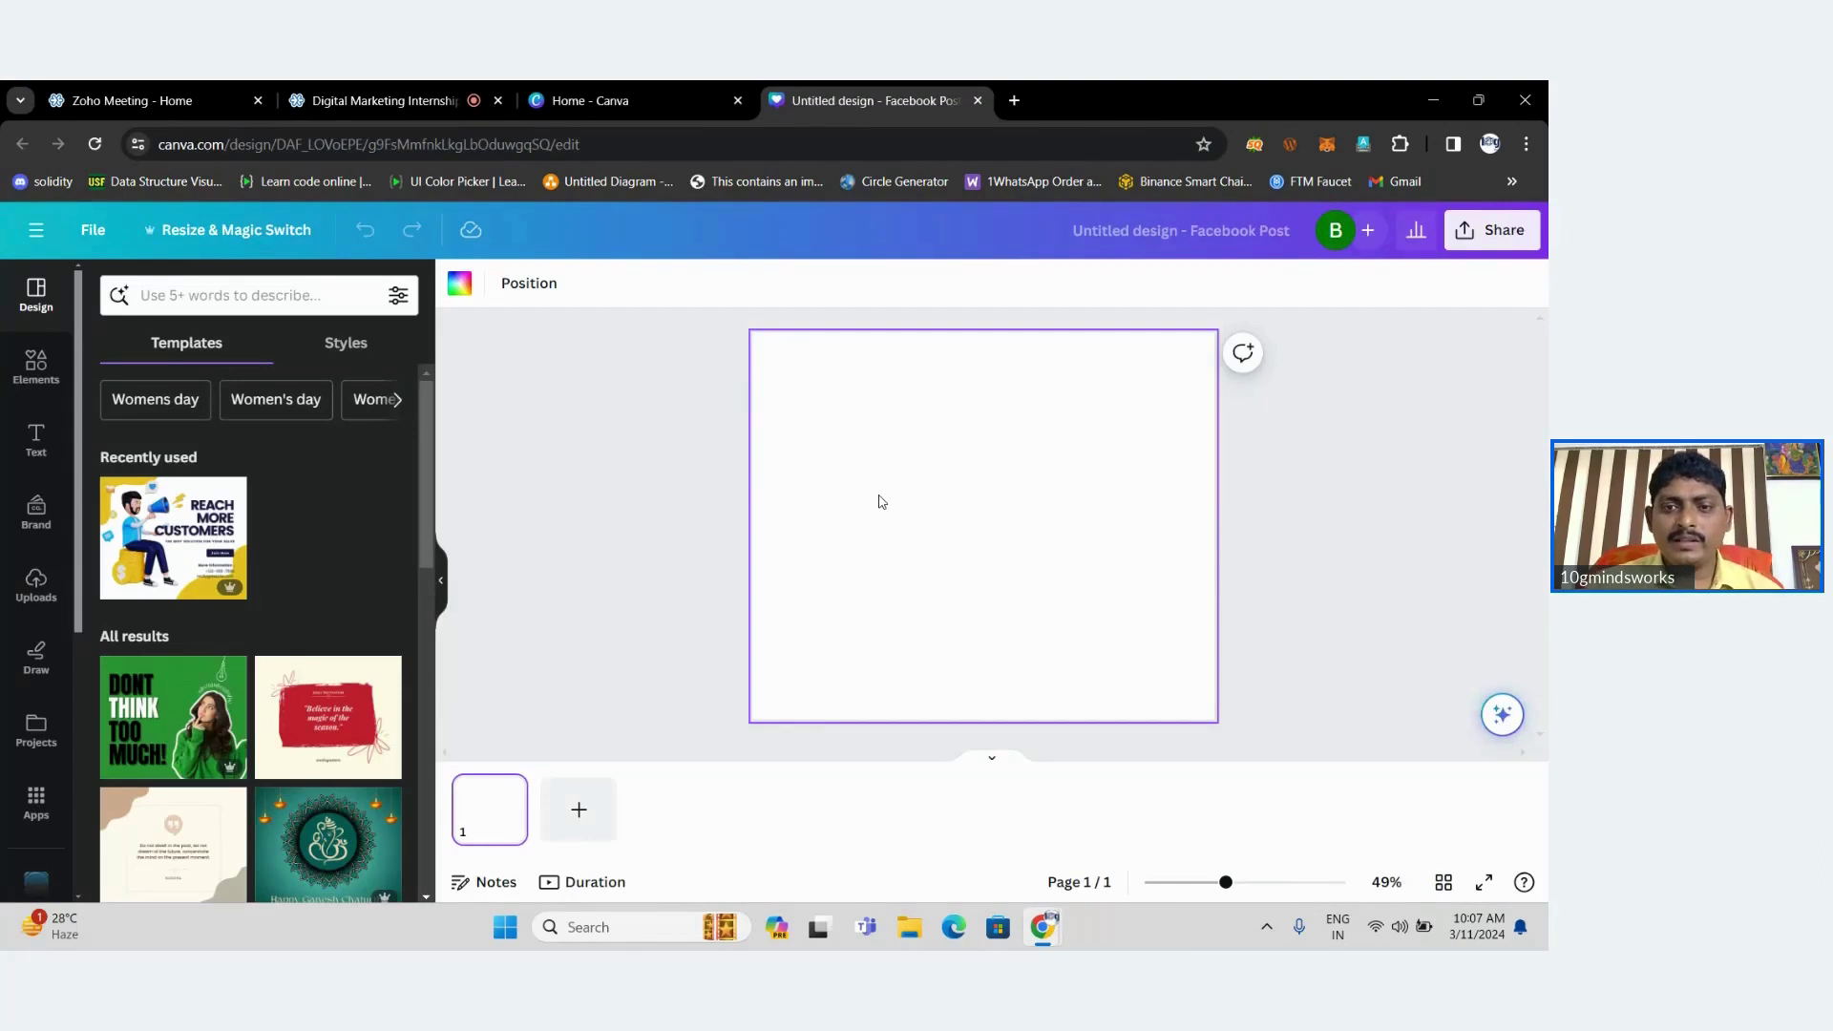
Set the blank page's background to the dark blue default solid colour.
click(460, 282)
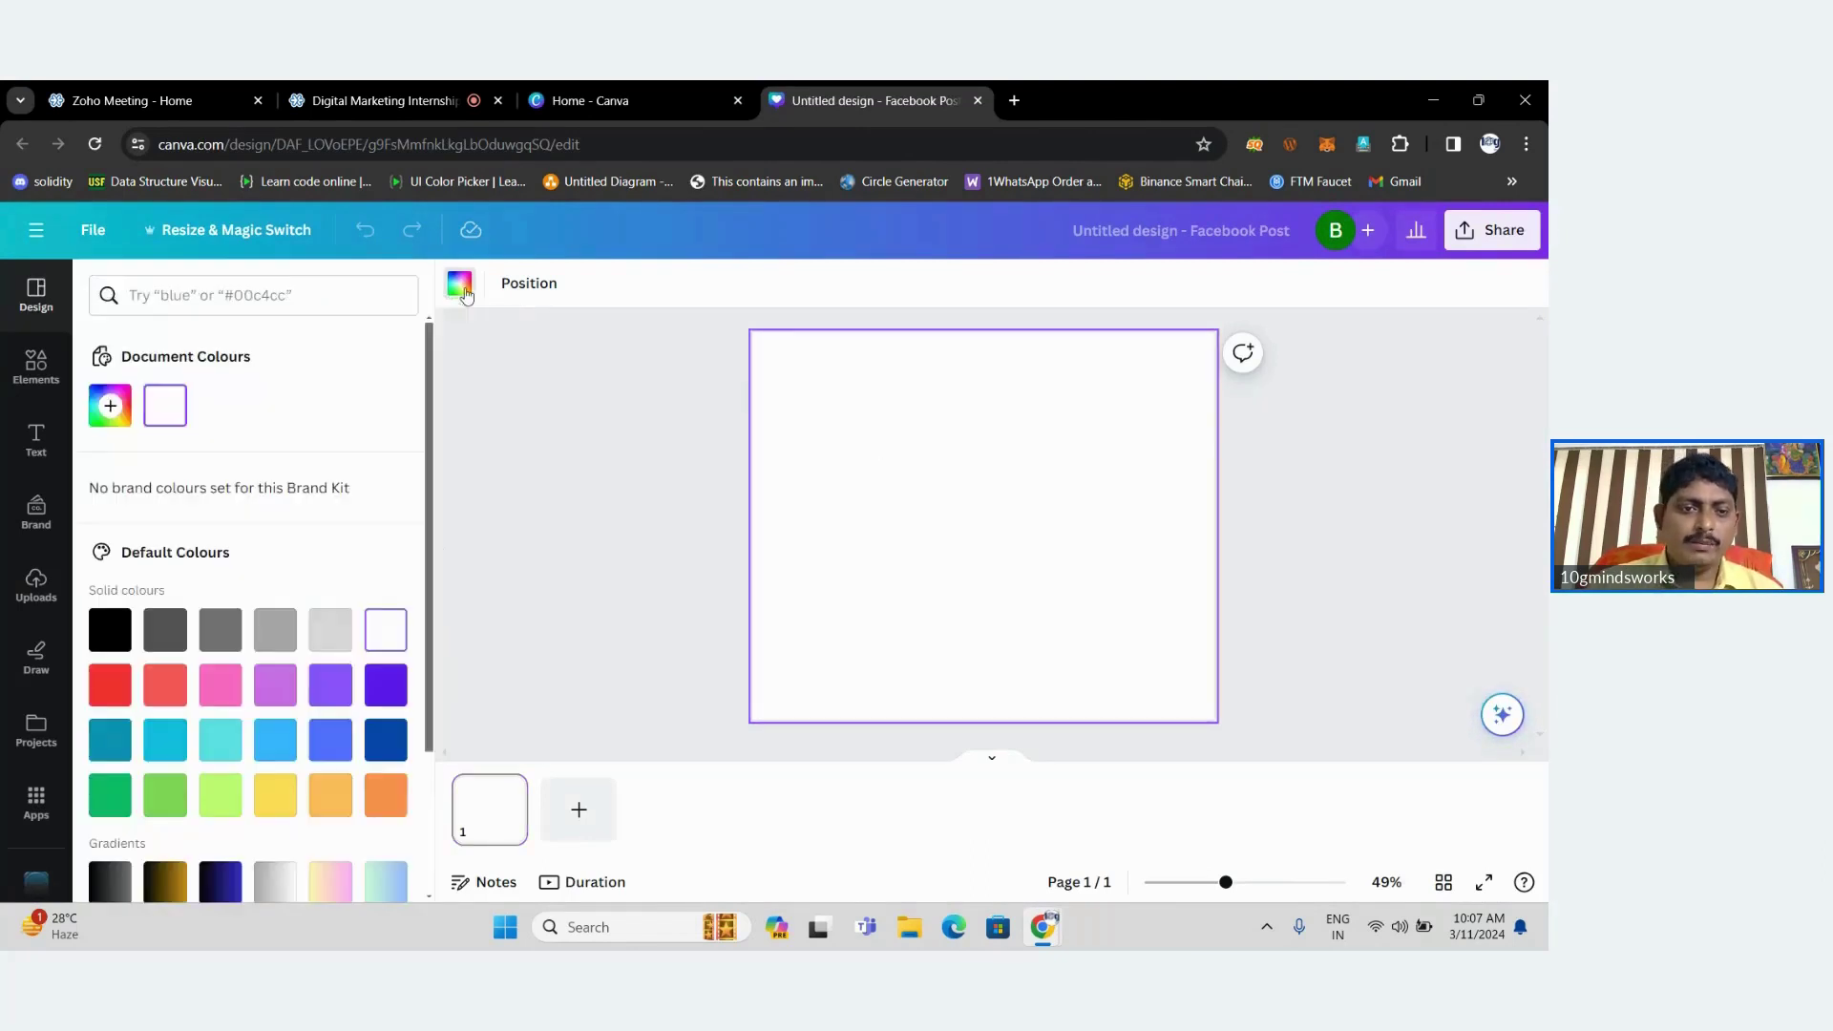
click(387, 741)
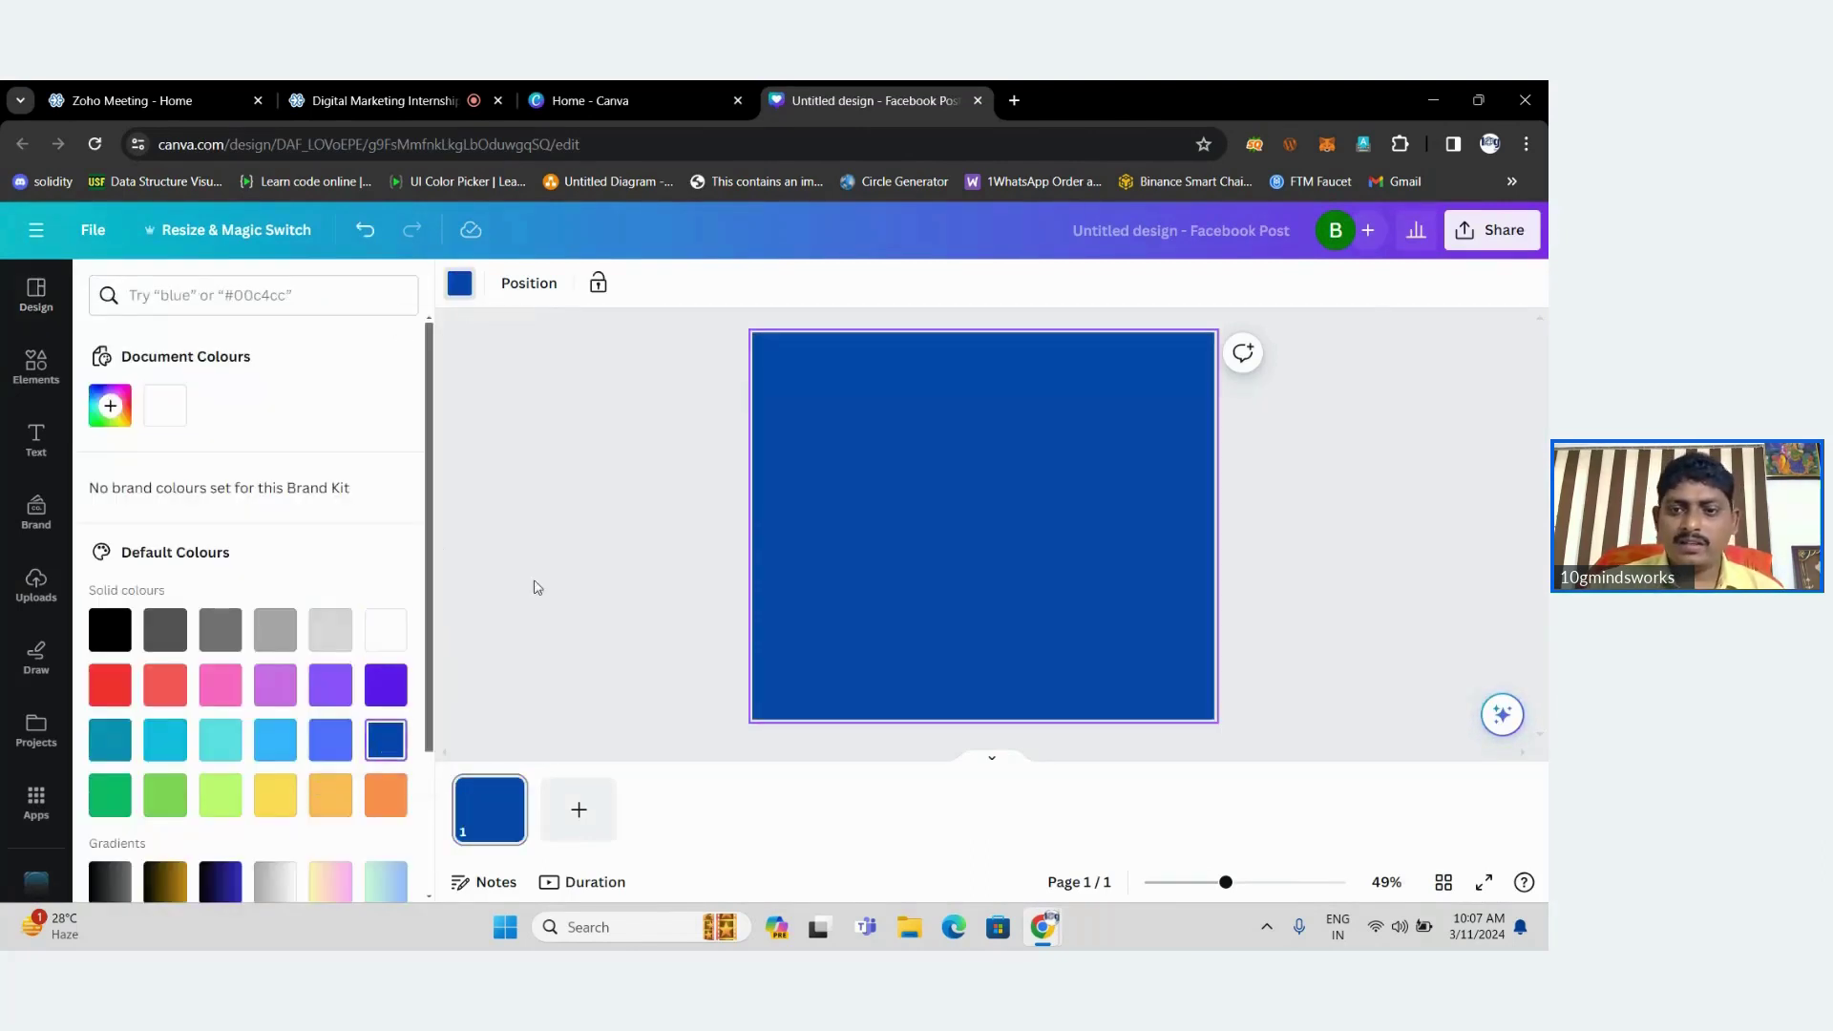
click(559, 446)
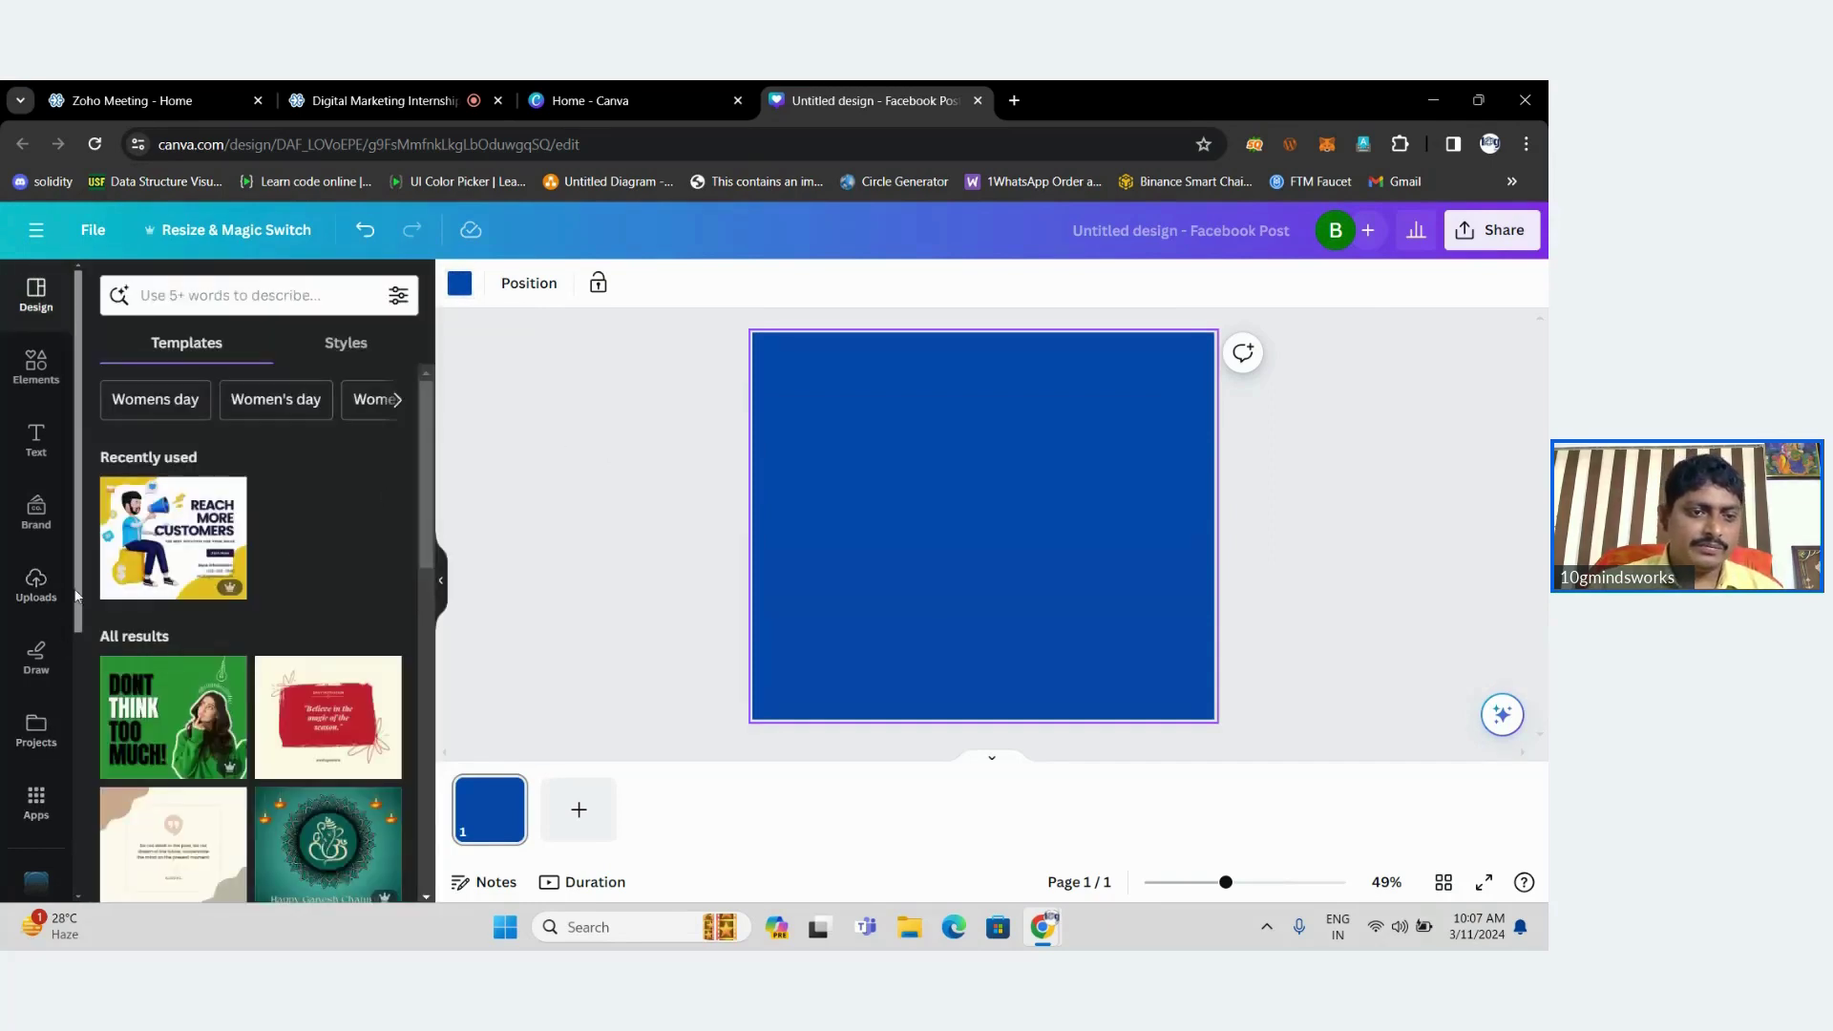
Open the Gradient Generator app from the featured apps.
scroll(78, 684, down, 2)
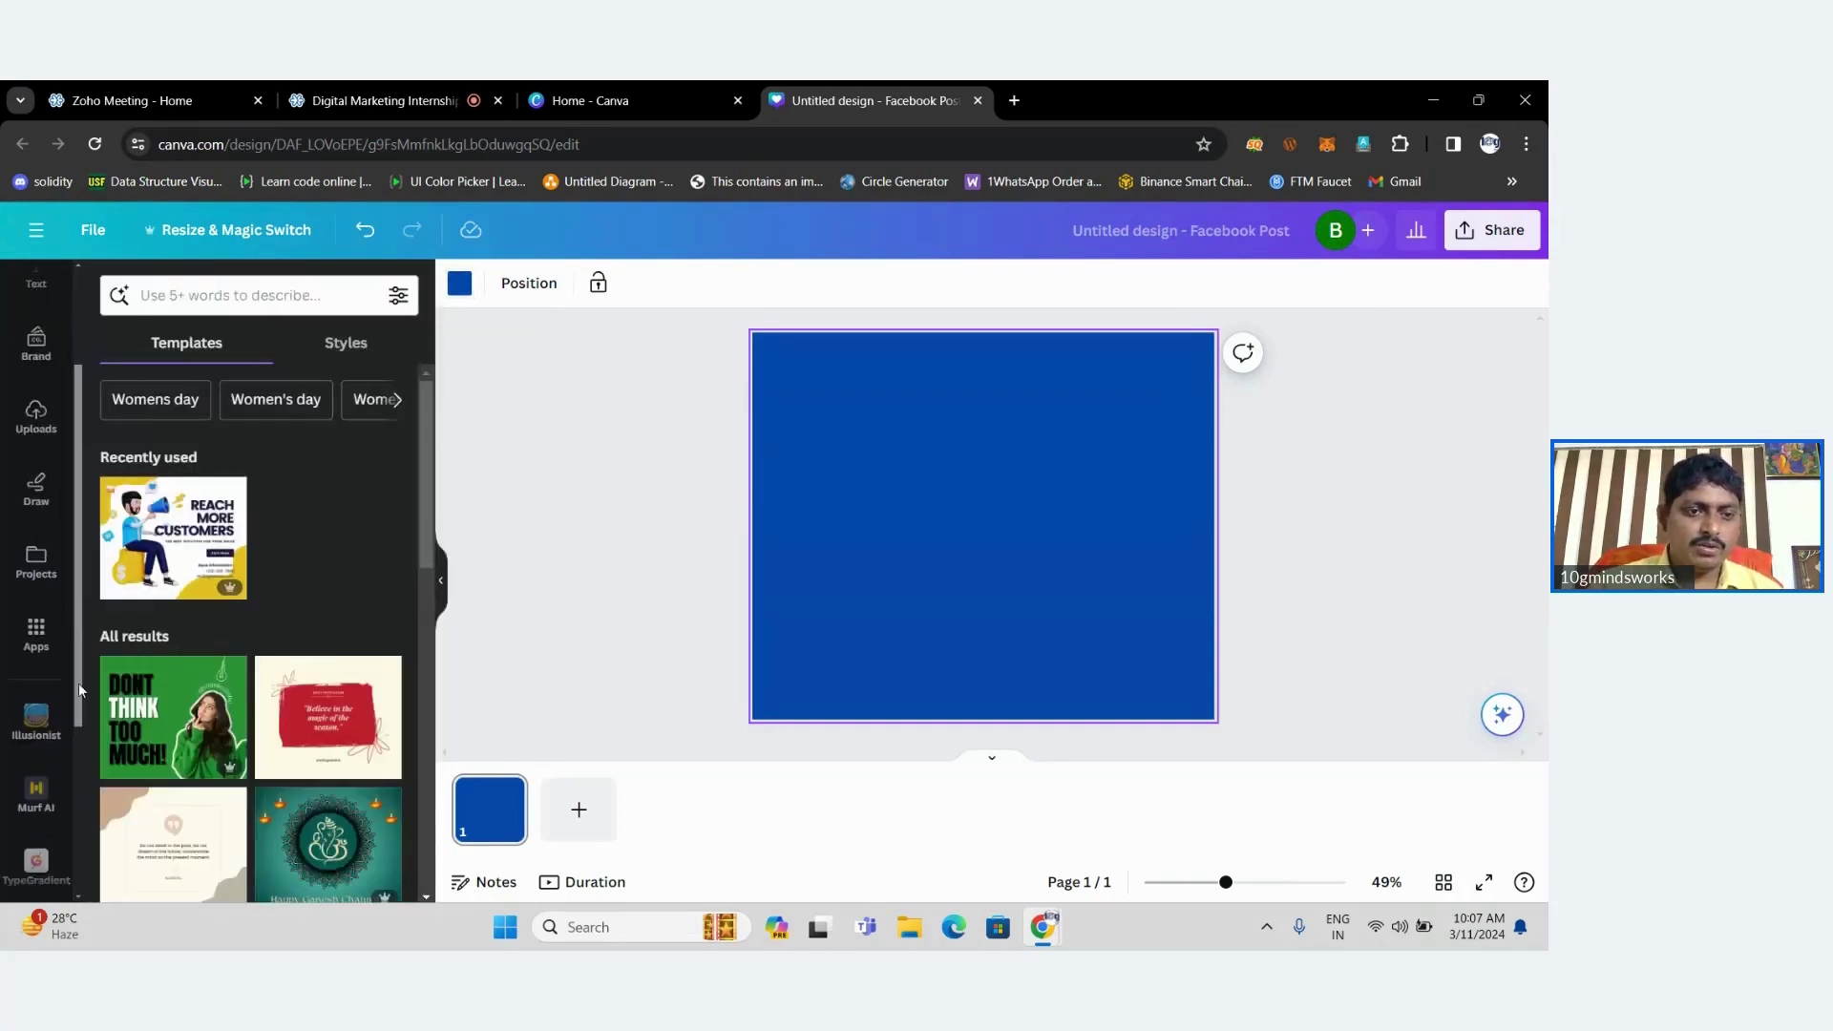
click(38, 639)
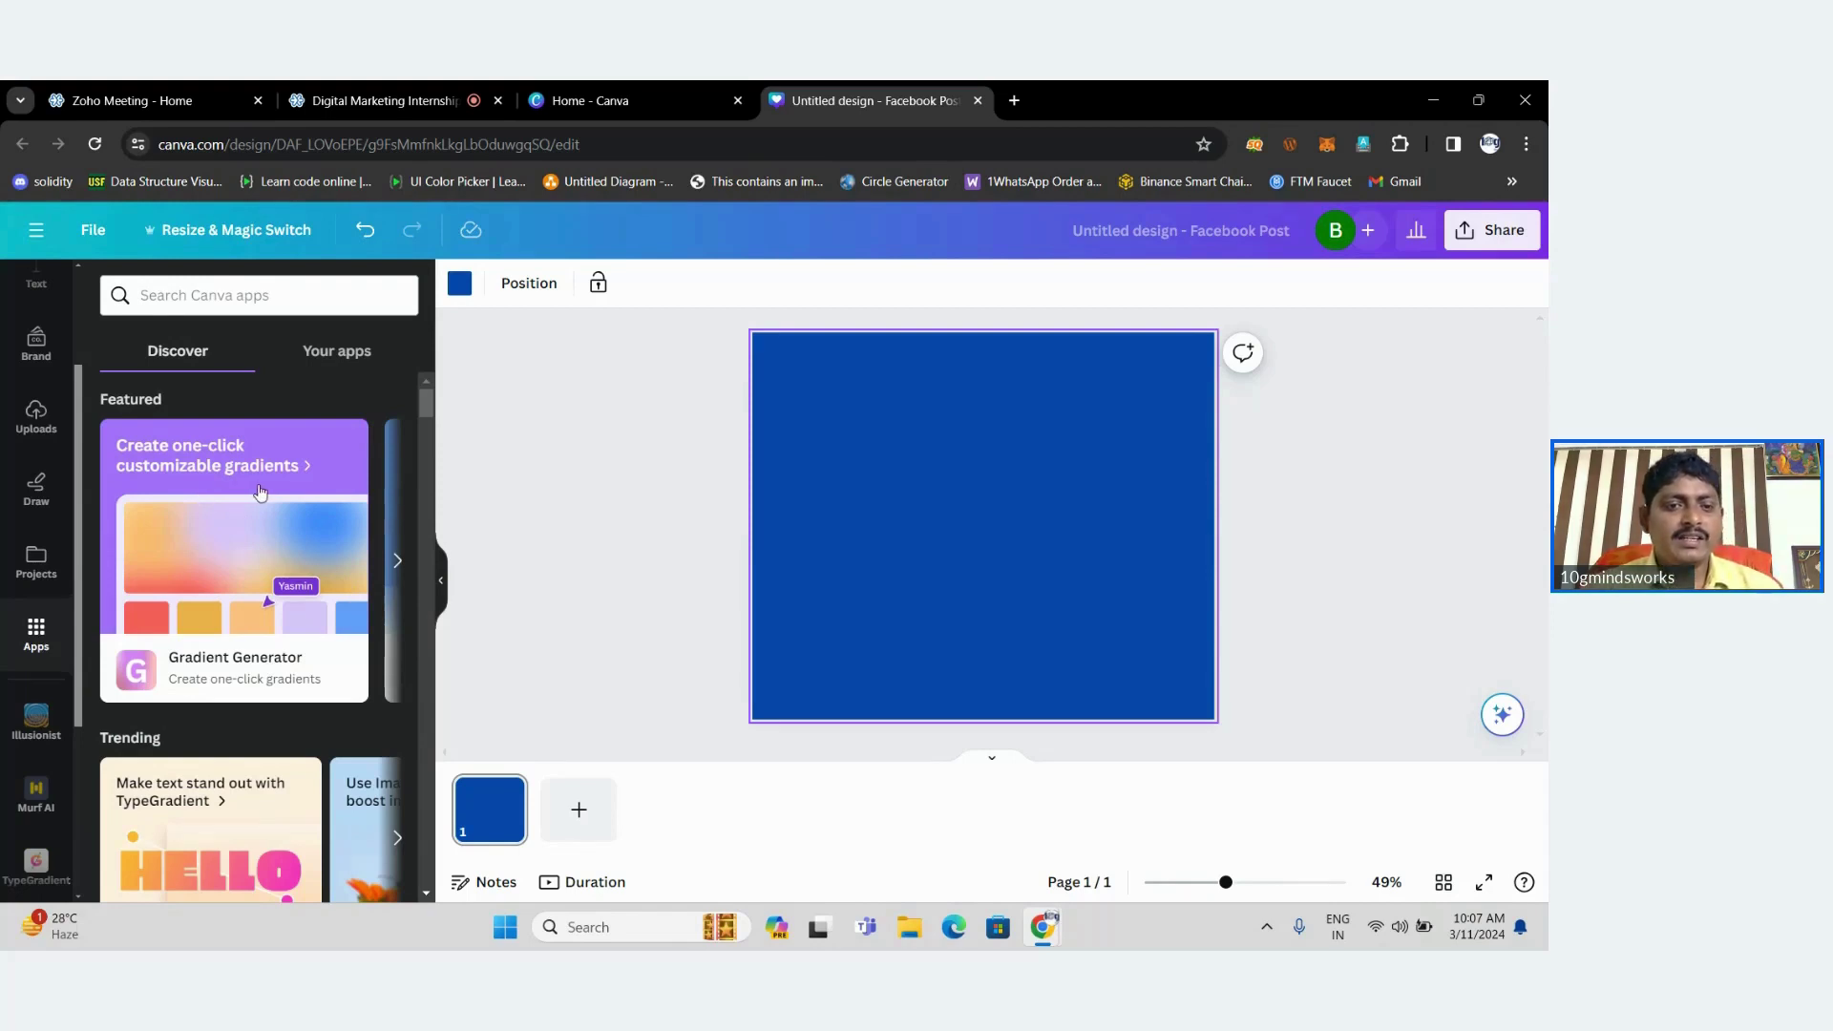
click(266, 674)
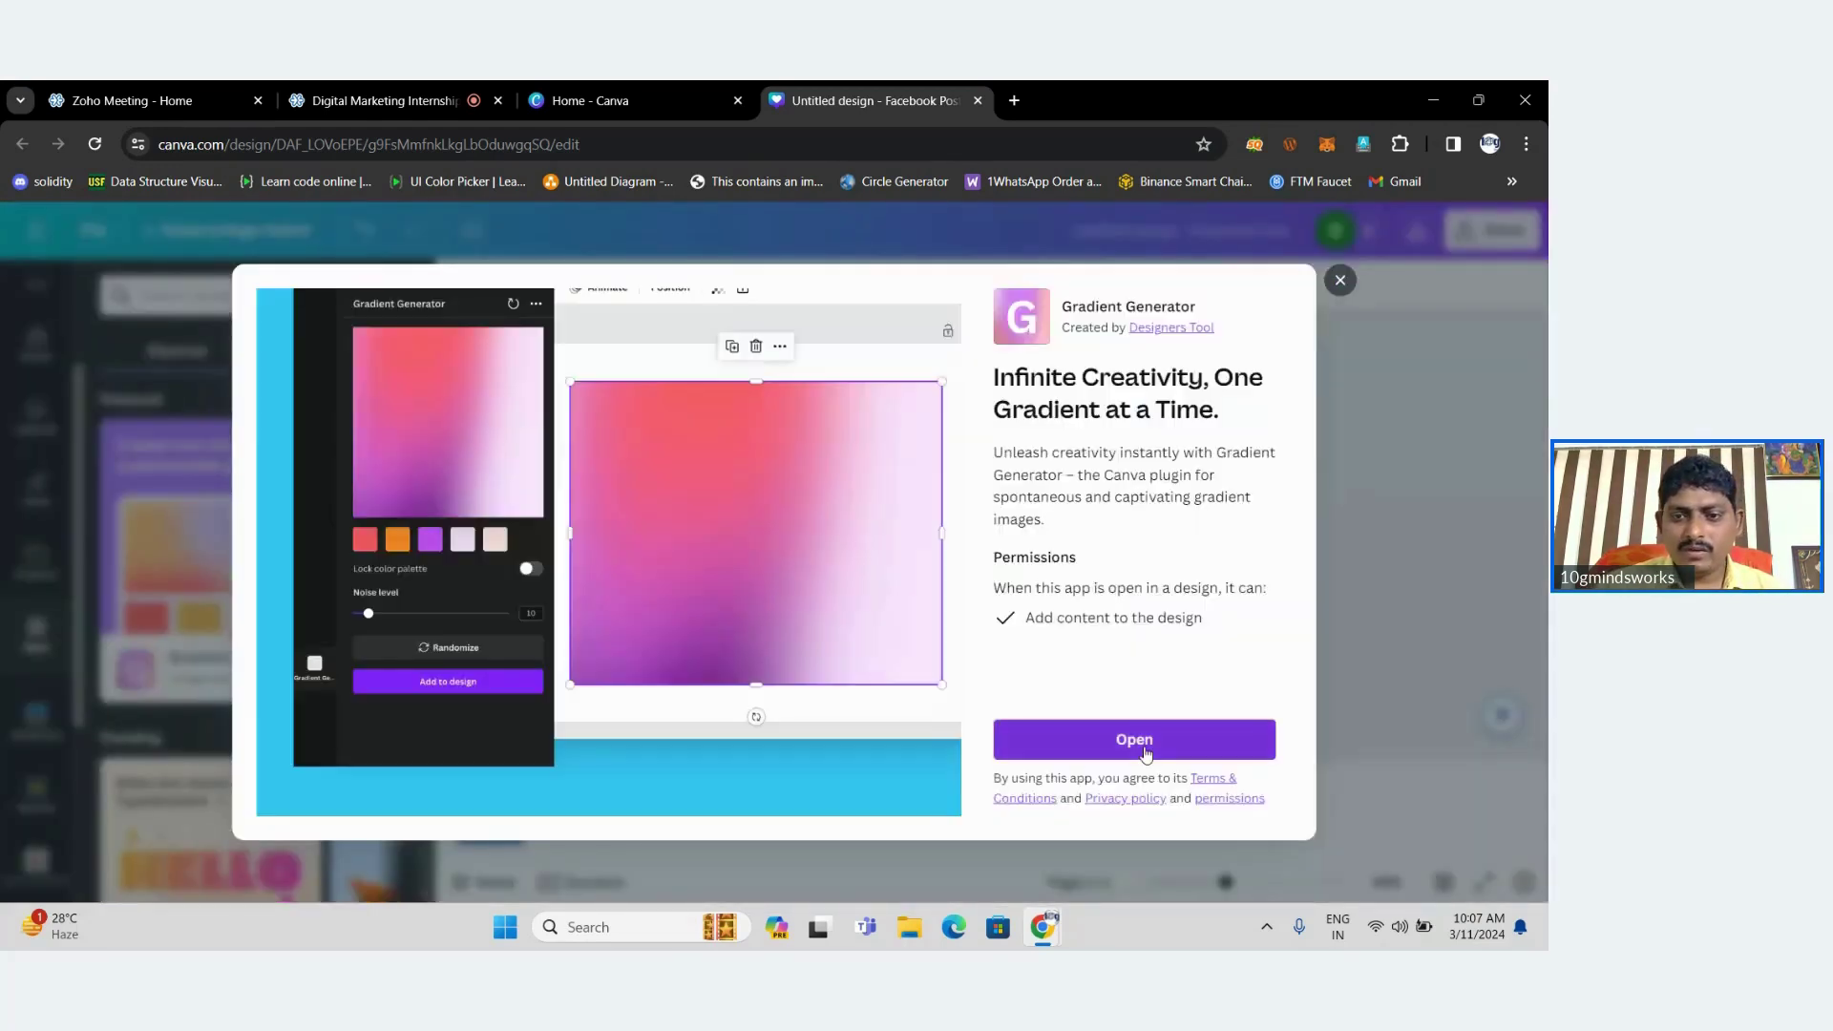
click(1146, 754)
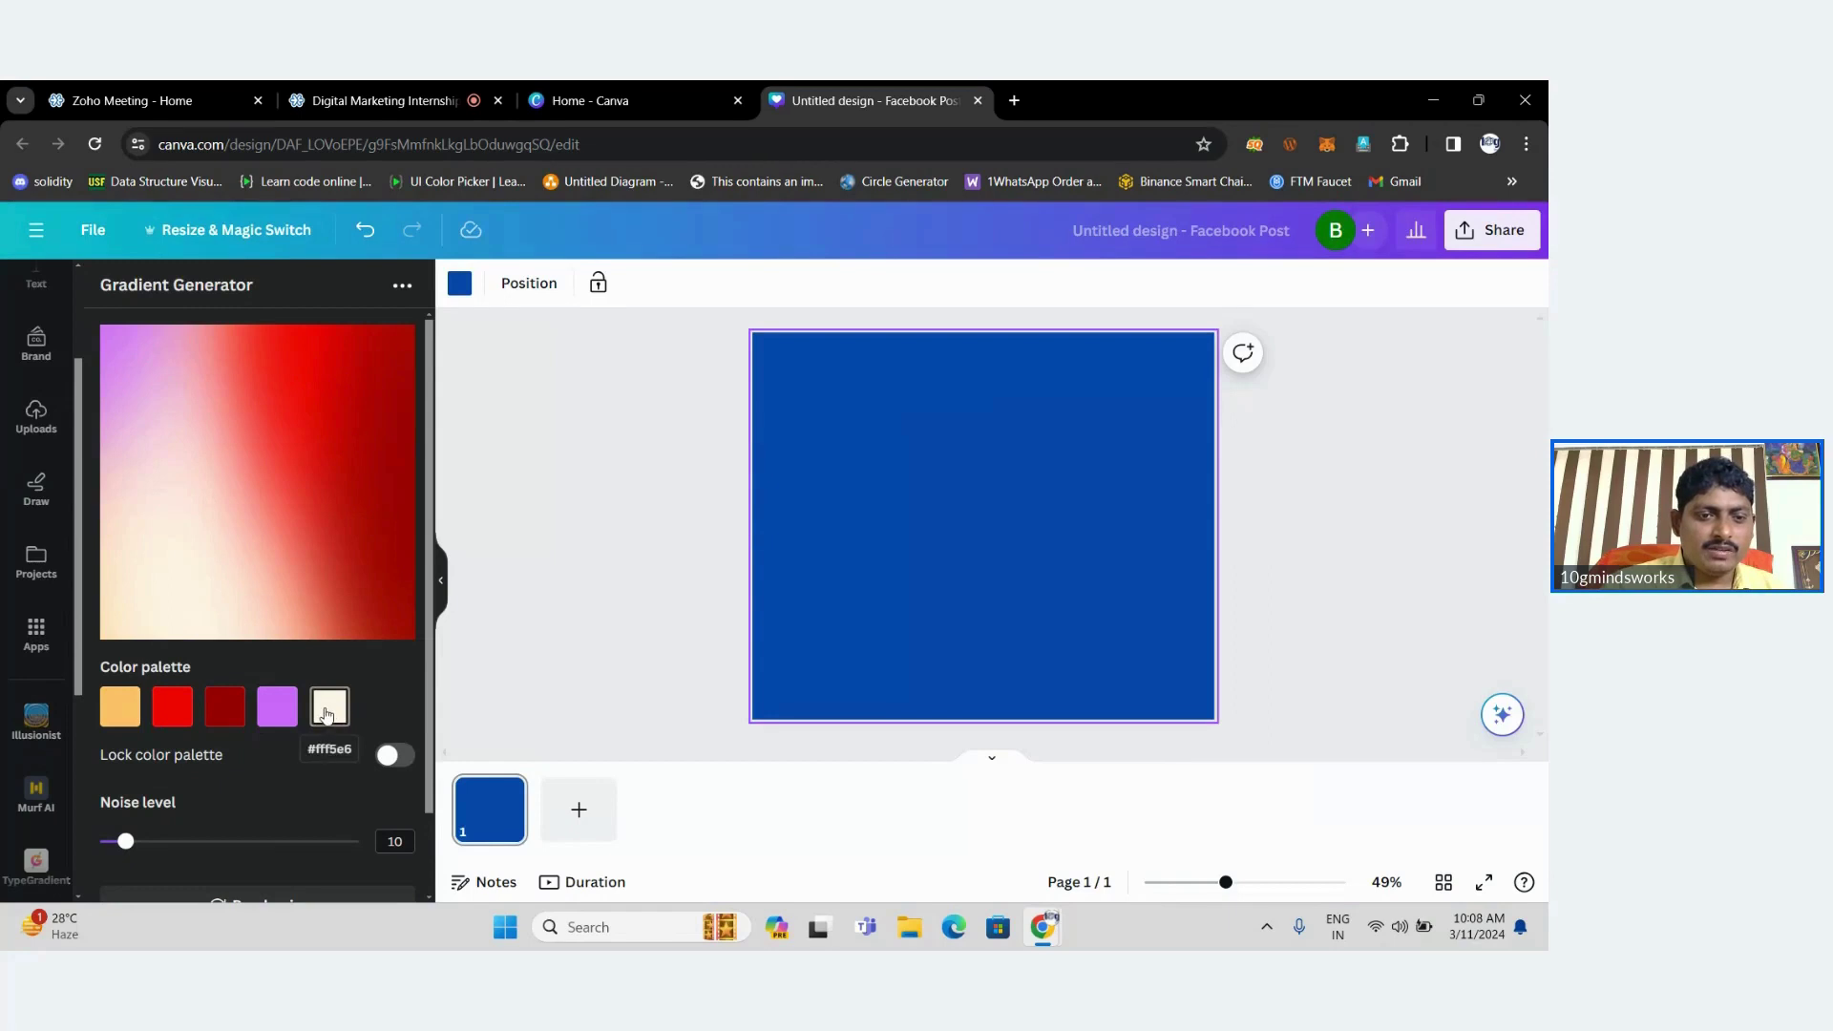
Randomize the generated gradient several times until a purple-to-red blend with a peach corner comes up, keeping the noise level at 10.
scroll(427, 726, down, 2)
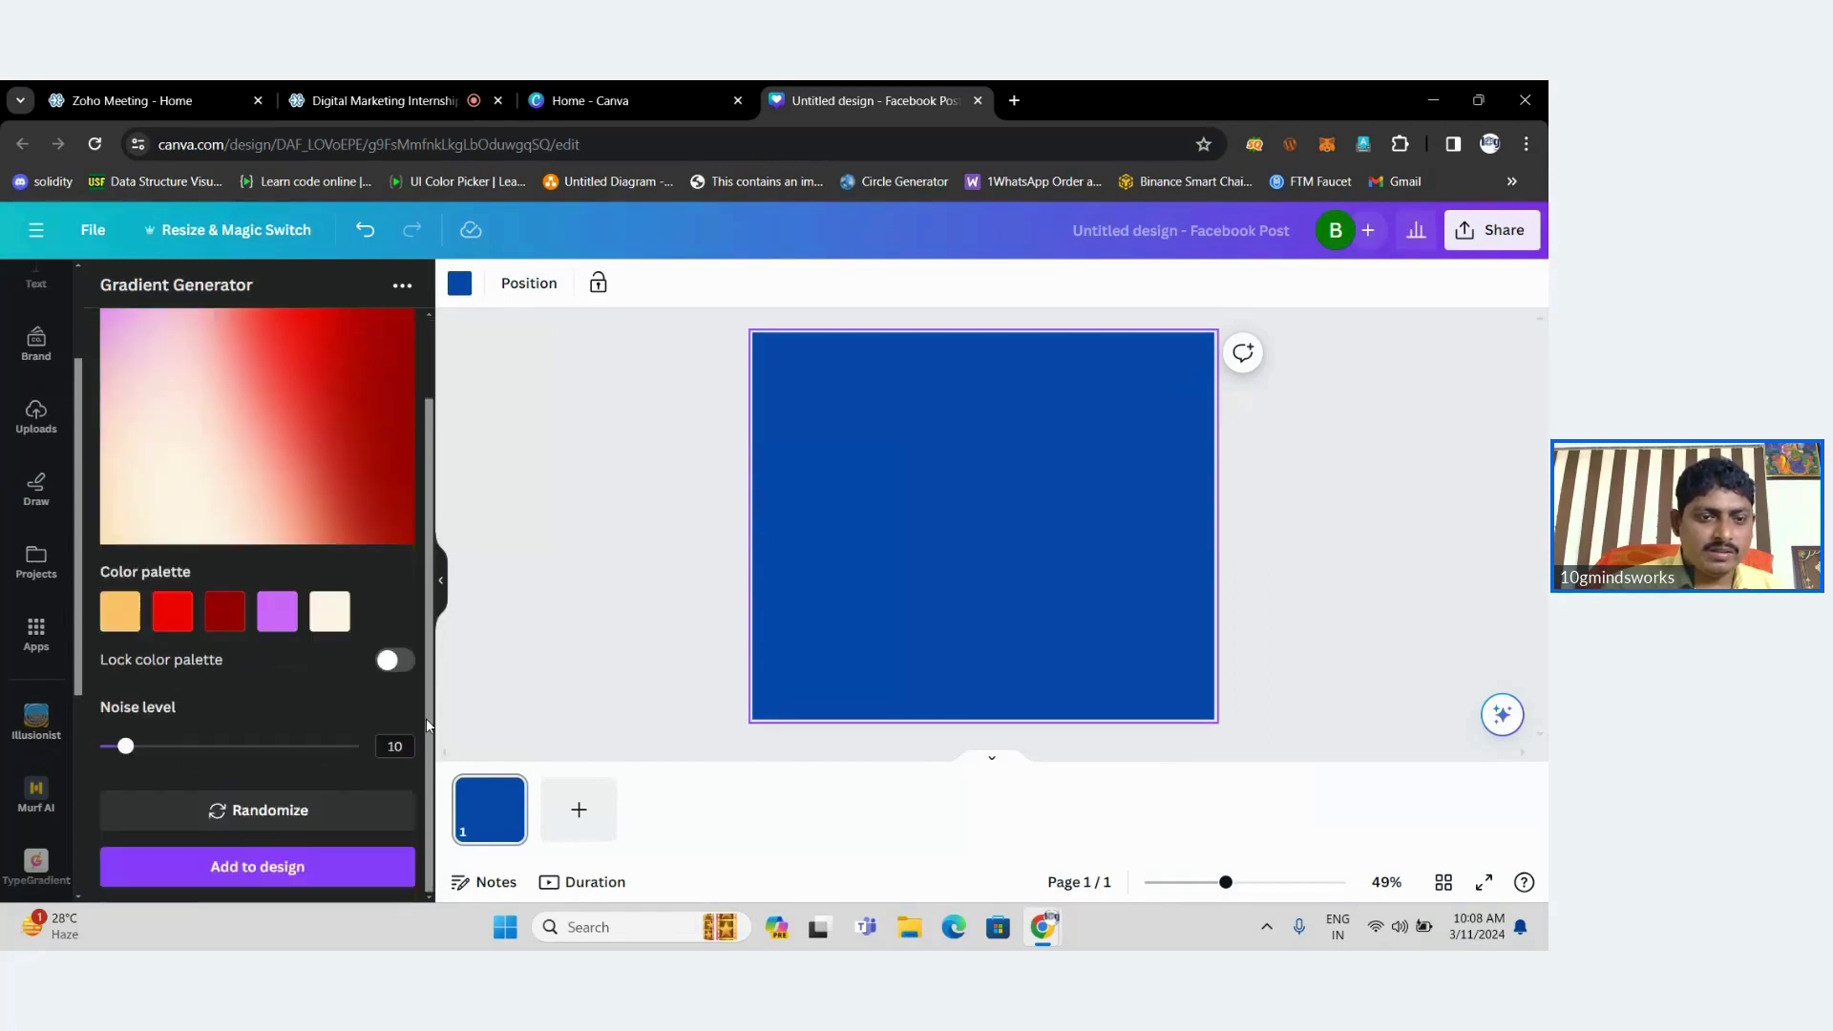
click(287, 814)
click(287, 814)
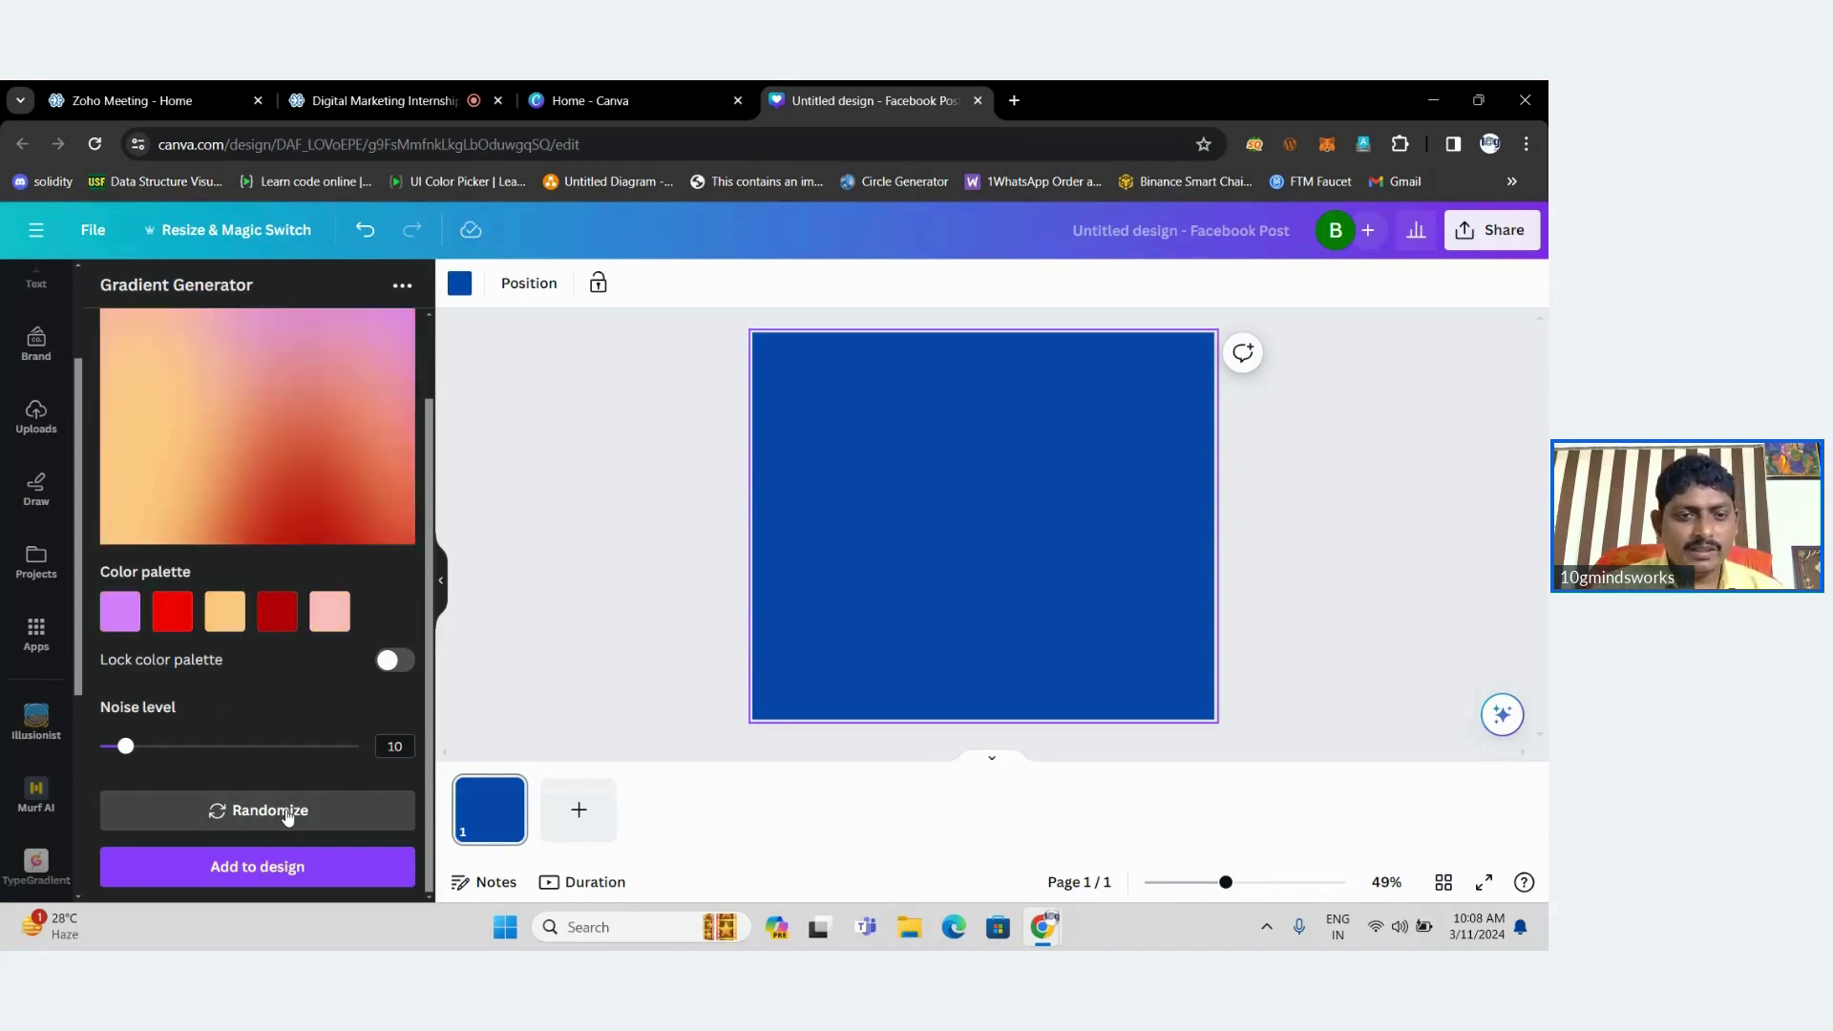
click(287, 814)
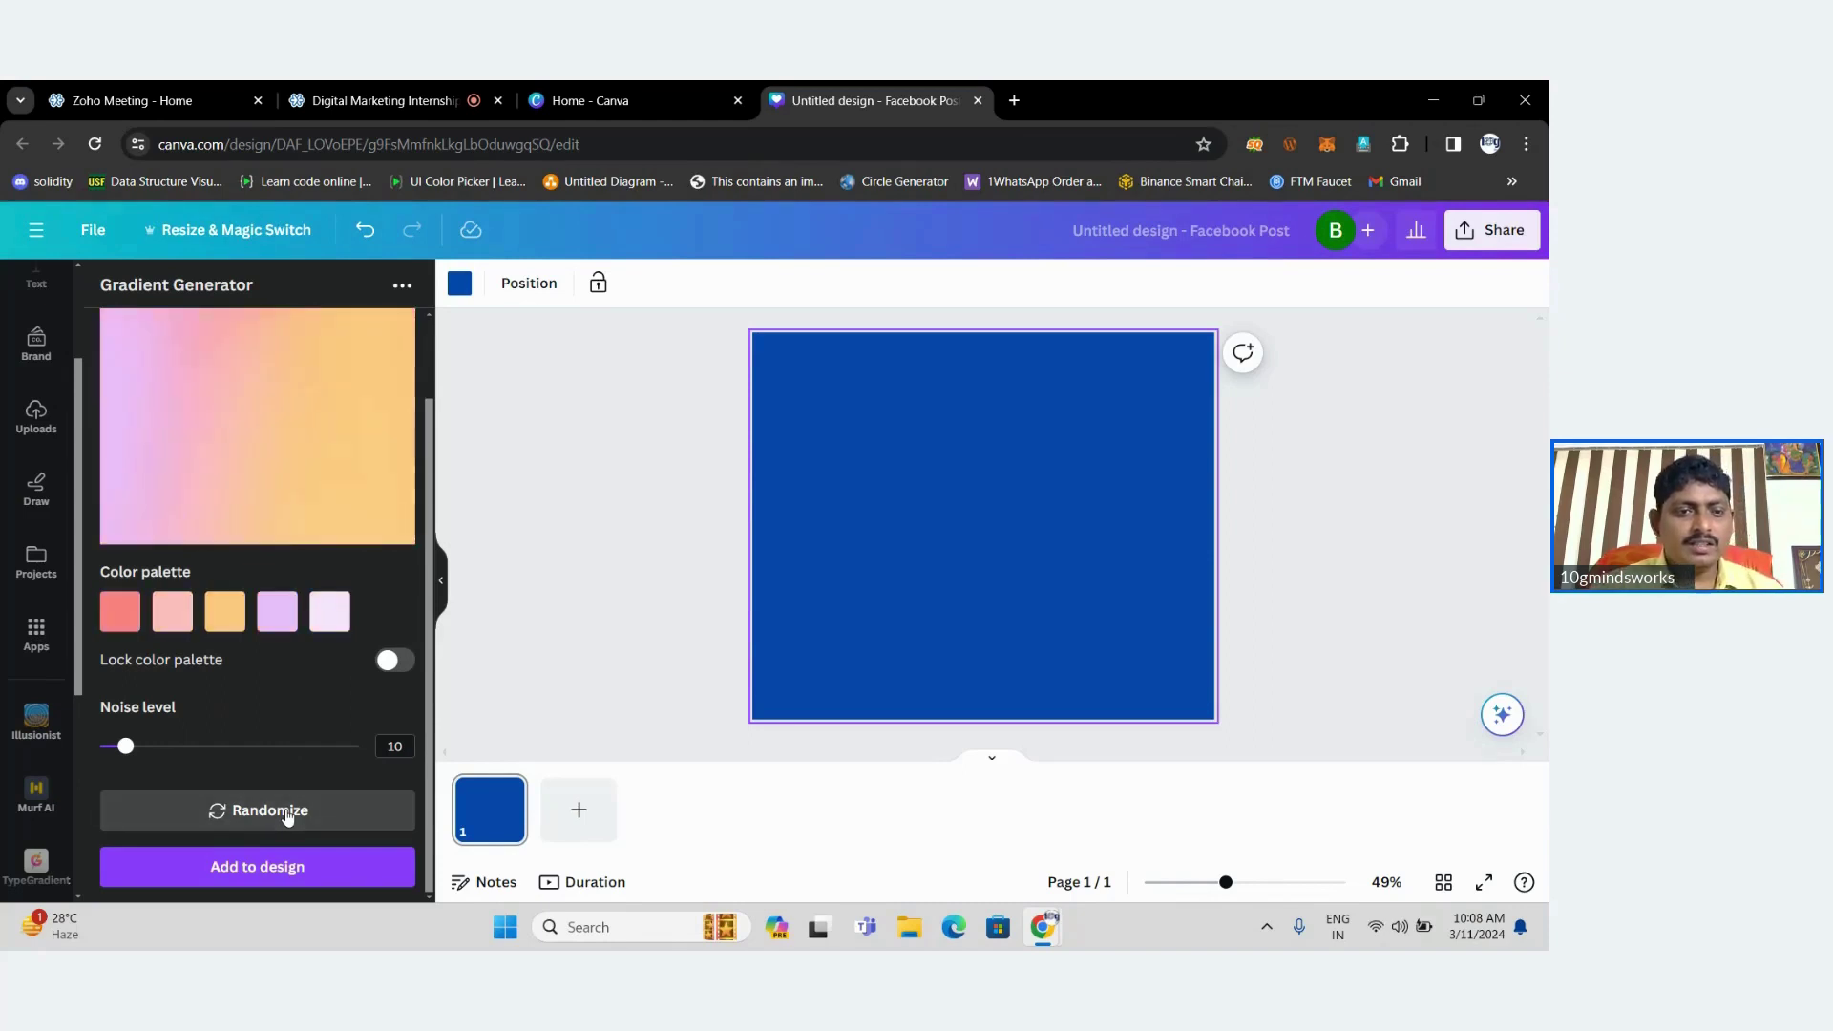
click(287, 814)
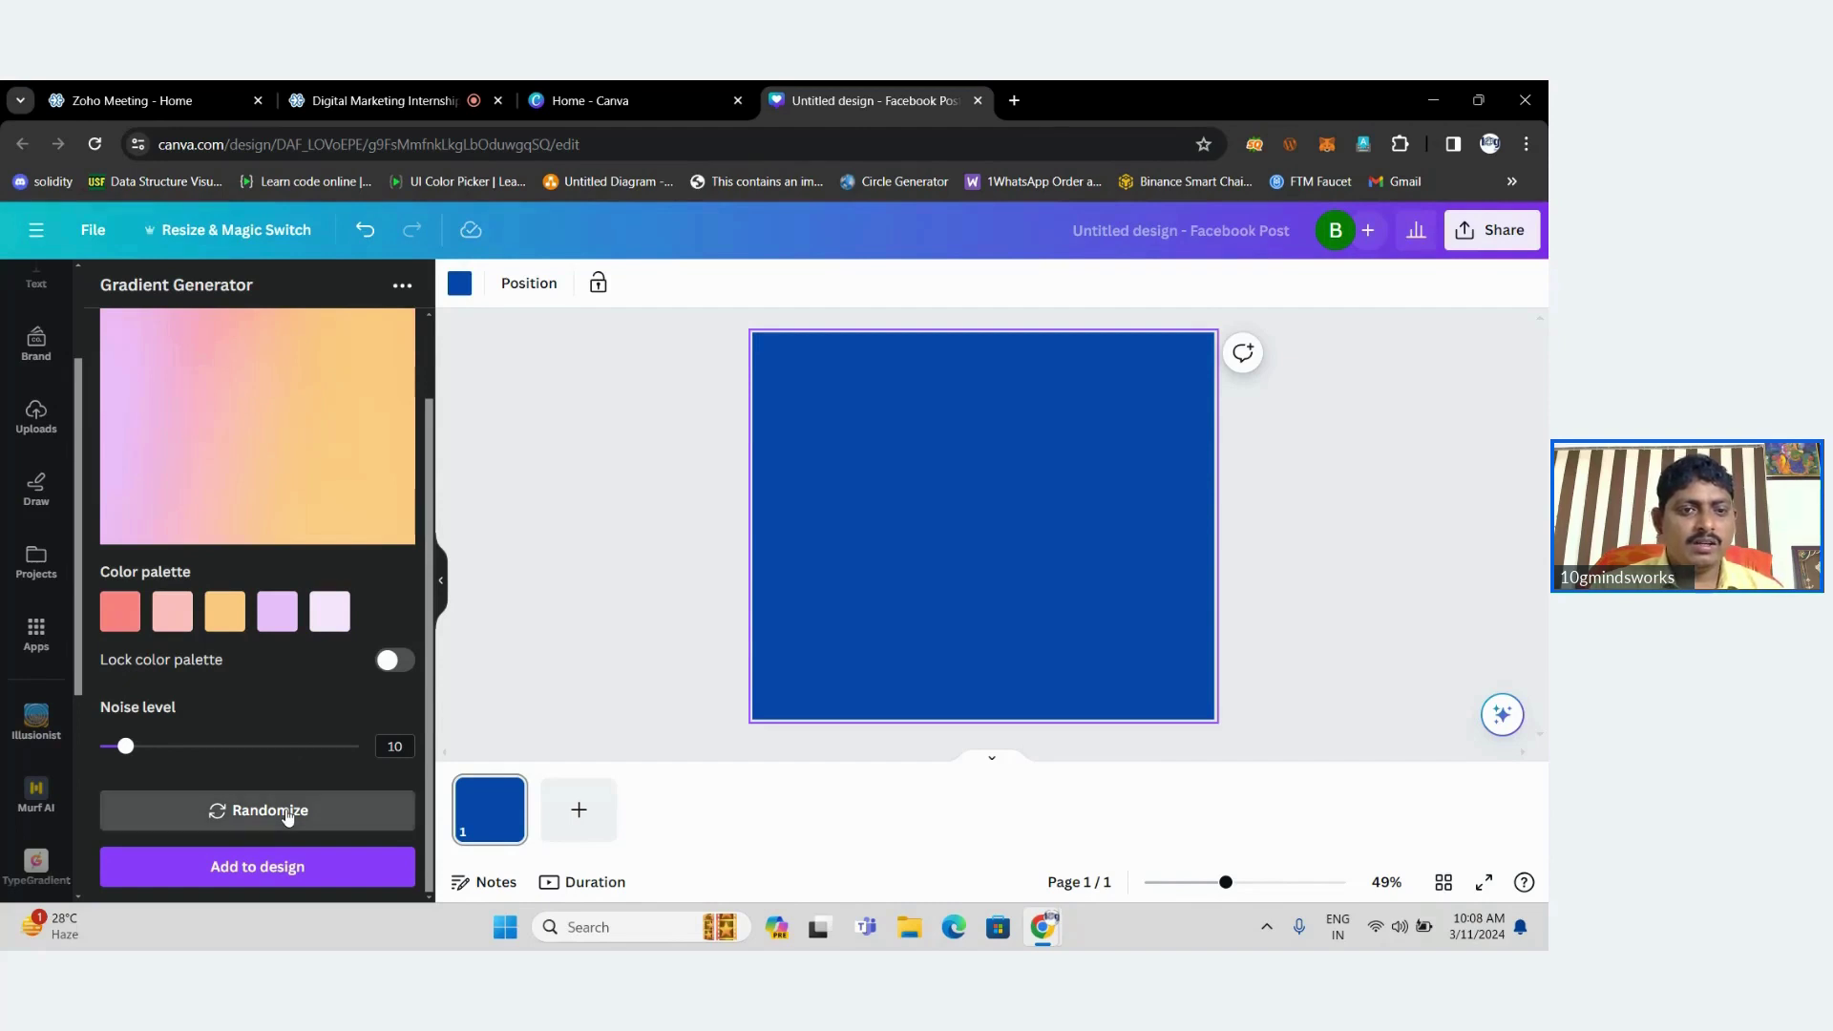
Add the purple-to-red gradient to the design and make it replace the page background.
click(296, 869)
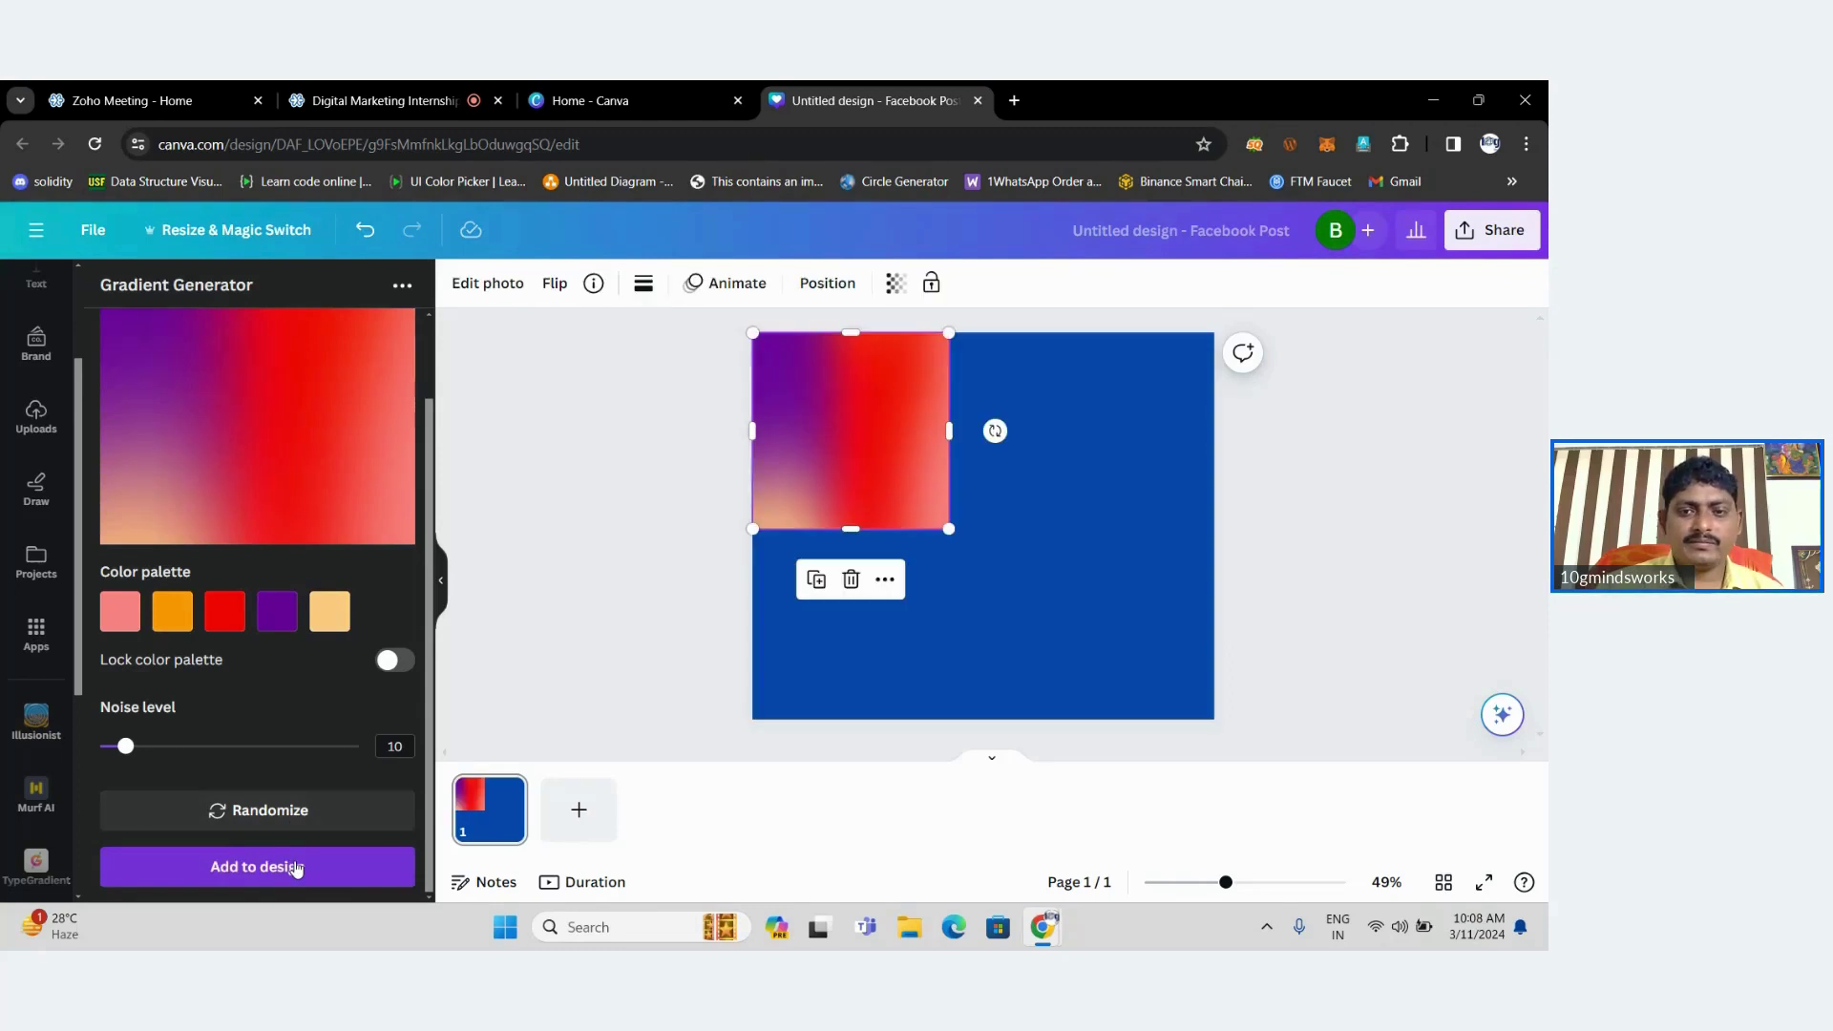
right_click(899, 433)
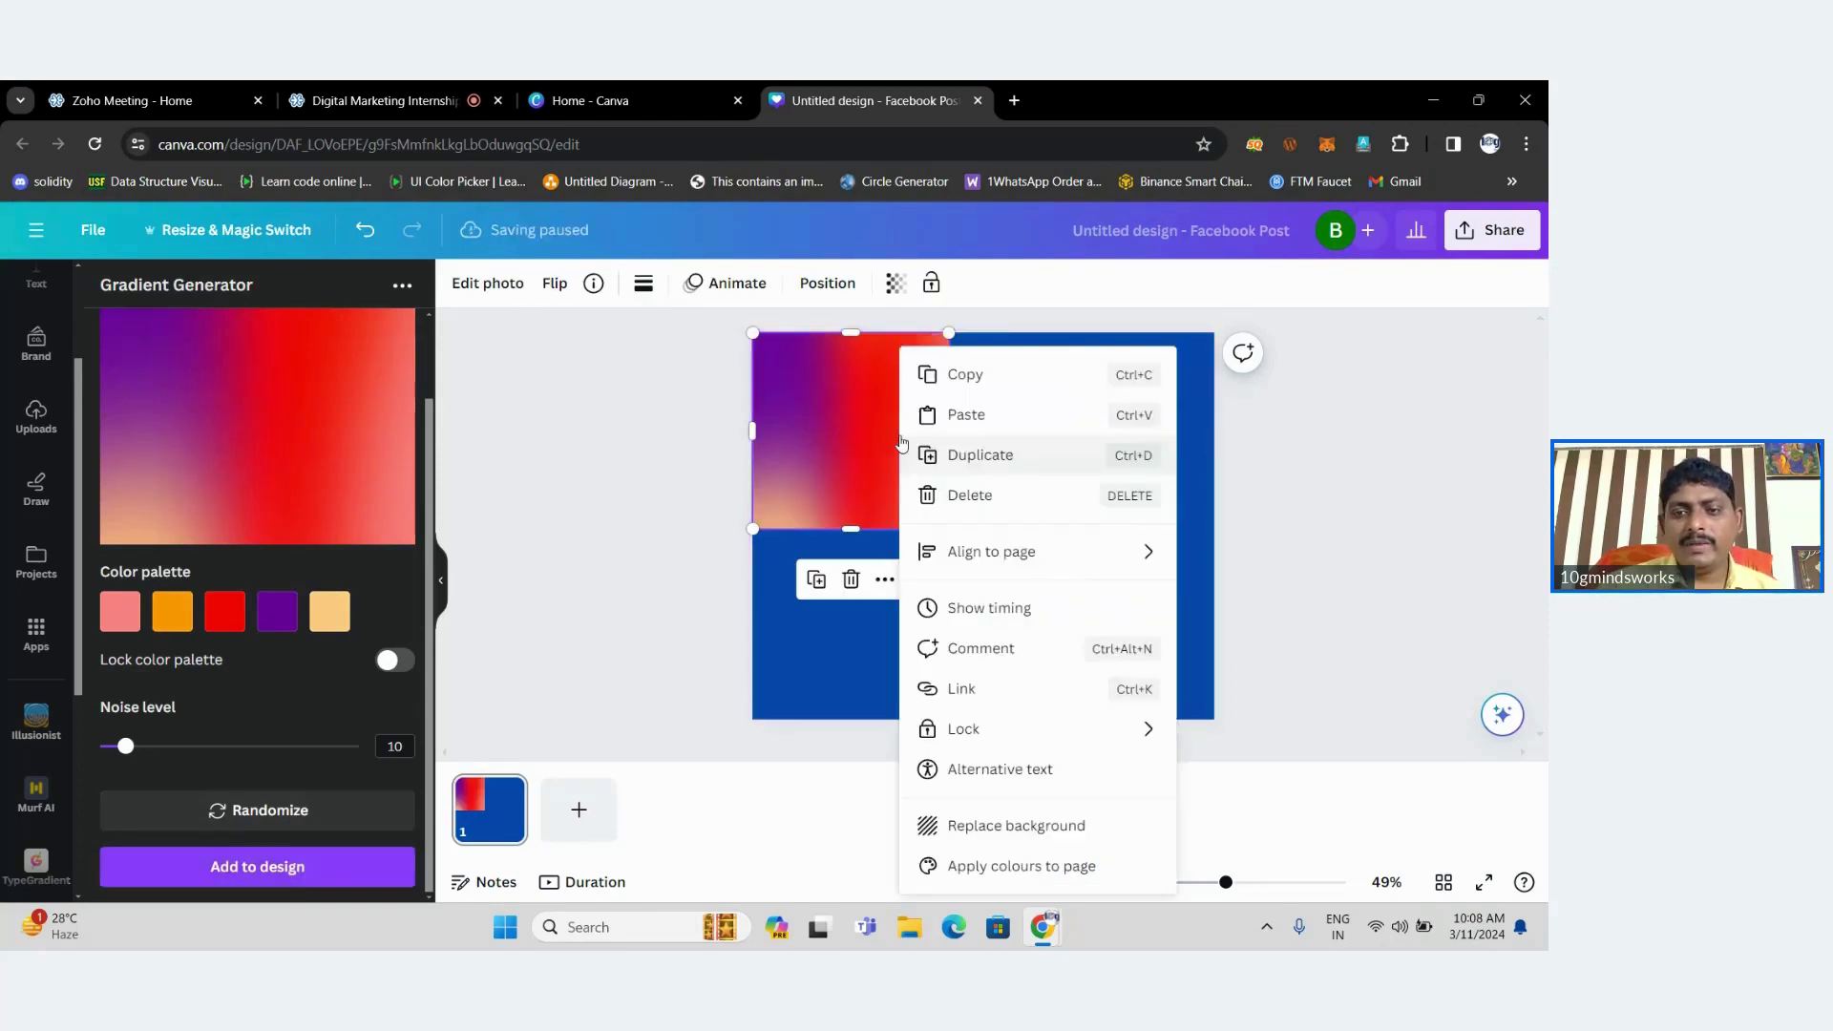
click(1013, 837)
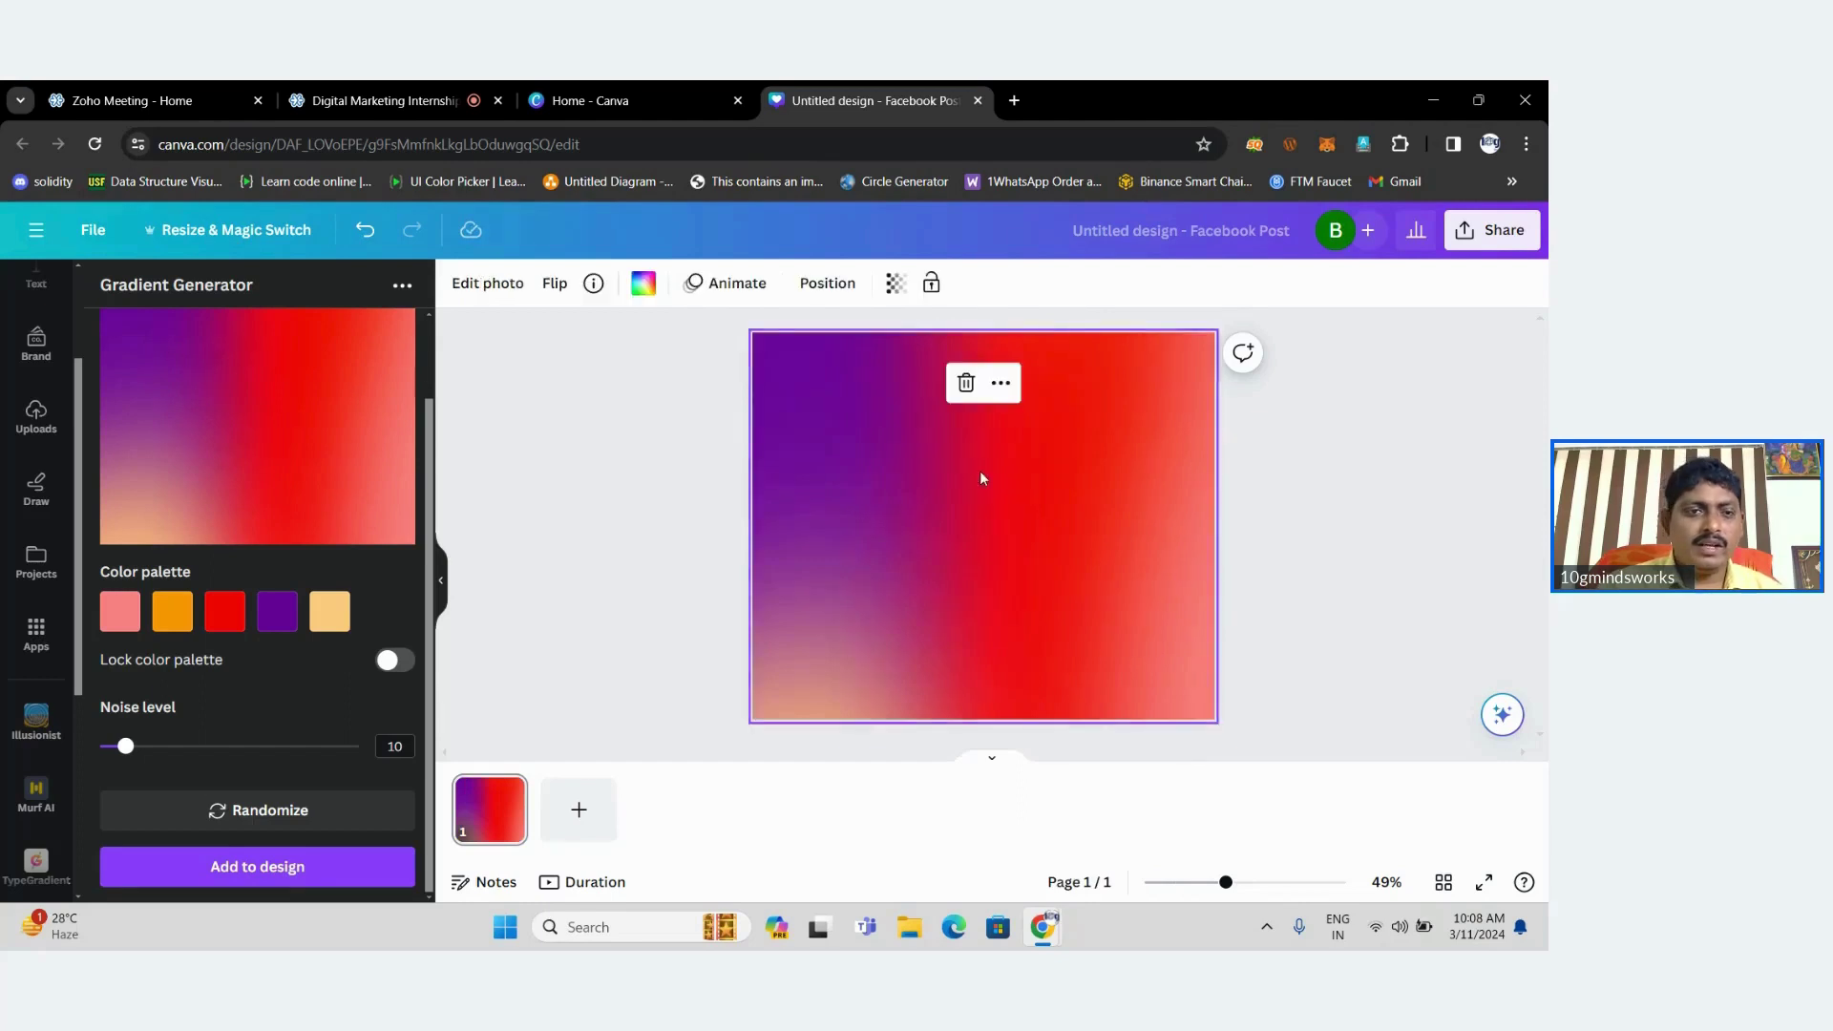
Open the featured Easy Reflections app and generate a reflection of the gradient background.
click(36, 635)
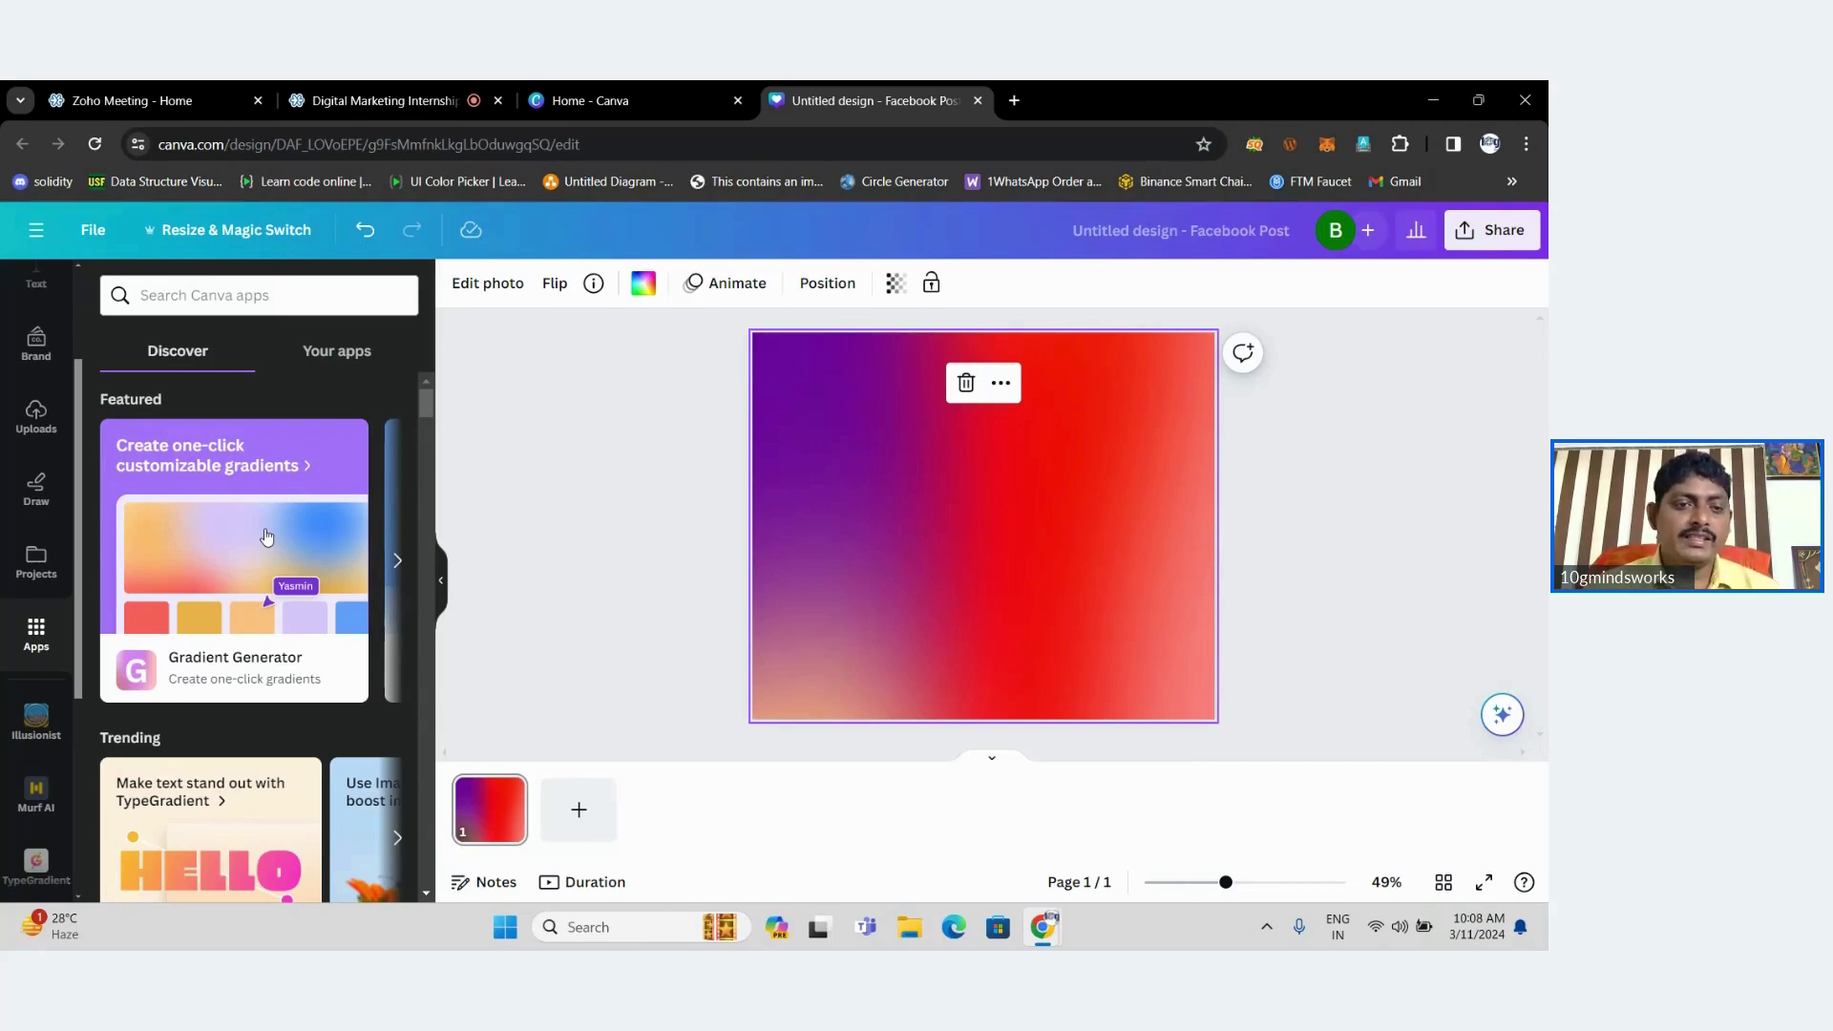
click(396, 564)
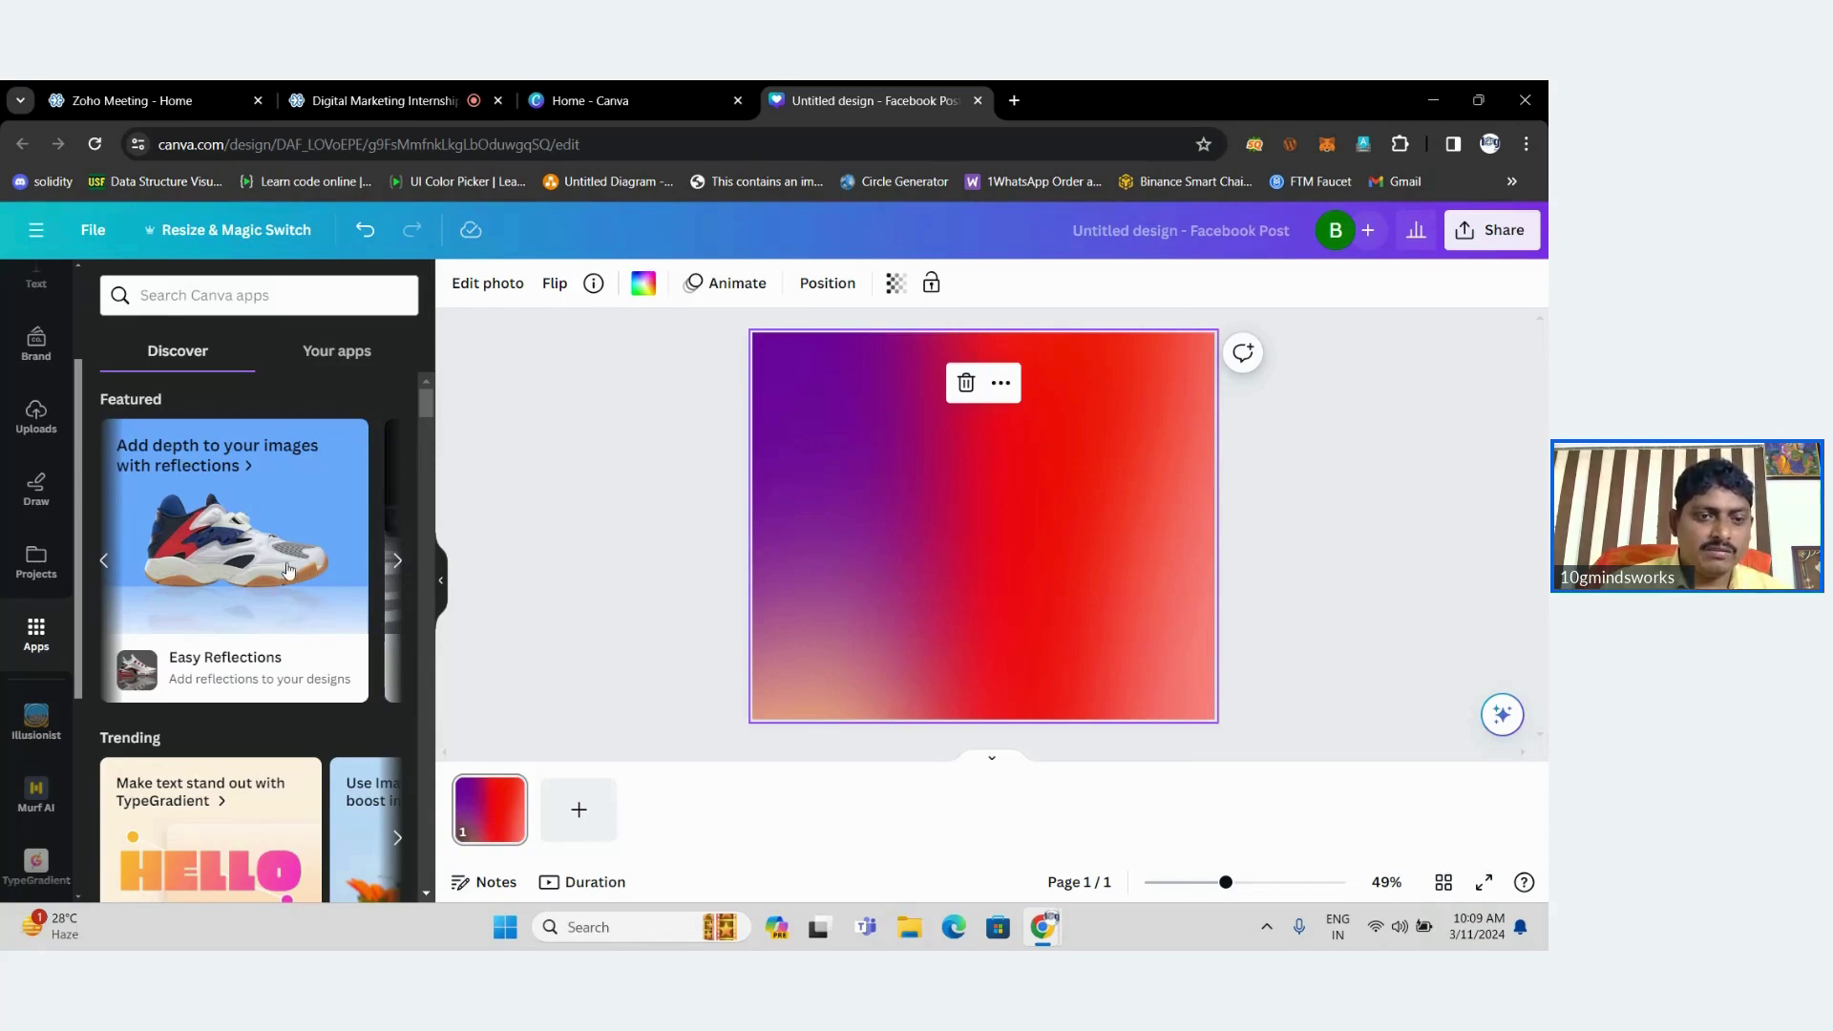
click(239, 667)
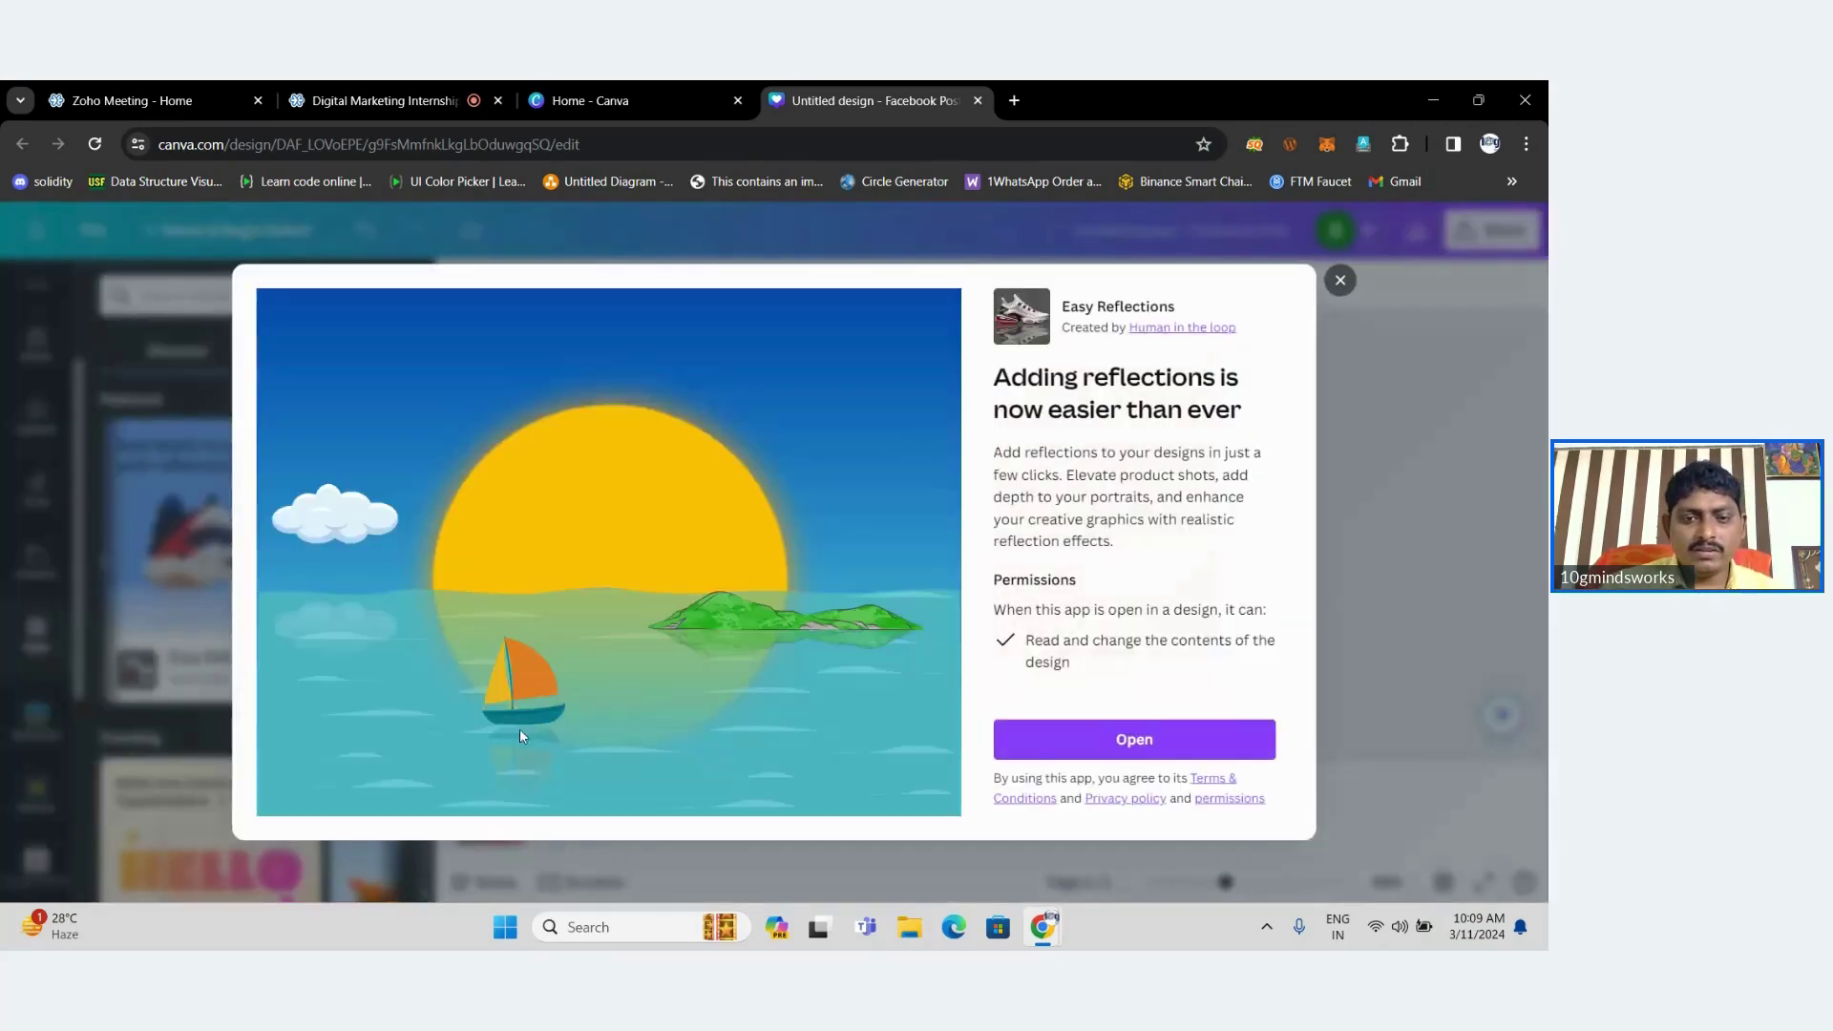
click(1123, 744)
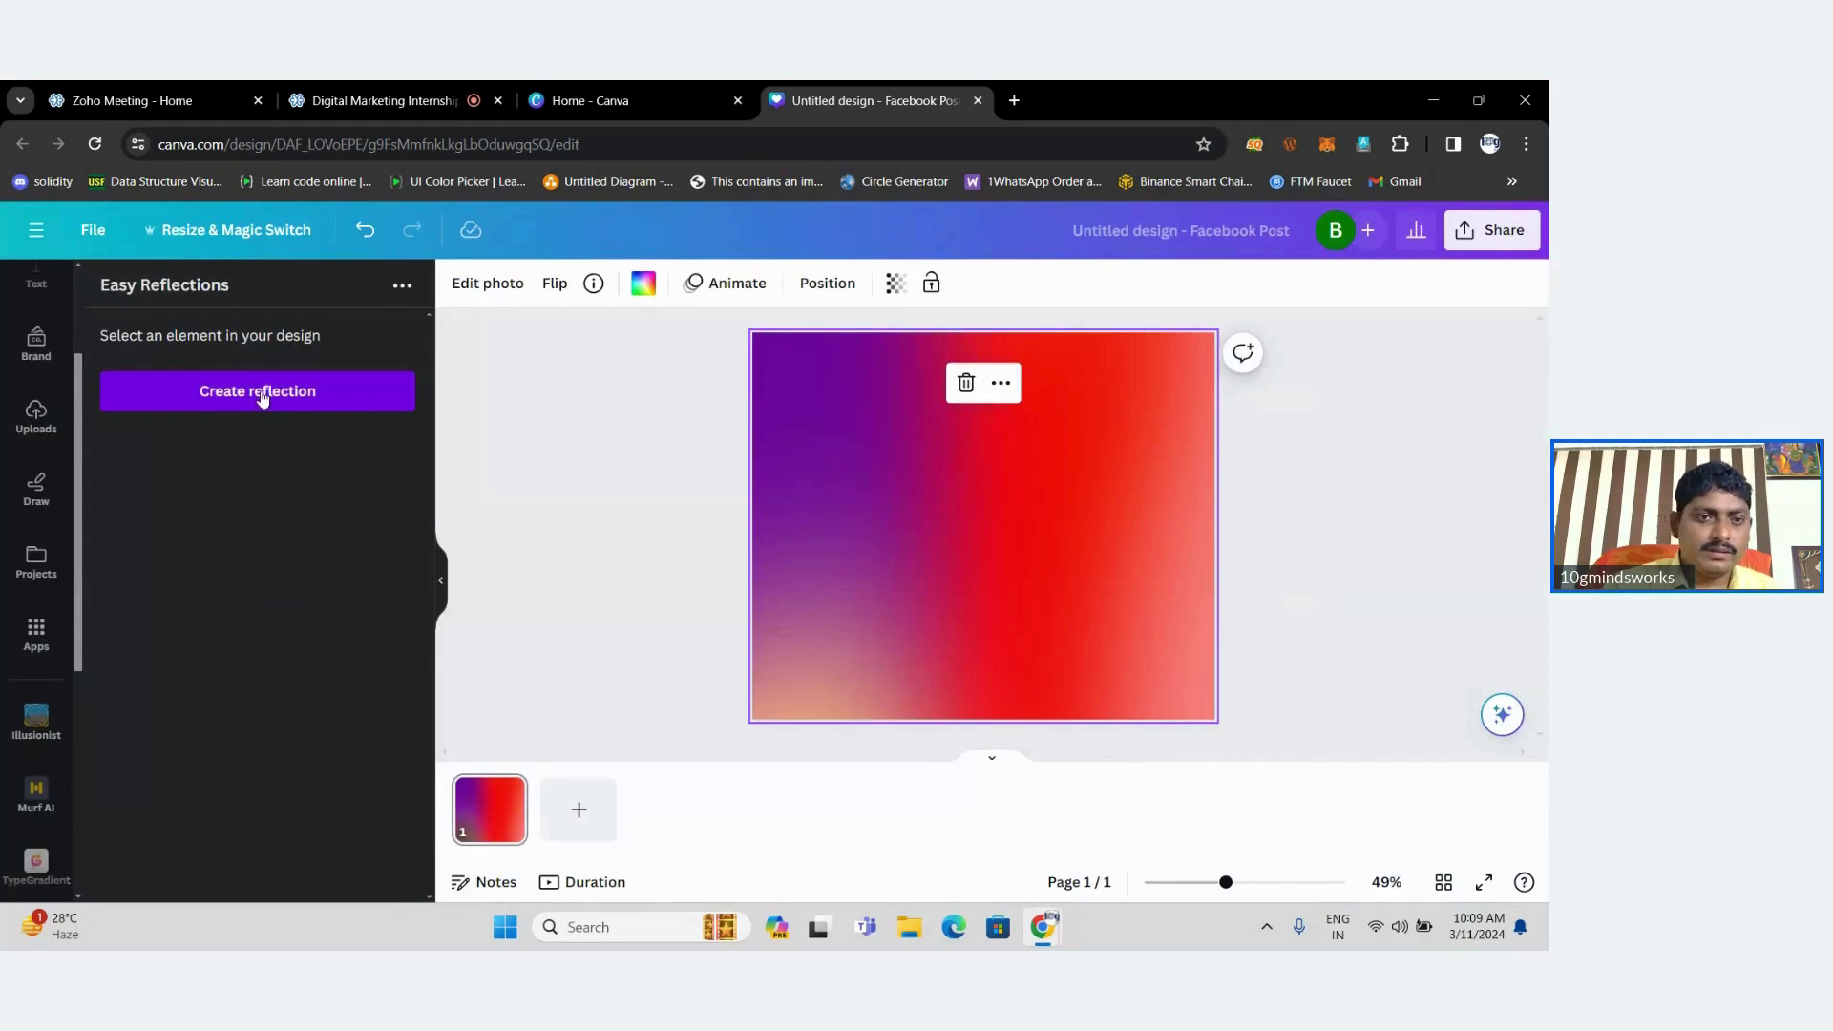
click(262, 398)
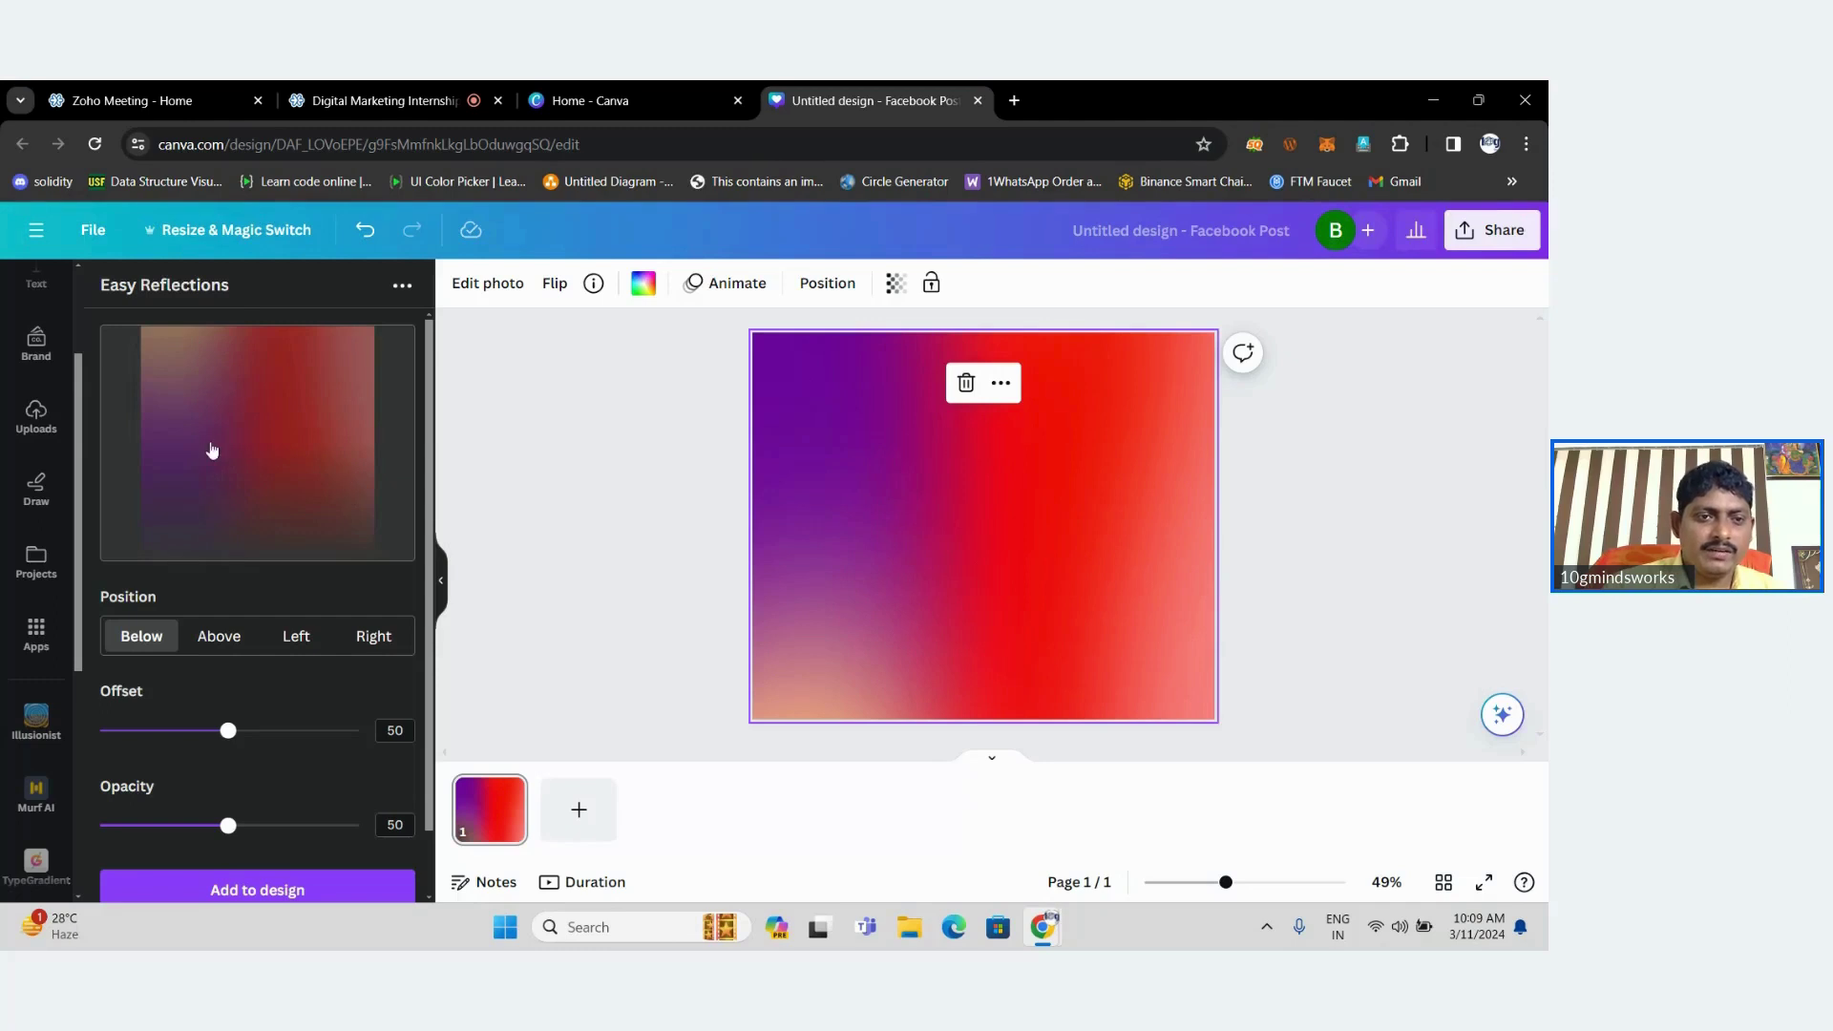
Try a reflection of the gradient background with the Left position on the page, and delete it.
scroll(420, 630, down, 2)
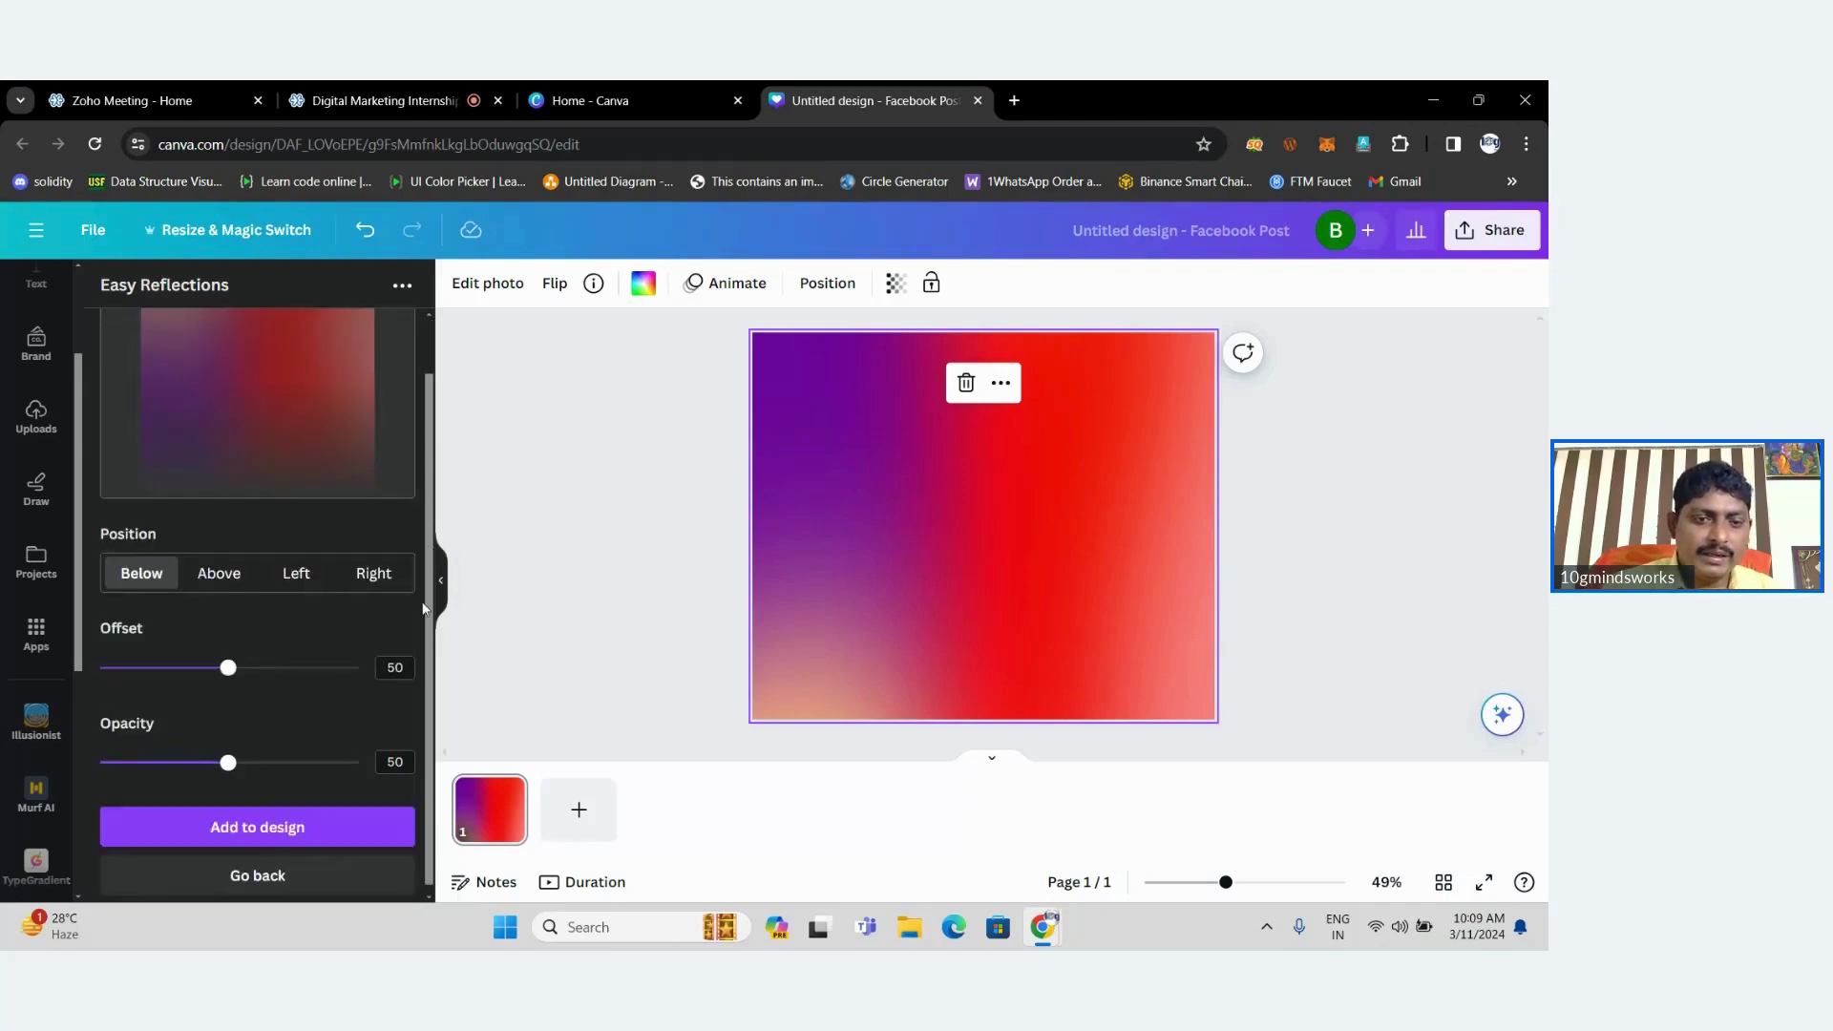
scroll(423, 383, up, 2)
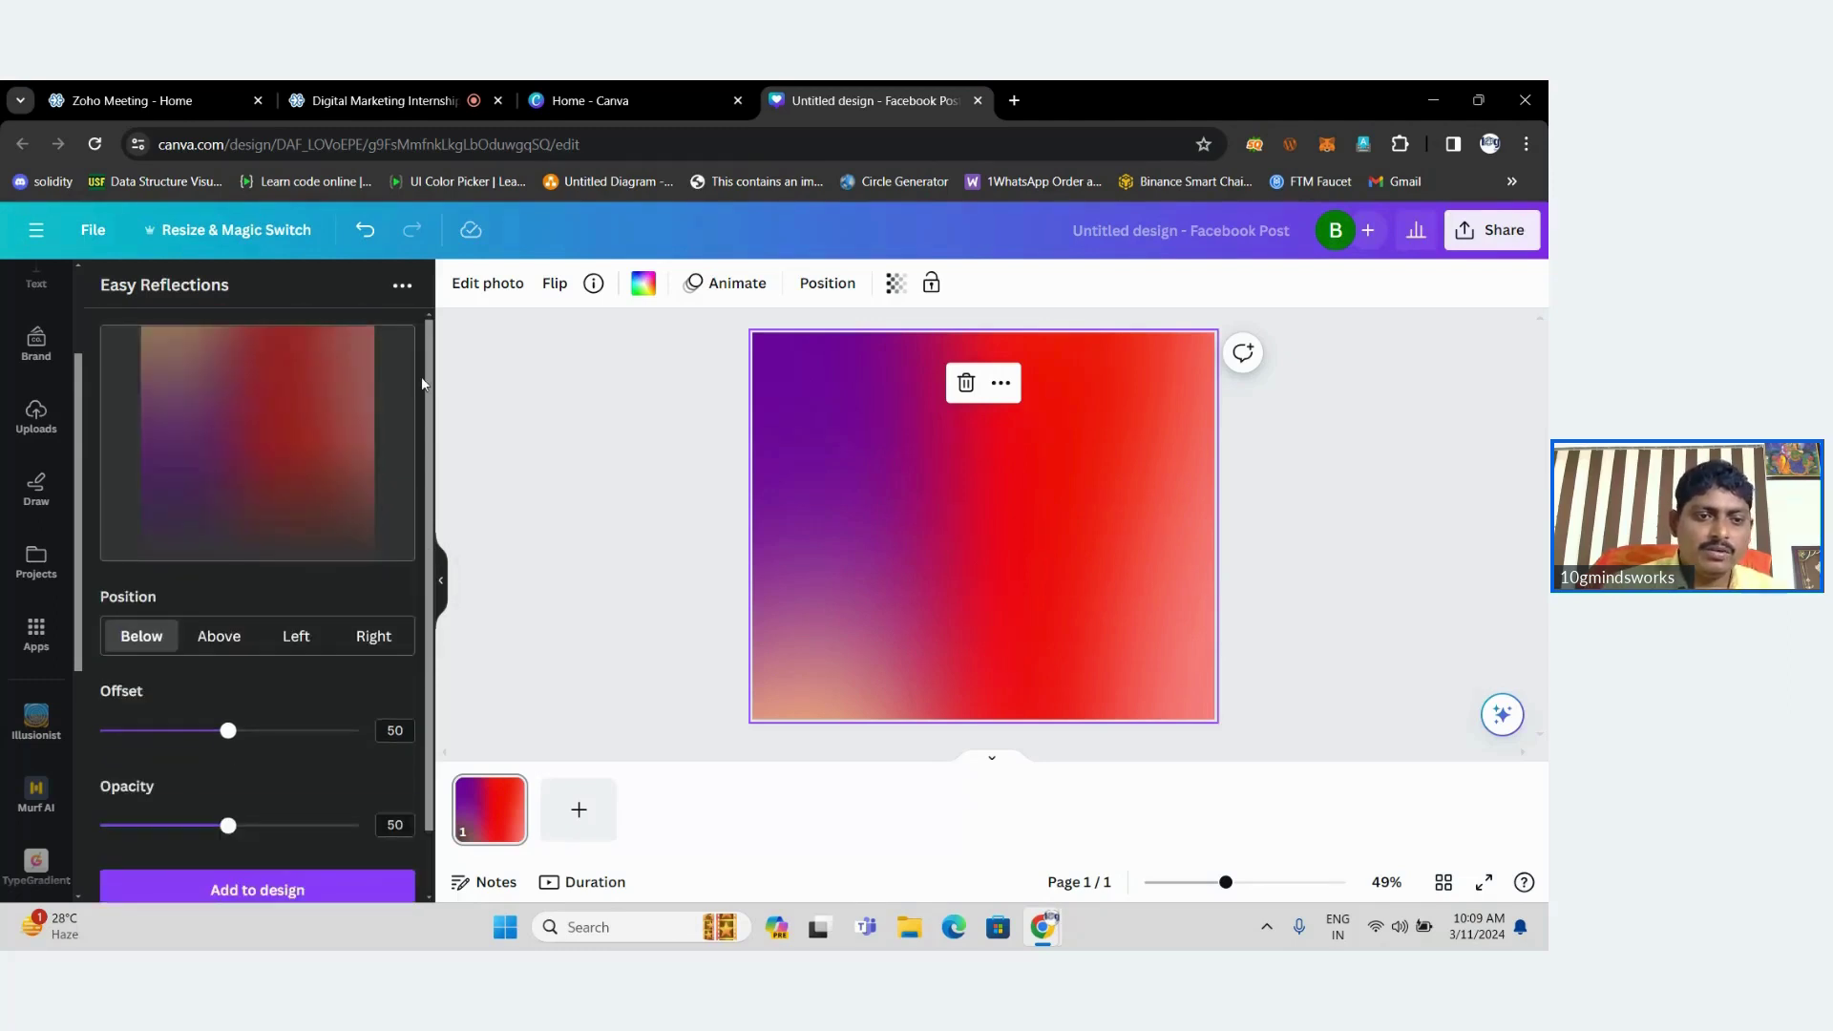
click(229, 649)
click(285, 646)
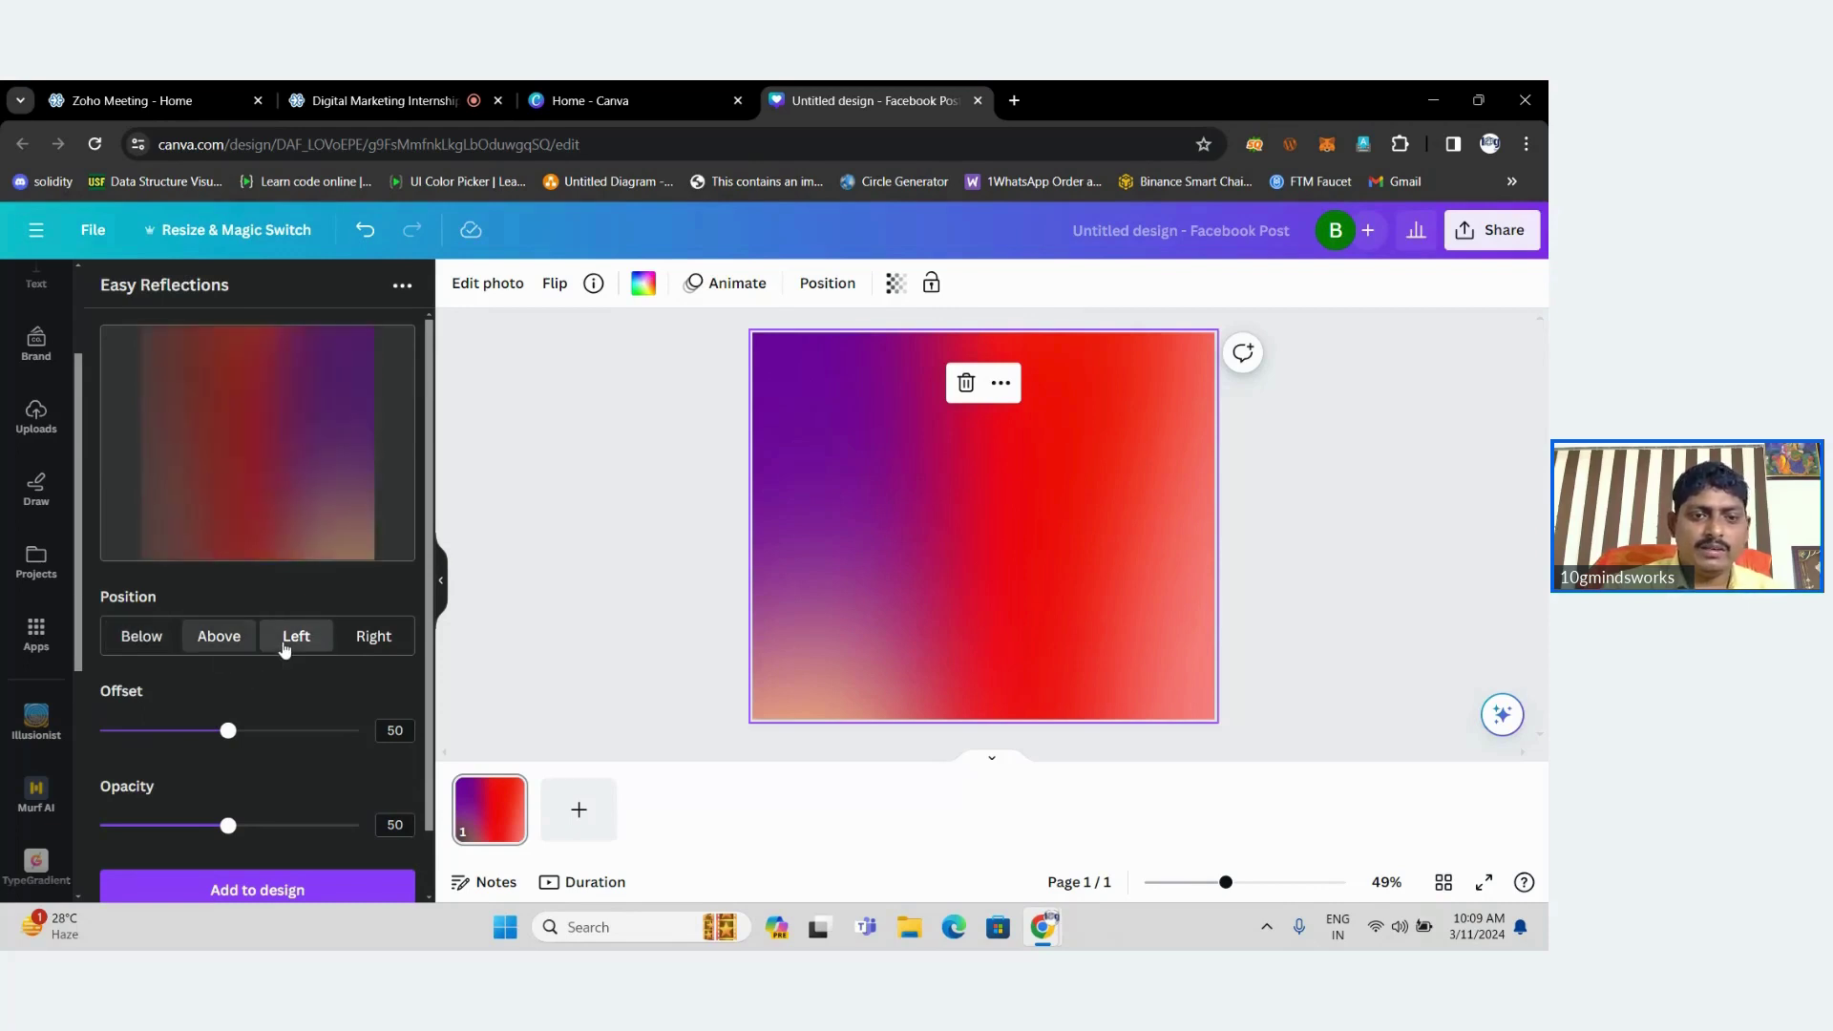
click(283, 890)
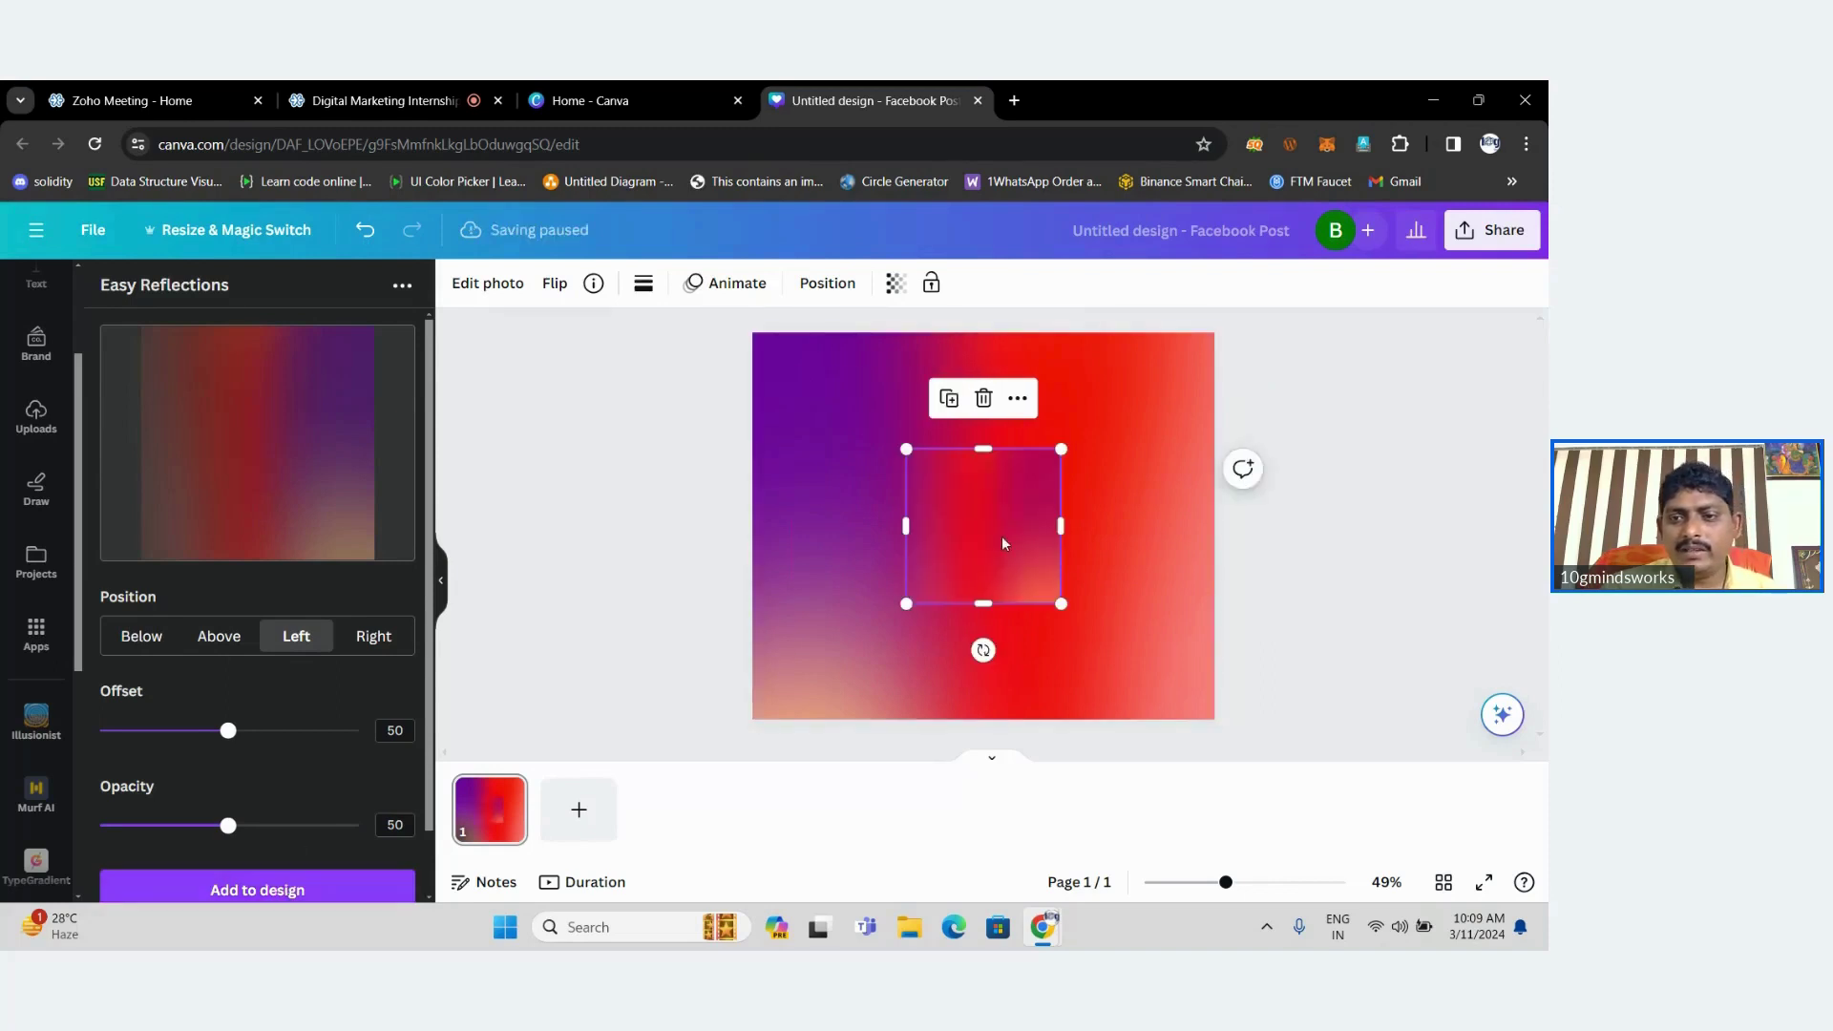
drag(1000, 536, 1042, 516)
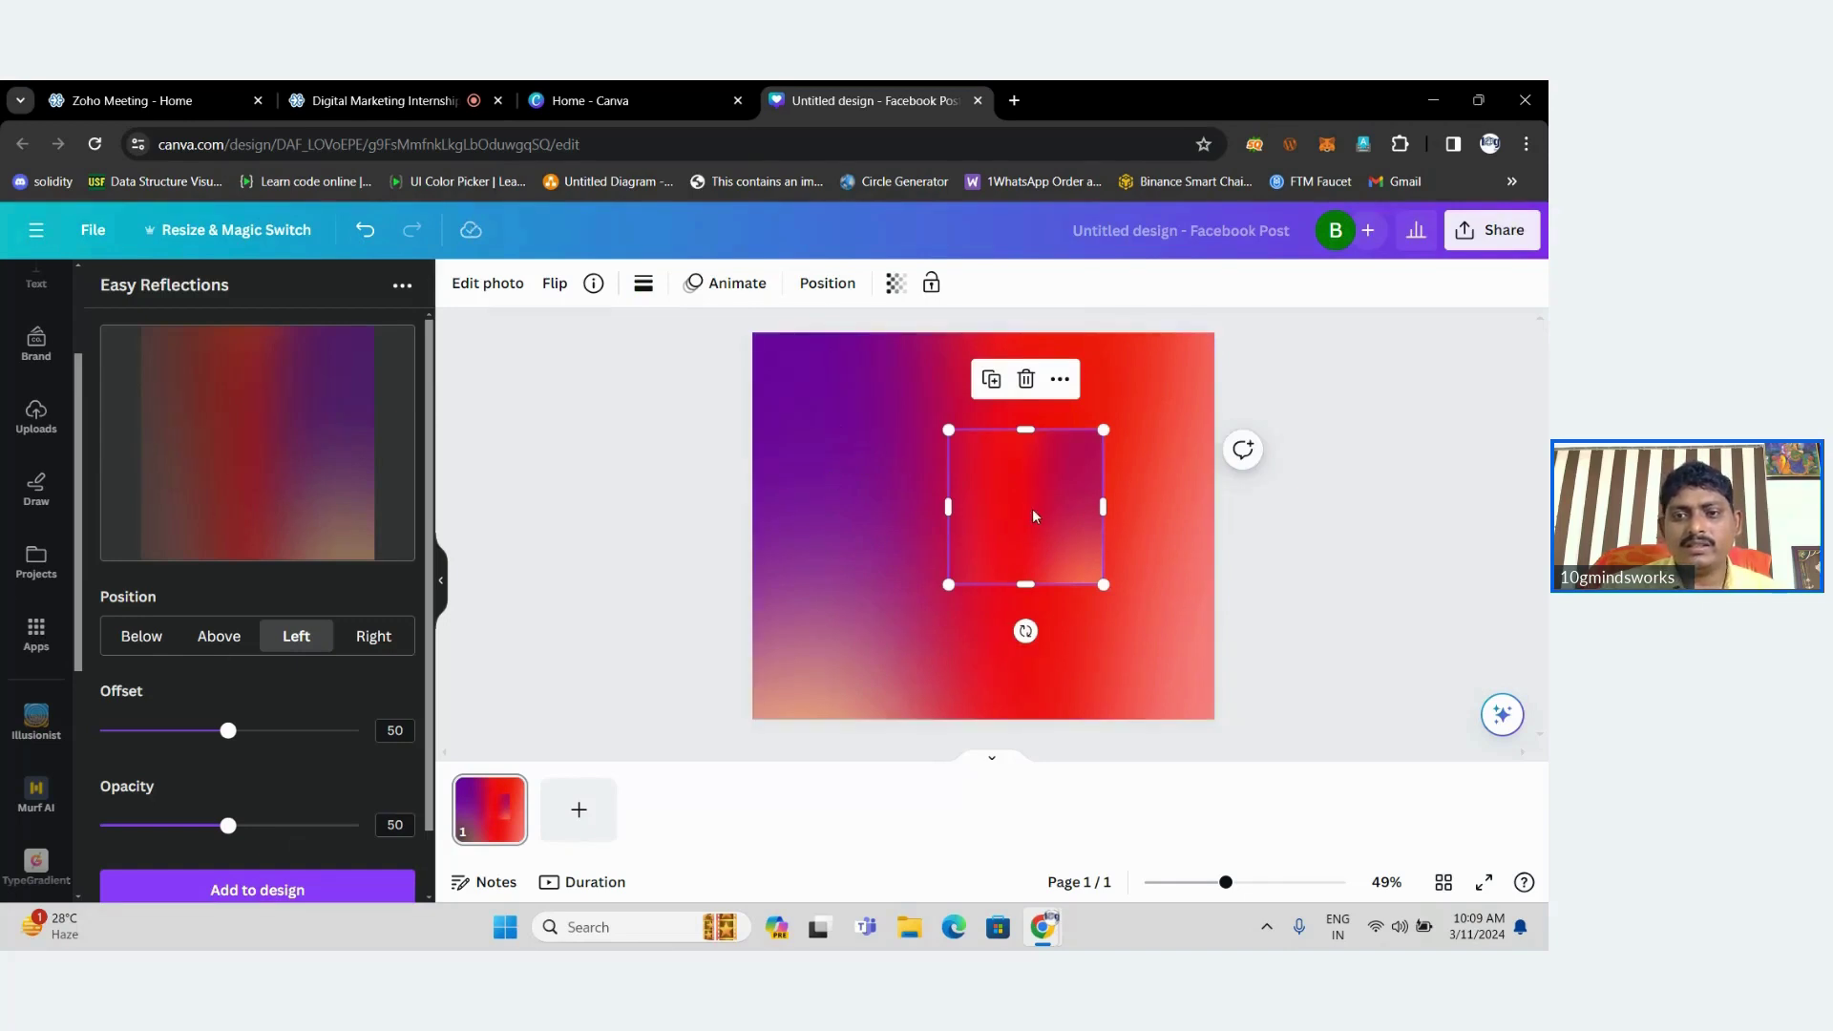
key(Delete)
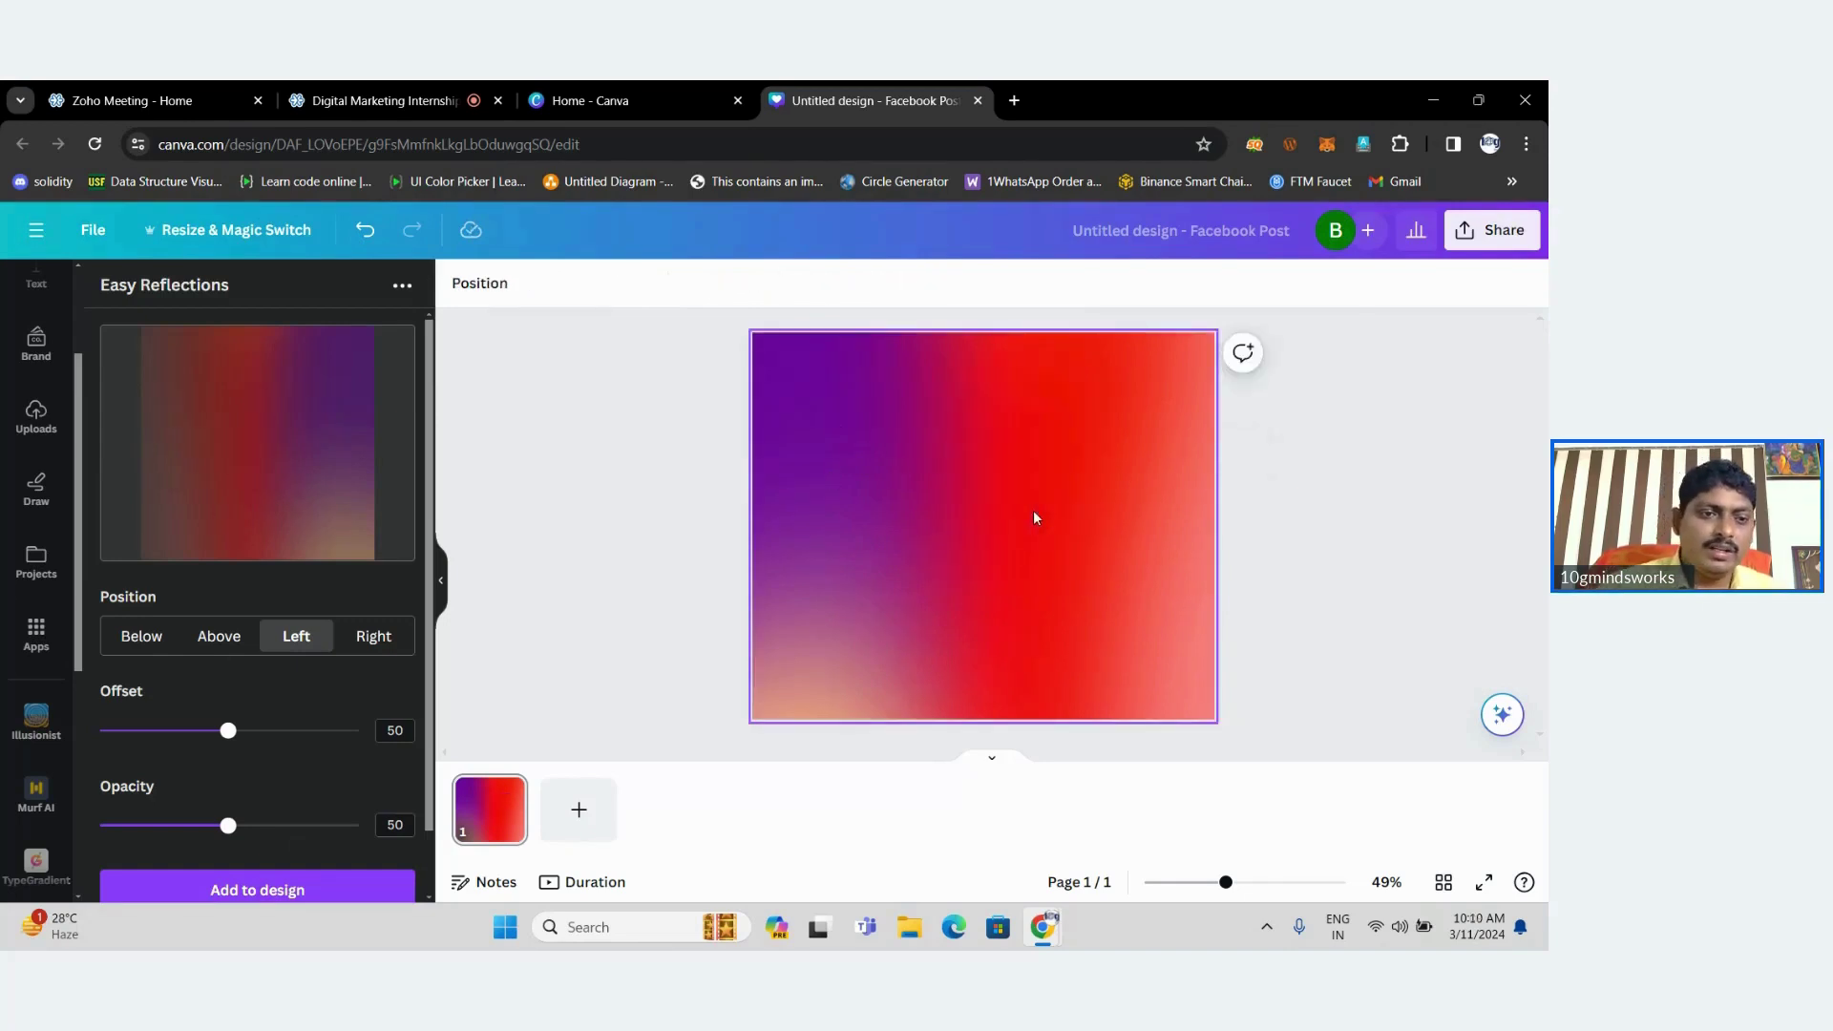
Add the uploaded photo of young people on a bench to the page and generate its reflection with Easy Reflections.
click(37, 416)
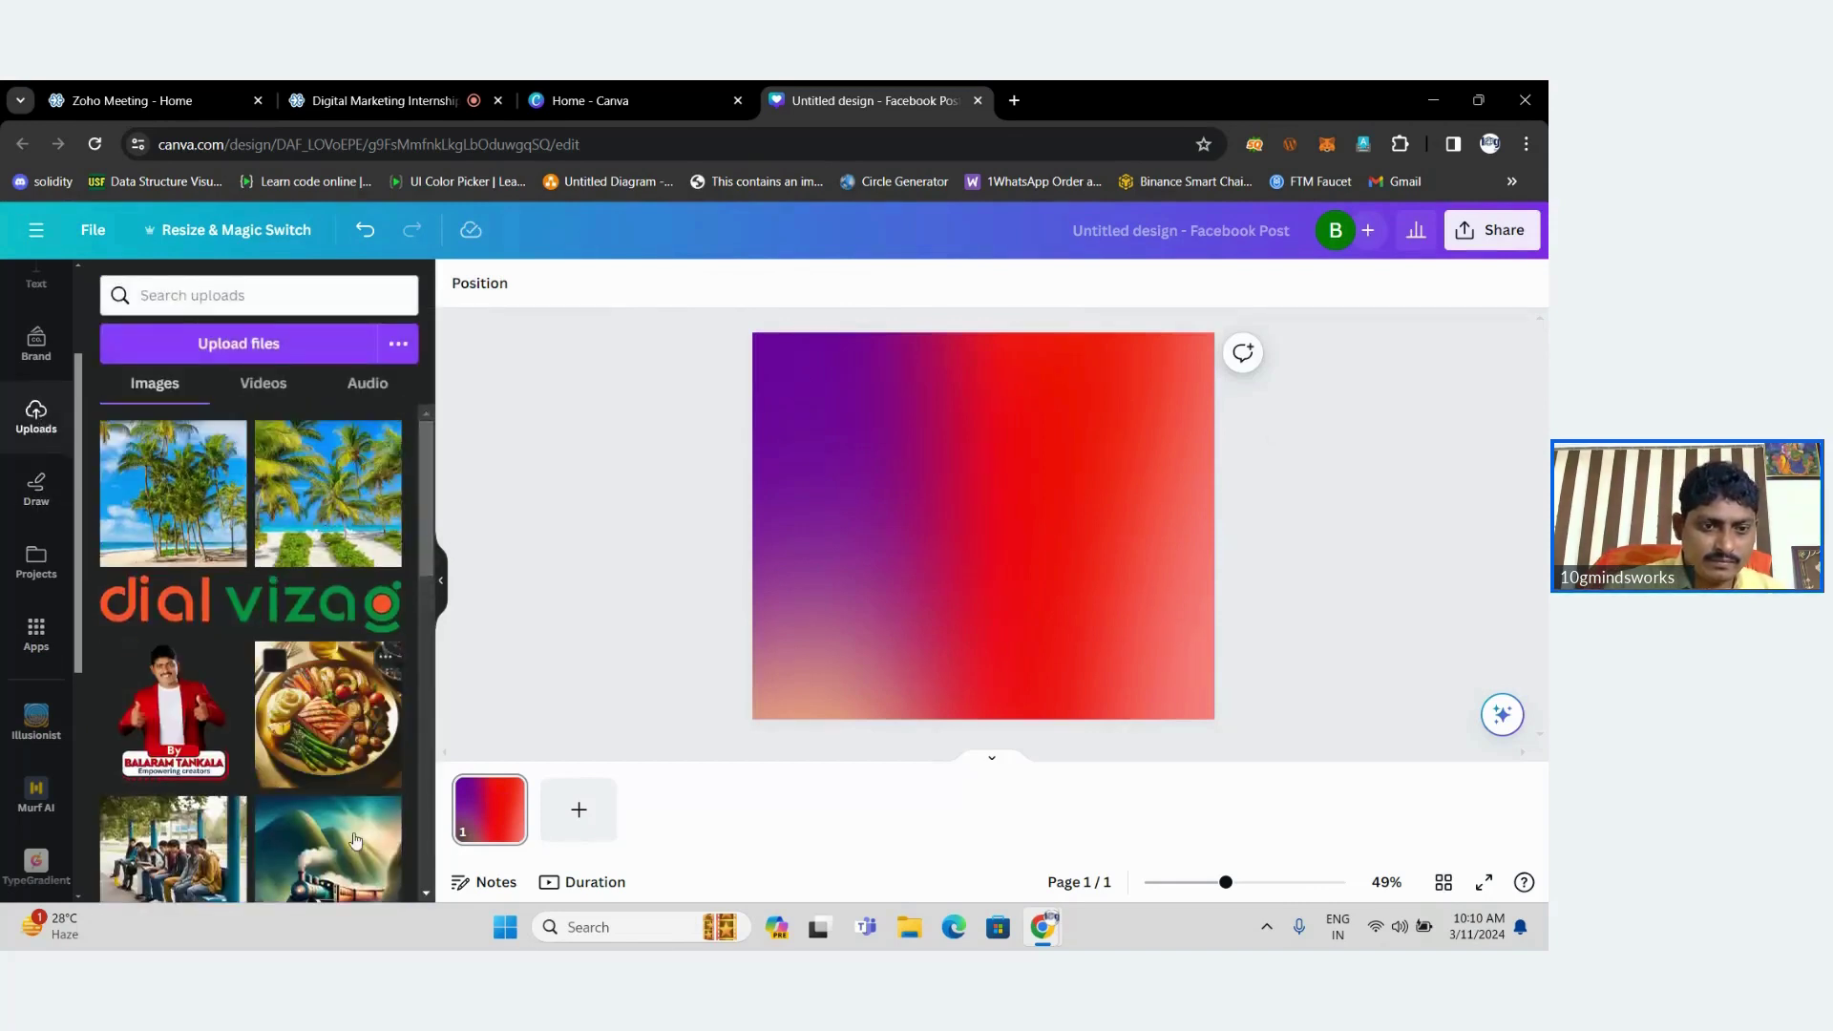
click(179, 846)
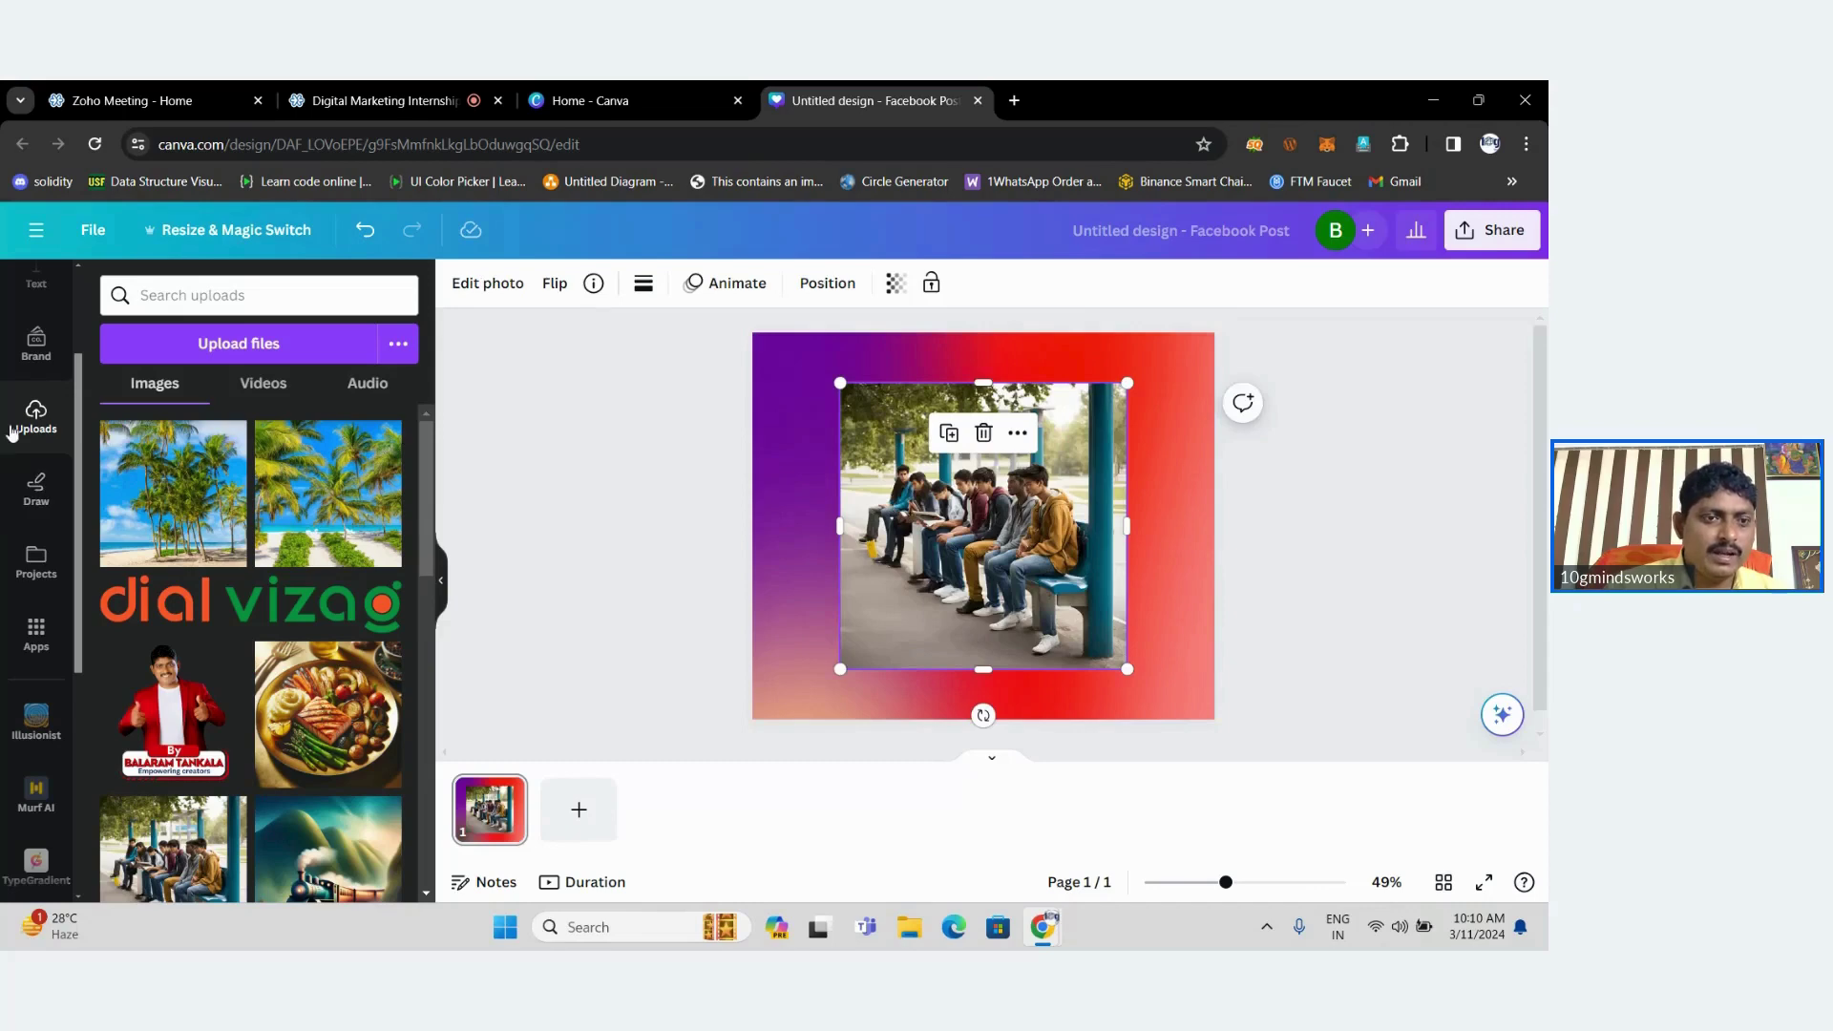
click(39, 642)
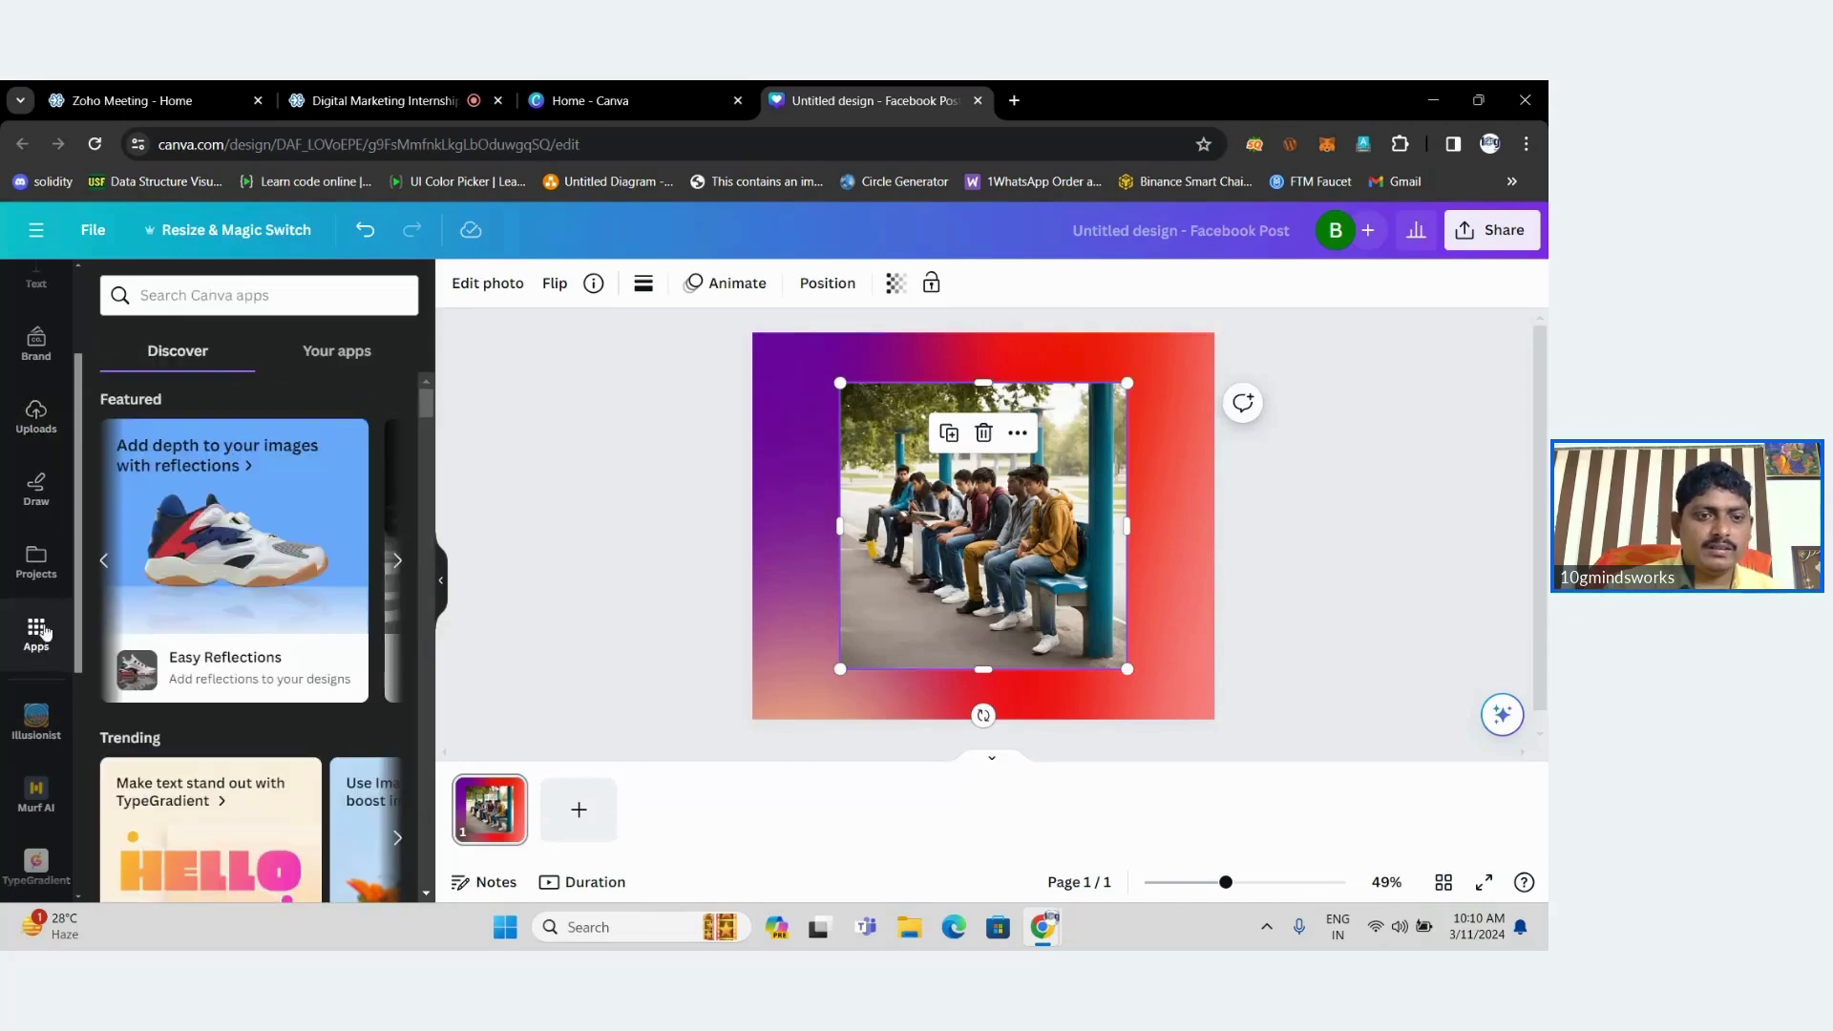
click(228, 671)
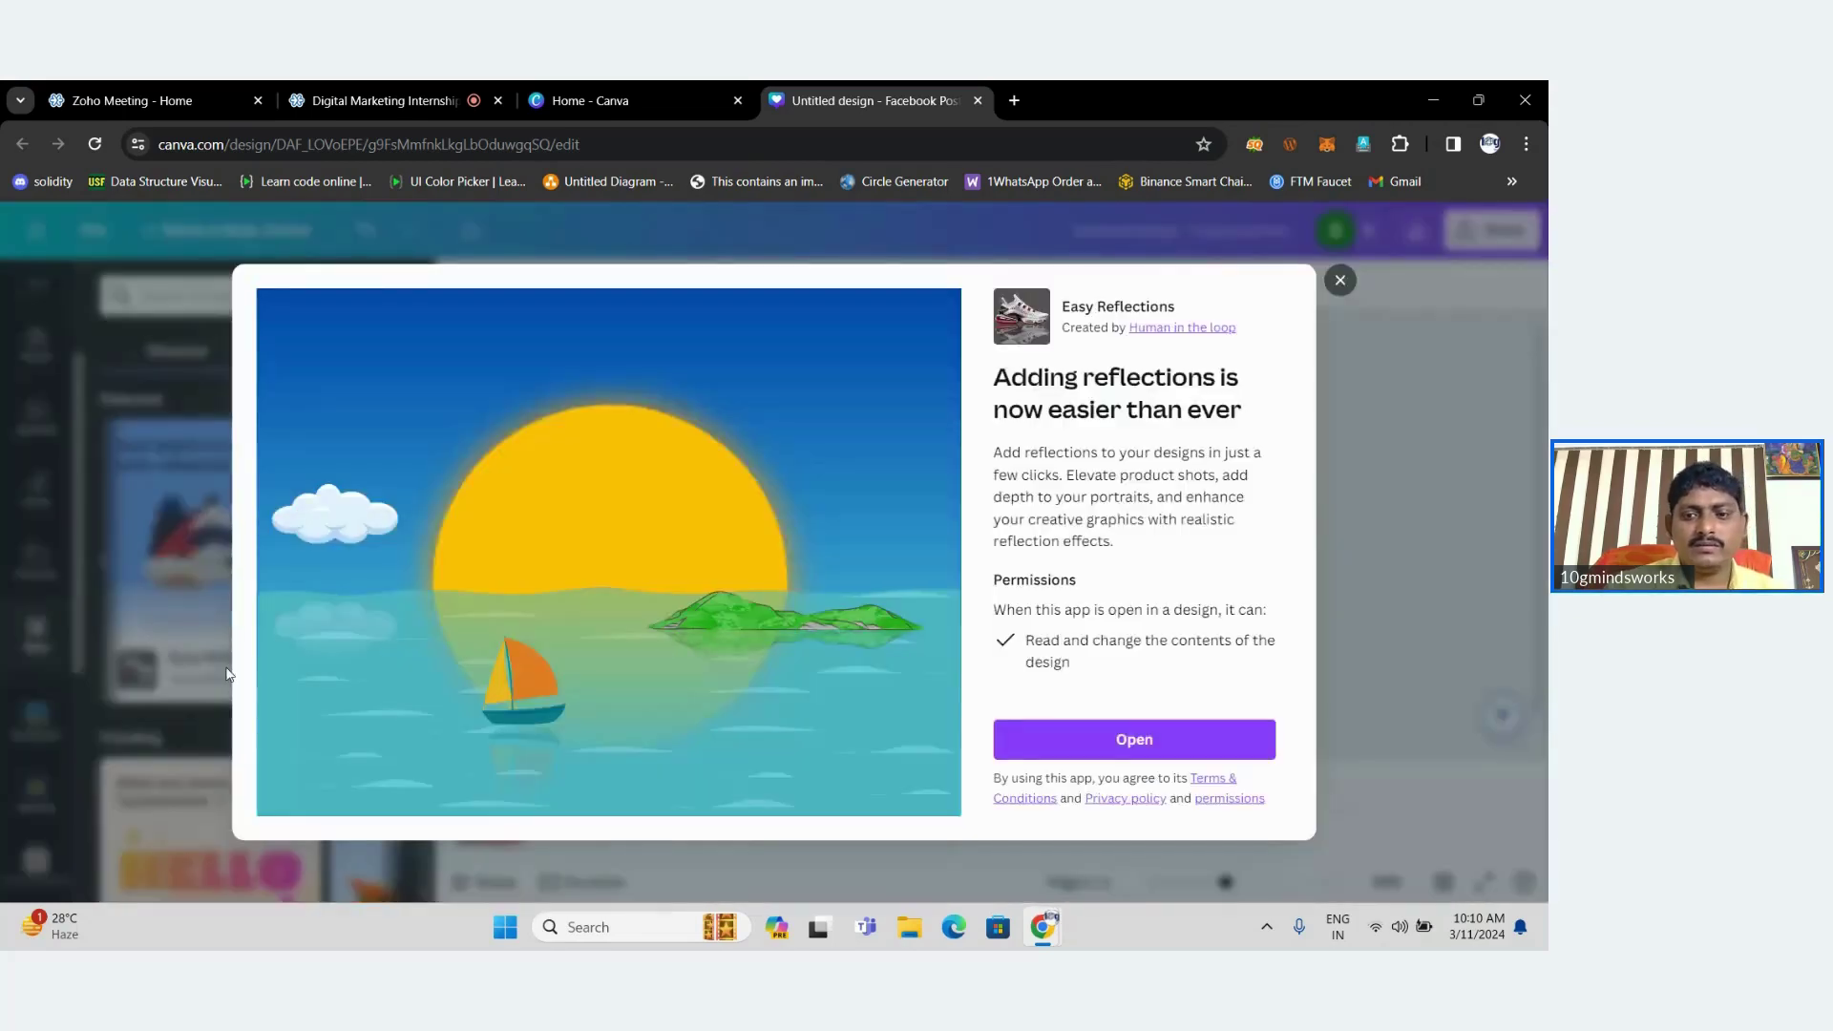
click(1130, 752)
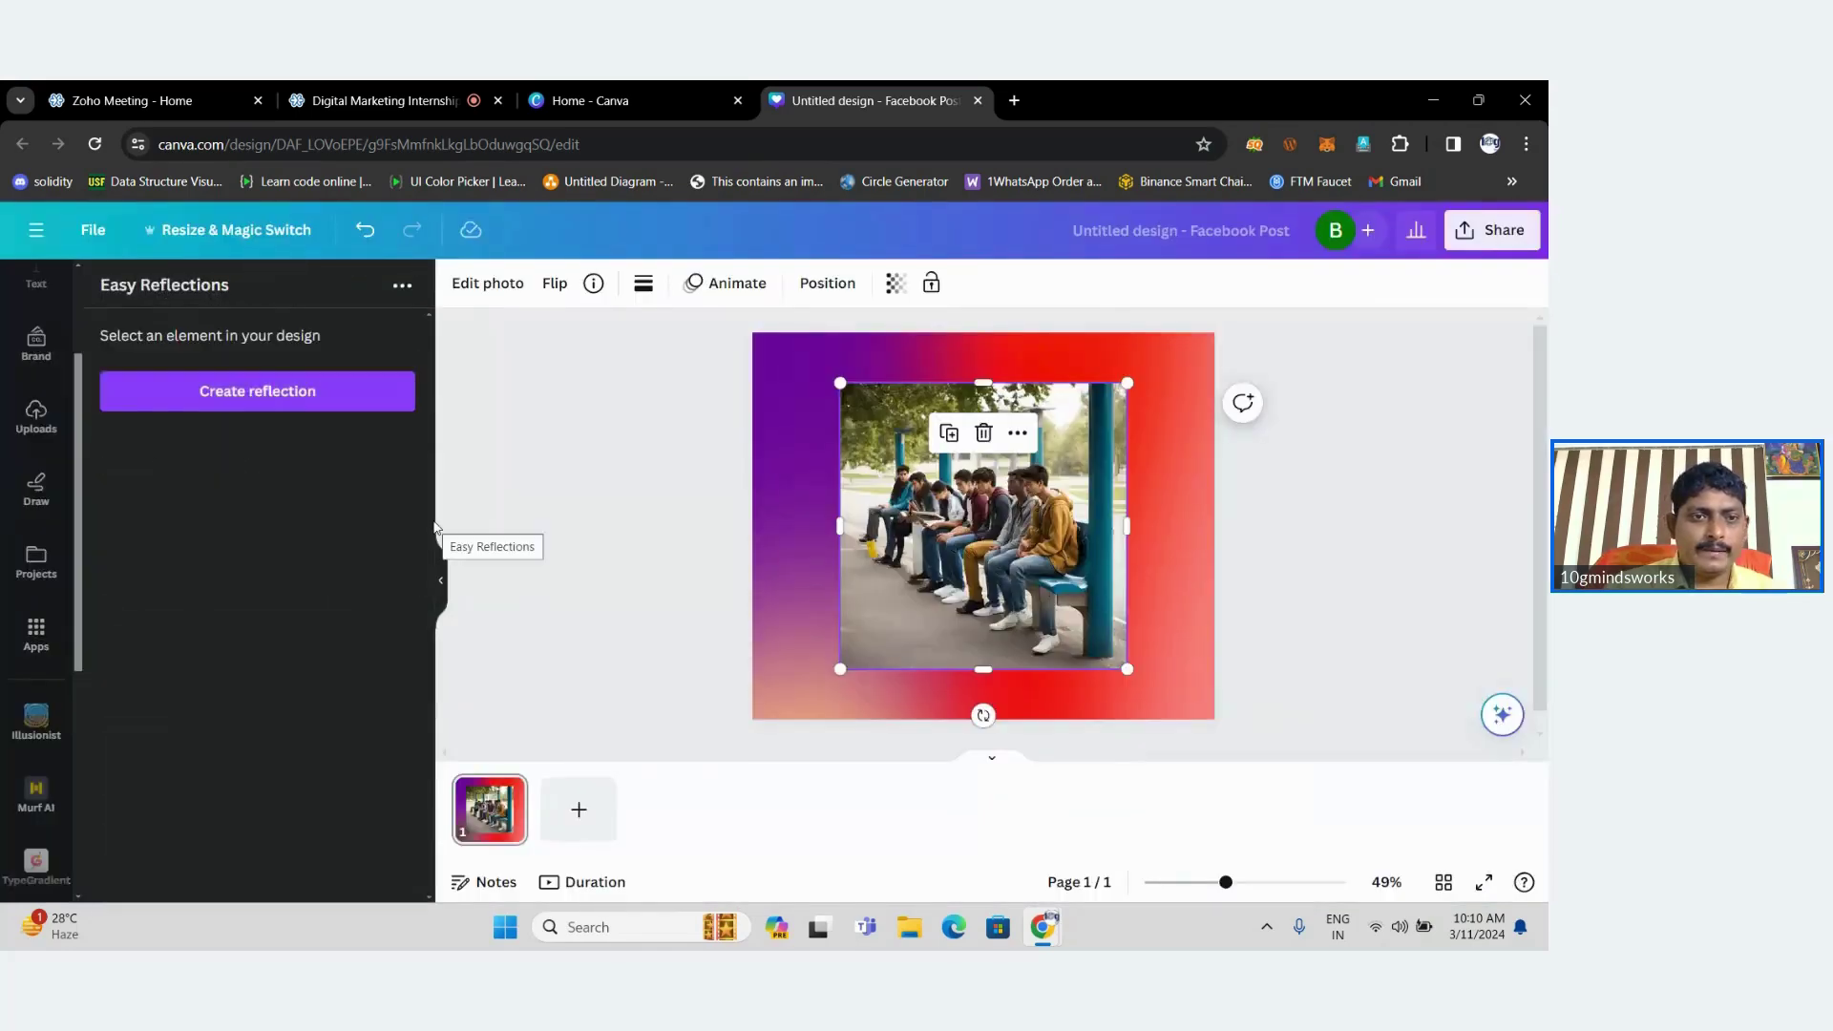
click(284, 408)
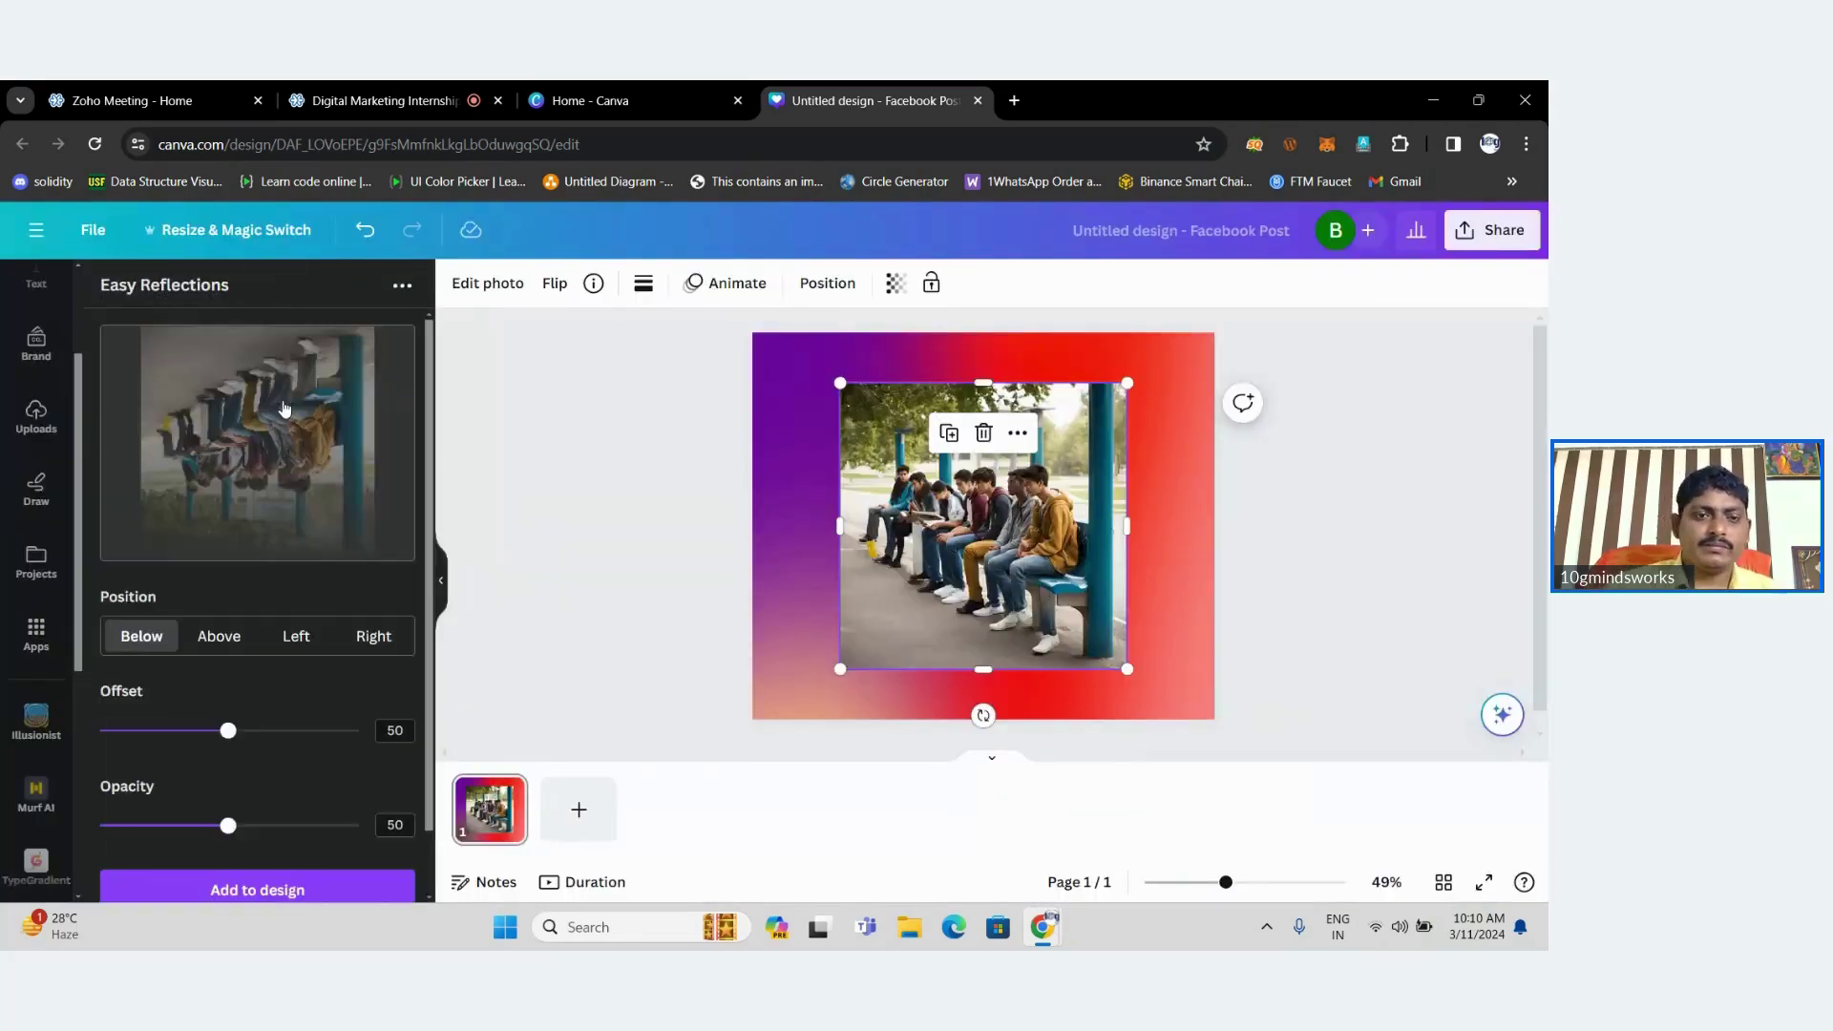
Preview the Above, Left and Right reflection positions, and add the photo's reflection to the design with the Below position.
click(207, 642)
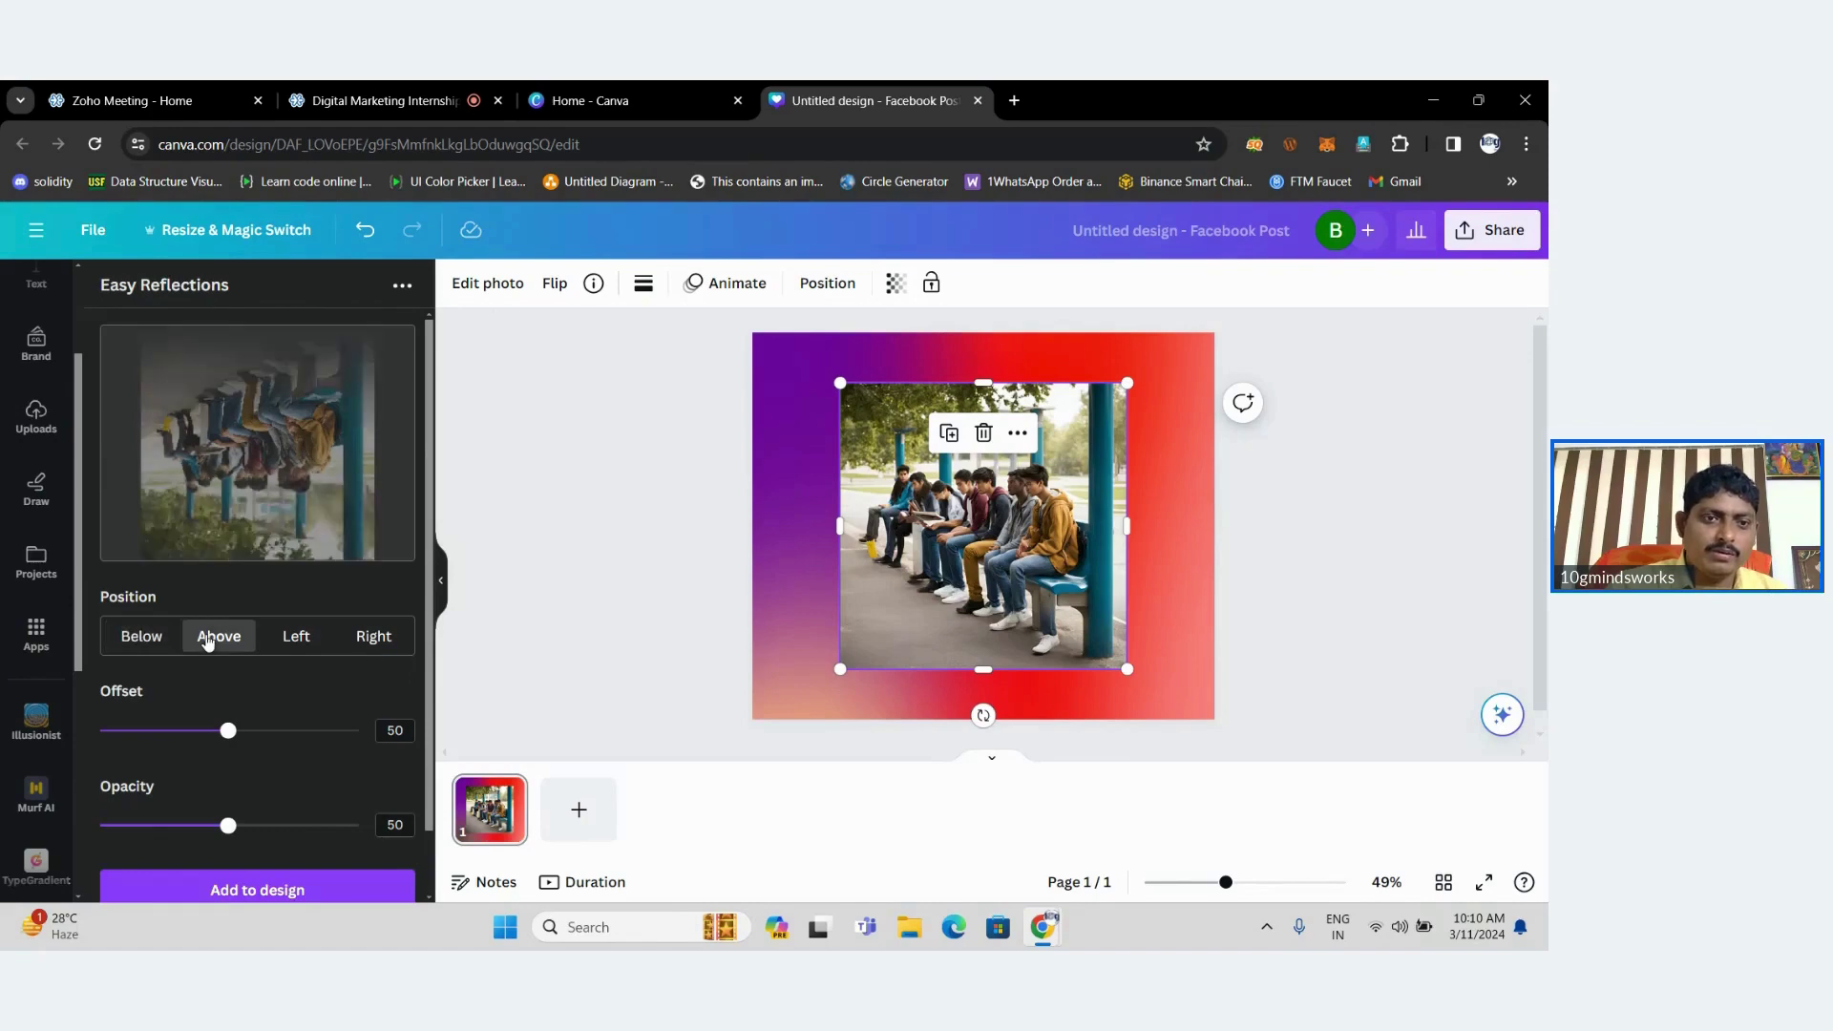
click(304, 637)
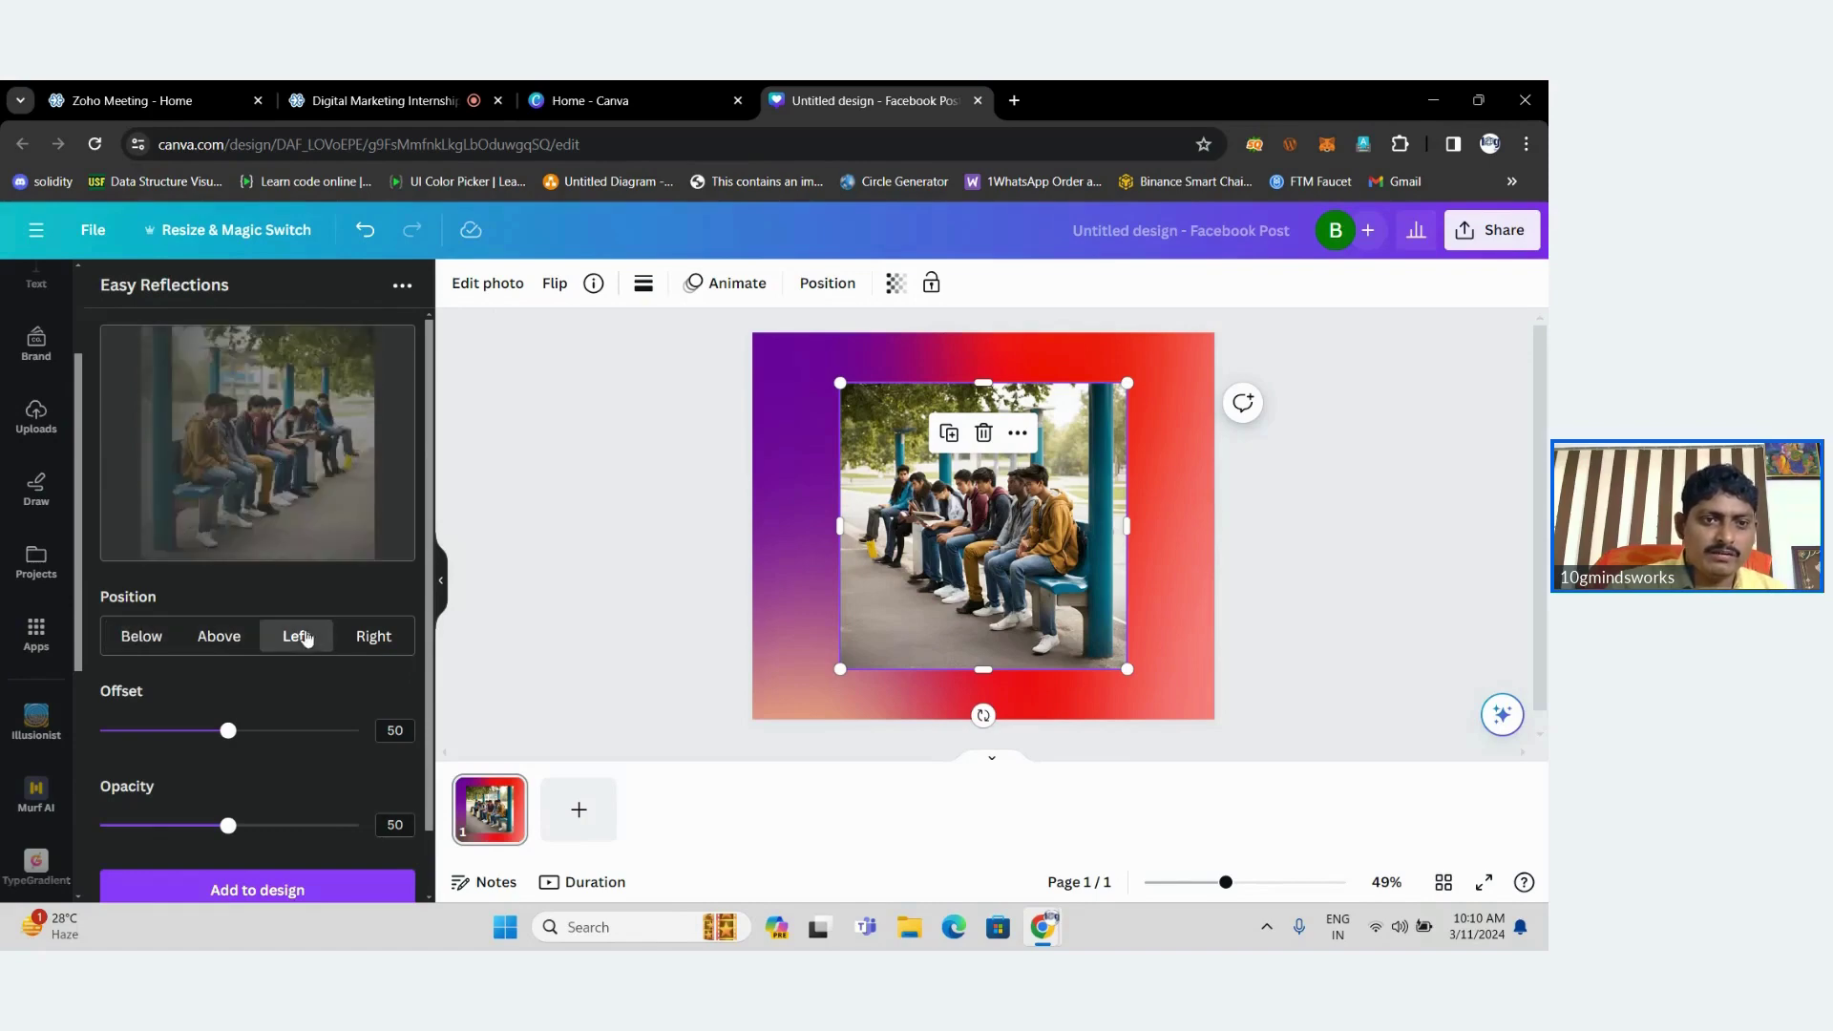
click(374, 645)
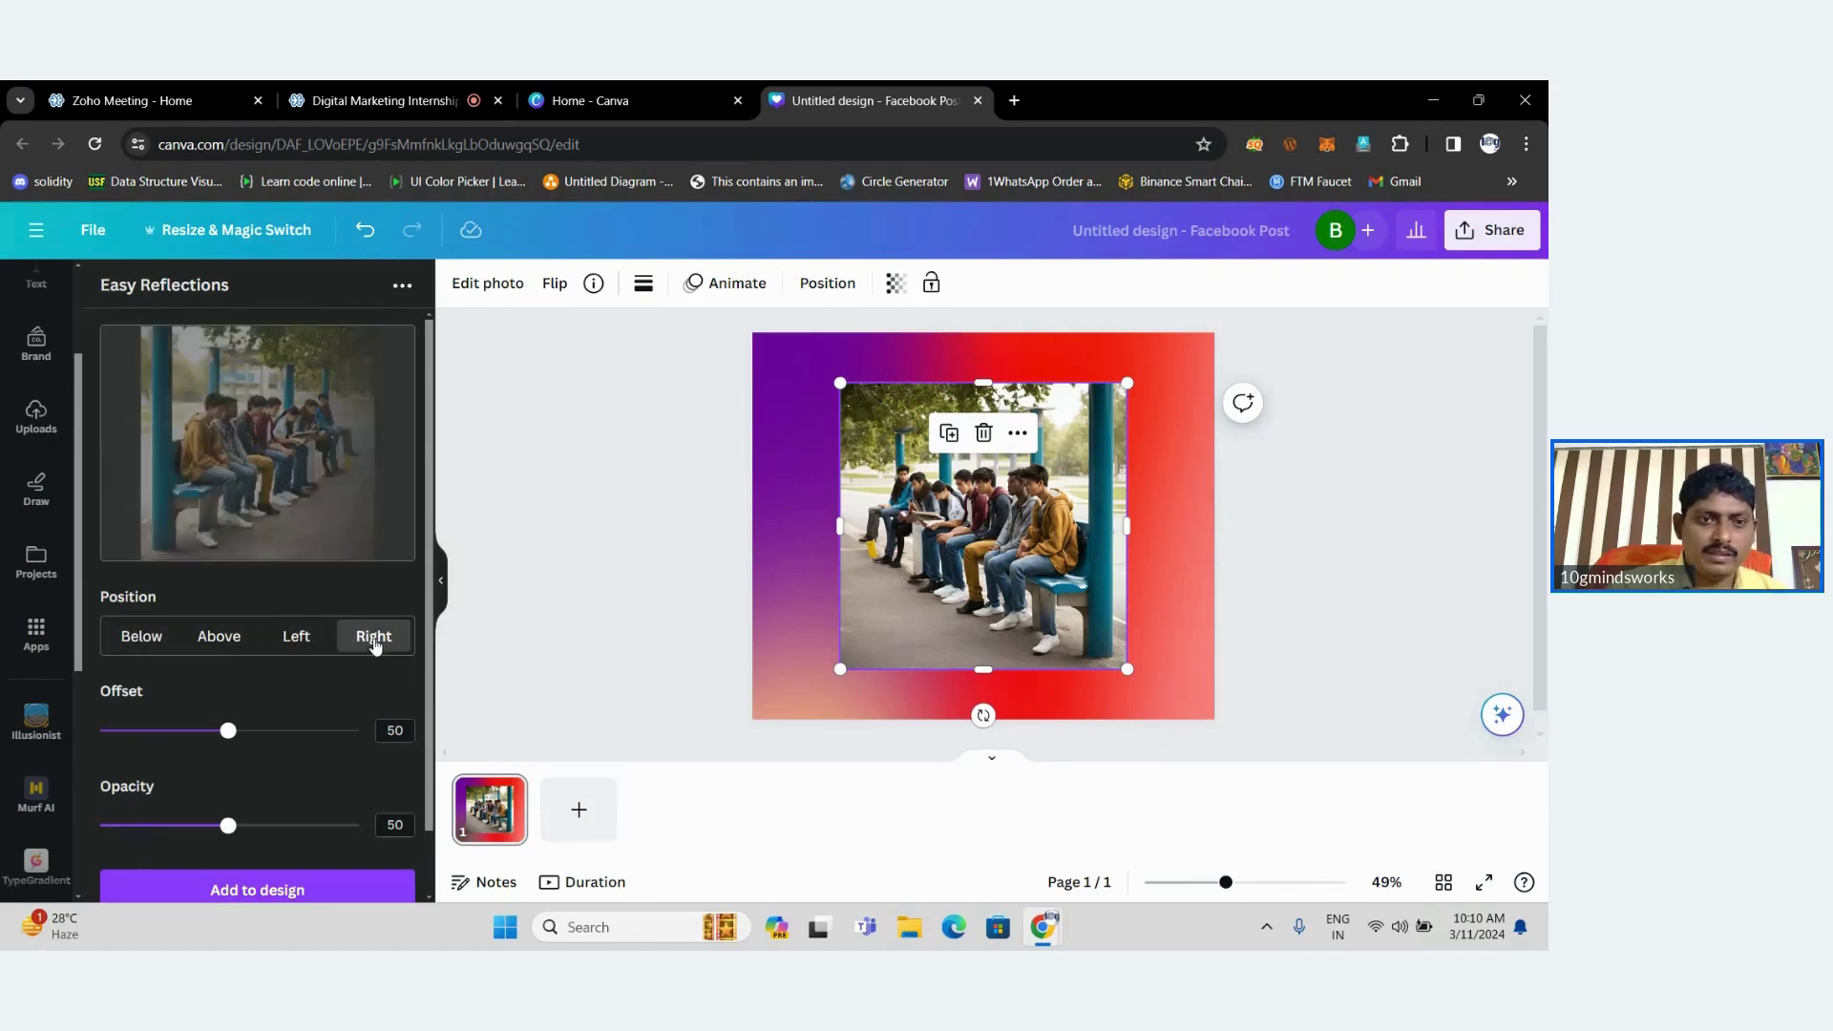
click(141, 639)
click(250, 889)
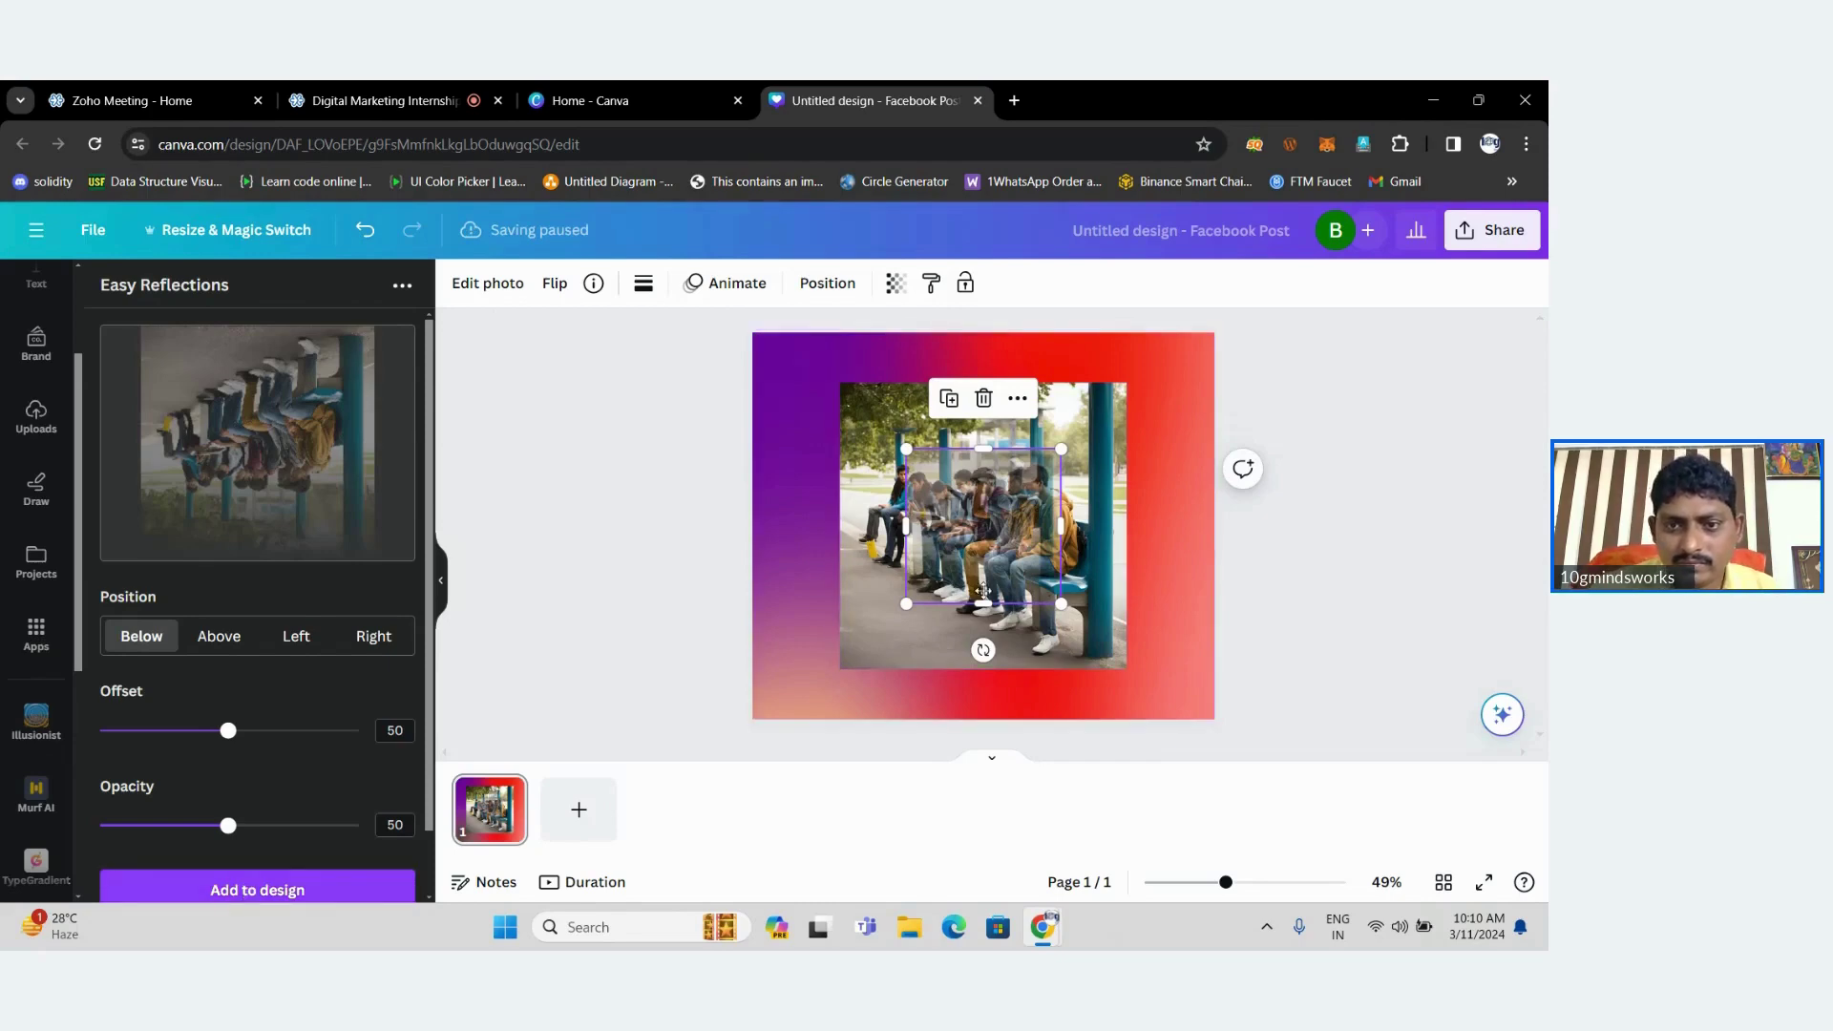
Enlarge the reflection and place it over the photo's lower part, aligned with the photo's left edge and running past the page bottom.
drag(993, 547, 907, 612)
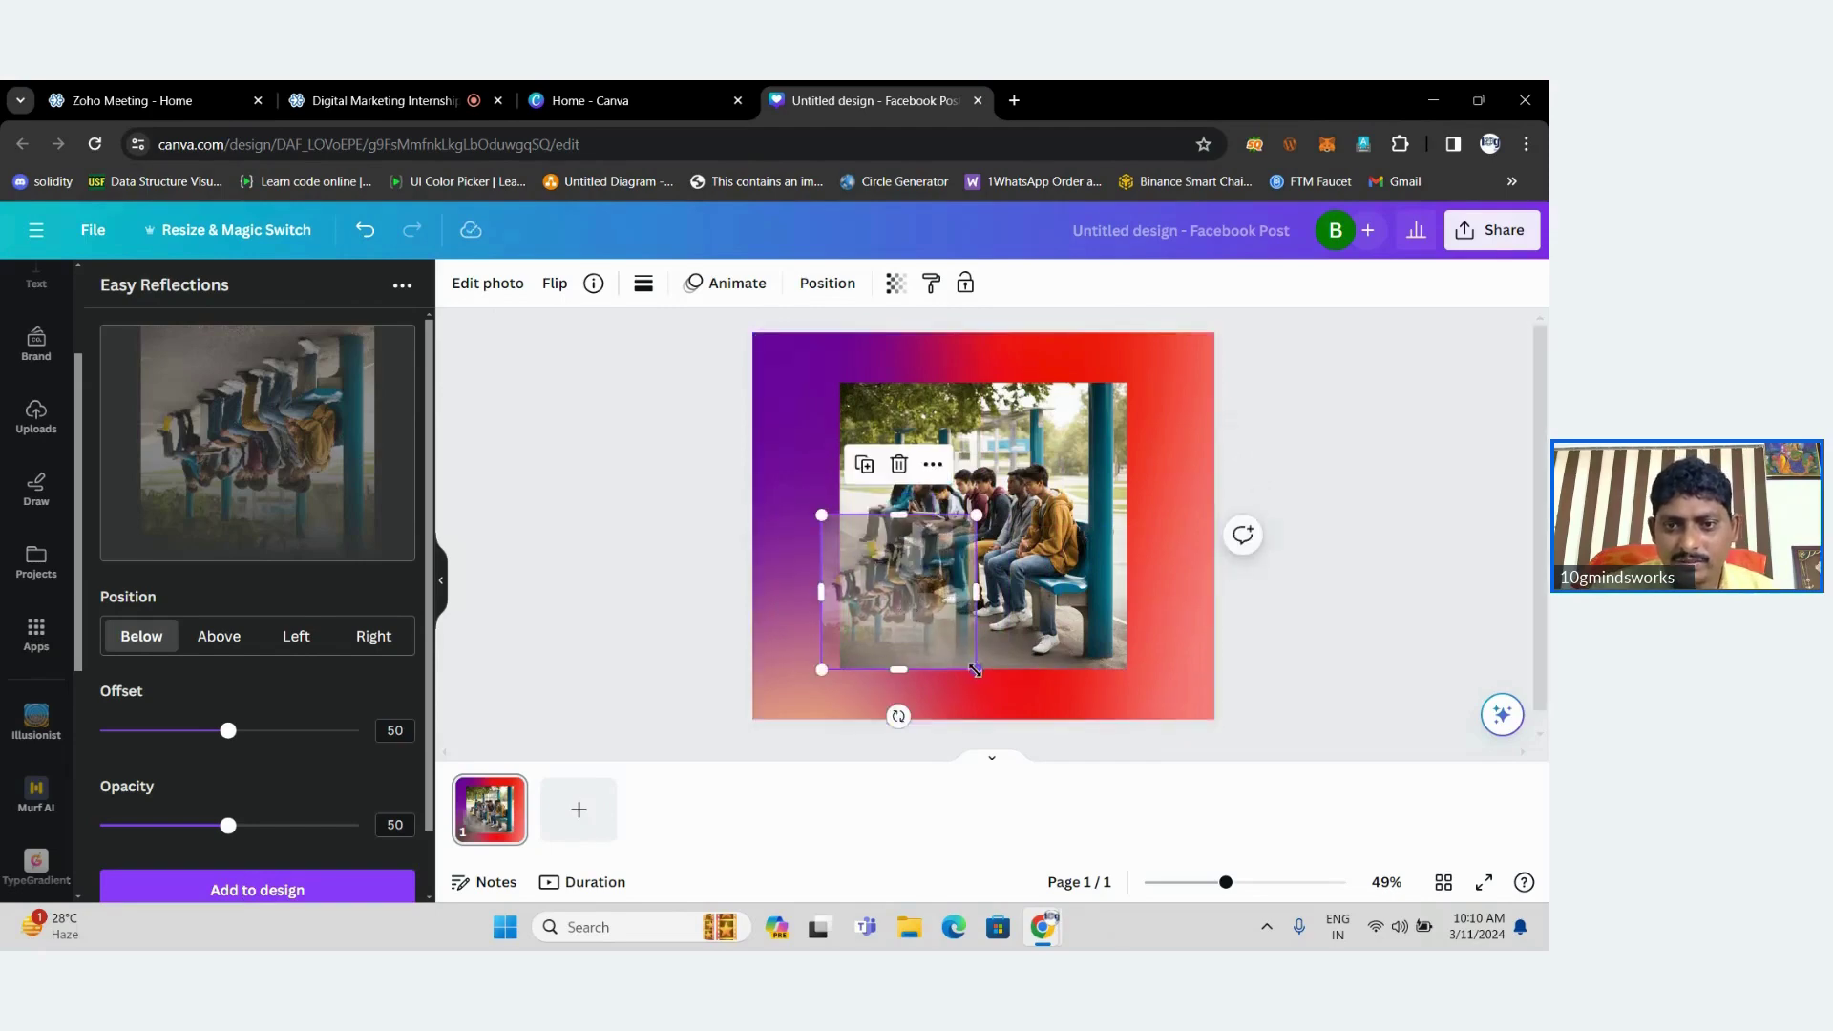
drag(976, 669, 1058, 740)
drag(921, 609, 940, 629)
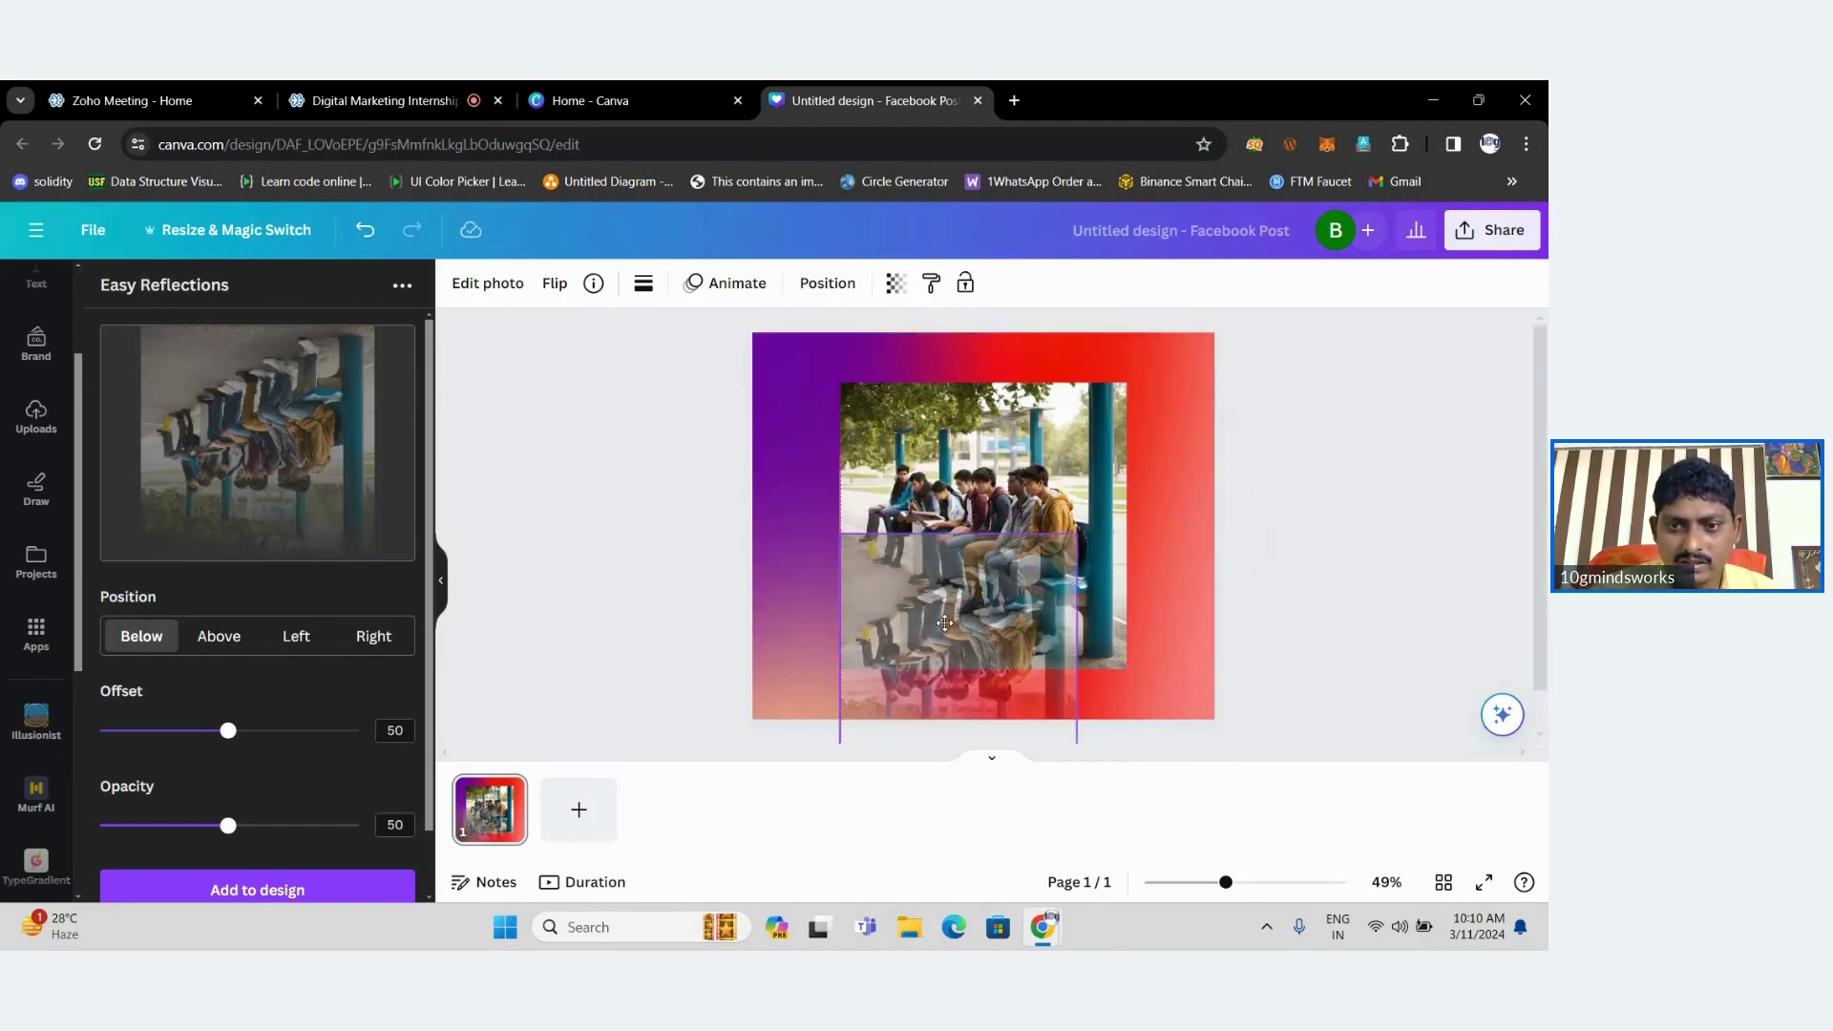
click(1167, 532)
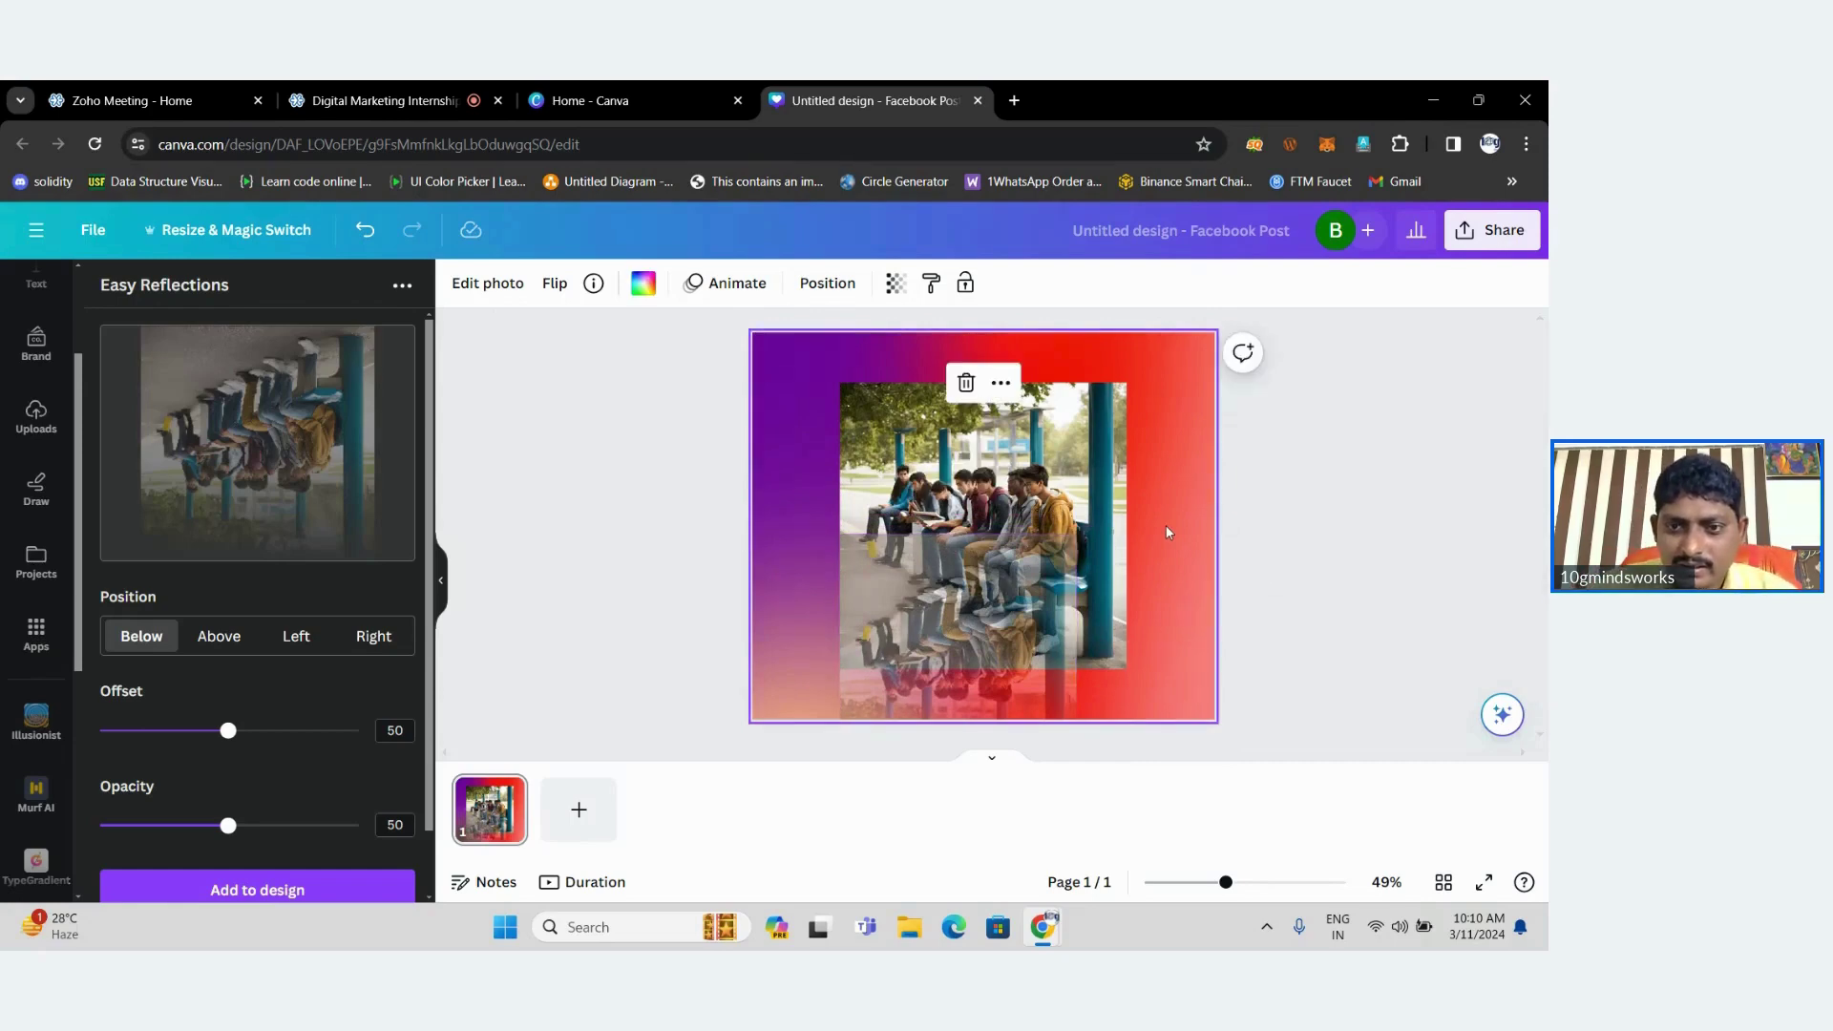
Enlarge the photo of young people on the bench to nearly fill the page, centred and aligned with the page bottom.
click(966, 491)
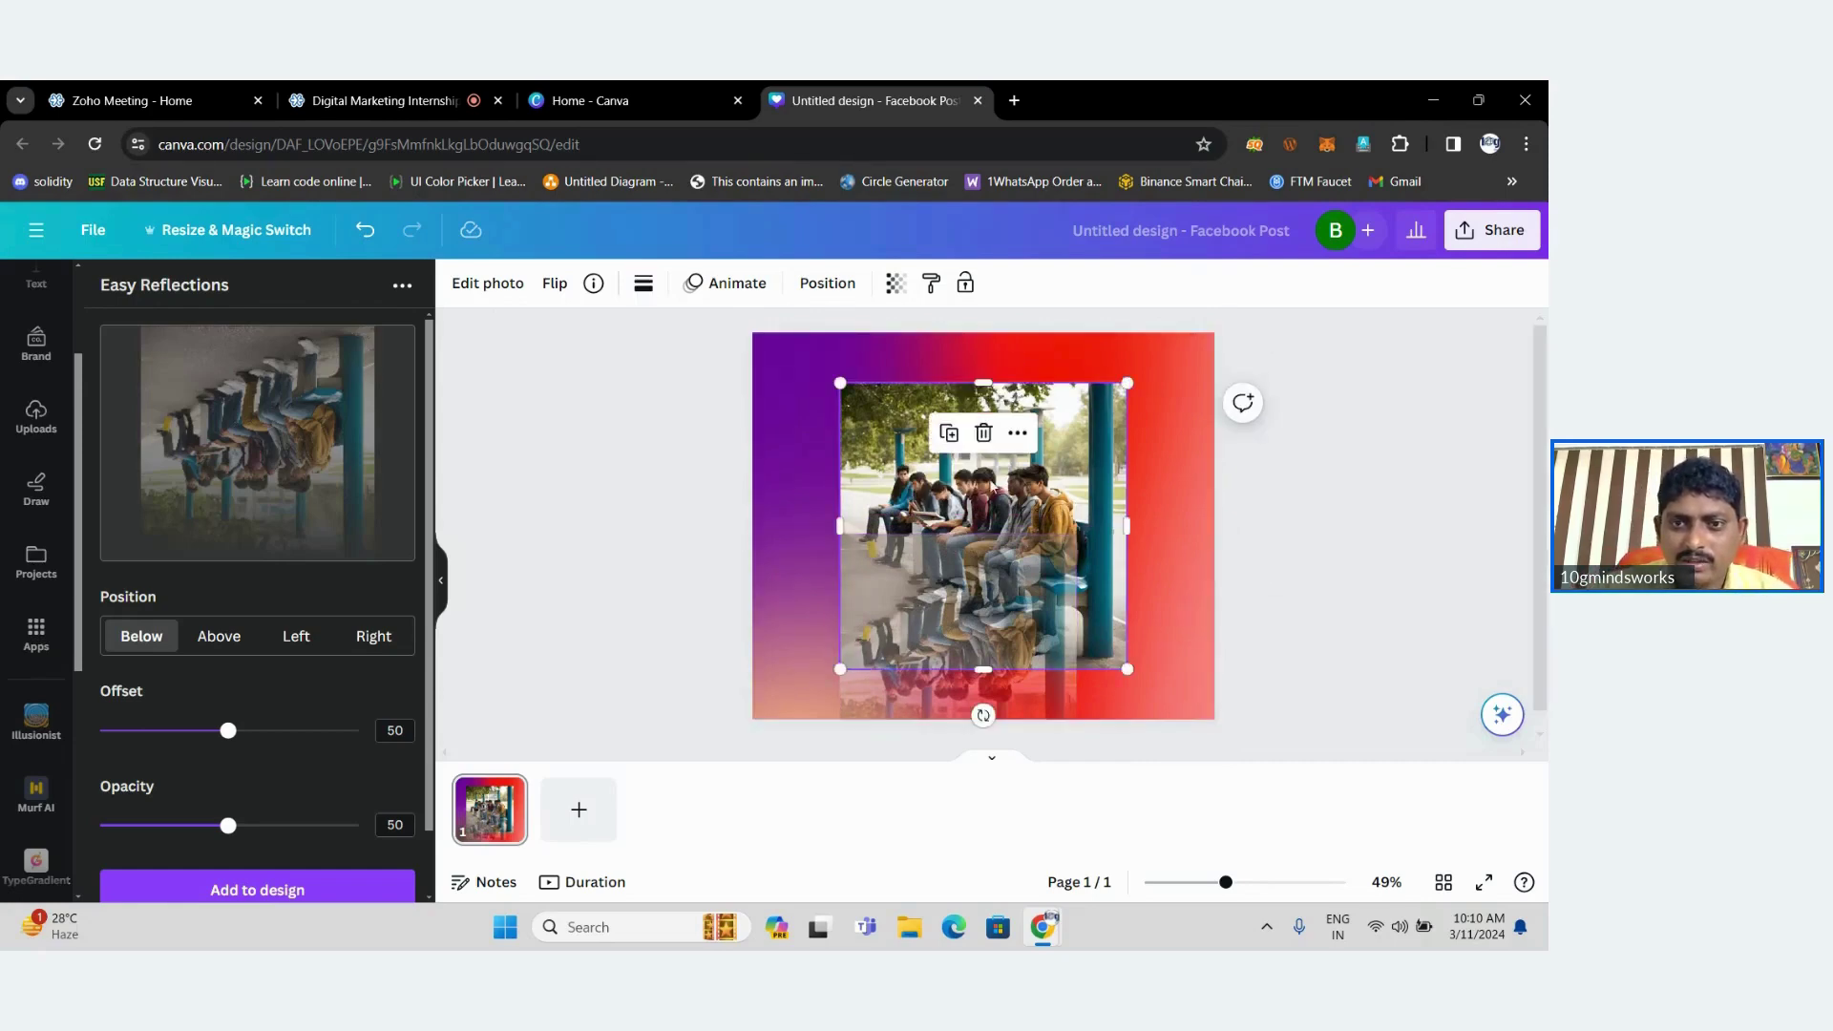
drag(966, 492, 879, 442)
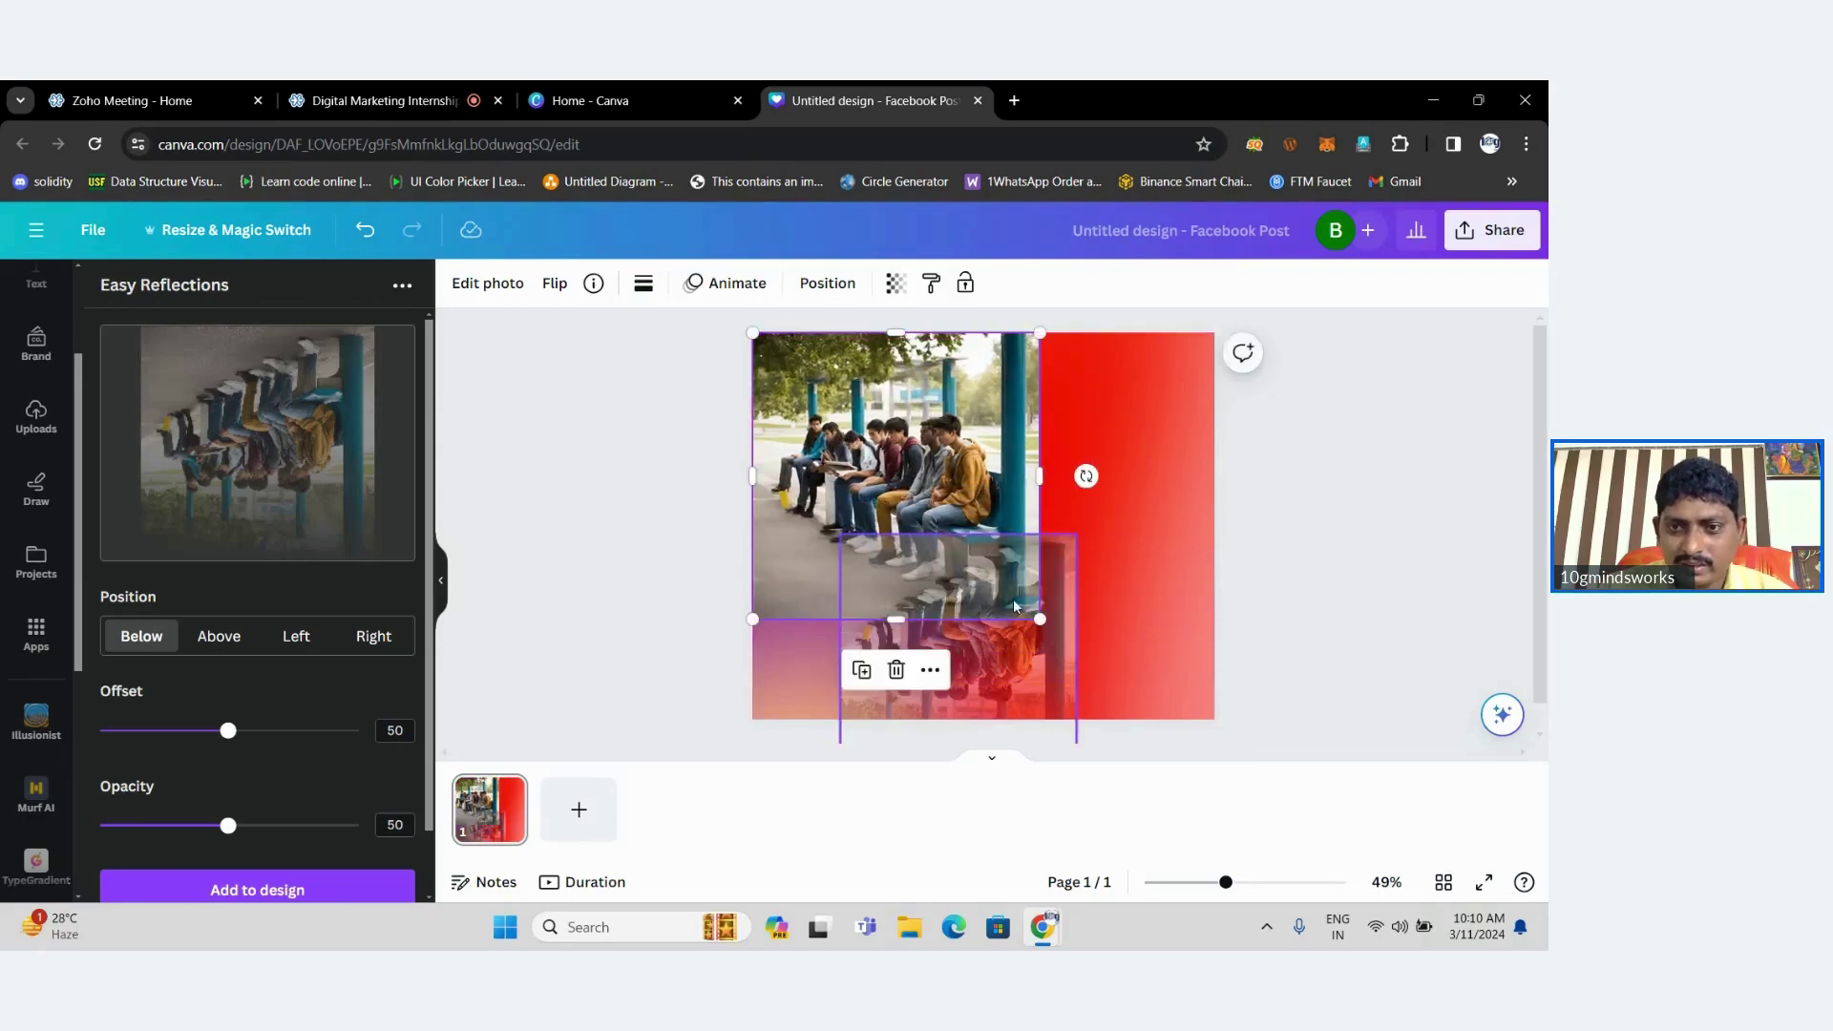
drag(1039, 616, 1158, 736)
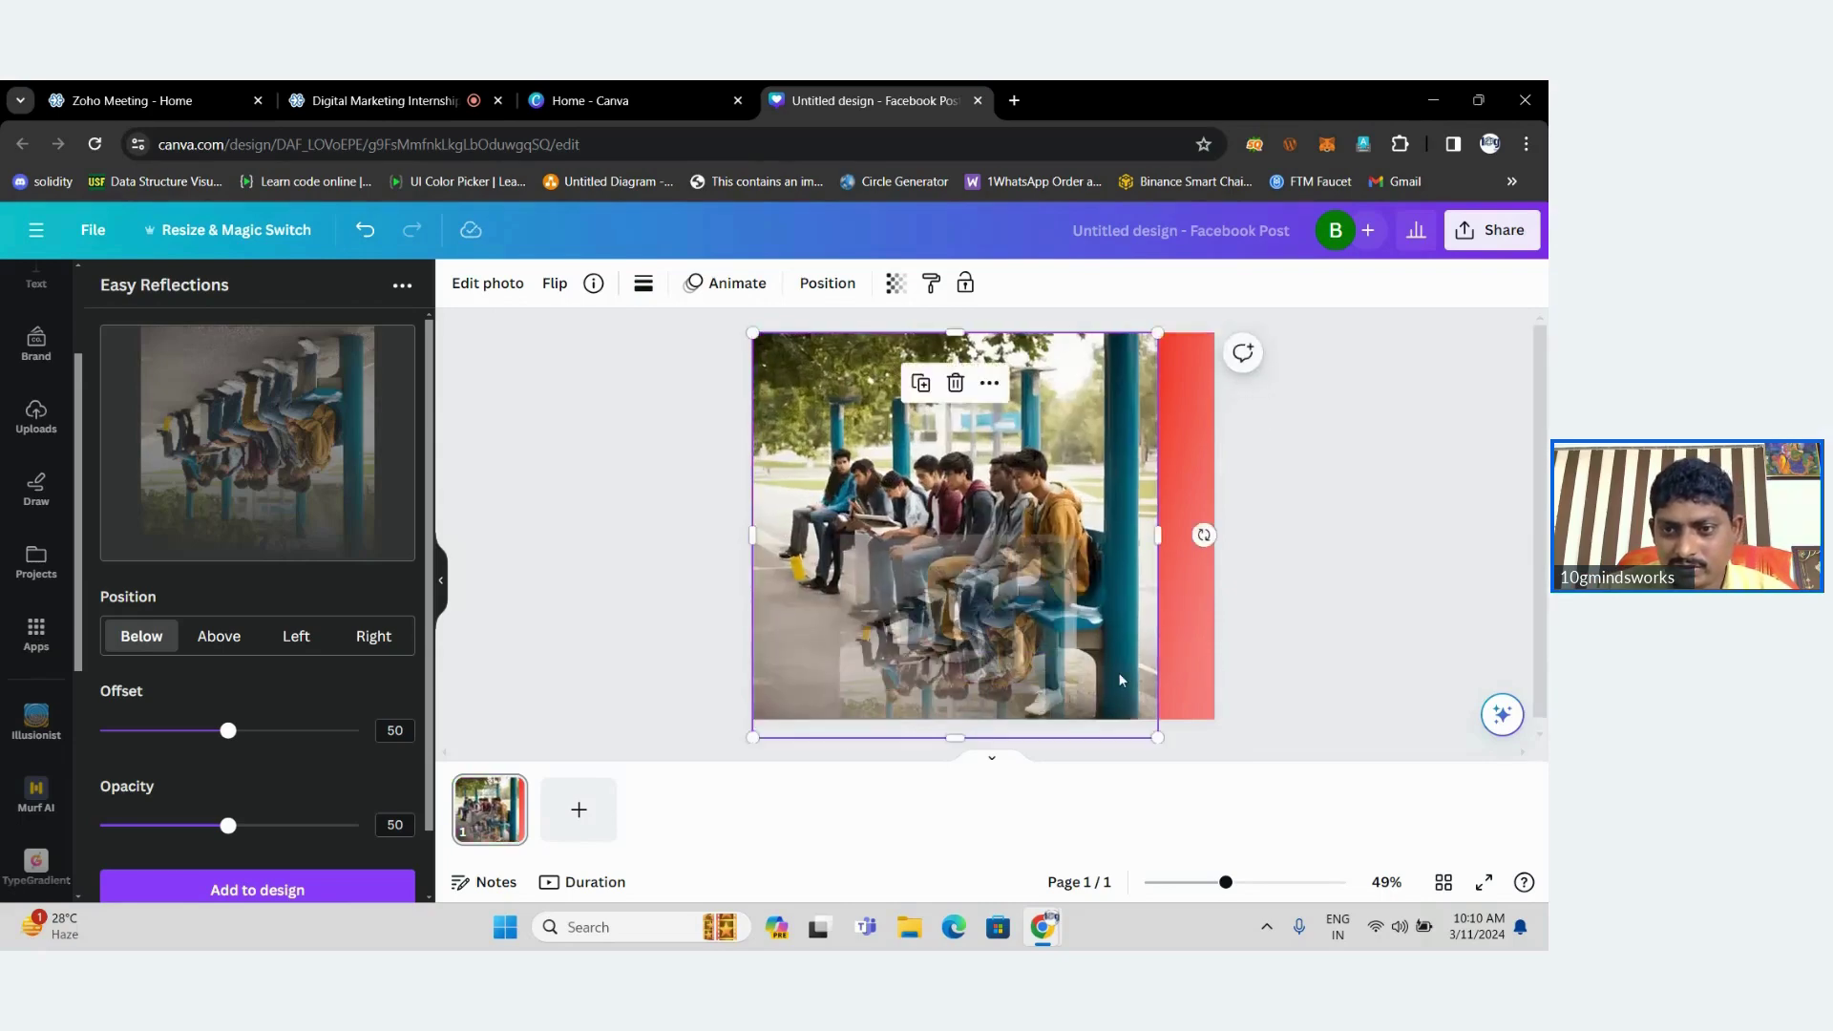
mouse_move(1117, 673)
mouse_down()
mouse_move(1173, 672)
mouse_move(1141, 668)
mouse_up()
mouse_move(981, 651)
mouse_down()
mouse_move(946, 647)
mouse_move(974, 638)
mouse_move(973, 655)
mouse_up()
Stretch the reflection on both sides so it spans almost the full width of the enlarged photo.
click(869, 613)
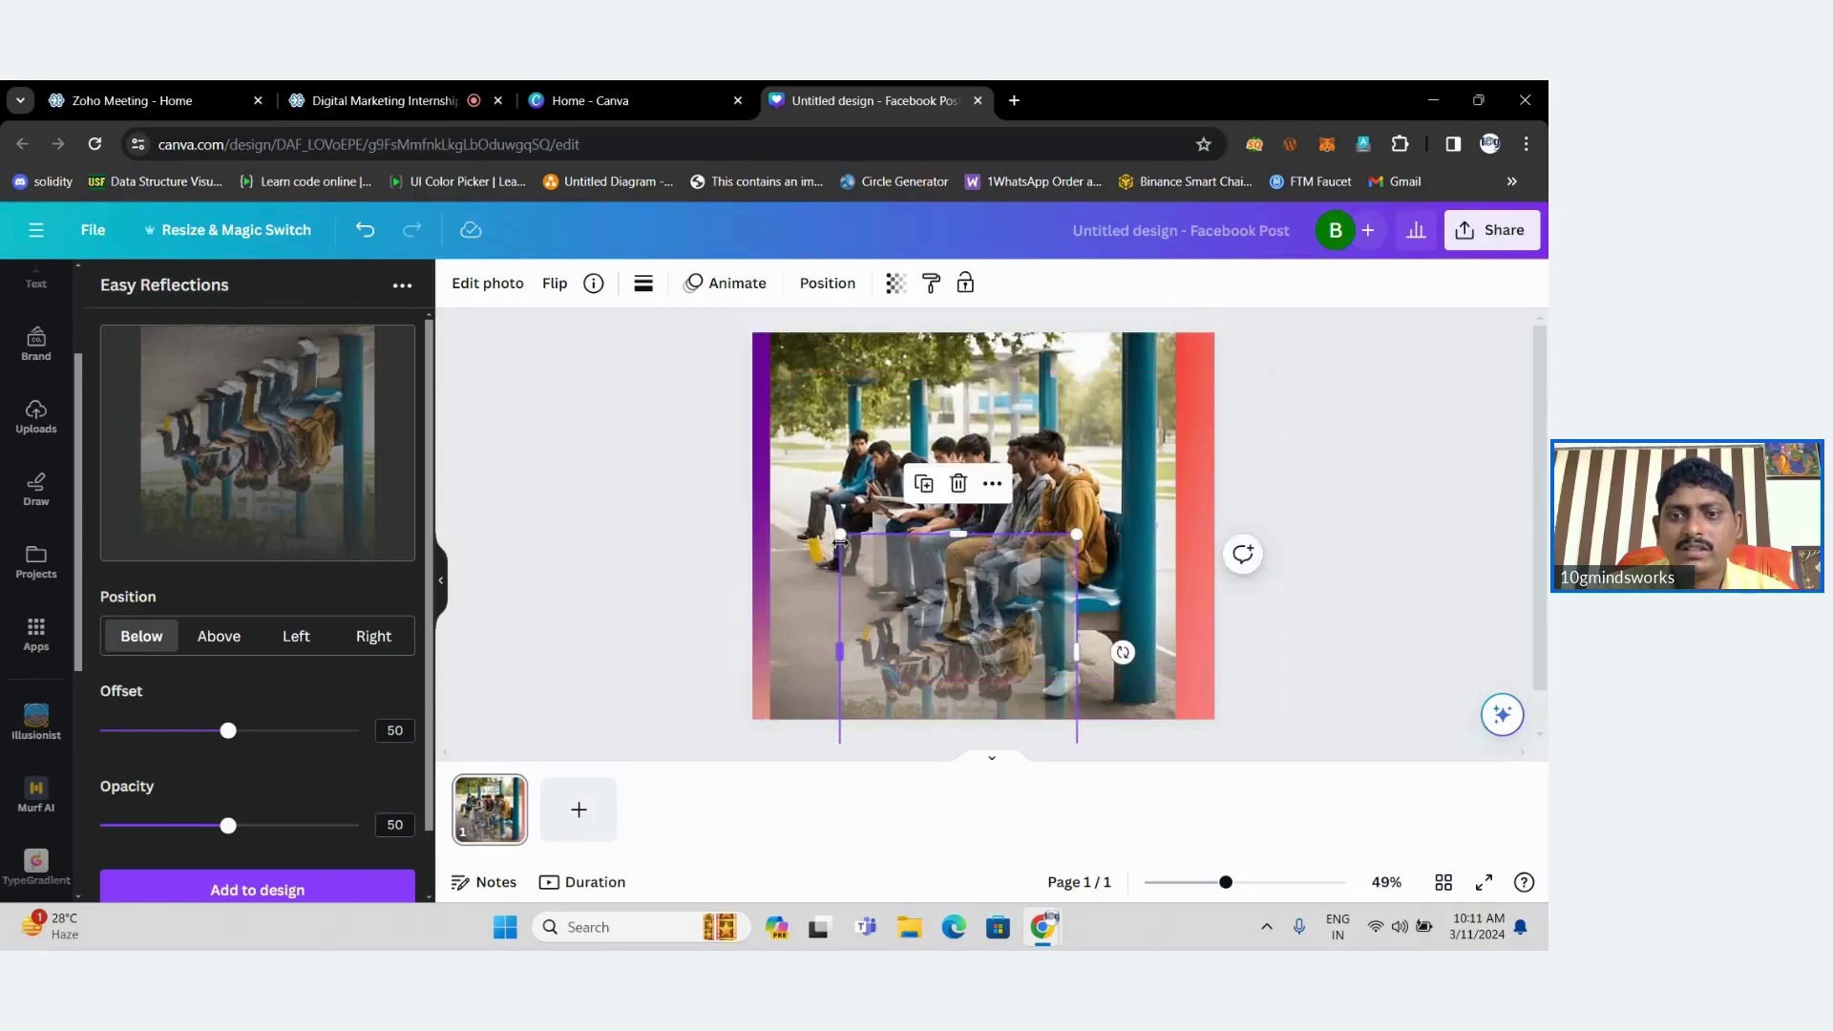
drag(840, 541, 758, 513)
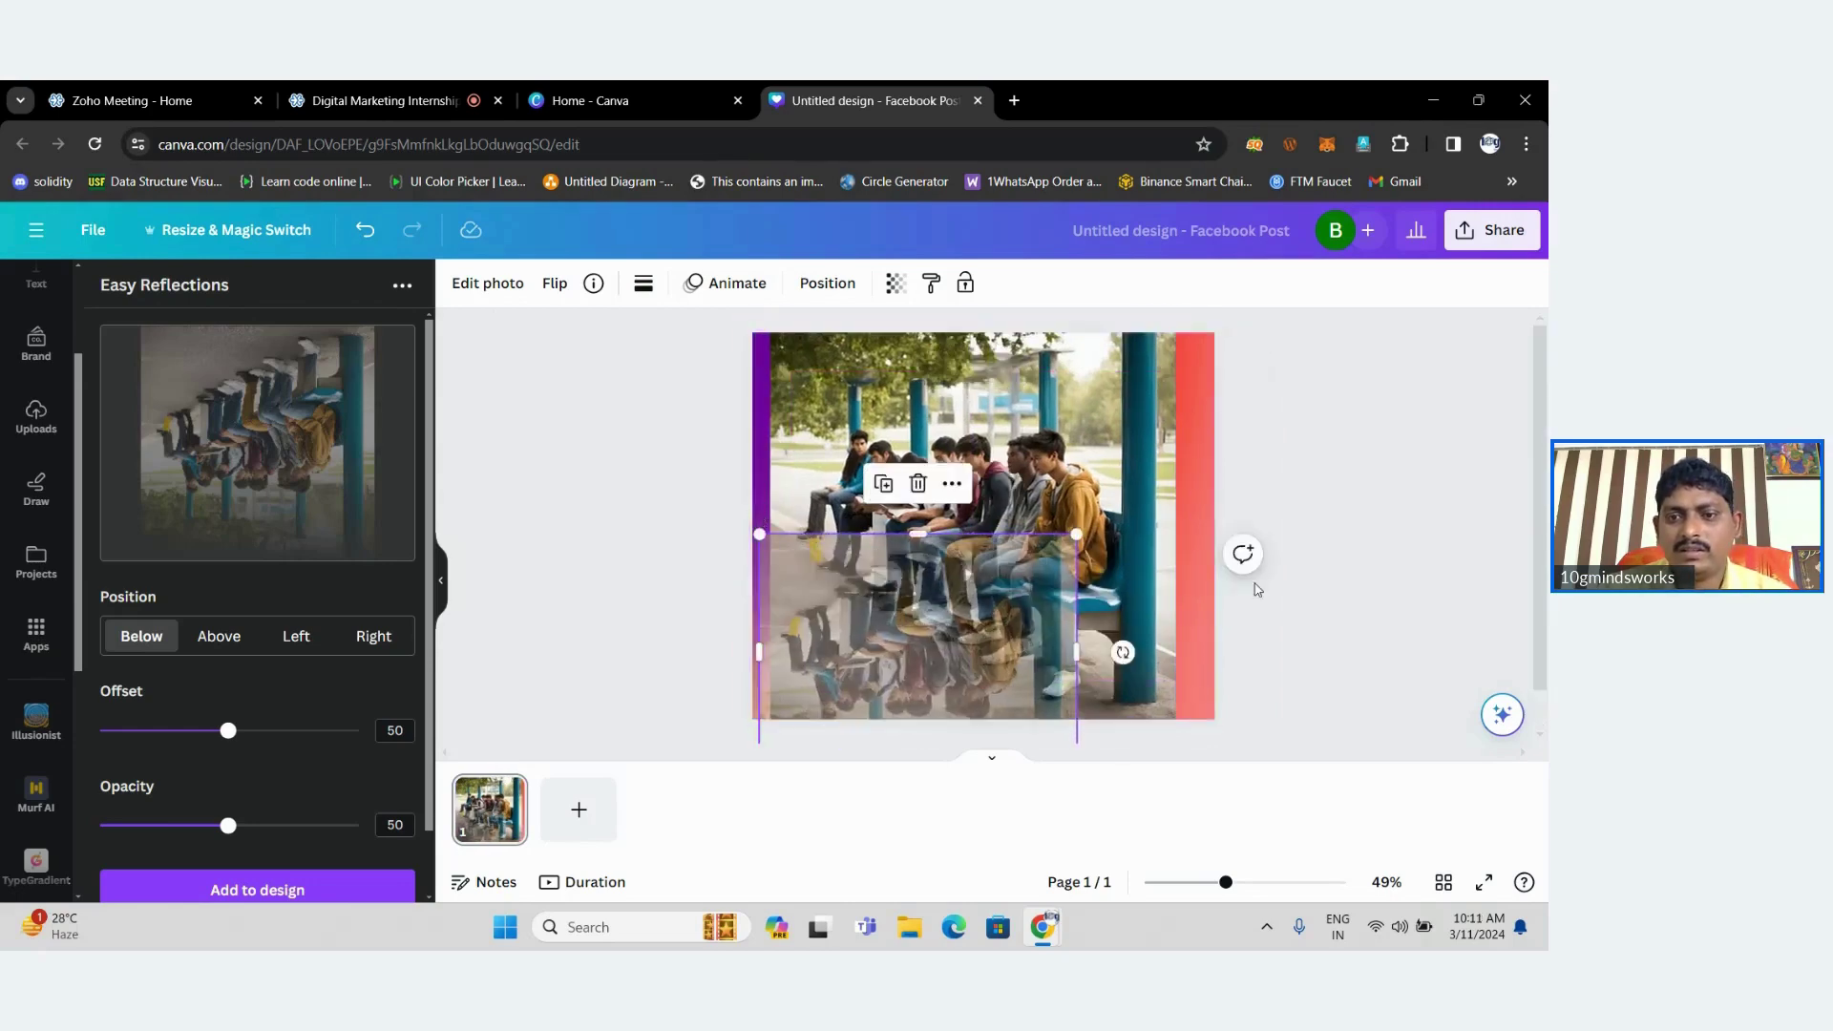
drag(1078, 650, 1137, 639)
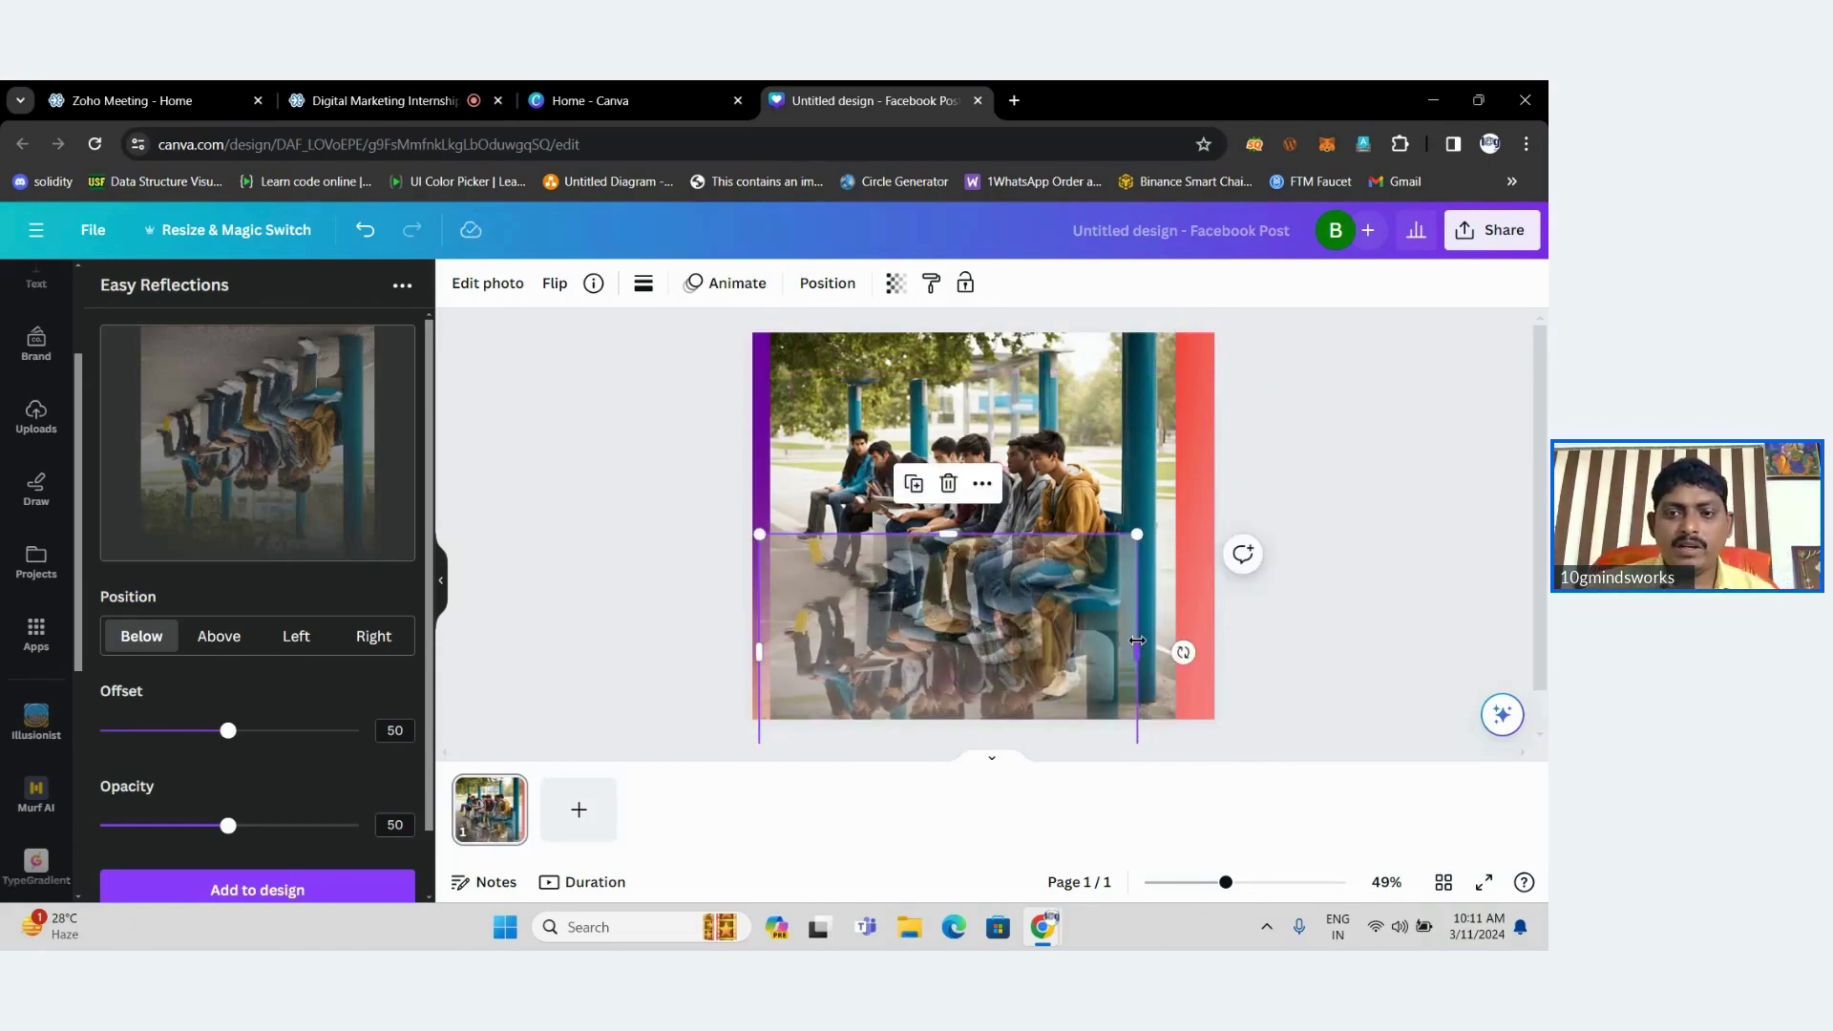
Delete the bench photo and its reflection, leaving only the gradient background on the page.
click(1069, 515)
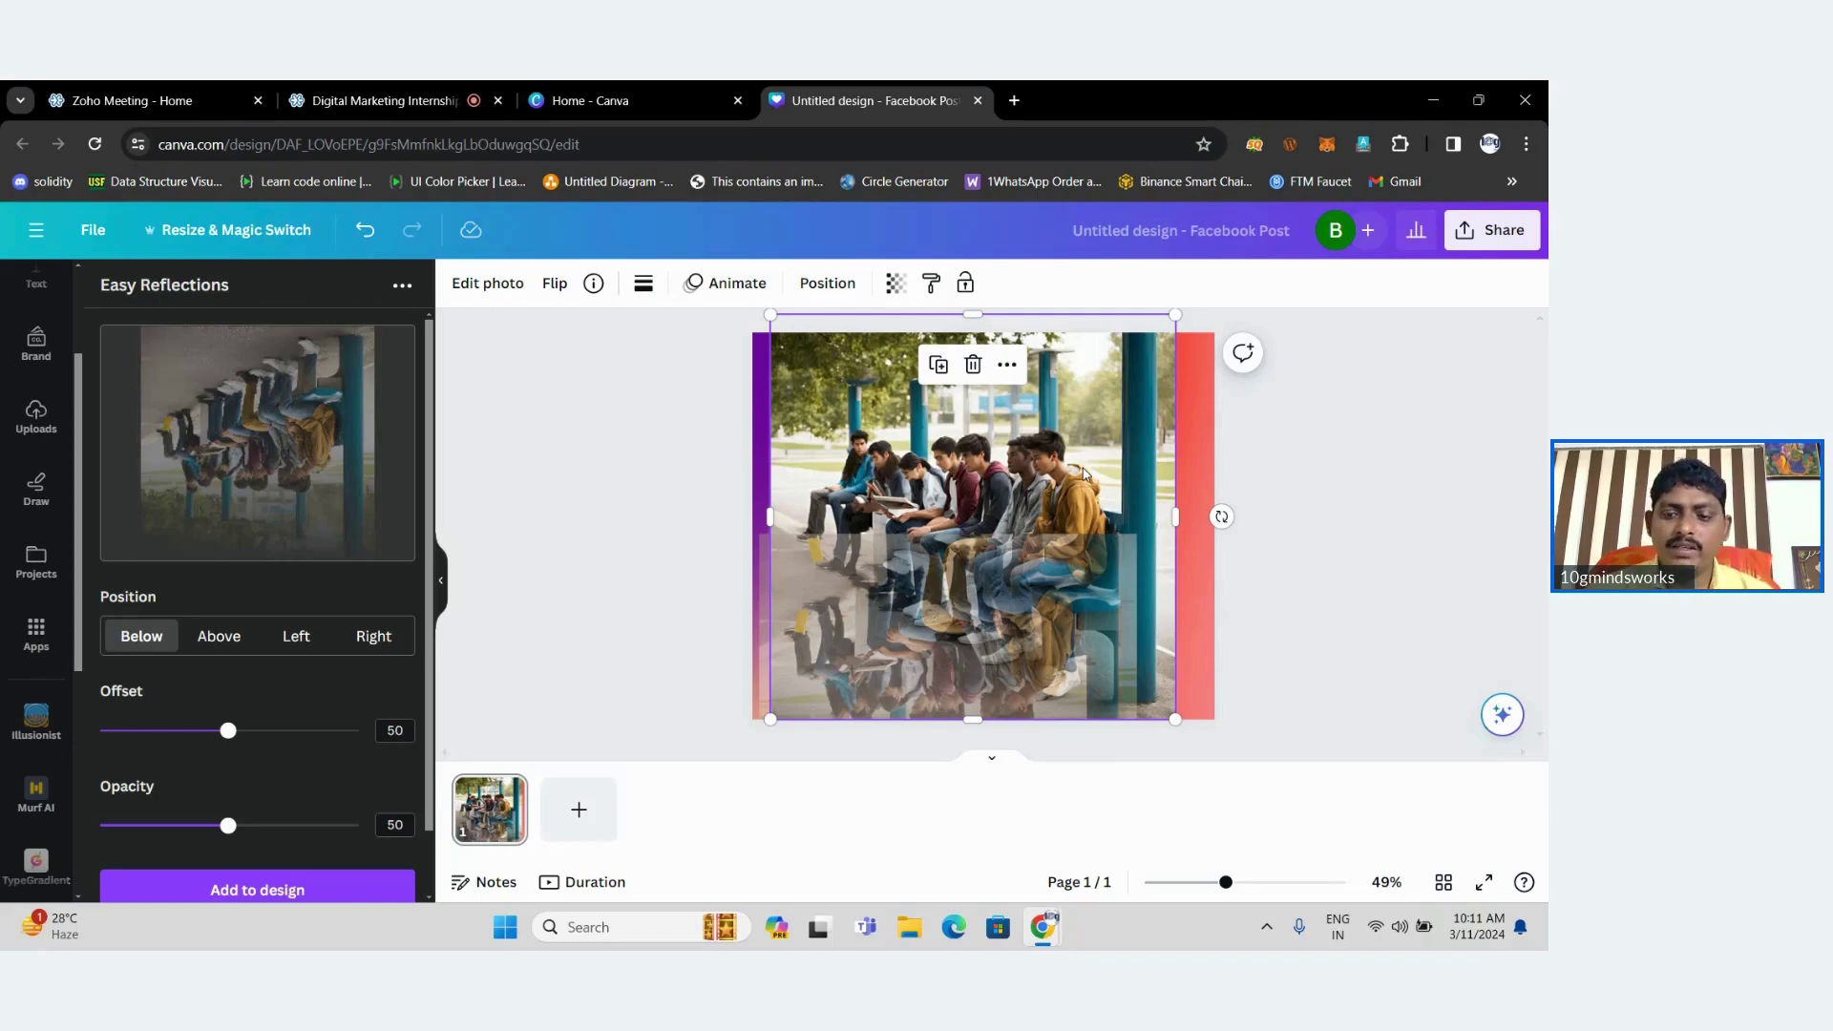
key(Delete)
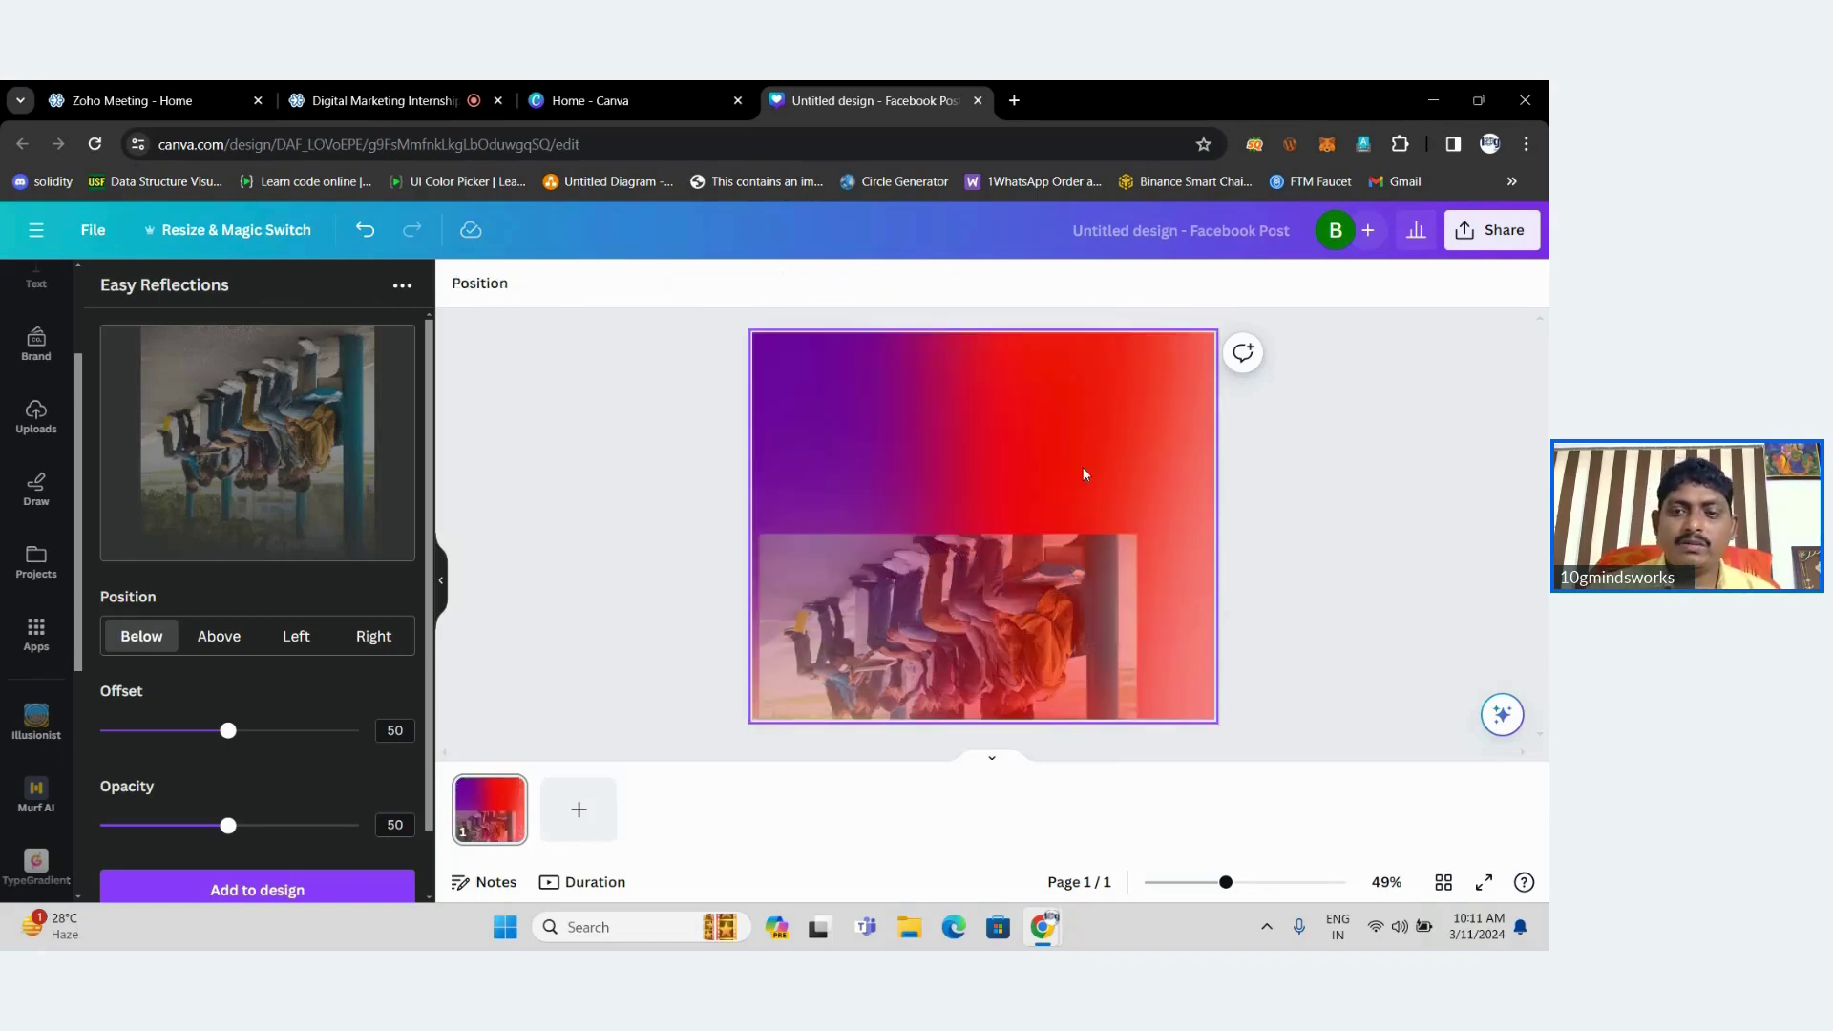
click(1041, 580)
key(Delete)
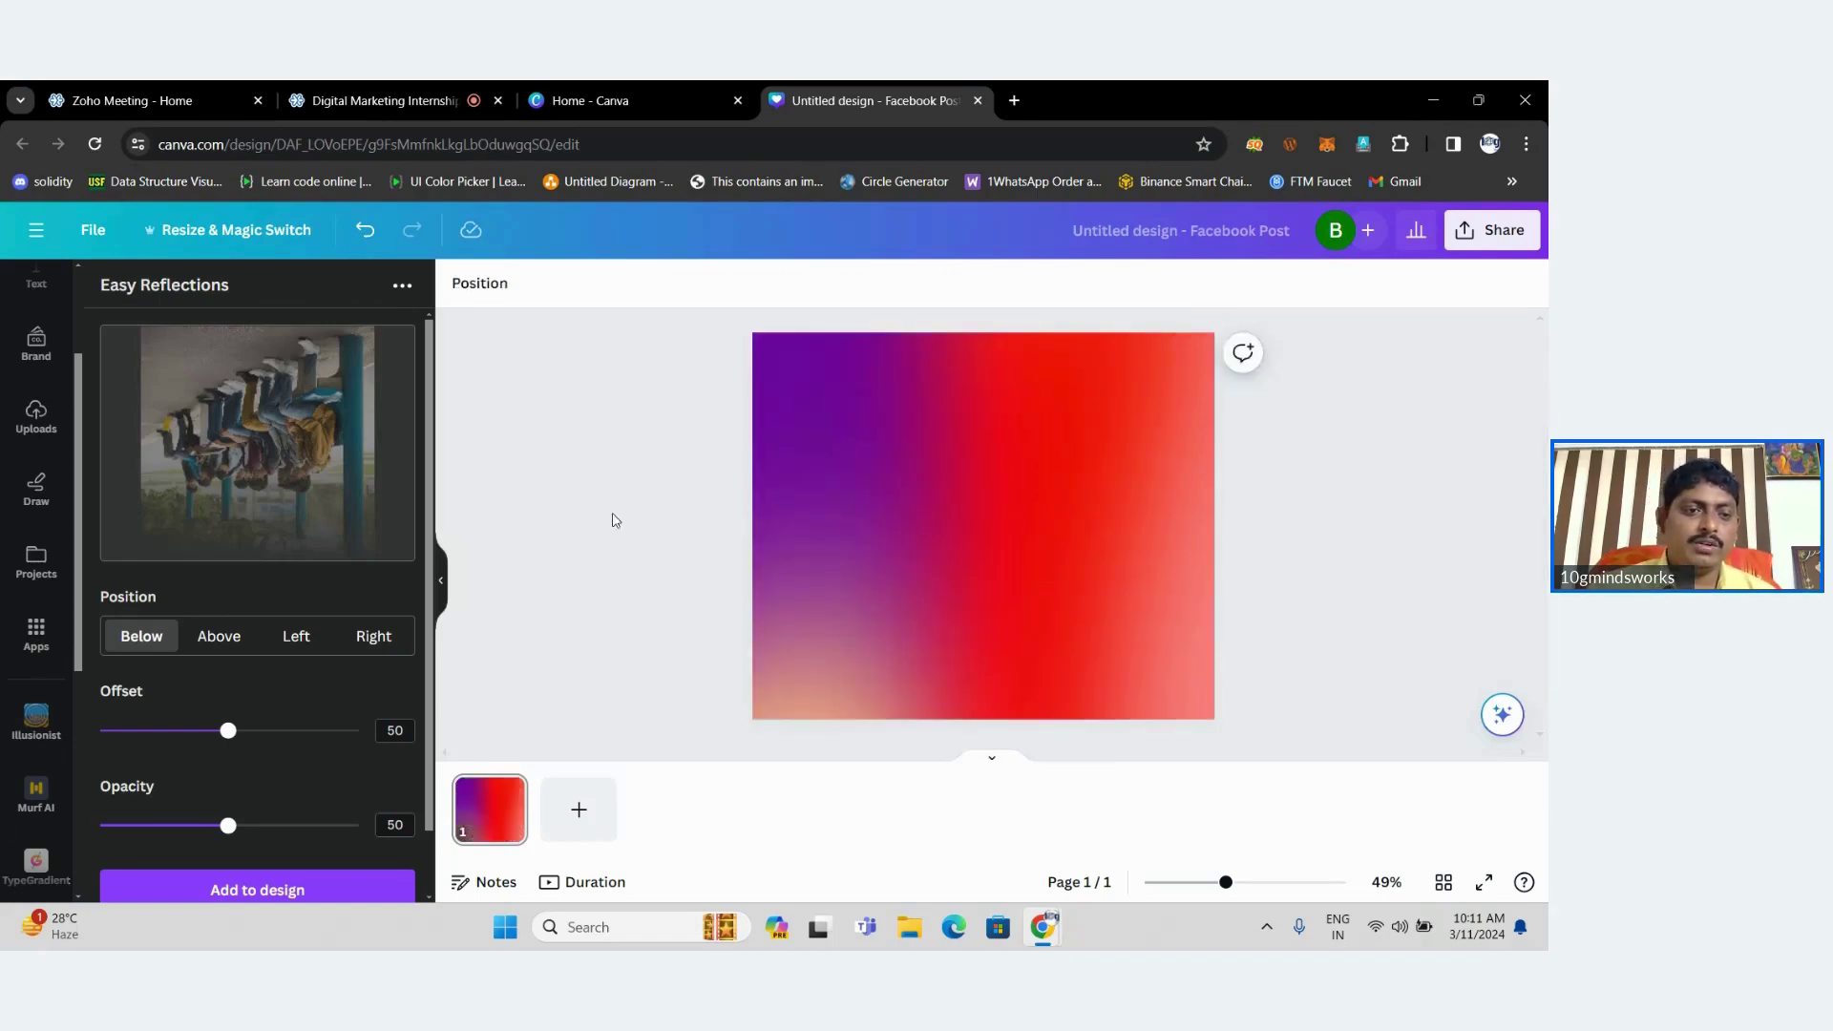
Find the DALL·E image generator among the featured Canva apps and open it in the design.
click(47, 652)
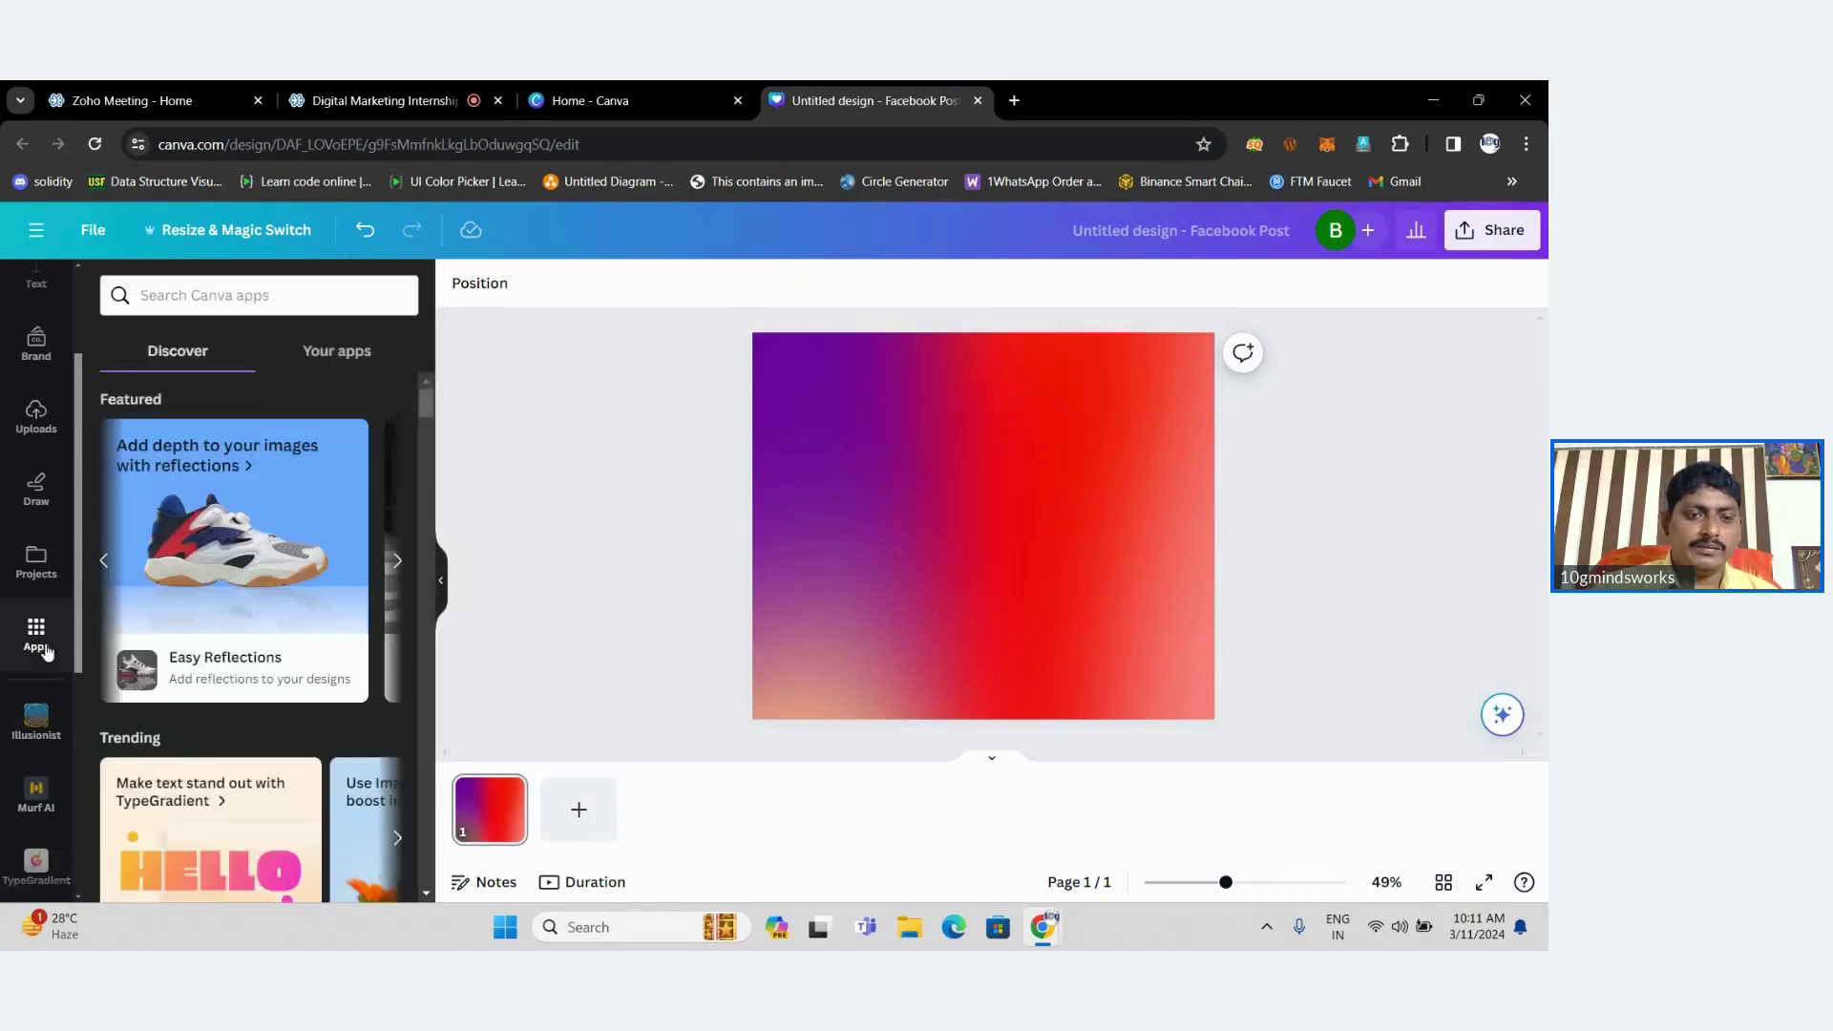
click(398, 564)
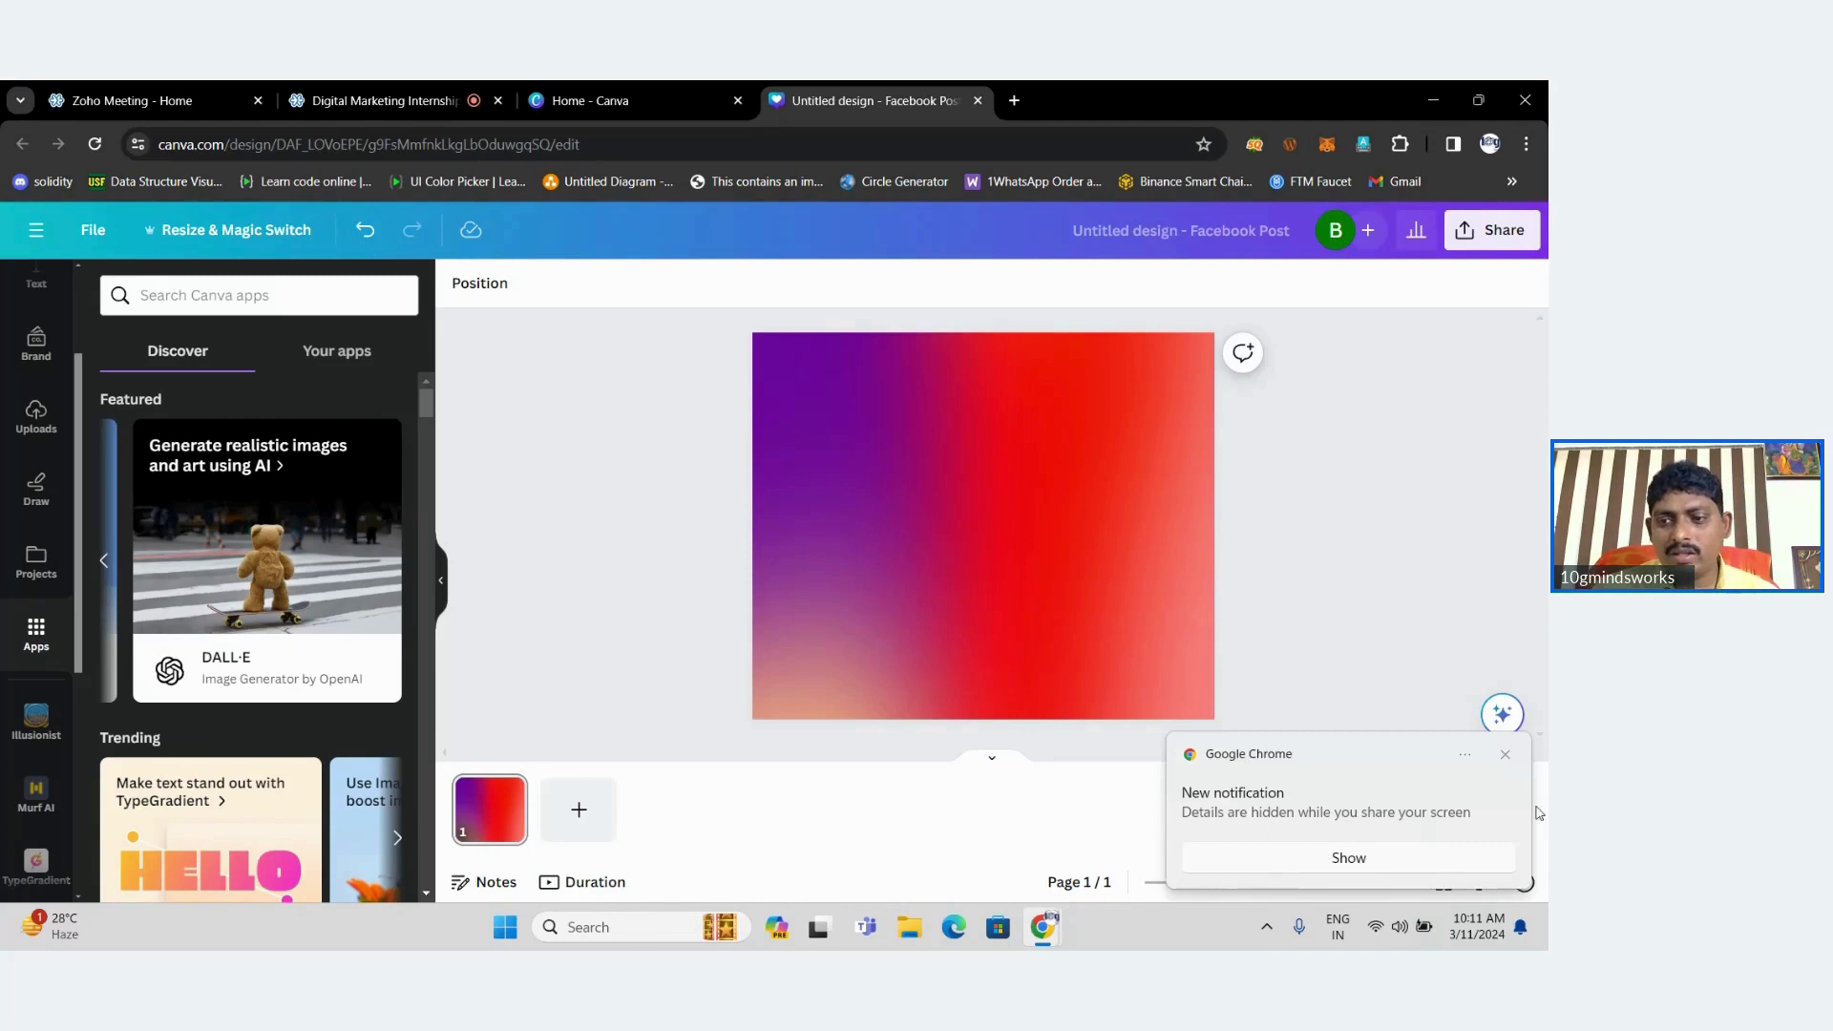
click(1505, 754)
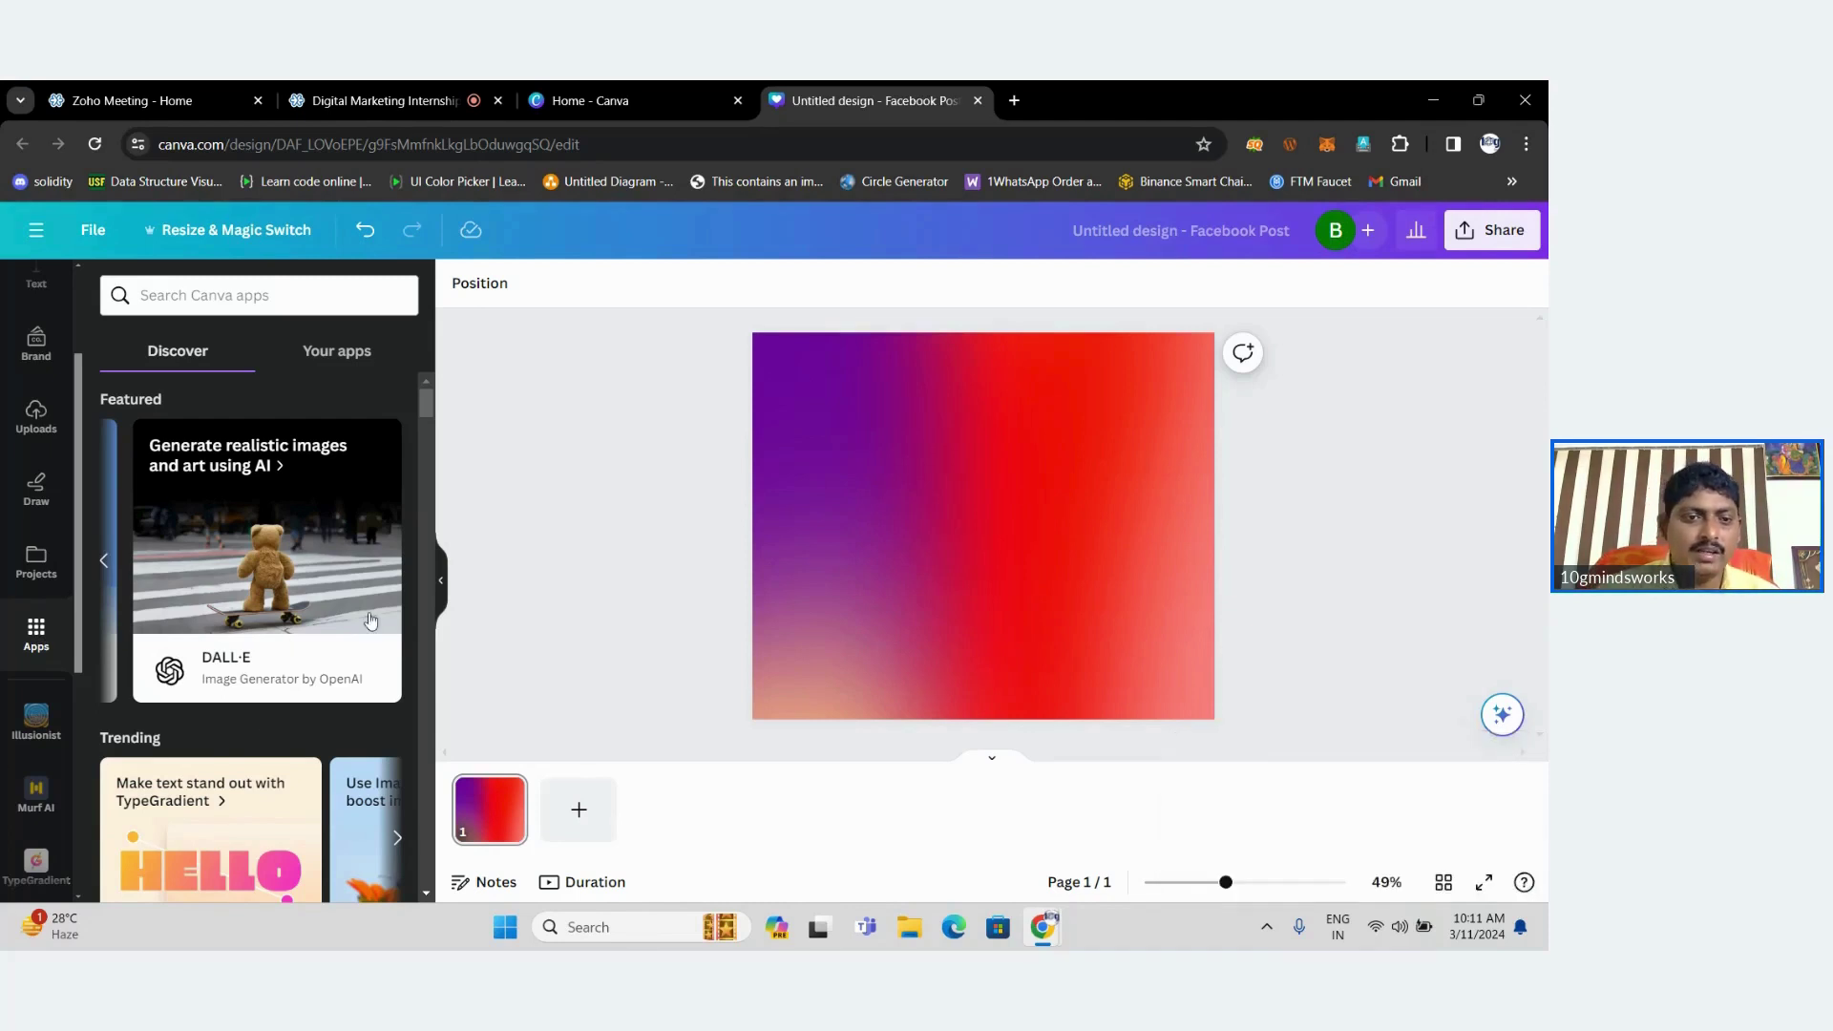
click(284, 671)
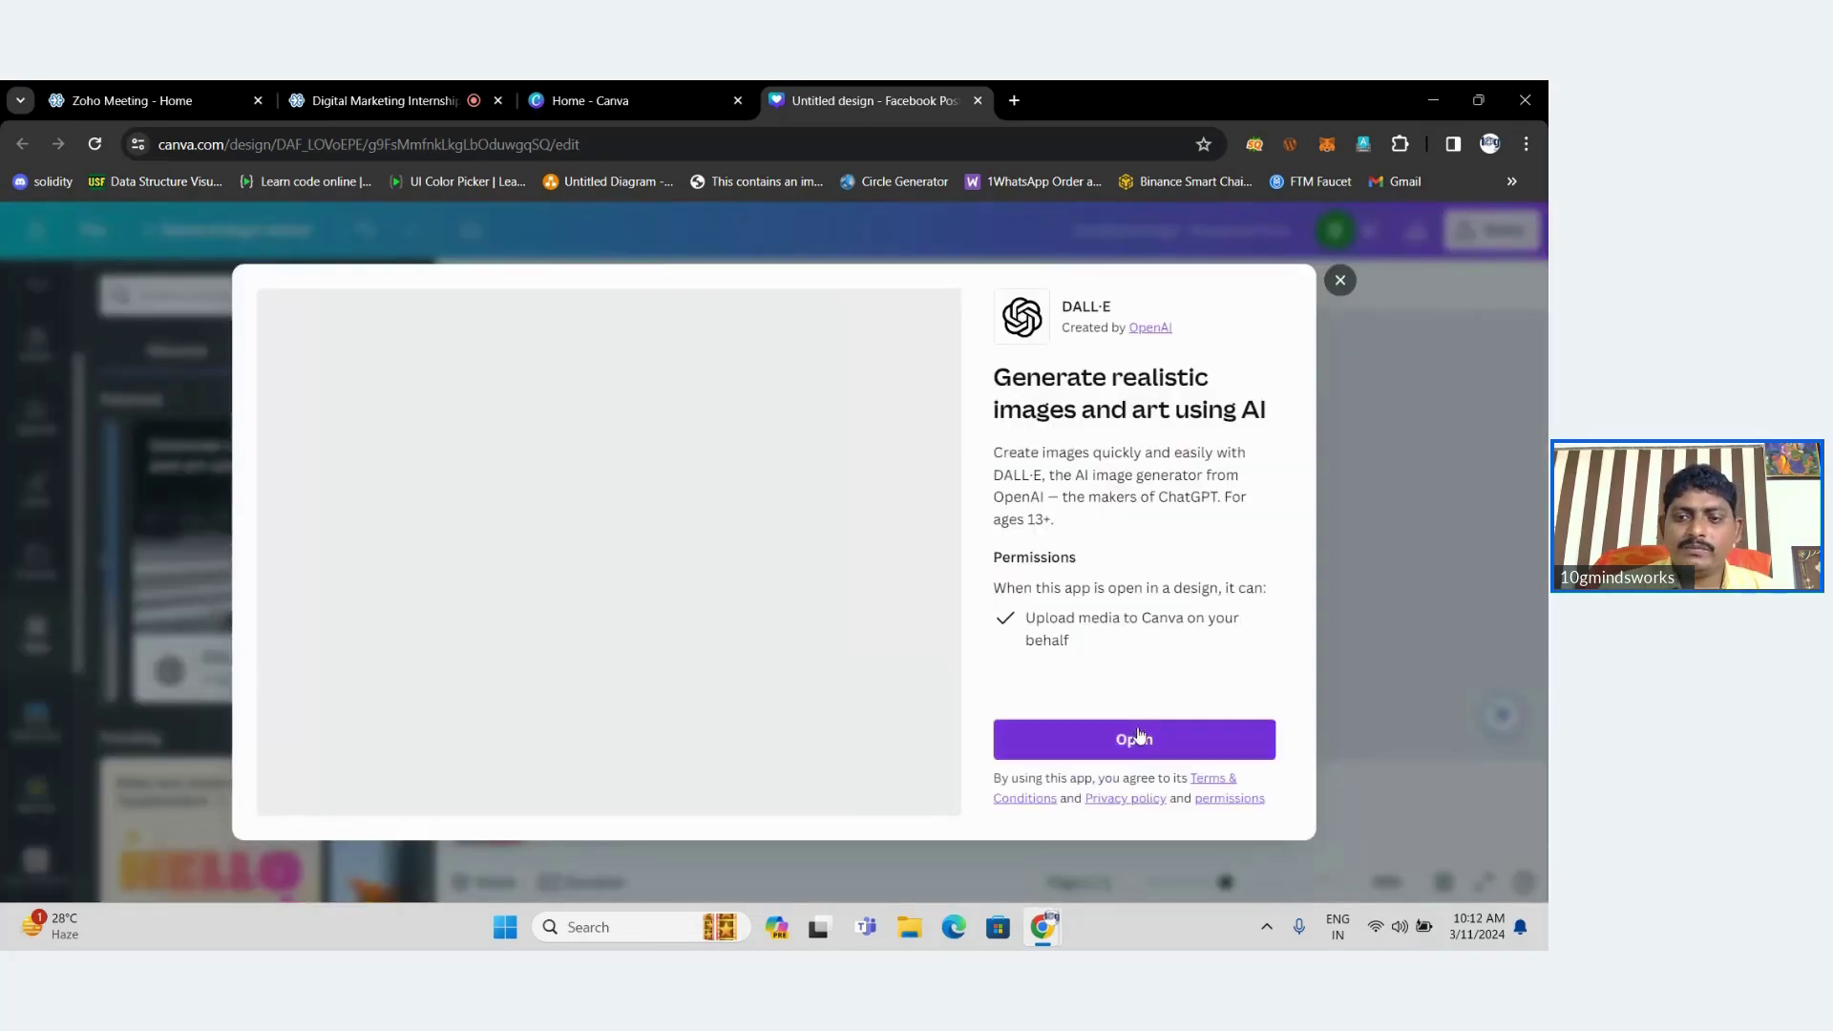
click(1139, 735)
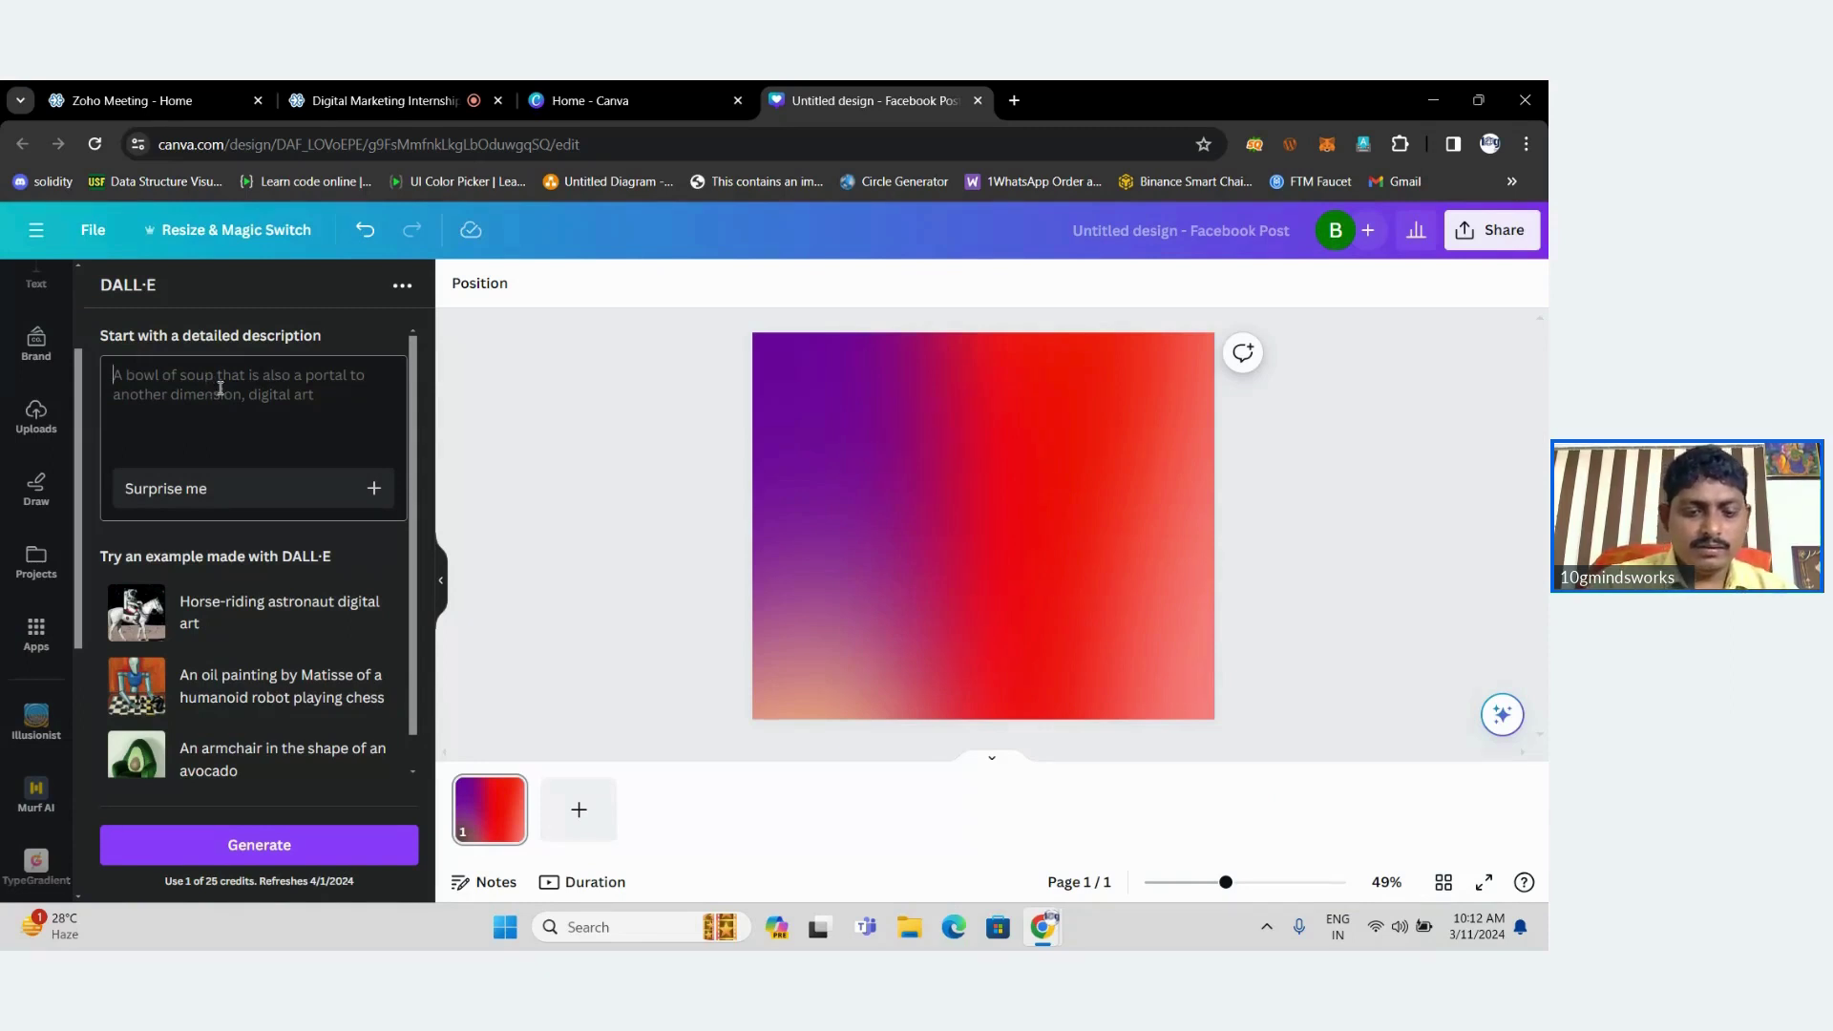
Describe the image as "beach view with palm trees", and try replacing the description with a Surprise me prompt.
text(beach)
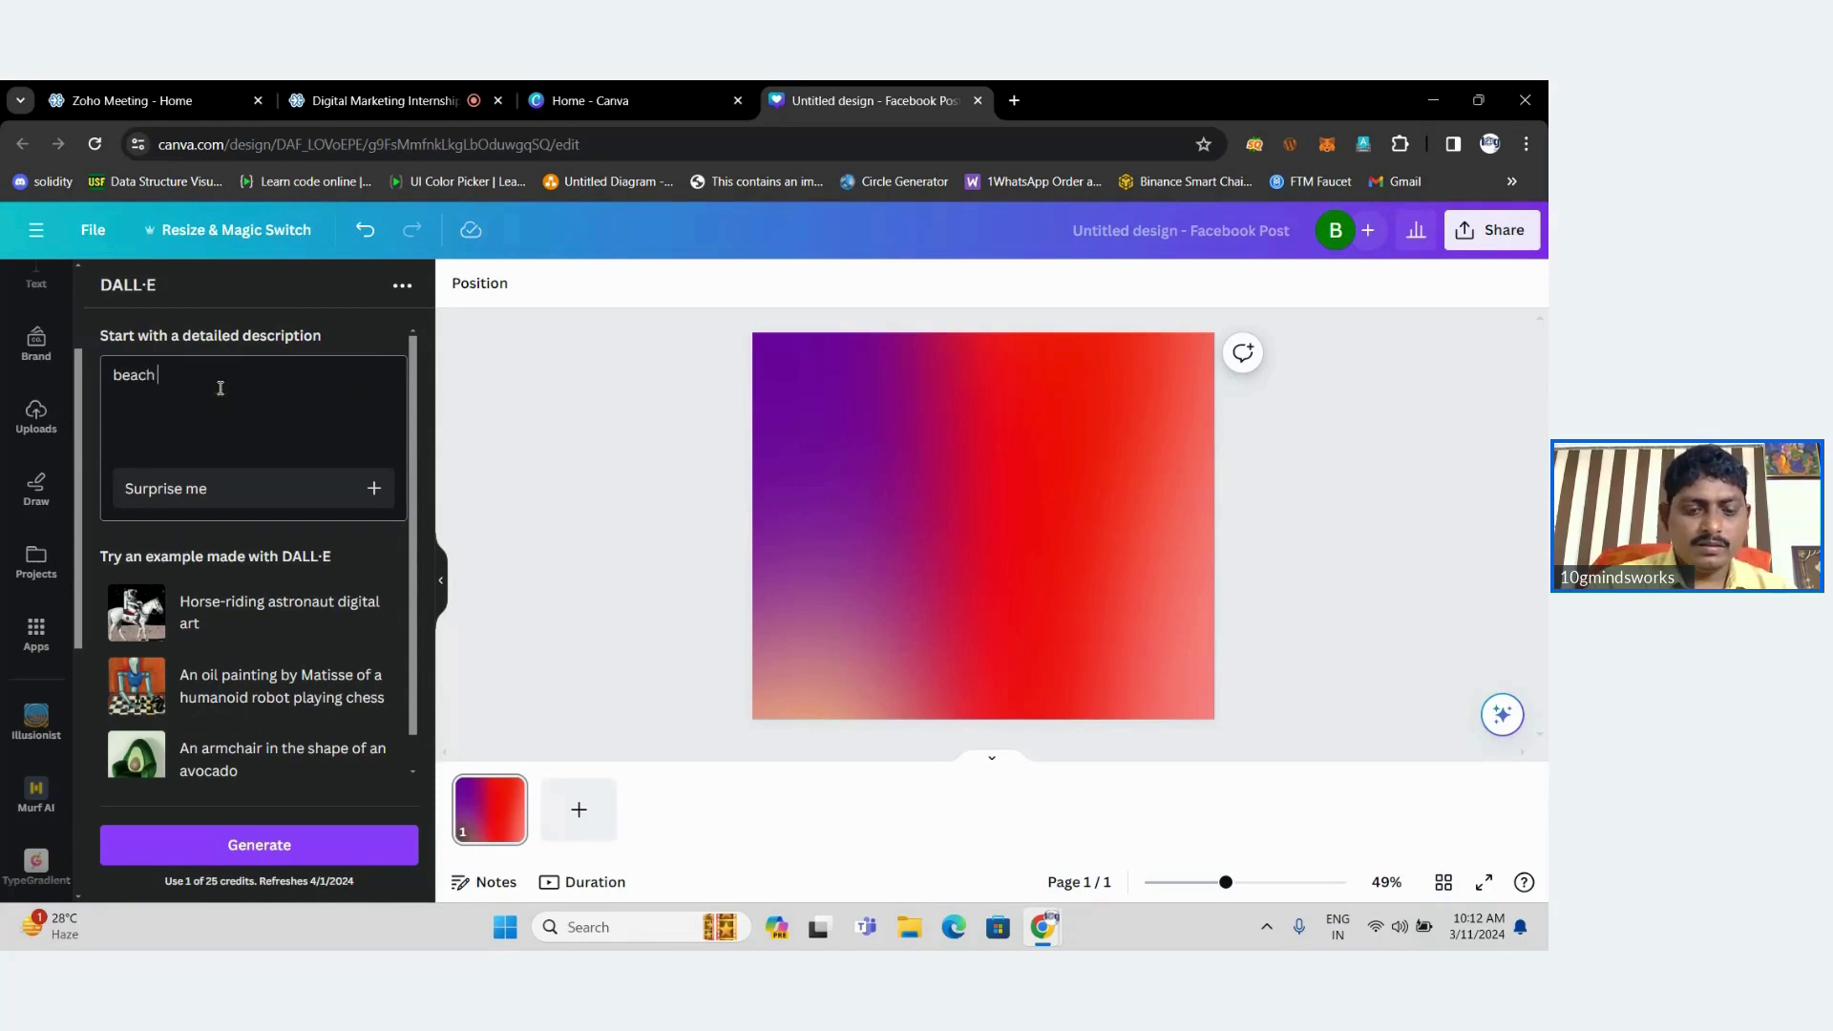
text( view)
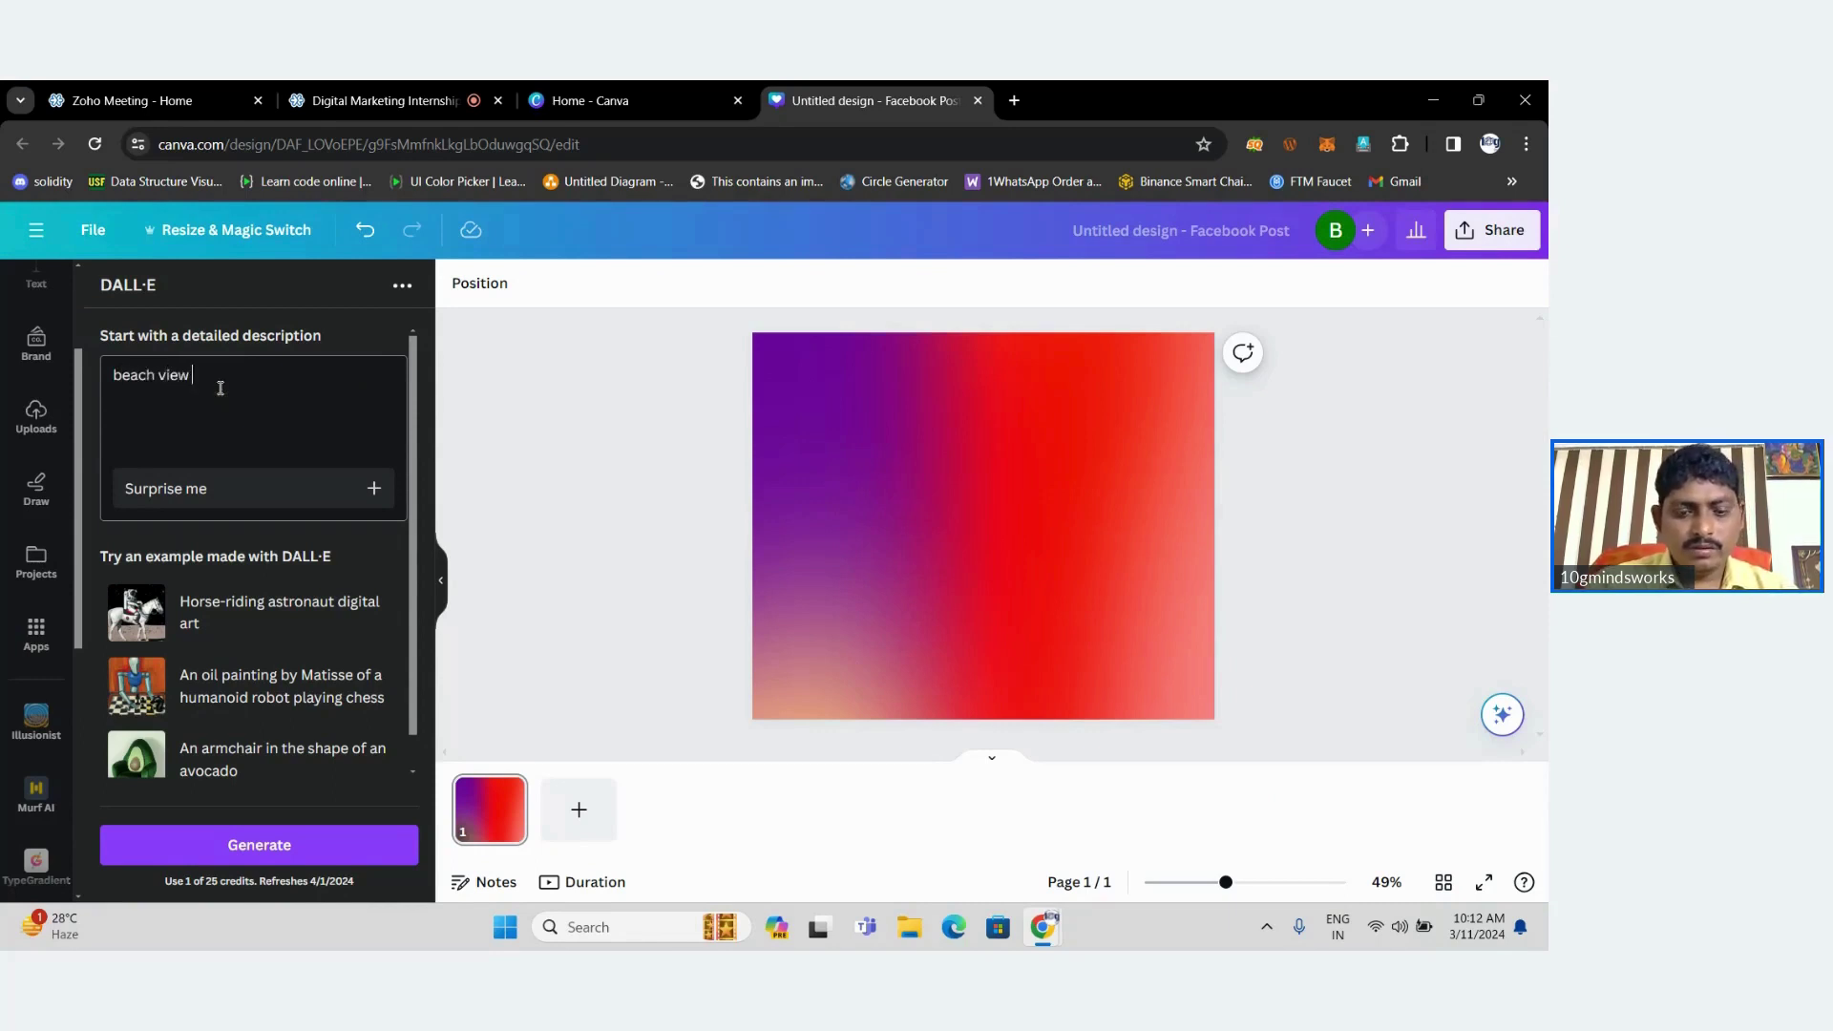
text( with pal)
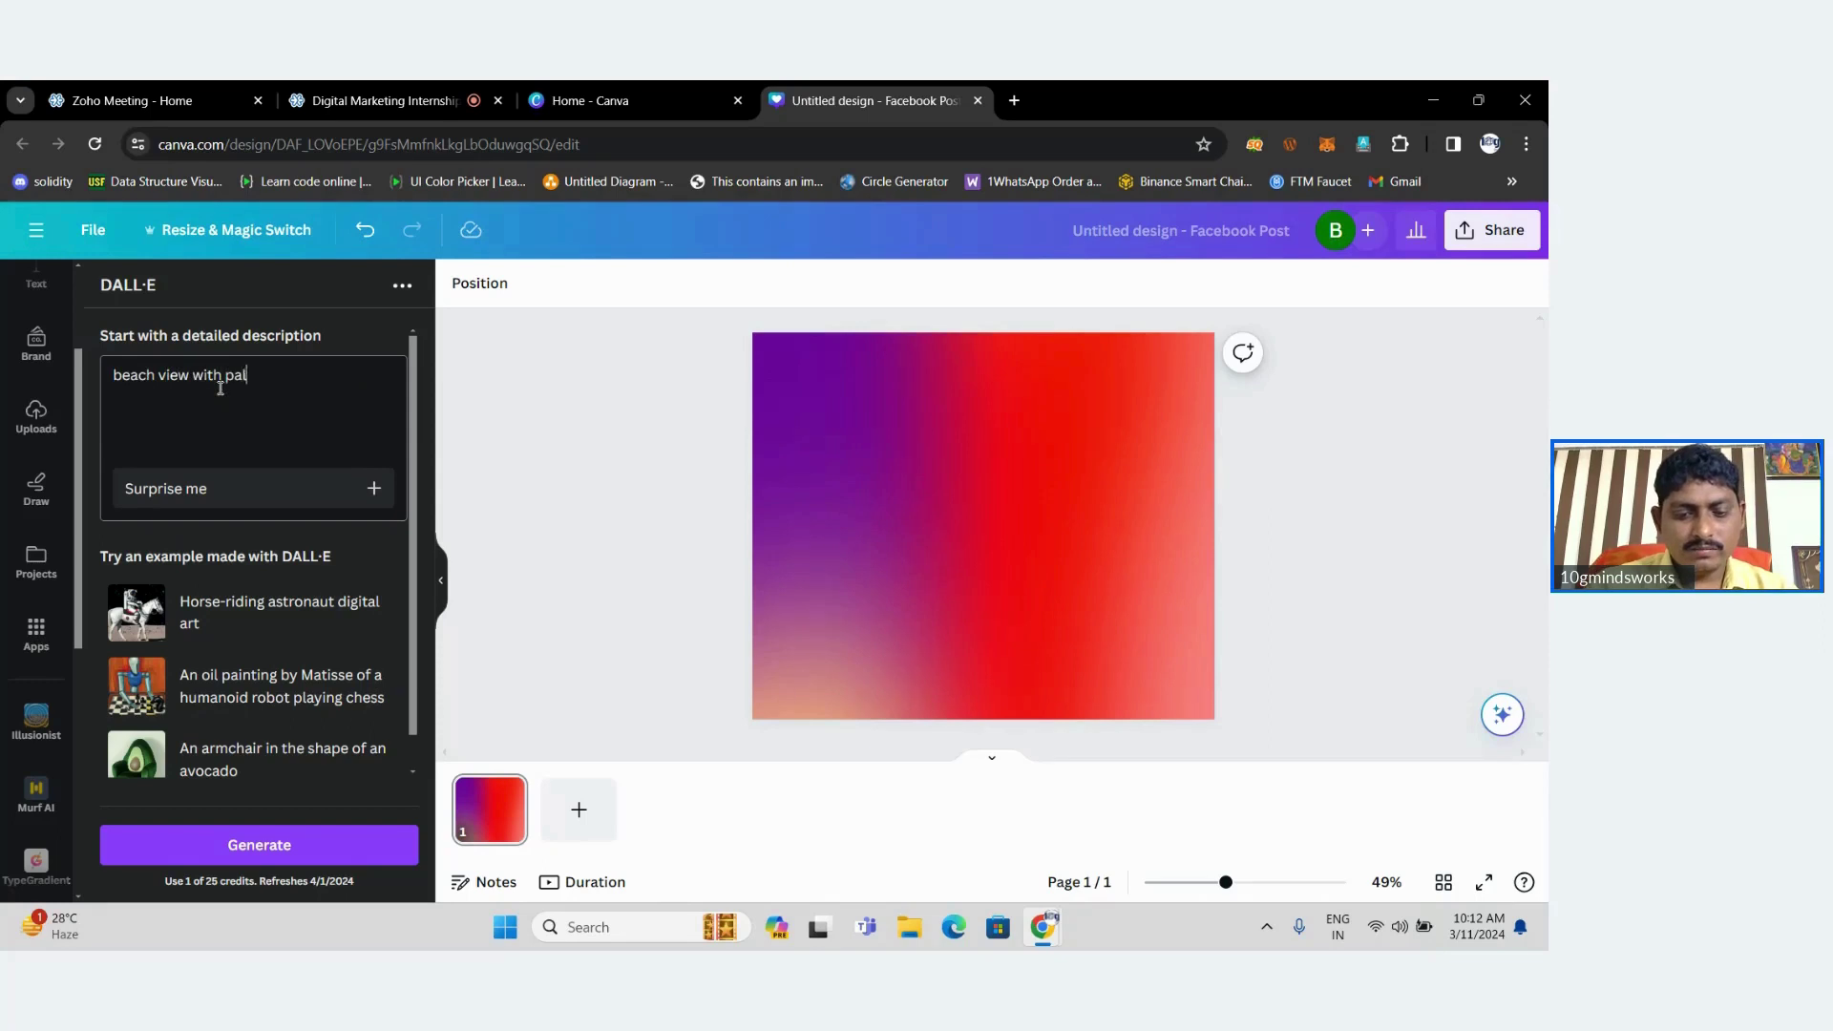
text(m trees)
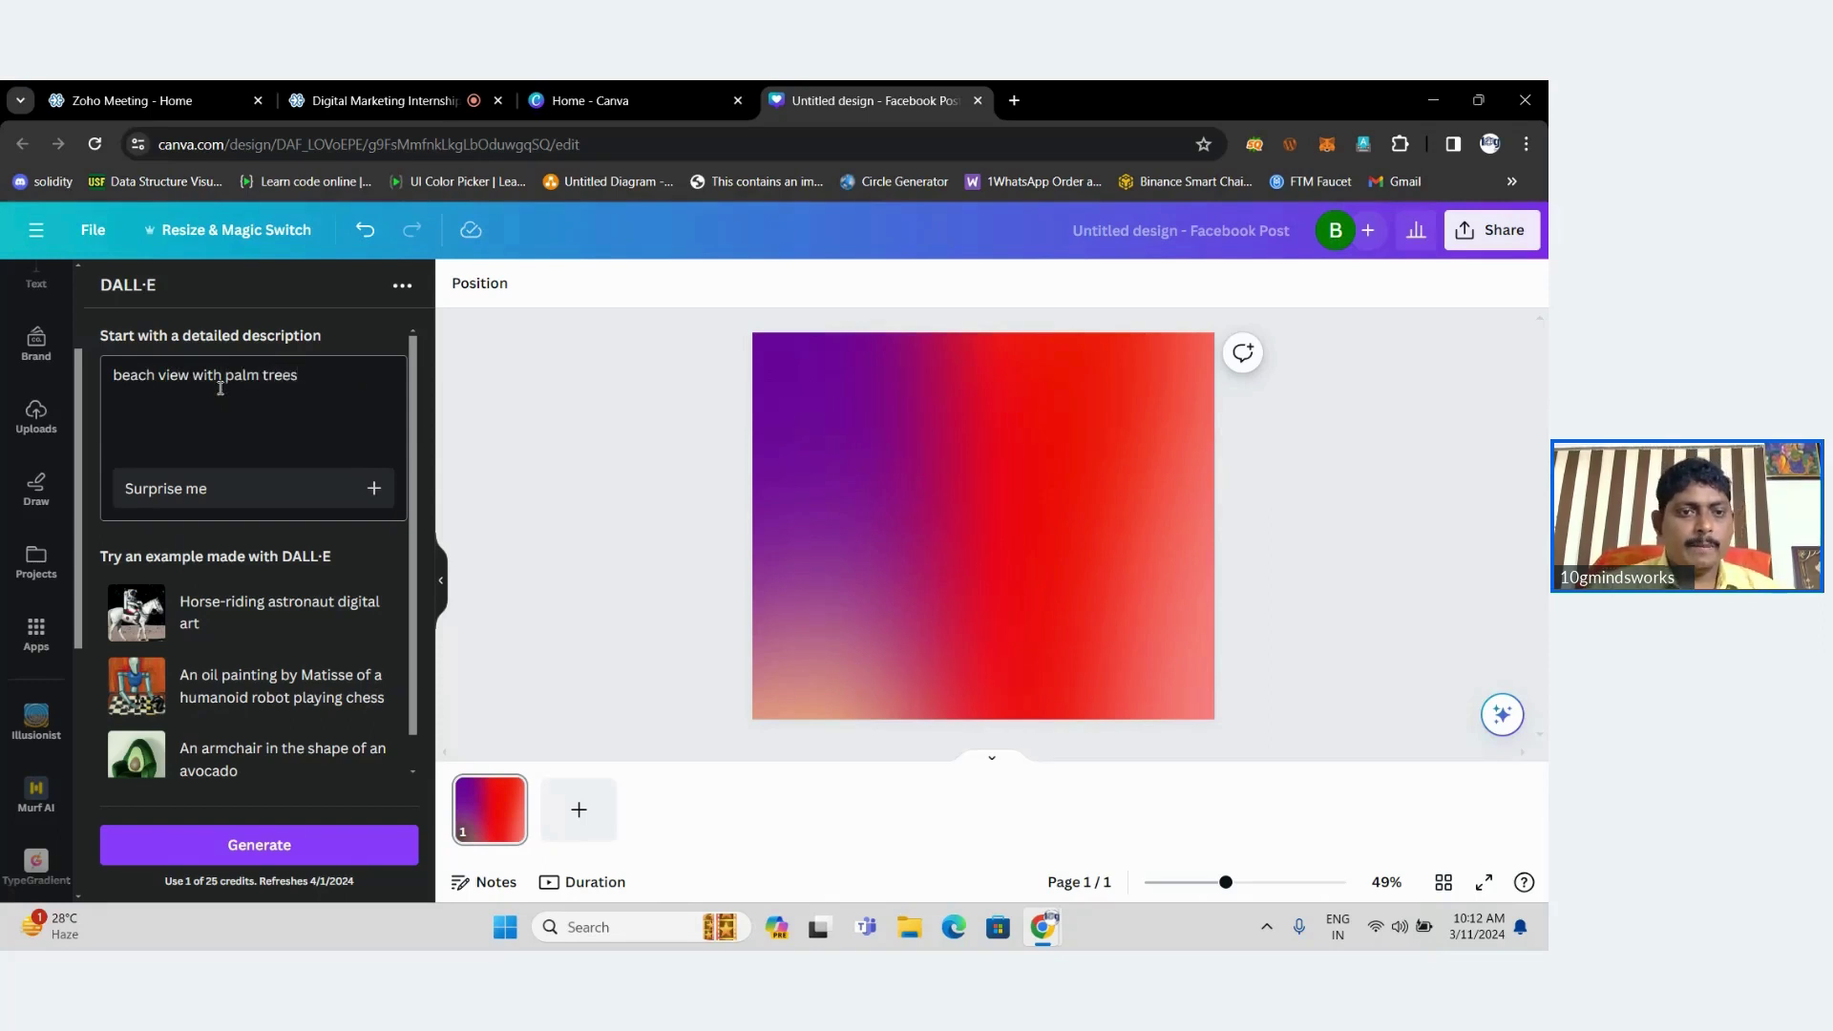
click(360, 503)
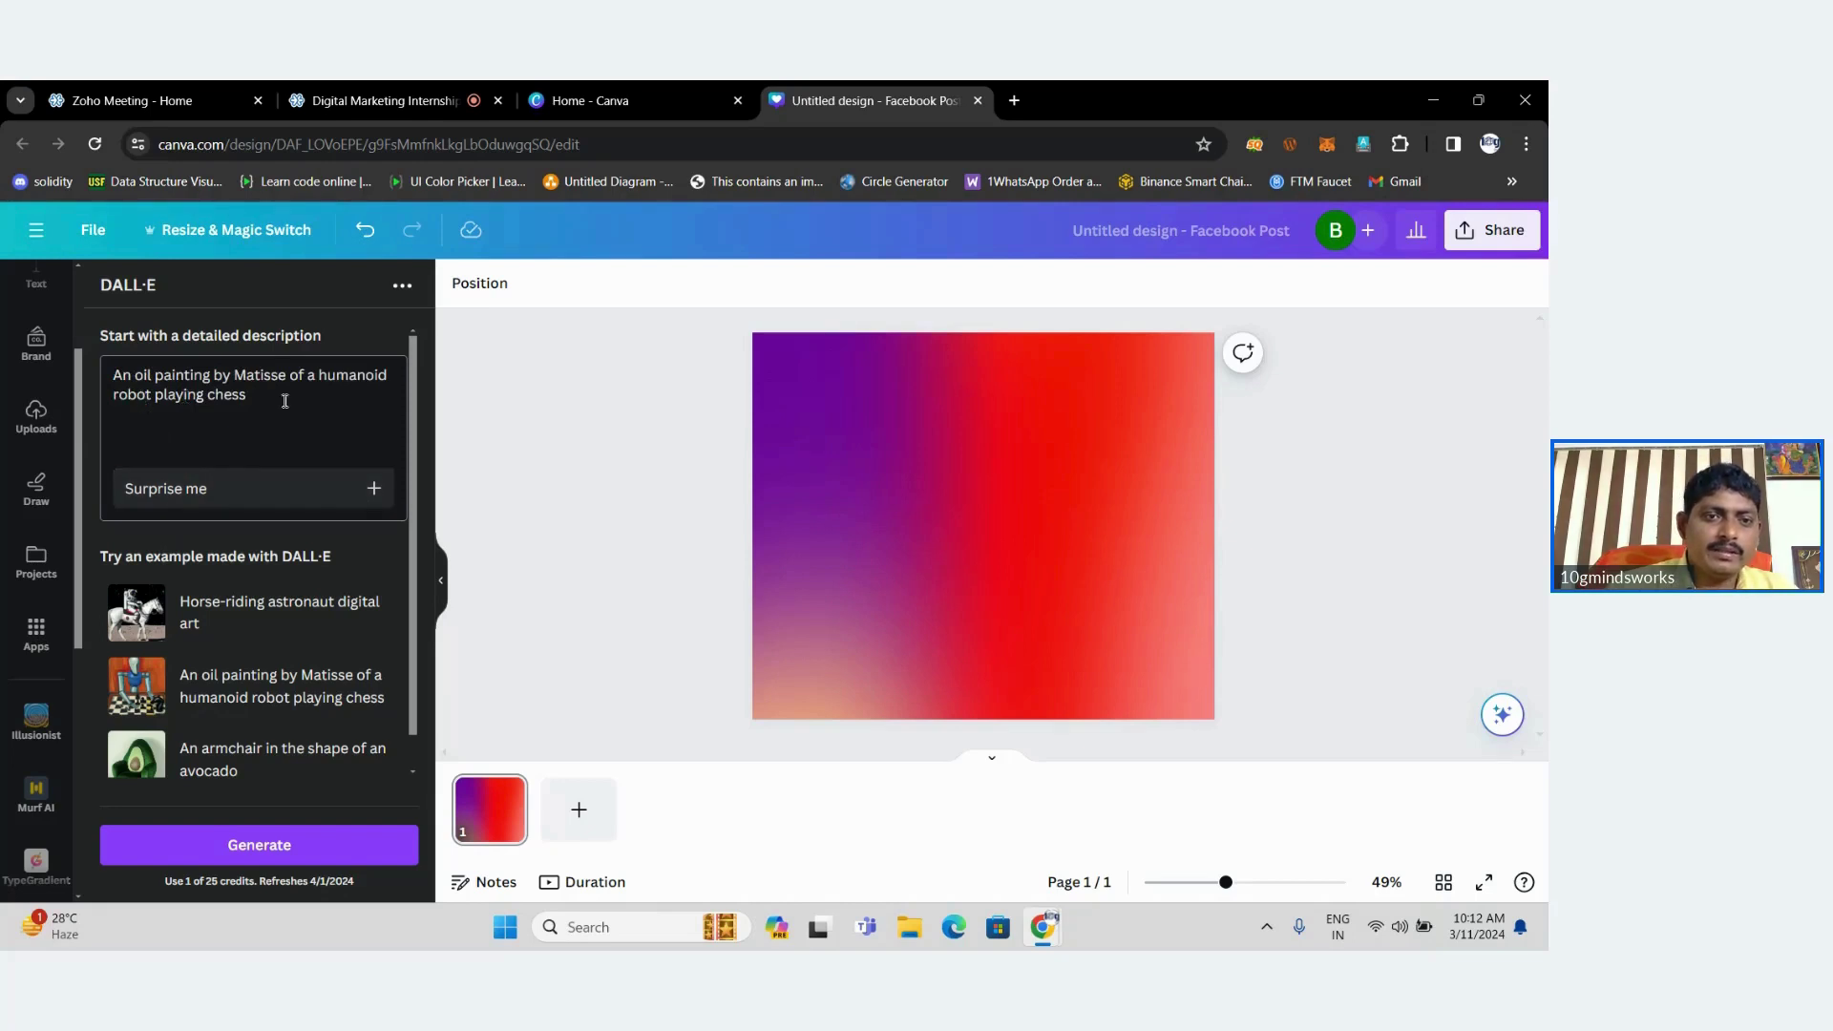
Replace the whole DALL·E description with "beach view with palm trees" and generate the images.
drag(284, 401, 95, 388)
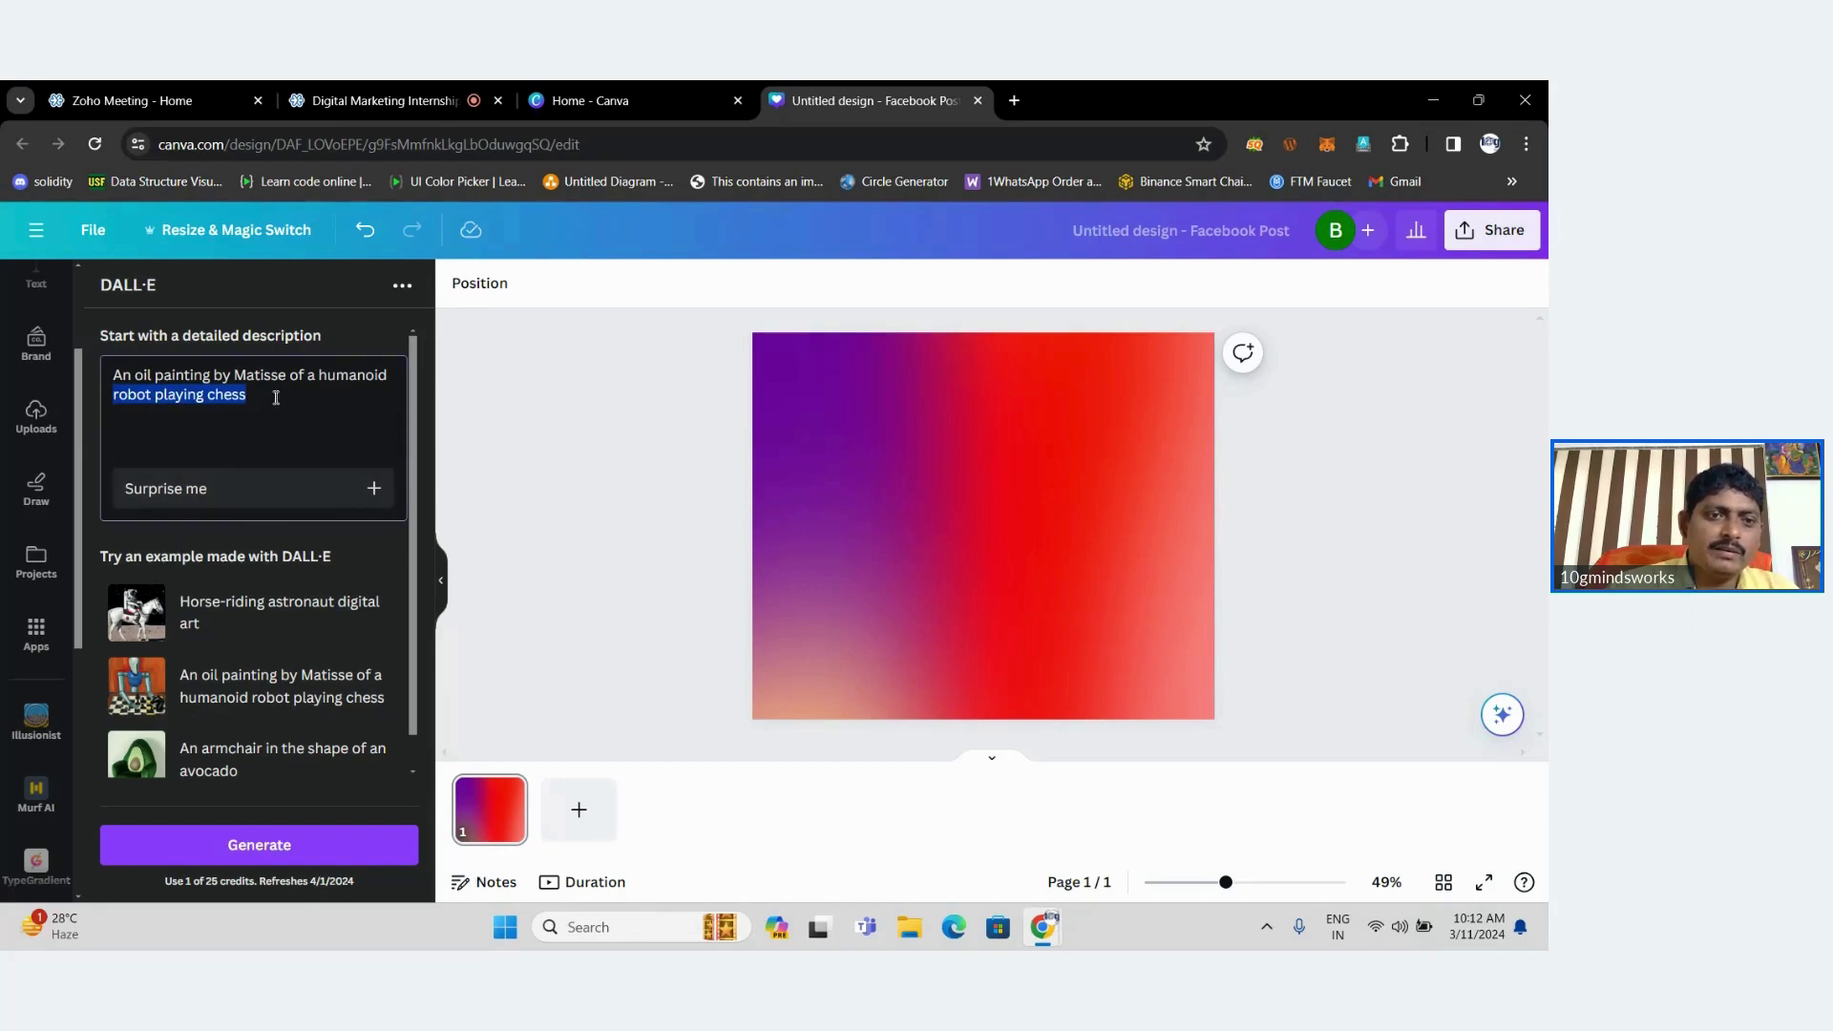
drag(275, 394, 115, 367)
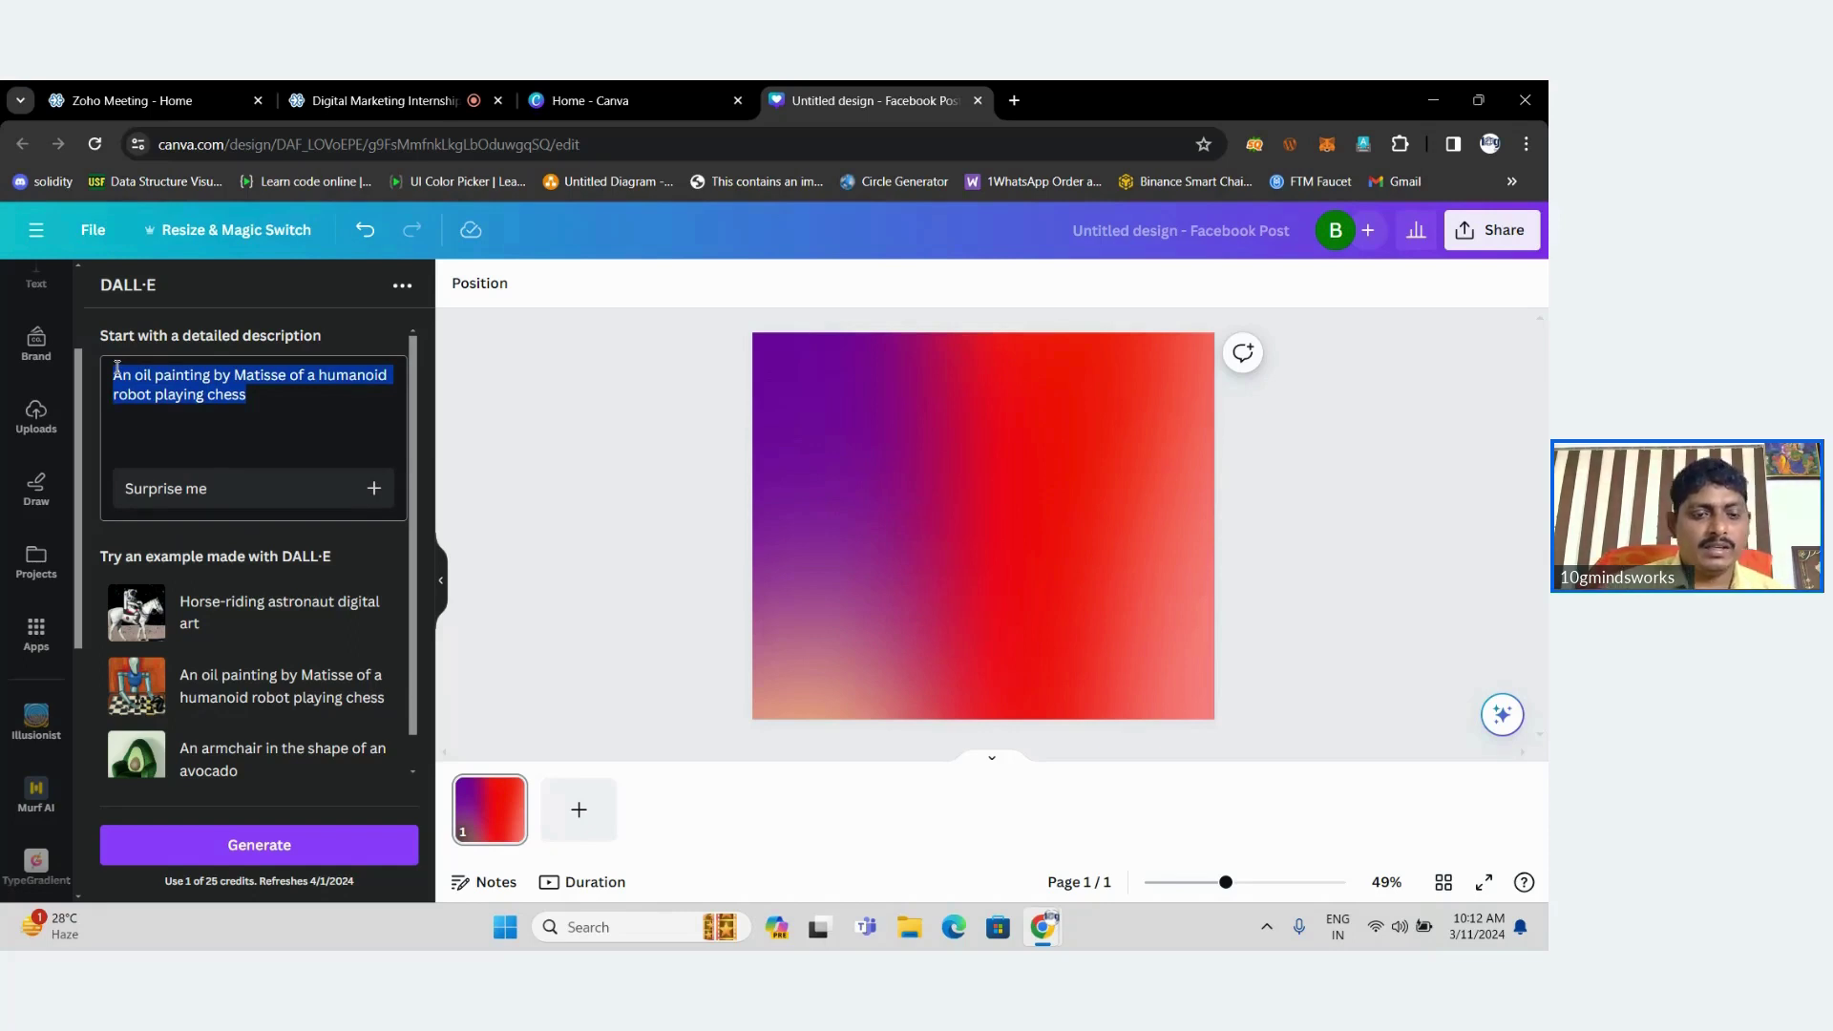
text(bea)
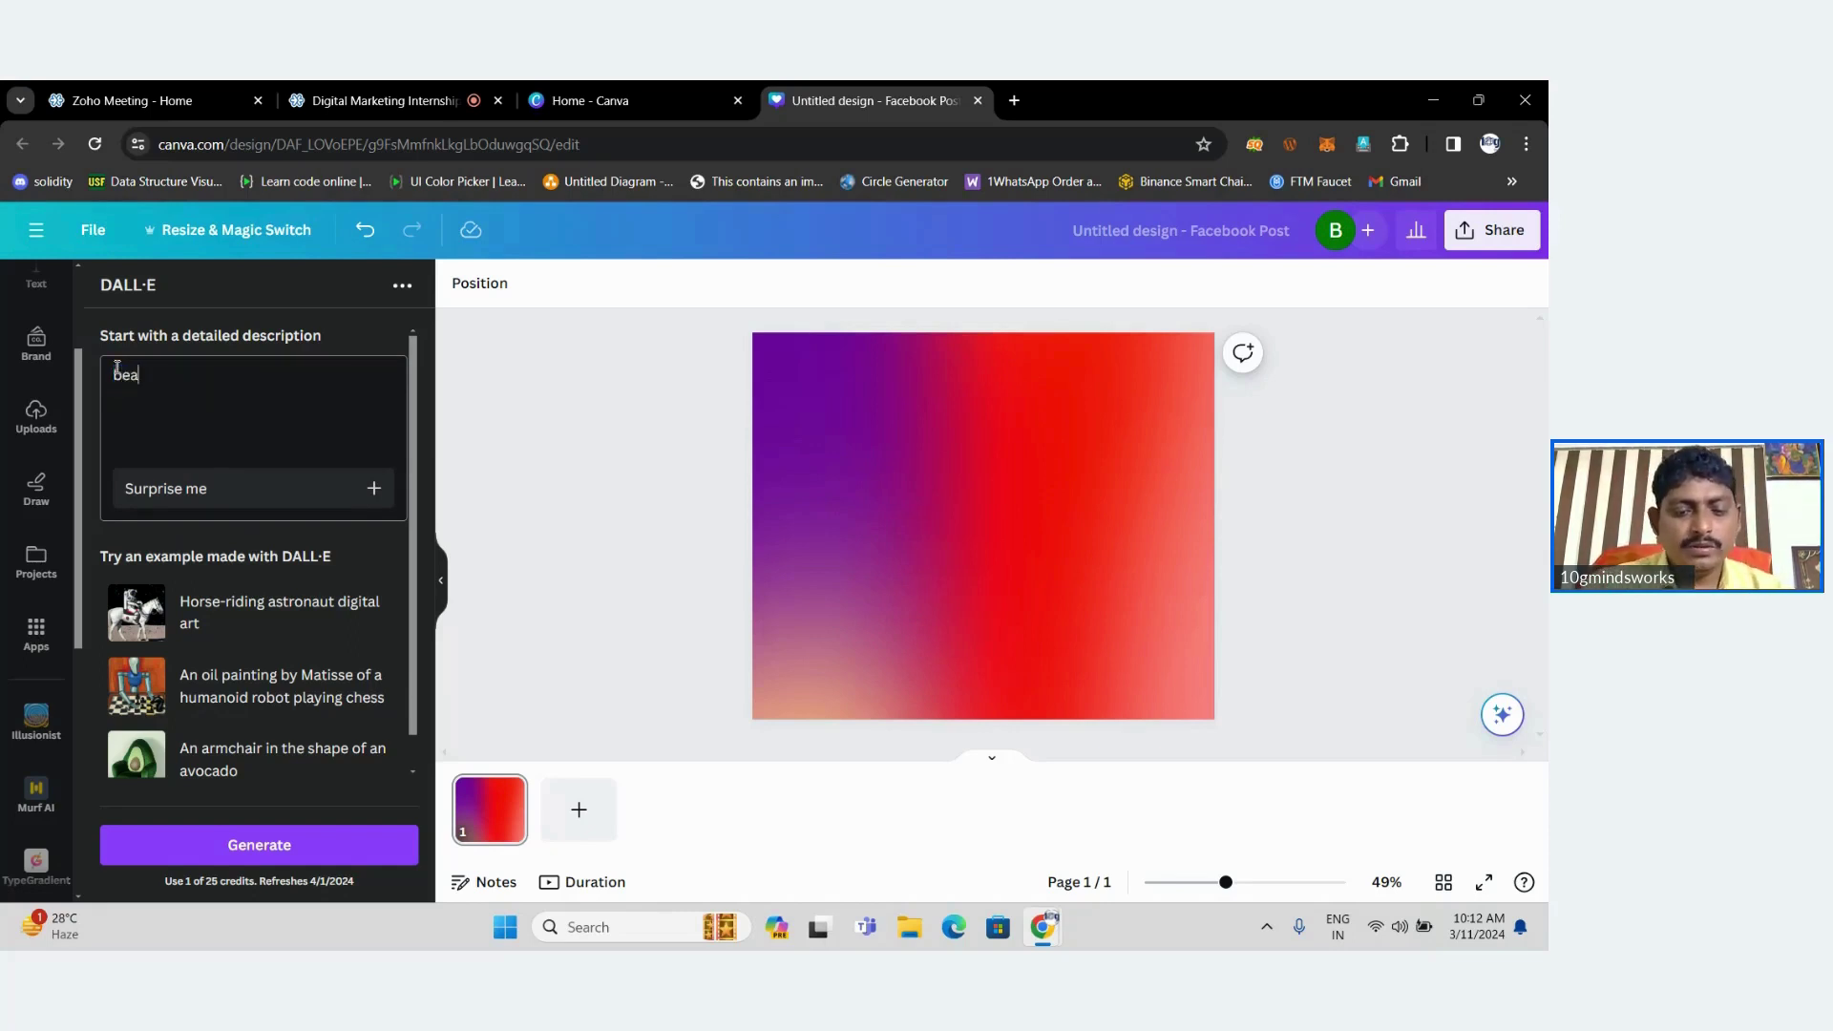
text(ch view )
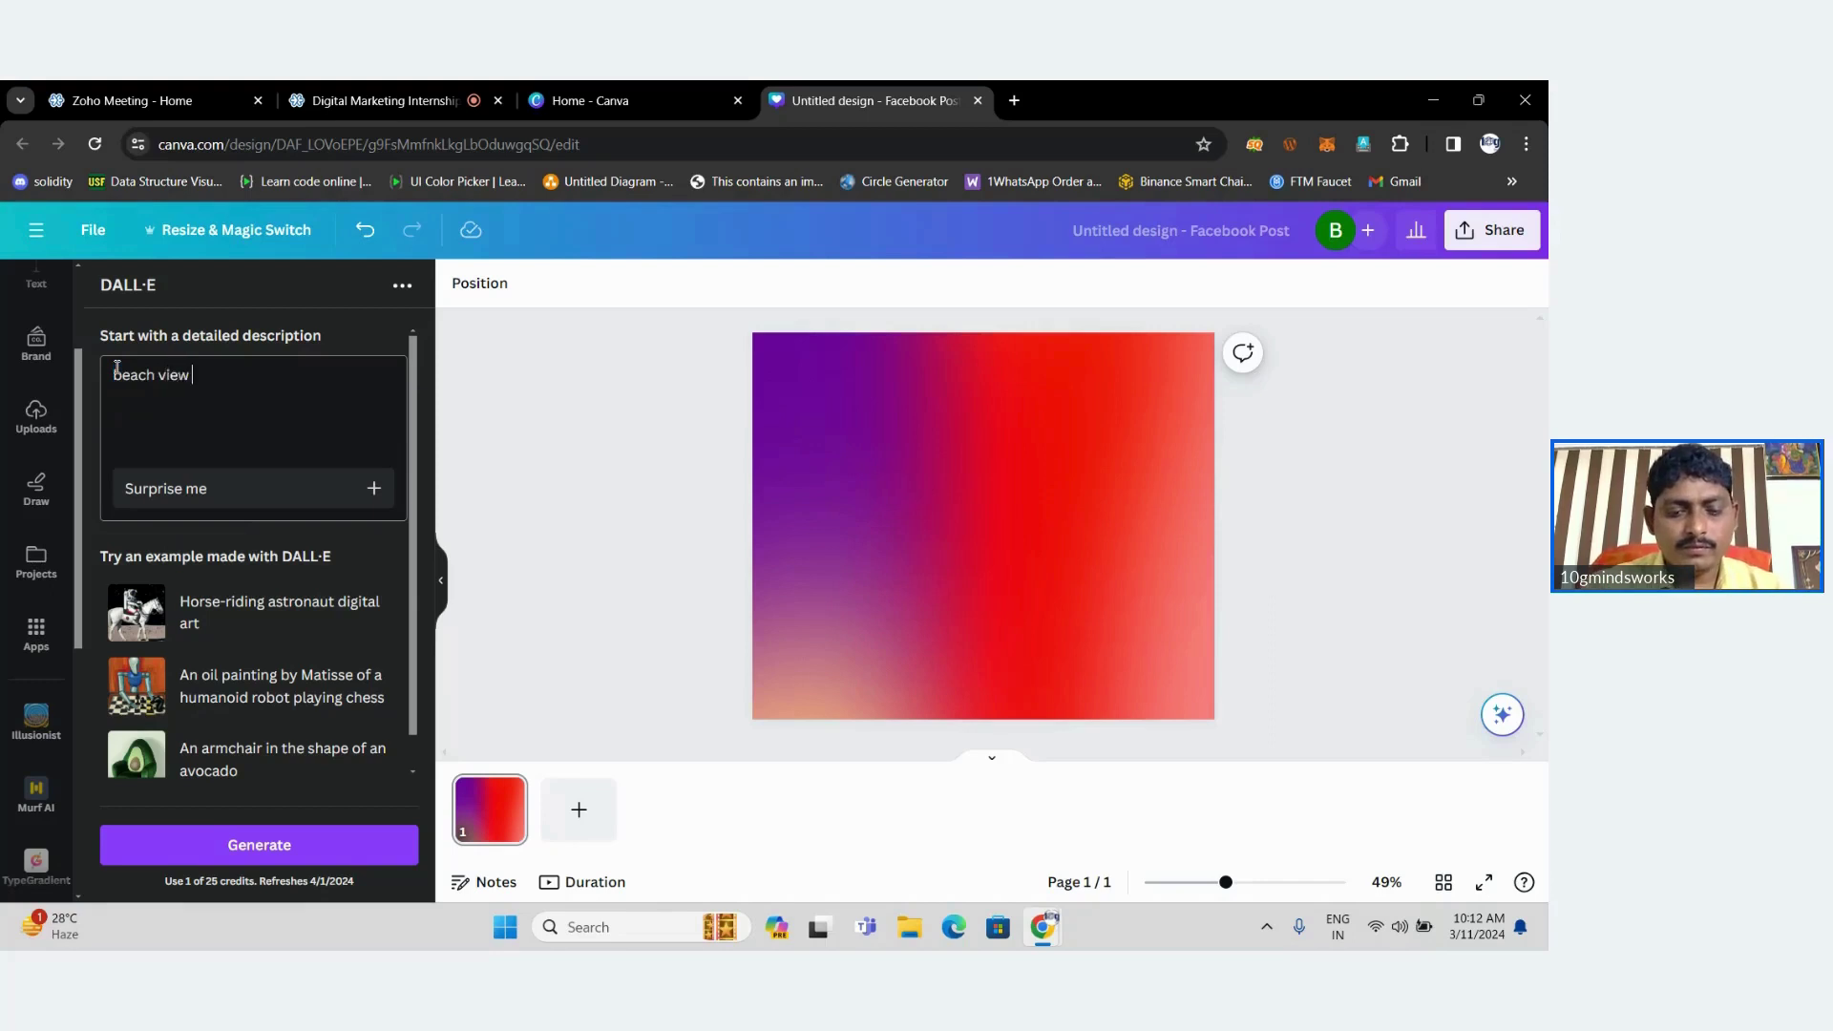
text(with pa)
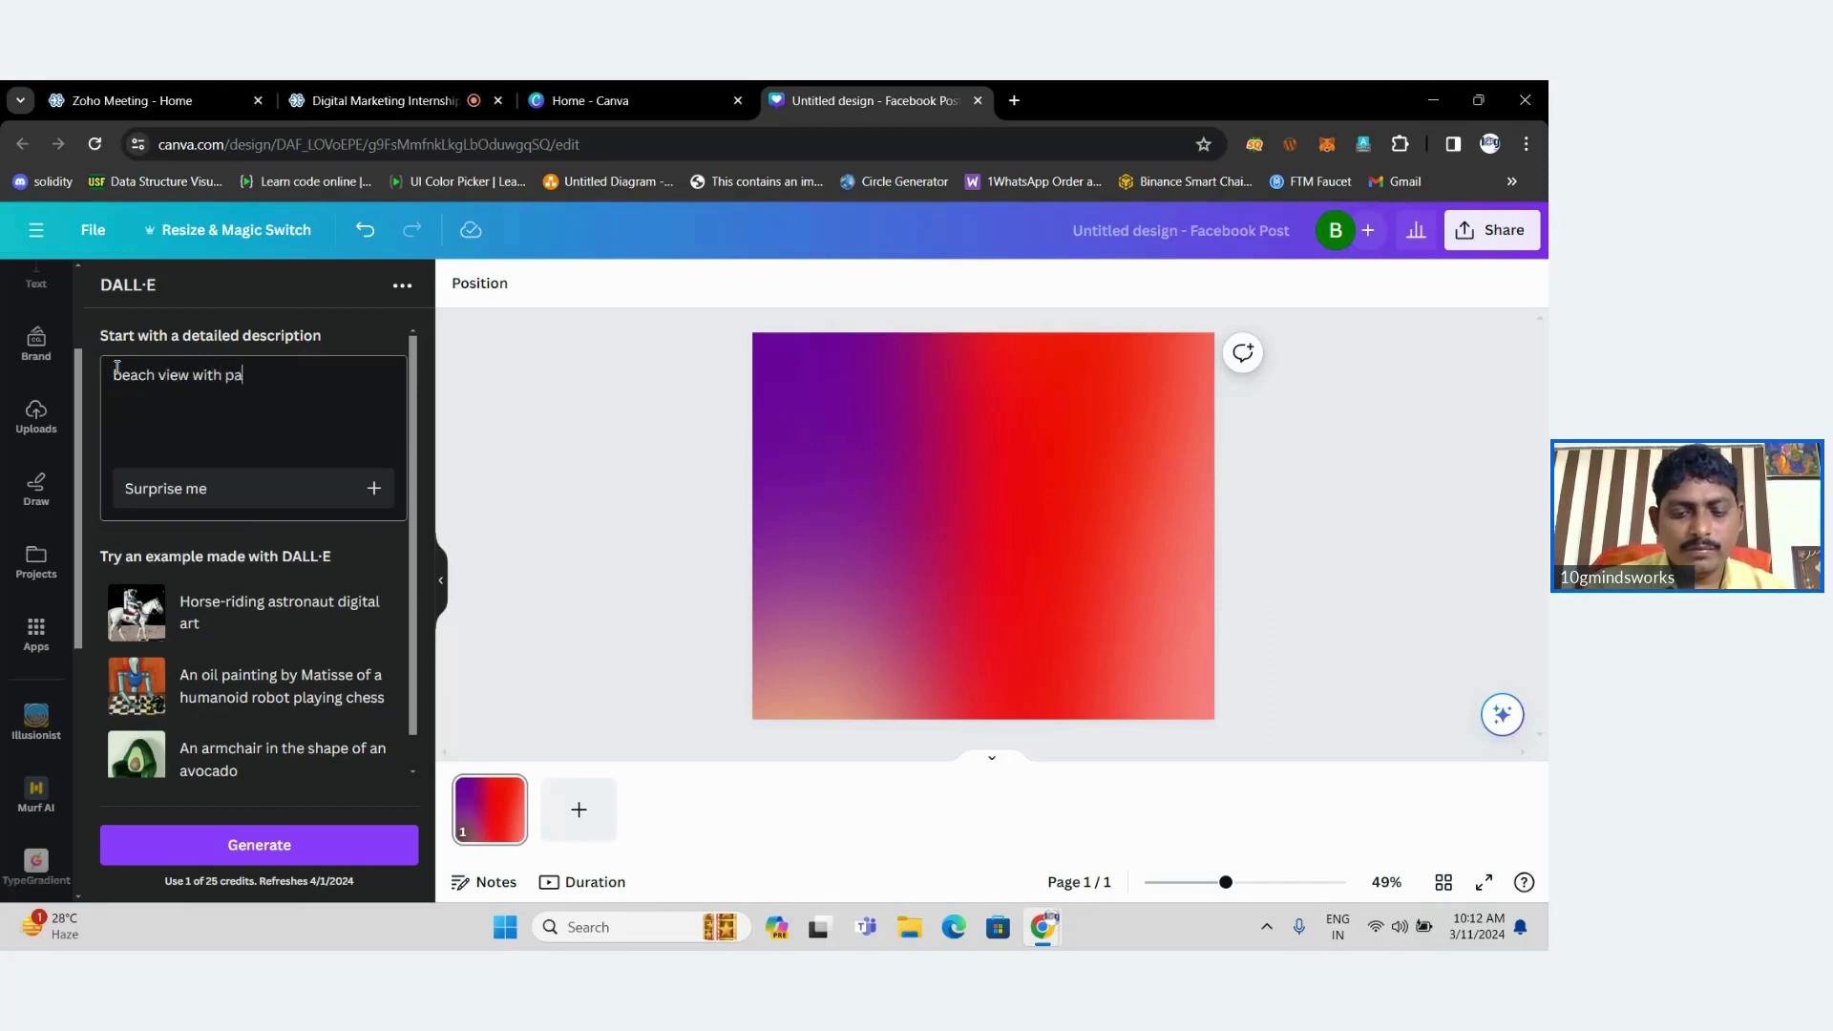
text(lm trees)
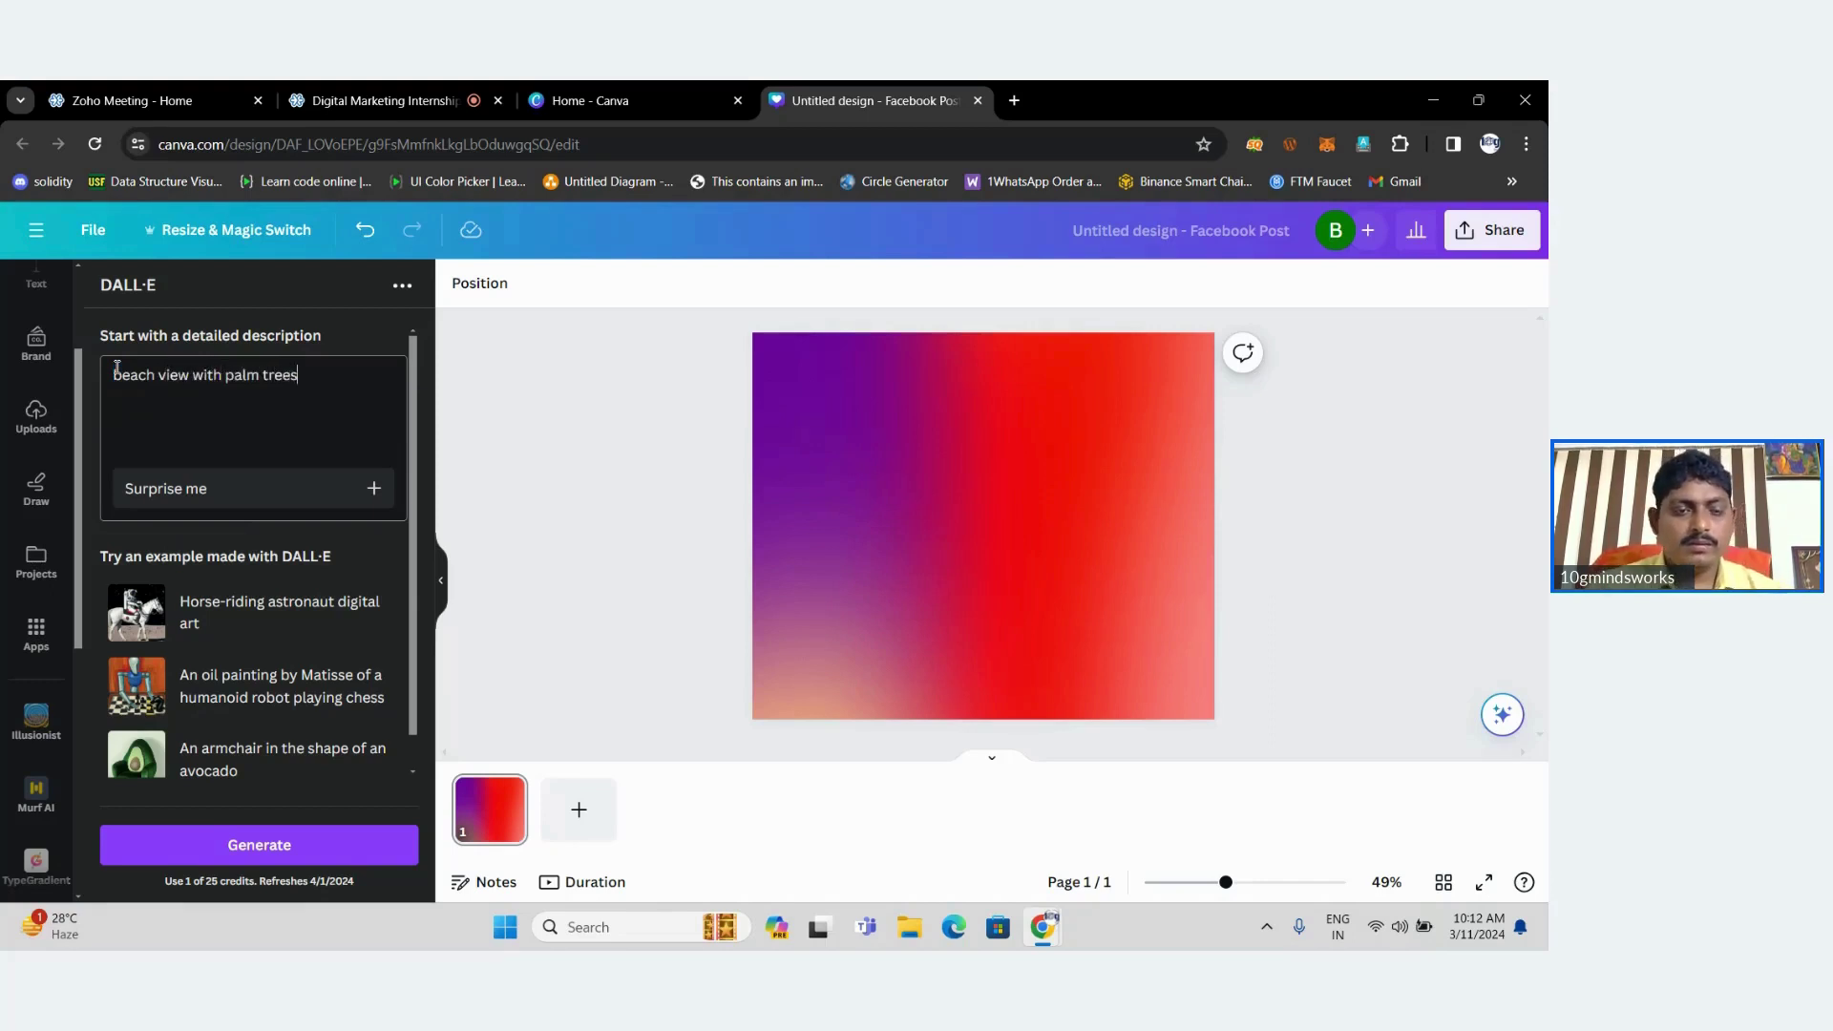
click(277, 845)
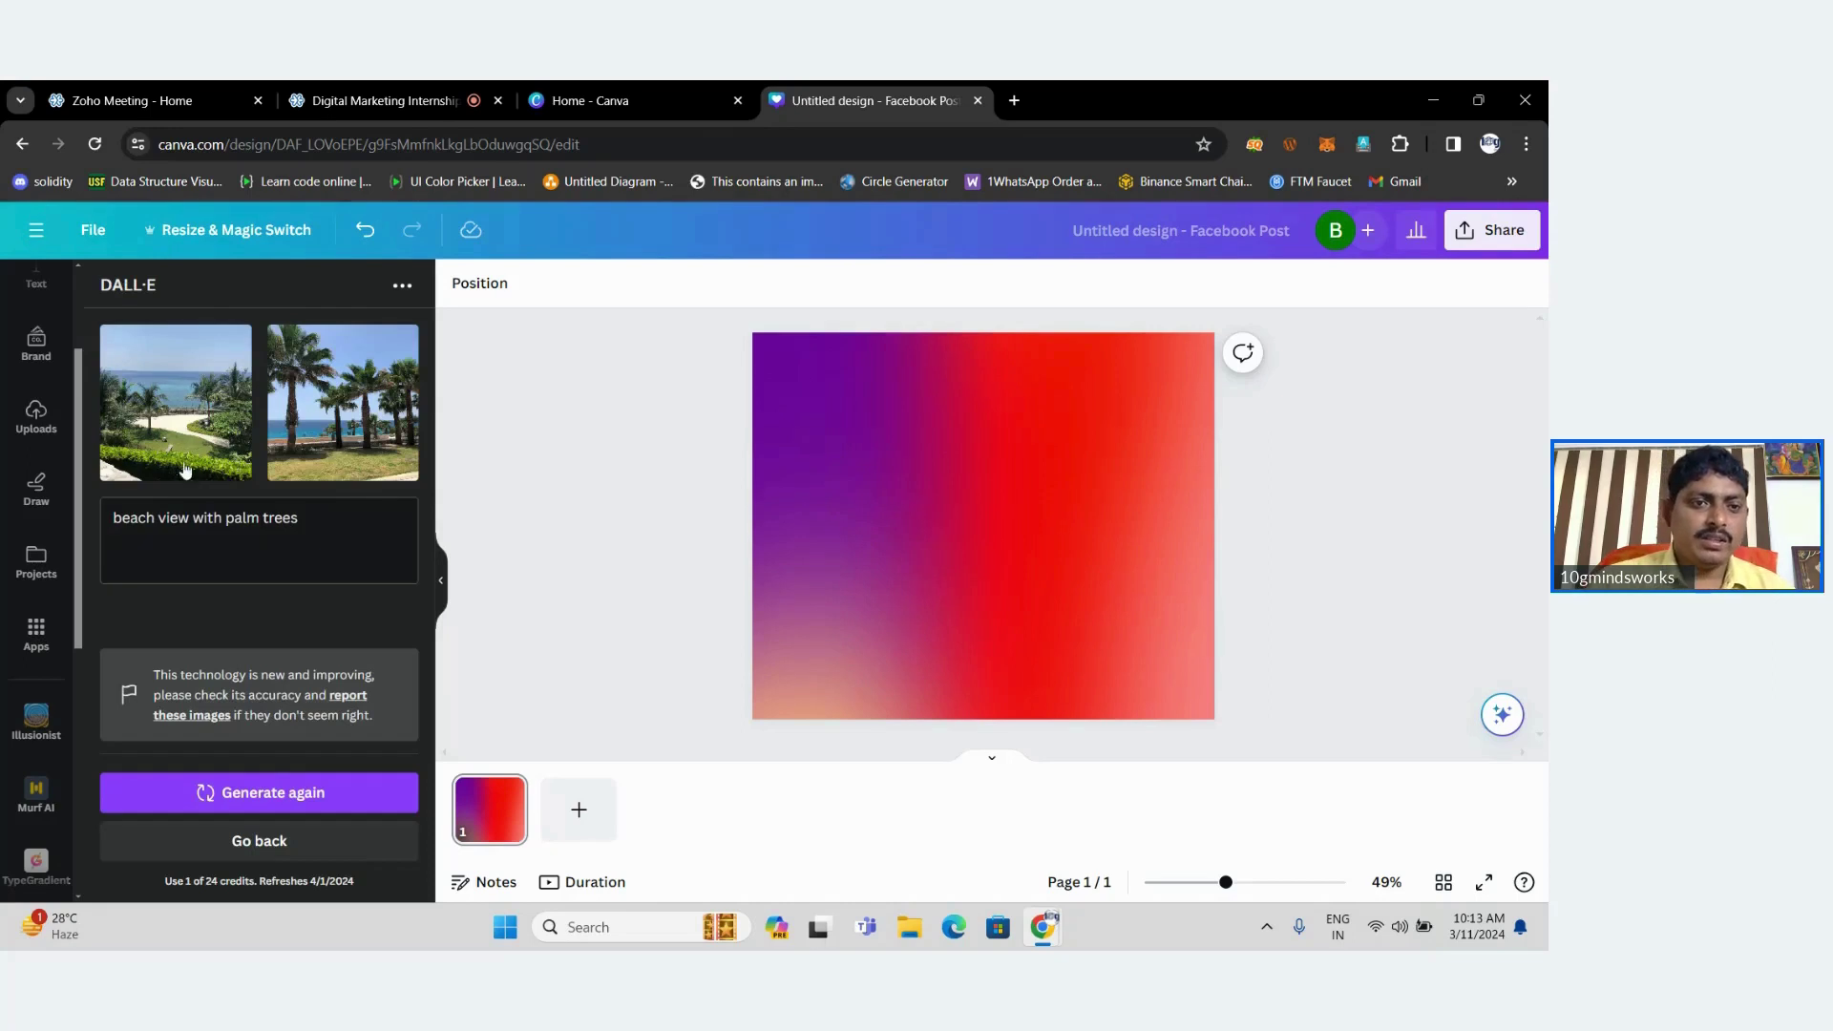
Add the first generated beach image to the page, and enlarge it to cover most of the gradient background.
click(188, 408)
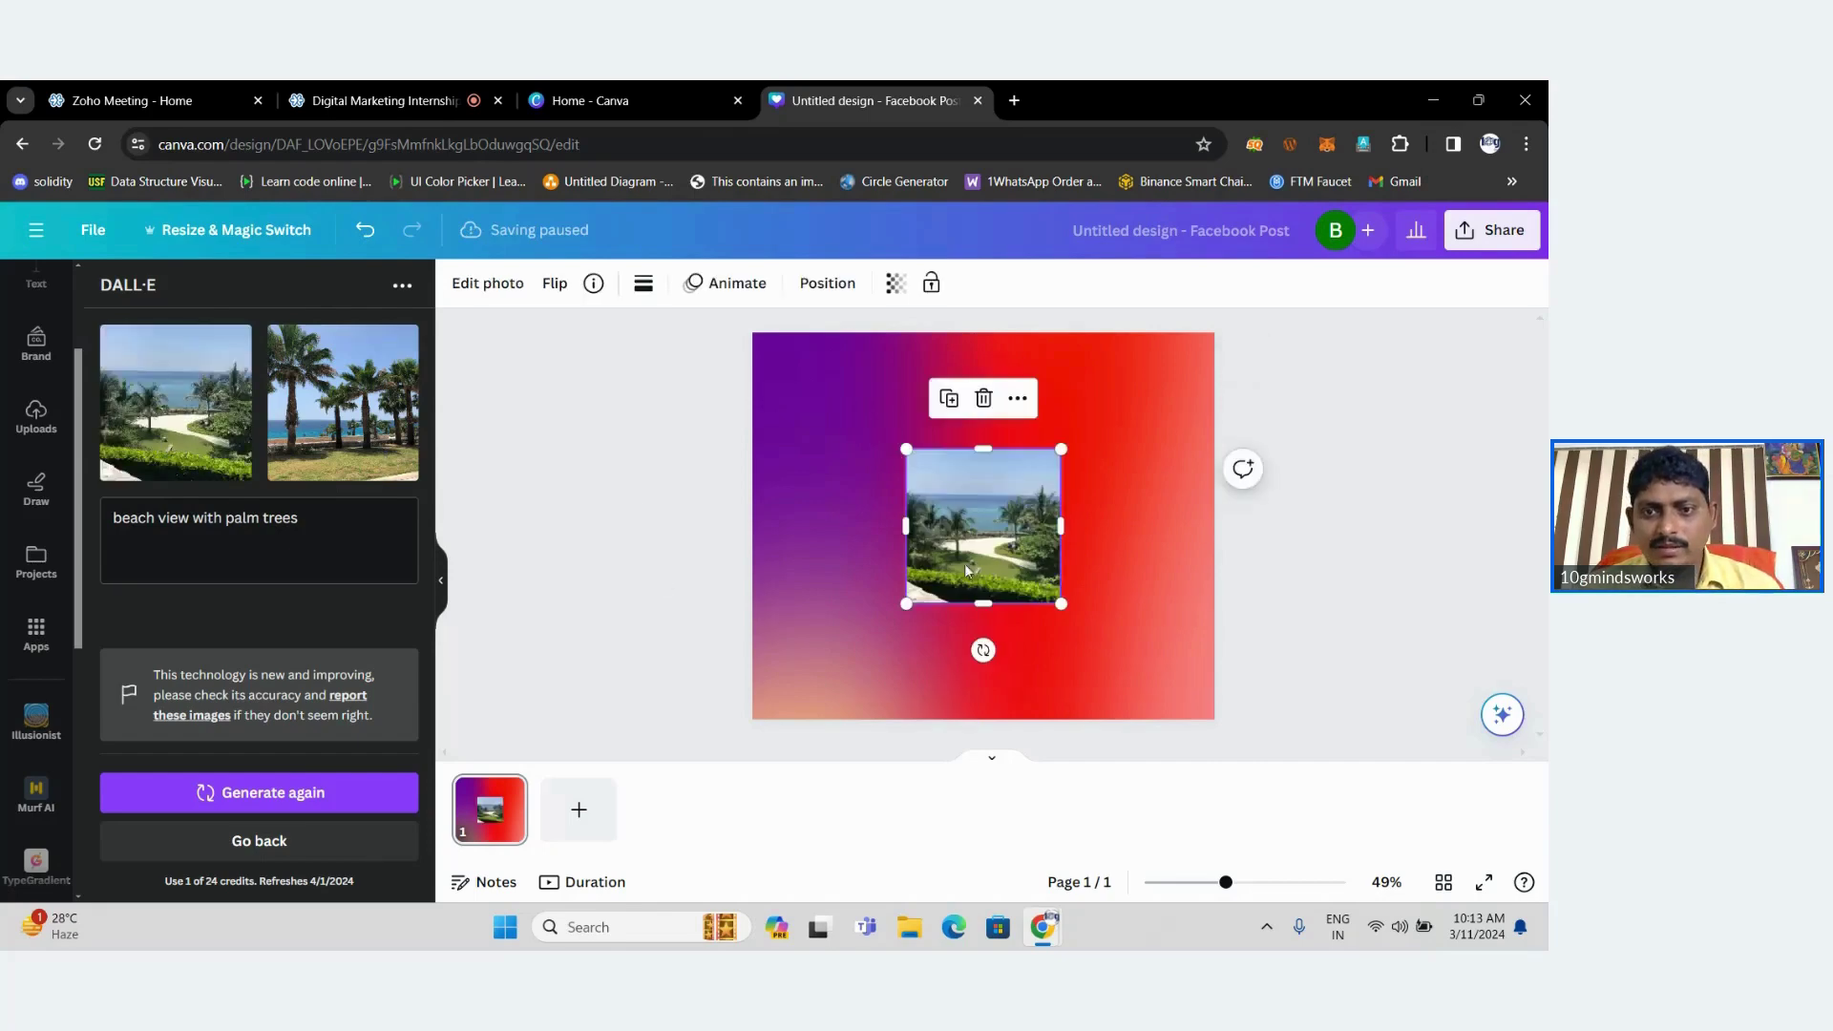
drag(964, 564, 839, 466)
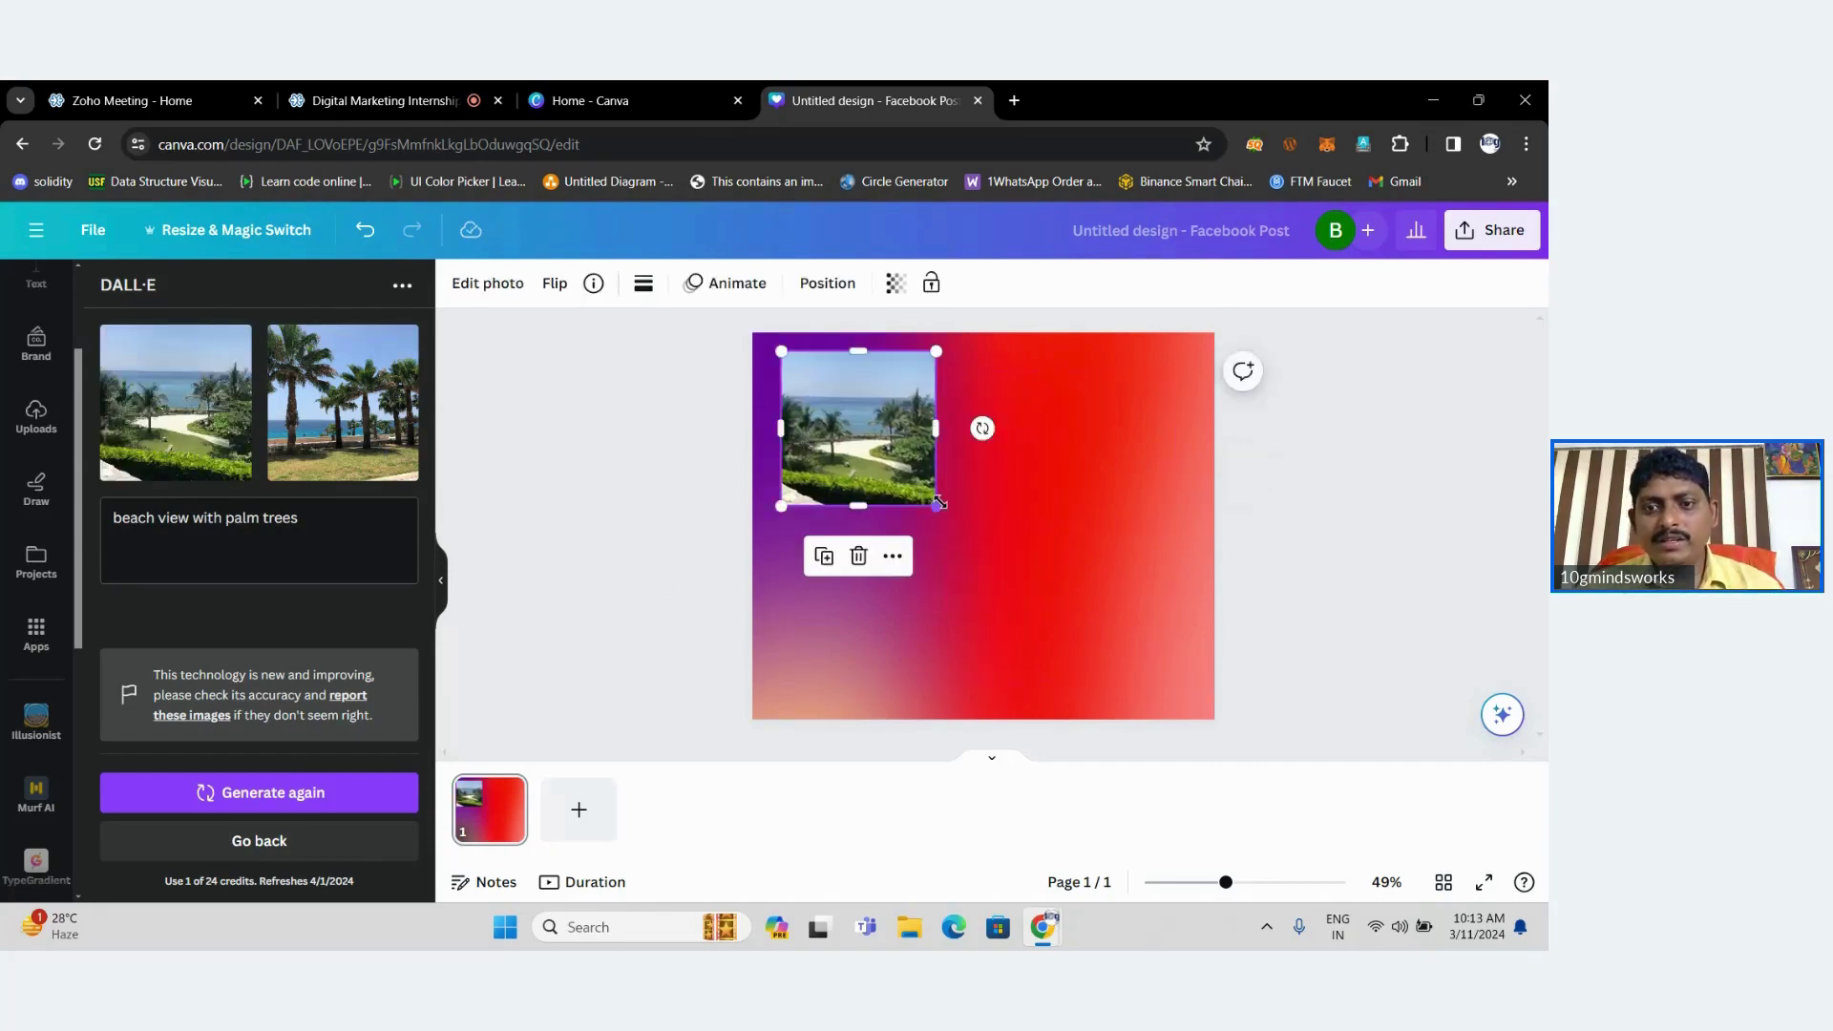
drag(935, 505, 1142, 712)
drag(1015, 608, 1025, 583)
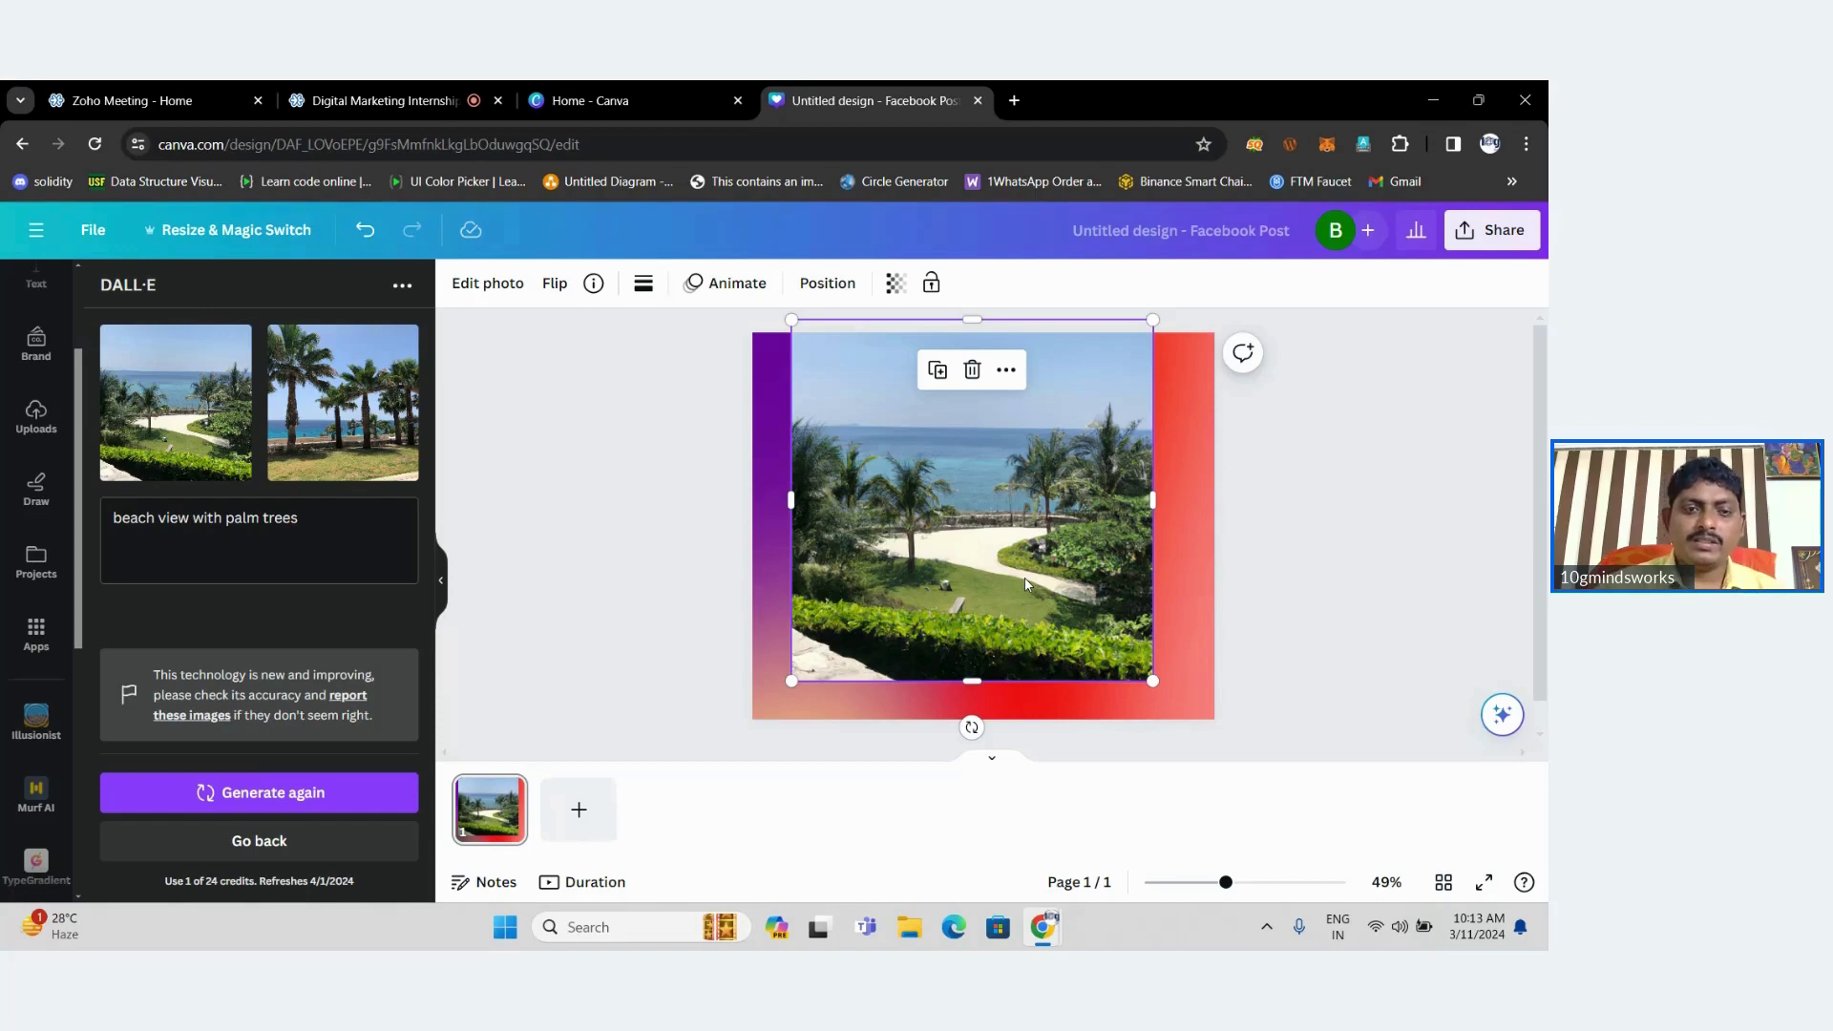
Browse the list of Canva apps, and delete the generated beach image from the page.
click(36, 636)
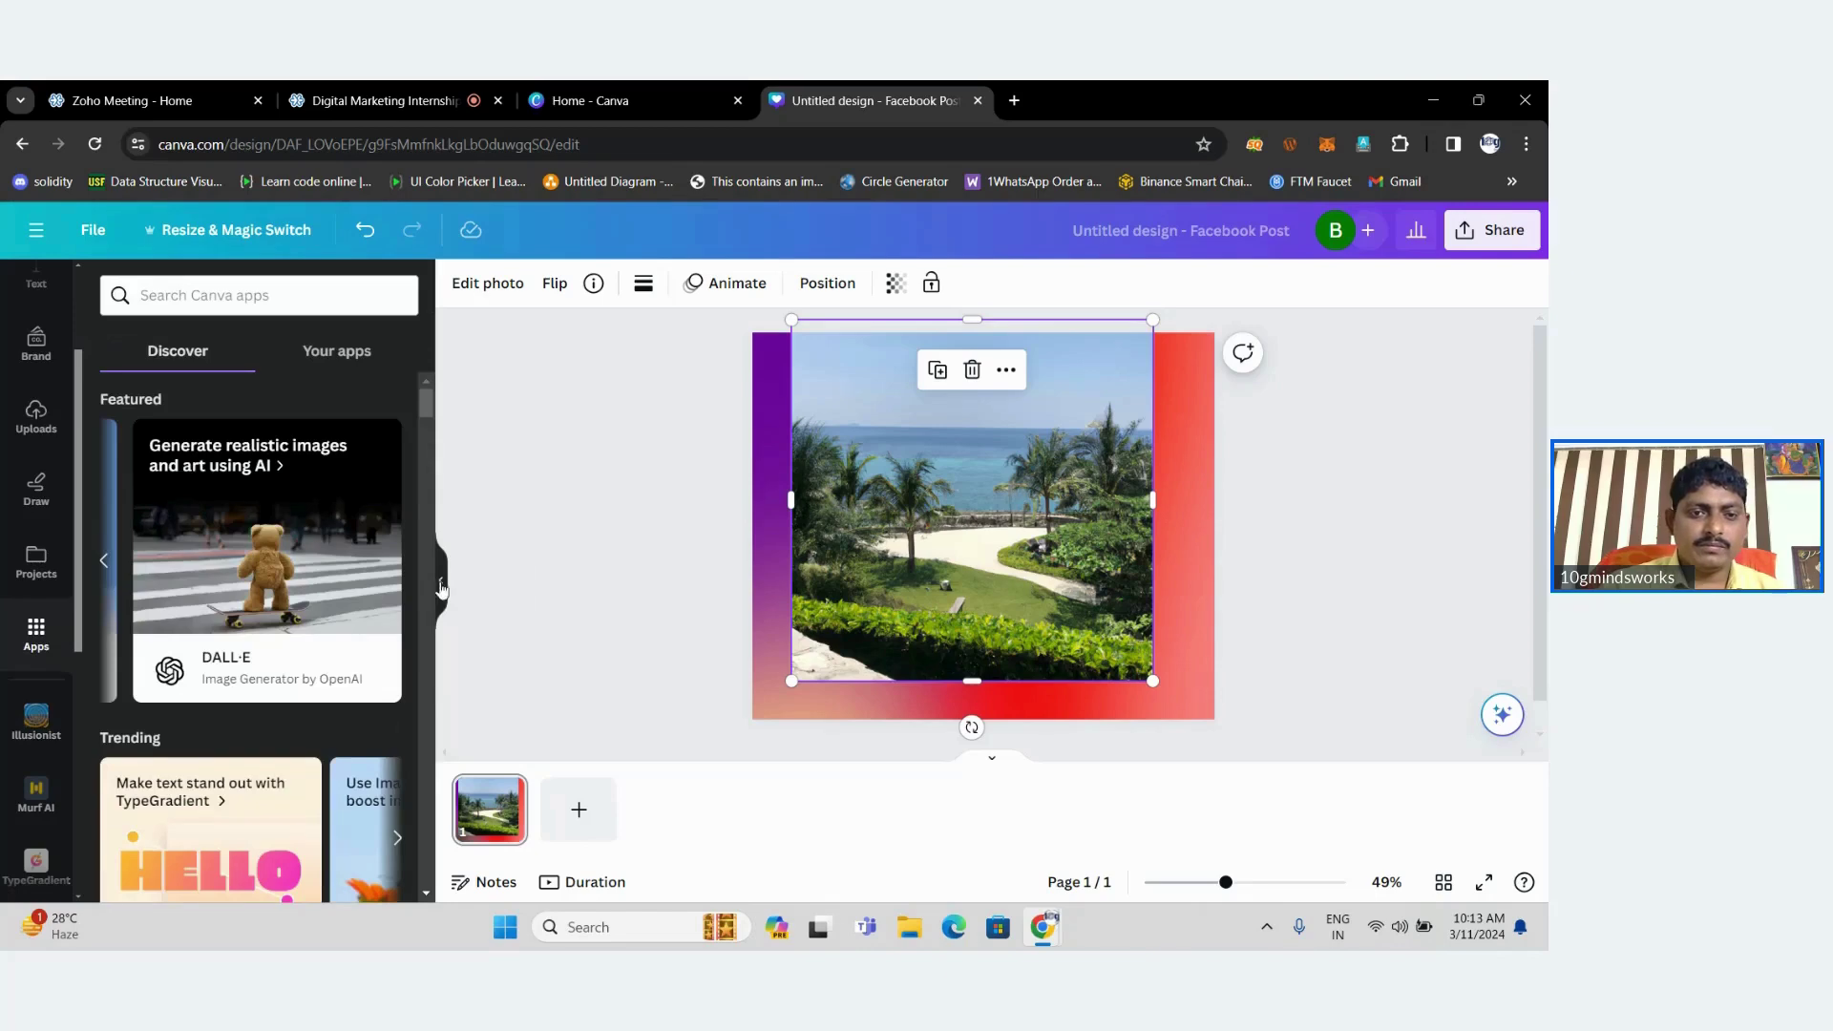
drag(422, 416, 422, 449)
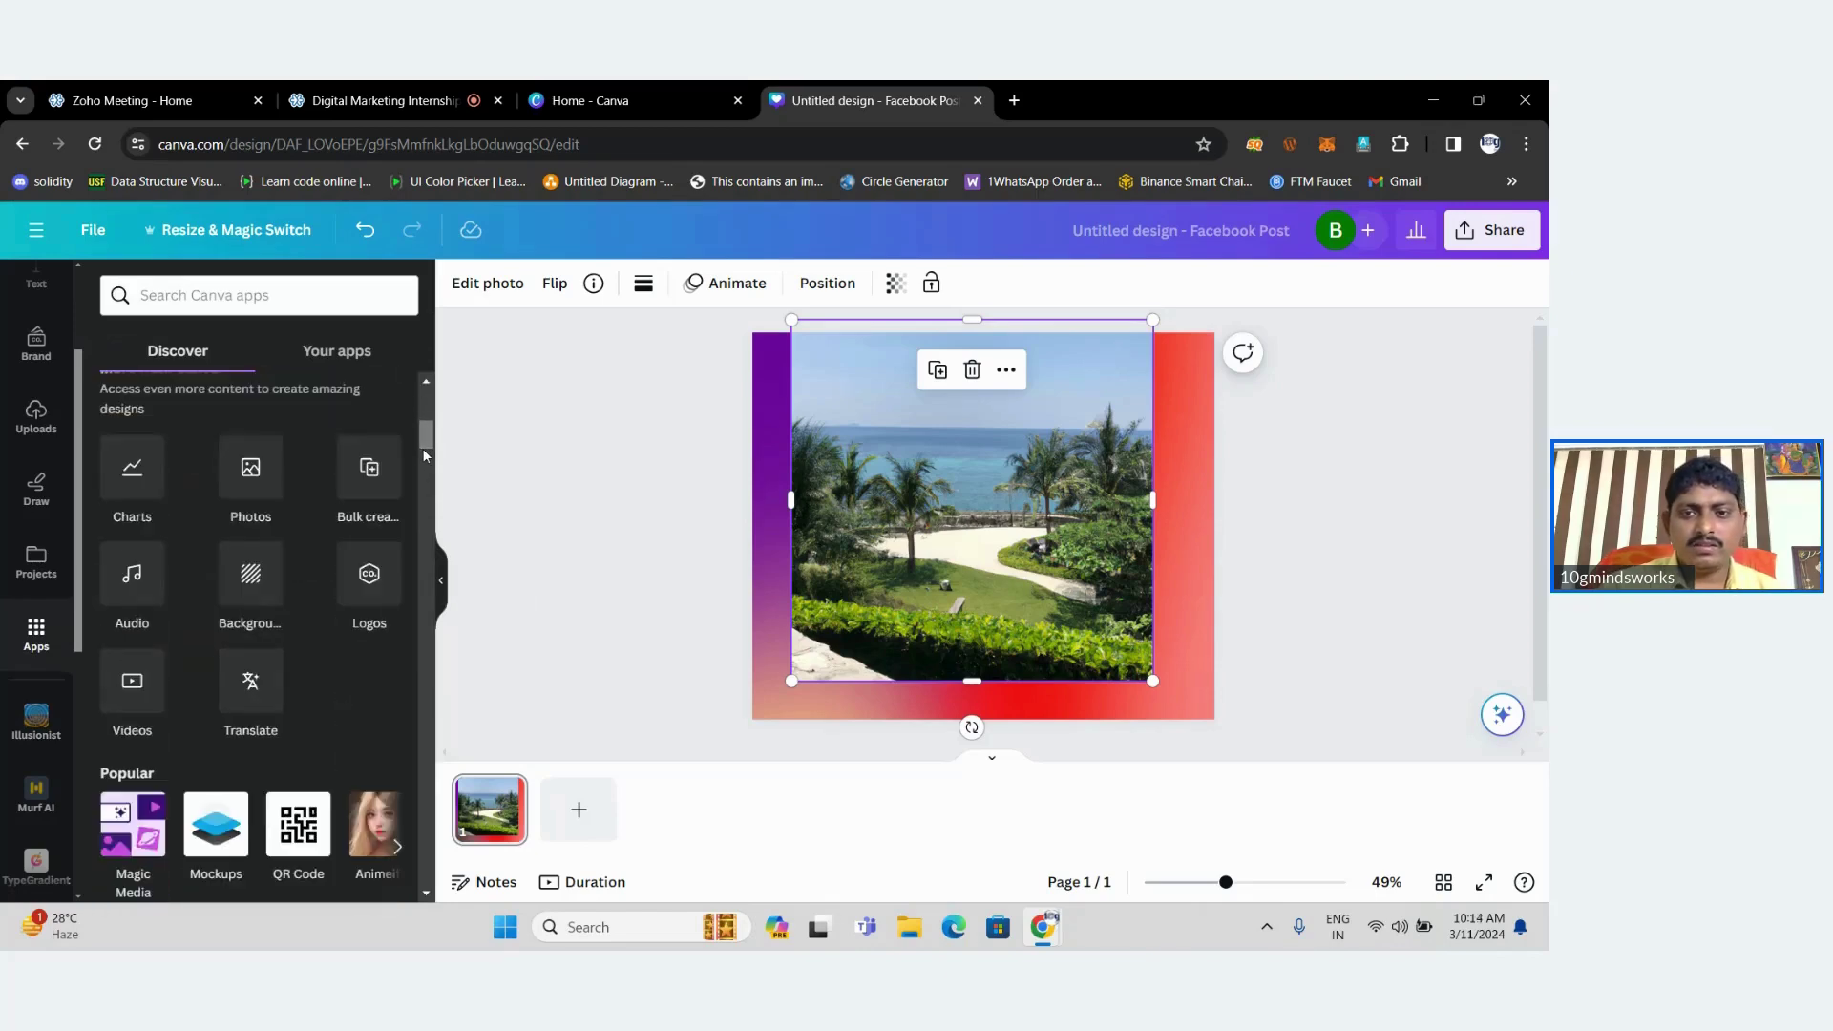
key(Delete)
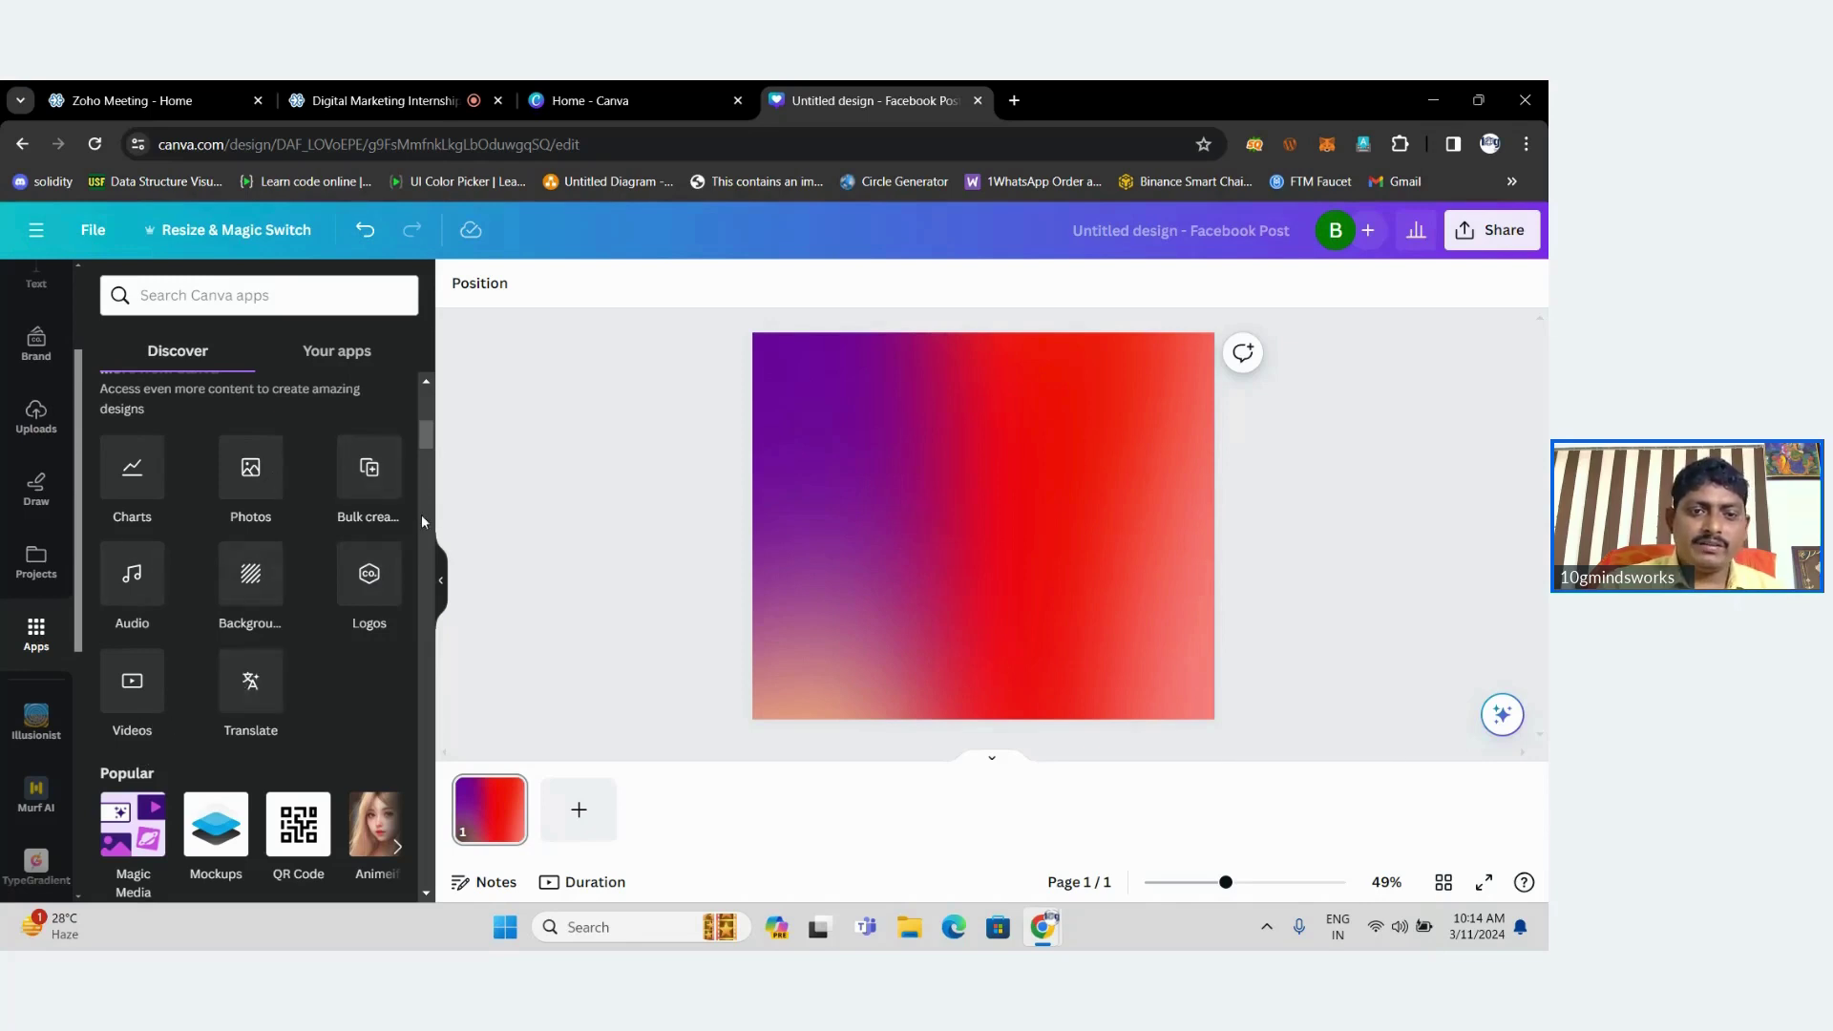
scroll(424, 433, down, 2)
scroll(424, 438, up, 2)
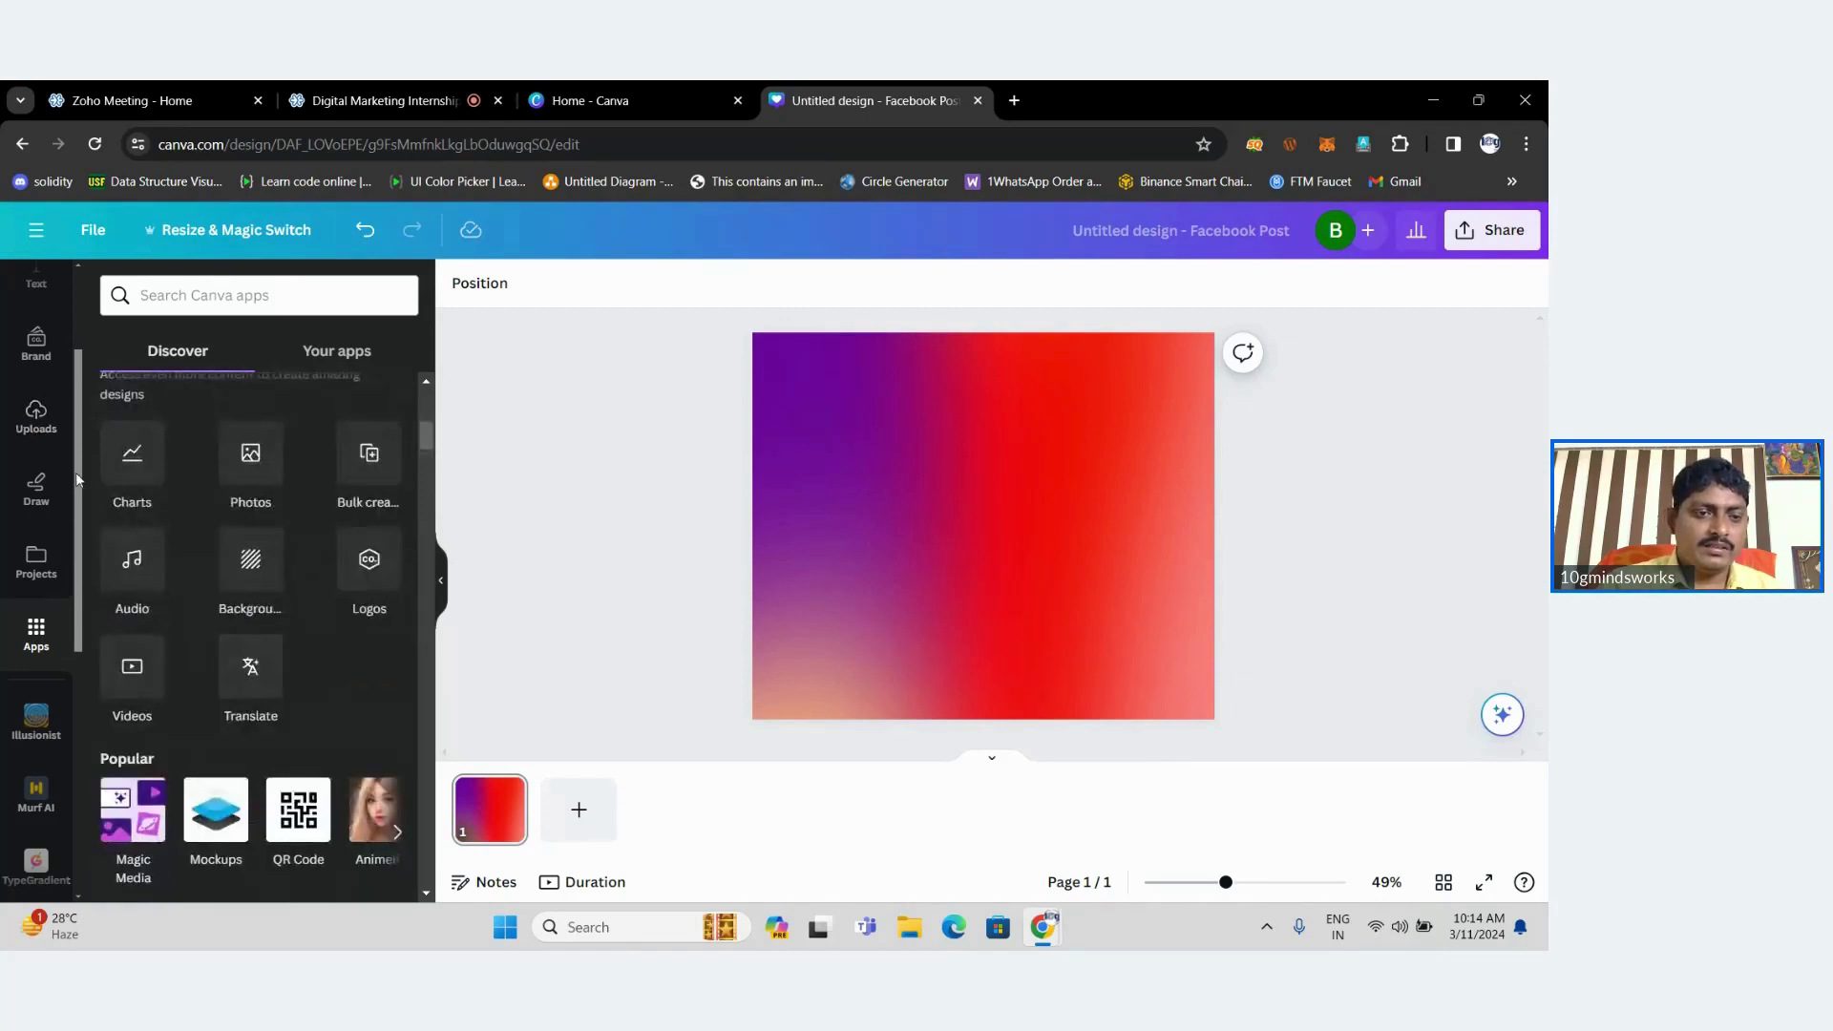
Add a default heading text to the middle of the gradient page.
scroll(72, 437, up, 2)
click(37, 439)
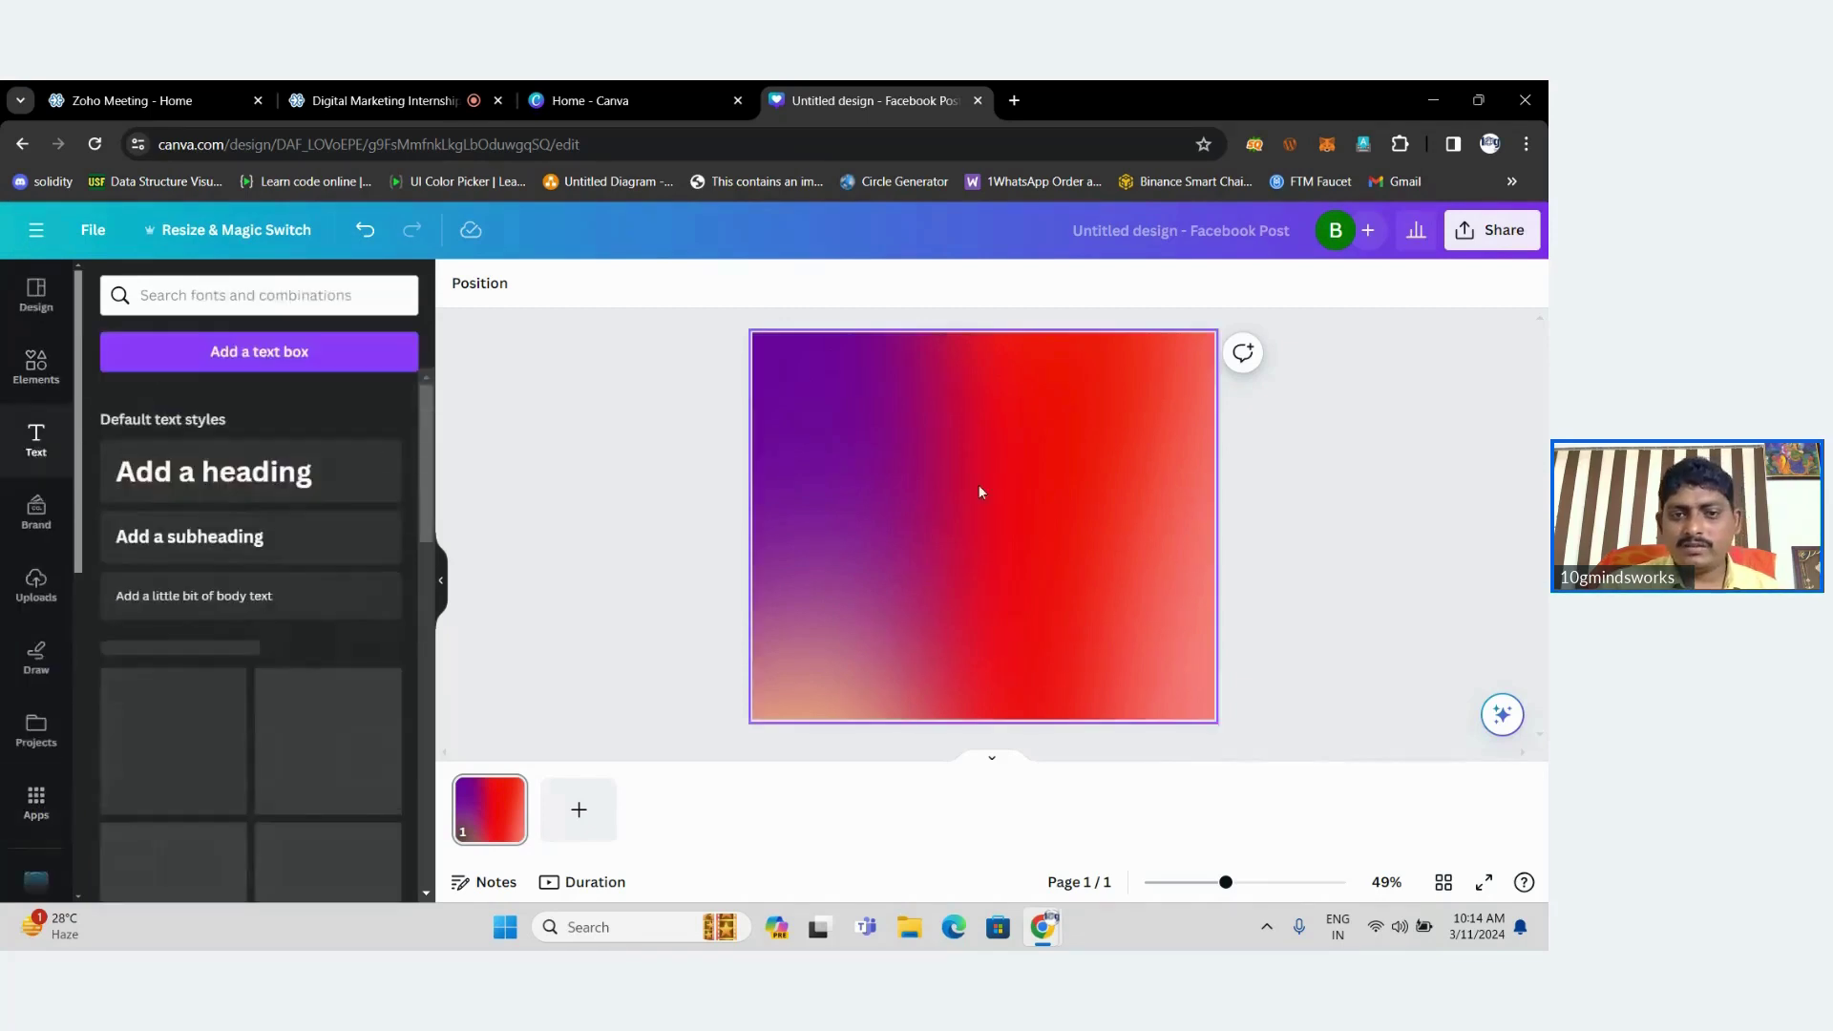
click(245, 480)
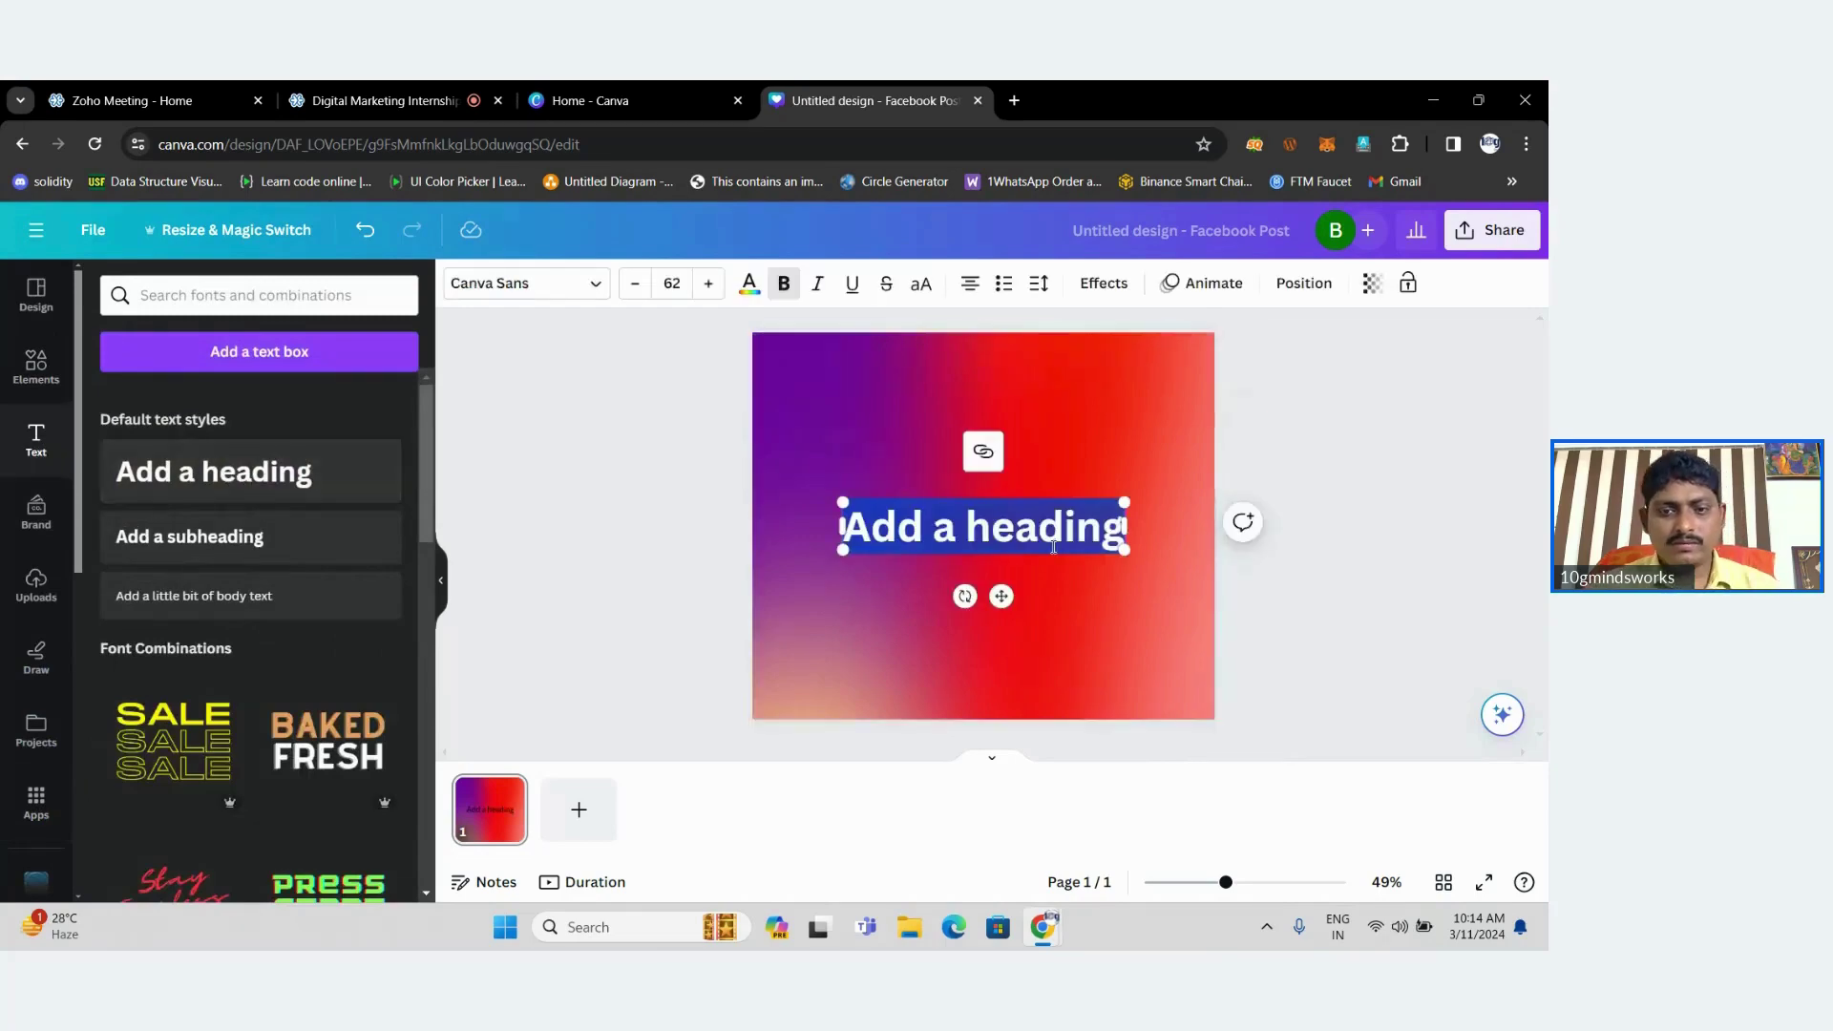
Replace the heading text with "Welcome" and move it to the upper part of the gradient page.
text(Welc)
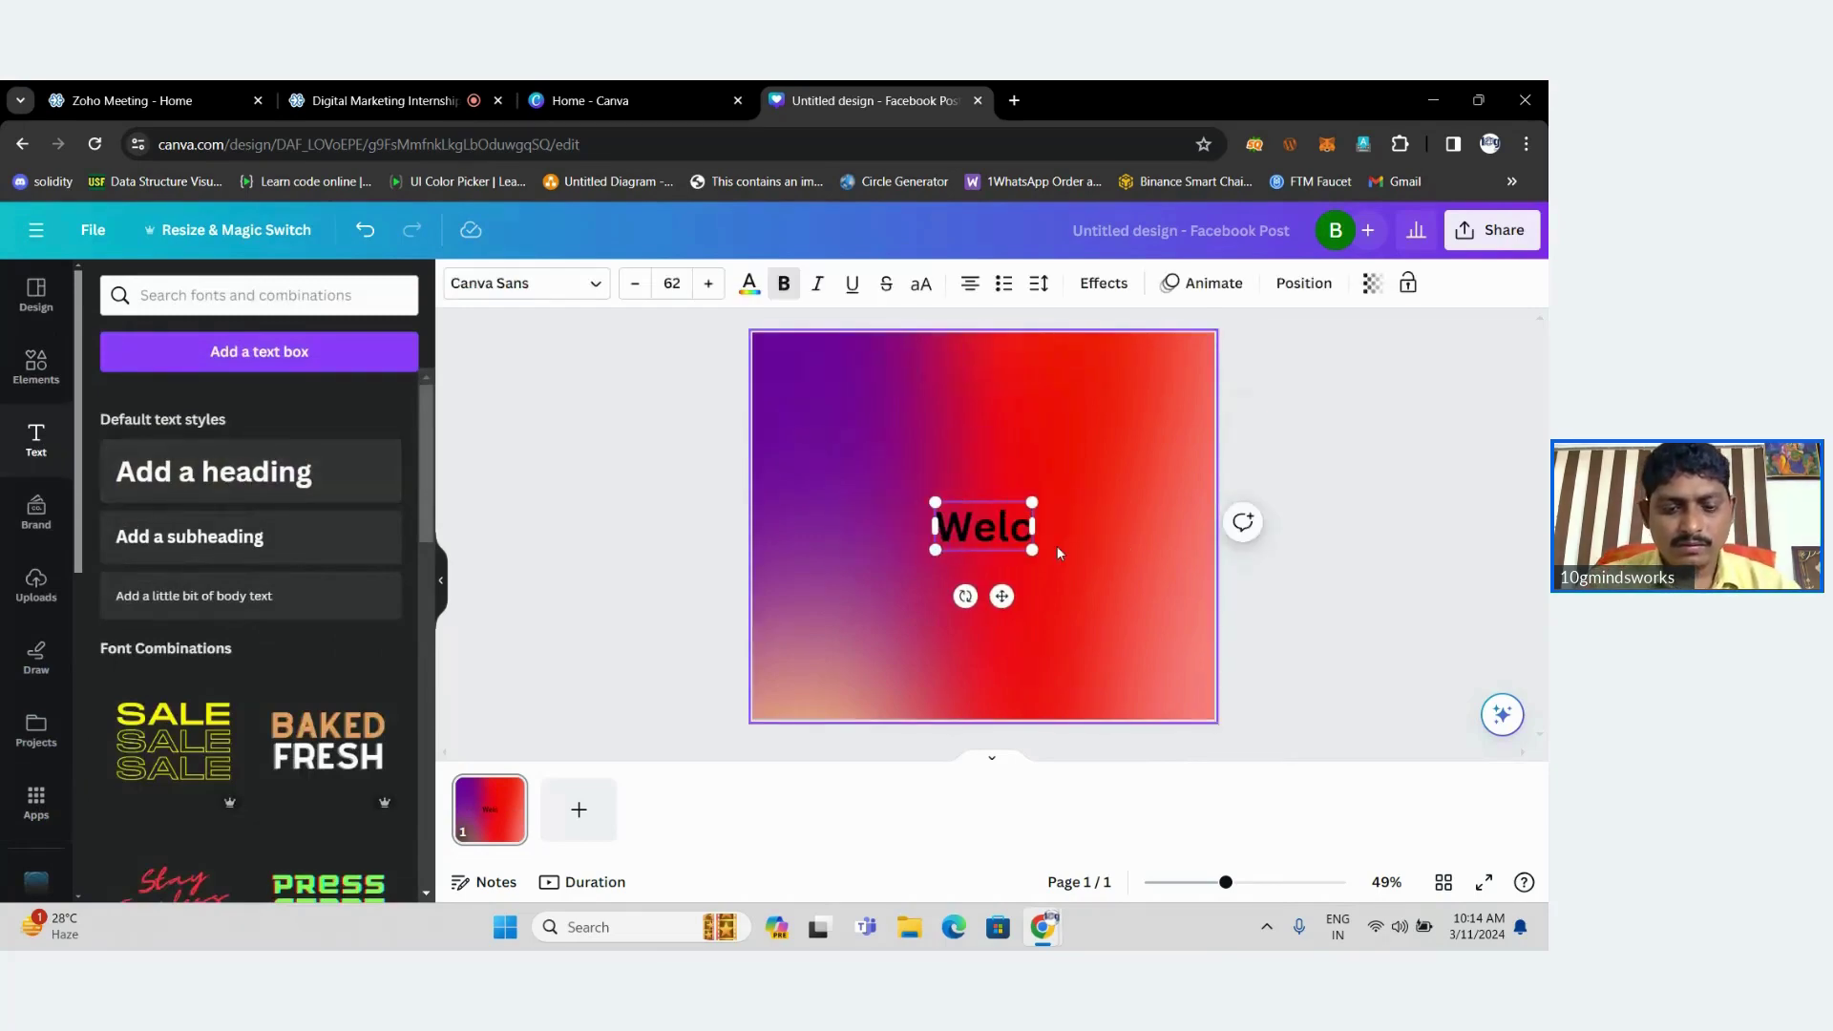
text(ome)
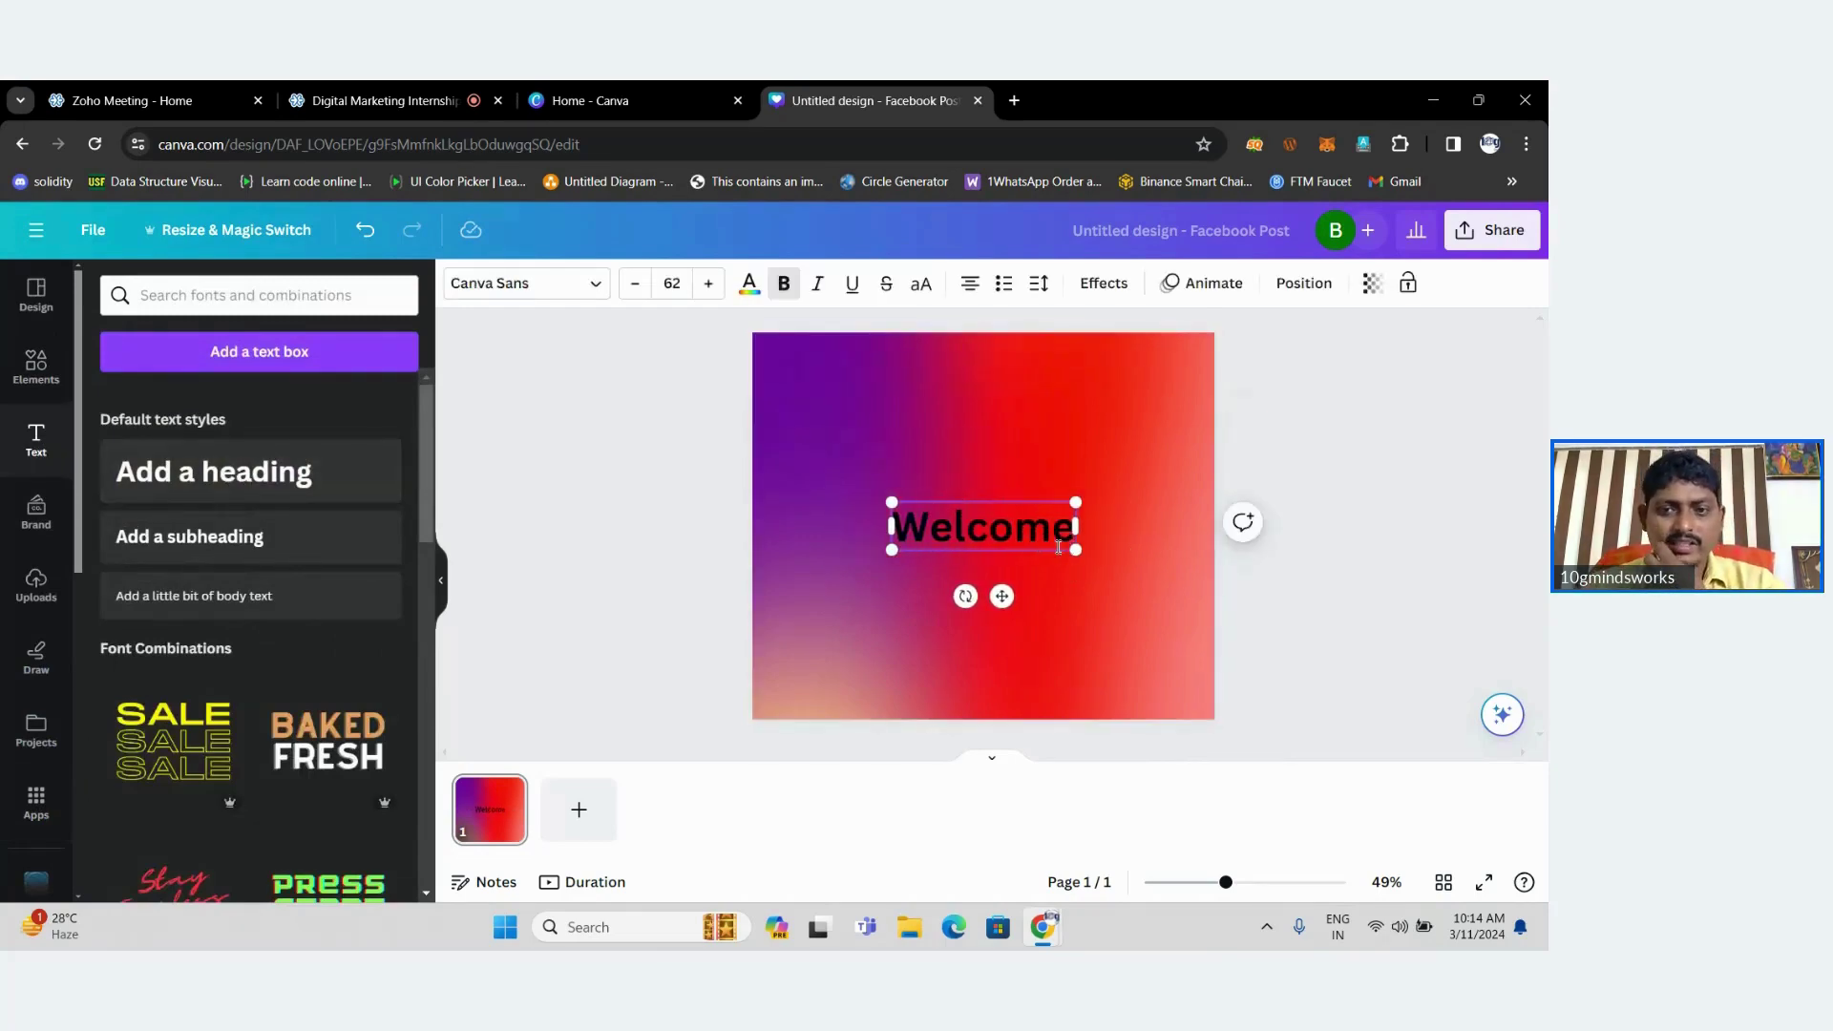
click(1086, 585)
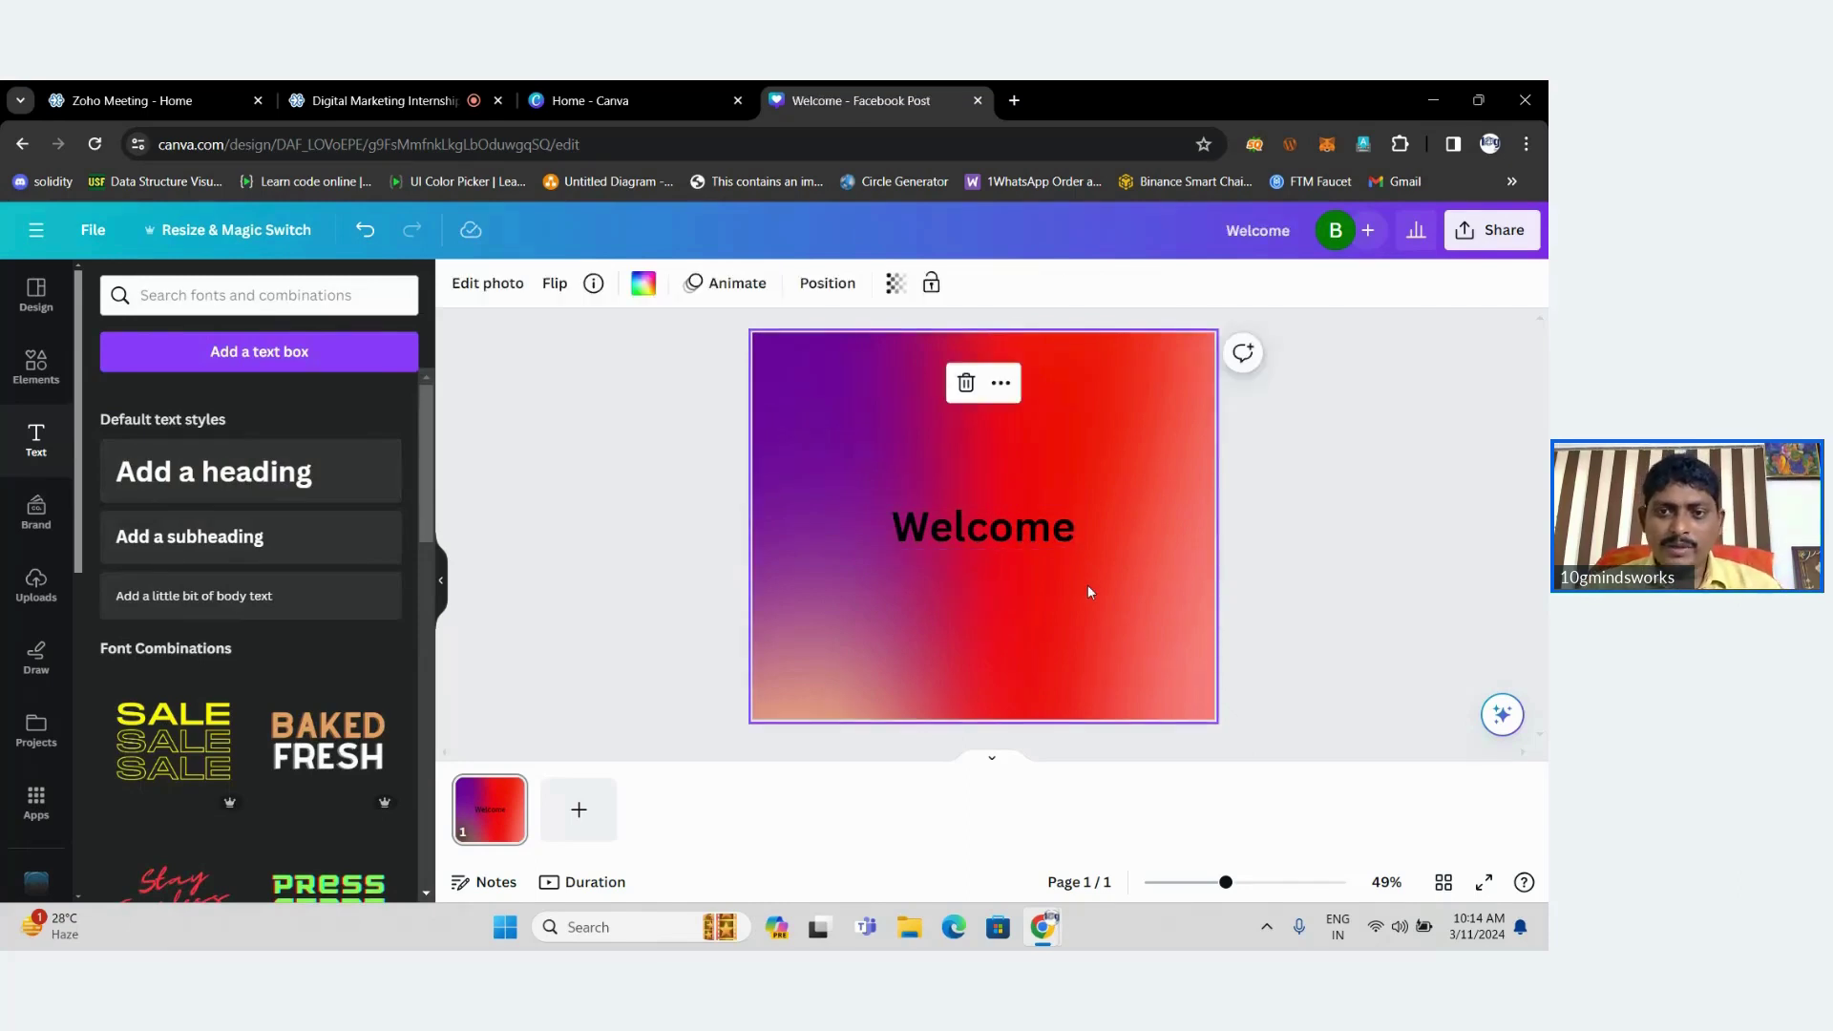
drag(1002, 532, 1003, 426)
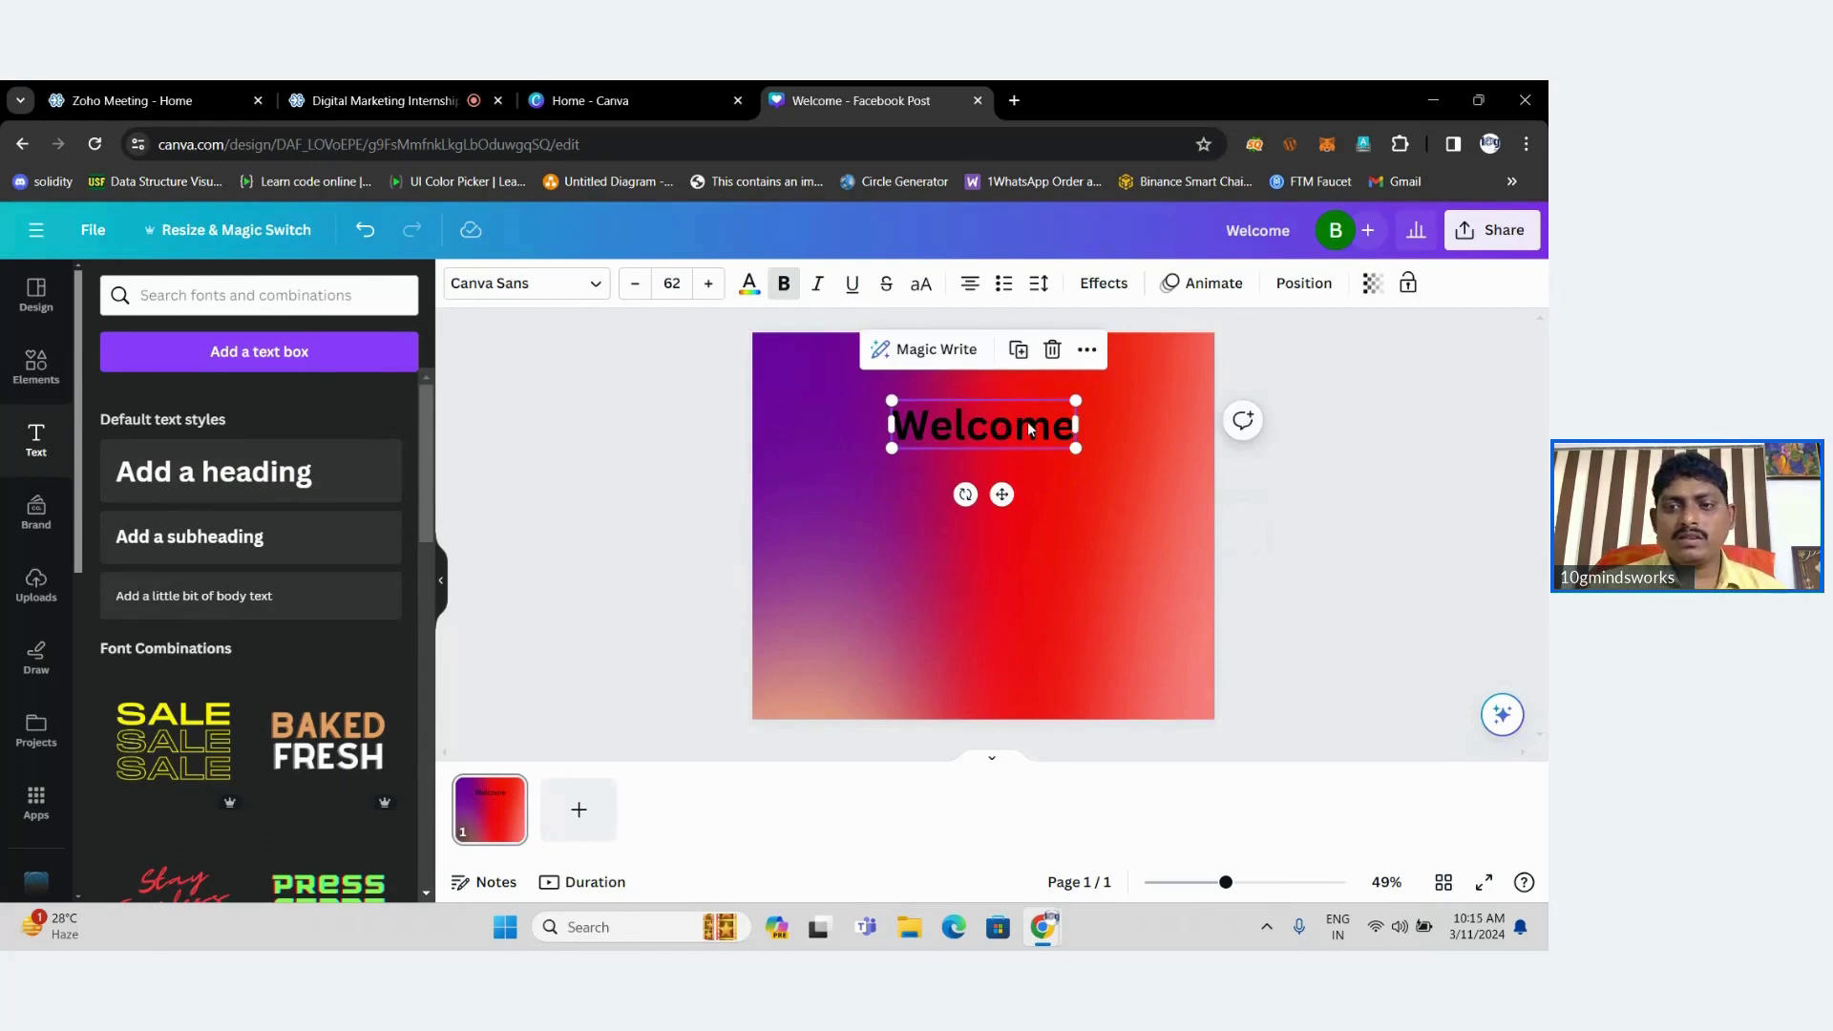
click(1065, 427)
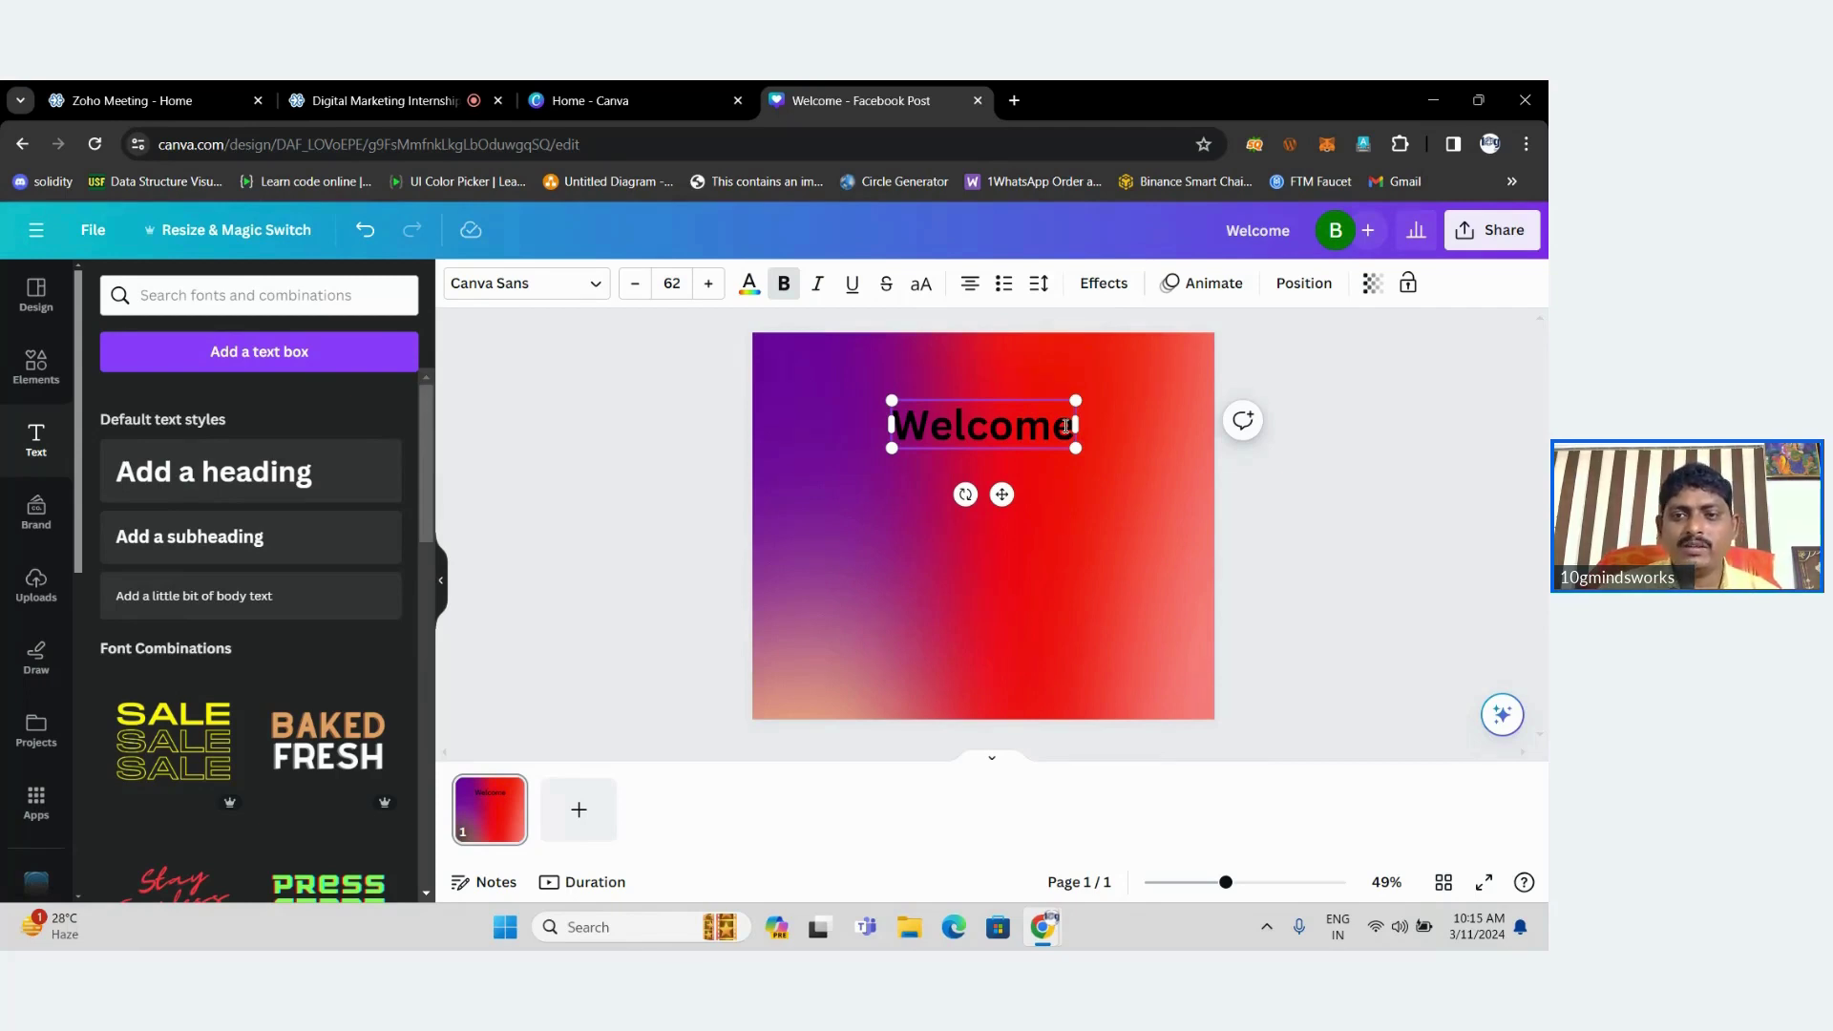
click(1109, 479)
Translate only the selected "Welcome" heading from the current page into Telugu with the Translate app.
click(1003, 431)
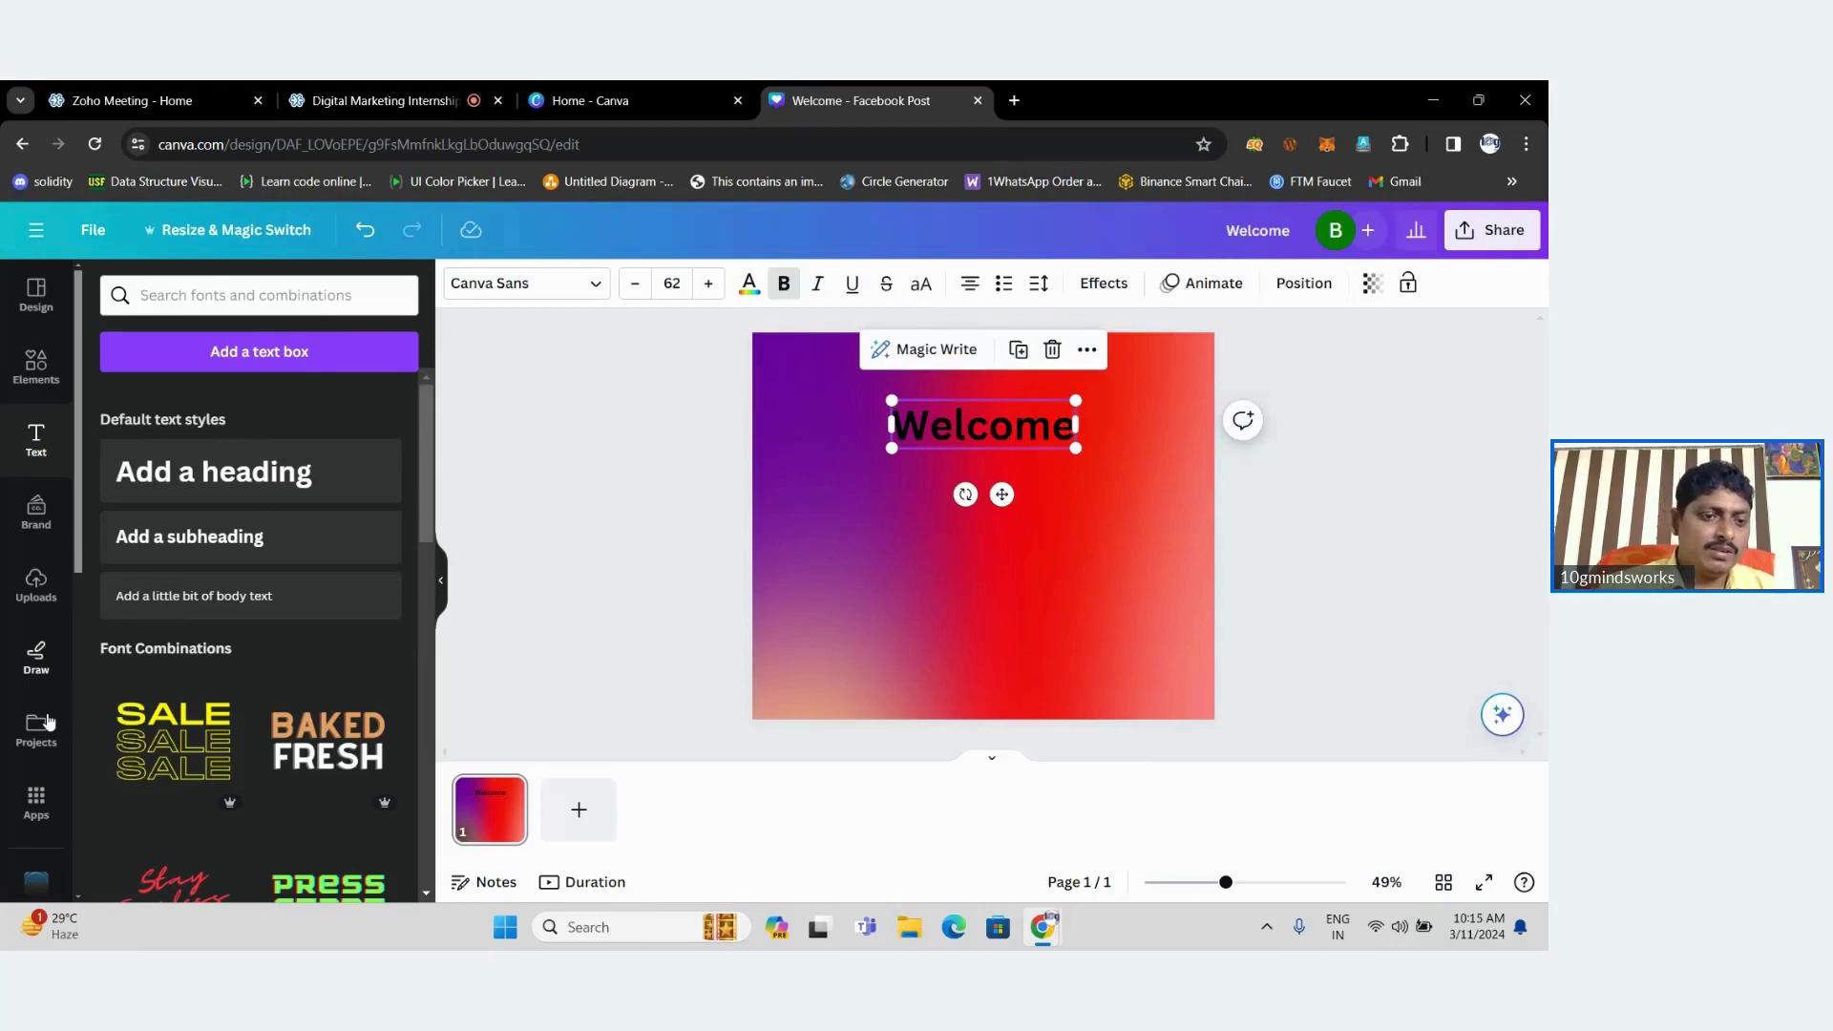
click(36, 798)
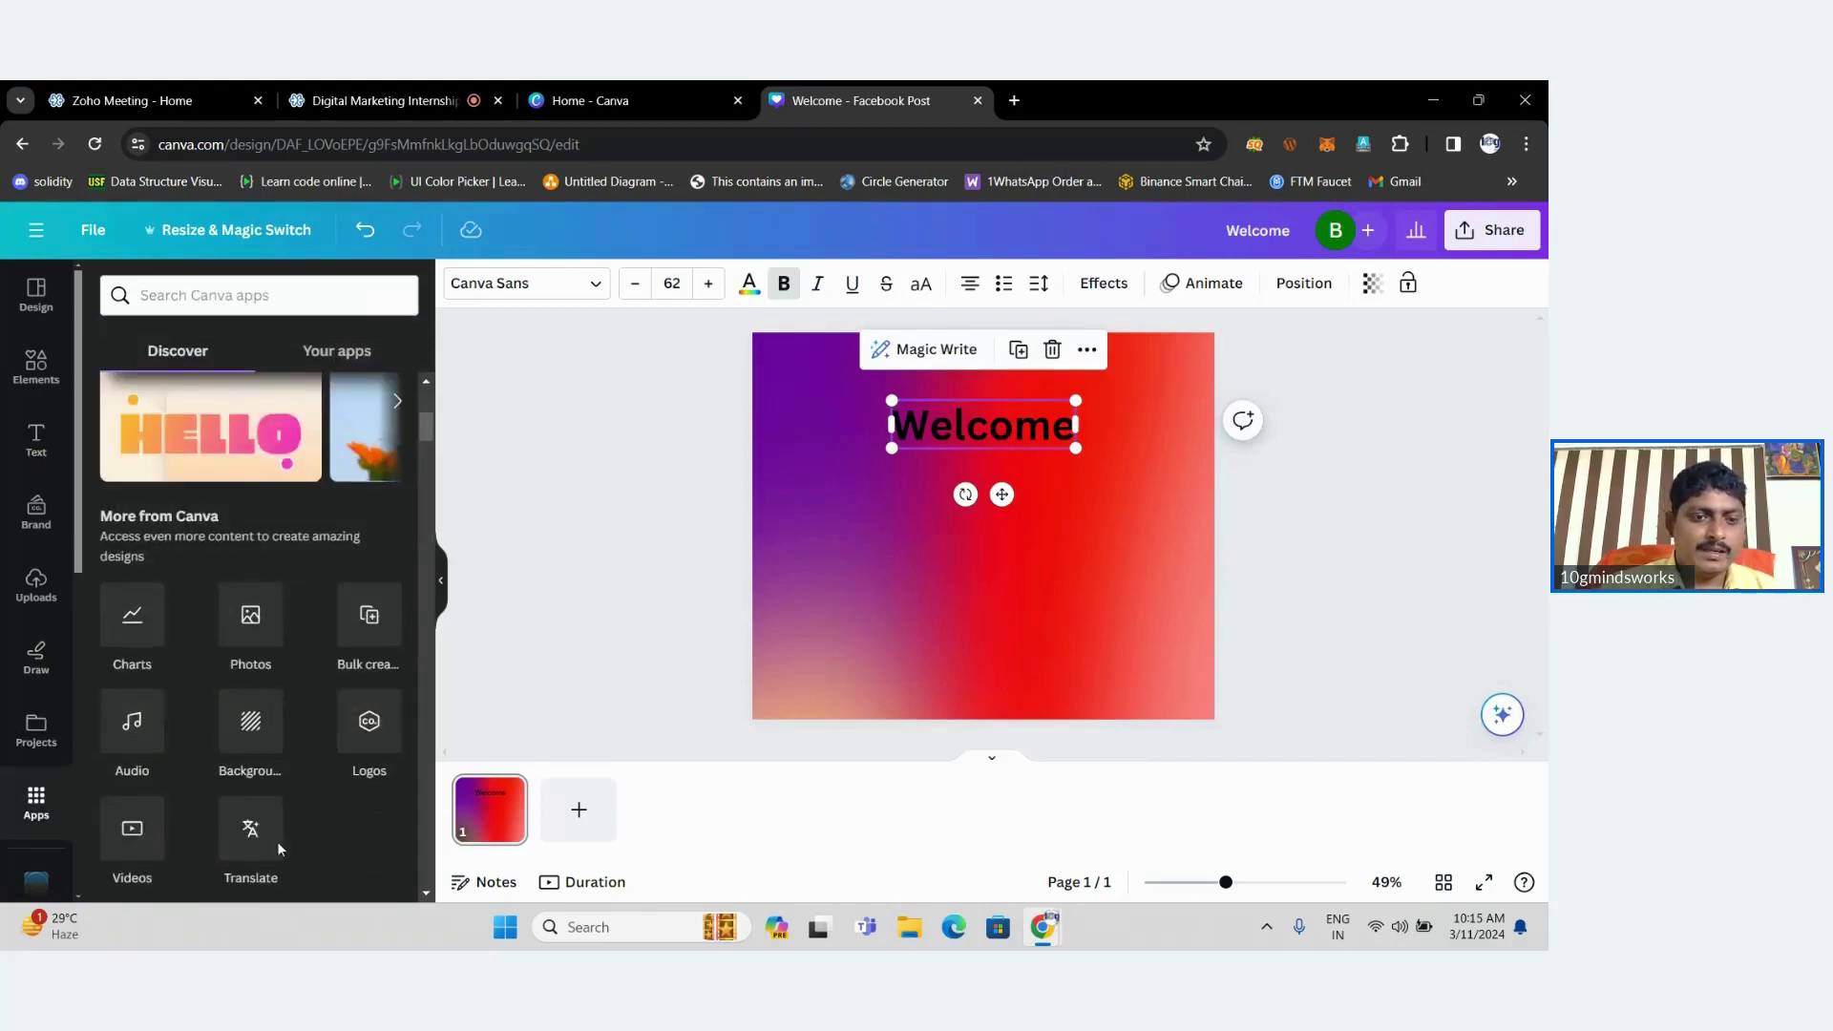
click(246, 842)
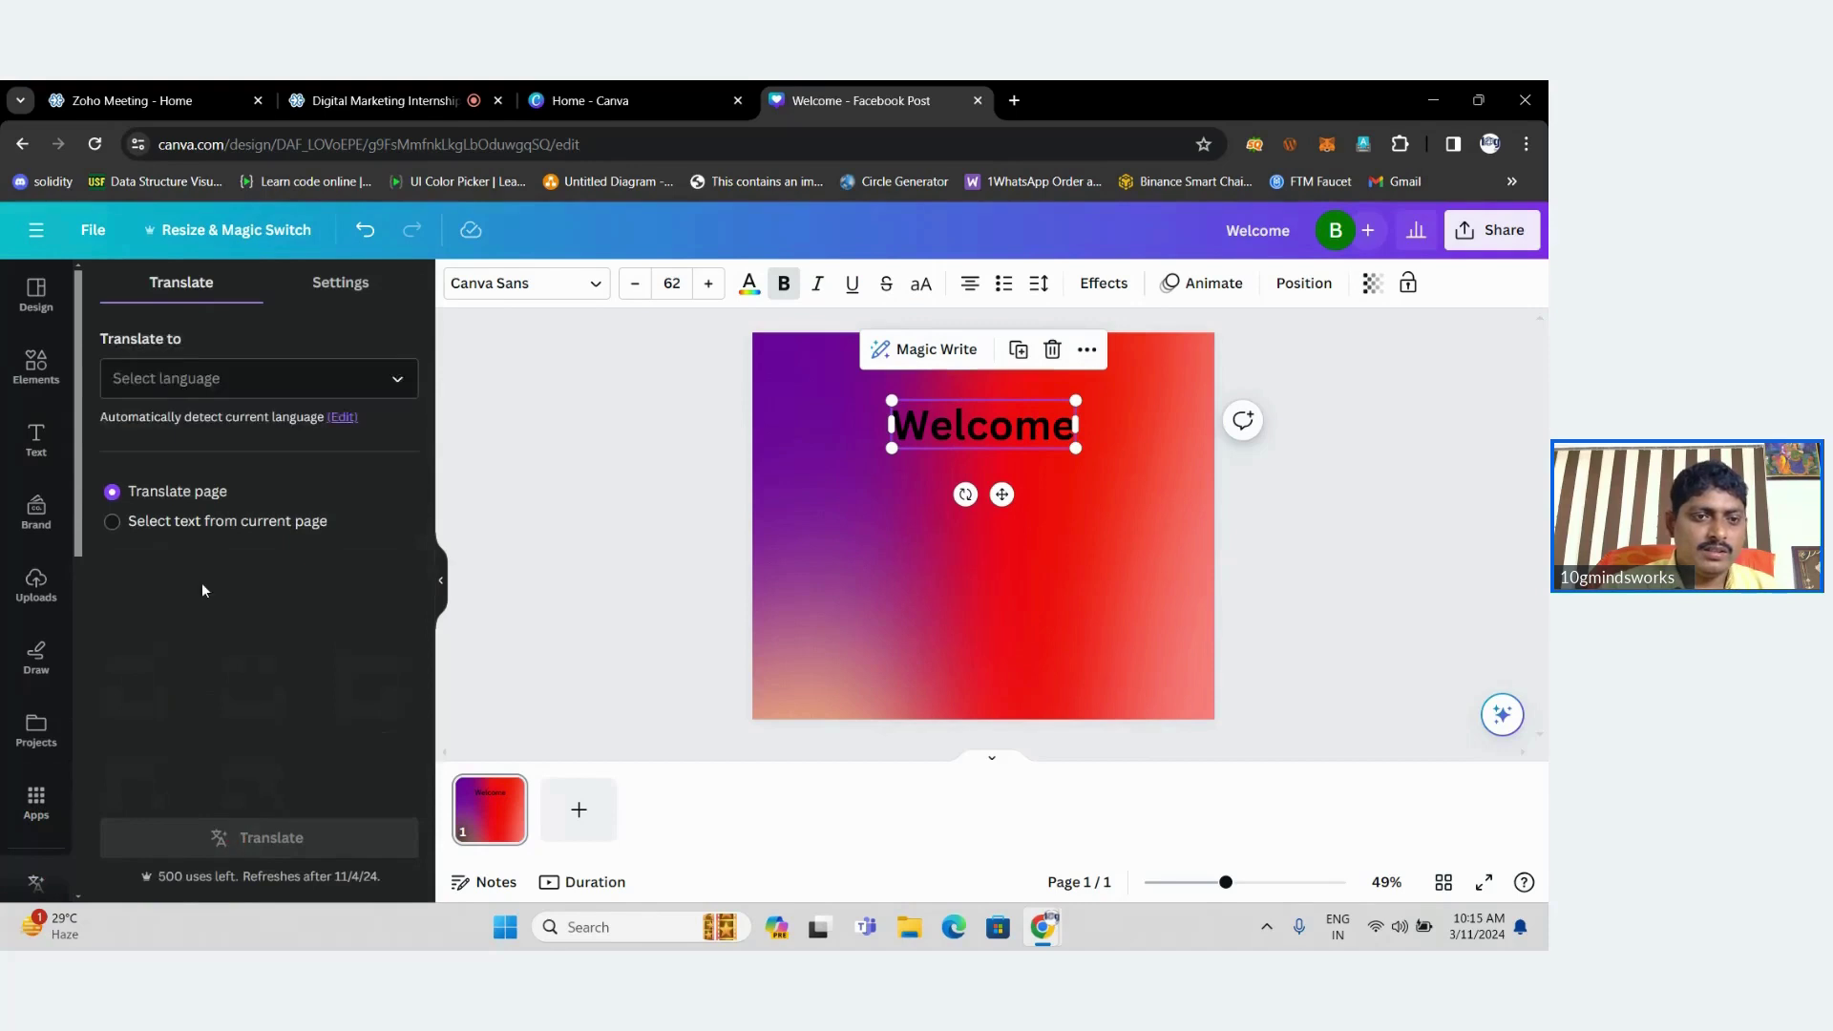
click(238, 524)
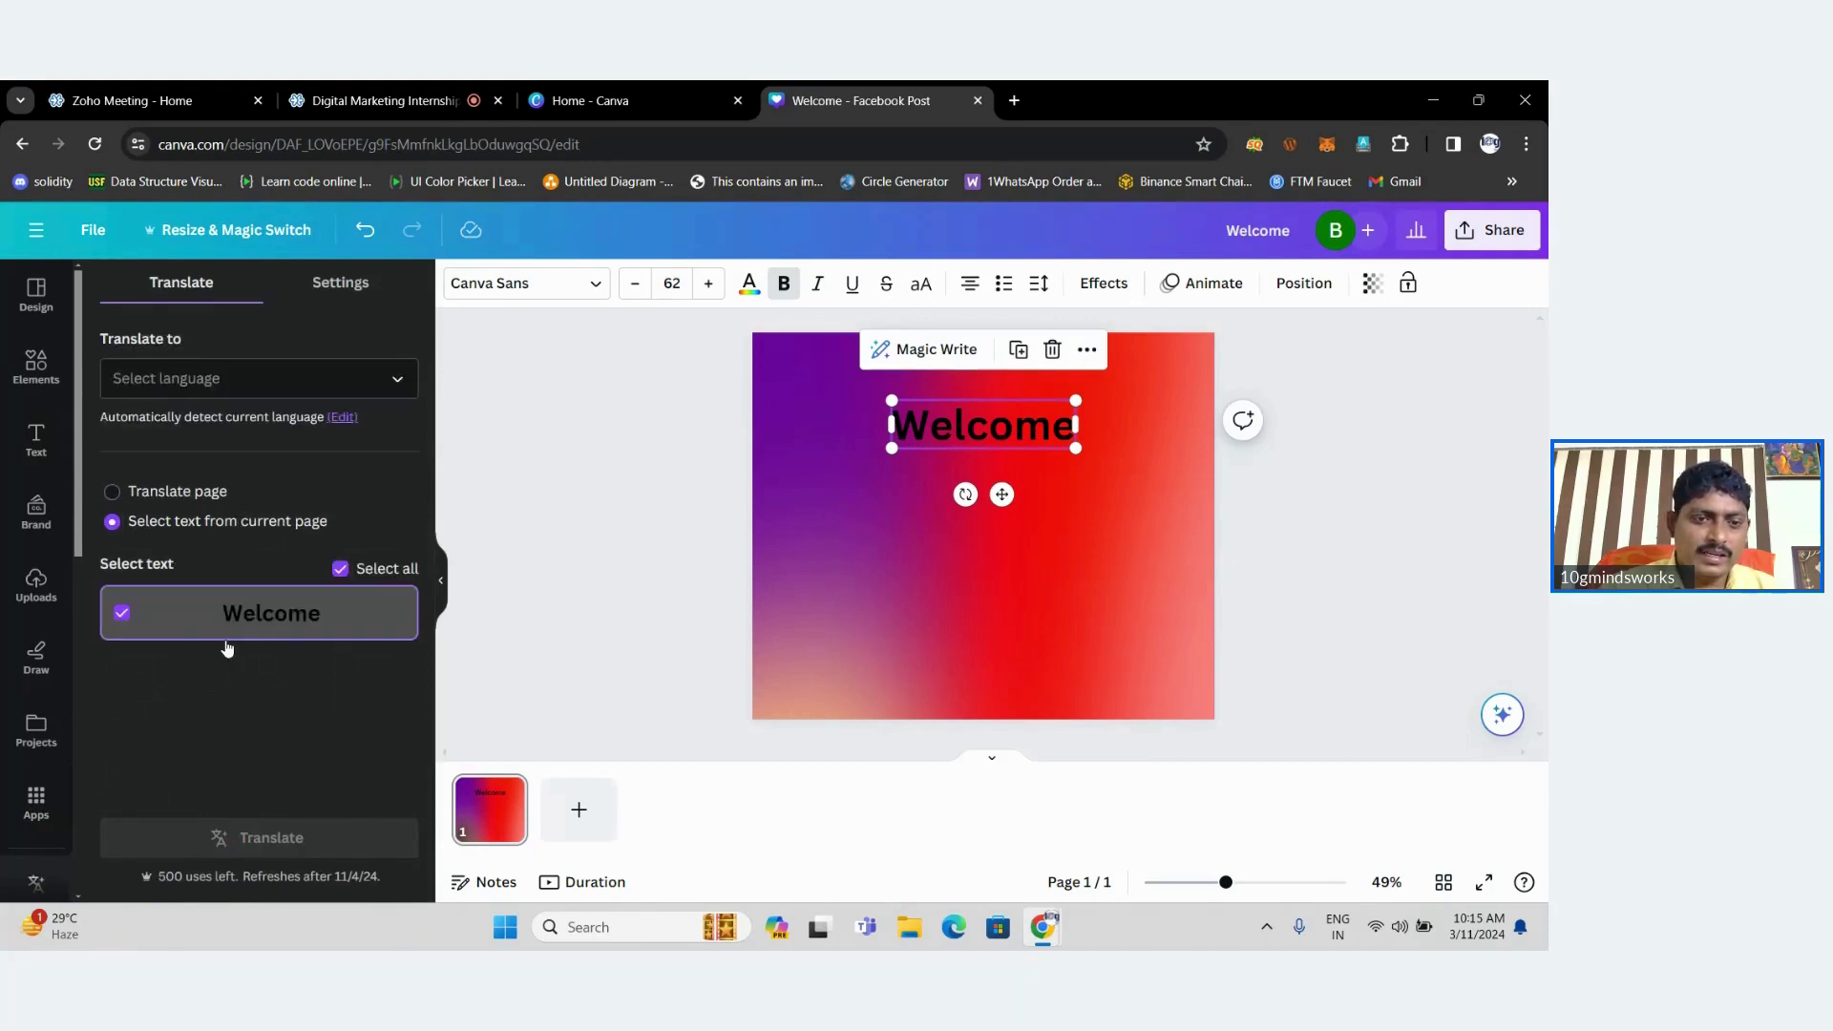
click(216, 386)
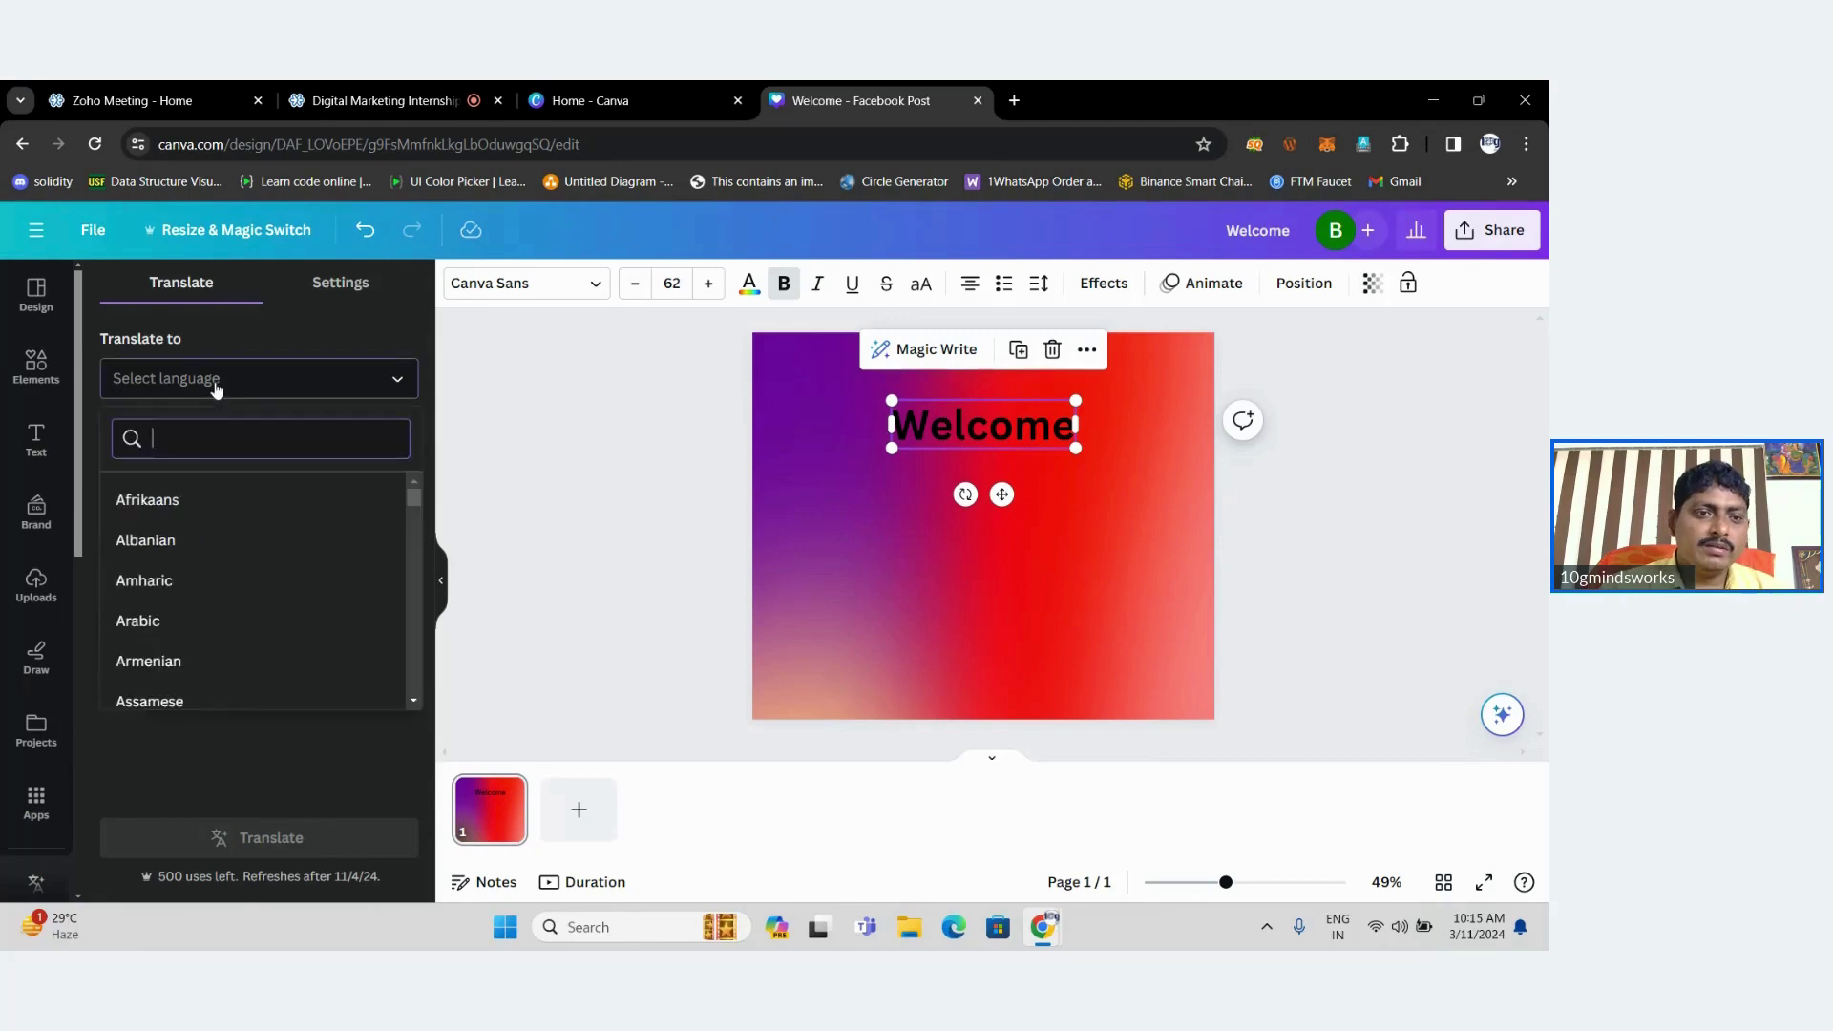
text(te)
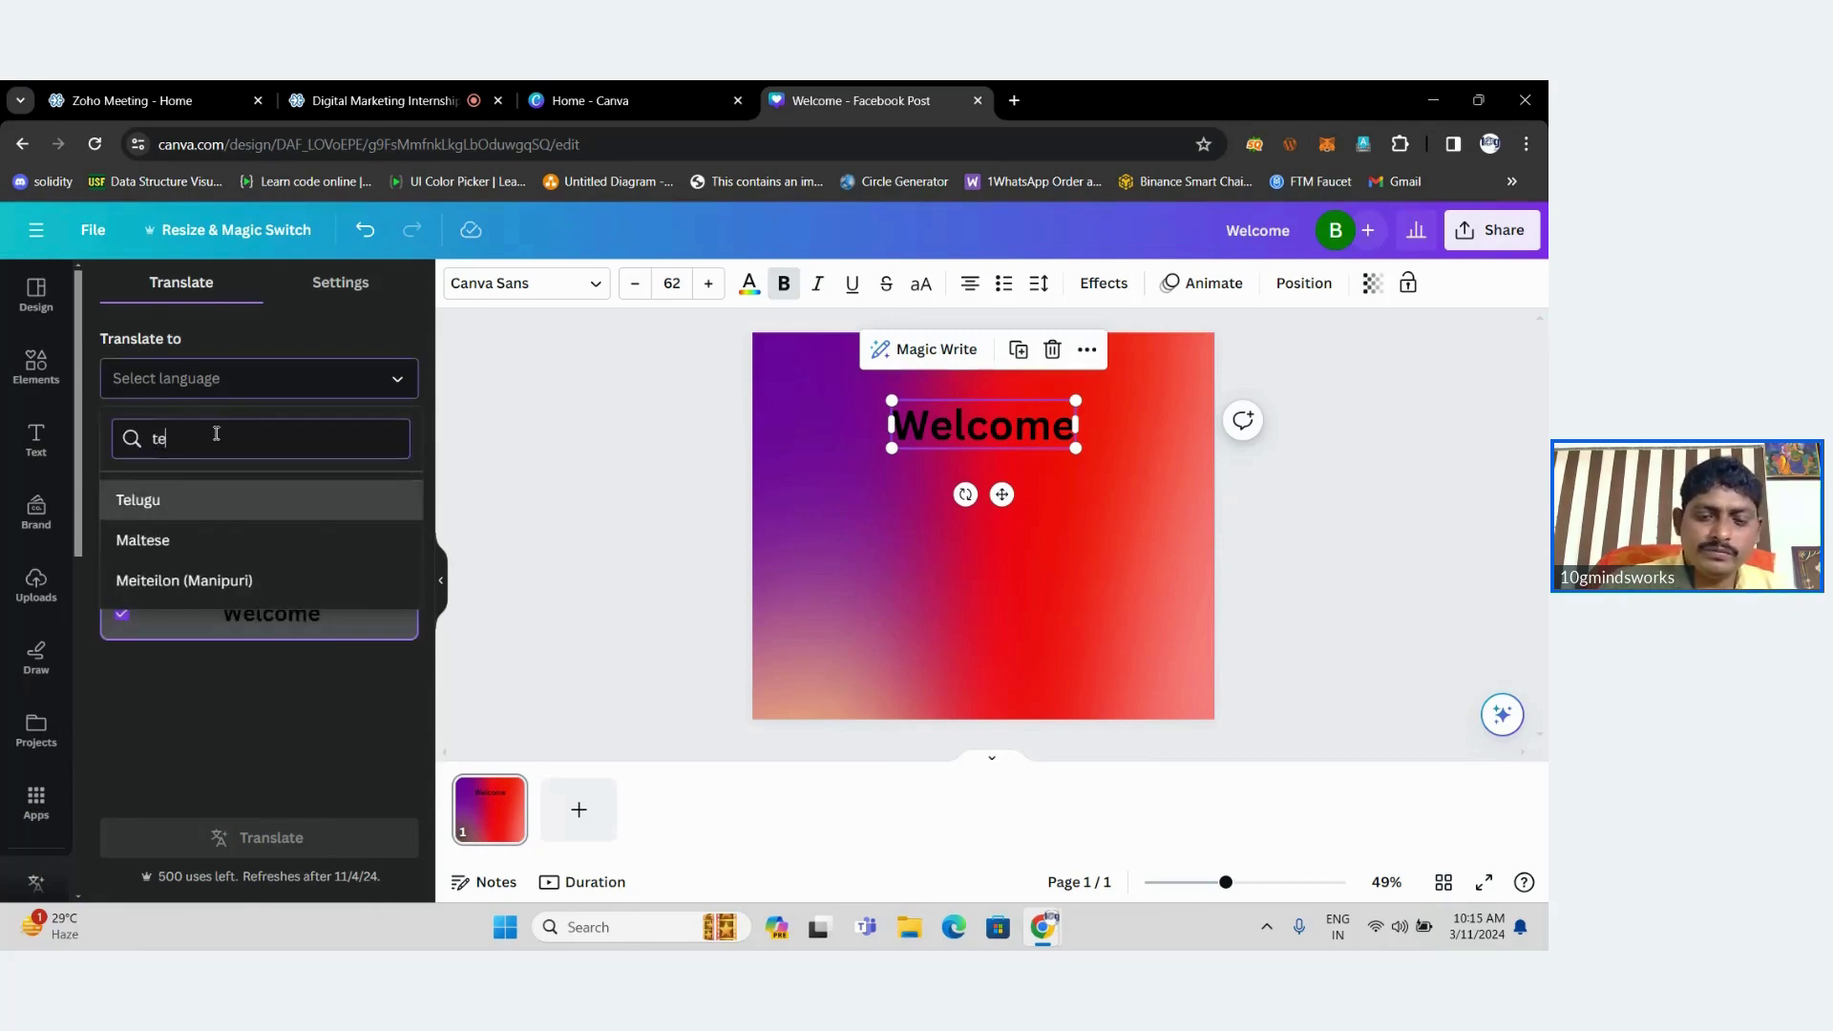
text(lugu)
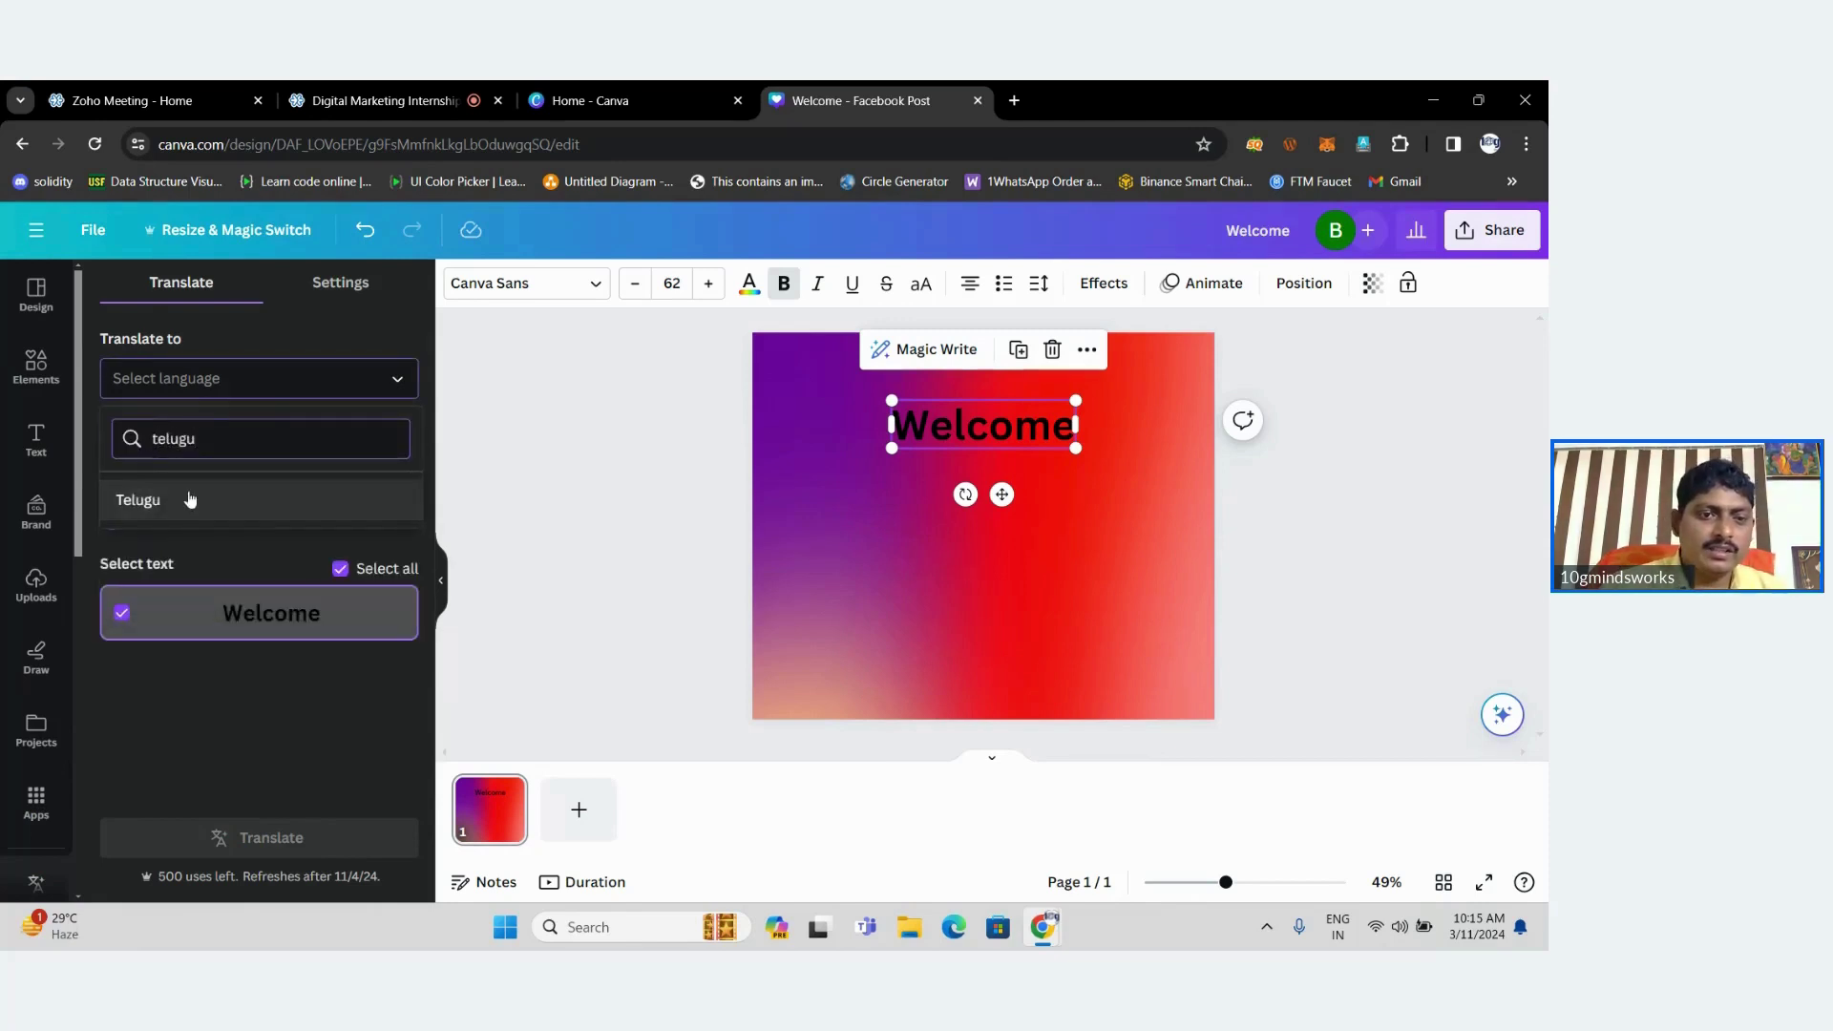
click(189, 497)
click(276, 849)
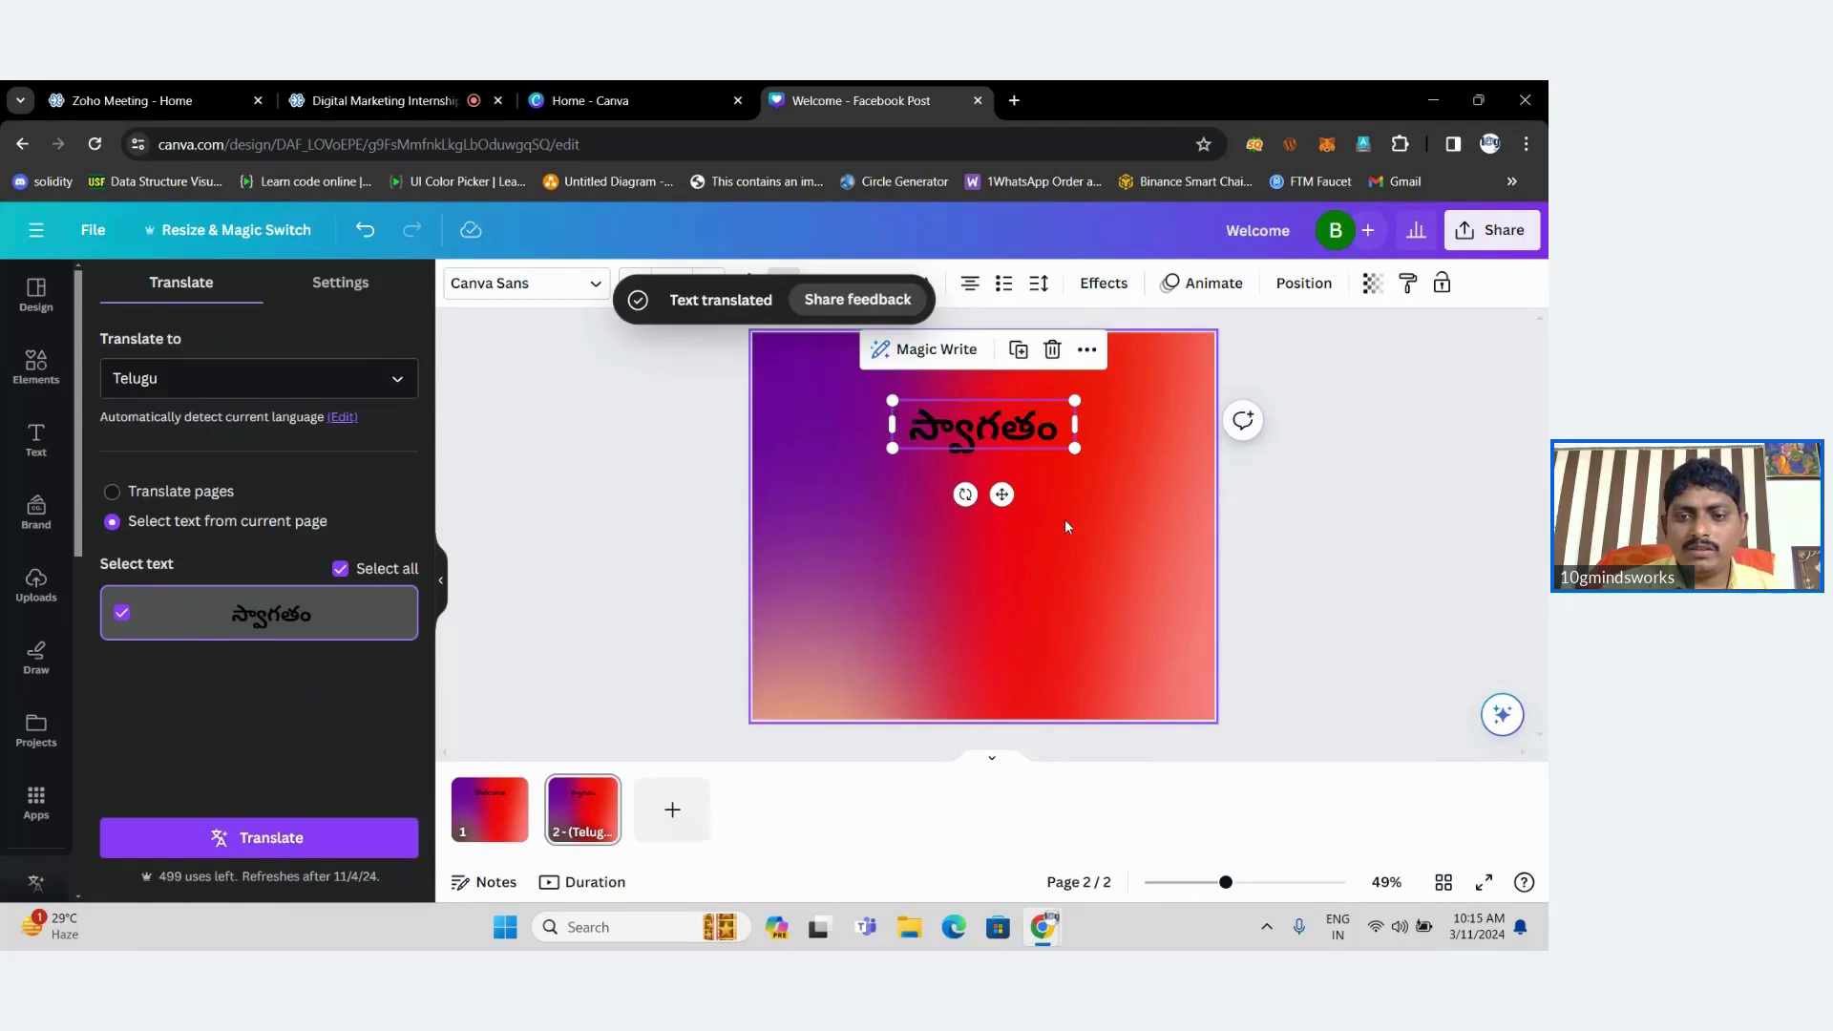
click(1371, 485)
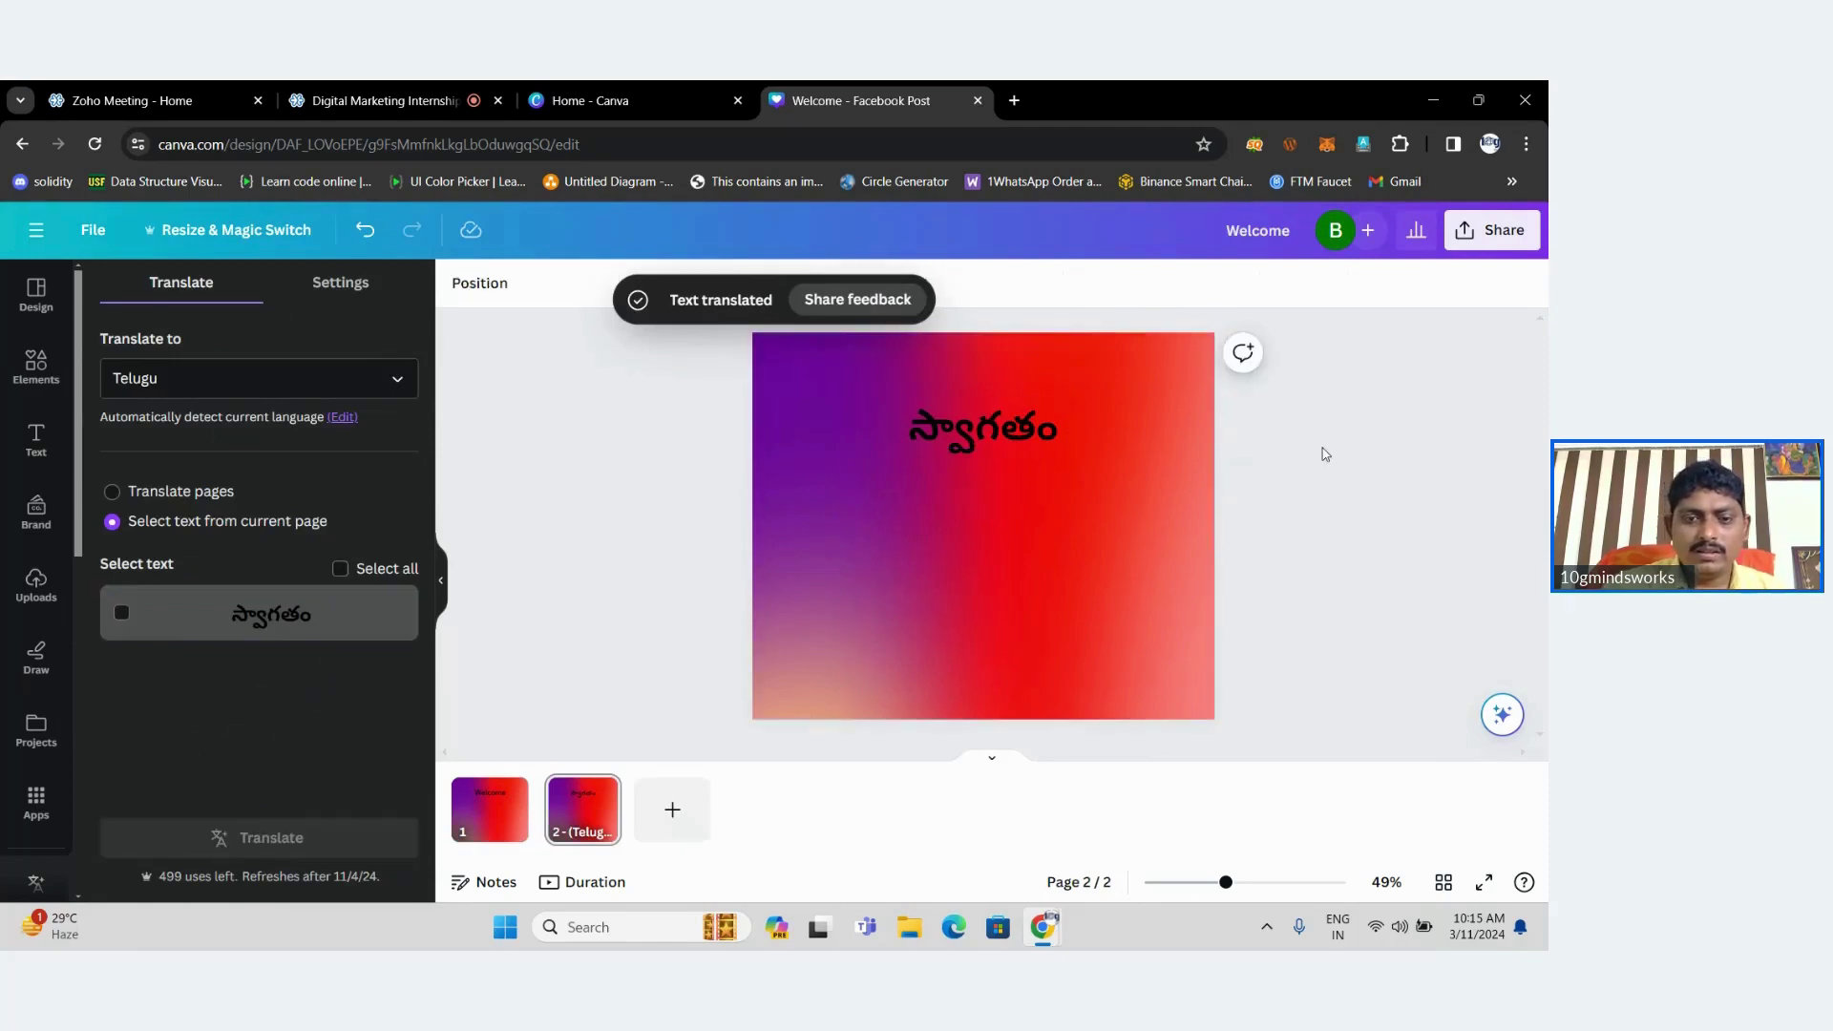
Compare the original English page with its Telugu version.
click(490, 806)
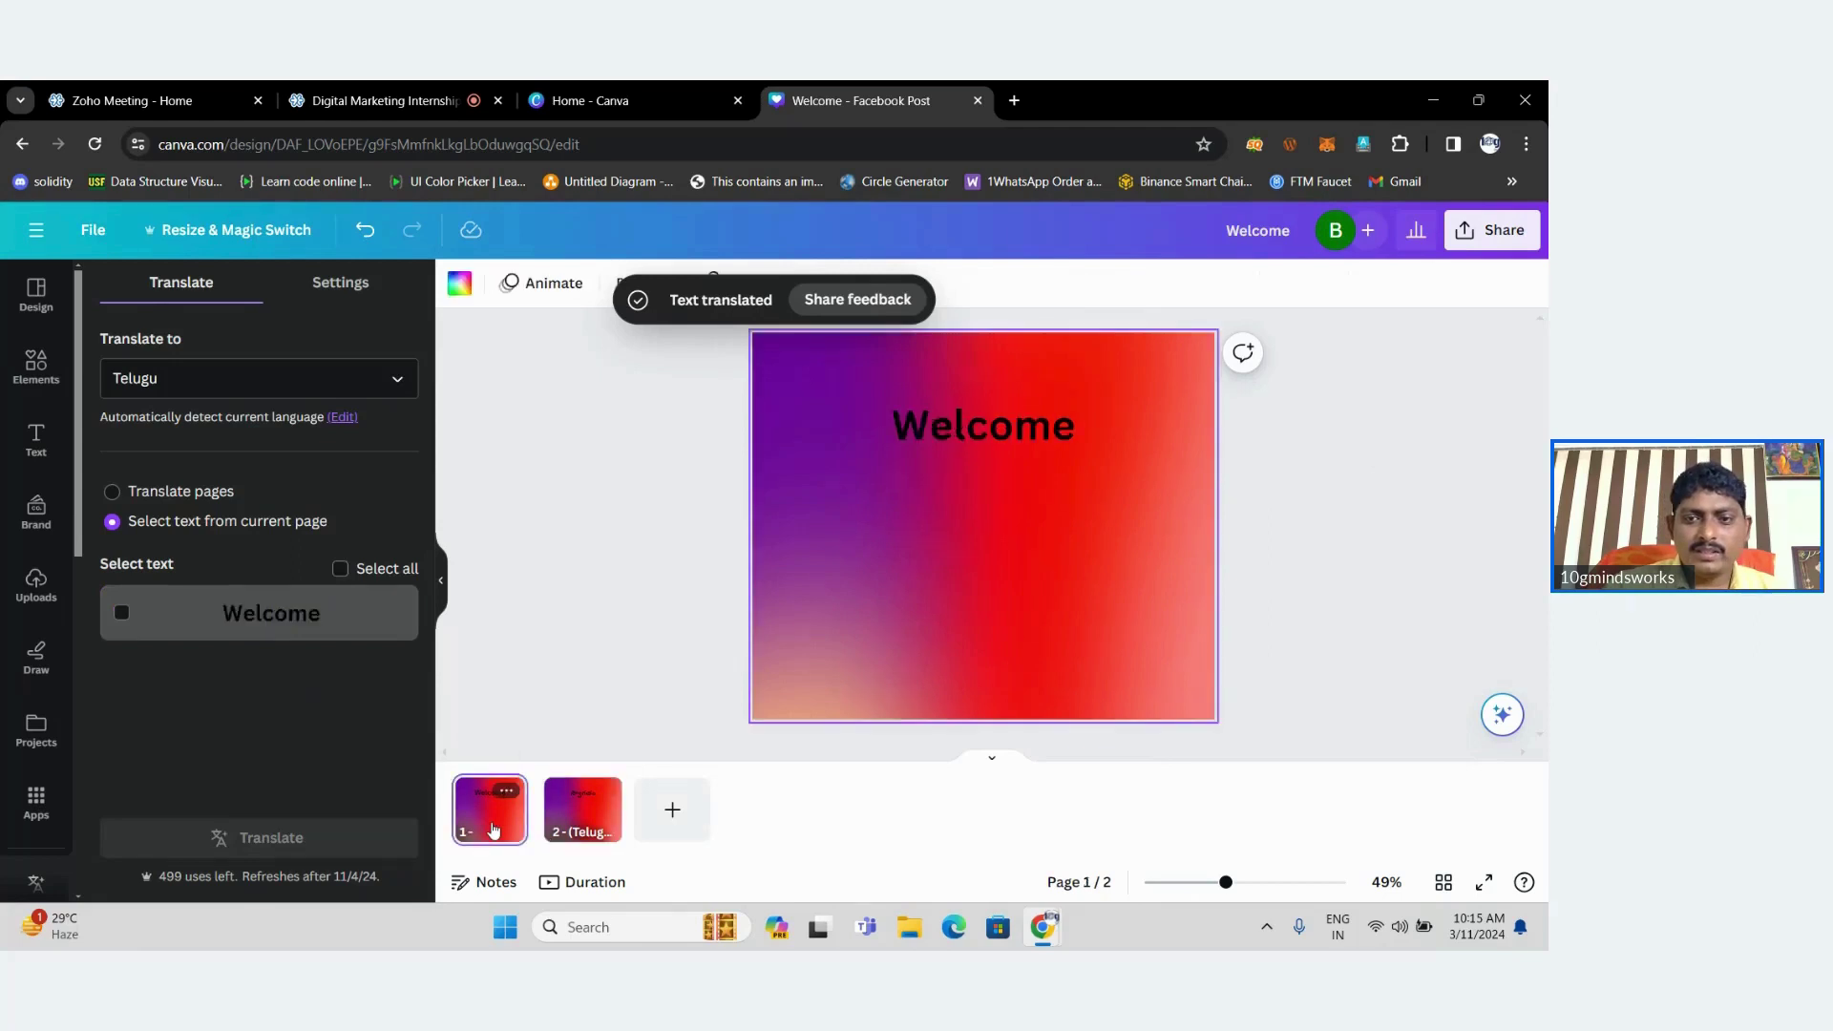
scroll(1007, 451, down, 2)
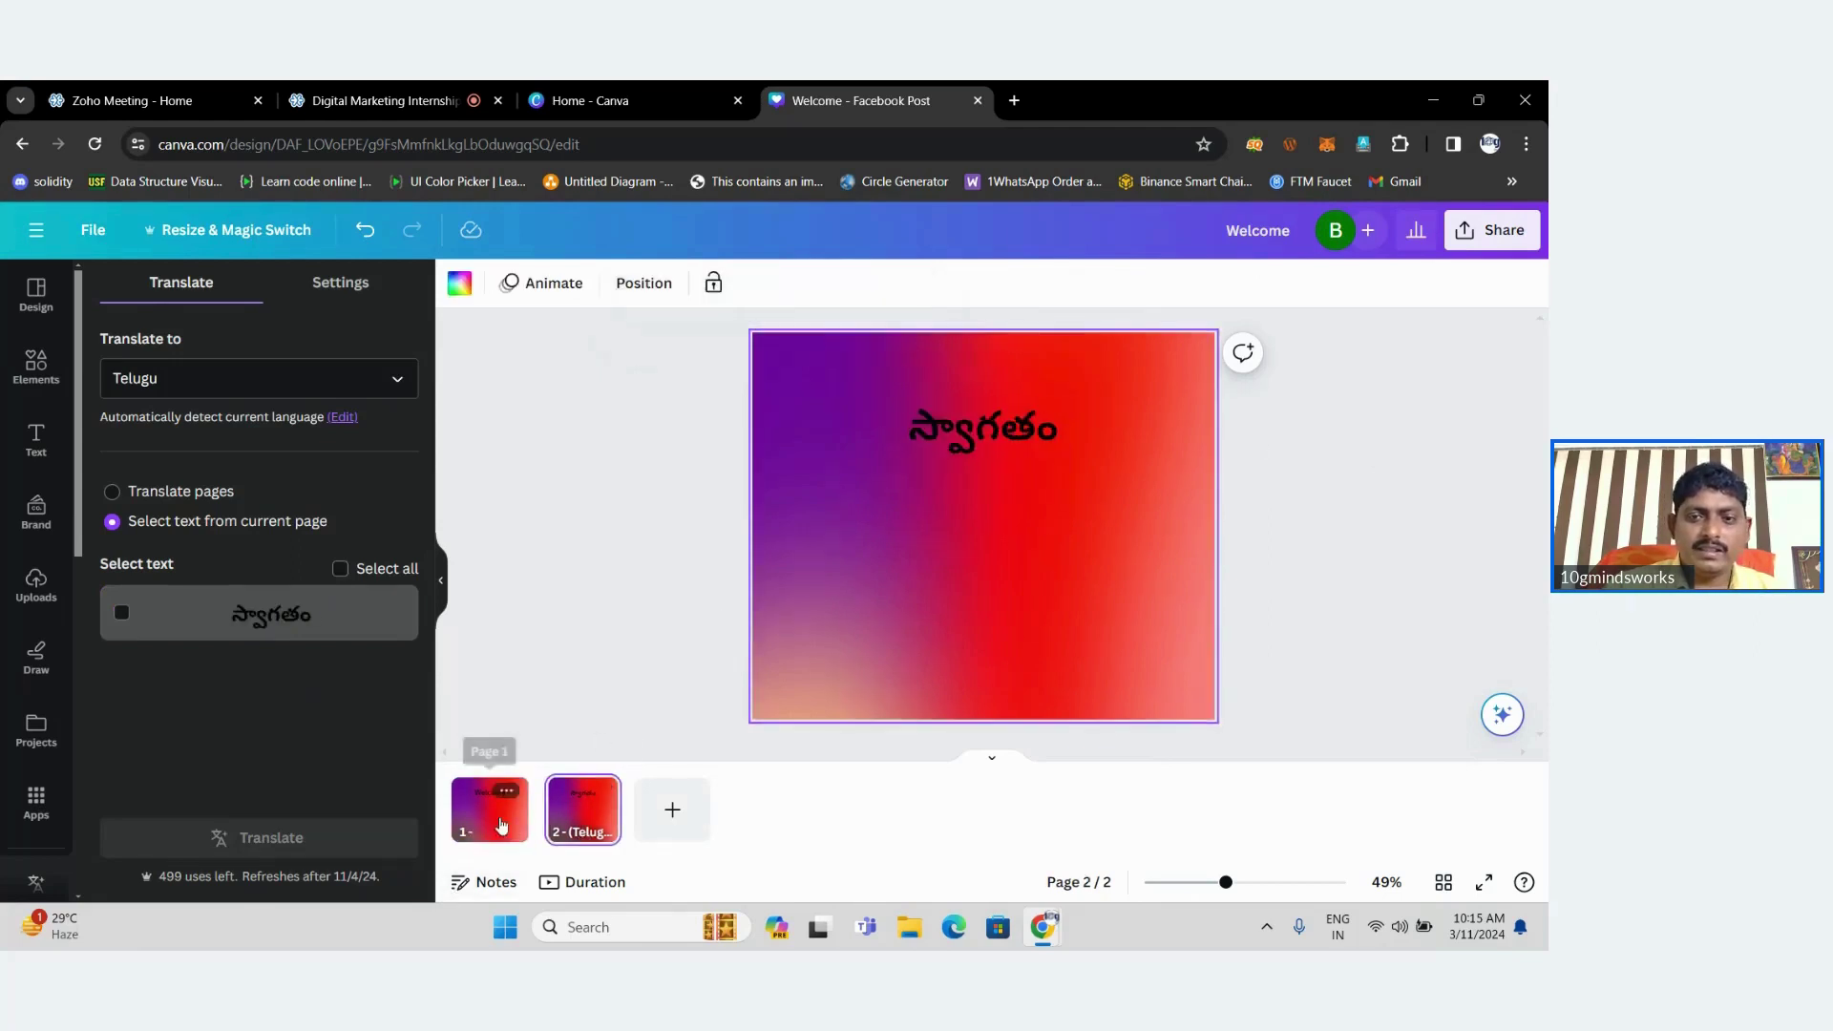
scroll(983, 435, up, 2)
Translate the "Welcome" heading on the first page into Hindi with the Translate app.
click(978, 432)
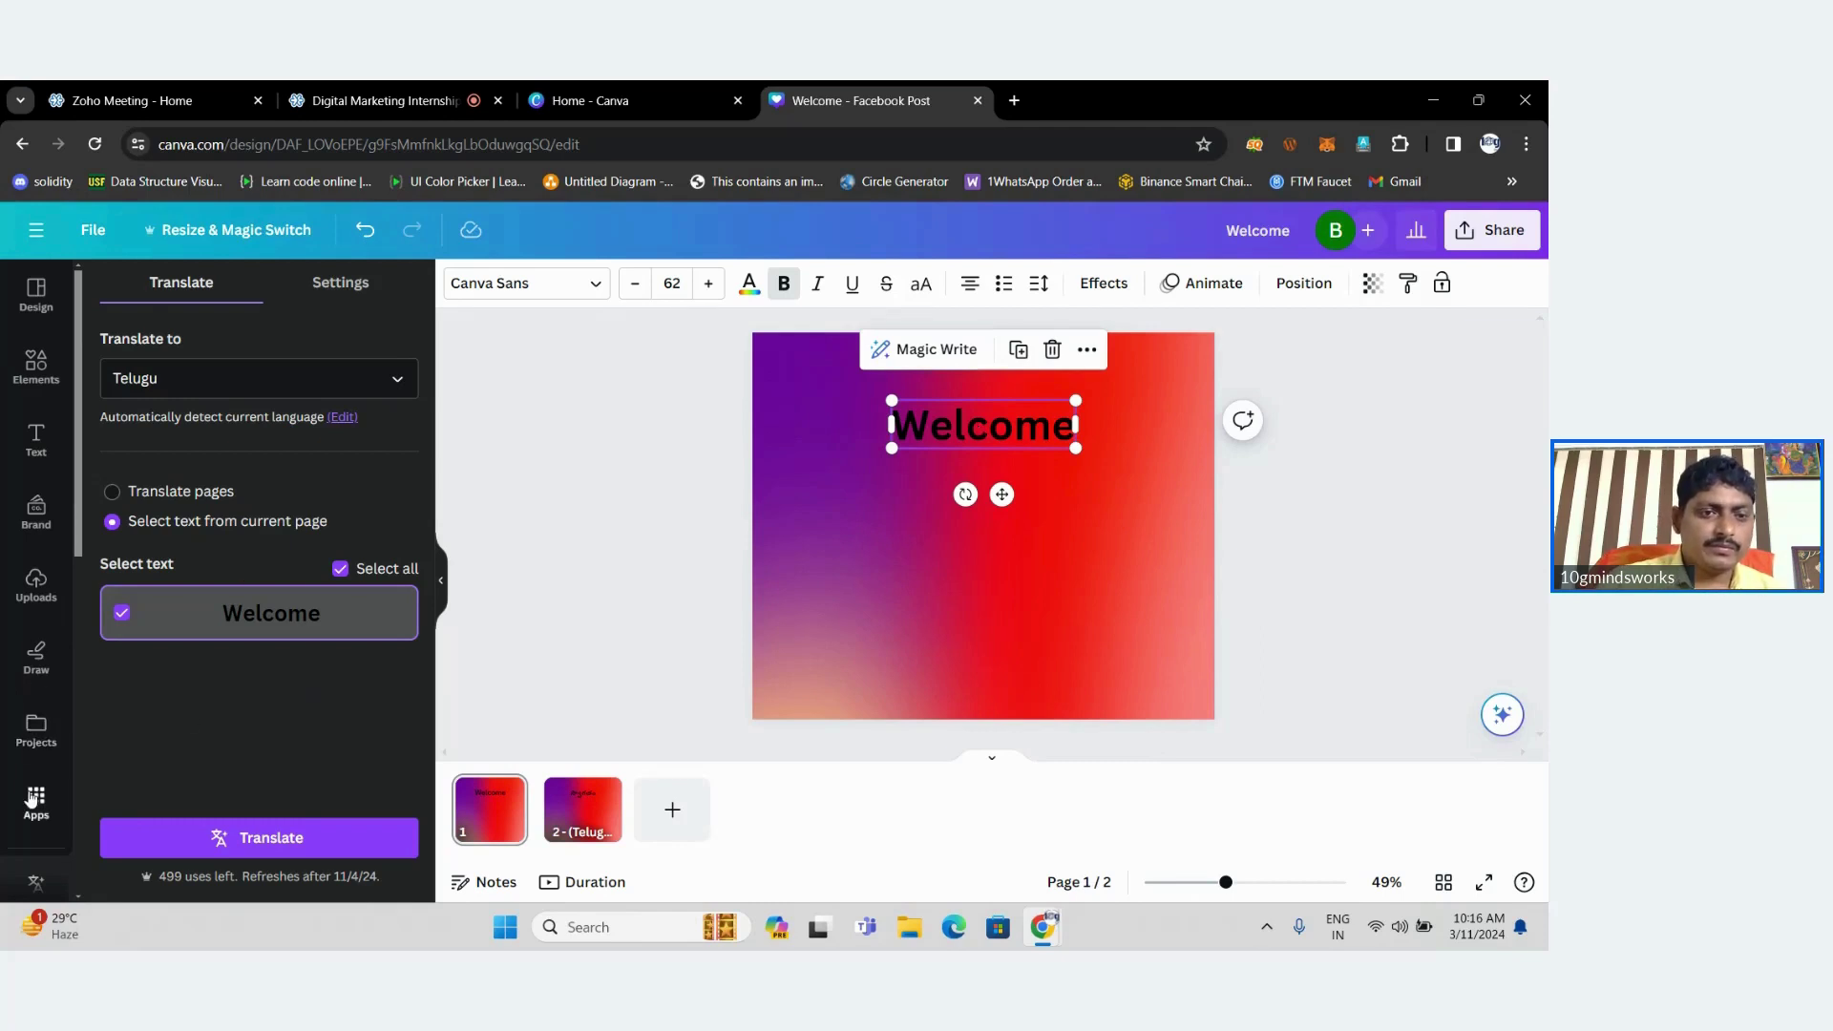
click(33, 800)
click(249, 831)
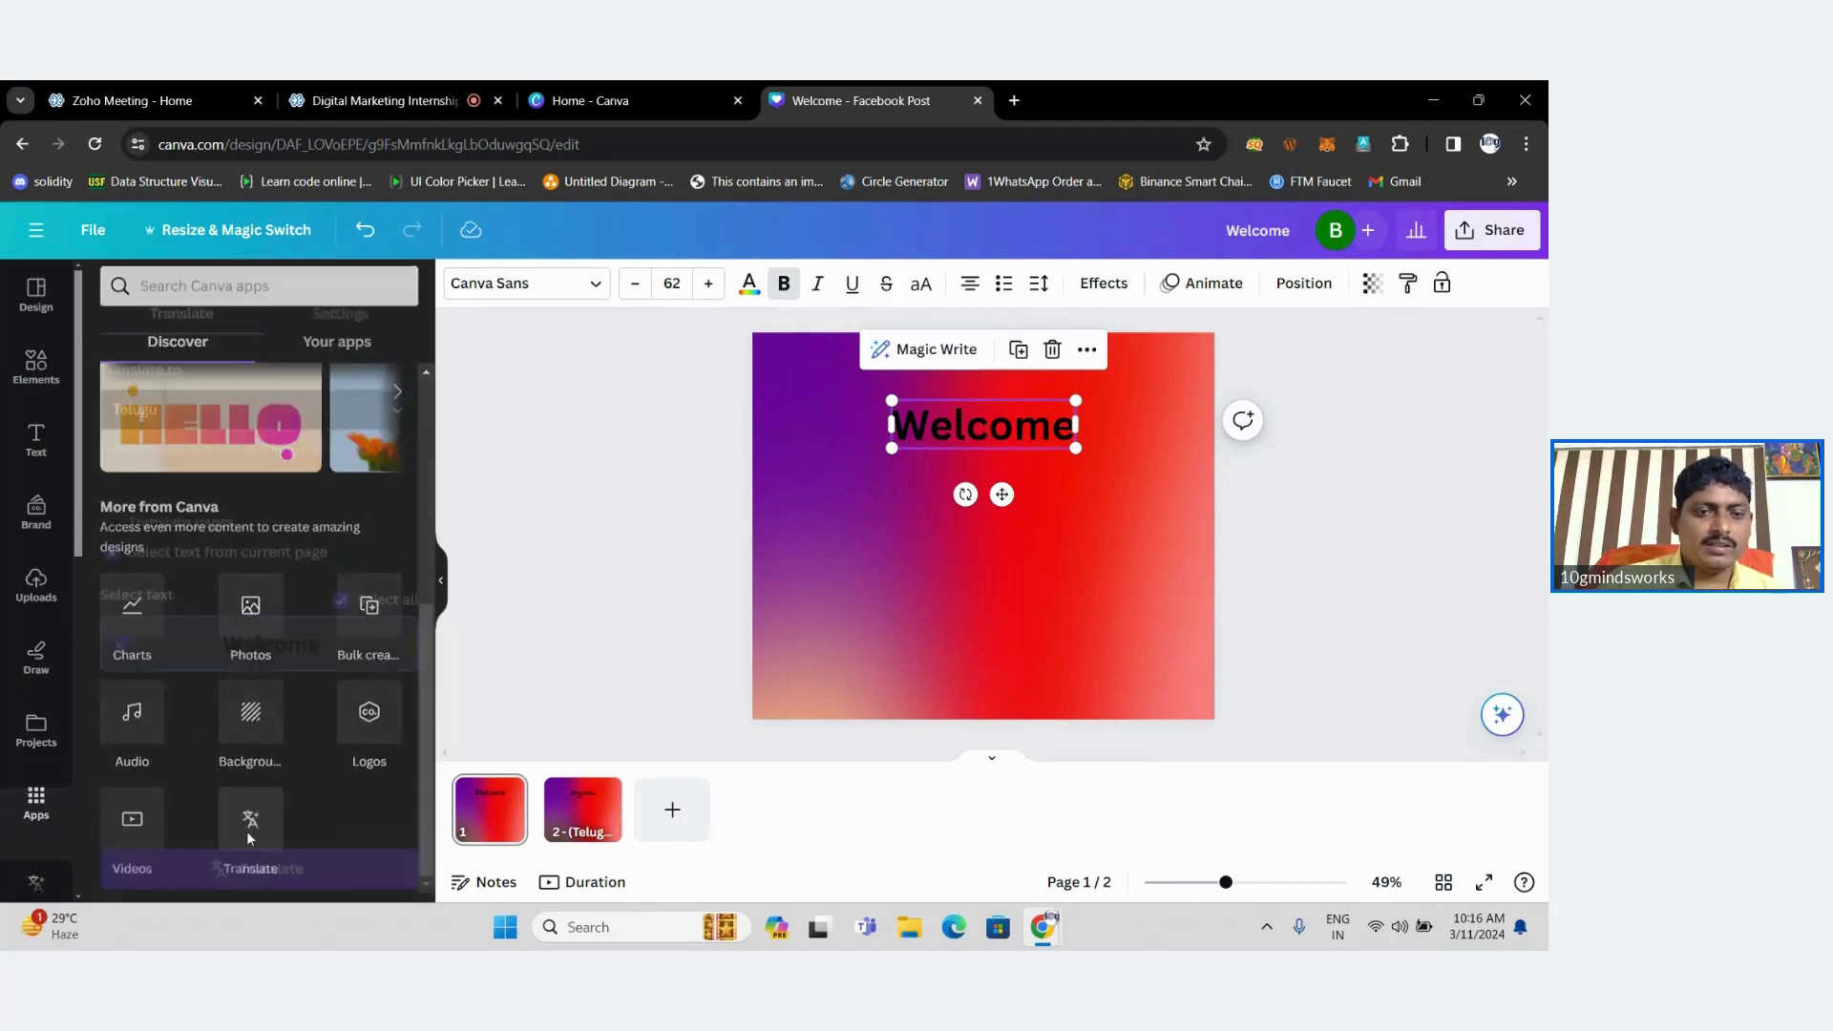
click(280, 390)
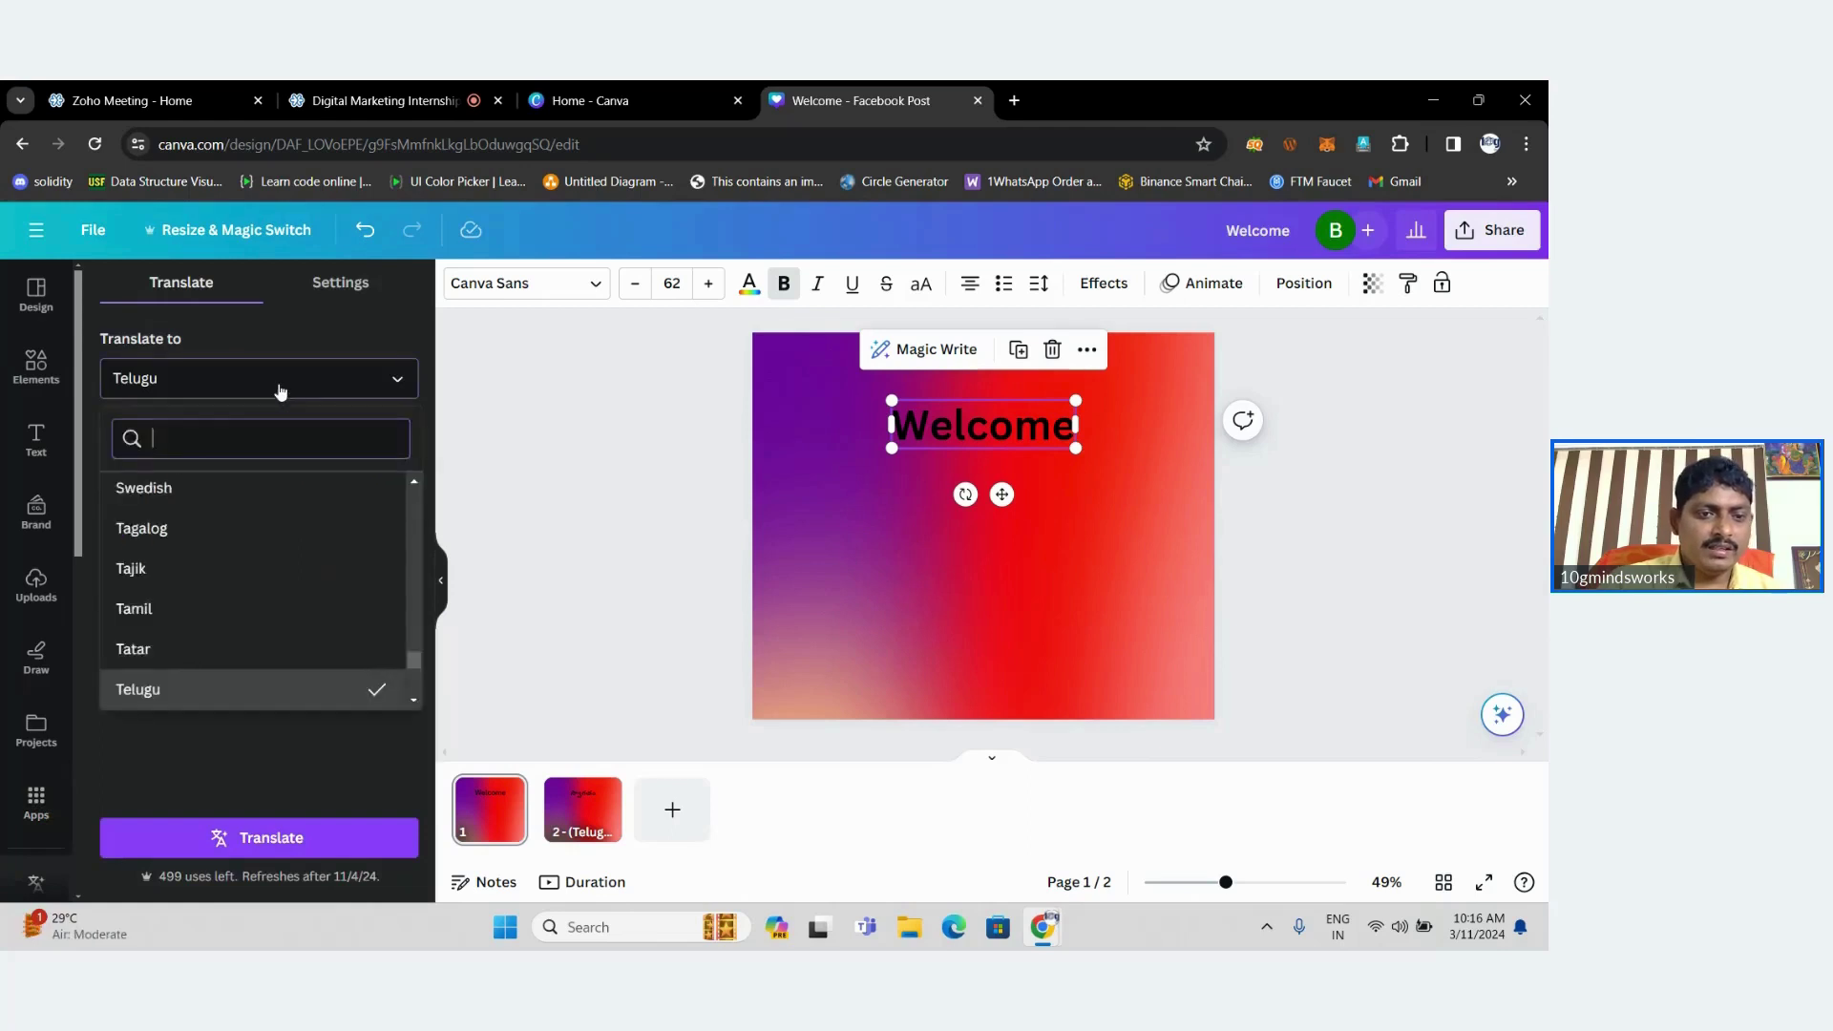
text(hindi)
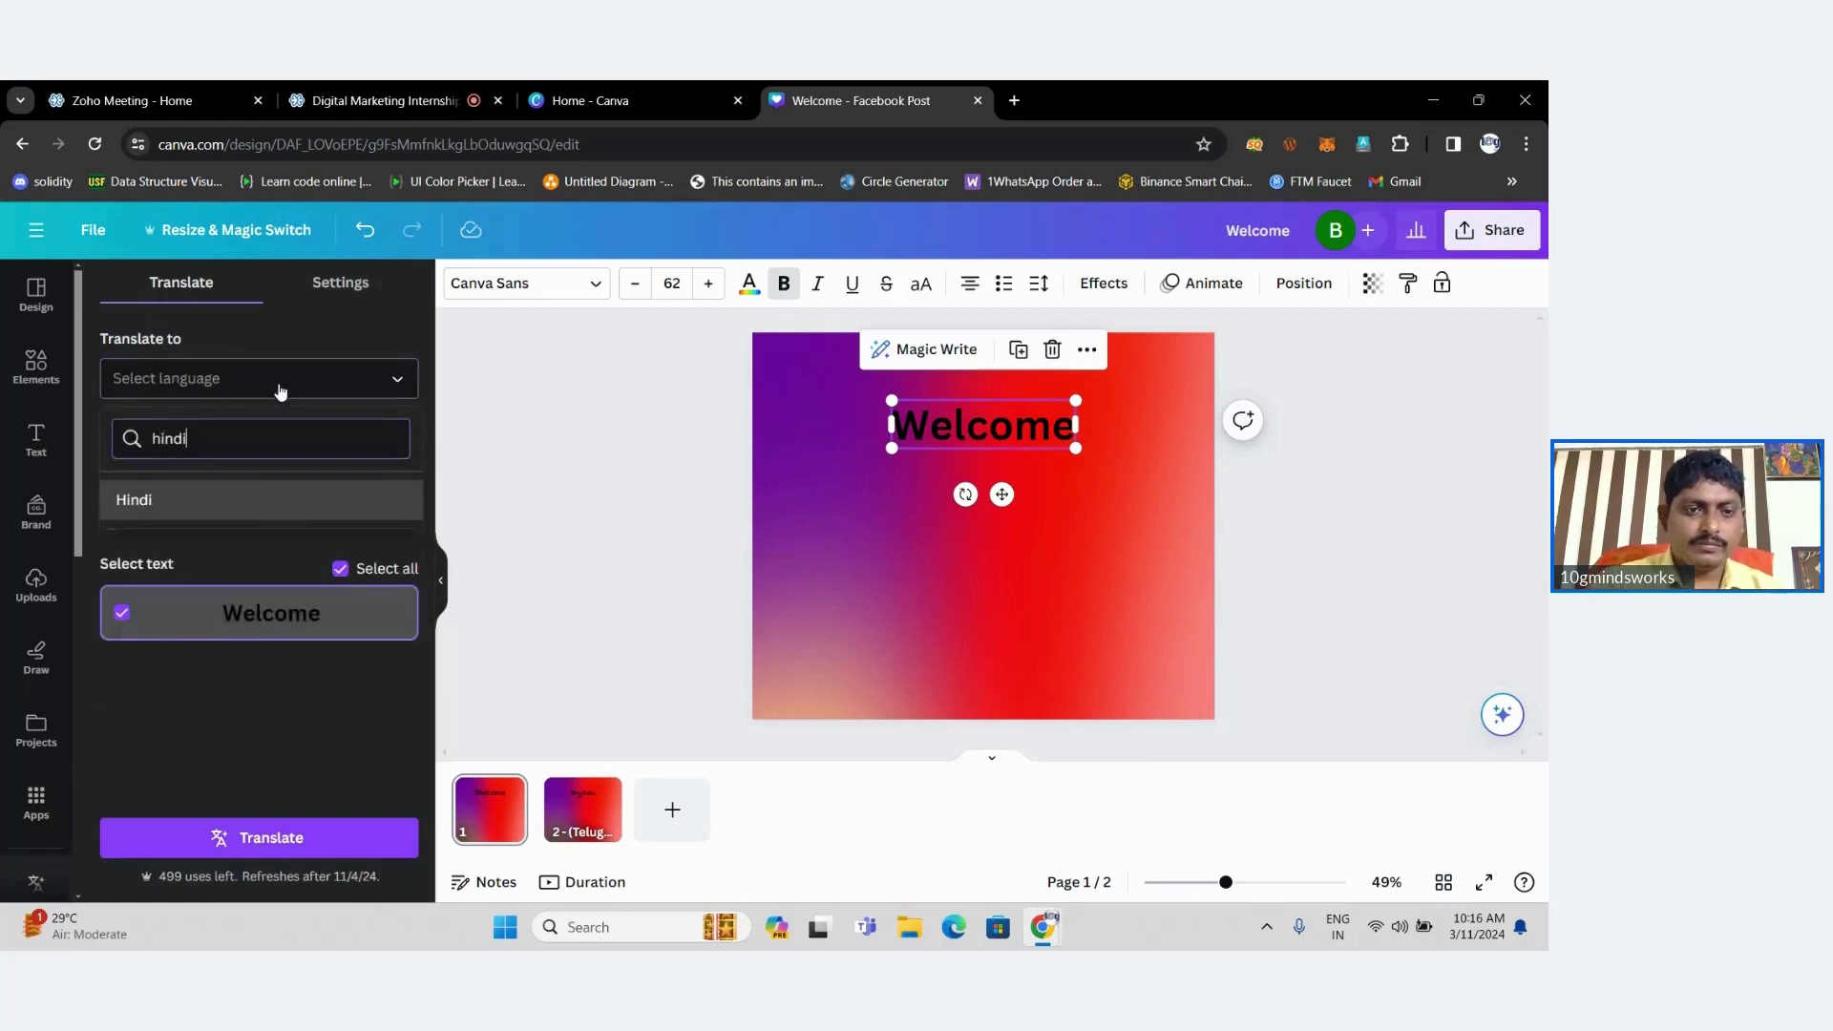
click(225, 501)
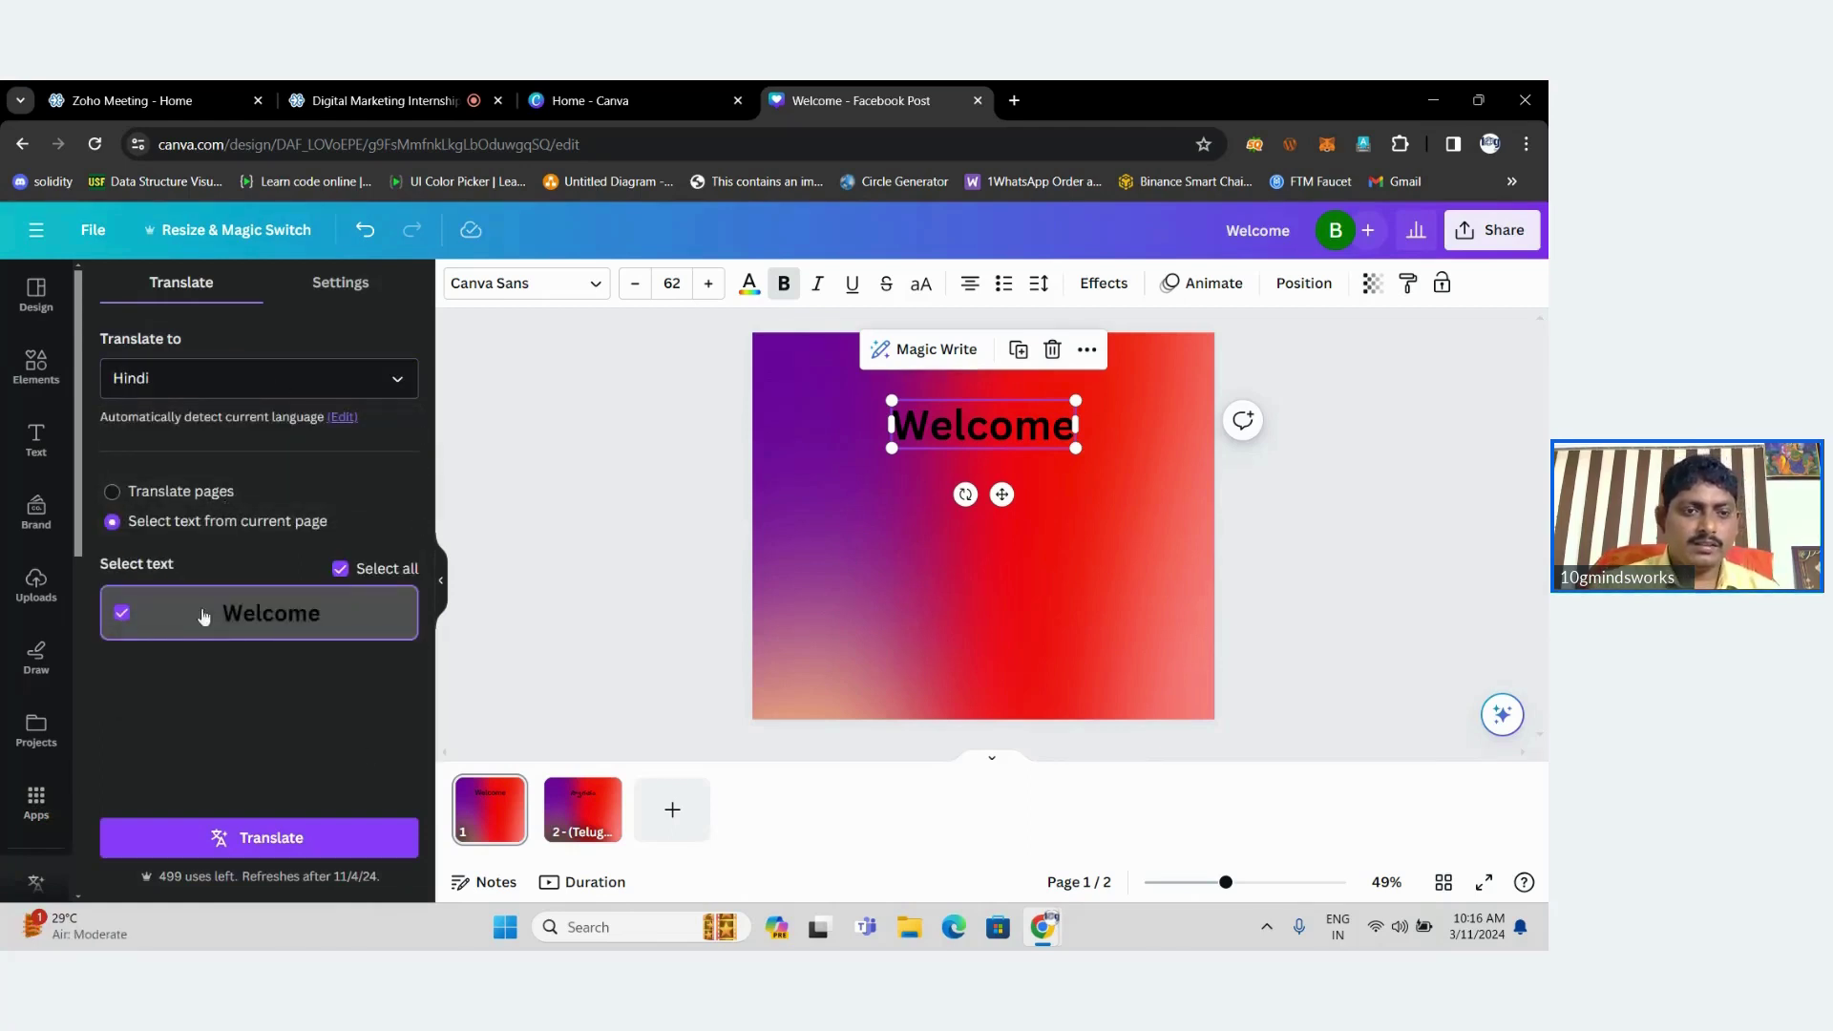
click(296, 837)
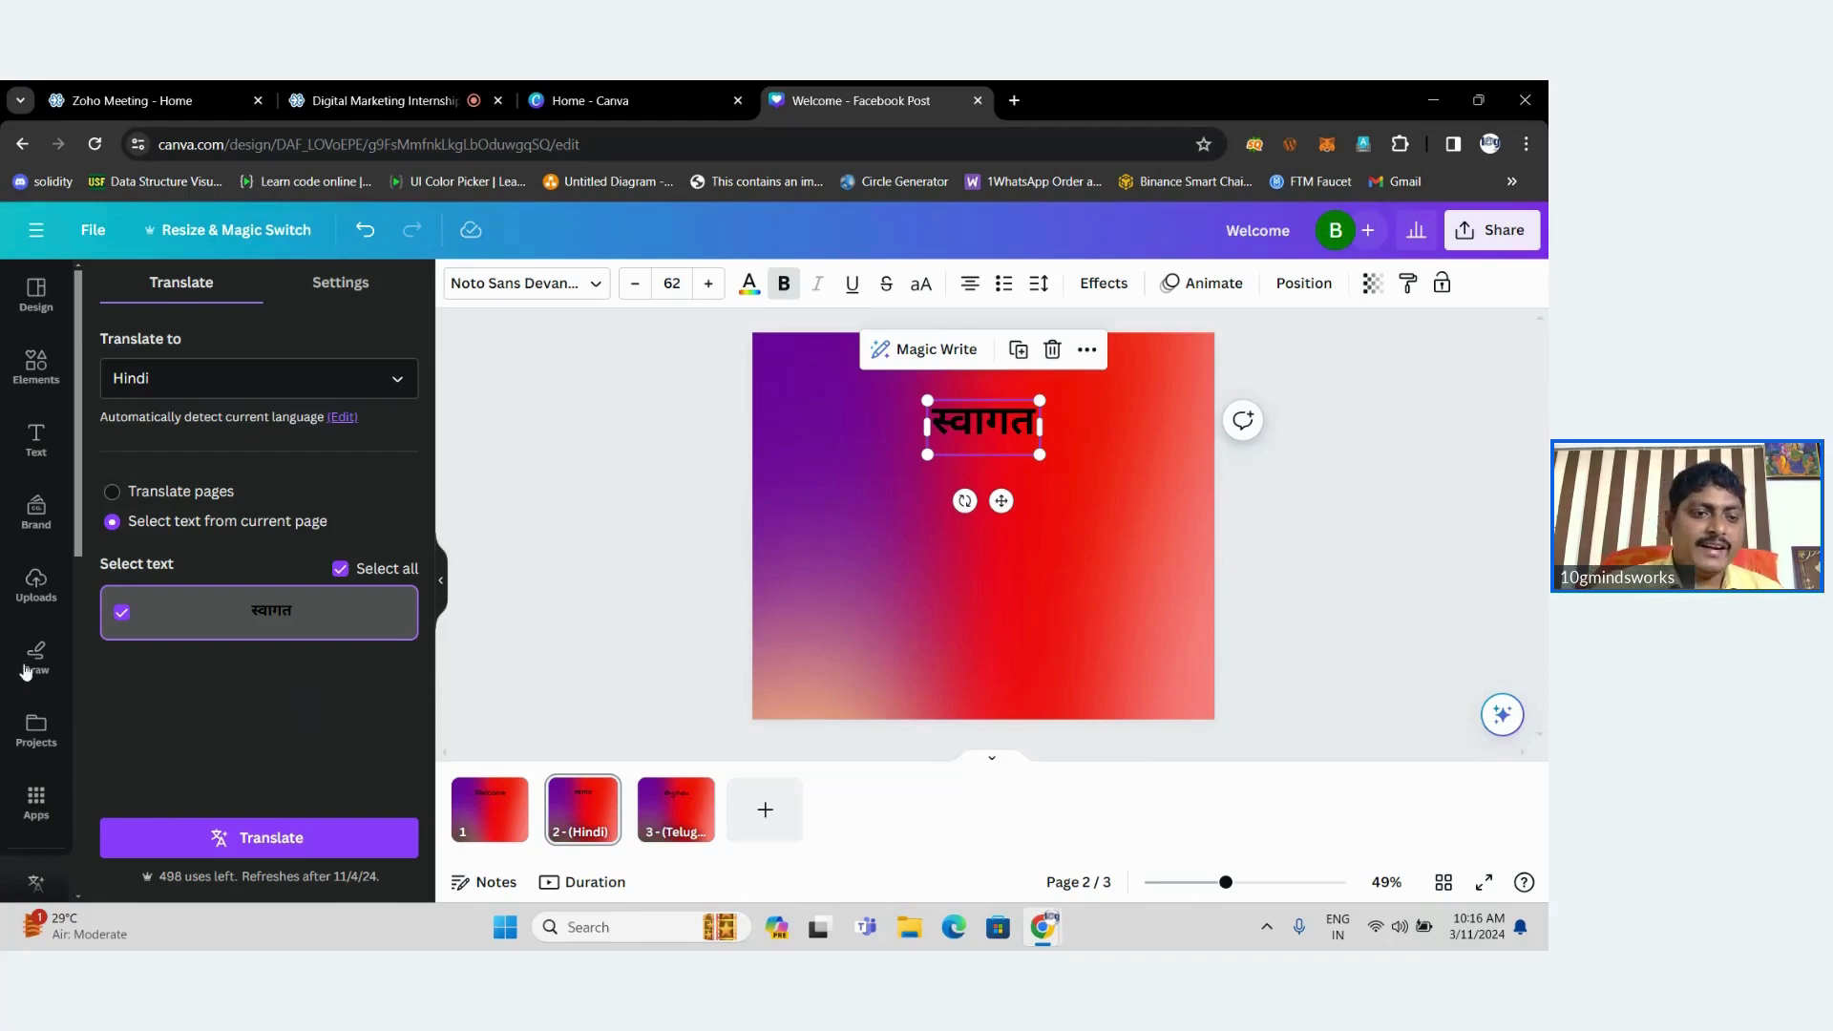
Show the app list beside the first page, check the latest attendee questions in the Zoho webinar Q&A, and return to the design.
click(35, 807)
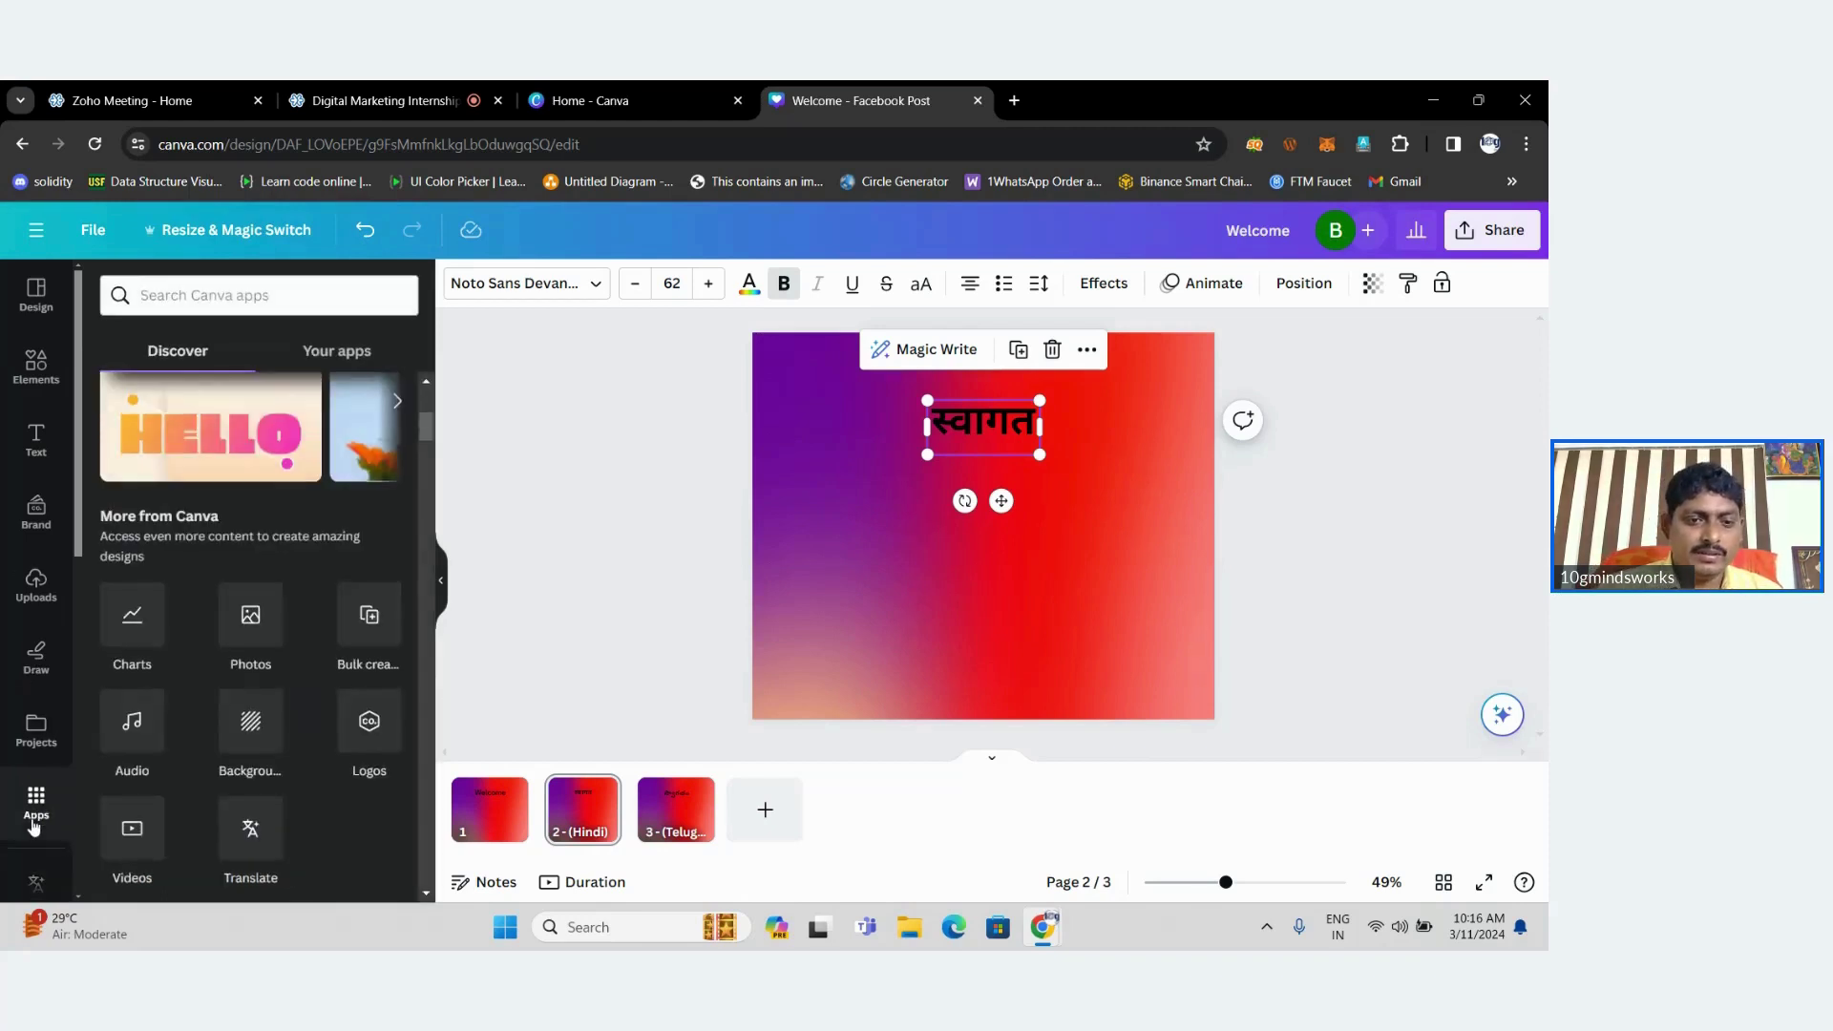
click(490, 809)
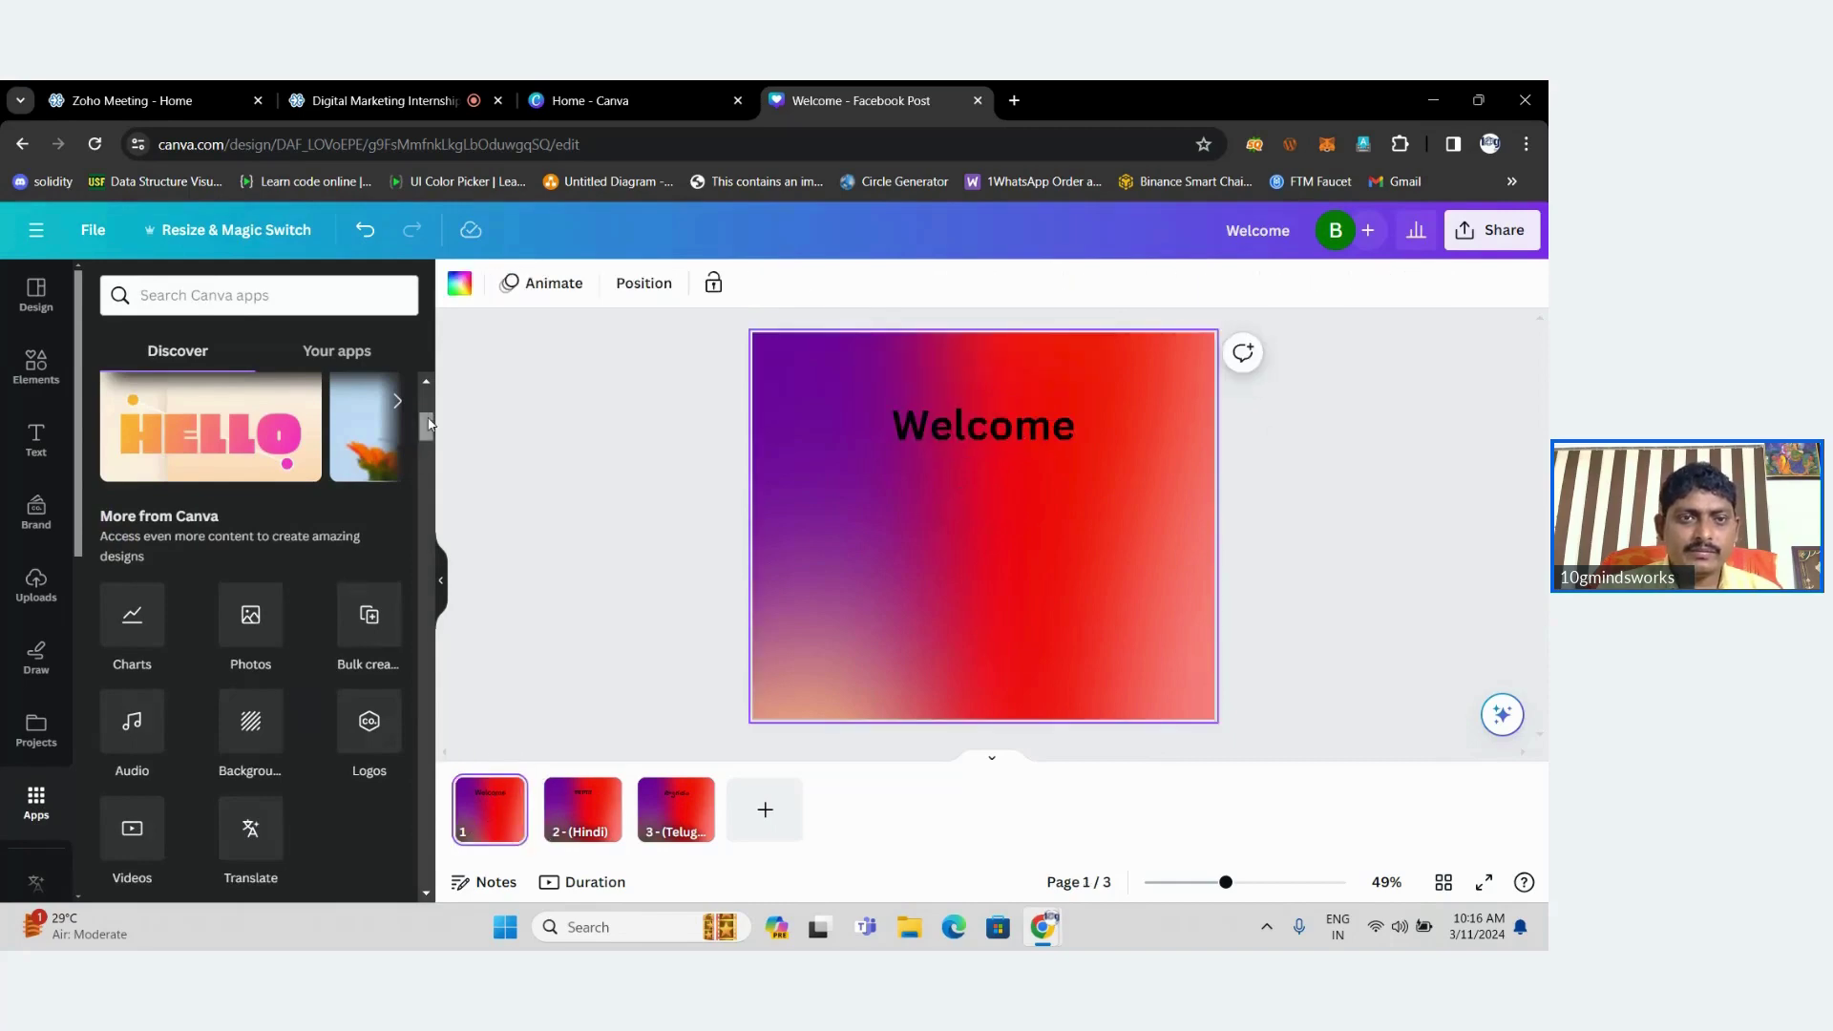
click(382, 100)
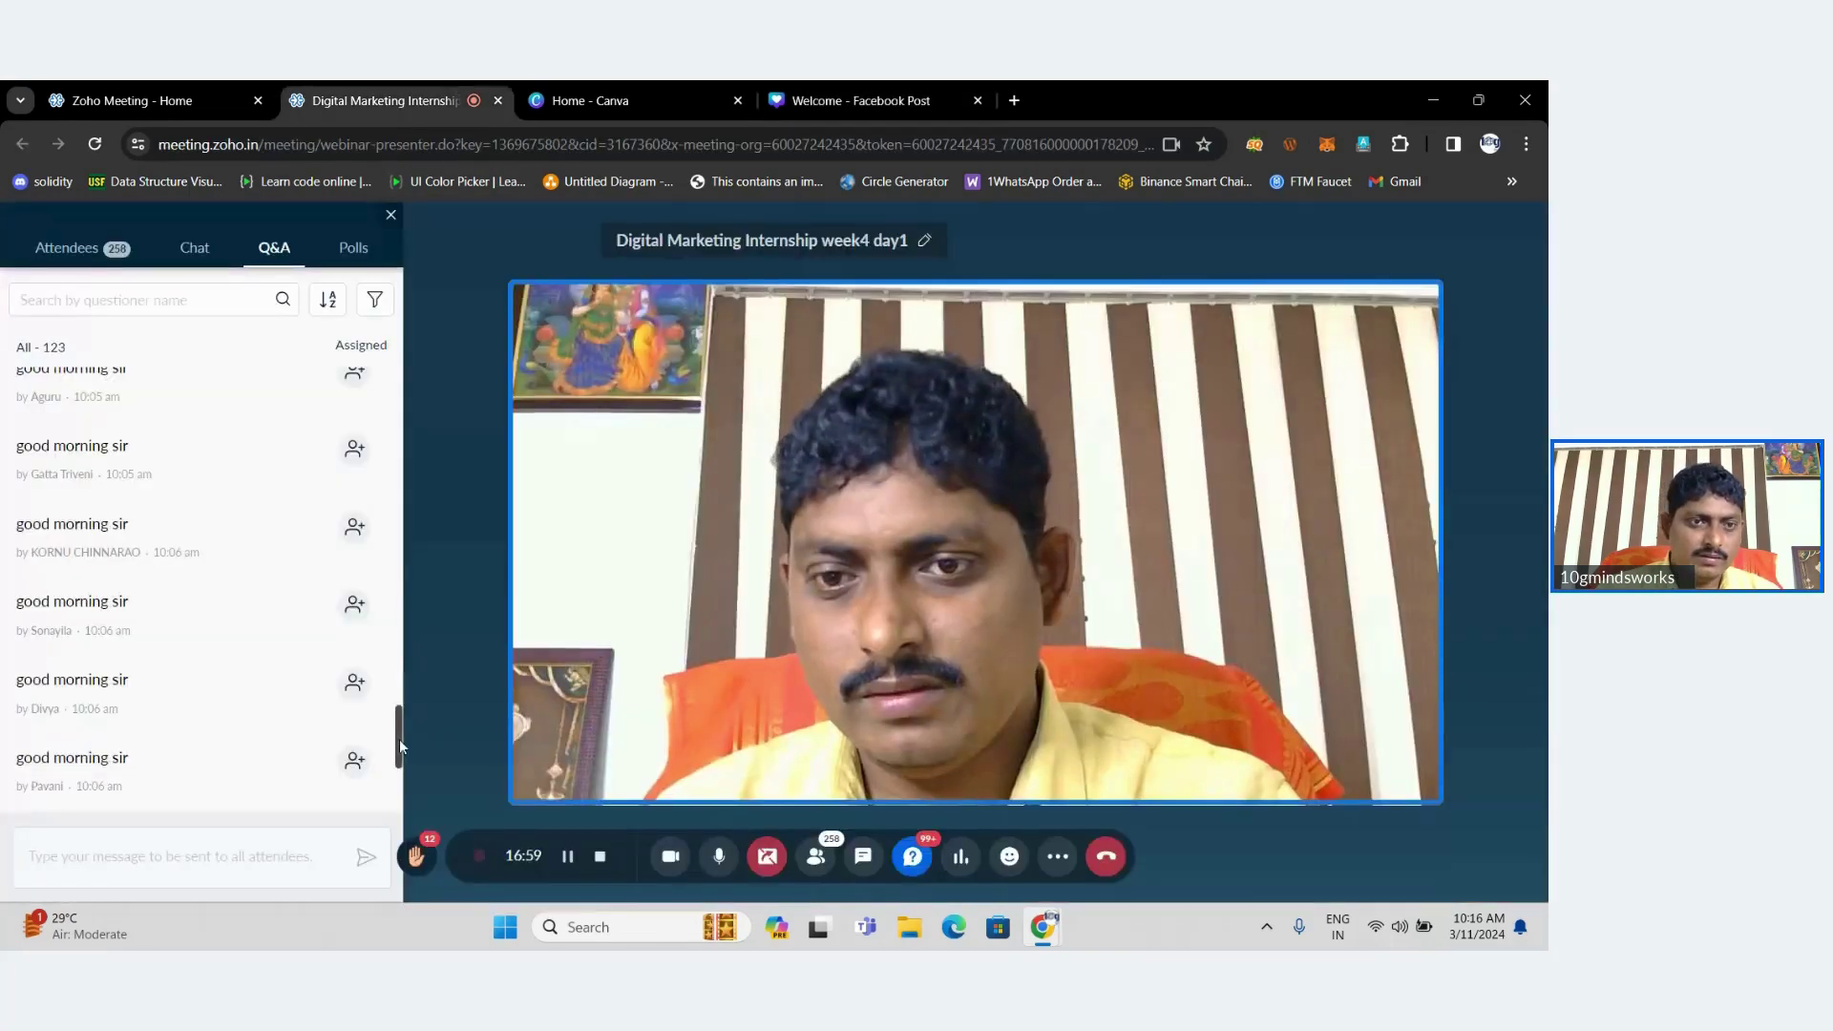
drag(397, 749, 396, 791)
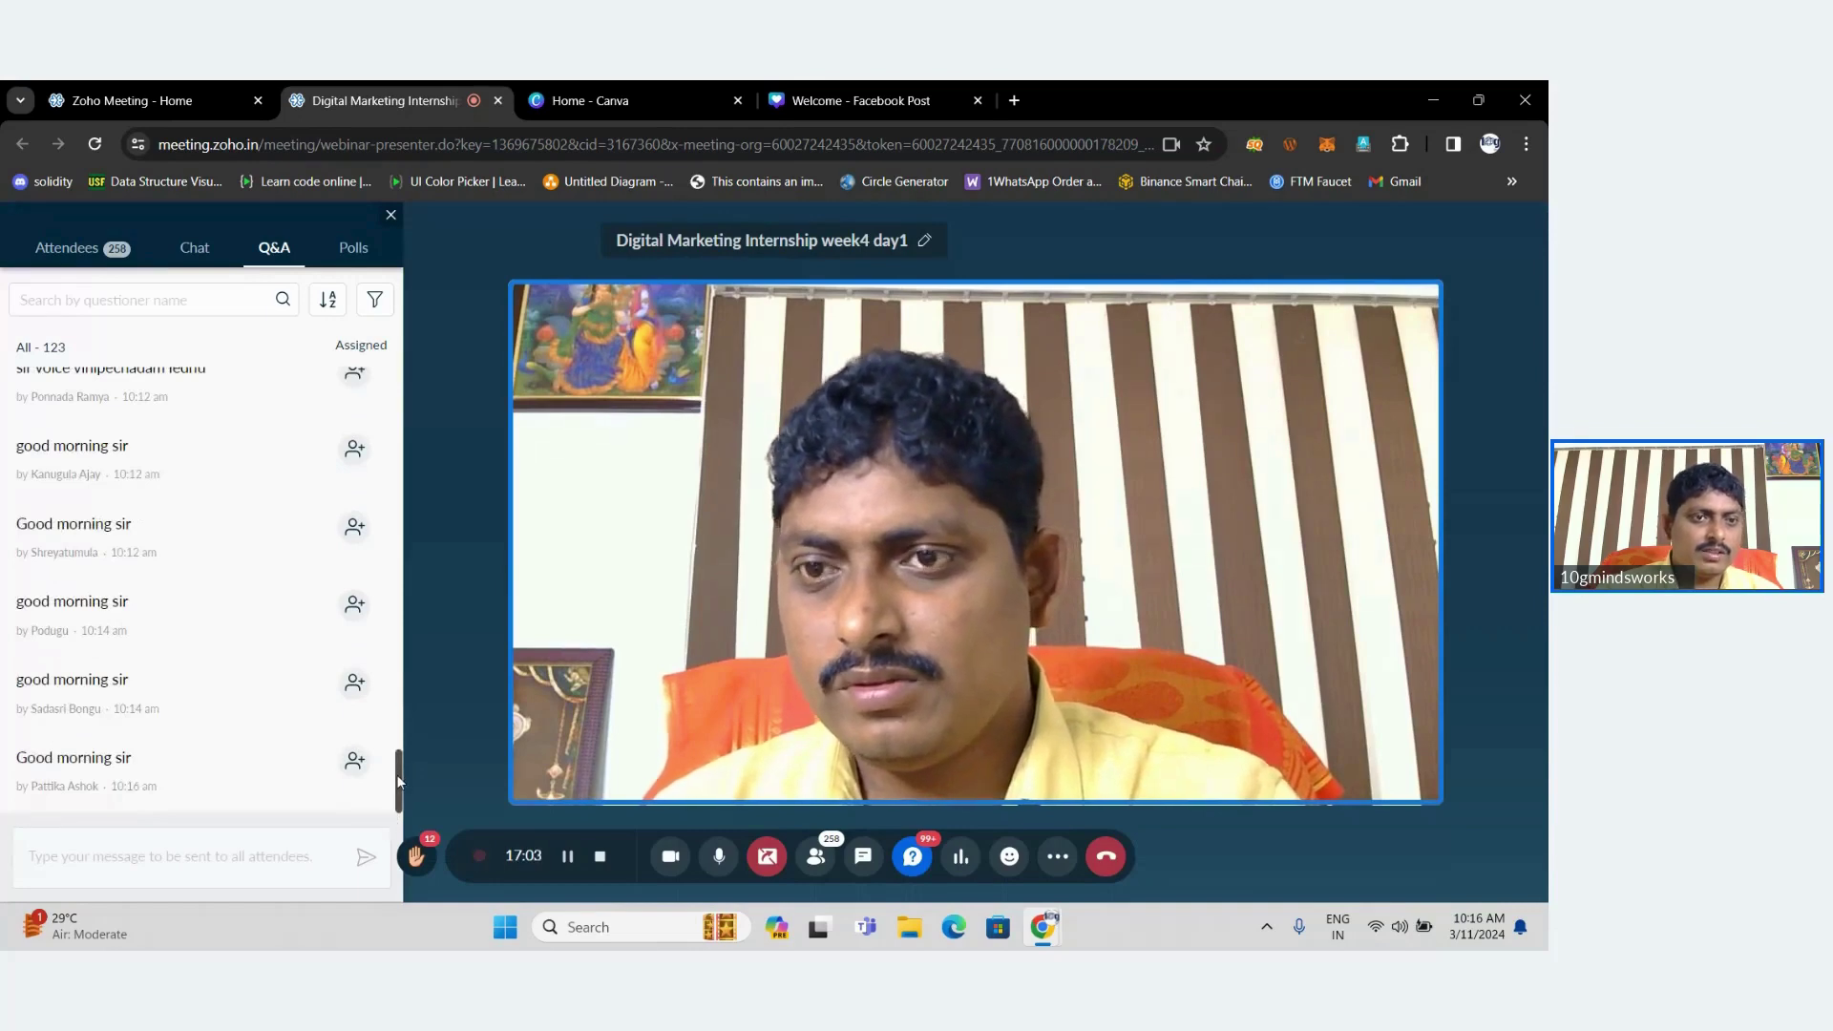
click(630, 86)
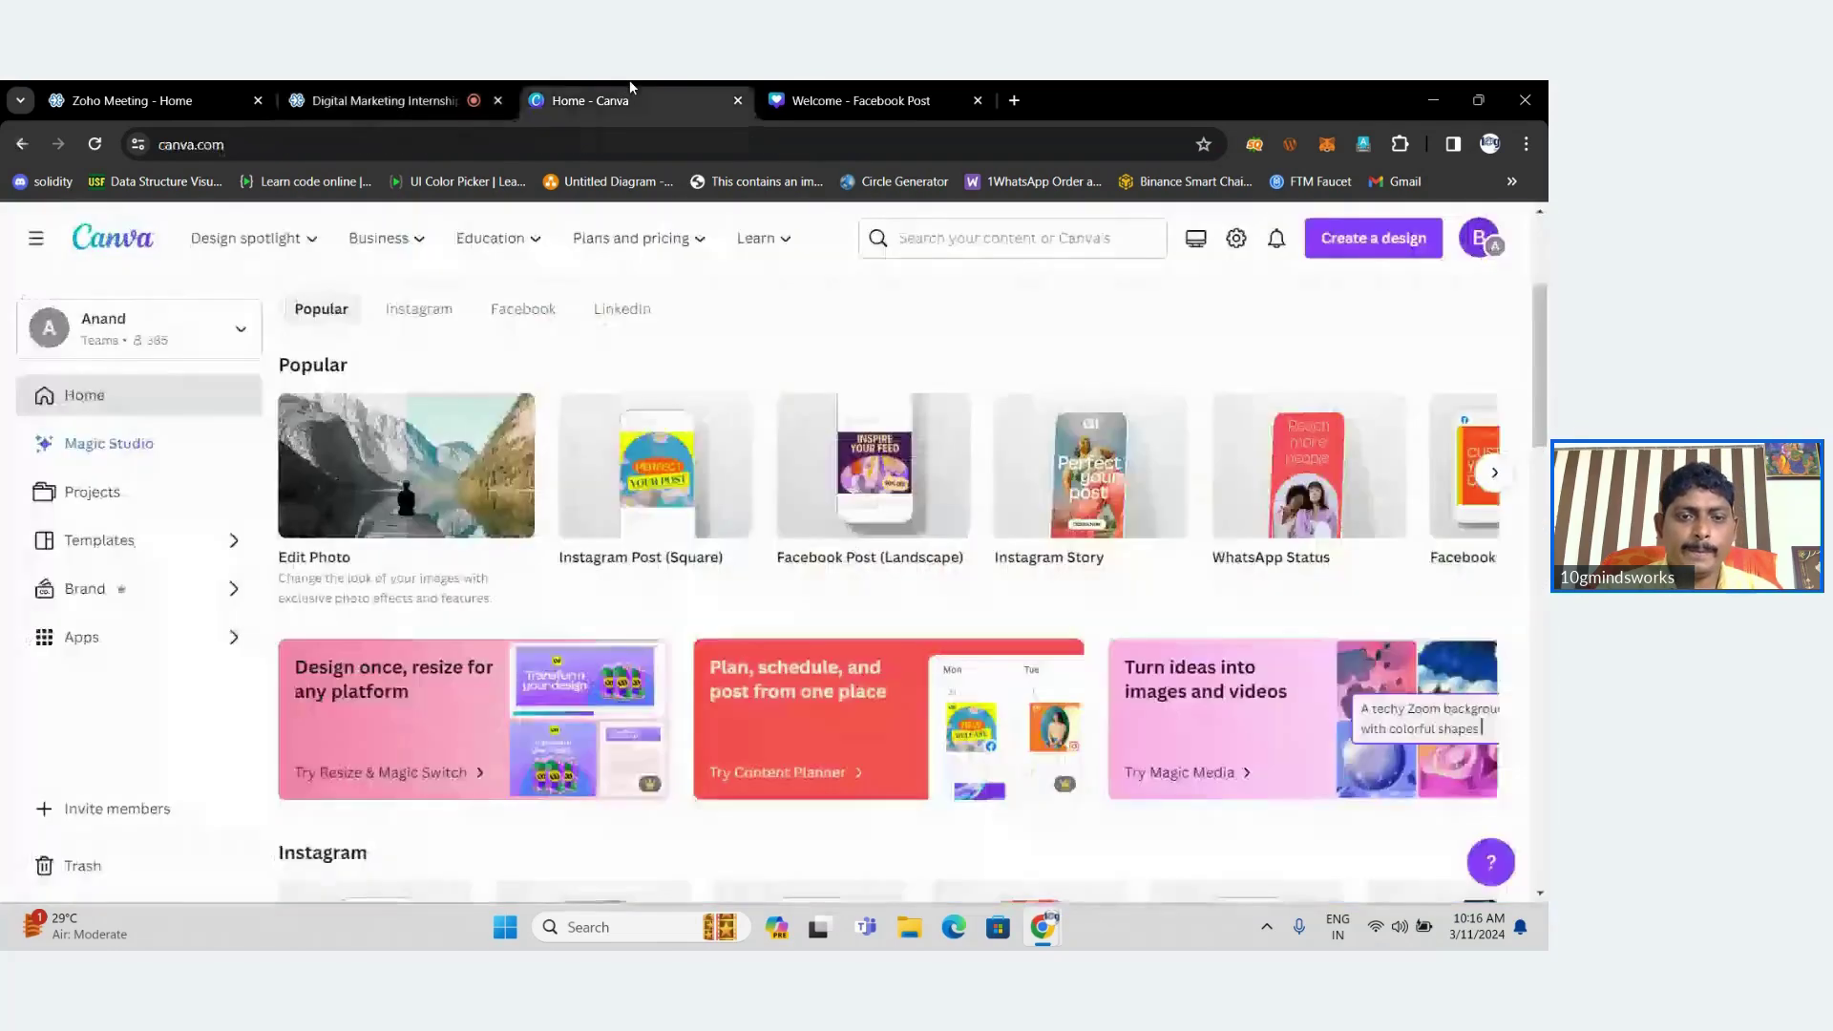
click(884, 91)
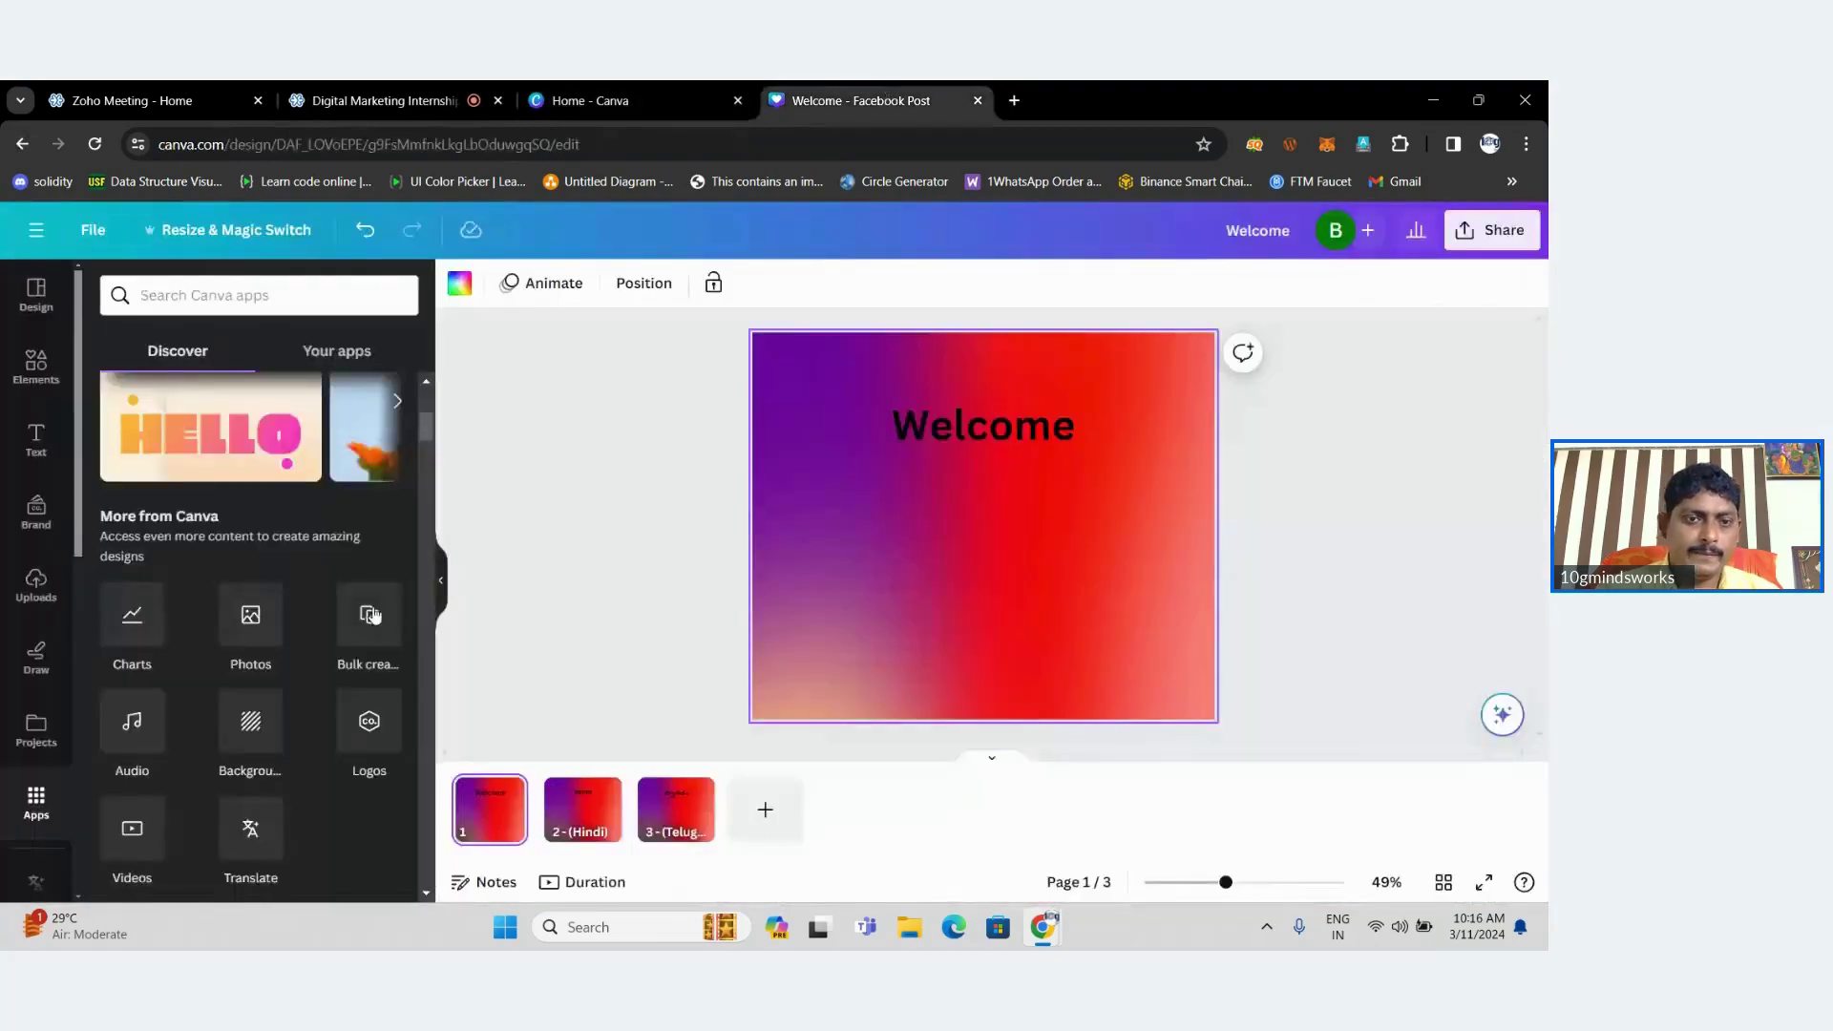
Browse the Canva apps down to the Popular group and open the Mockups app.
scroll(425, 434, down, 2)
scroll(426, 433, down, 4)
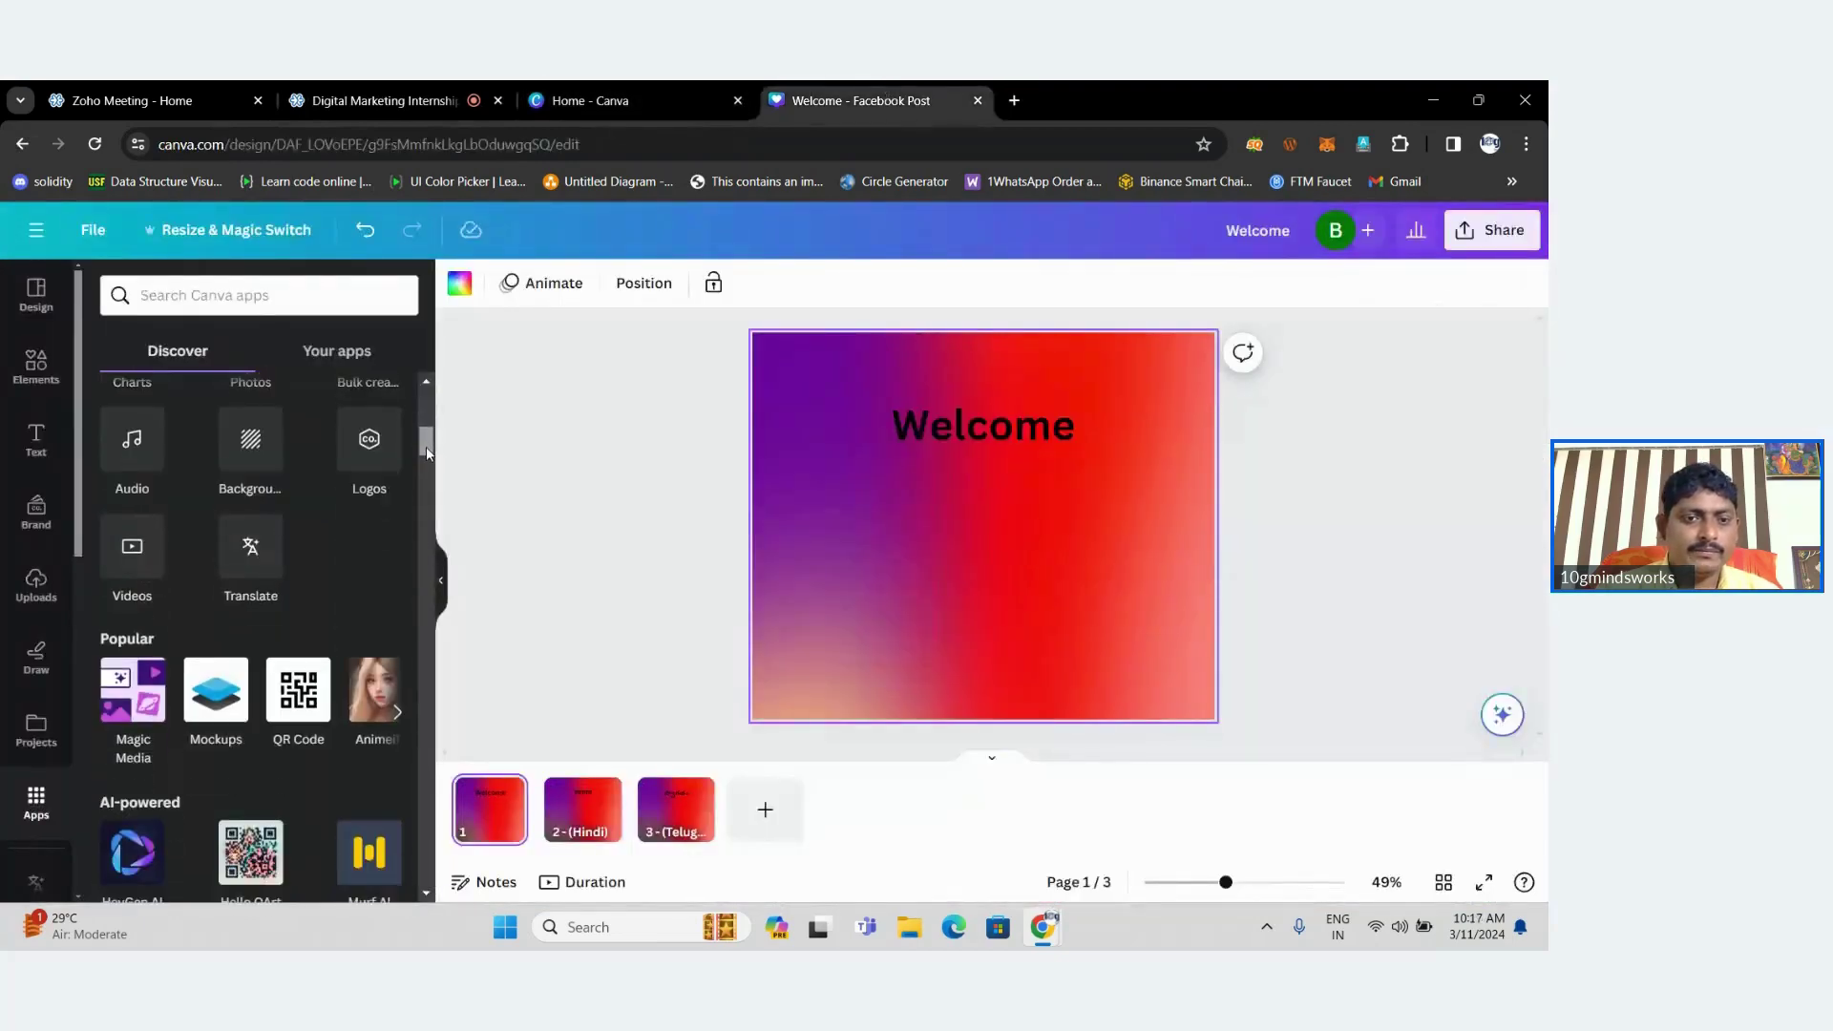
scroll(425, 434, up, 5)
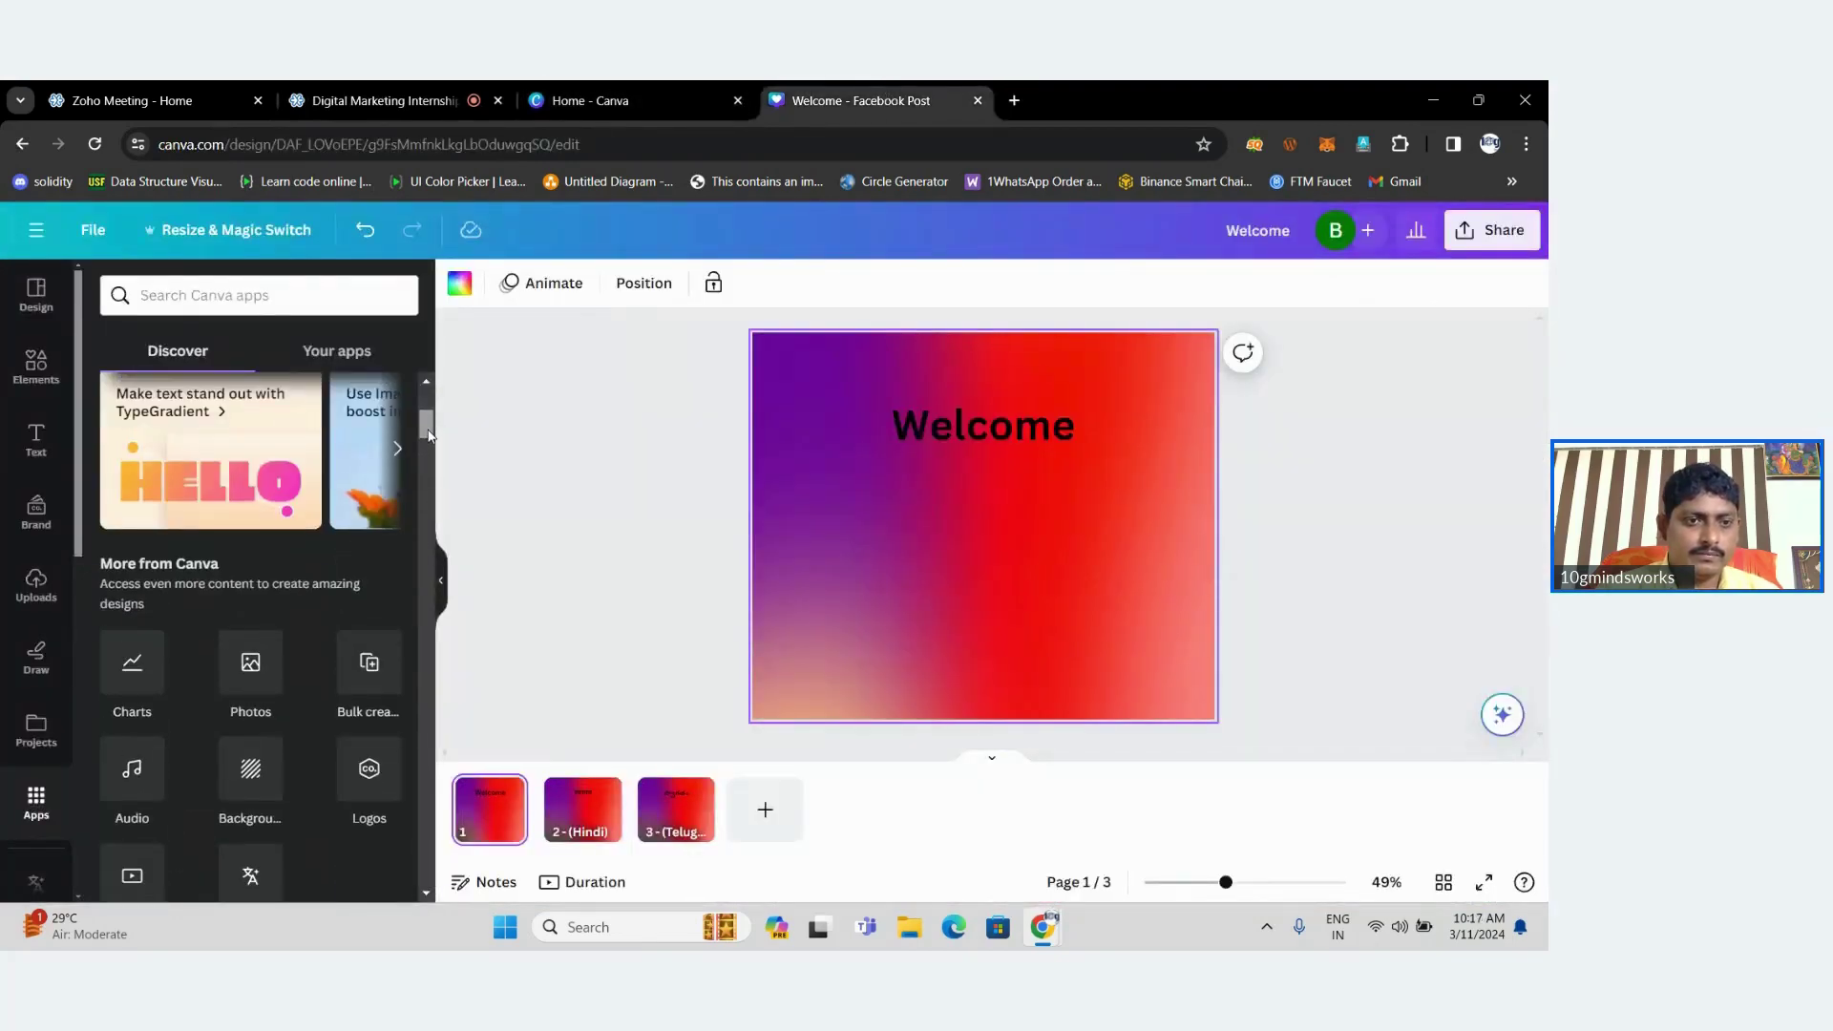
scroll(427, 437, up, 1)
scroll(425, 441, down, 4)
drag(426, 437, 426, 456)
mouse_move(150, 537)
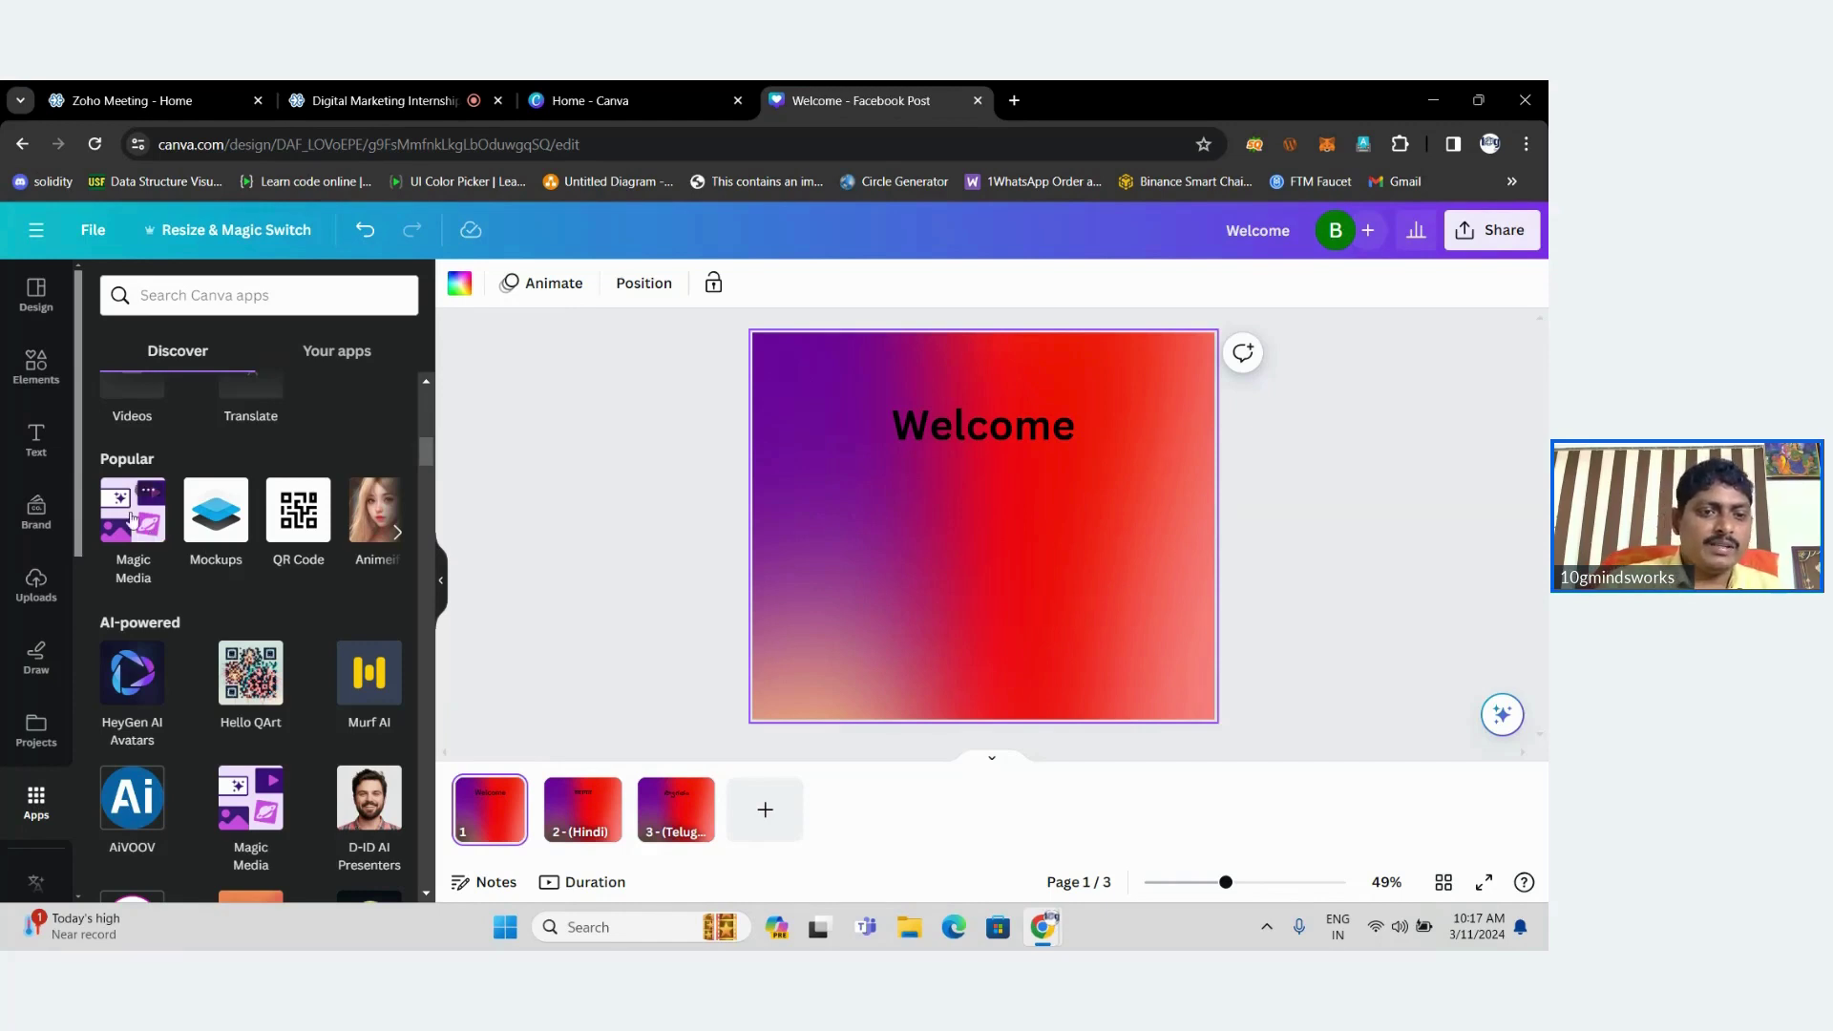
click(220, 537)
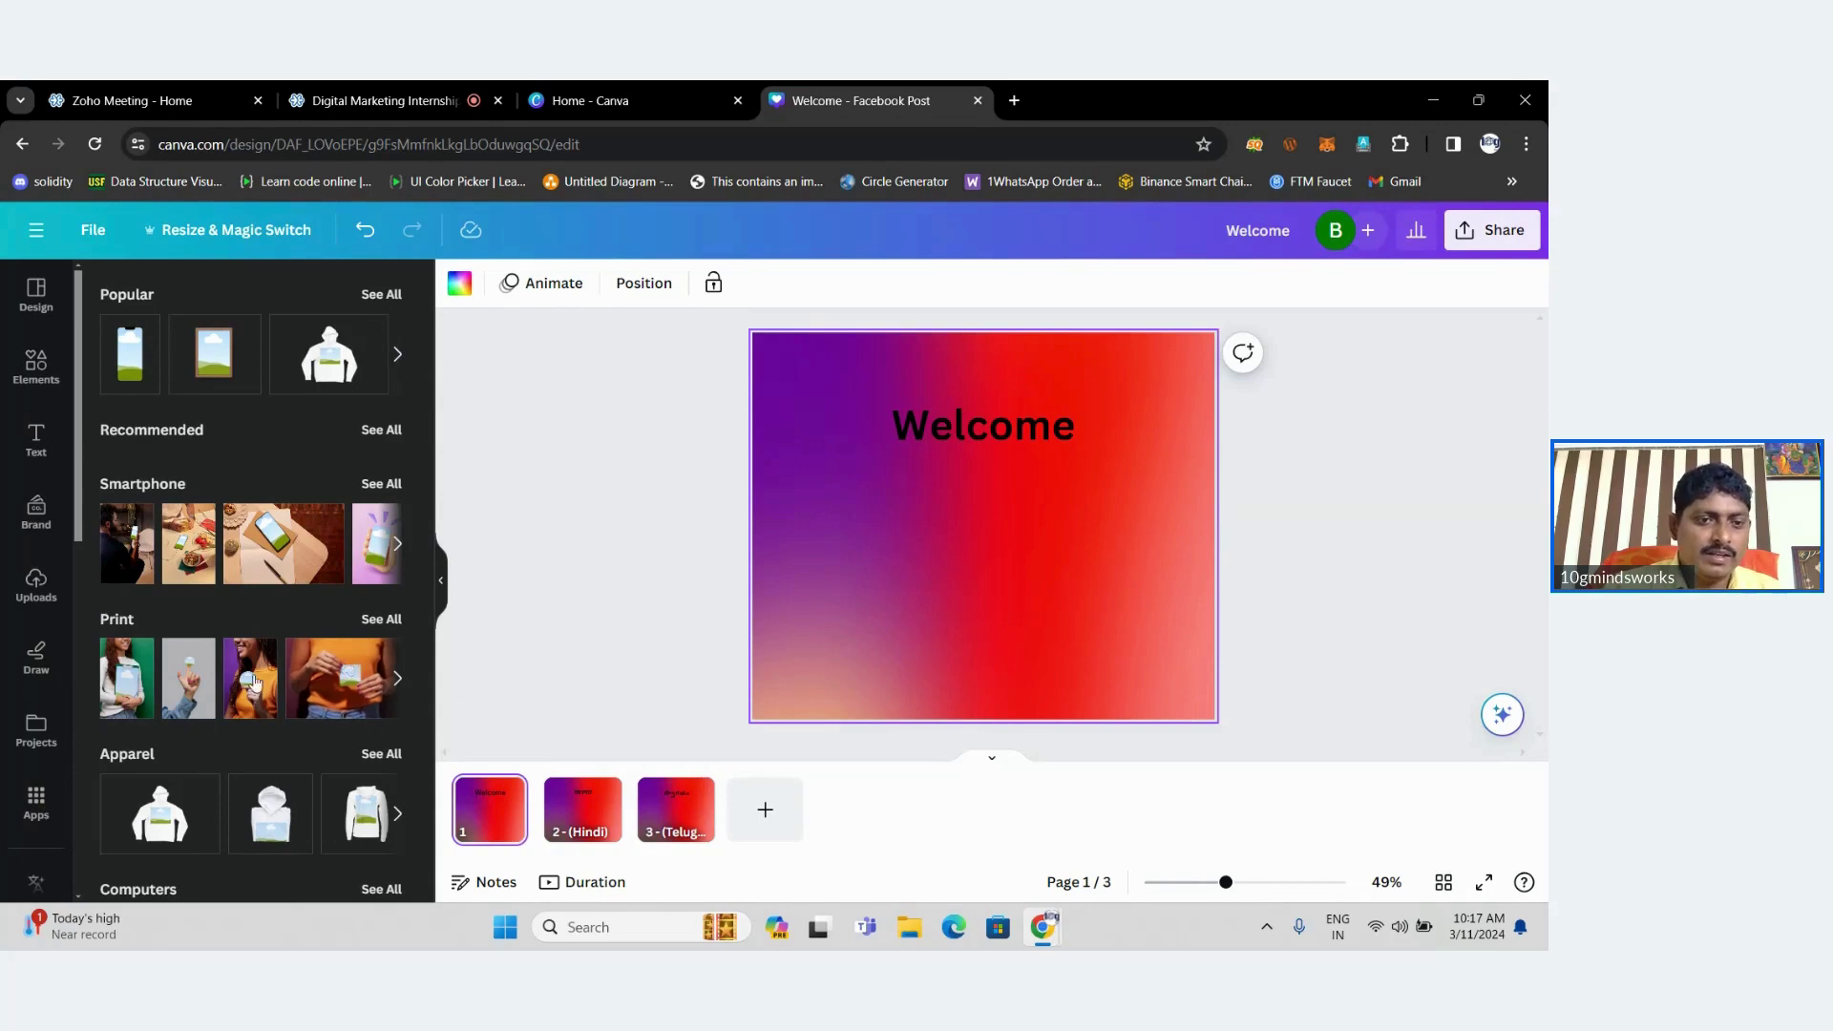
Add the Print mockup of hands holding a card before an orange top to page 1, and enlarge it to cover most of the page.
click(341, 675)
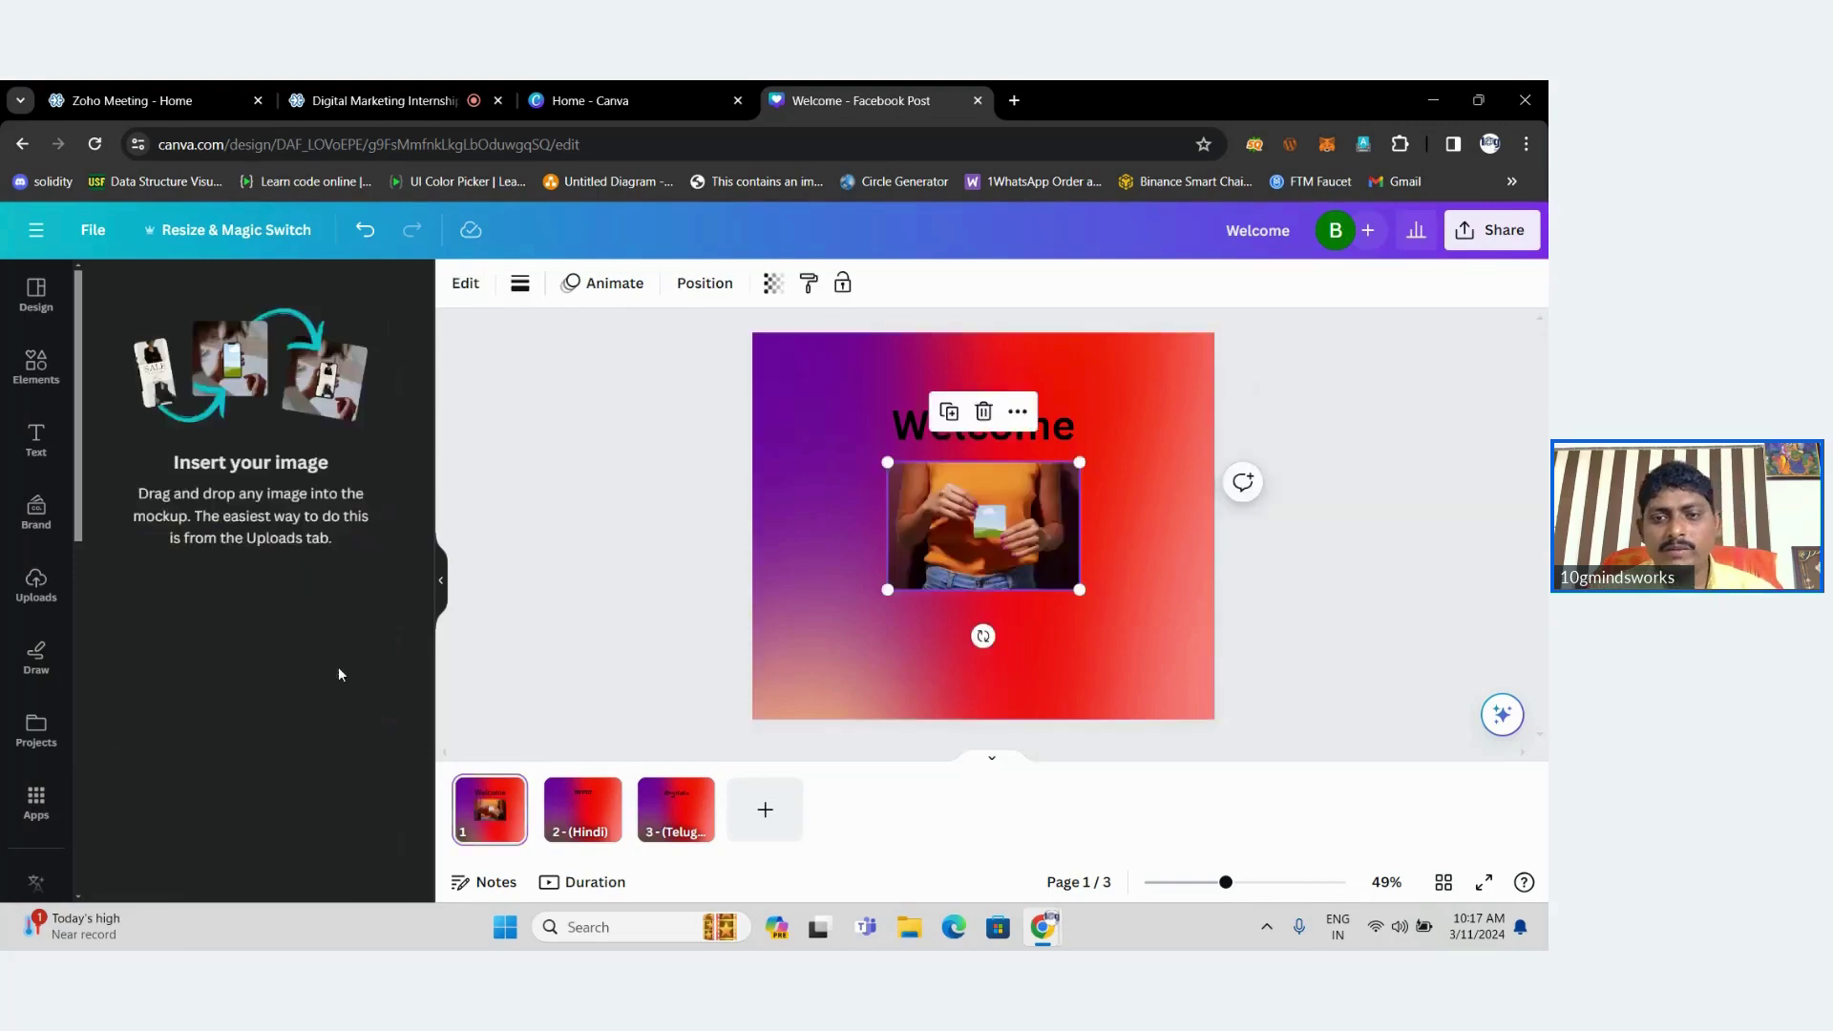
drag(1079, 589, 1200, 766)
mouse_move(1184, 669)
mouse_down()
mouse_move(1085, 616)
mouse_move(1080, 568)
mouse_move(1210, 668)
mouse_move(1214, 649)
mouse_up()
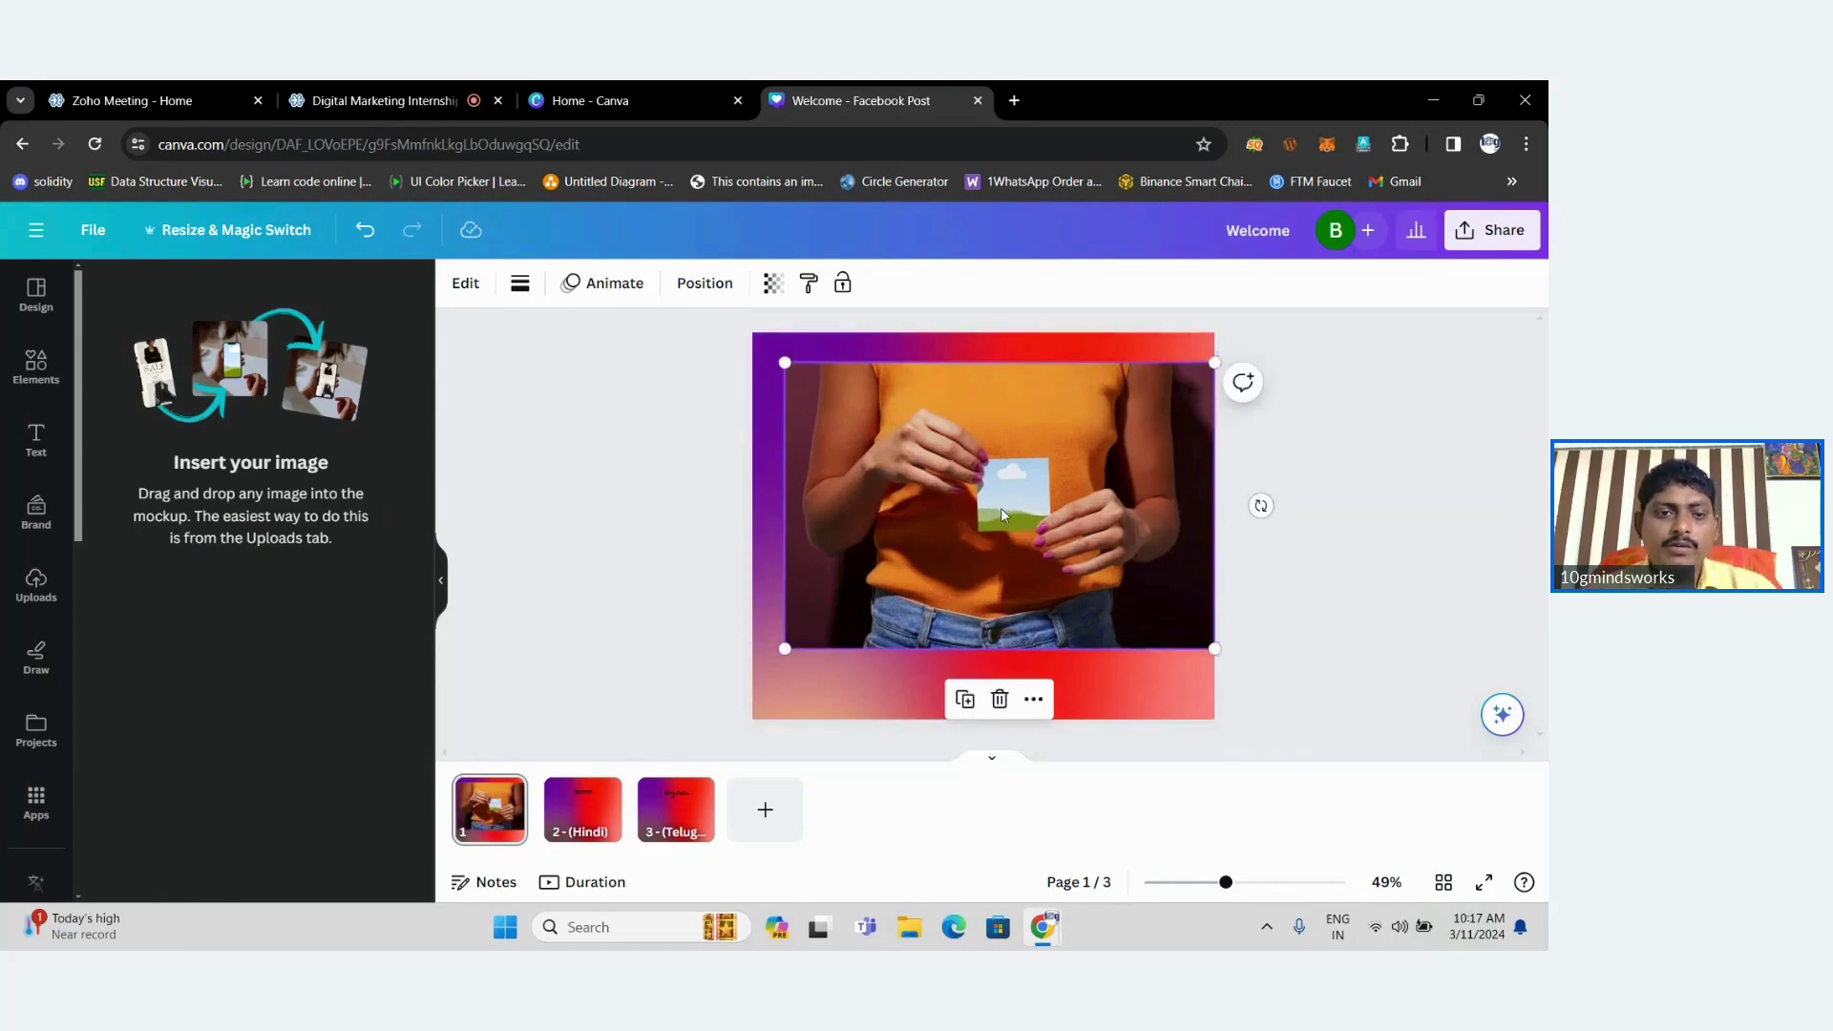
Fill the card in the hands mockup with the uploaded picture of the man in the red jacket.
click(36, 585)
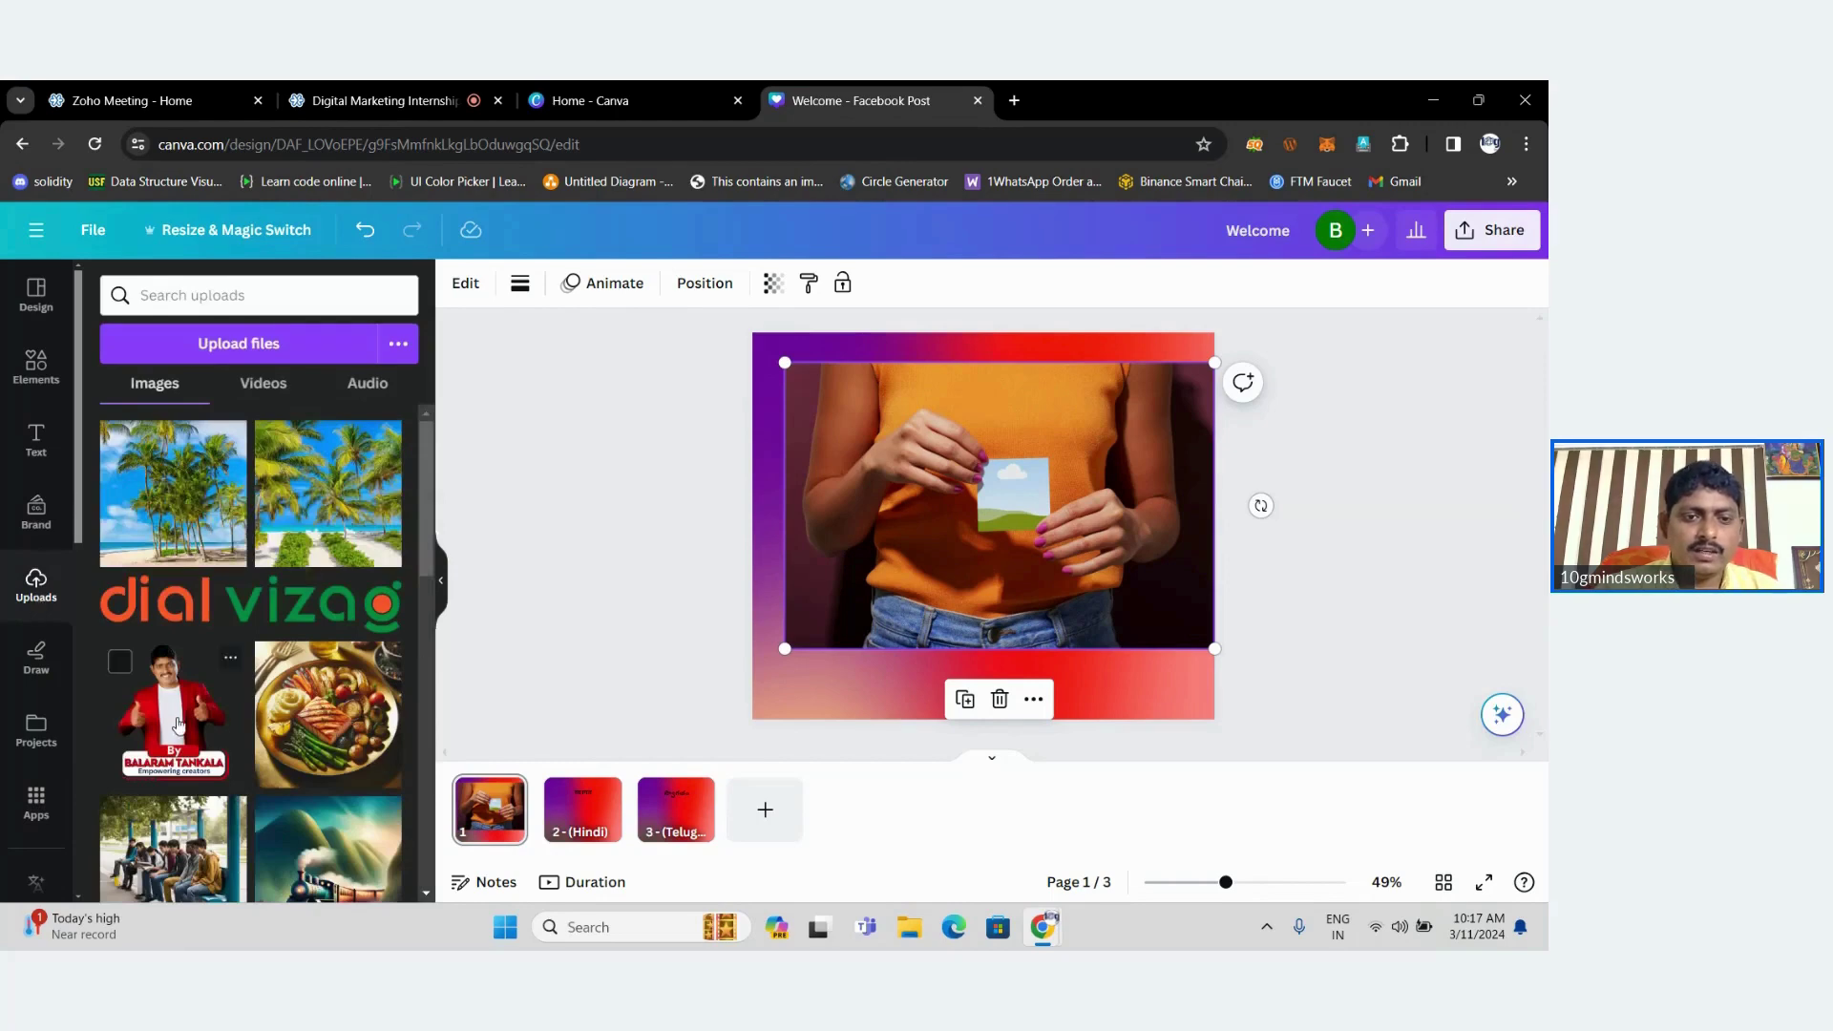
drag(178, 722, 1021, 503)
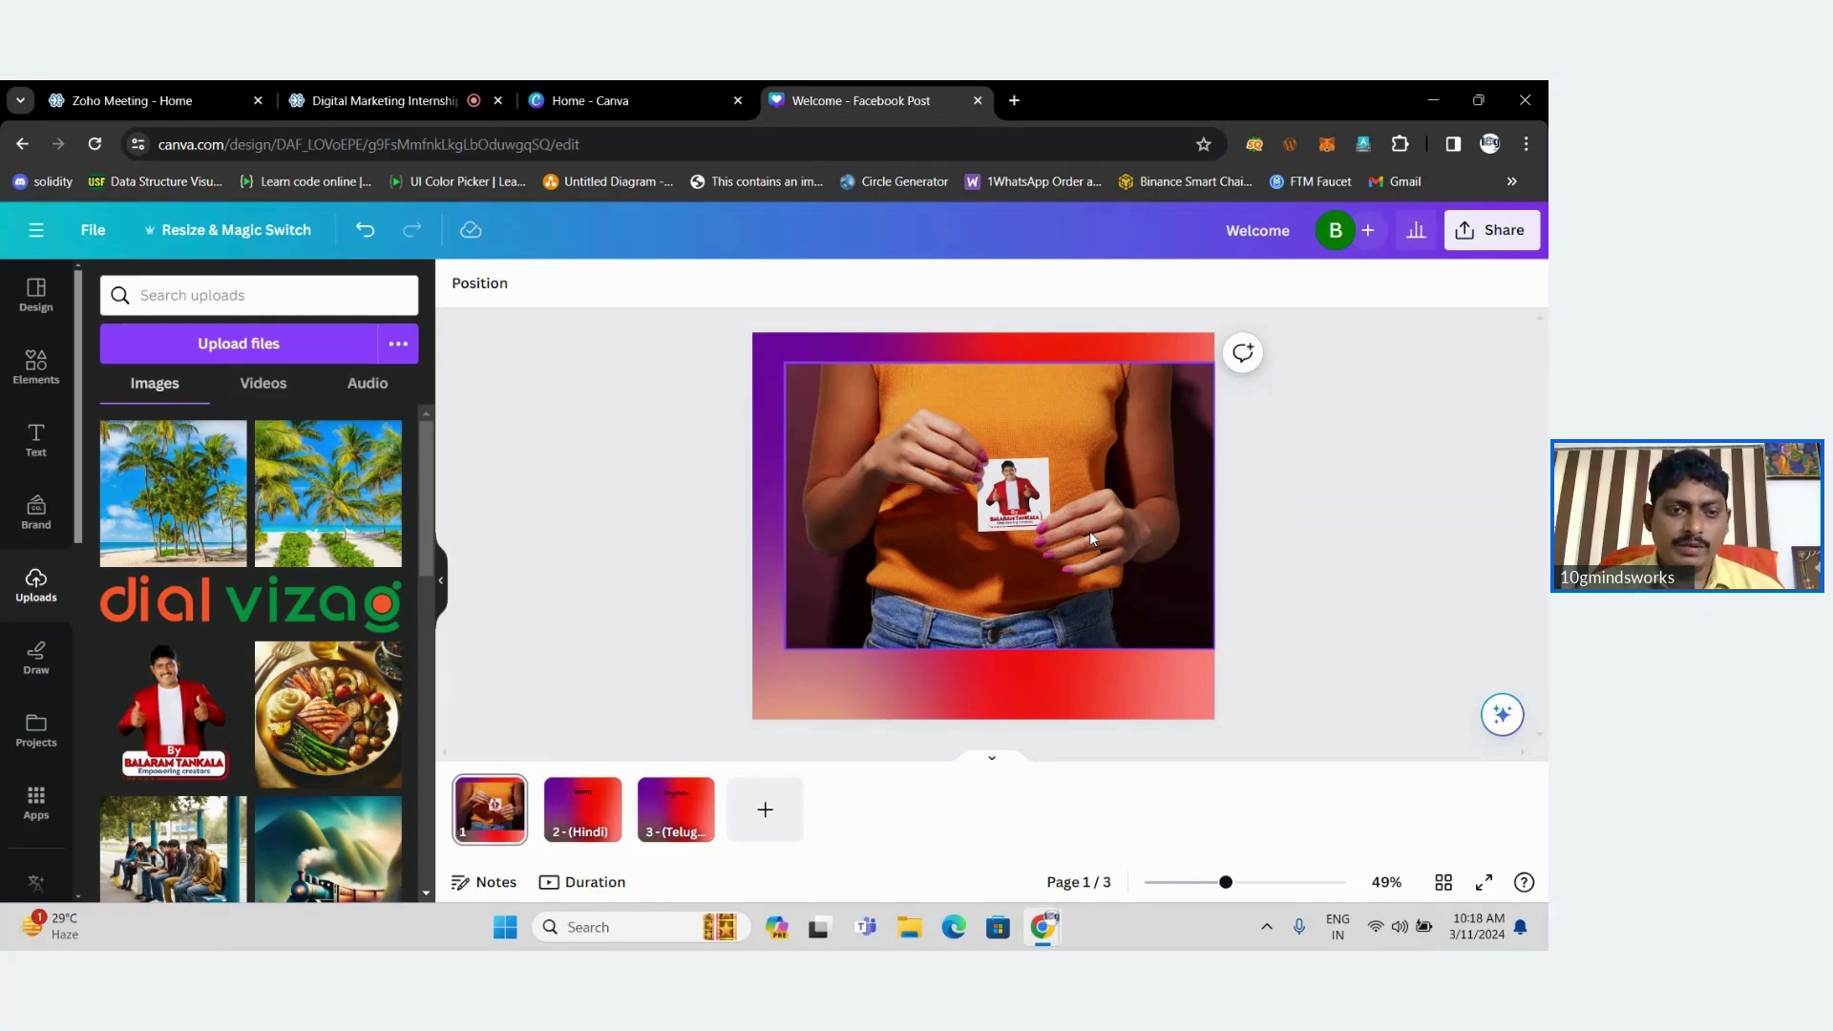
Add the white back-view hoodie from the Mockups app's Apparel group to page 1 and move it to the page's upper-left area.
click(34, 795)
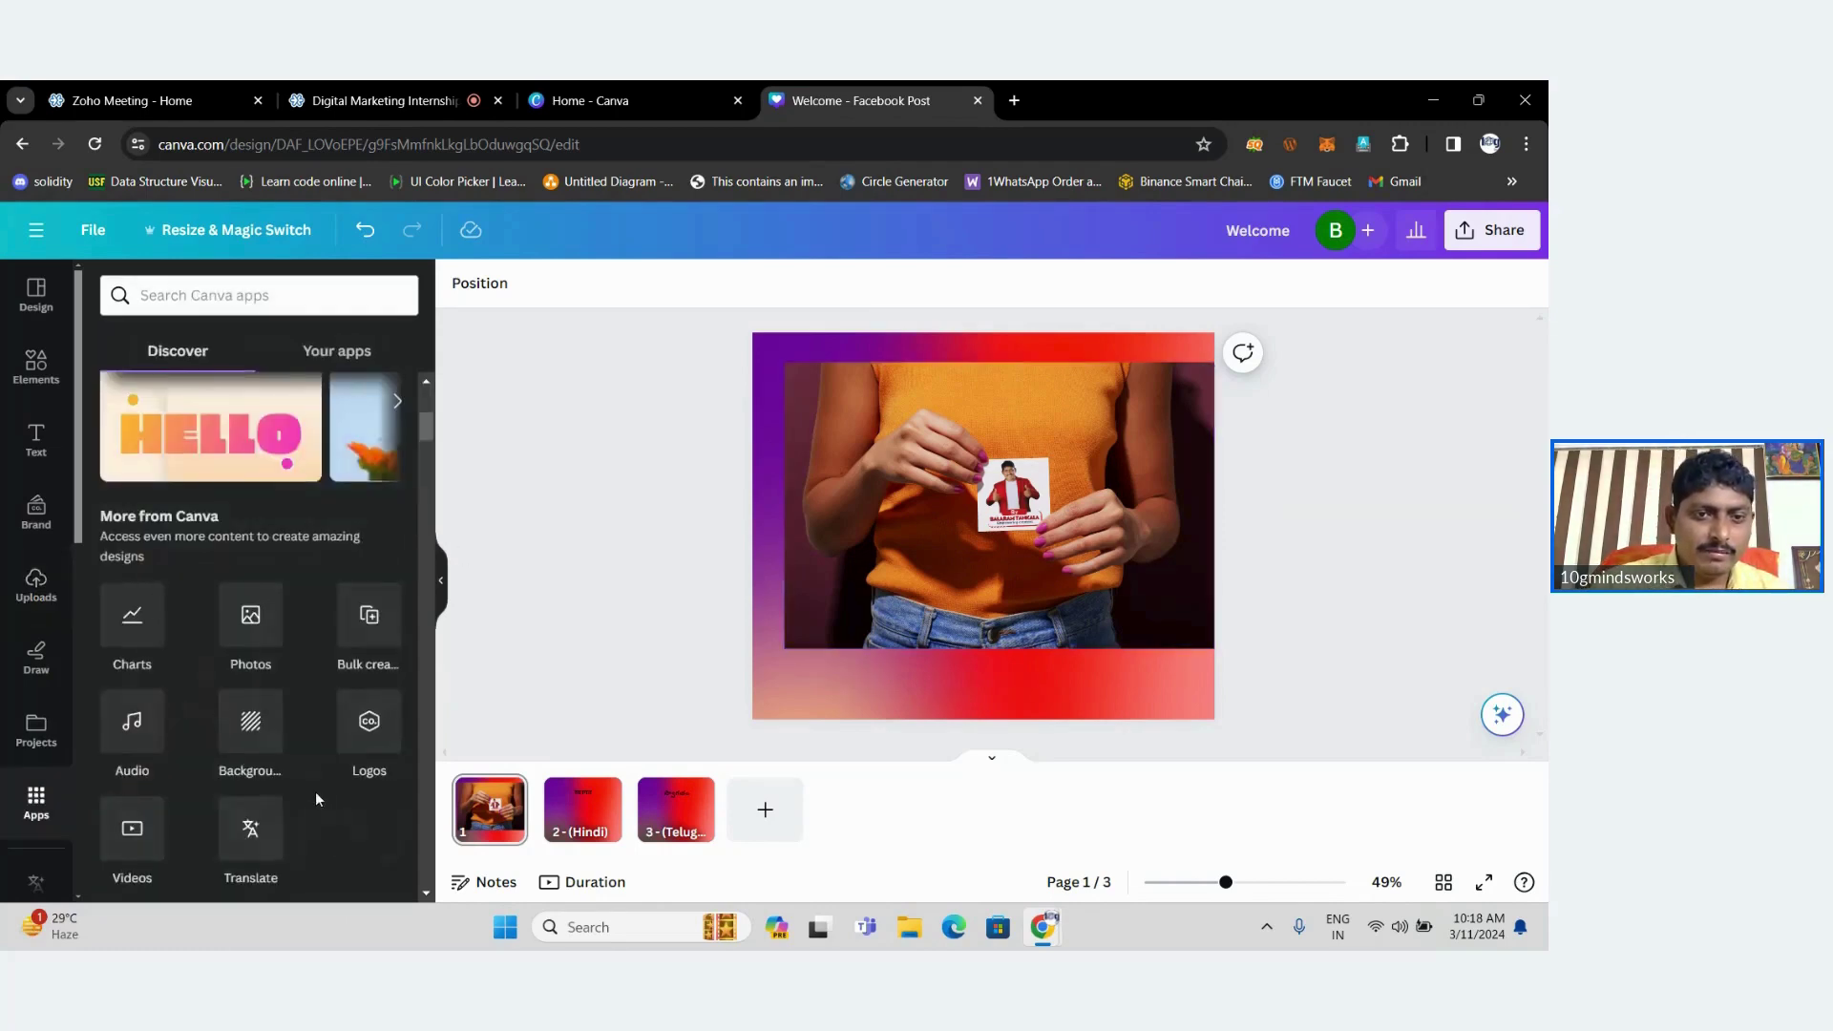
scroll(286, 462, down, 5)
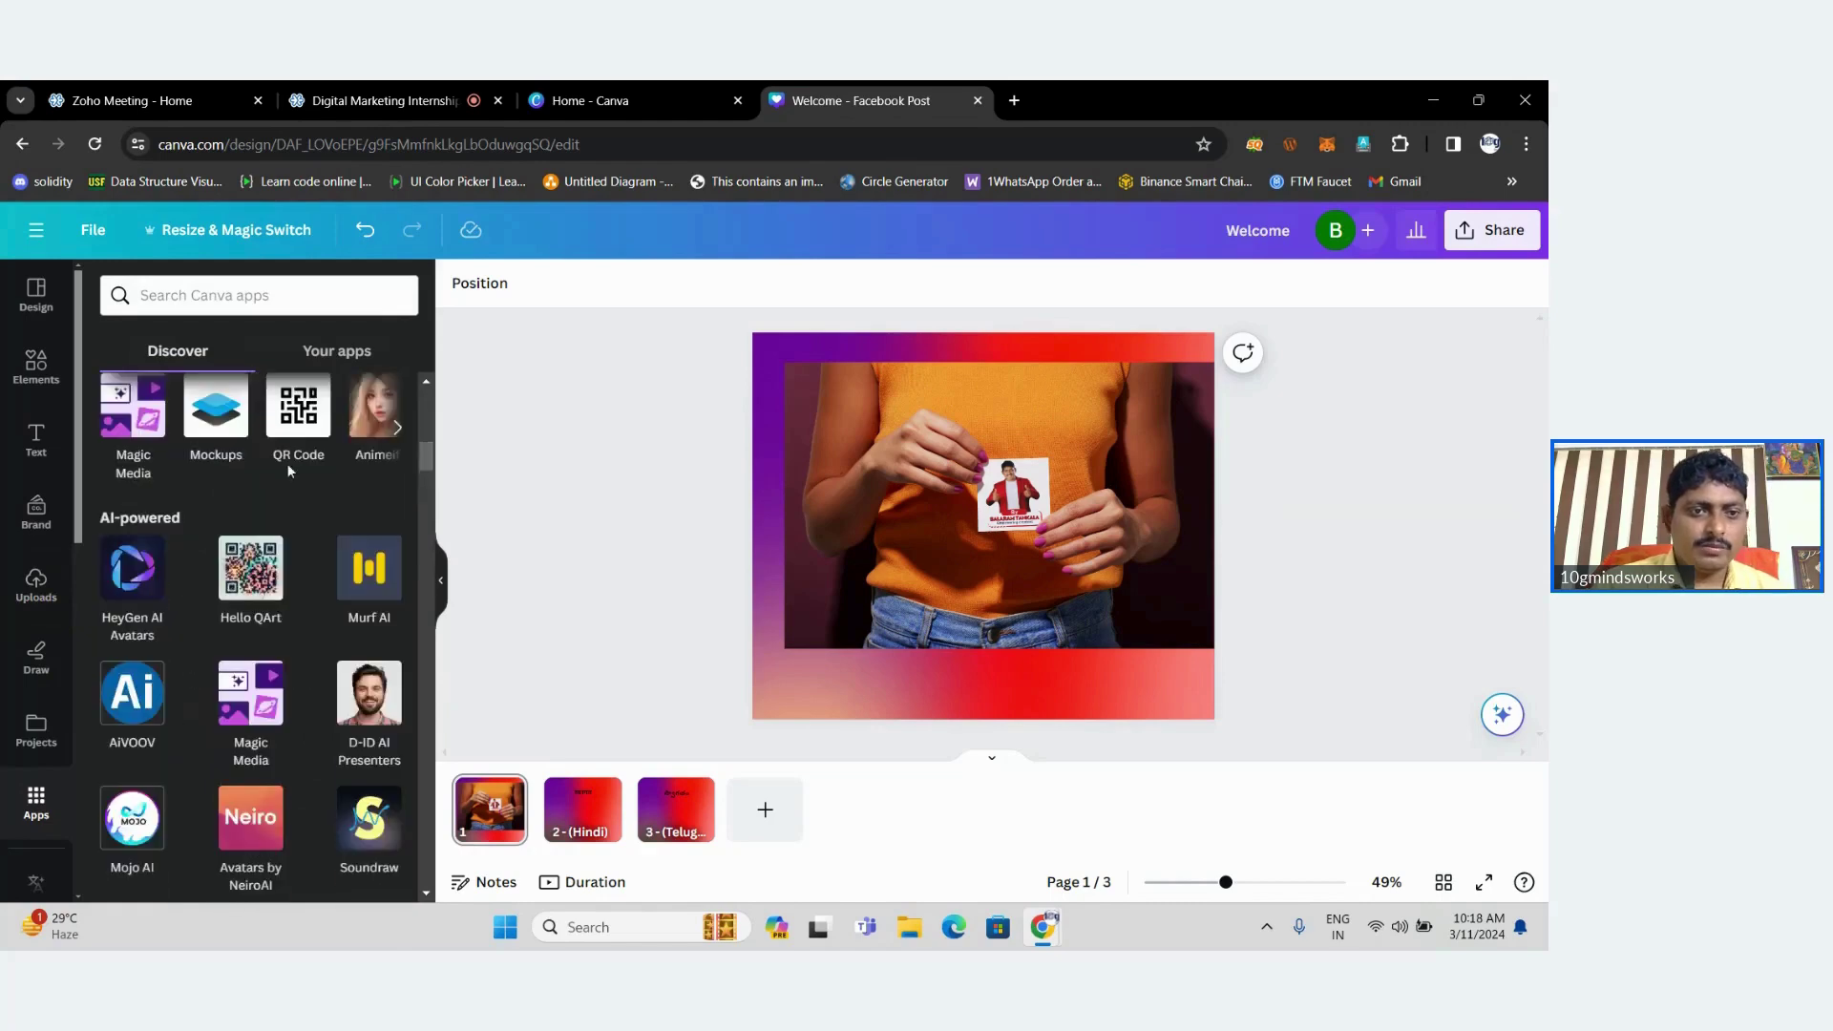
click(242, 416)
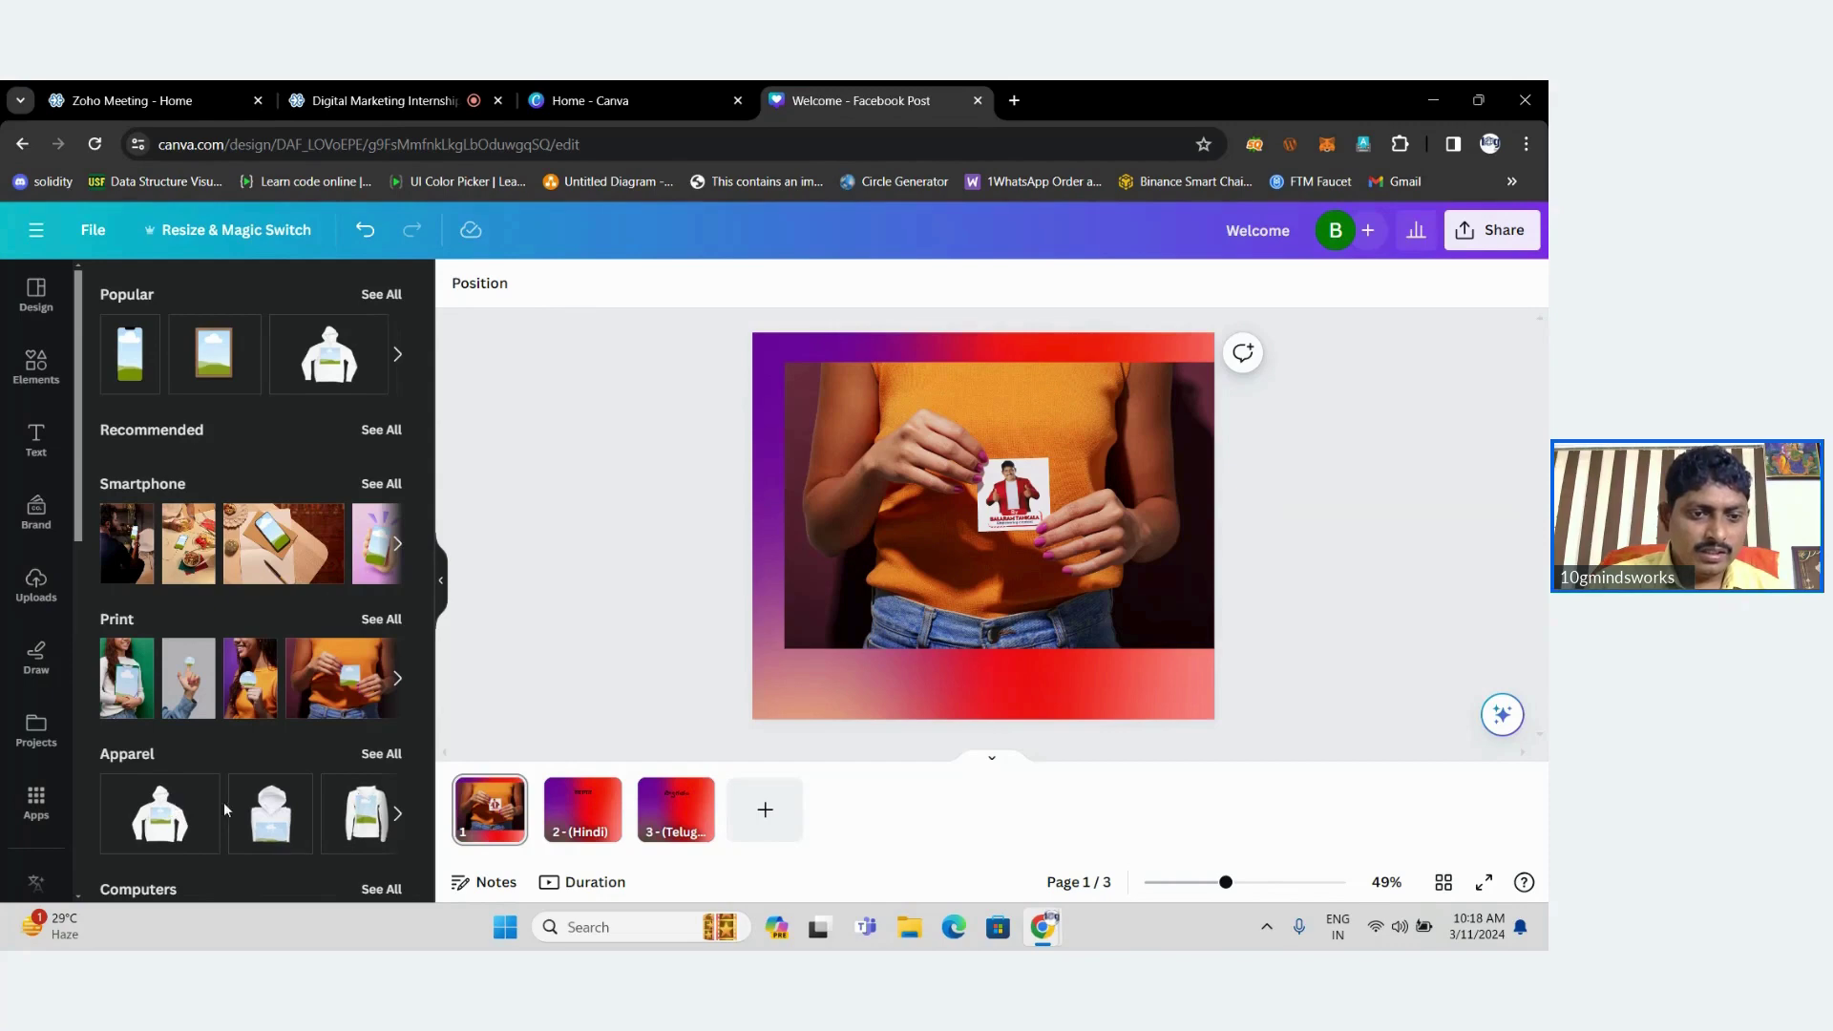
click(367, 819)
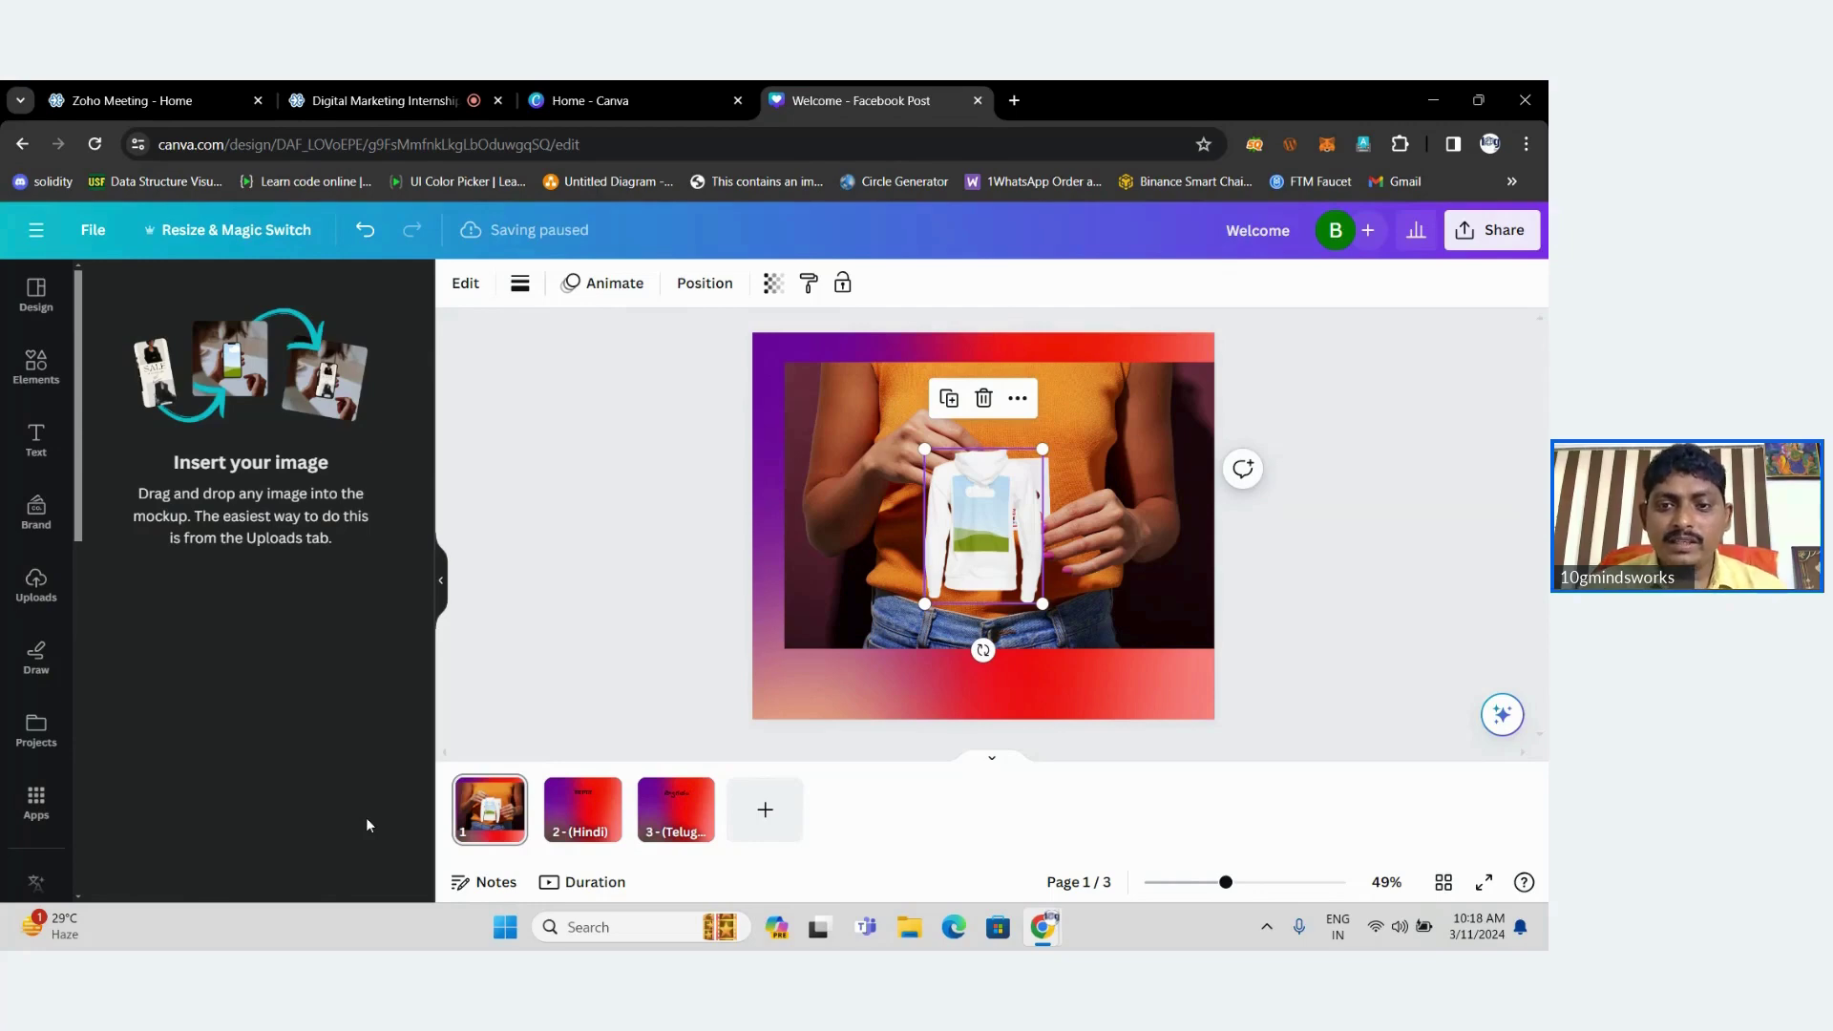
drag(993, 520, 883, 415)
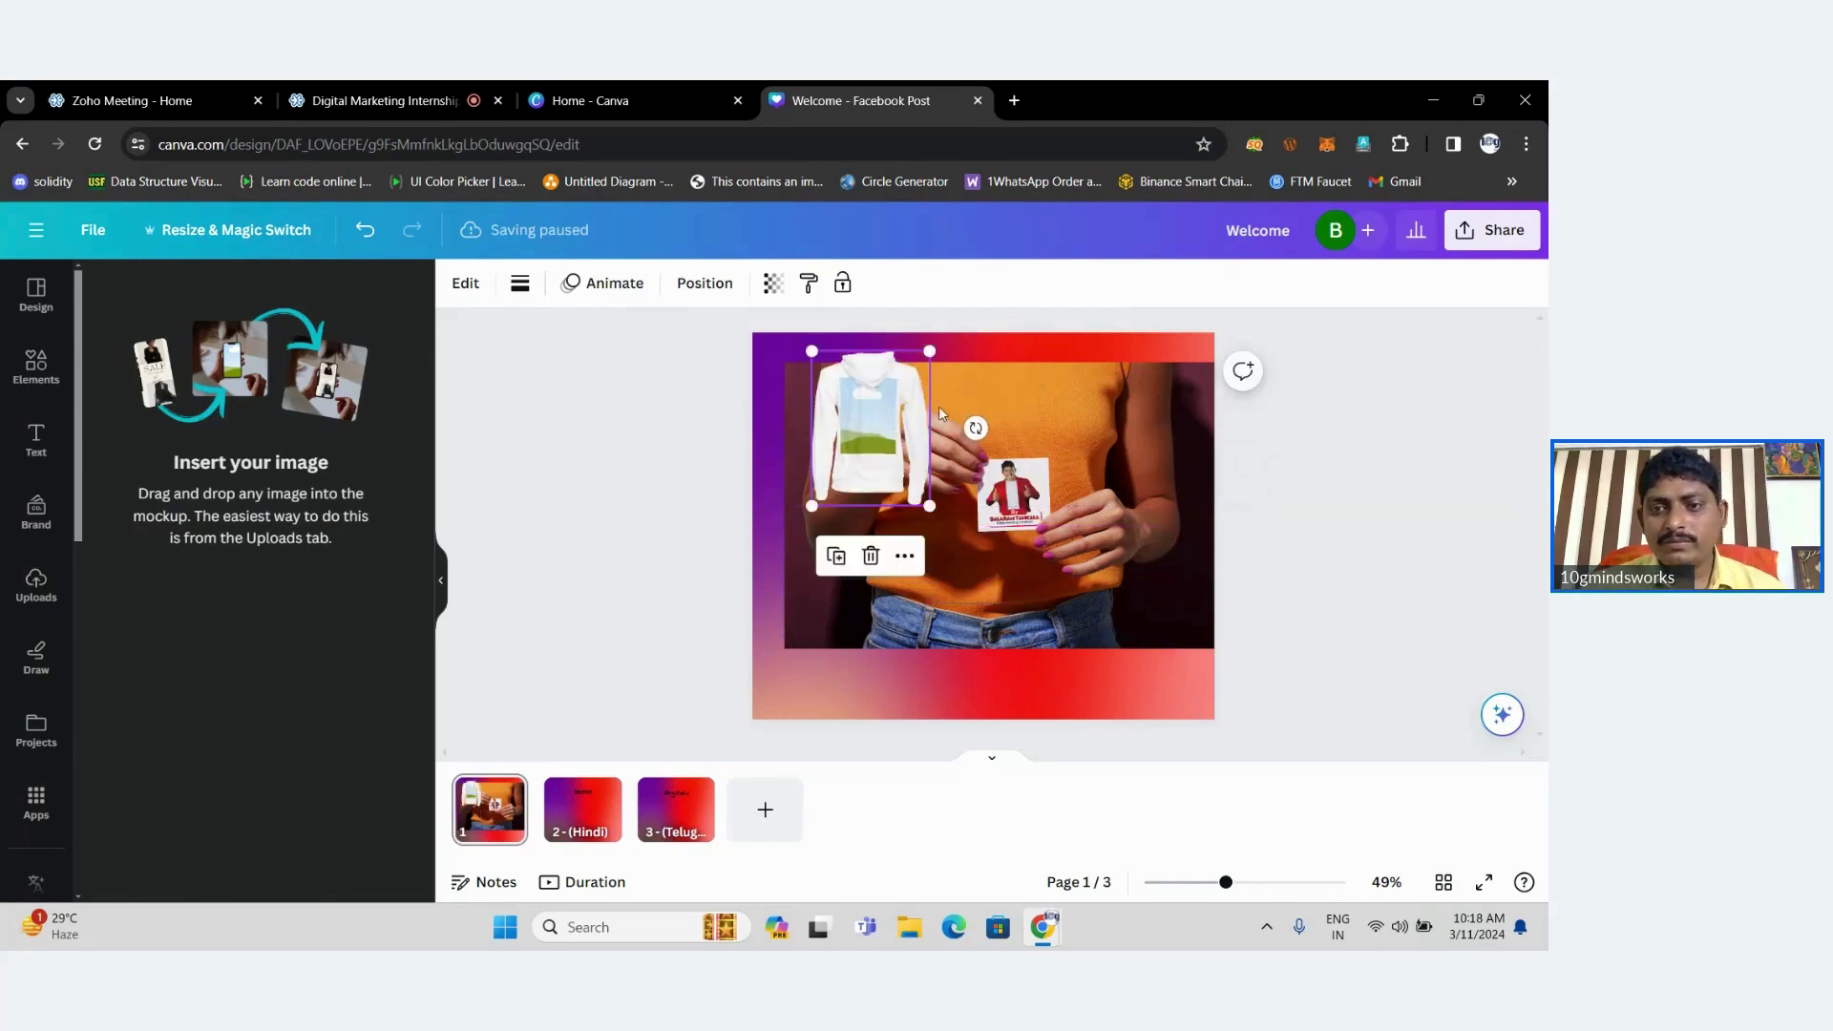
Delete the orange-top card mockup from page 1 and enlarge the hoodie mockup to fill nearly the page's full height.
click(1131, 387)
key(Delete)
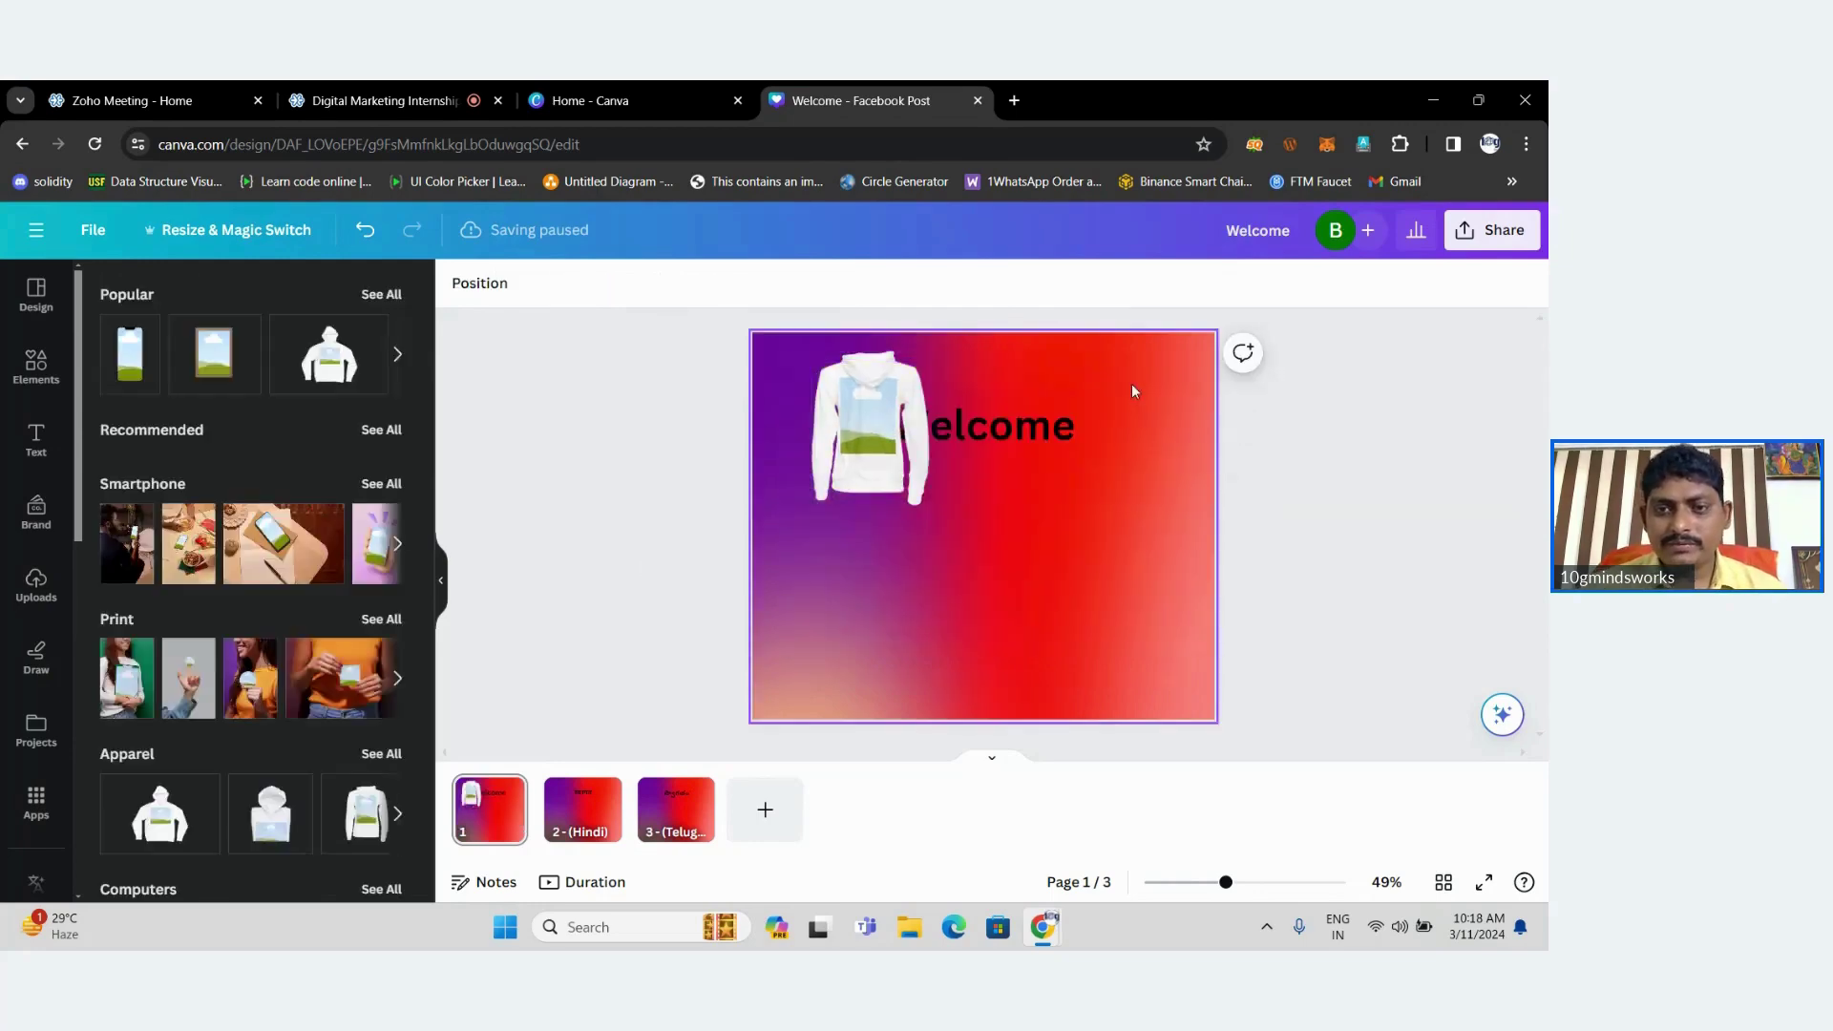
click(882, 451)
drag(929, 506, 1107, 738)
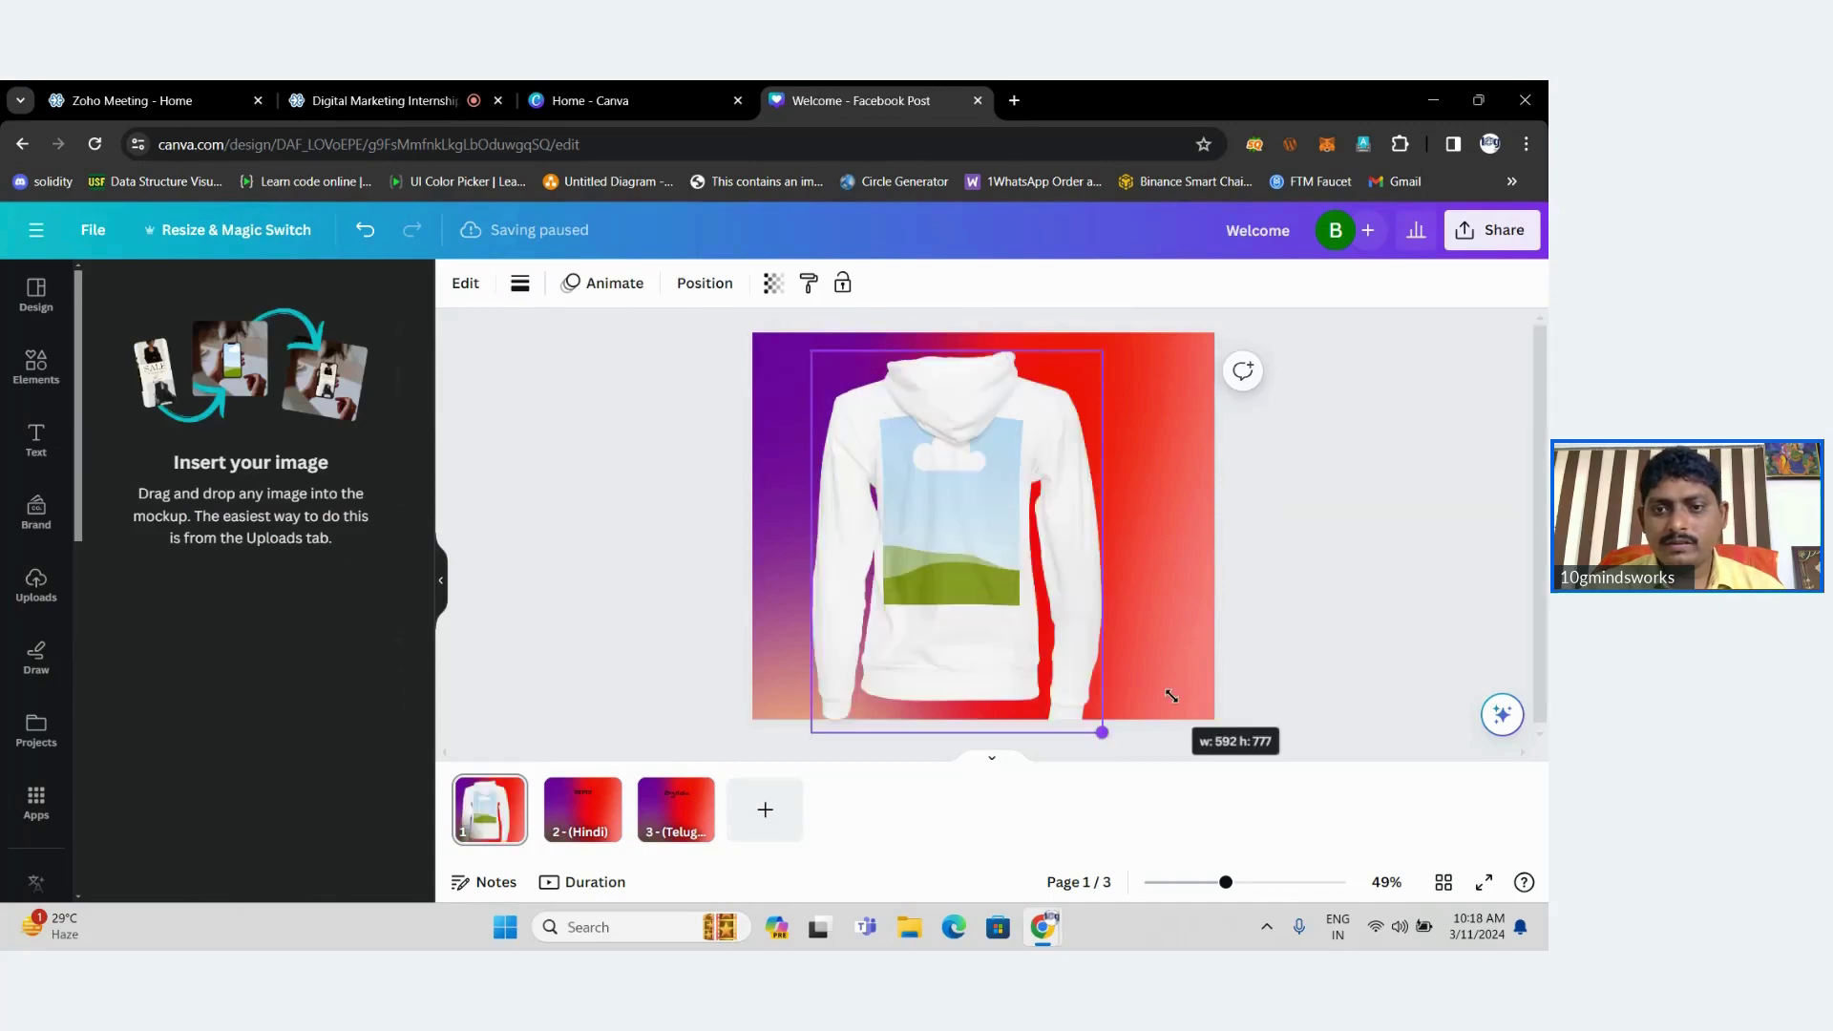
click(1132, 574)
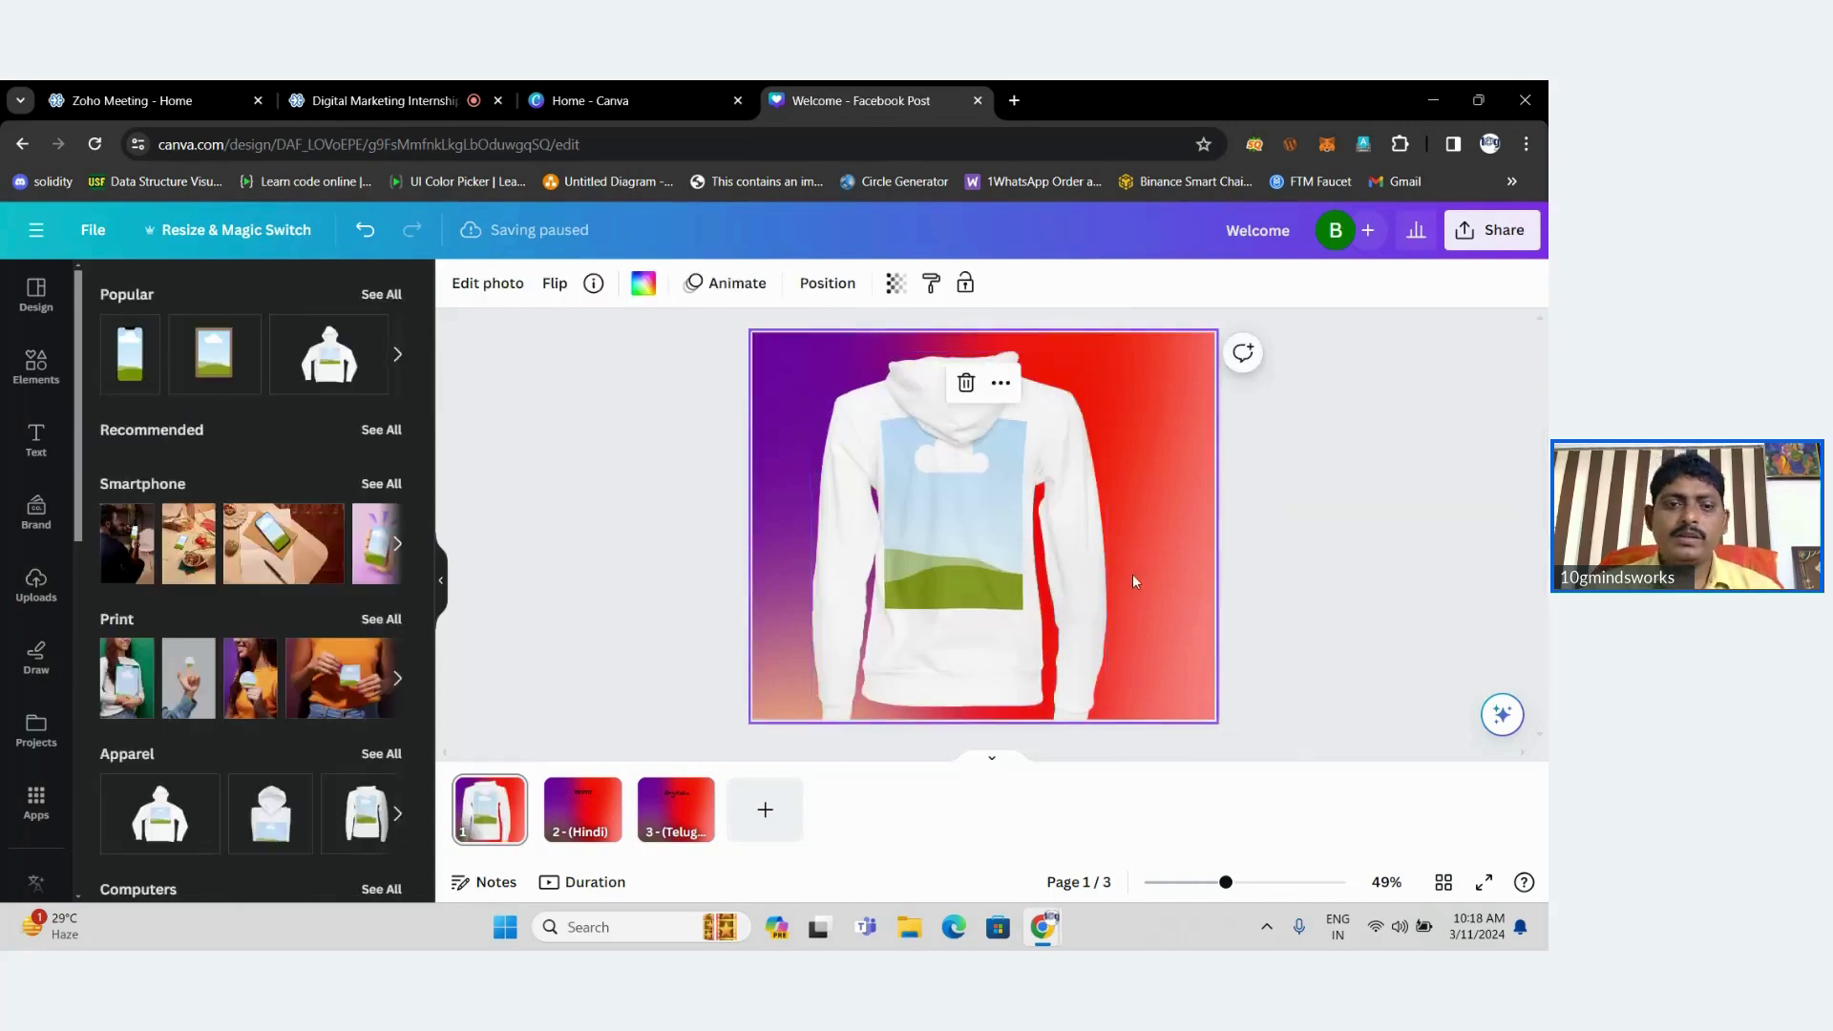
Place the uploaded photo of people sitting at a bus stop on the back of the hoodie mockup.
click(38, 587)
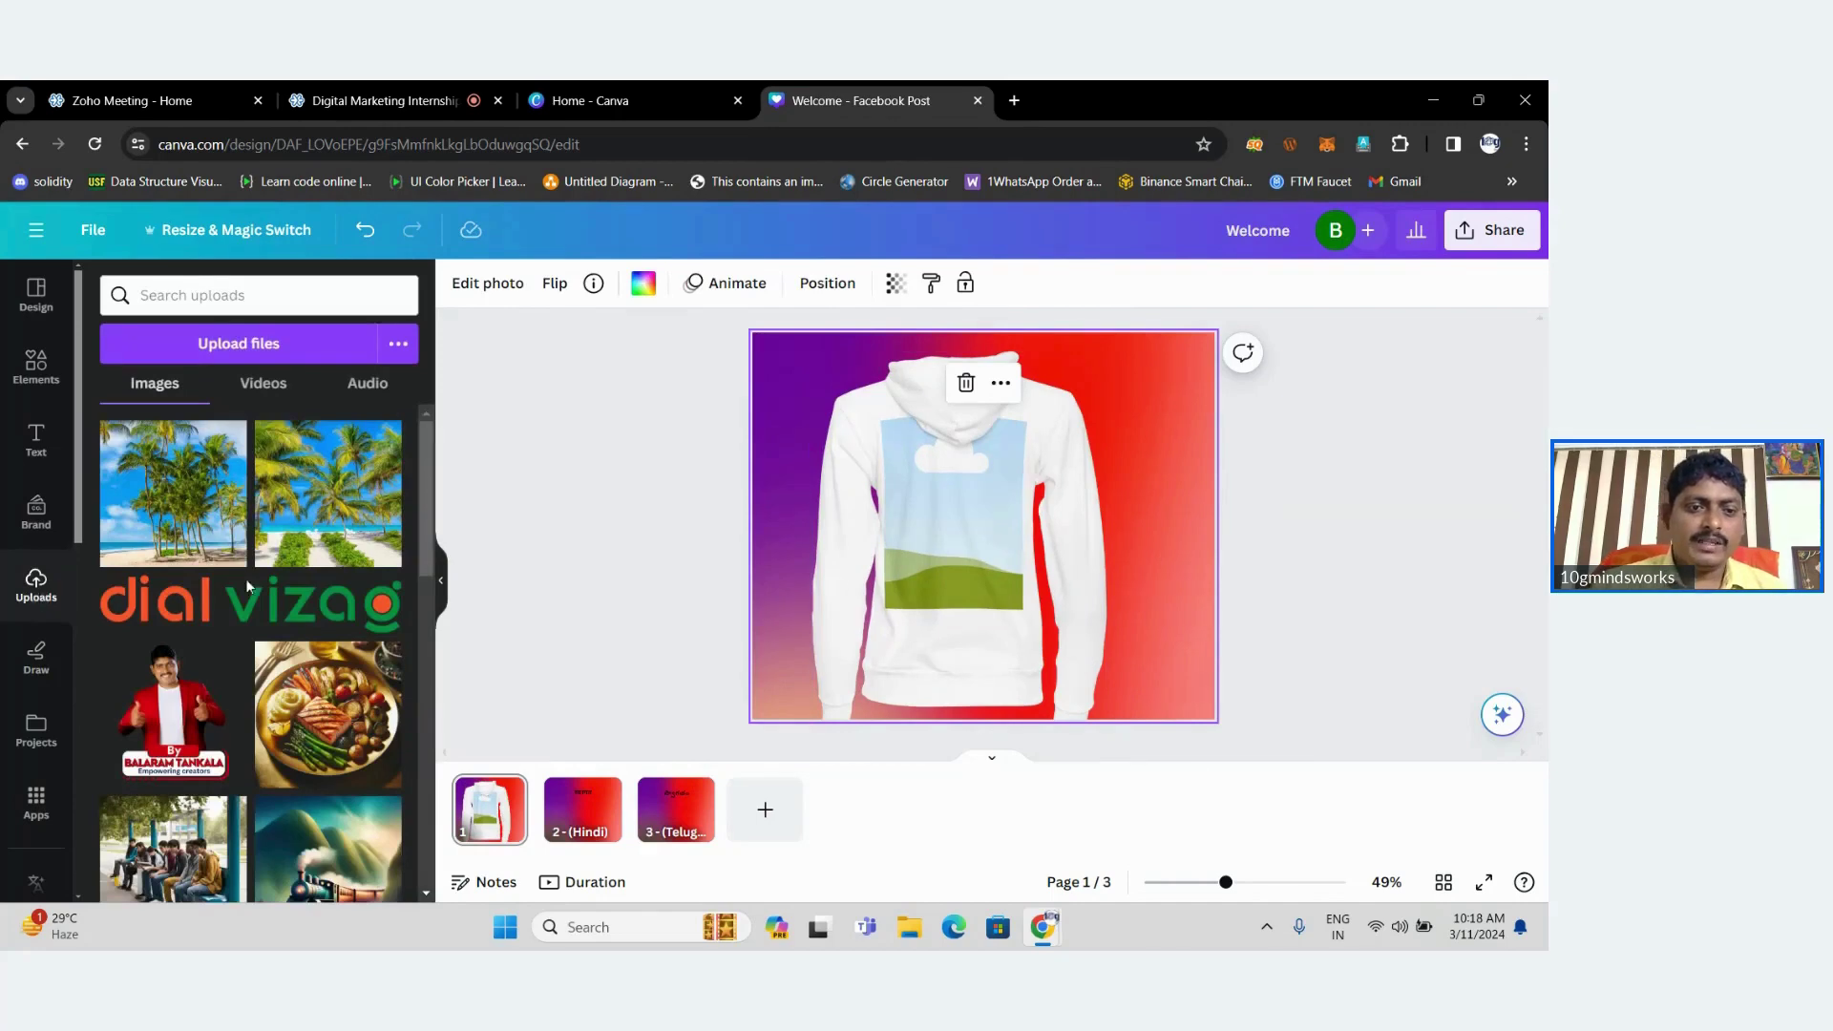
drag(181, 838, 955, 563)
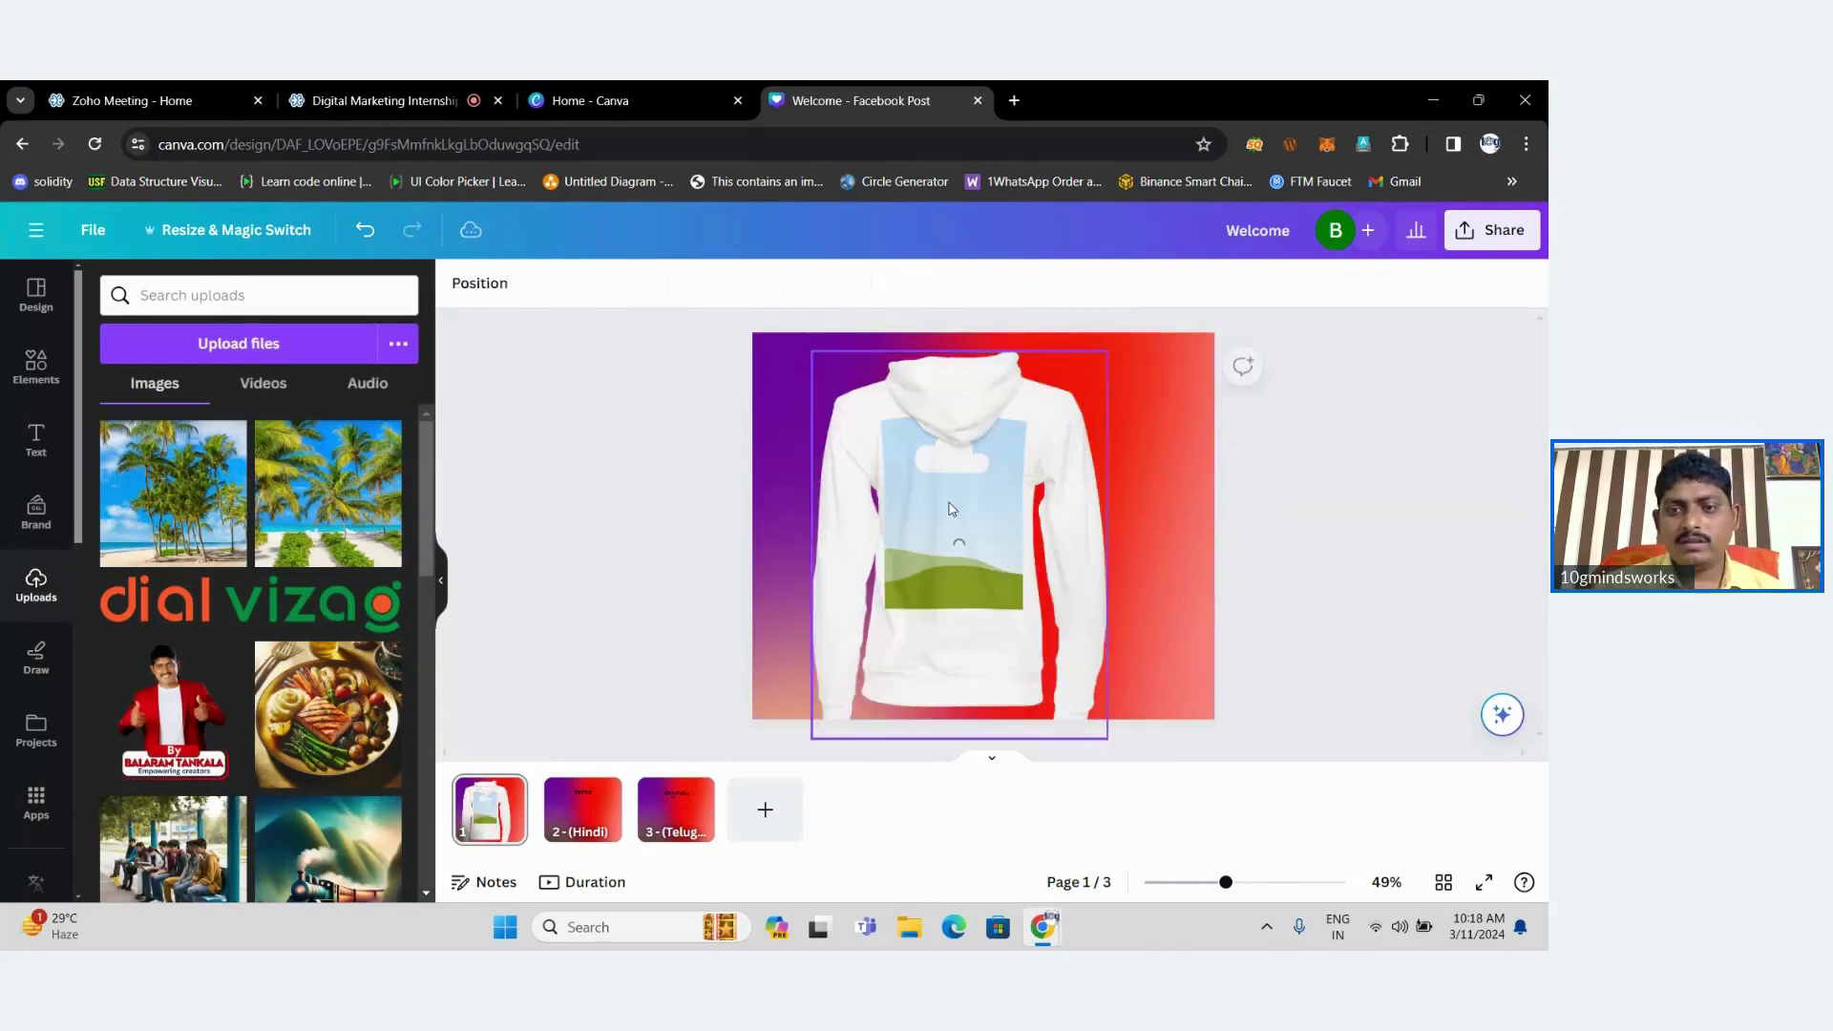
click(1151, 617)
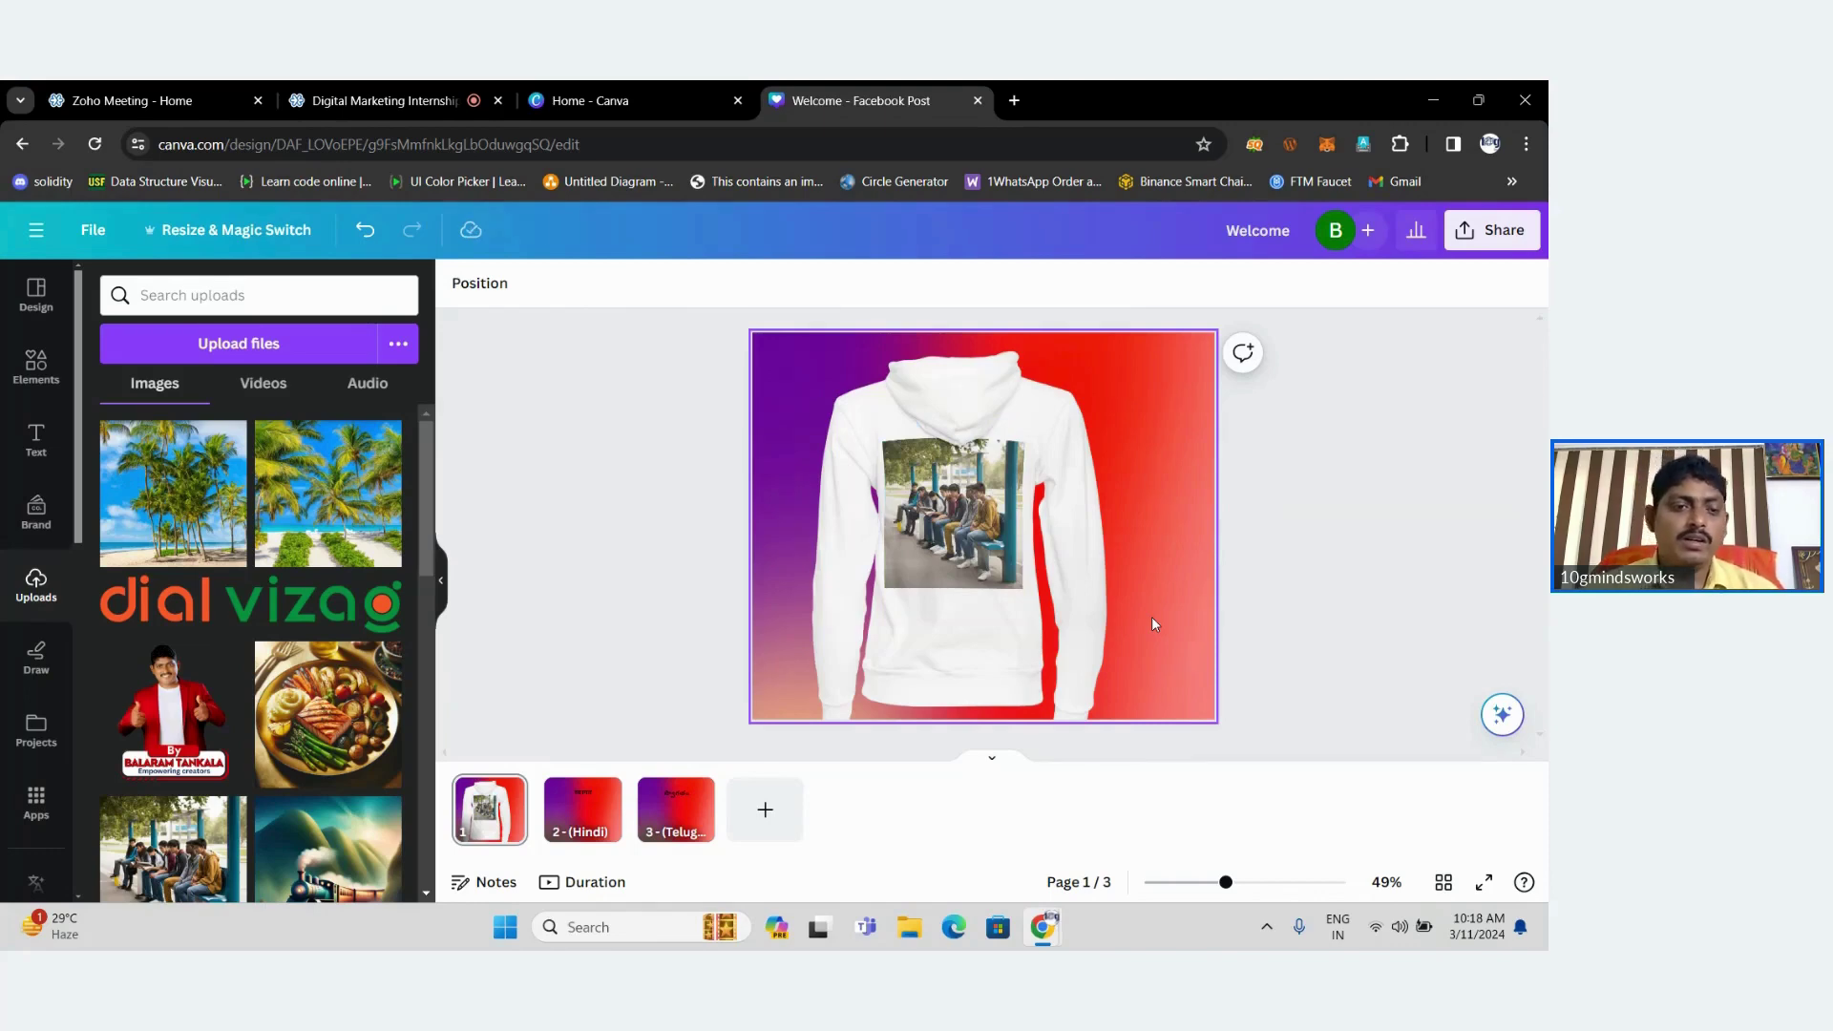
Delete the hoodie mockup from page 1 and open the QR Code app from the Popular group.
click(29, 802)
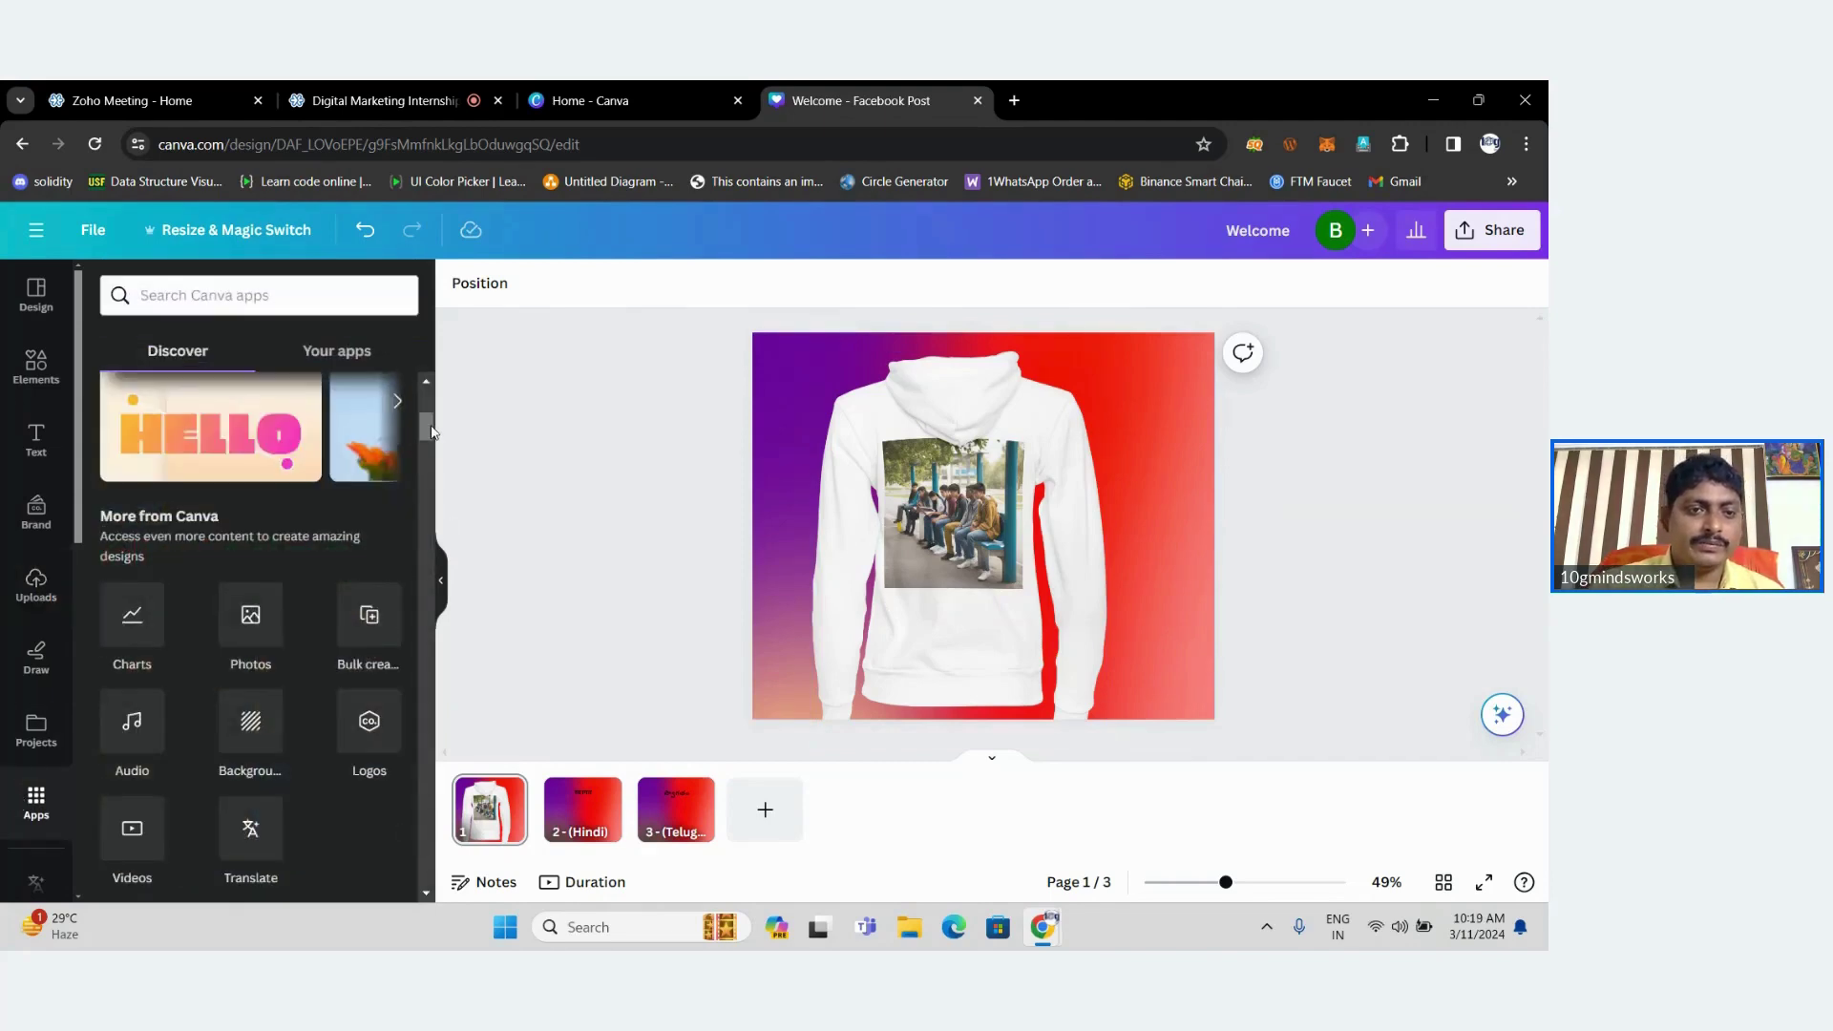
drag(430, 431, 431, 459)
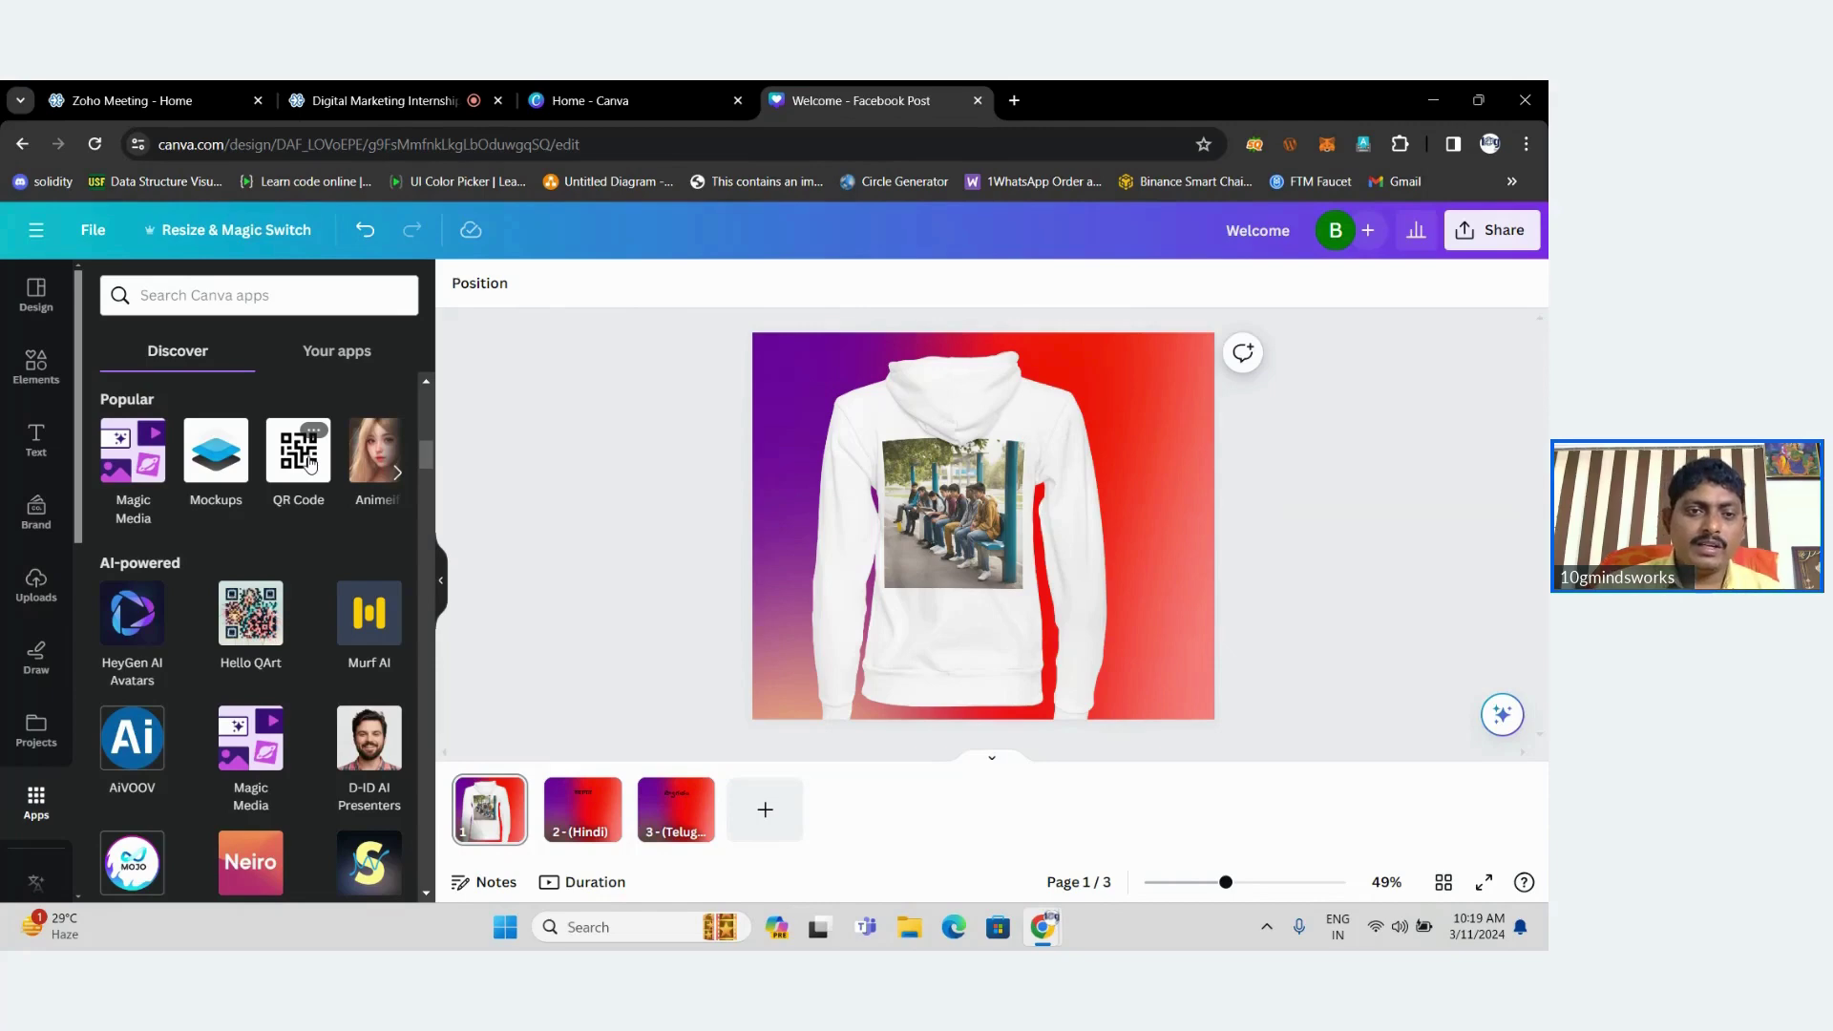
click(1043, 525)
key(Delete)
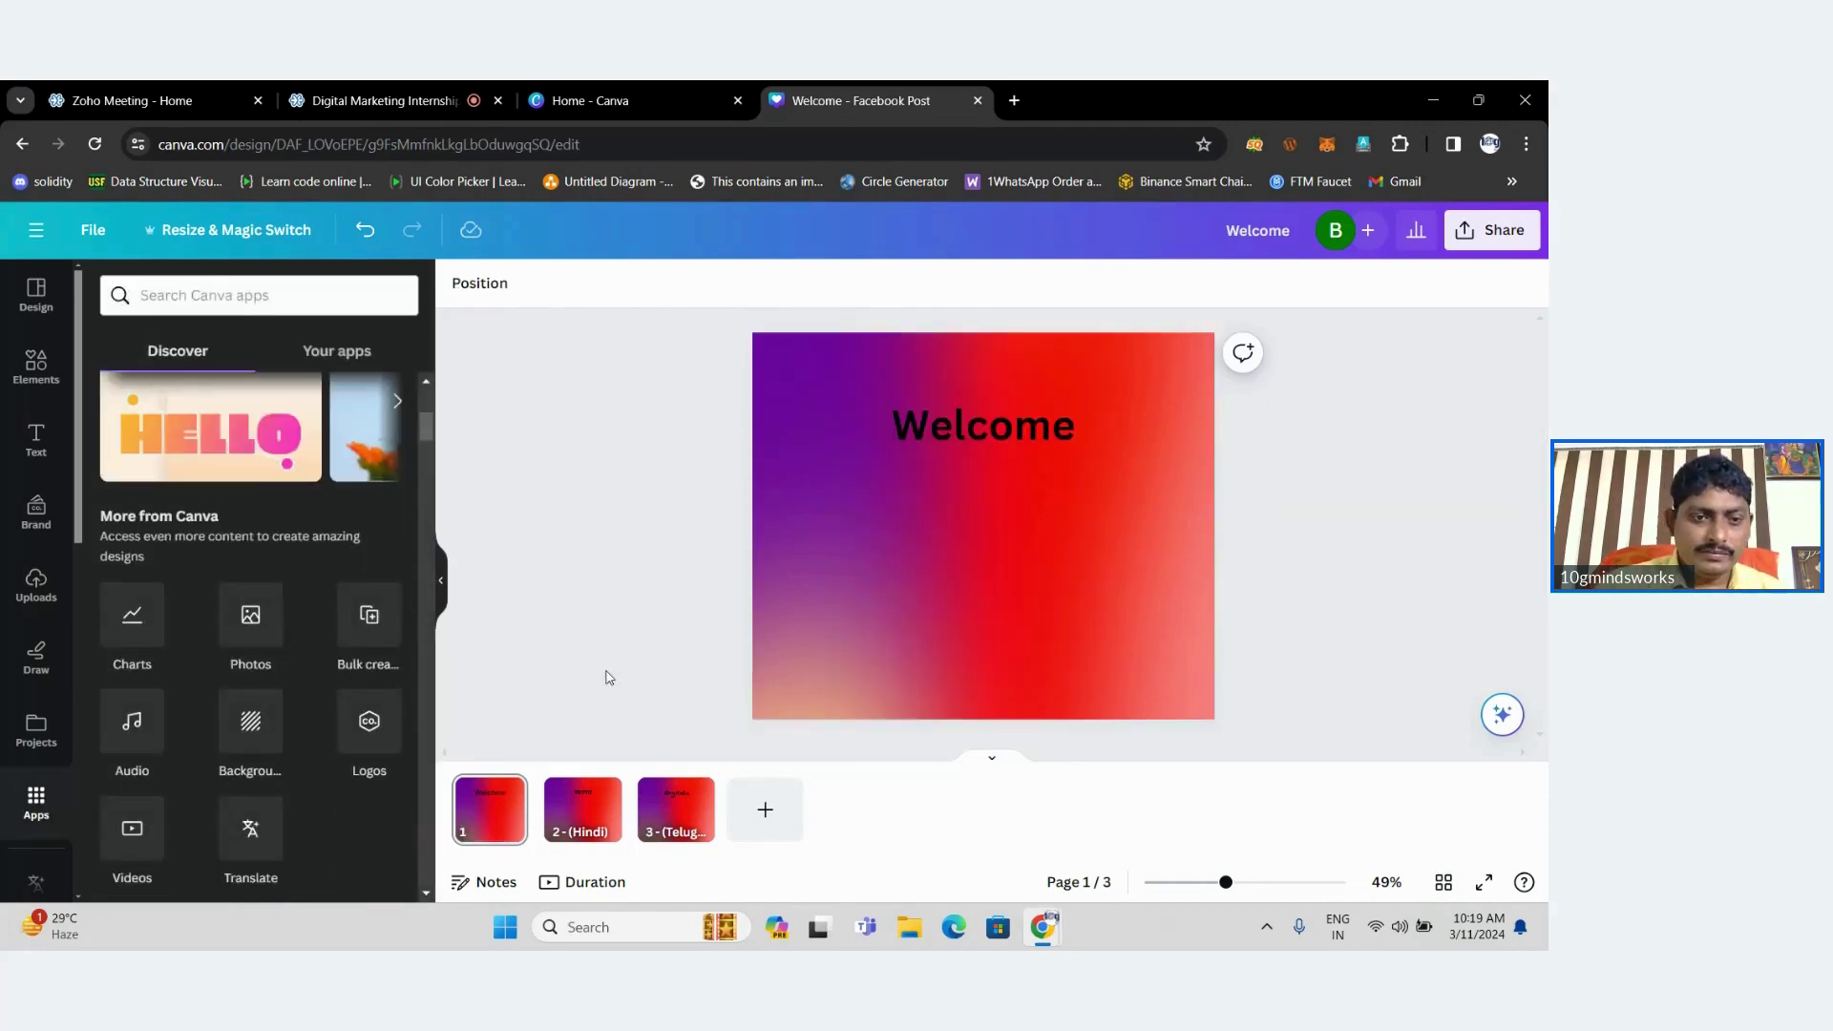
drag(425, 432, 422, 451)
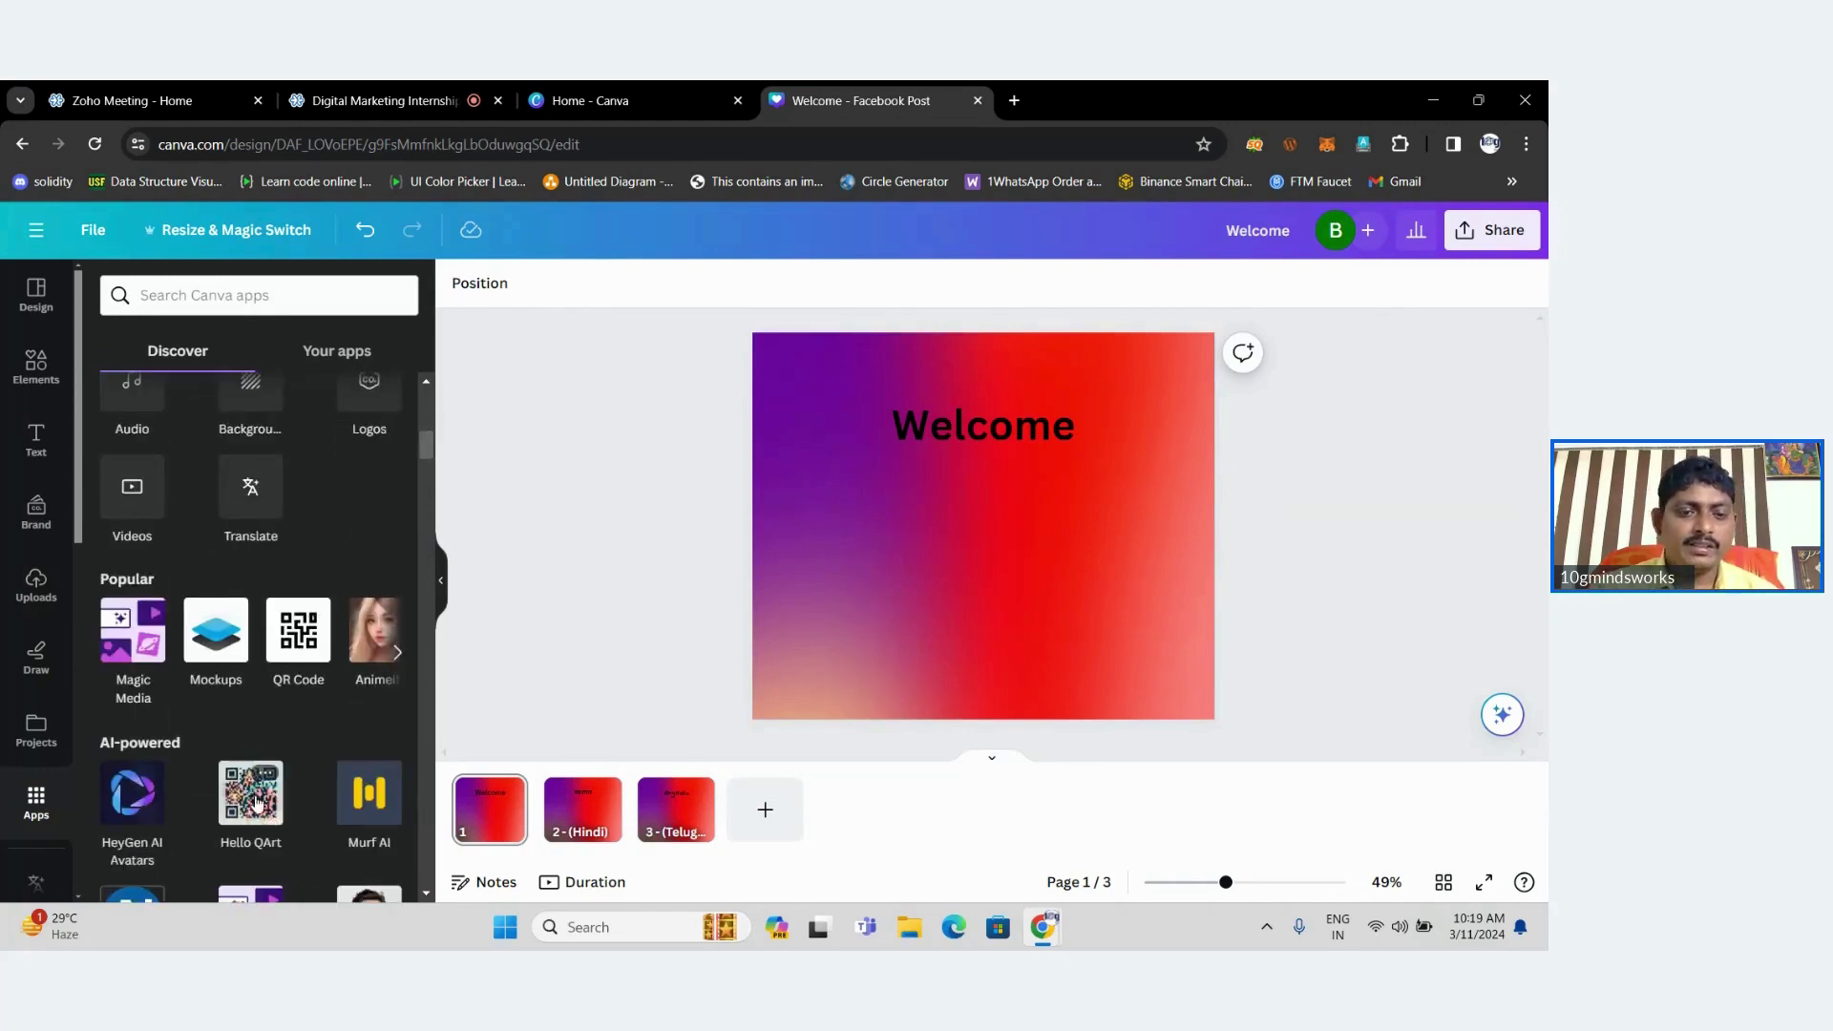
click(300, 637)
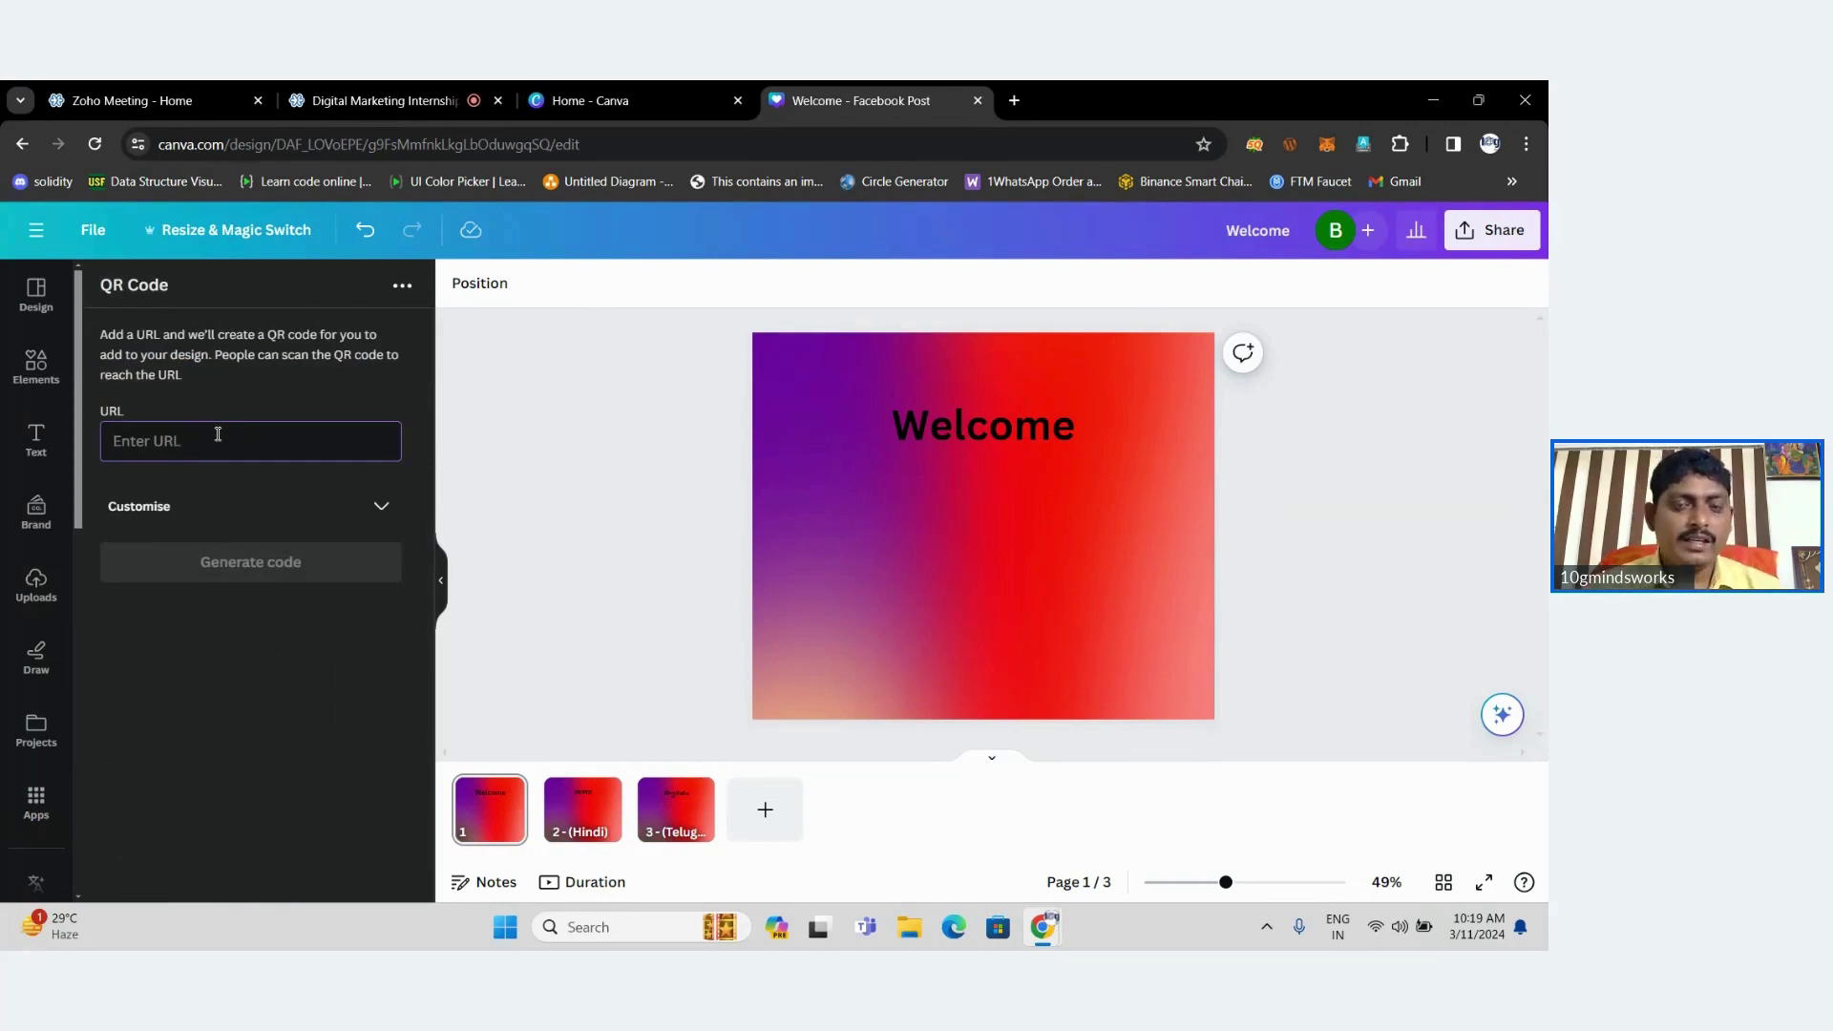
Open the website 10gminds.com in a new browser tab.
click(1014, 100)
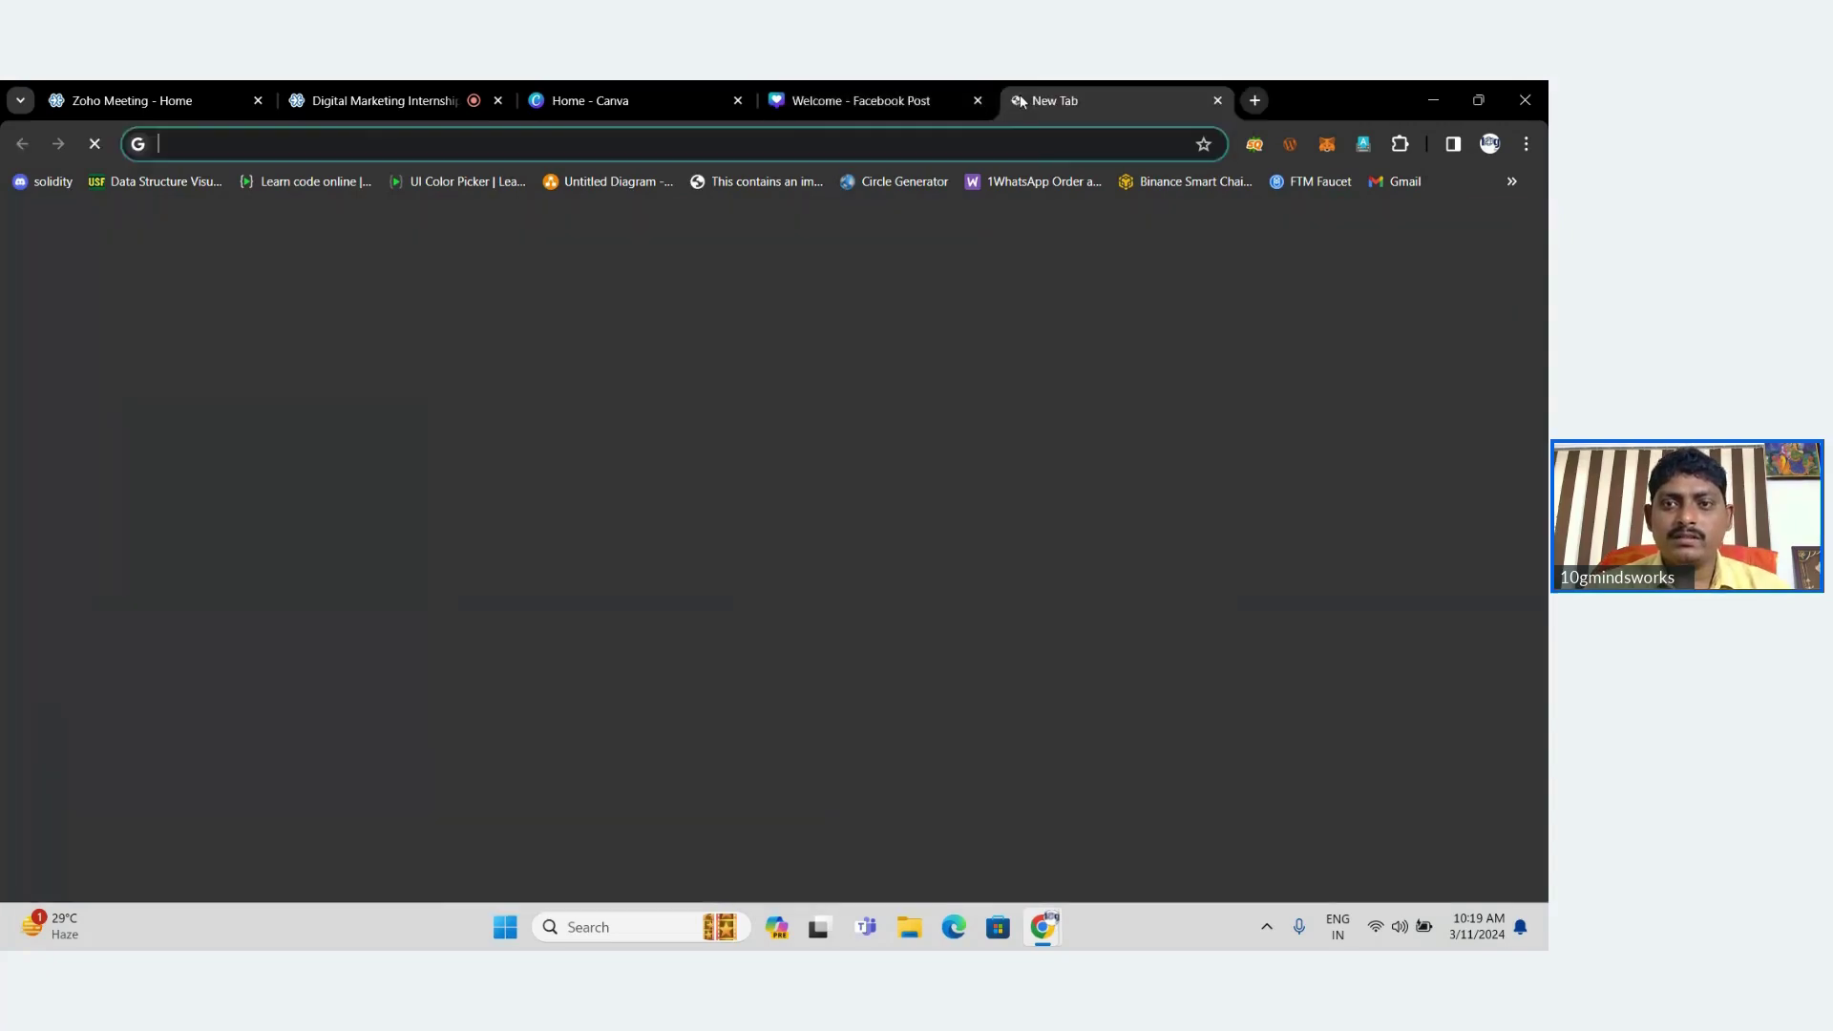
text(1o)
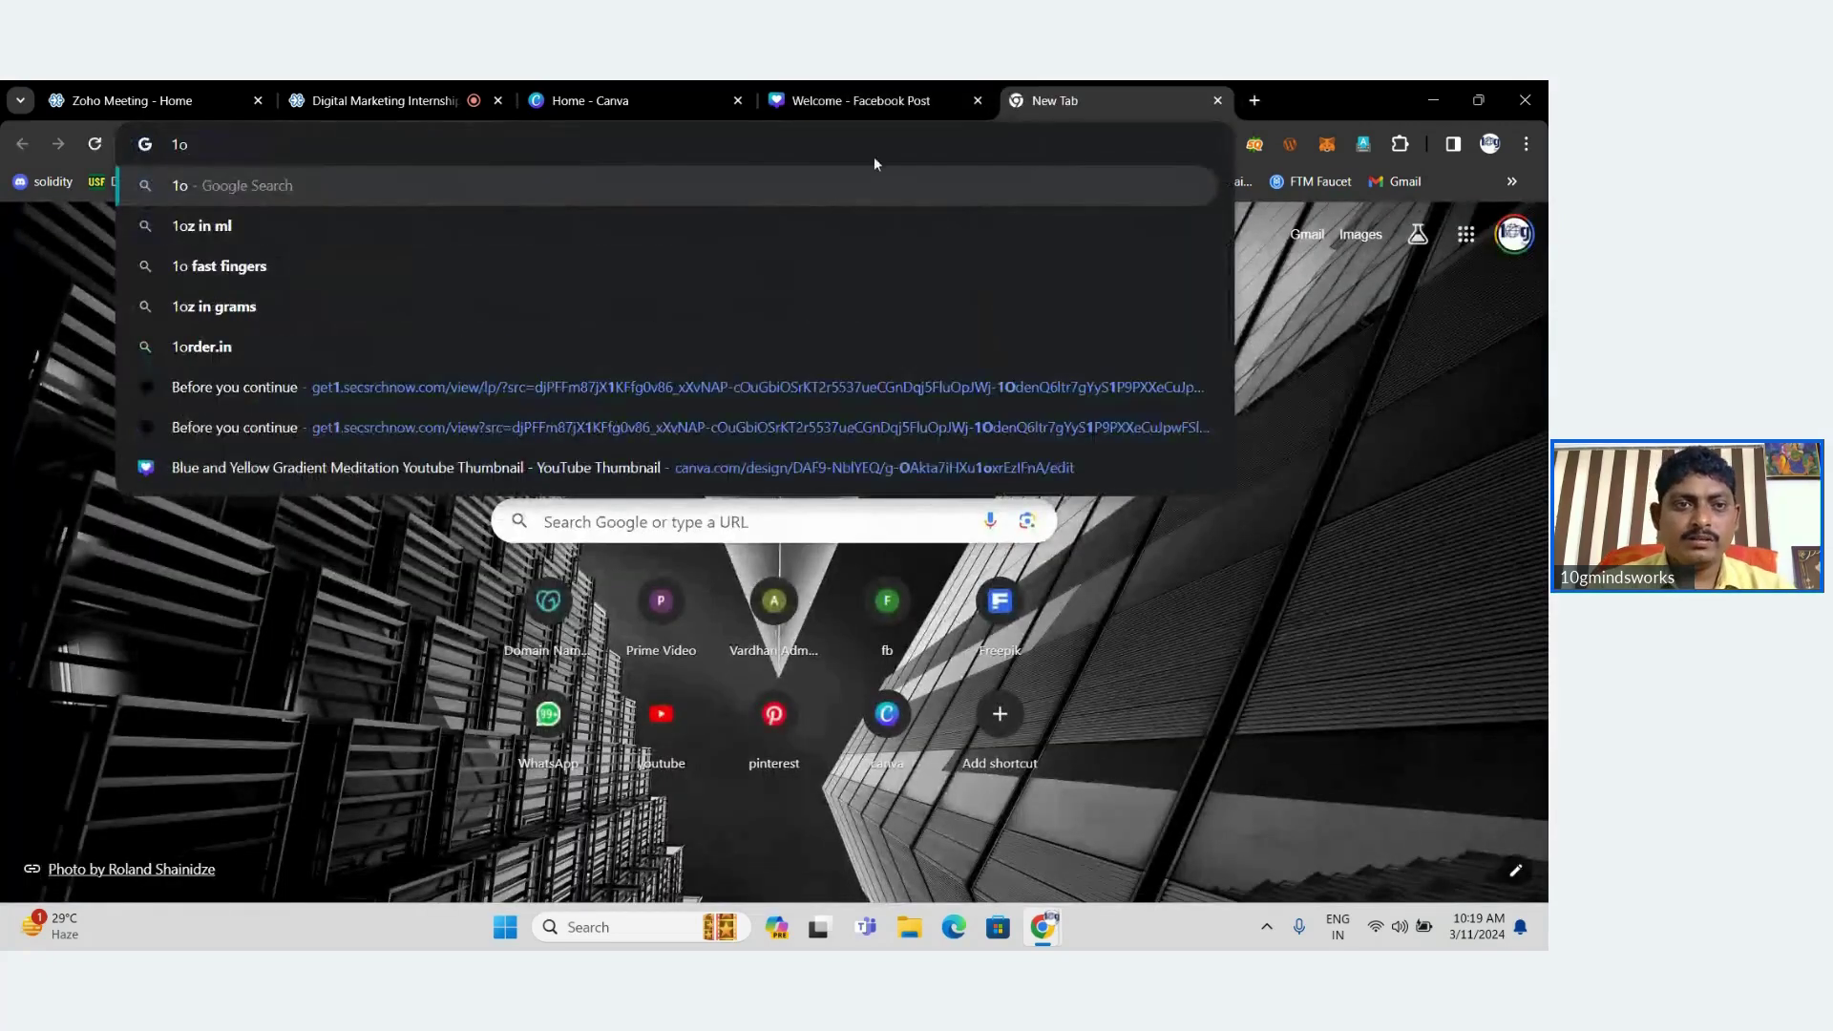
key(BackSpace)
text(gm)
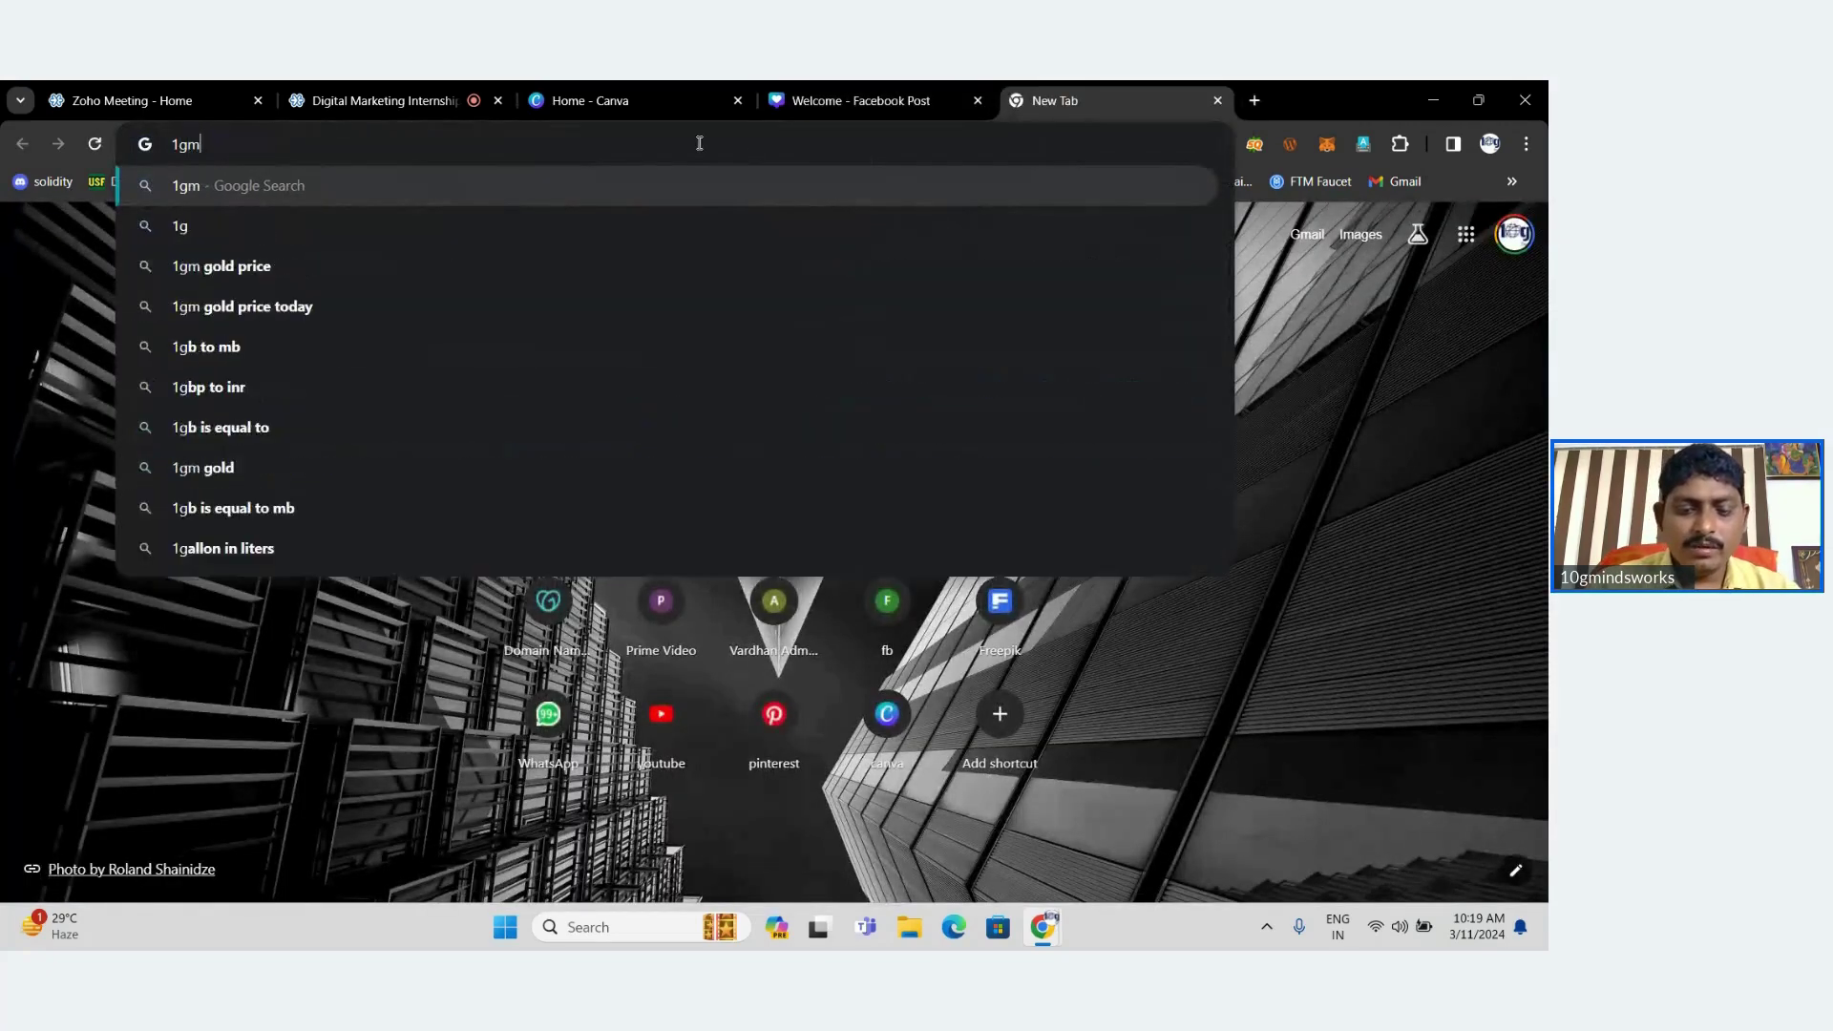
text(inds.com)
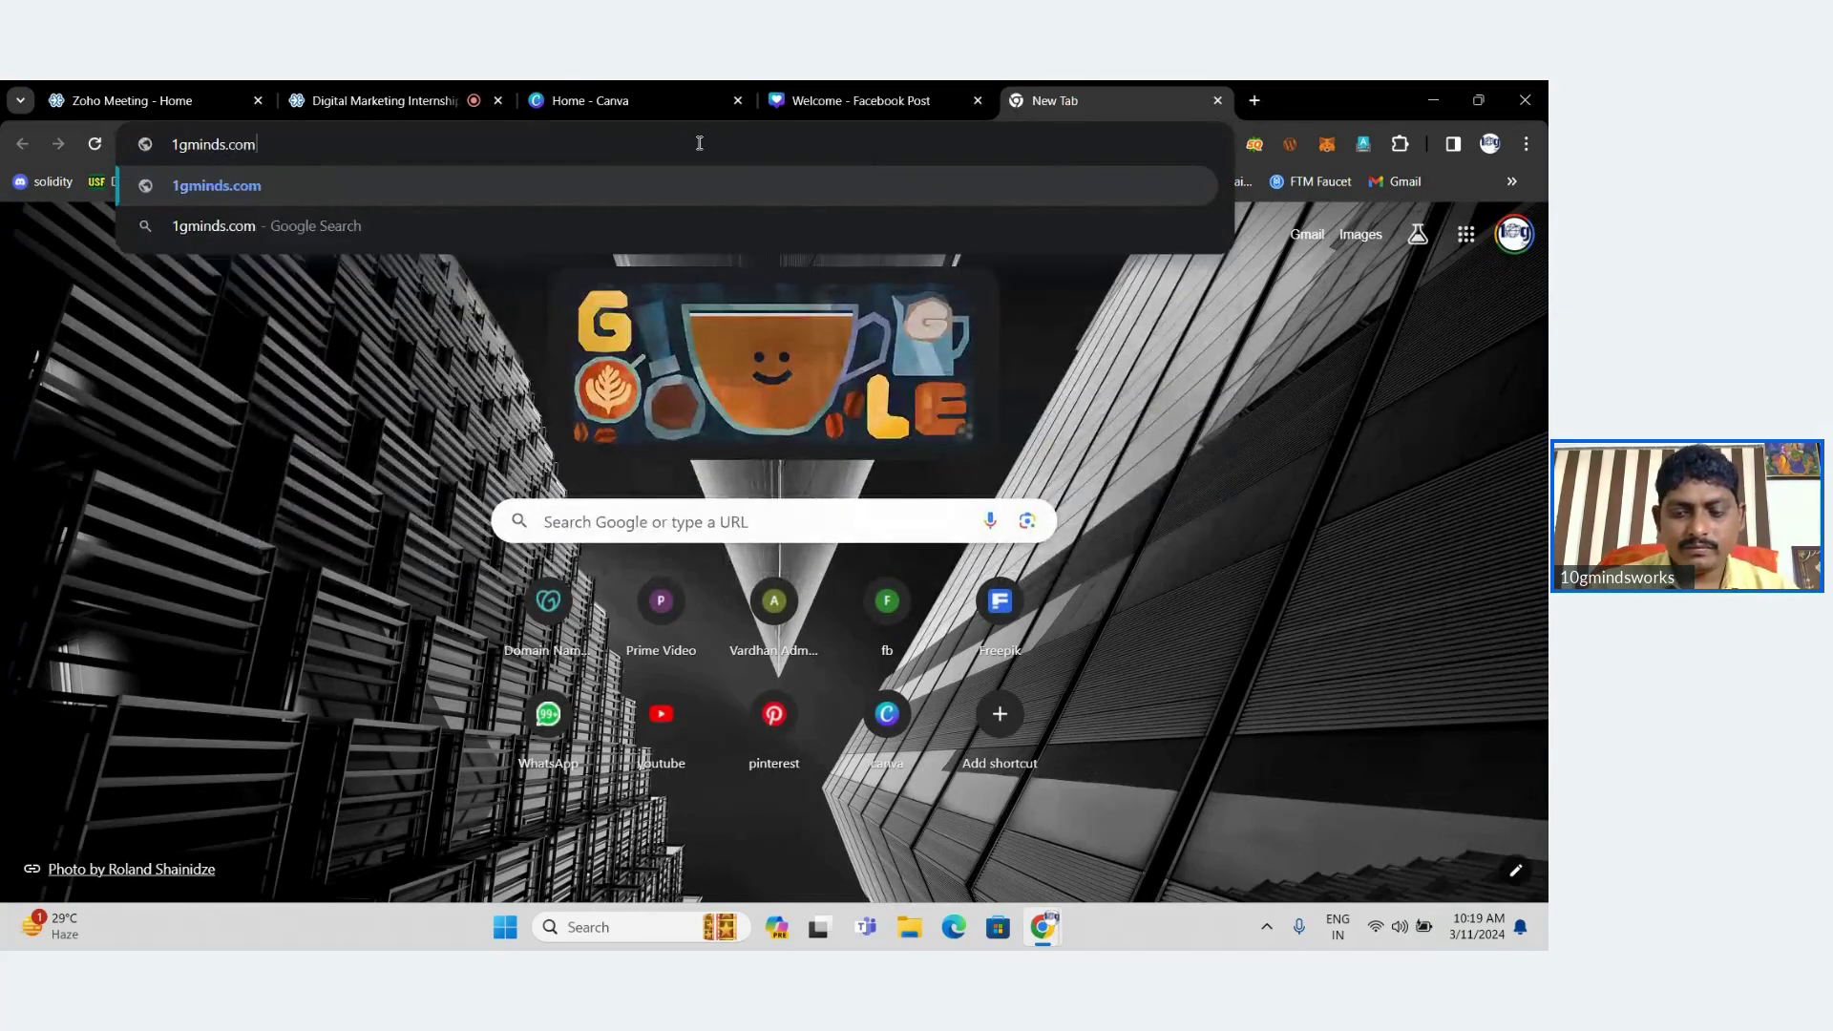
key(Return)
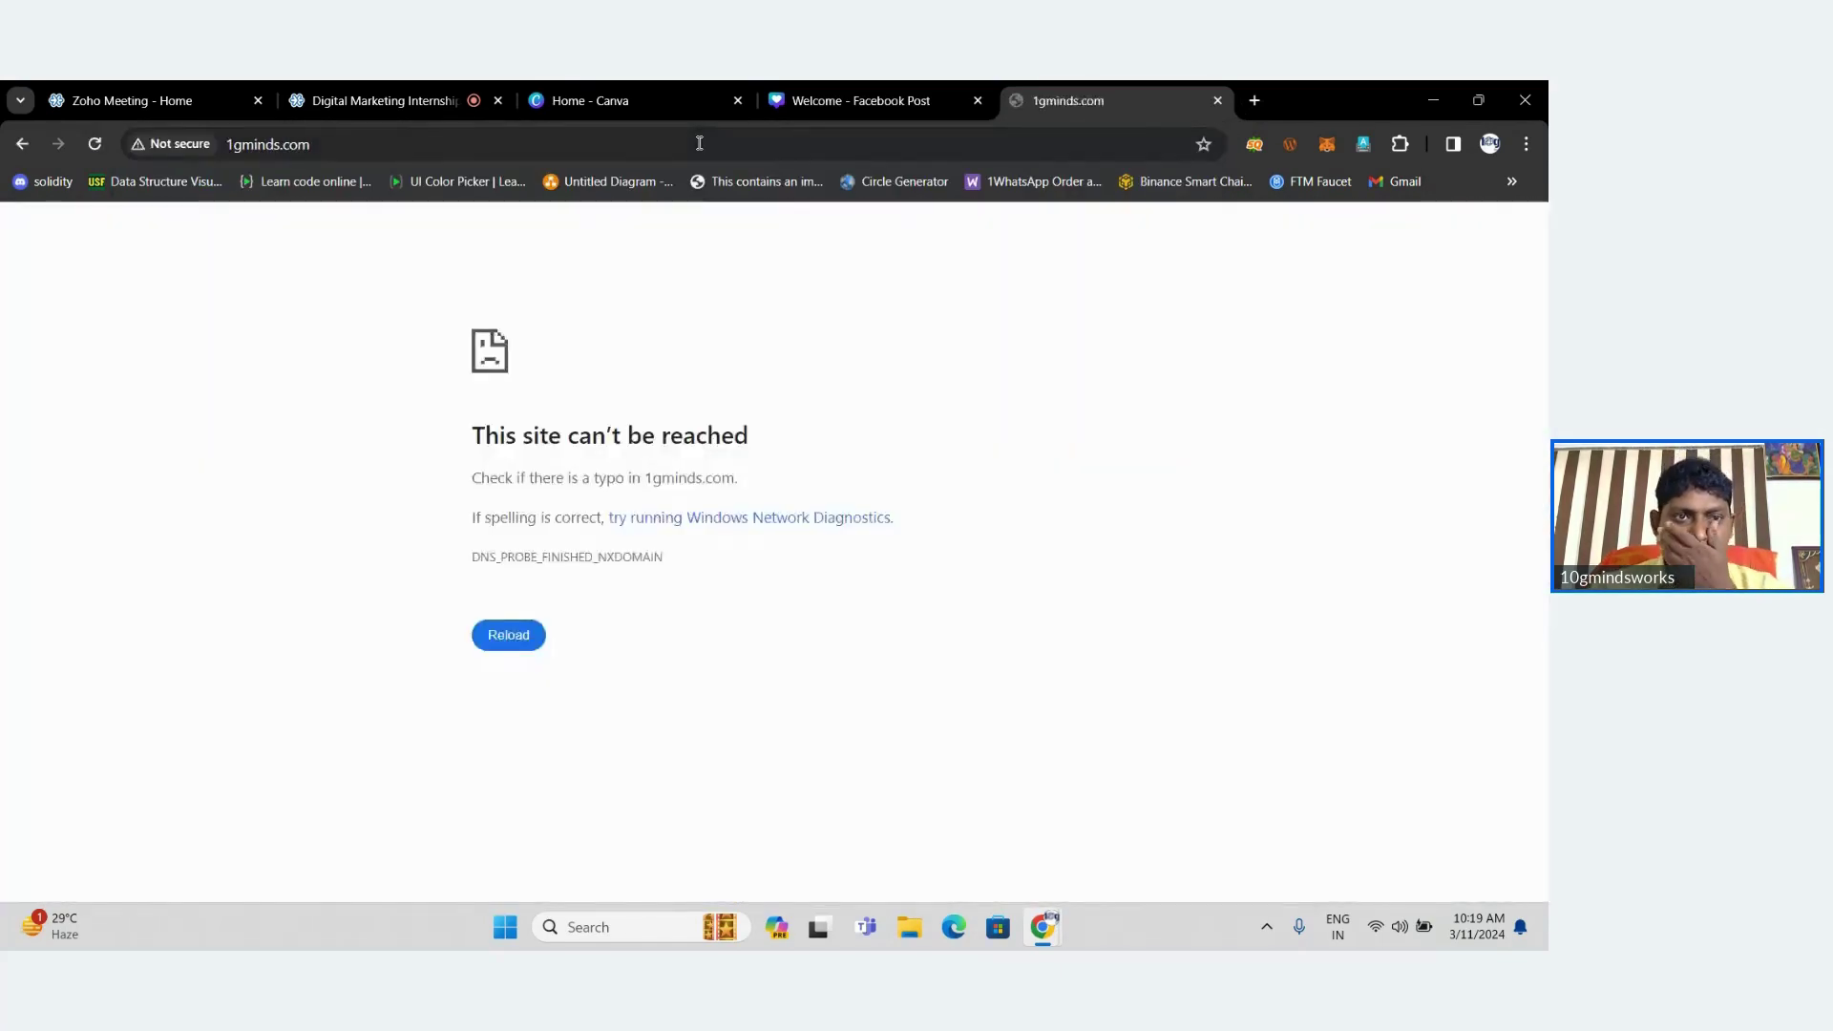
click(191, 150)
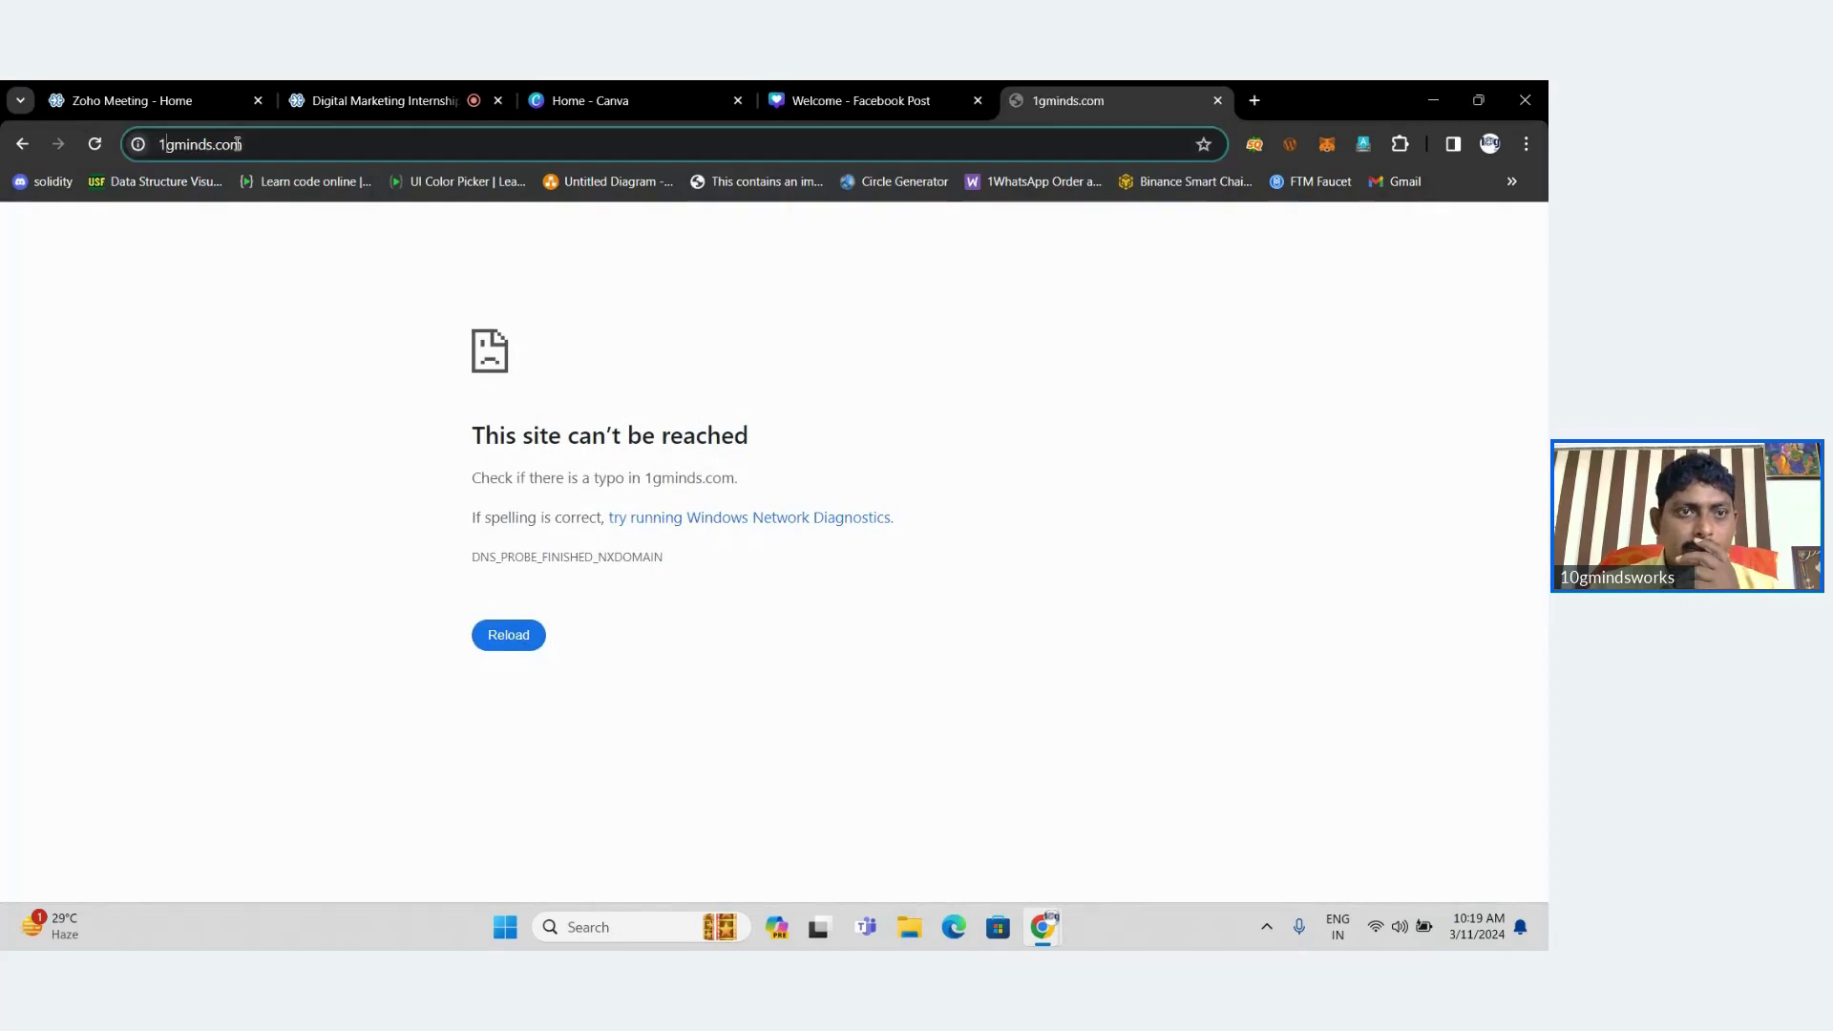
click(168, 143)
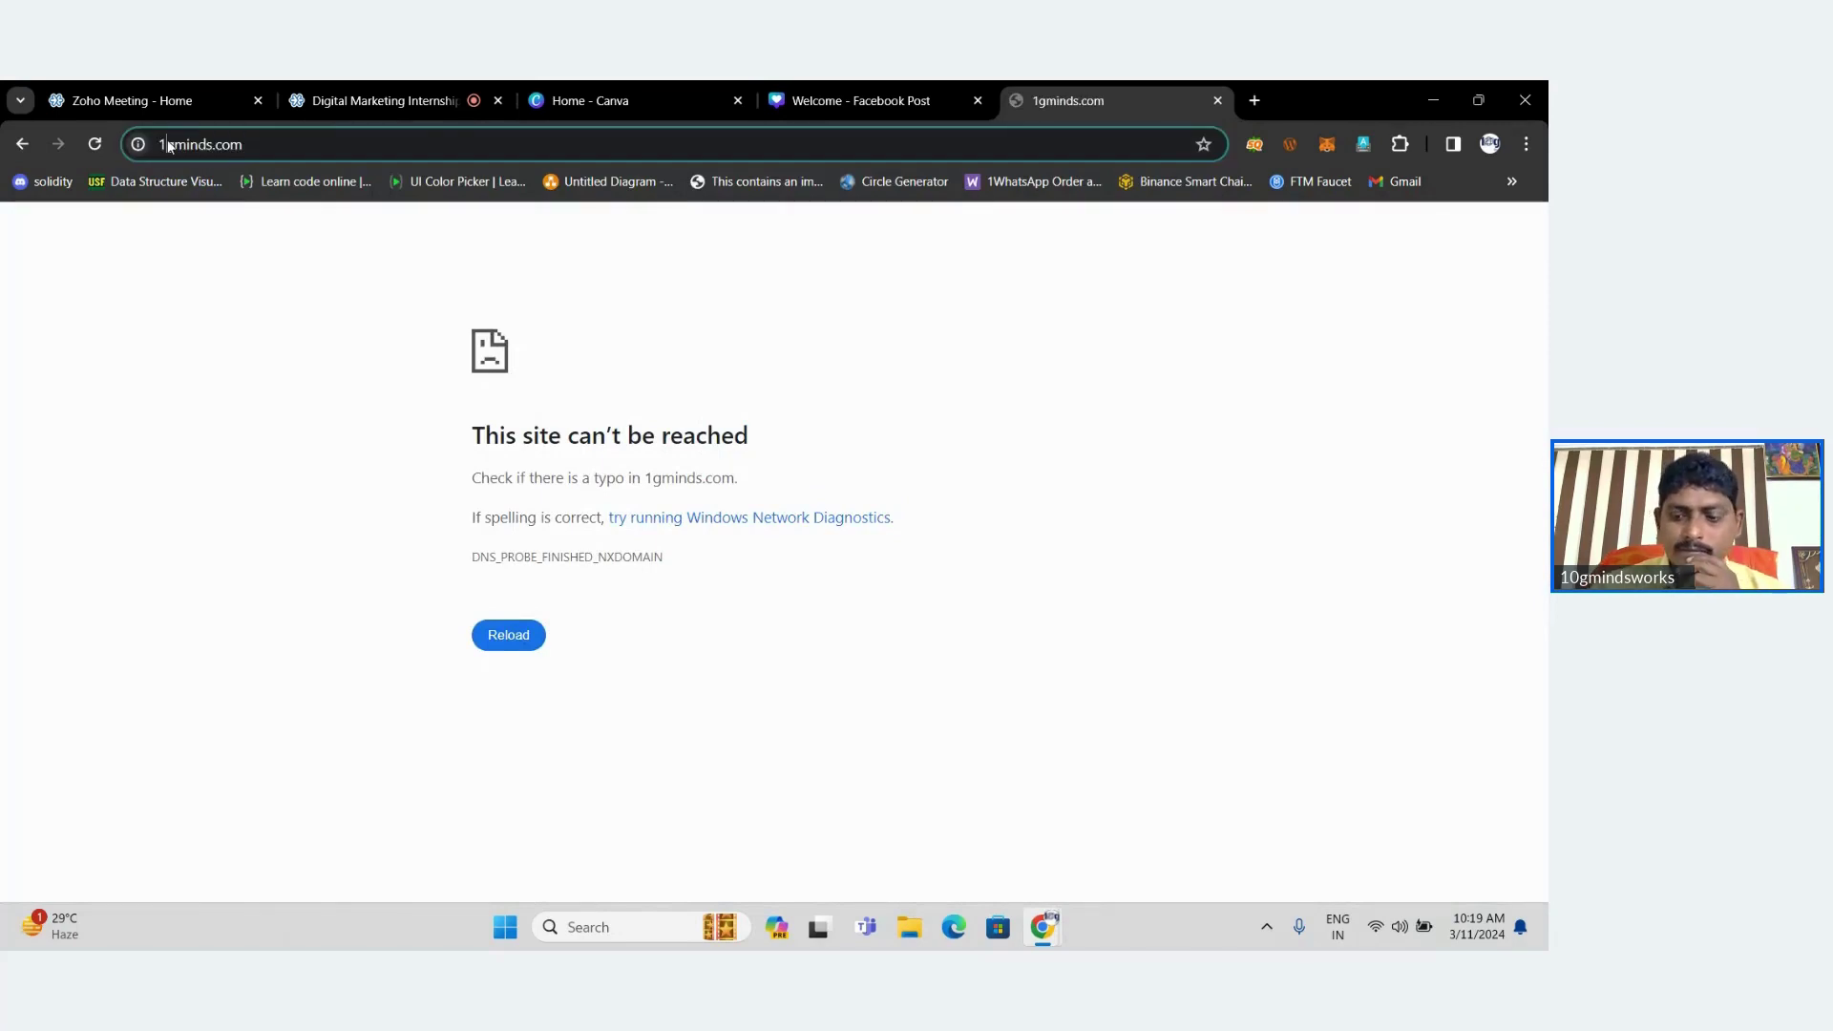
text(0)
key(Return)
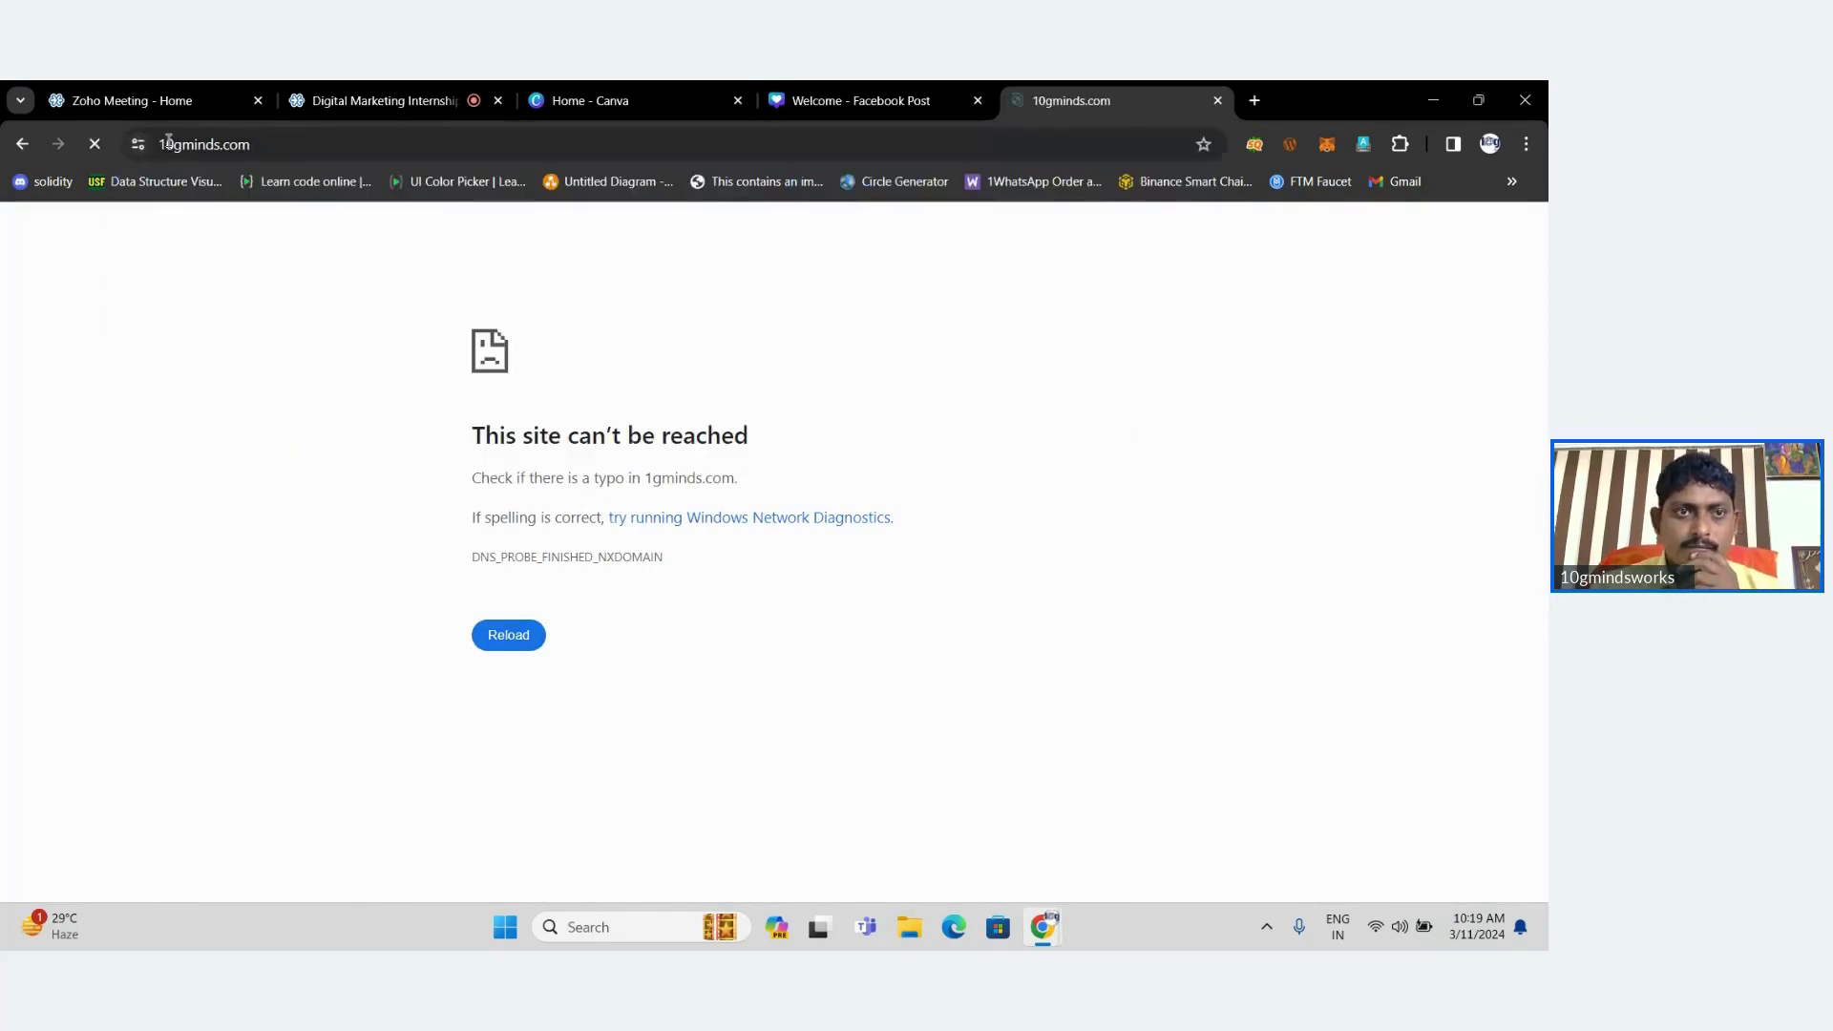
click(344, 145)
key(ctrl+c)
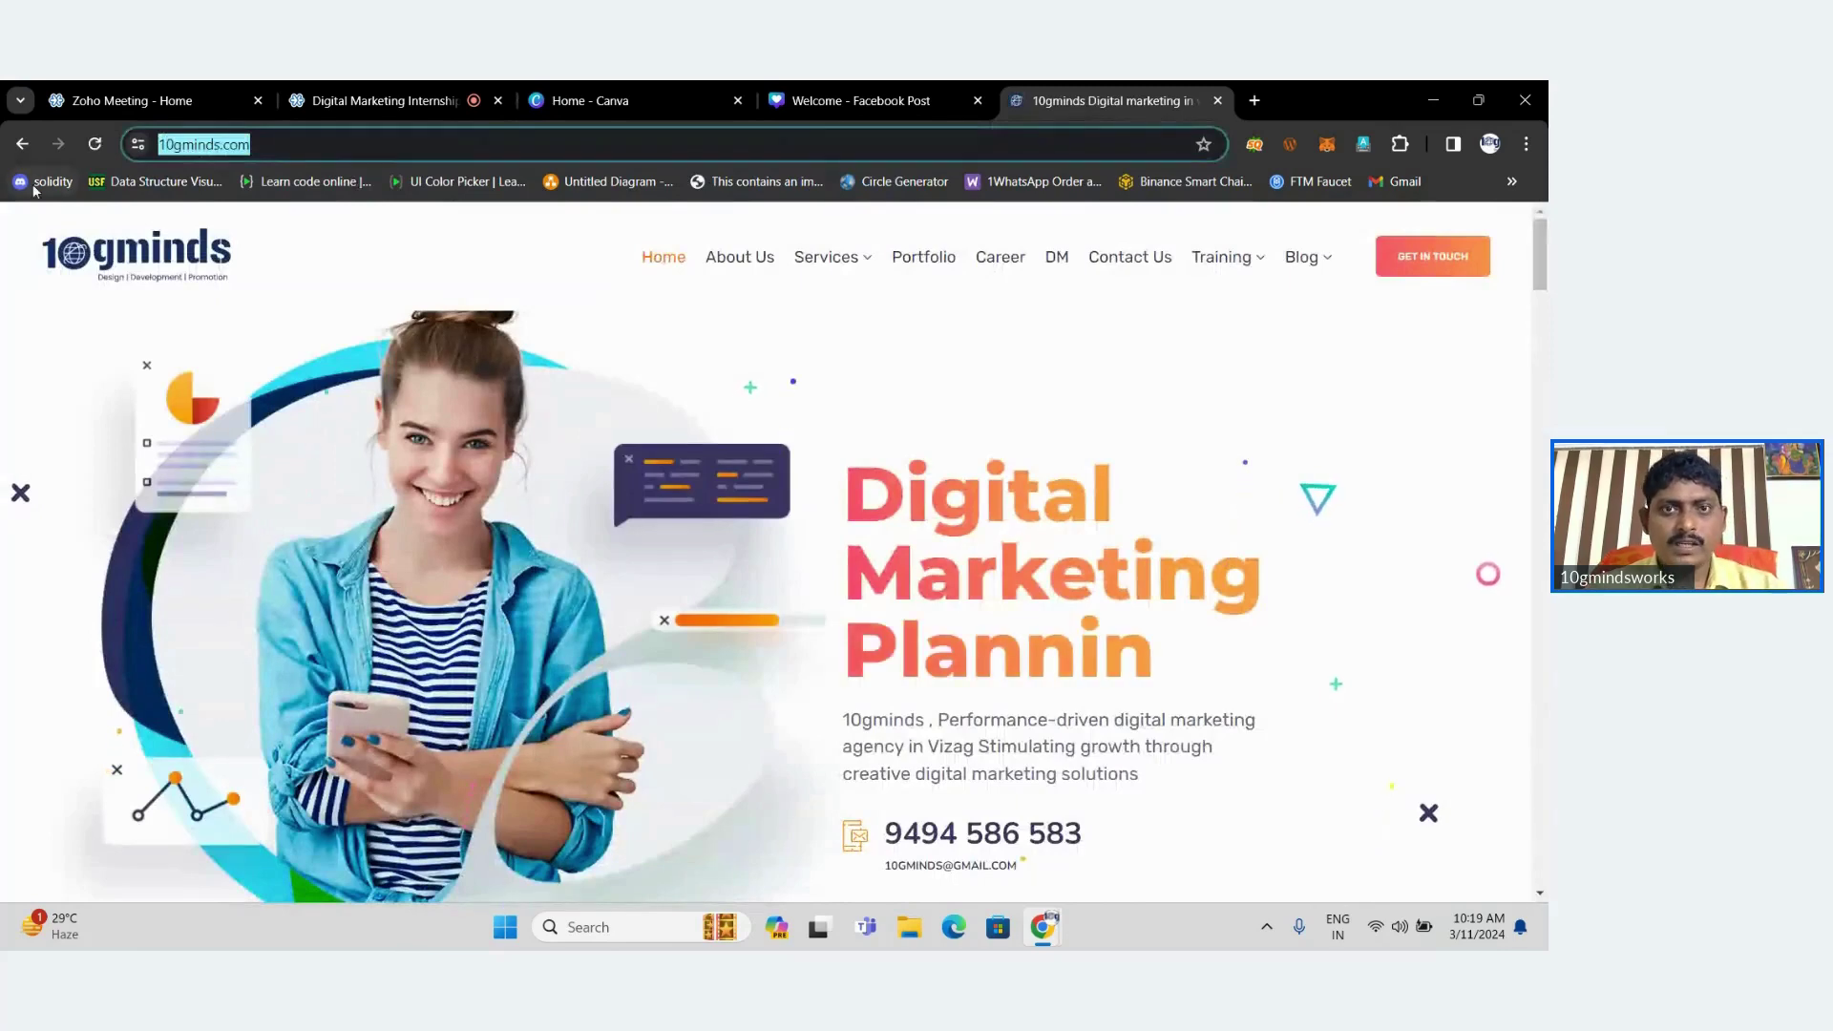
click(859, 101)
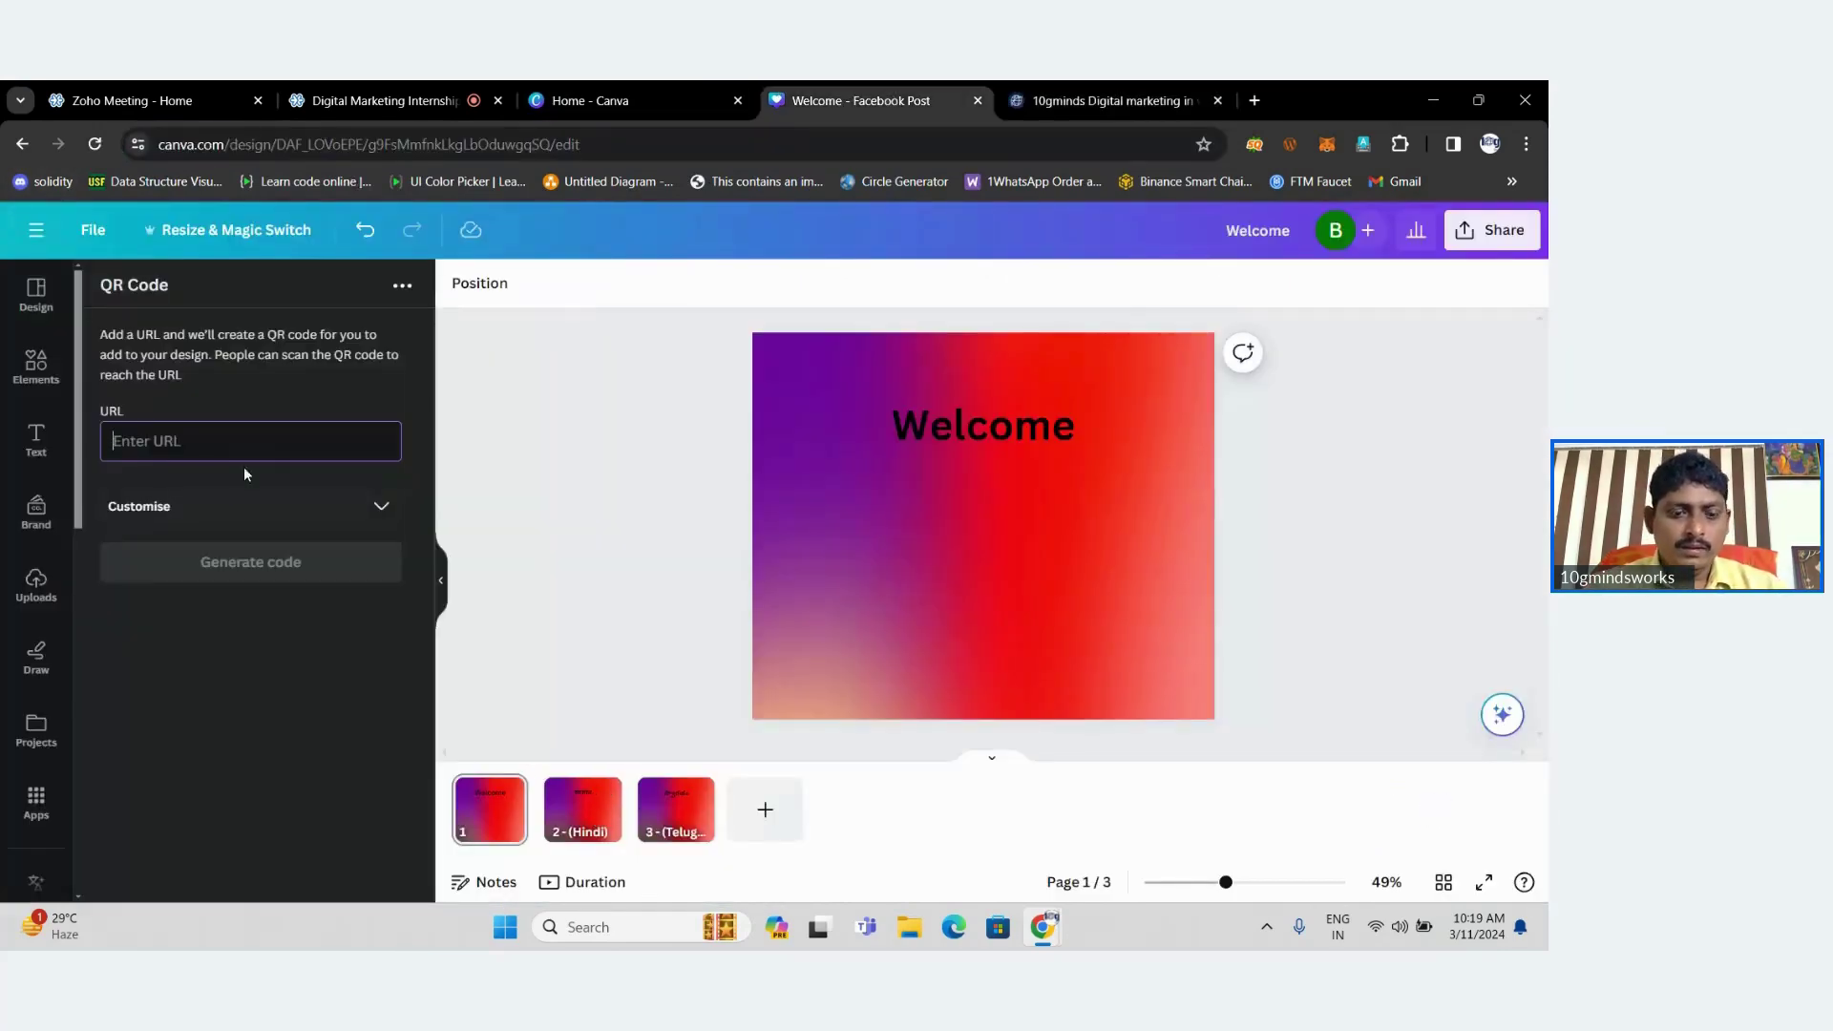
key(ctrl+v)
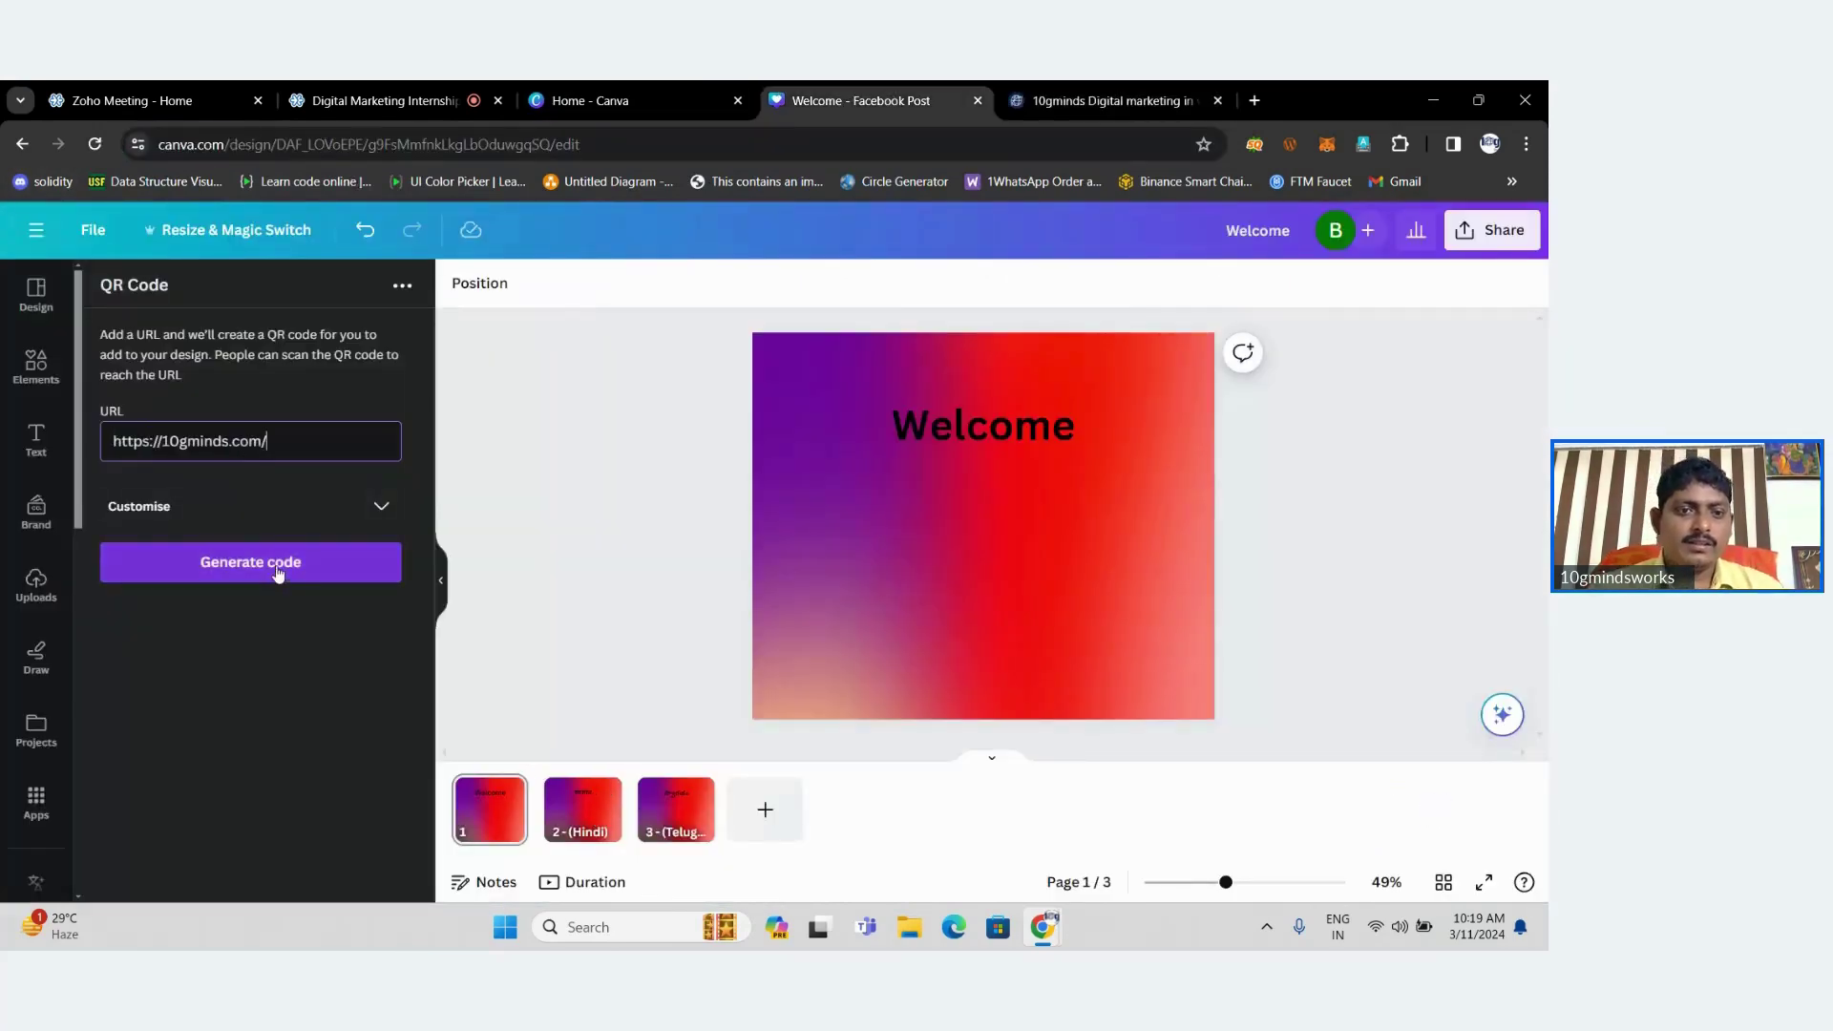
click(382, 506)
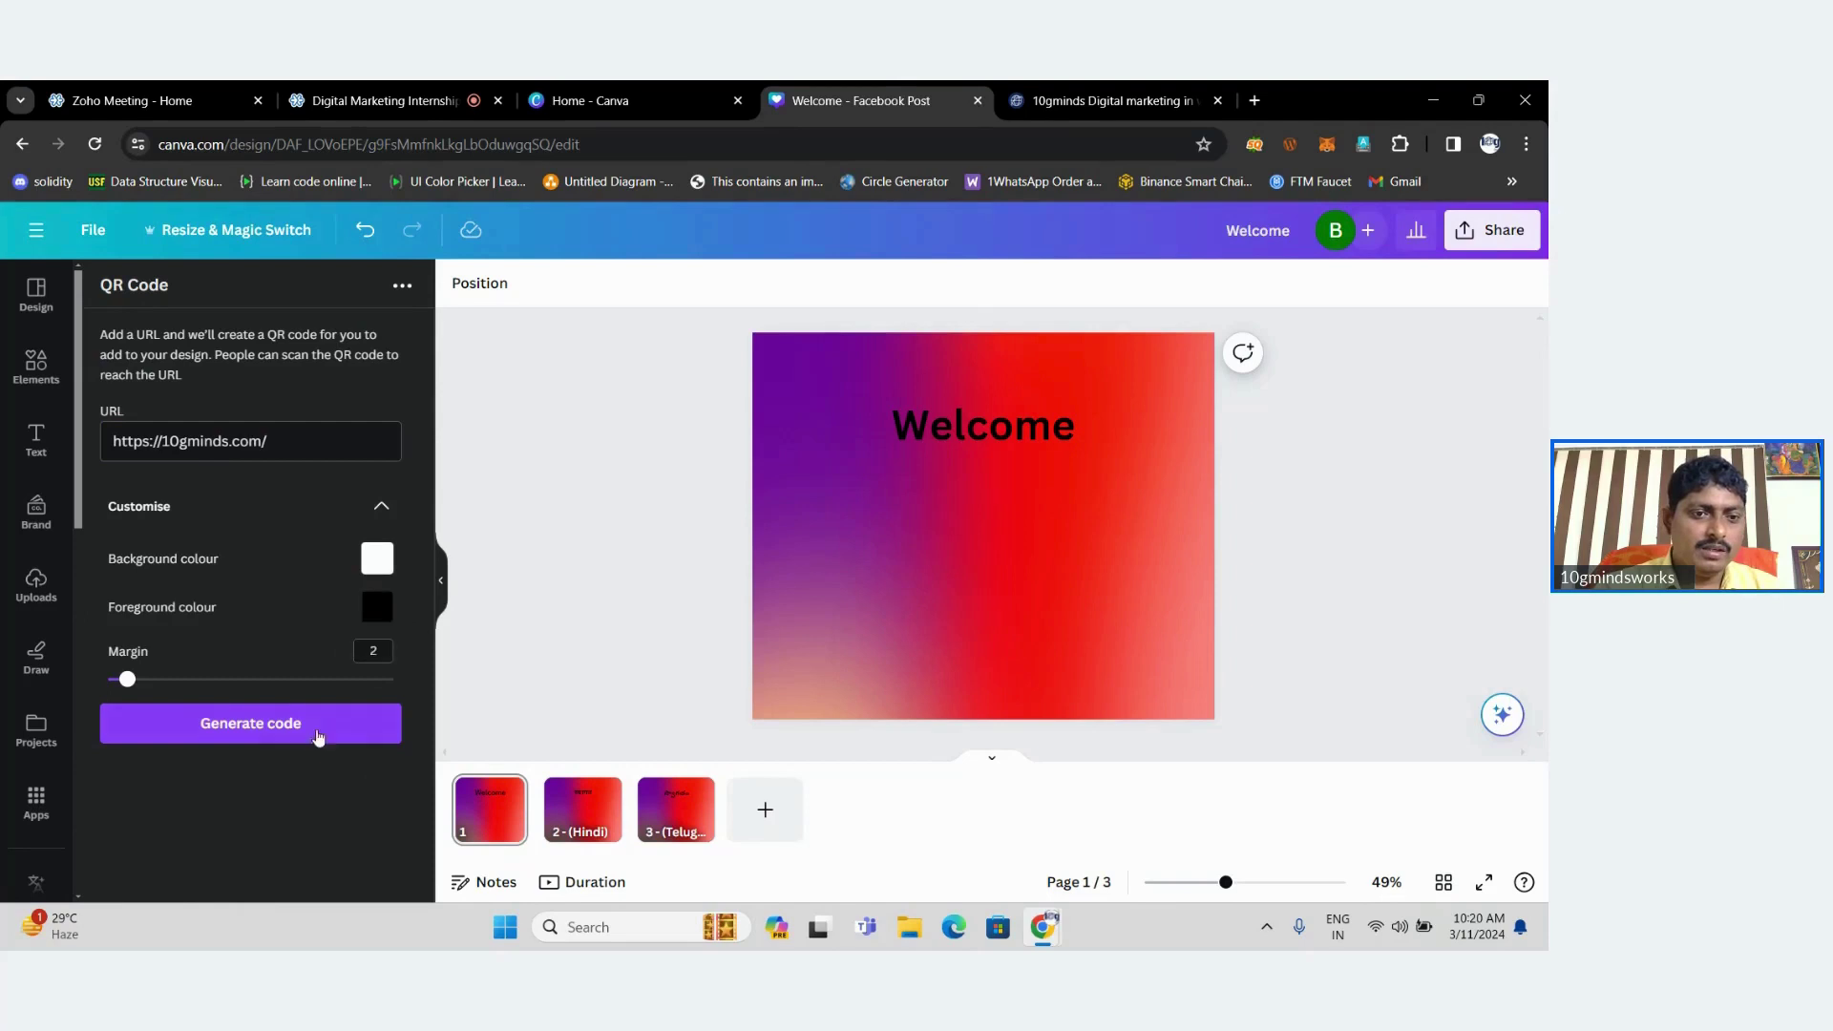
click(256, 724)
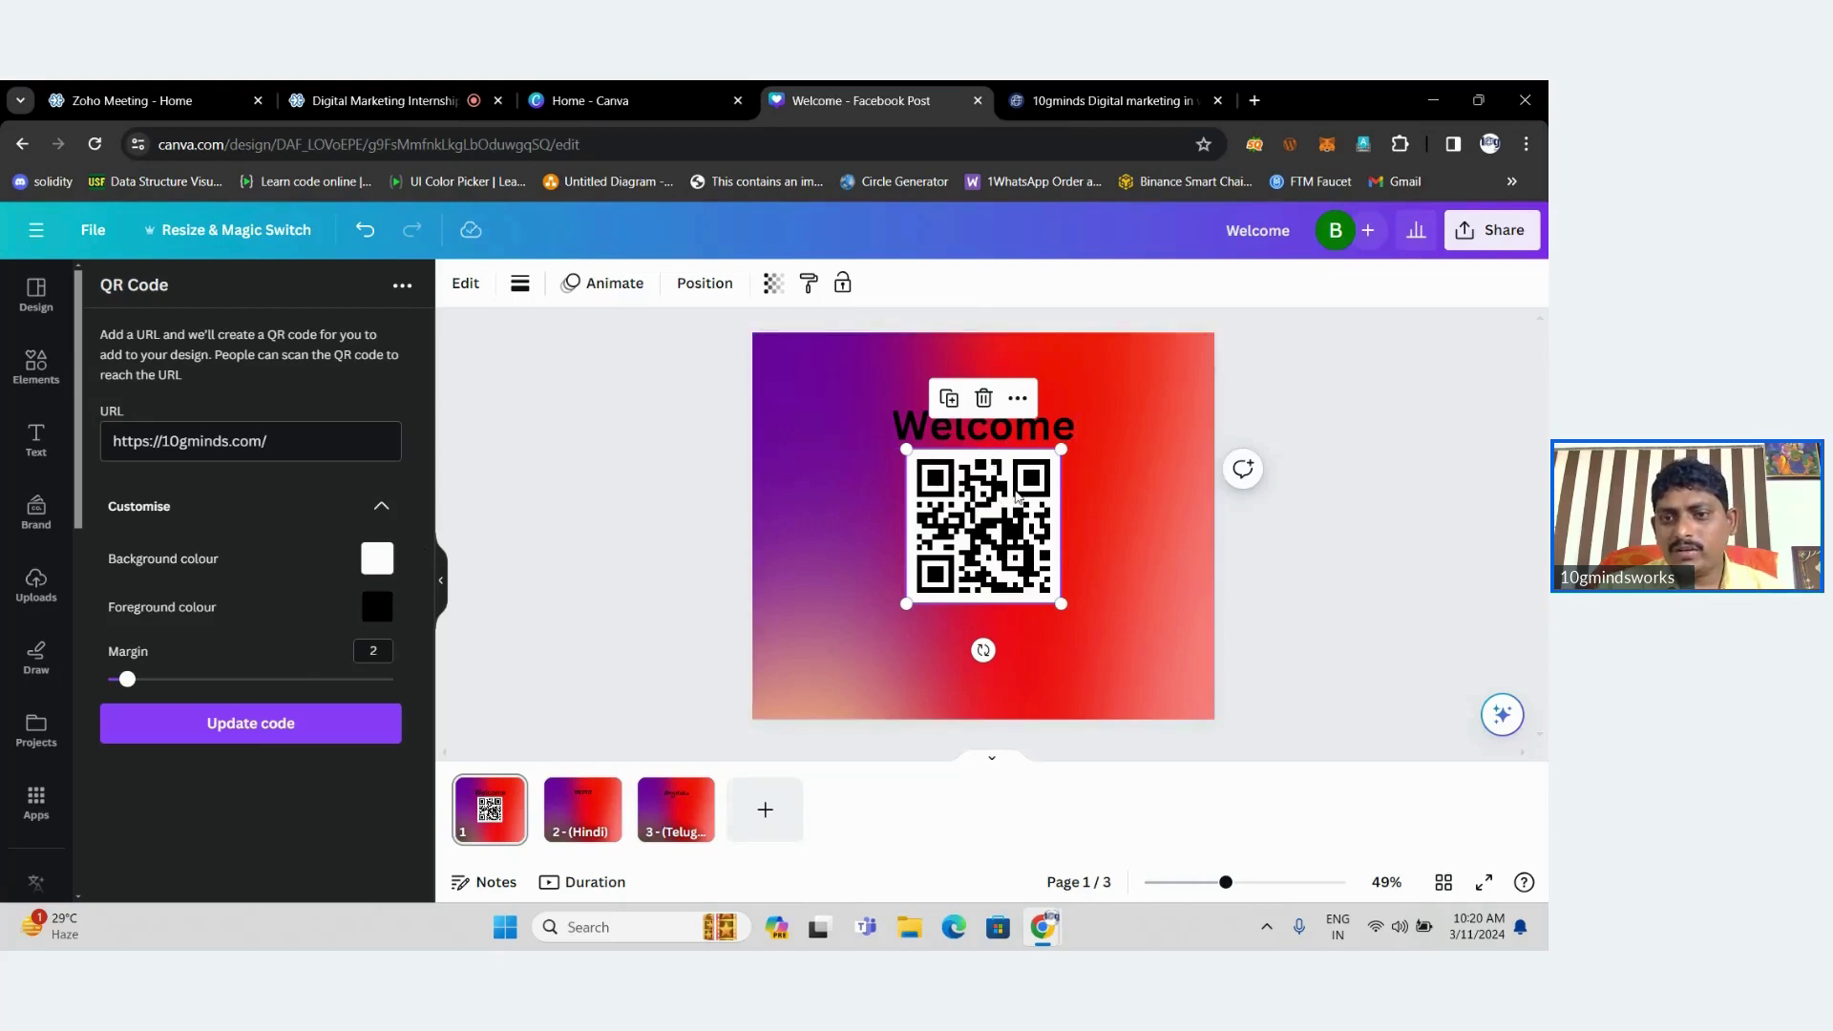
Shift the QR code slightly down and delete the "Welcome" heading above it.
drag(1017, 496, 1018, 510)
click(1073, 439)
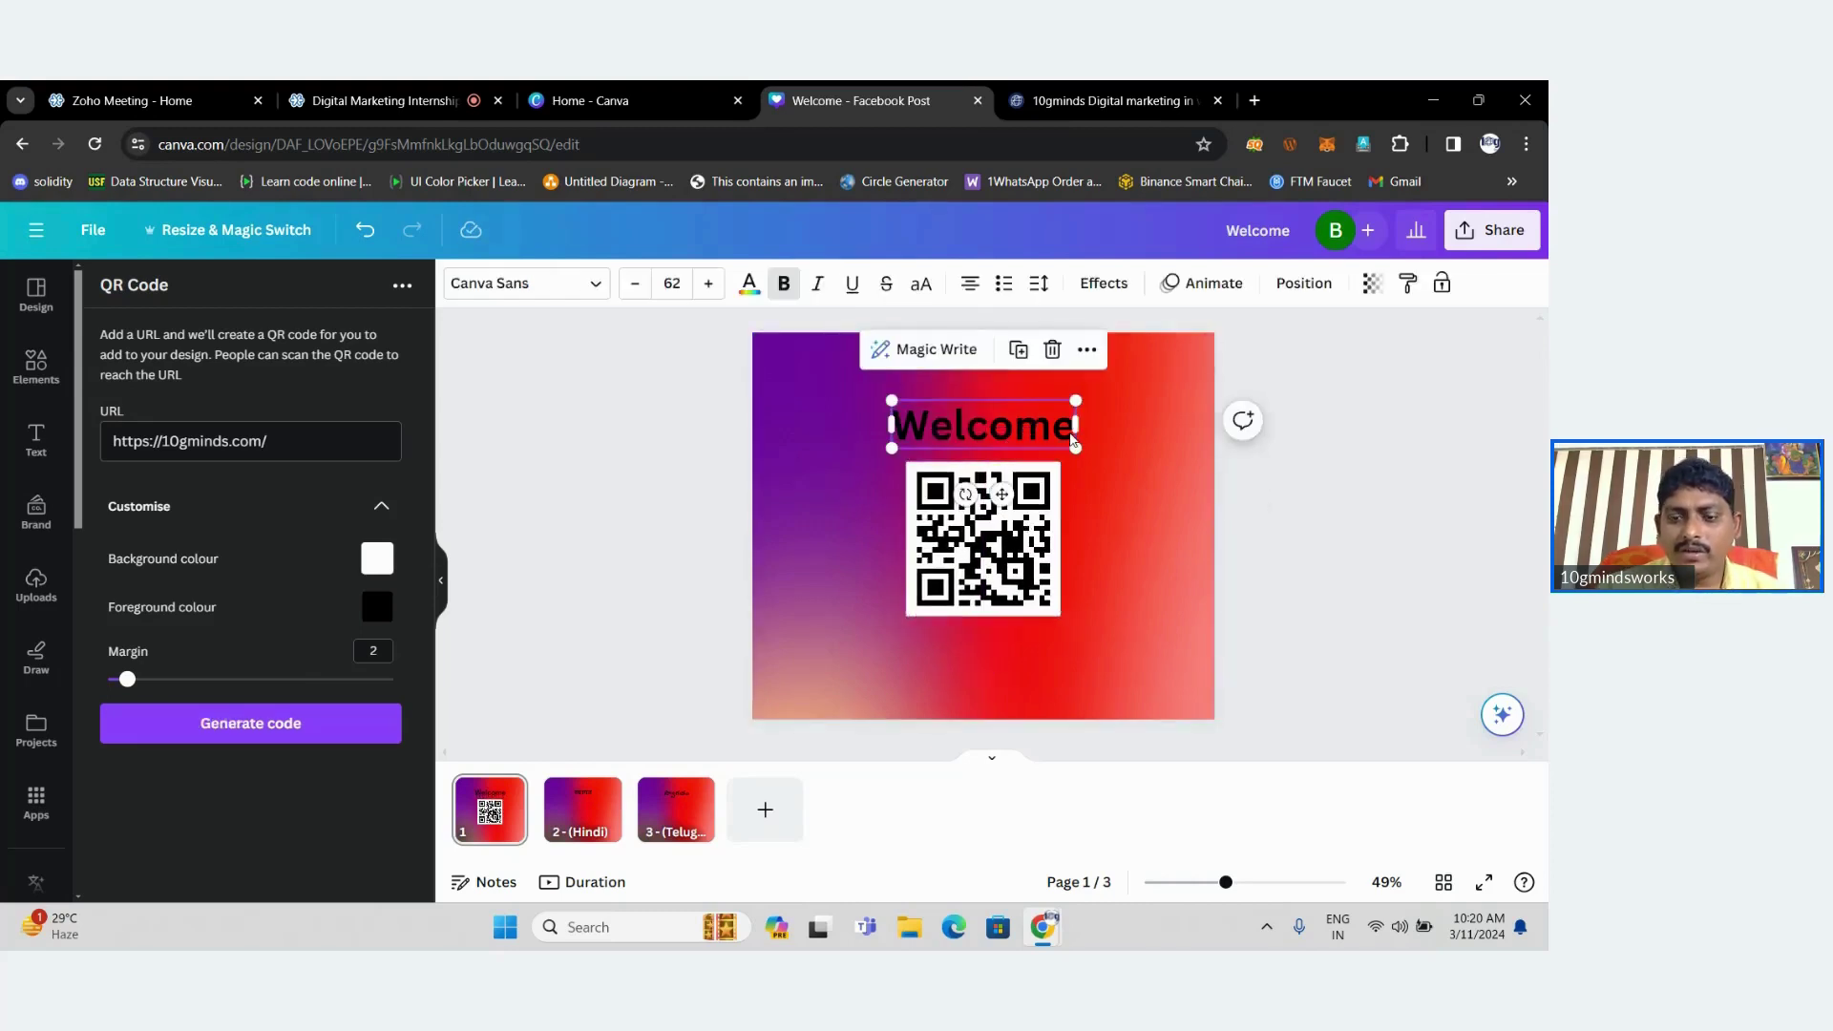
key(Delete)
Enlarge the QR code and move it up to about the middle of page 1.
click(1056, 609)
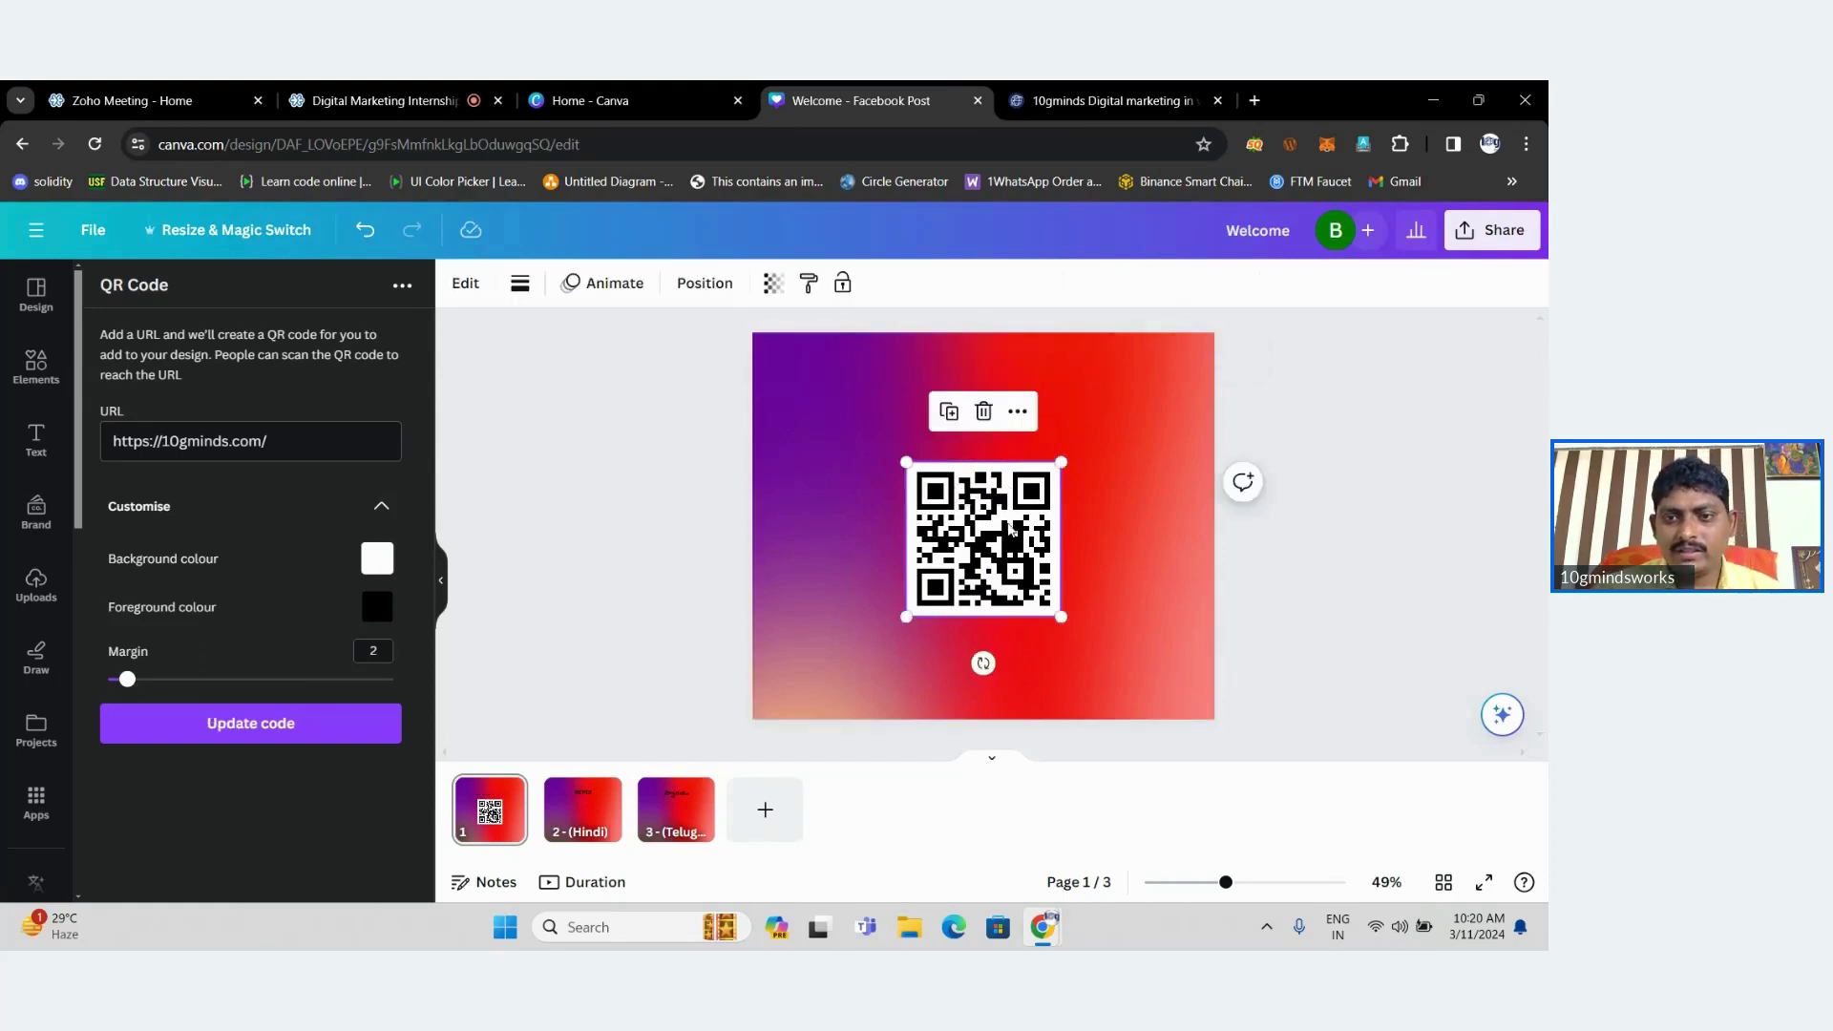
drag(1066, 621, 1113, 675)
drag(1020, 588, 1007, 533)
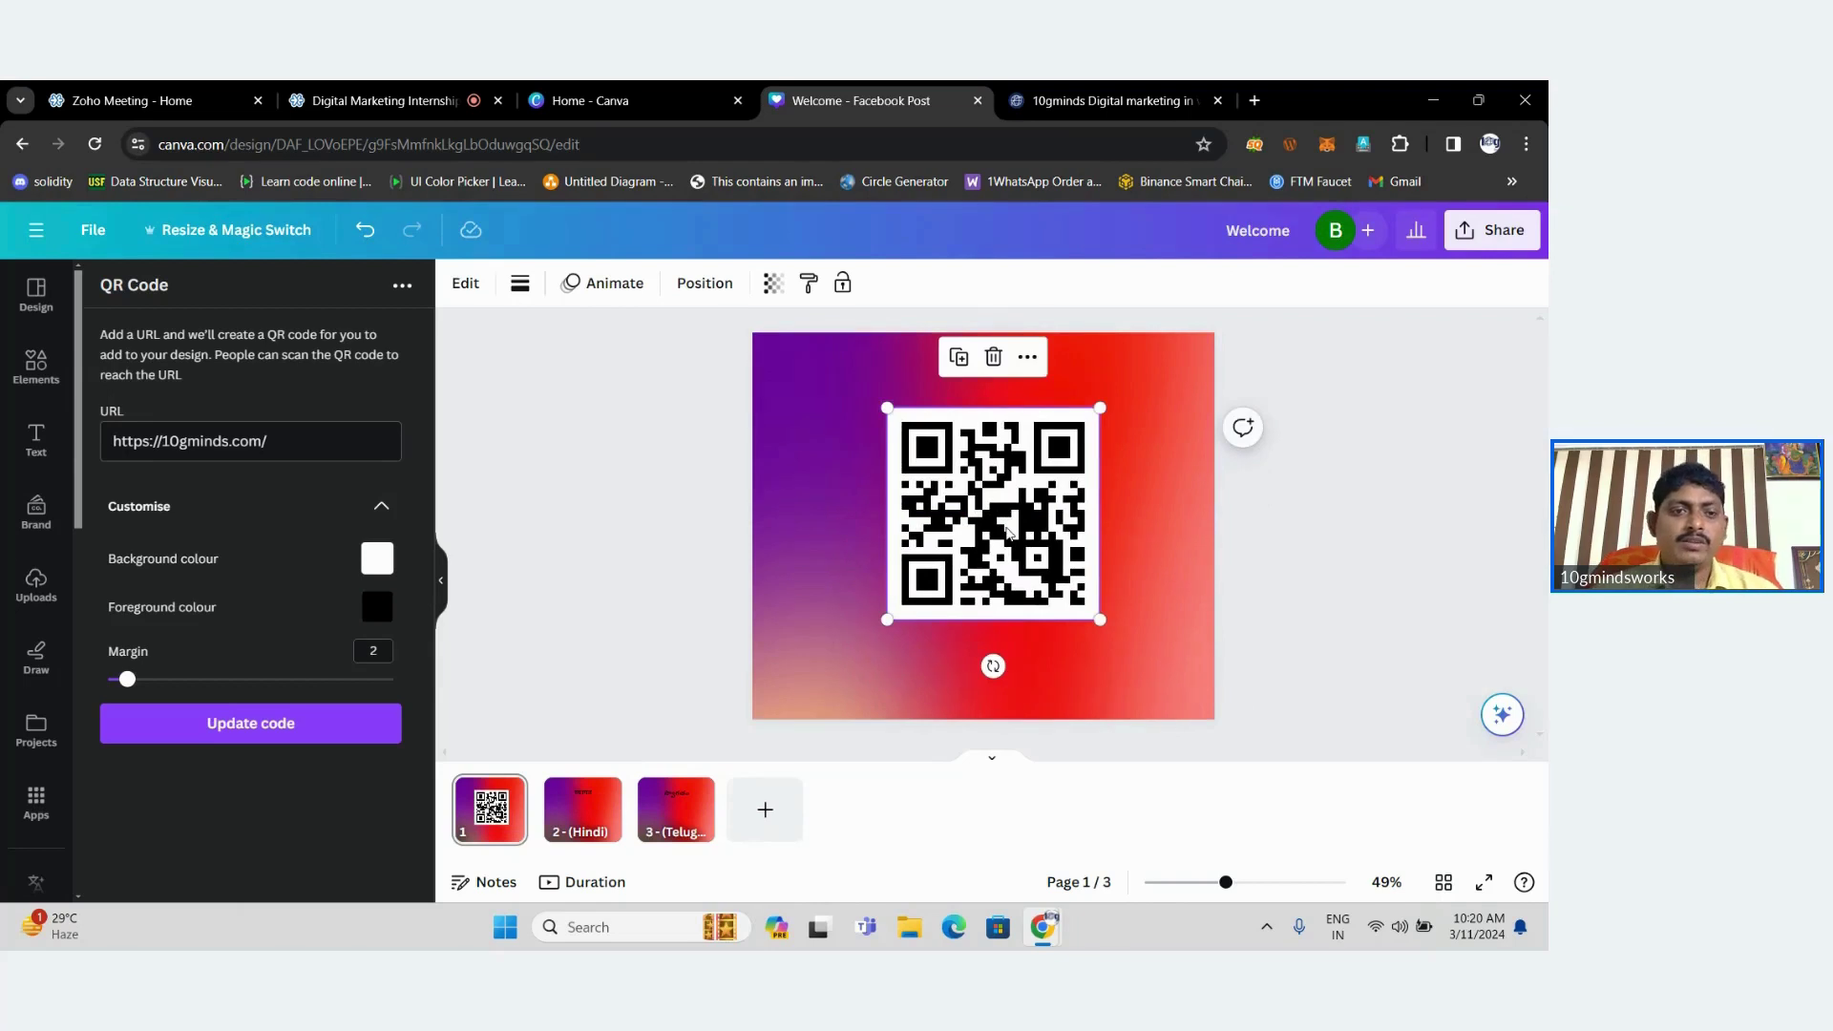
drag(269, 441, 110, 441)
click(287, 487)
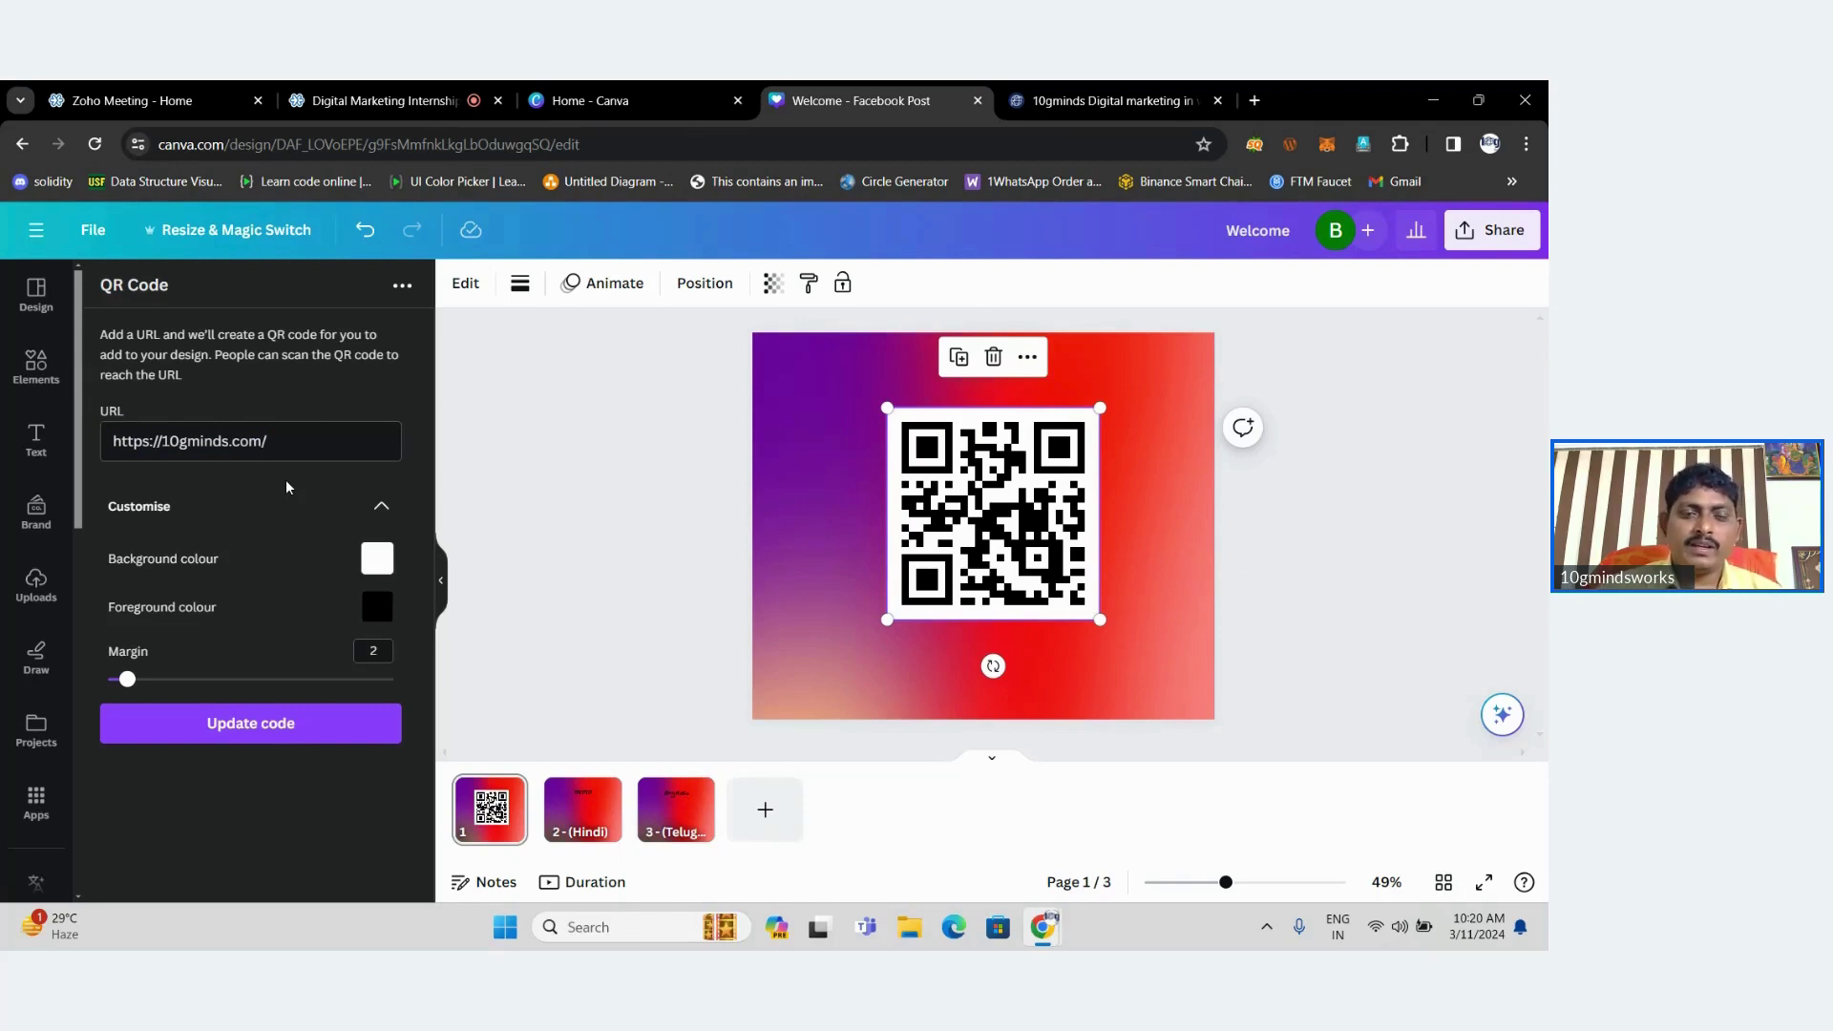
Switch to the webinar presenter page and read the attendees' latest messages in the Q&A.
click(382, 100)
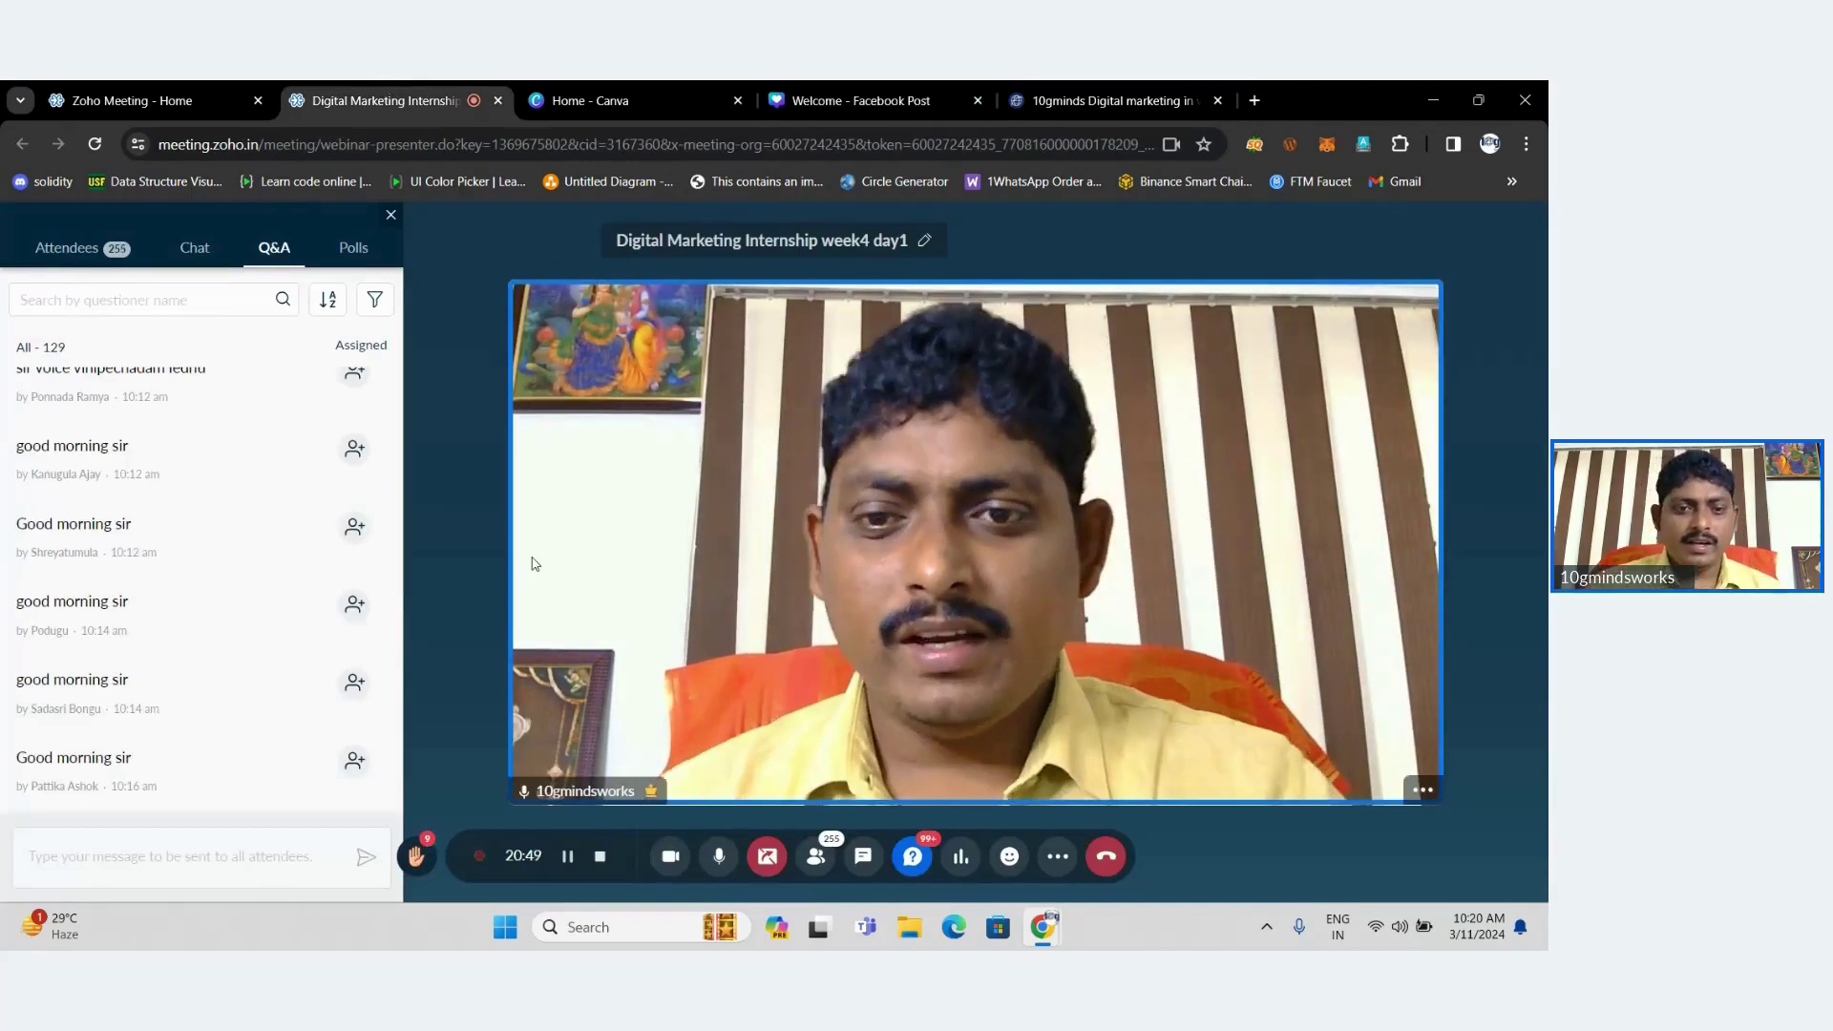
mouse_move(389, 794)
drag(399, 742, 394, 778)
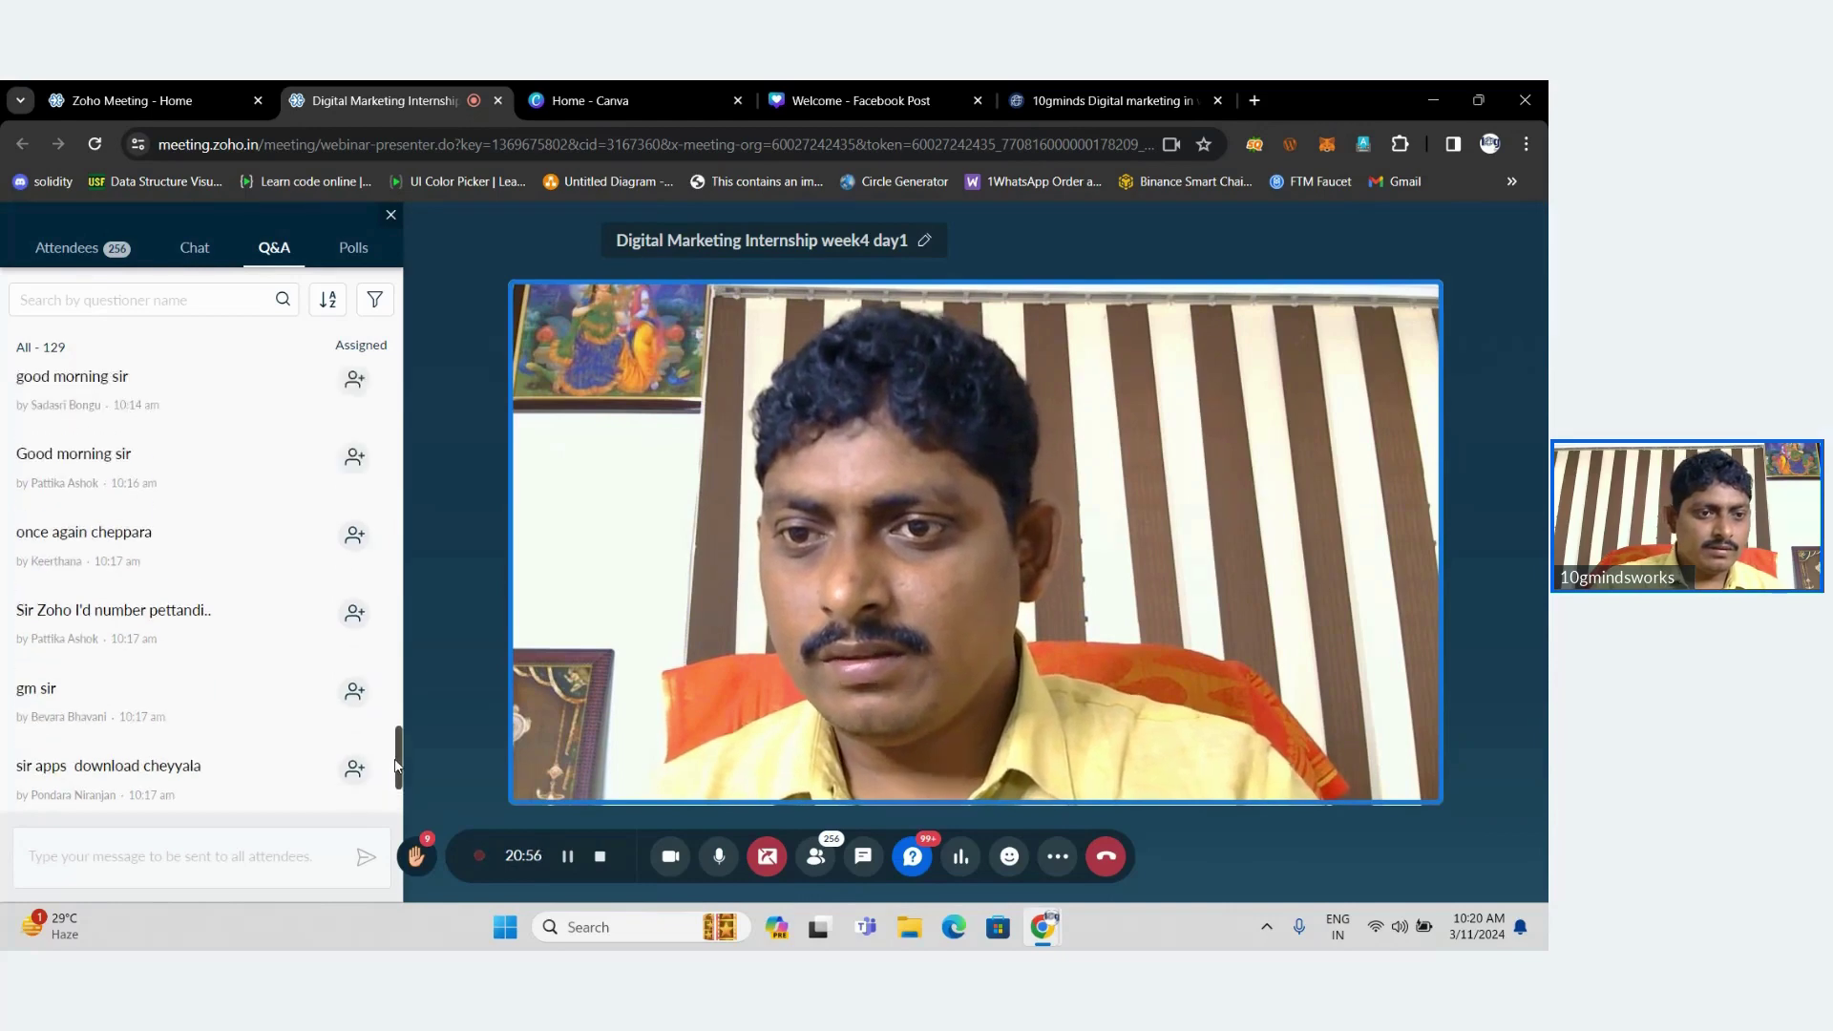
scroll(391, 778, down, 1)
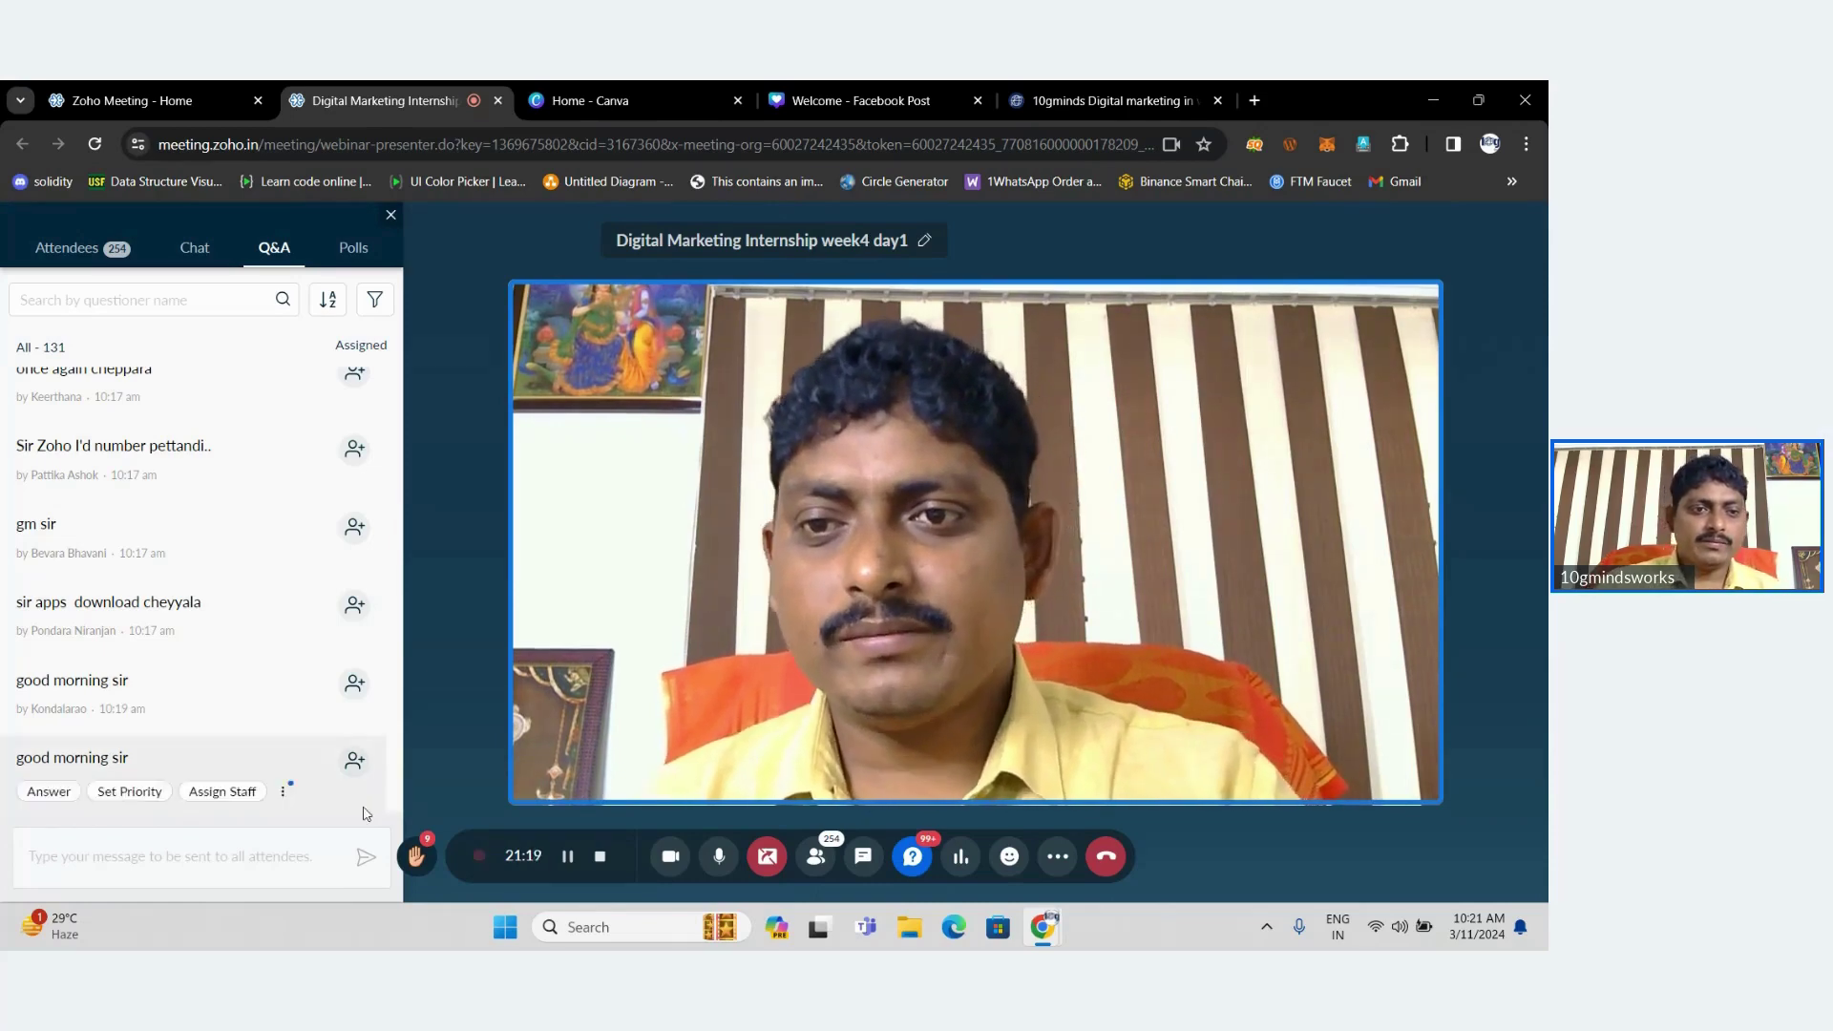
mouse_move(151, 483)
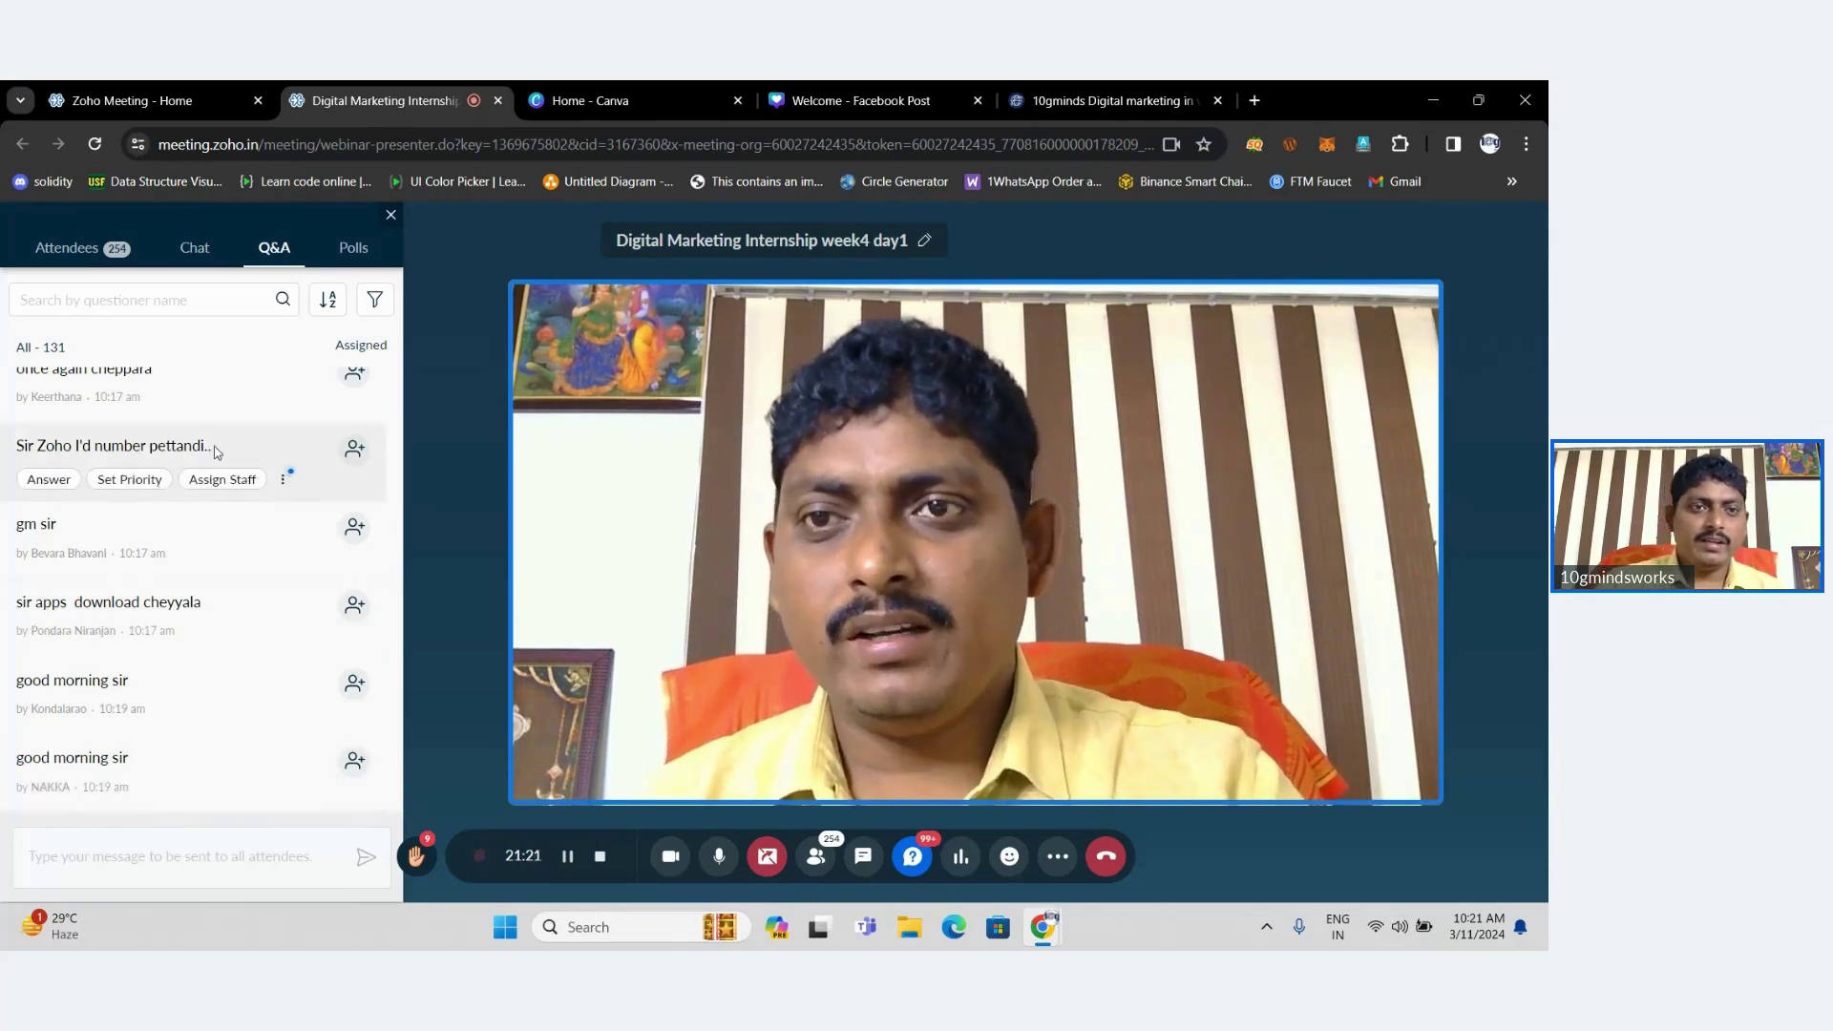
Copy the webinar ID from the Digital Marketing Internship week4 day1 details and broadcast it to all attendees.
click(165, 88)
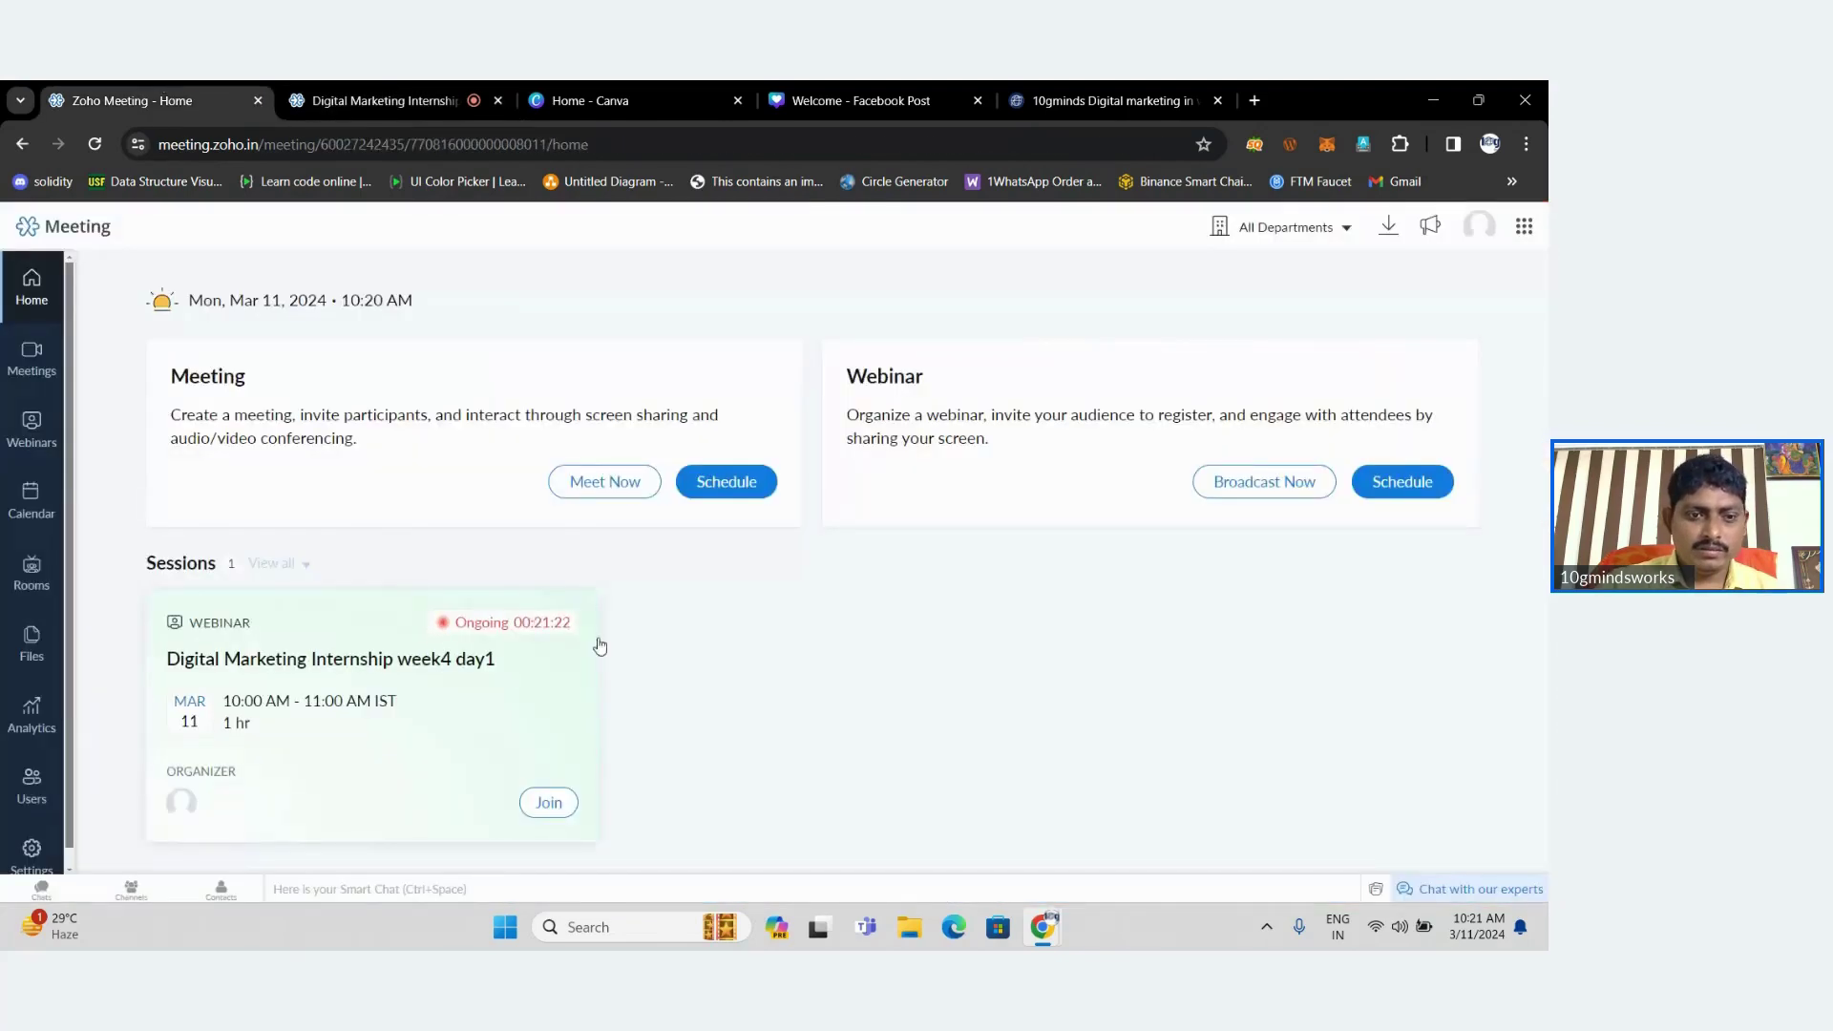
click(306, 710)
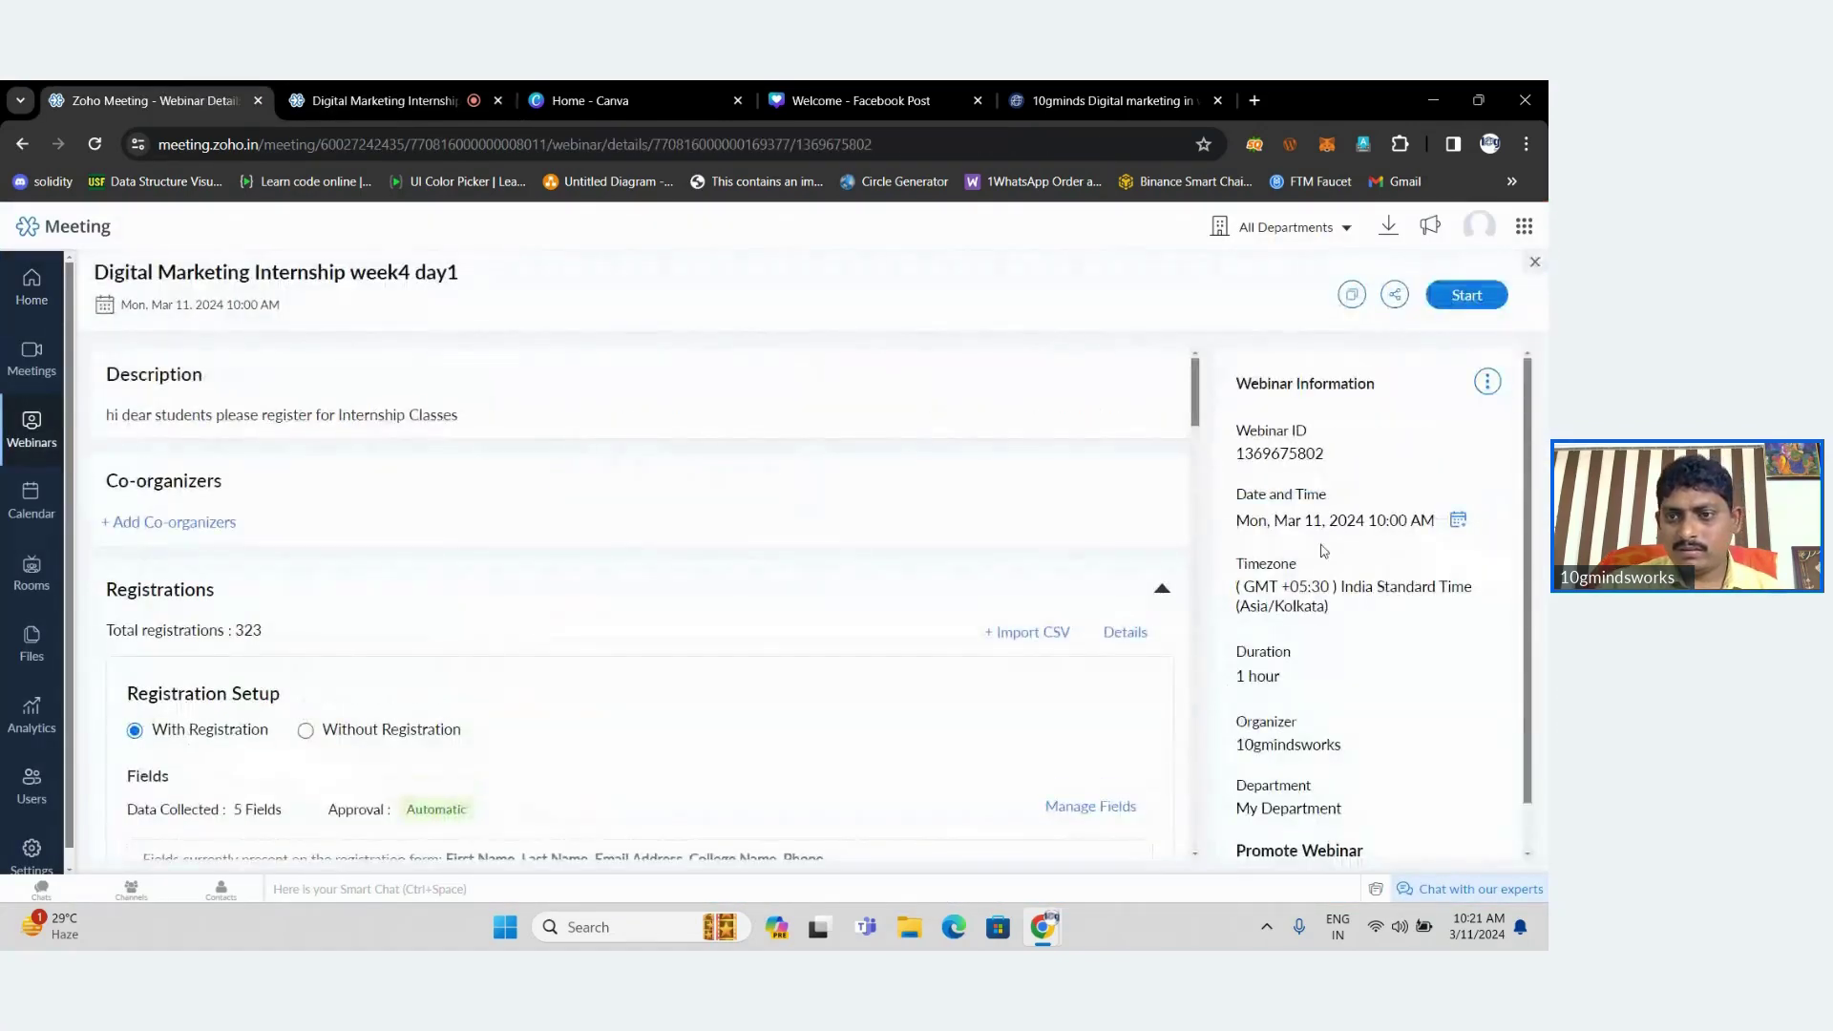
drag(1332, 457, 1231, 460)
key(ctrl+c)
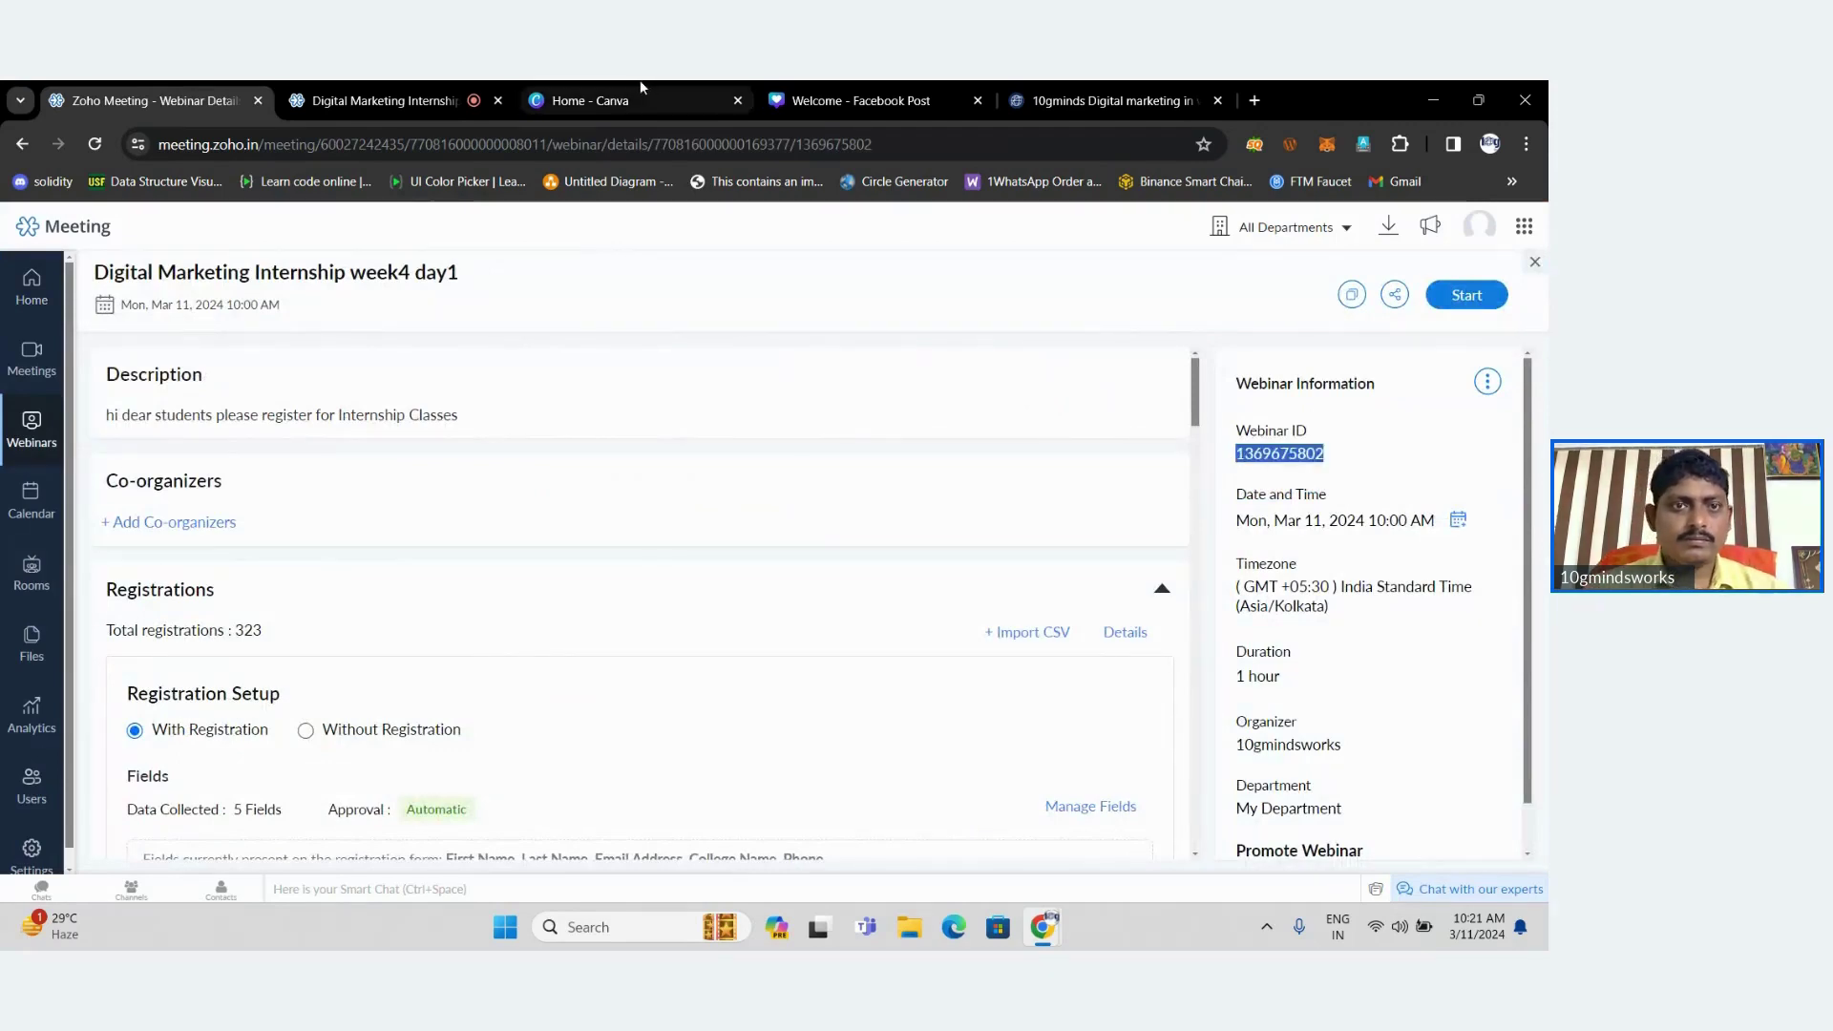
click(395, 88)
click(136, 853)
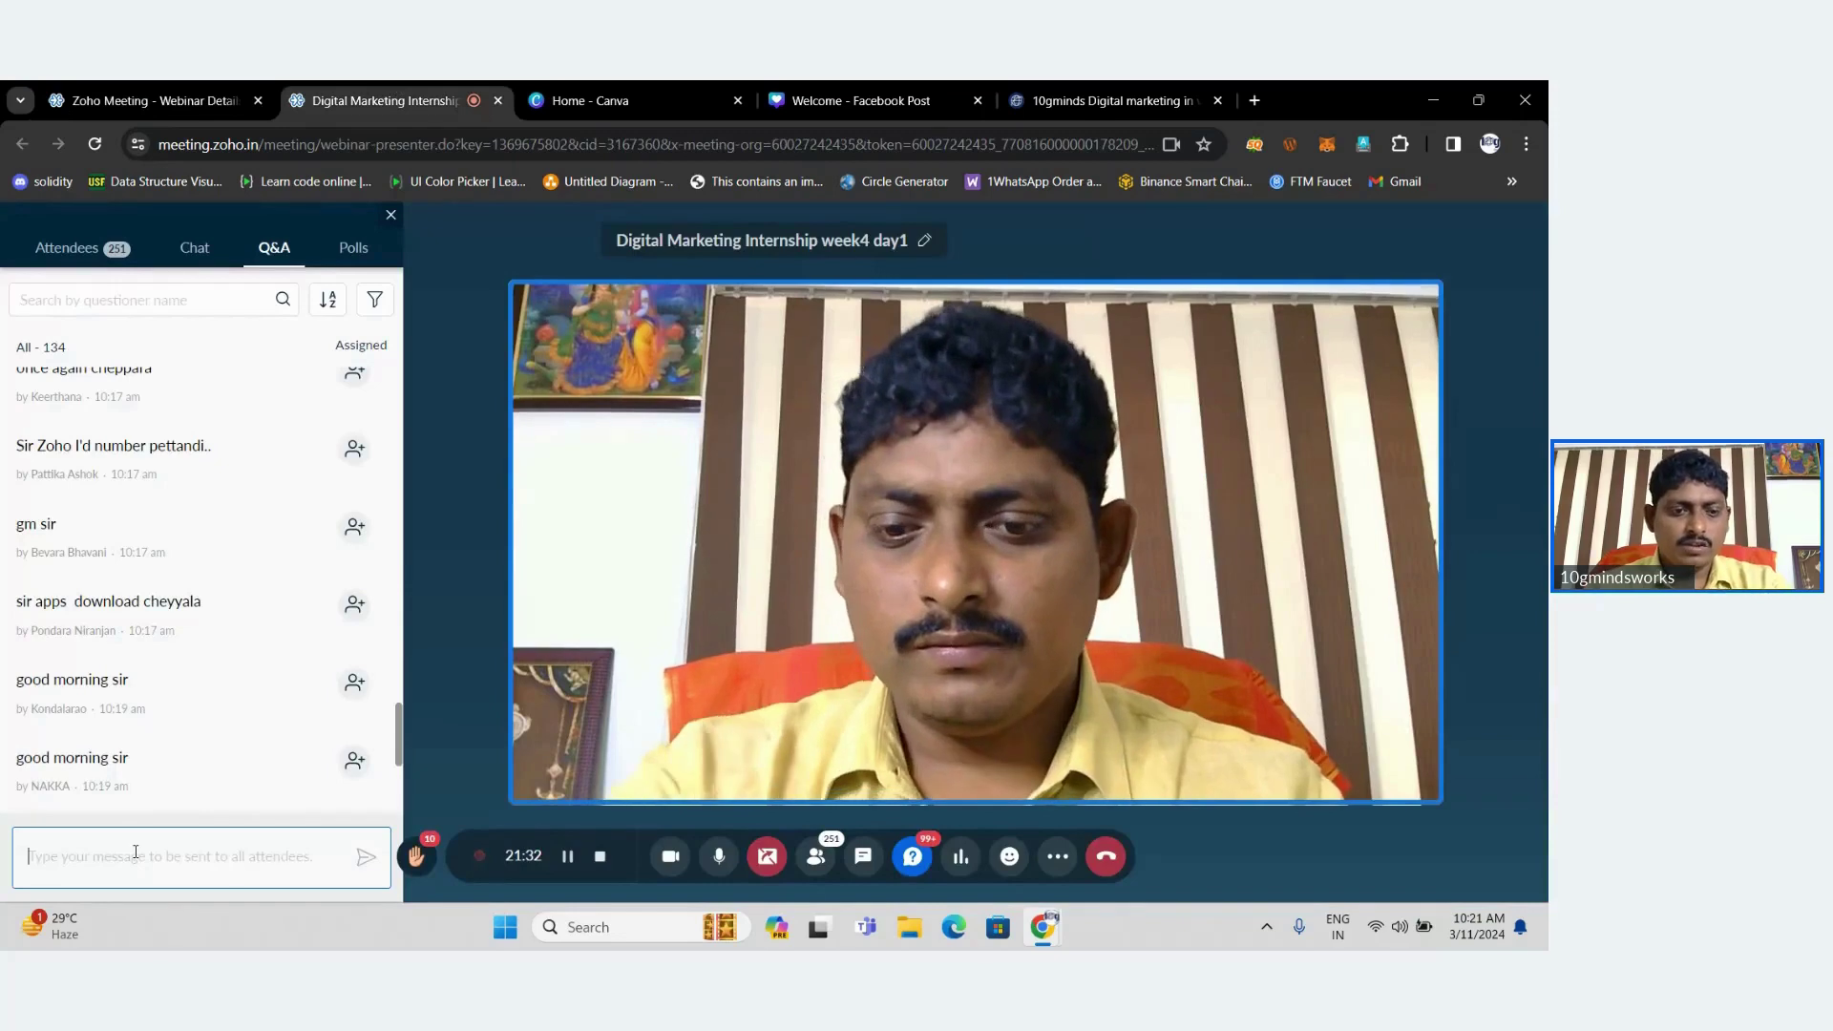
key(ctrl+v)
key(Return)
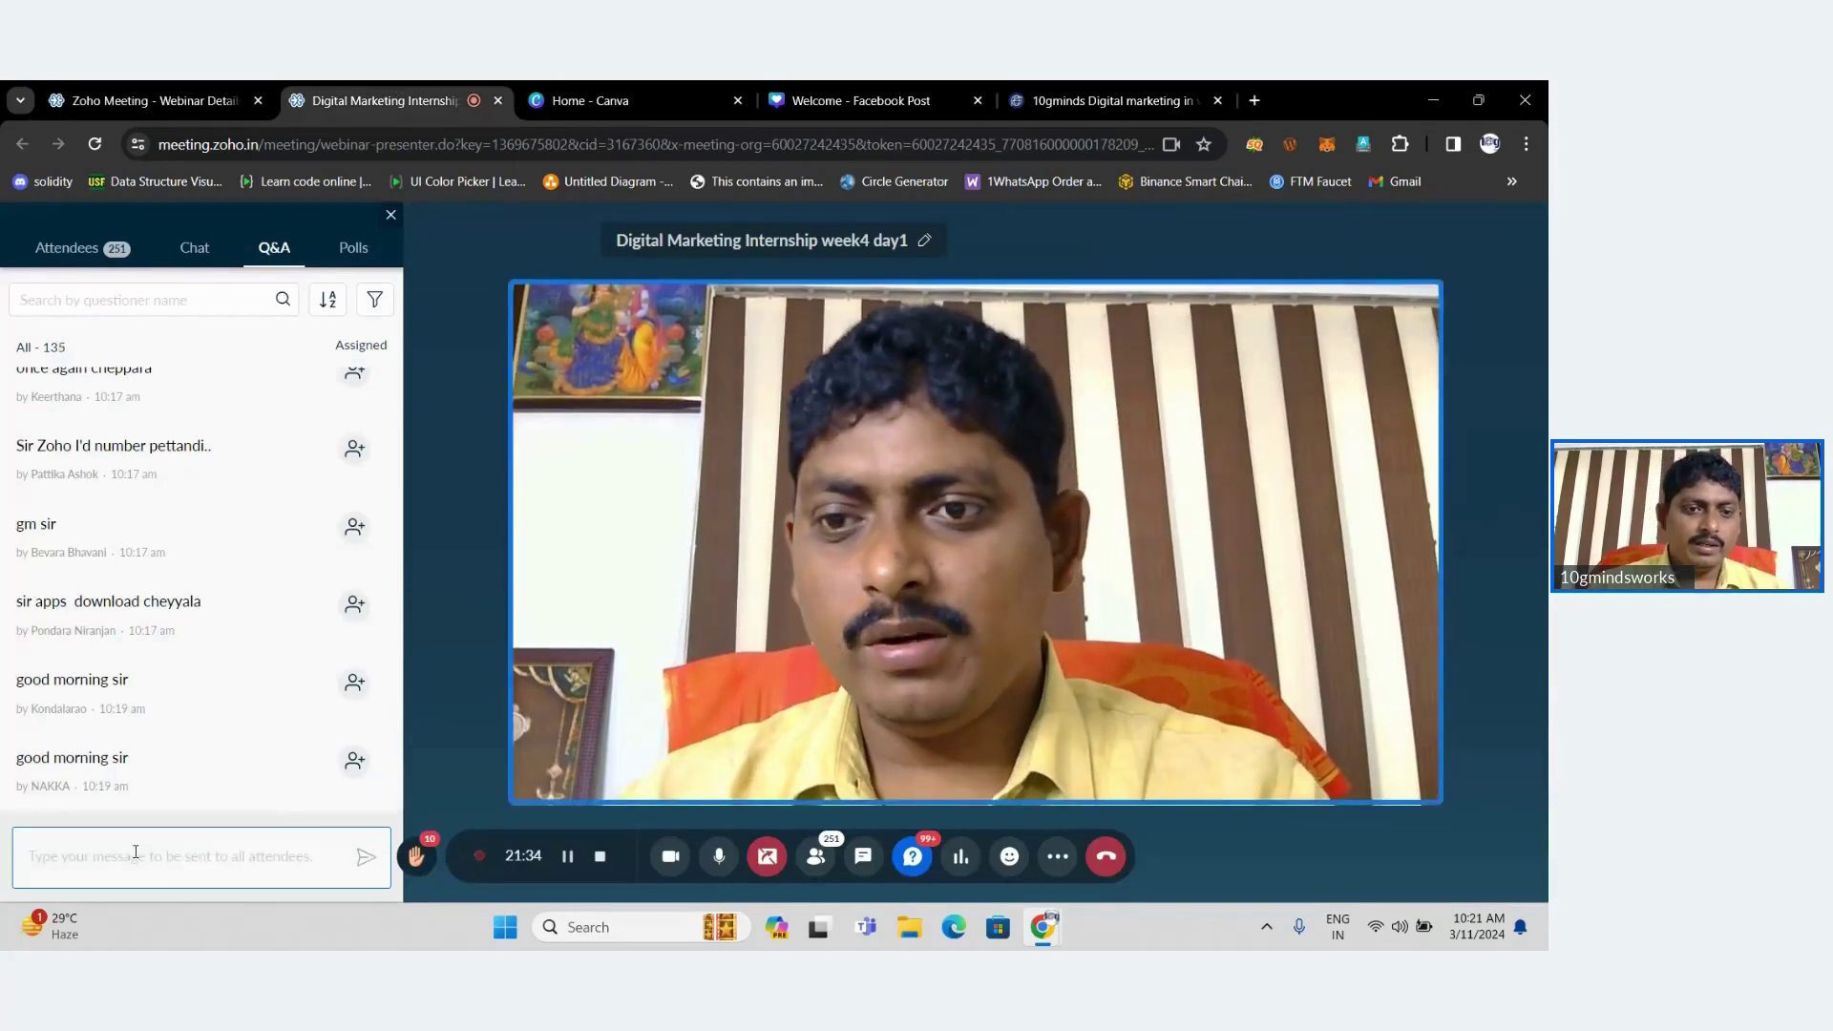
Read the newest attendee questions at the end of the Q&A list.
click(401, 716)
drag(401, 716, 398, 737)
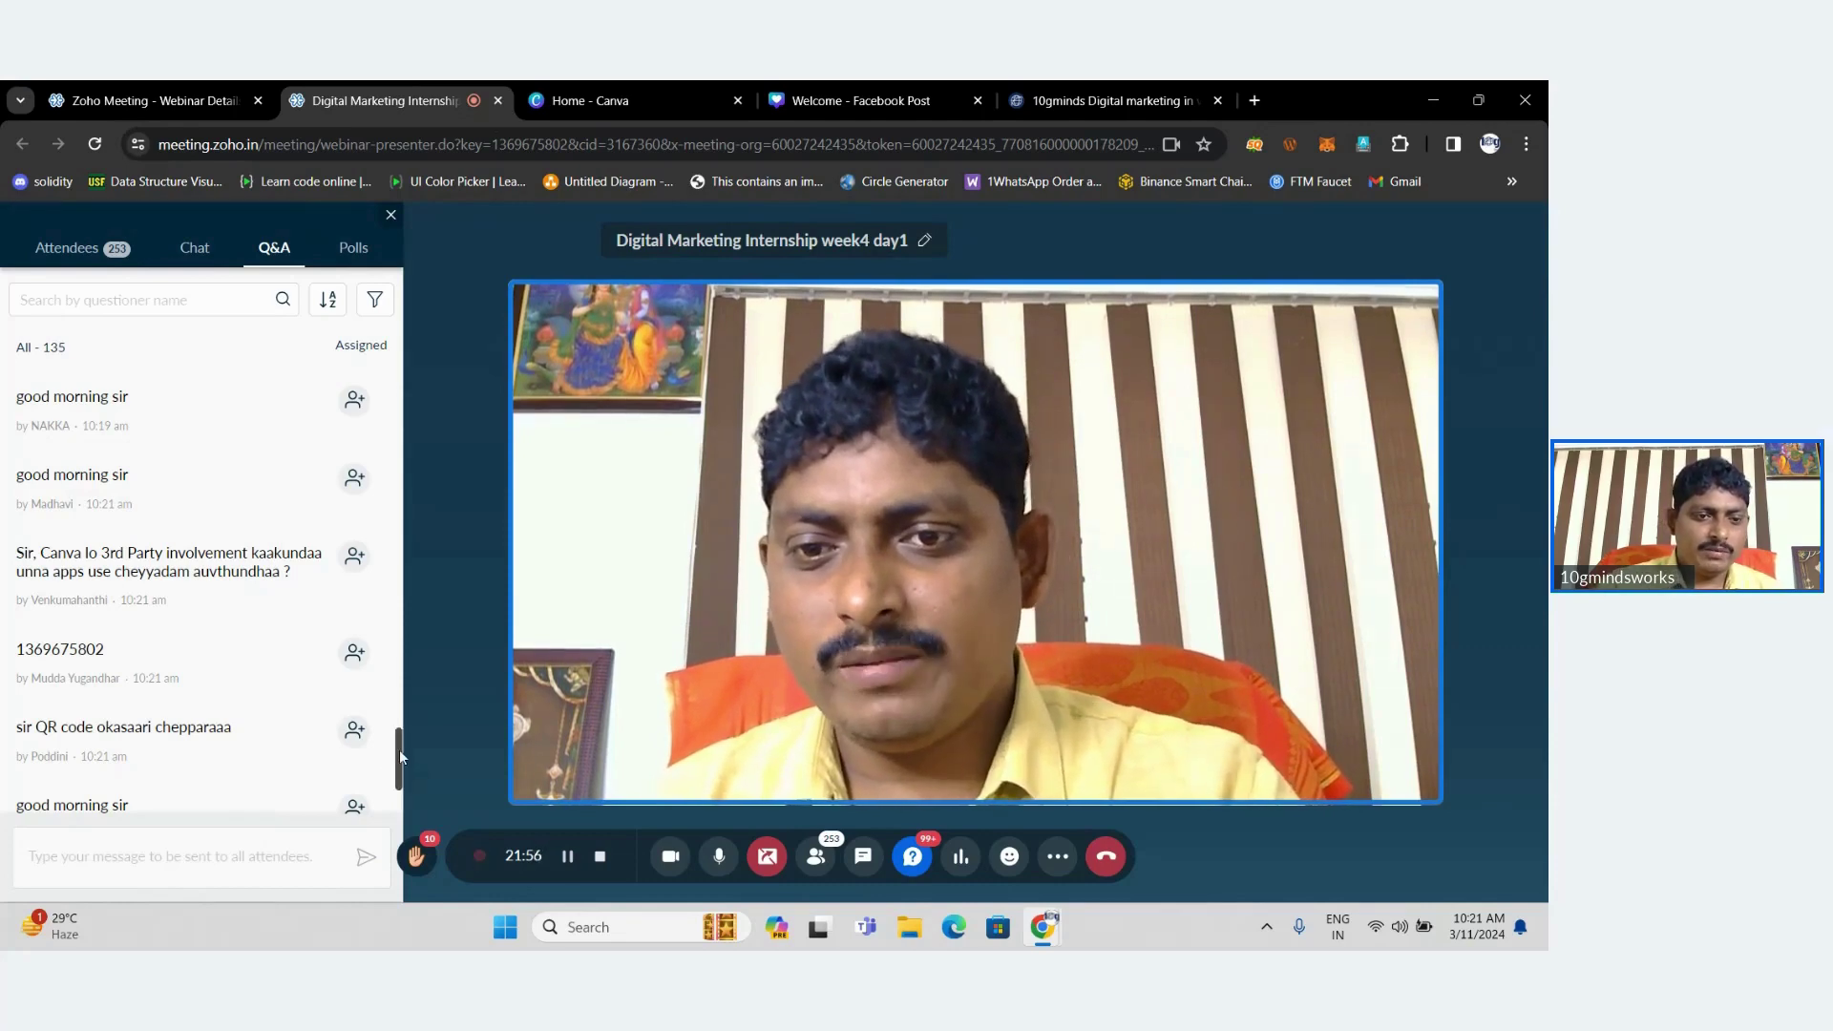
drag(401, 757, 399, 807)
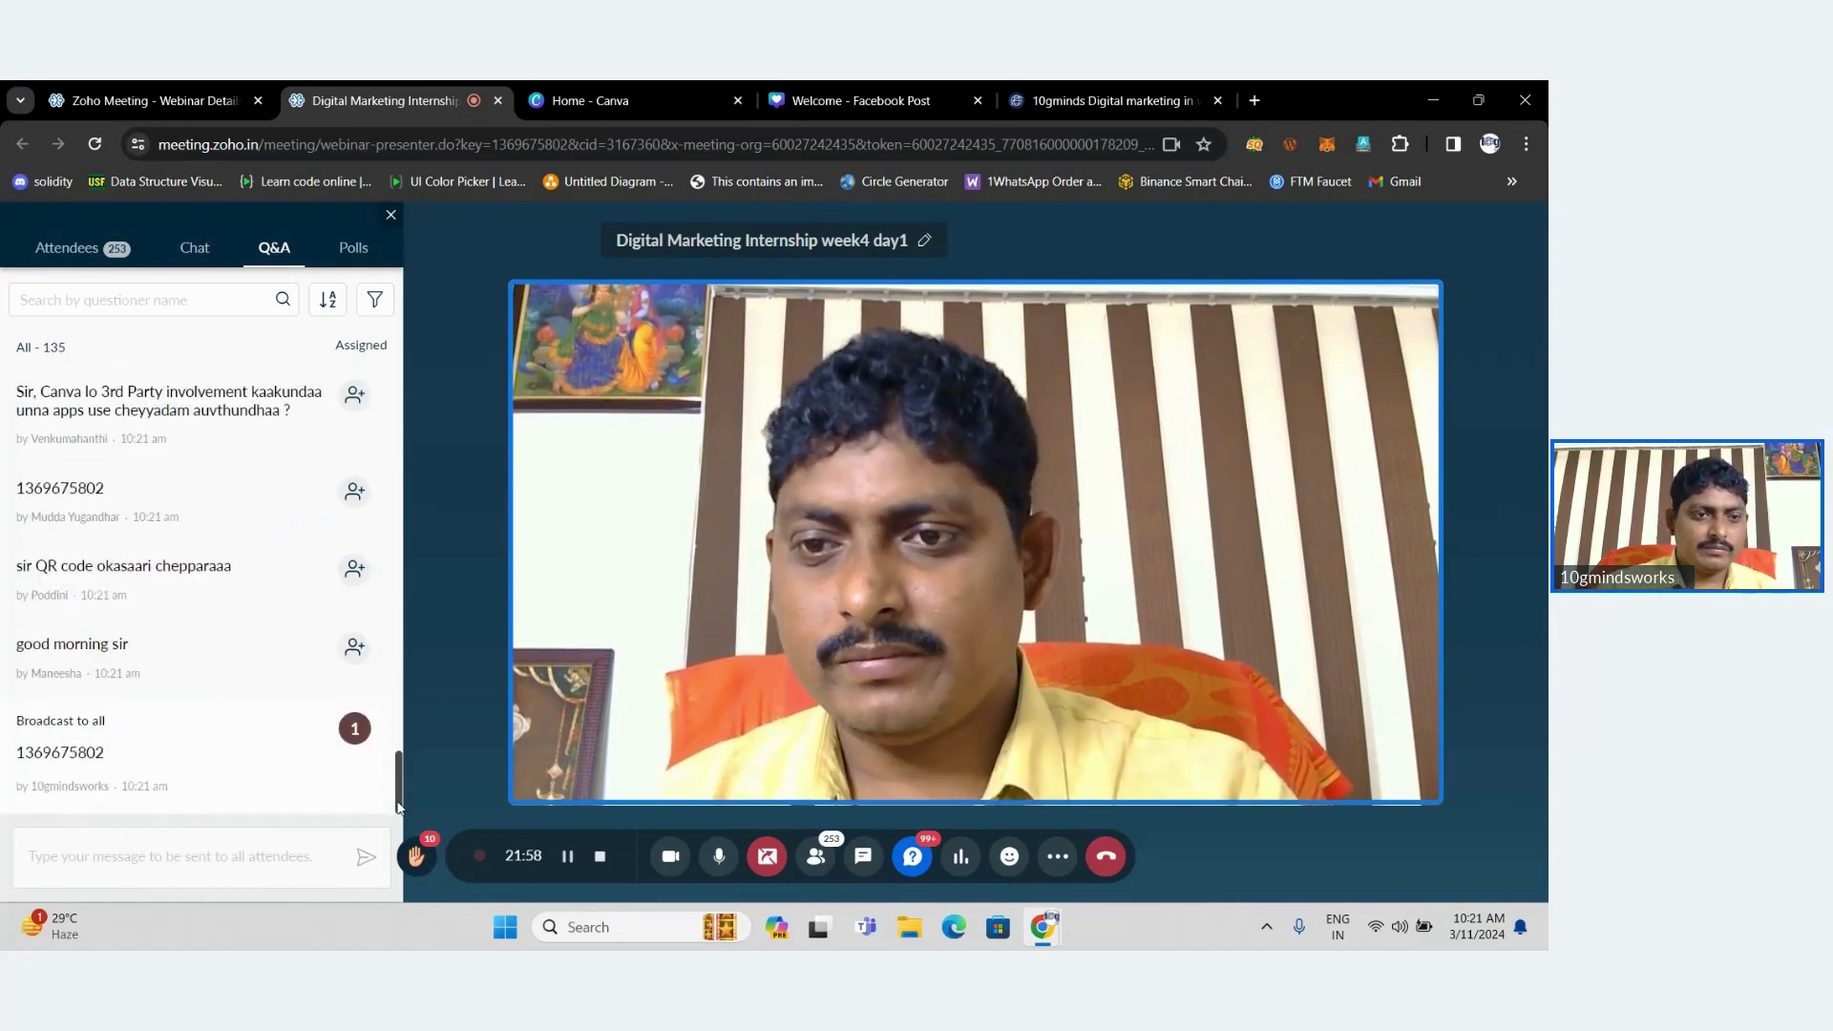
Return to the Welcome Facebook Post design, delete the QR code from page 1 and browse the Canva apps.
click(852, 95)
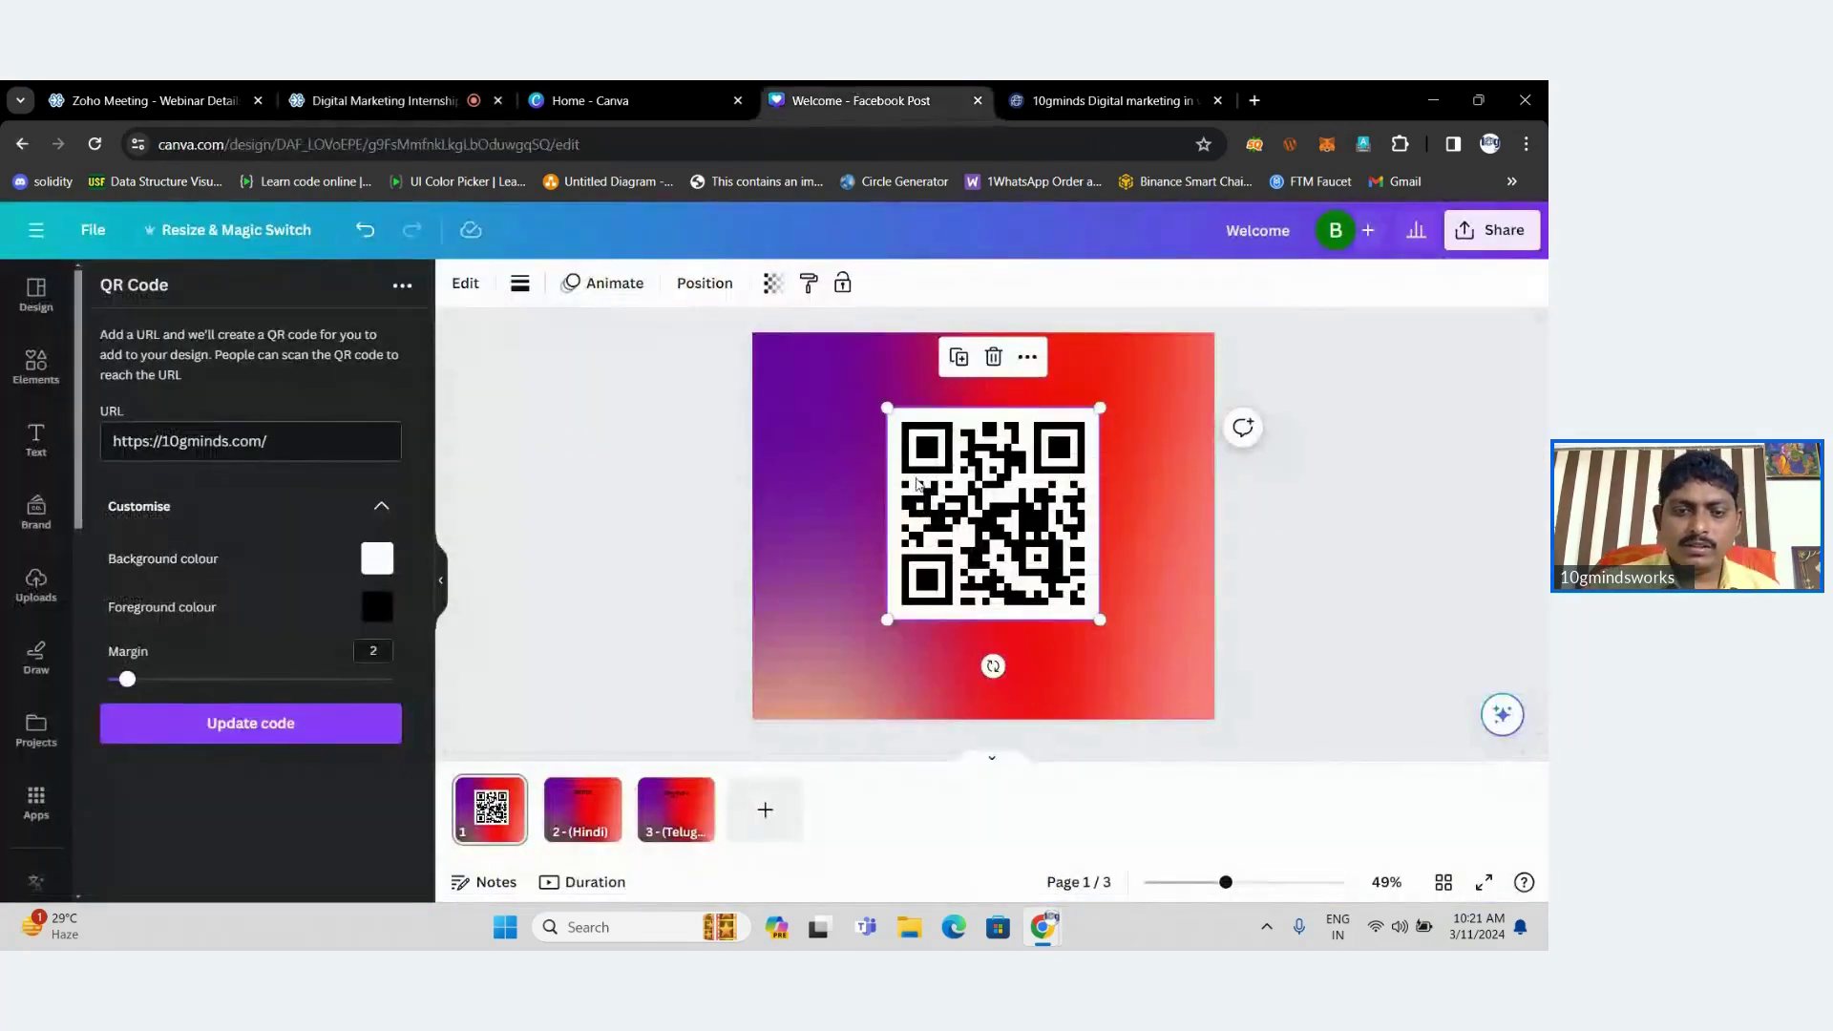
key(Delete)
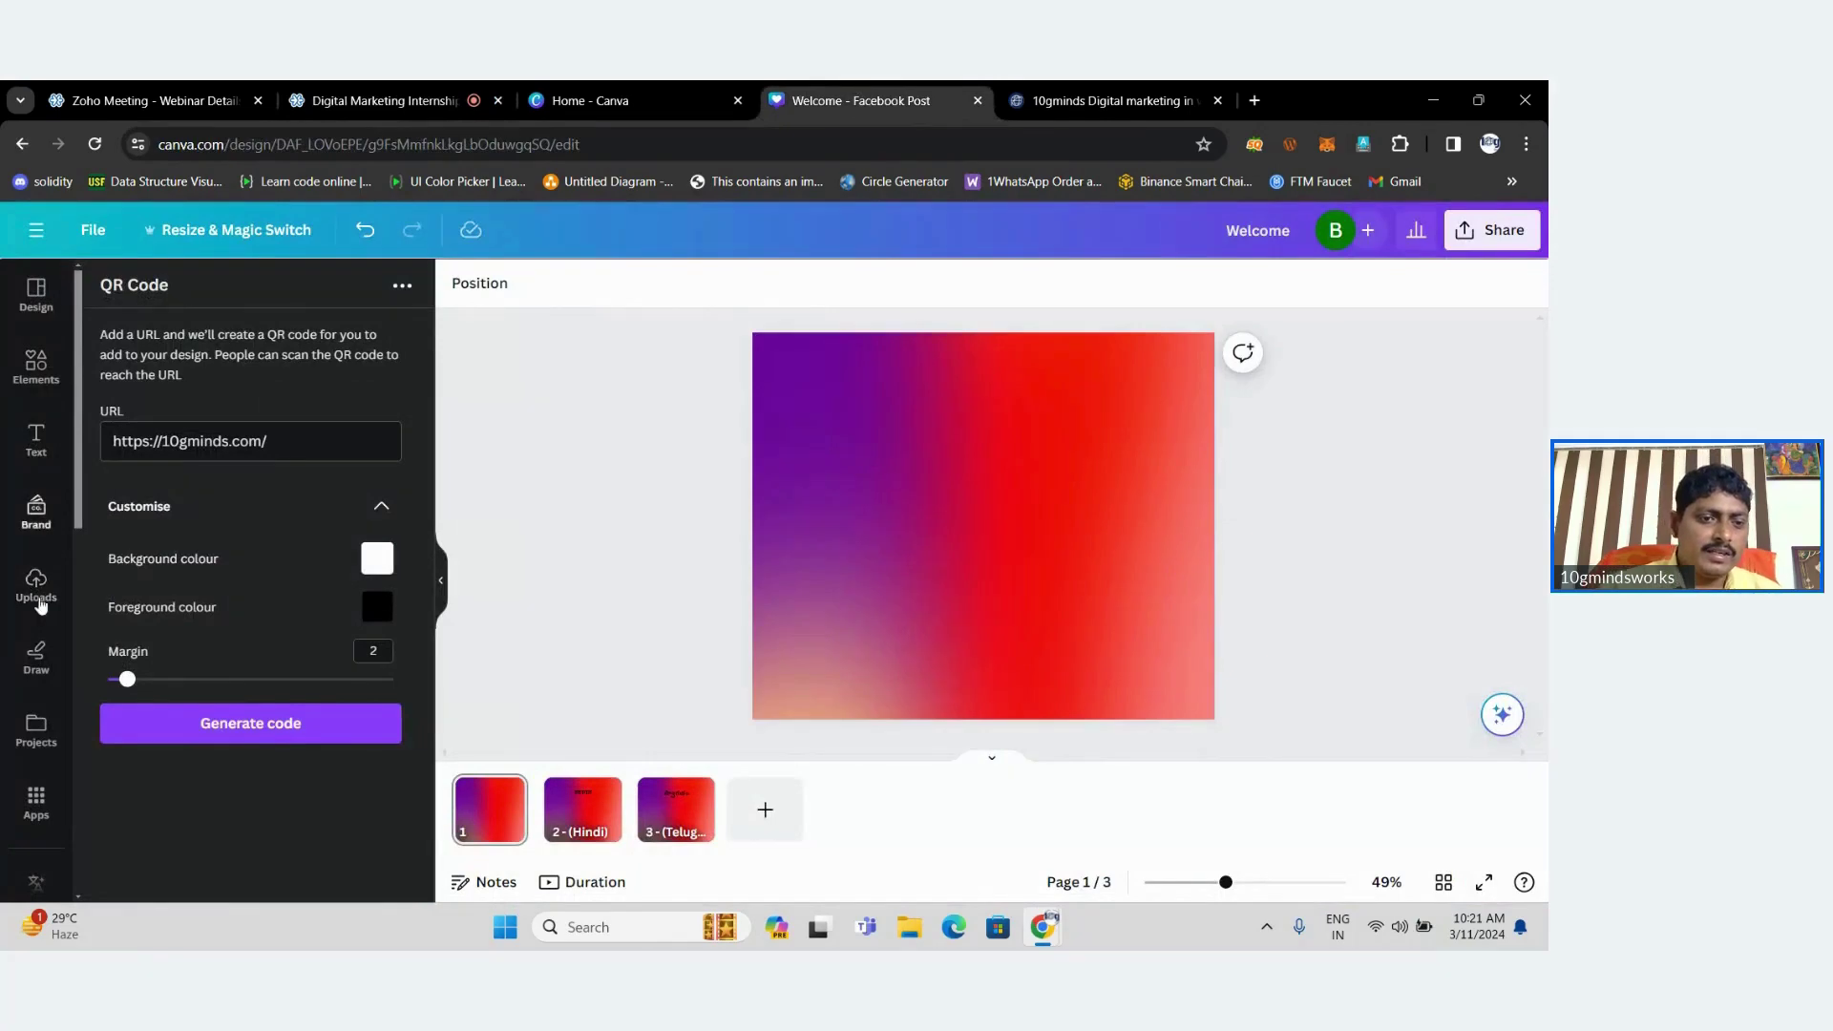
click(37, 792)
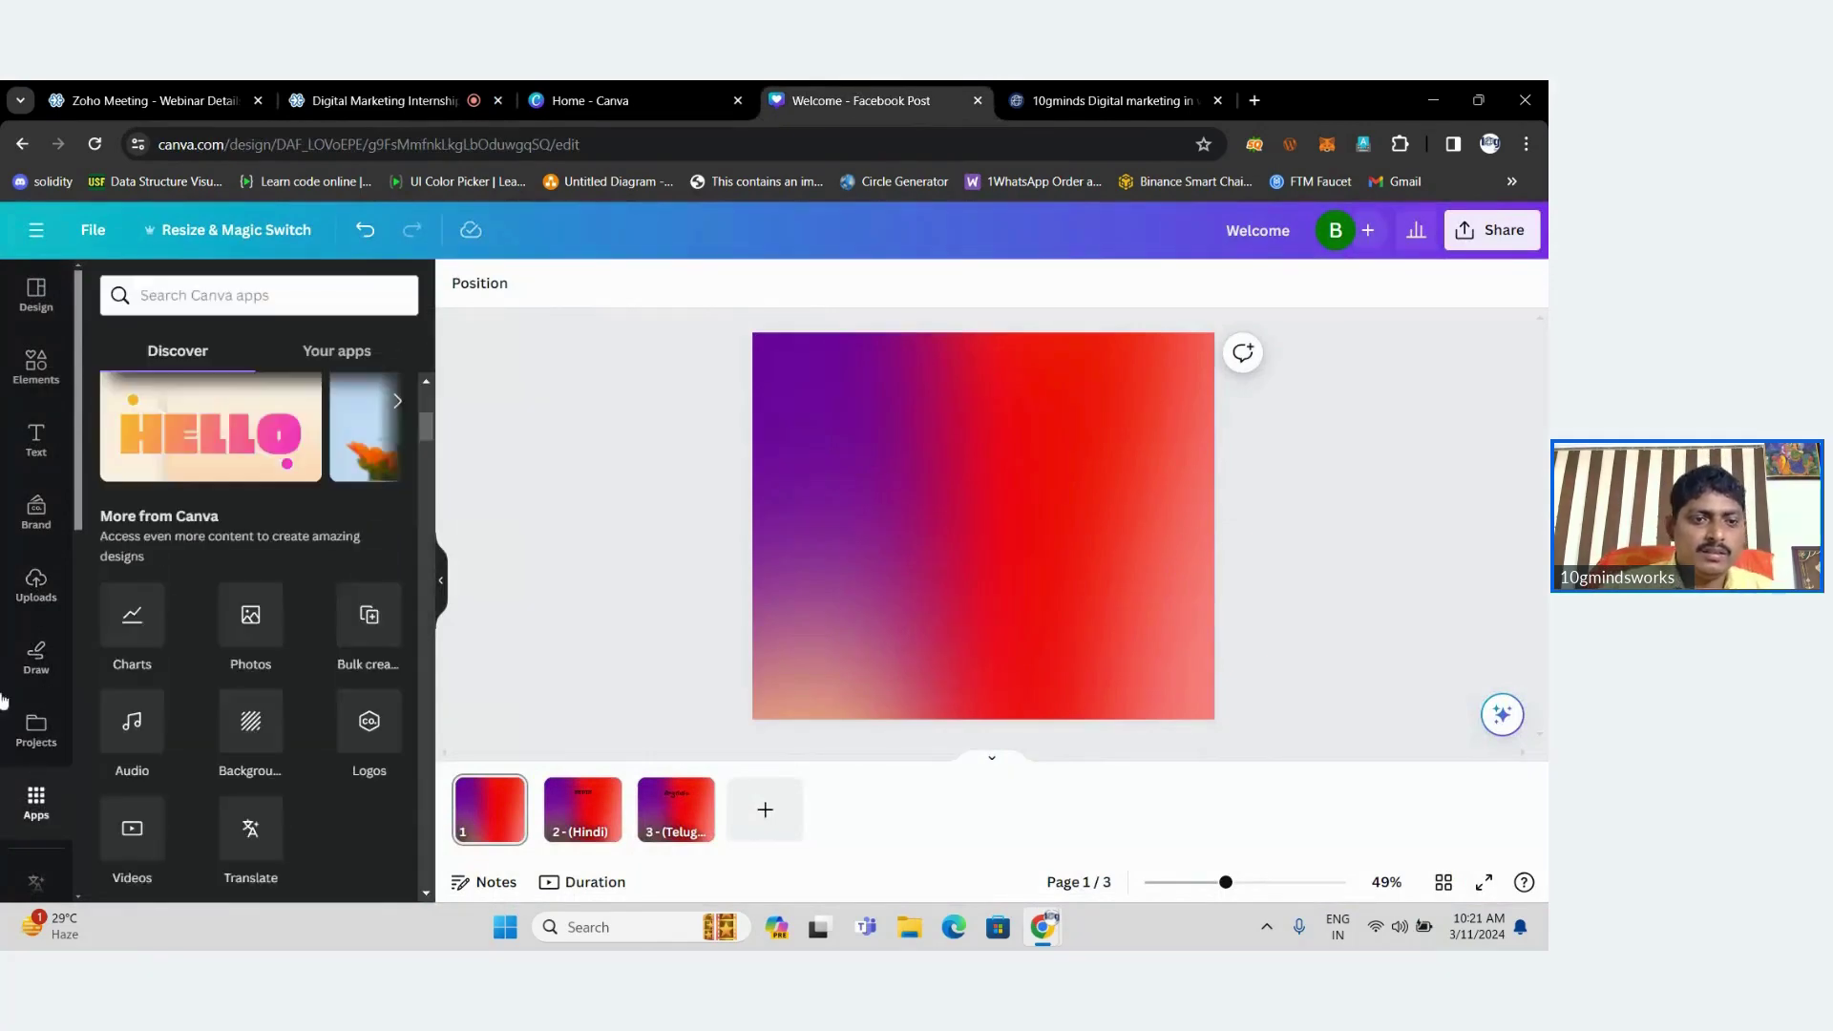
drag(419, 428, 418, 451)
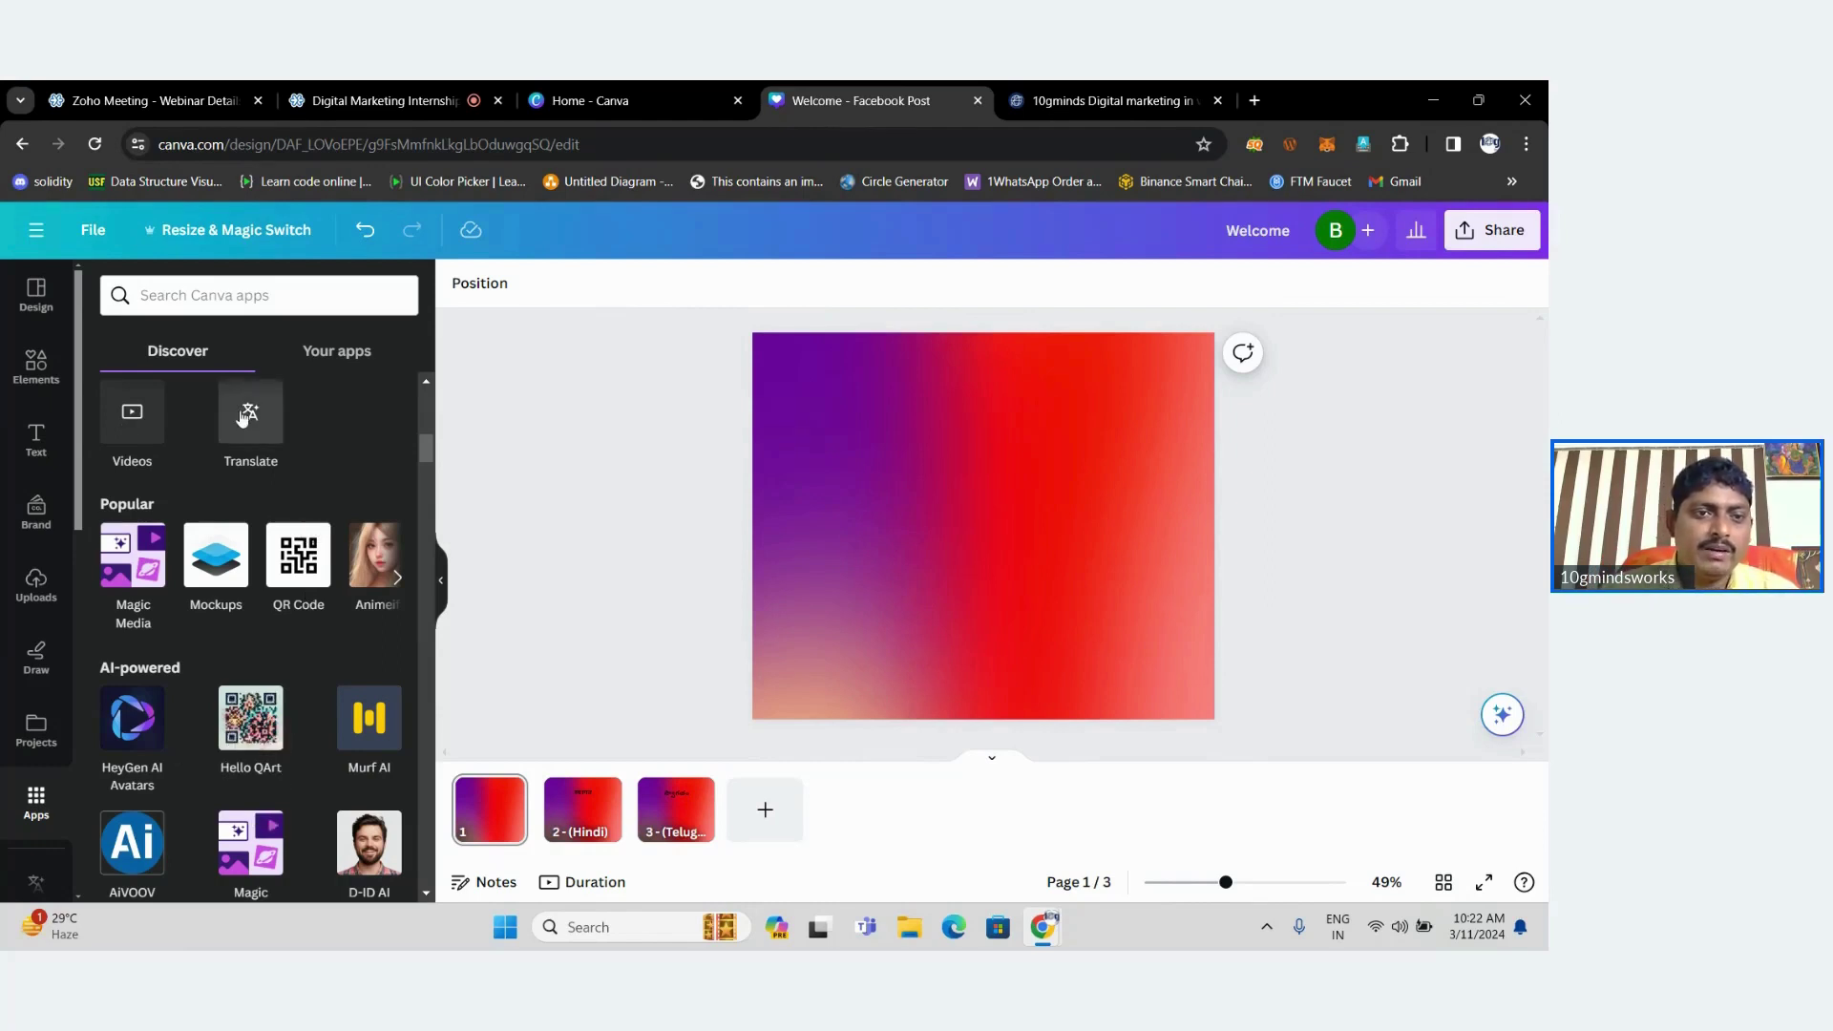
Search the apps for "dynamic qr", open Dynamic QR Codes and choose the rounded, black-framed SCAN ME template.
click(212, 305)
text(dyn)
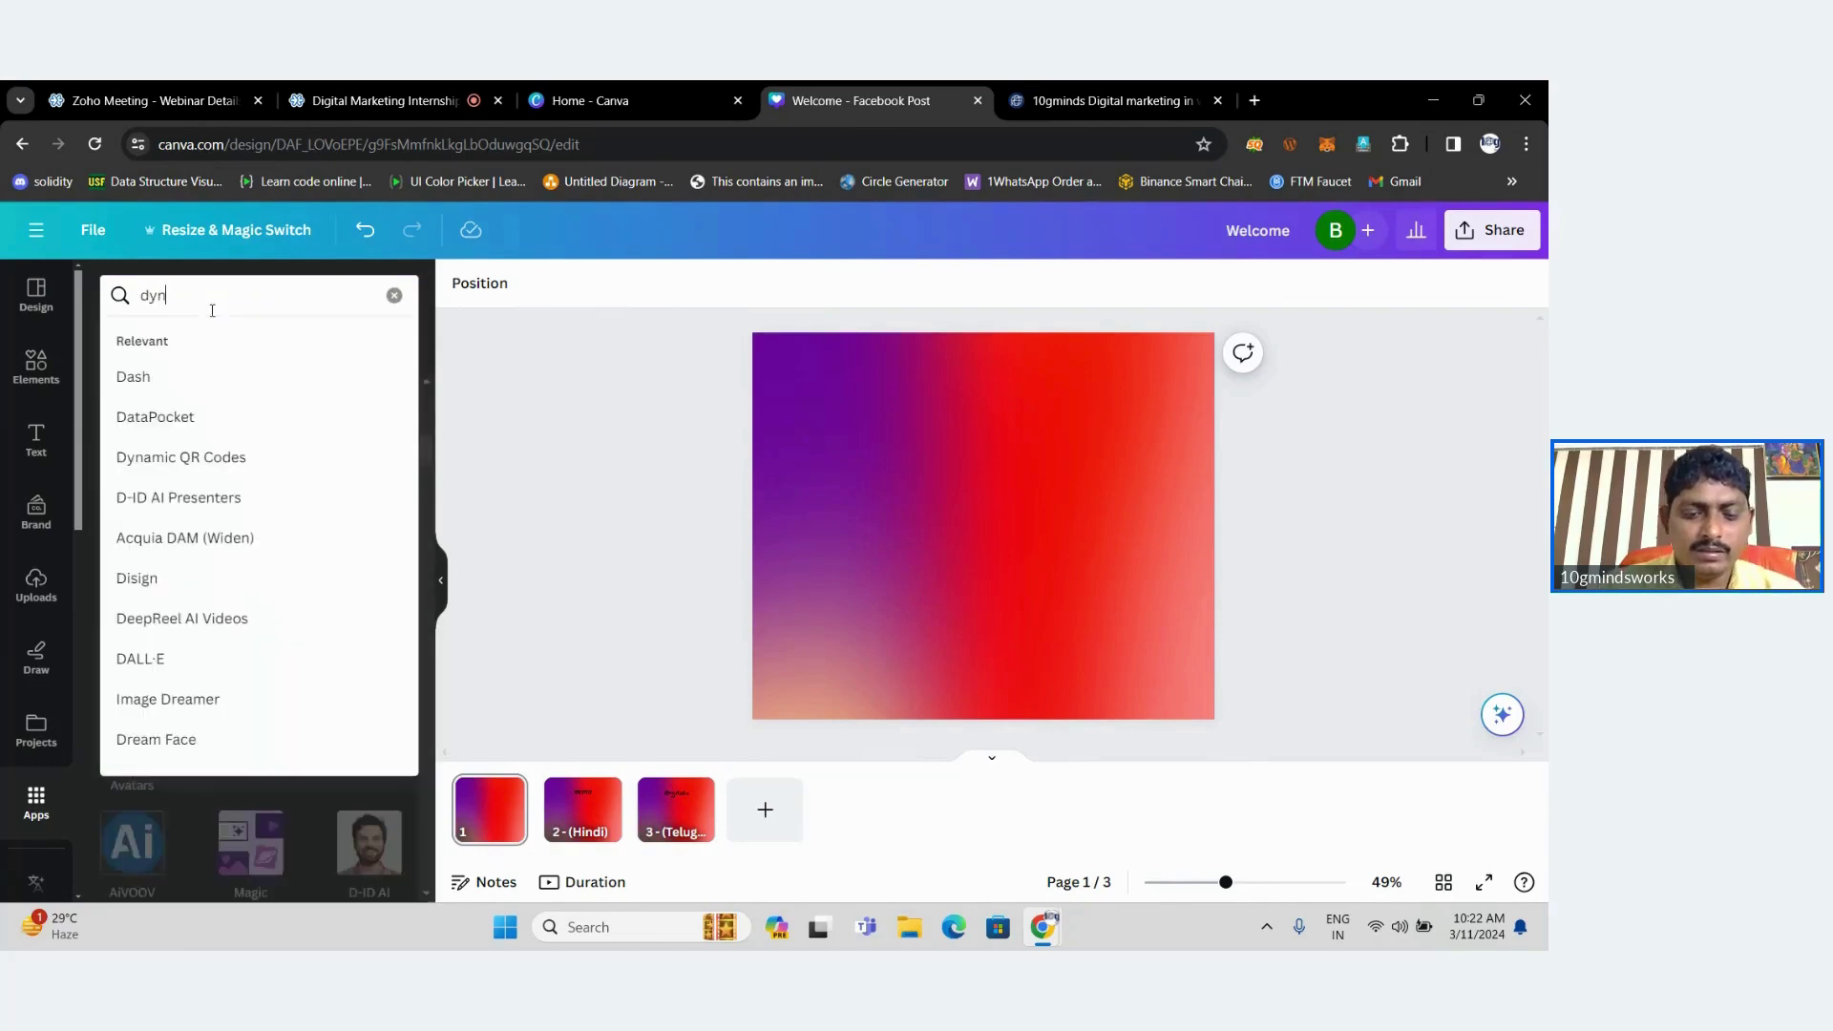
text(amic qr)
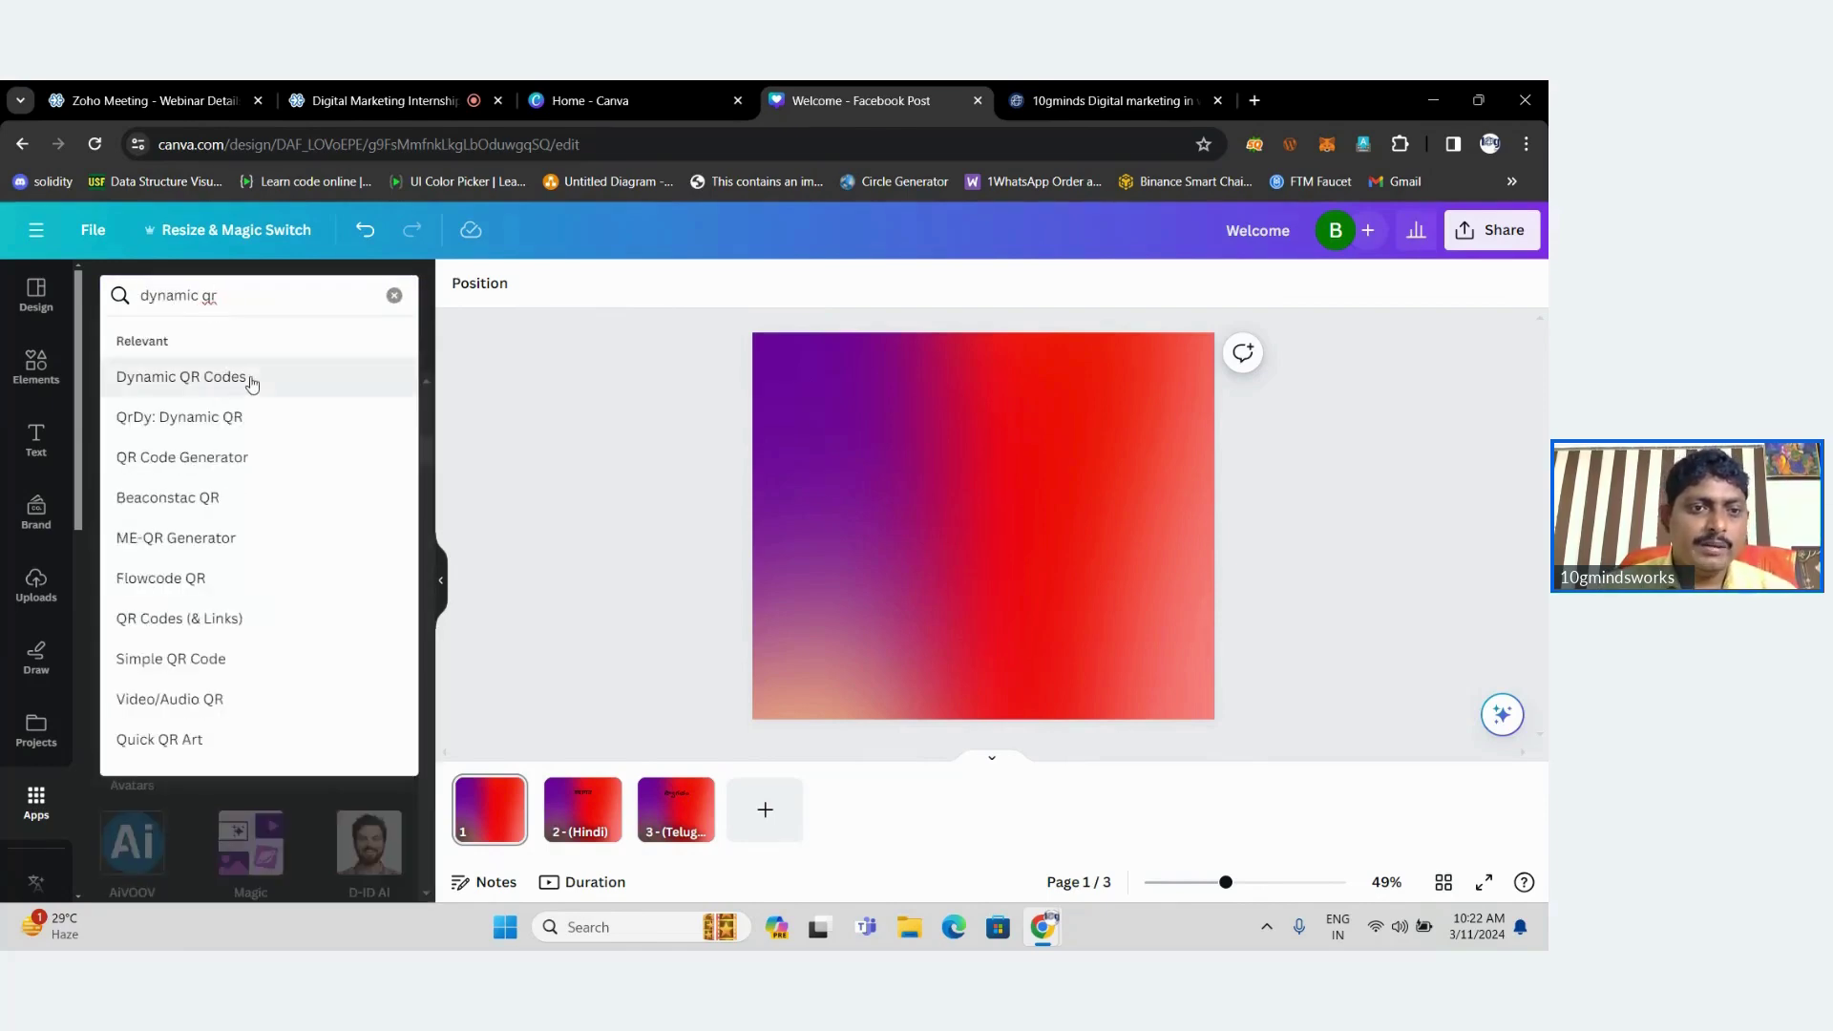
click(250, 380)
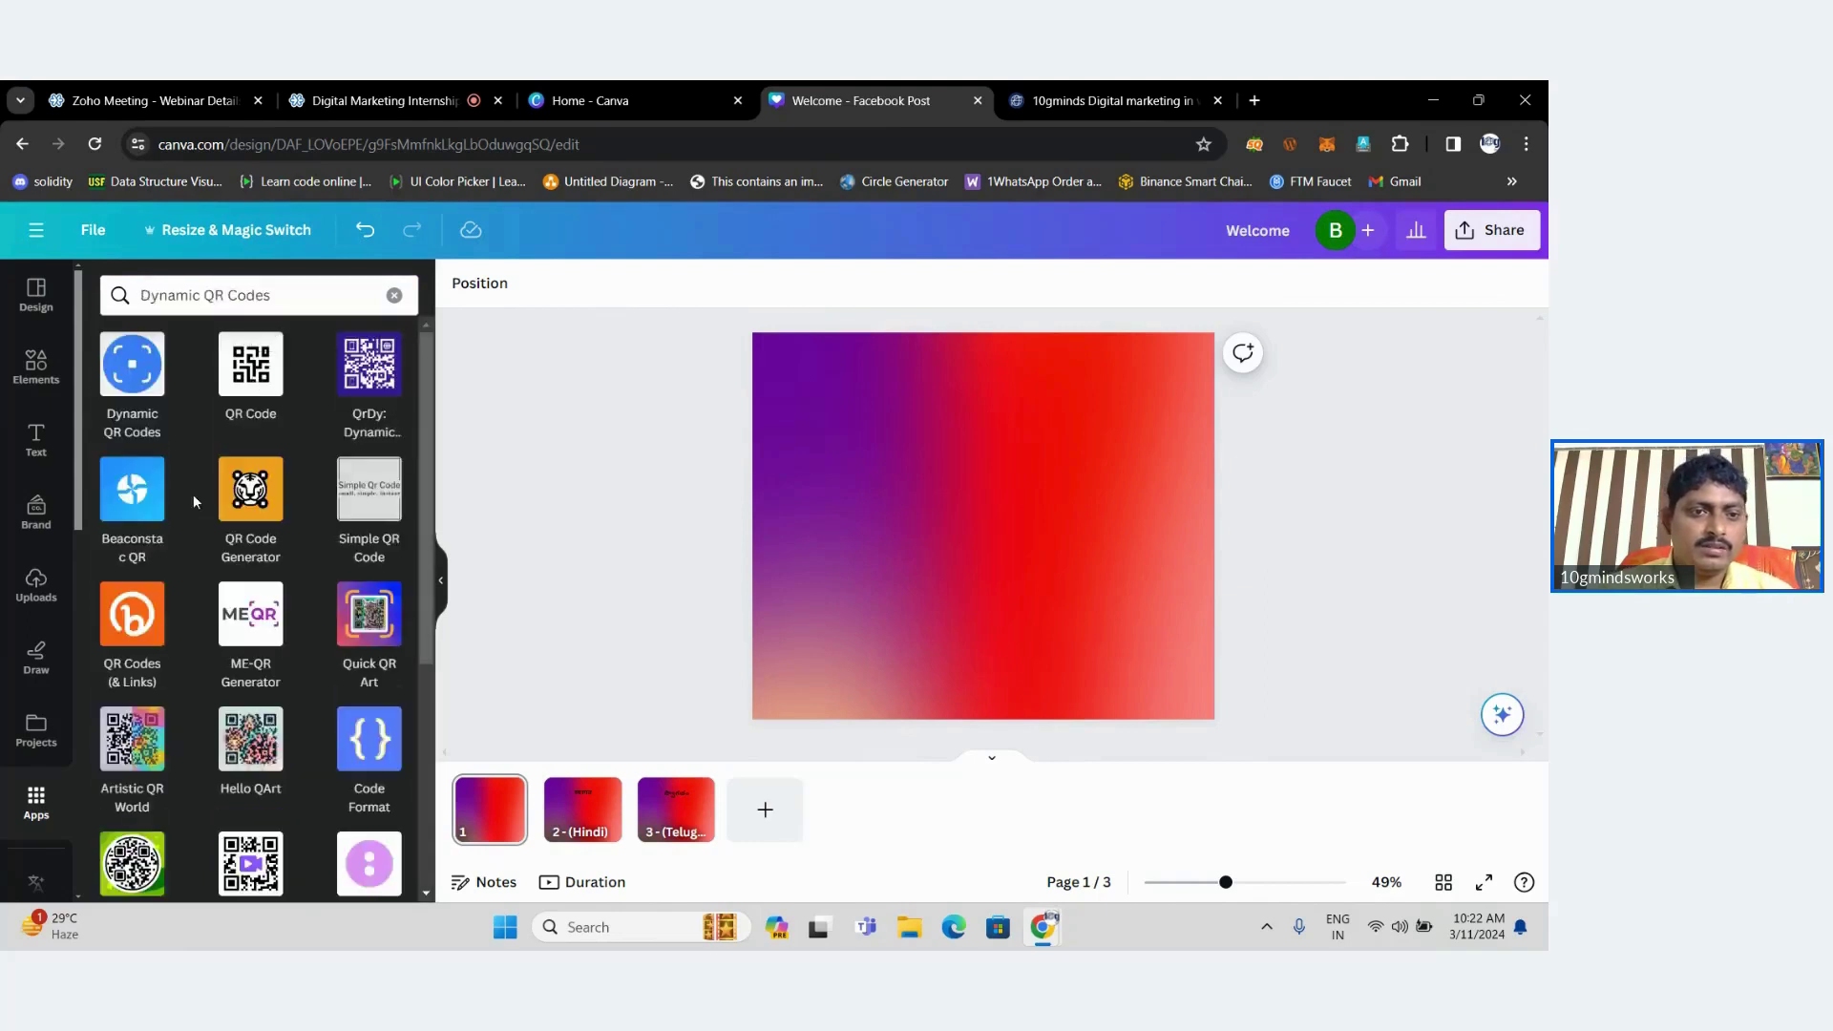
click(132, 370)
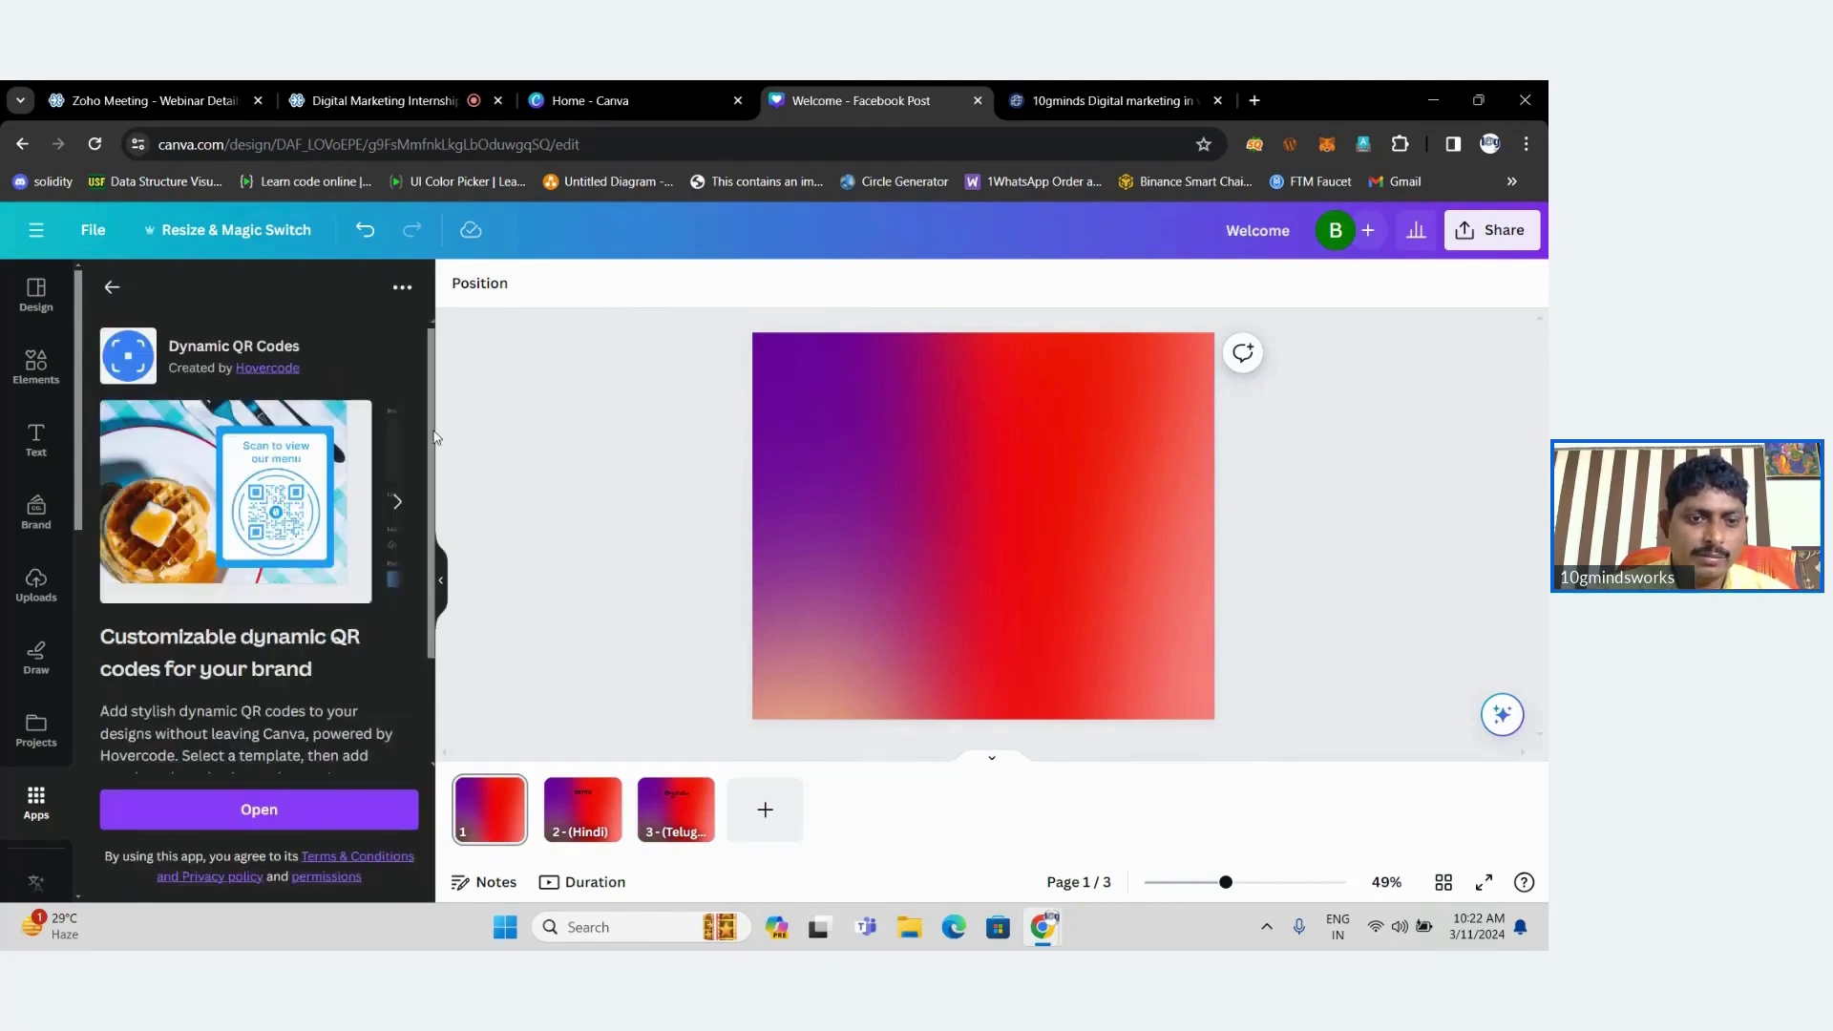
click(326, 808)
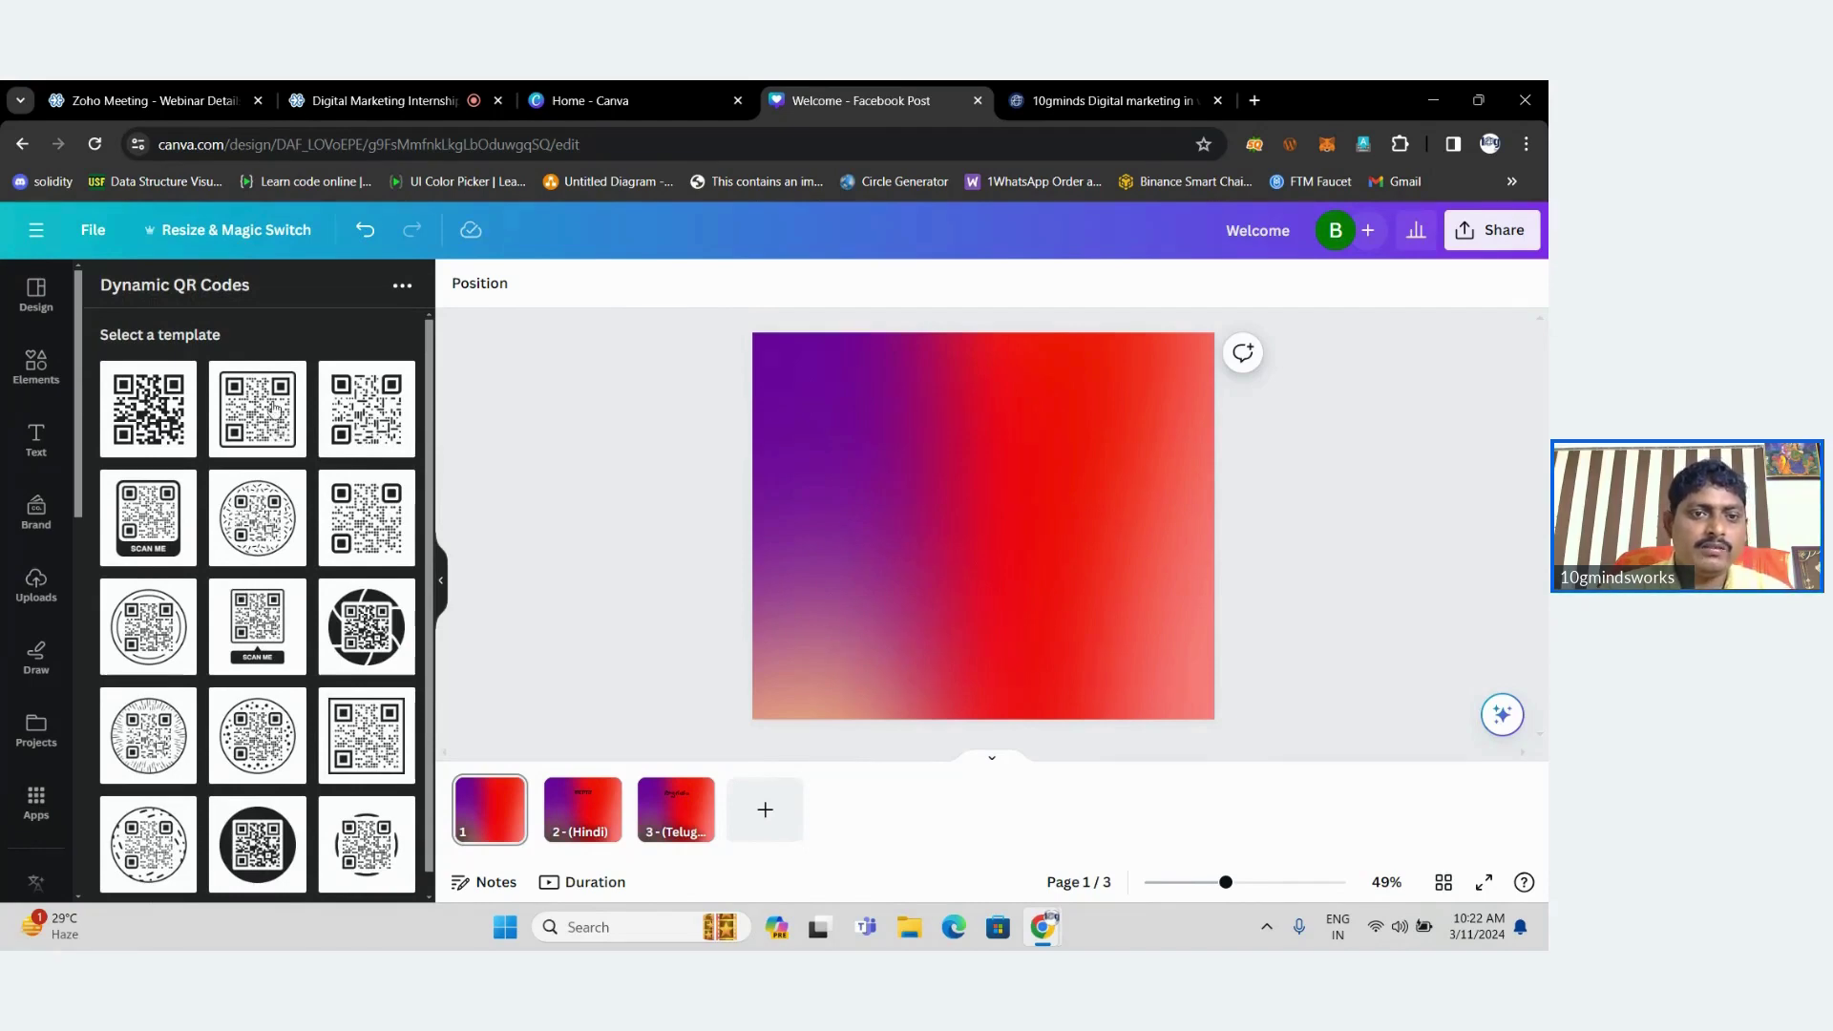
click(160, 520)
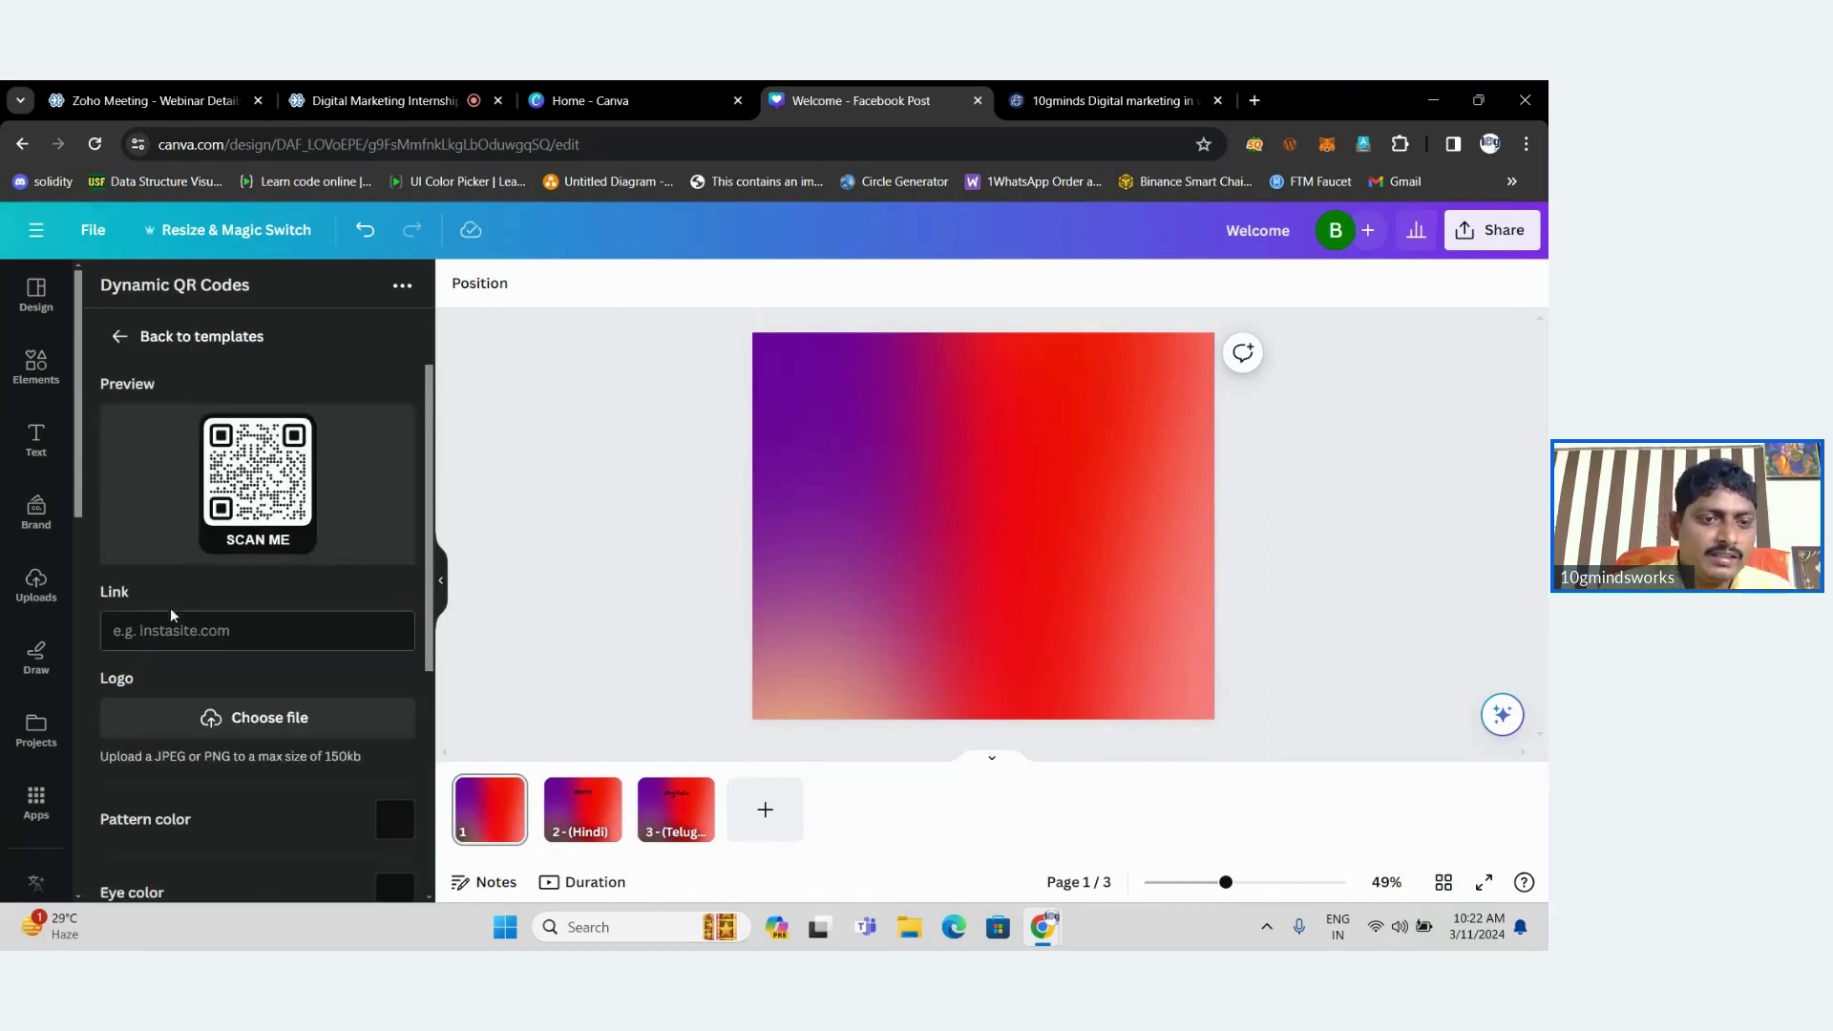
click(173, 640)
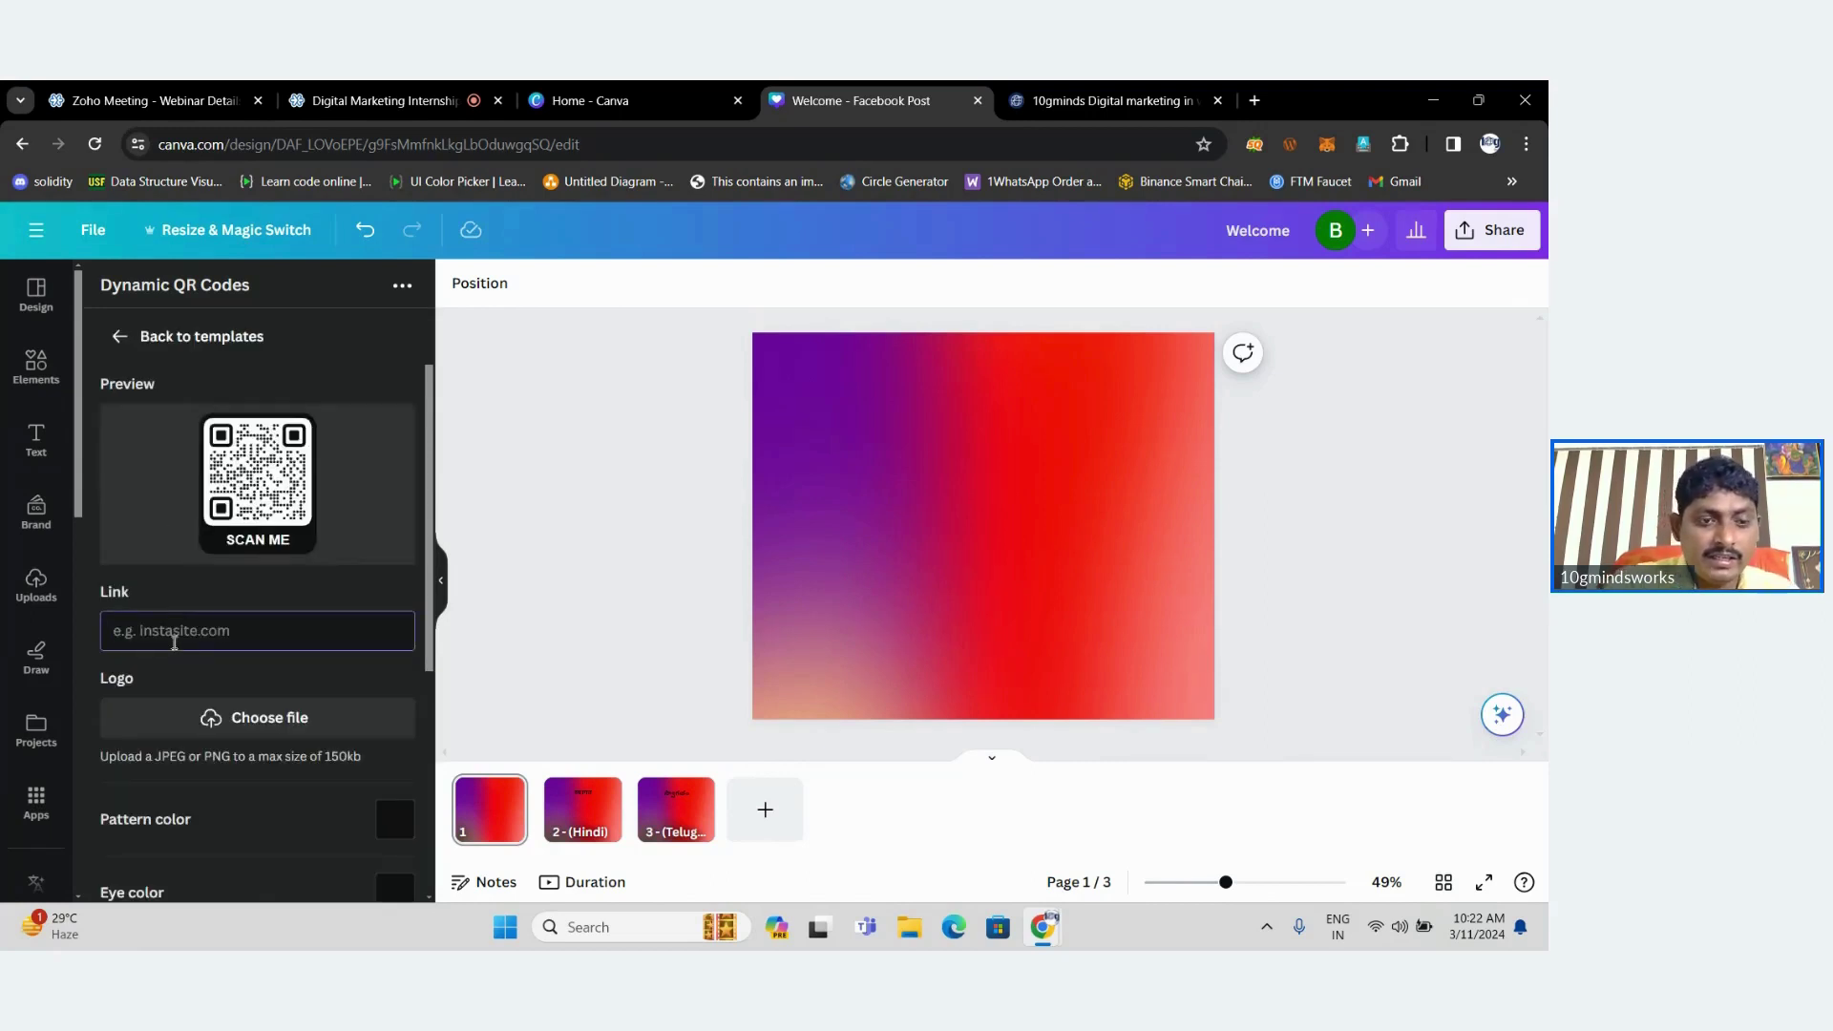
key(ctrl+v)
key(BackSpace)
key(BackSpace)
key(BackSpace)
key(BackSpace)
key(BackSpace)
key(BackSpace)
key(BackSpace)
key(BackSpace)
key(BackSpace)
key(BackSpace)
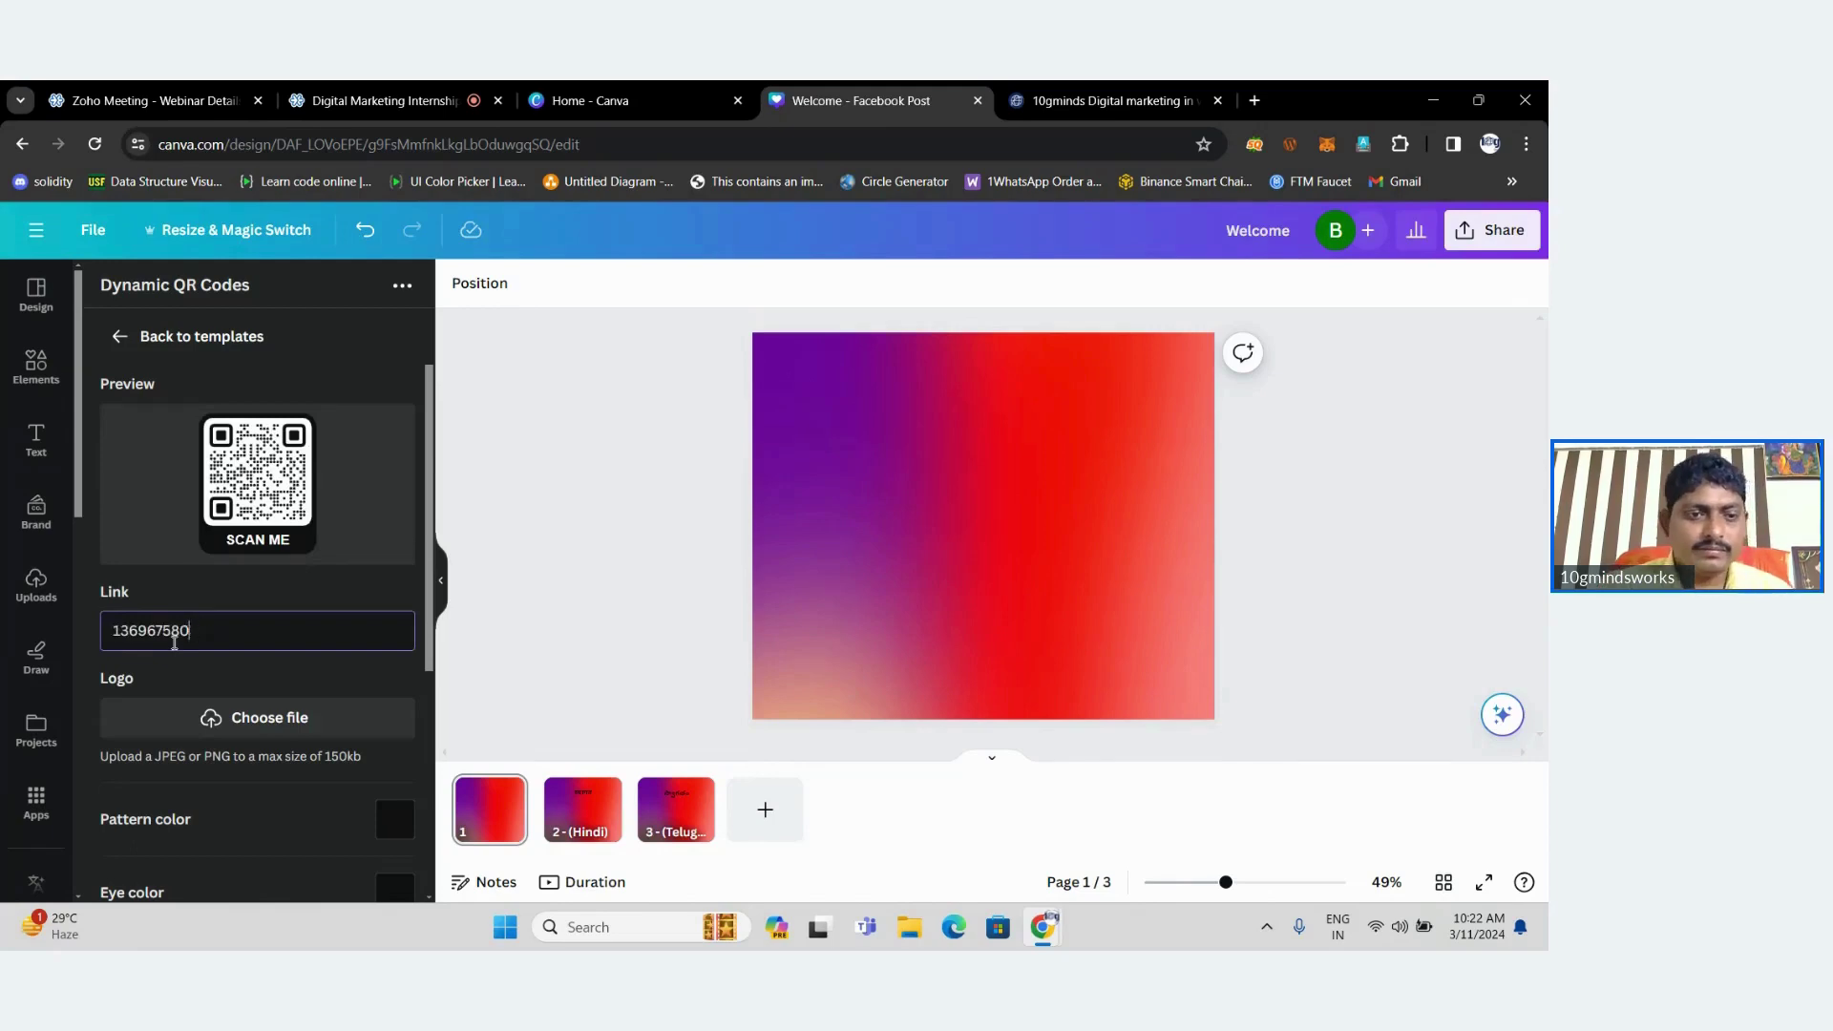
click(1098, 100)
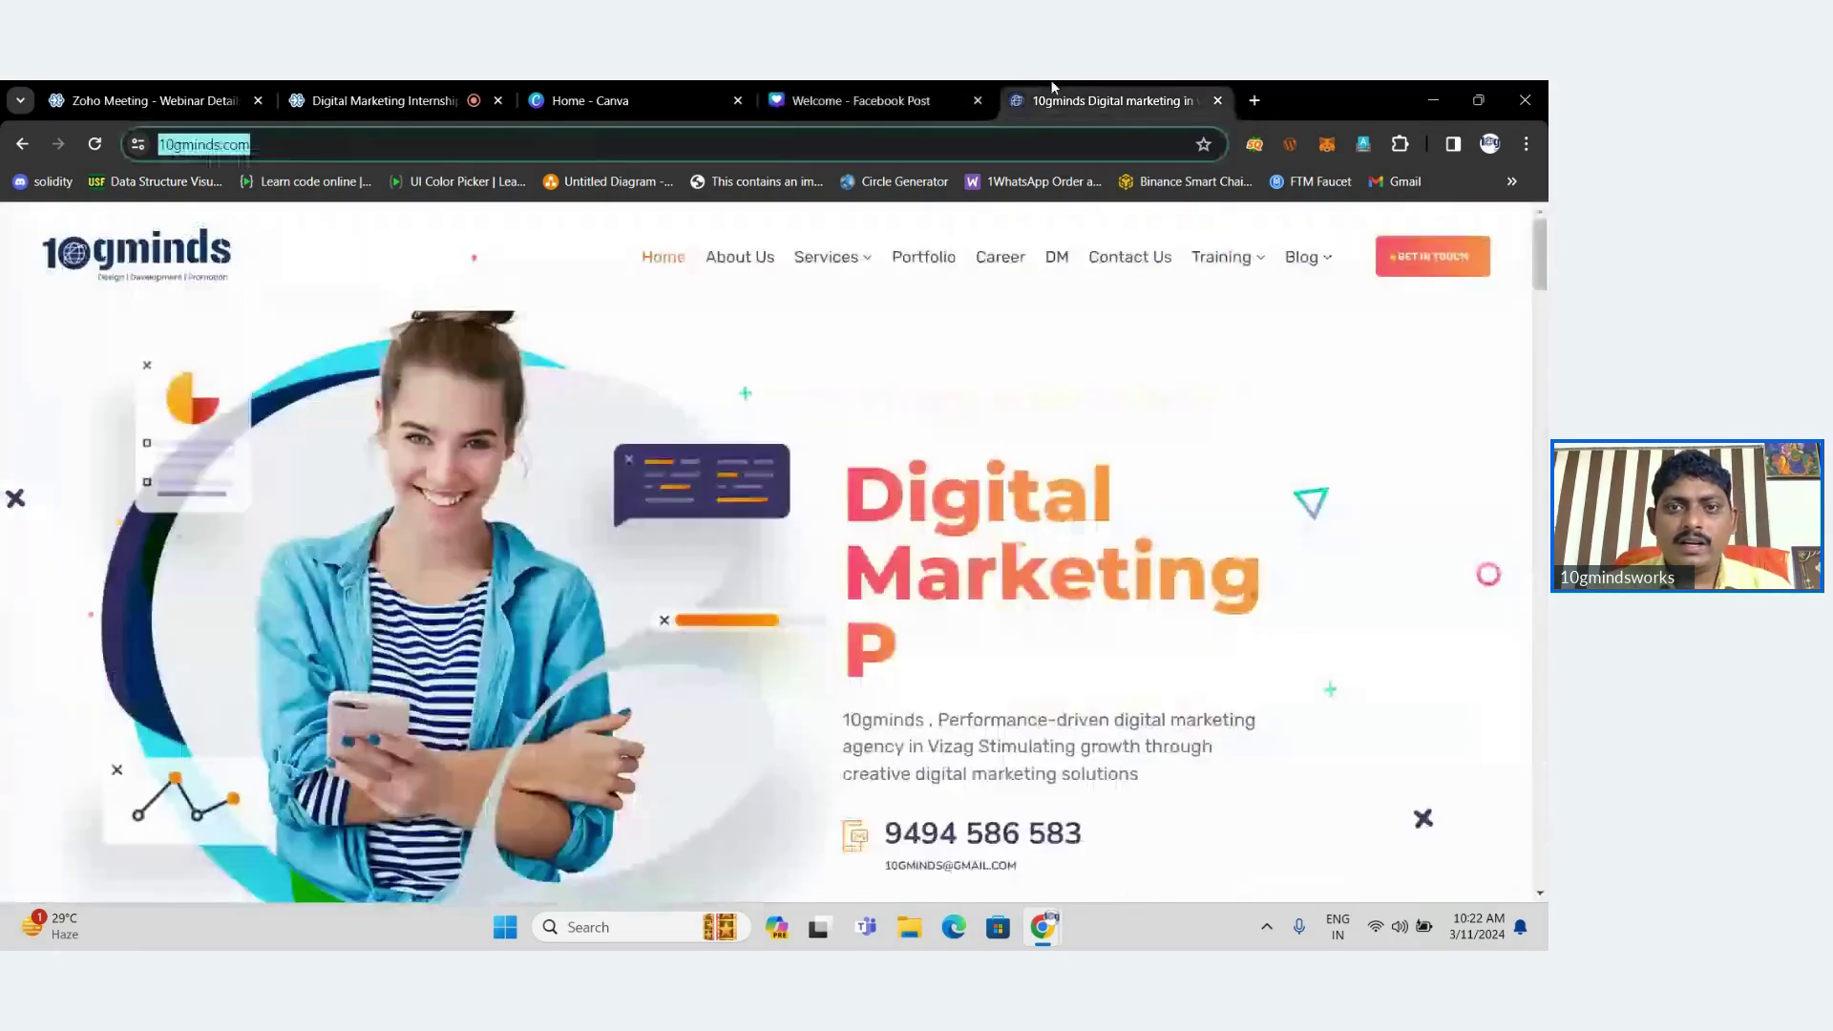
key(ctrl+c)
click(859, 101)
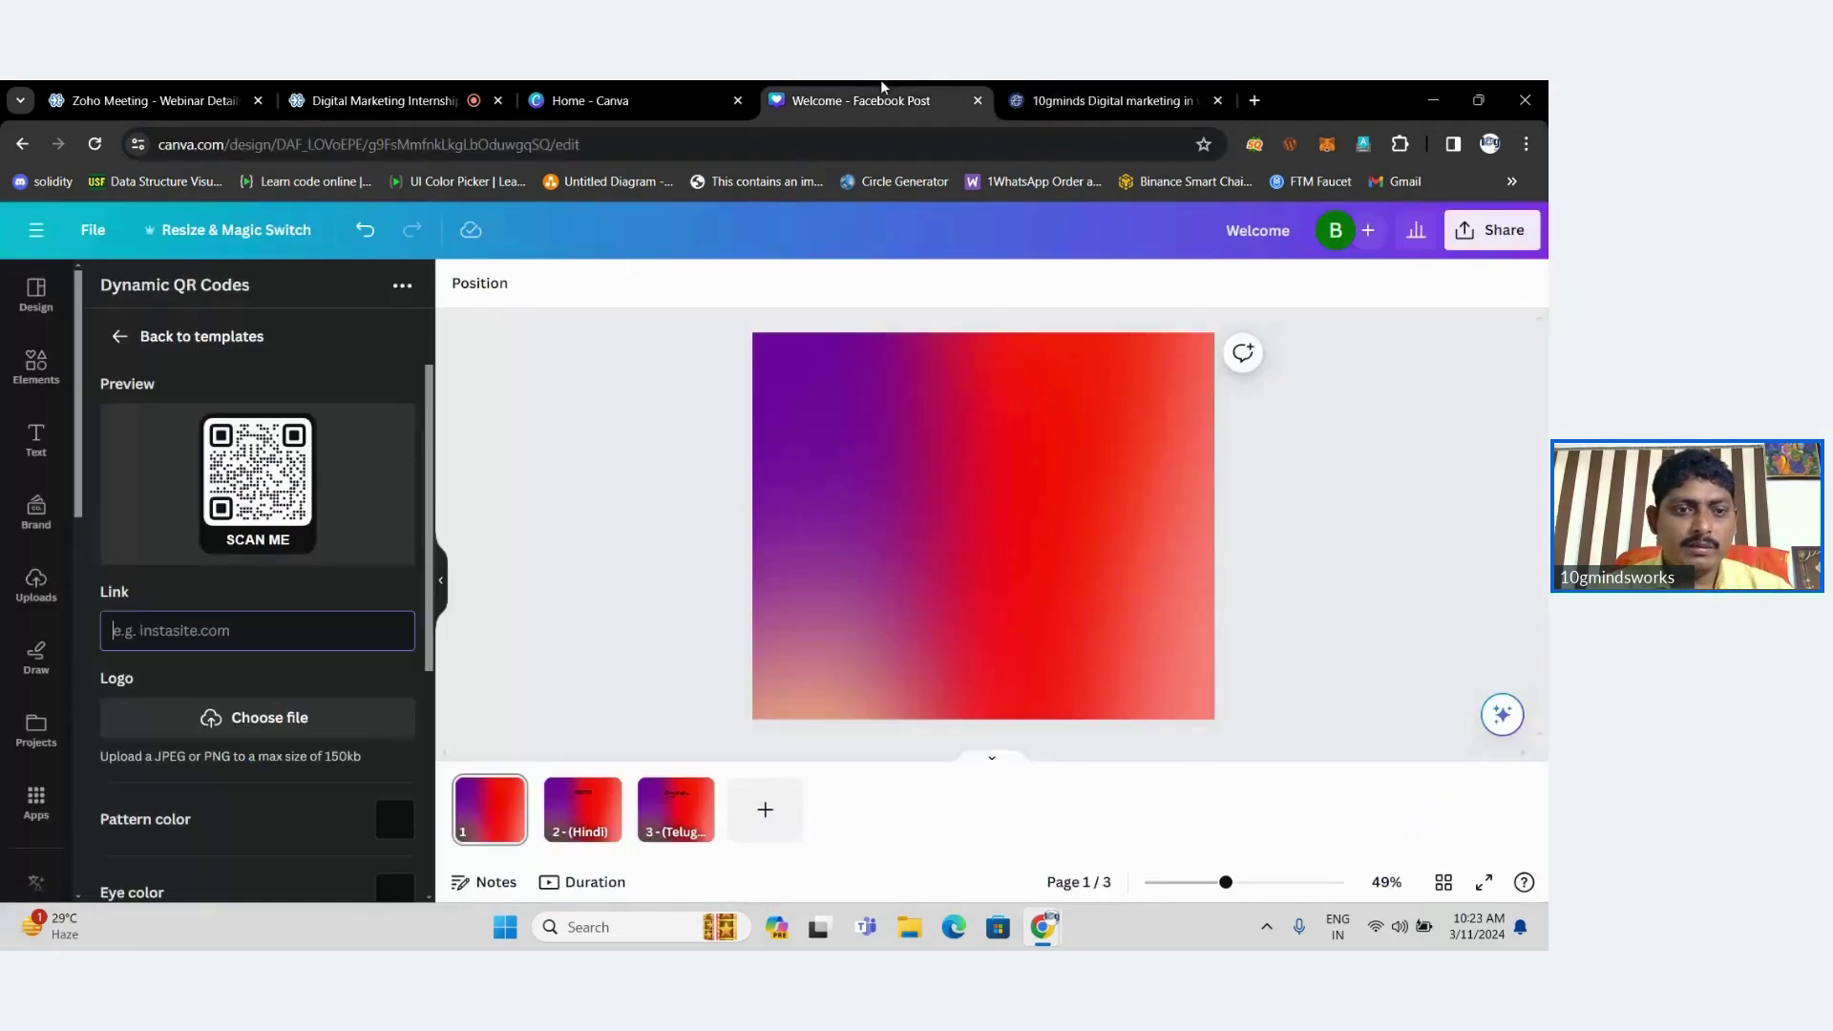
click(175, 634)
key(ctrl+v)
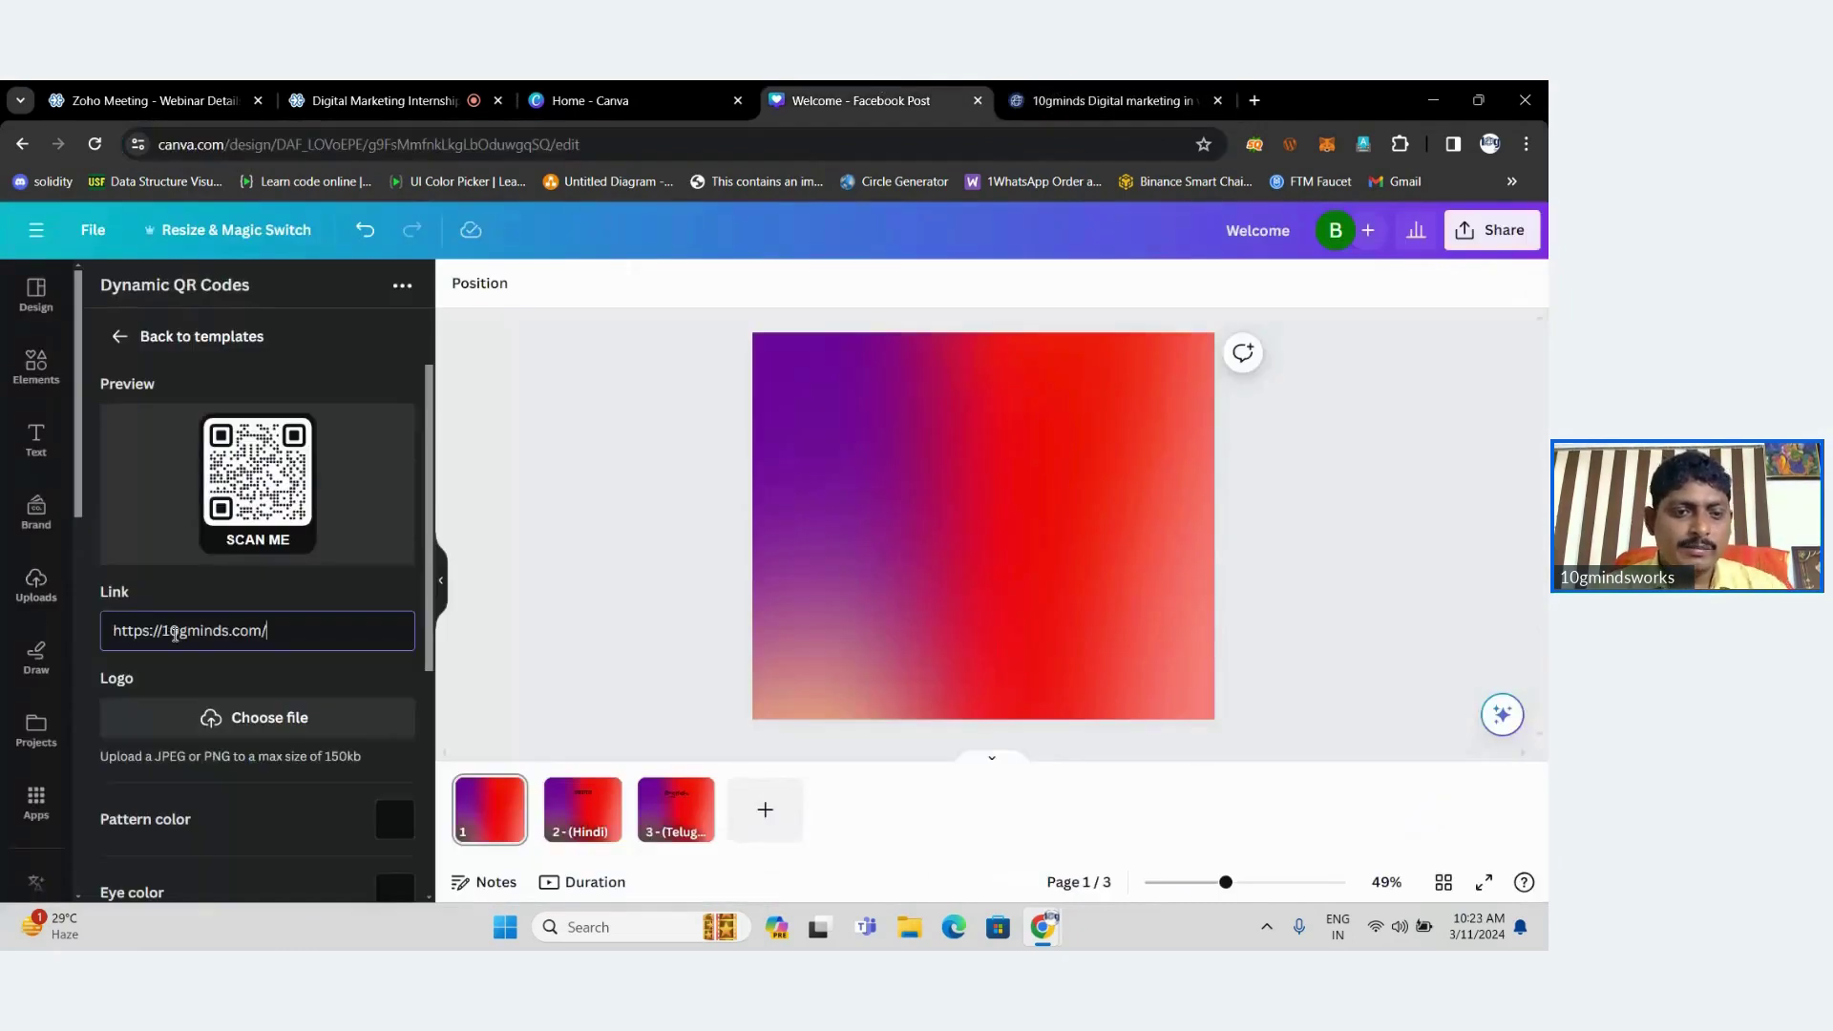
click(312, 666)
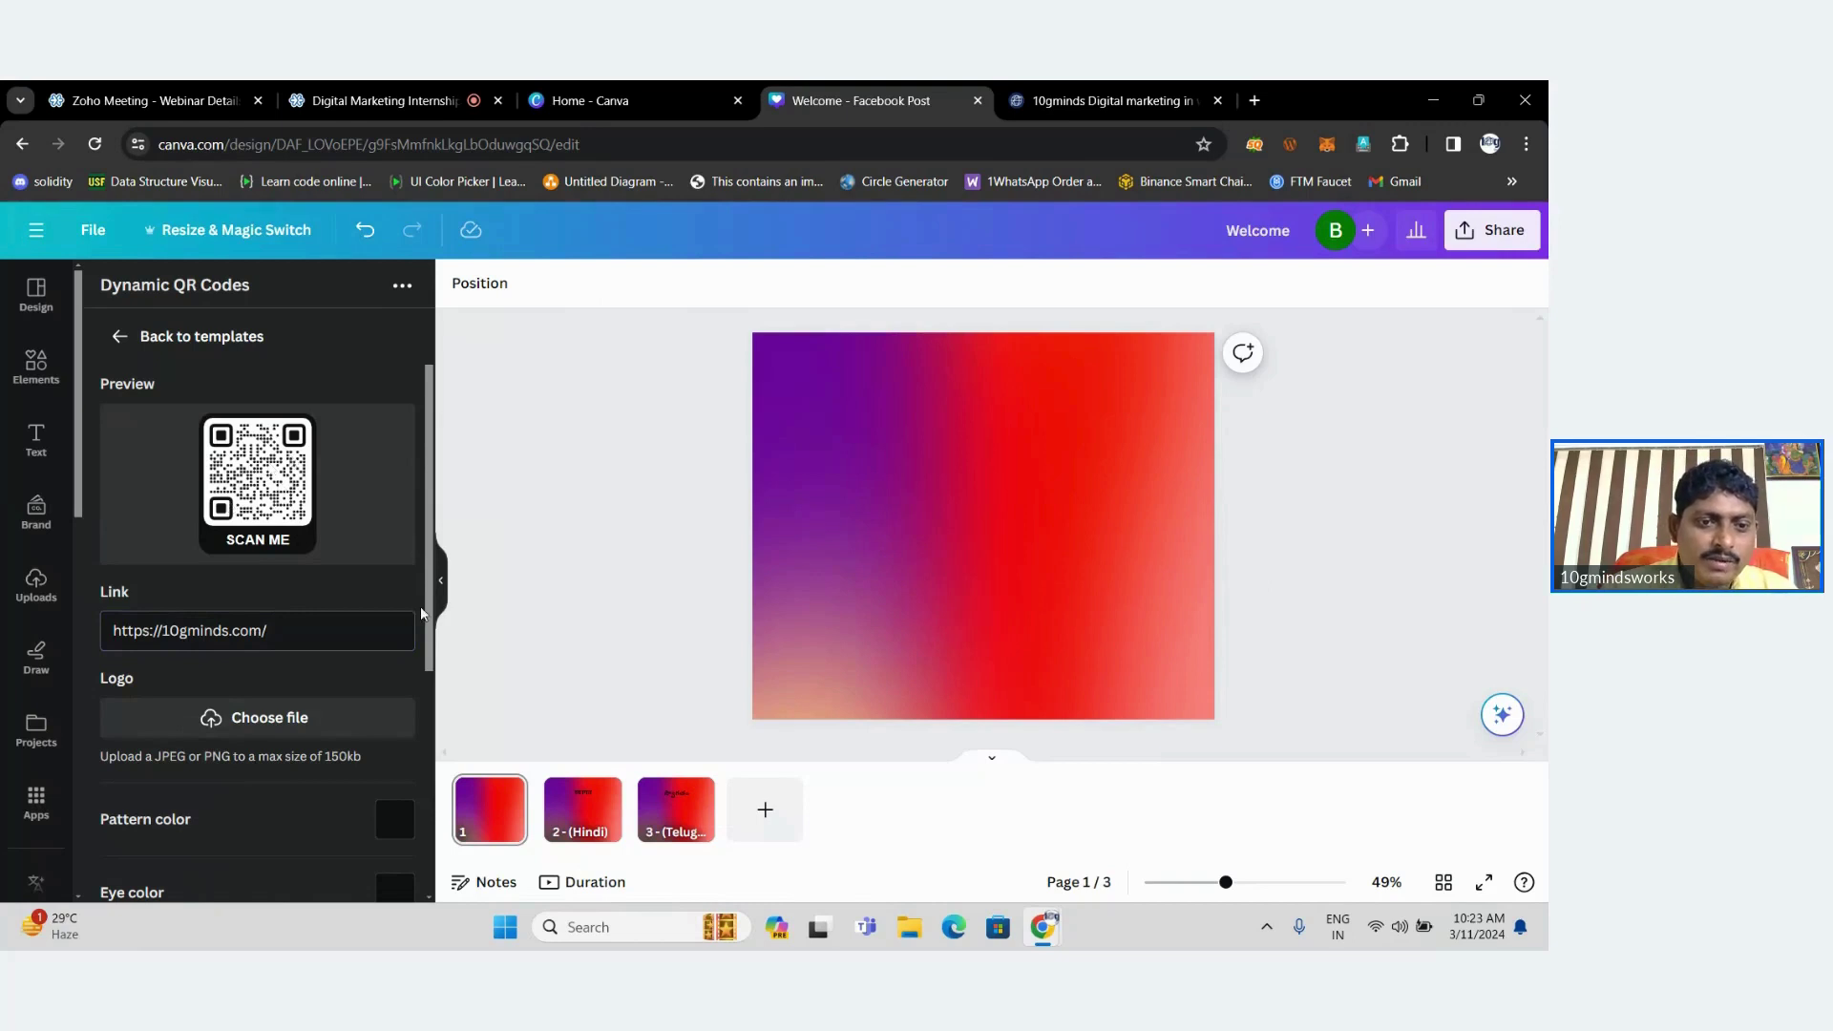
Upload dial-vizag-logo.png from the Desktop folder as the QR code's logo and look over the colour, background and dynamic options.
click(243, 725)
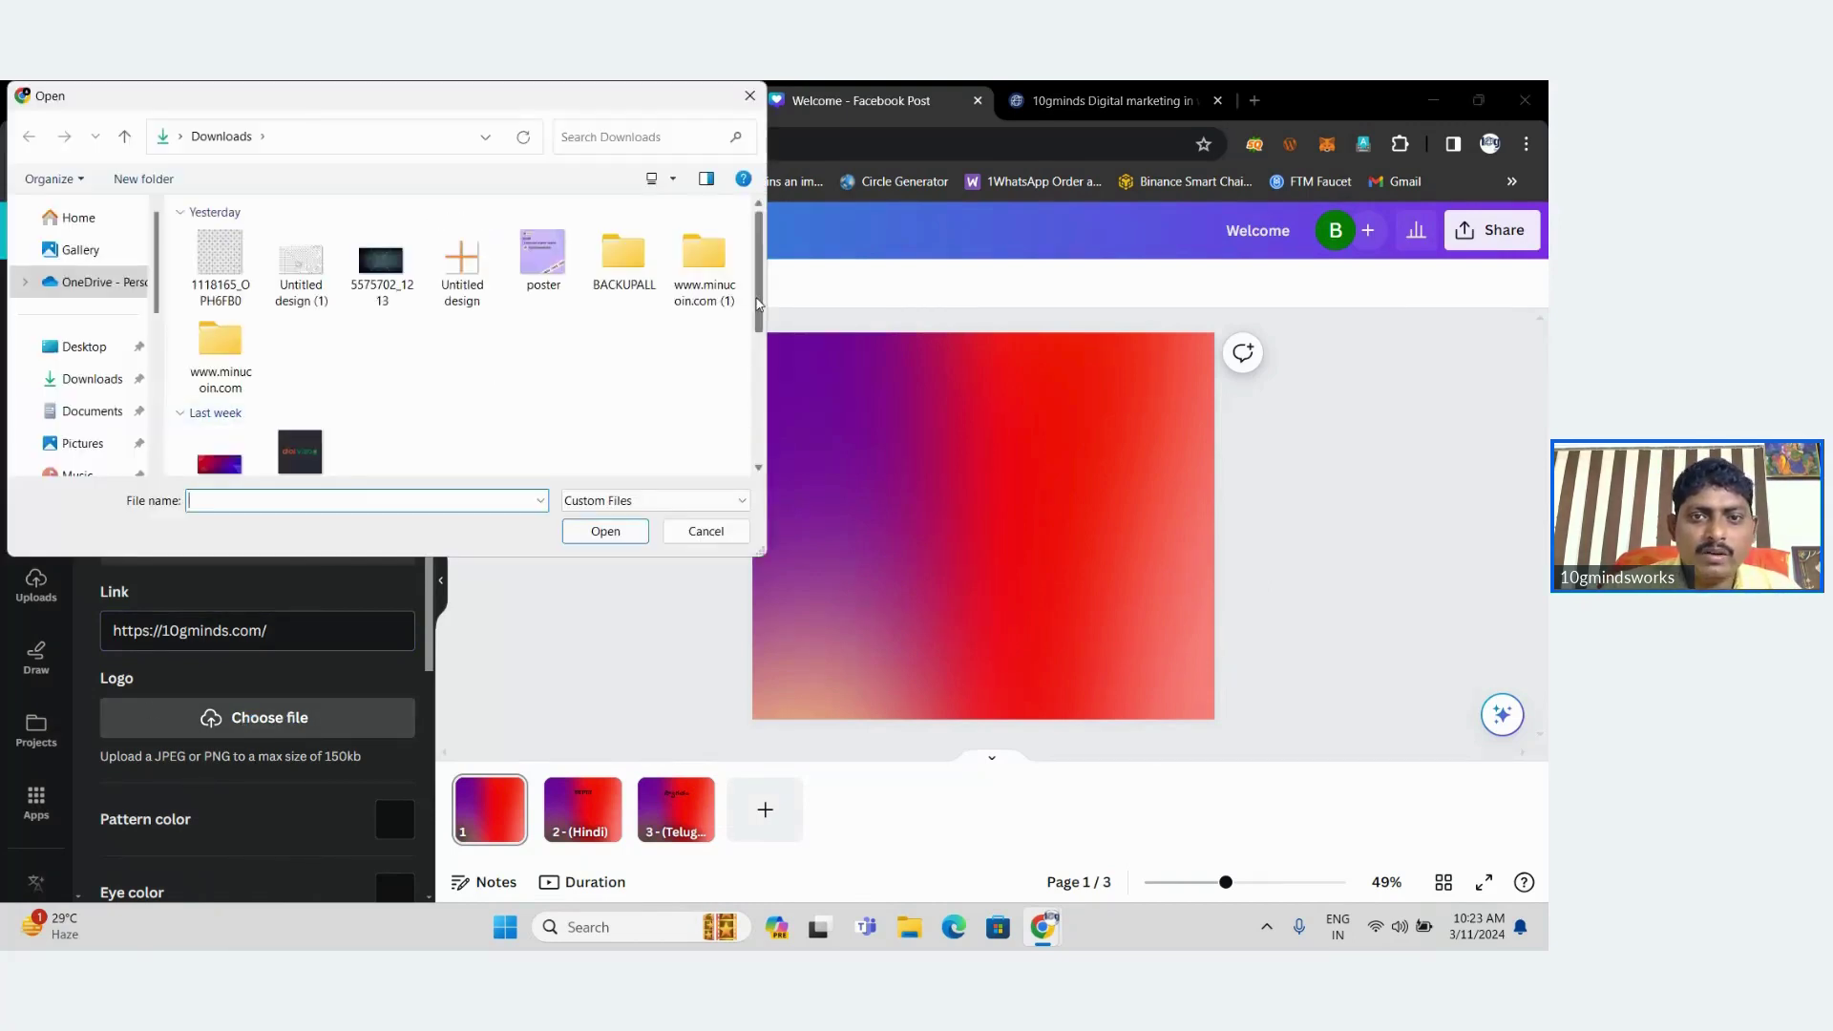
drag(759, 289, 752, 410)
scroll(753, 411, down, 2)
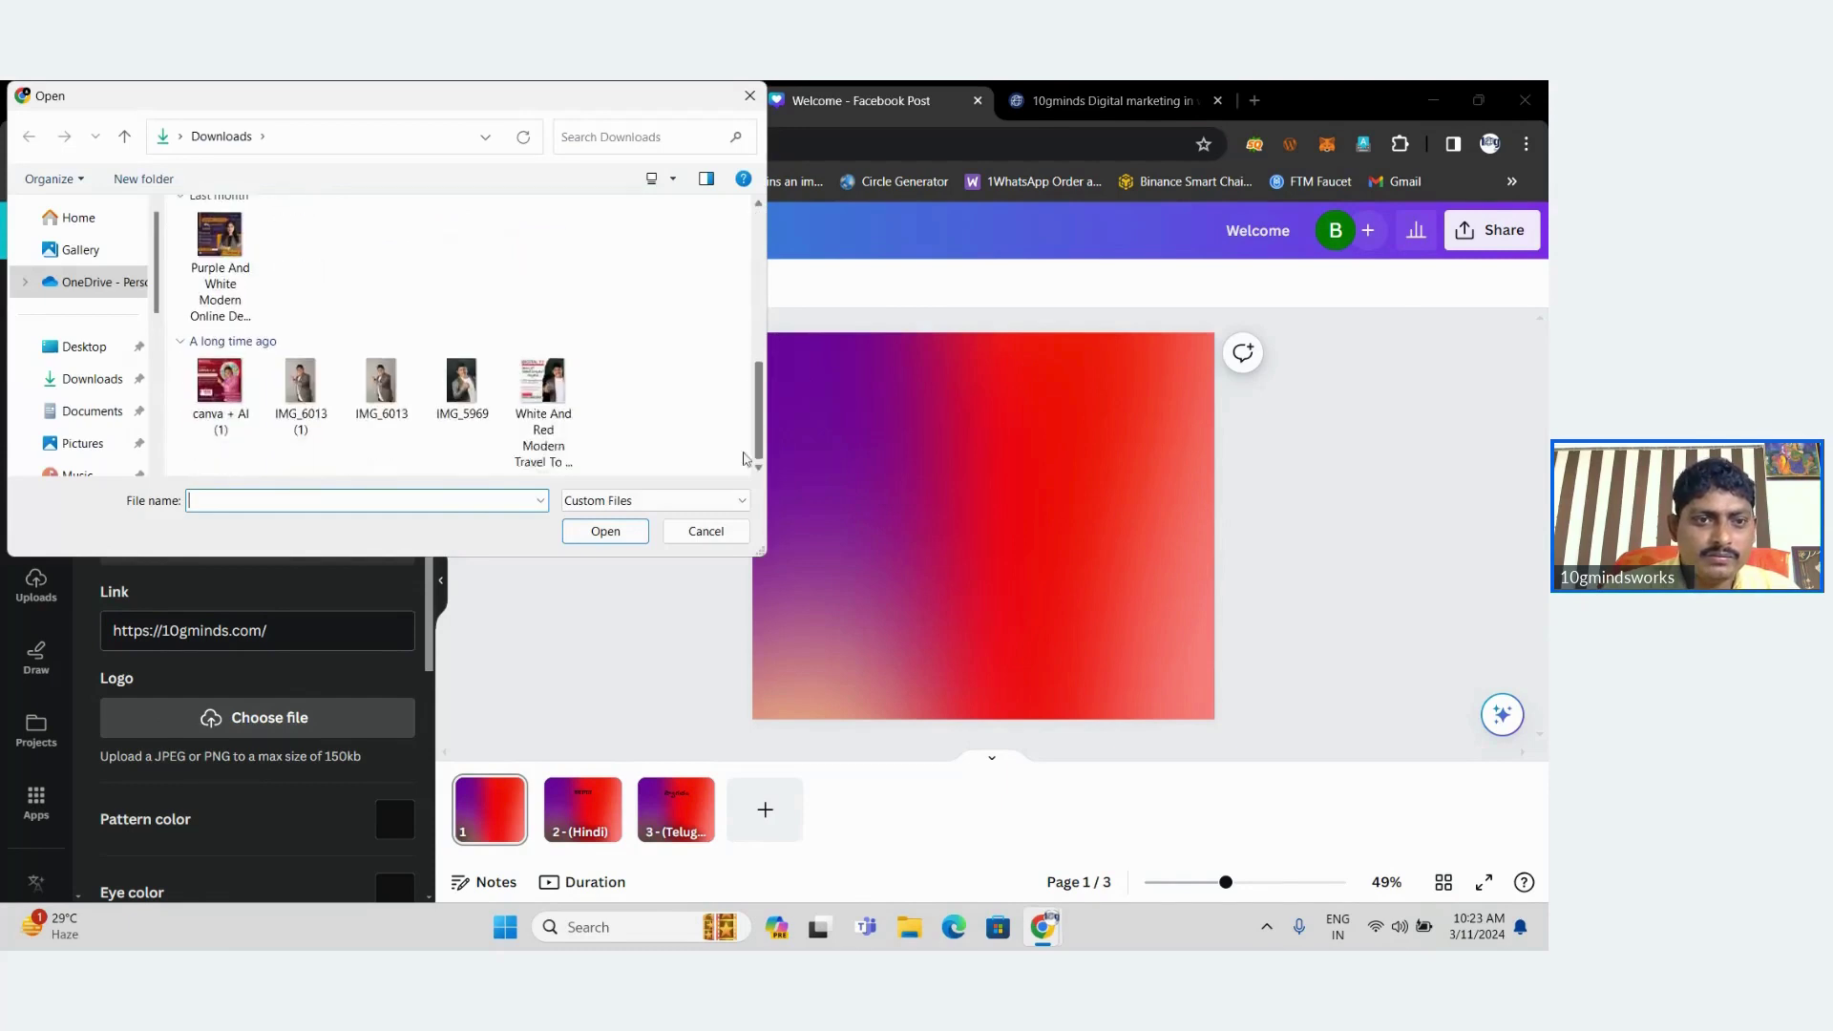
scroll(728, 300, up, 10)
scroll(726, 398, down, 5)
scroll(725, 398, down, 2)
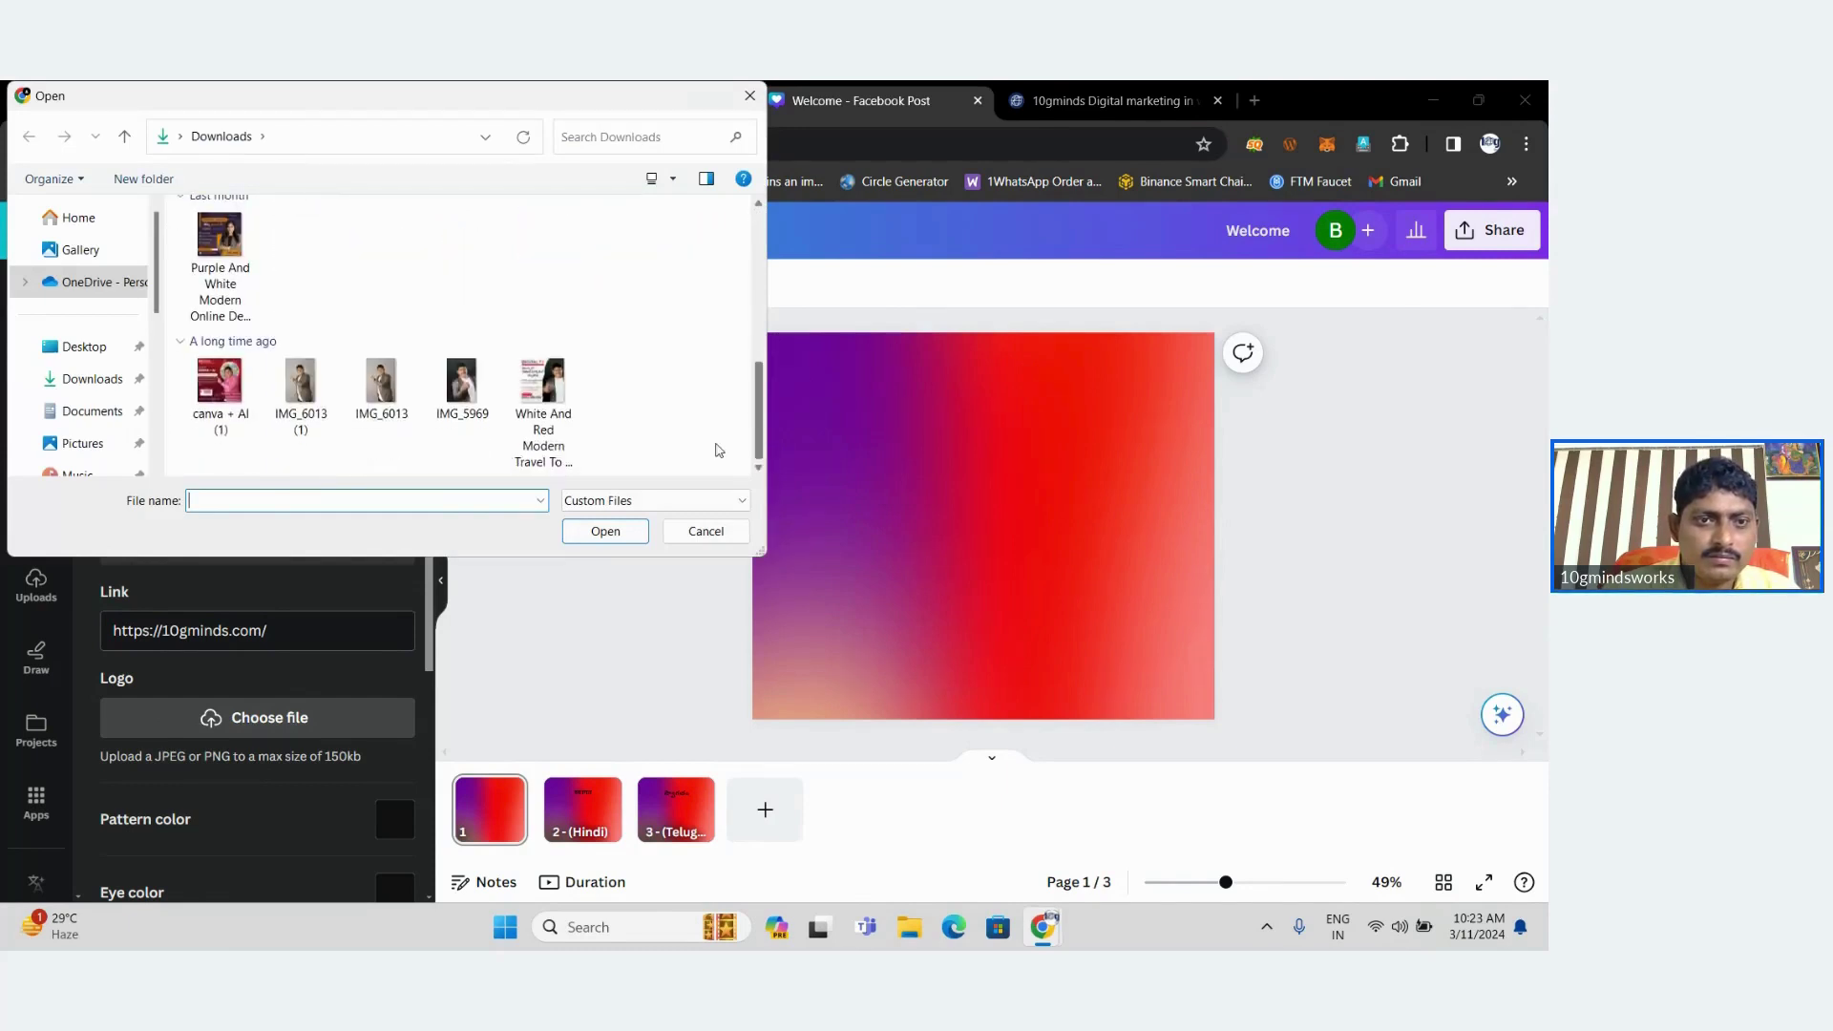
scroll(703, 360, up, 6)
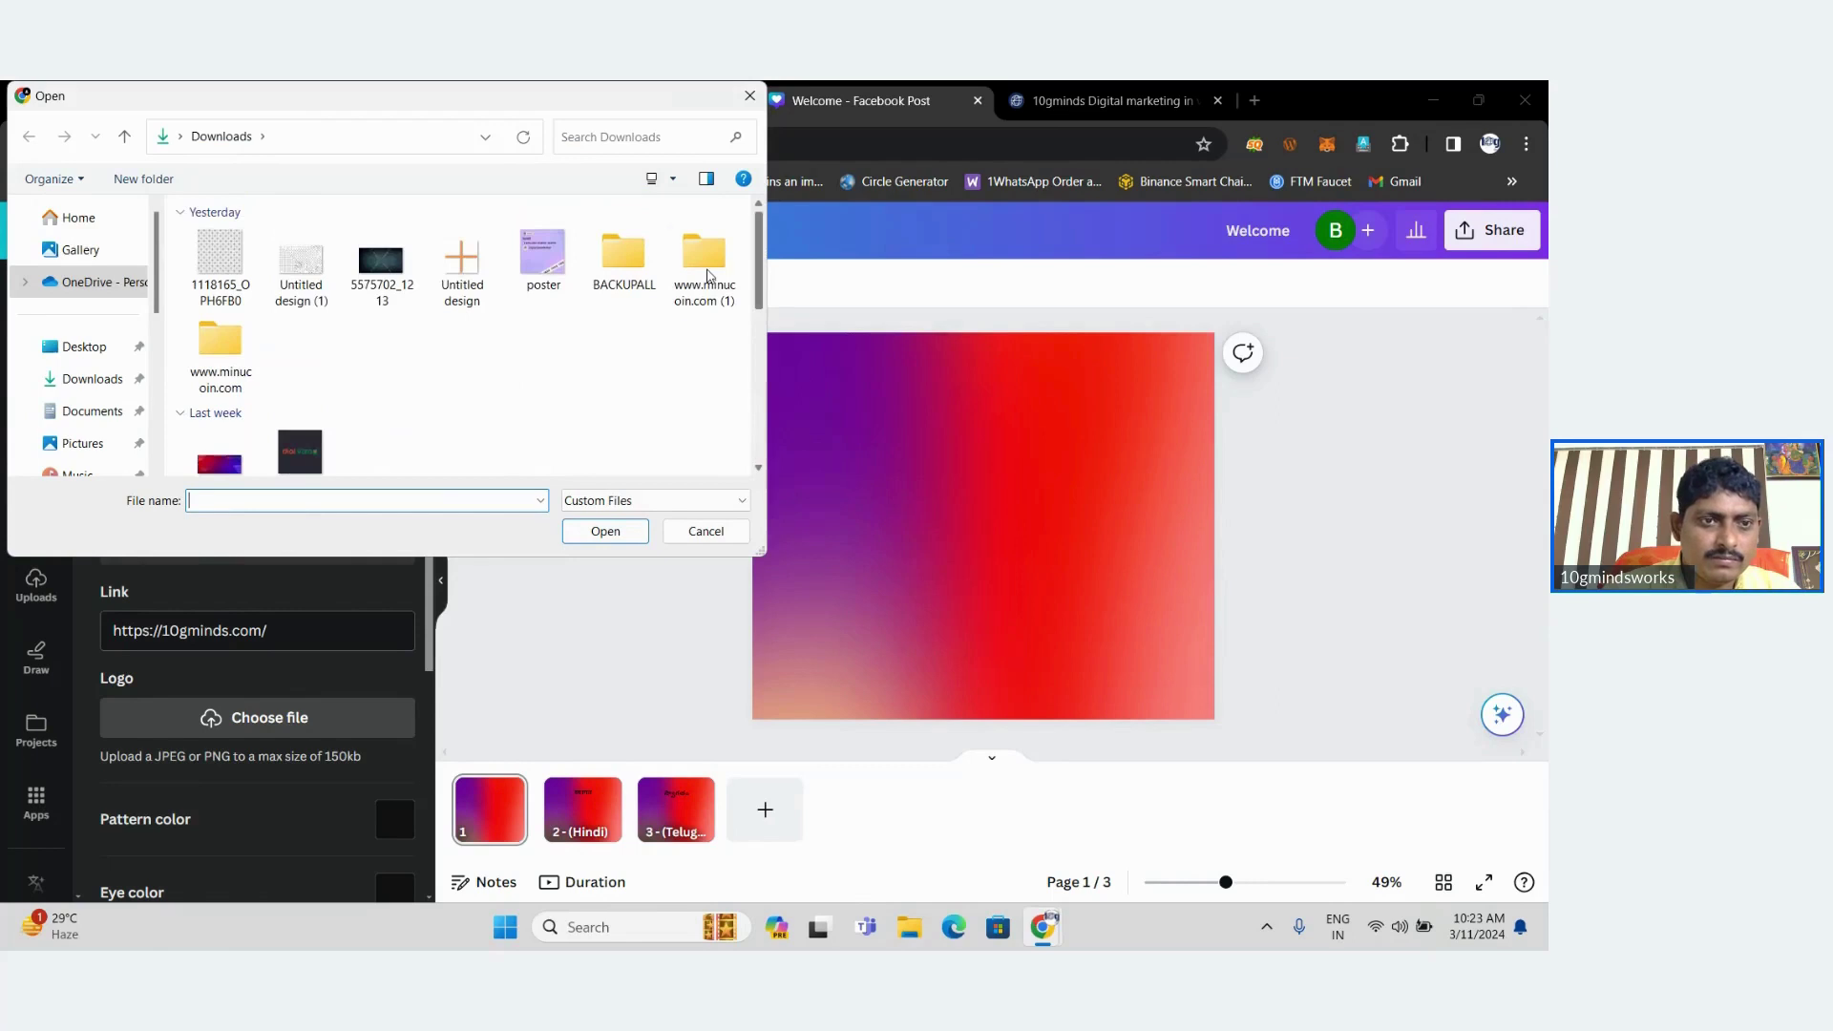
click(84, 346)
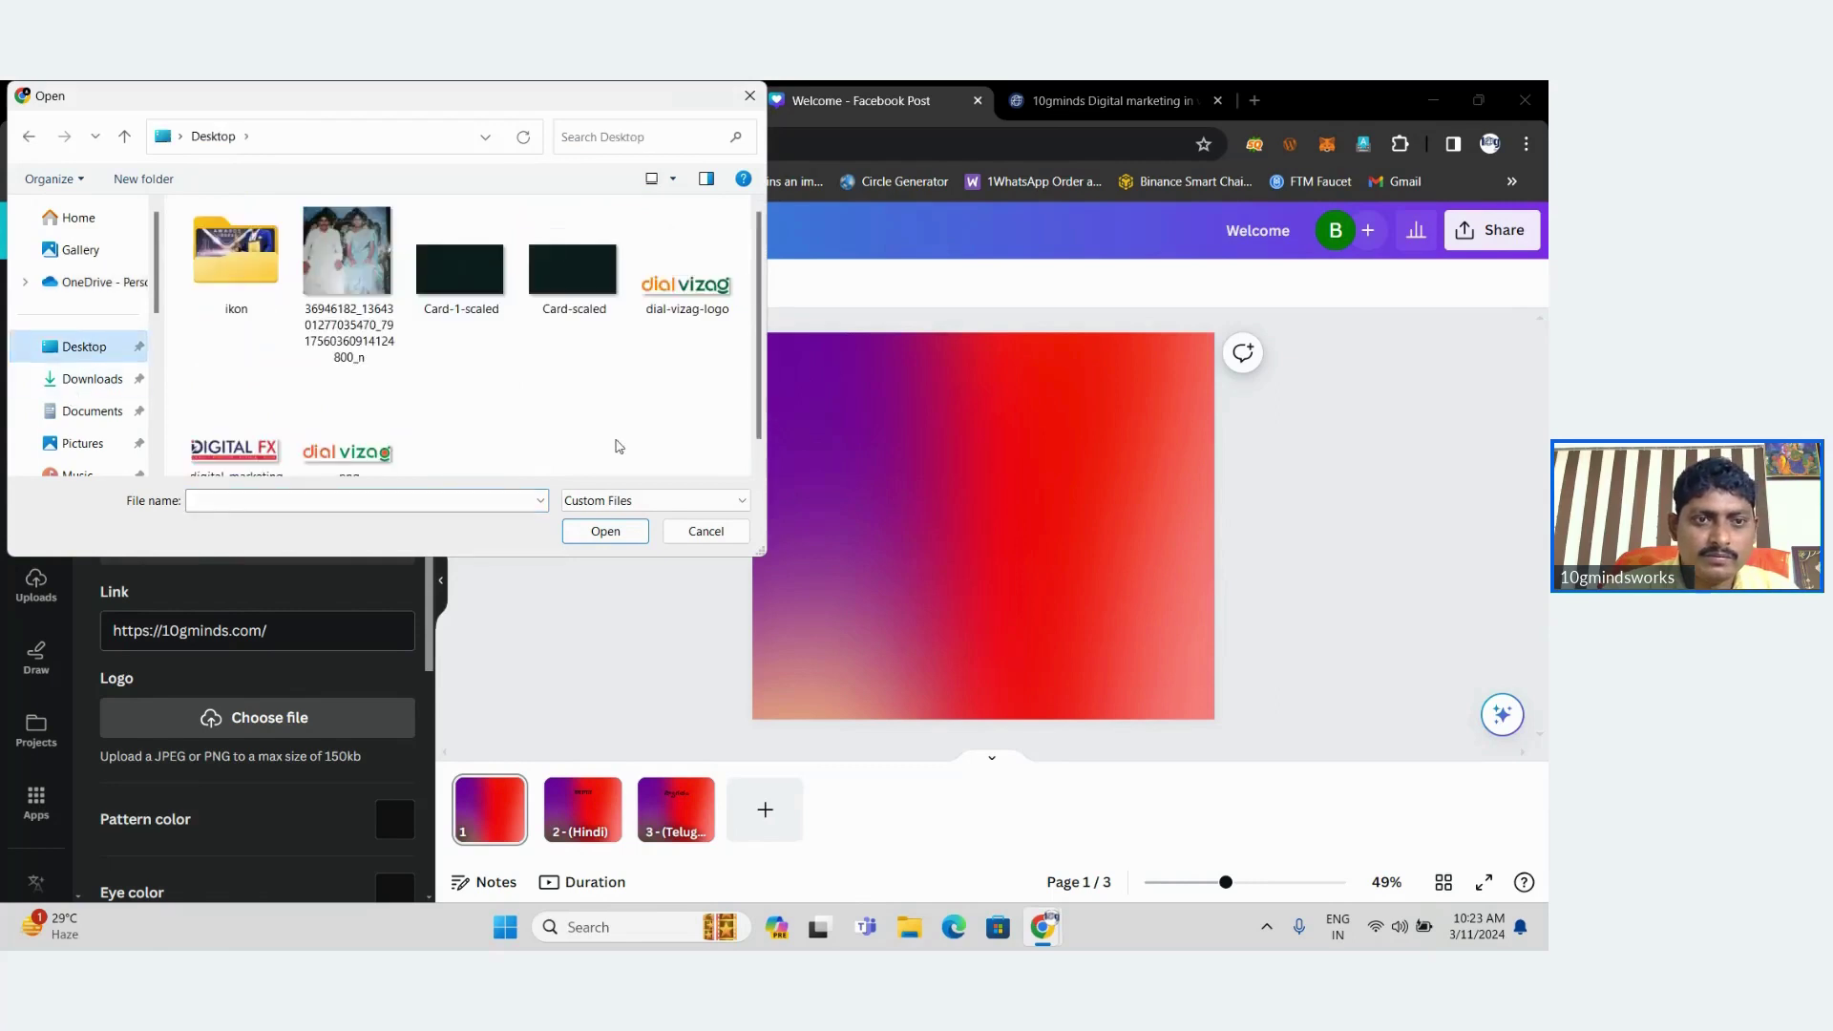
double_click(704, 306)
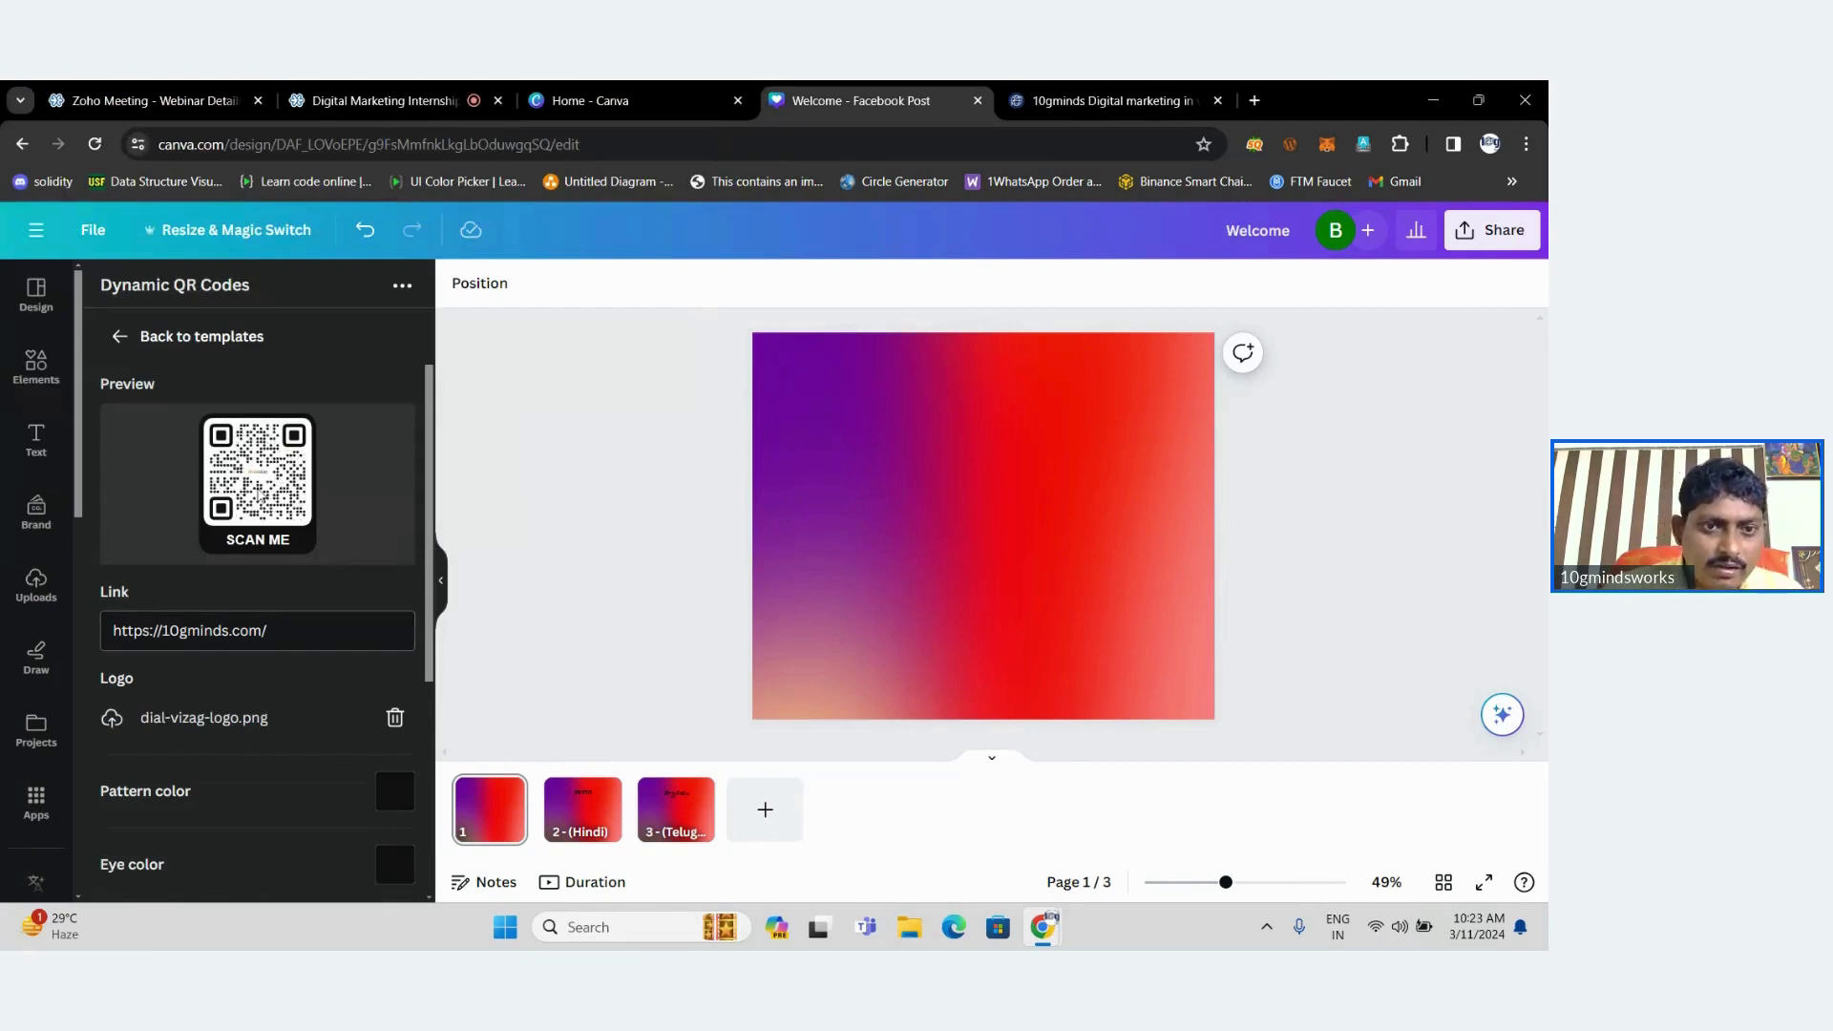
scroll(421, 490, down, 3)
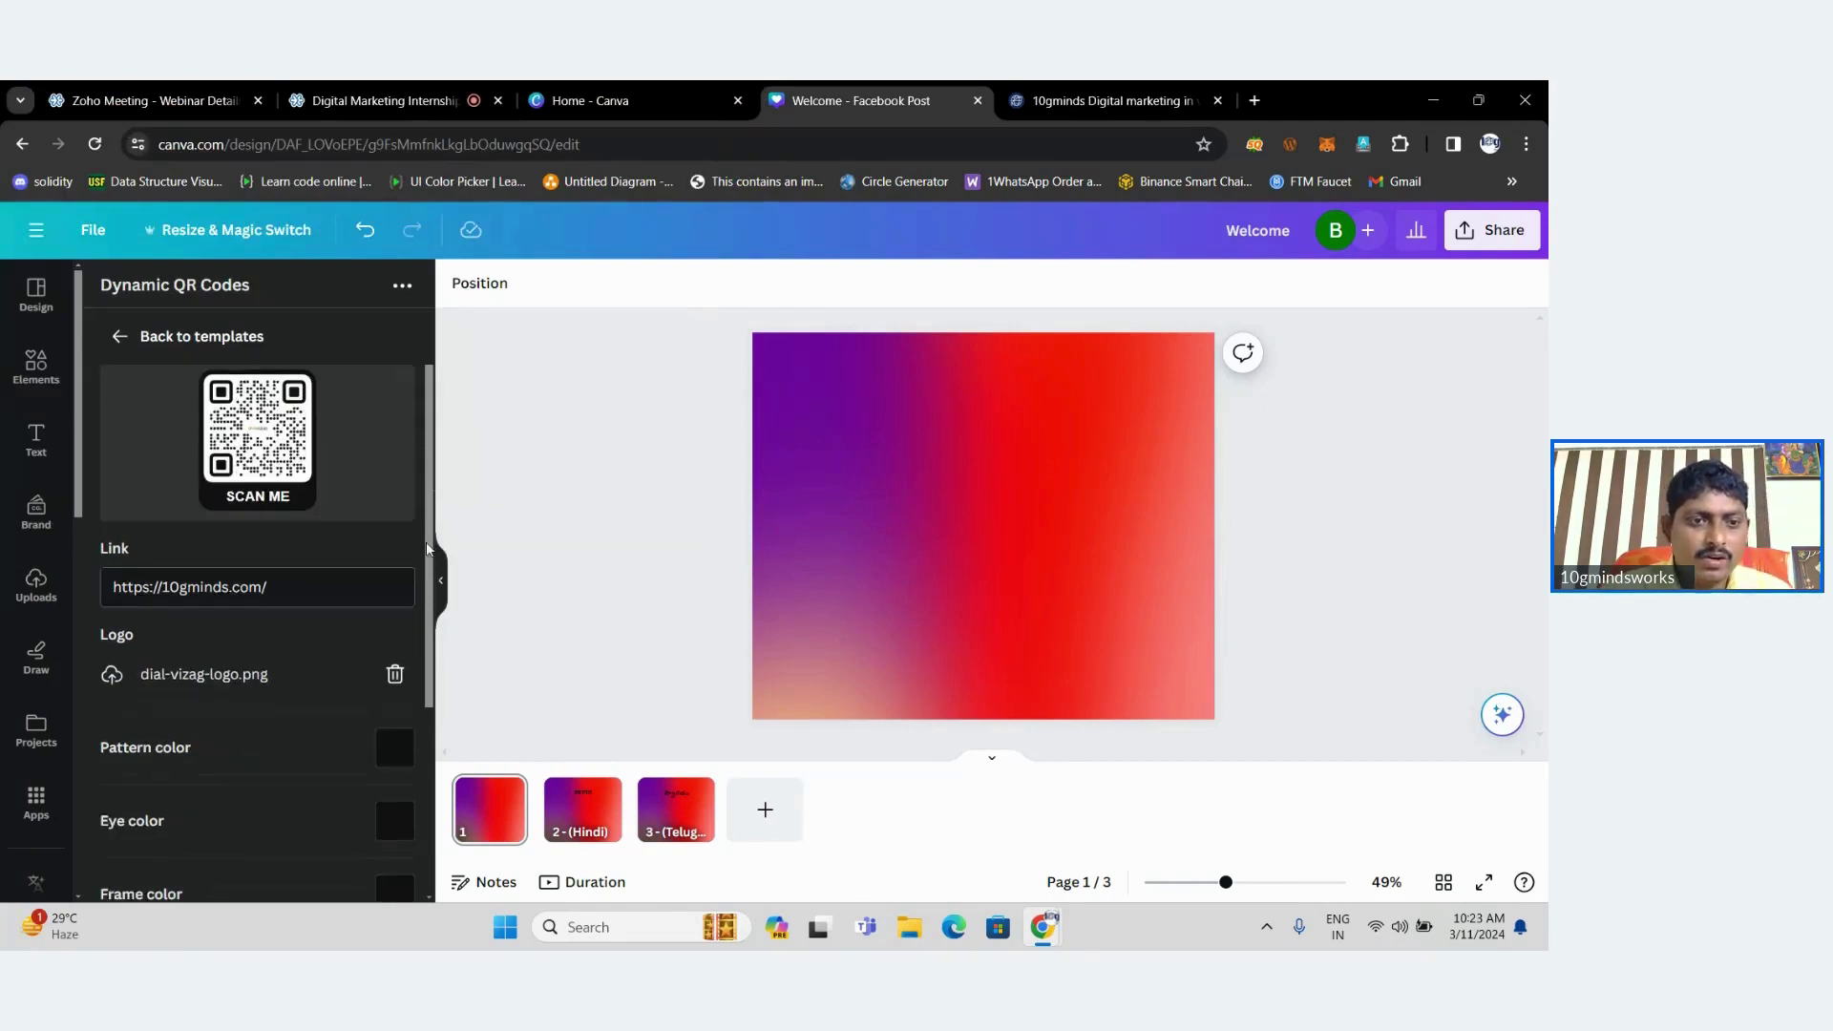
scroll(426, 704, down, 1)
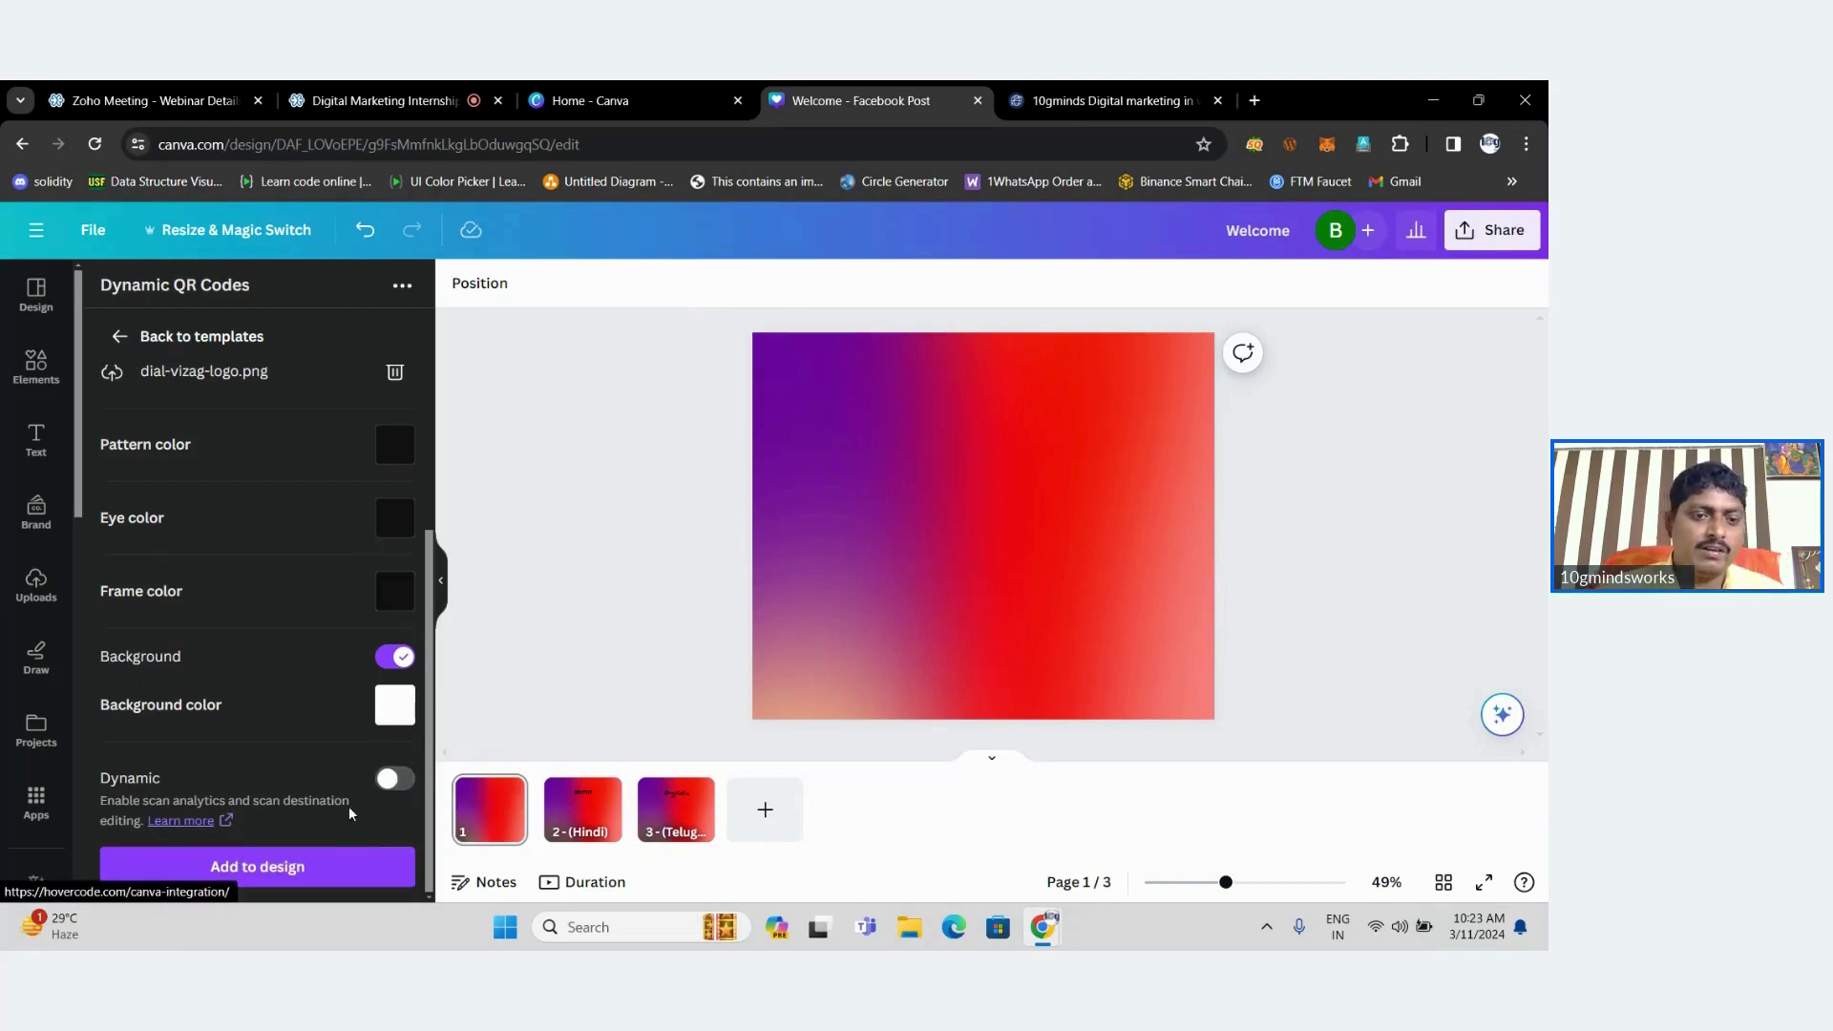
Add the SCAN ME QR code to page 1, enlarge it to most of the page height and centre it.
click(279, 867)
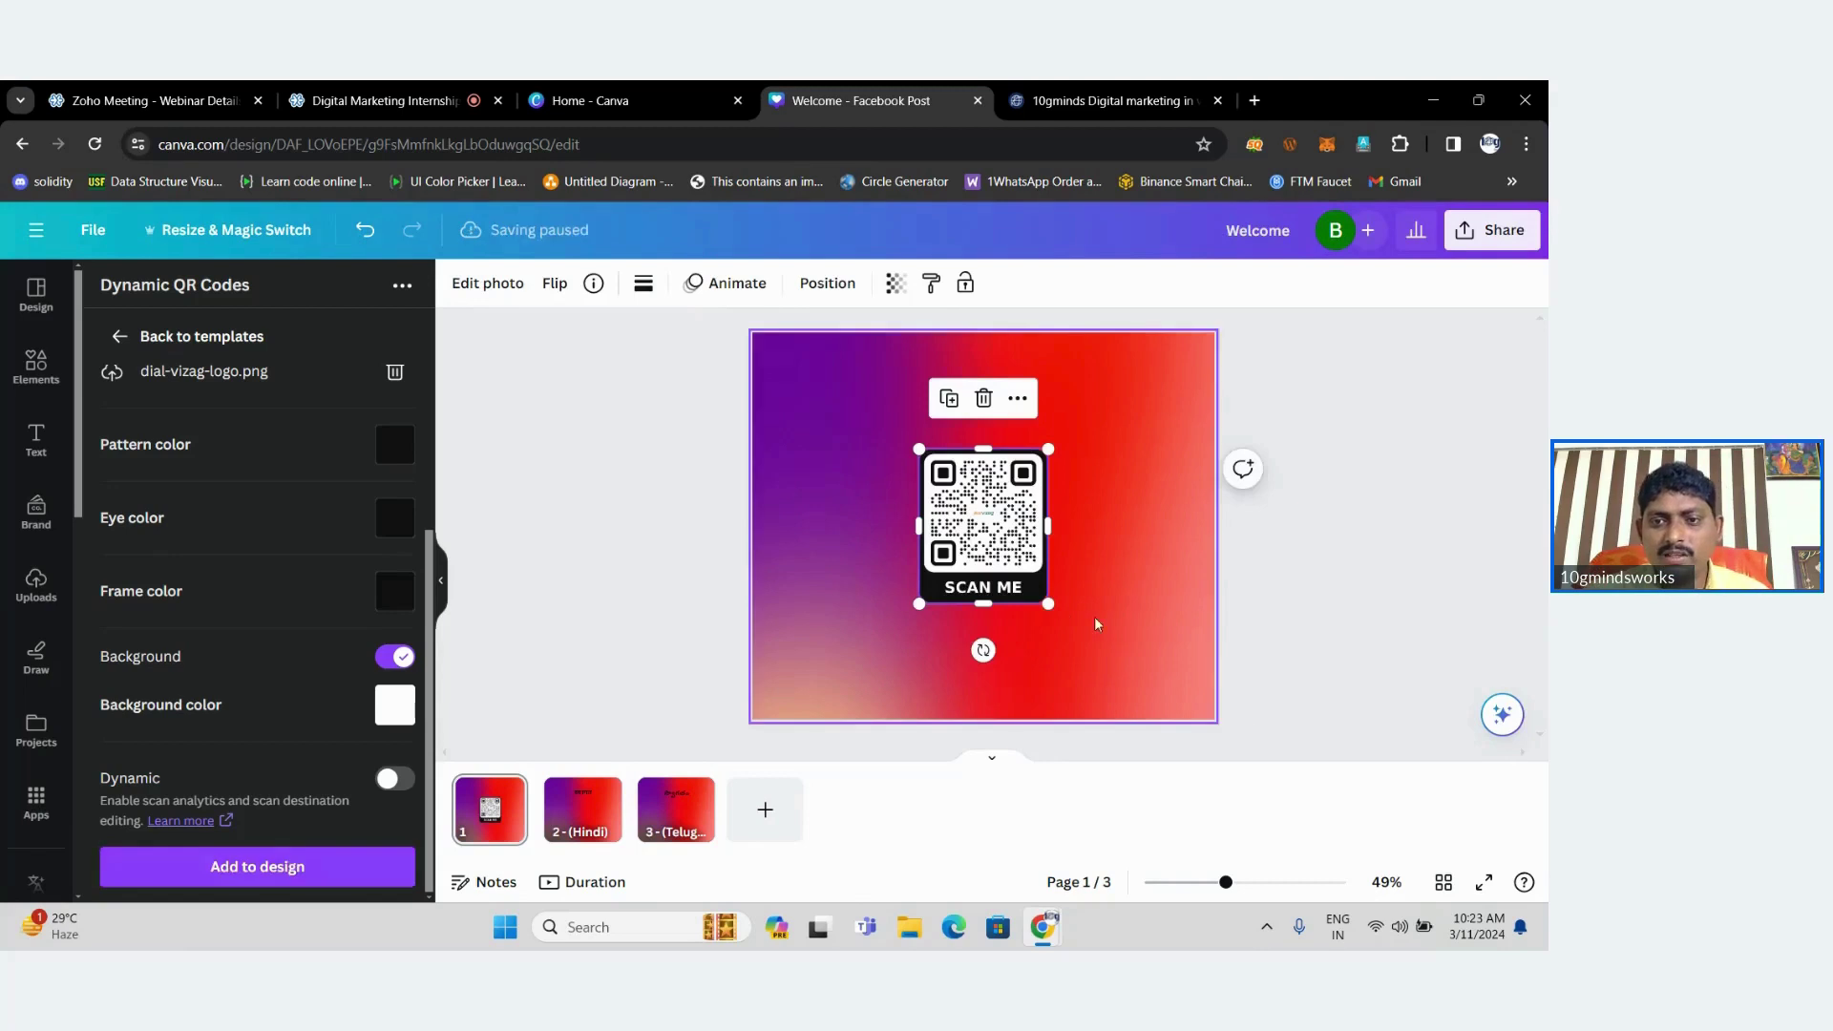
drag(1065, 614, 1232, 687)
drag(1076, 577, 1015, 487)
click(1174, 500)
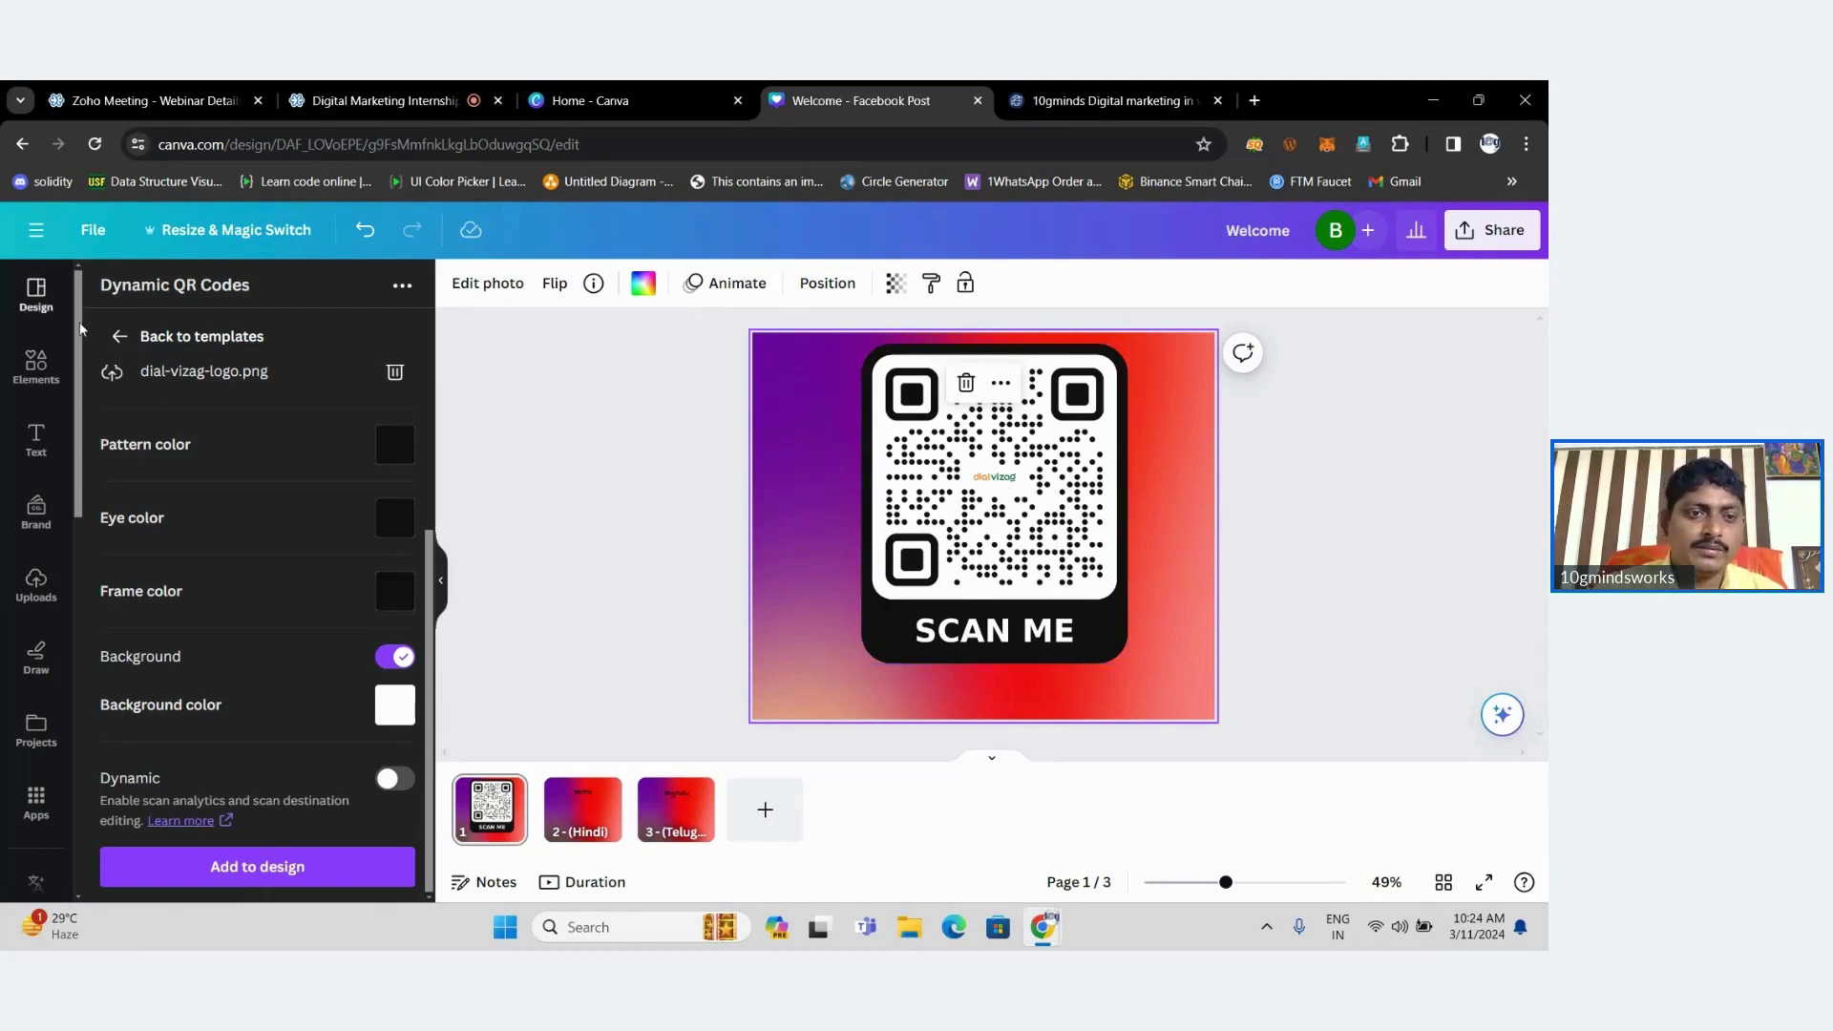
Leave Dynamic QR Codes, open Animeify from the popular Canva apps and use it to replace page 1's gradient background.
click(117, 338)
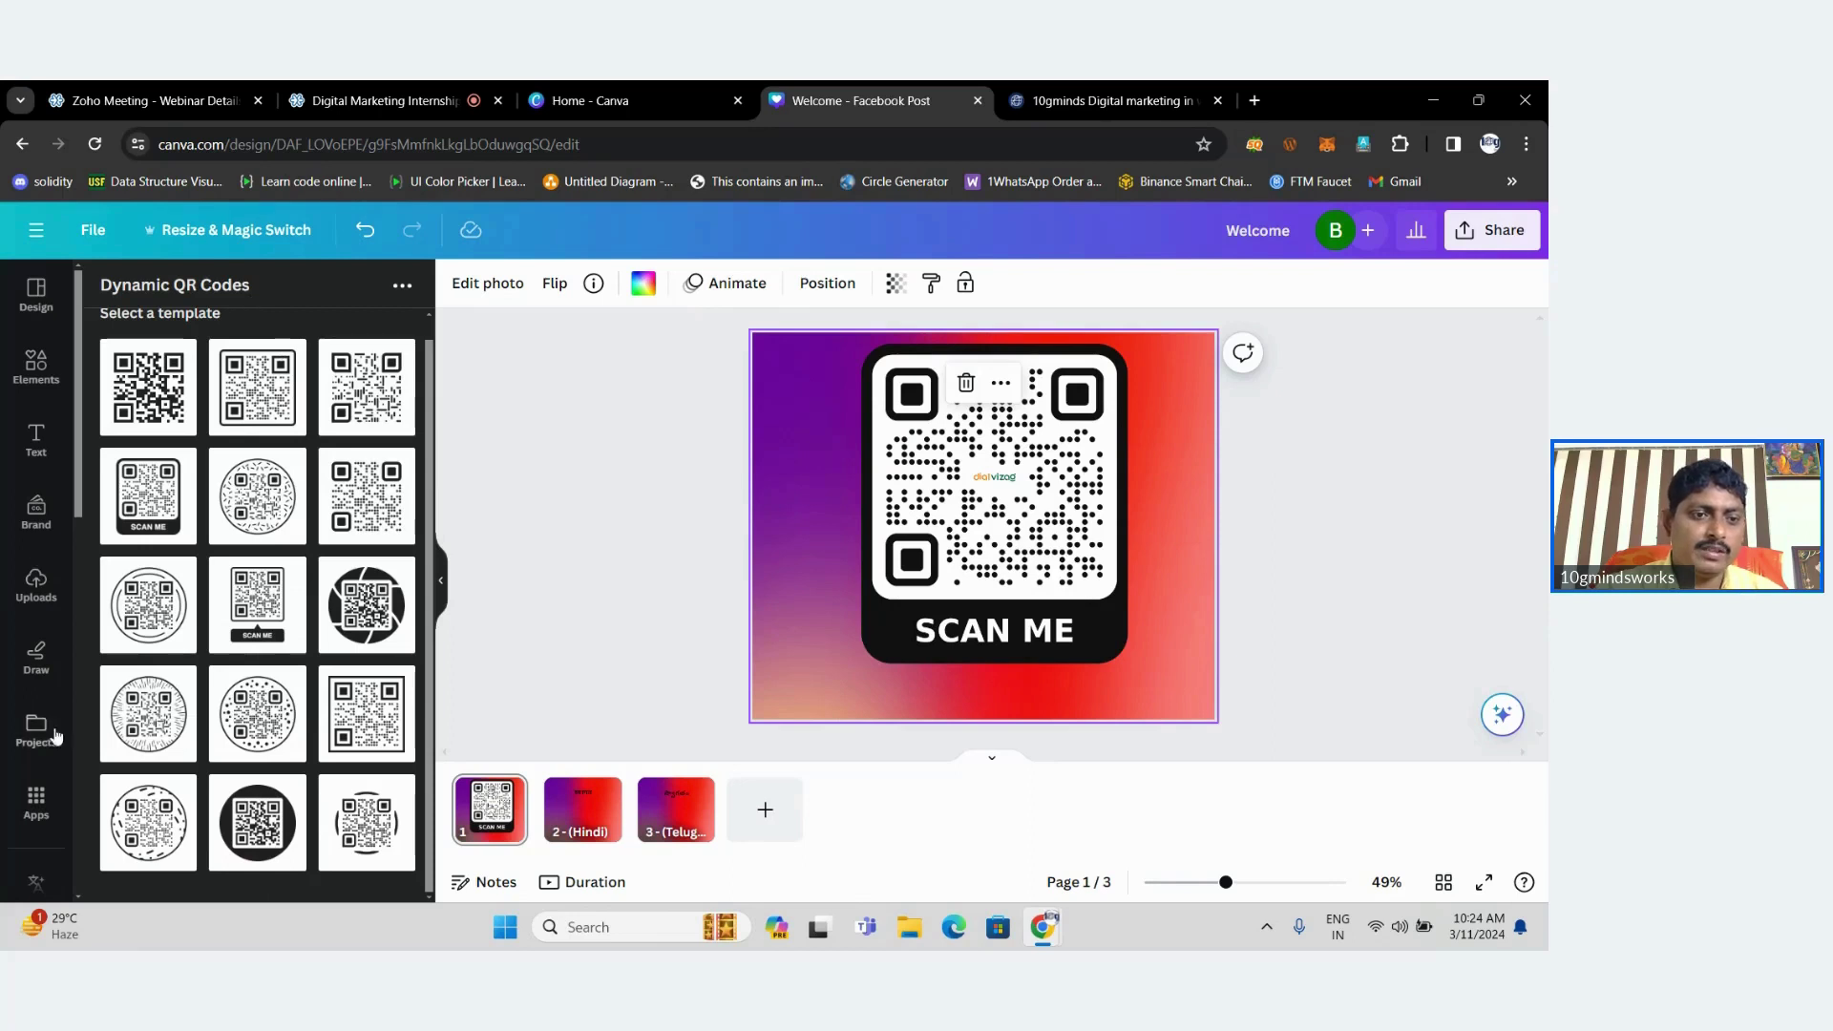
click(37, 806)
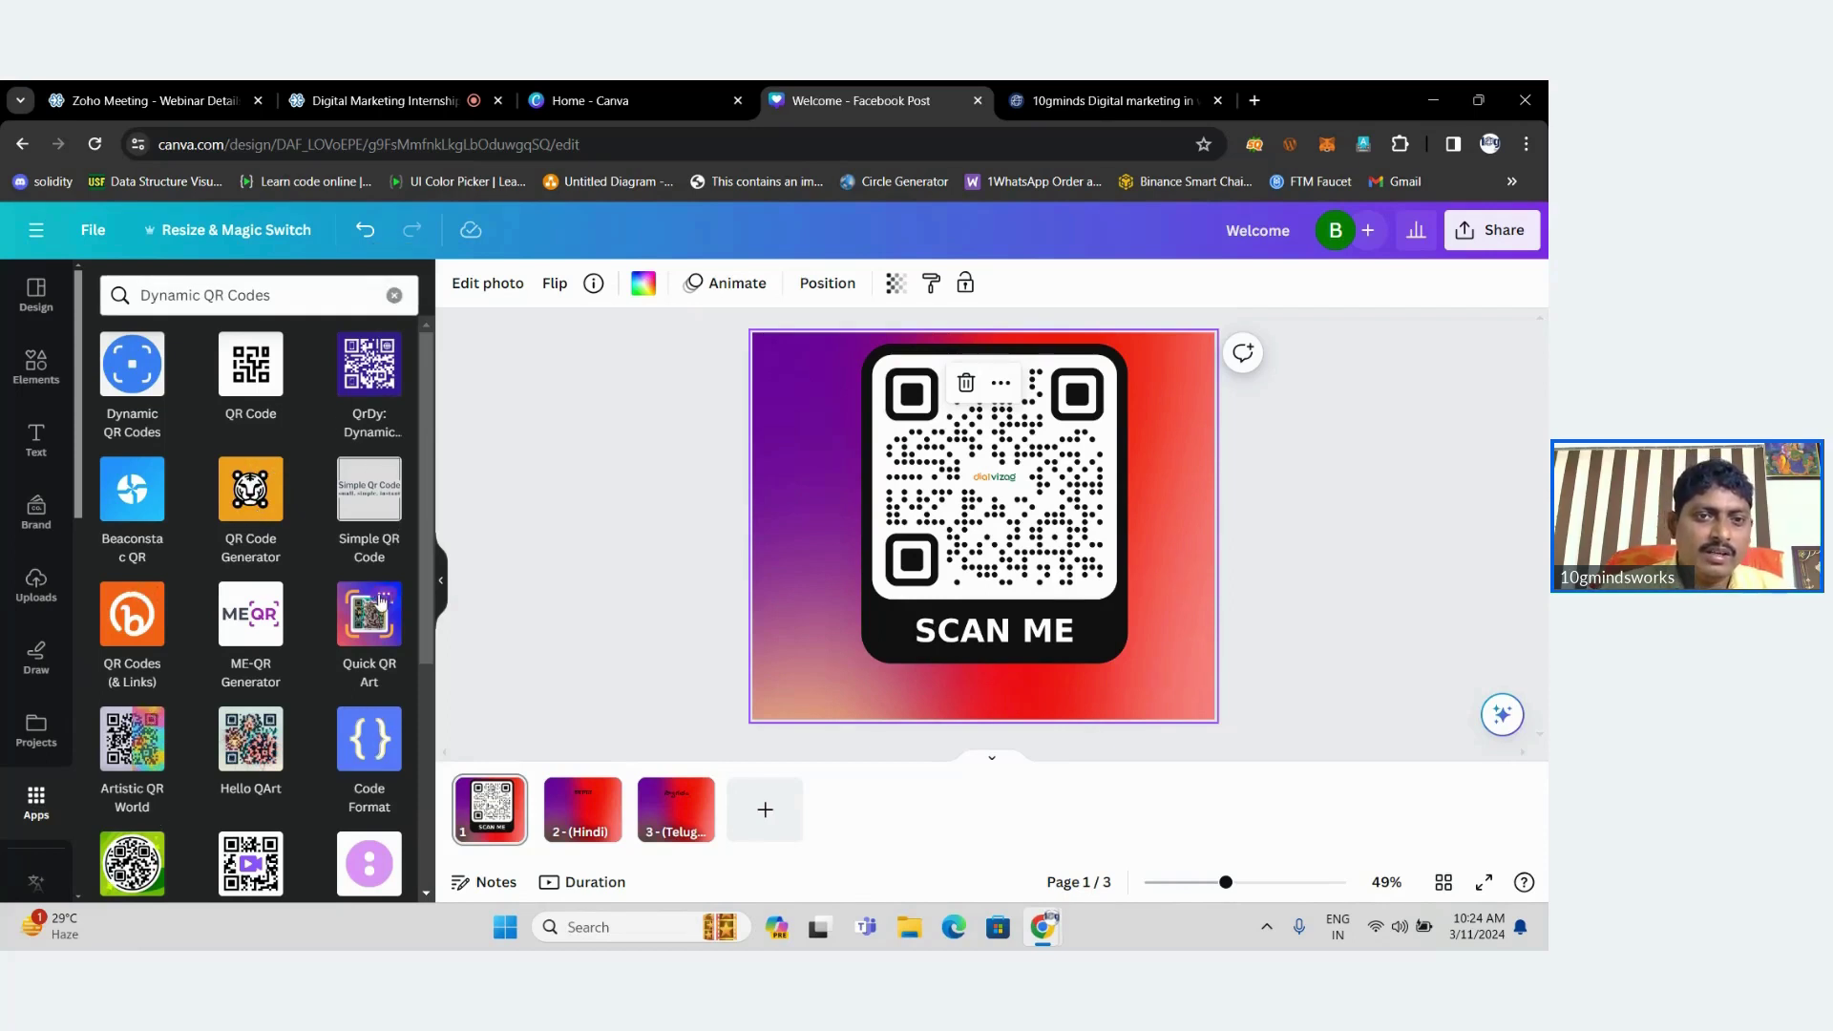
click(394, 295)
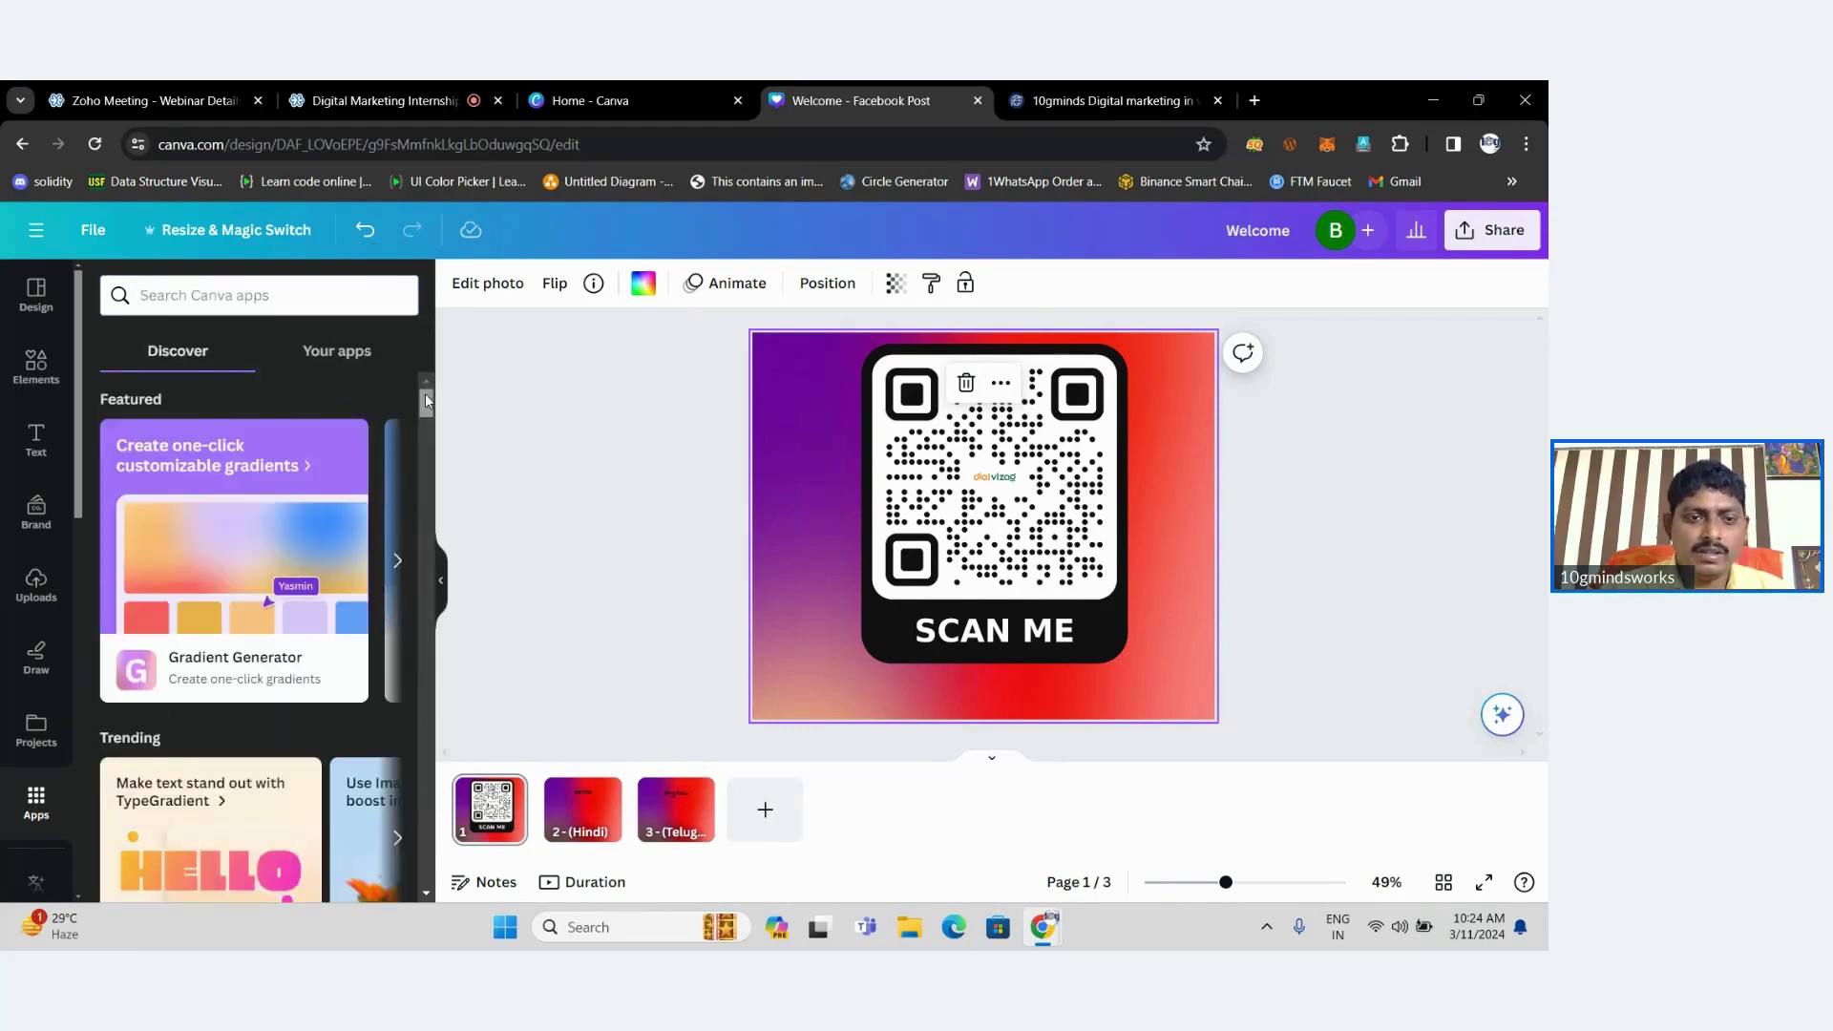
drag(426, 393, 425, 451)
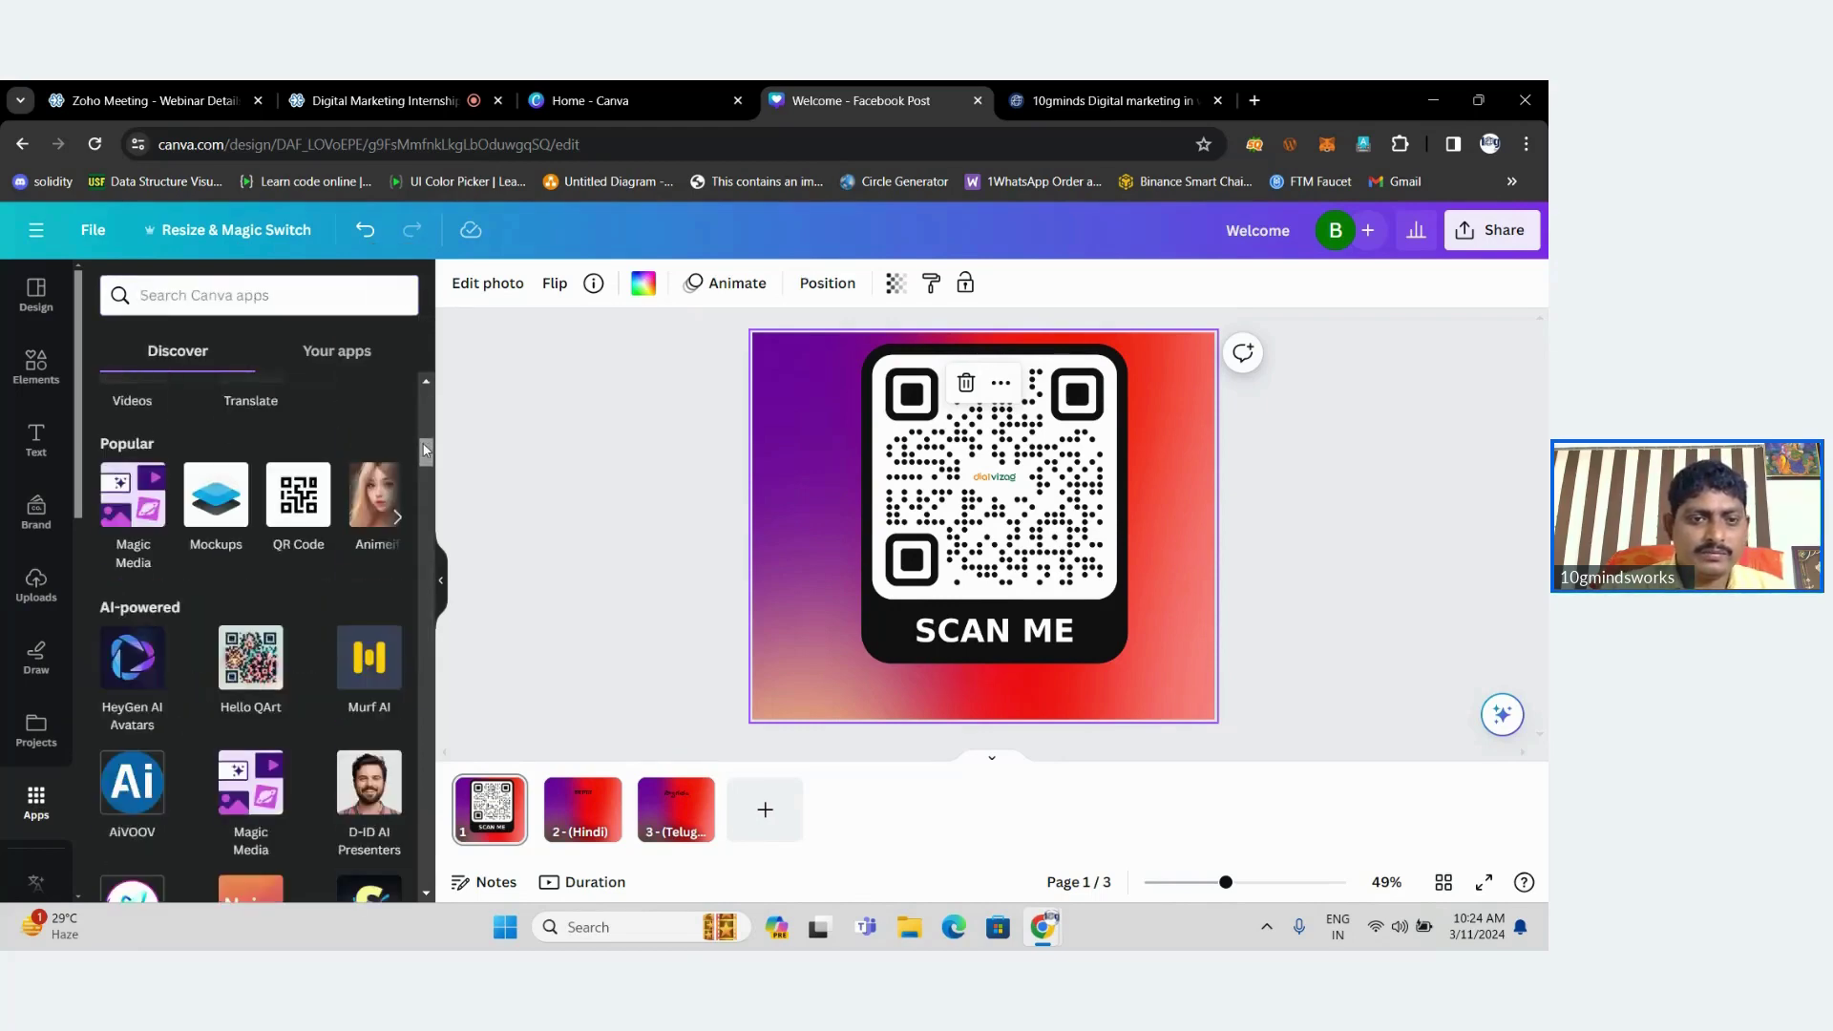
click(398, 517)
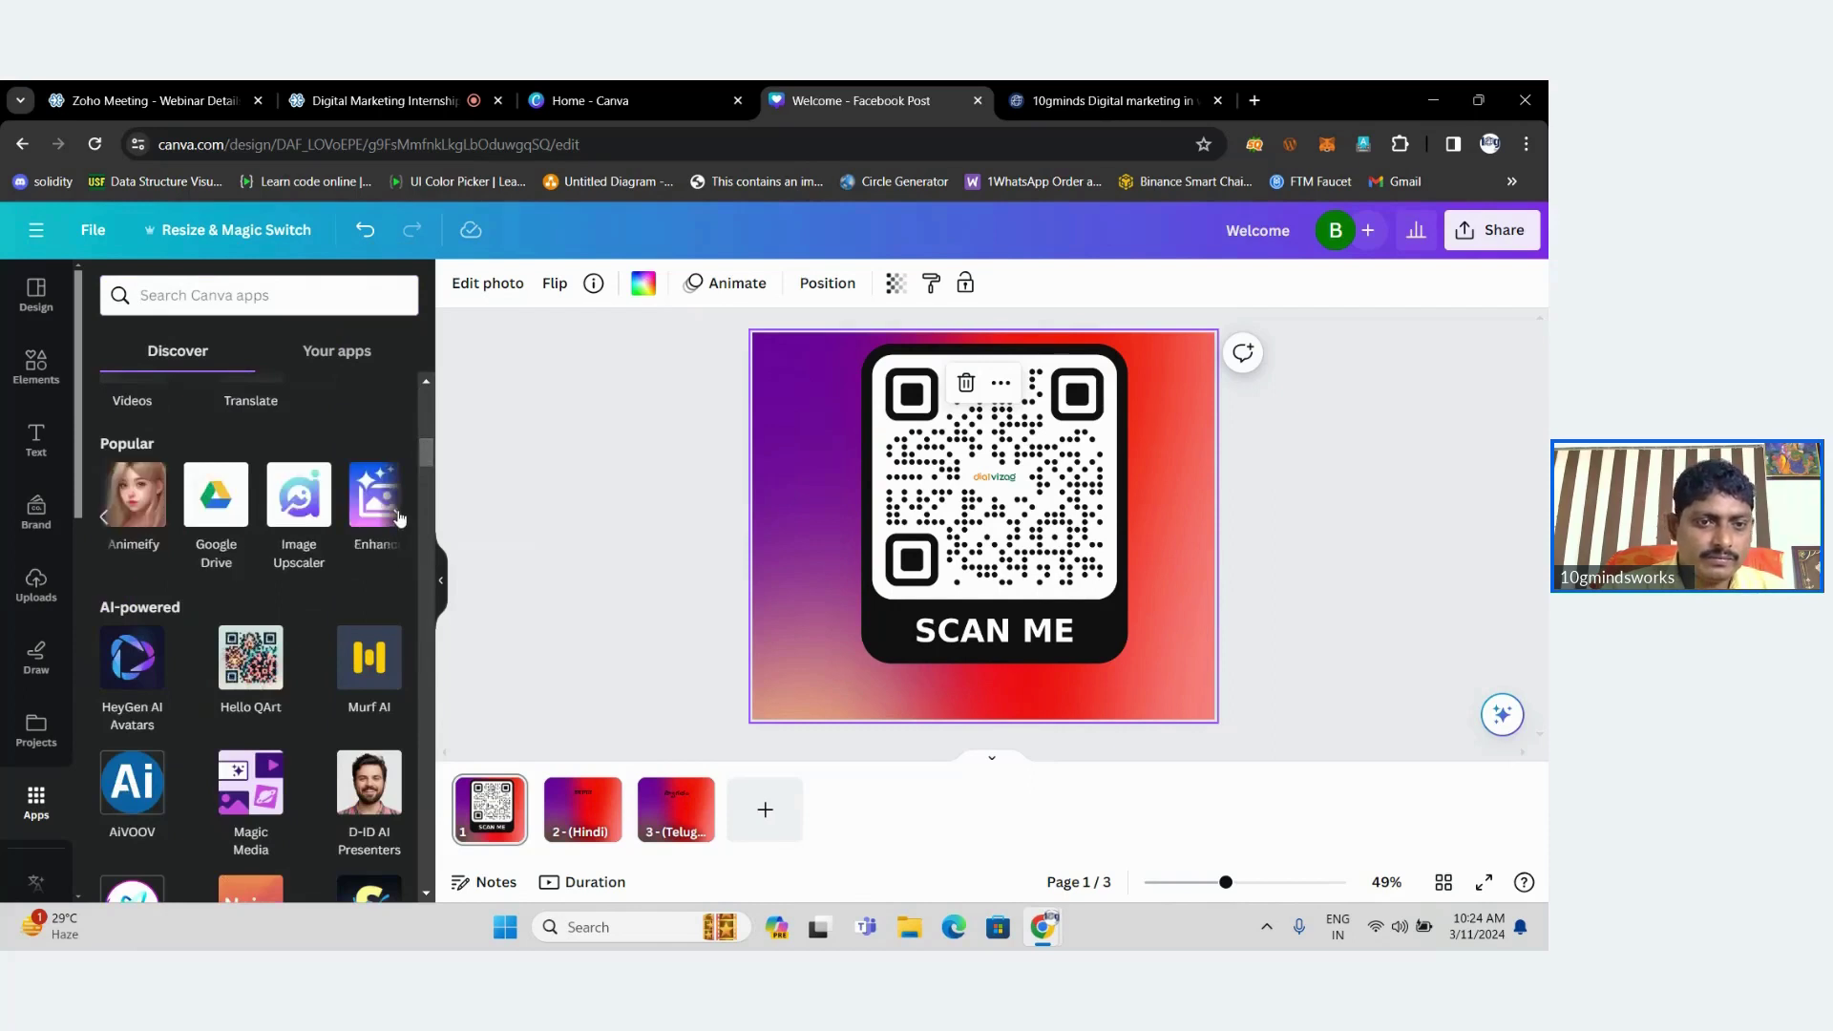
click(143, 515)
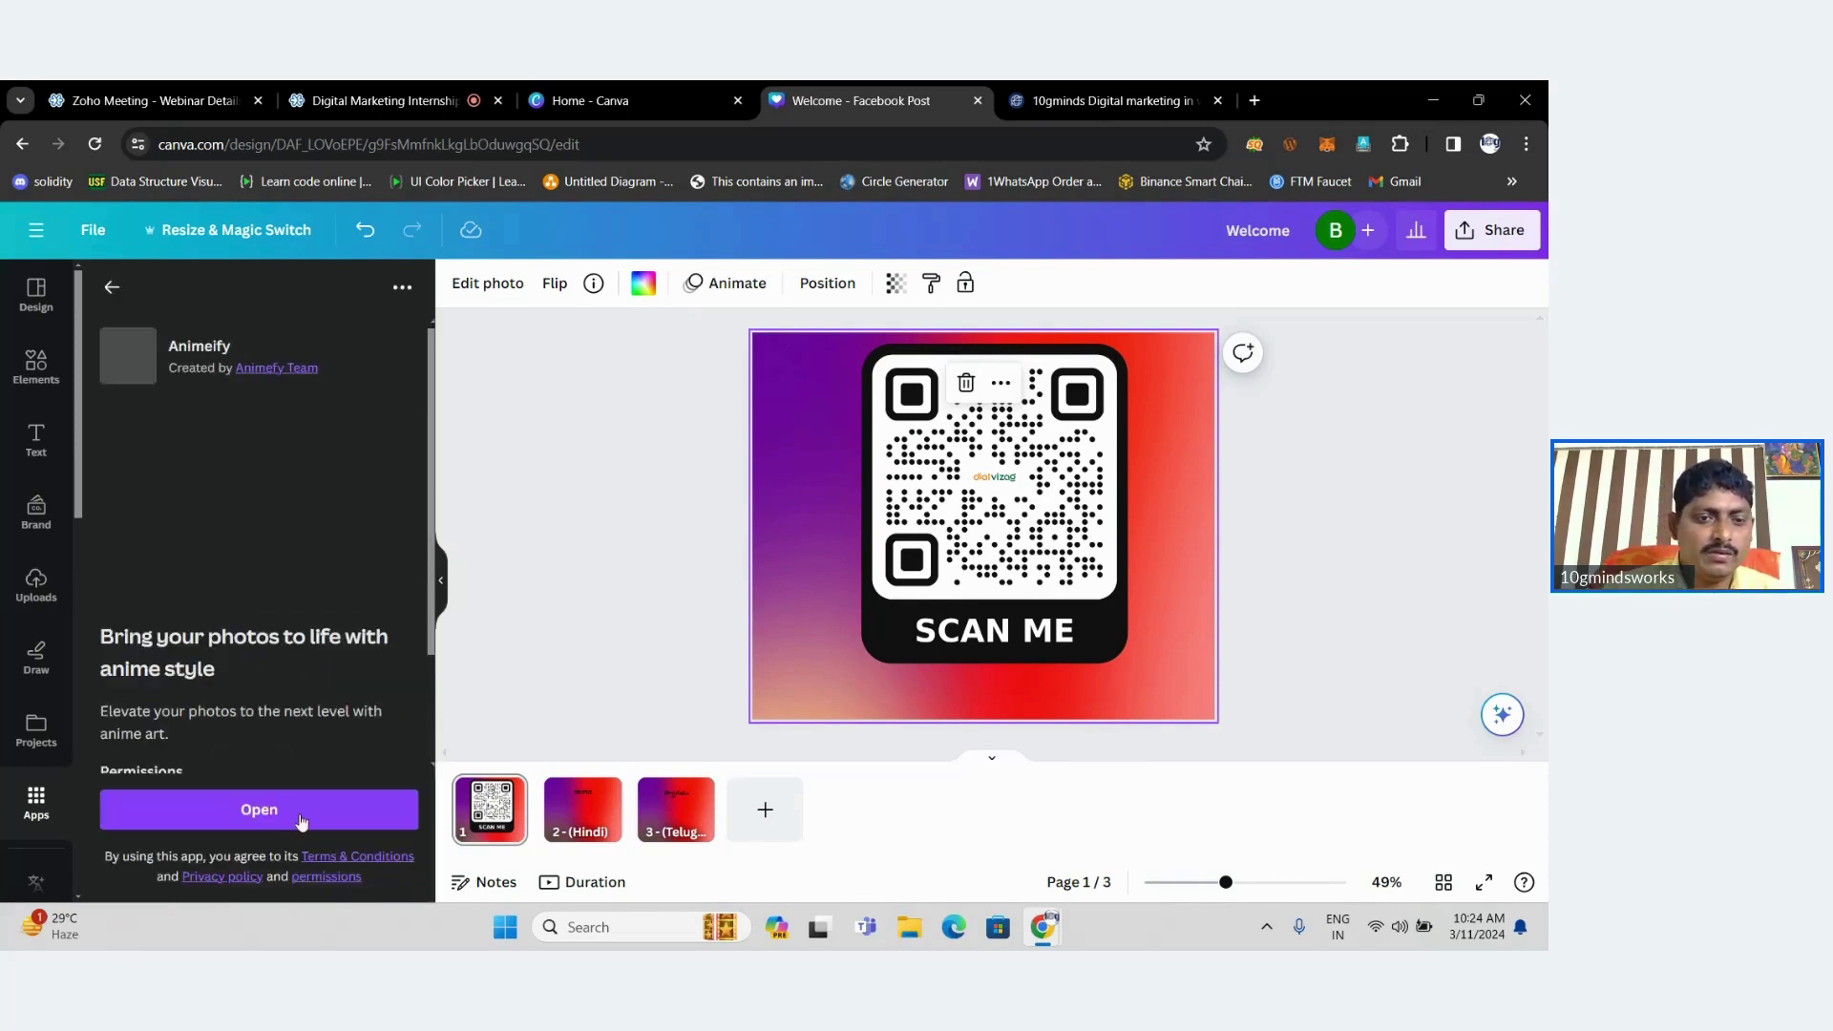
click(267, 817)
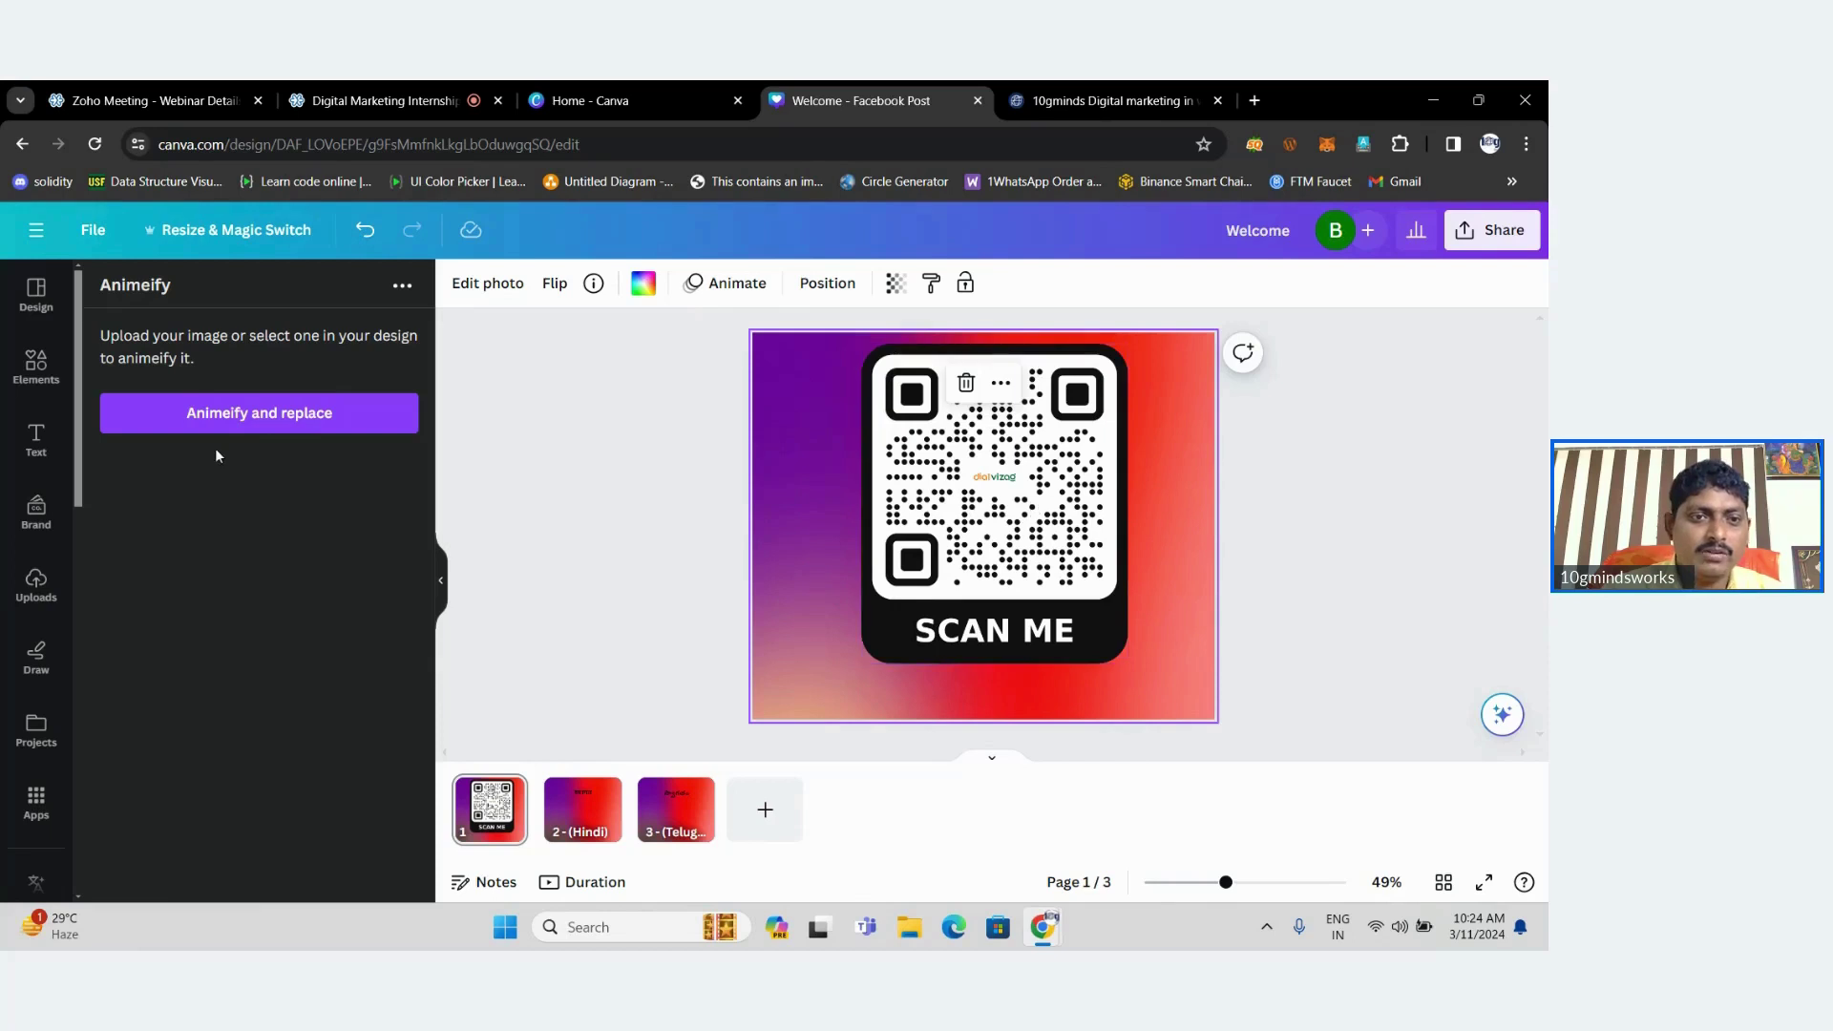
click(284, 425)
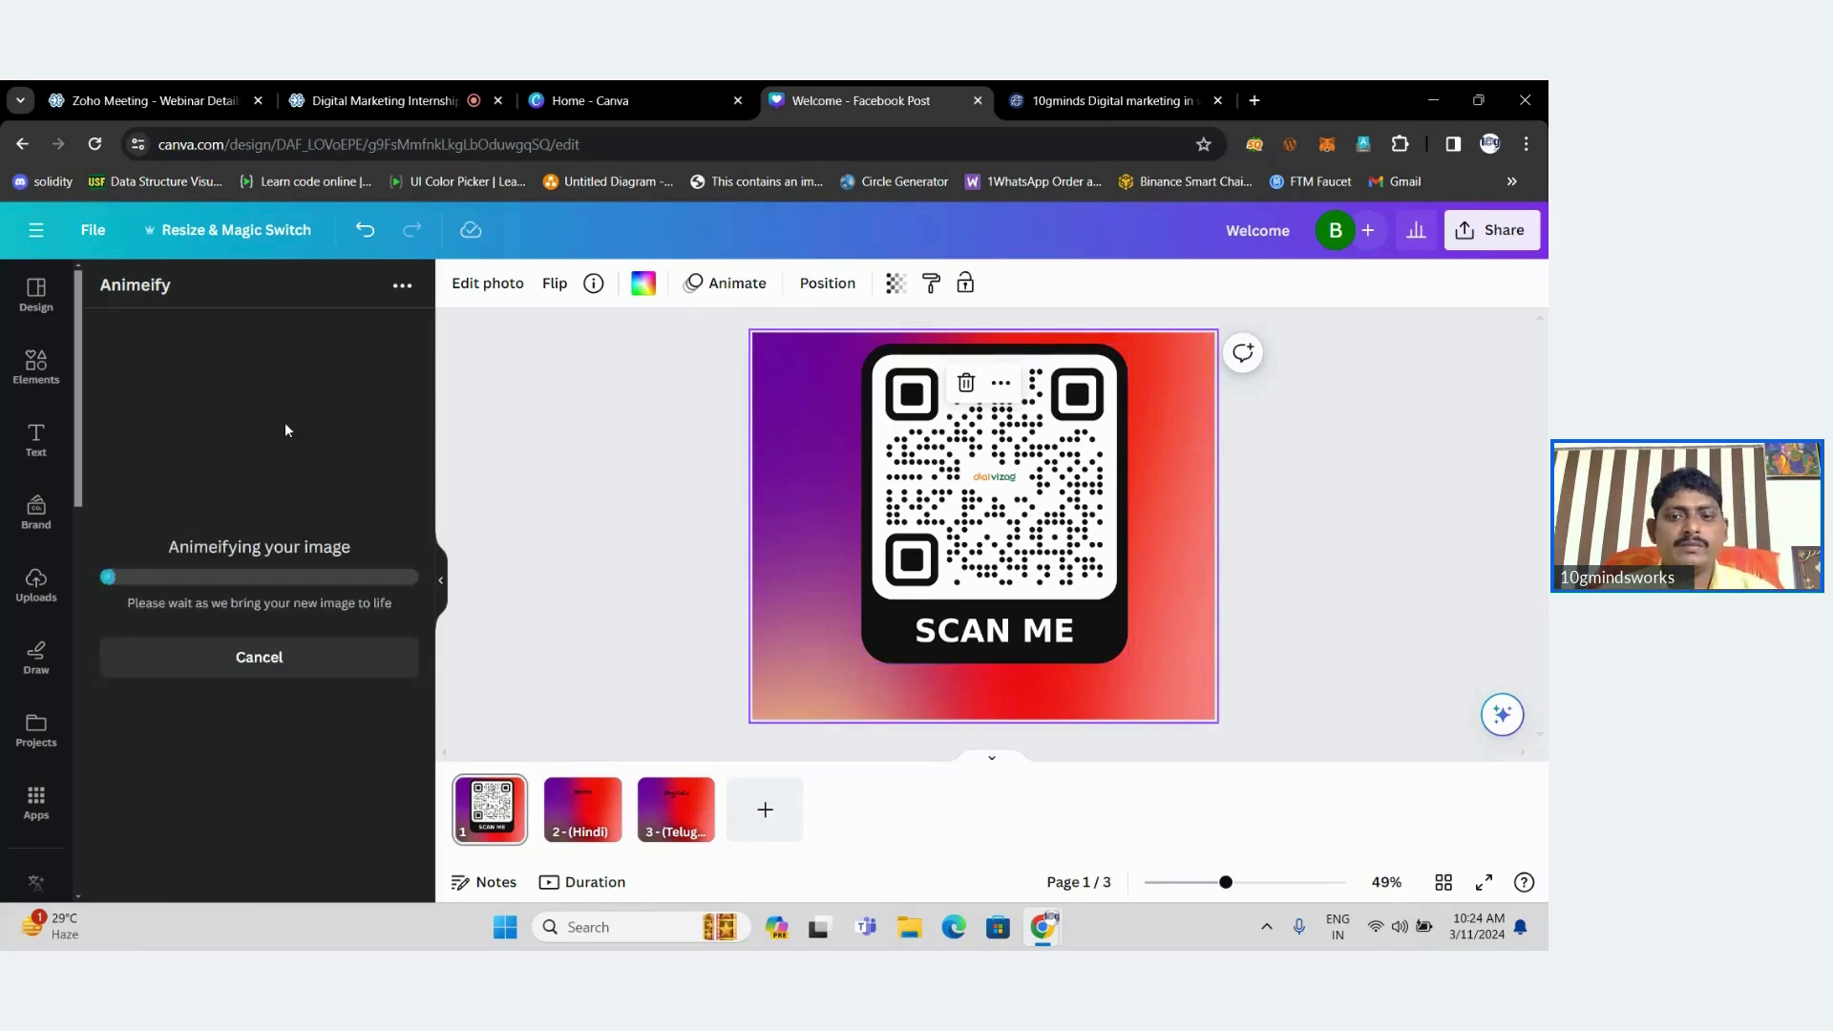
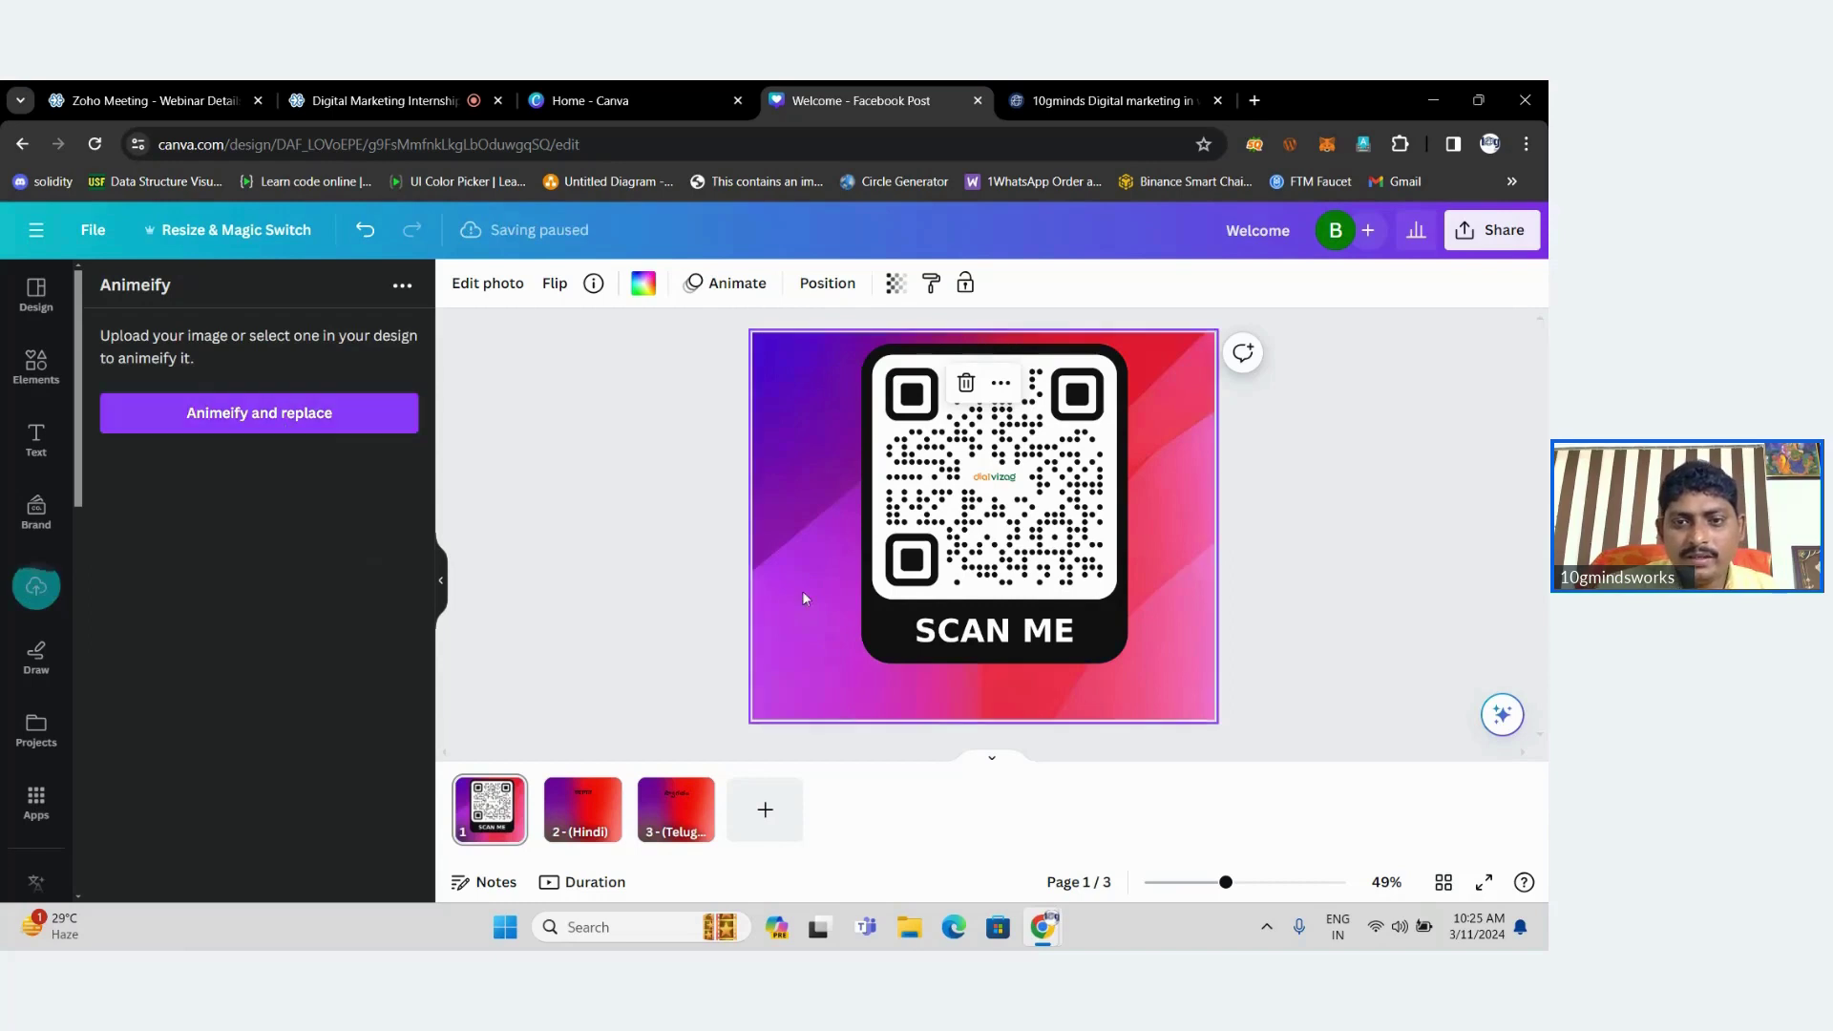
Animeify and replace the SCAN ME QR code on page 1, and reposition it near the middle of the page.
drag(1057, 479, 1285, 357)
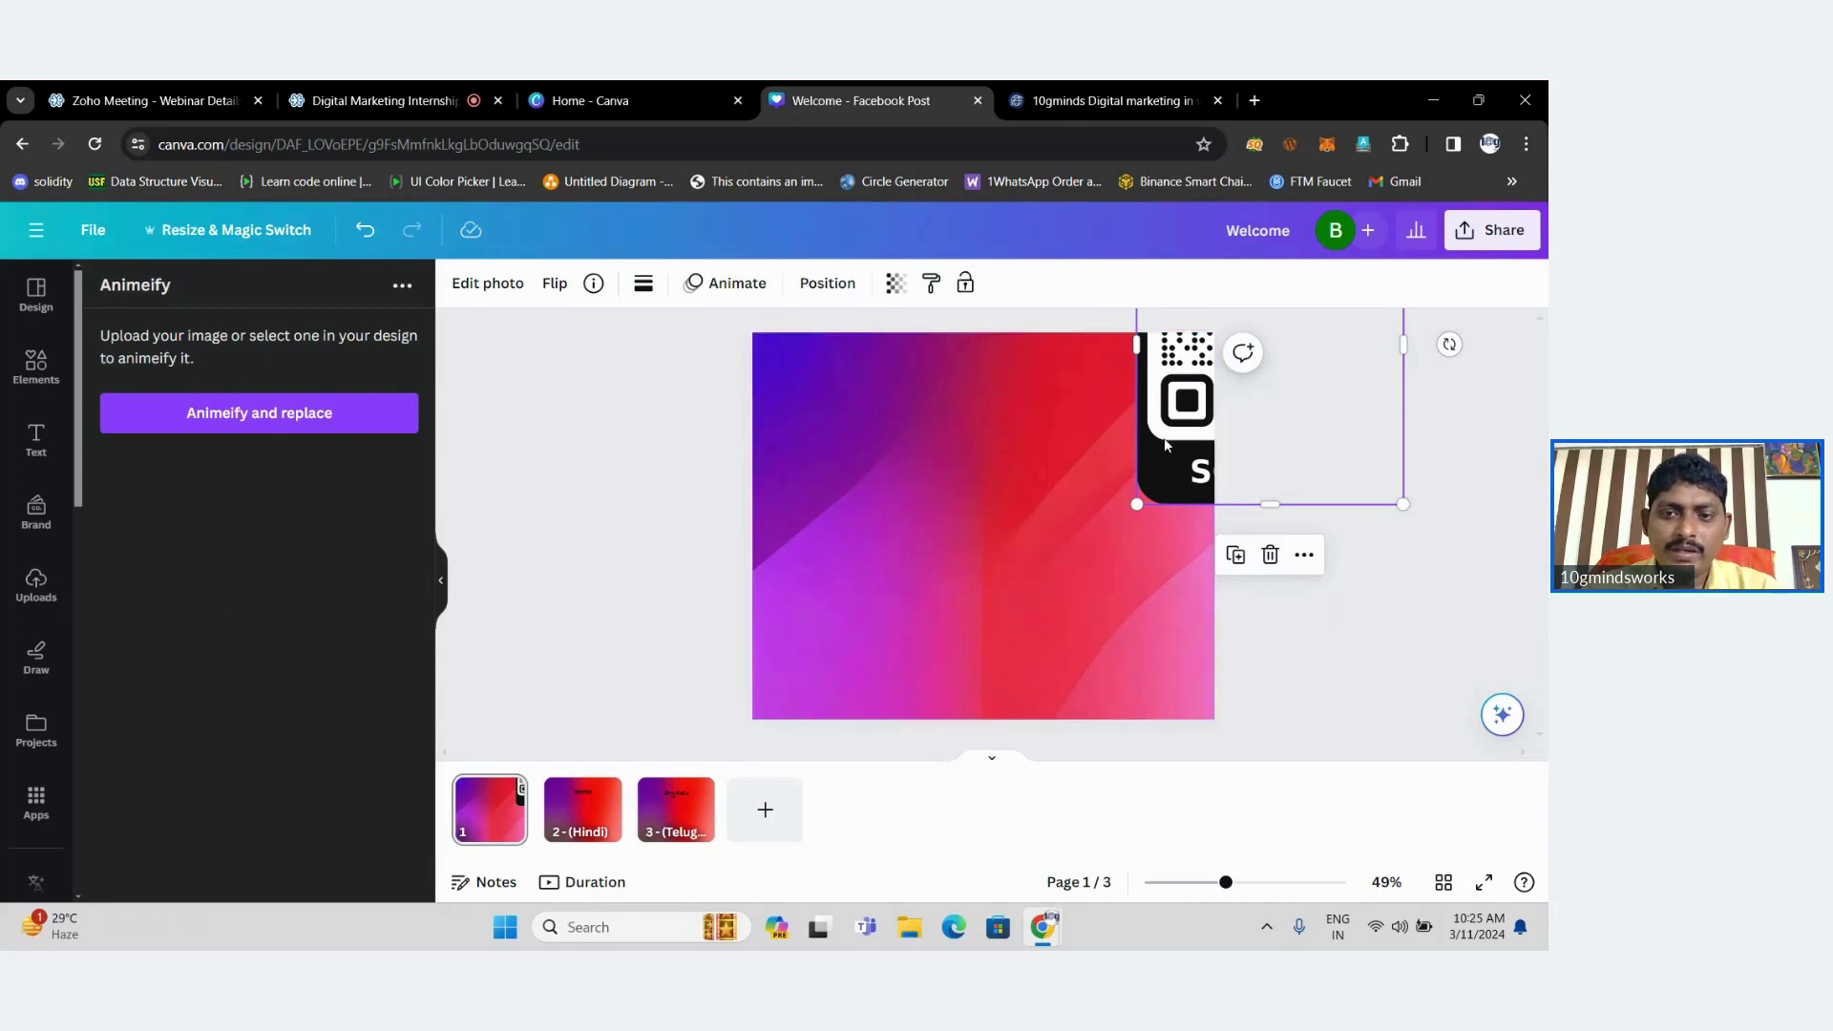
key(ctrl+z)
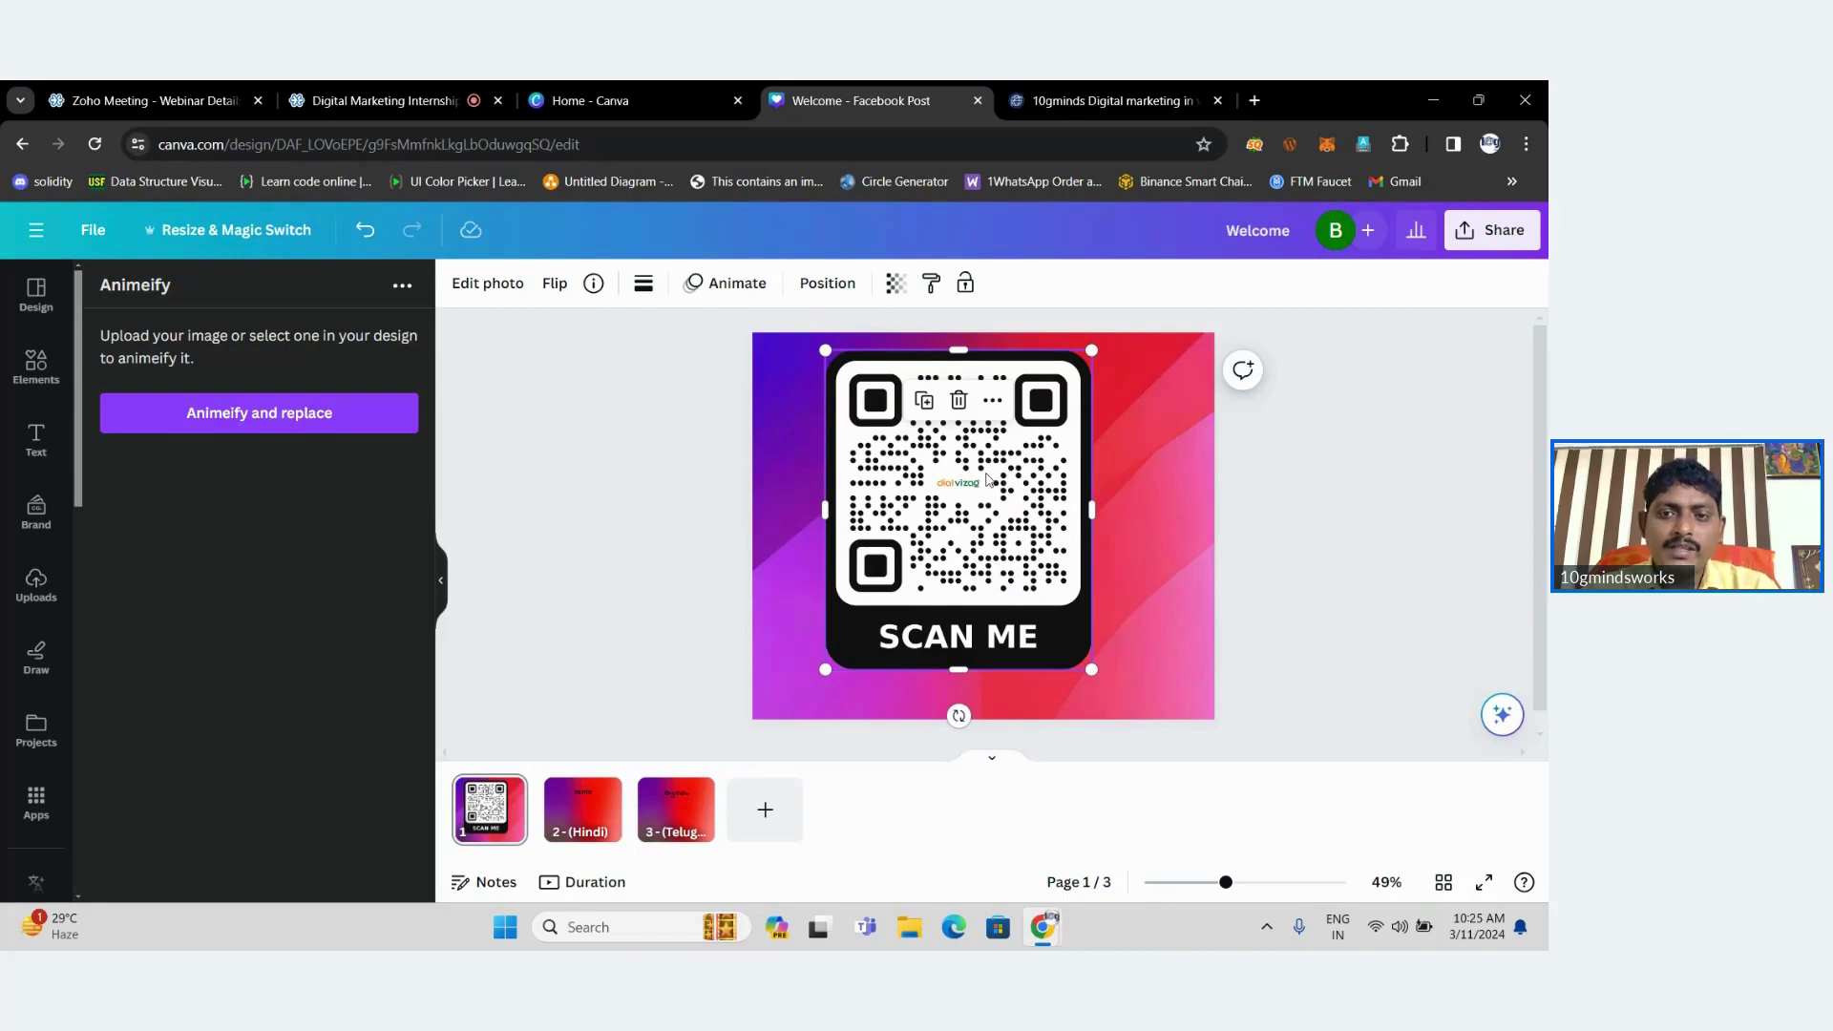
click(256, 416)
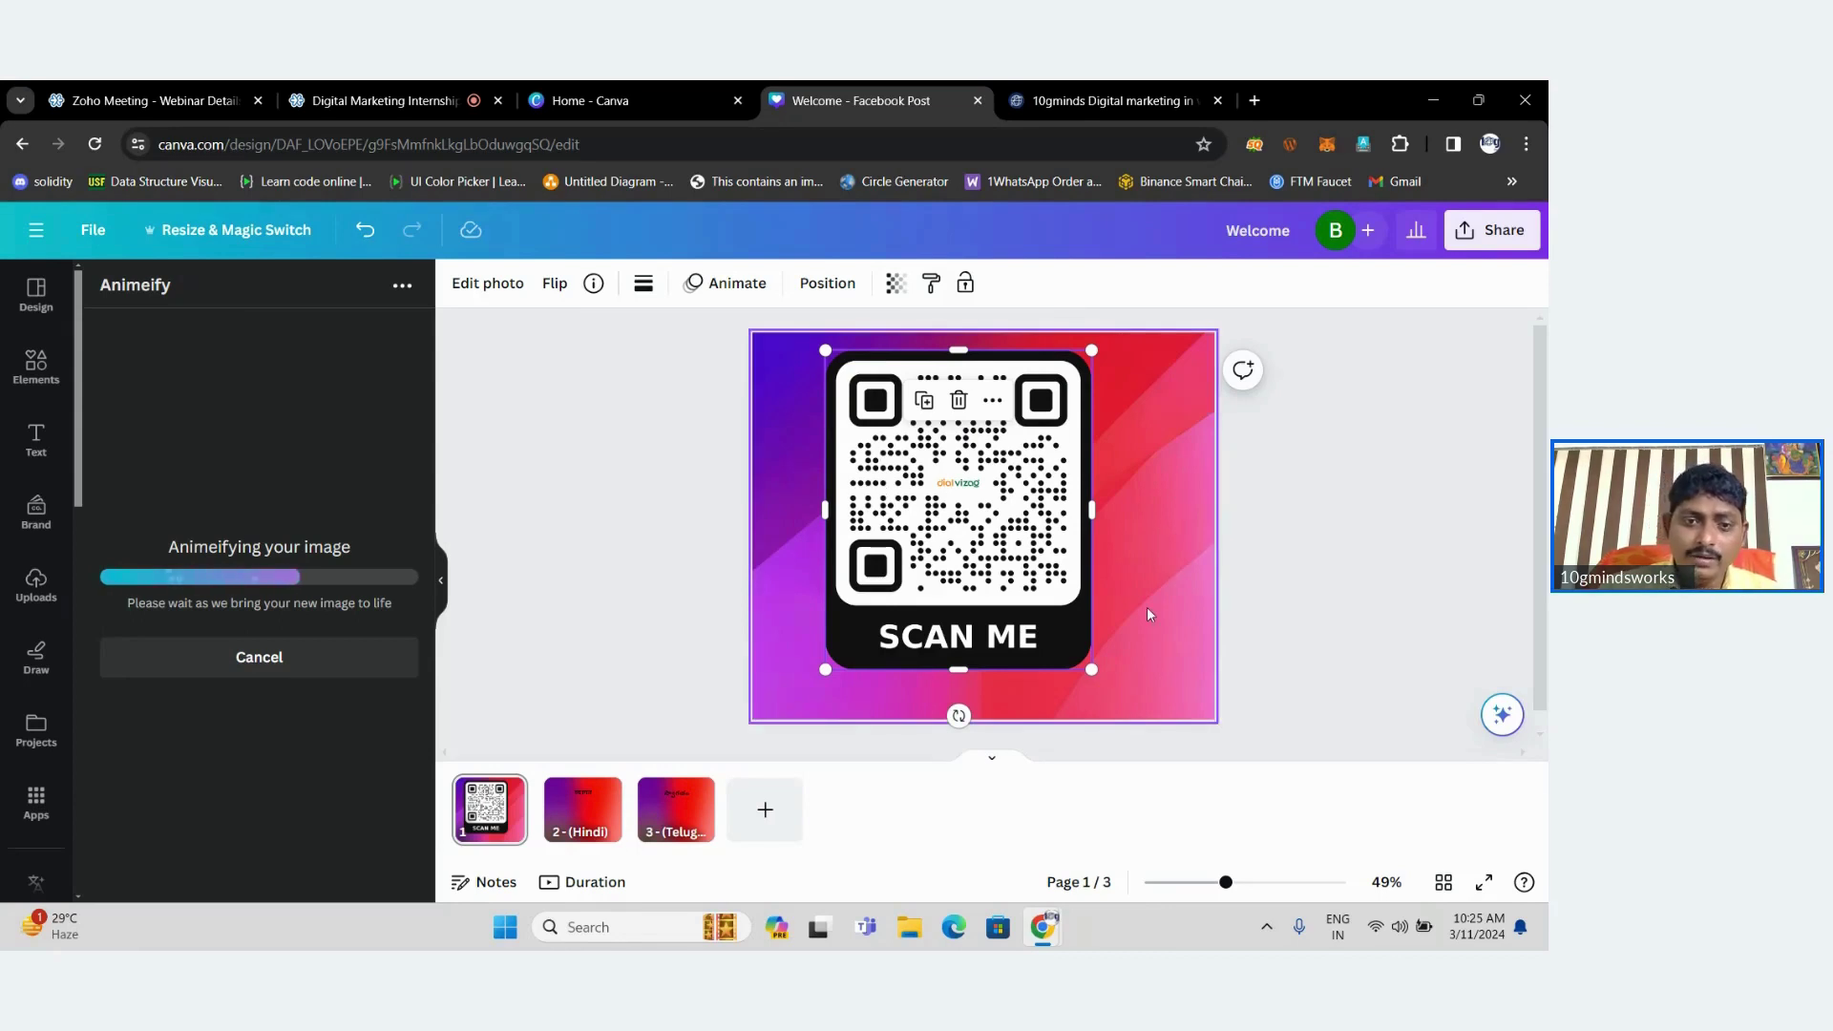
click(604, 825)
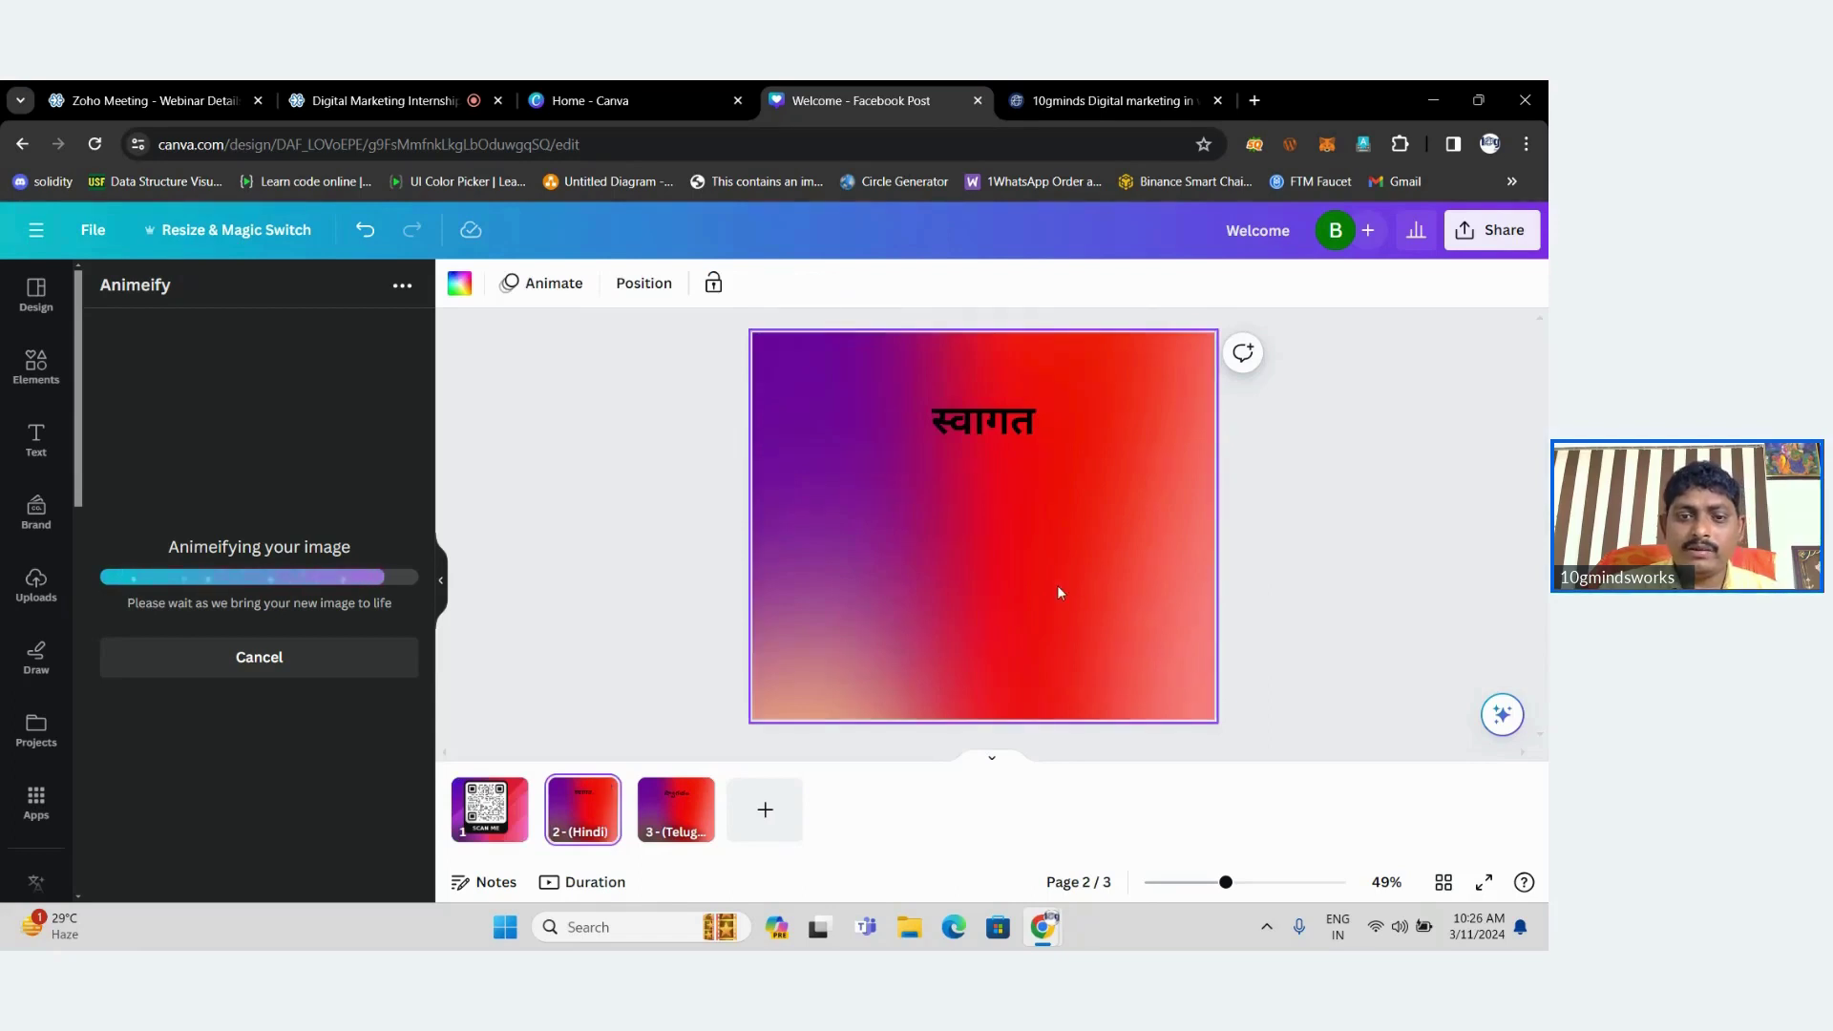
click(489, 807)
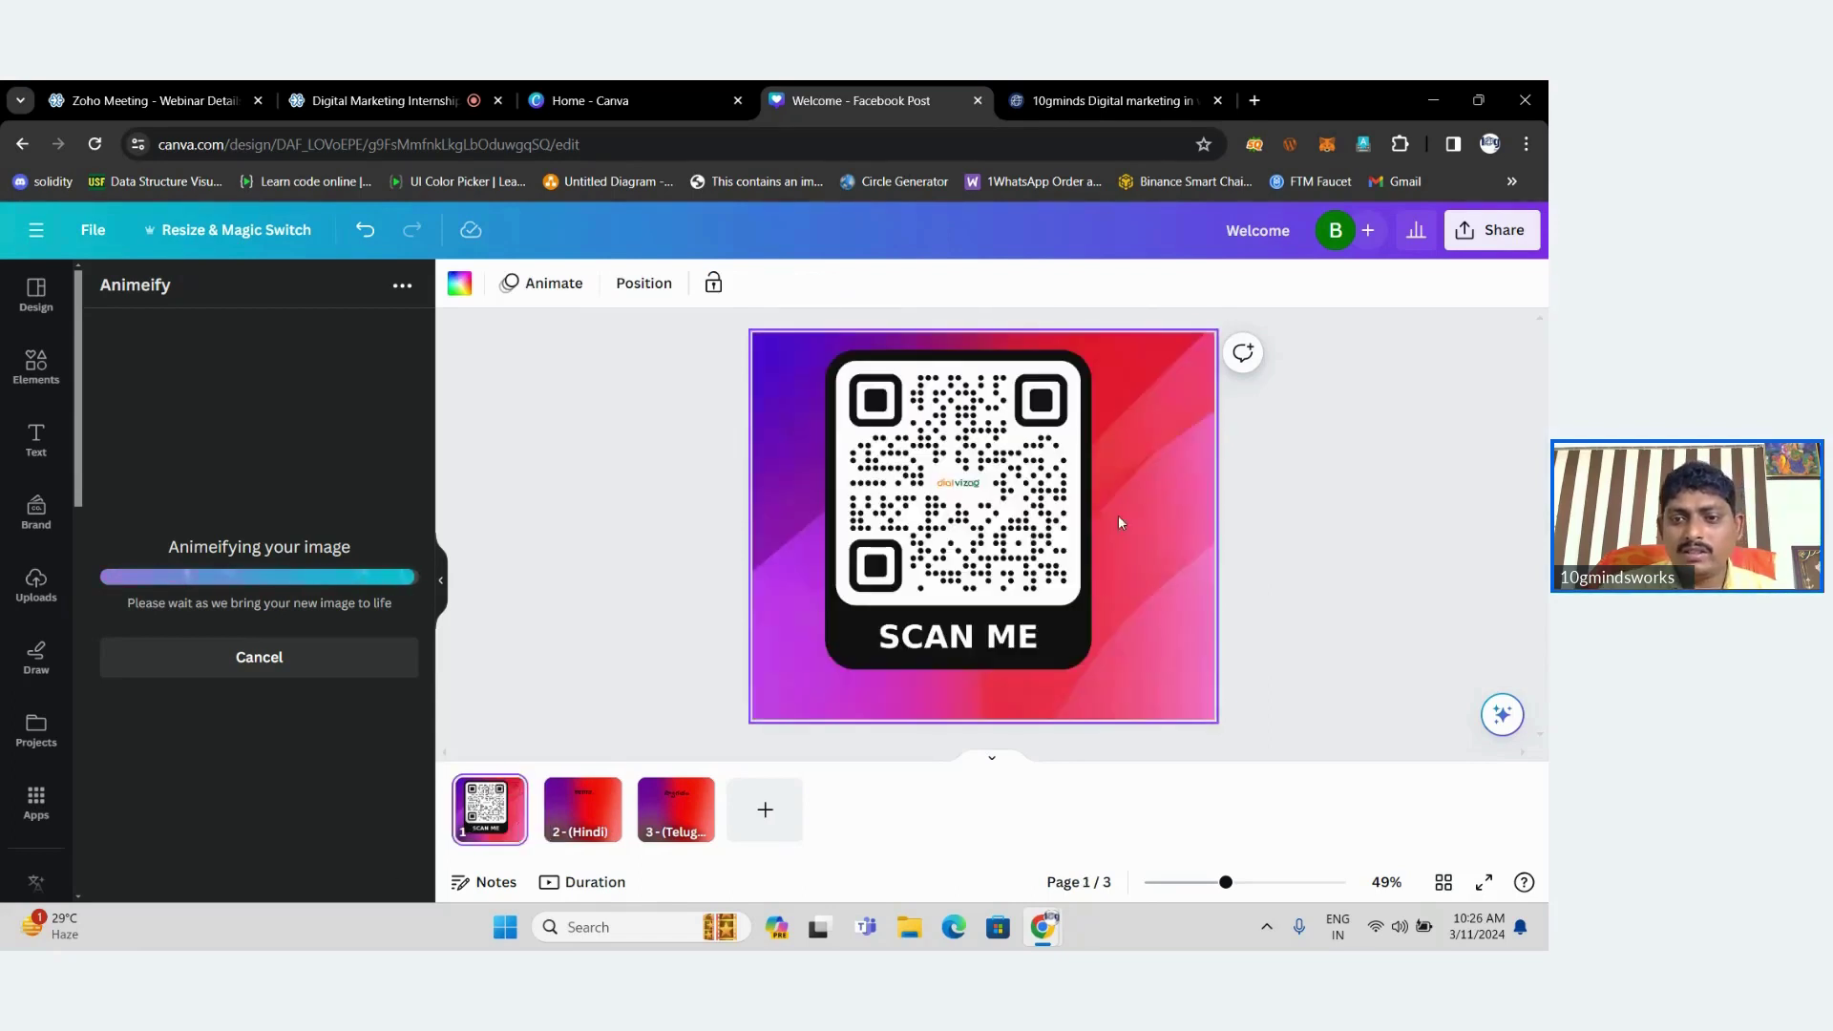
mouse_move(1069, 520)
mouse_down()
mouse_move(1183, 523)
mouse_move(1049, 525)
mouse_up()
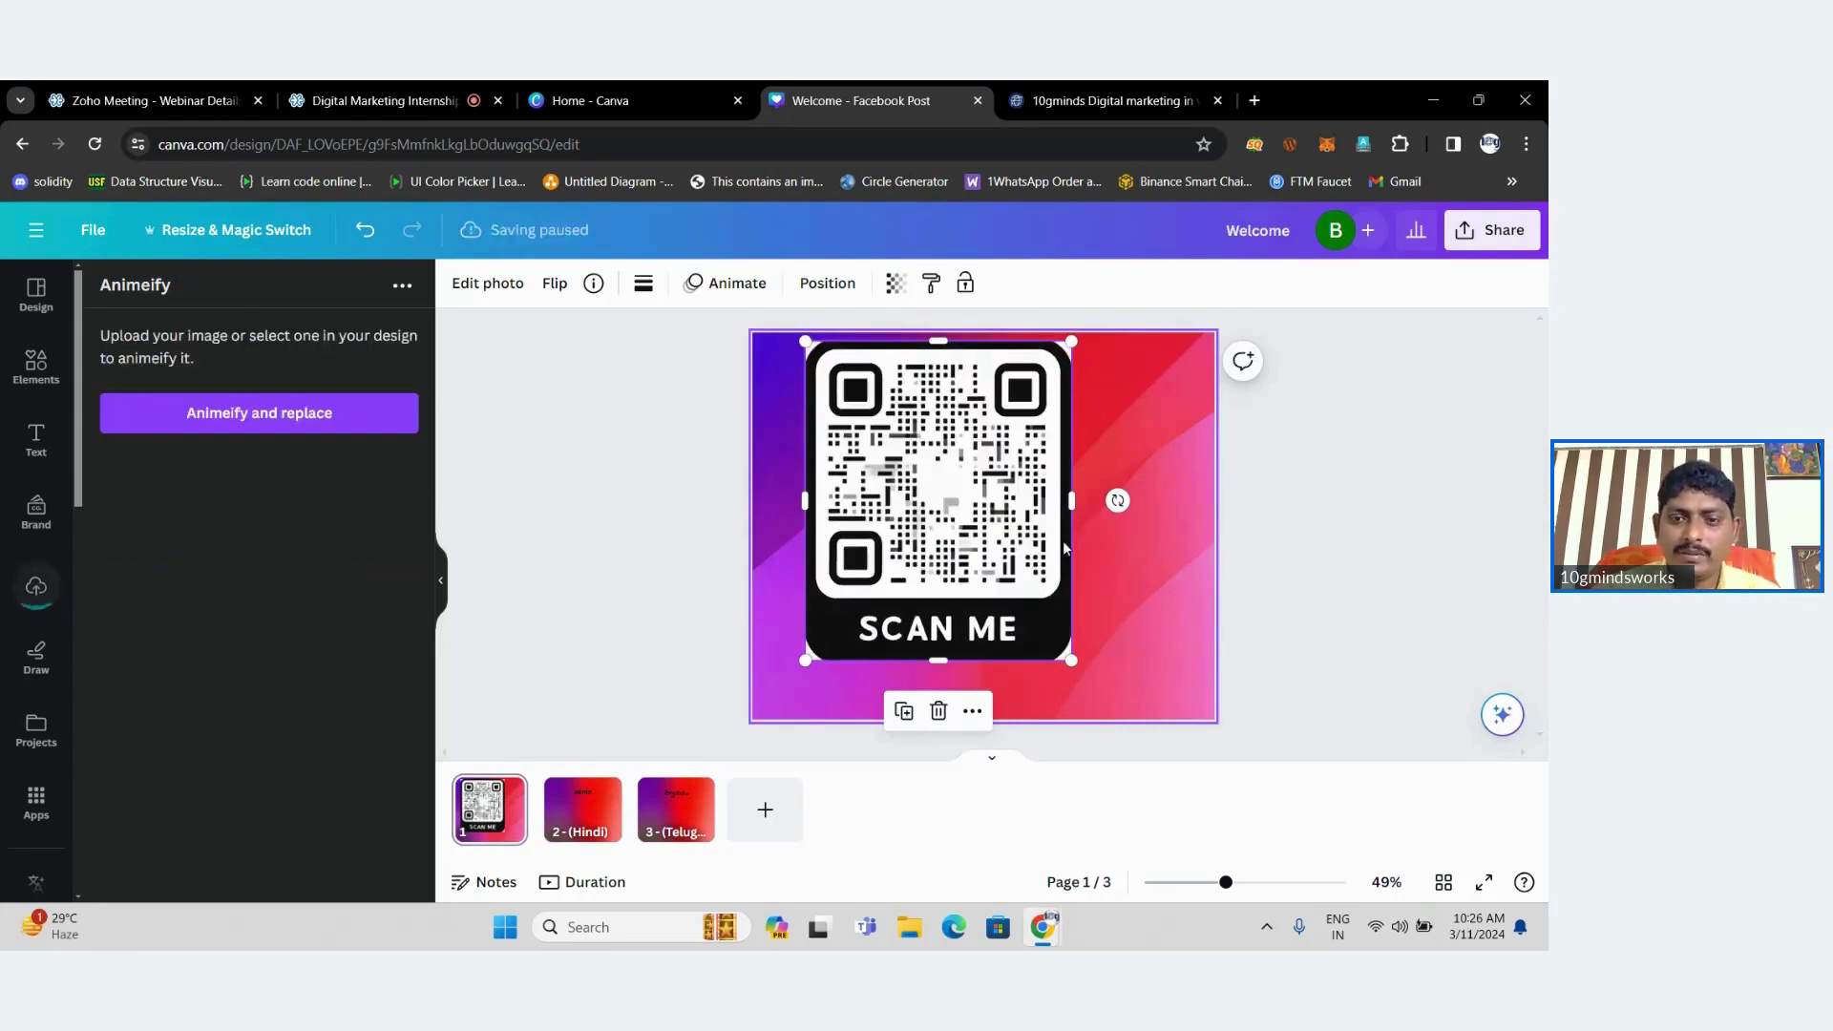
drag(990, 542, 1036, 573)
click(1154, 519)
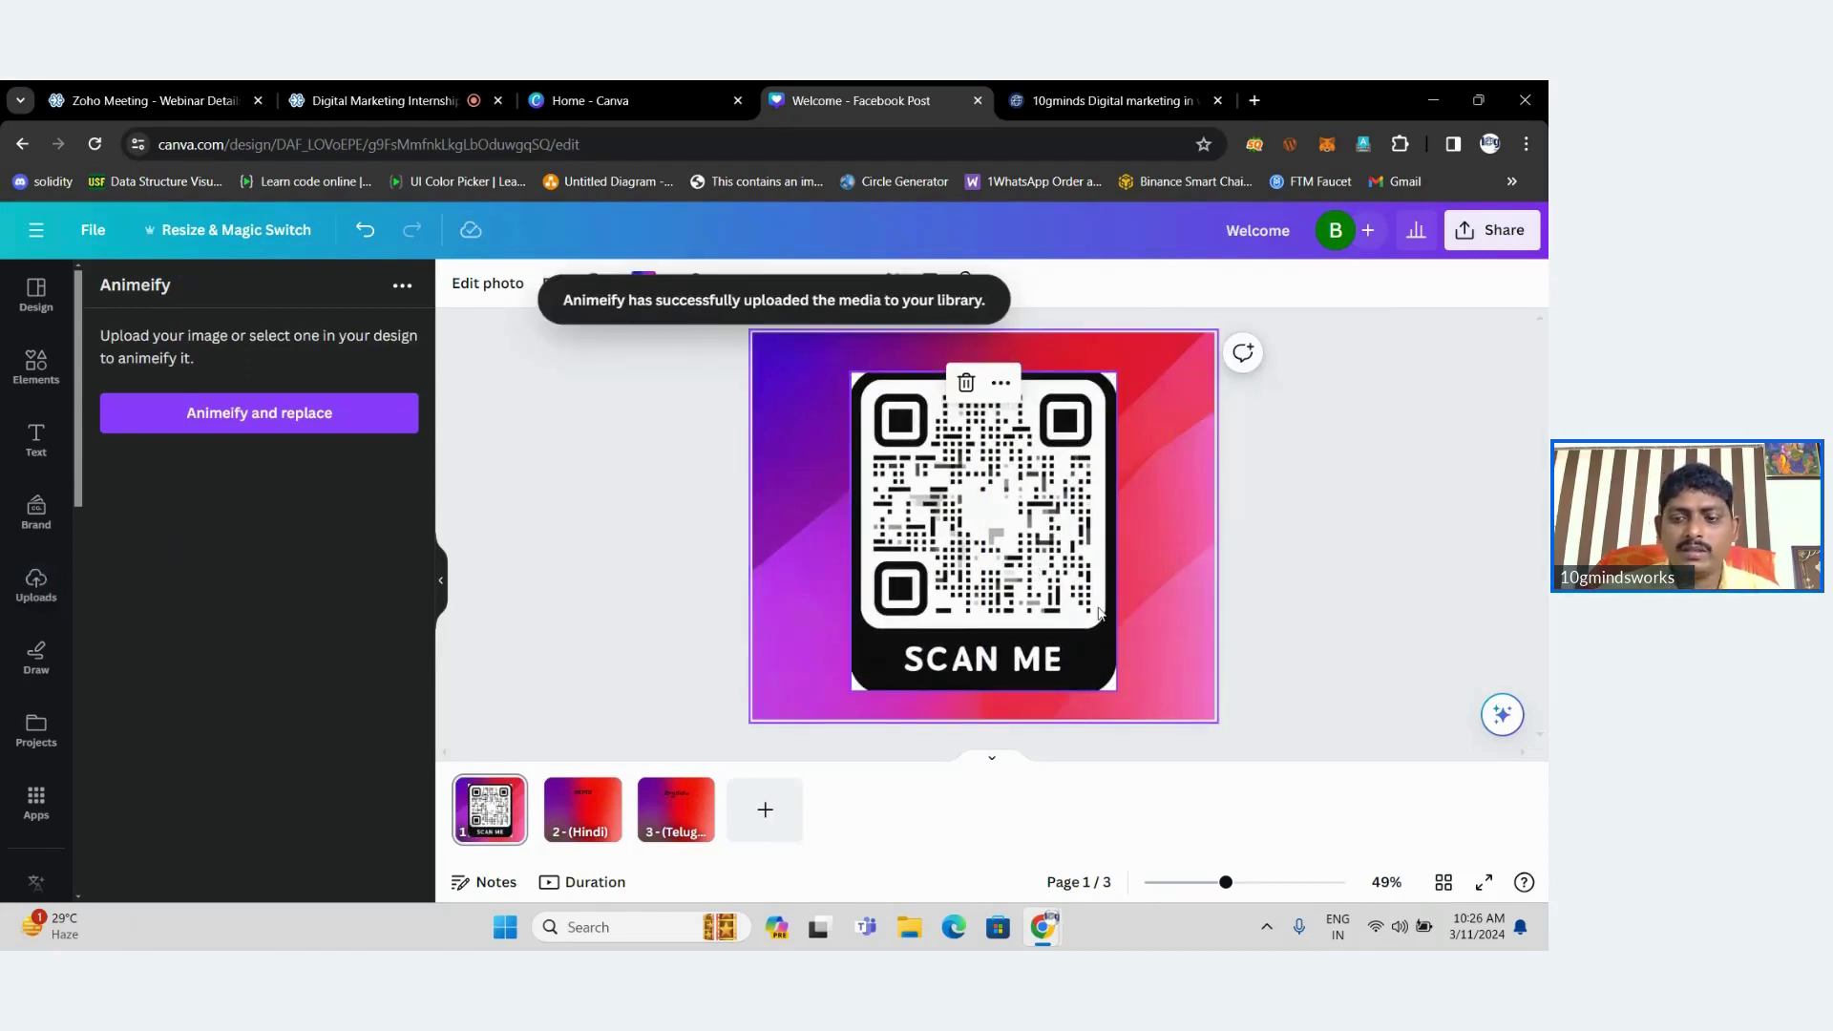
Delete the animeified QR code from page 1, restoring the background image if it gets removed.
key(Delete)
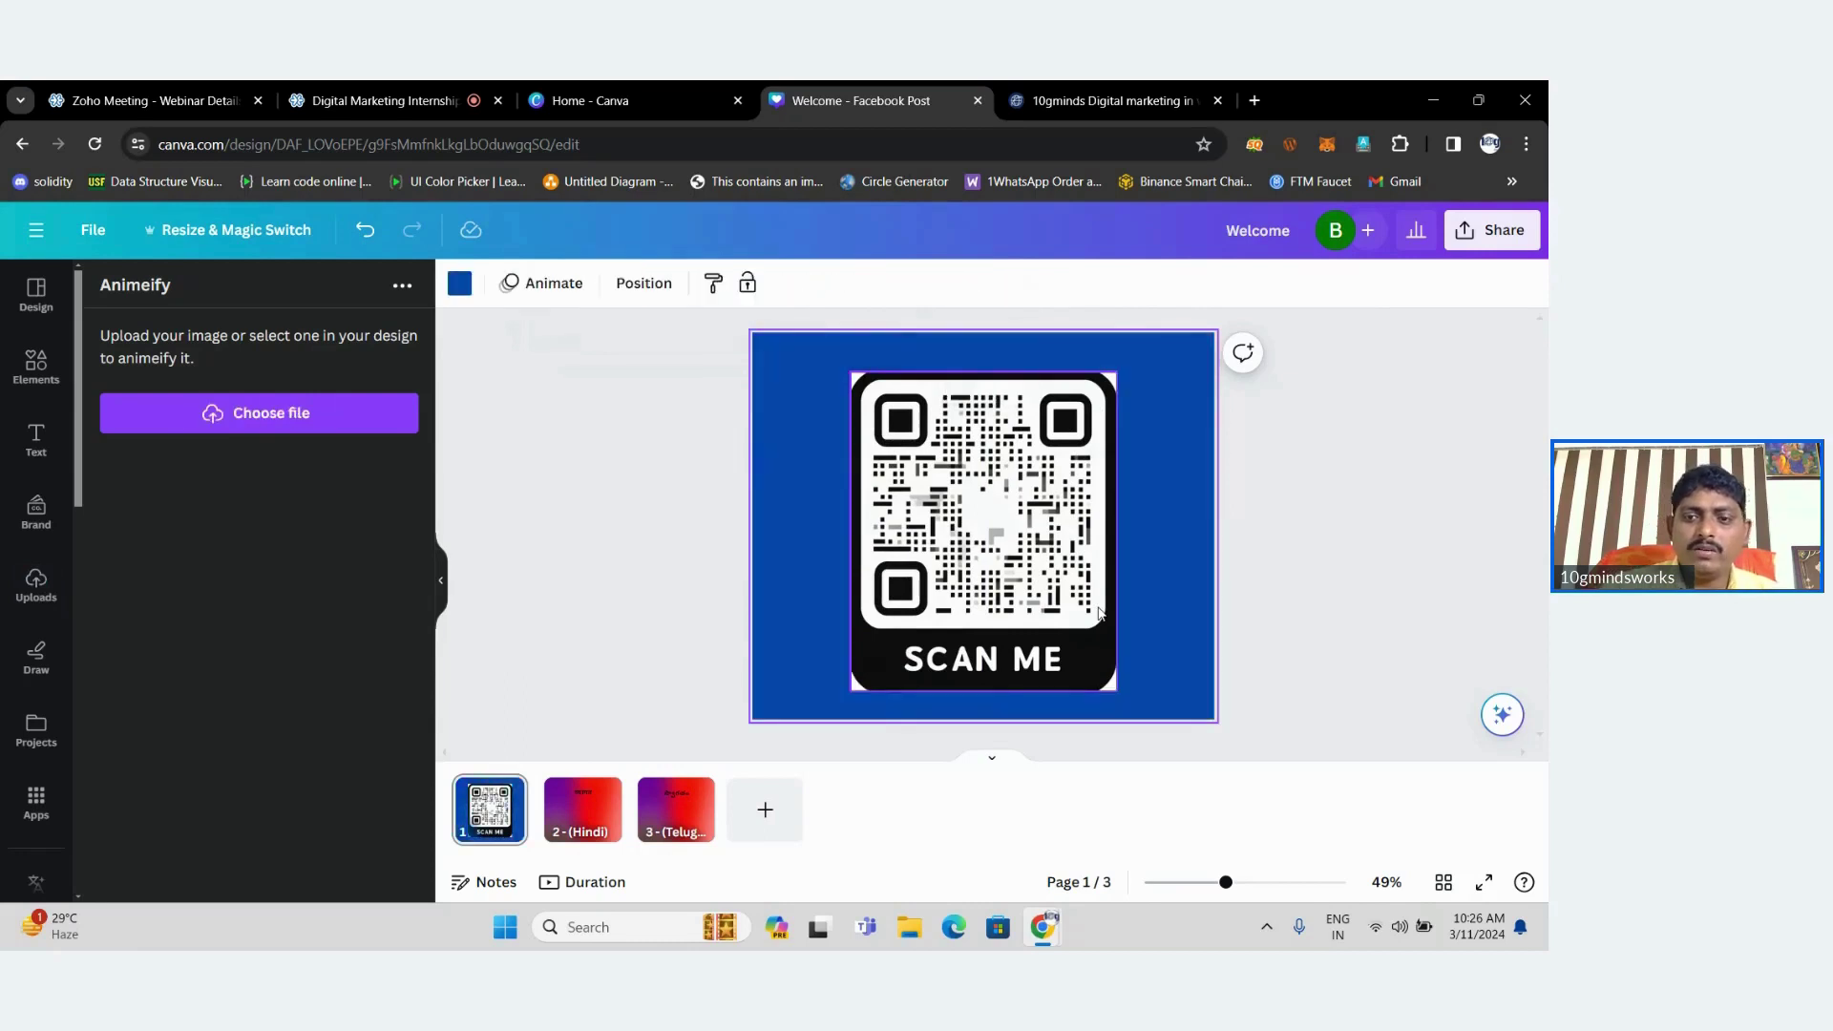
key(ctrl+z)
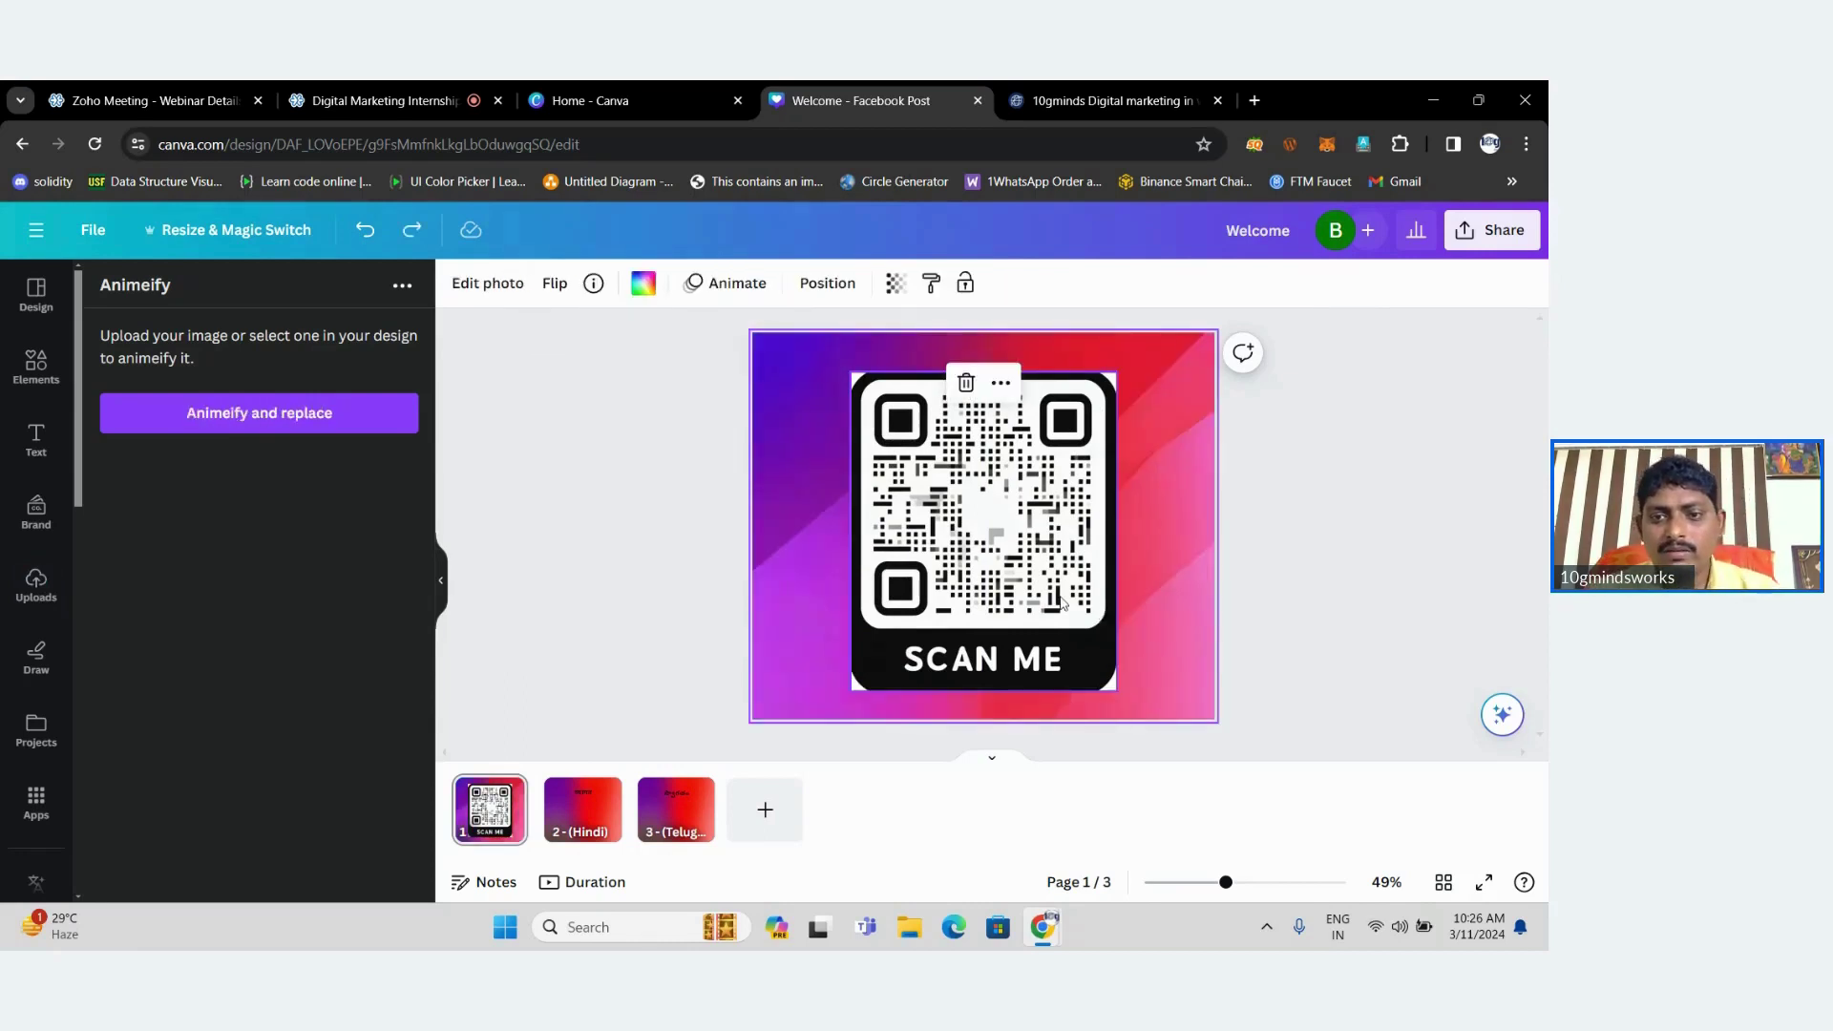
click(1019, 569)
key(Delete)
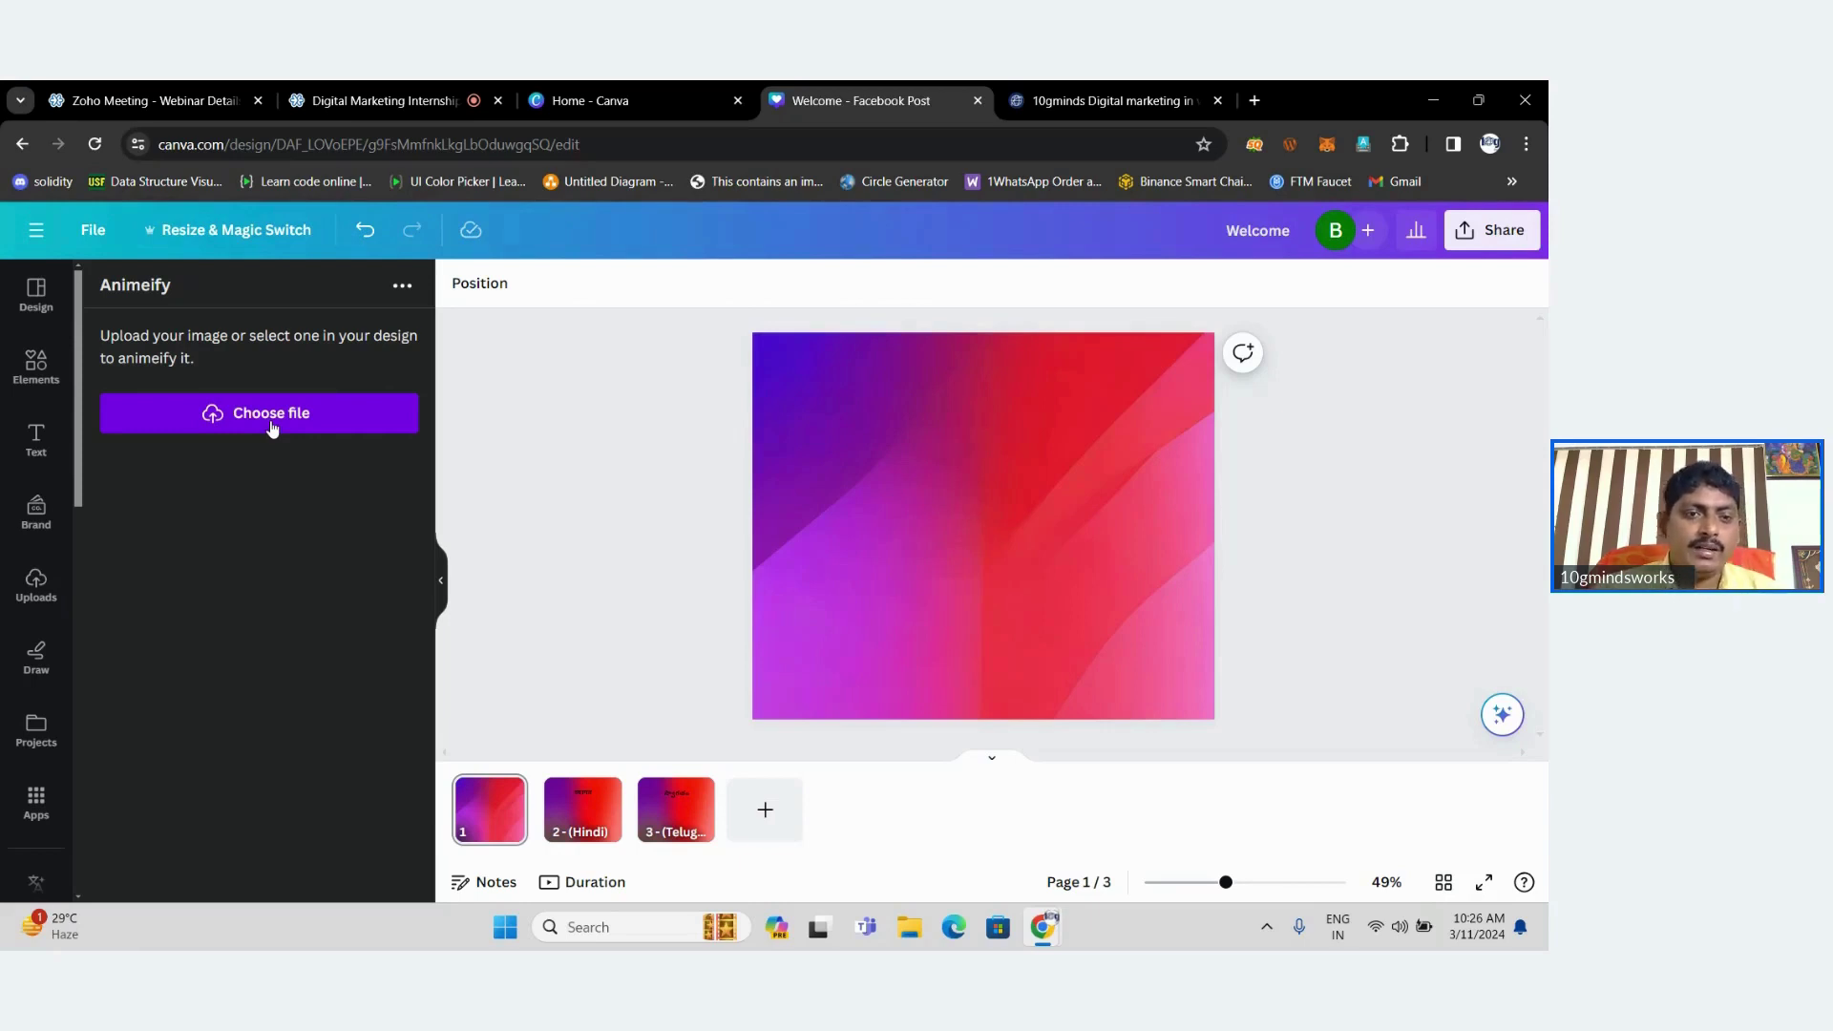
Browse the popular Canva apps and open Enhancer.
click(37, 802)
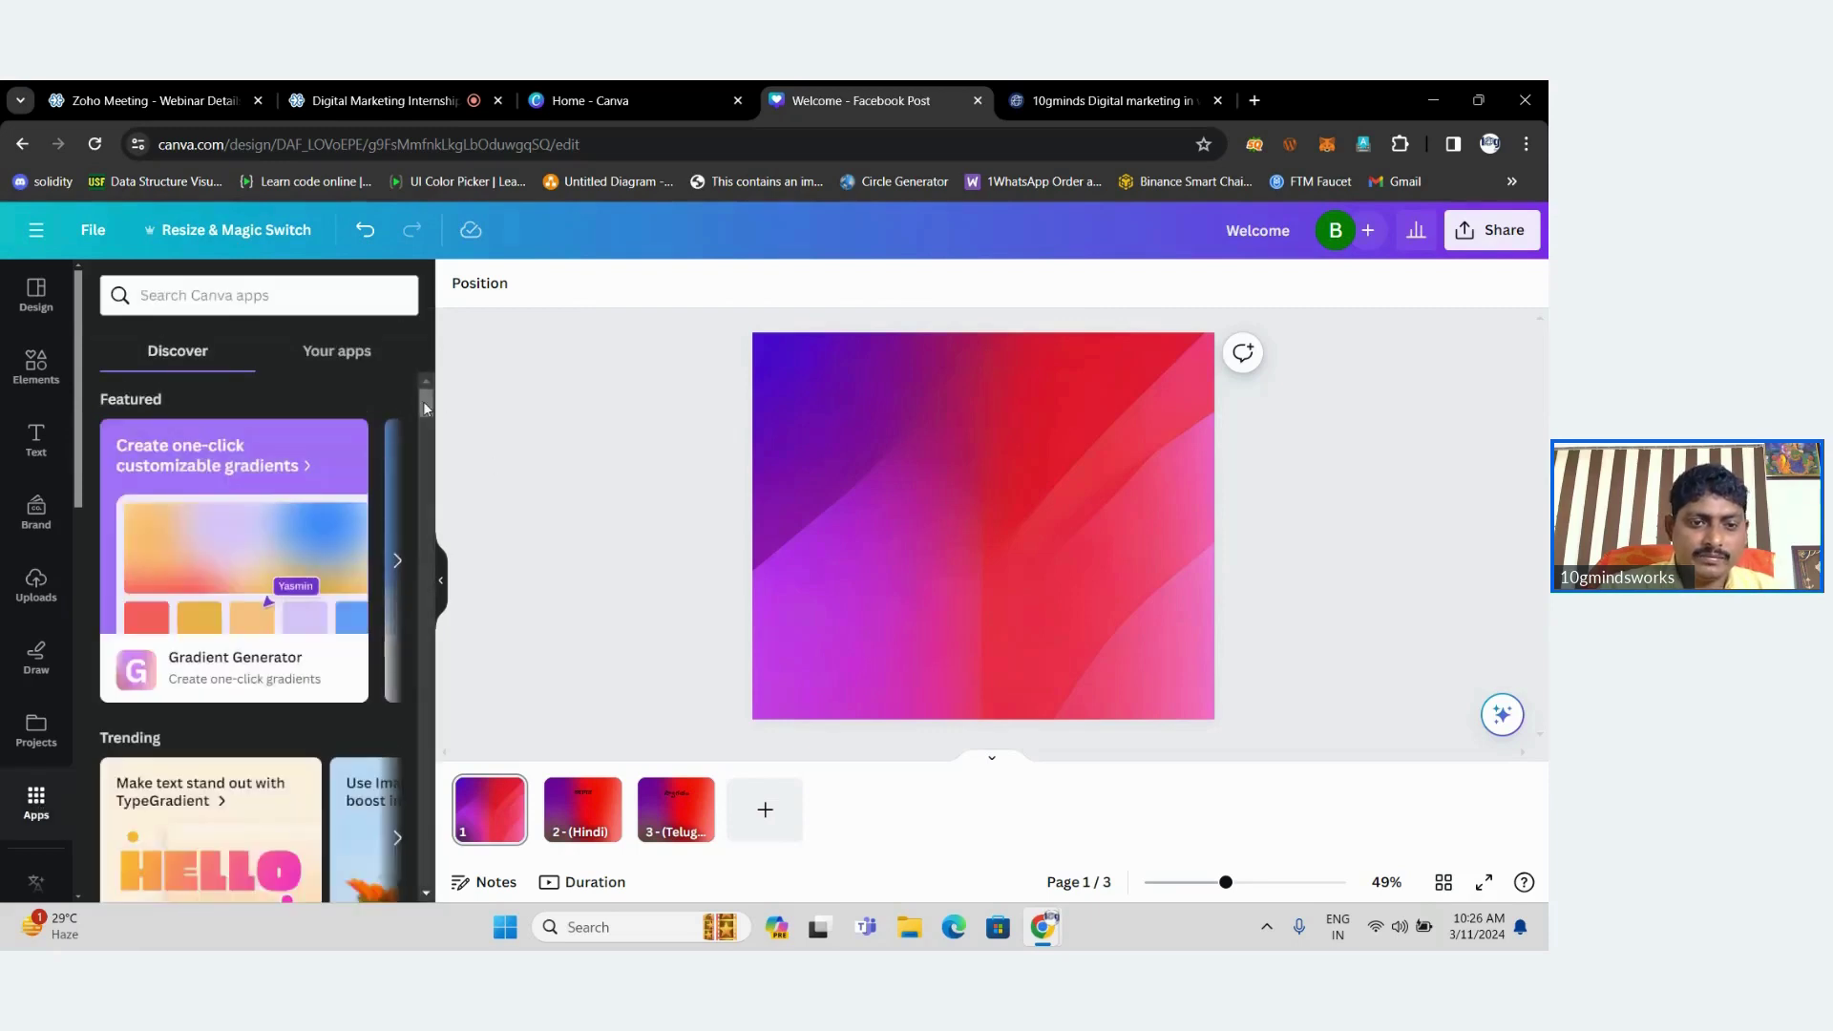
drag(424, 405, 422, 449)
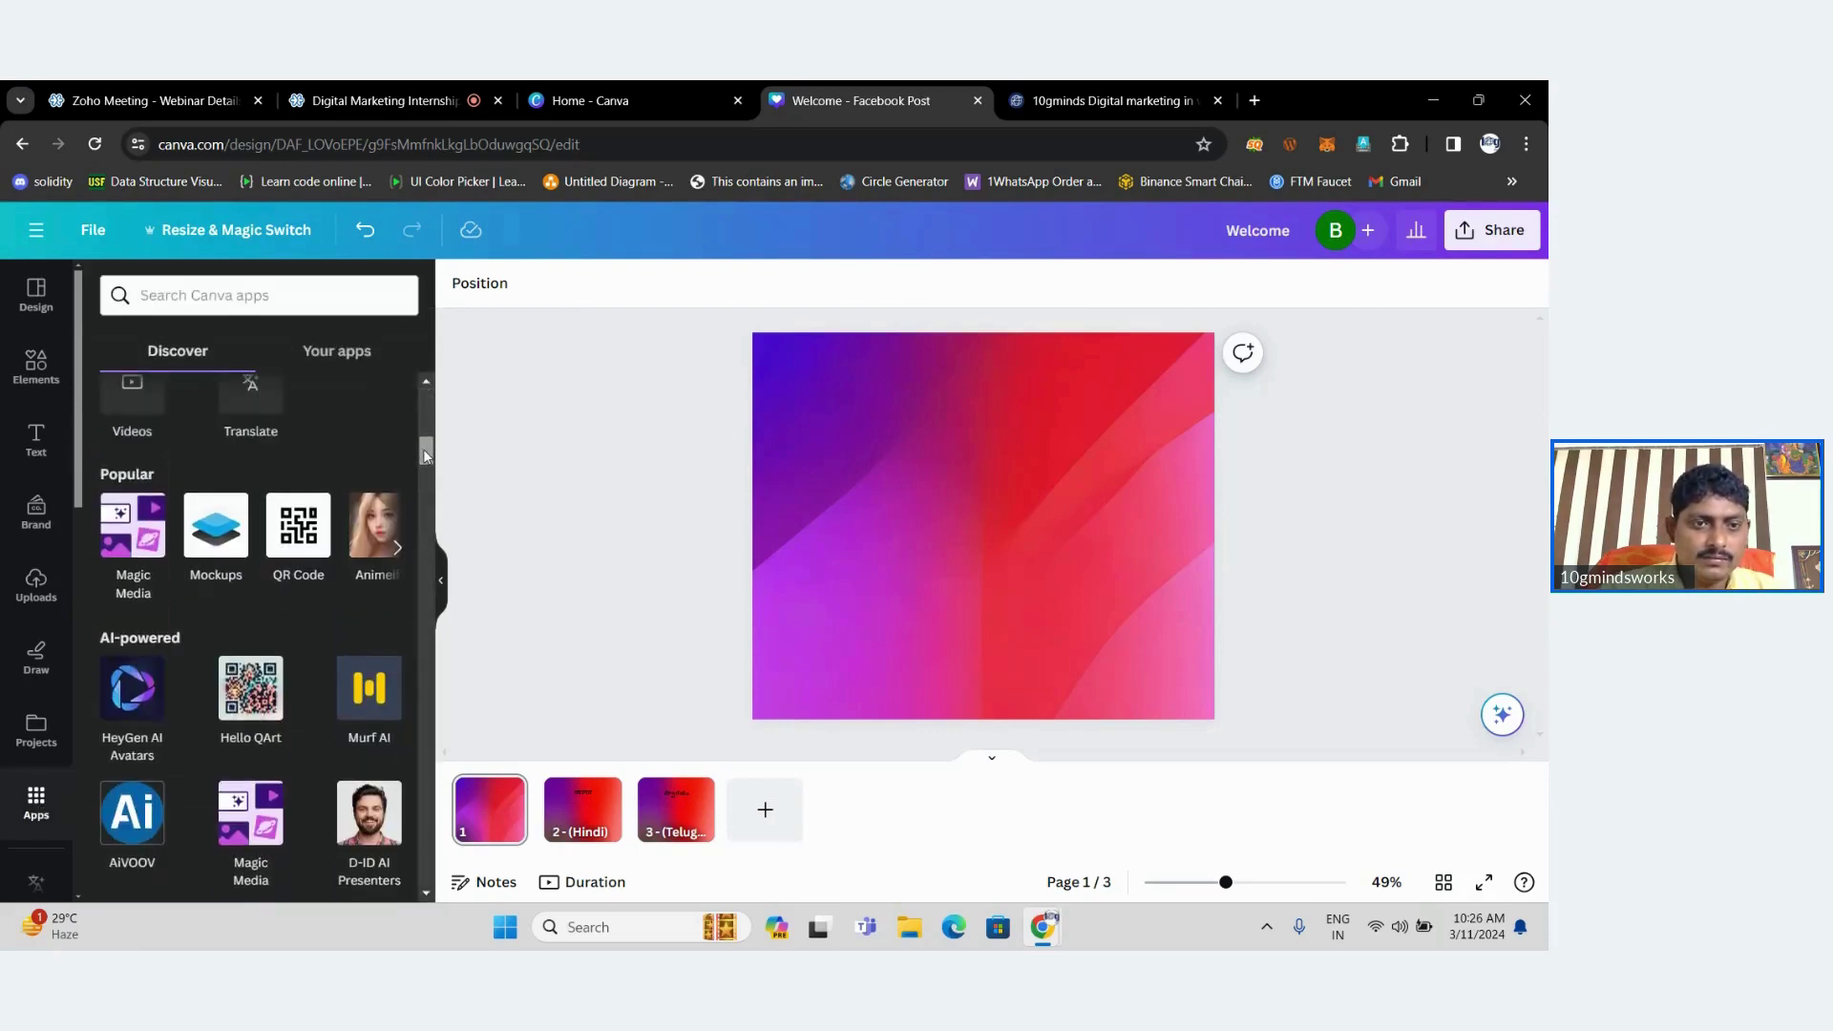
click(396, 549)
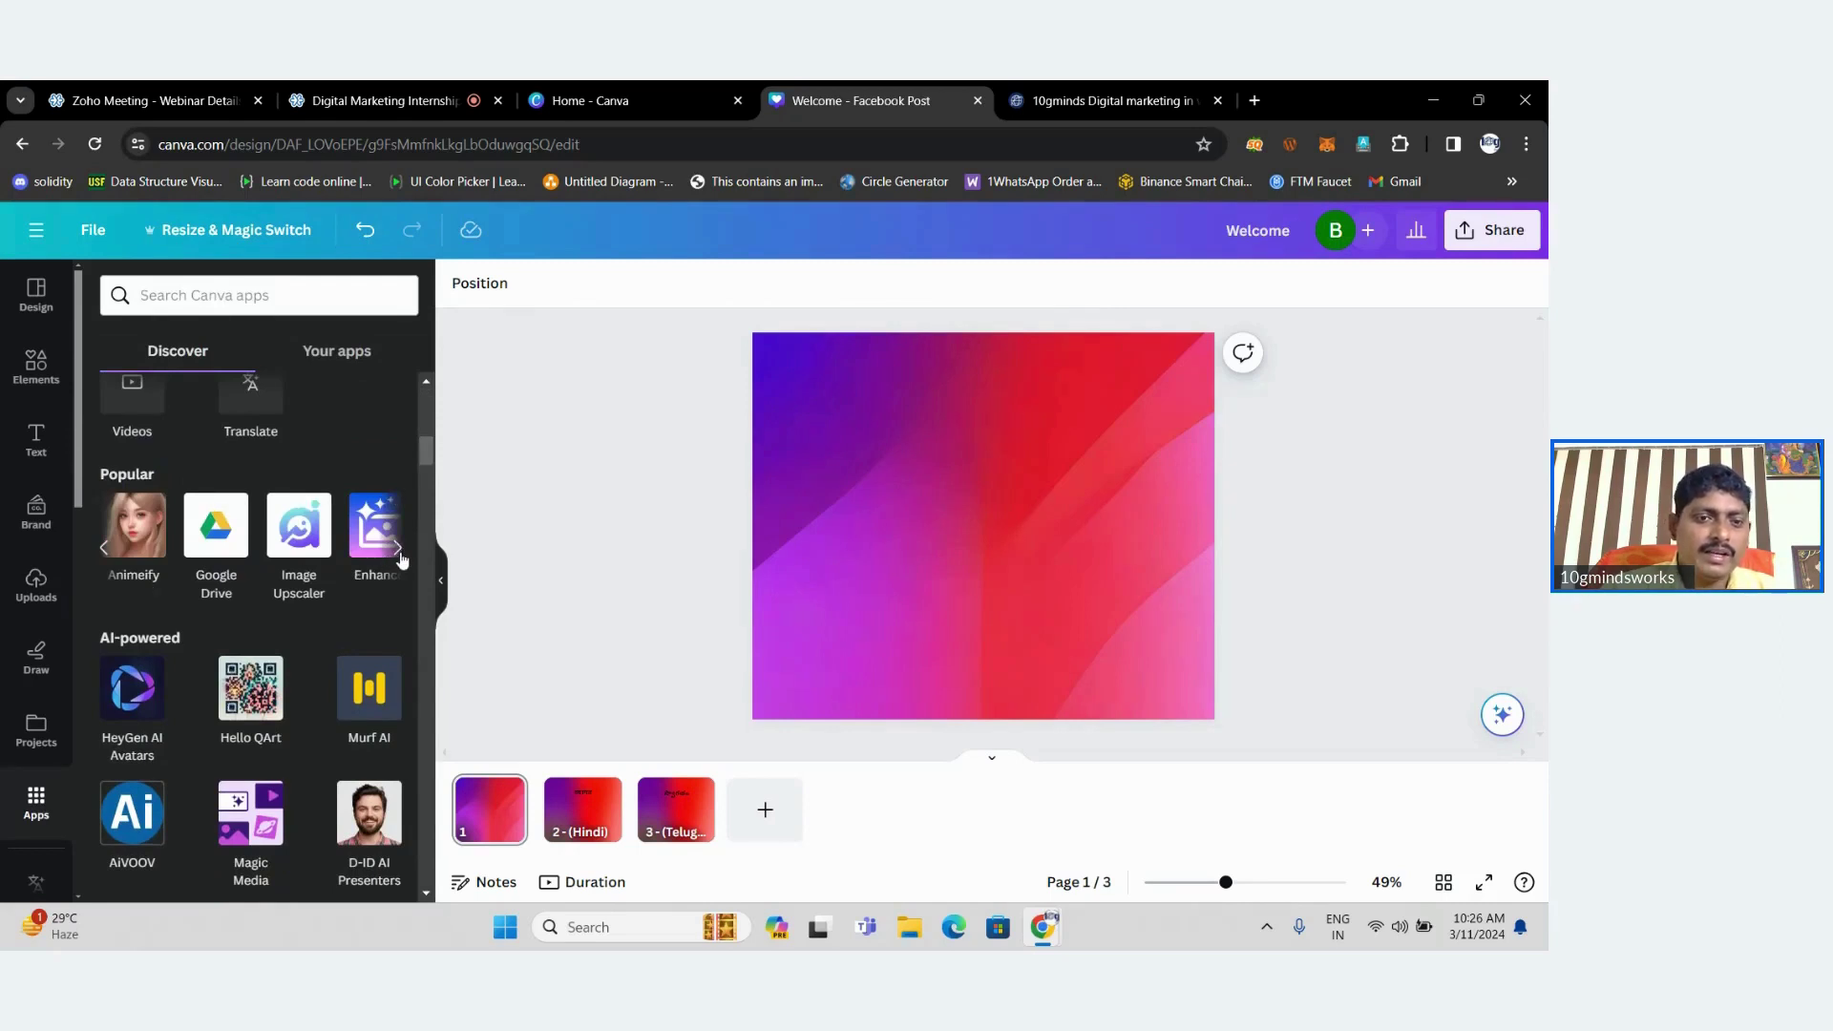
click(399, 553)
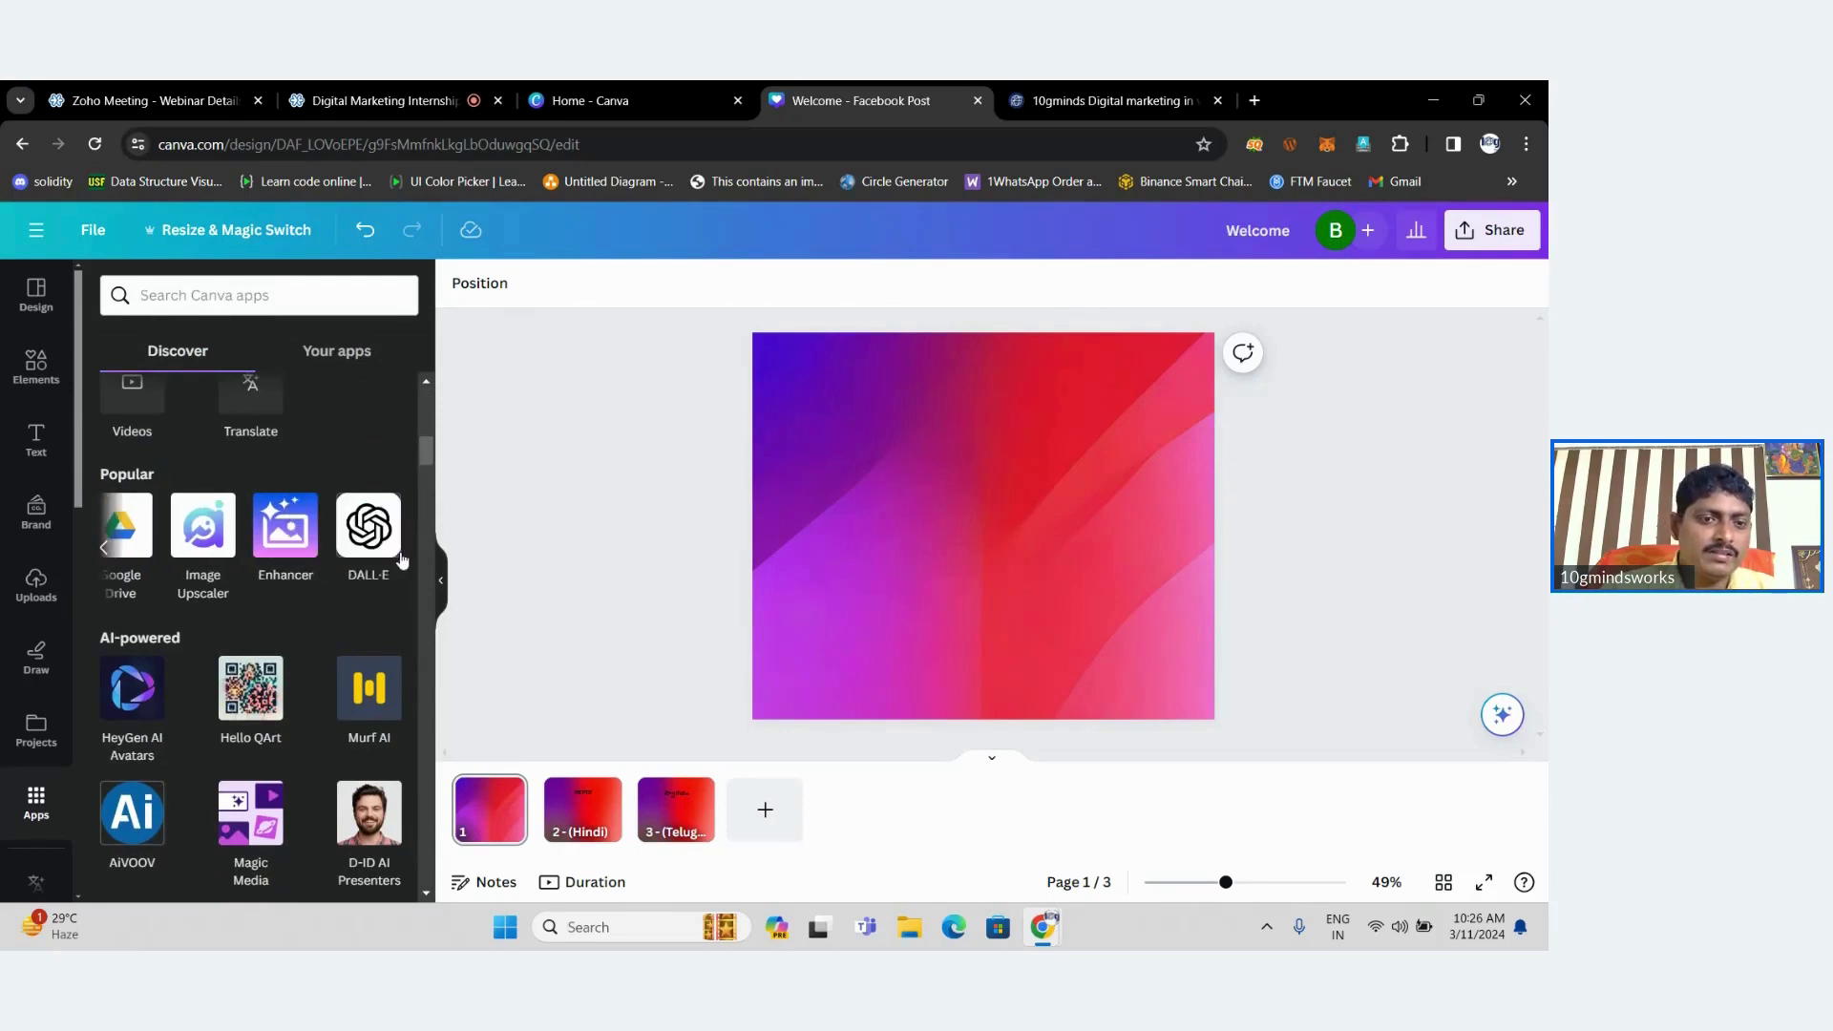
click(298, 539)
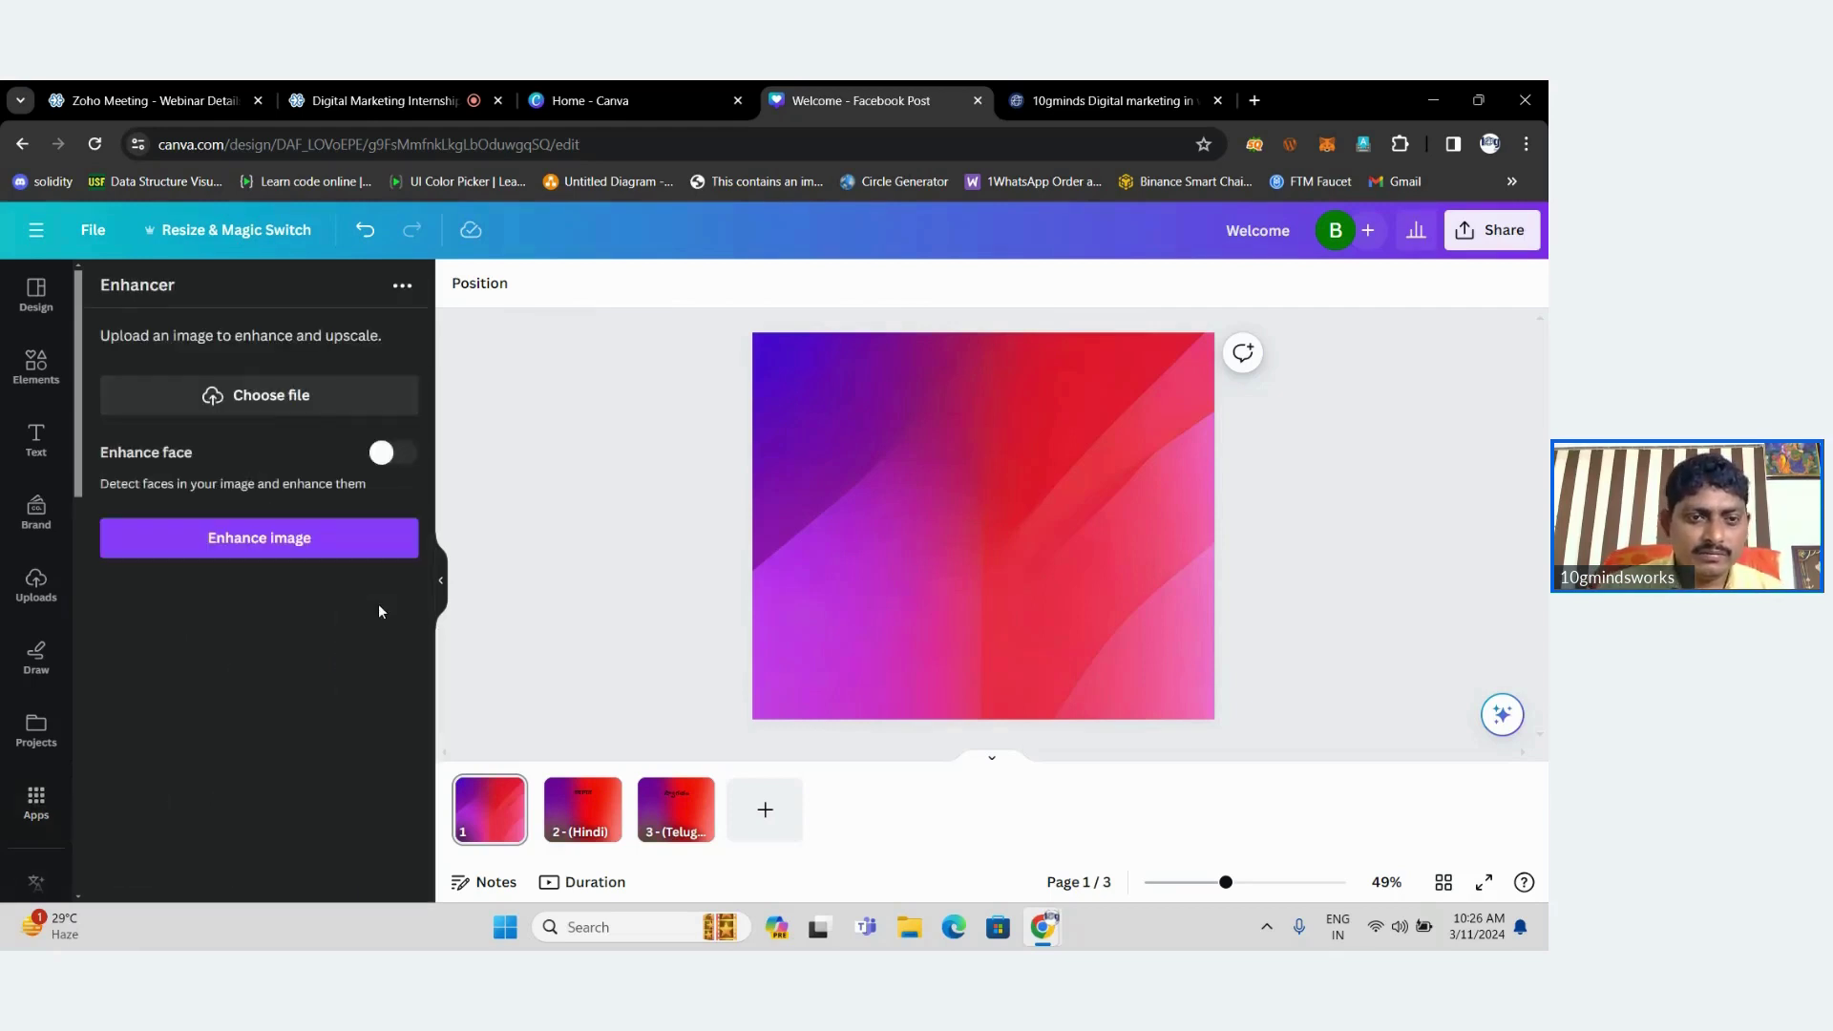
Upload the old photo of the seated couple from the Desktop folder and enhance it with face enhancement off.
click(238, 395)
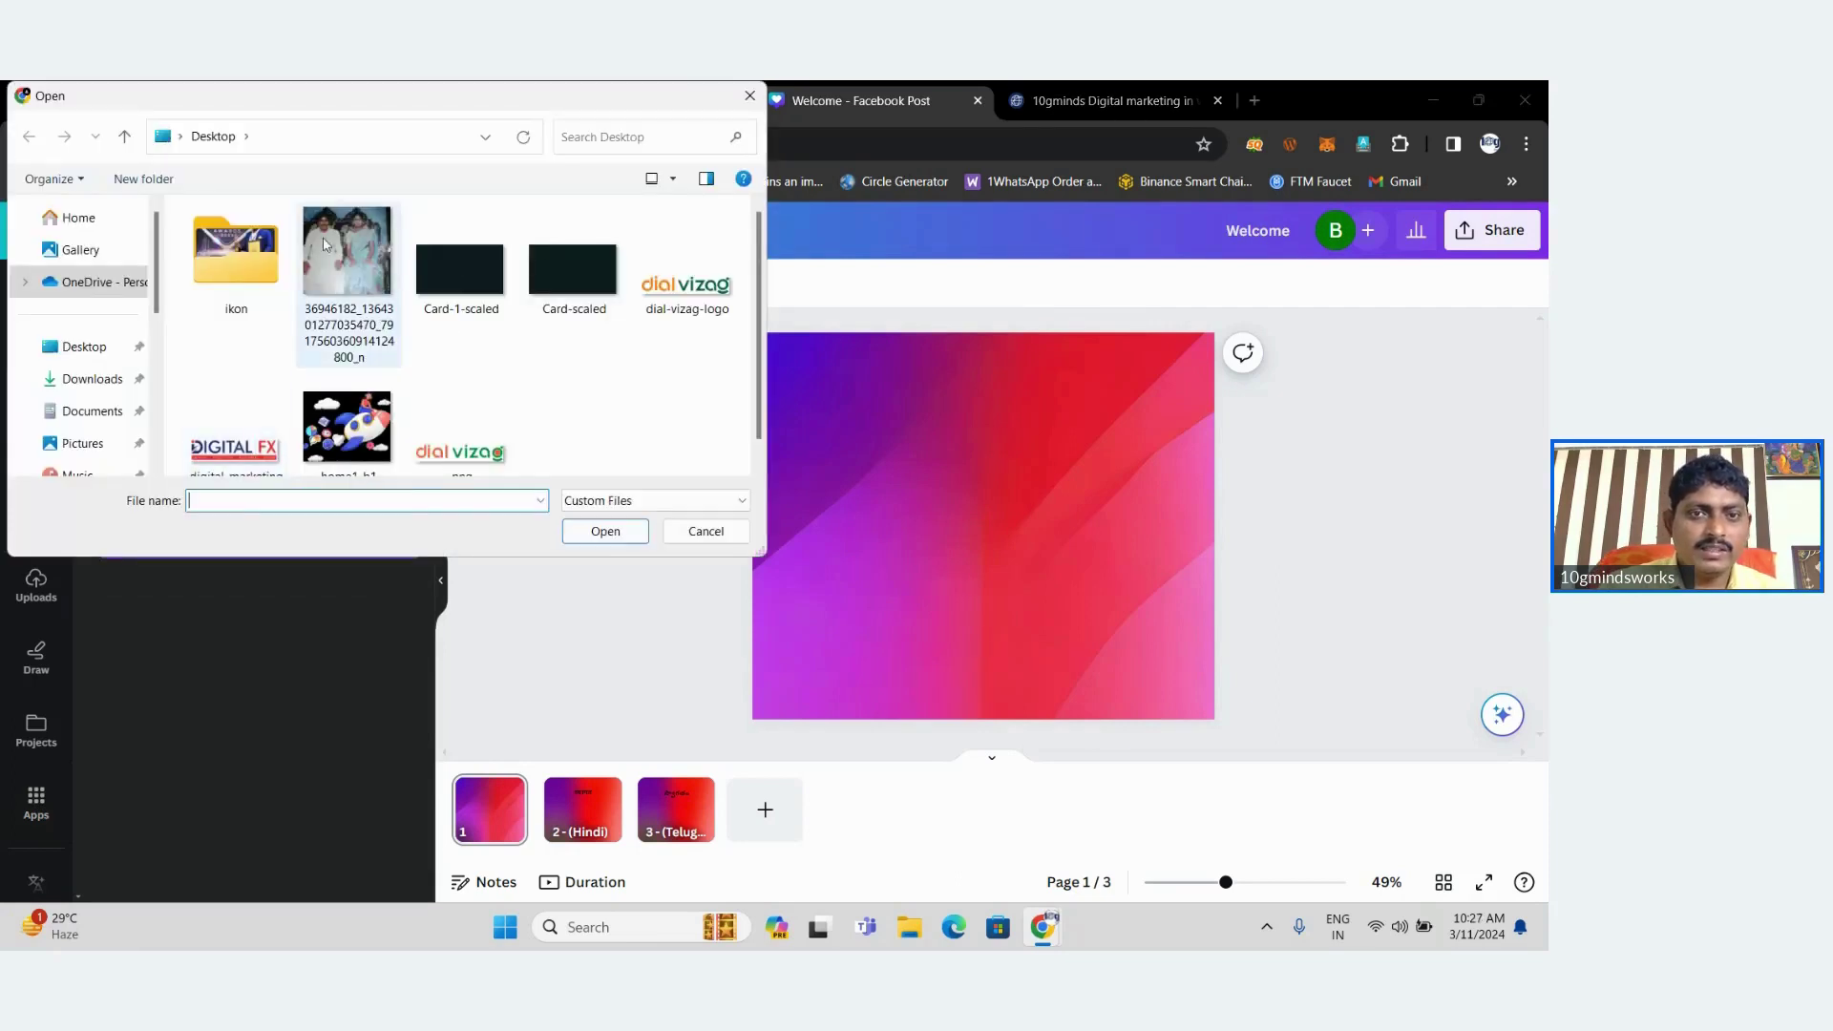
click(337, 276)
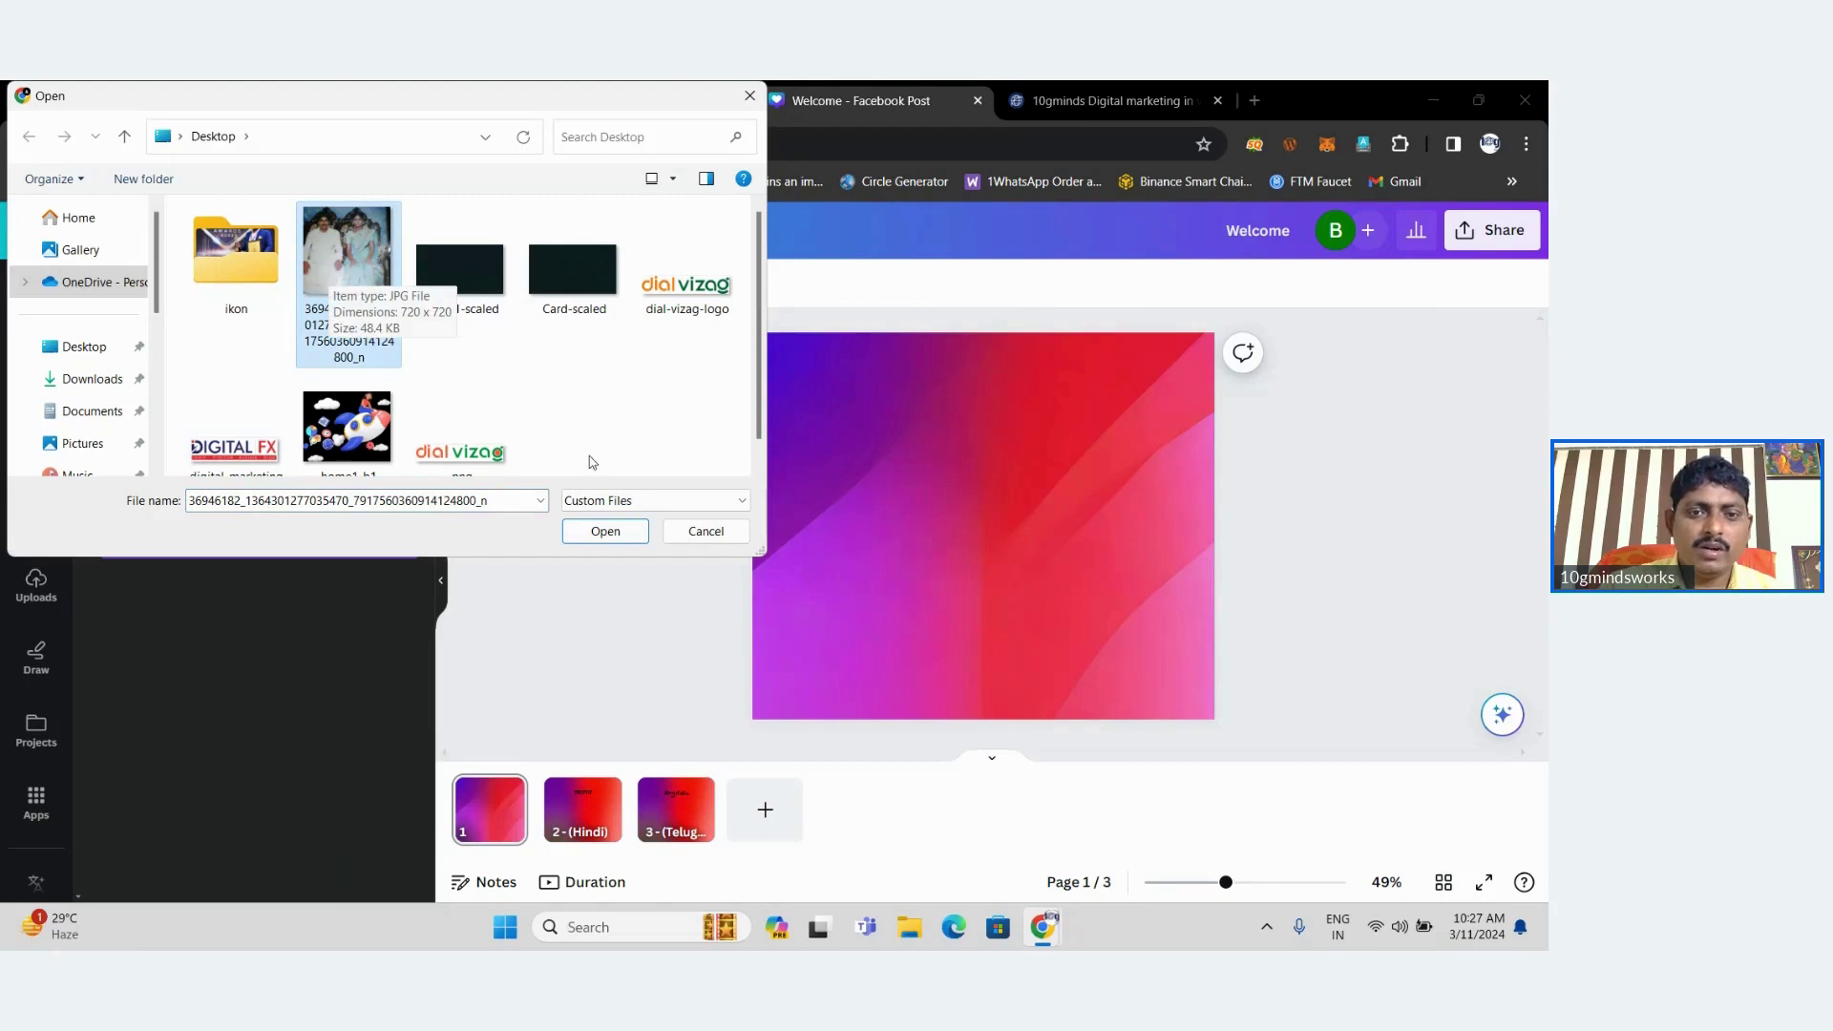
click(619, 533)
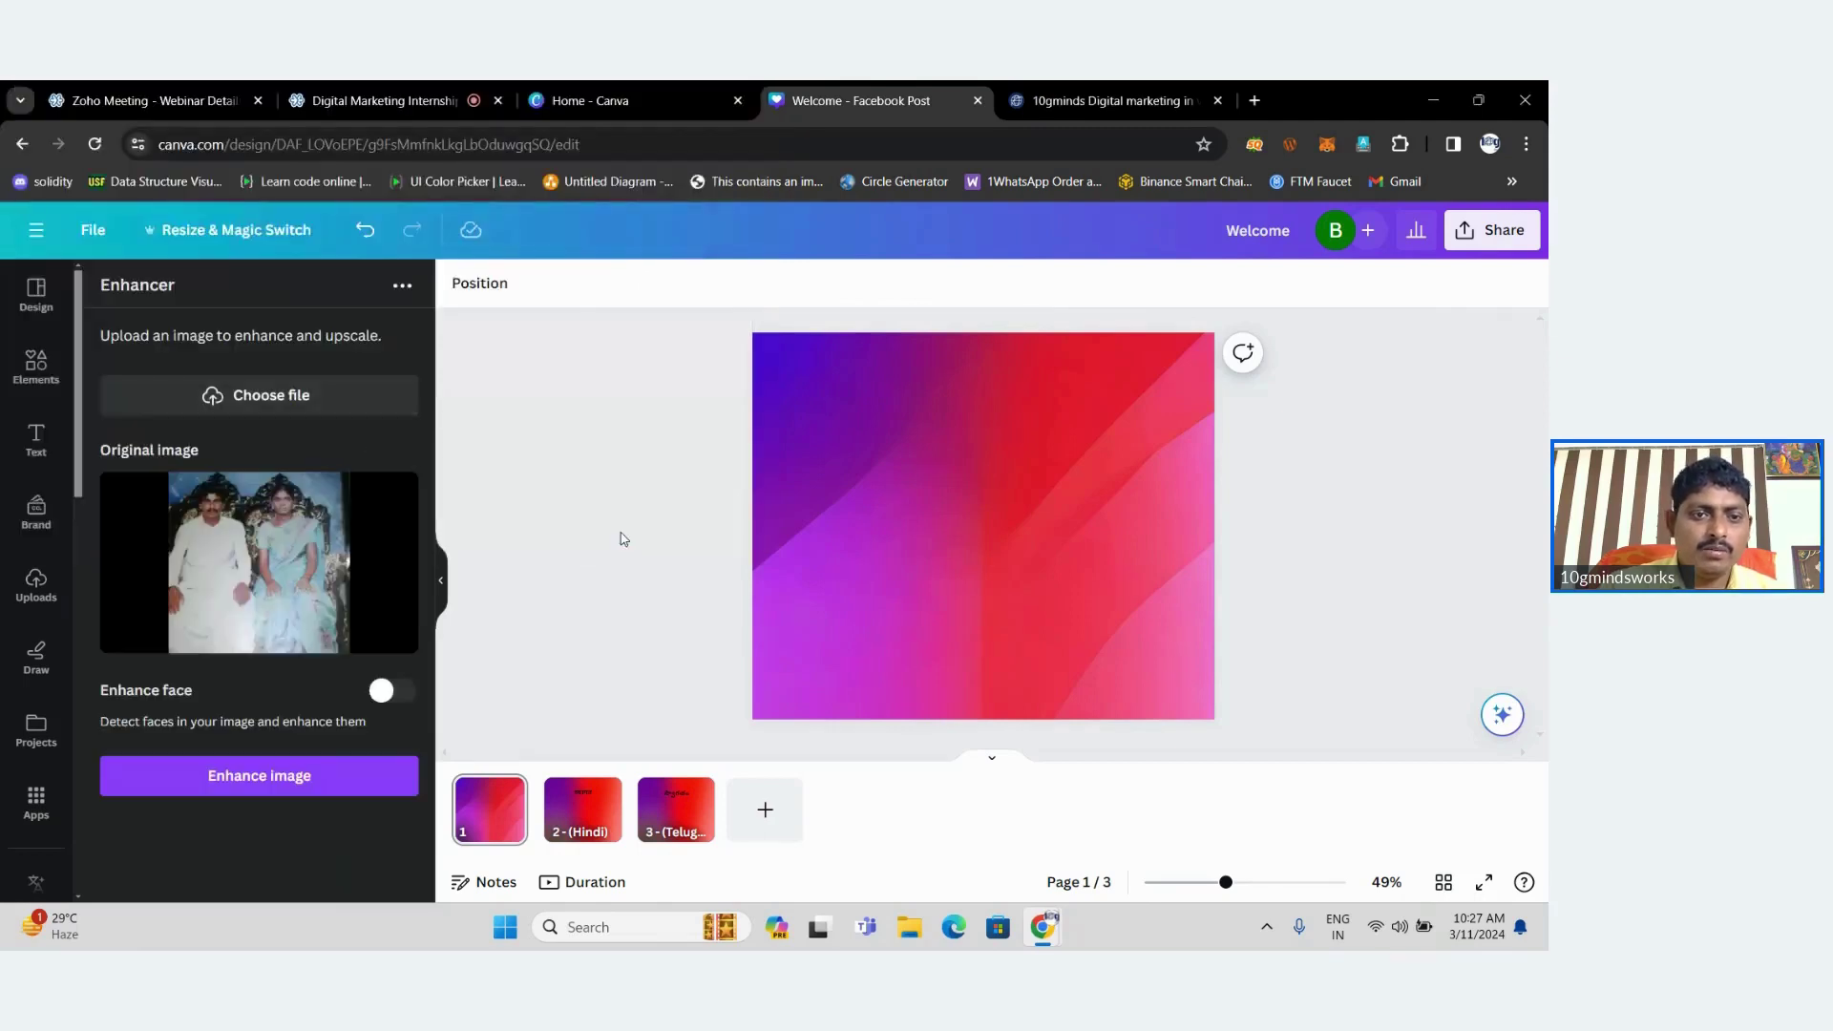
click(251, 798)
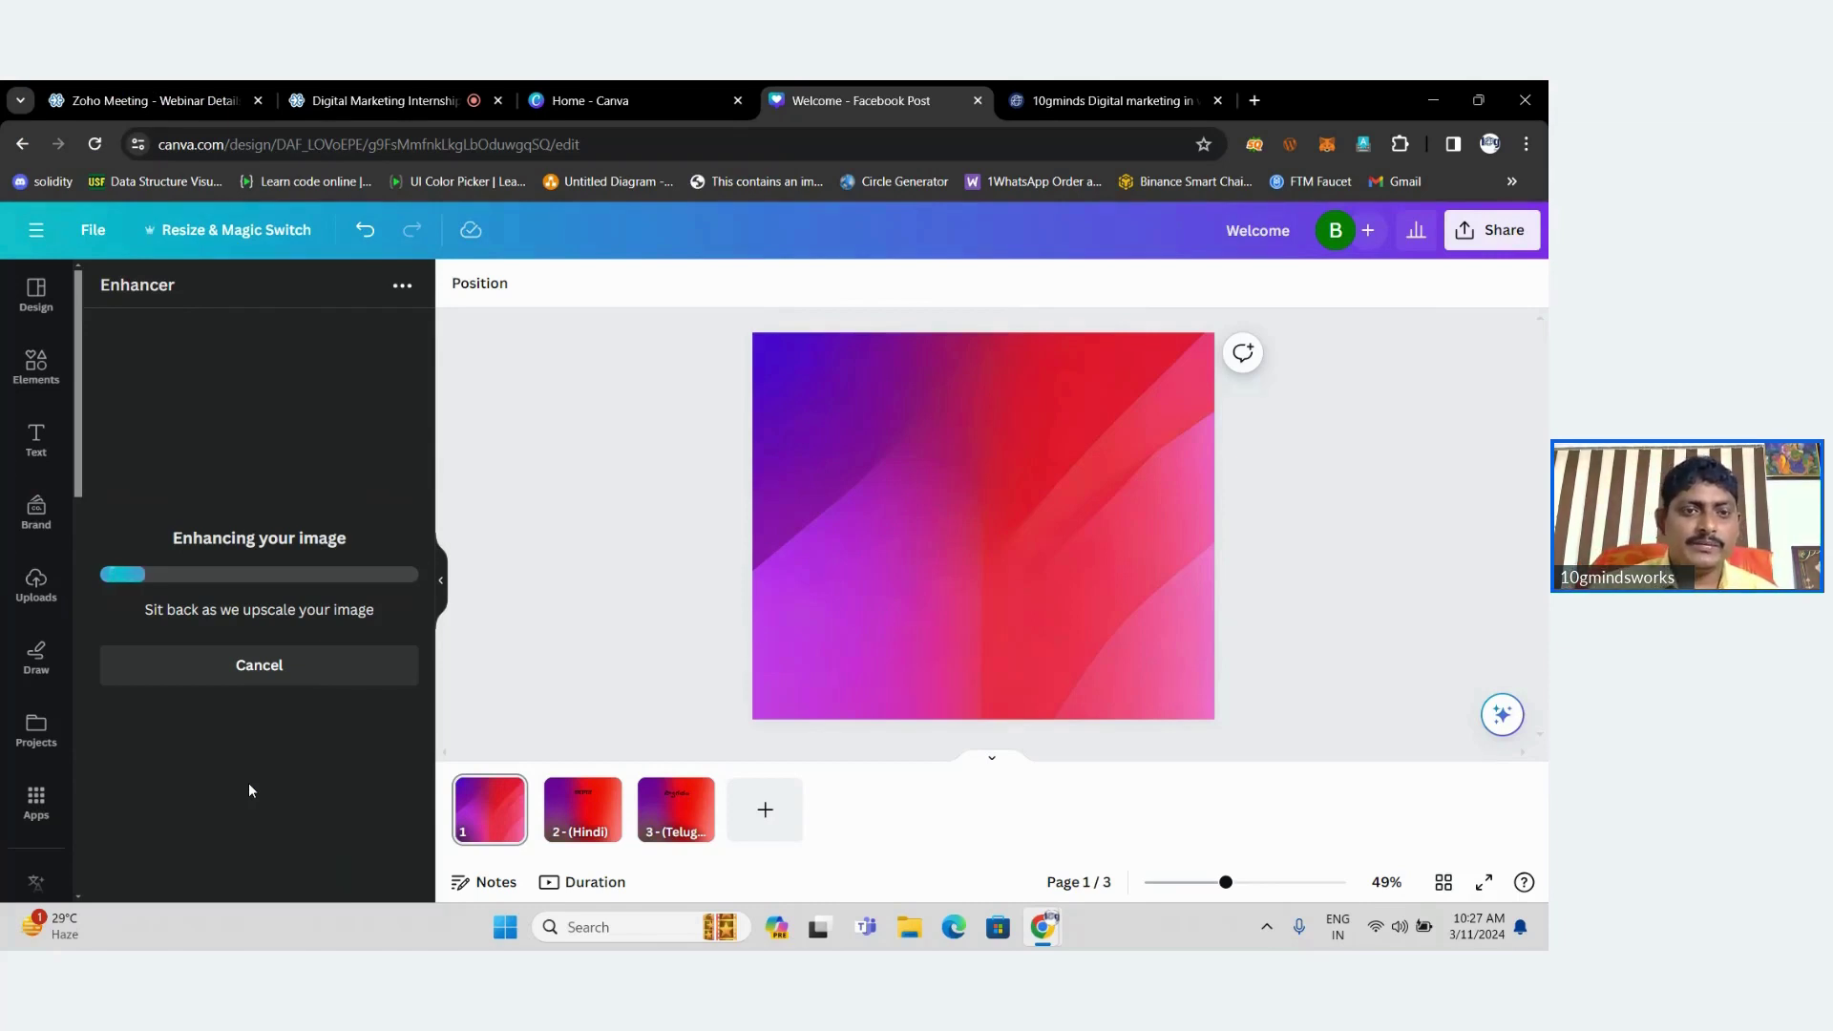
Switch to the Zoho Meeting webinar and read the latest Q&A messages, highlighting the question about creating a QR code.
click(381, 84)
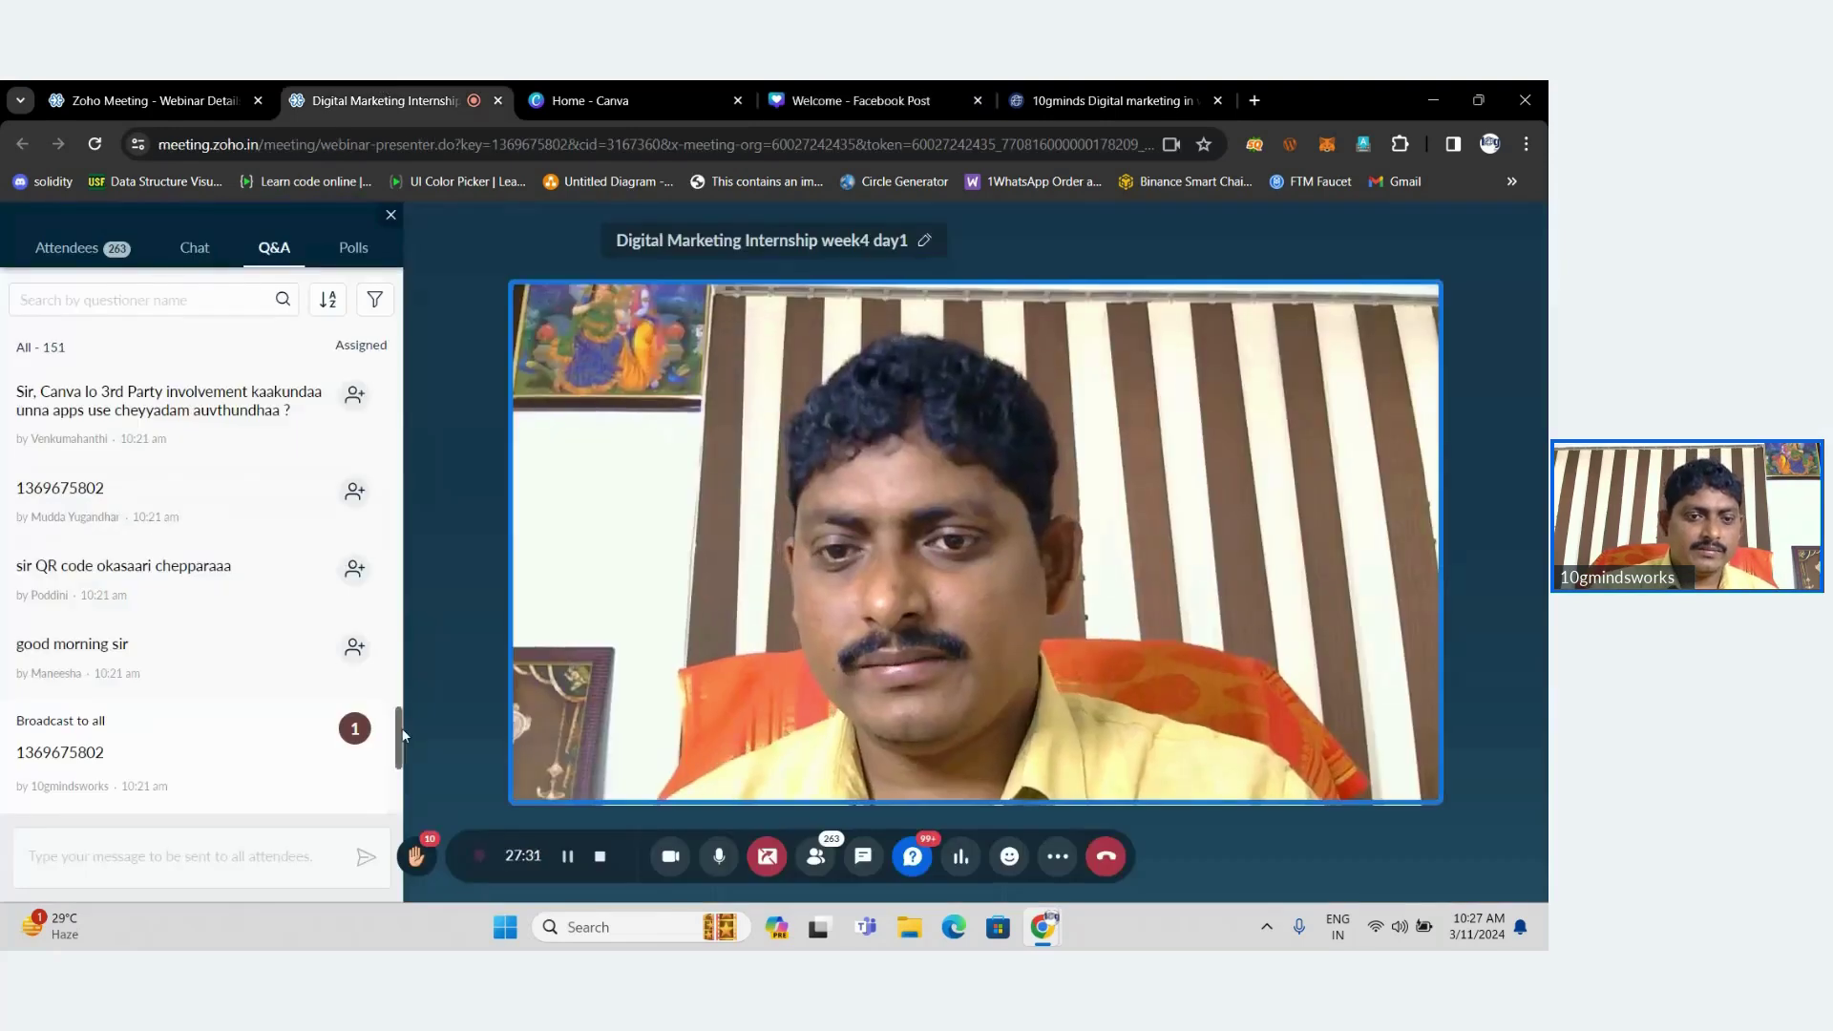
drag(398, 726, 395, 757)
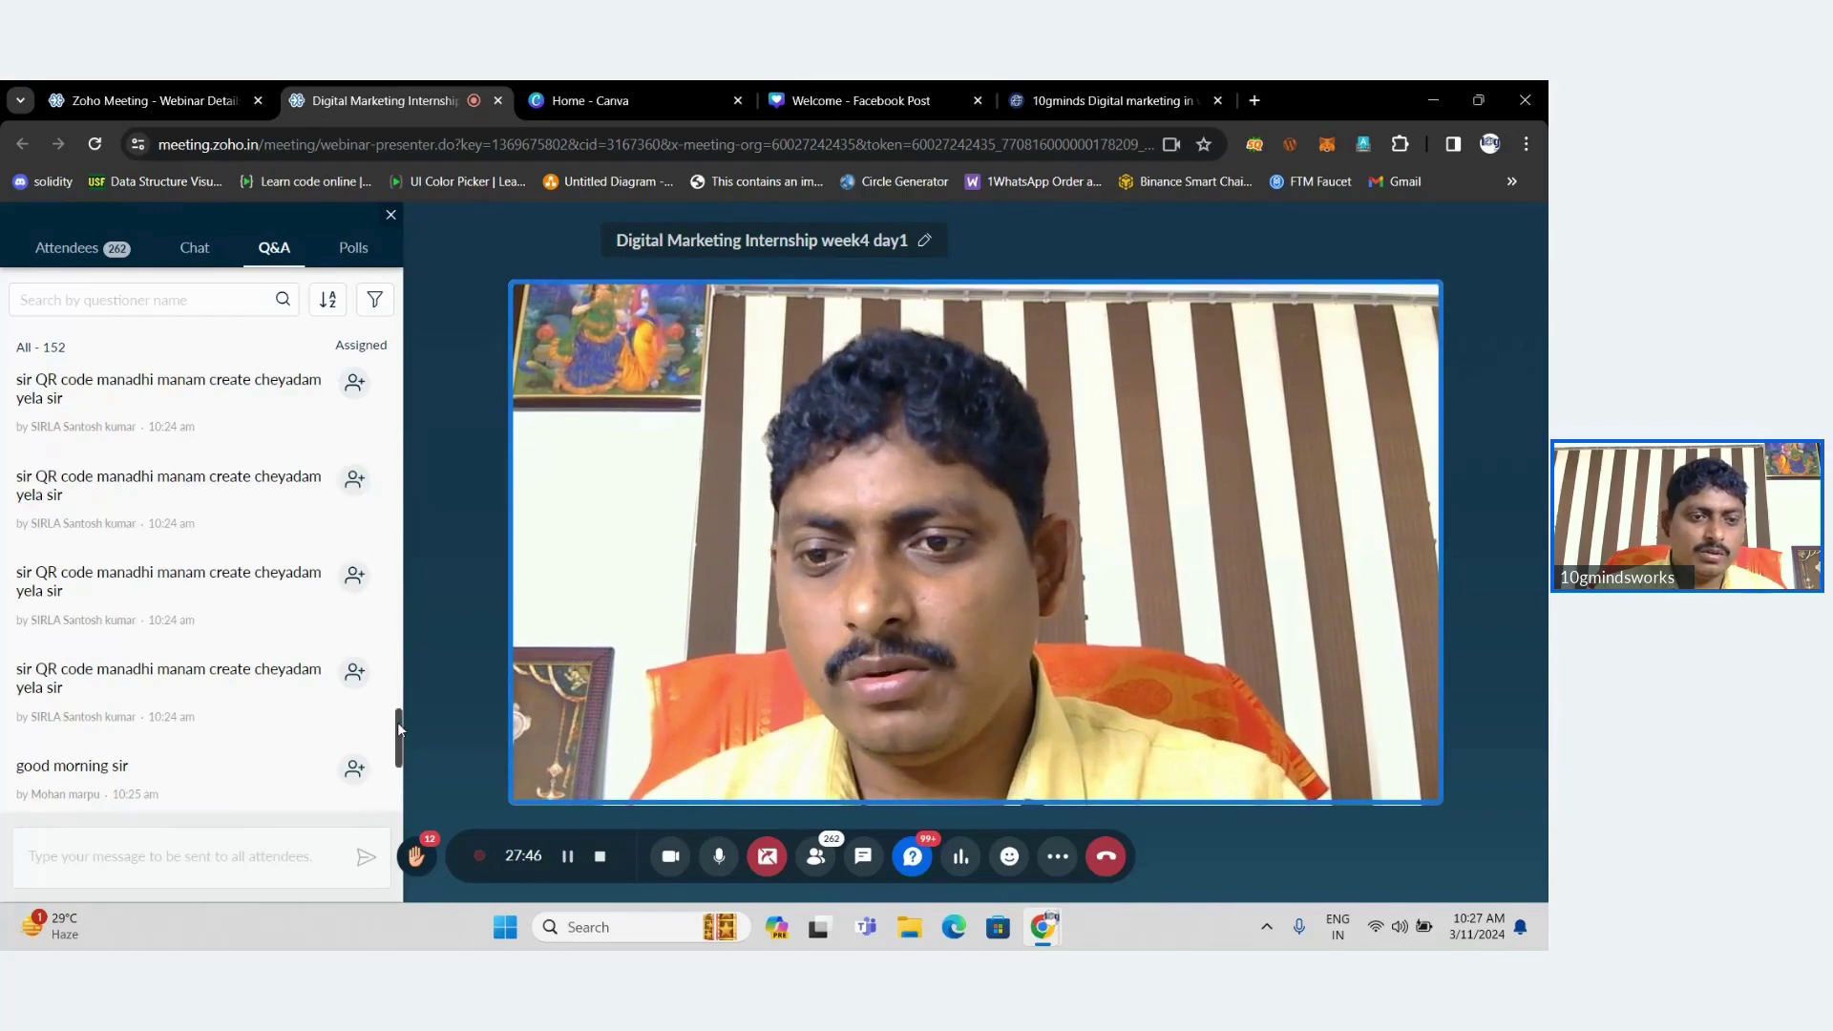
drag(399, 731, 398, 761)
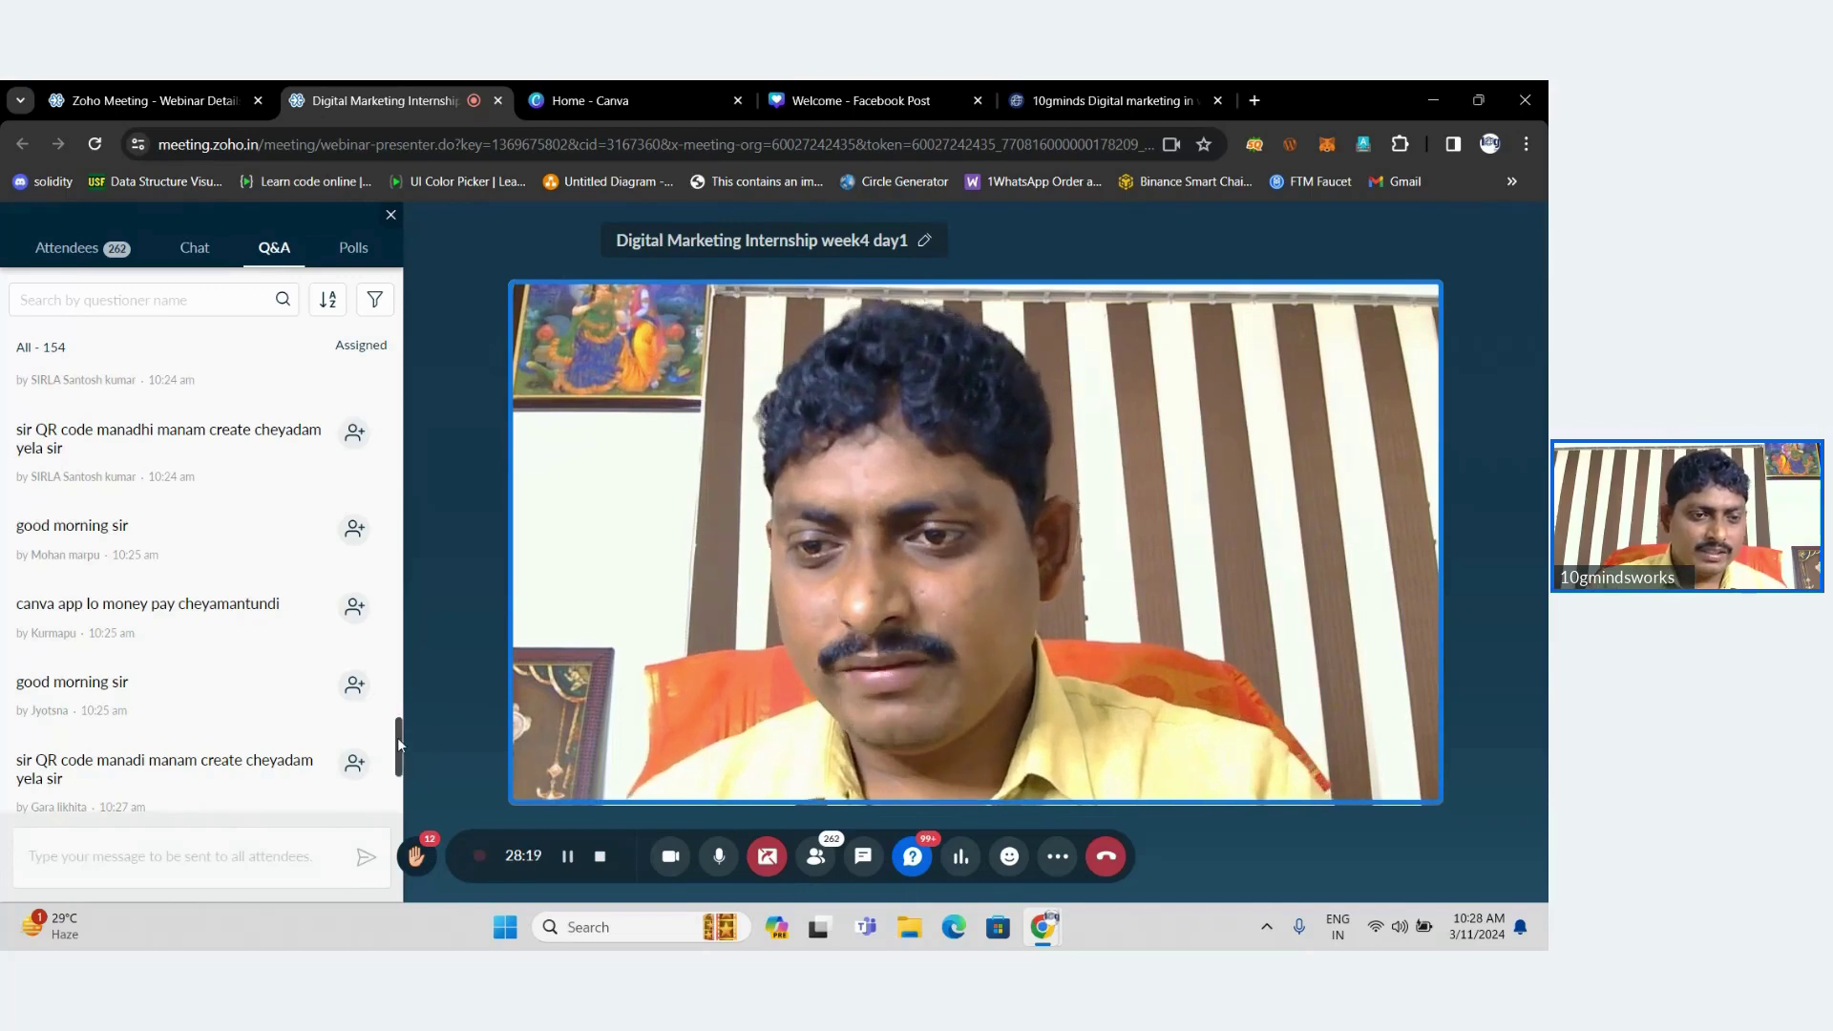
drag(399, 745, 394, 764)
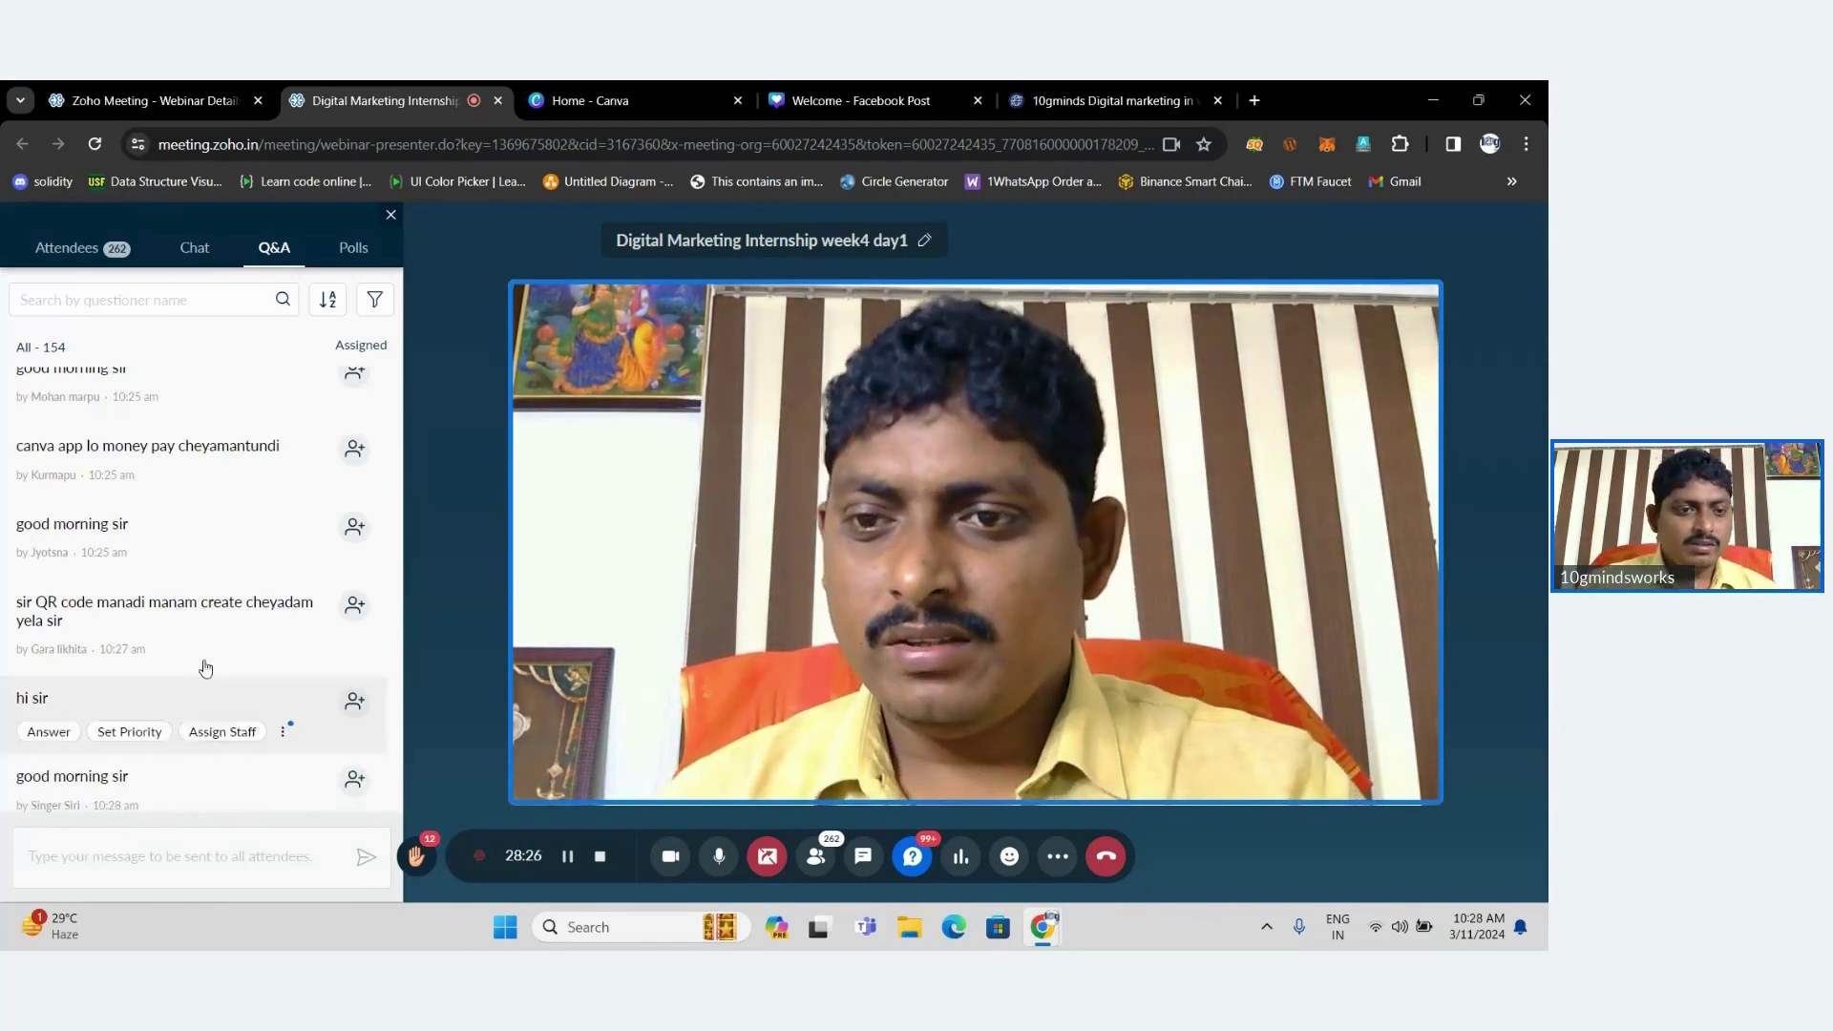
drag(63, 621, 4, 601)
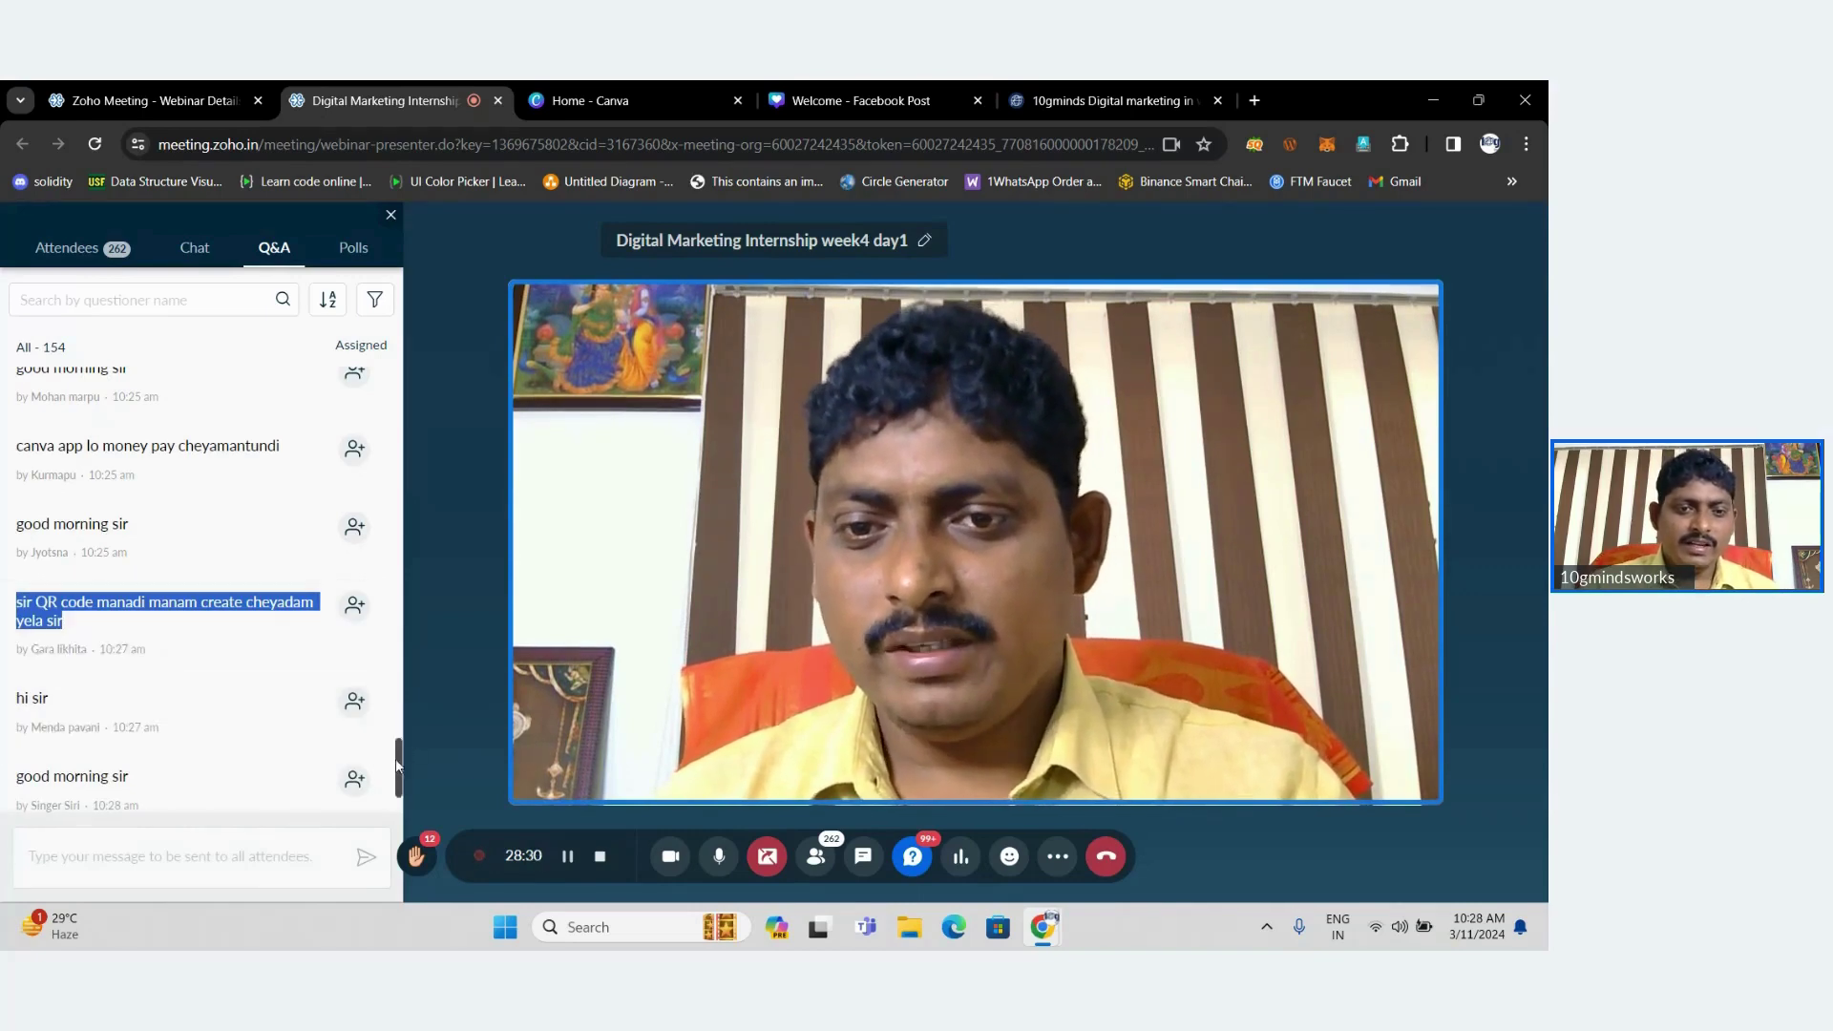
Read the newest messages in the webinar Q&A, including the question about the 20 YouTube channel subscriptions.
drag(397, 756, 400, 785)
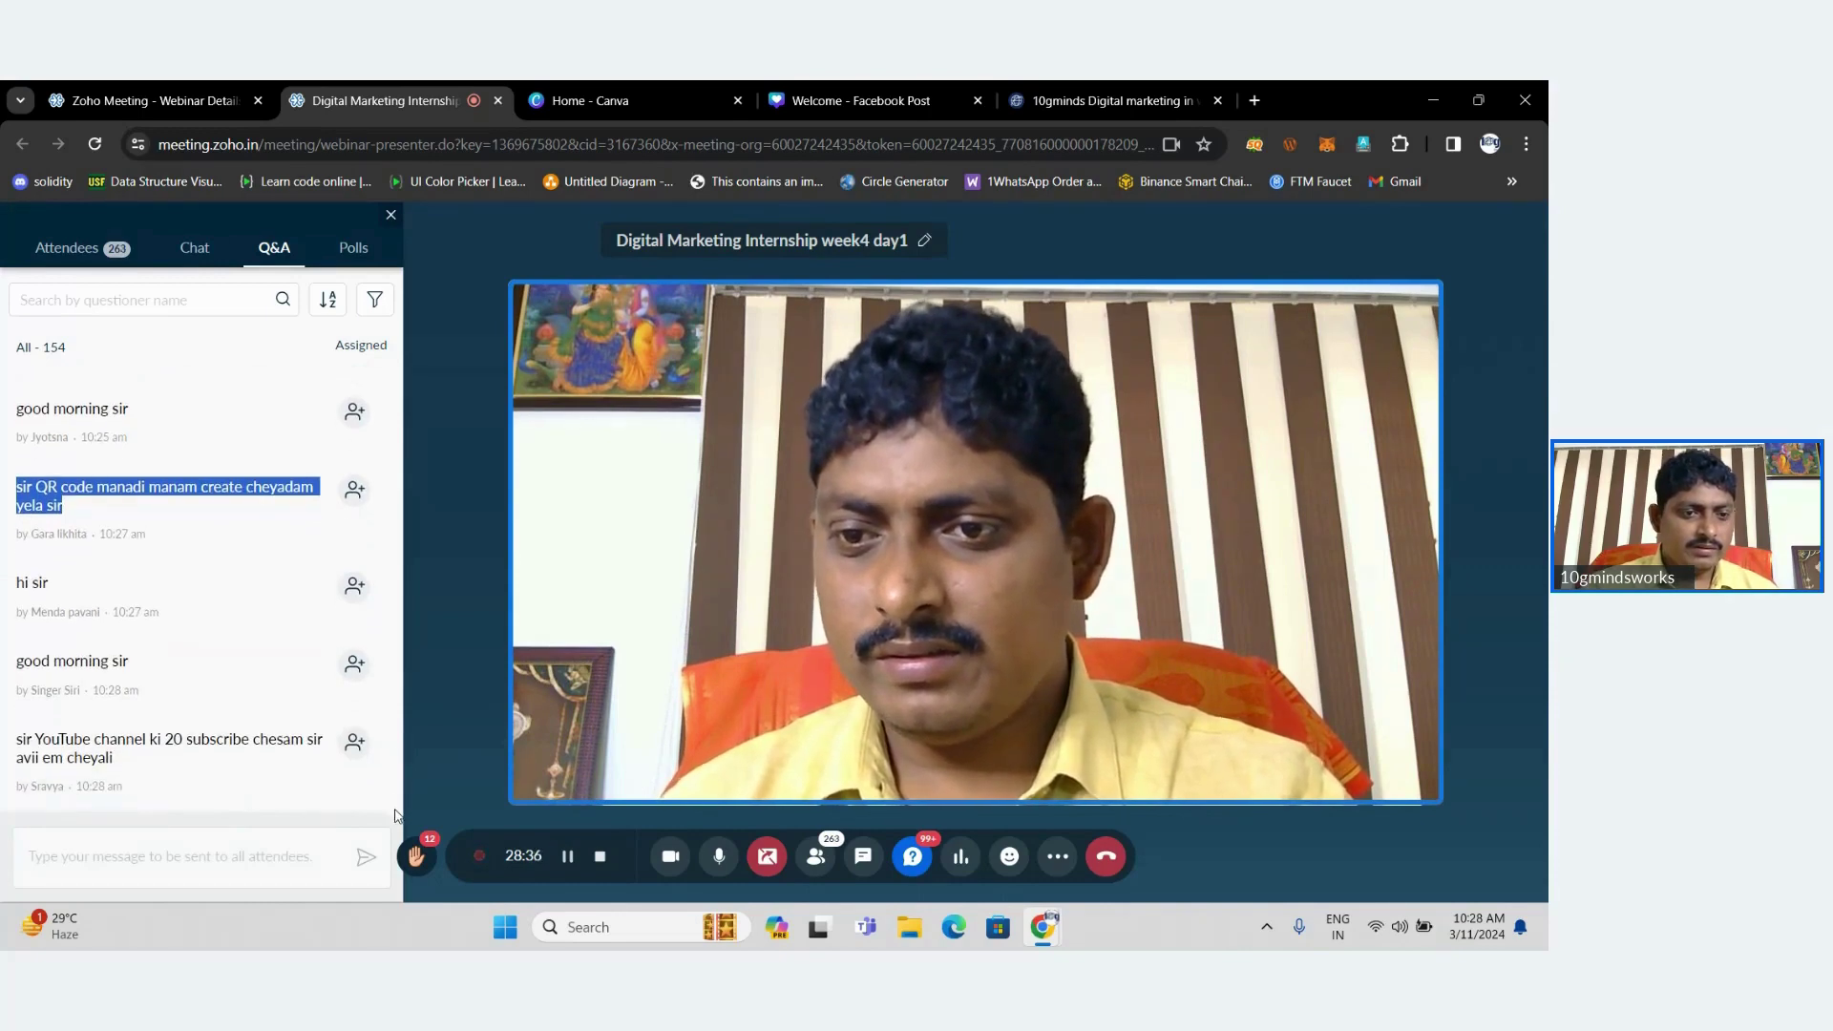
mouse_move(256, 759)
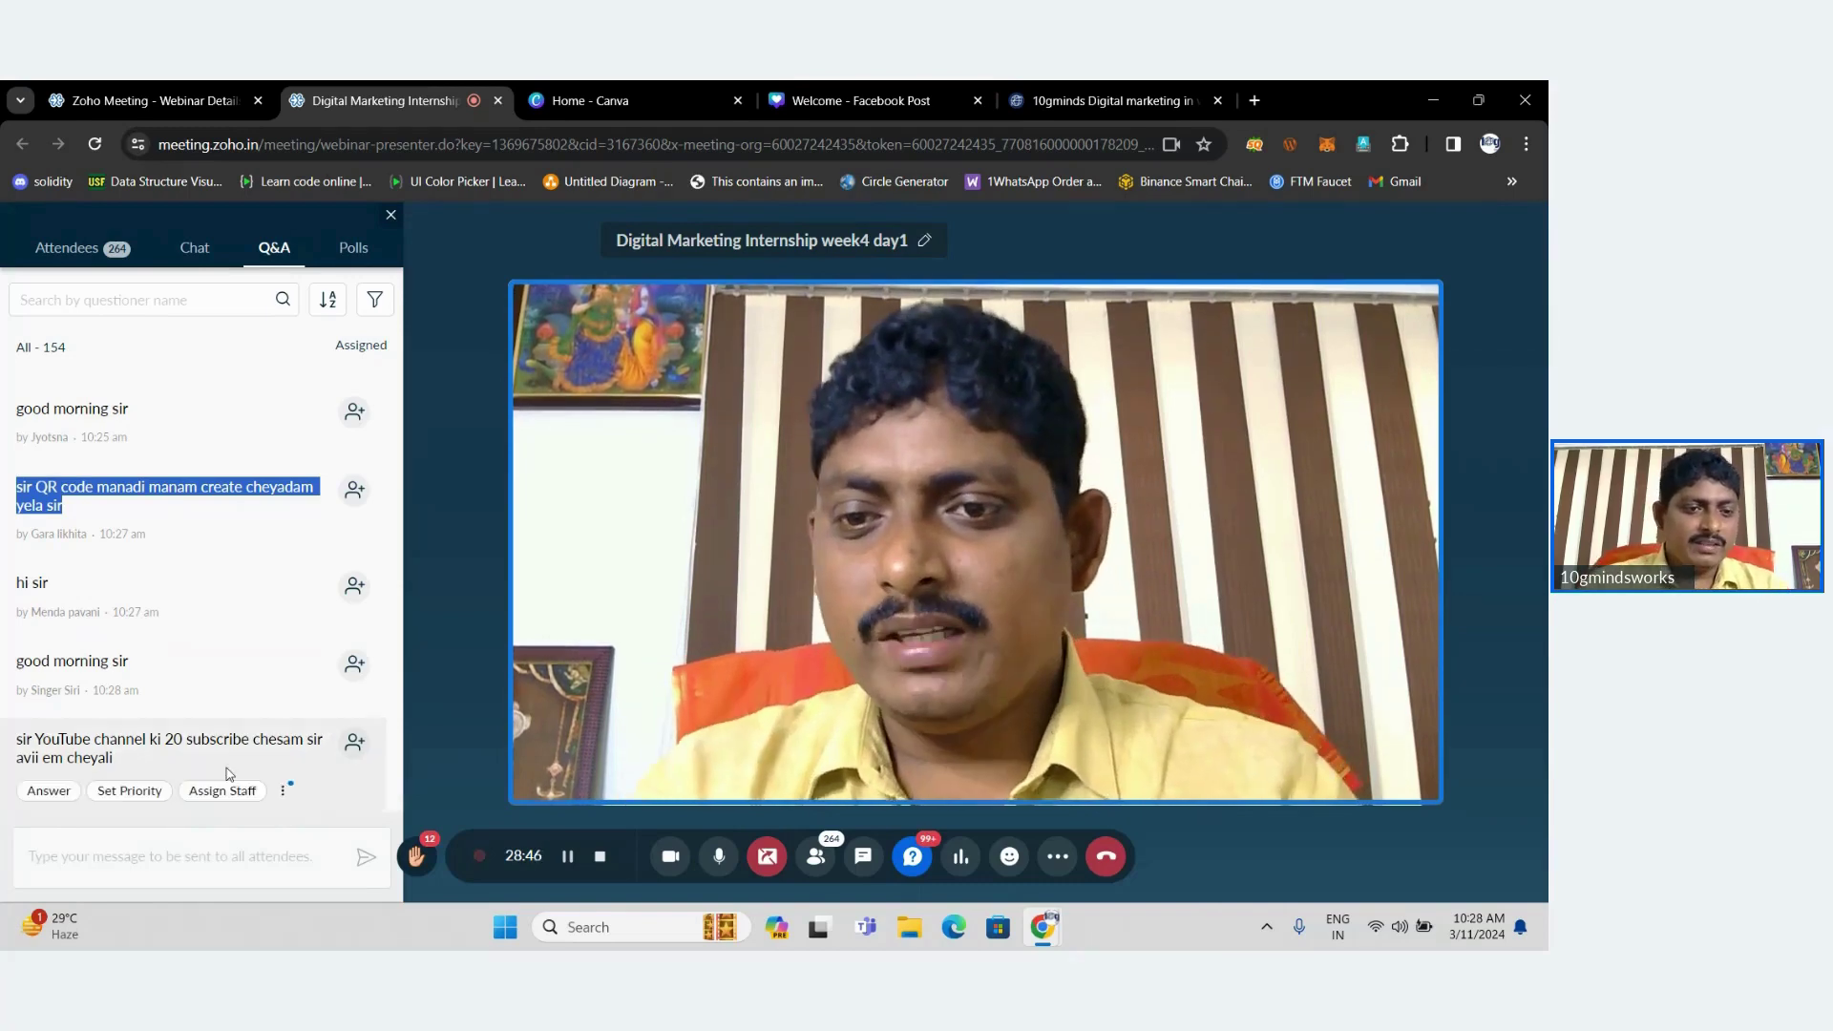
triple_click(144, 763)
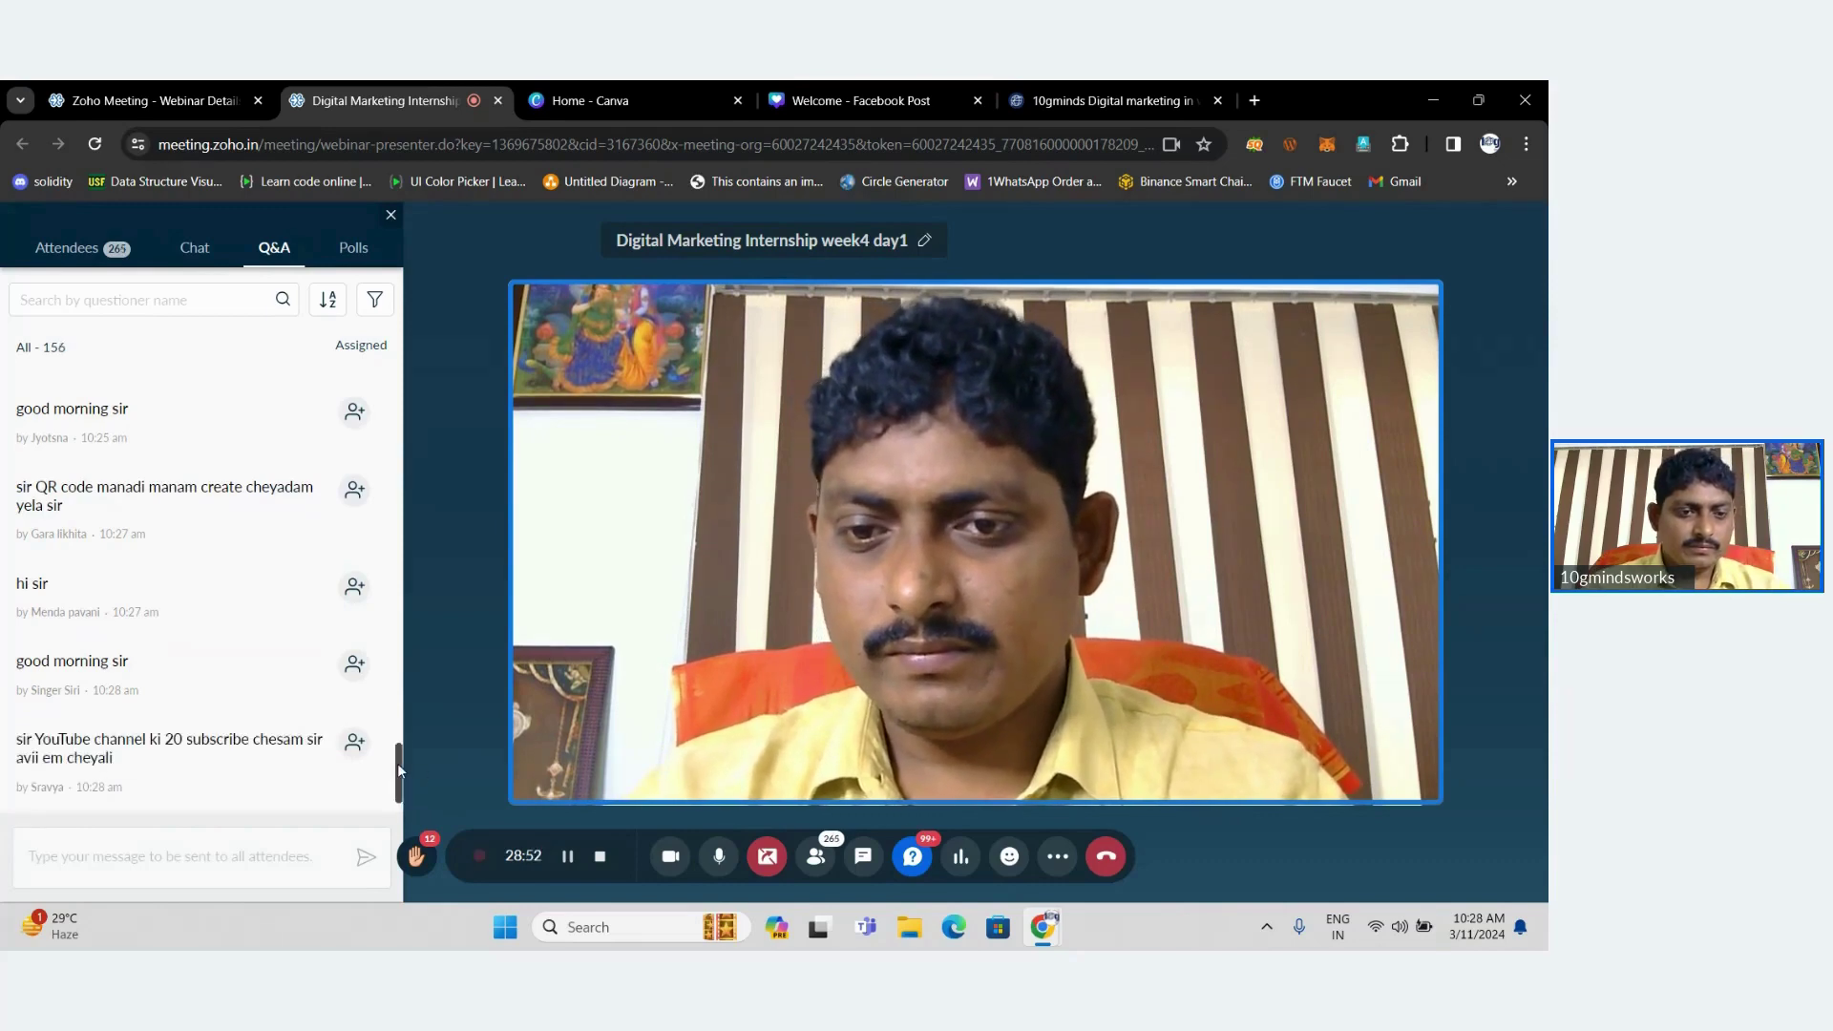
scroll(397, 764, down, 2)
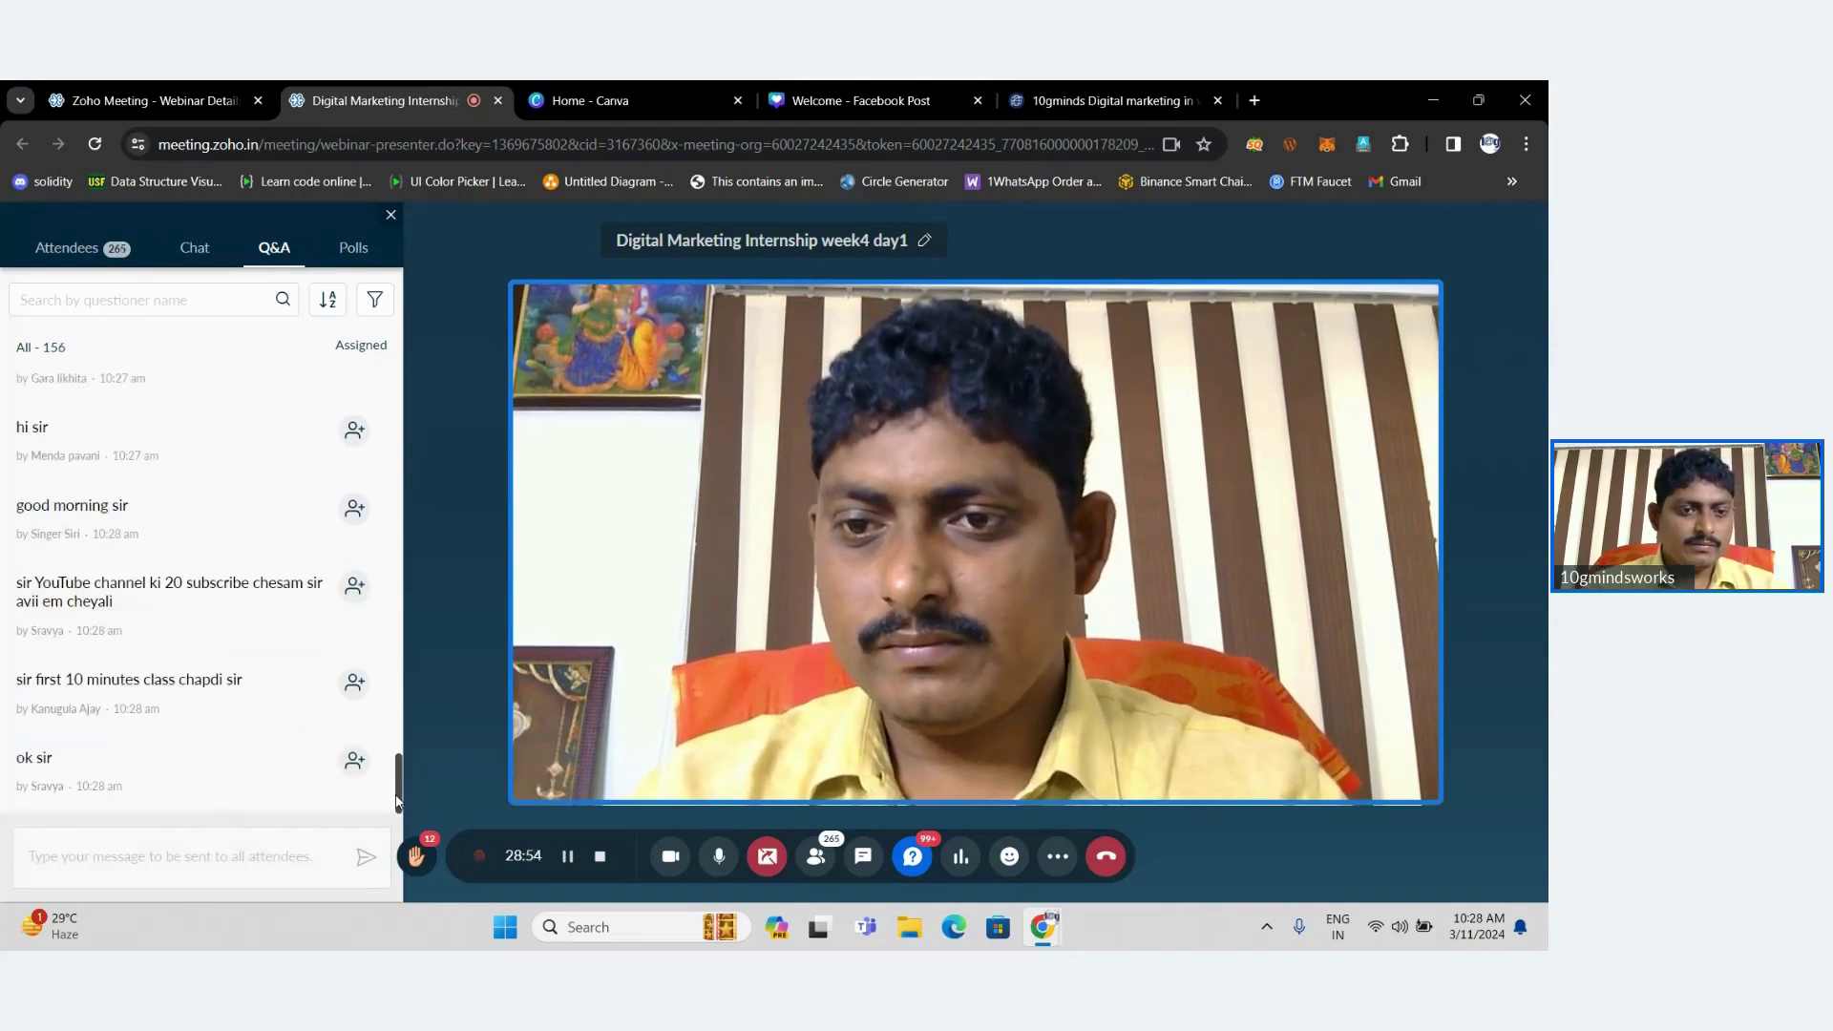
Switch back to the Canva Facebook Post design, add the enhanced couple photo to page 1, and enlarge it to cover most of the page.
click(849, 95)
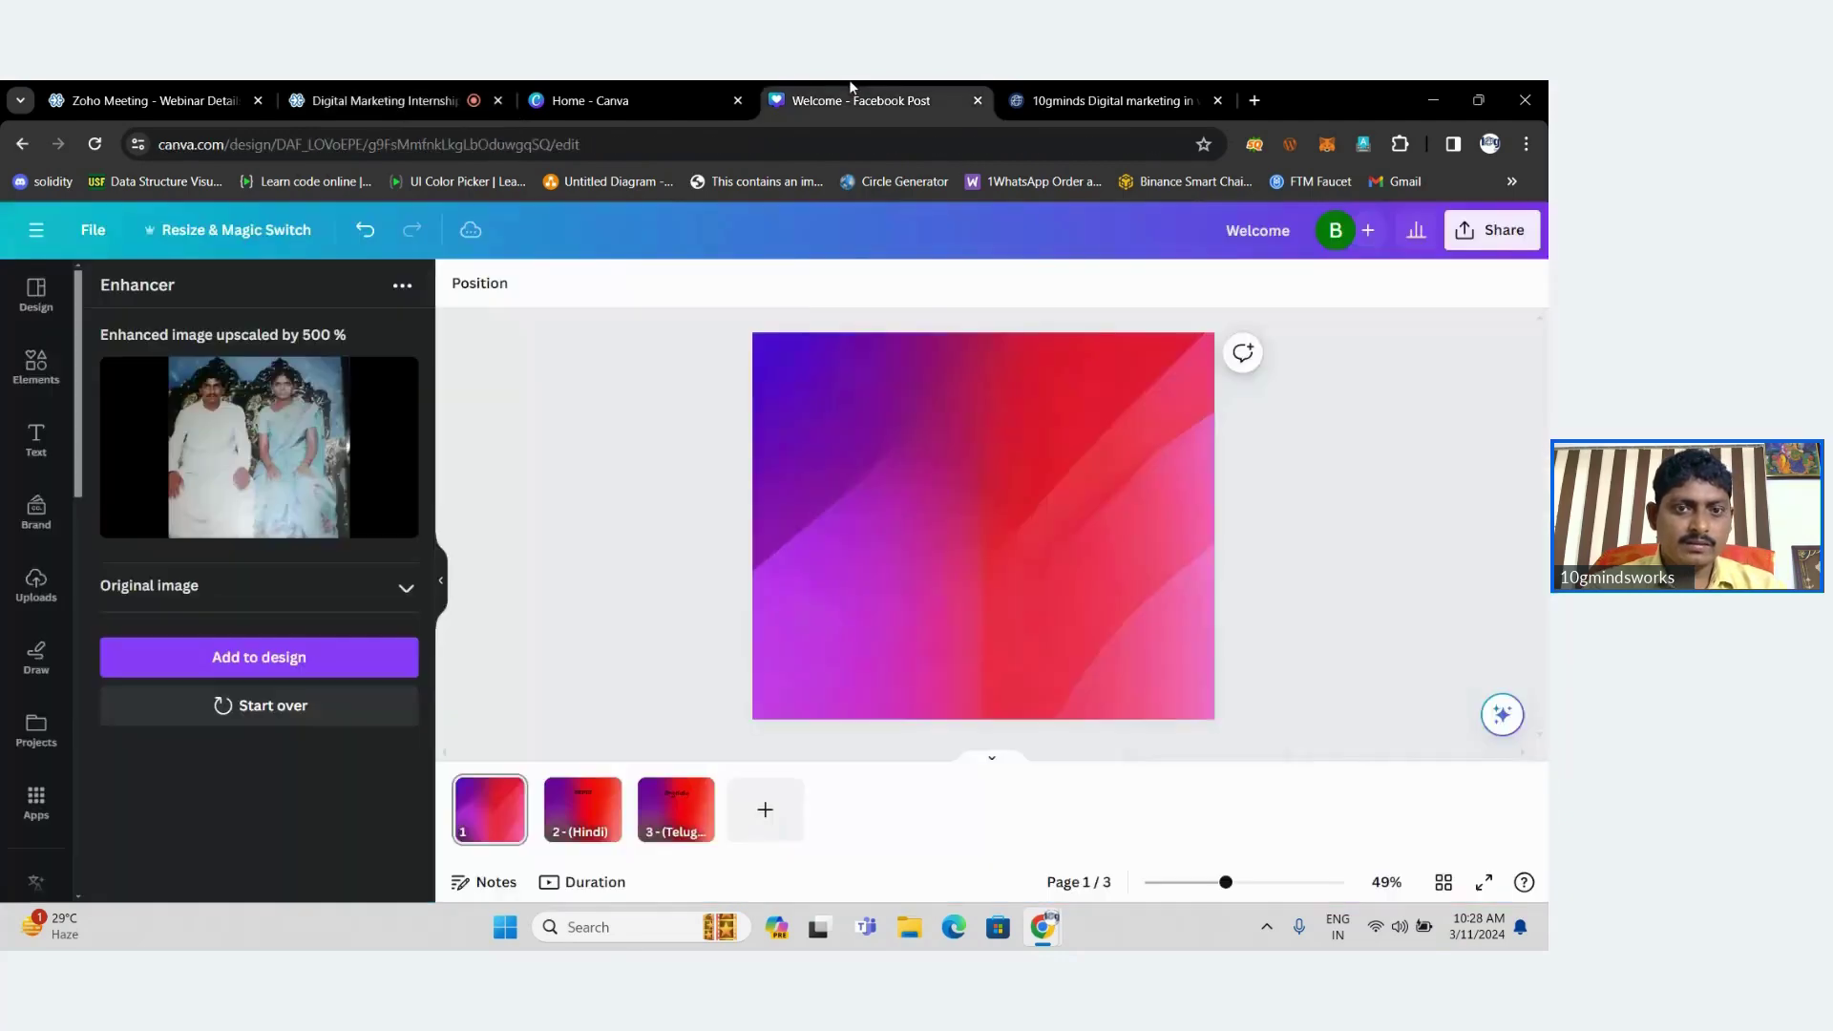
click(622, 81)
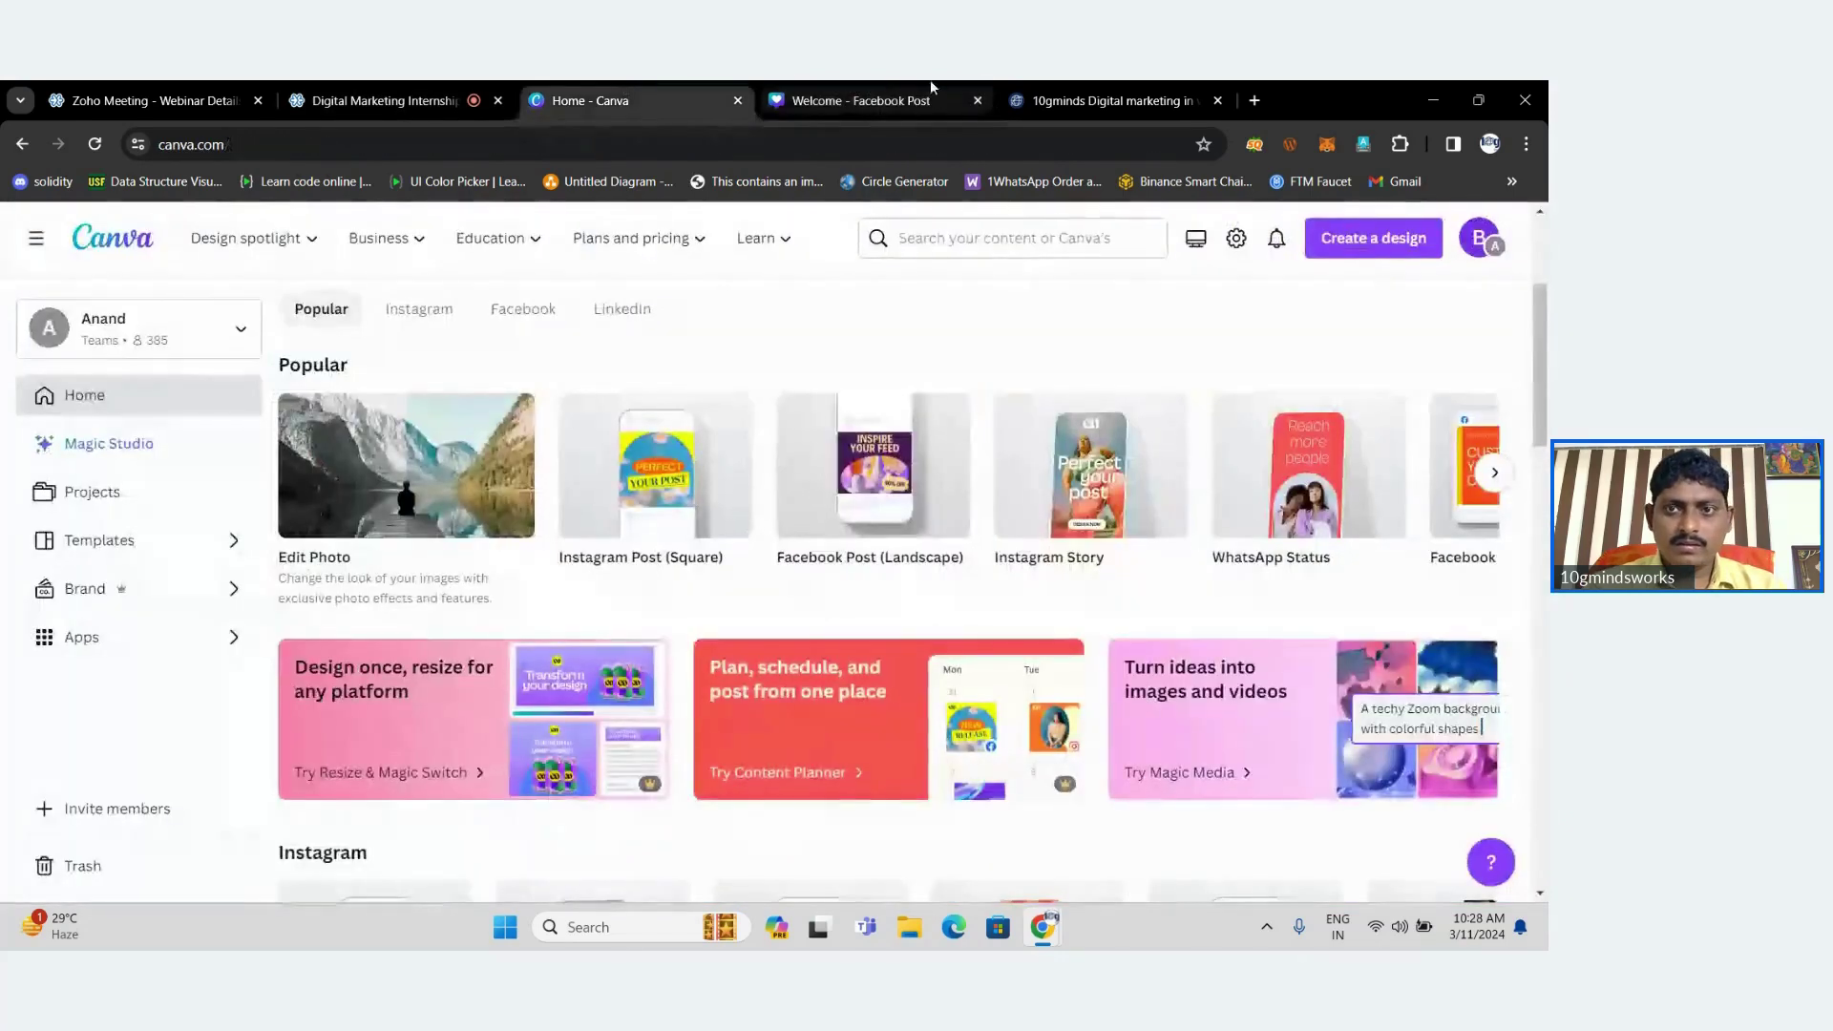
click(931, 86)
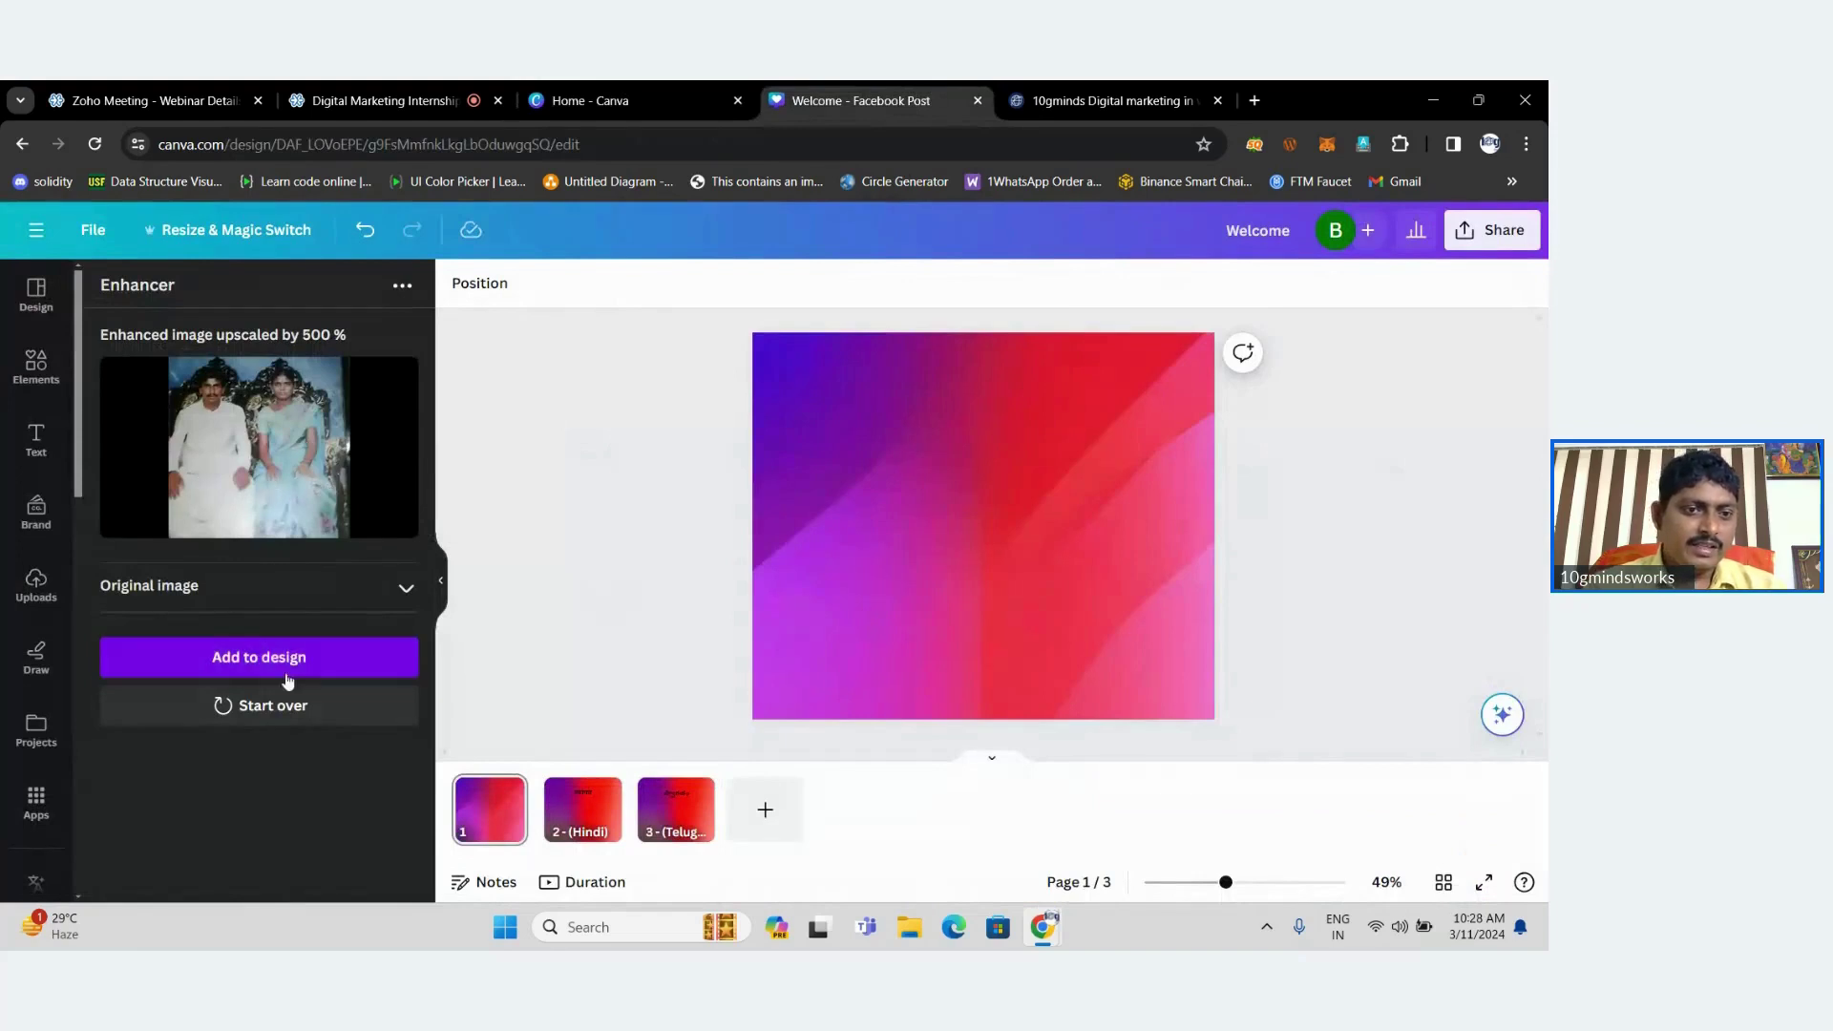
click(262, 657)
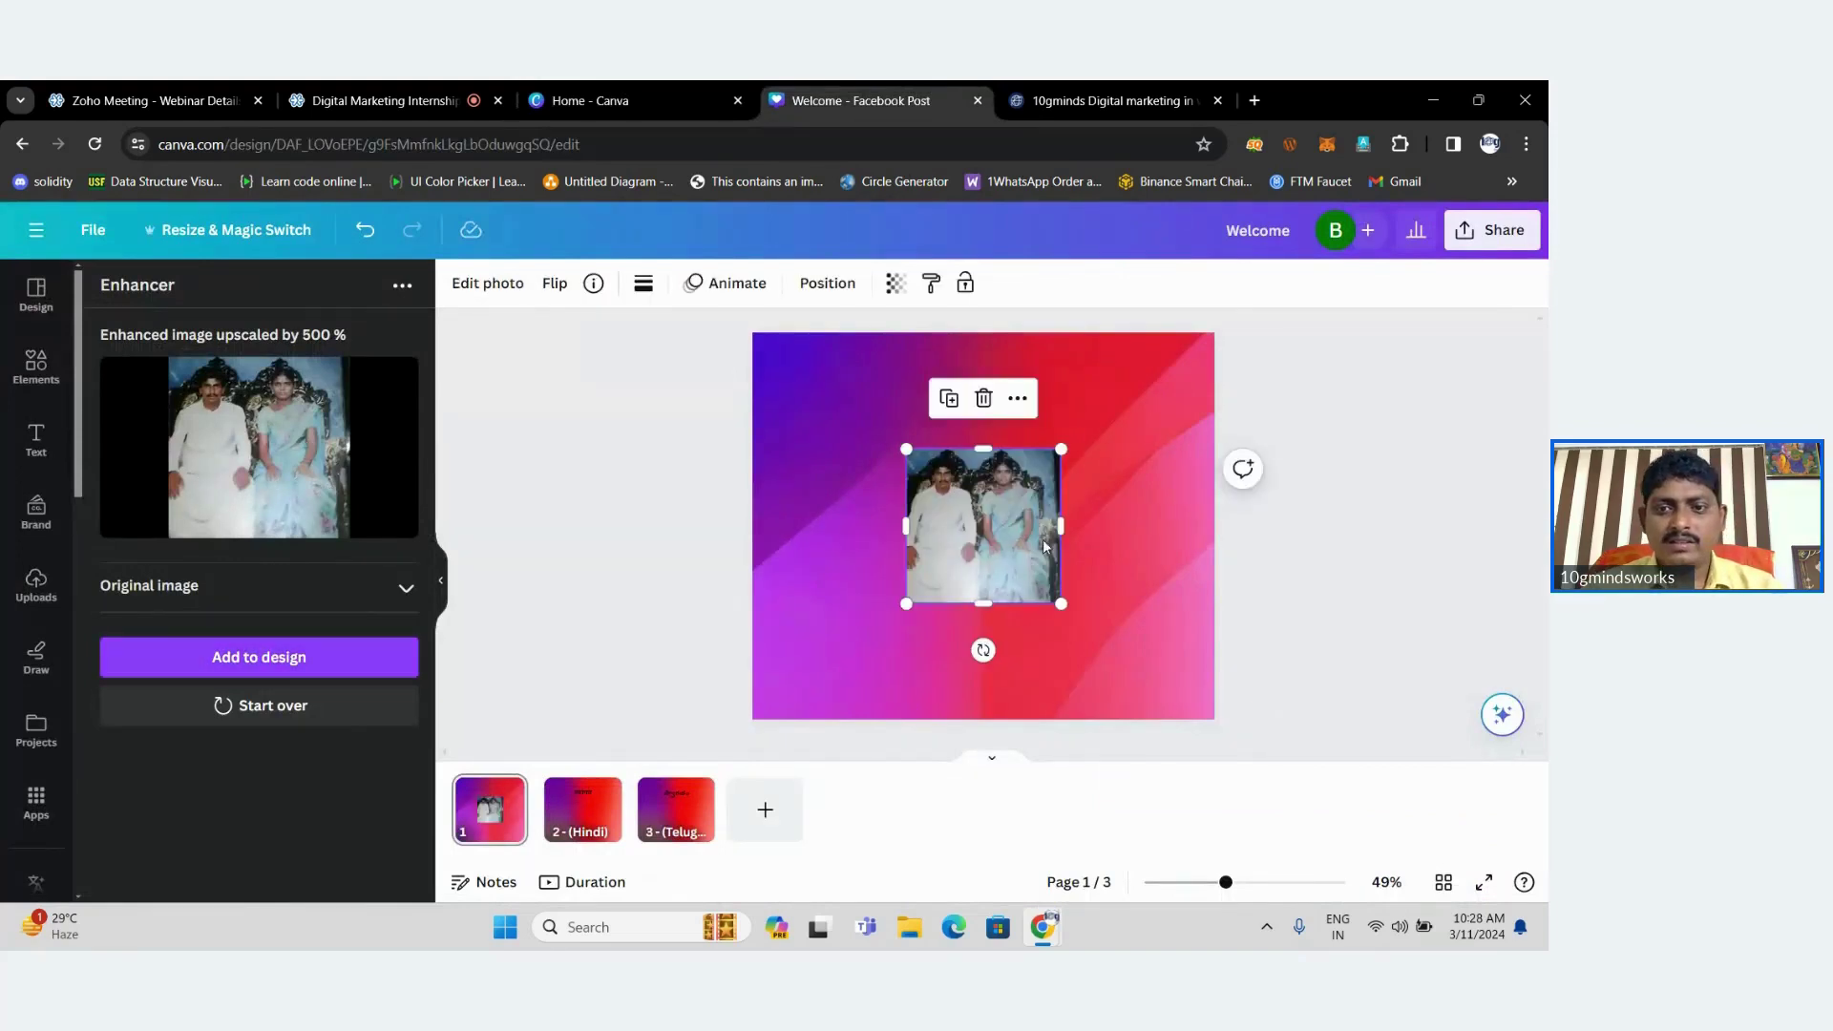
drag(1040, 540, 960, 456)
drag(987, 521, 1157, 692)
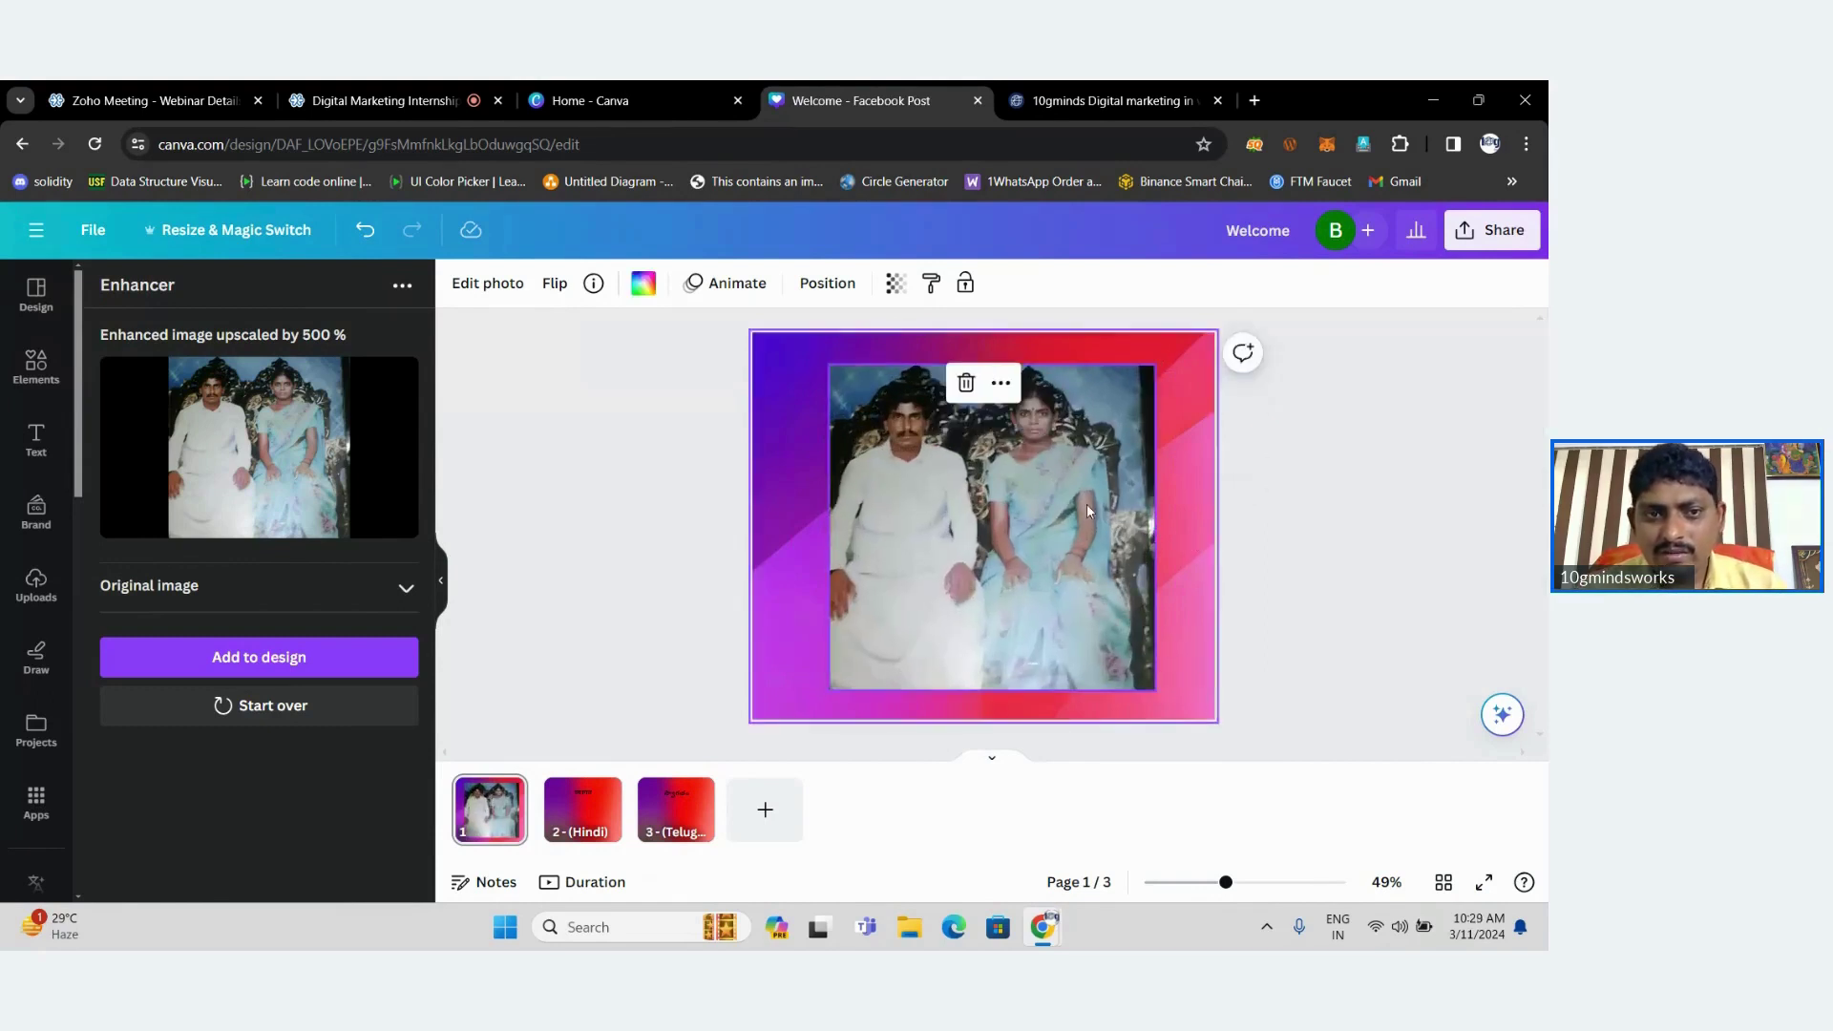
drag(1086, 504, 1040, 483)
click(1172, 467)
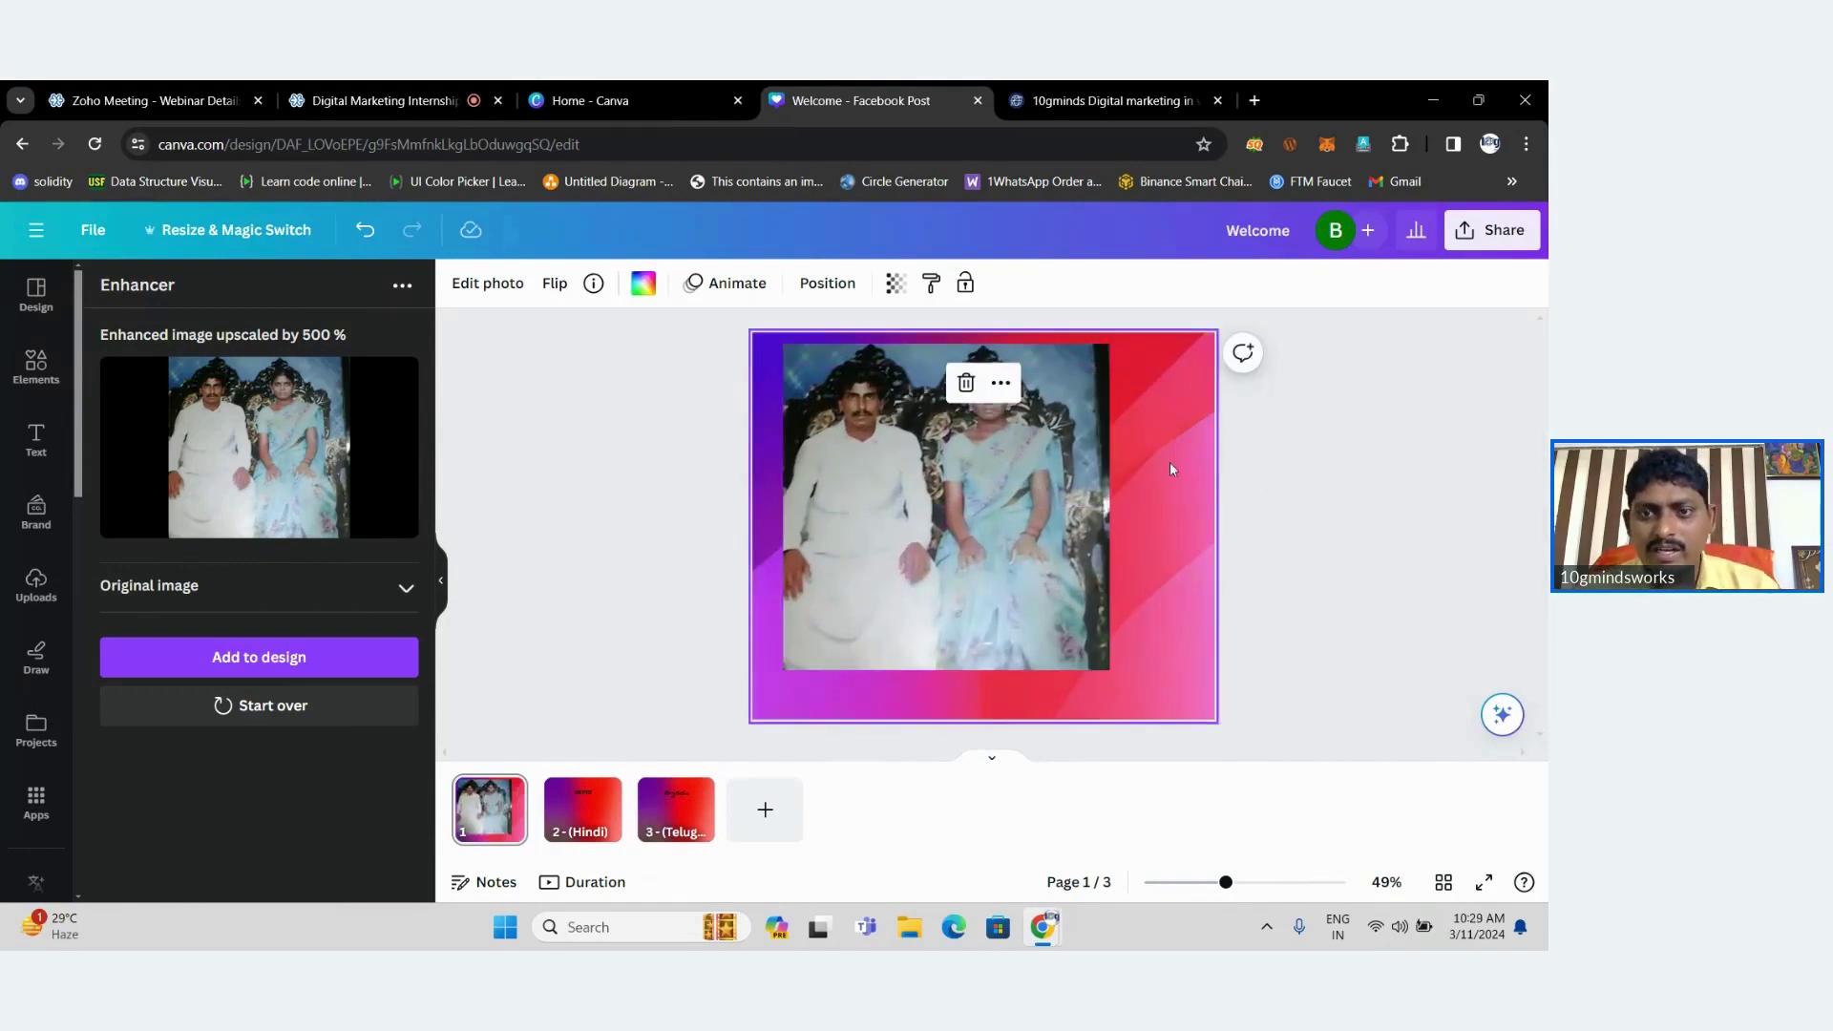
click(1376, 334)
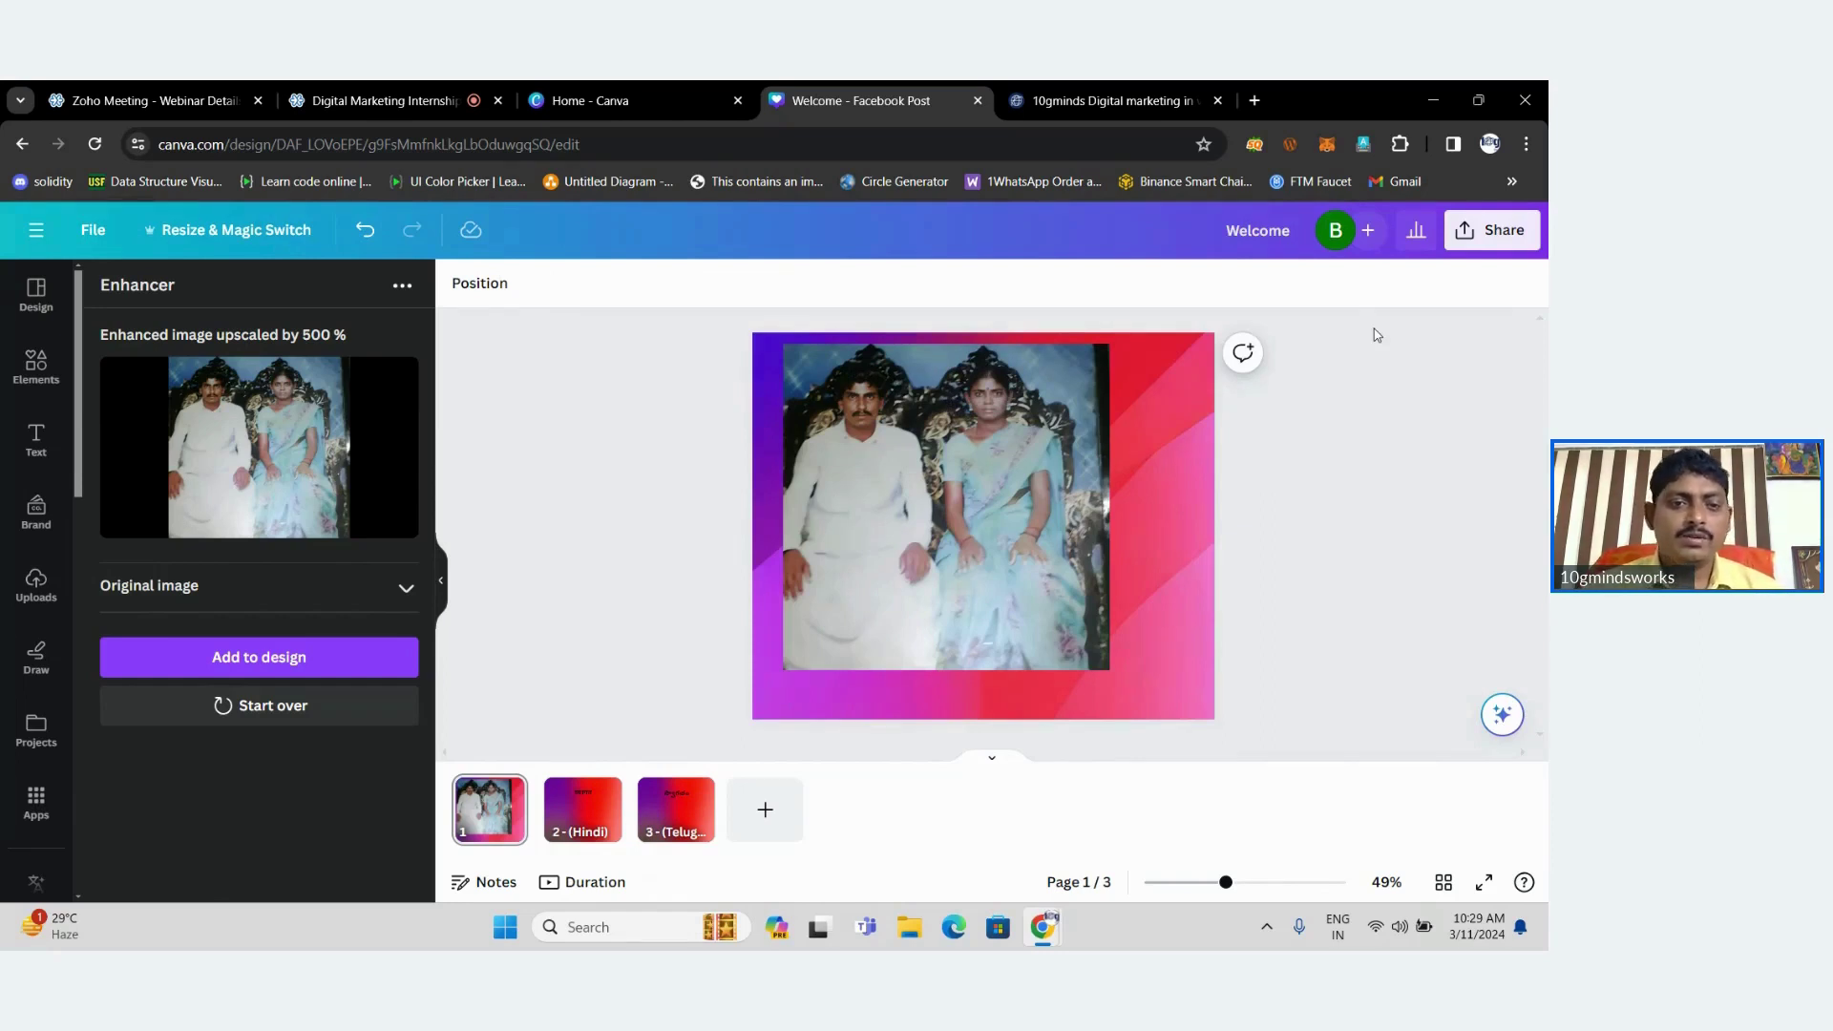
Open the uploaded images library.
click(37, 585)
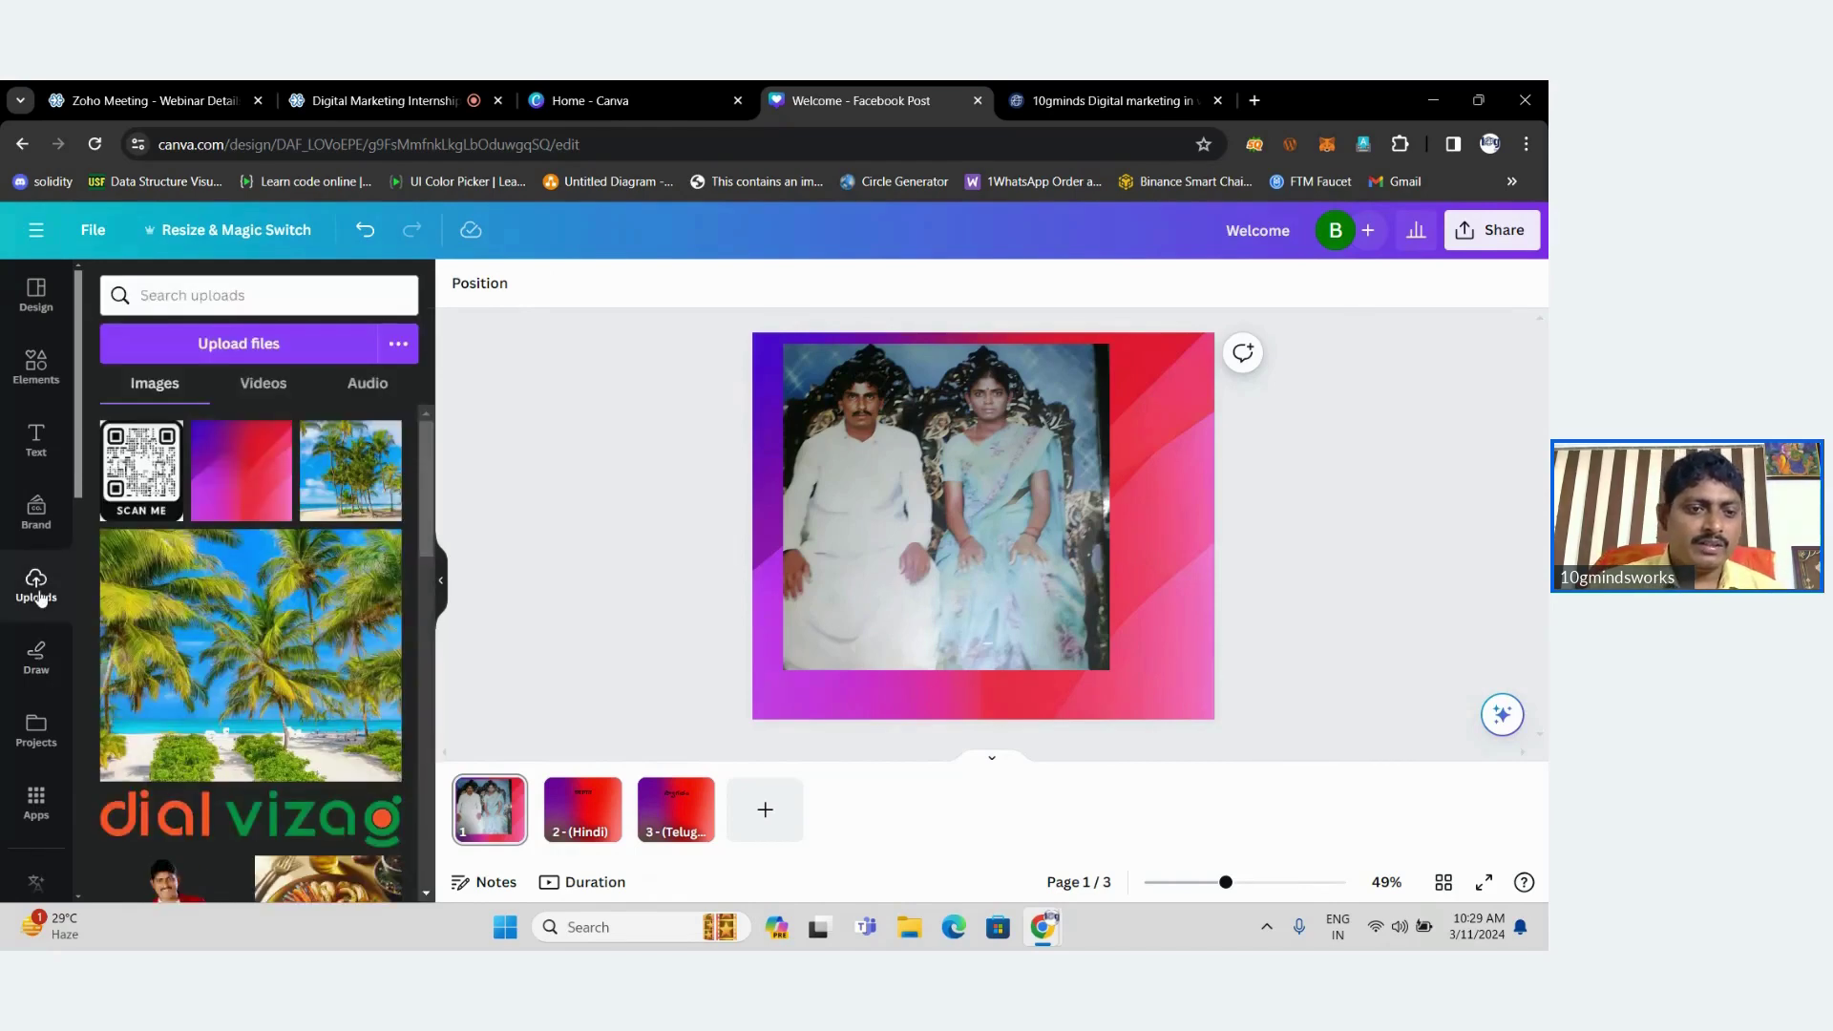
Find the SecretInk app among the Canva apps and open it.
click(42, 810)
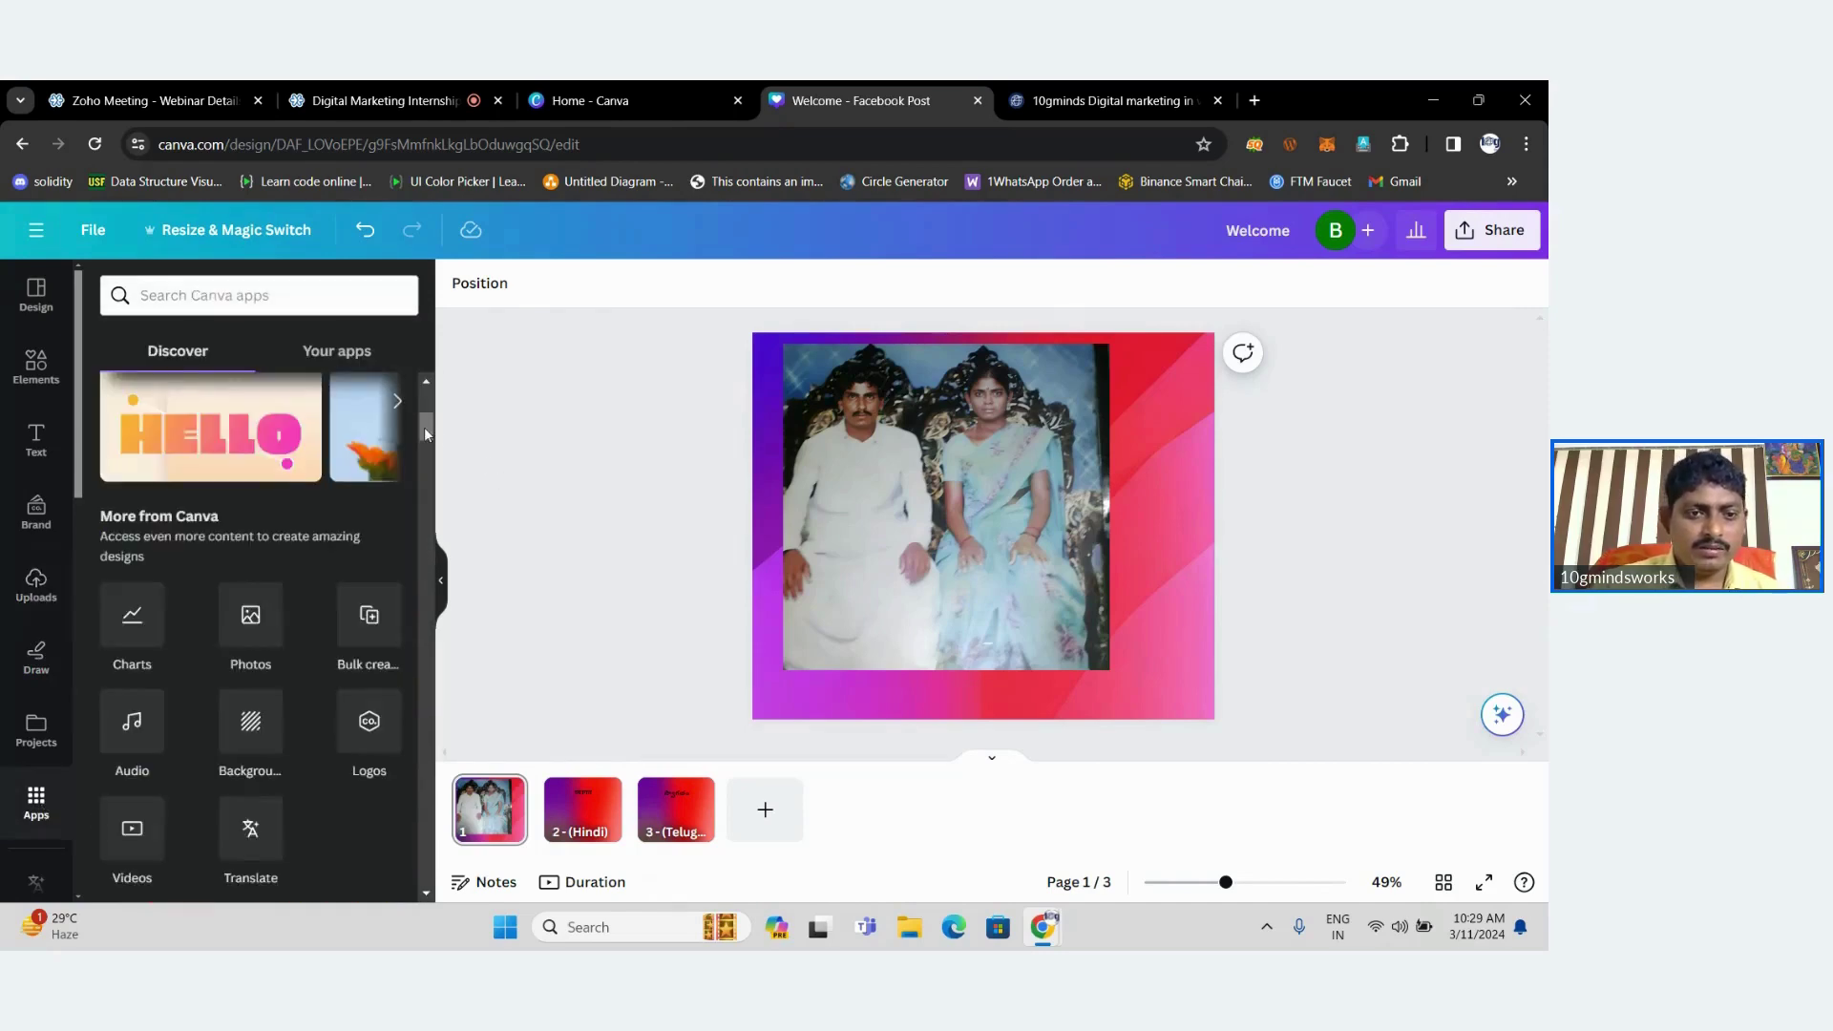
drag(424, 426, 421, 513)
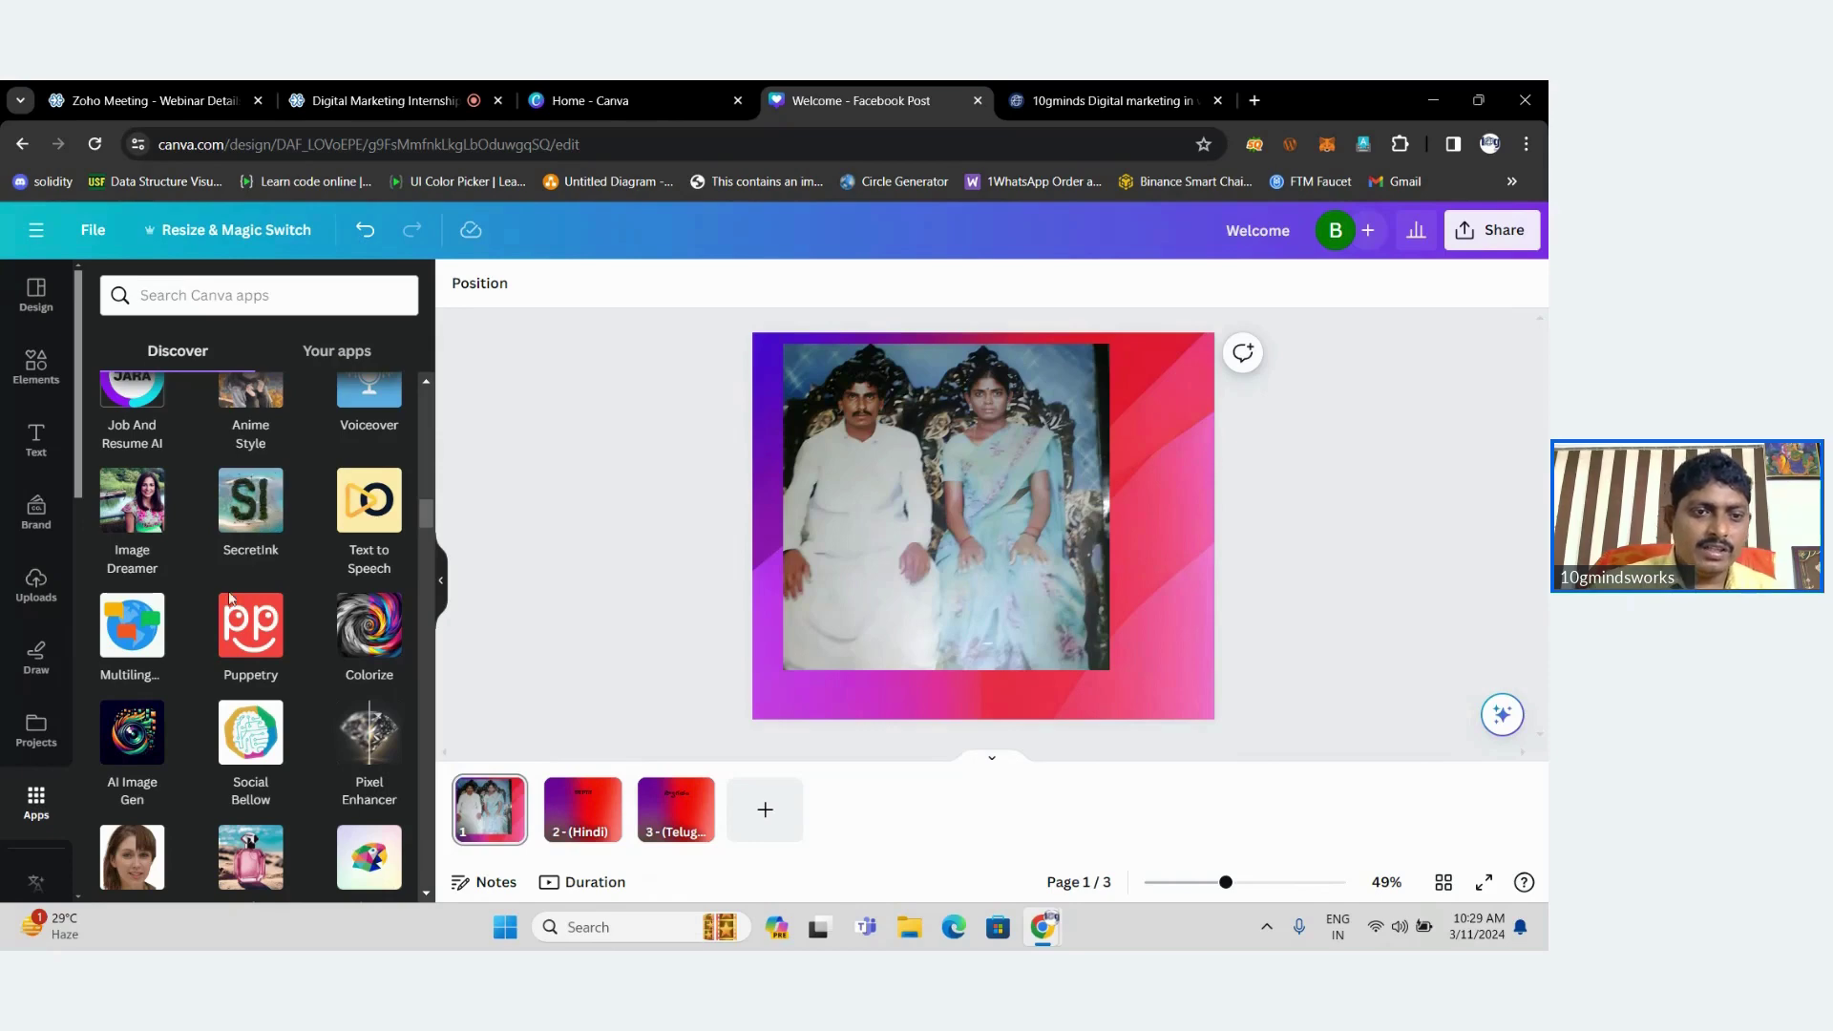
click(255, 504)
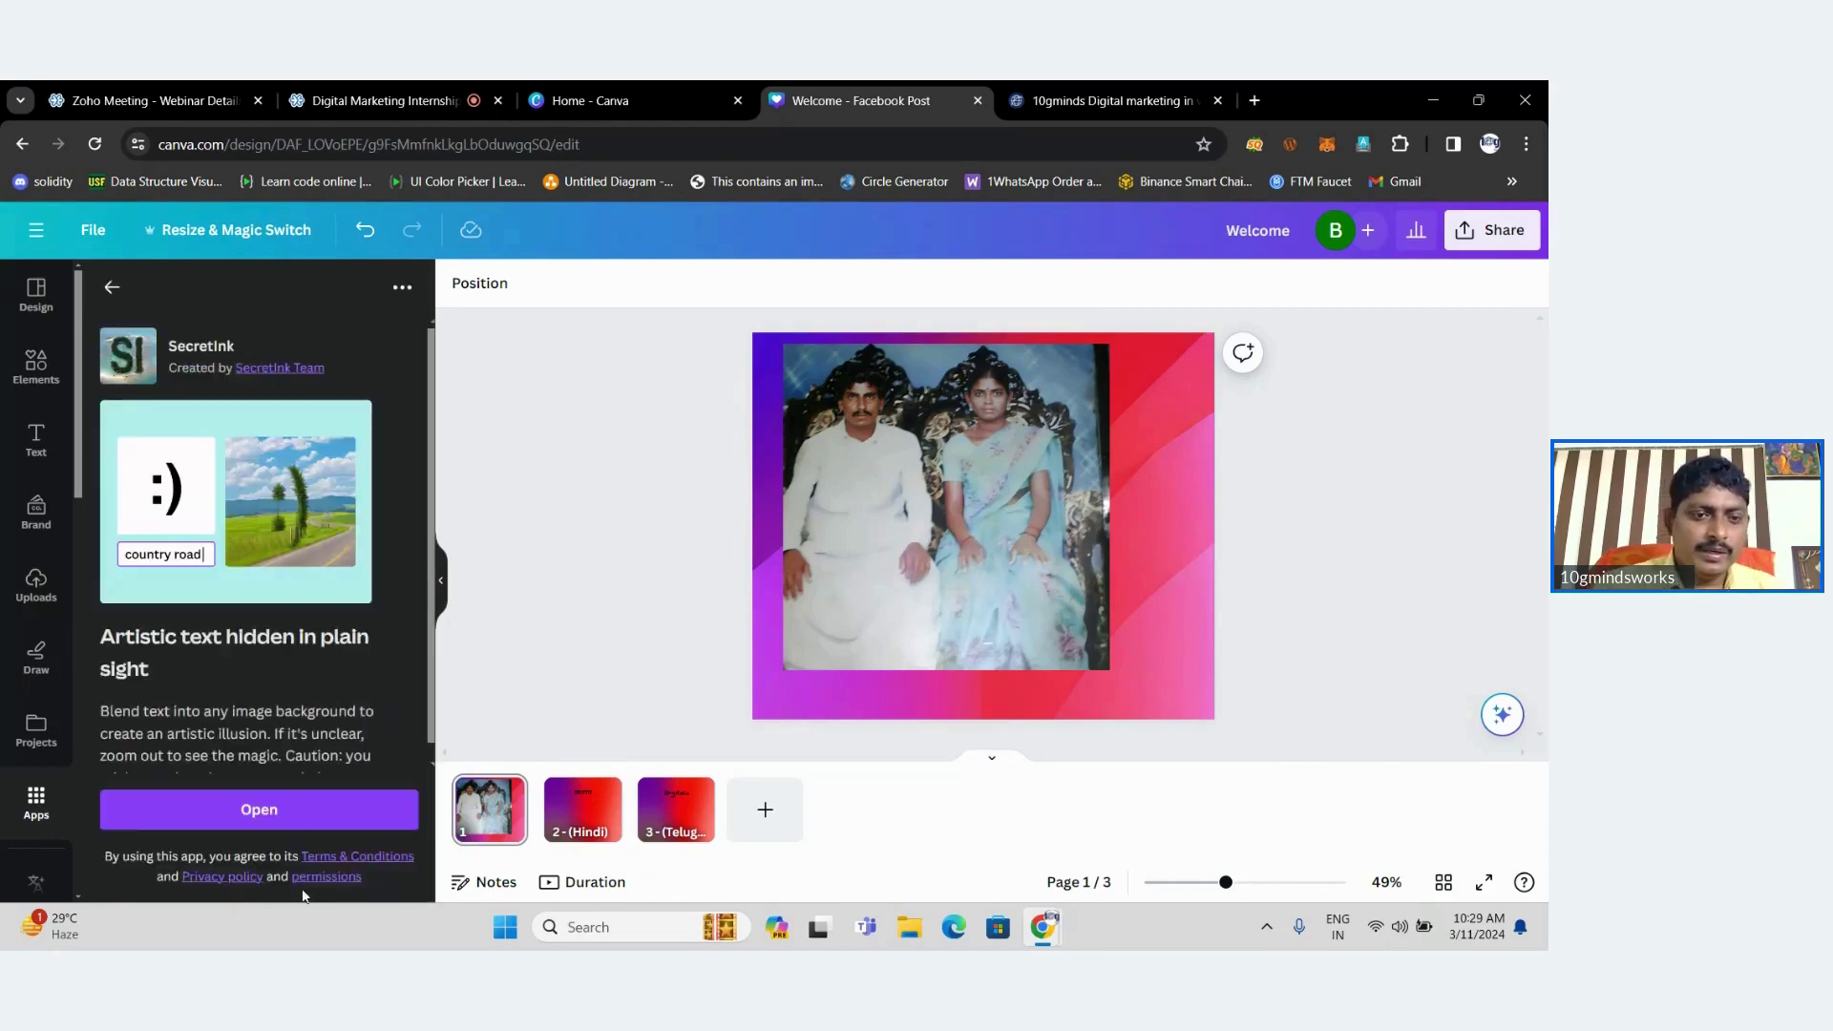
click(268, 807)
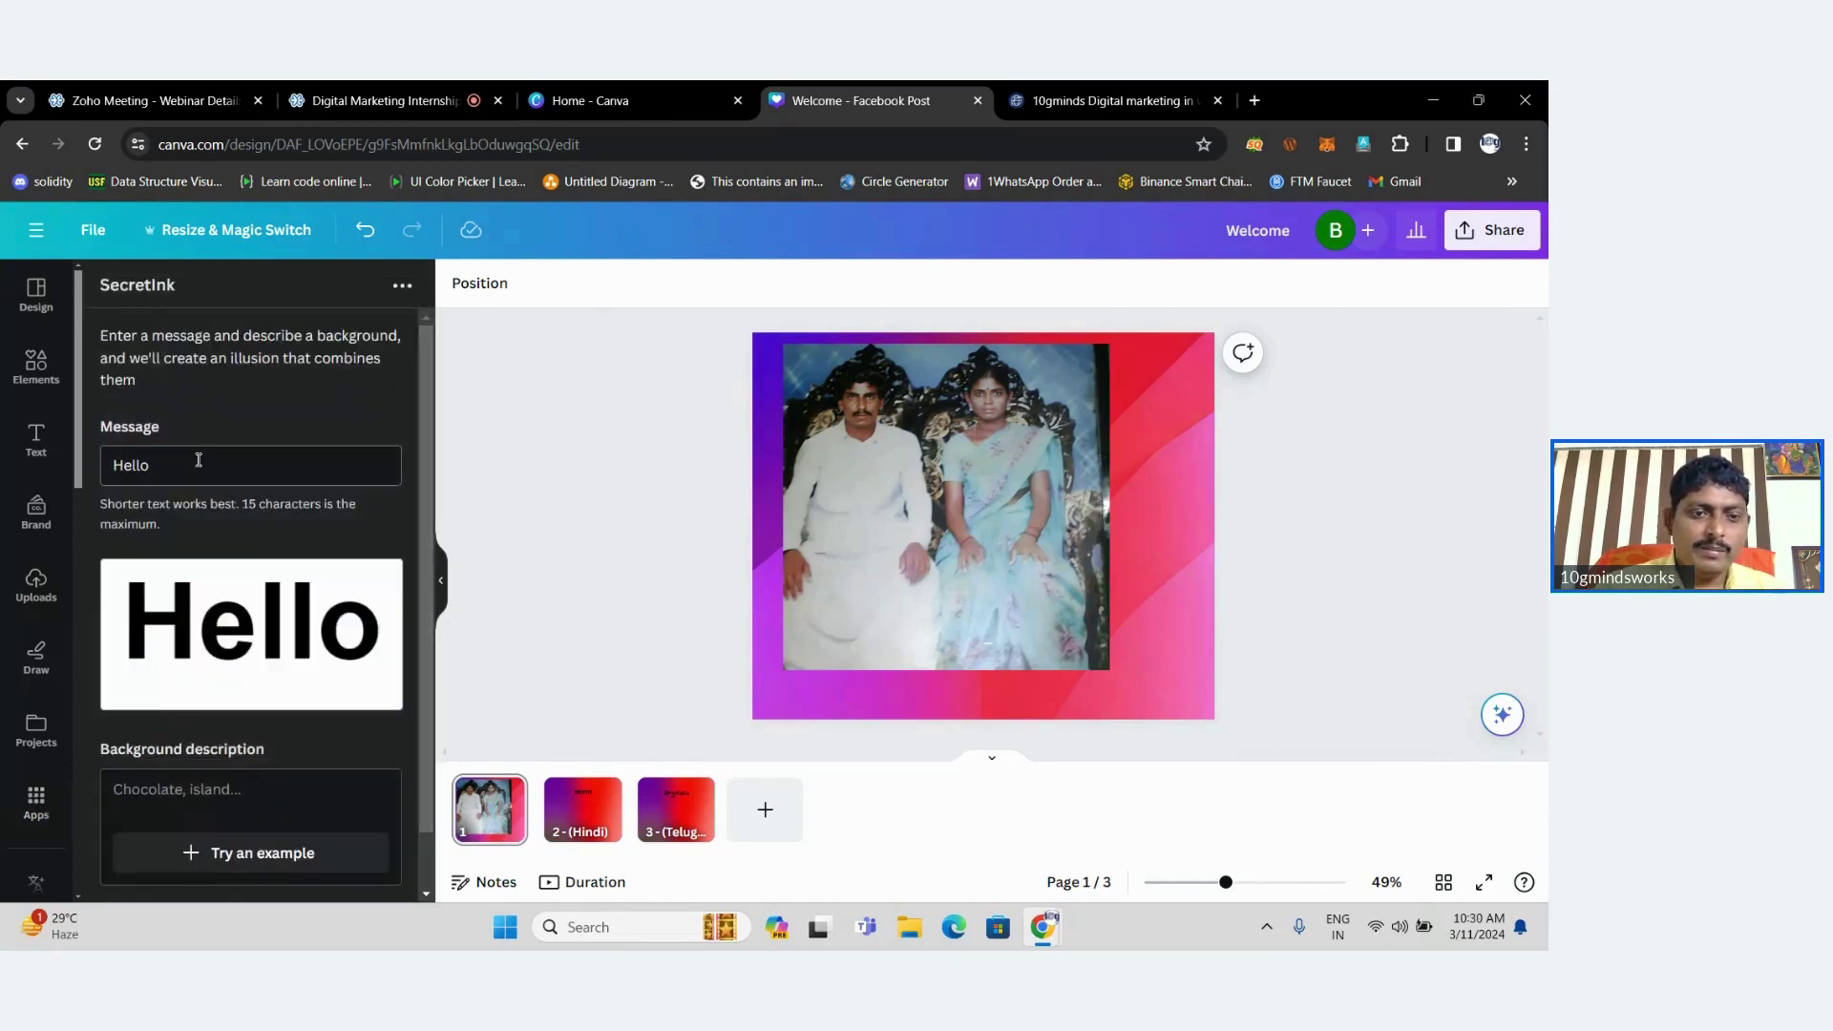
Generate a SecretInk image with the person's name as message and the example background "A cascade of waterfalls in a tropical rainforest".
double_click(199, 460)
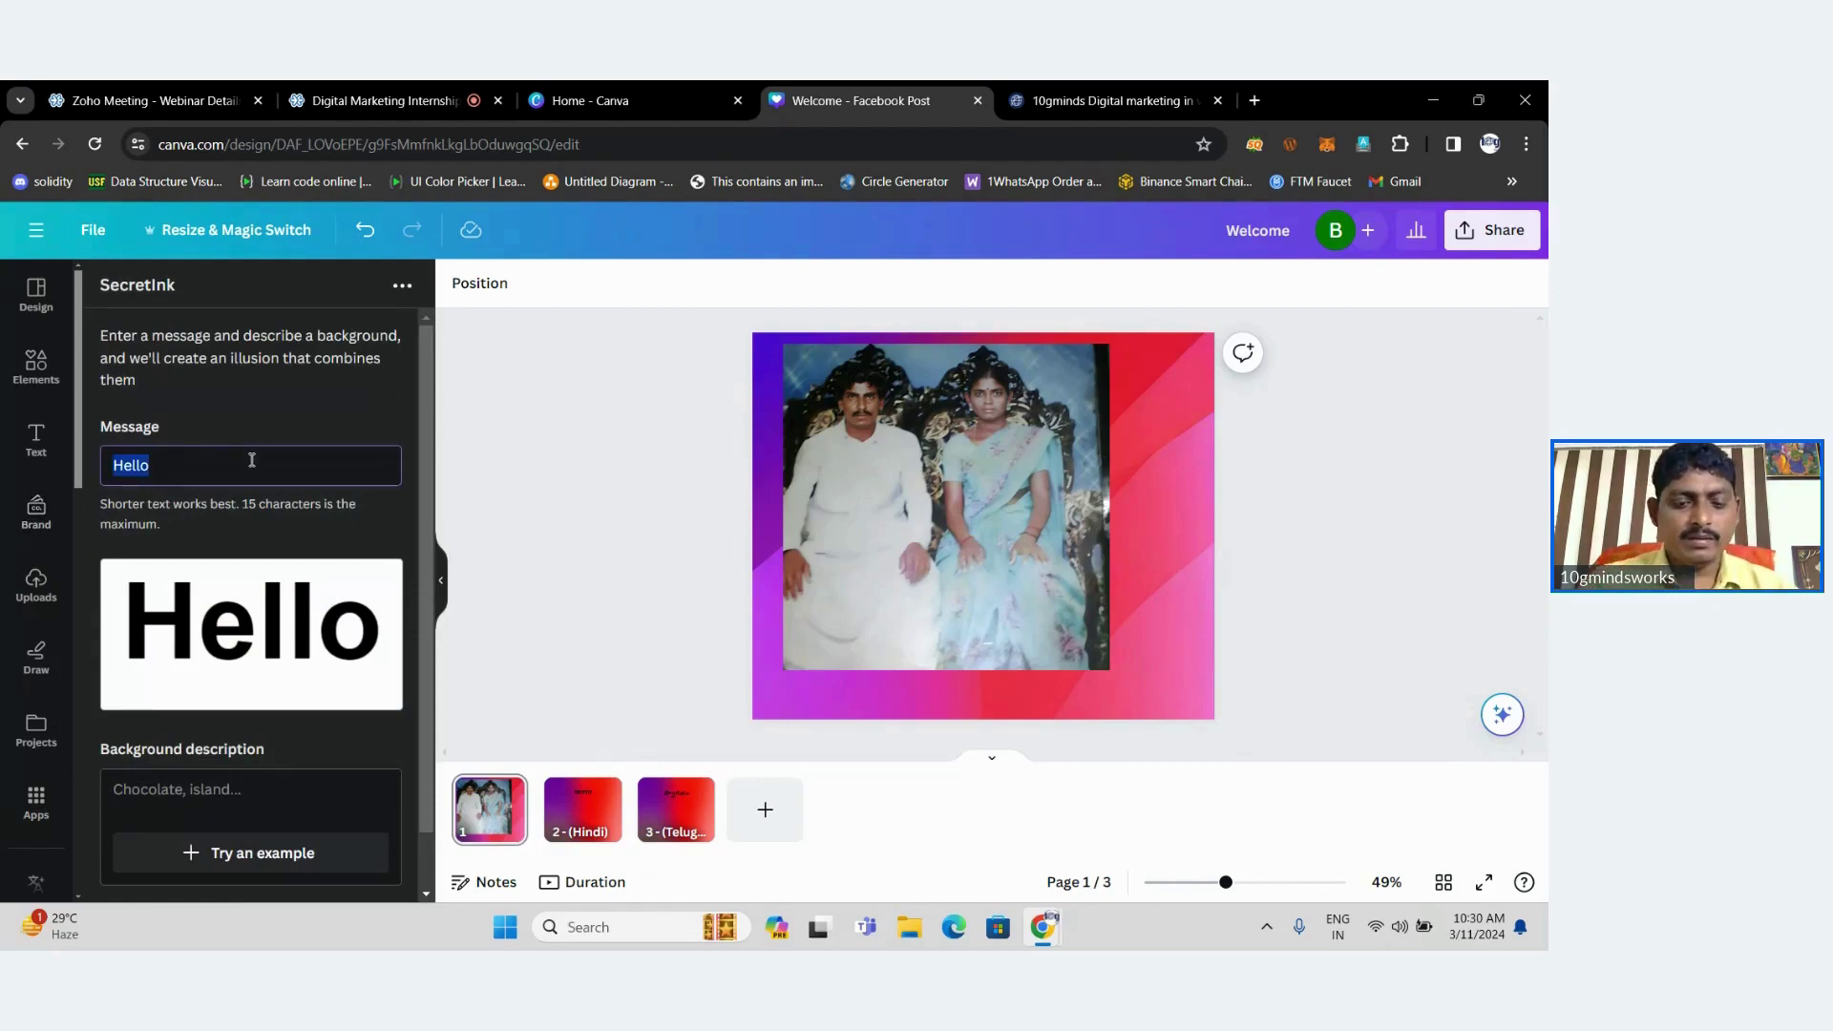
text(BALARAM)
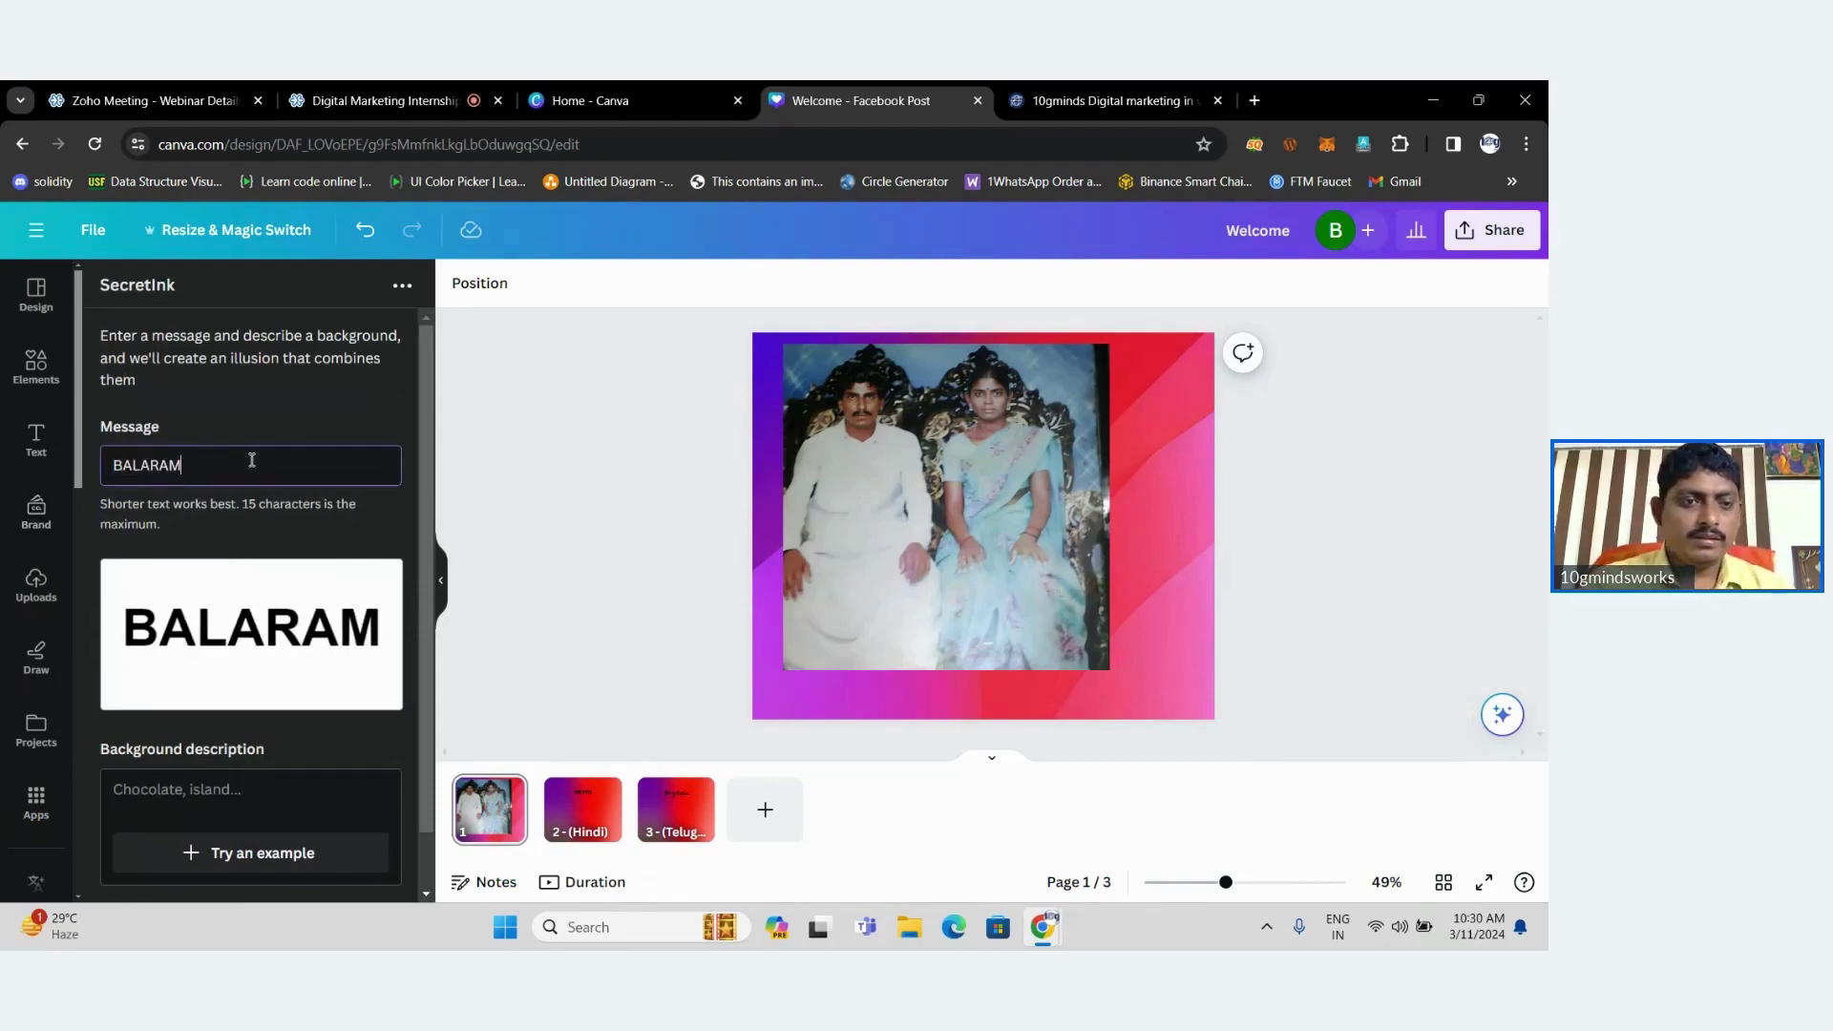
click(385, 525)
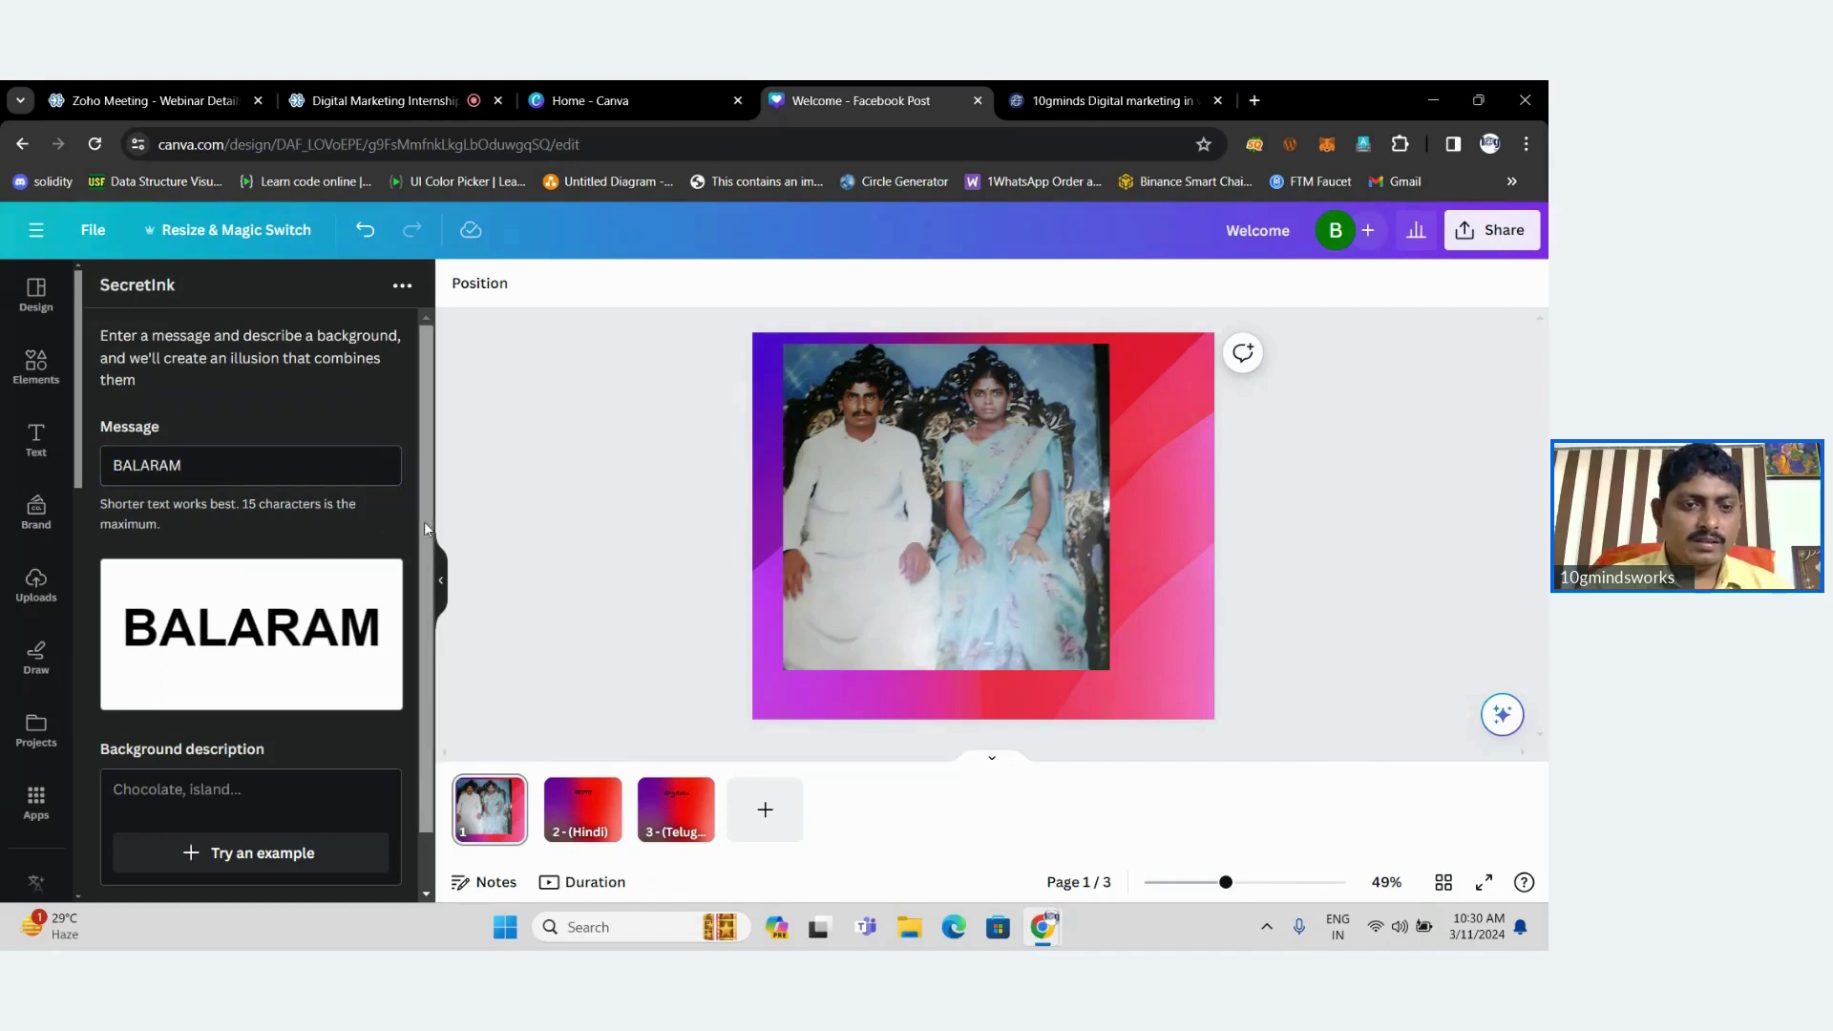
scroll(424, 521, down, 1)
click(256, 793)
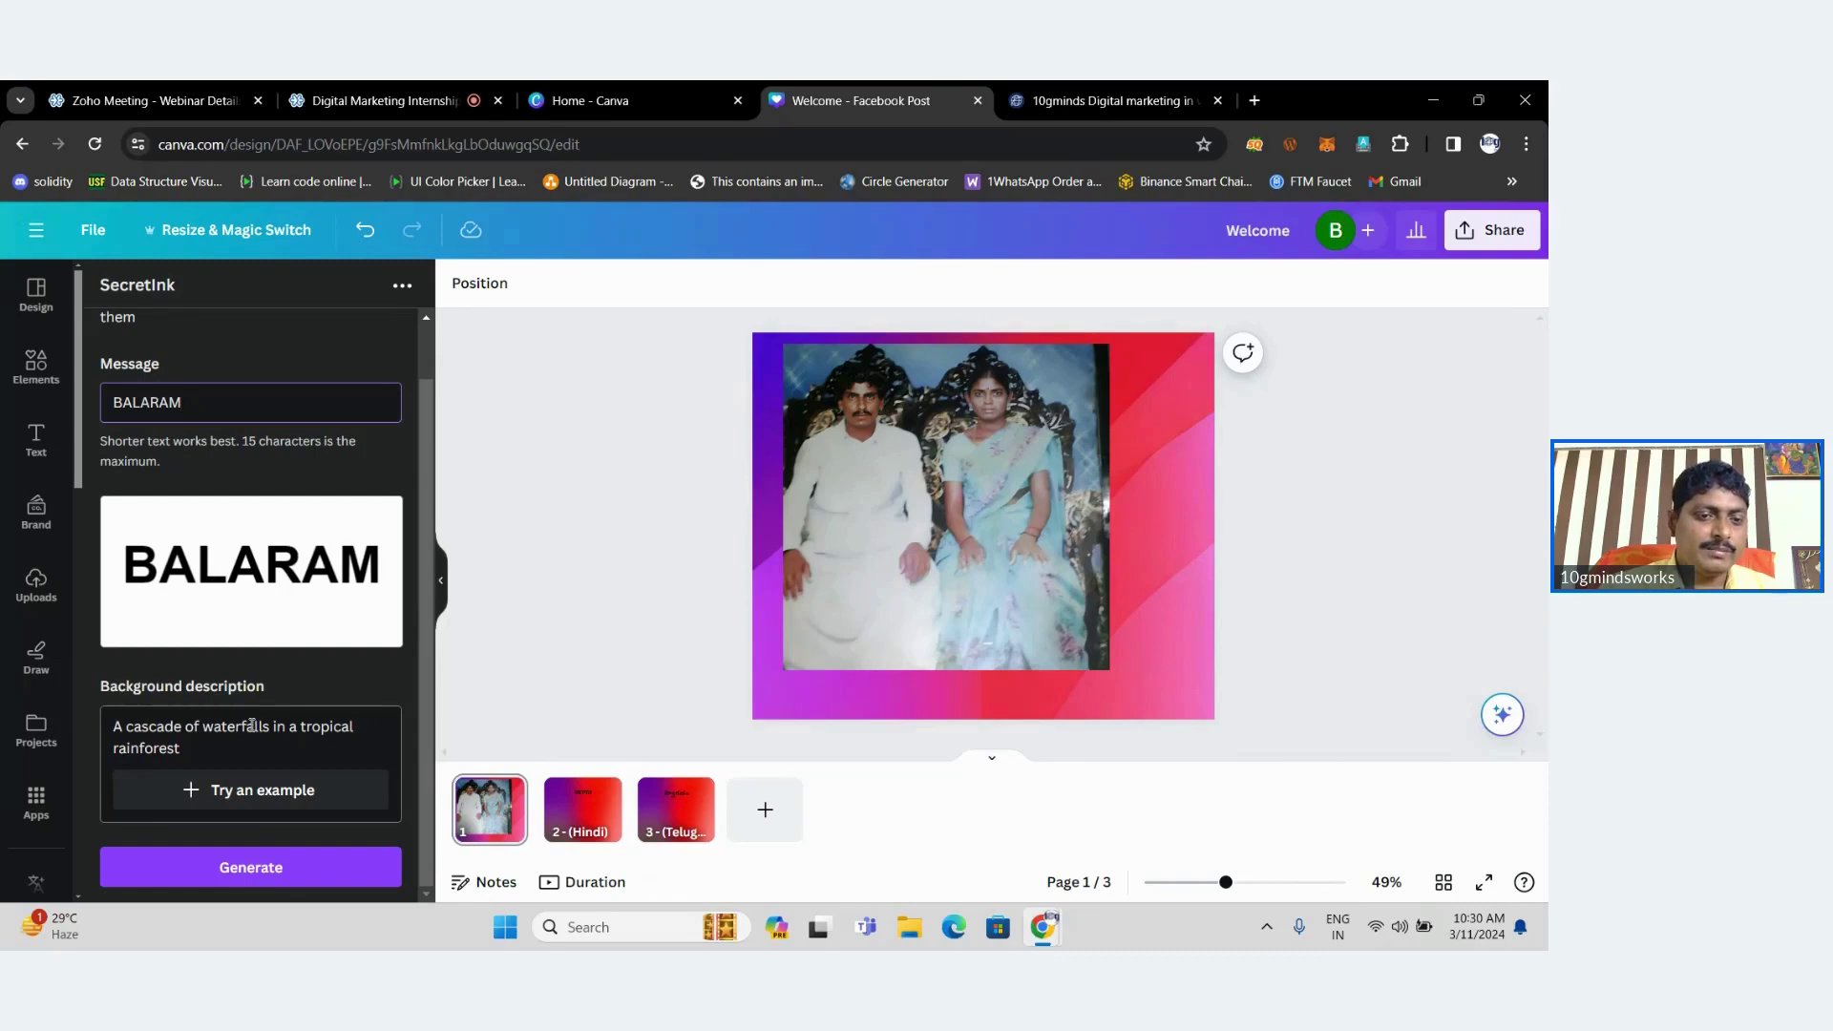
drag(186, 749, 110, 718)
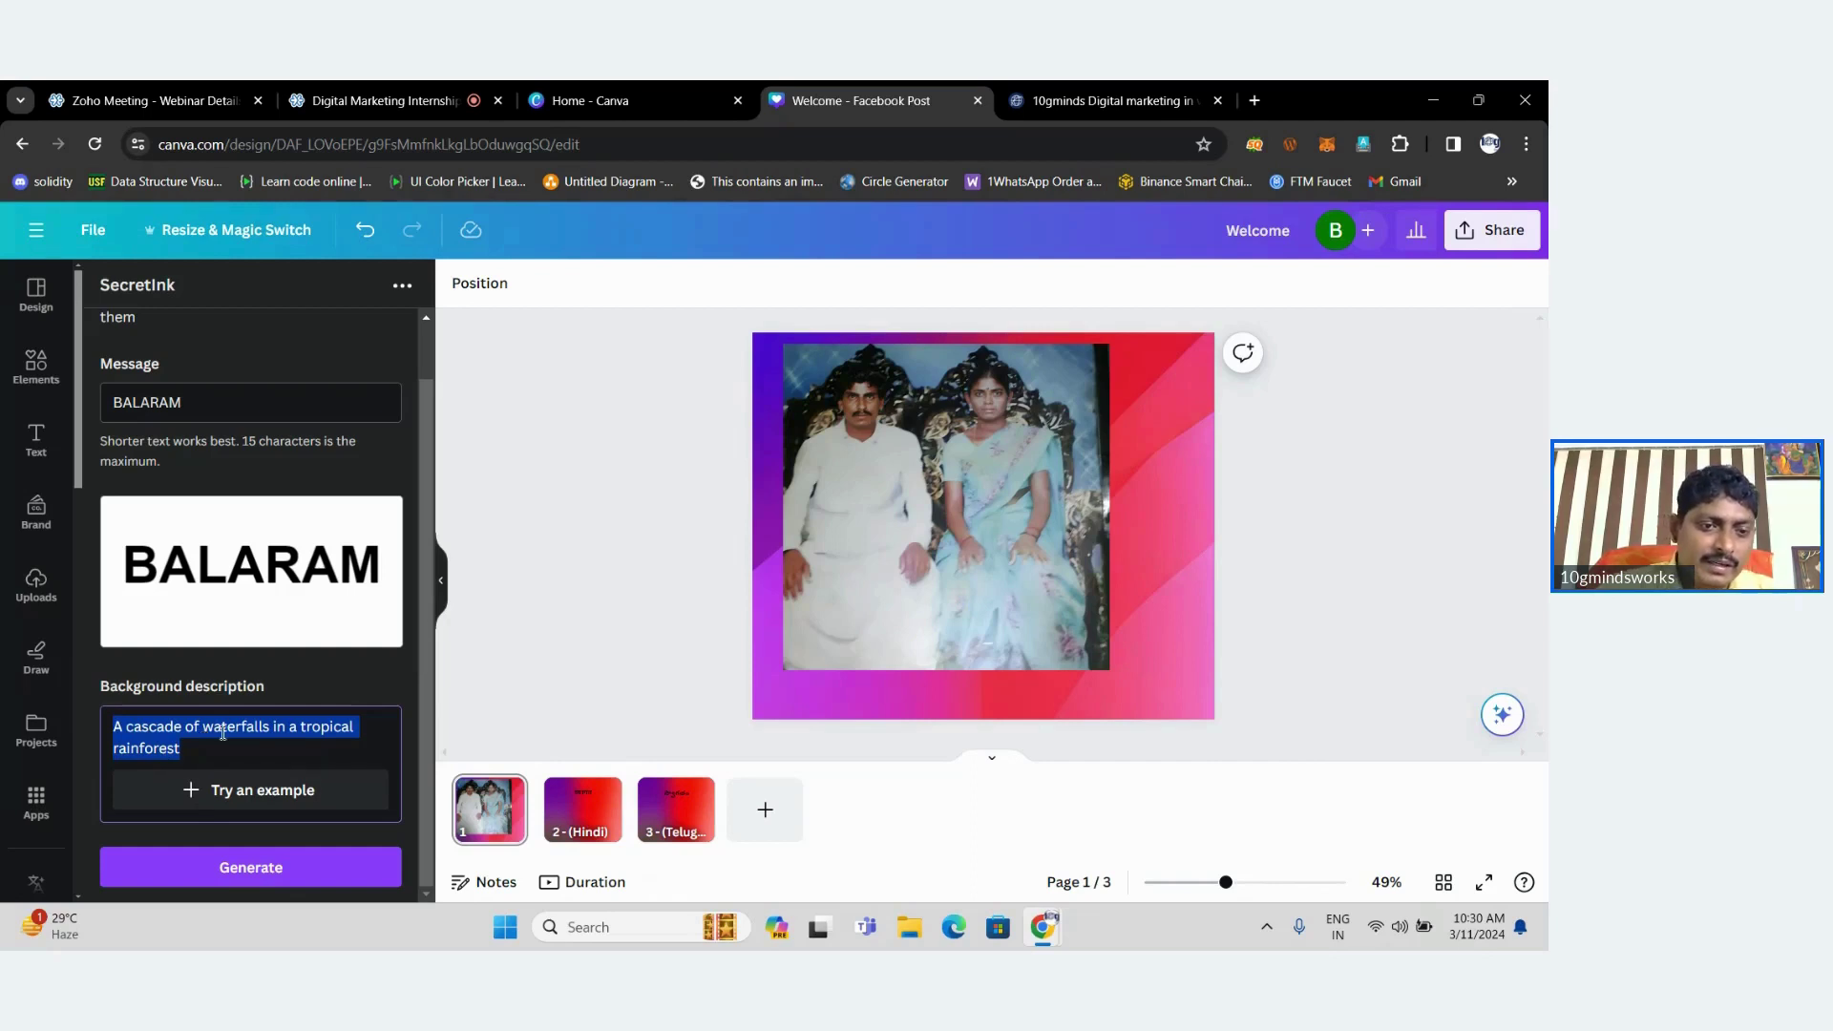
click(247, 536)
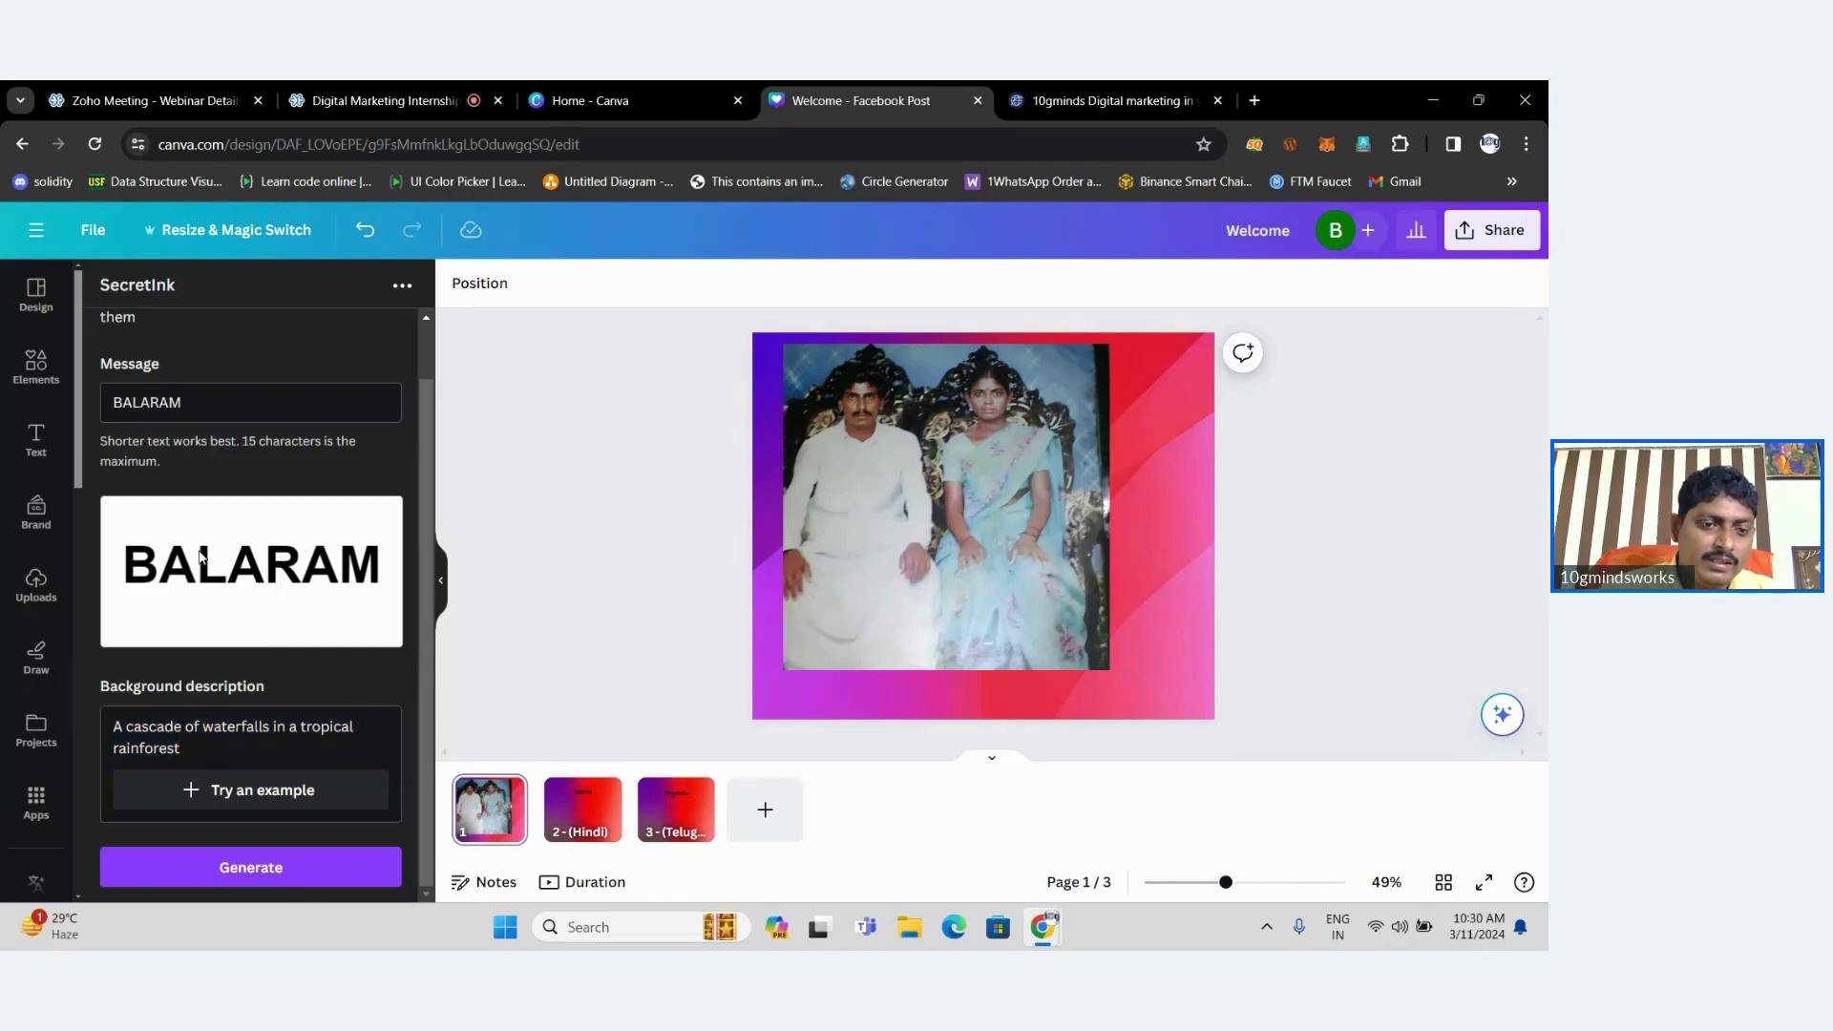
click(275, 868)
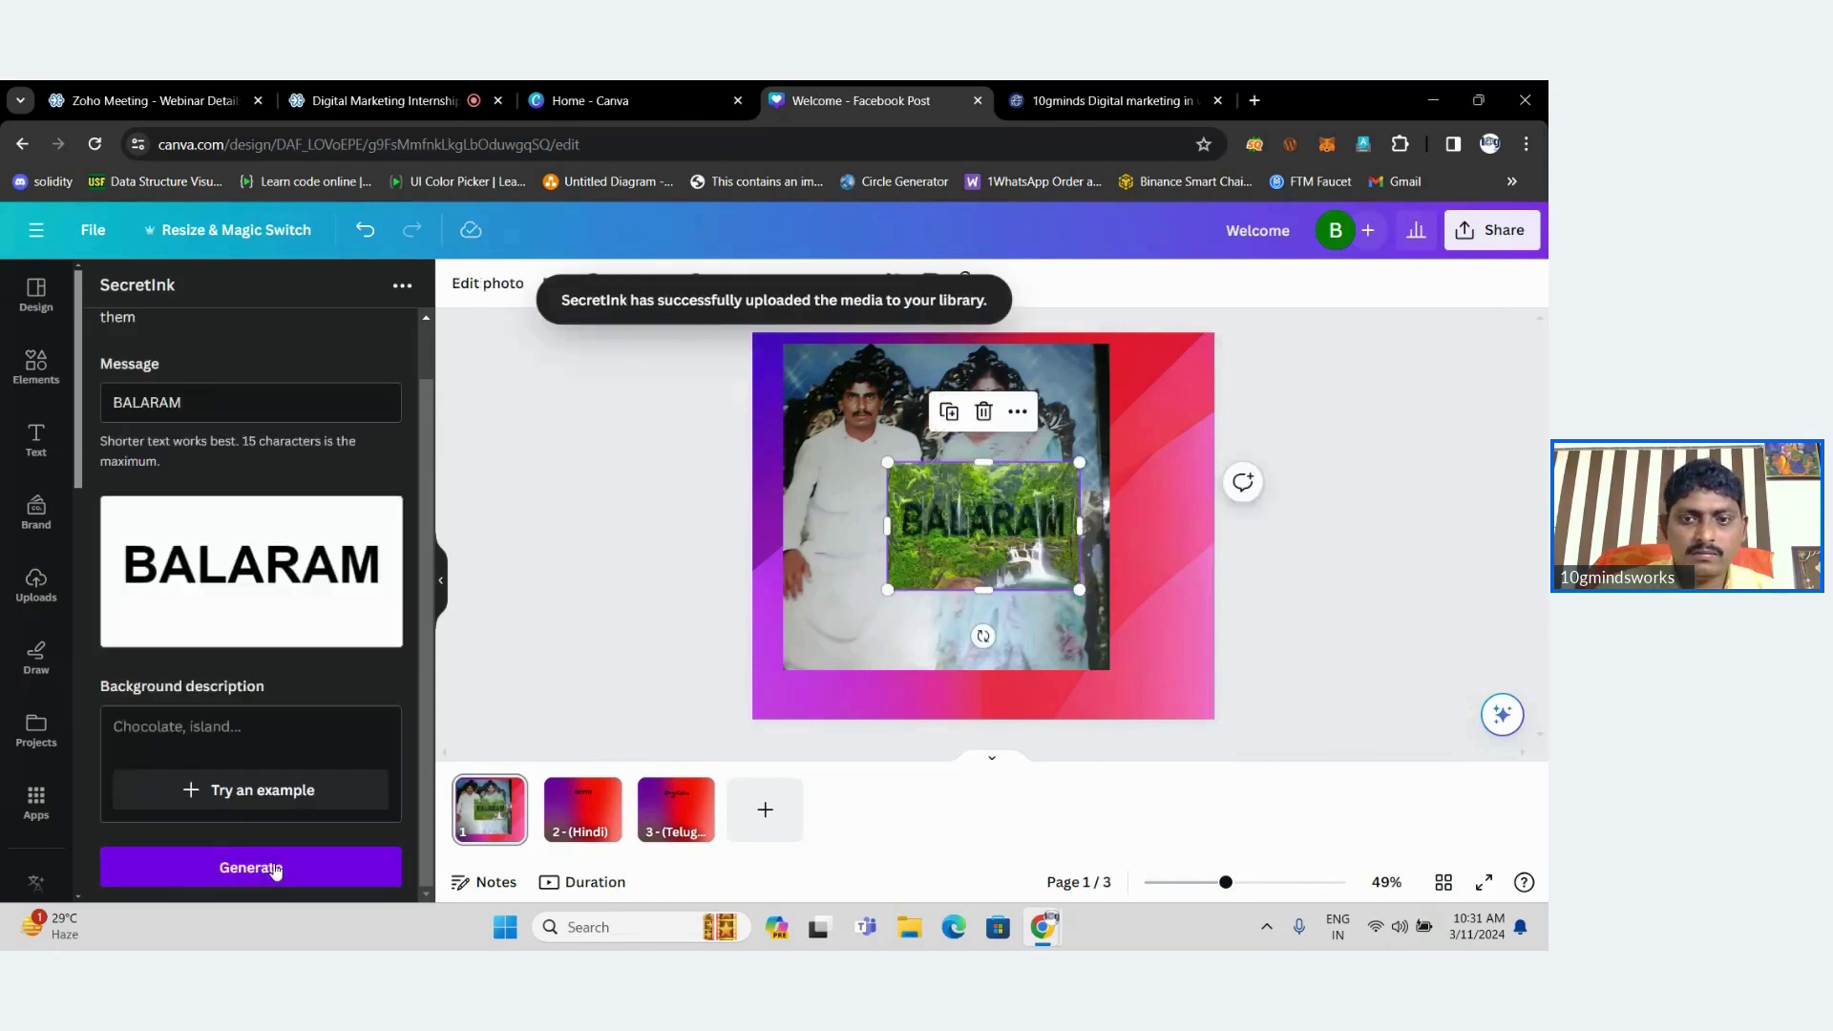
Delete the couple's photo from page 1 and enlarge the generated waterfall image to nearly the page's full width.
click(848, 647)
key(Delete)
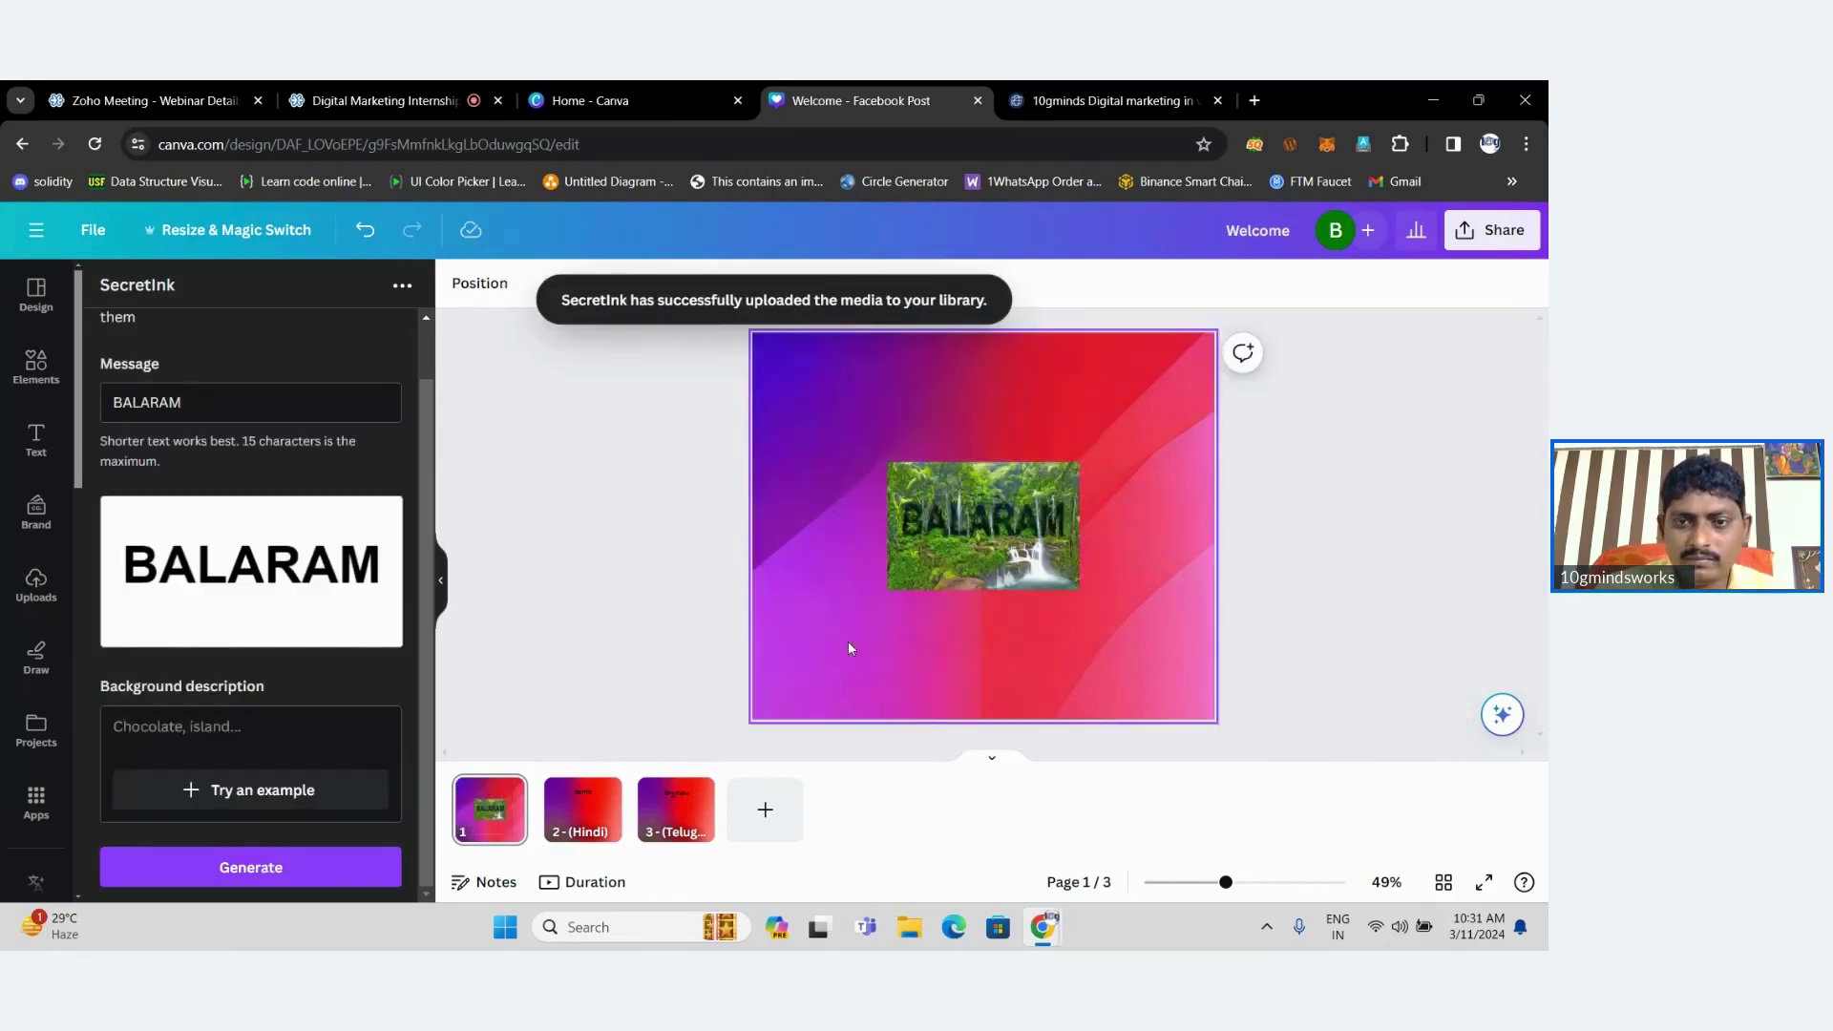
click(984, 504)
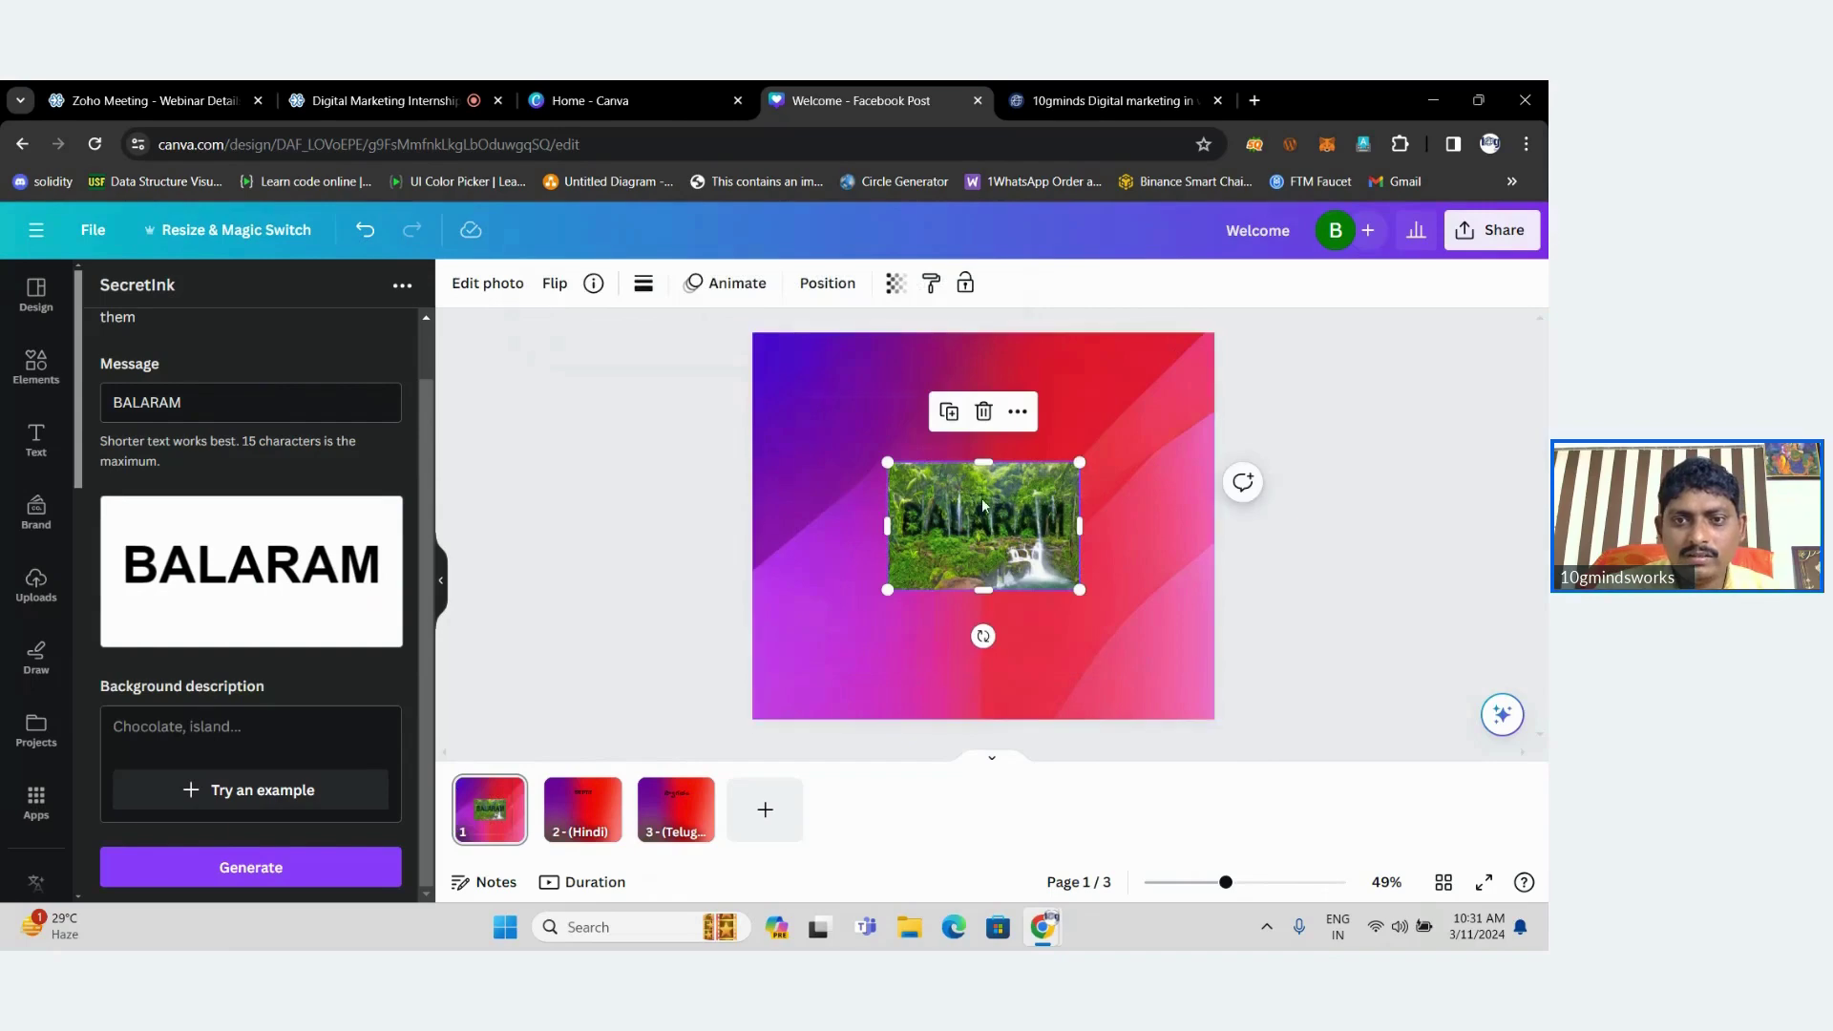
drag(983, 504, 871, 403)
drag(967, 488, 1204, 676)
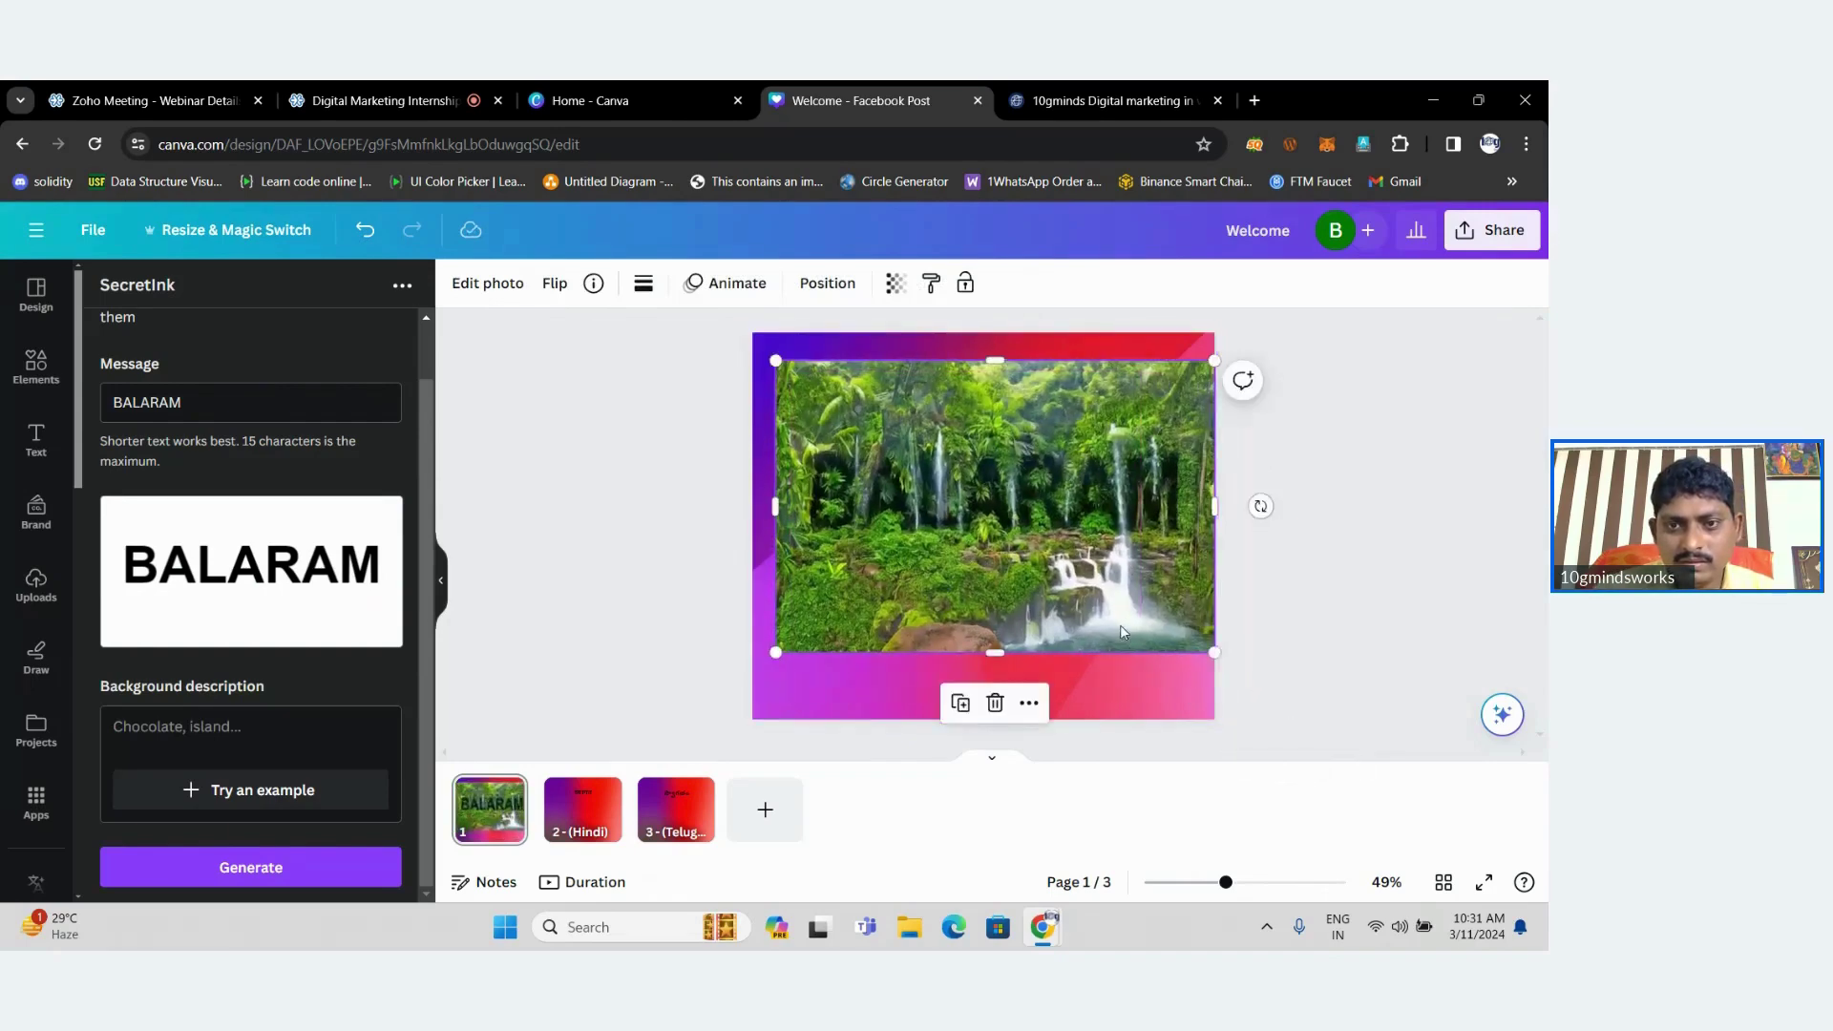
drag(1121, 631, 1098, 642)
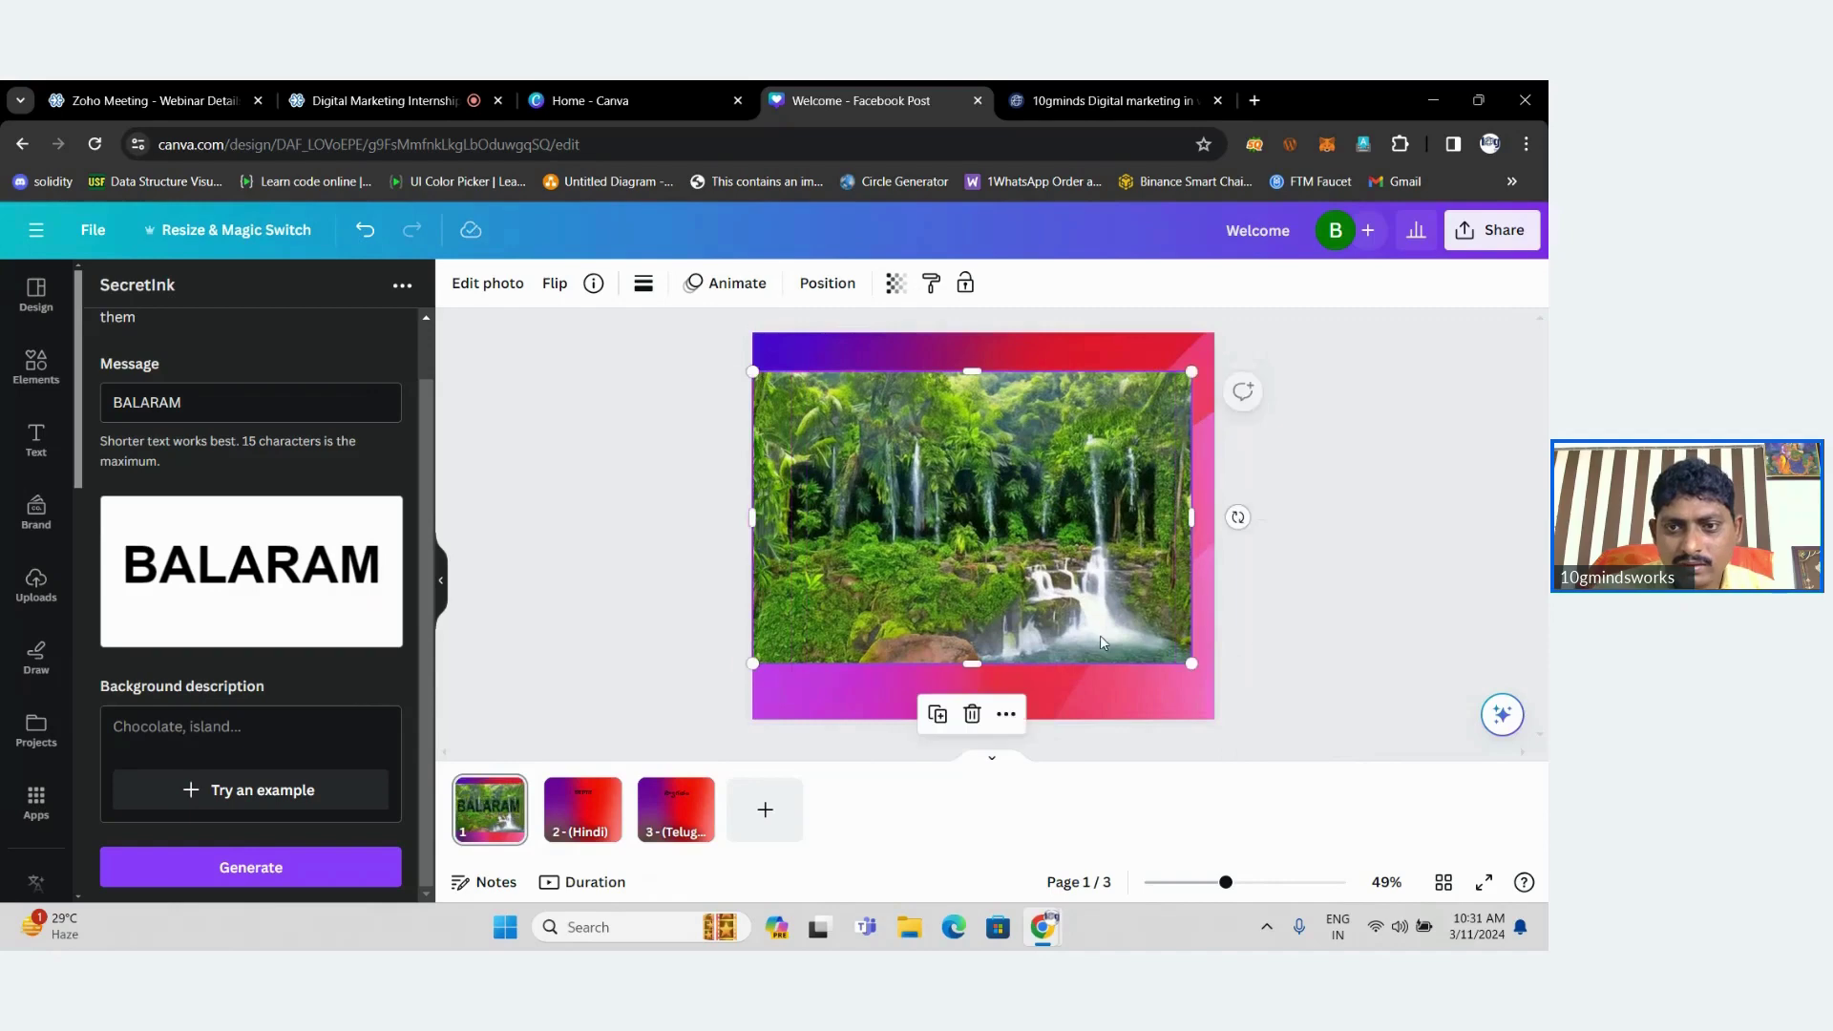
click(1121, 719)
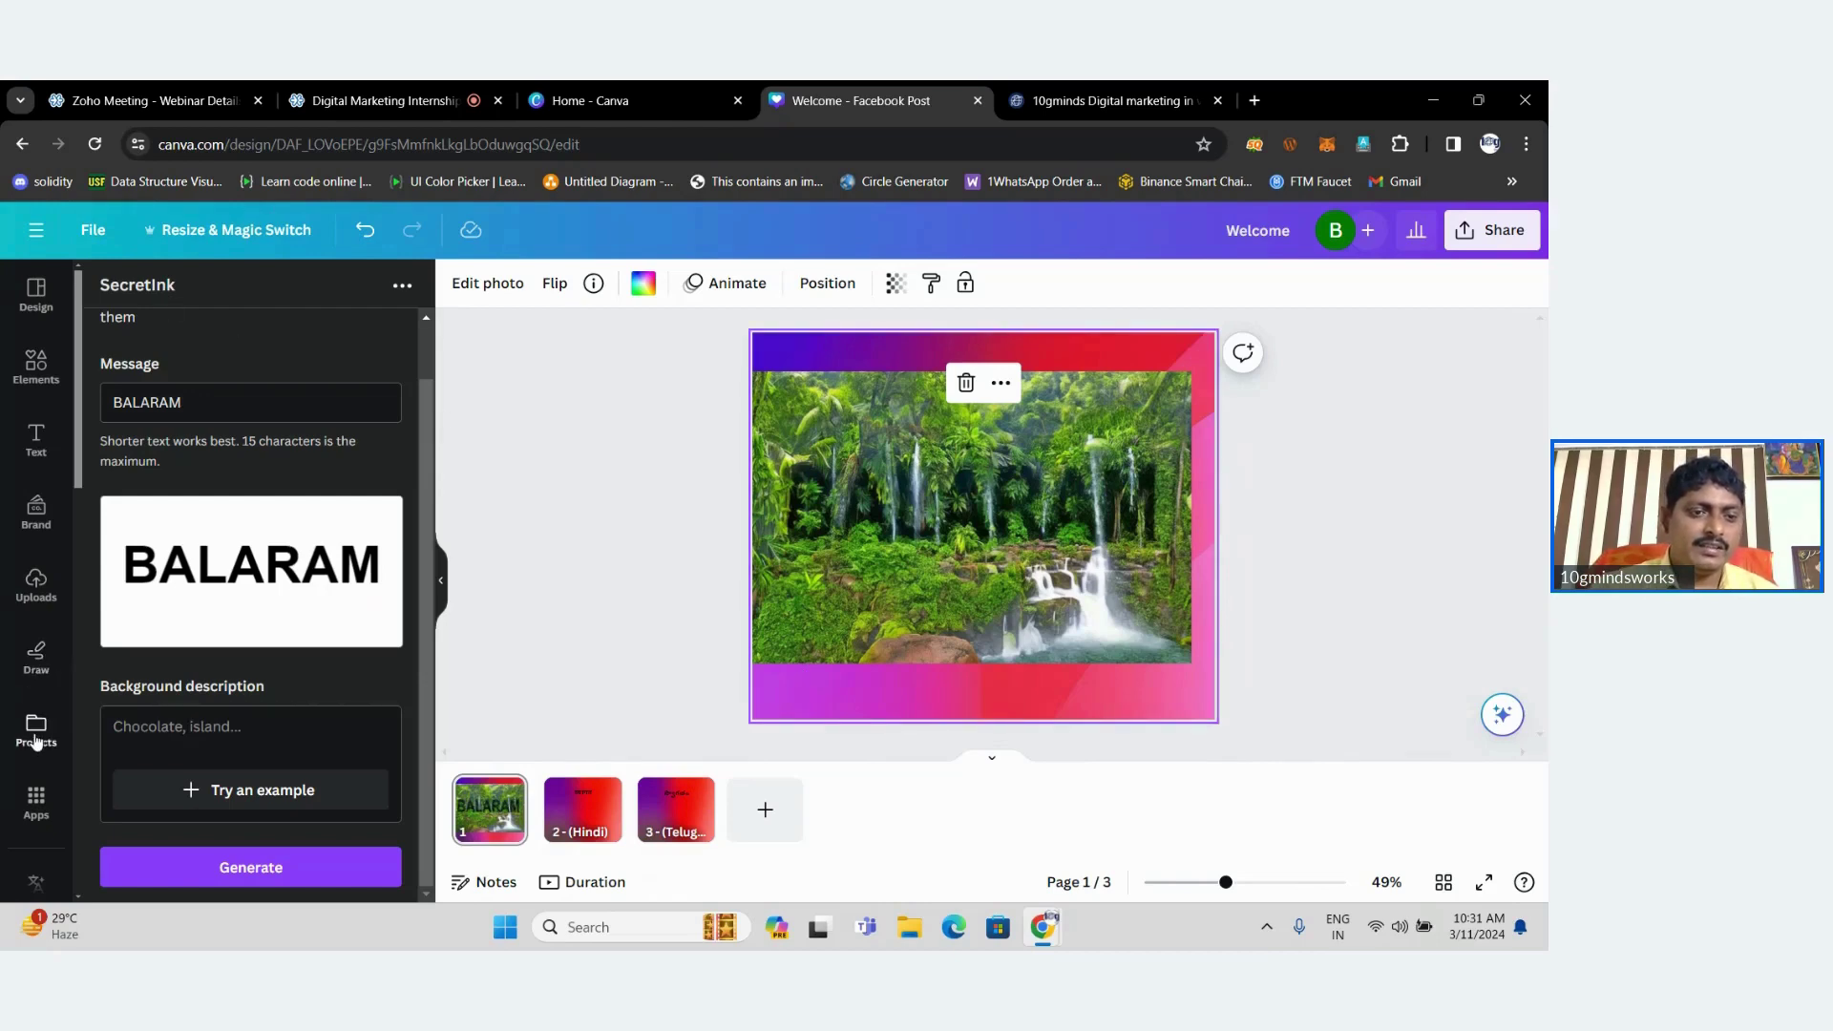
Browse the Canva apps and search them for "speed paint".
click(36, 800)
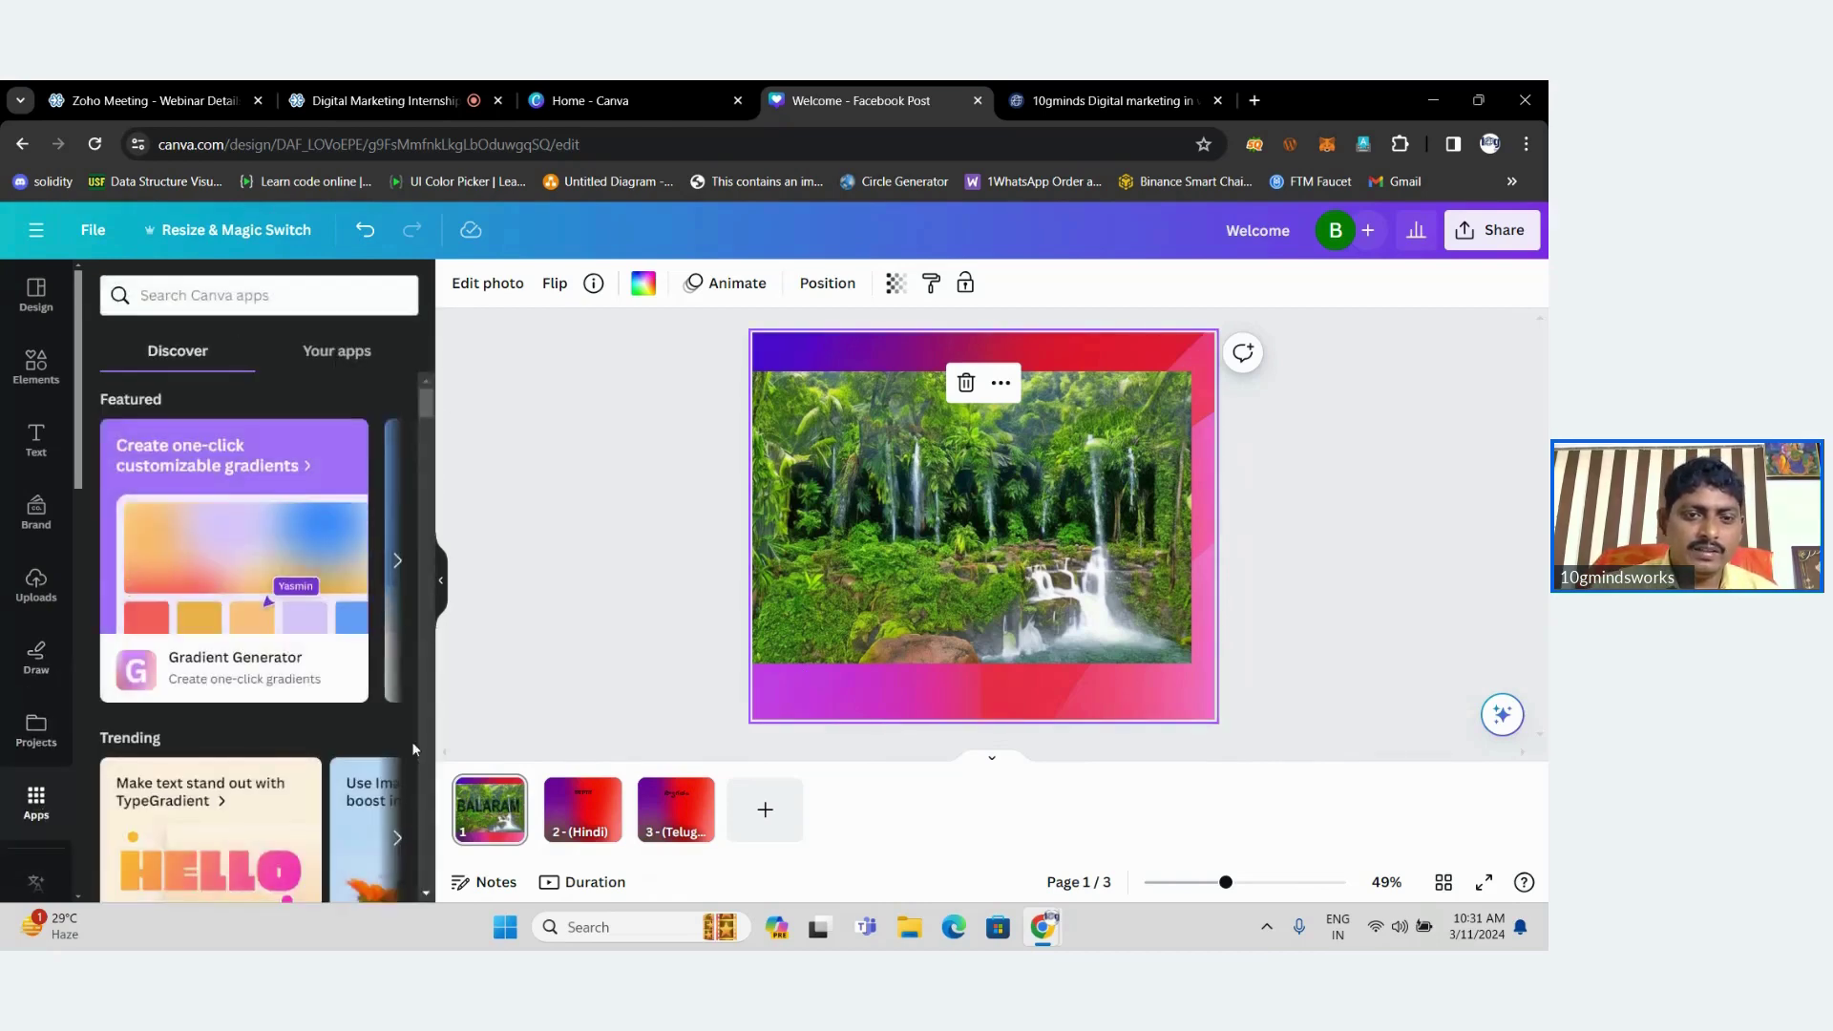
drag(427, 406, 431, 496)
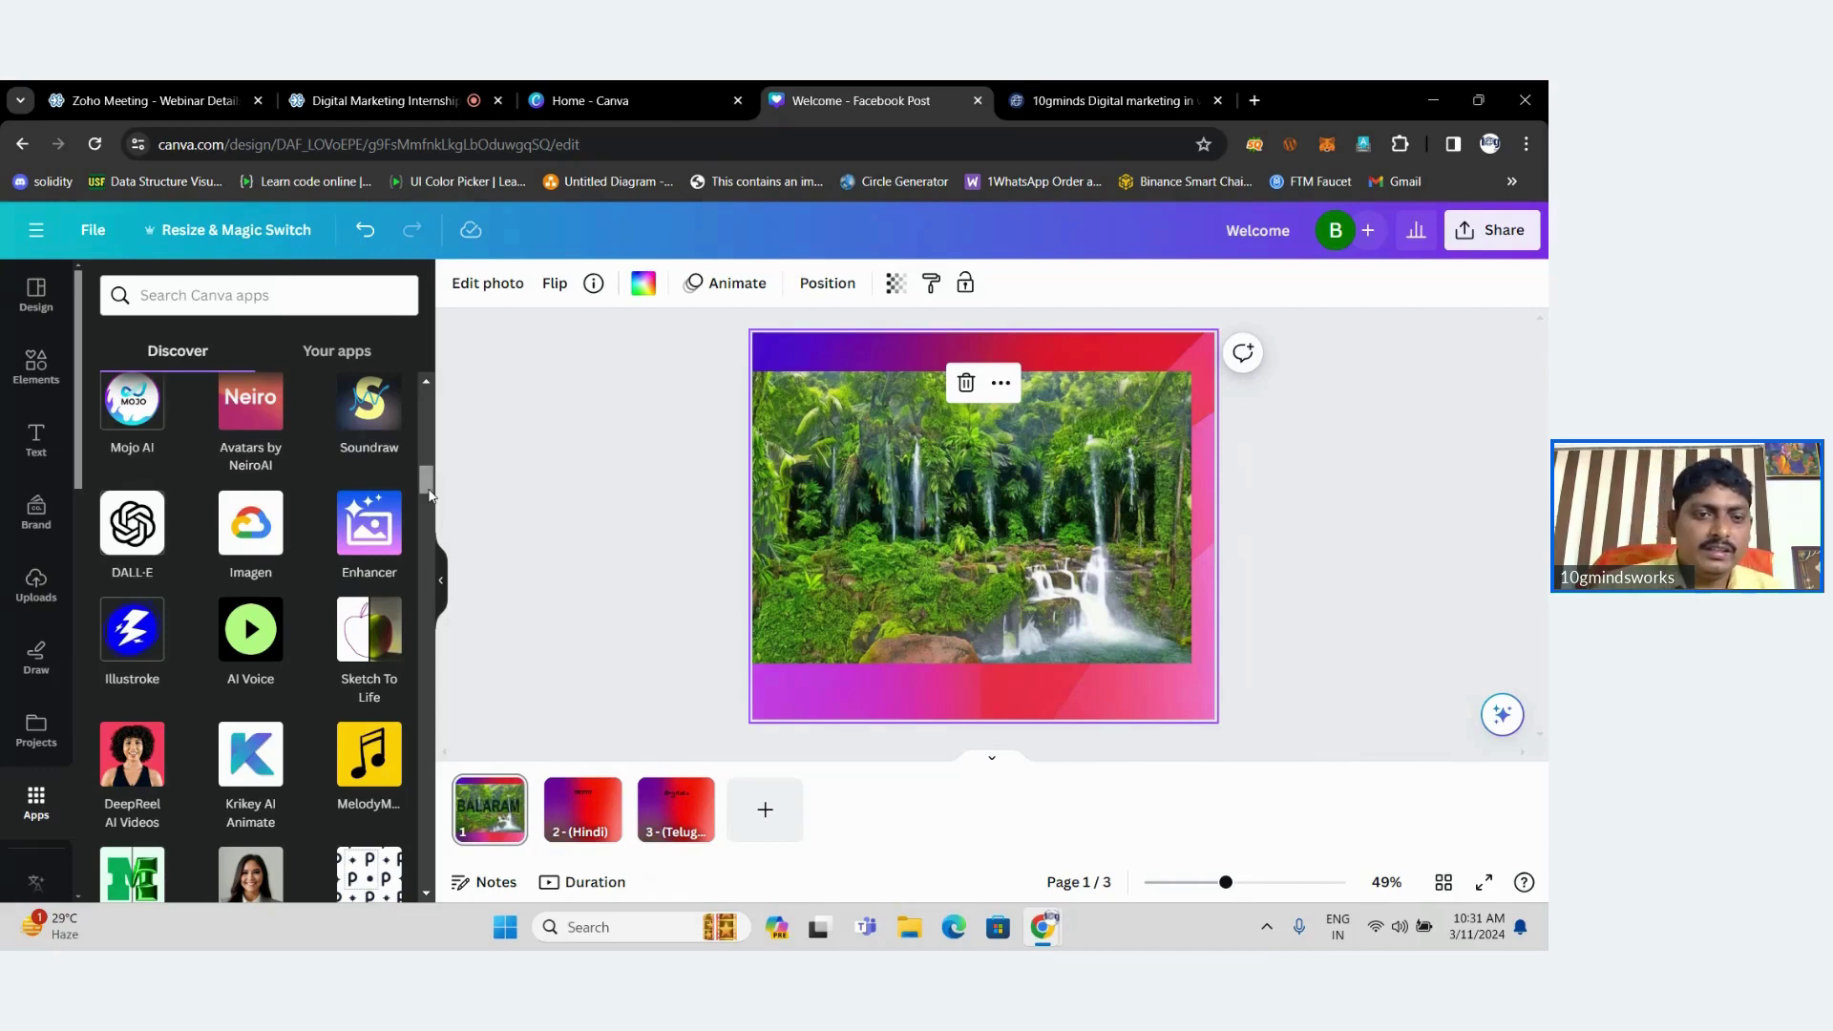
drag(428, 496, 426, 515)
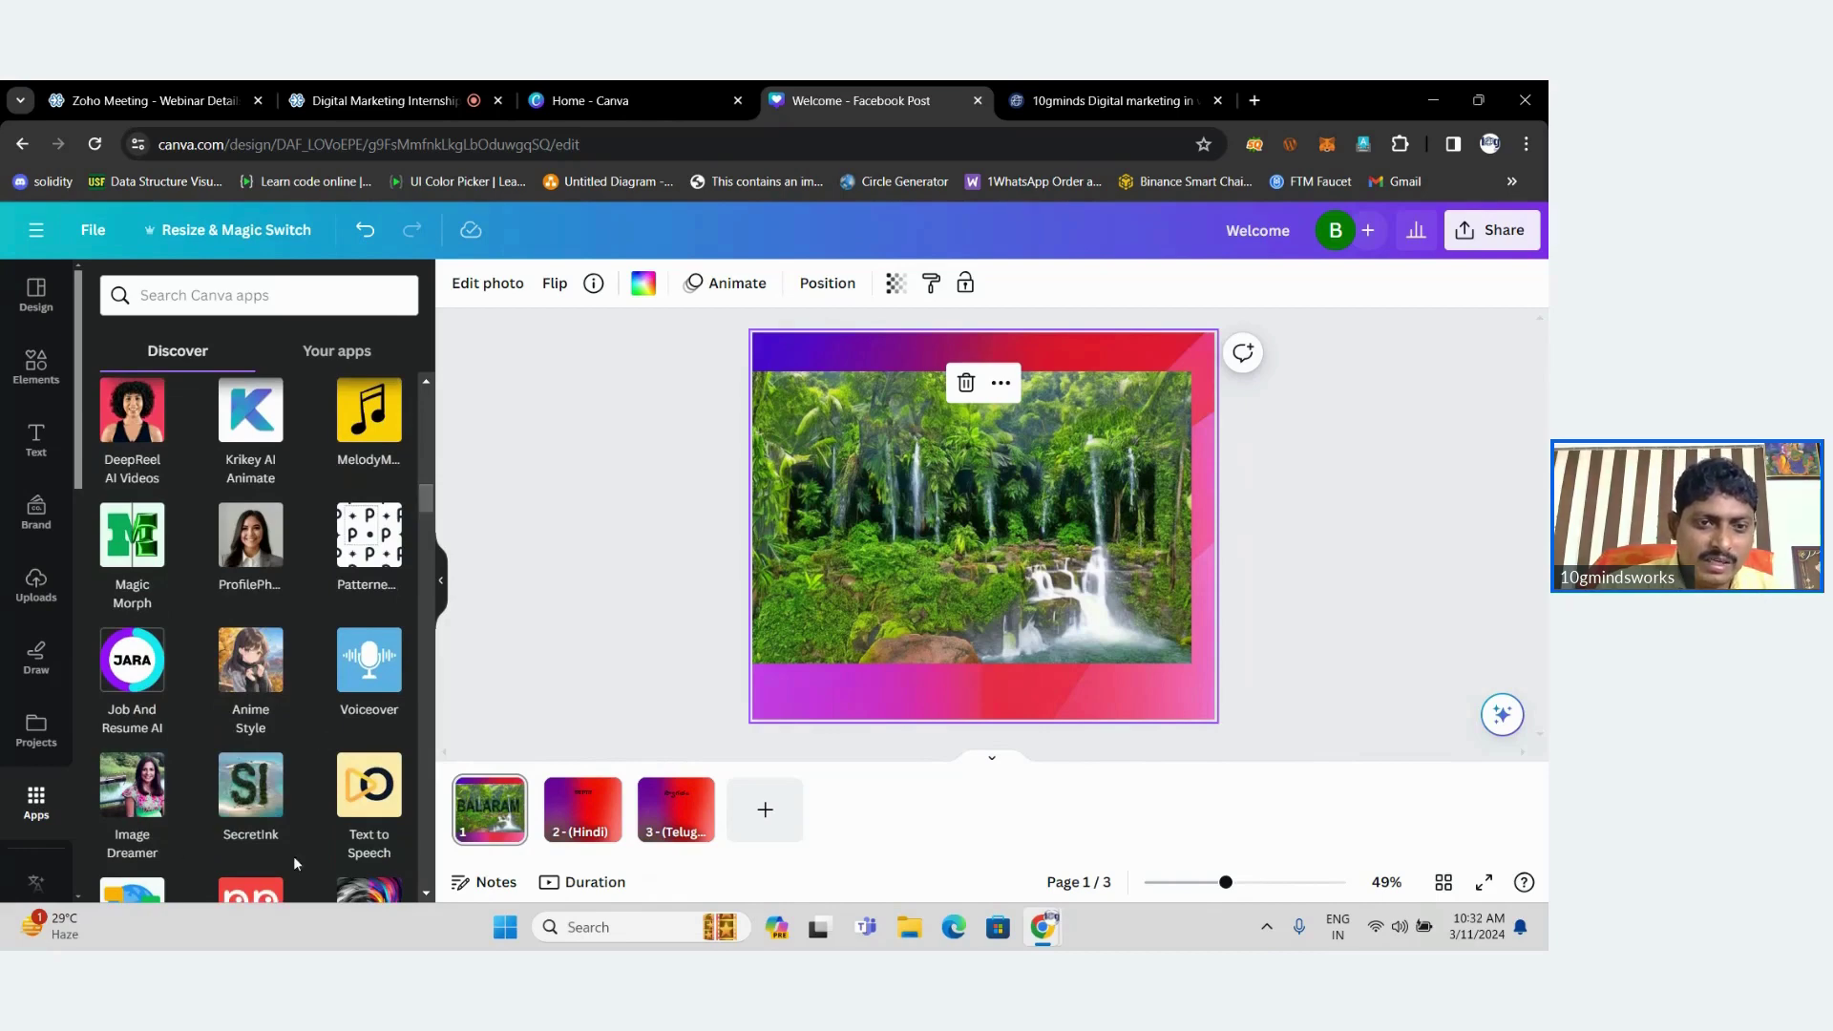
drag(417, 512, 430, 523)
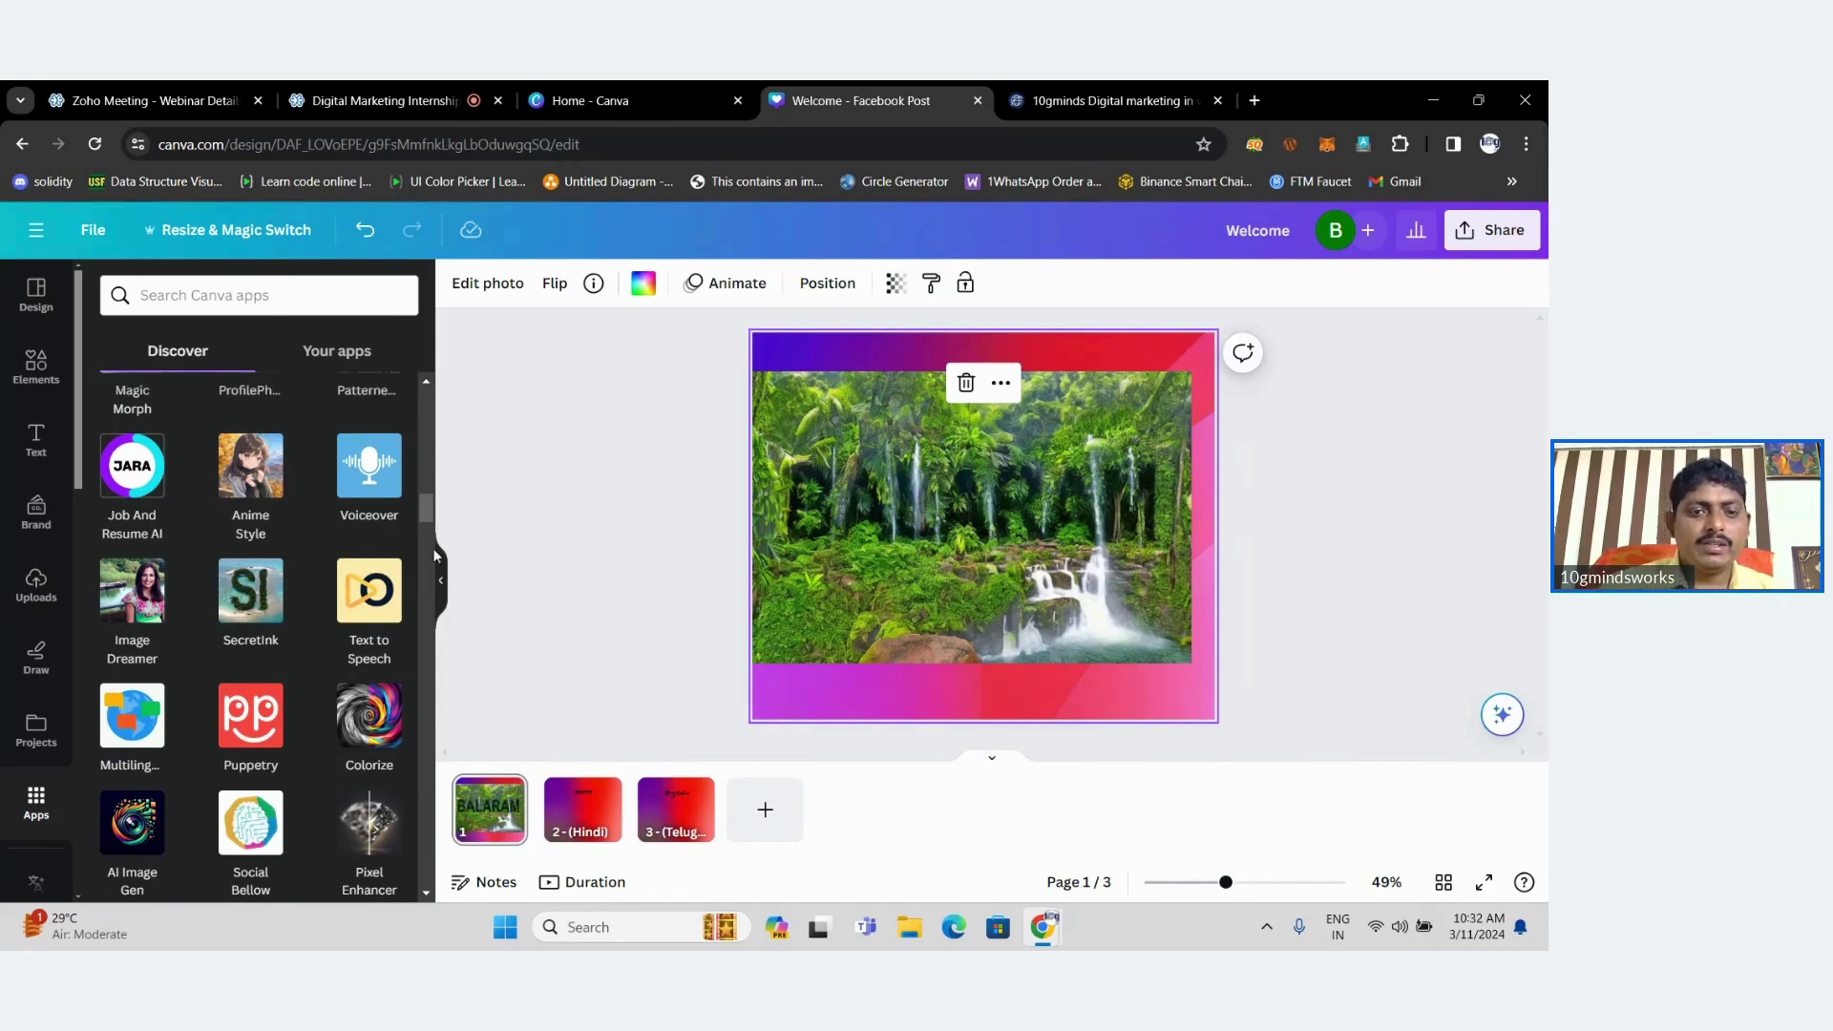
drag(420, 511, 420, 391)
click(265, 293)
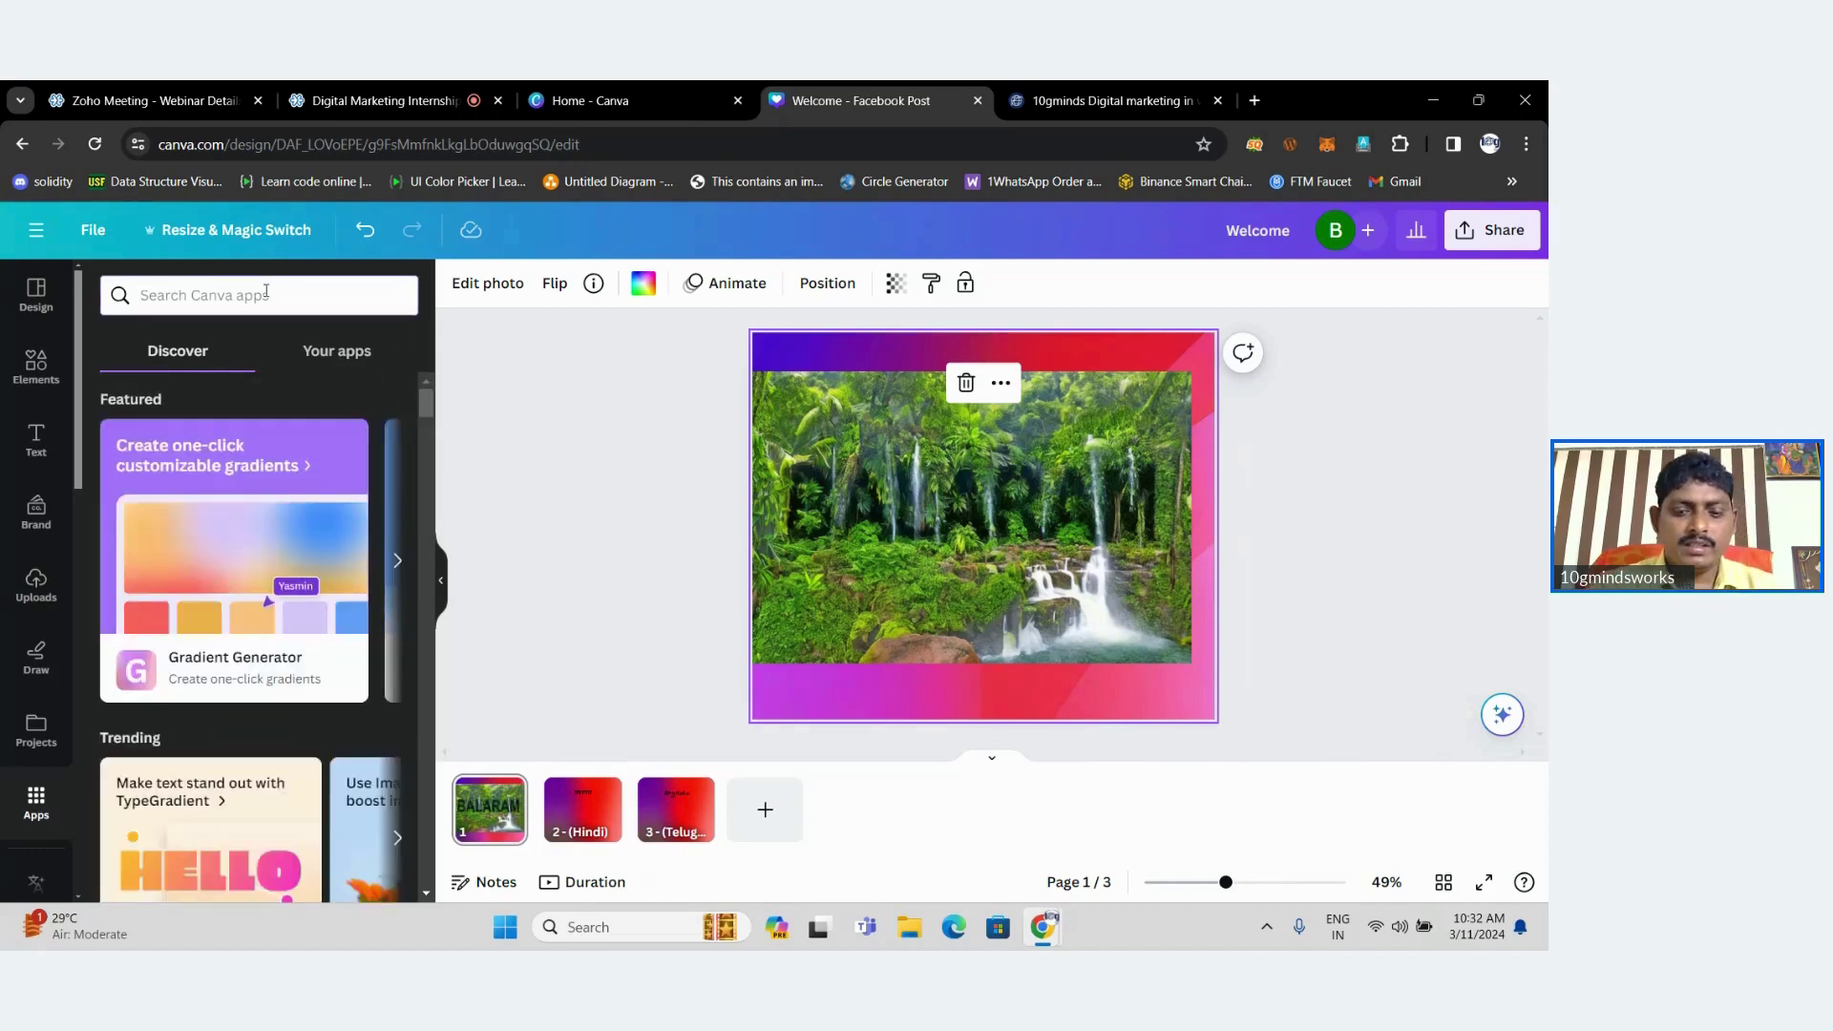
text(paint)
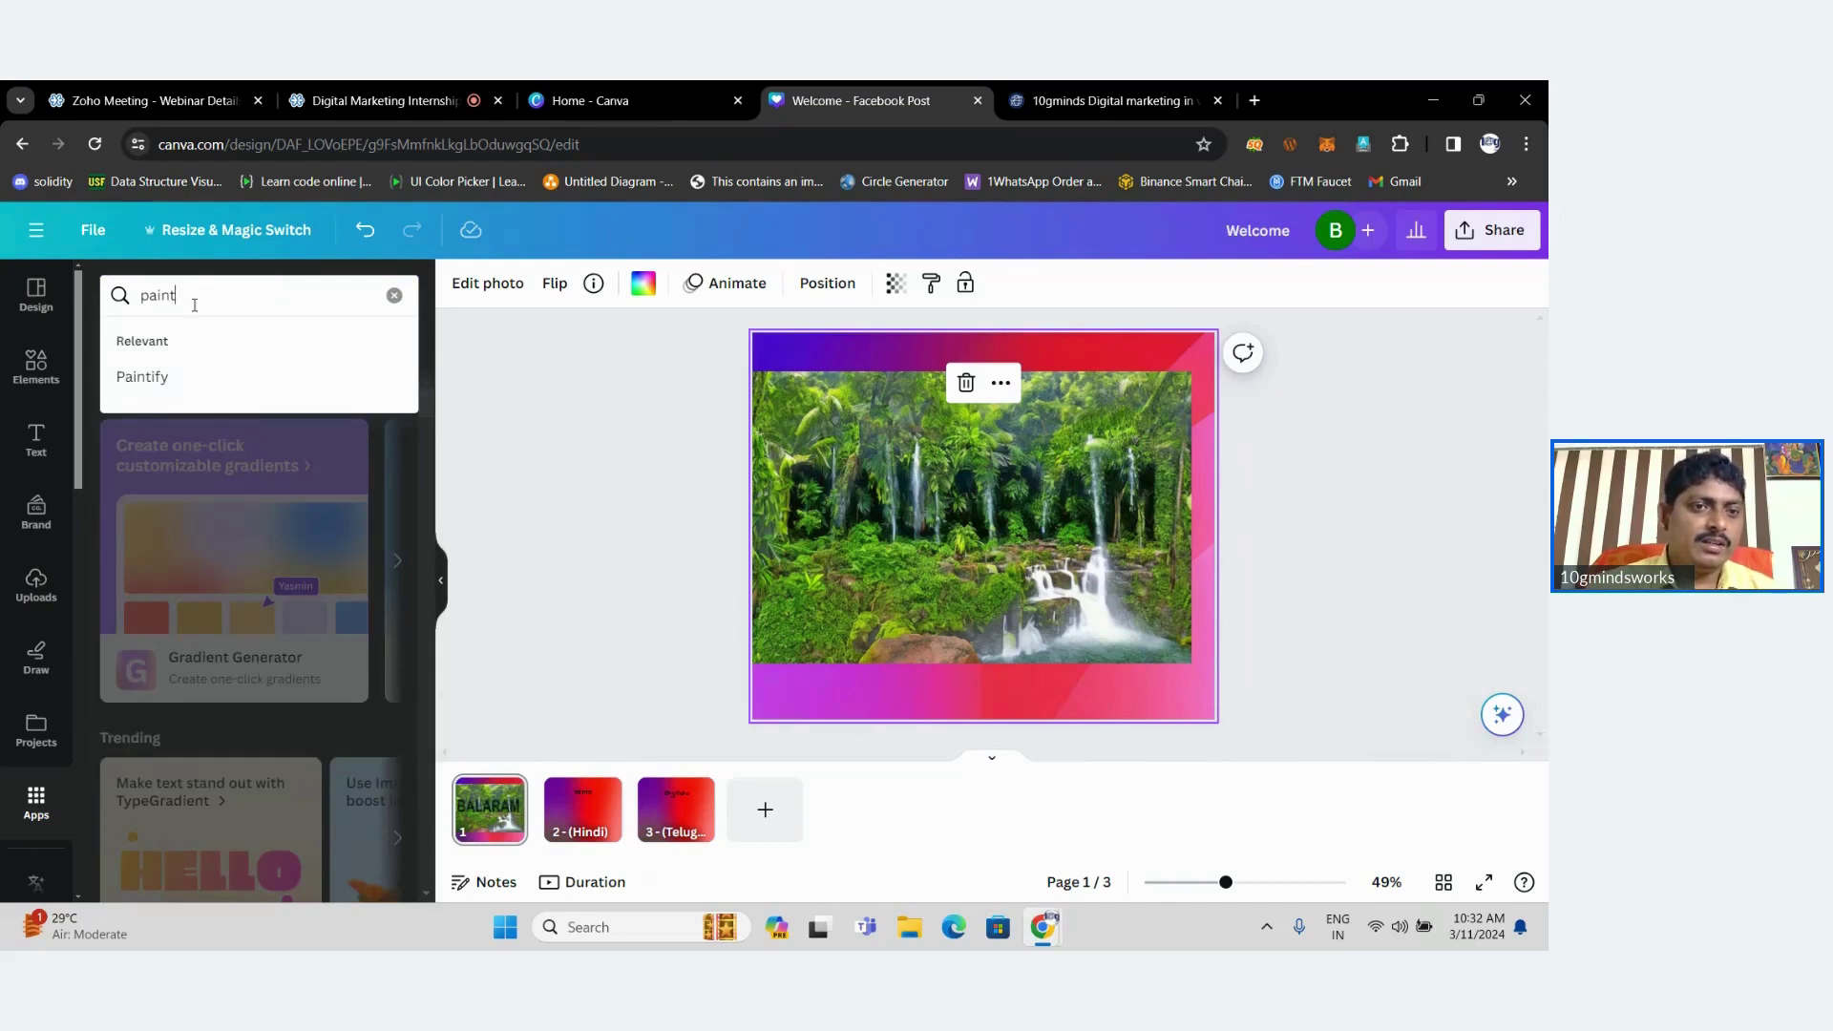
key(ctrl+a)
text(speed)
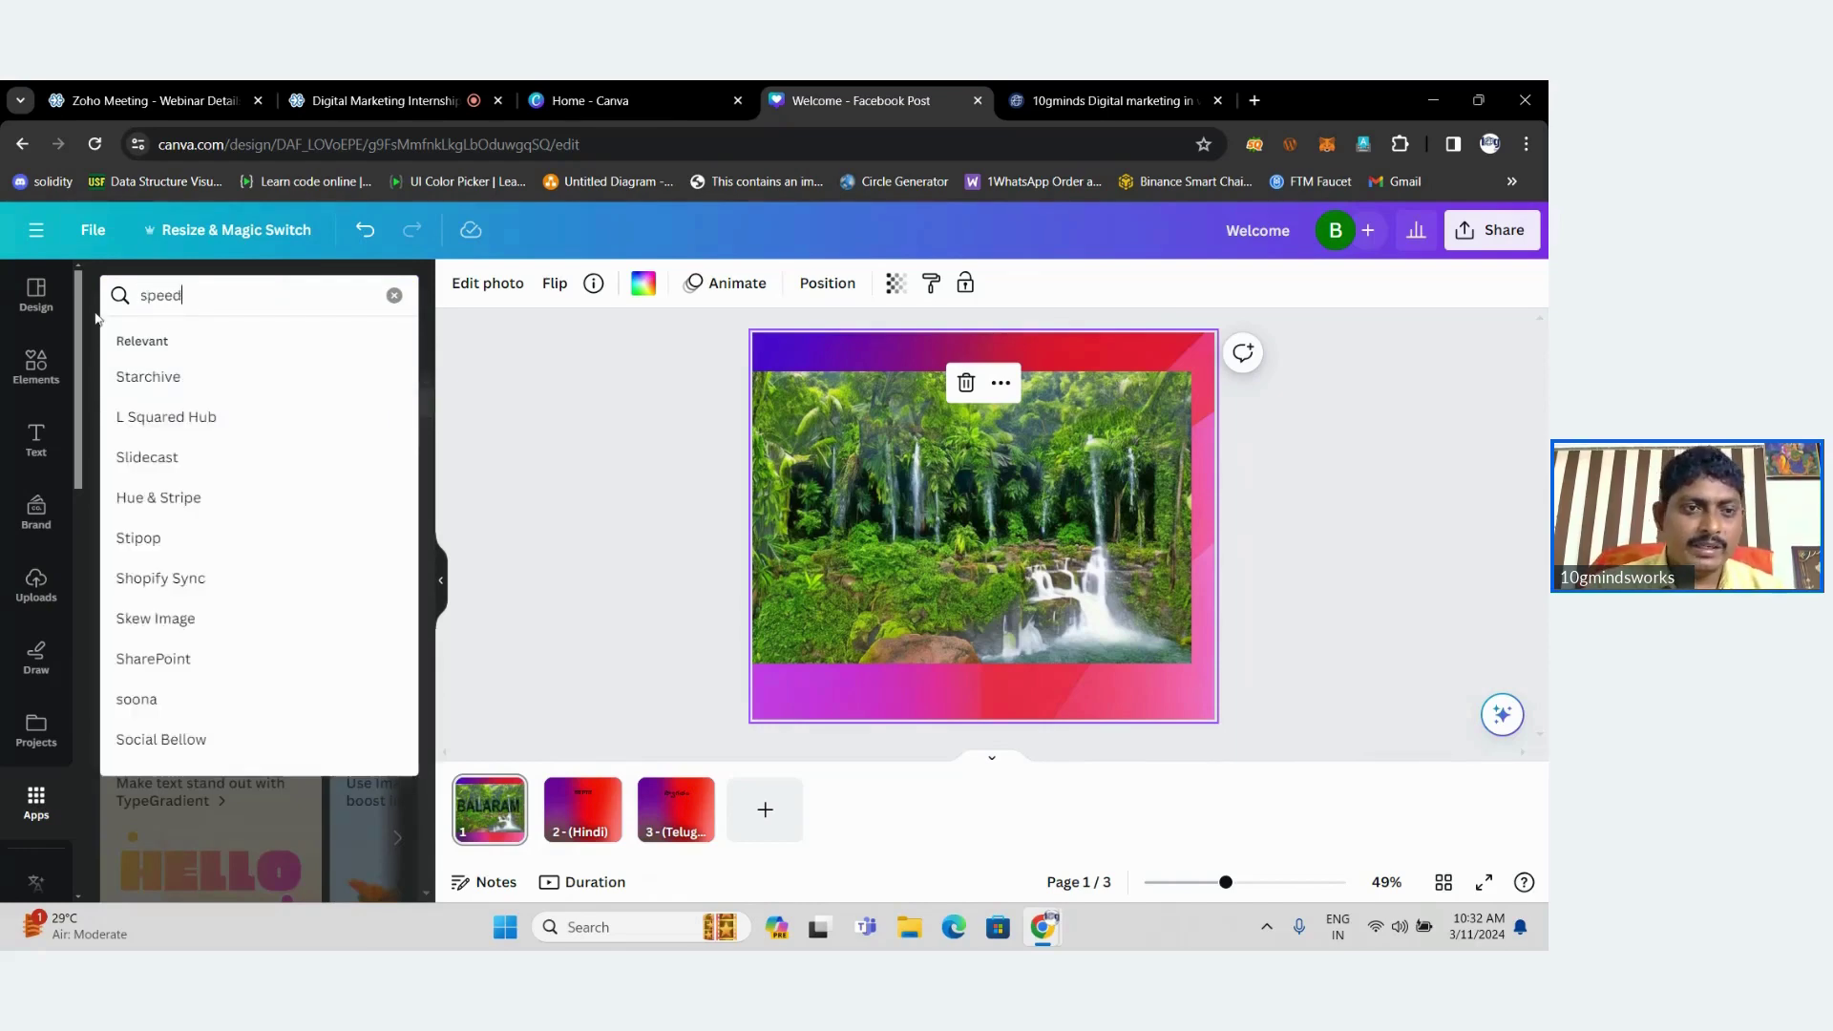
key(Return)
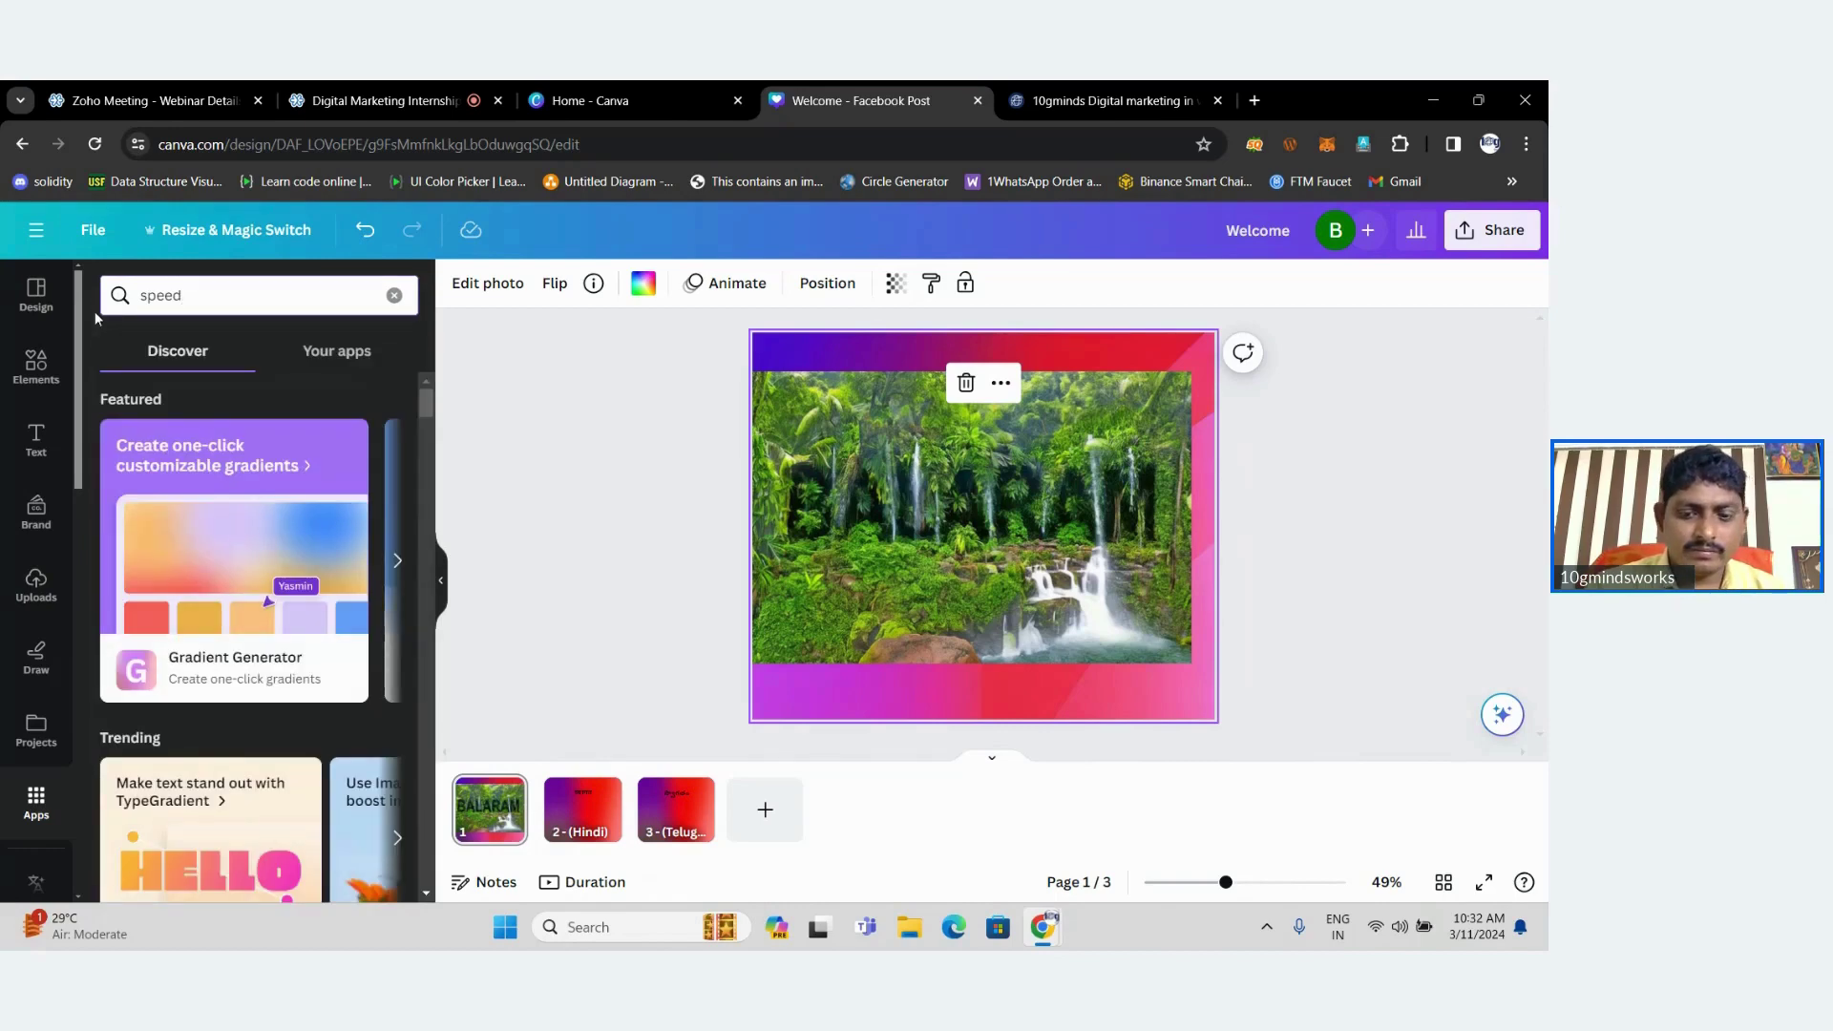
text(paint)
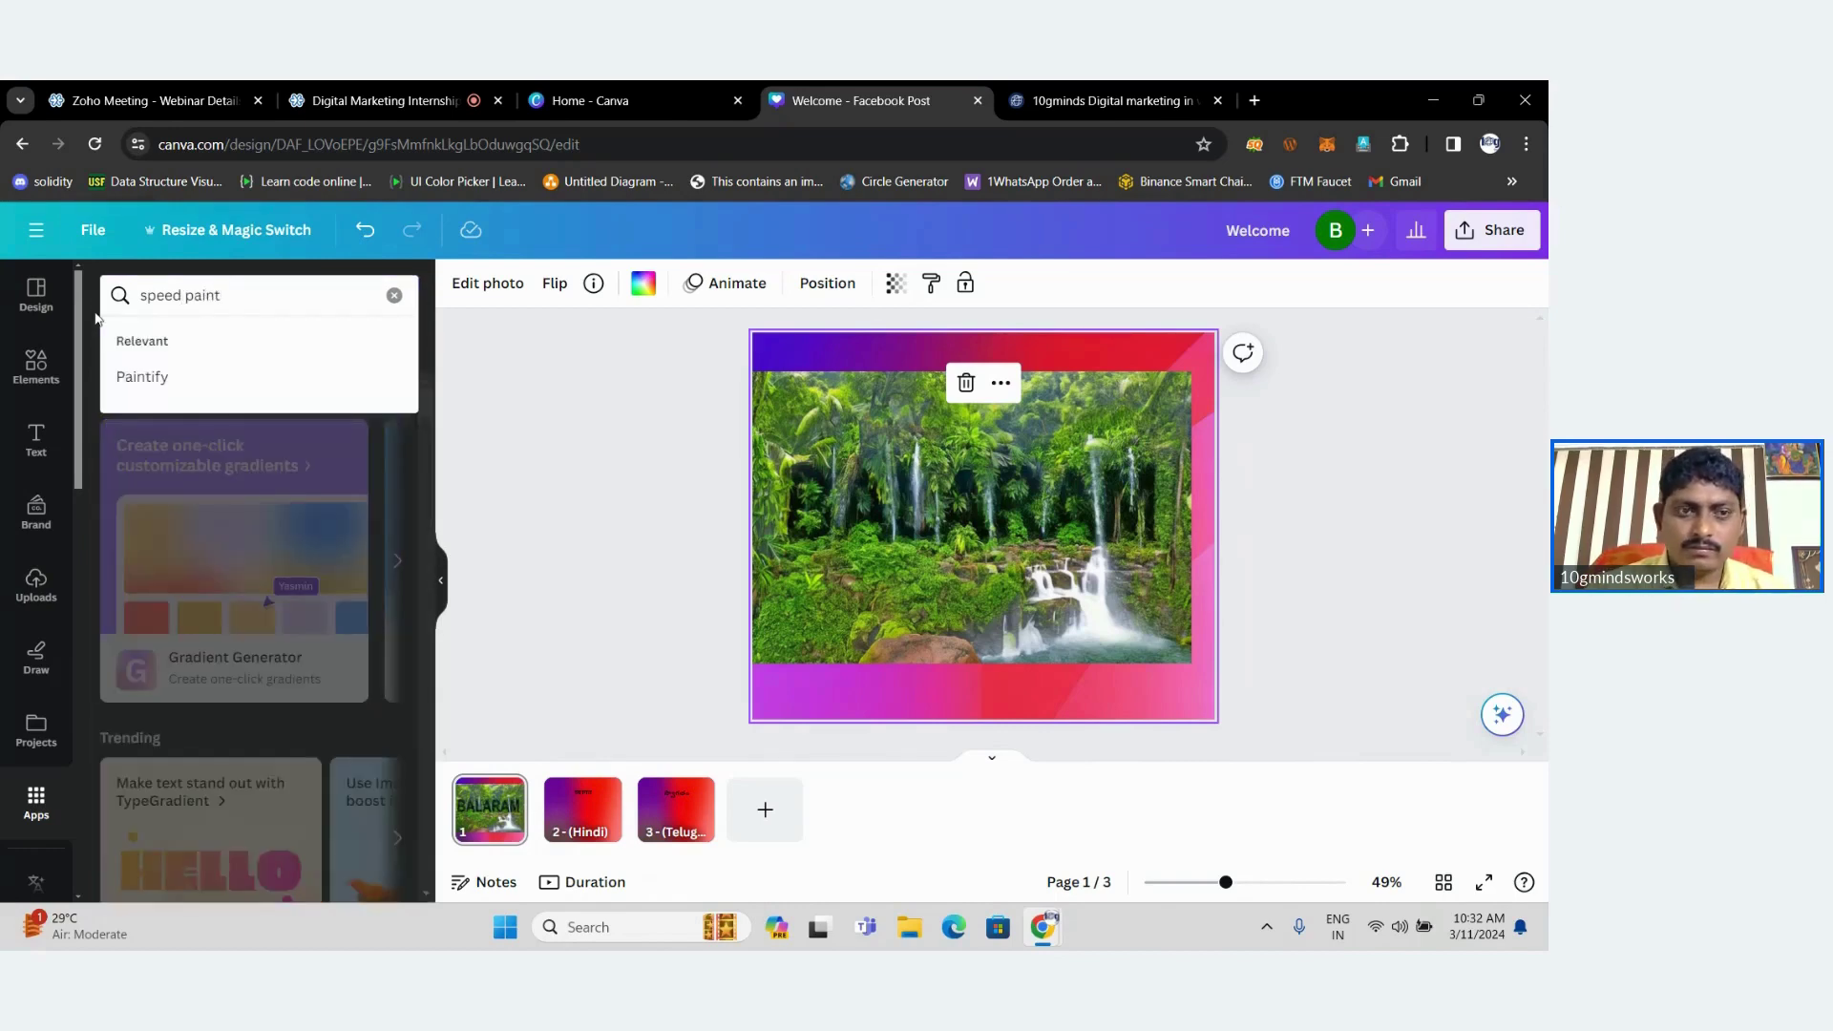
key(Return)
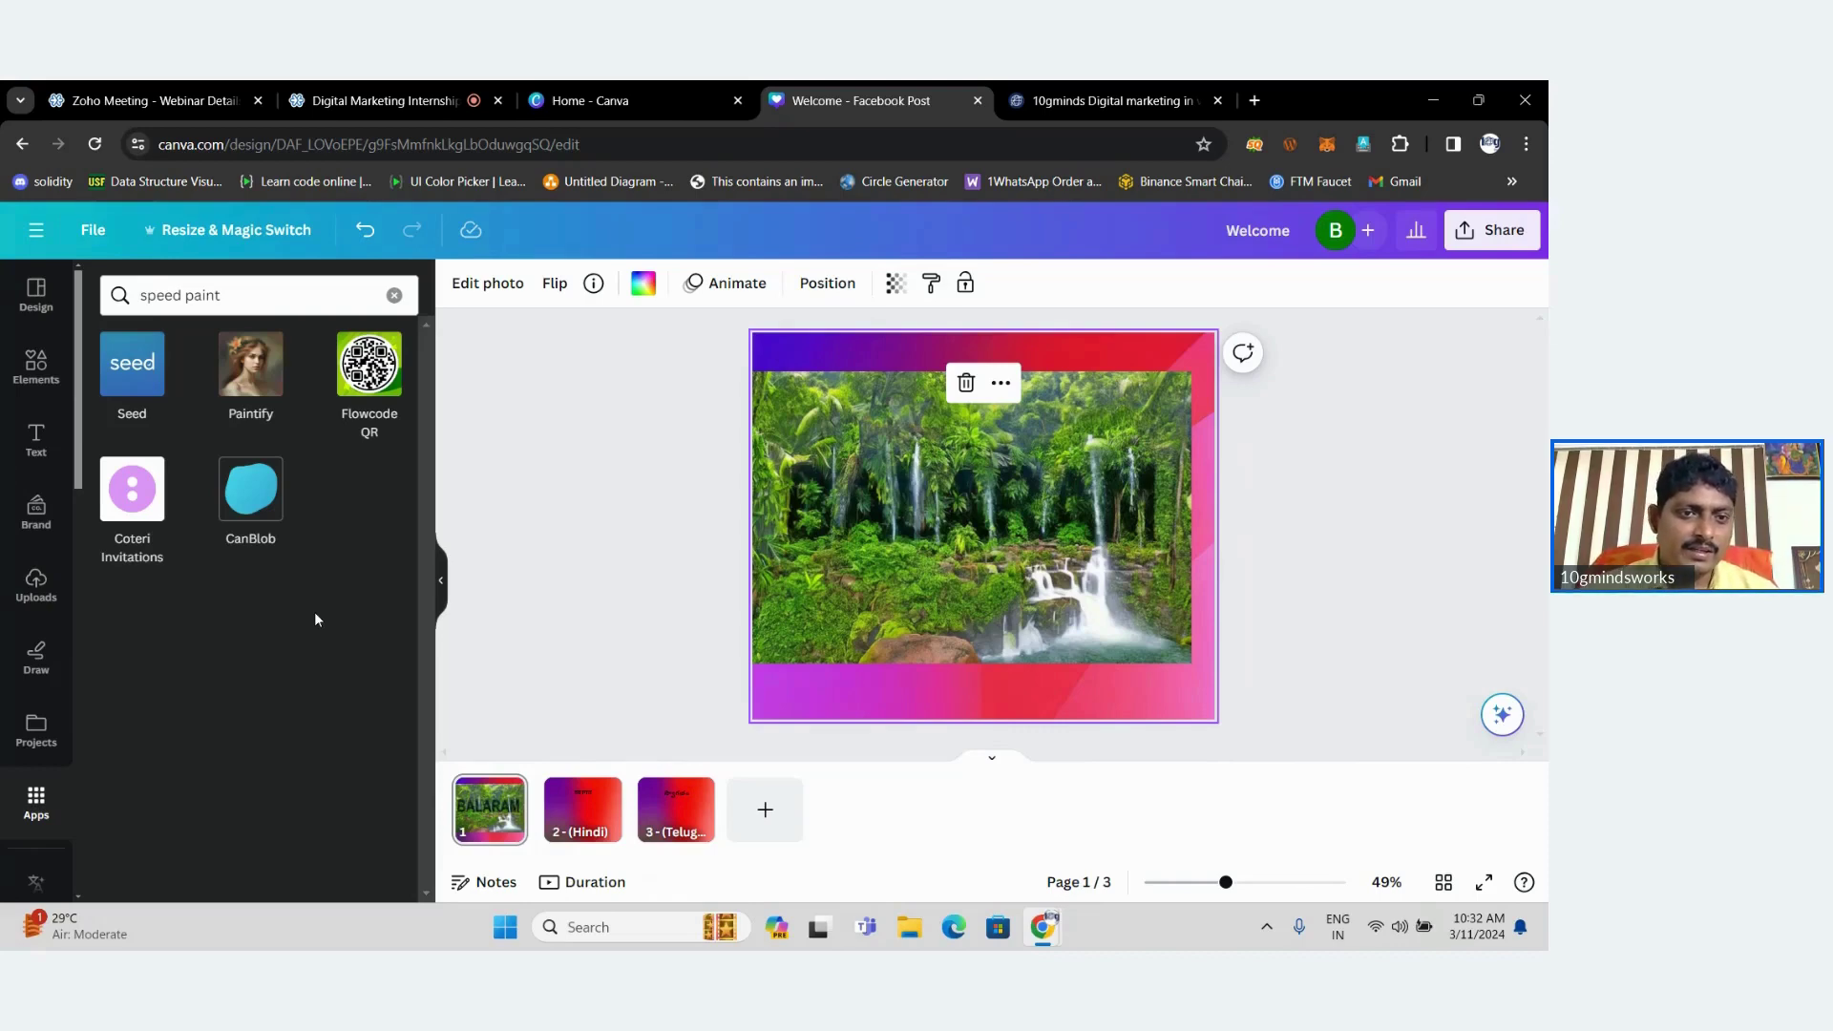
Open the Paintify app and replace the waterfall image on page 1 with its painted version.
click(271, 382)
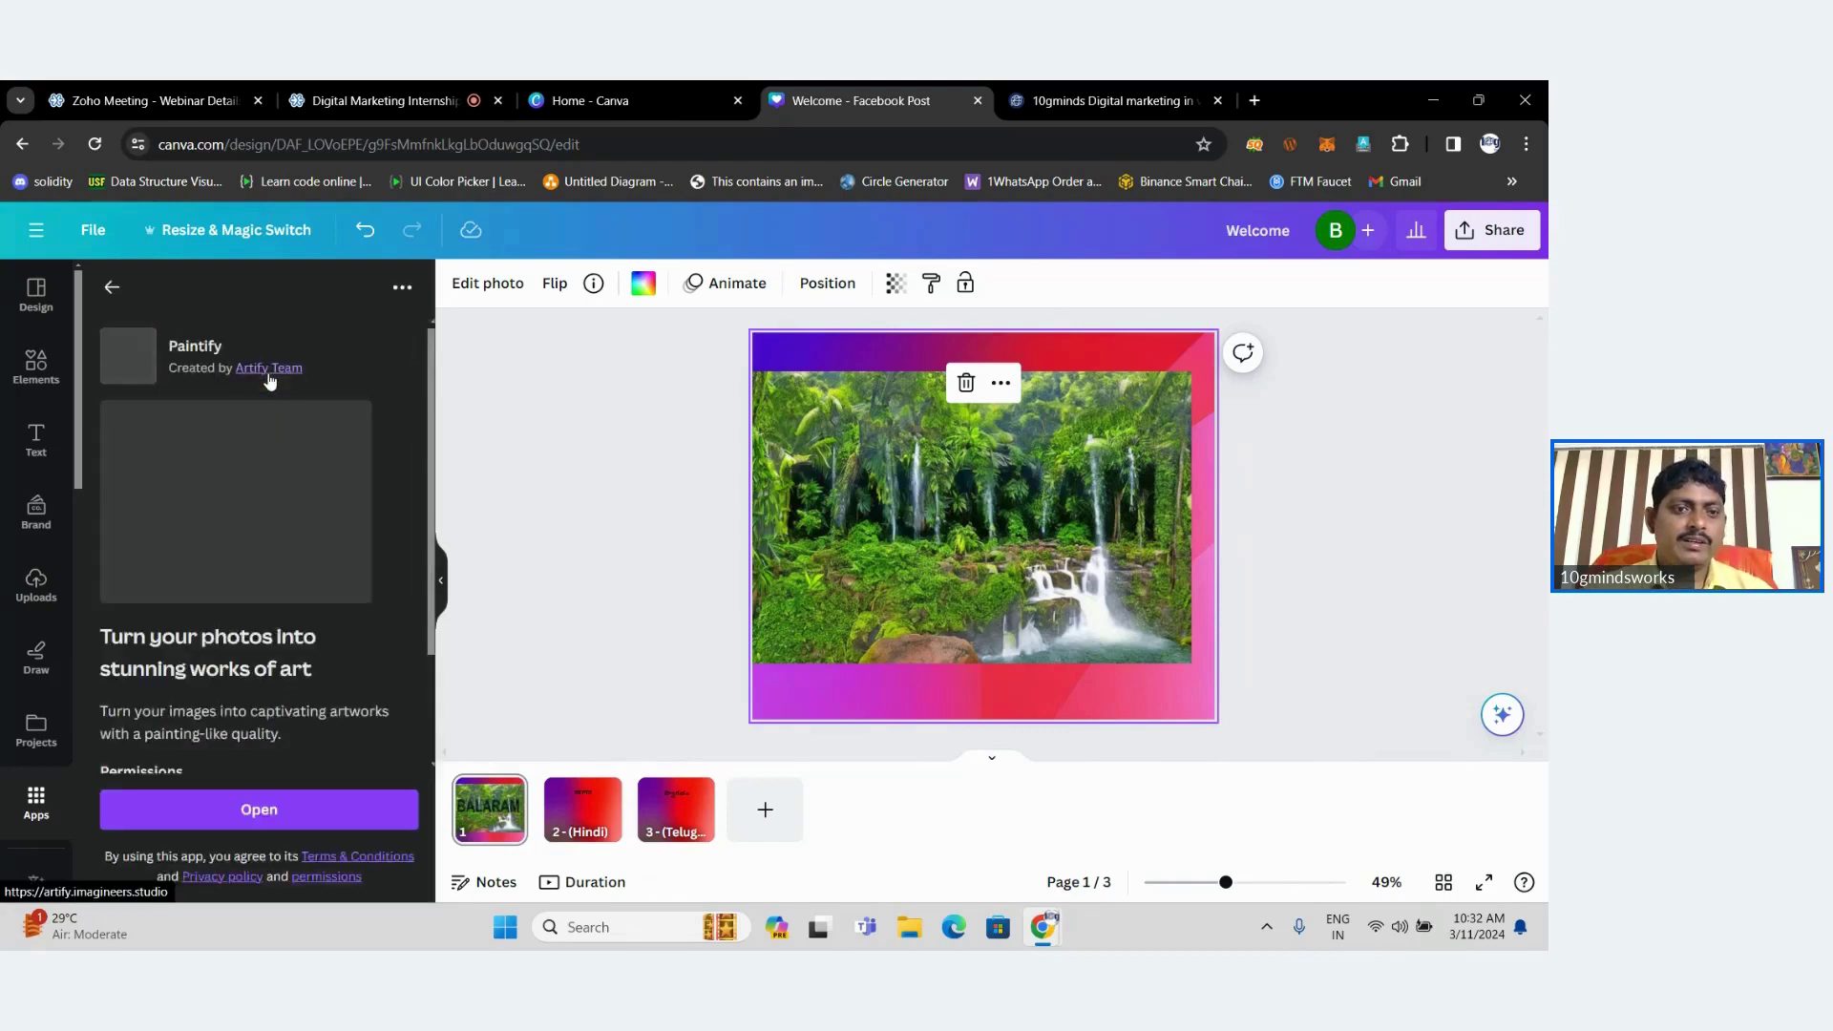
click(260, 812)
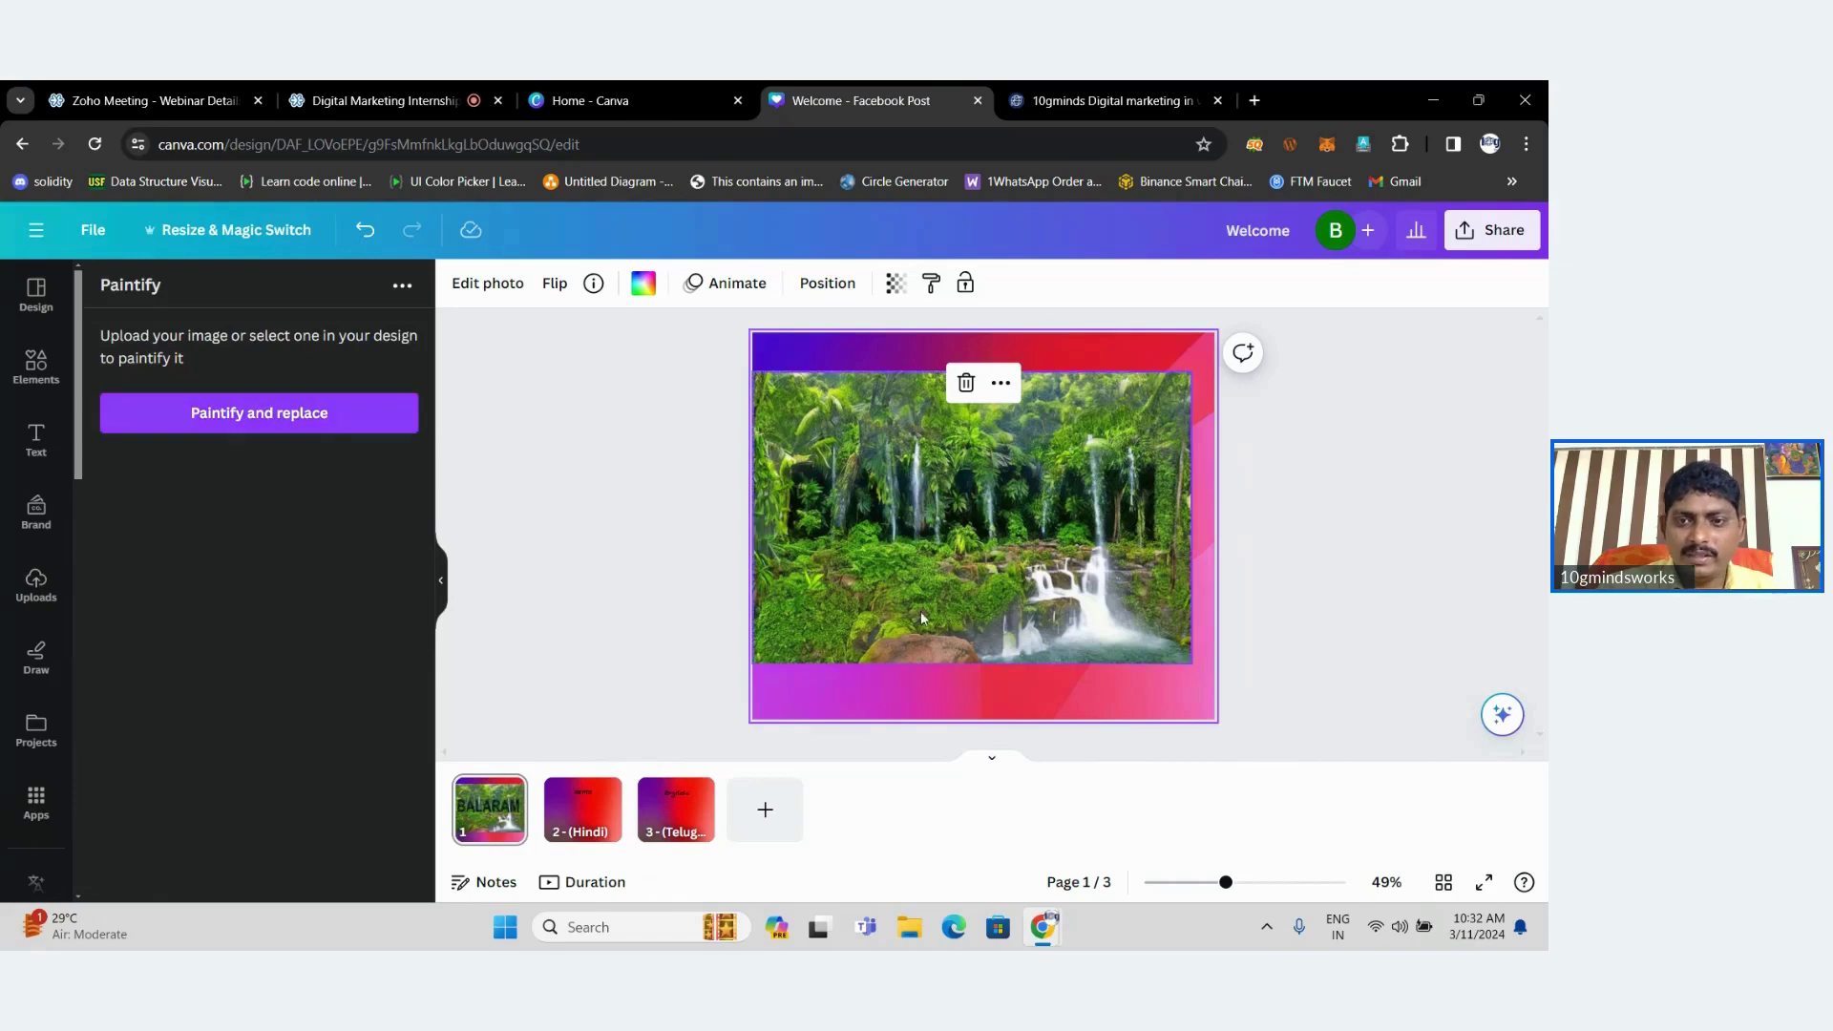
click(899, 514)
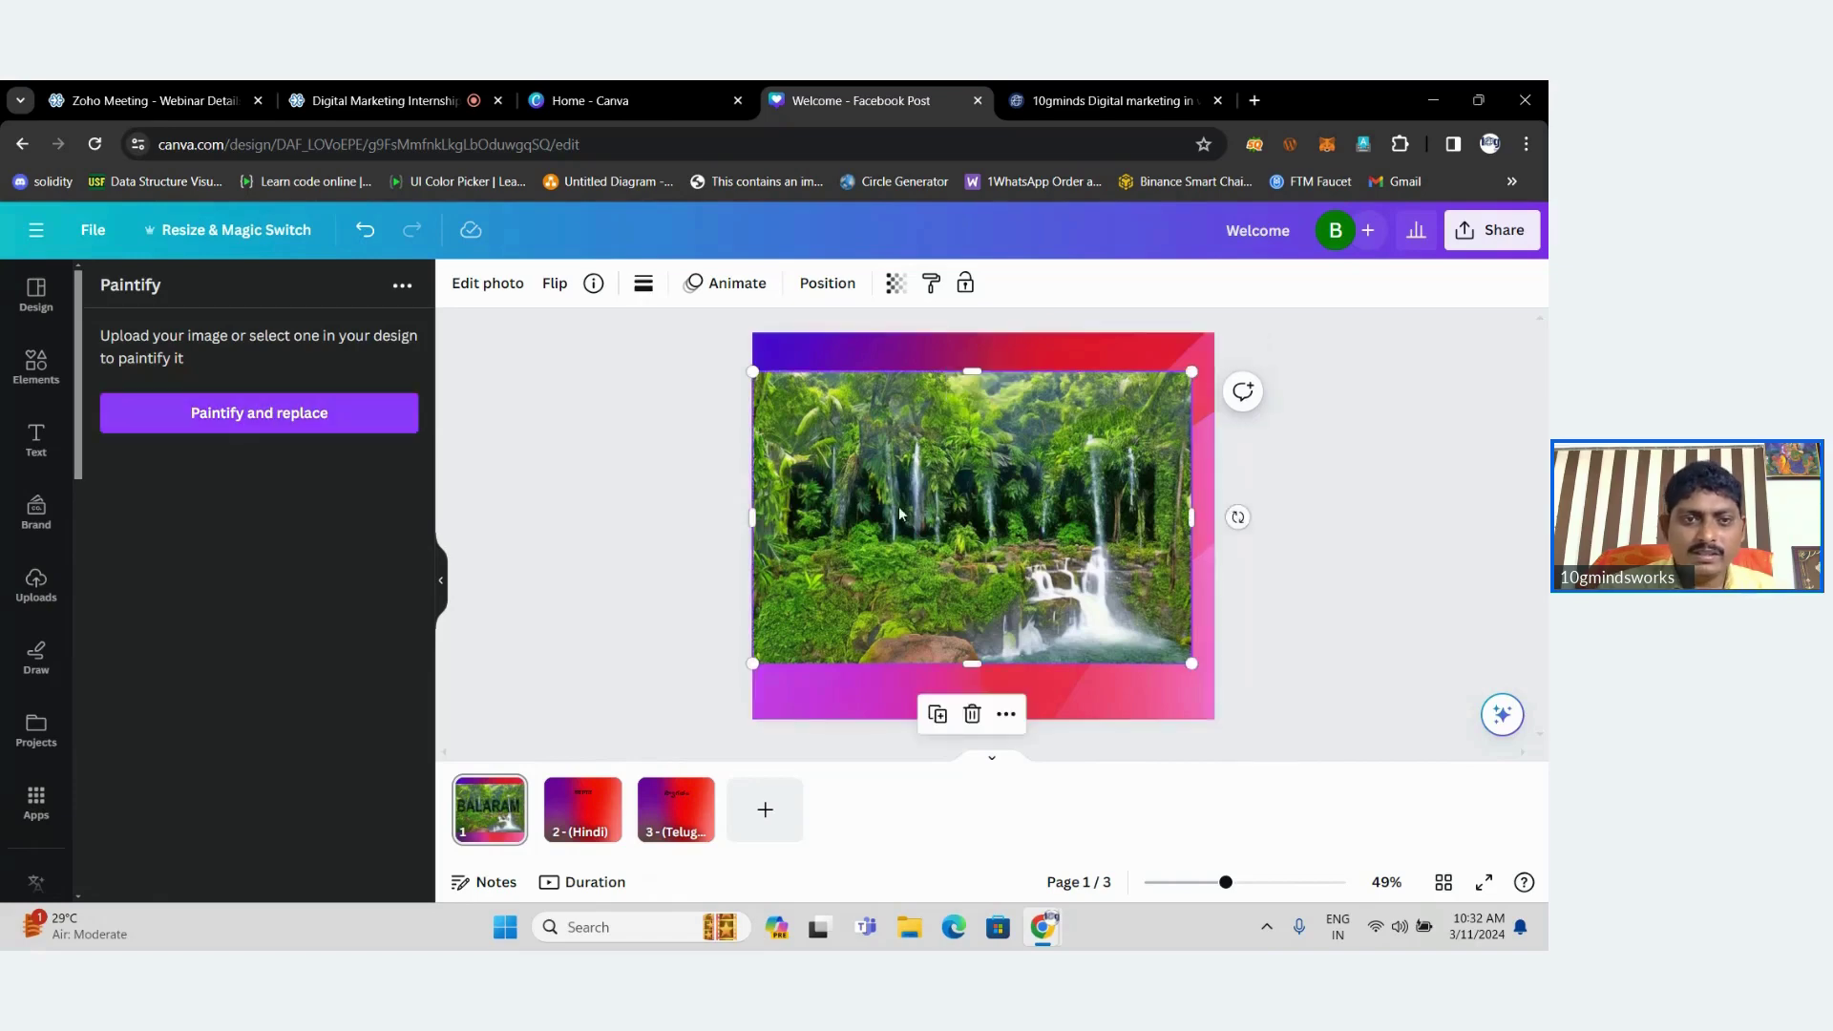
click(259, 418)
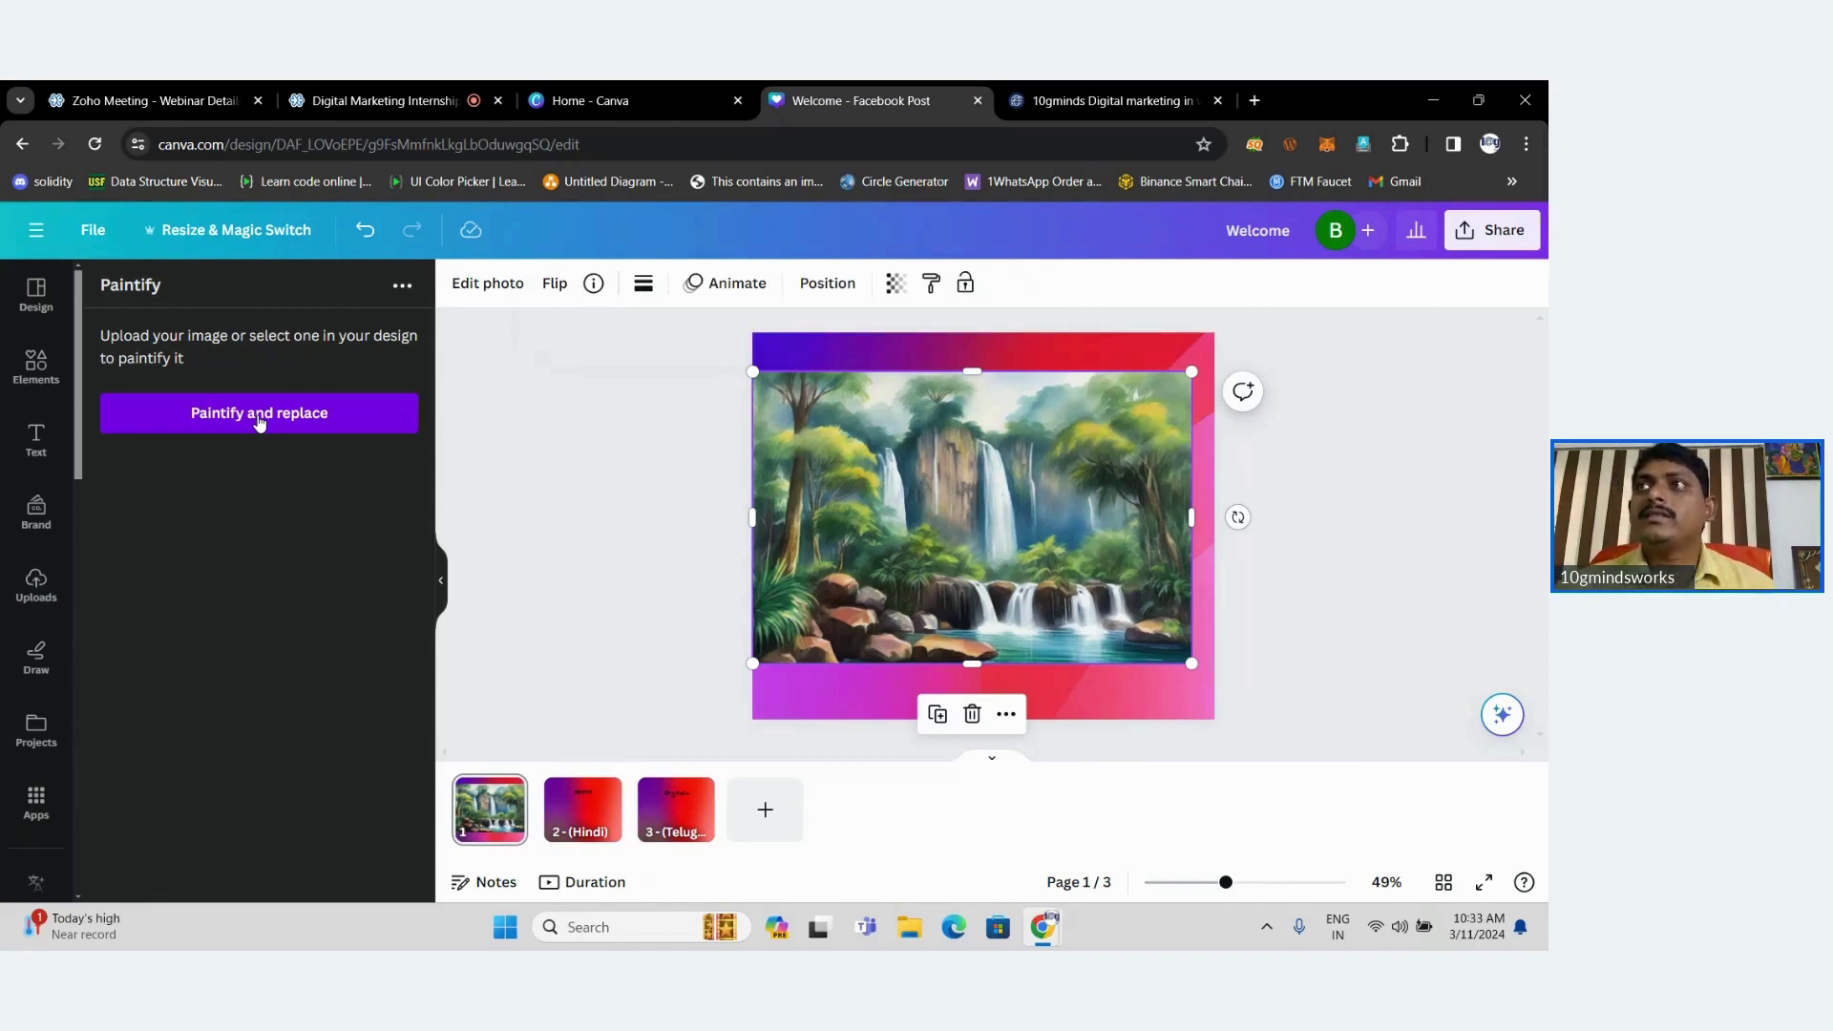
Switch to the Zoho Meeting webinar, turn off the camera and microphone for a break, and turn both back on.
click(422, 90)
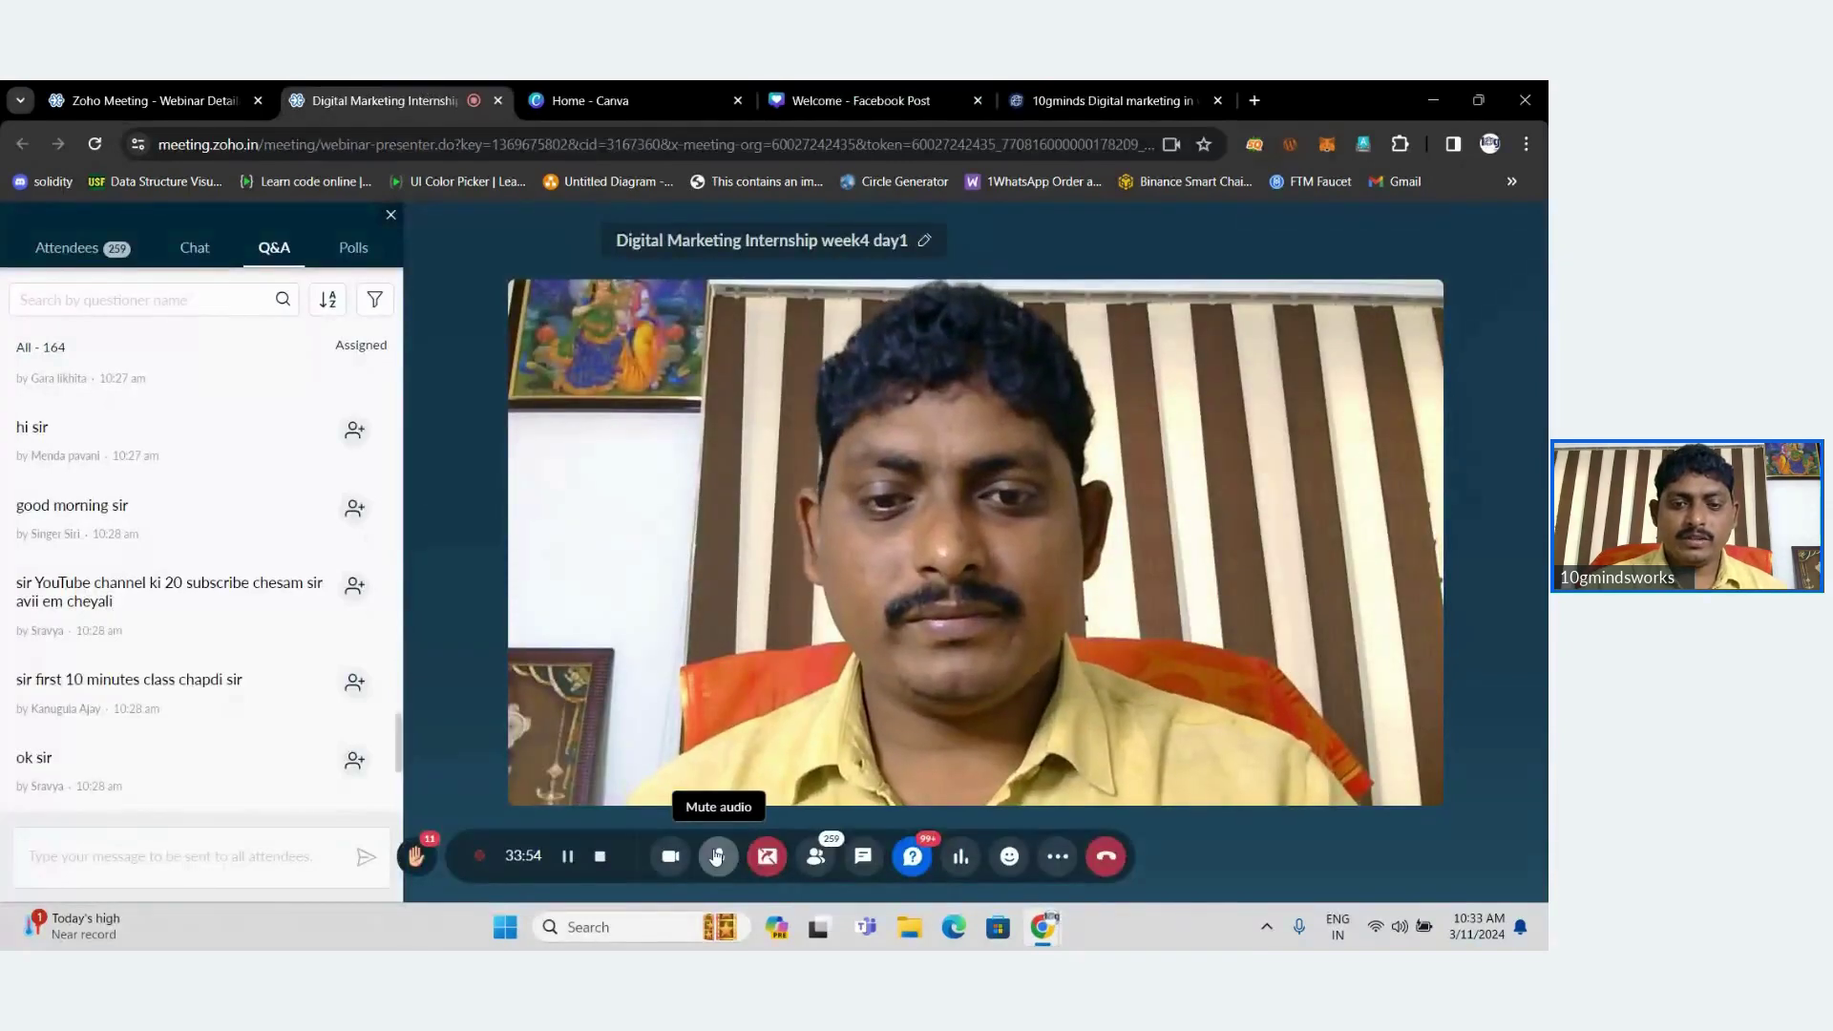
click(671, 856)
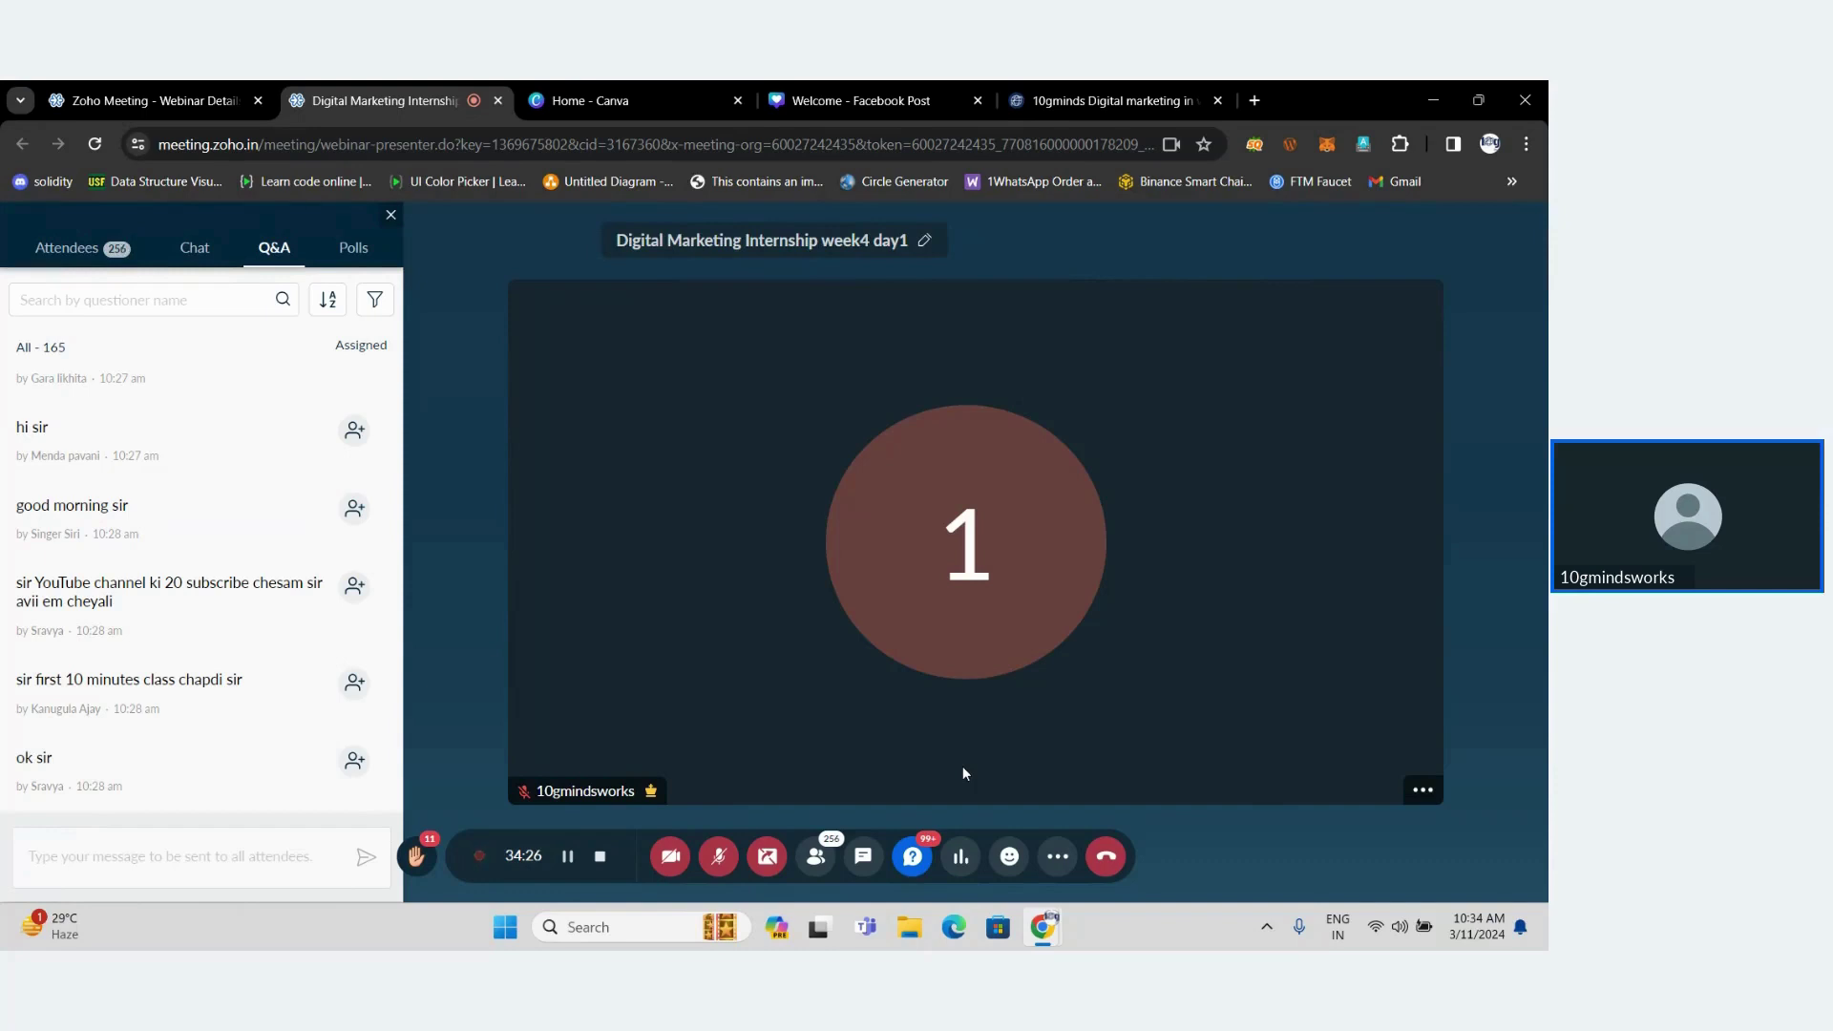
click(721, 861)
click(672, 862)
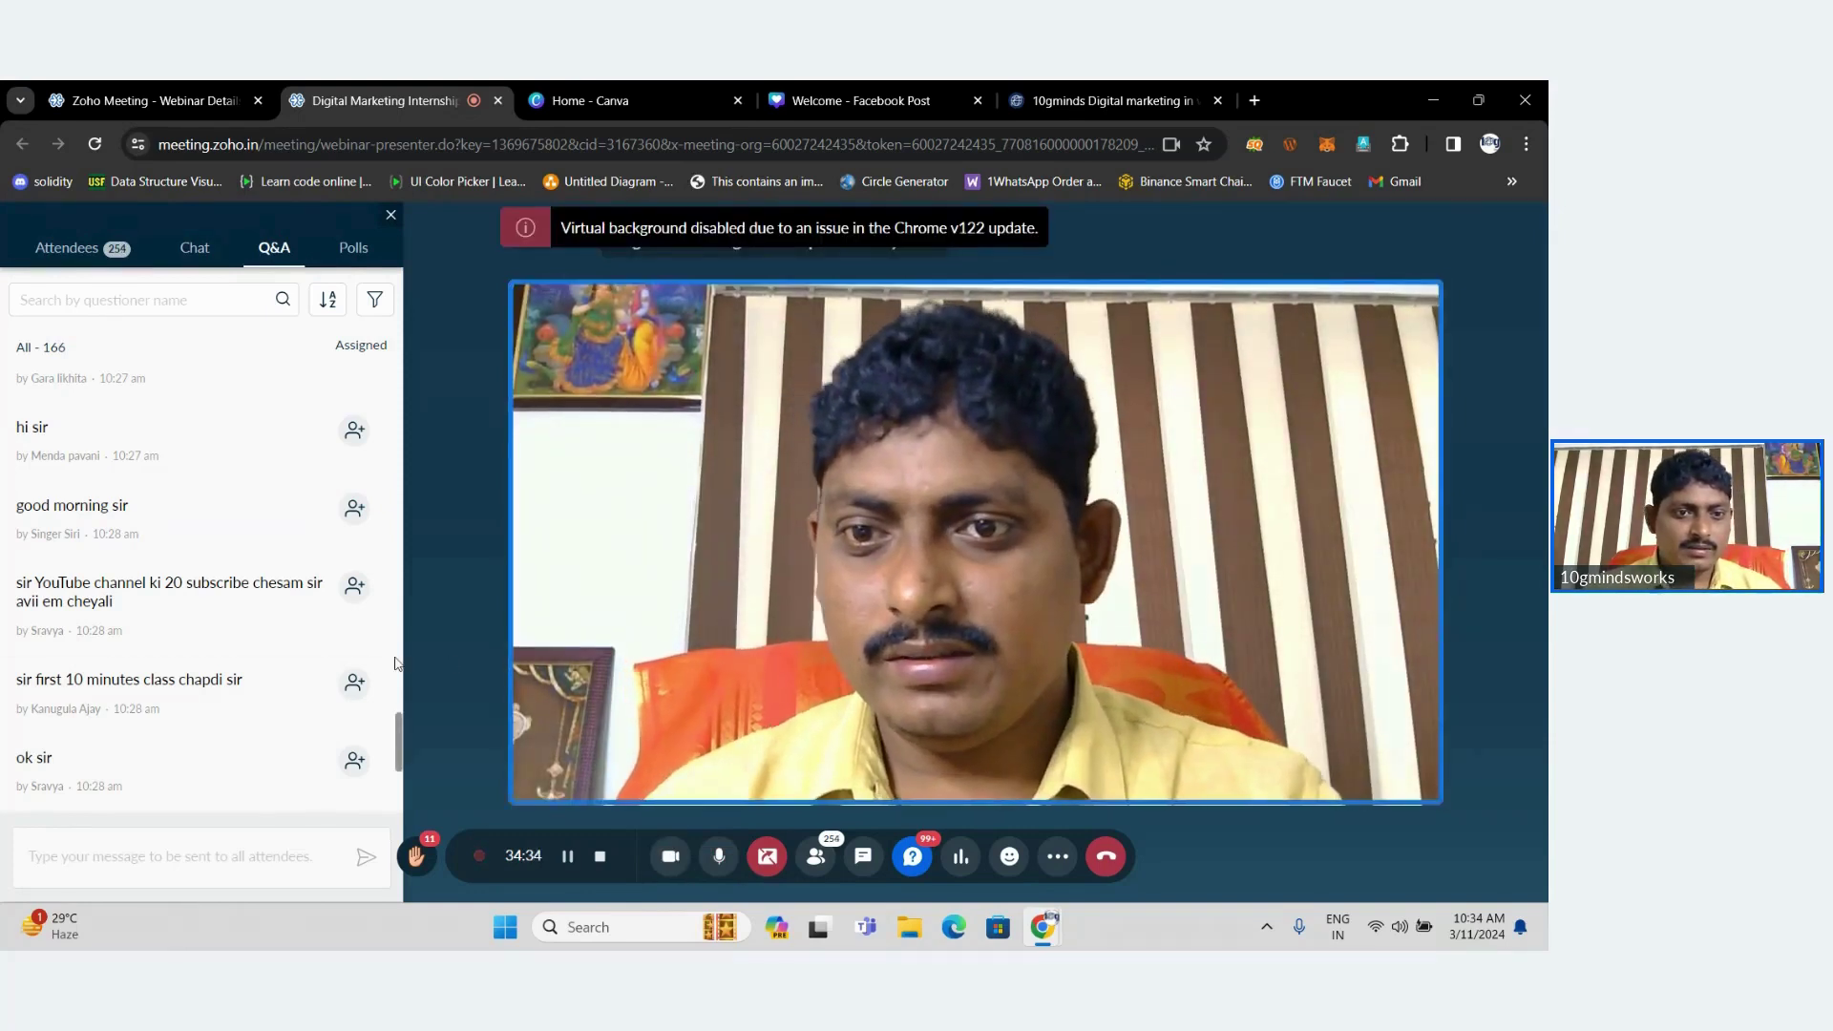
Switch back to the Canva Facebook post, clear the "speed paint" app search, and open the TypeCraft app's introduction page.
click(973, 88)
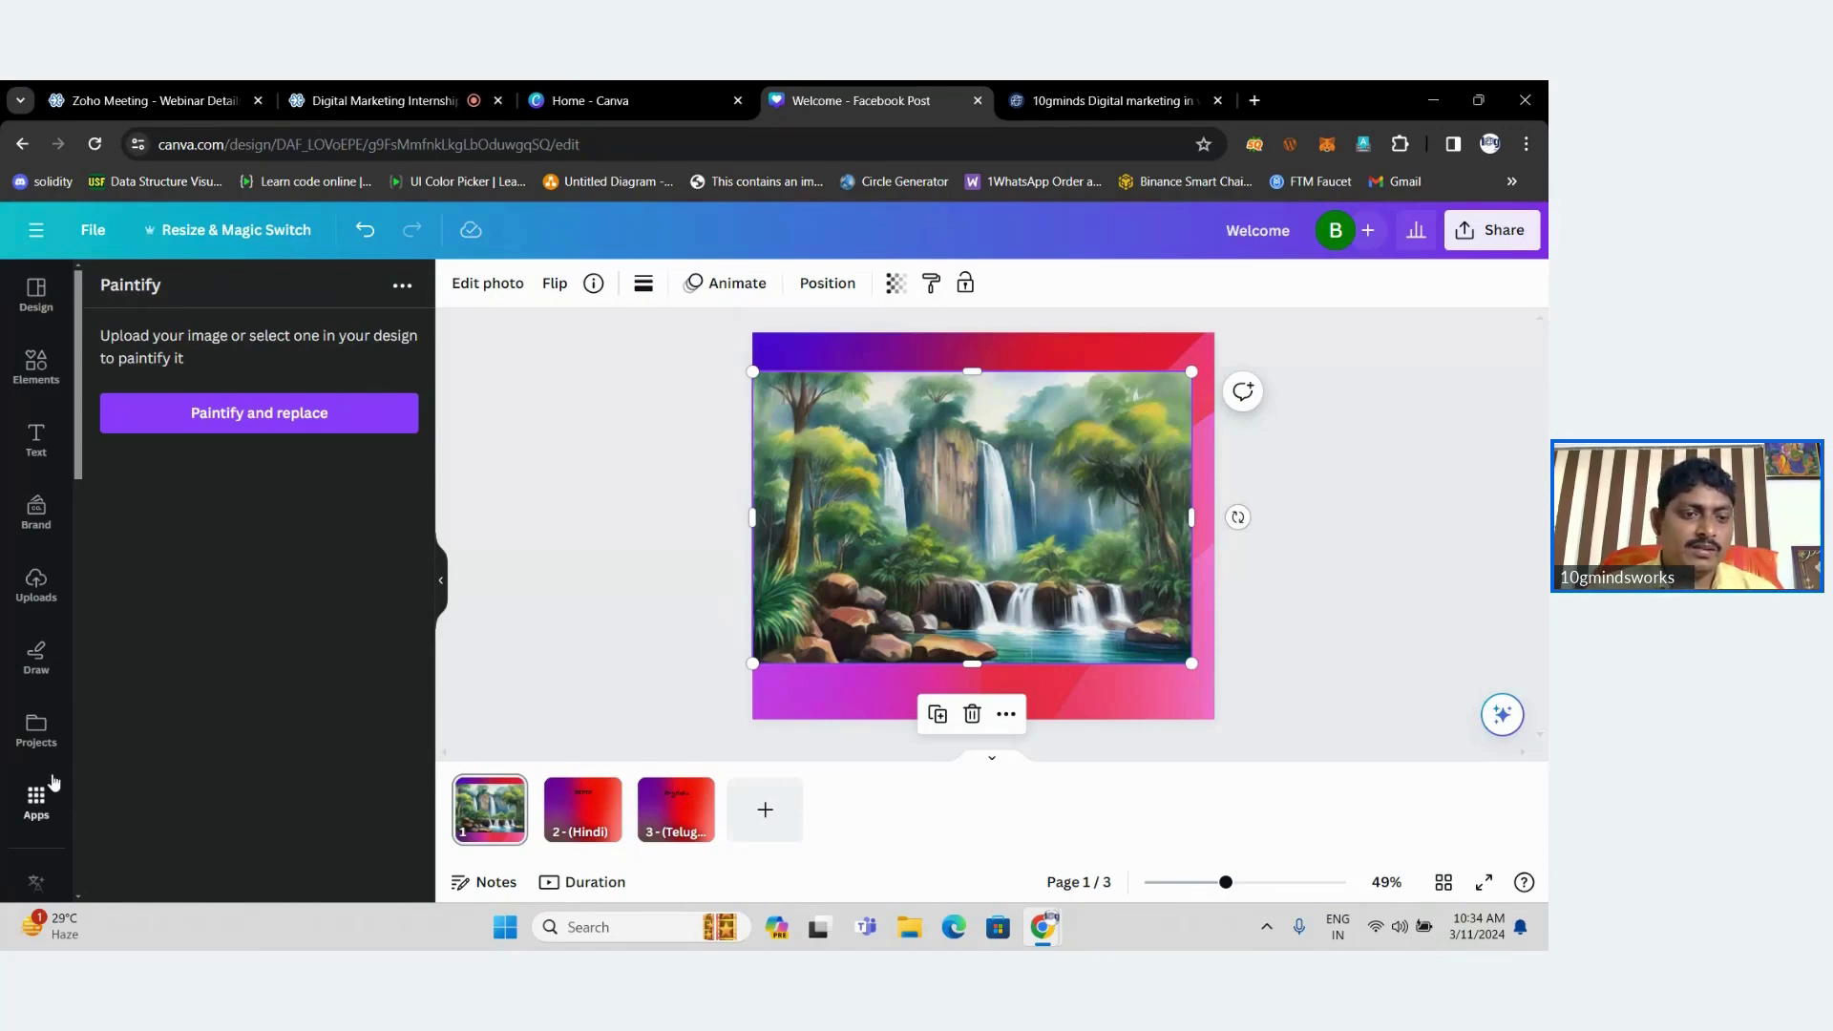
click(35, 802)
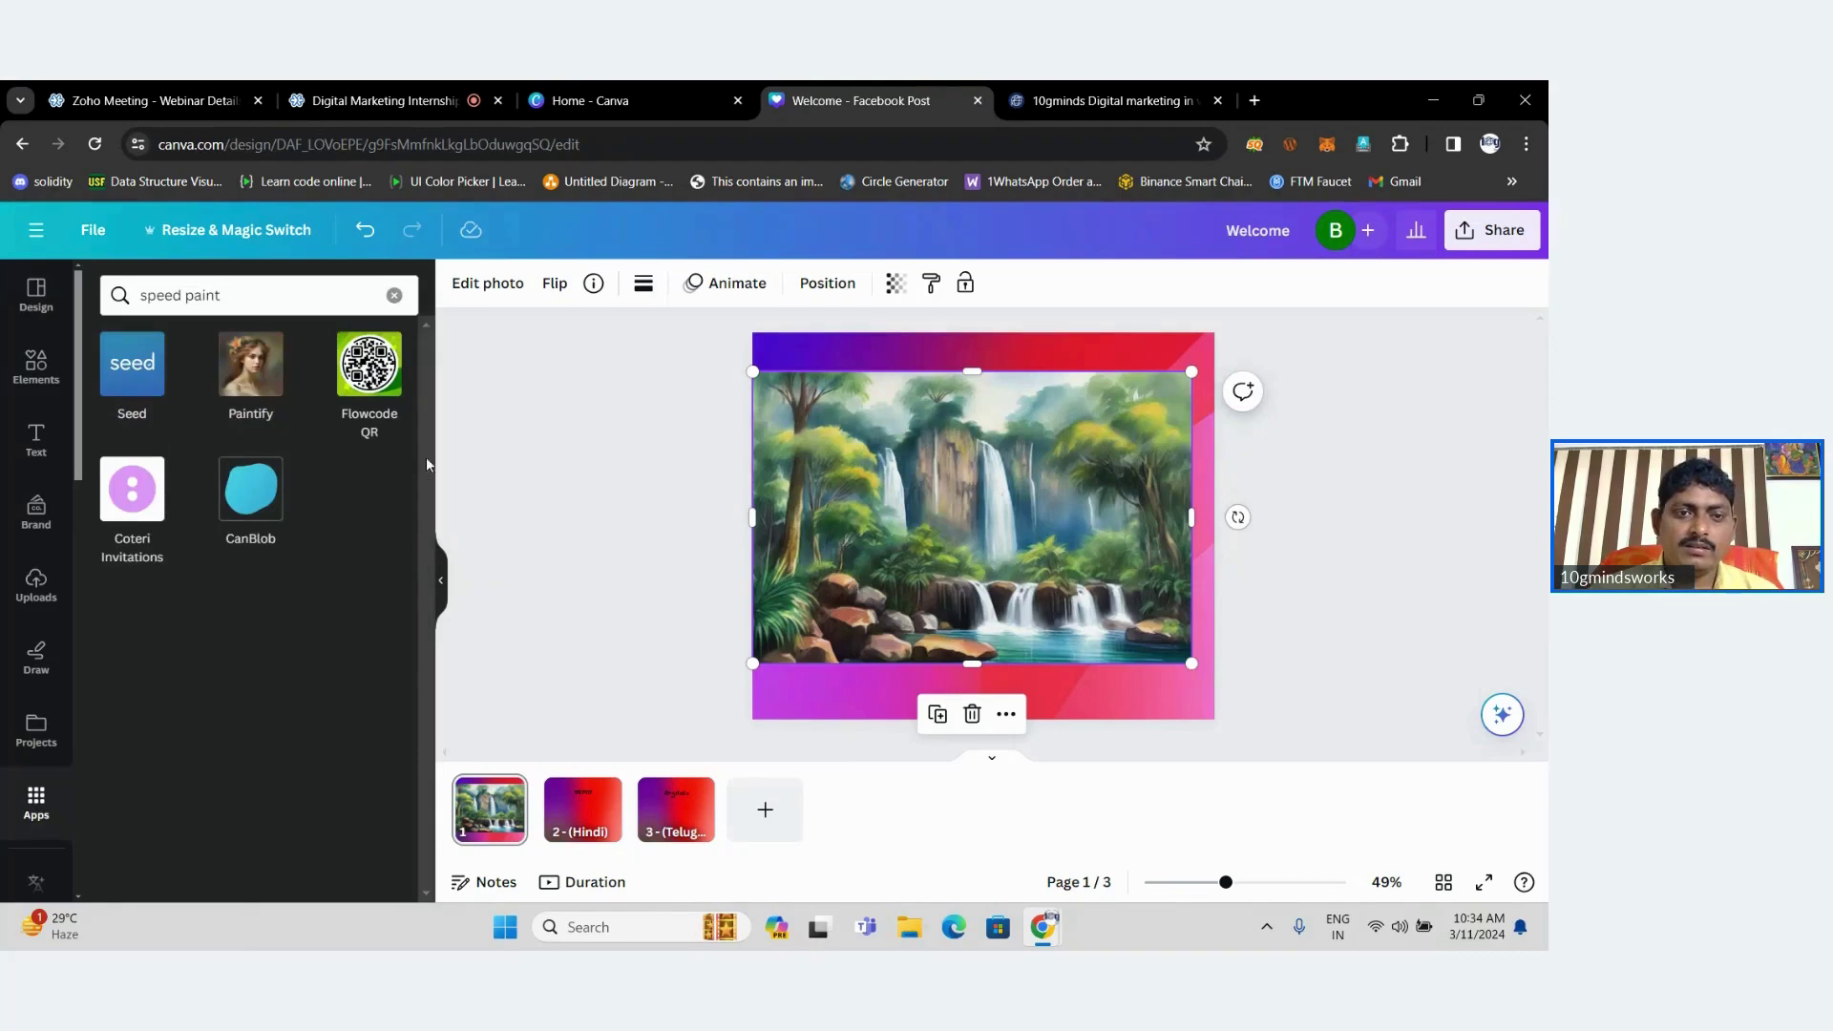
click(394, 295)
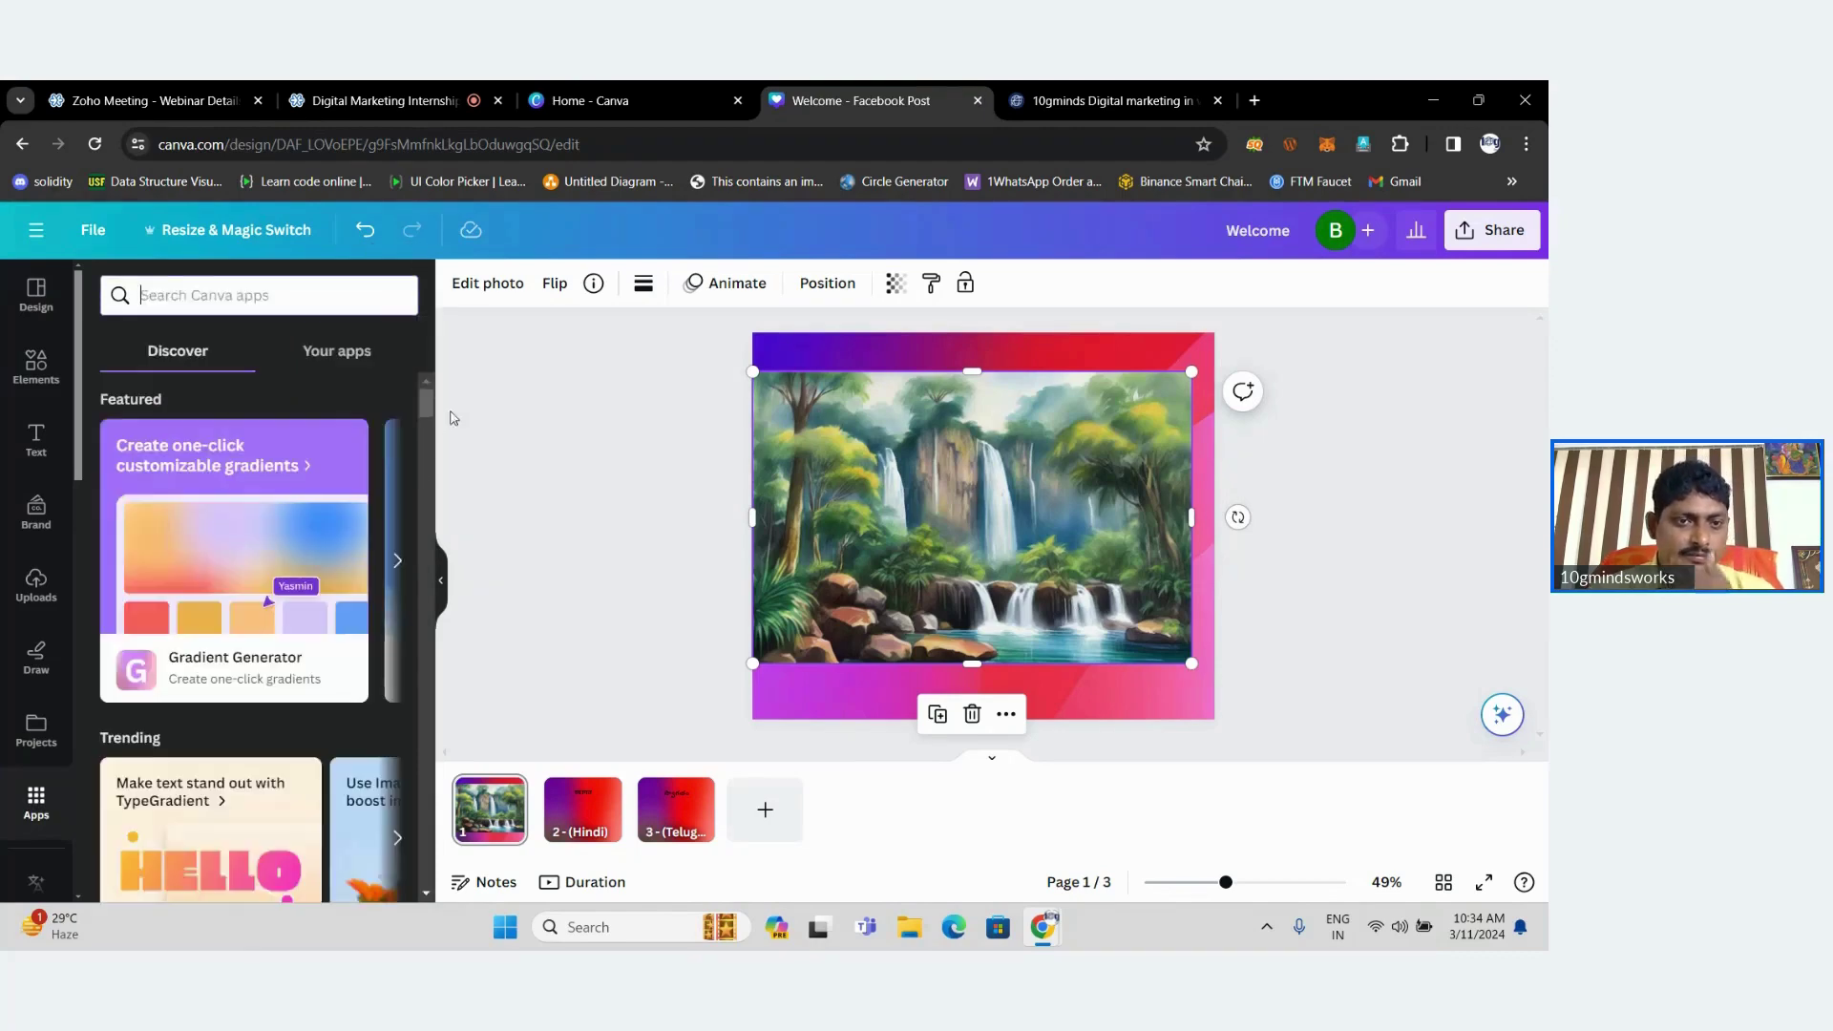
drag(430, 408, 427, 566)
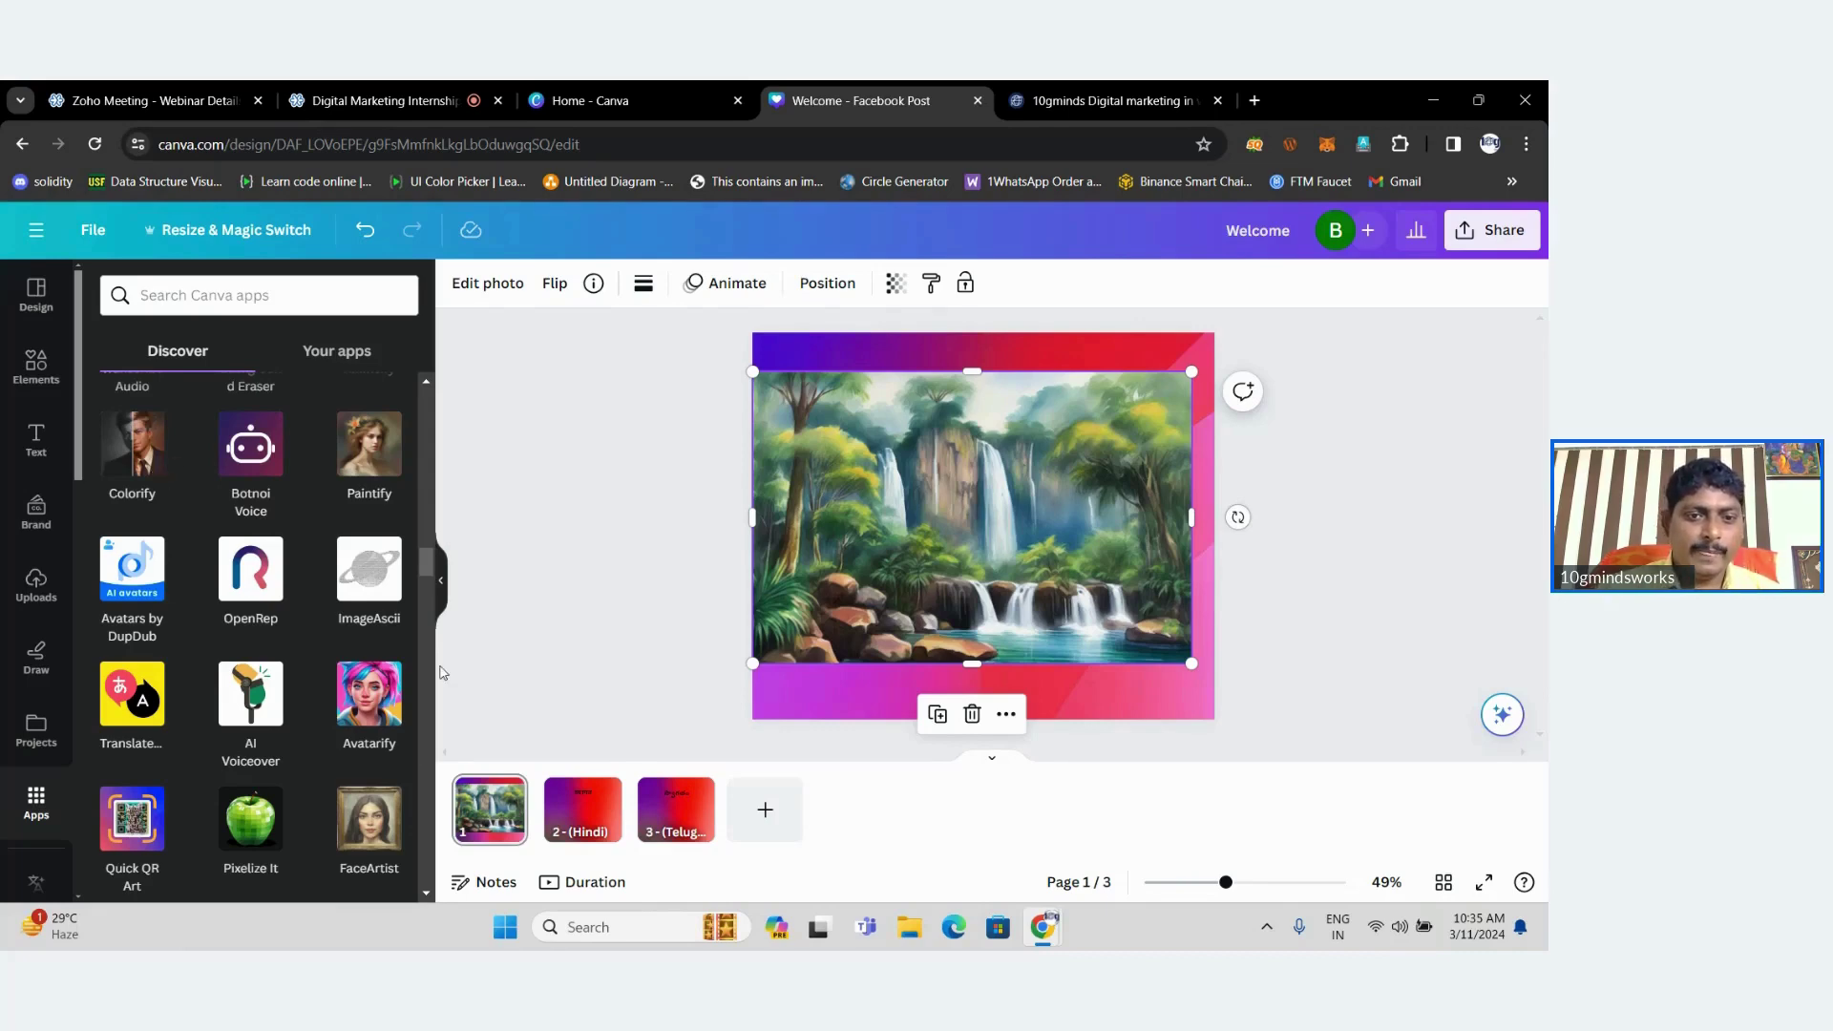
drag(427, 566, 428, 601)
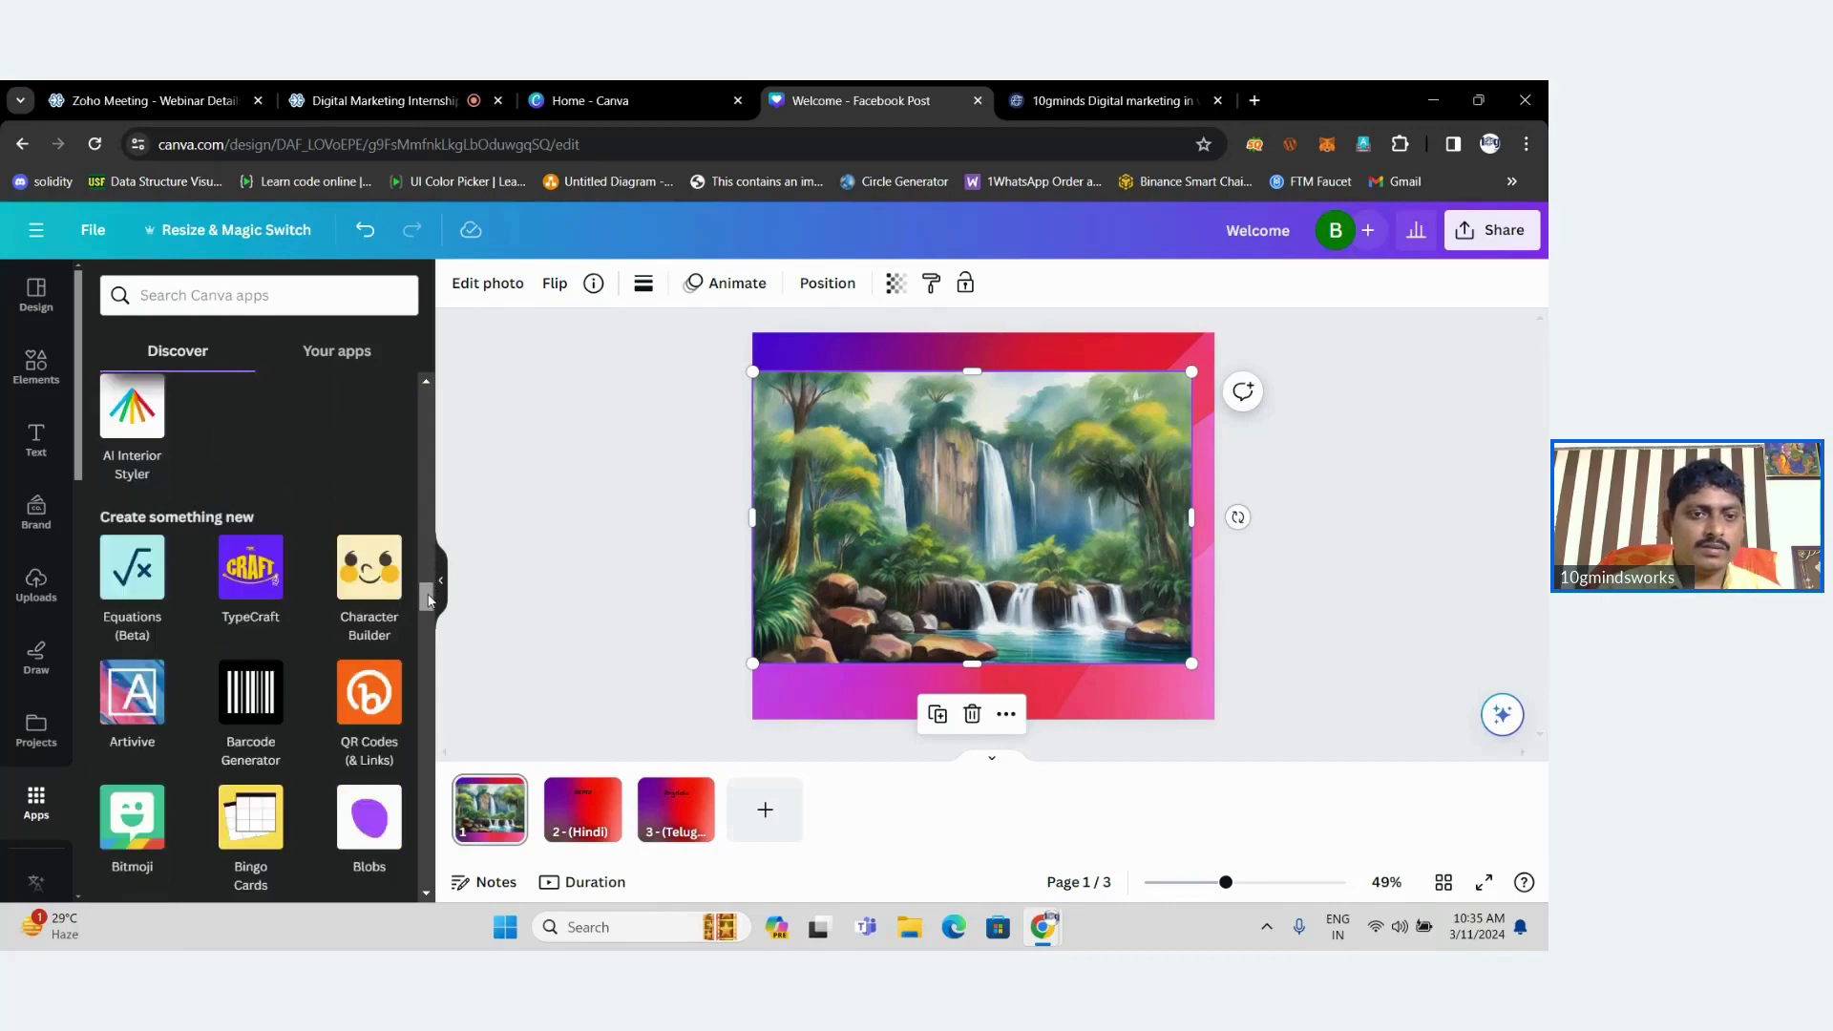
click(265, 590)
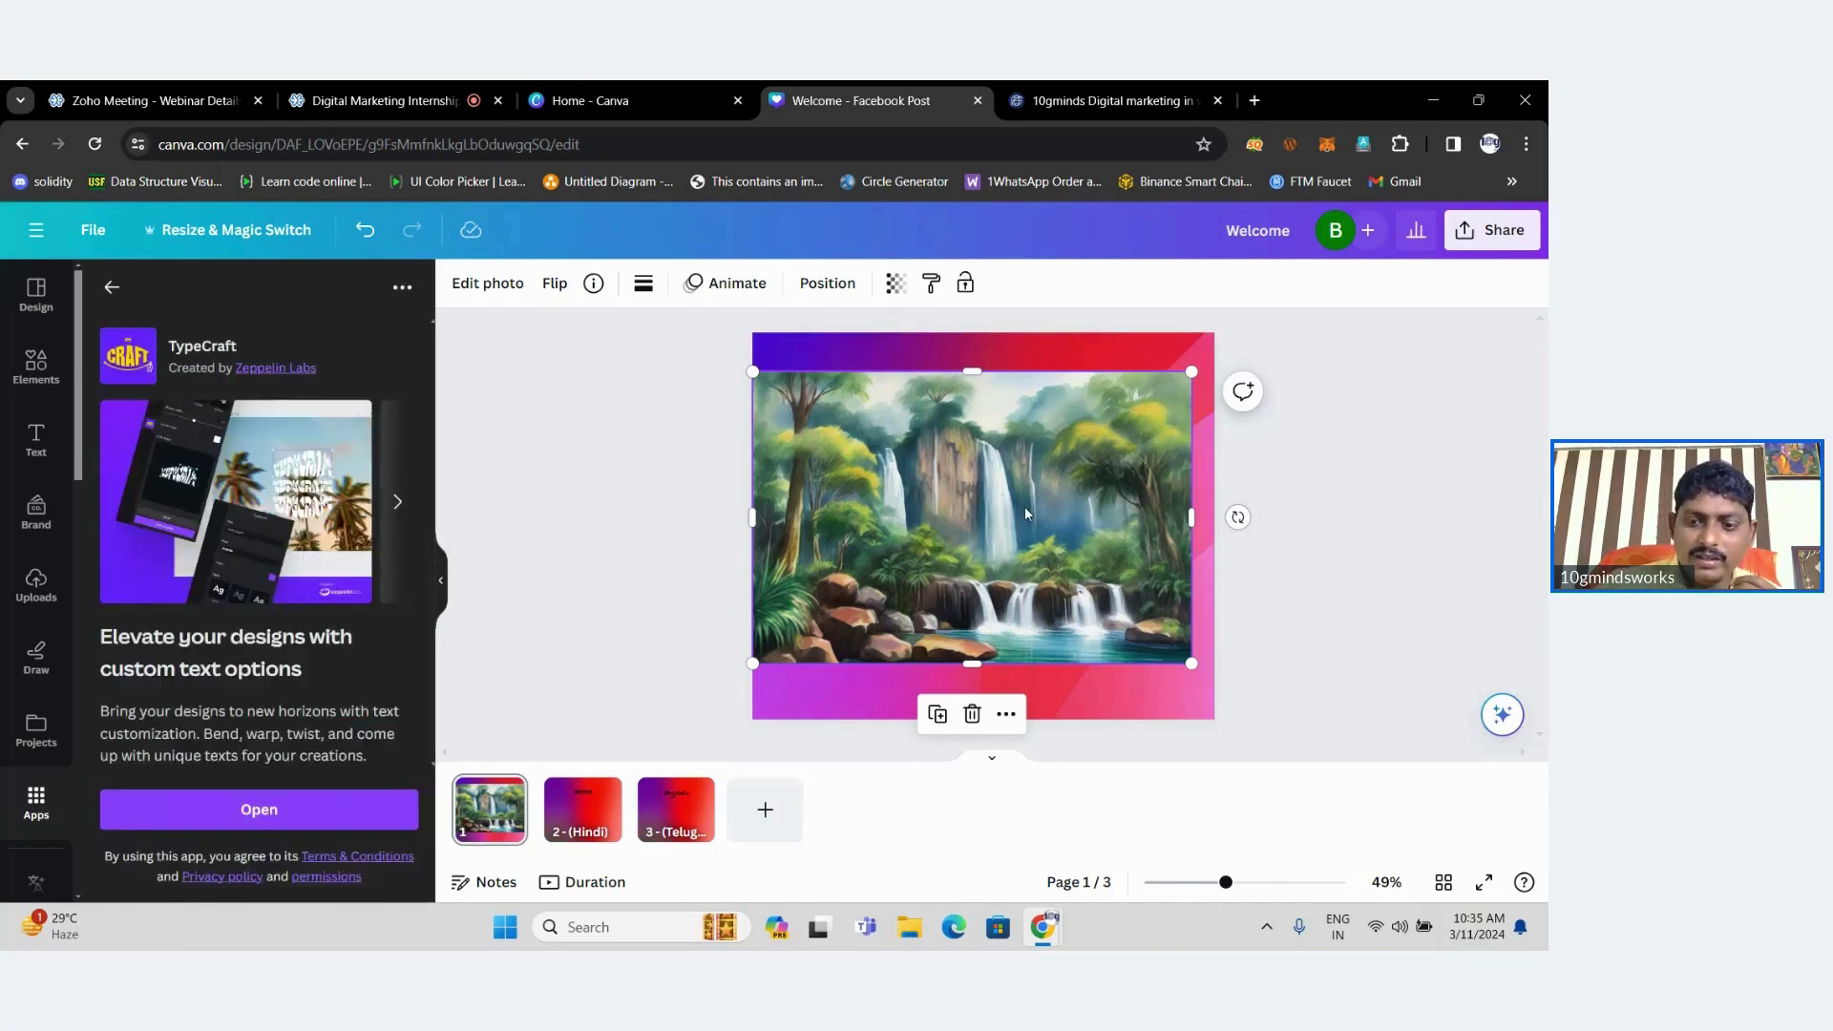
Delete the painted waterfall image from page 1 and enter "10gminds" as the text in the TypeCraft app.
key(Delete)
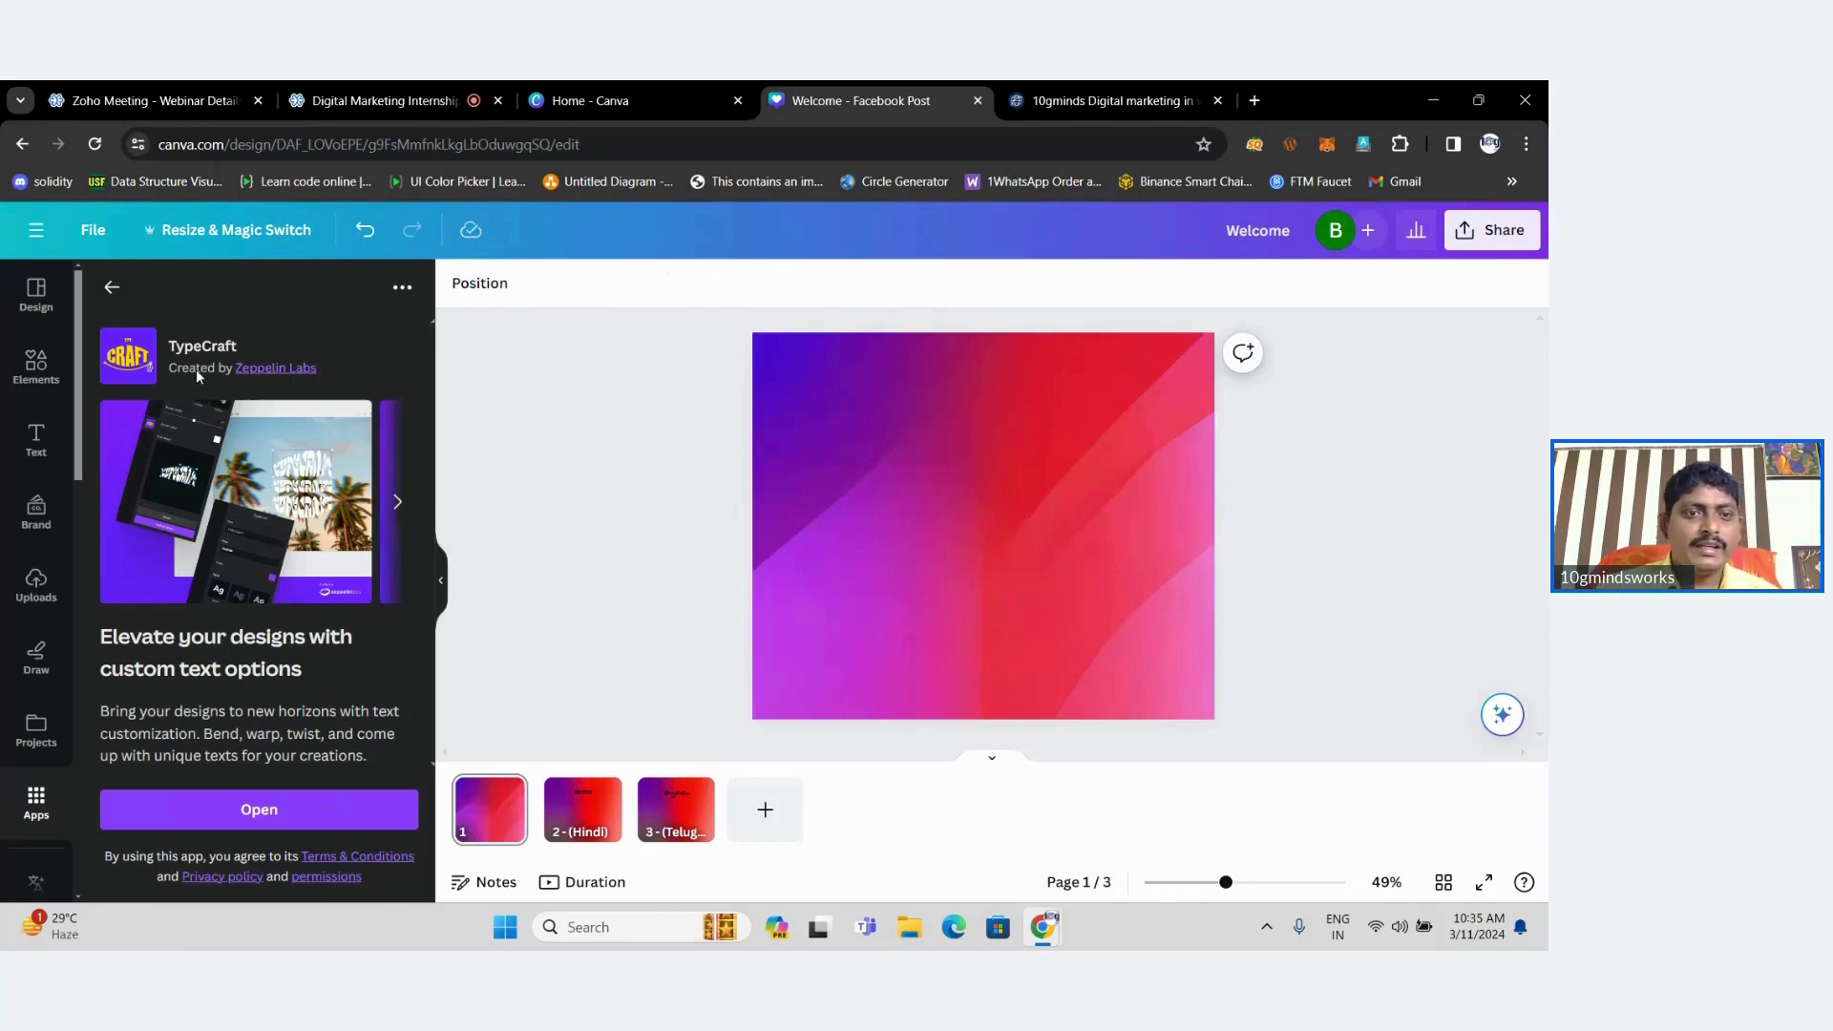
click(298, 820)
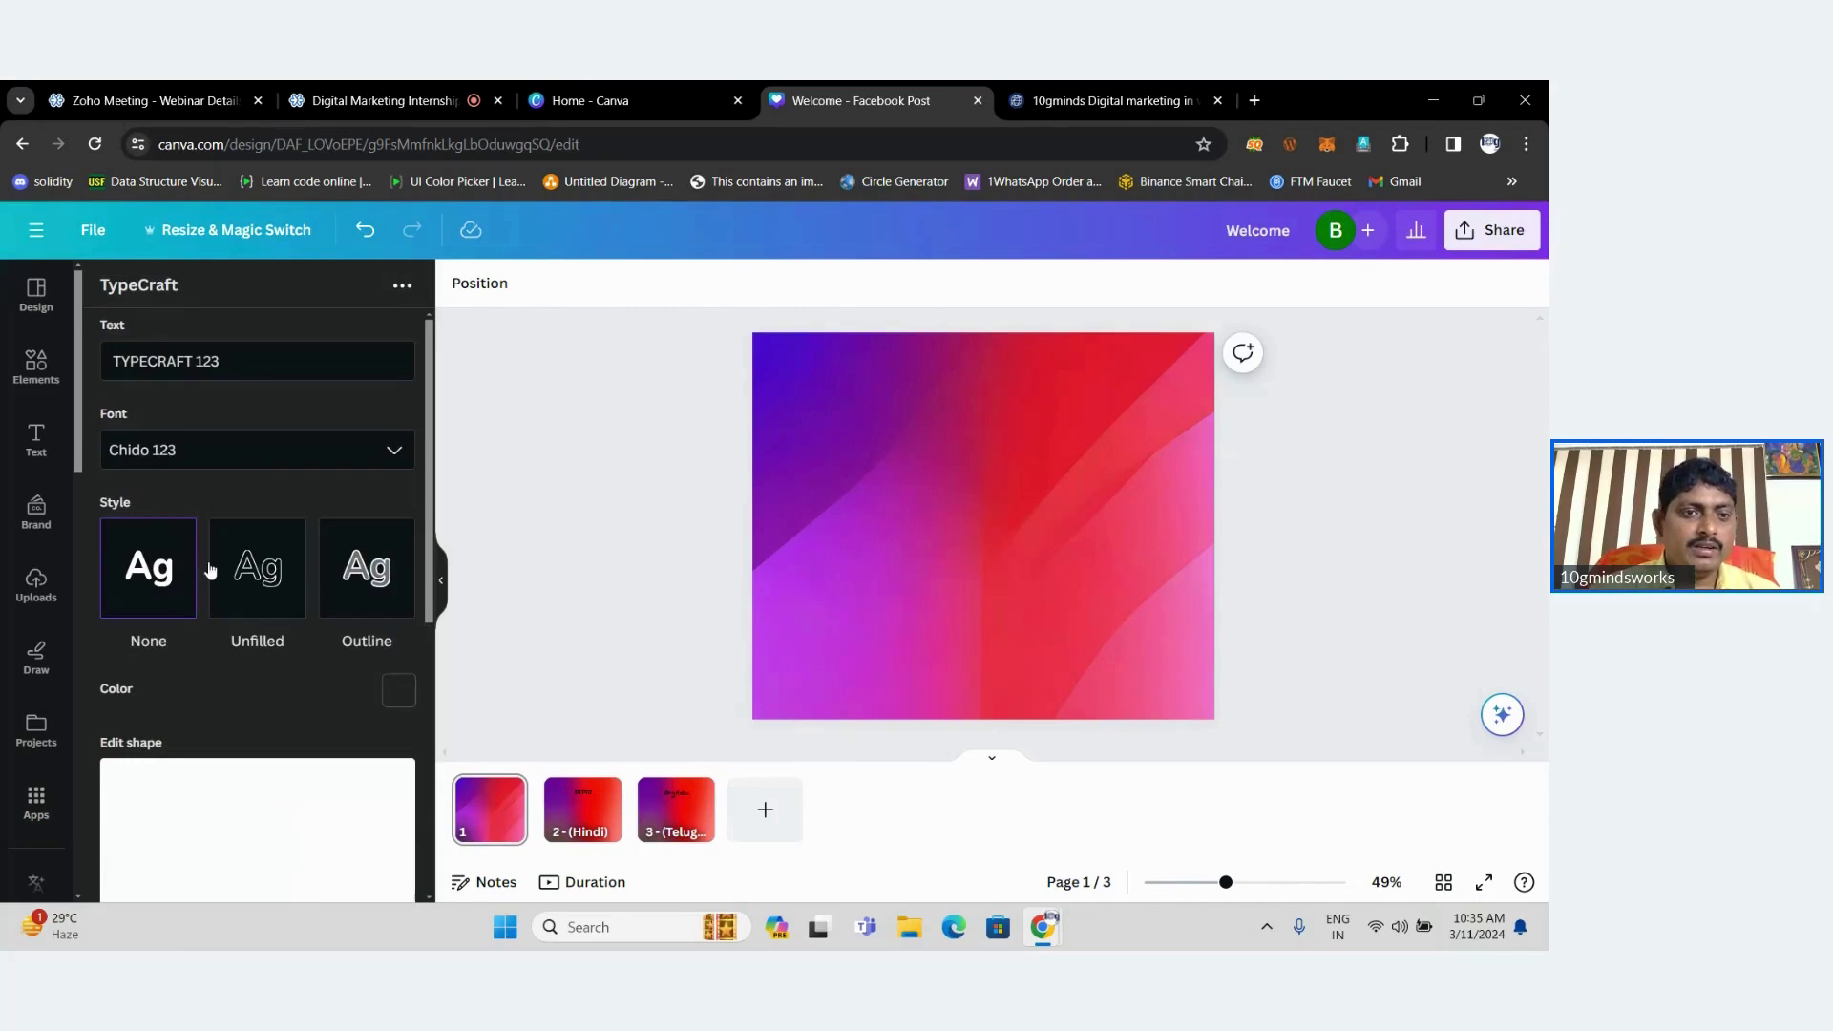
drag(232, 360, 5, 409)
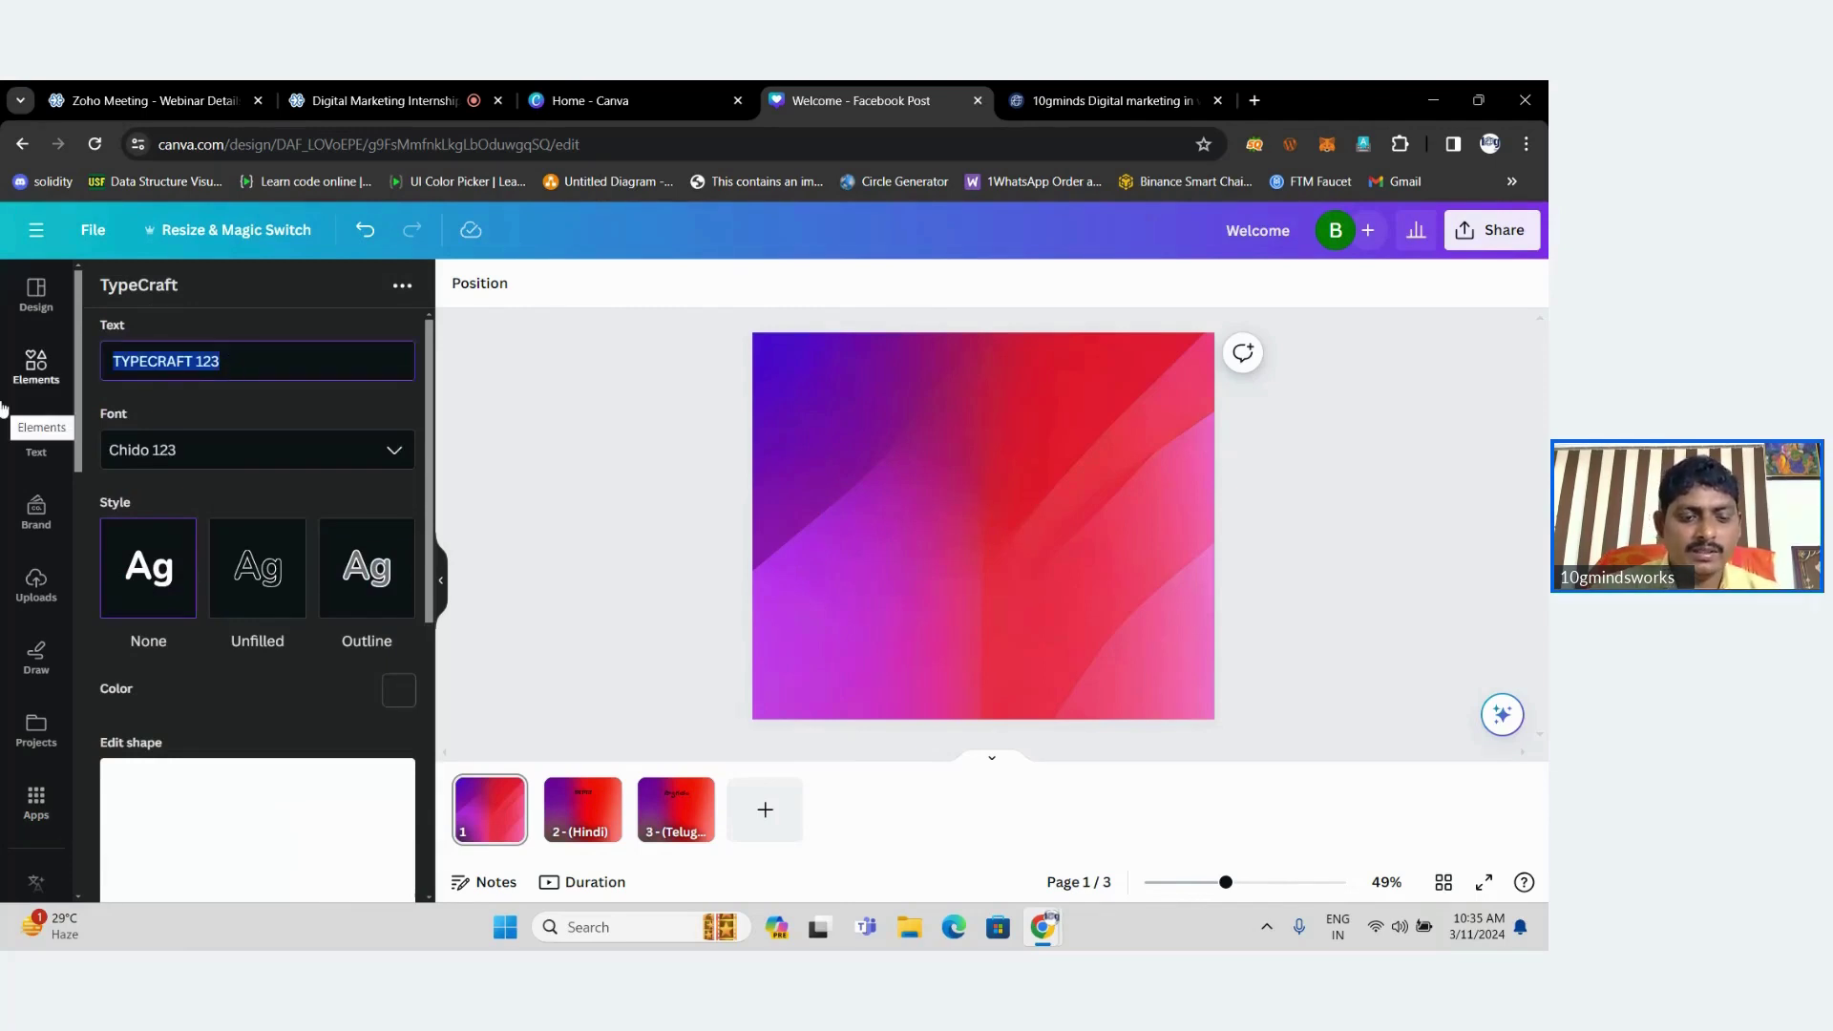
text(10gminds)
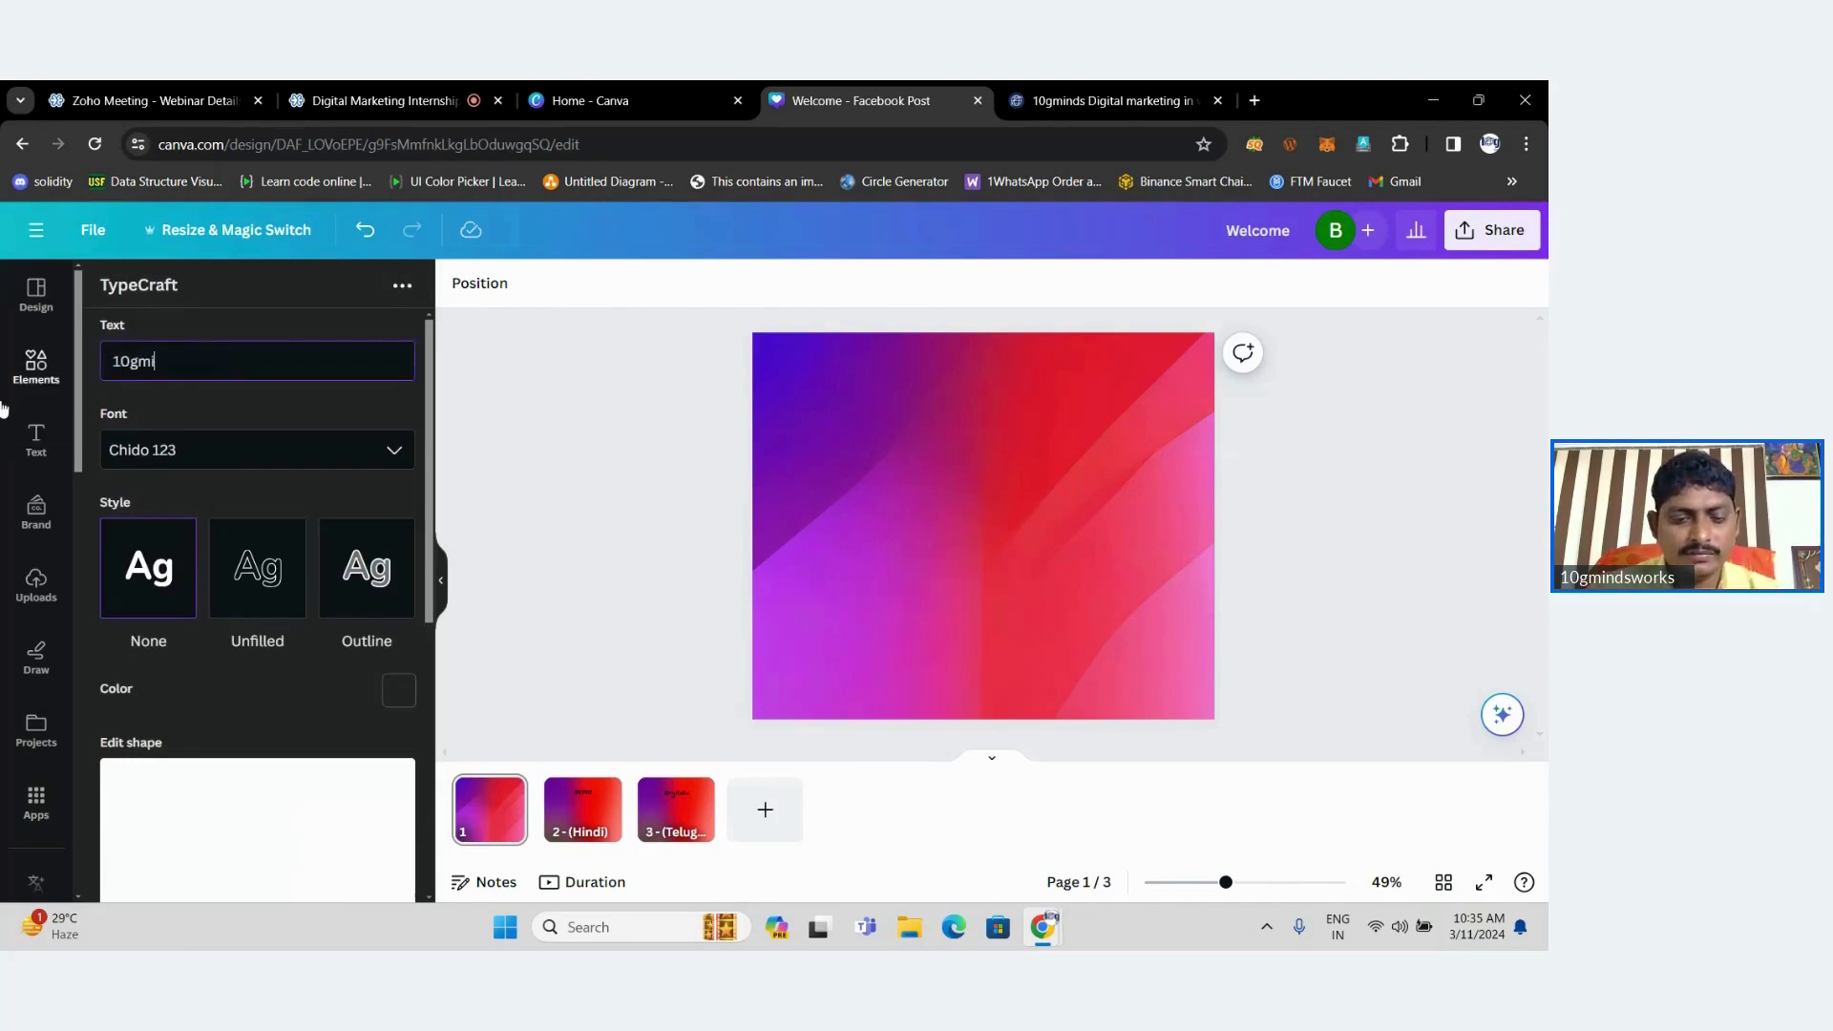
click(393, 449)
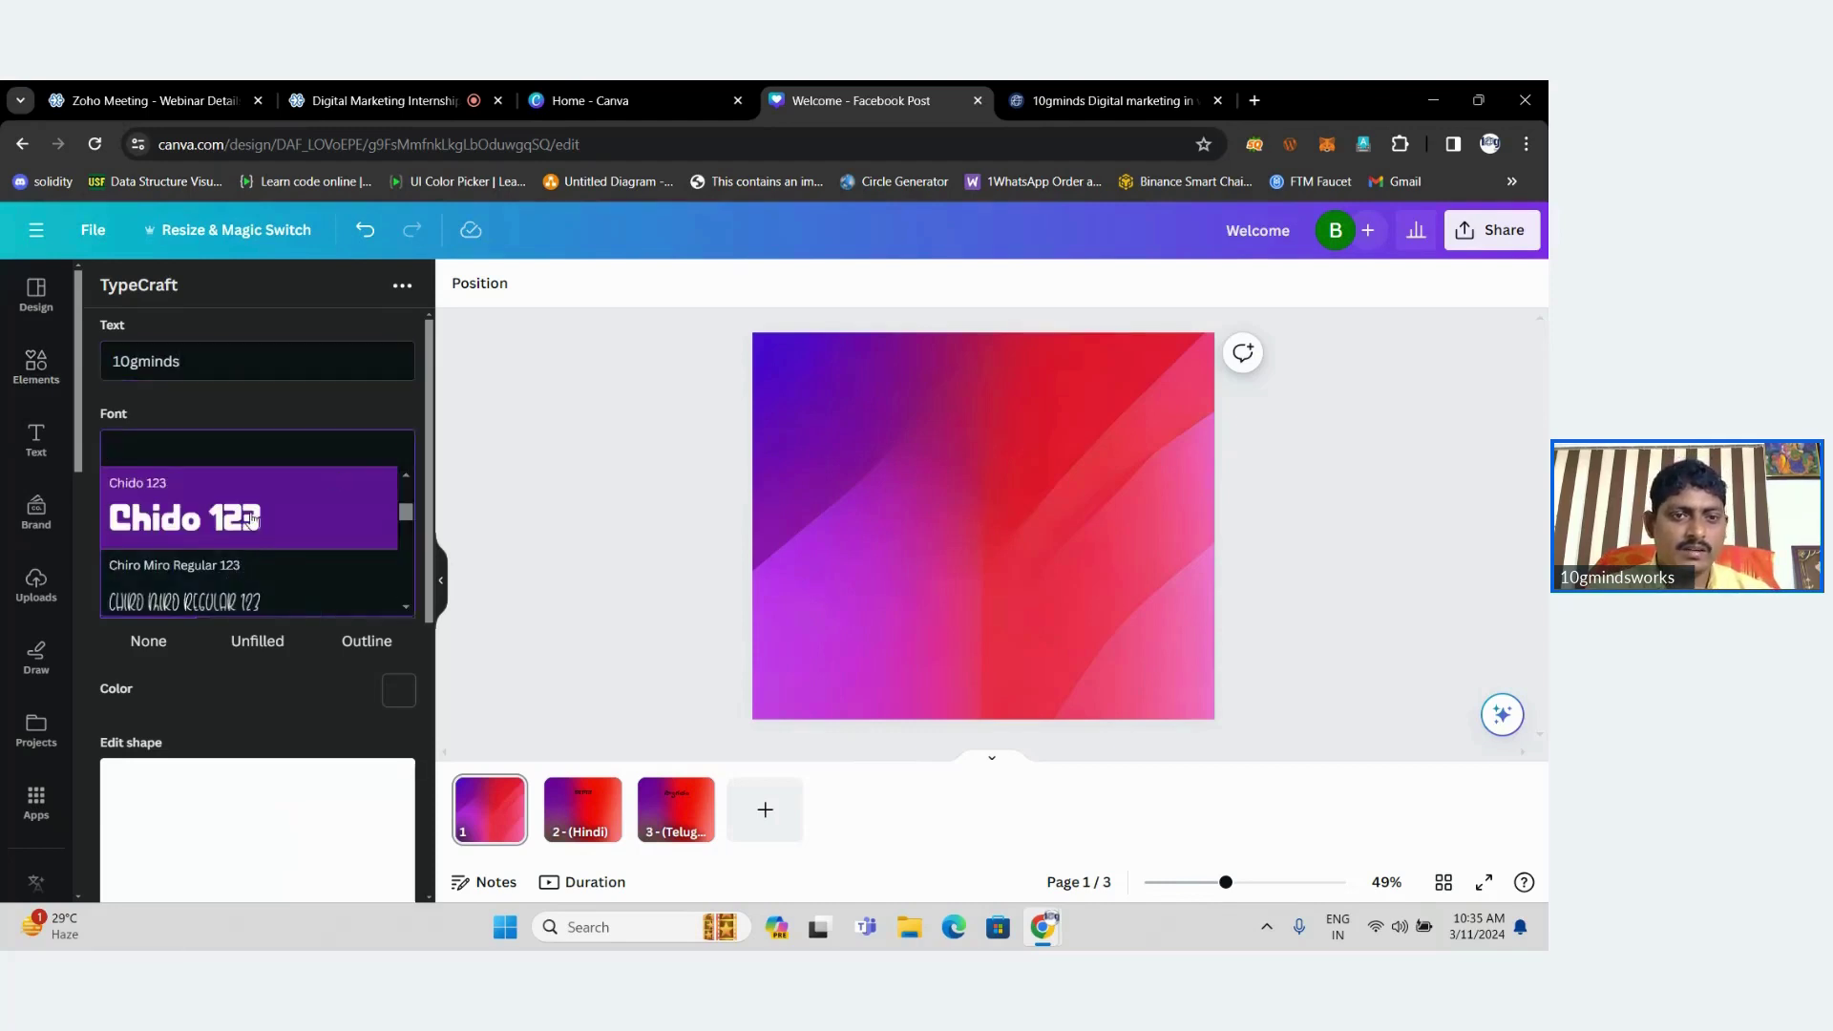
click(353, 410)
Check the shape preview of the TypeCraft text and set its style to Outline.
drag(429, 420, 426, 586)
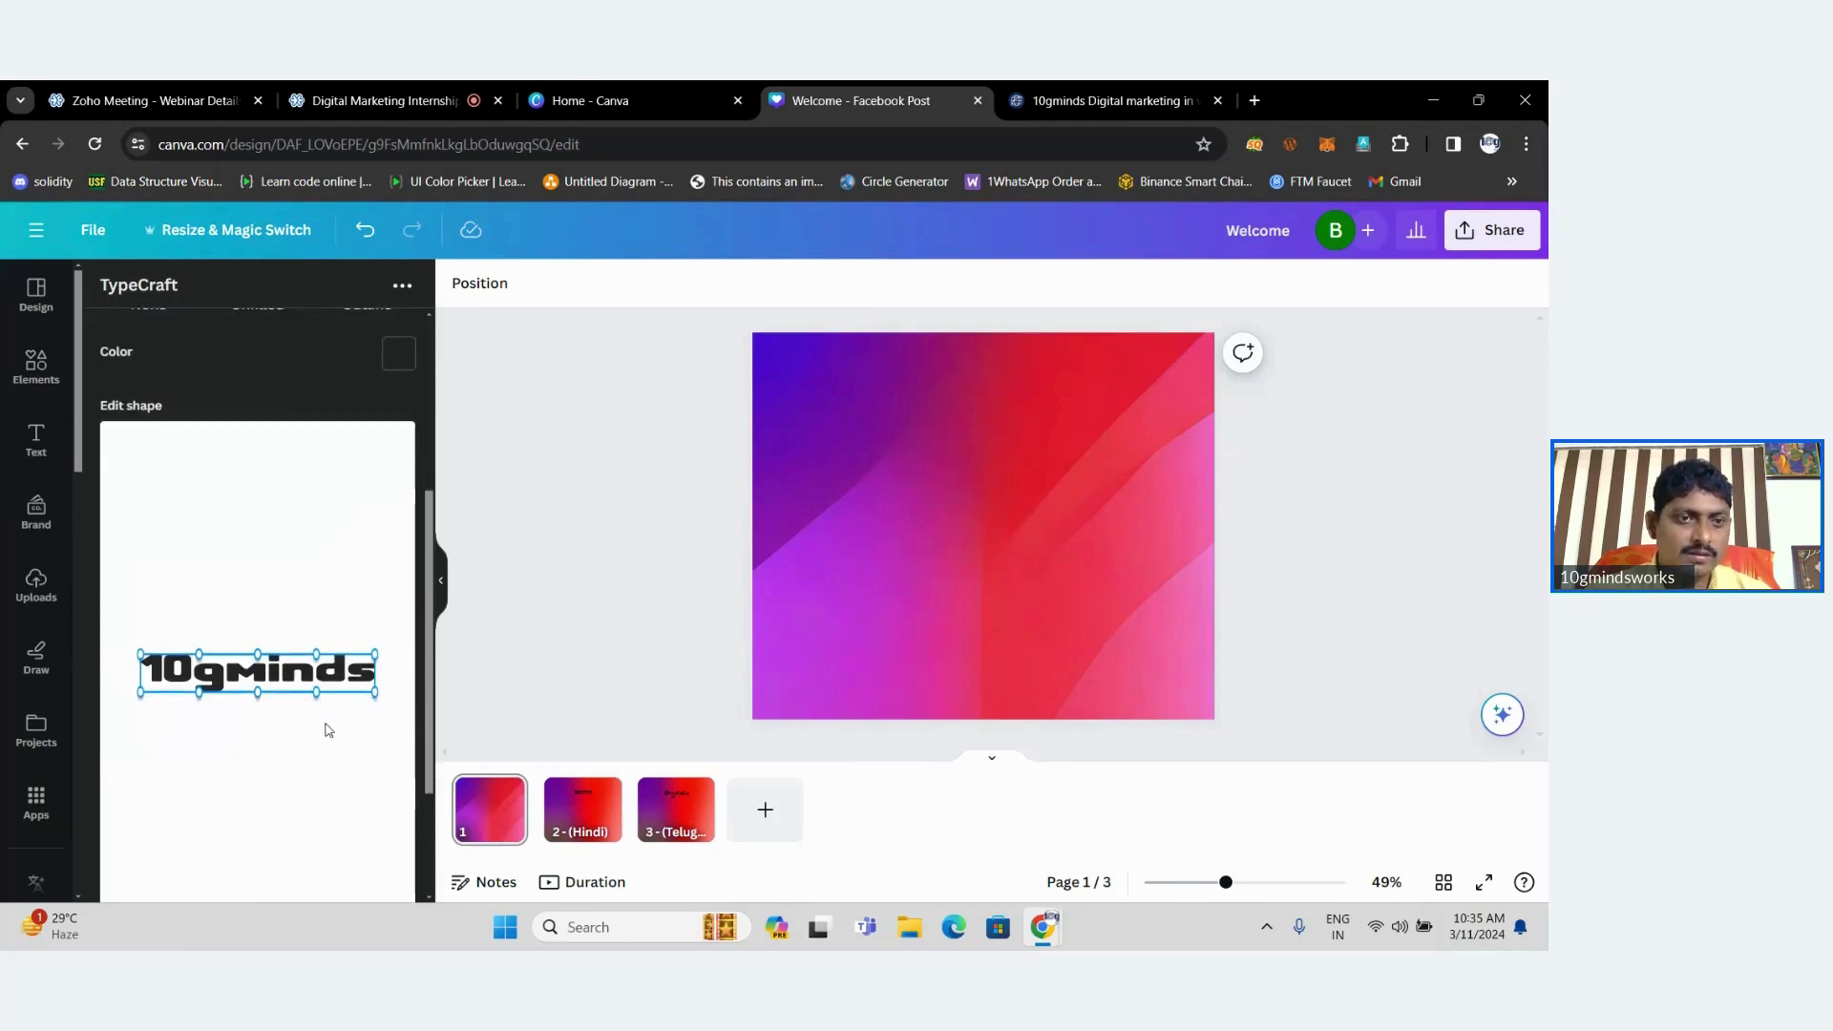
drag(430, 584, 431, 463)
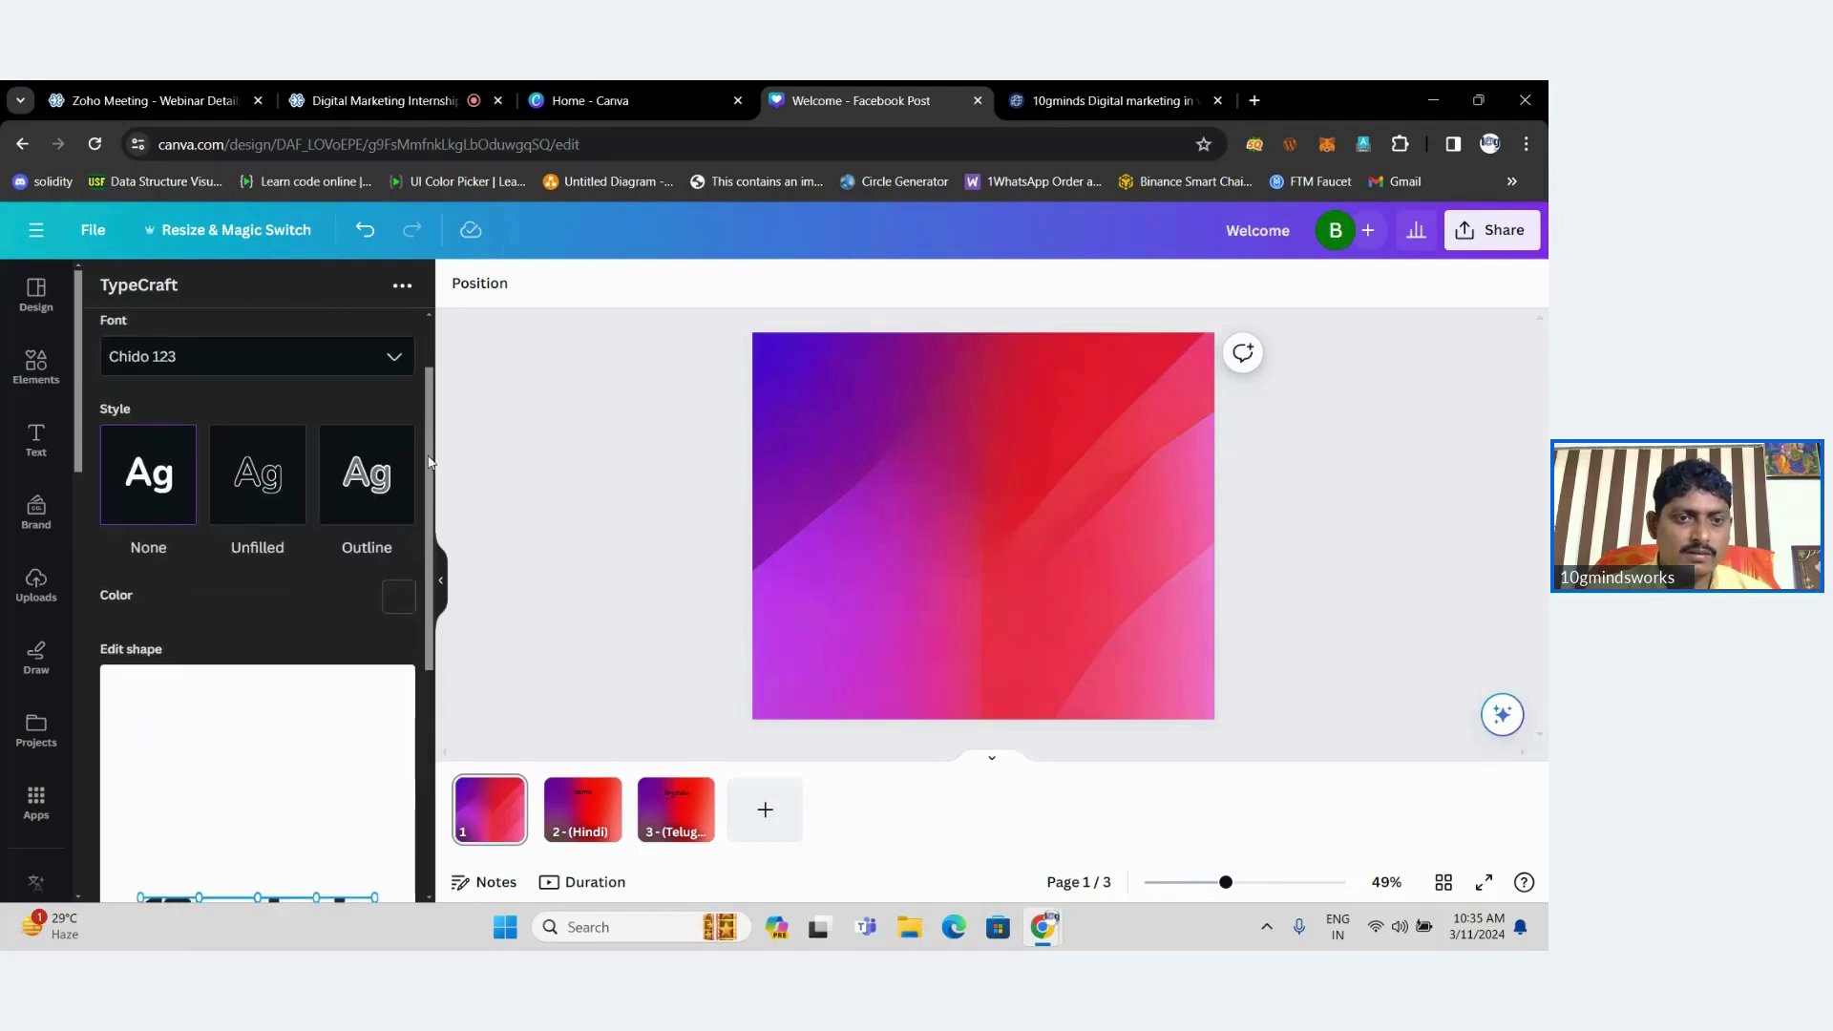
click(286, 500)
click(382, 495)
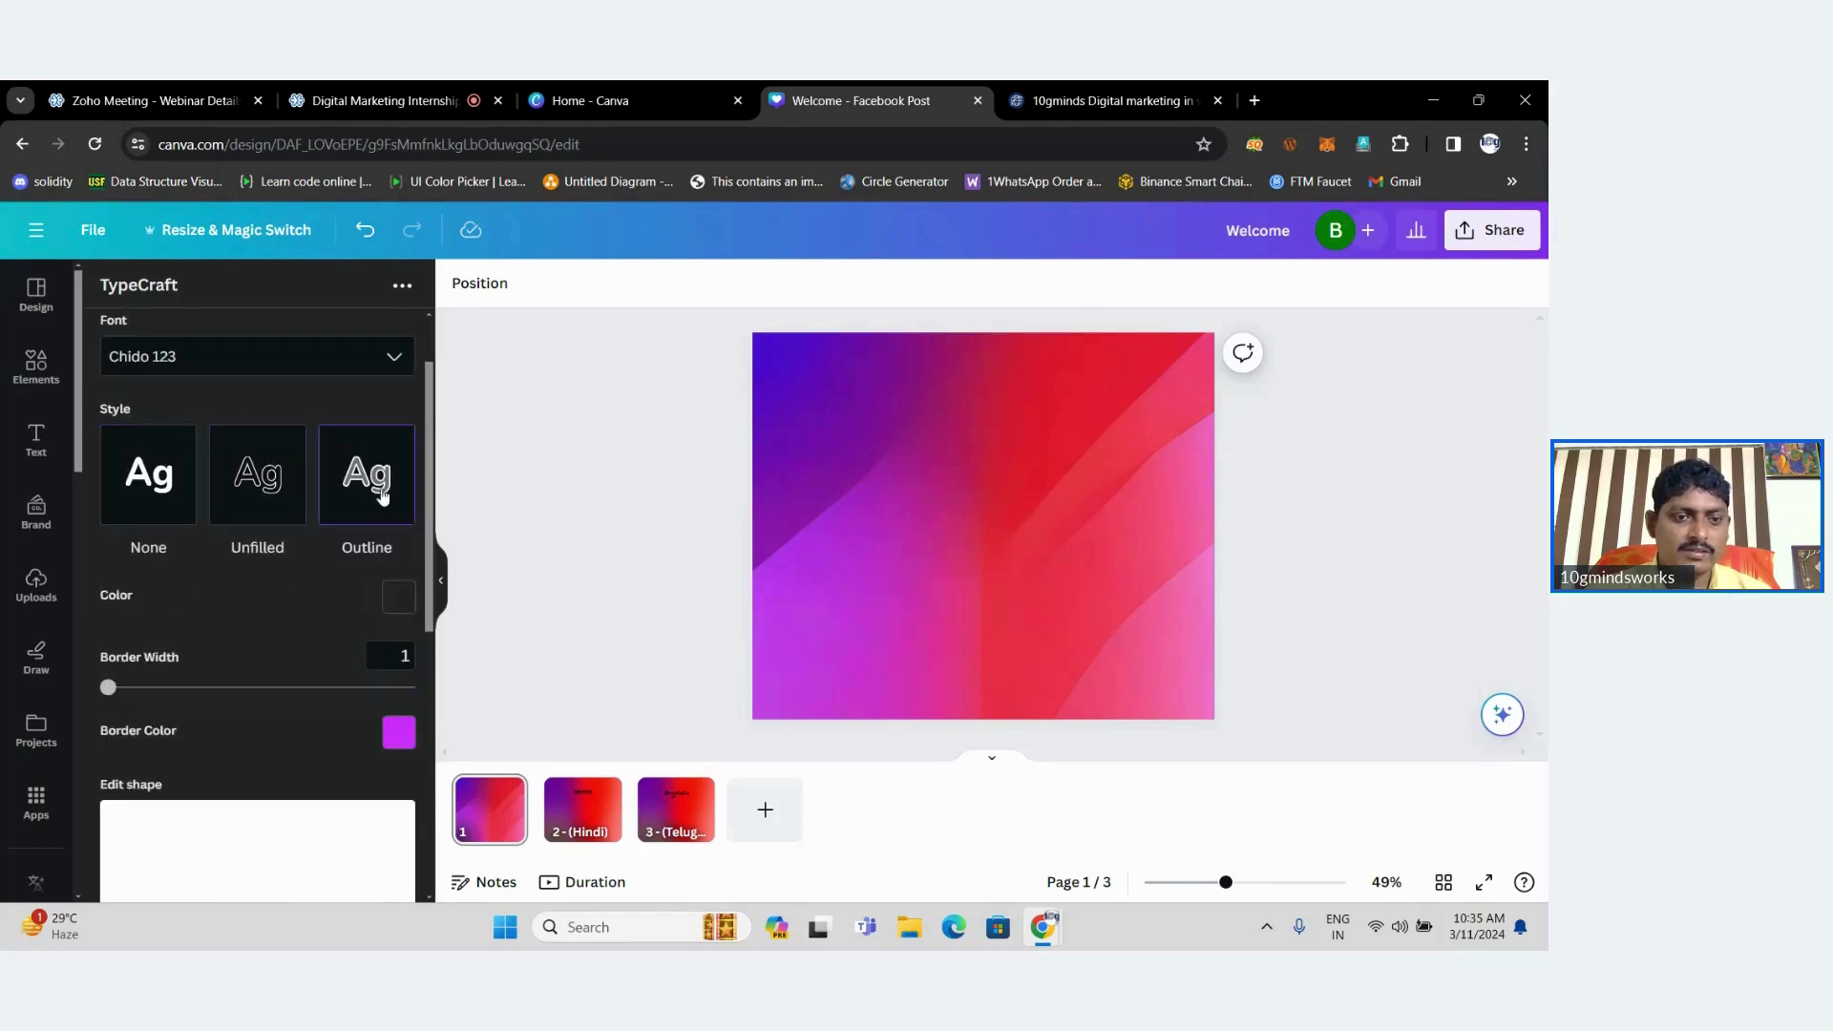
Add the outlined "10gminds" text to page 1 and enlarge it to slightly over half the page's width.
drag(430, 521, 434, 647)
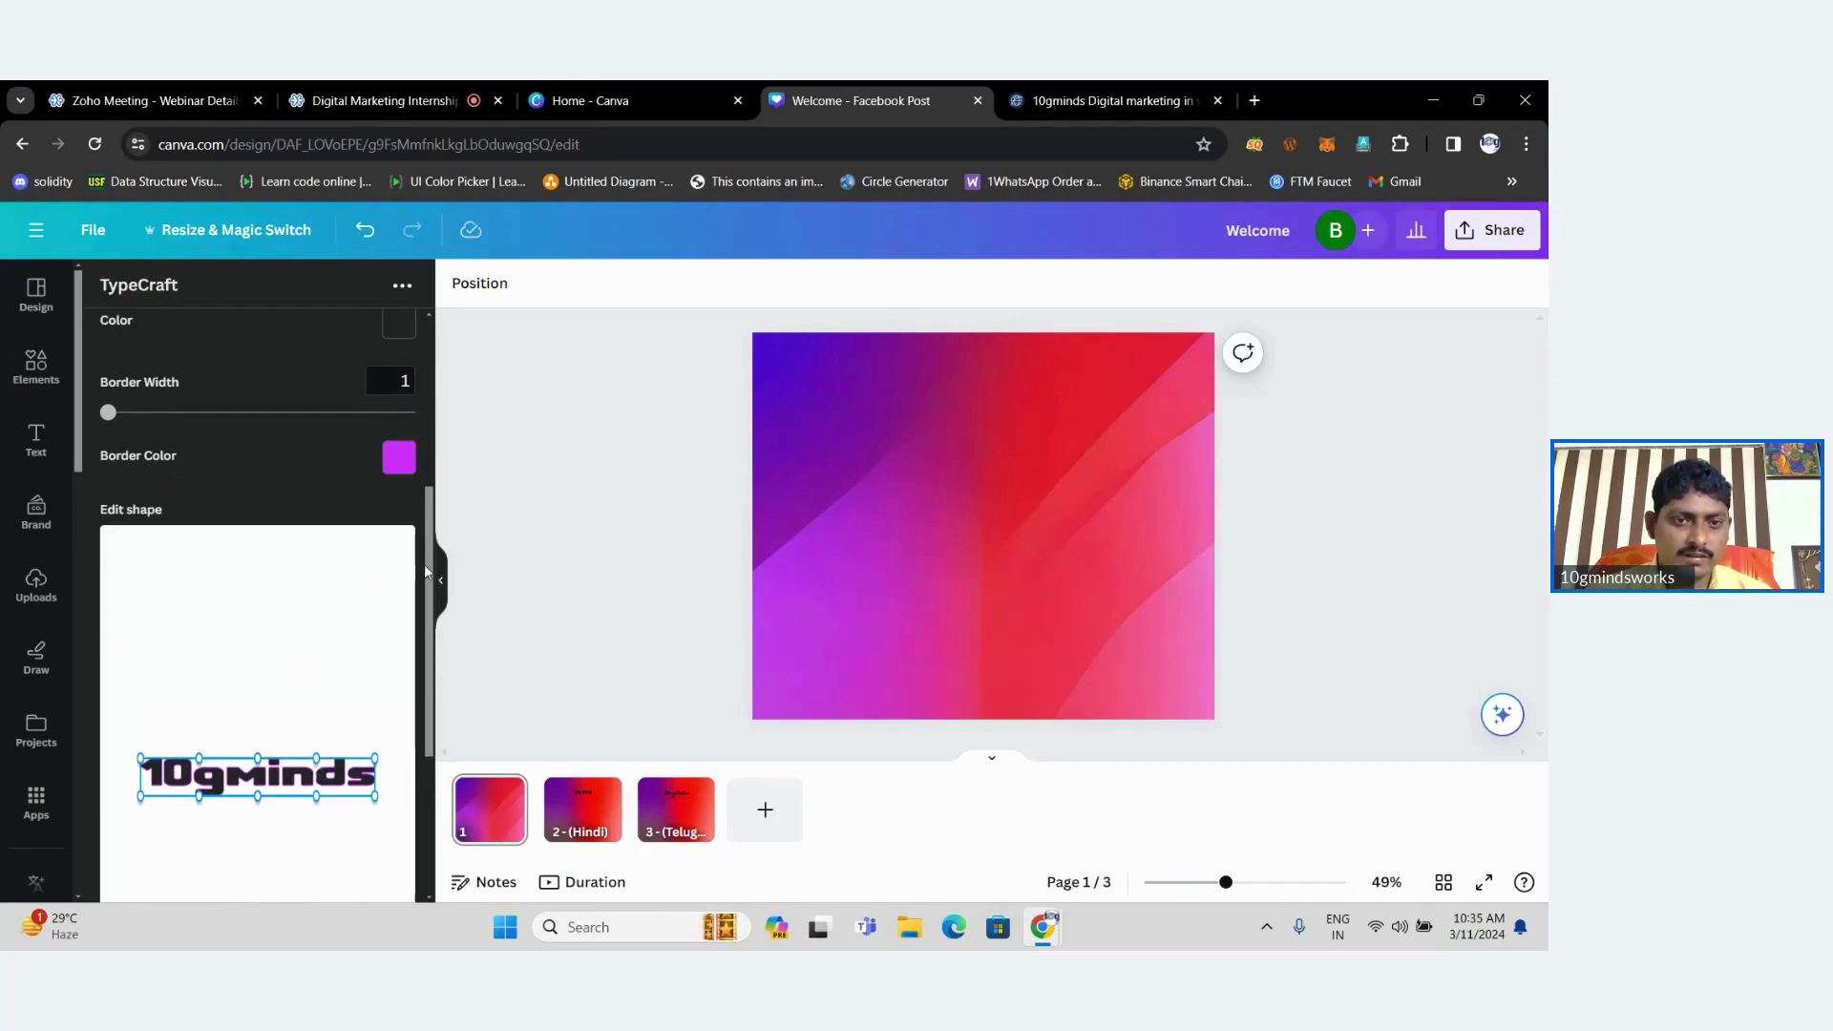
drag(426, 570, 420, 754)
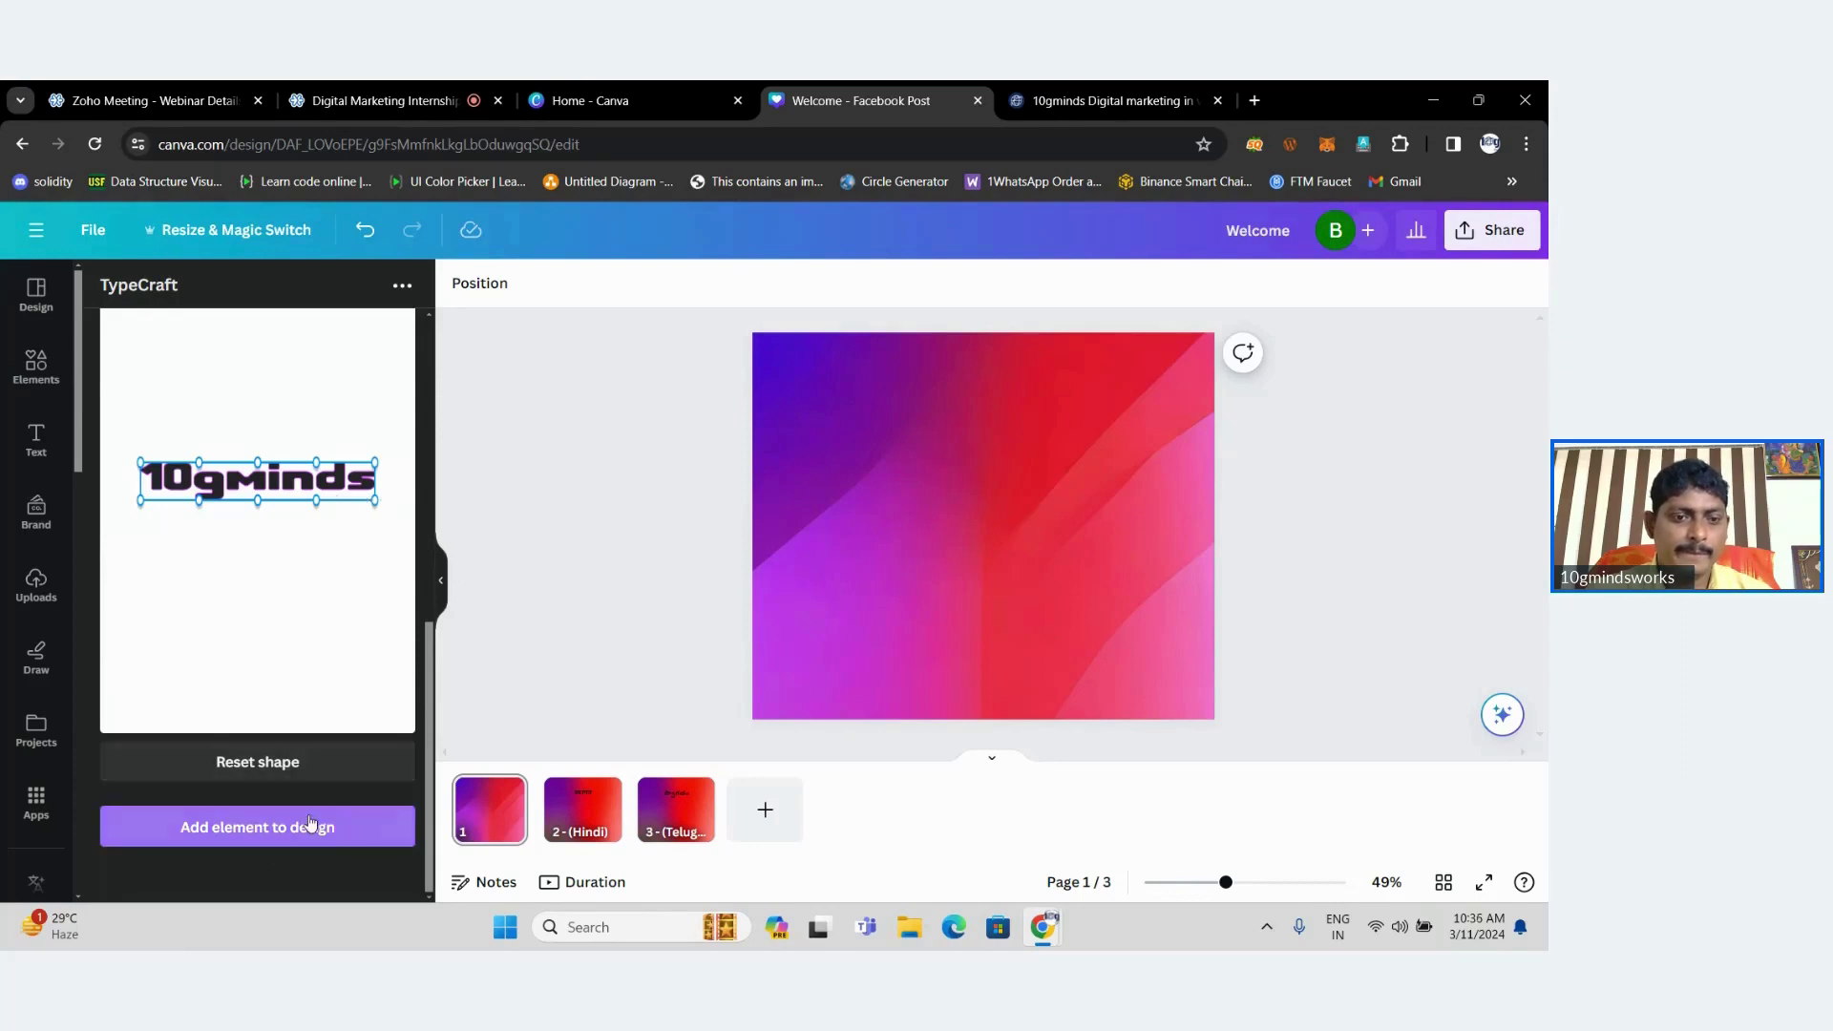
drag(429, 645, 417, 298)
scroll(275, 569, down, 10)
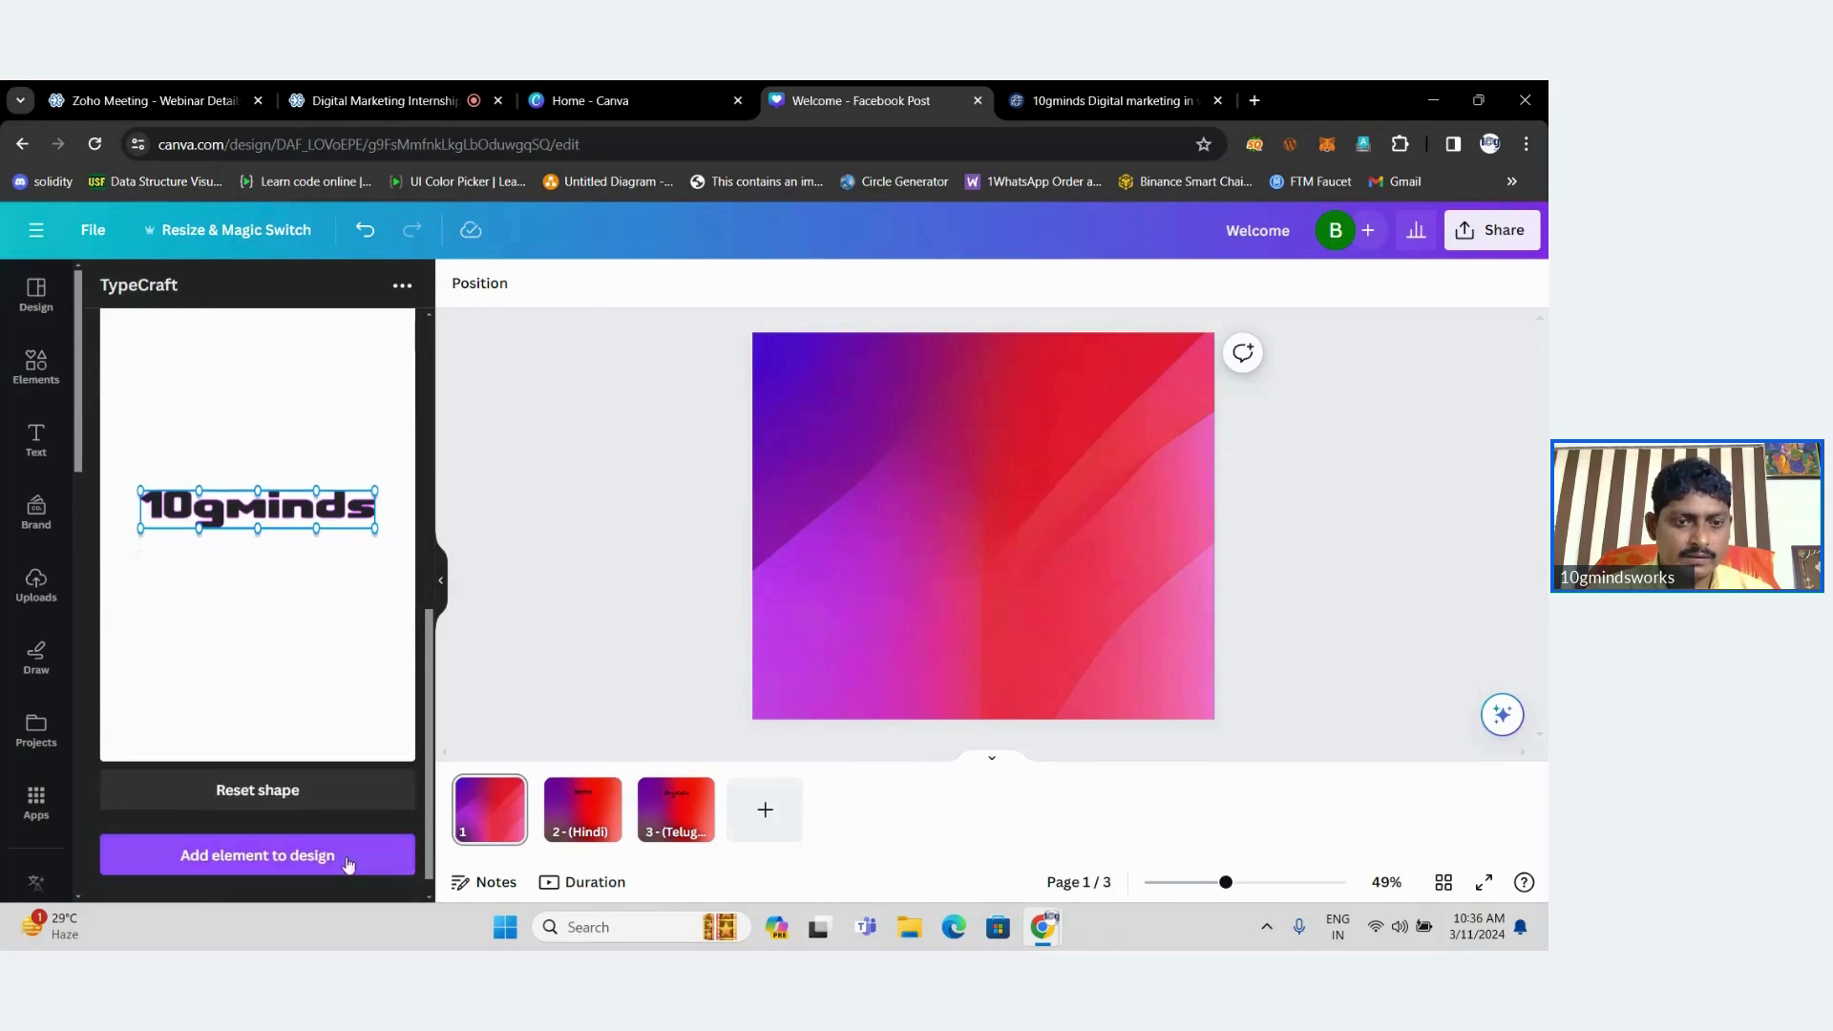
click(325, 857)
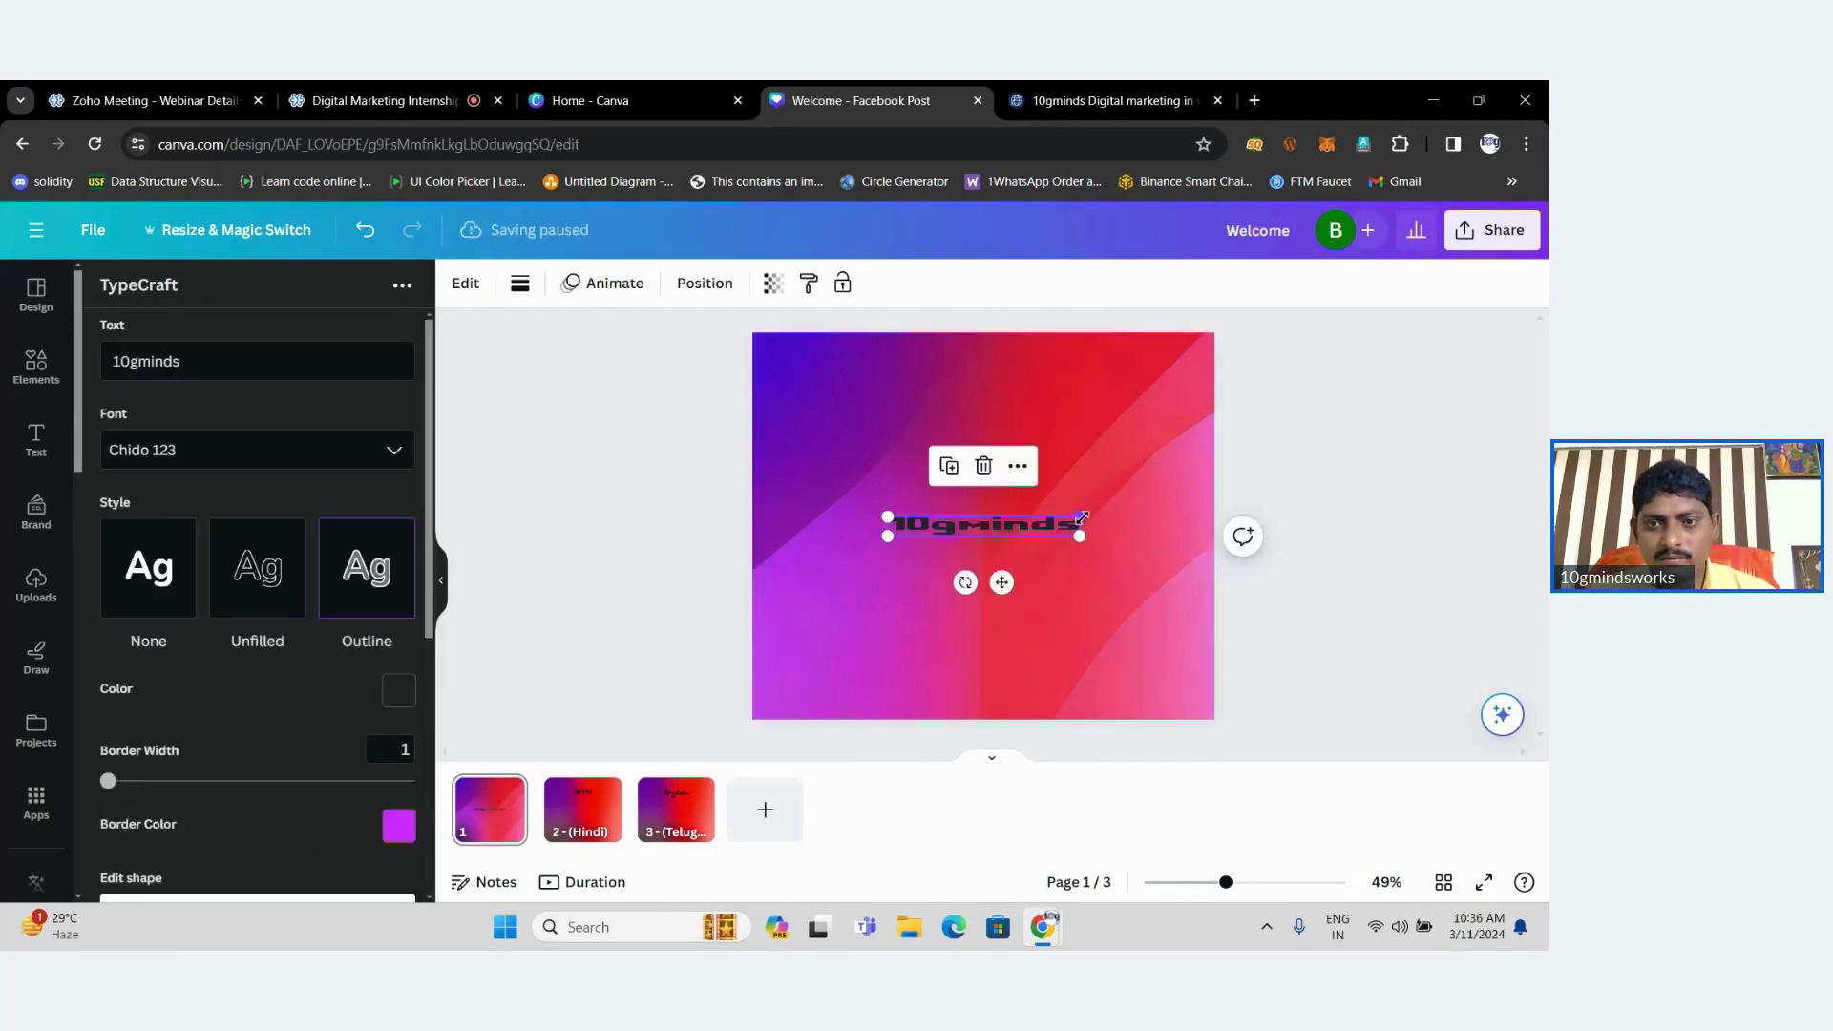
drag(1082, 517, 1140, 510)
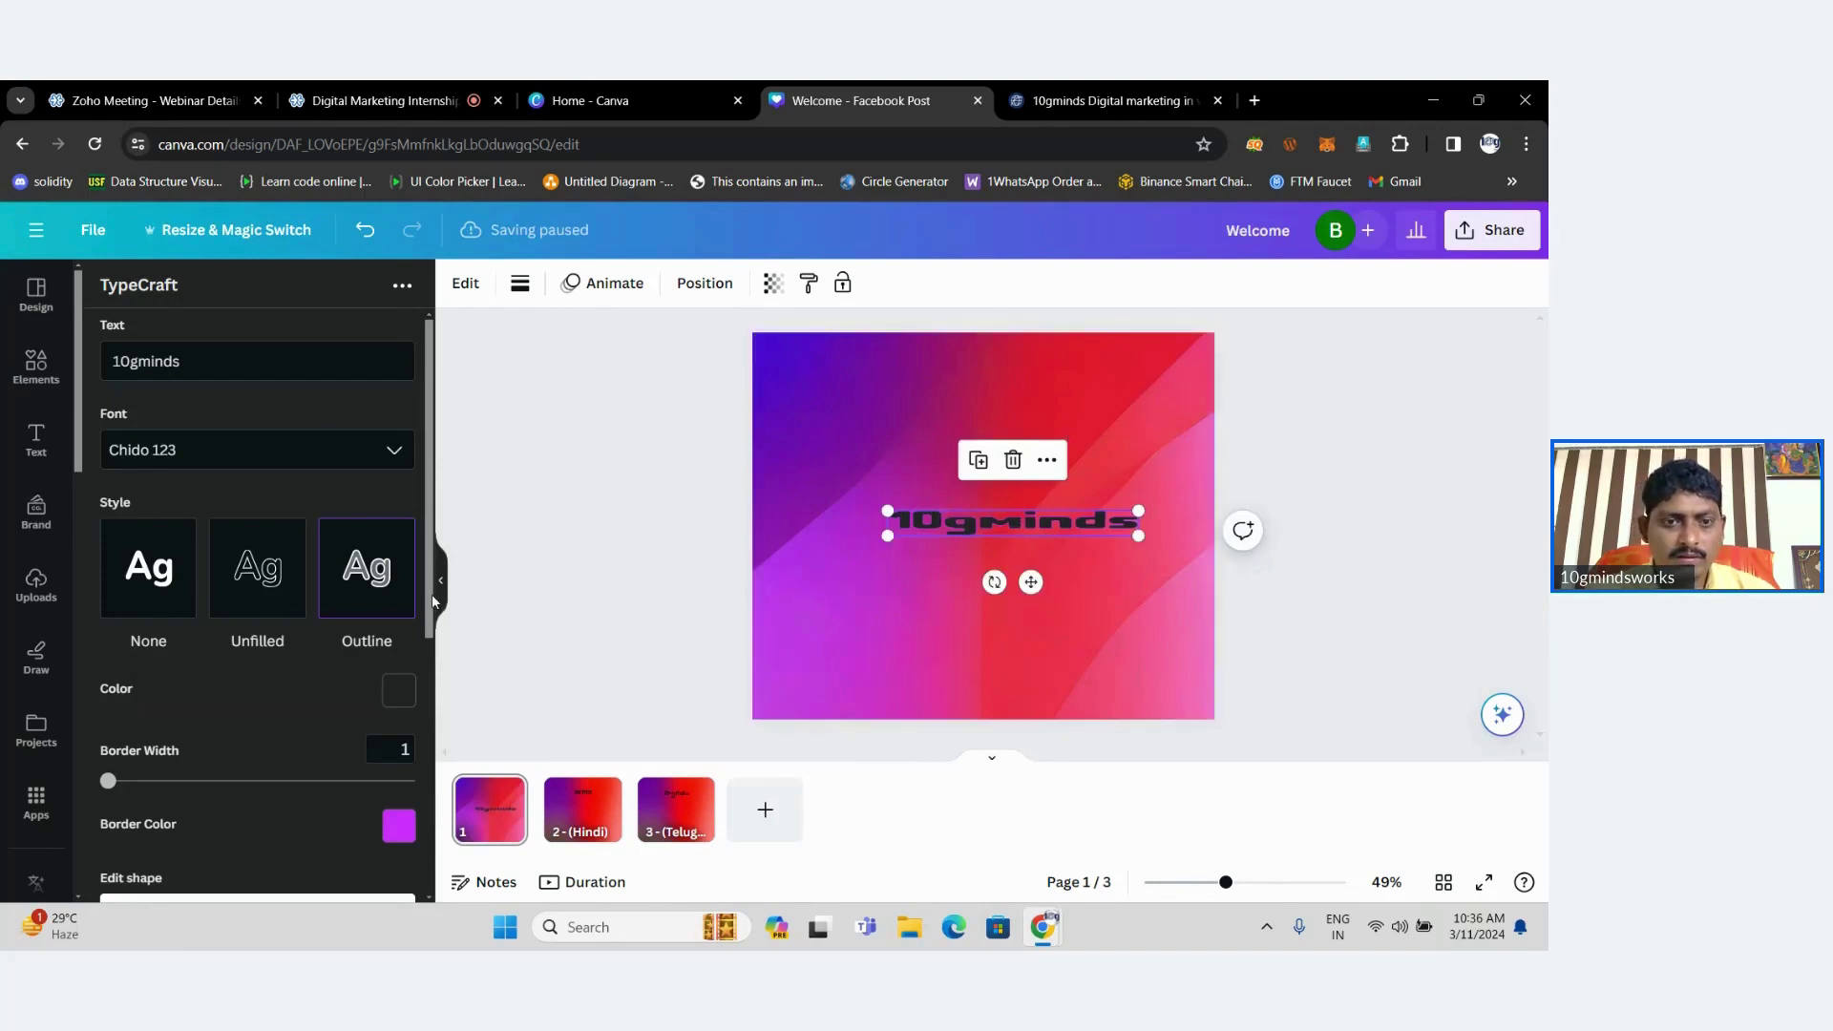
Warp the "10gminds" text by pulling its upper edge handles up and its lower middle point down, and update the element on page 1.
scroll(315, 745, down, 4)
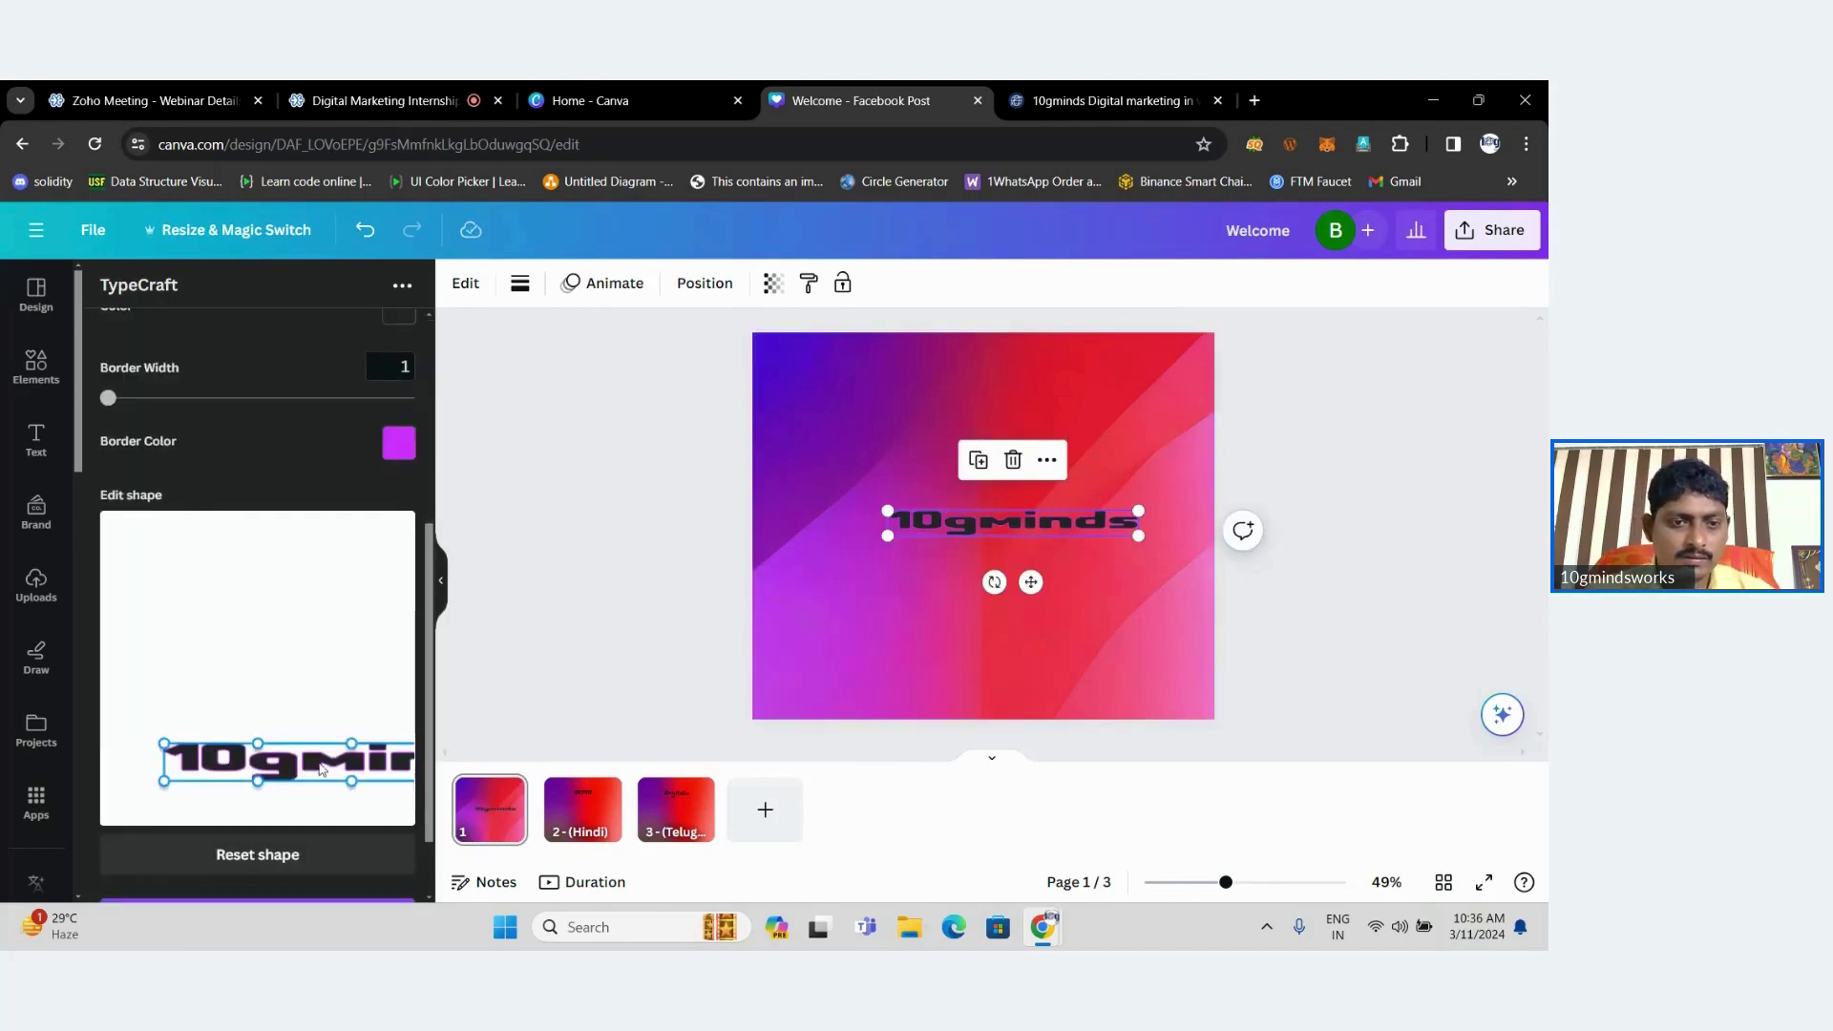
drag(254, 746, 186, 570)
drag(352, 651, 374, 542)
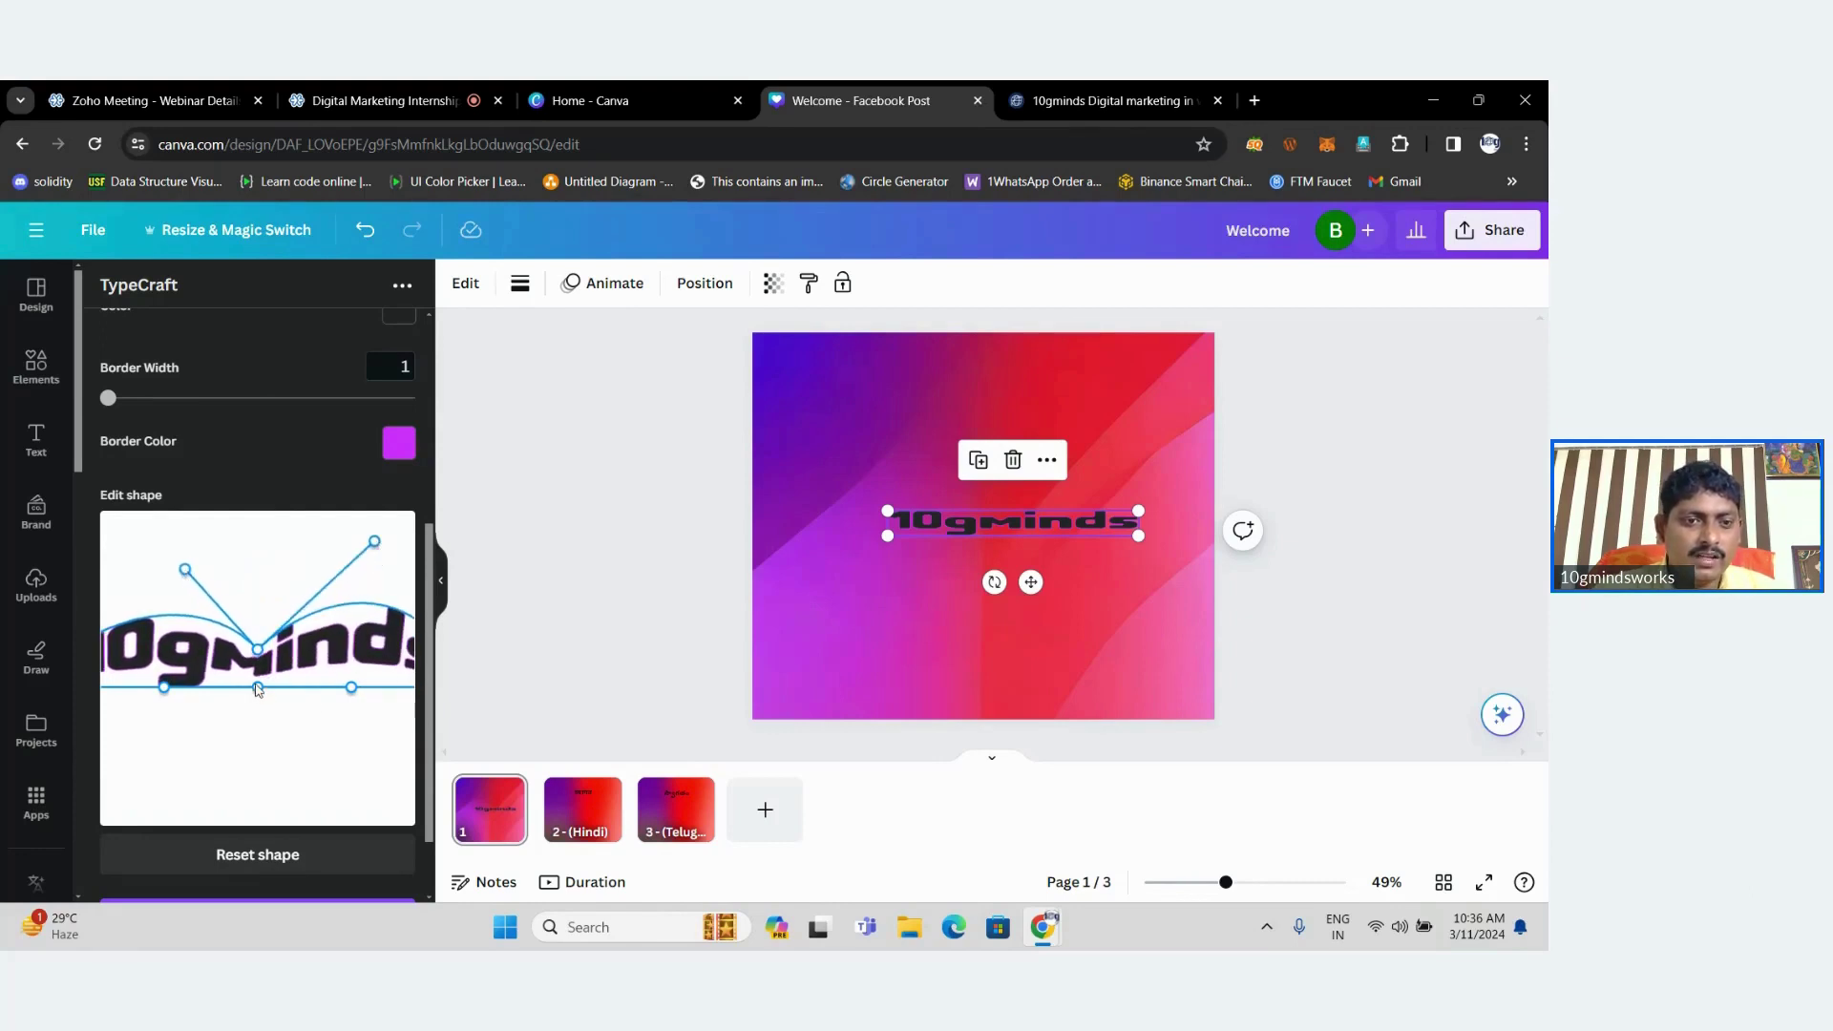
drag(258, 690, 246, 776)
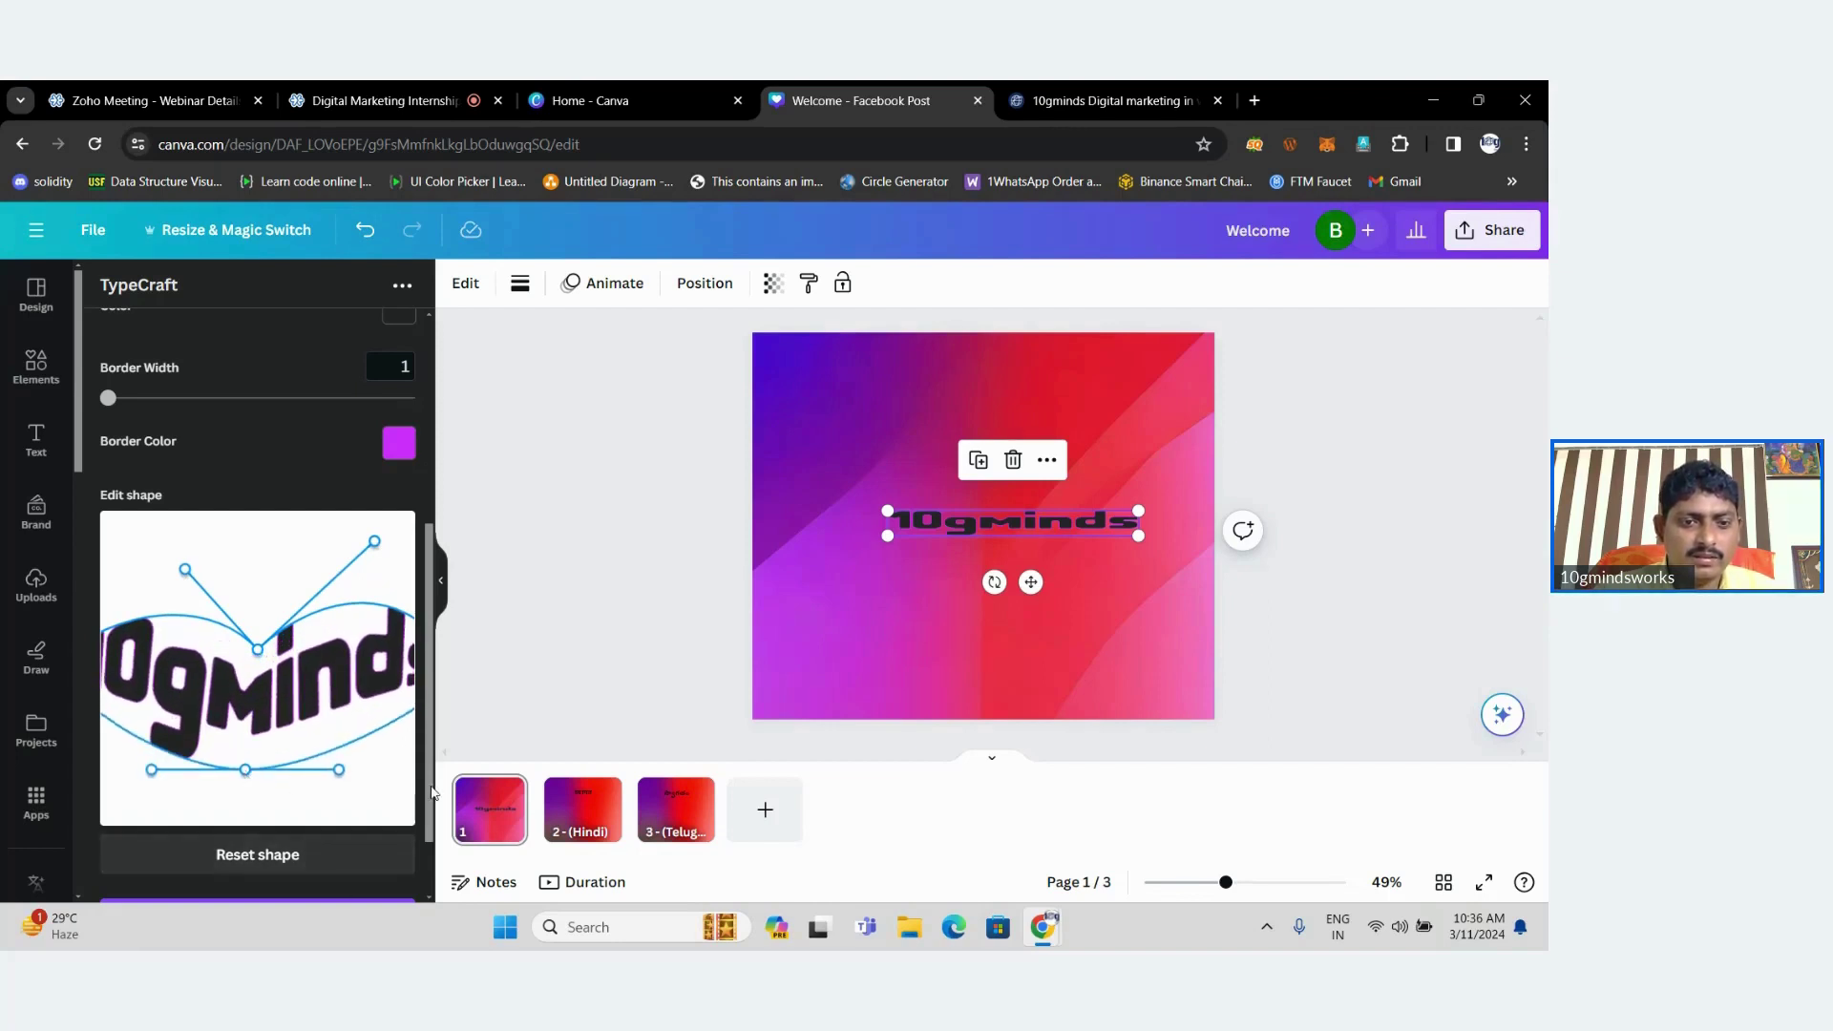
scroll(430, 789, down, 1)
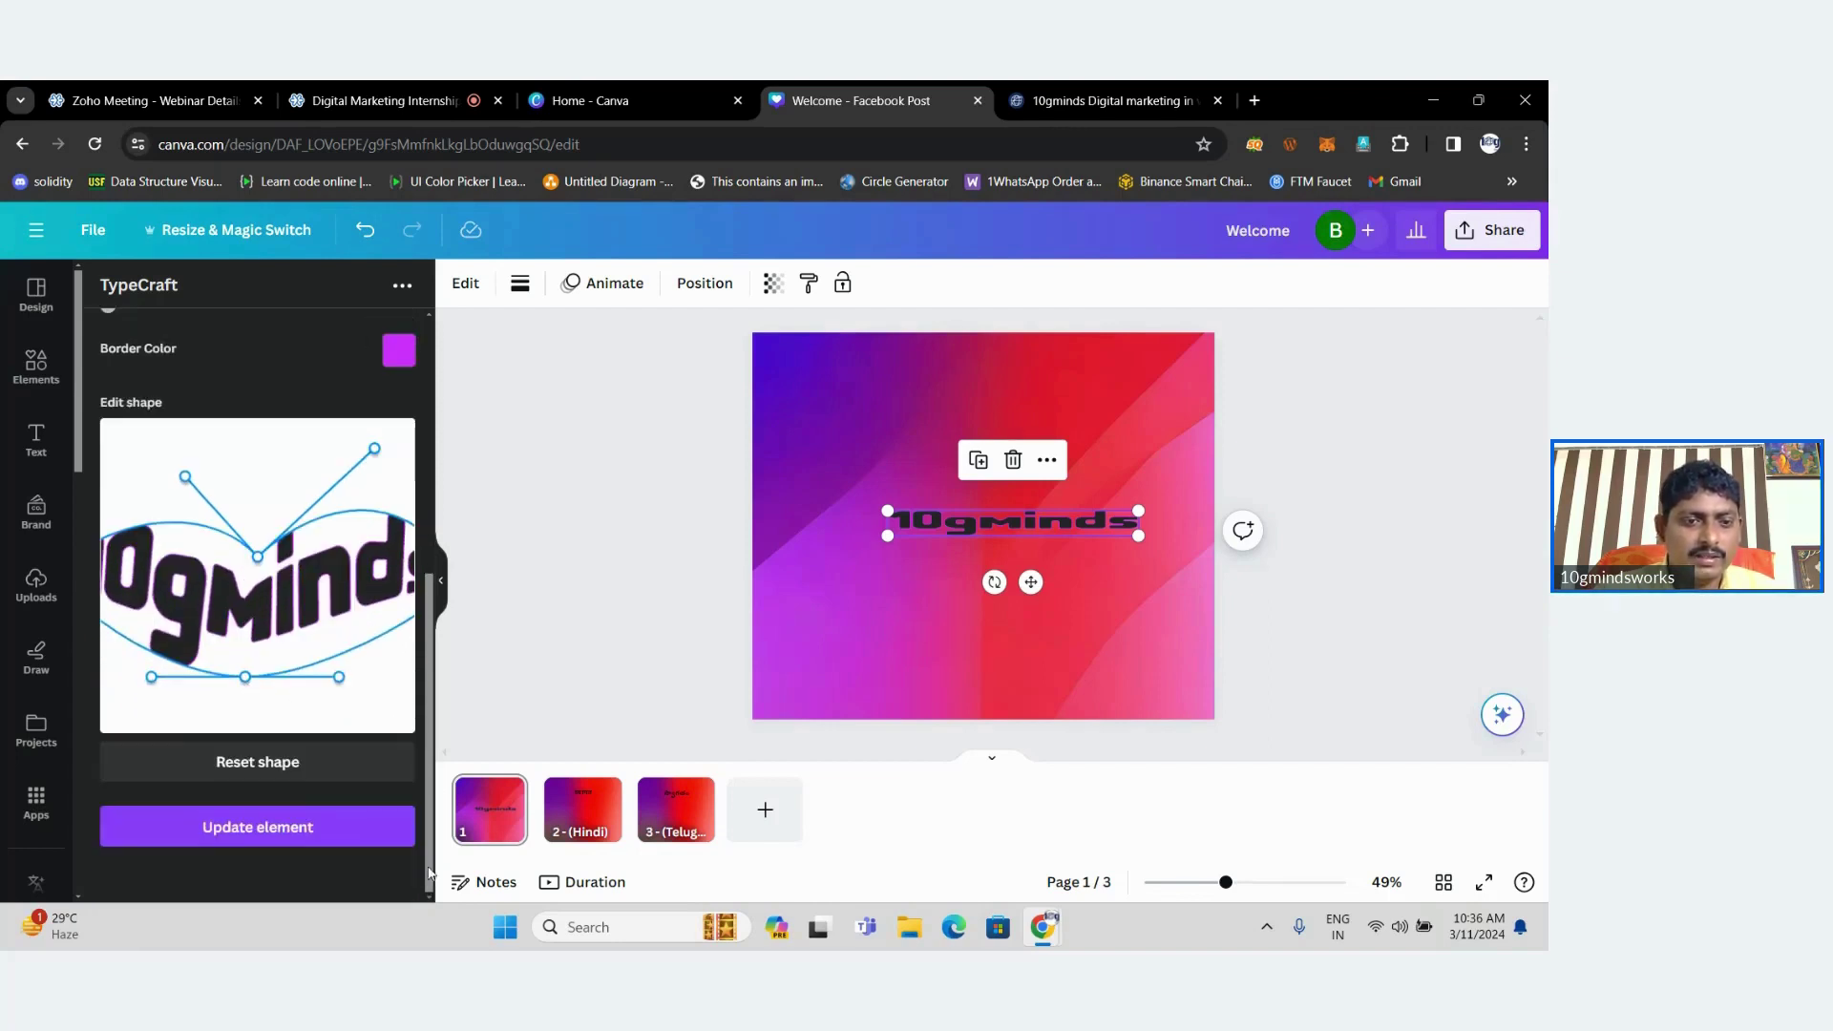
click(318, 840)
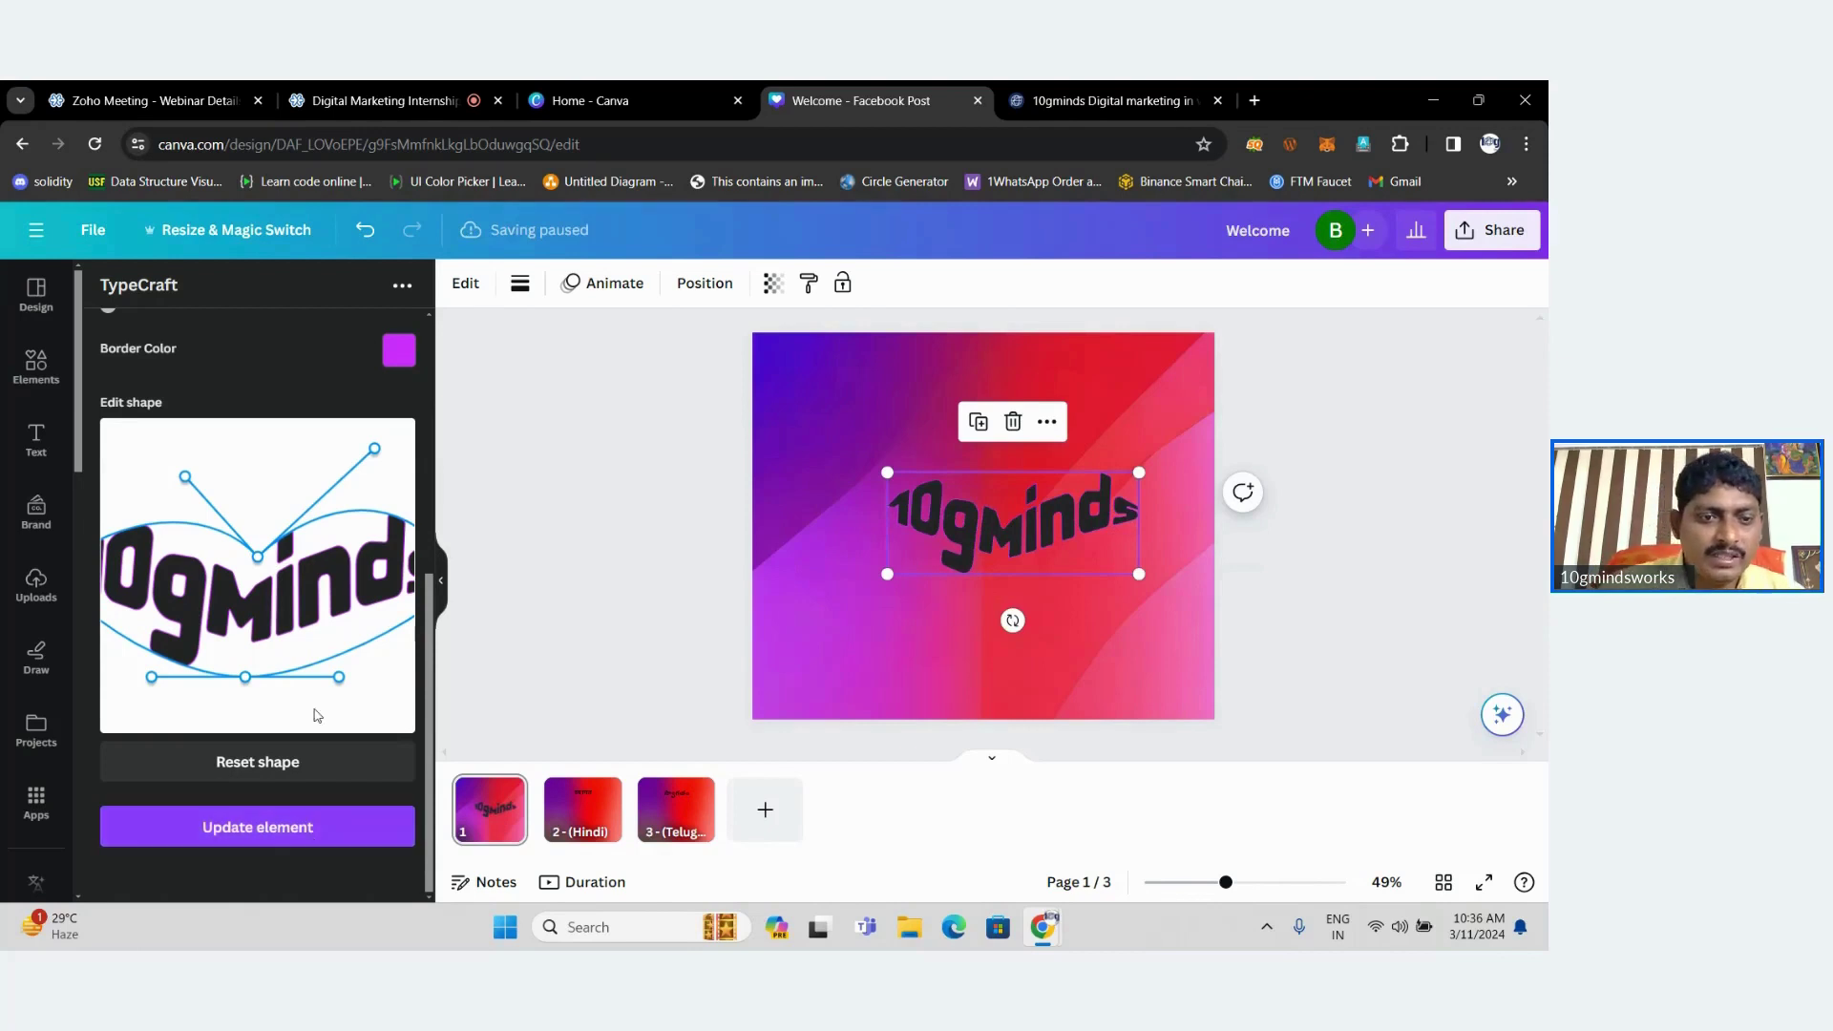
Nudge the middle points of the warp's lower and upper edges, and reset the text's shape in TypeCraft.
drag(245, 678, 238, 657)
drag(258, 557, 256, 558)
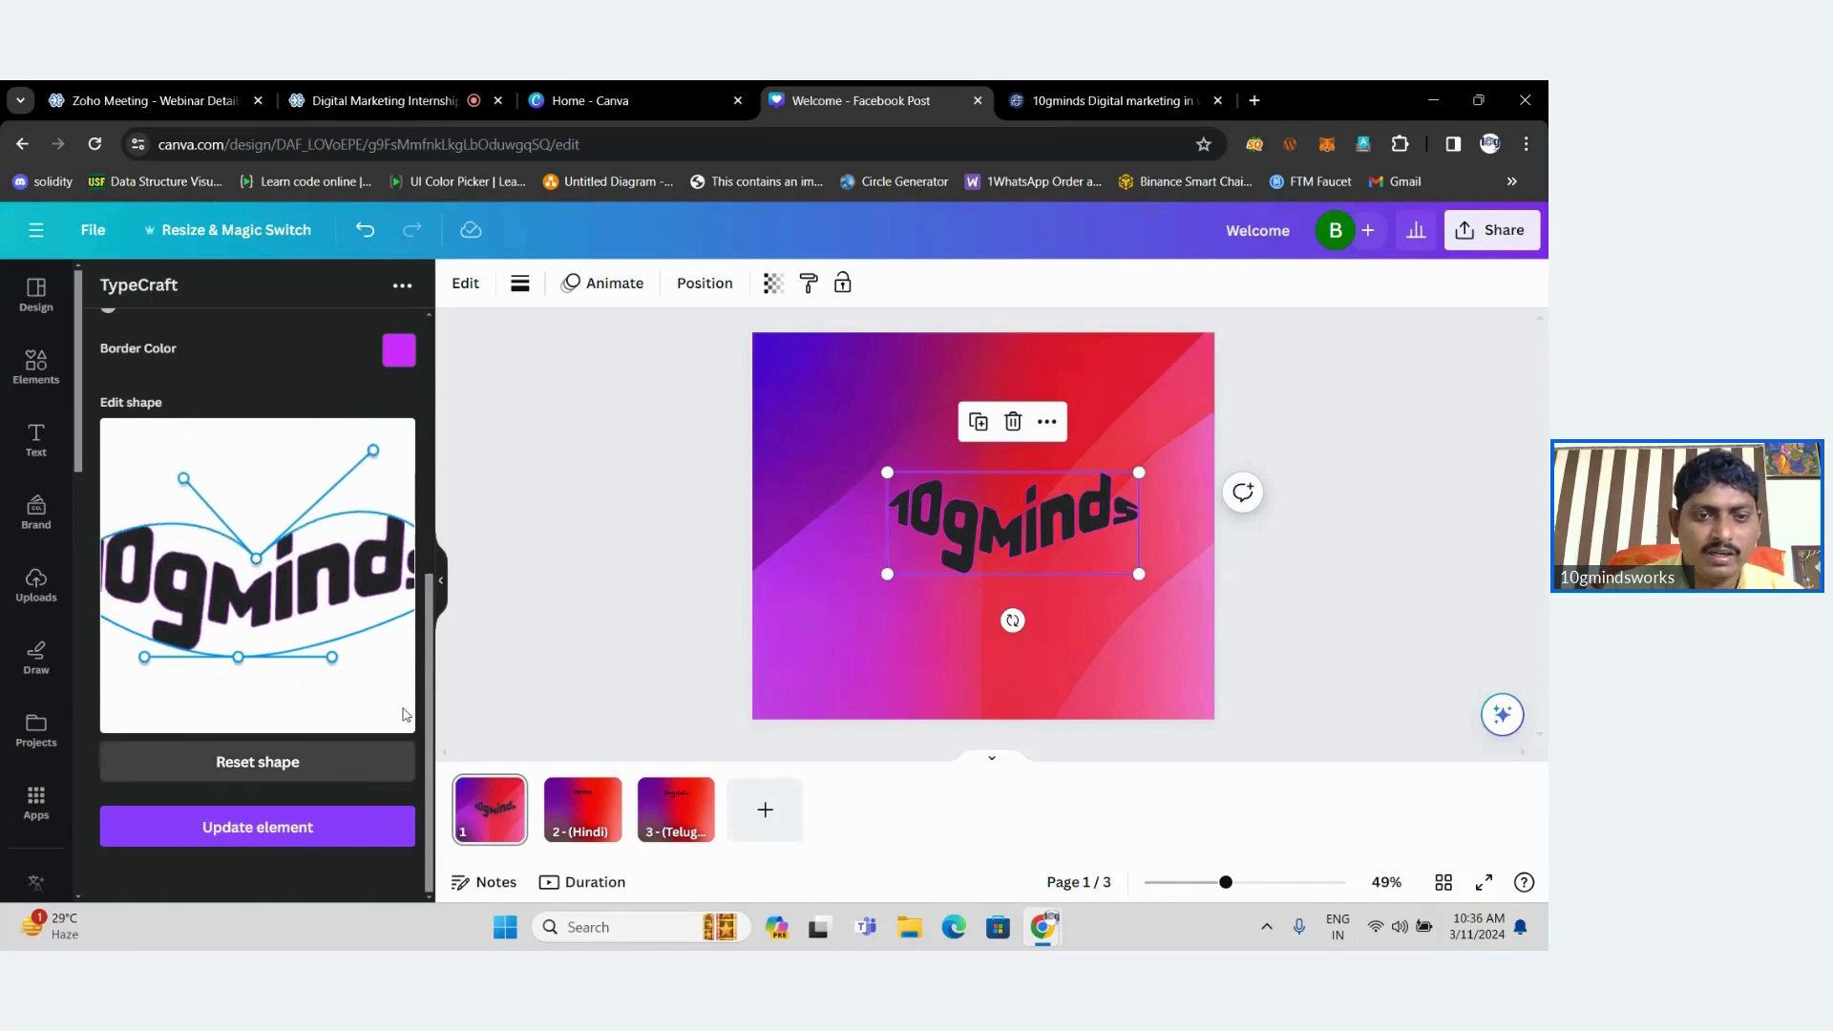
click(295, 765)
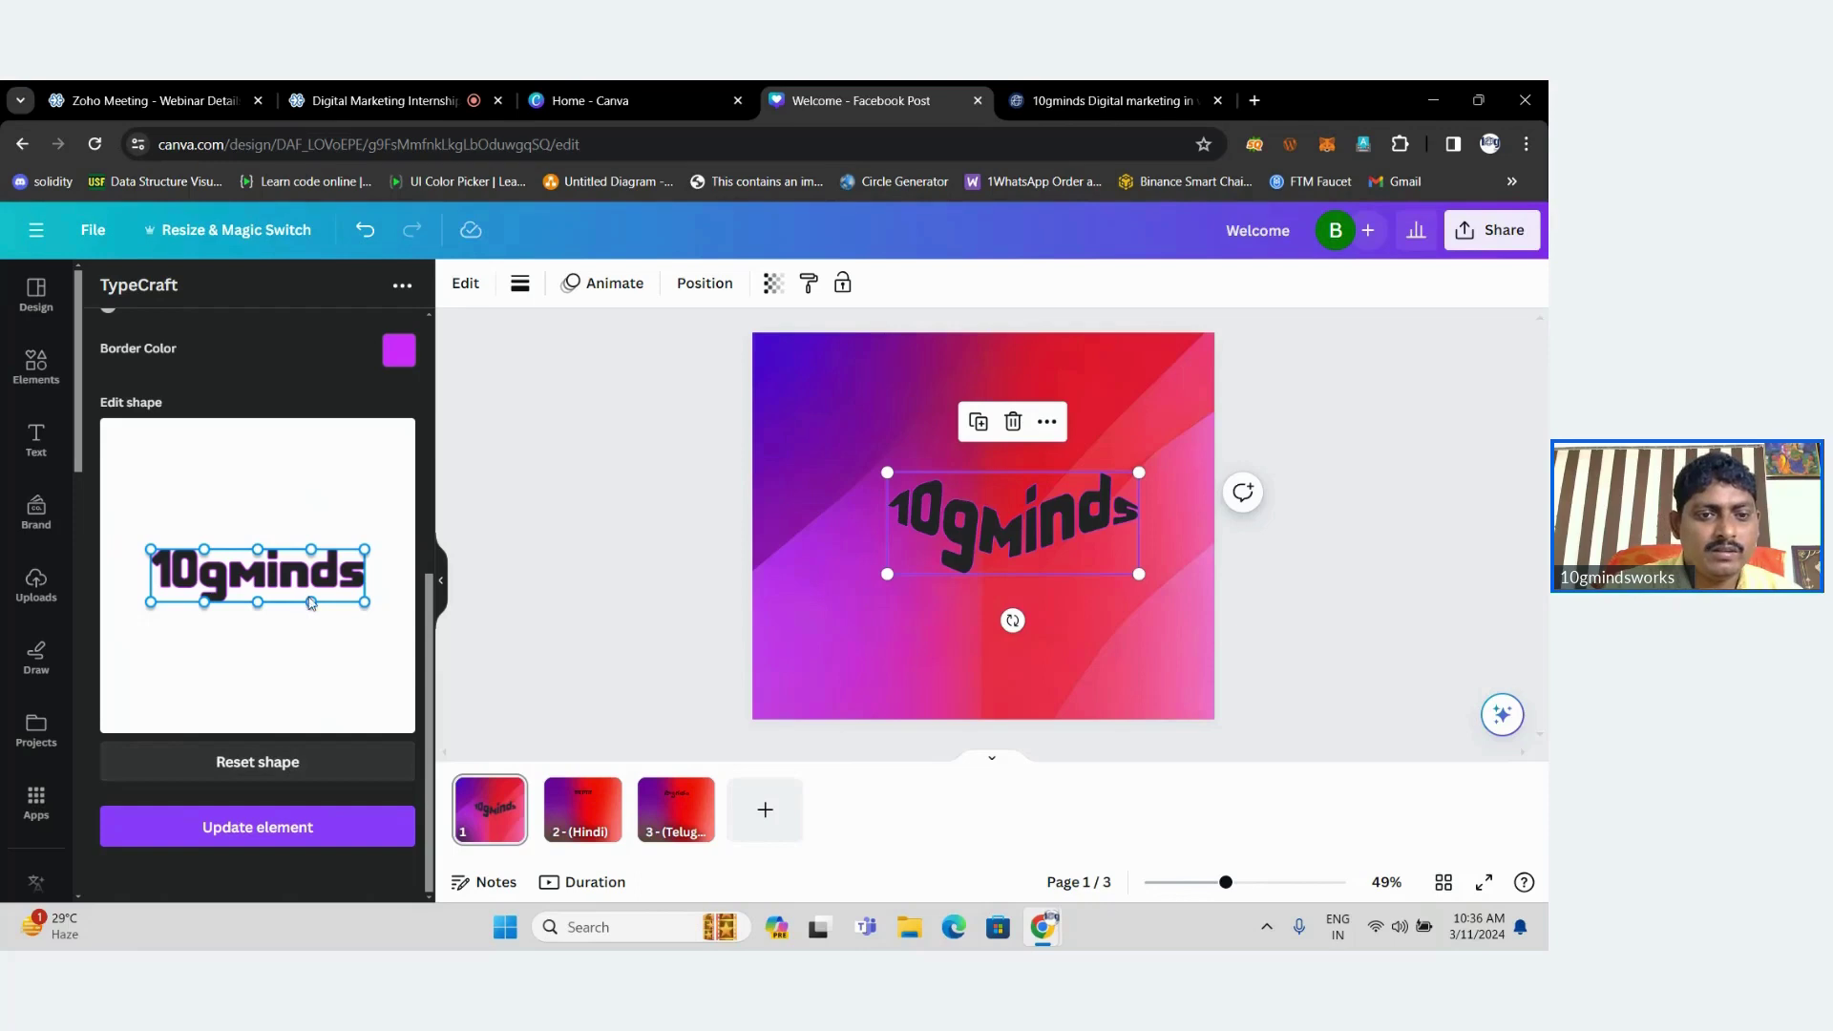
Try another warp of the TypeCraft text by pulling the lower-right handle and both left corners outward and the top middle point up.
drag(311, 601, 361, 662)
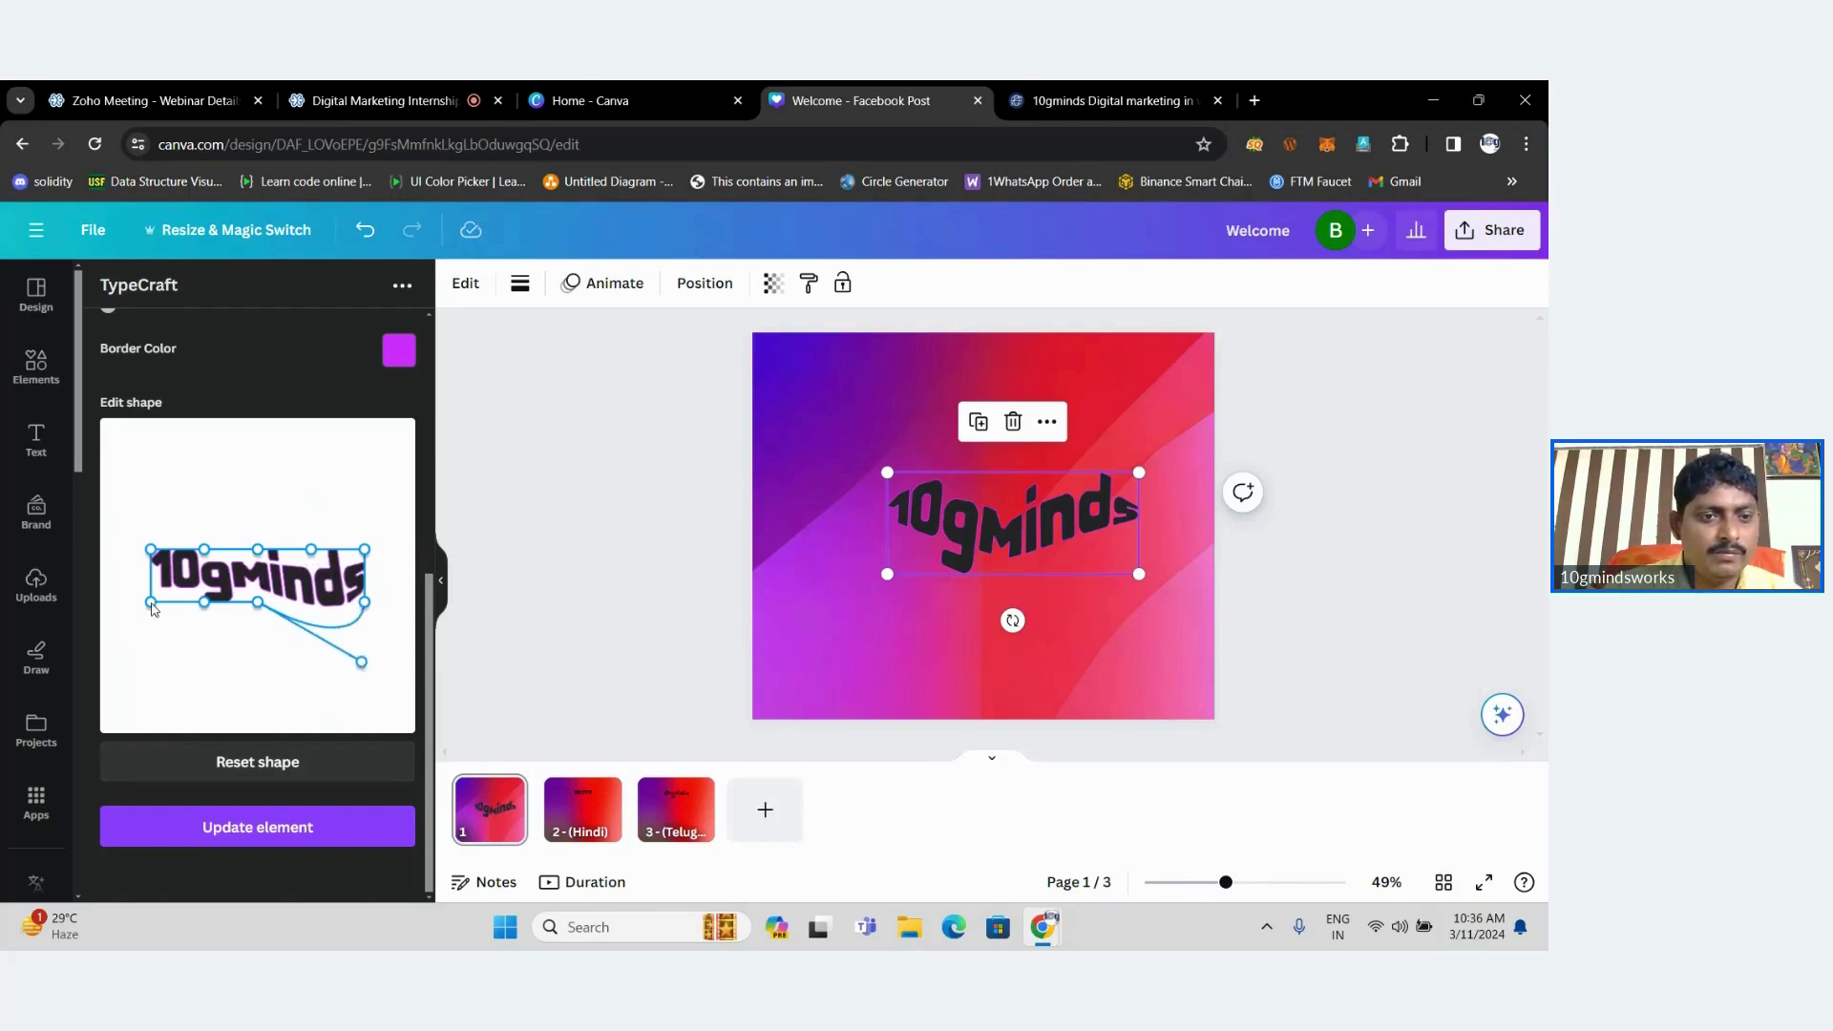
drag(150, 603, 134, 672)
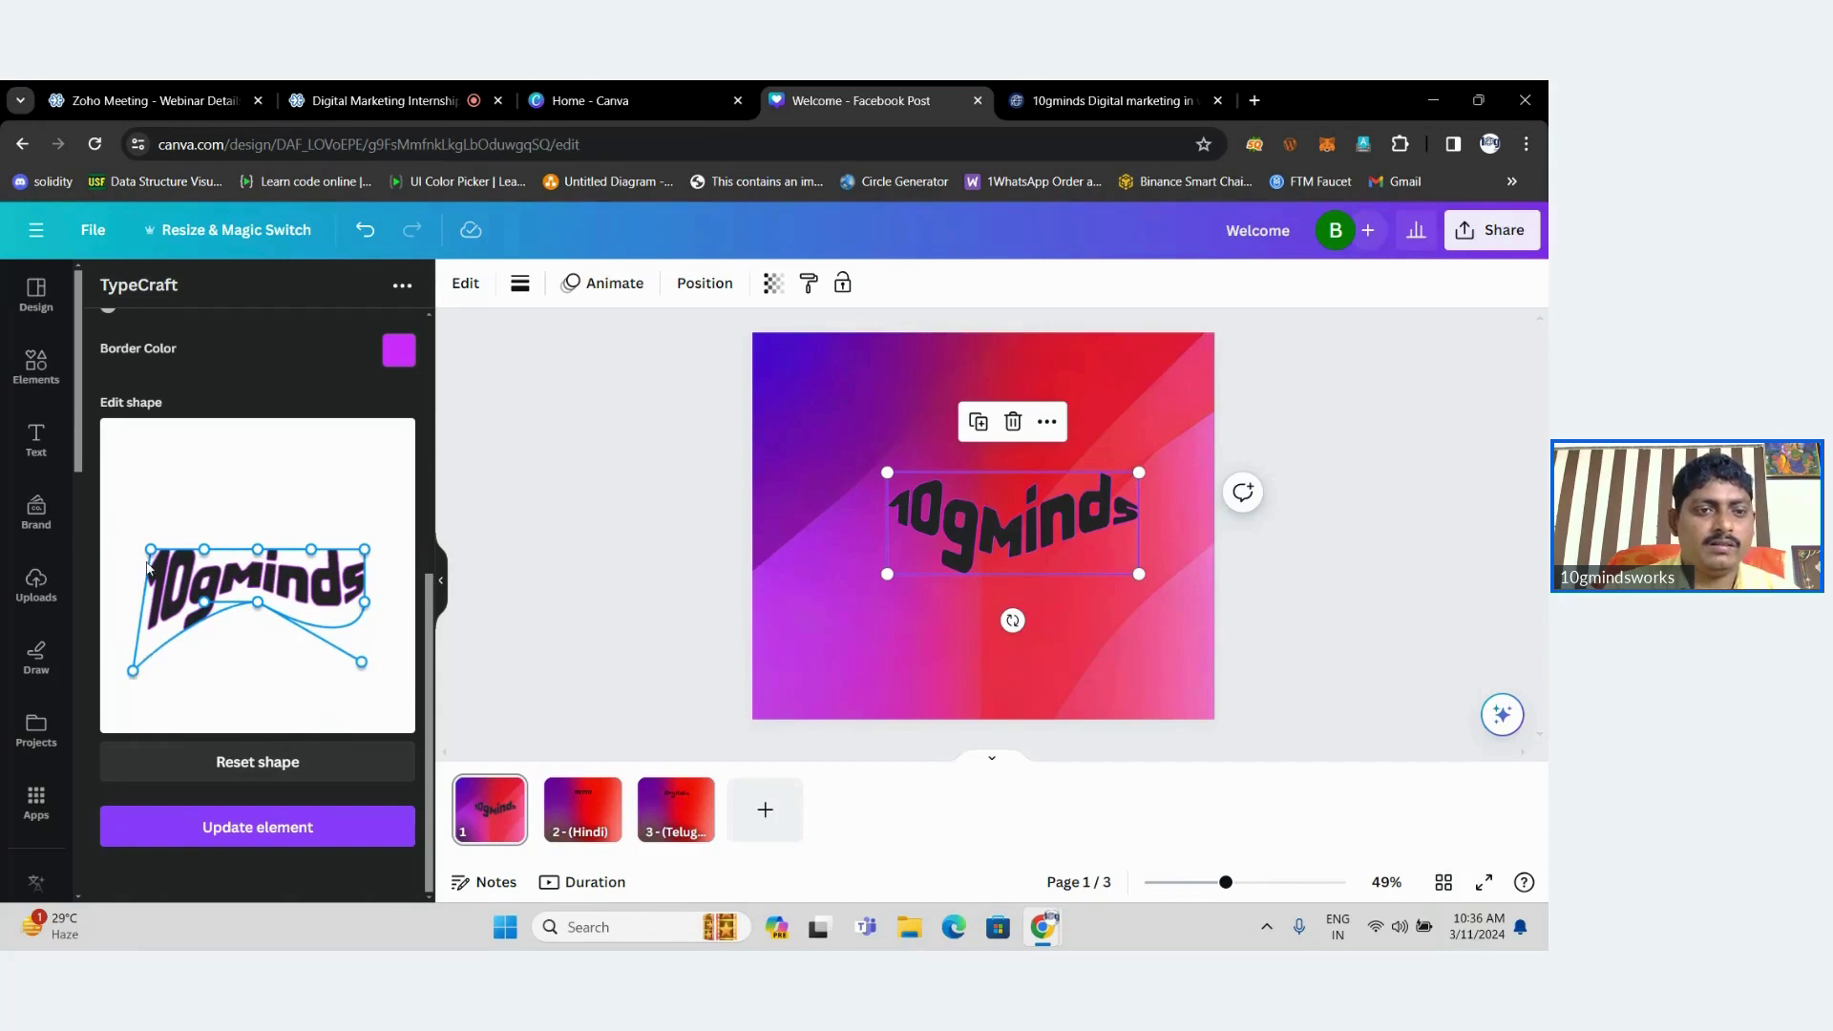
drag(151, 550, 133, 477)
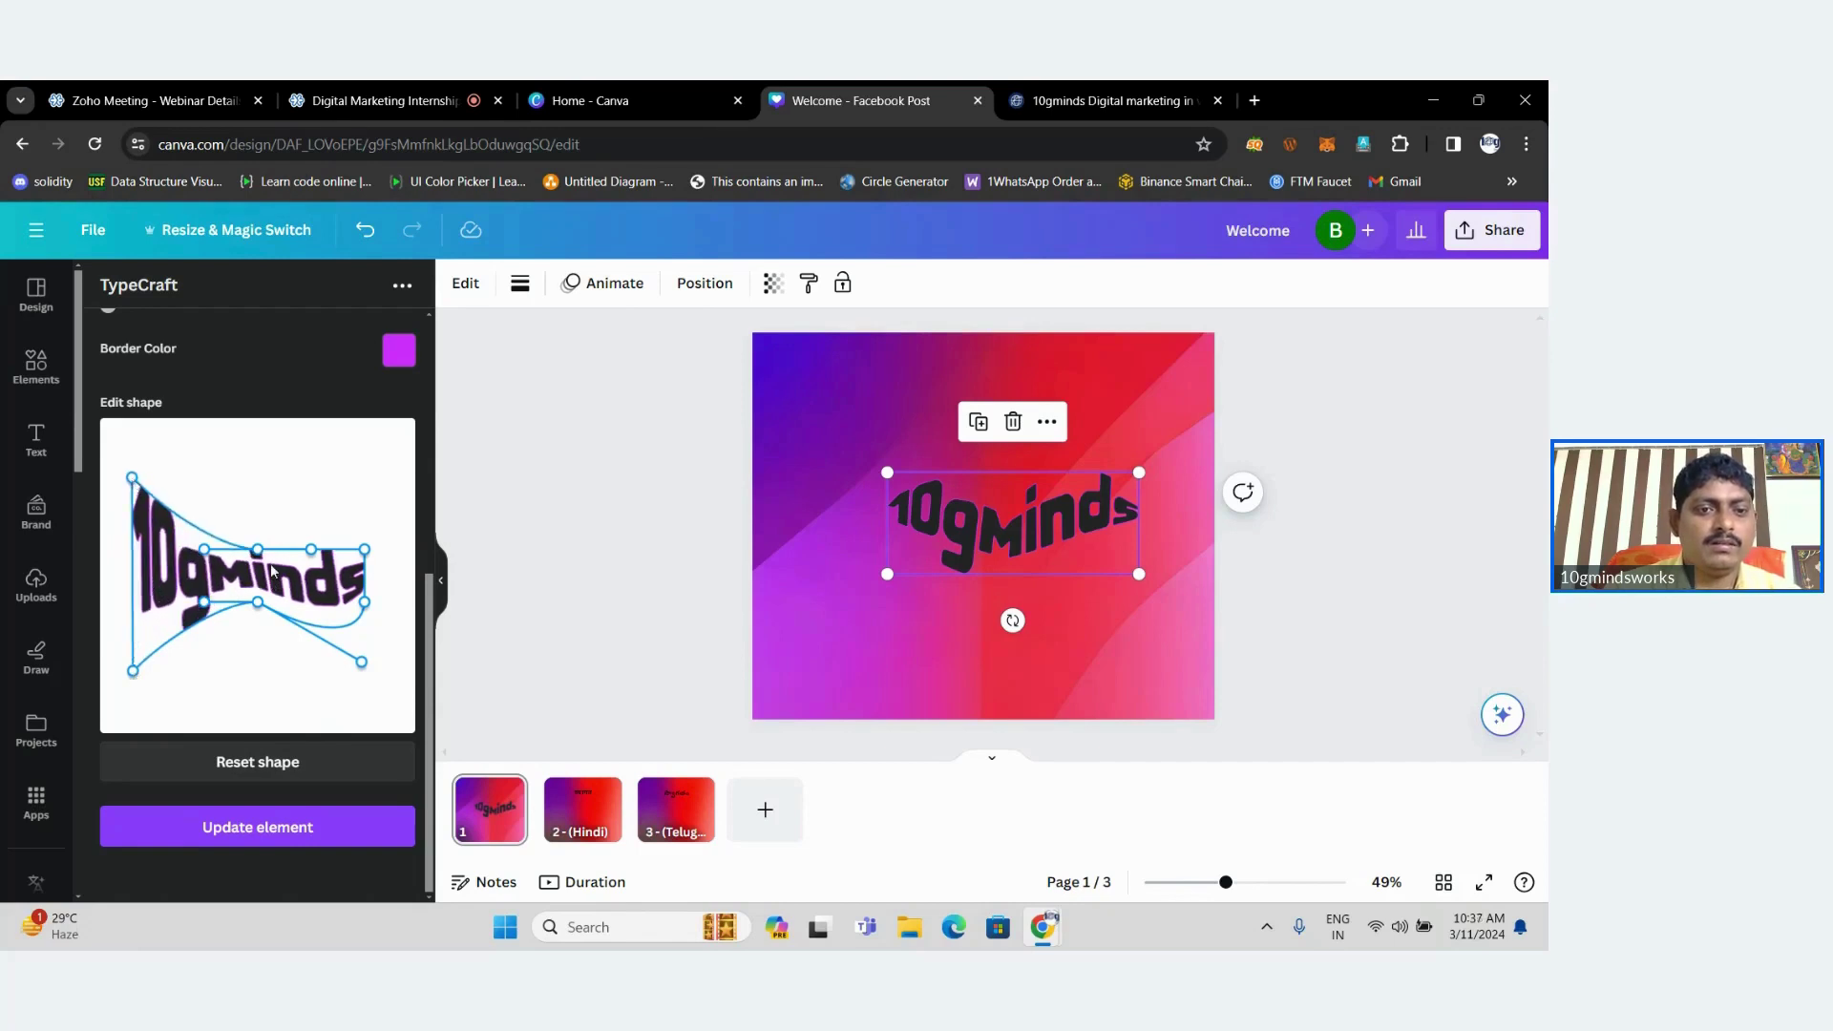
drag(262, 556, 283, 494)
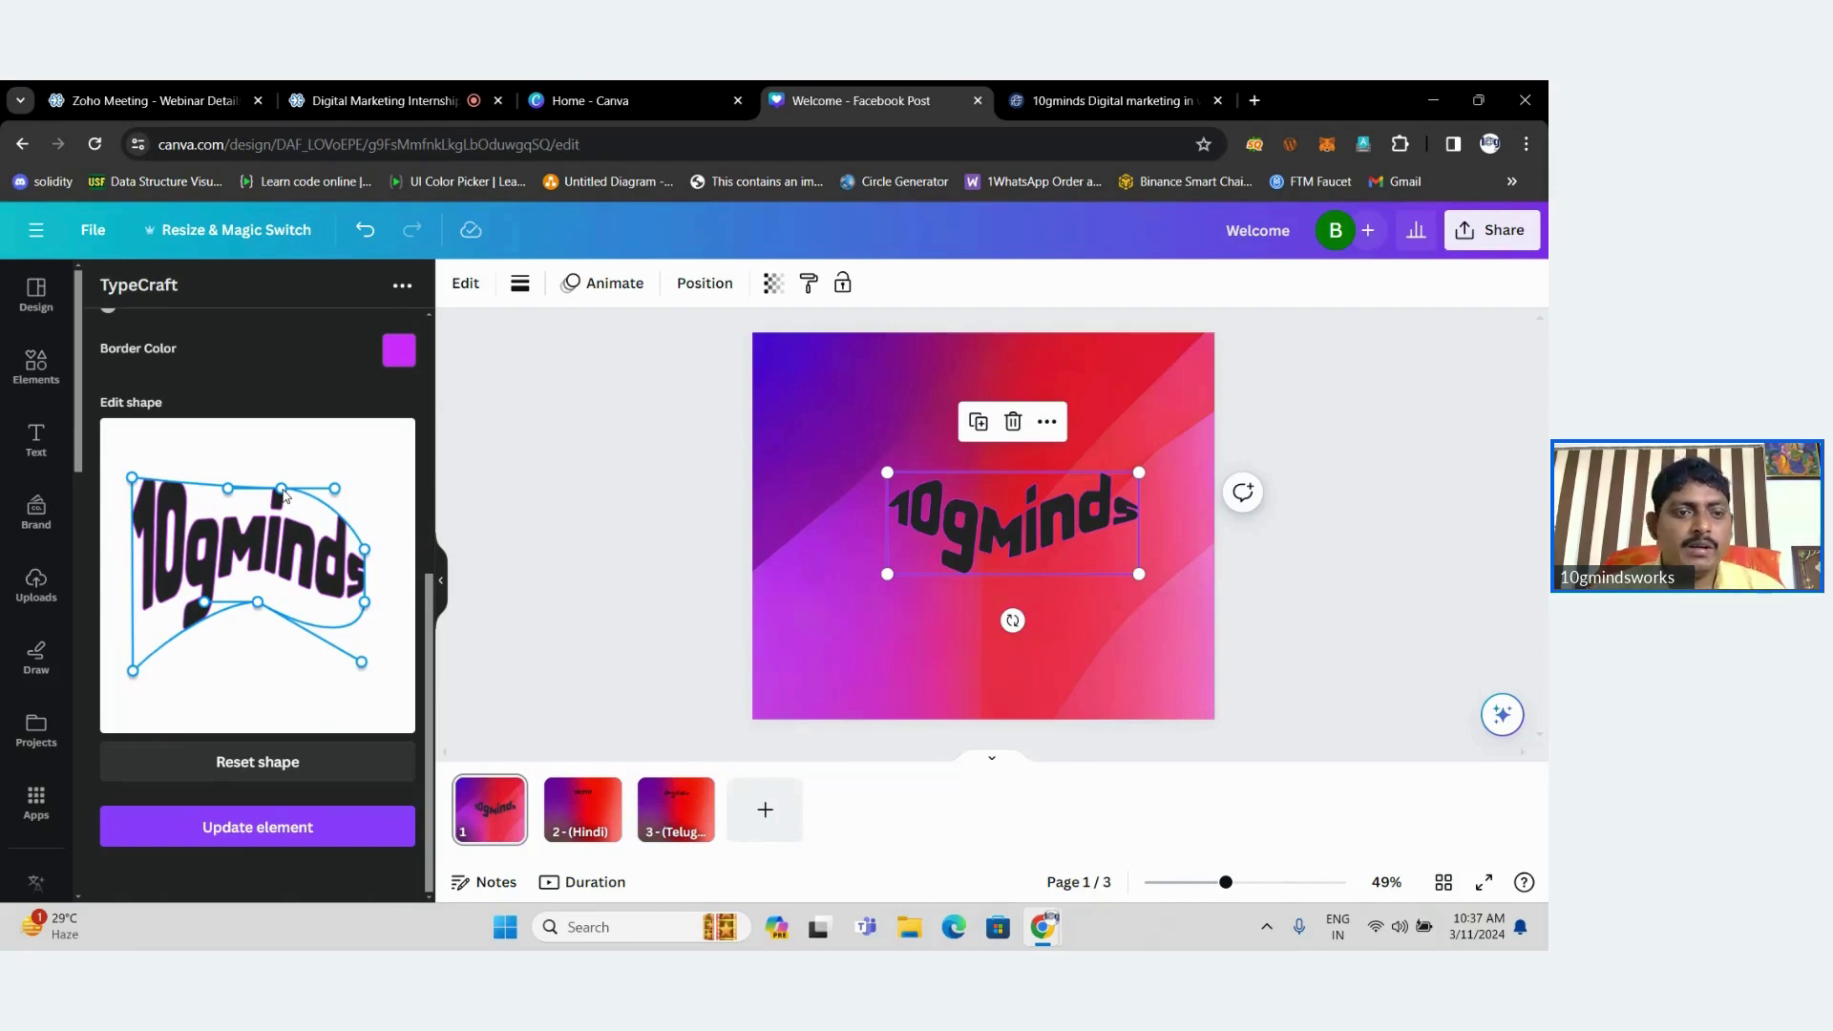
Browse the Canva apps down to AI Interior Styler, and check the Zoho Meeting webinar before returning to the Facebook post.
click(36, 801)
drag(426, 401, 422, 605)
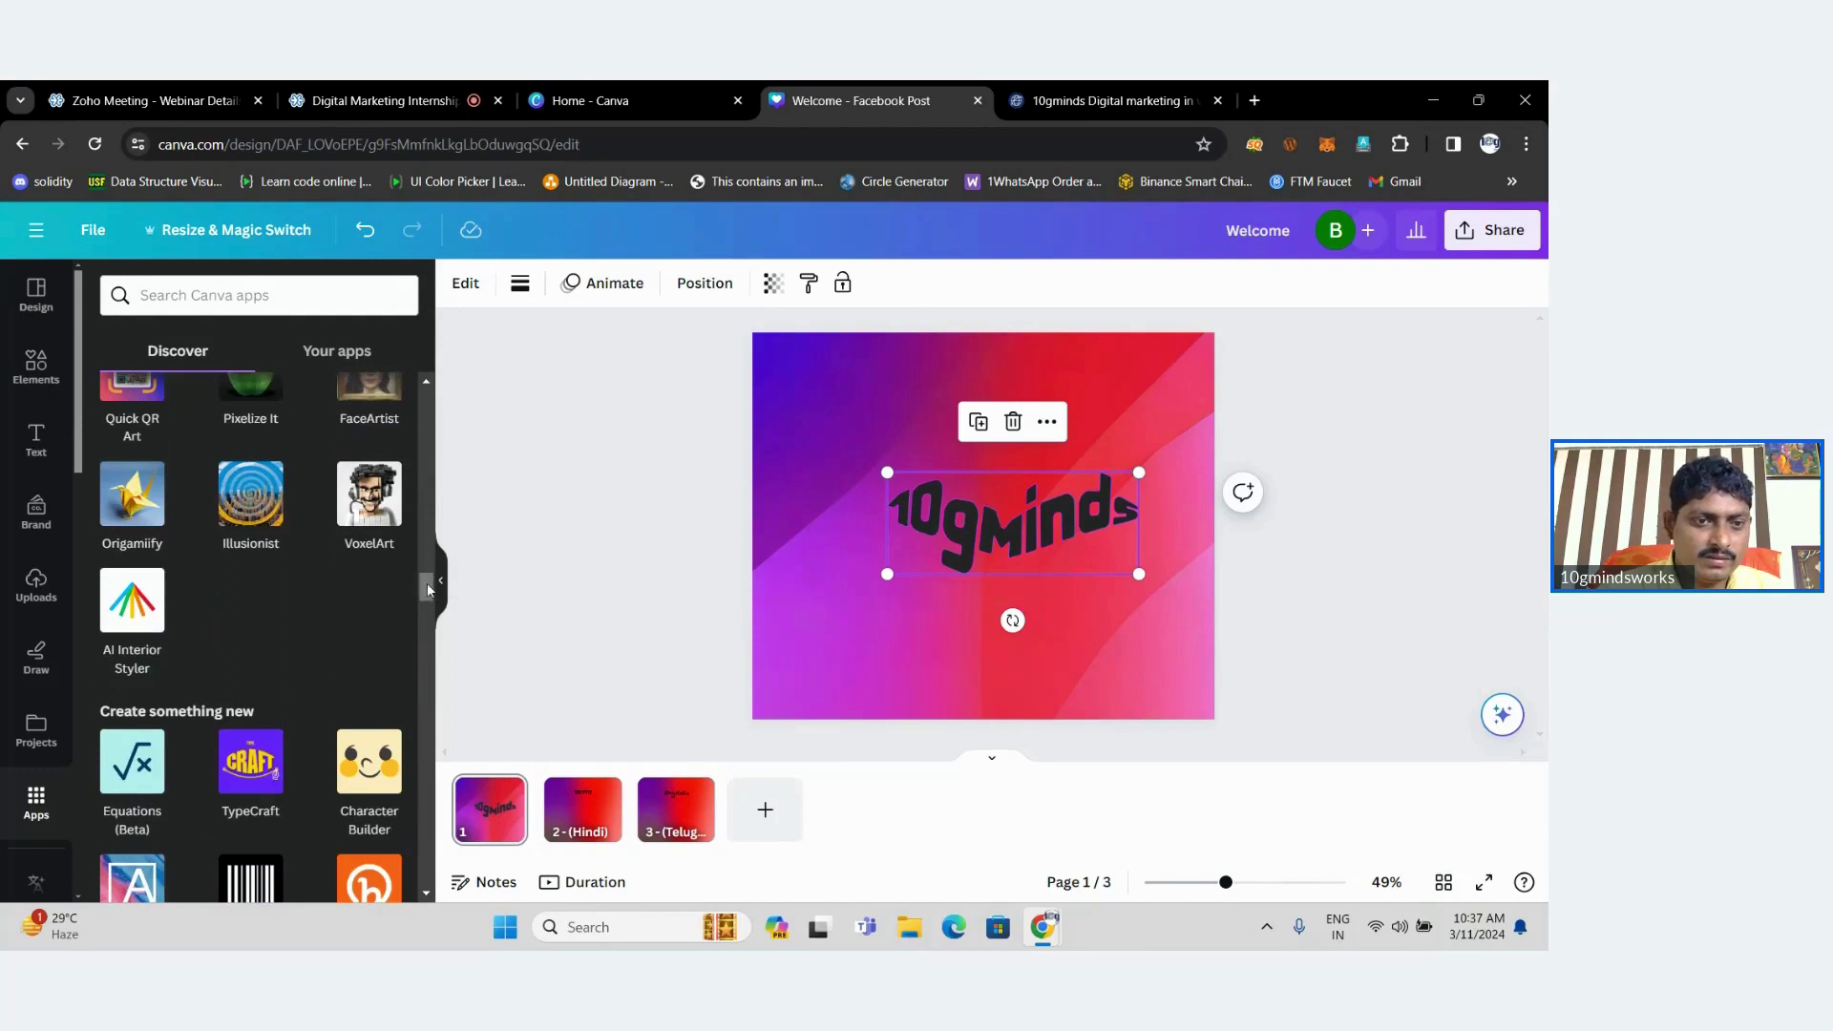
scroll(427, 589, down, 1)
scroll(427, 589, down, 3)
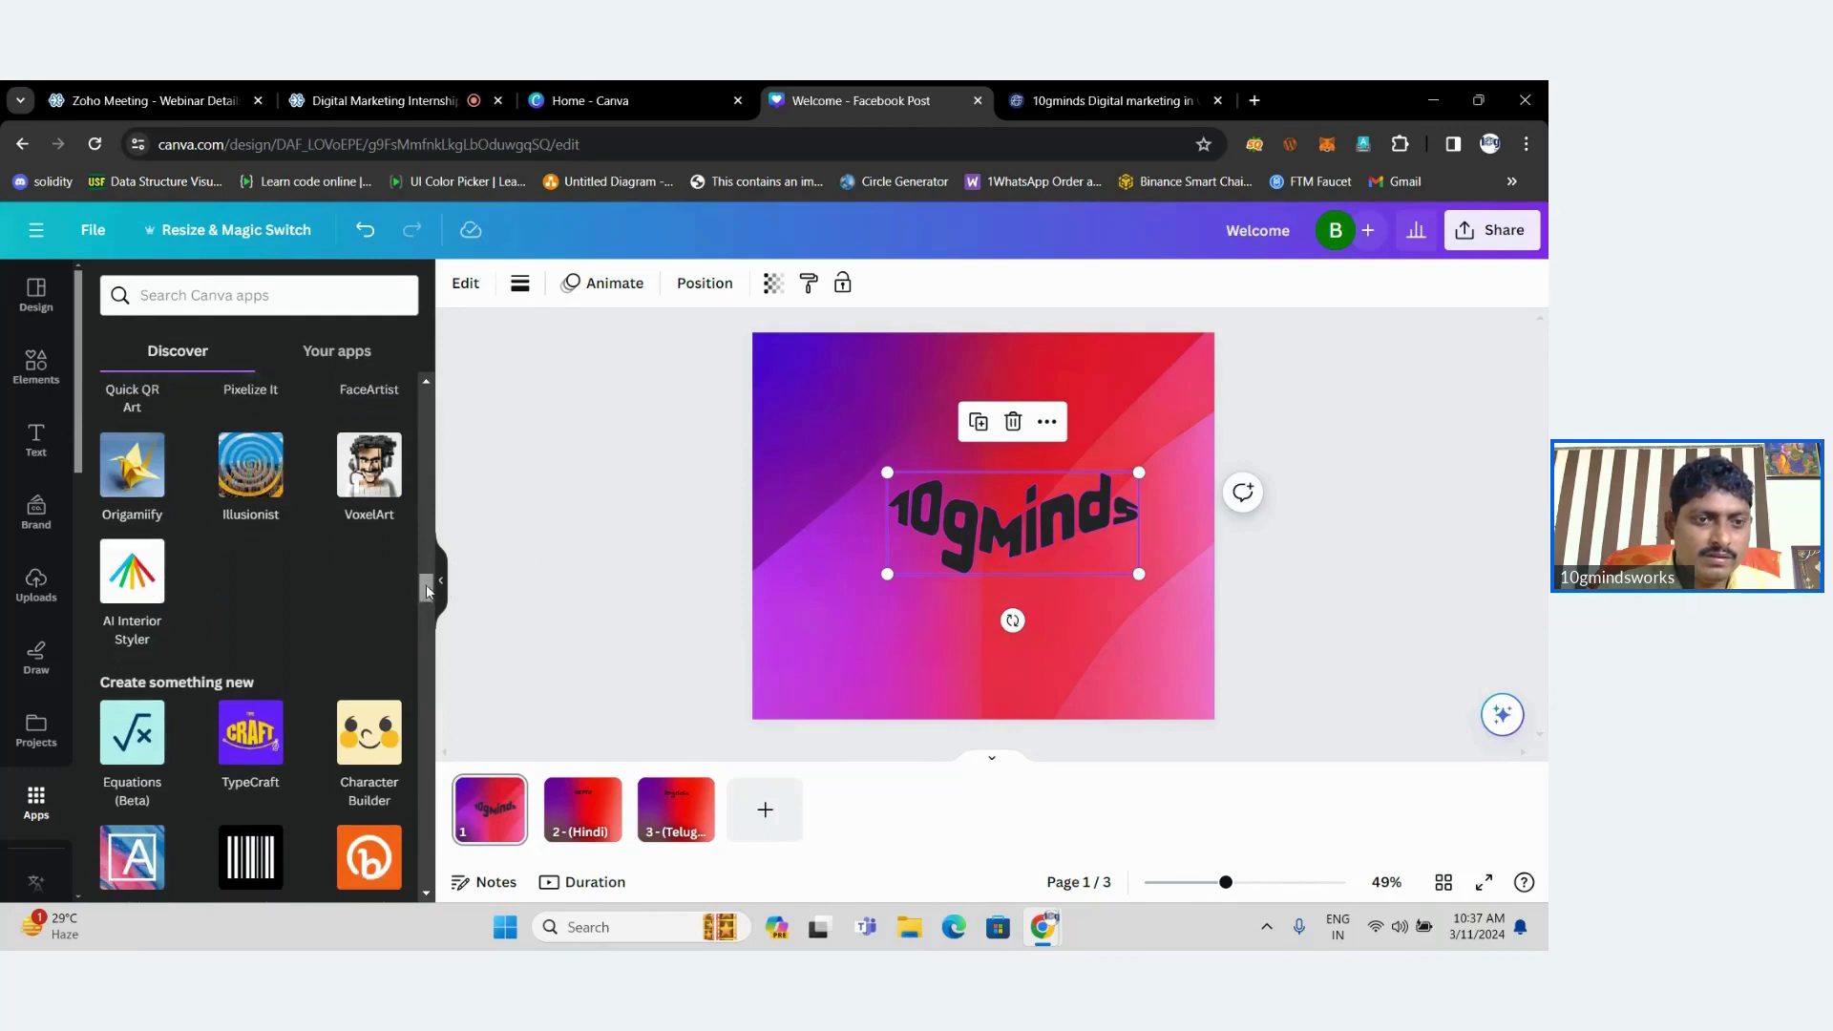
mouse_move(151, 551)
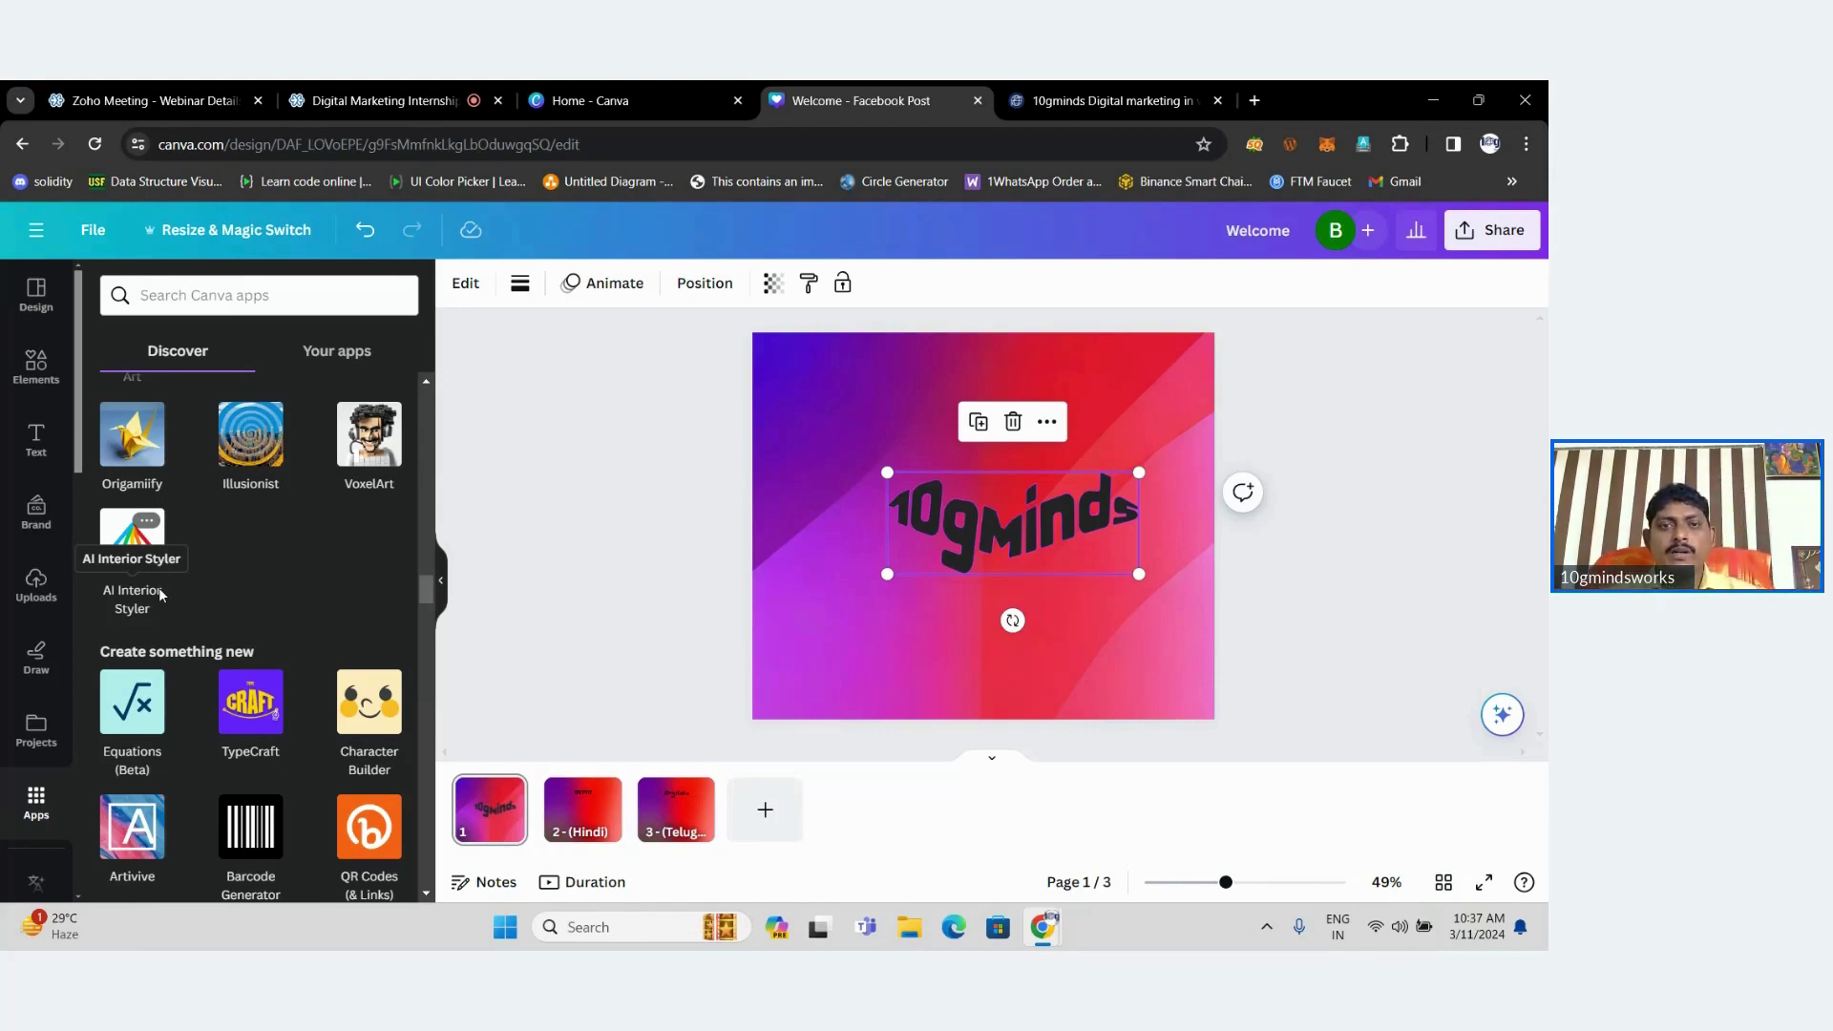
click(382, 101)
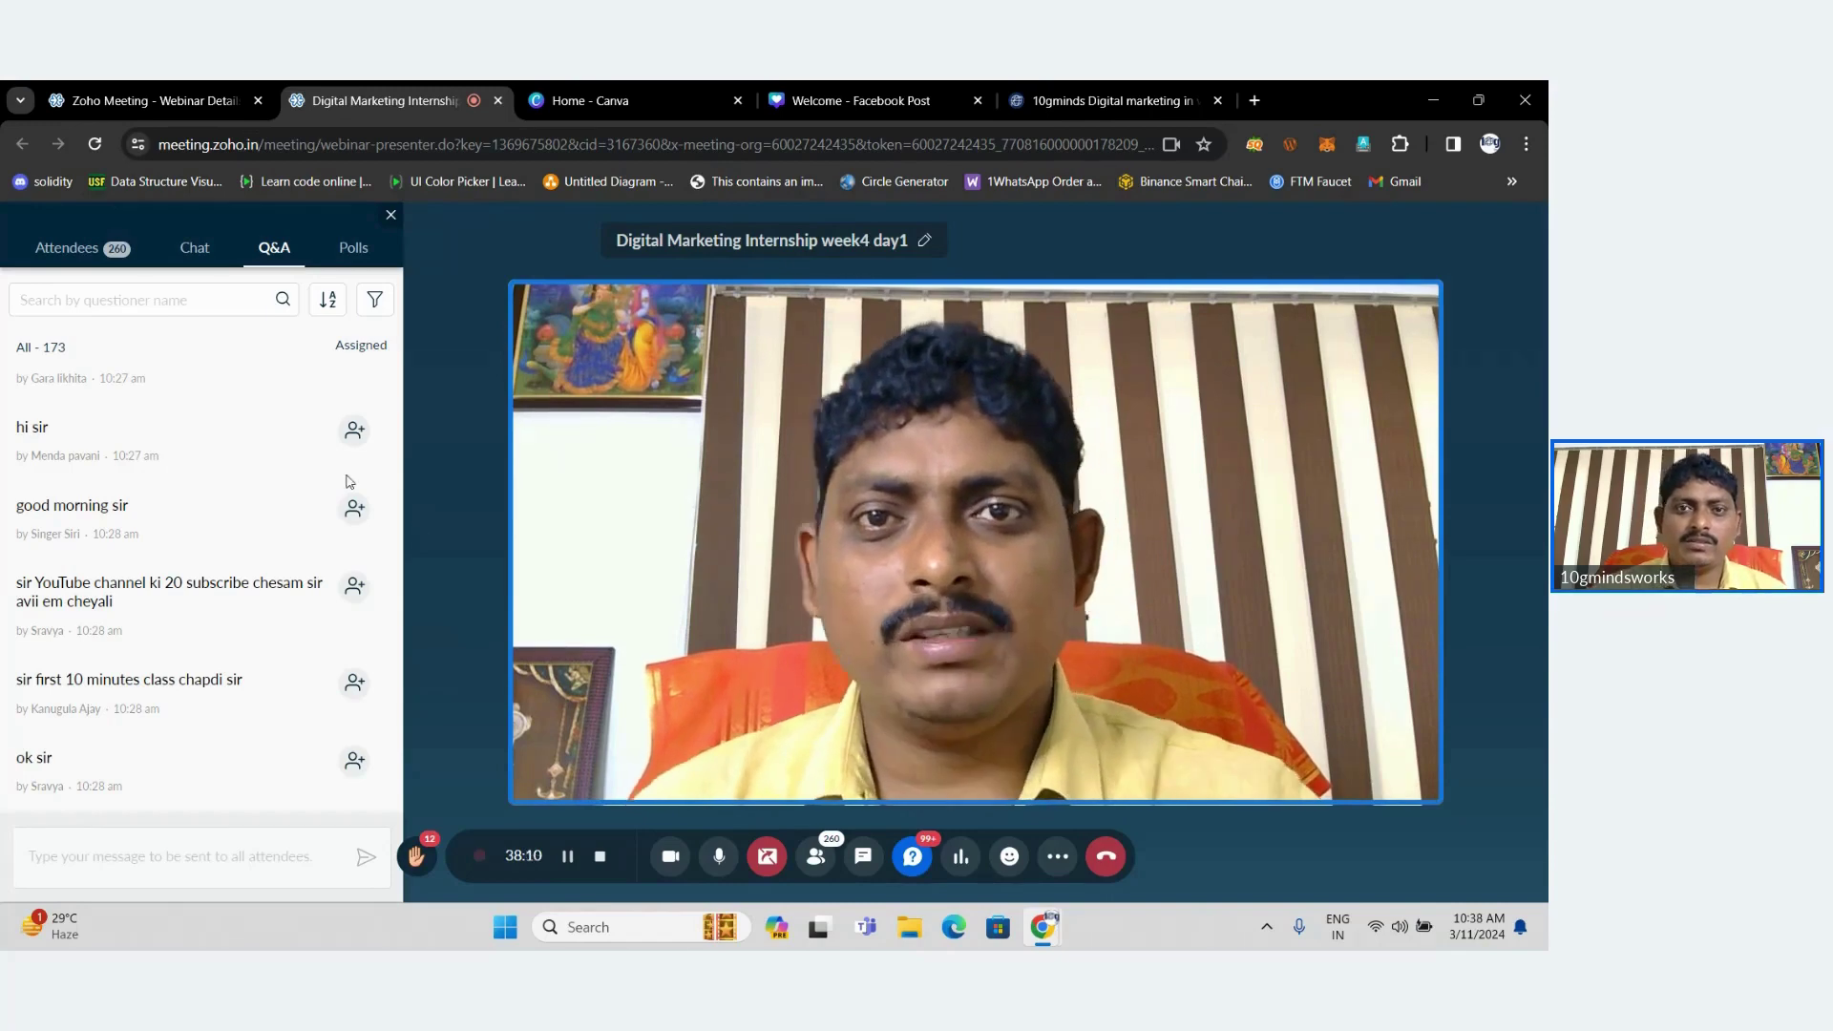
click(910, 88)
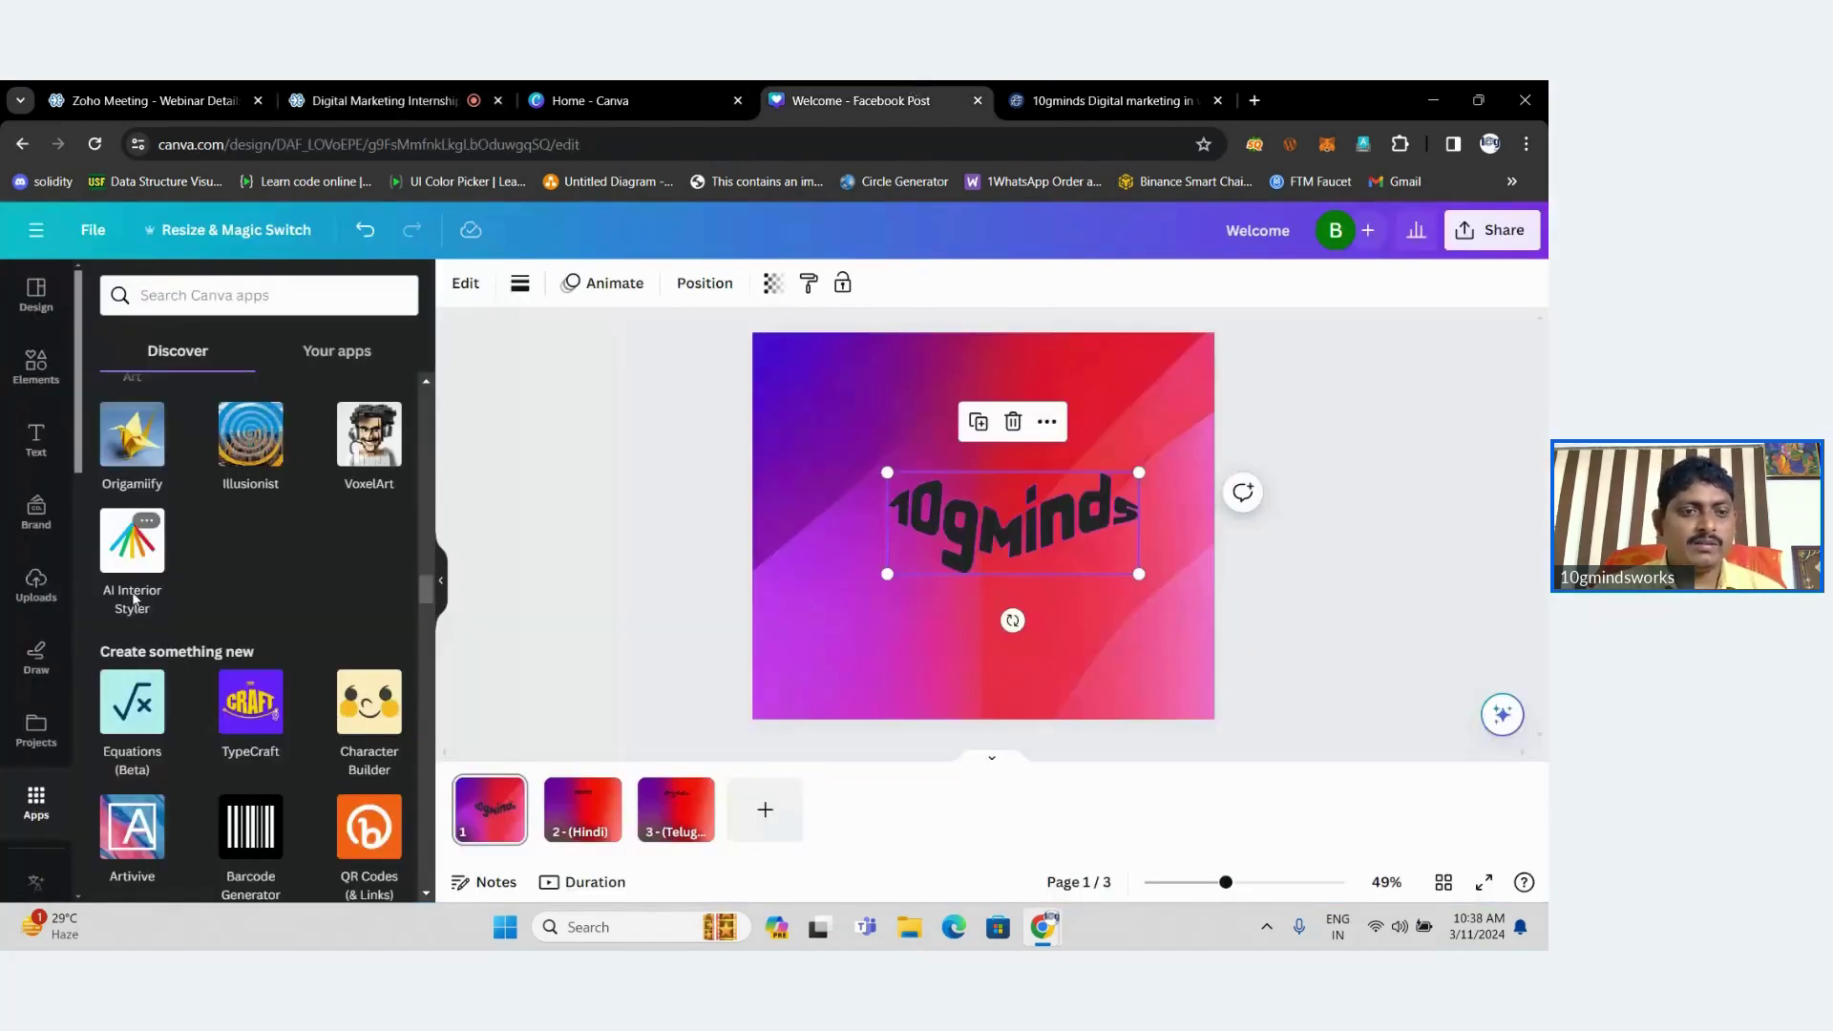
View the AI Interior Styler app's image upload page, and return to browse the AI apps in the Canva apps list.
click(129, 557)
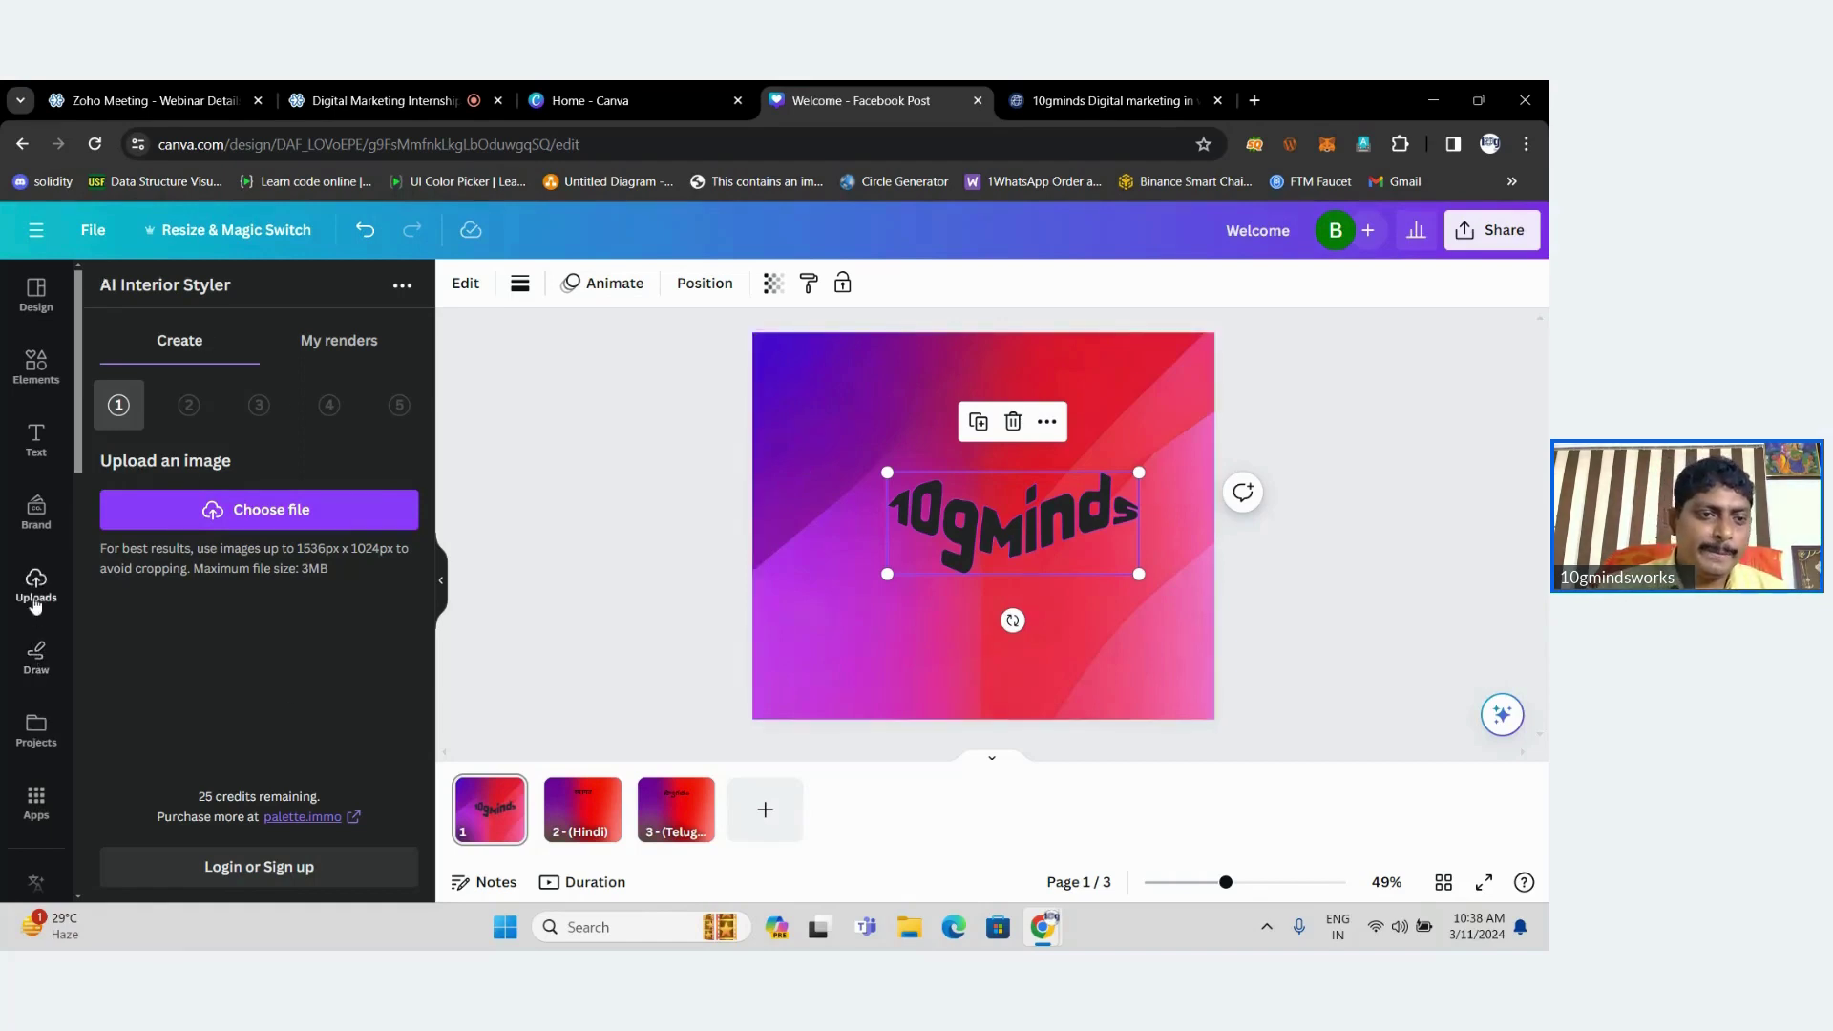
click(29, 809)
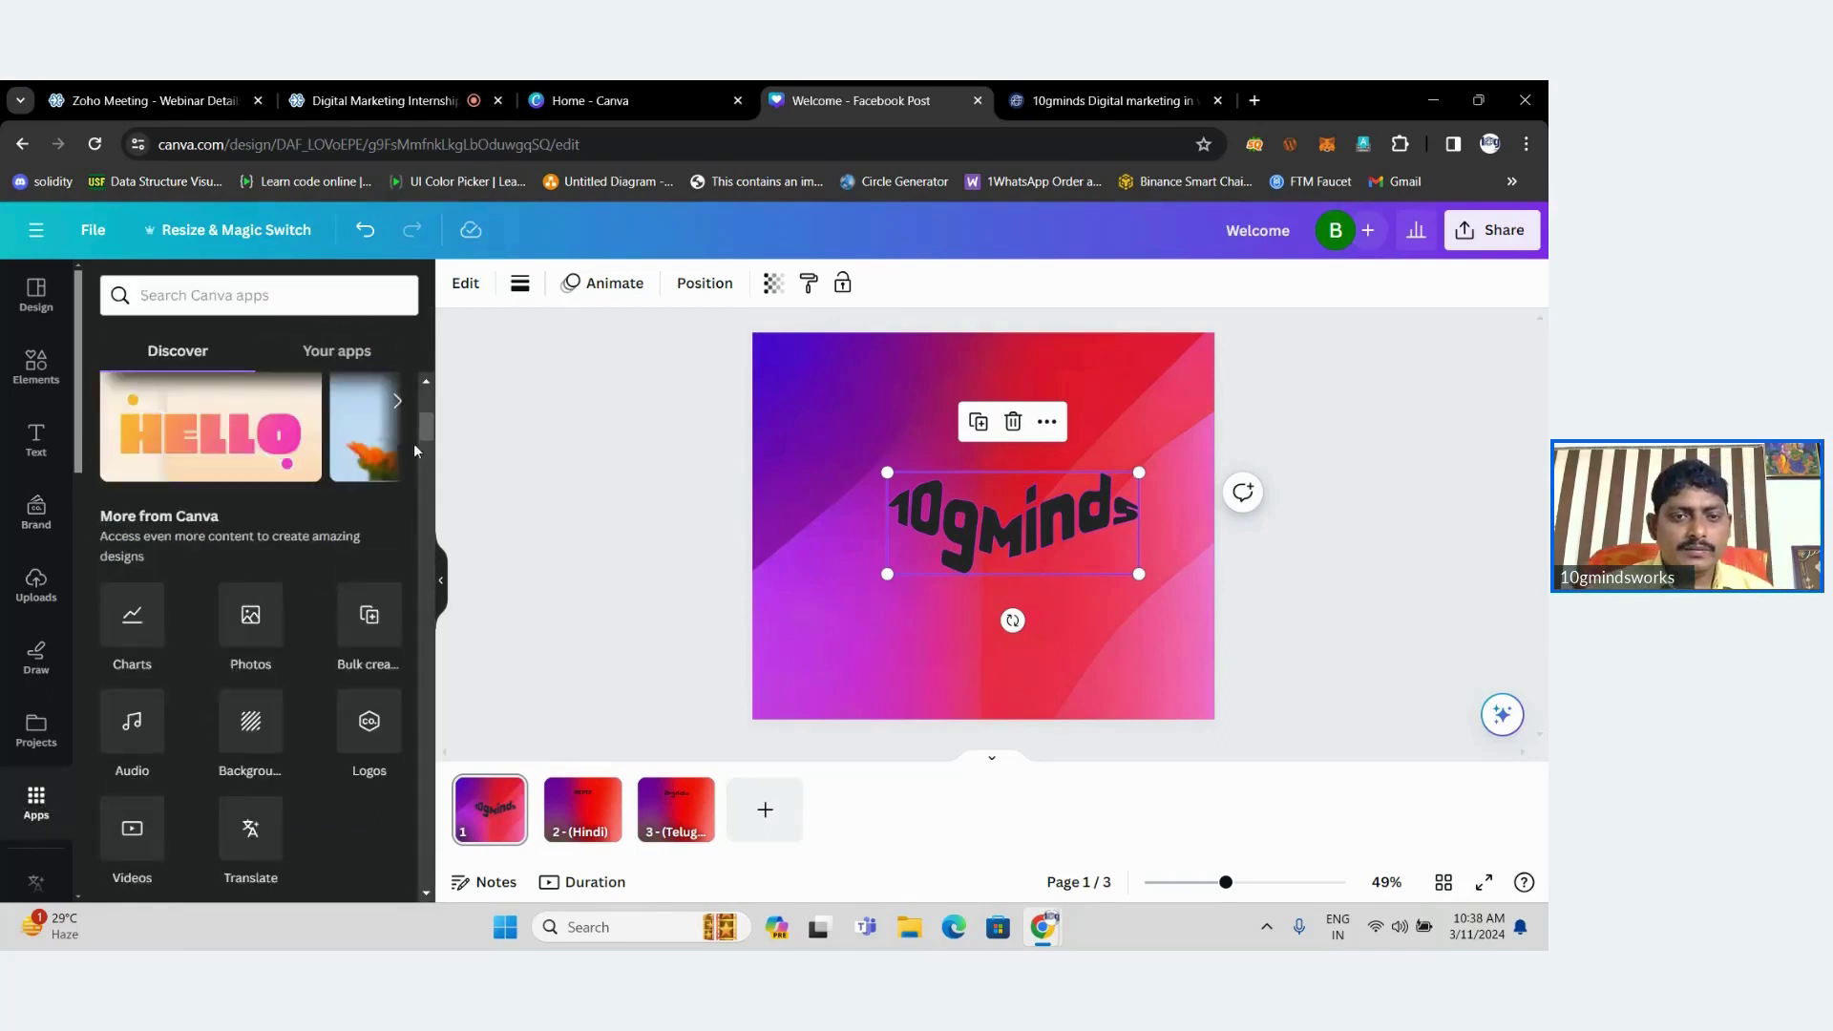
drag(418, 432, 421, 493)
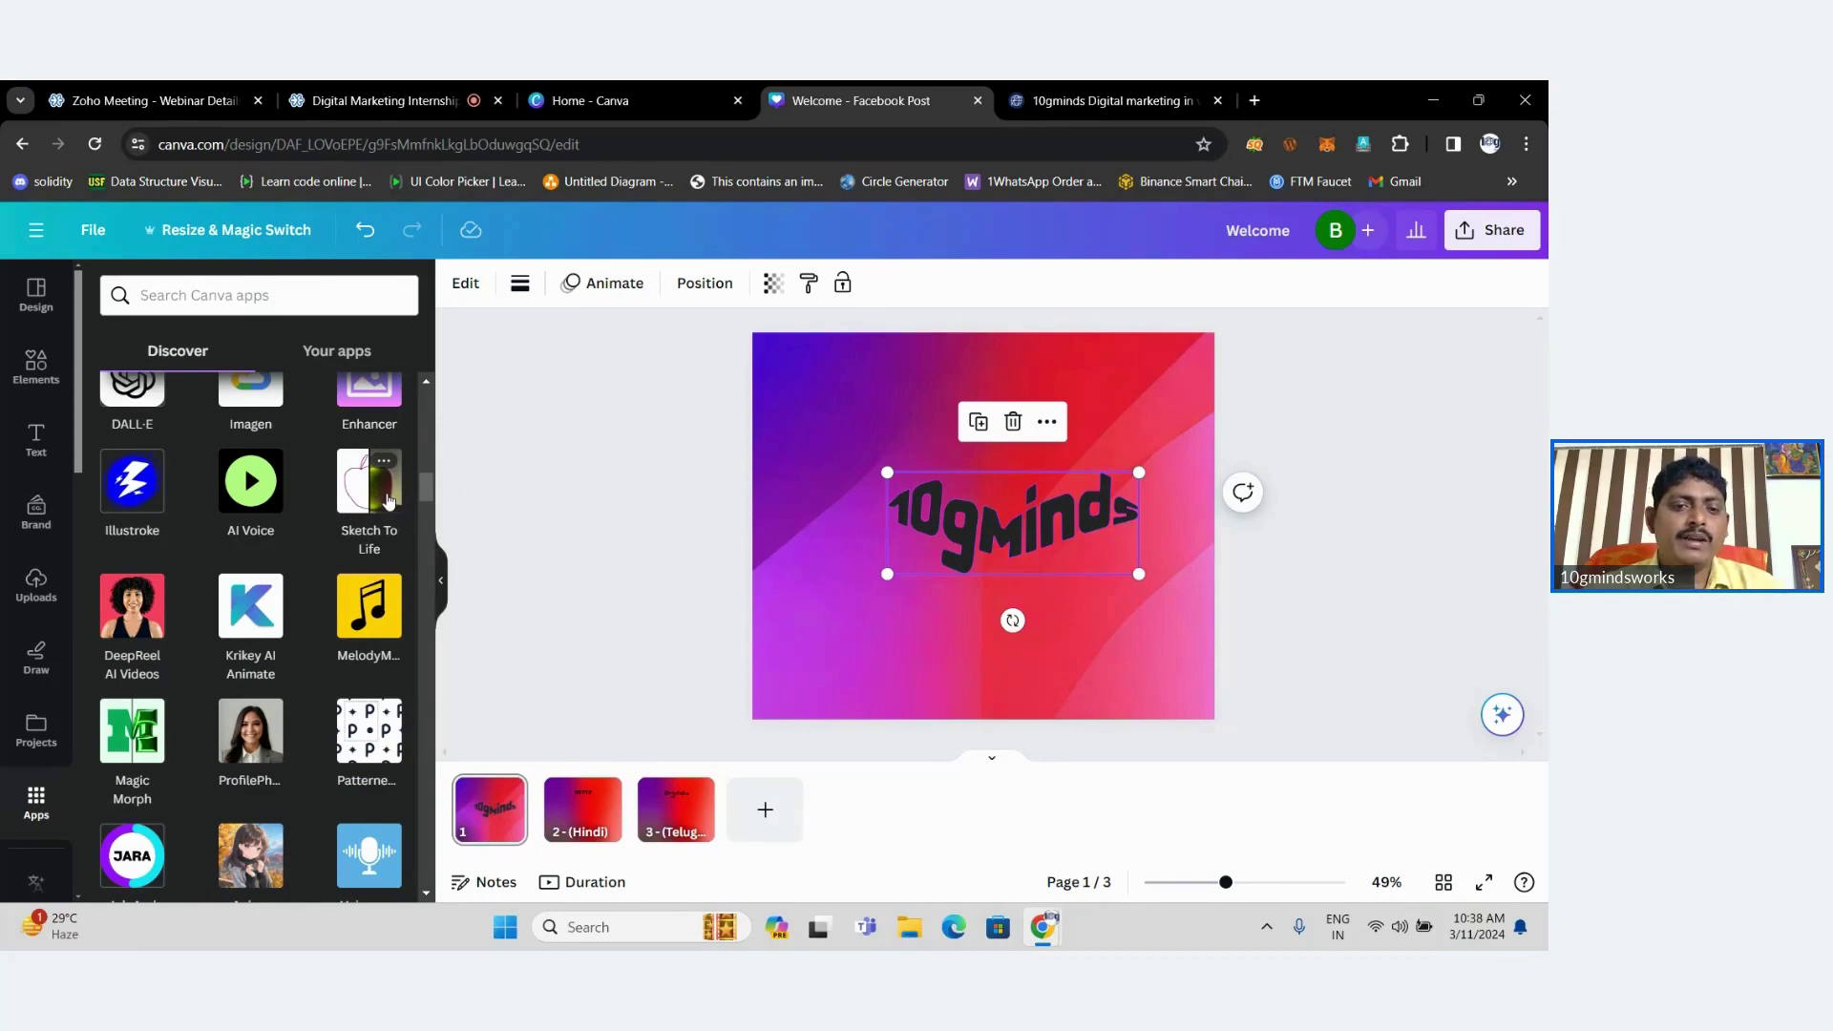
scroll(426, 499, down, 2)
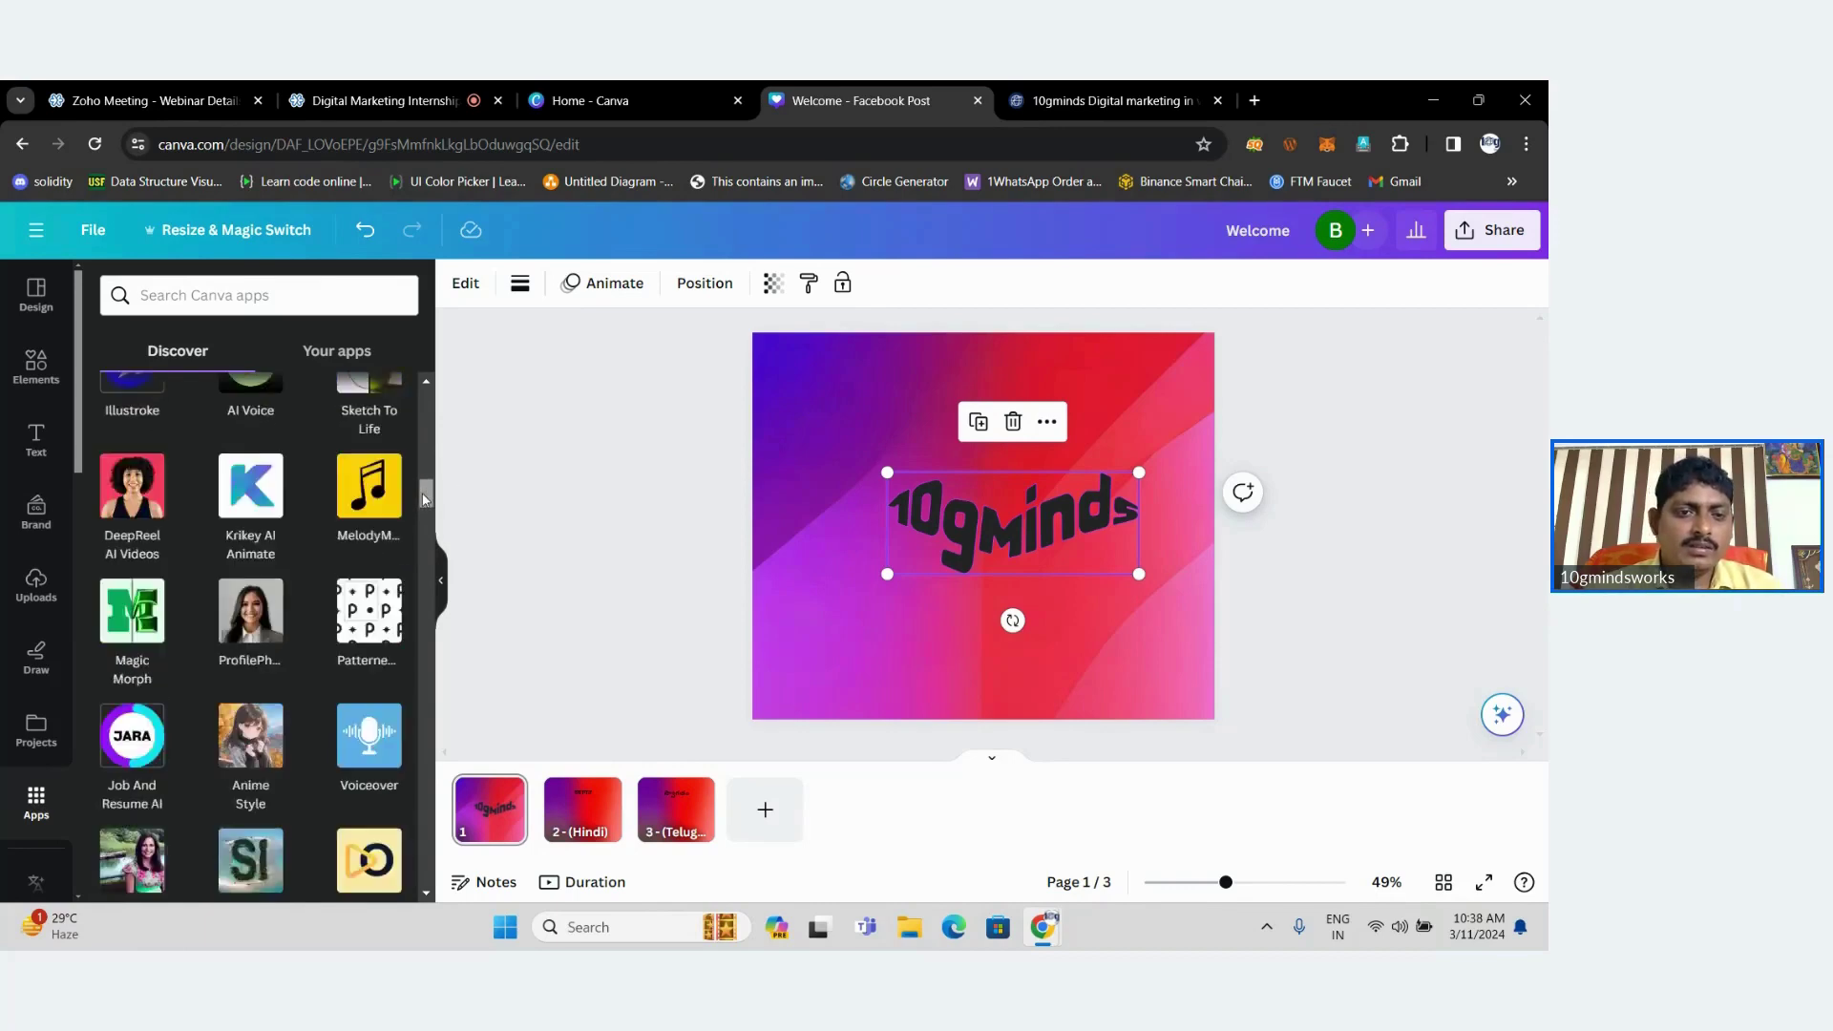
scroll(426, 500, down, 1)
scroll(426, 499, up, 5)
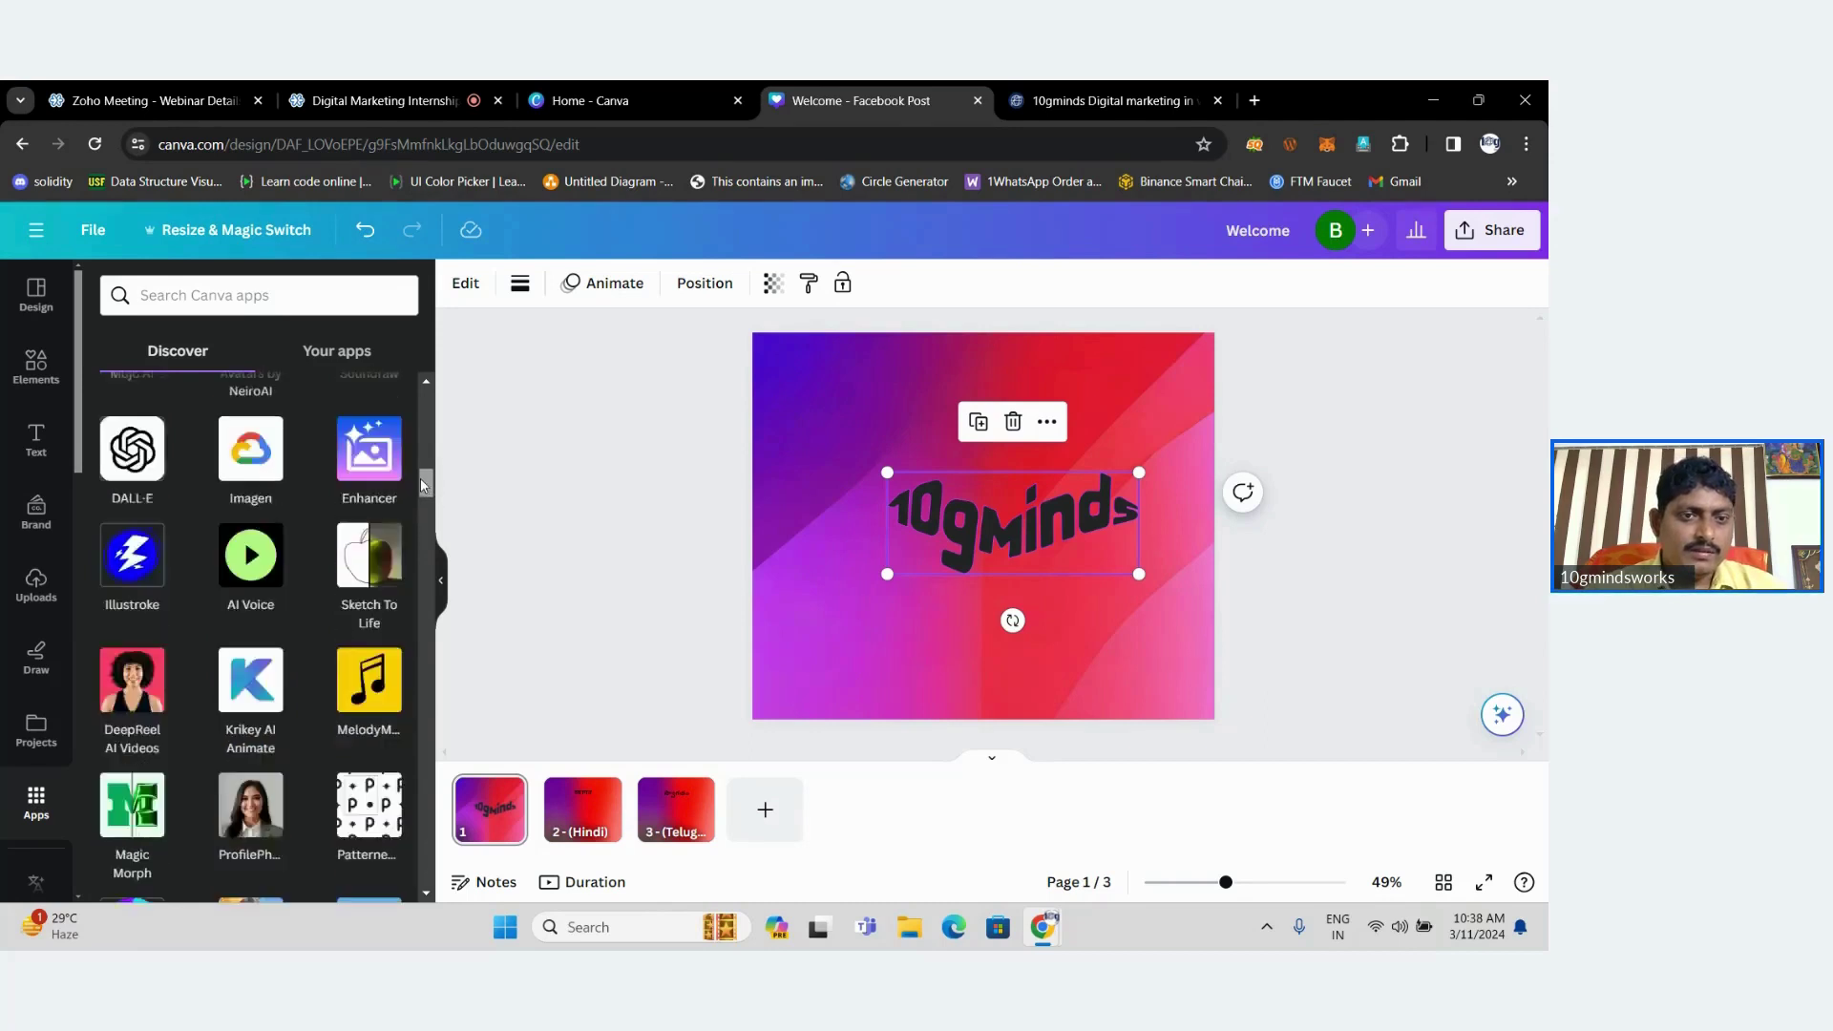
Search the Canva apps for "music" and open the Soundraw AI music generator.
click(292, 283)
text(m)
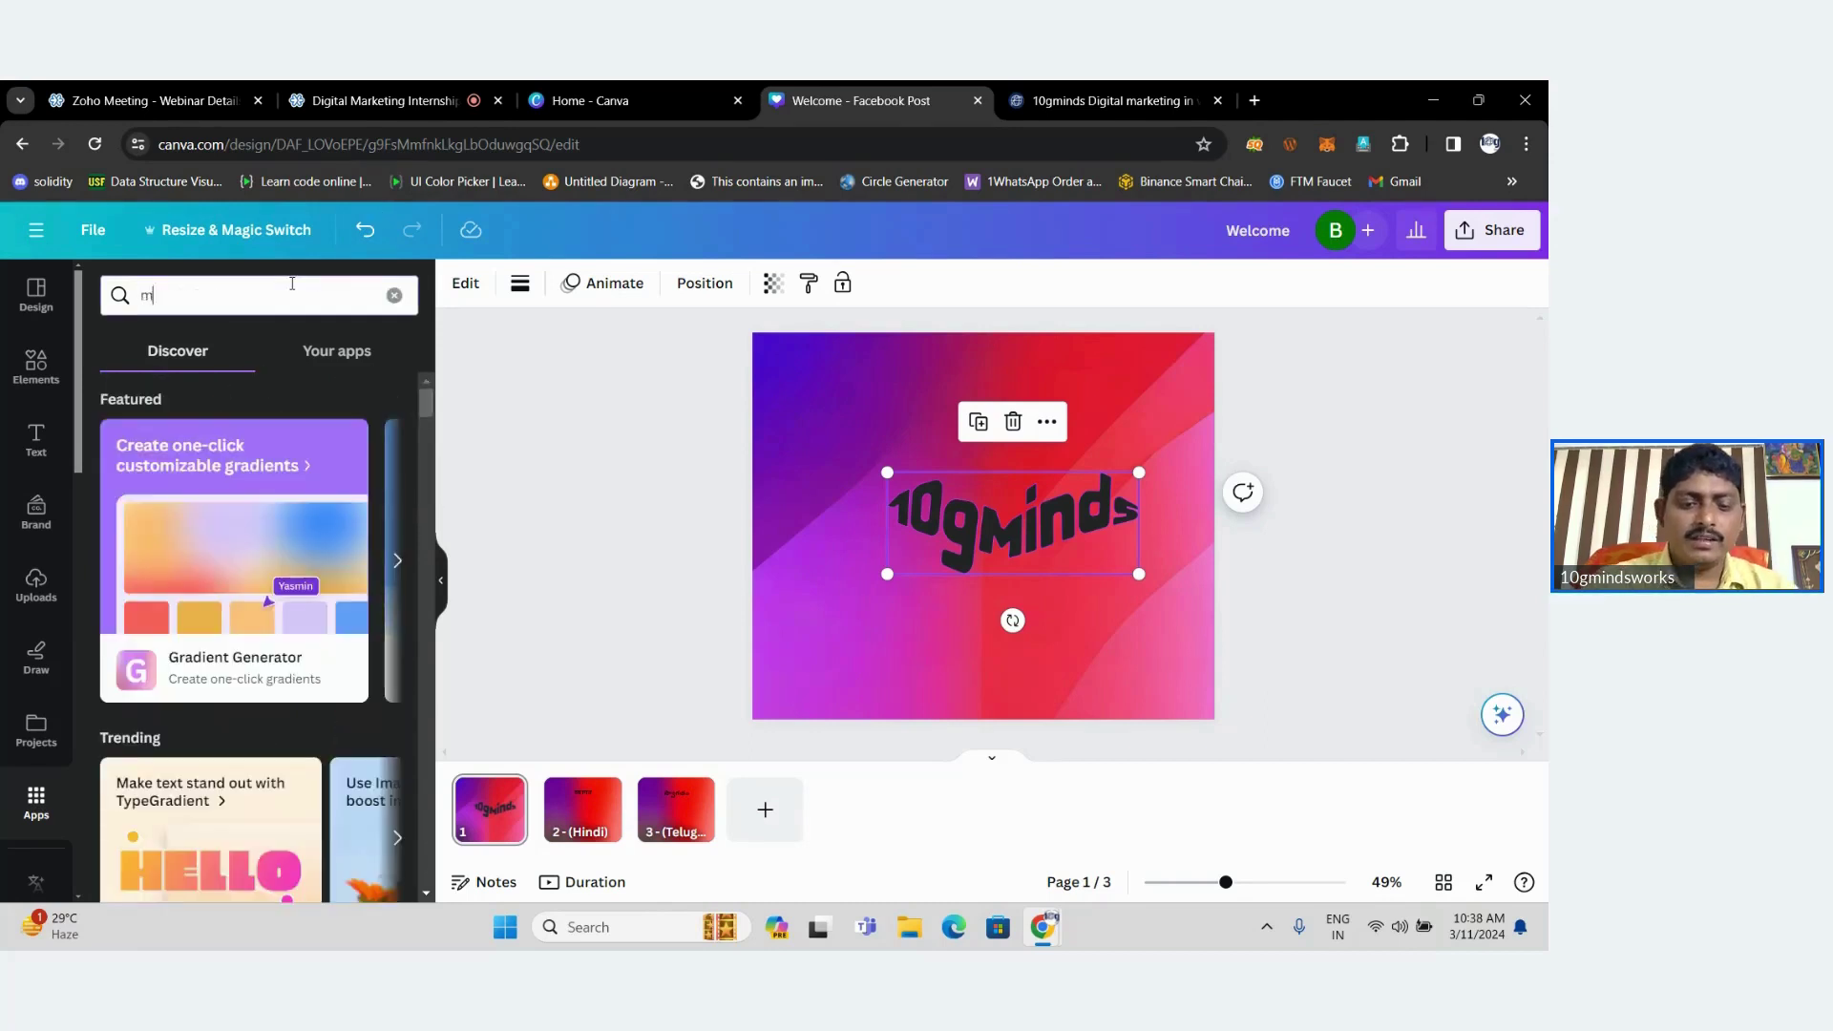
text(usic)
key(Return)
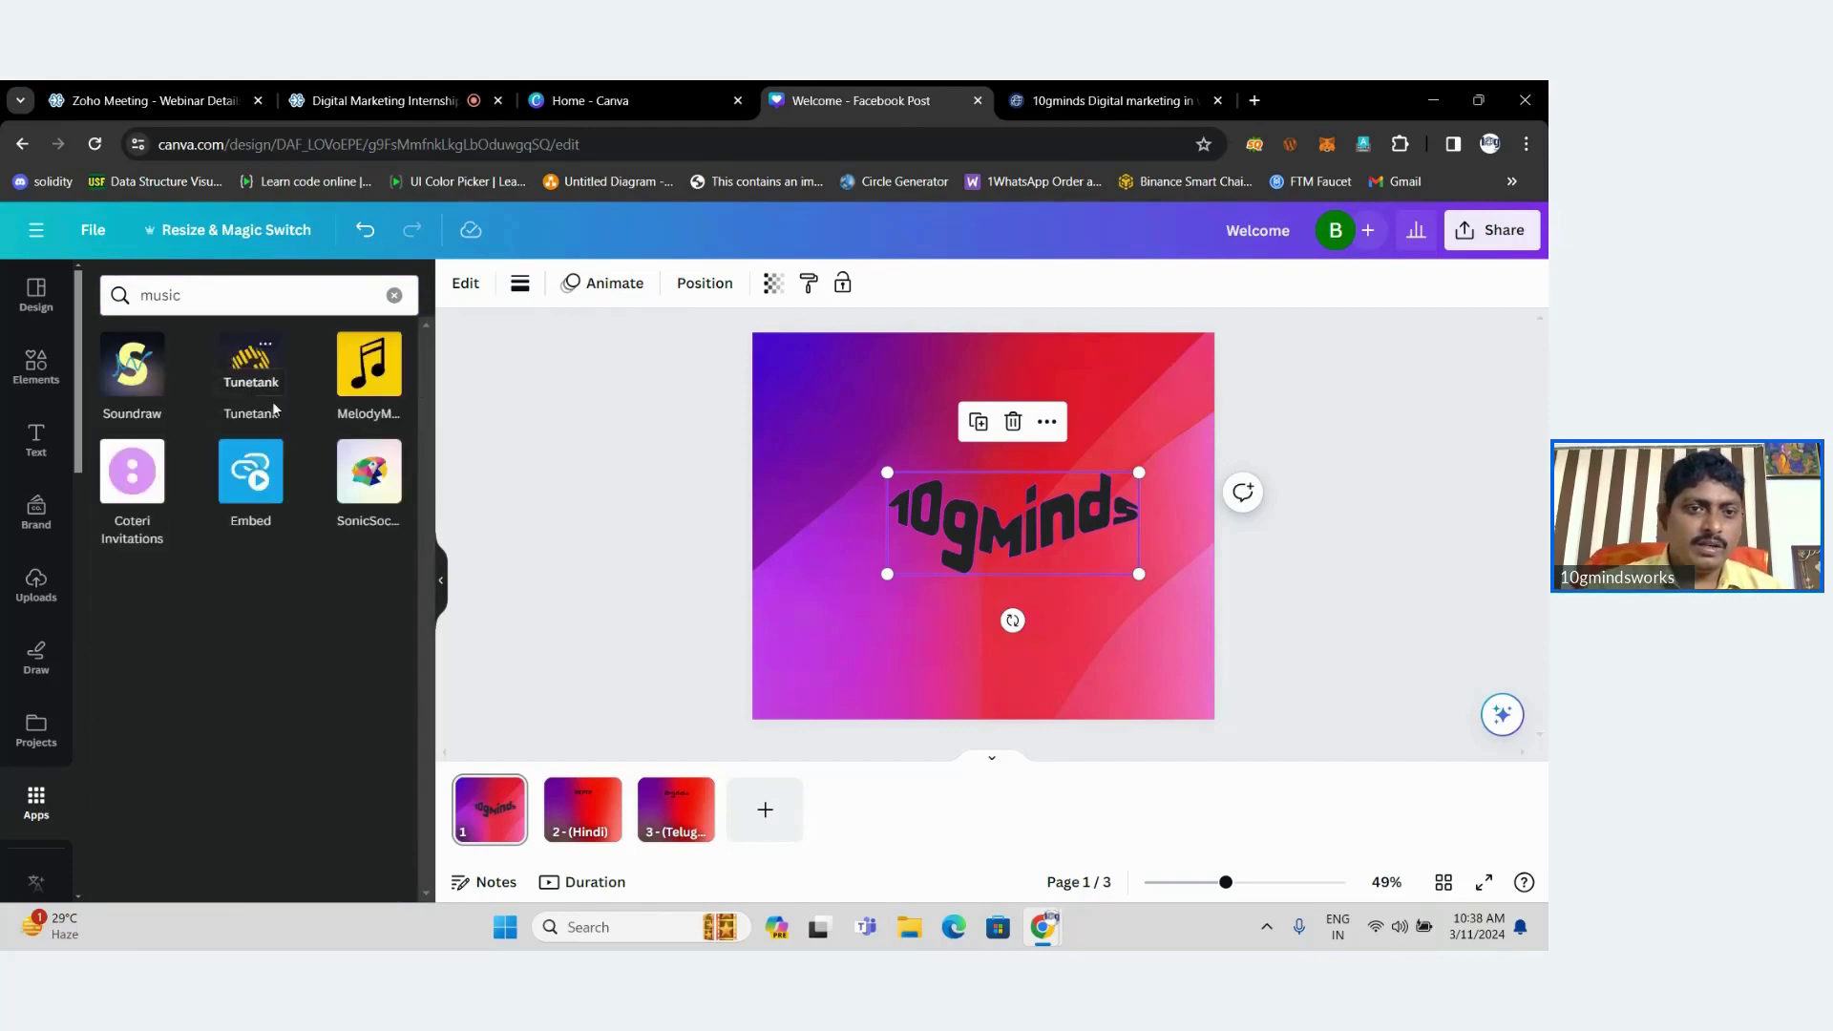
click(144, 375)
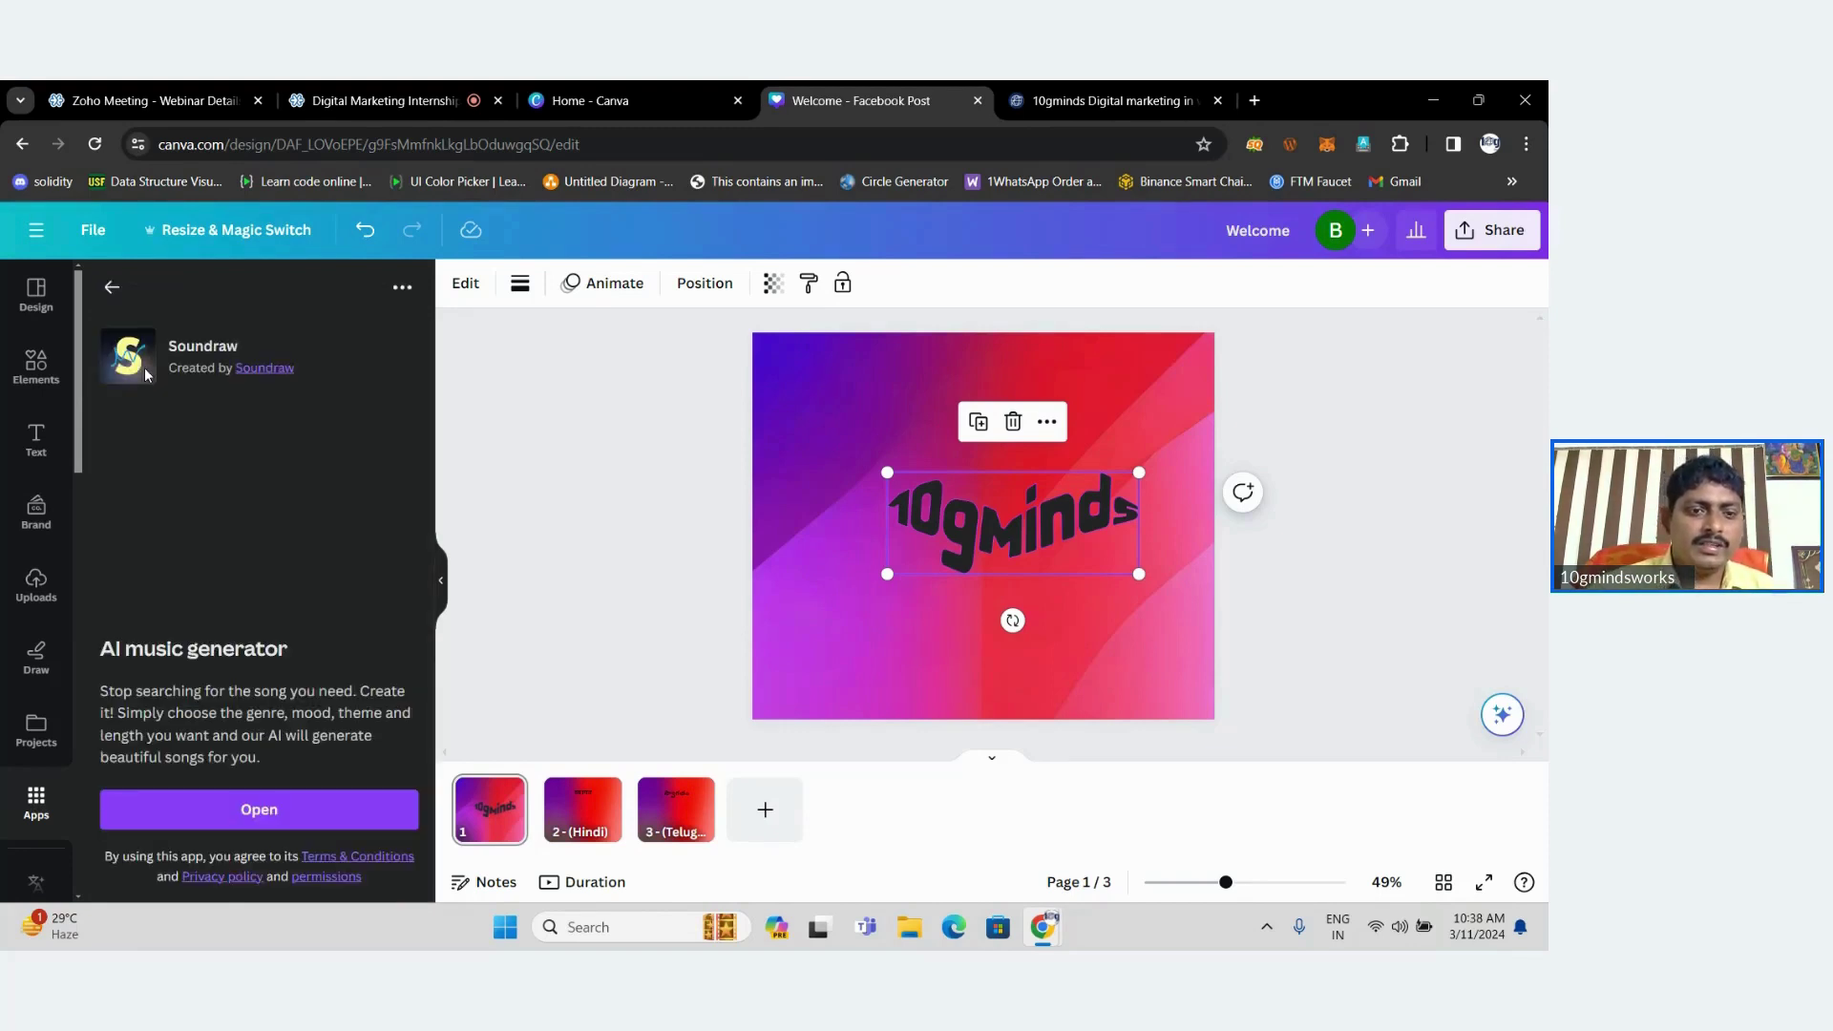
click(259, 810)
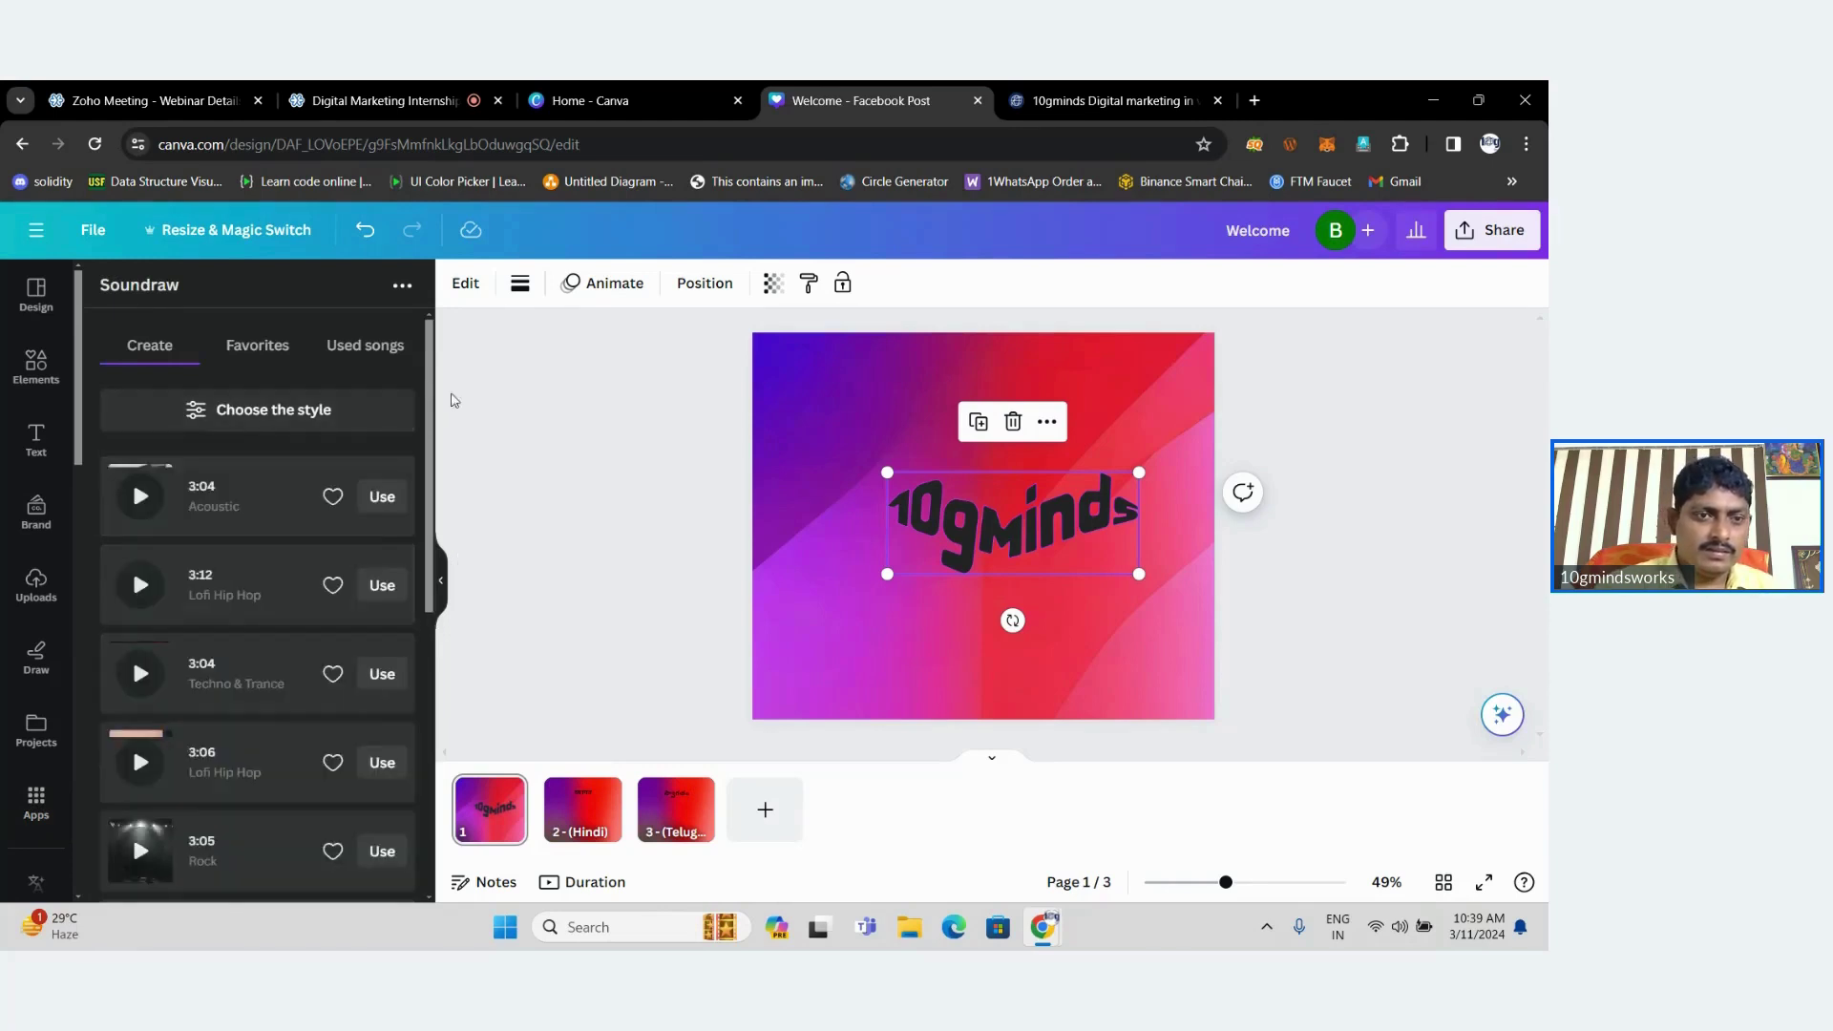
Preview the 3:04 Acoustic track, try to use it by connecting a Soundraw account, and close the login window.
click(140, 498)
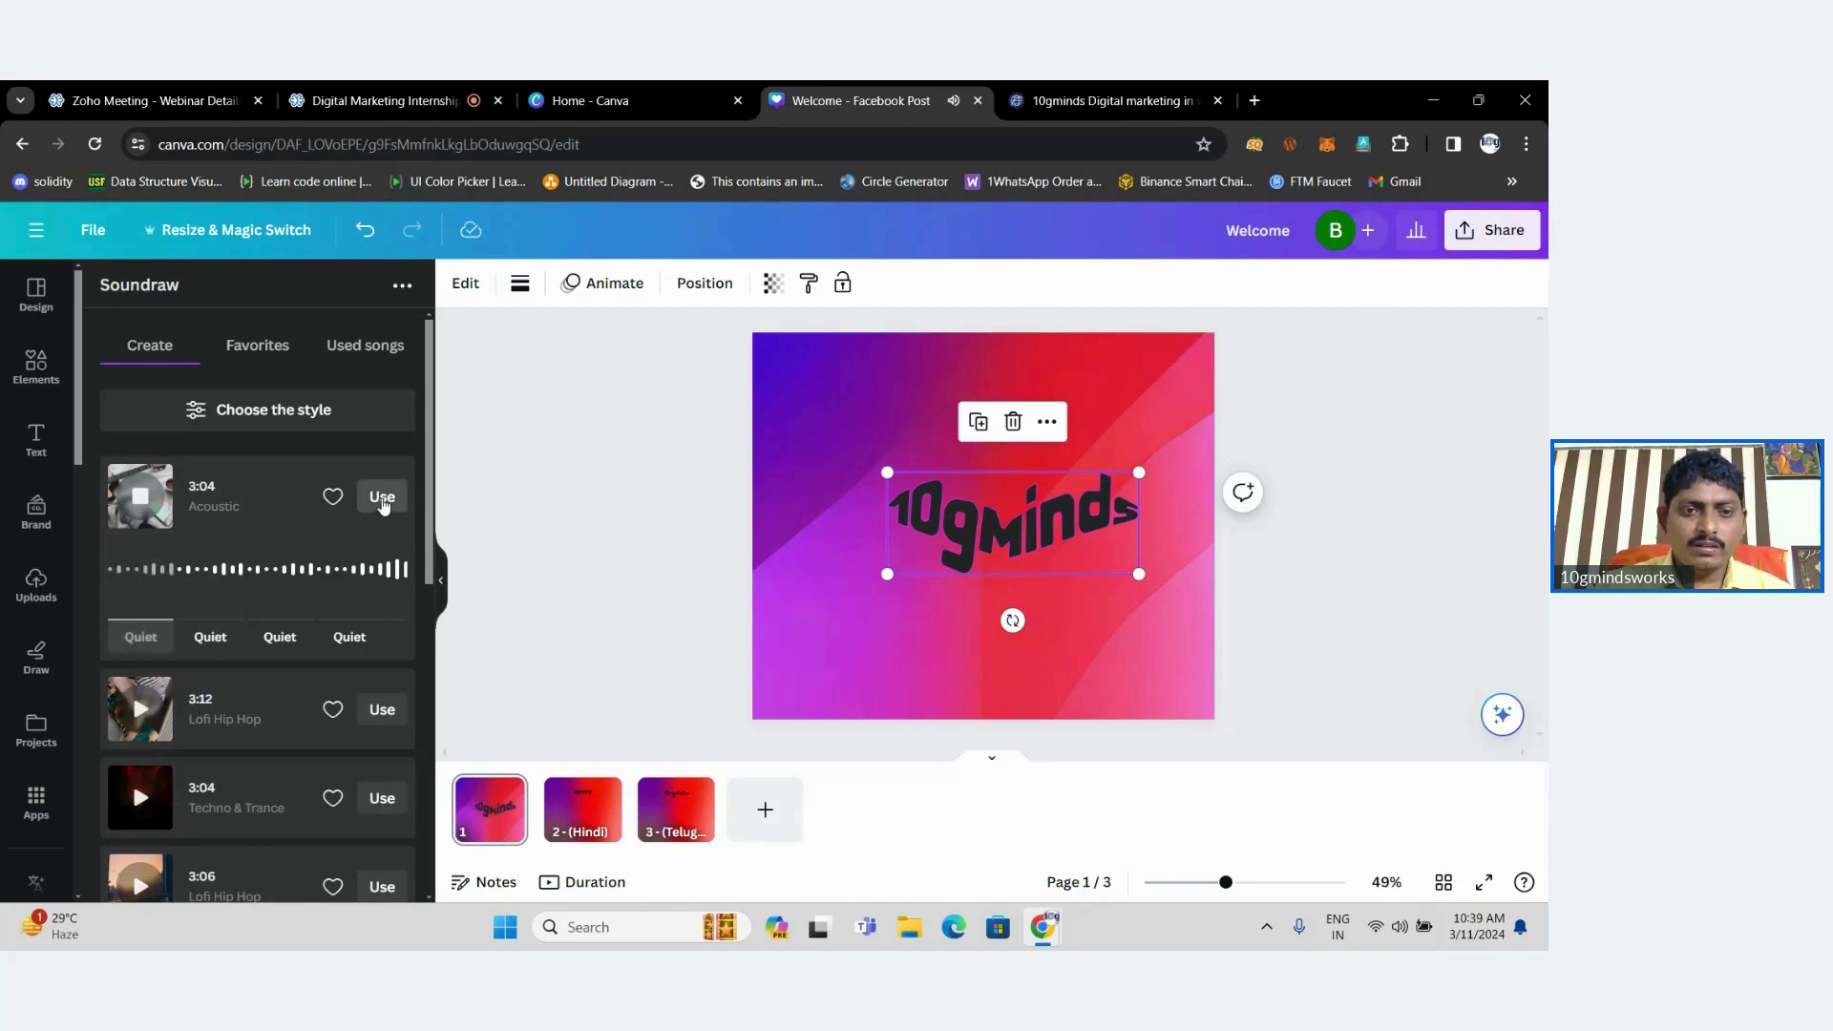
click(381, 497)
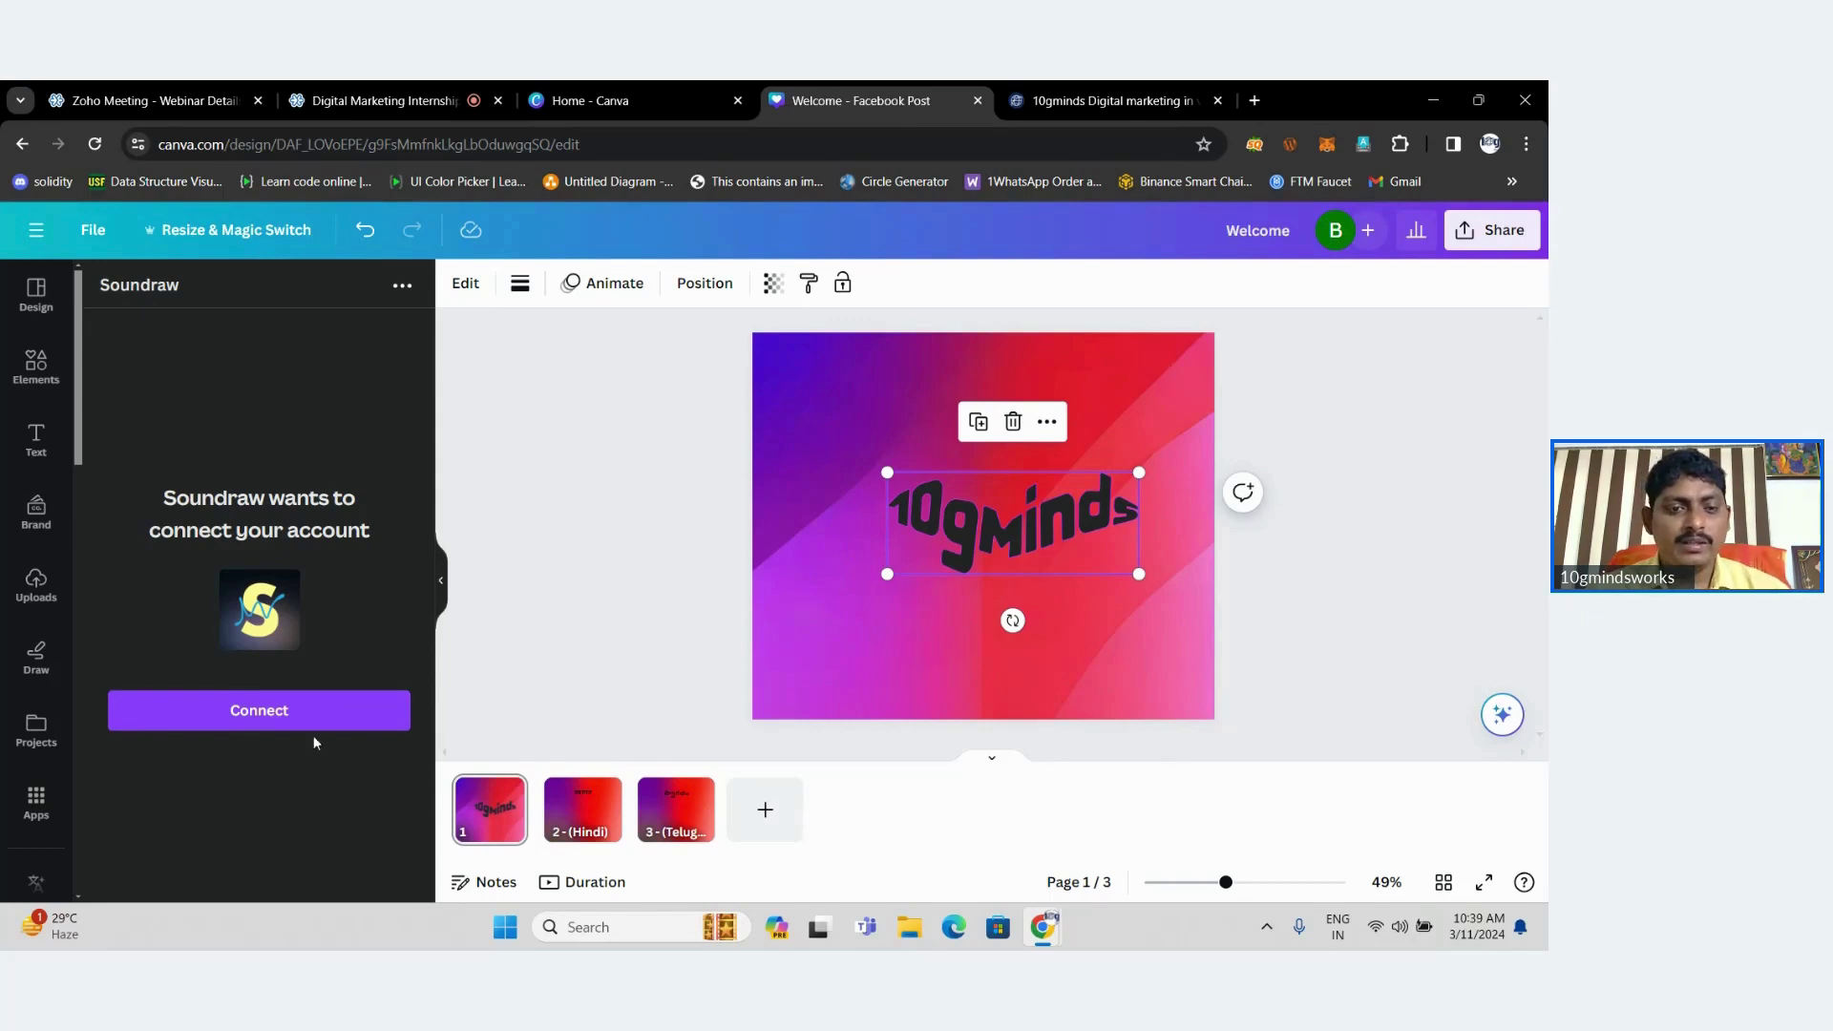
click(258, 711)
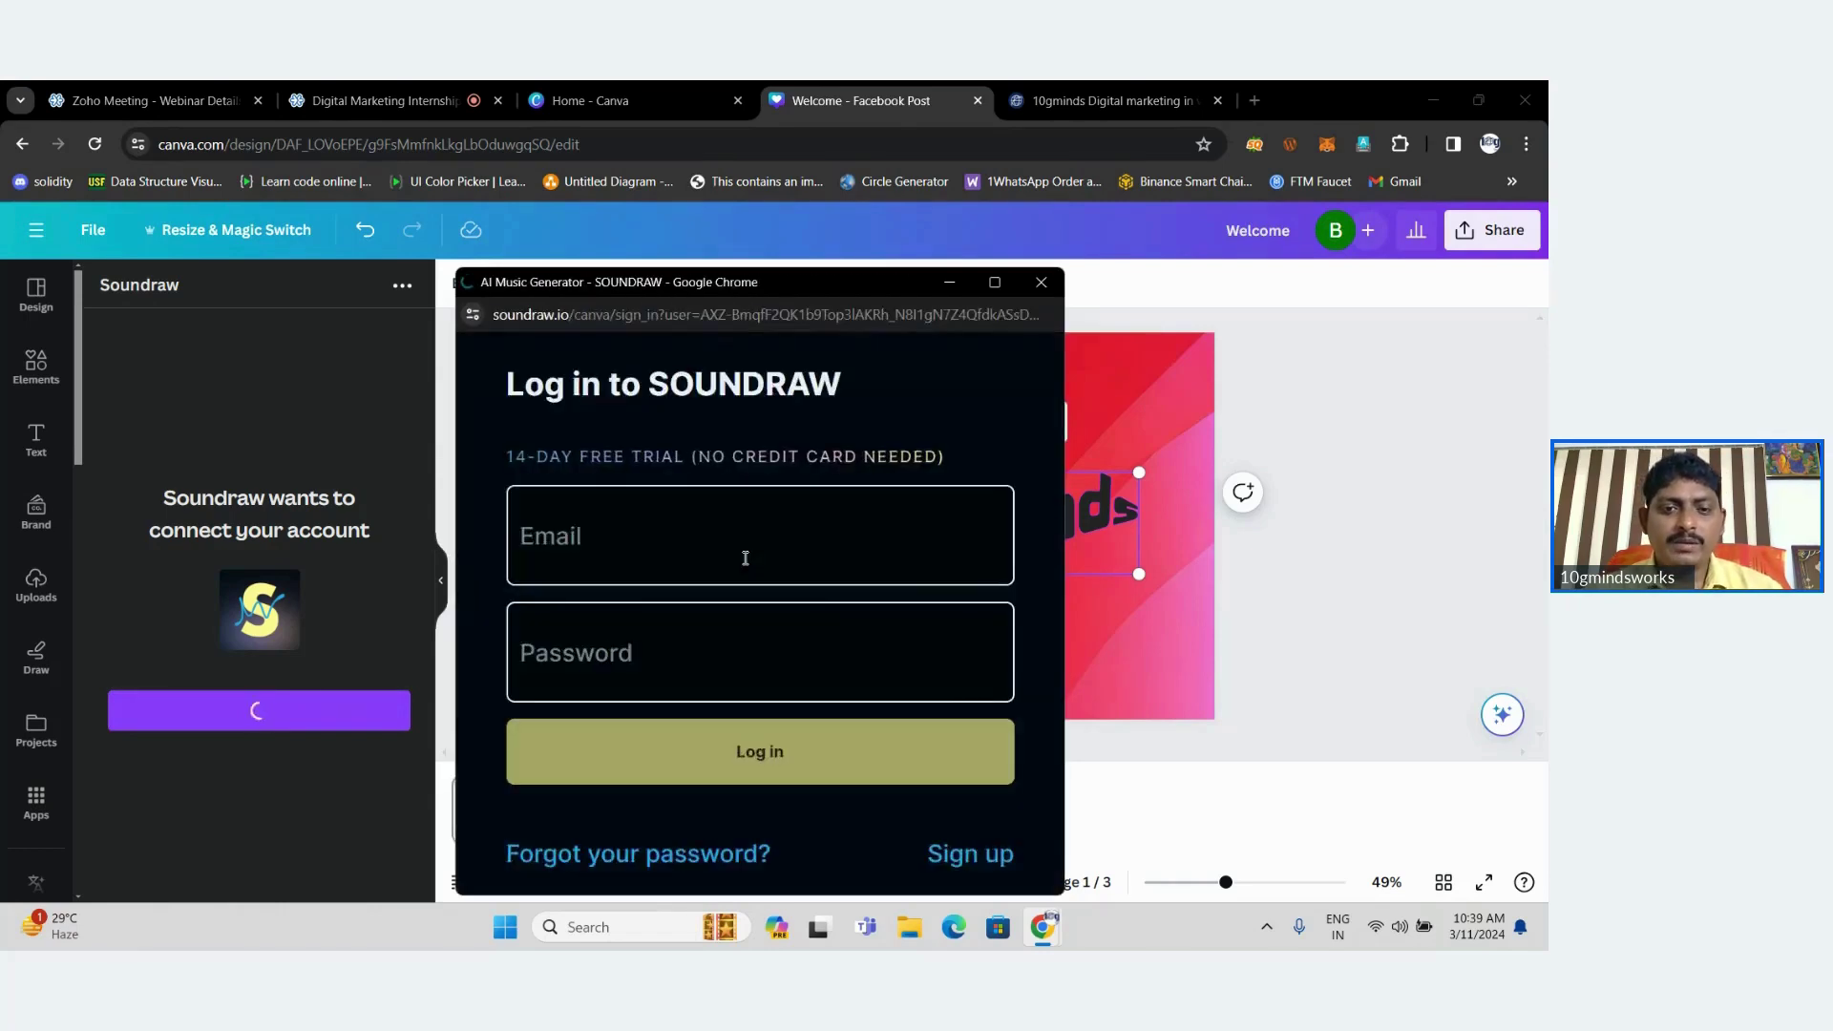
click(746, 557)
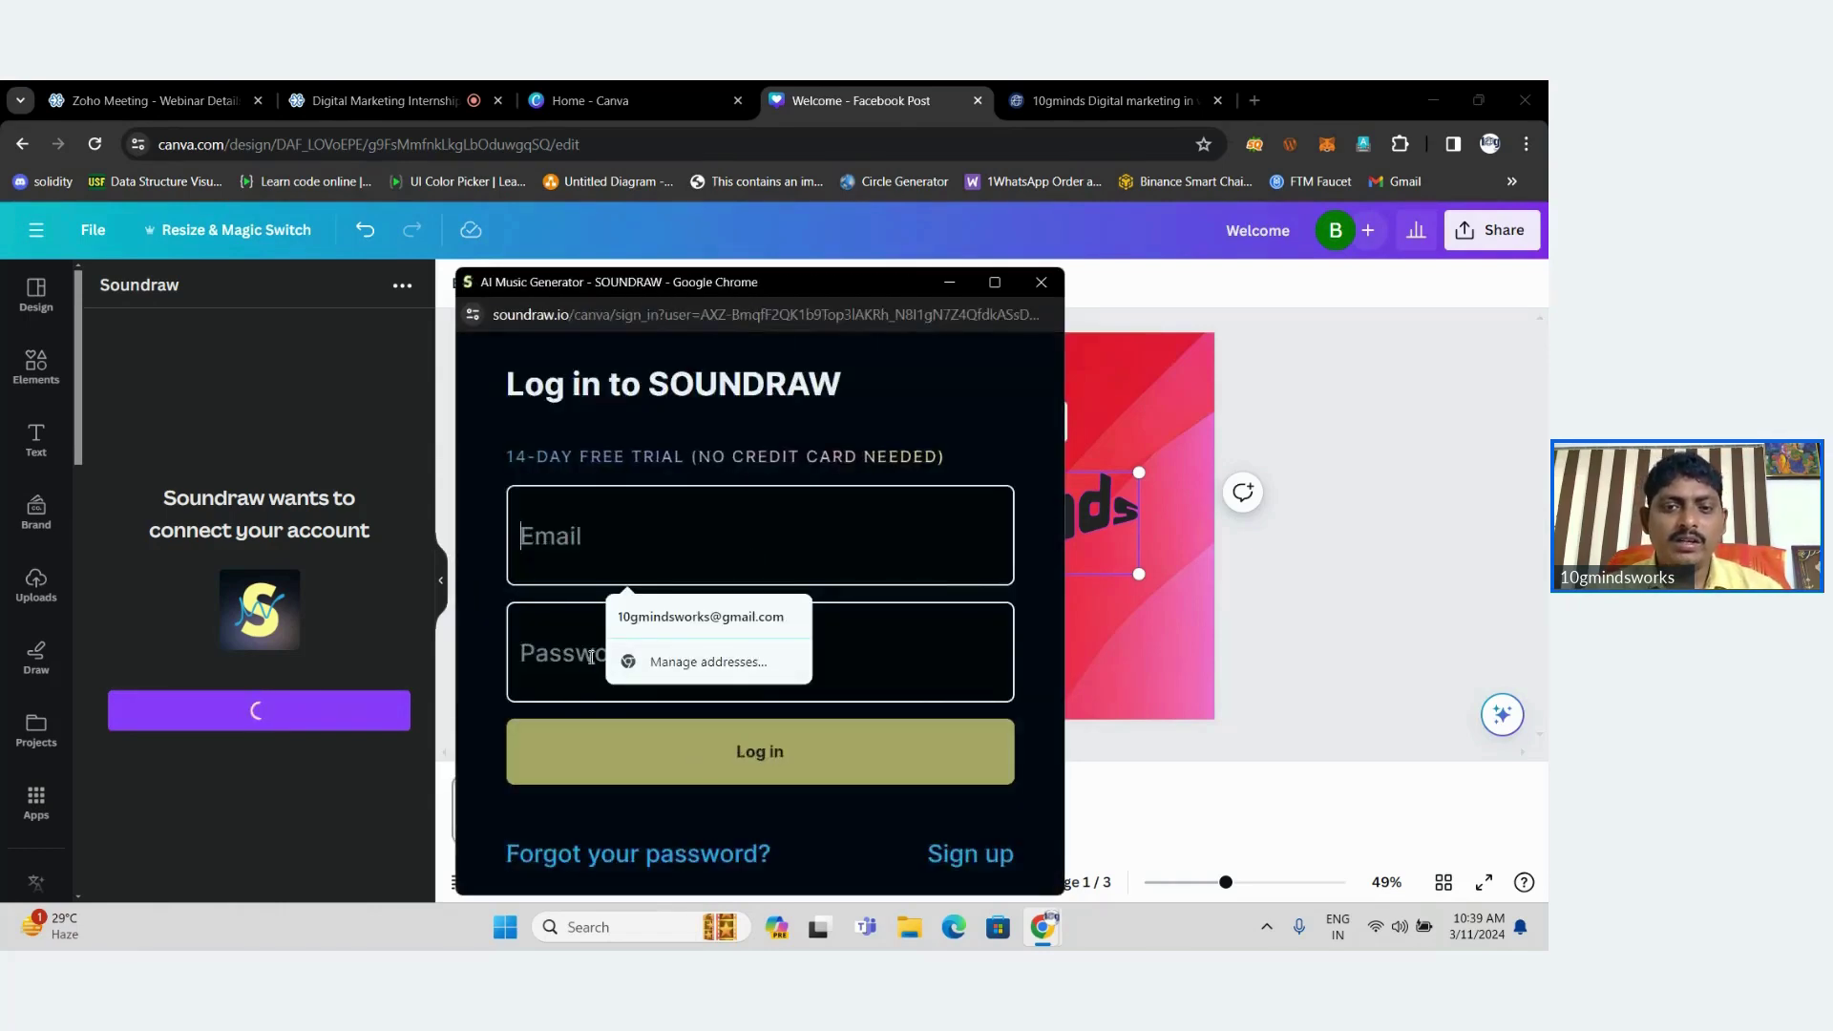
key(Escape)
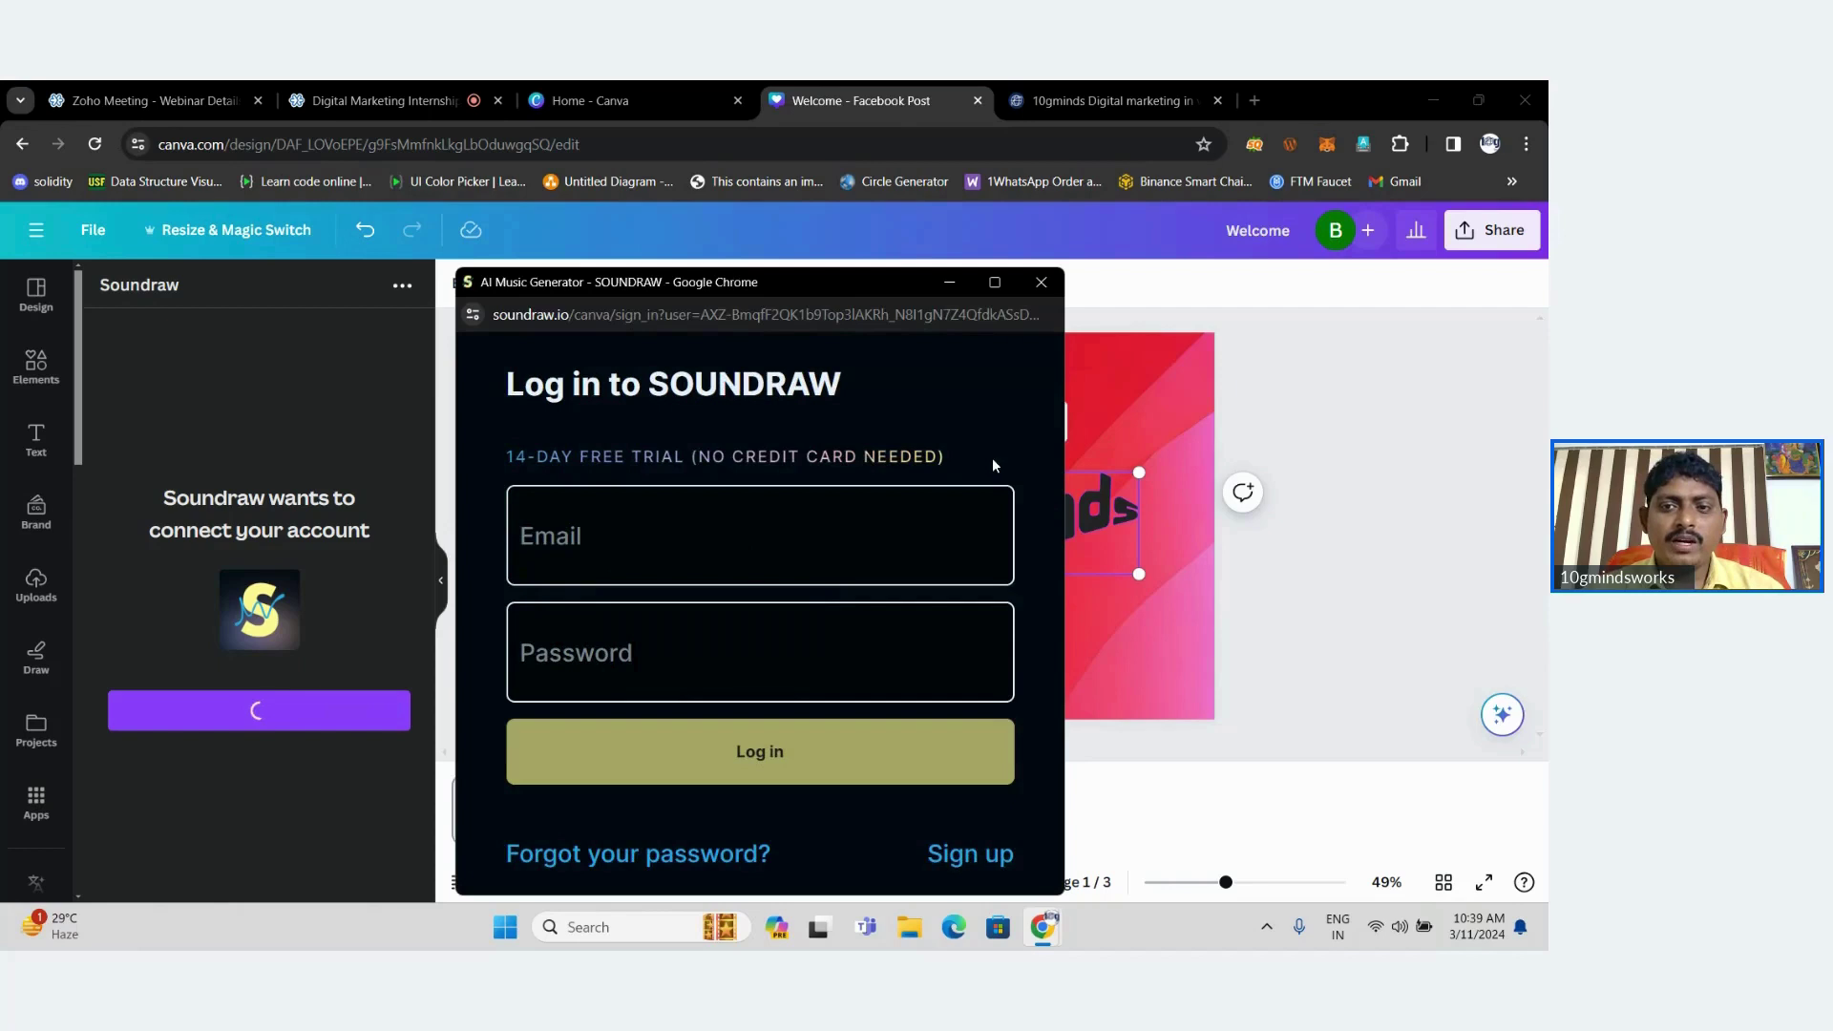
click(708, 551)
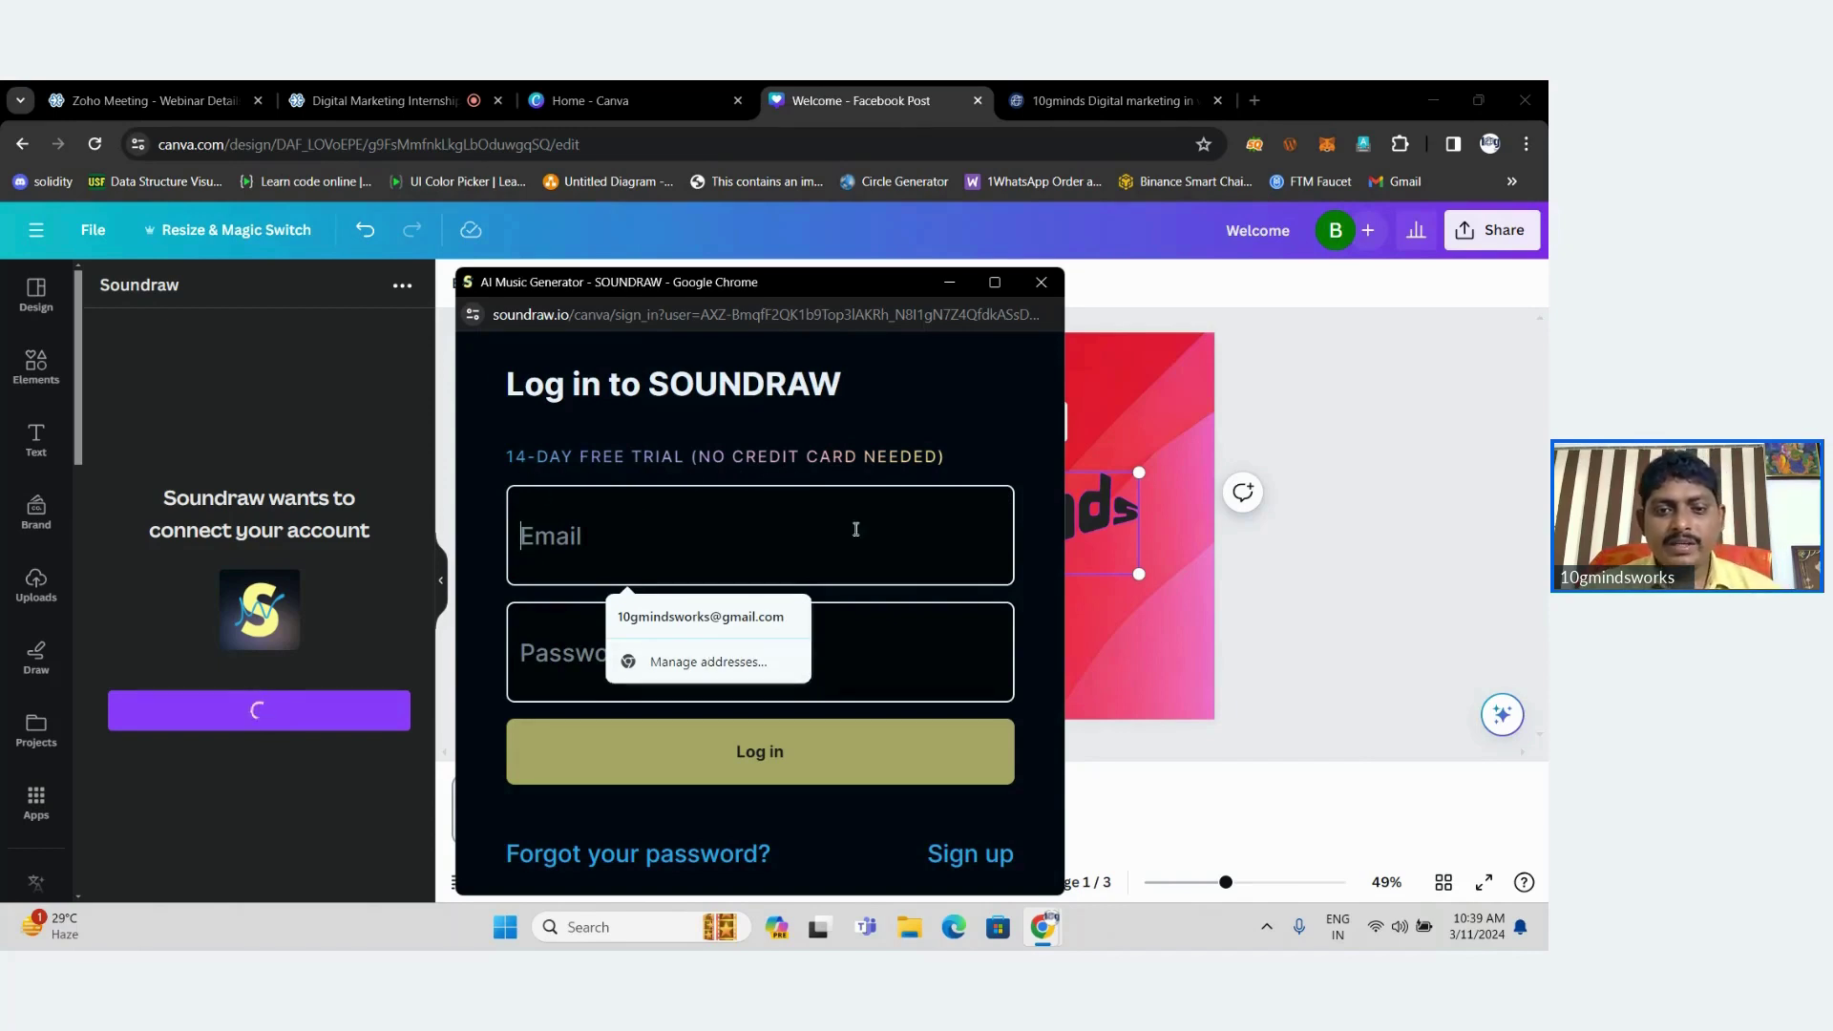
click(865, 616)
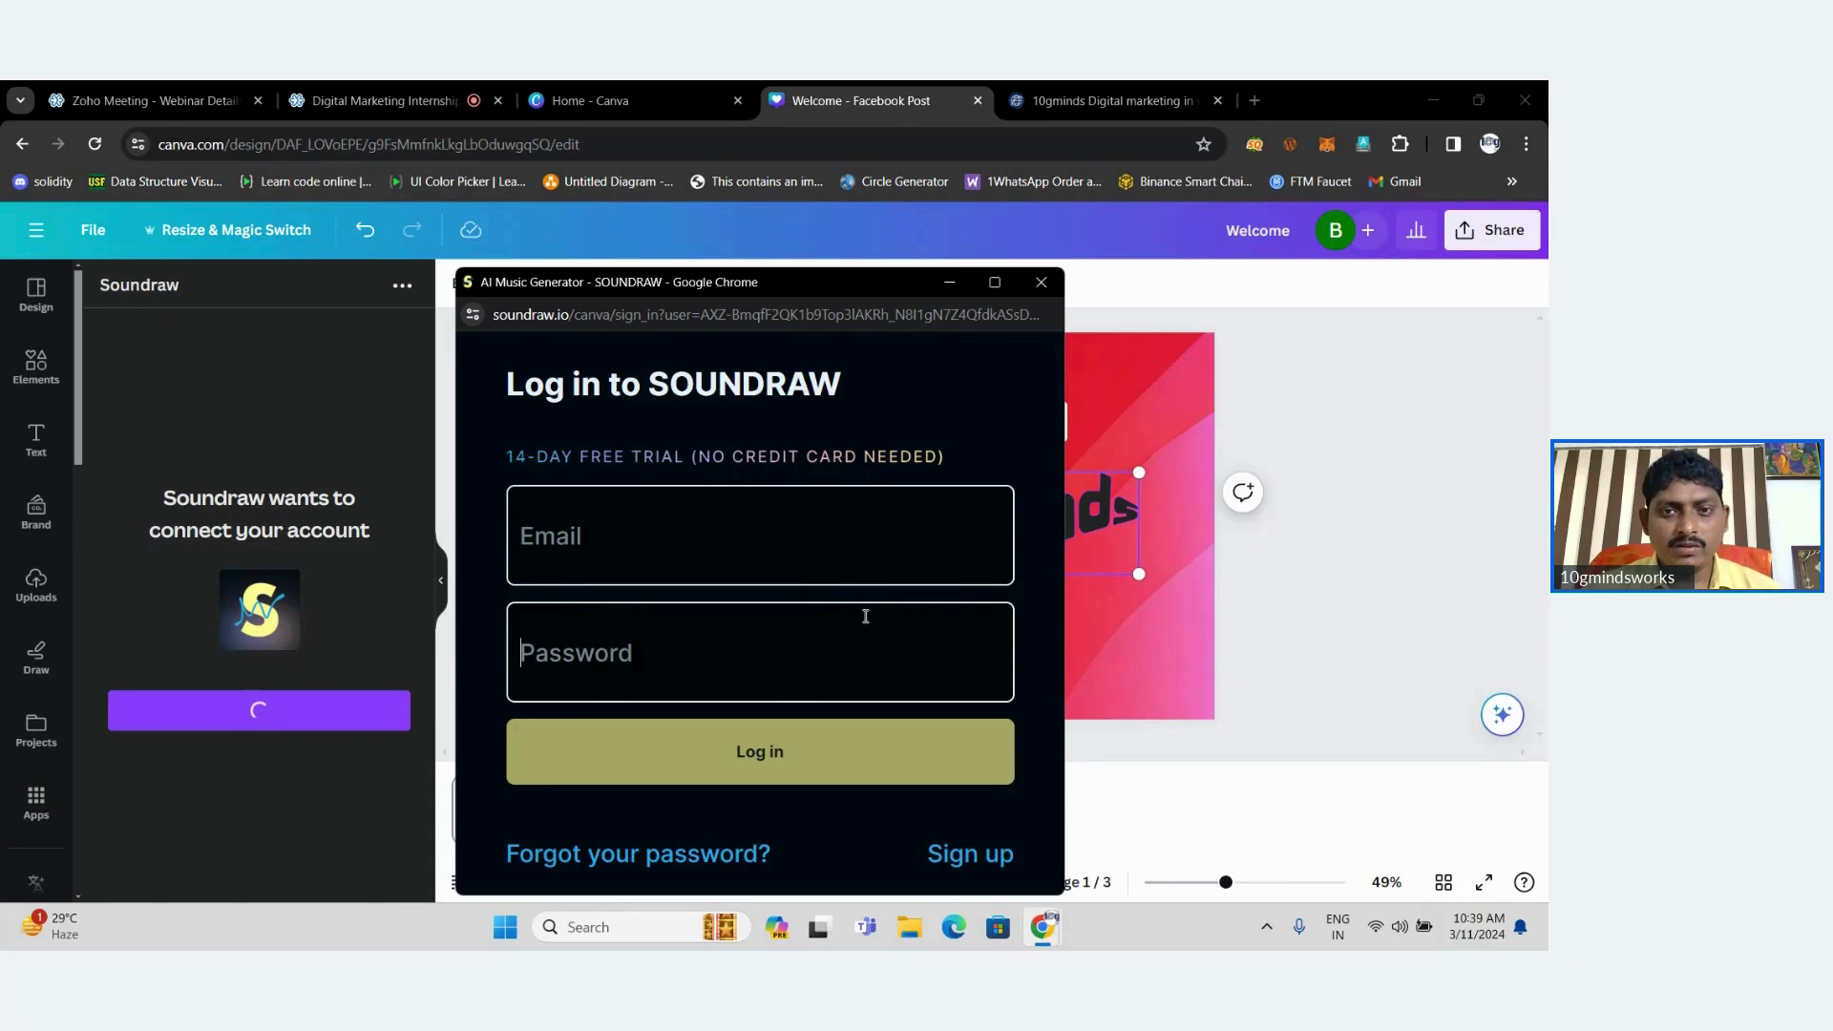
click(1042, 282)
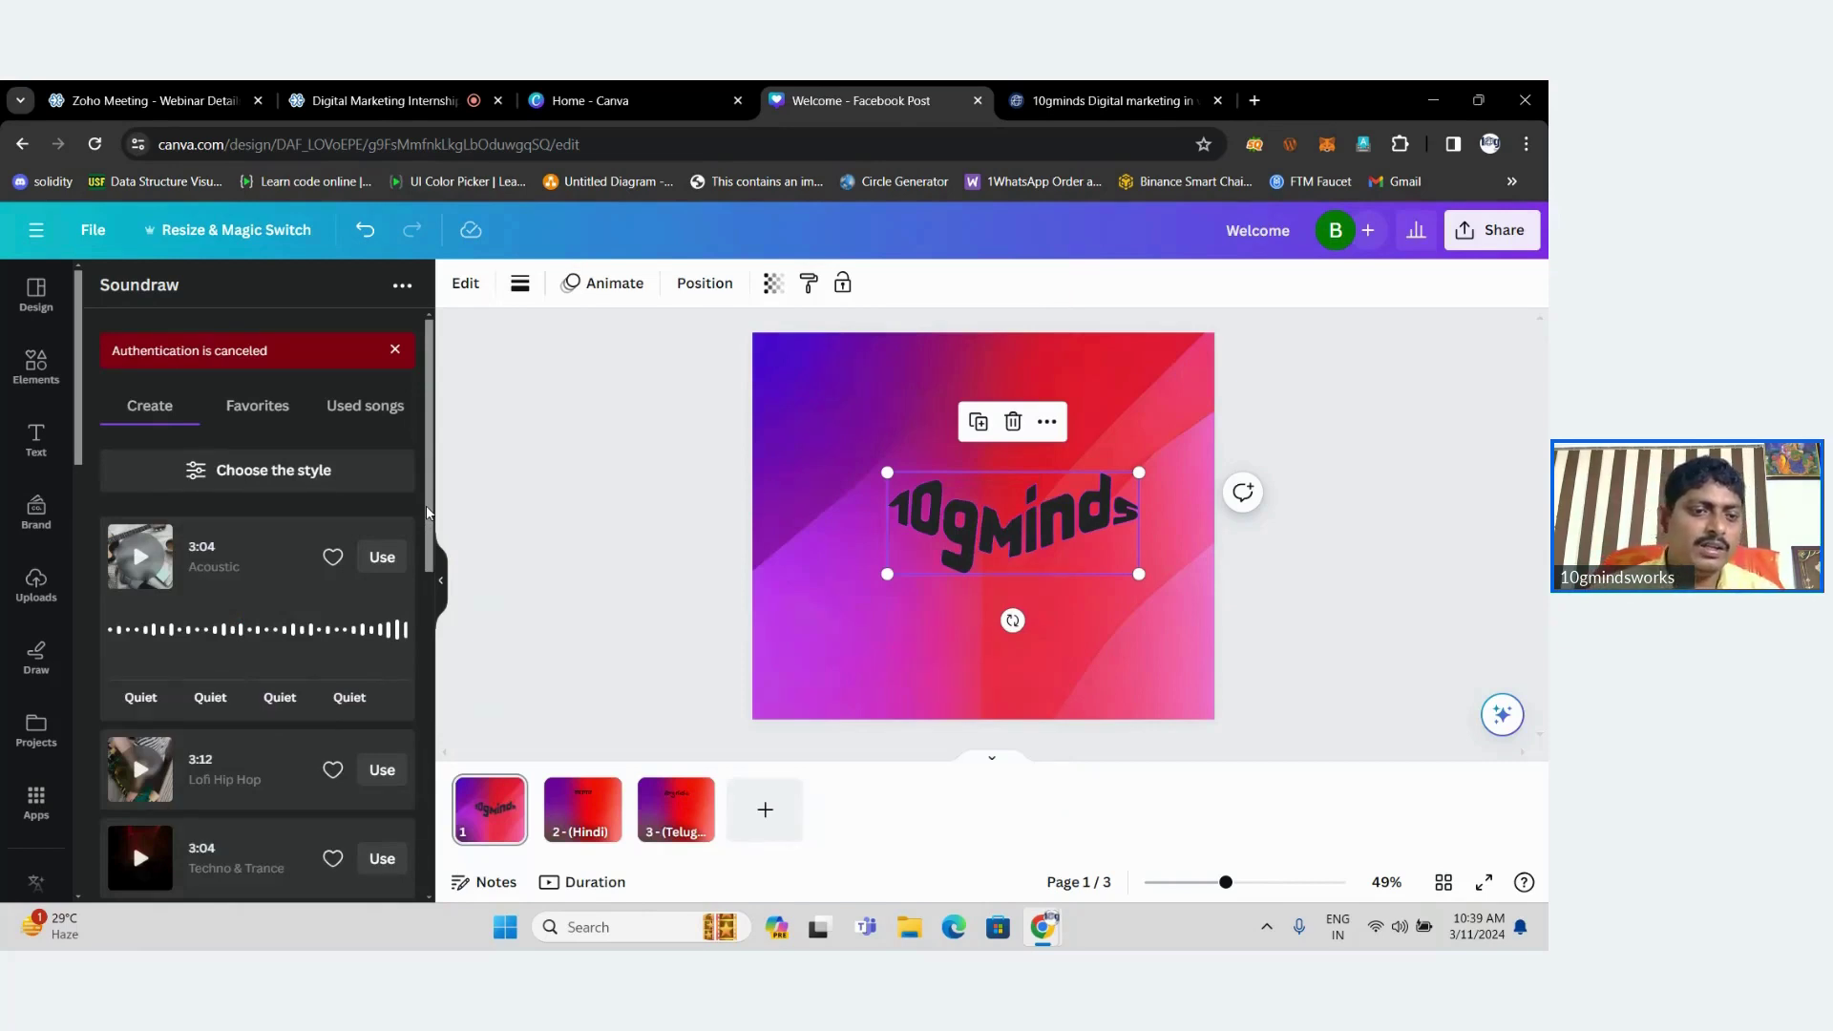
Clear the music search, browse the whole Canva apps list, and check the Zoho Meeting webinar before returning to the Facebook post.
click(35, 807)
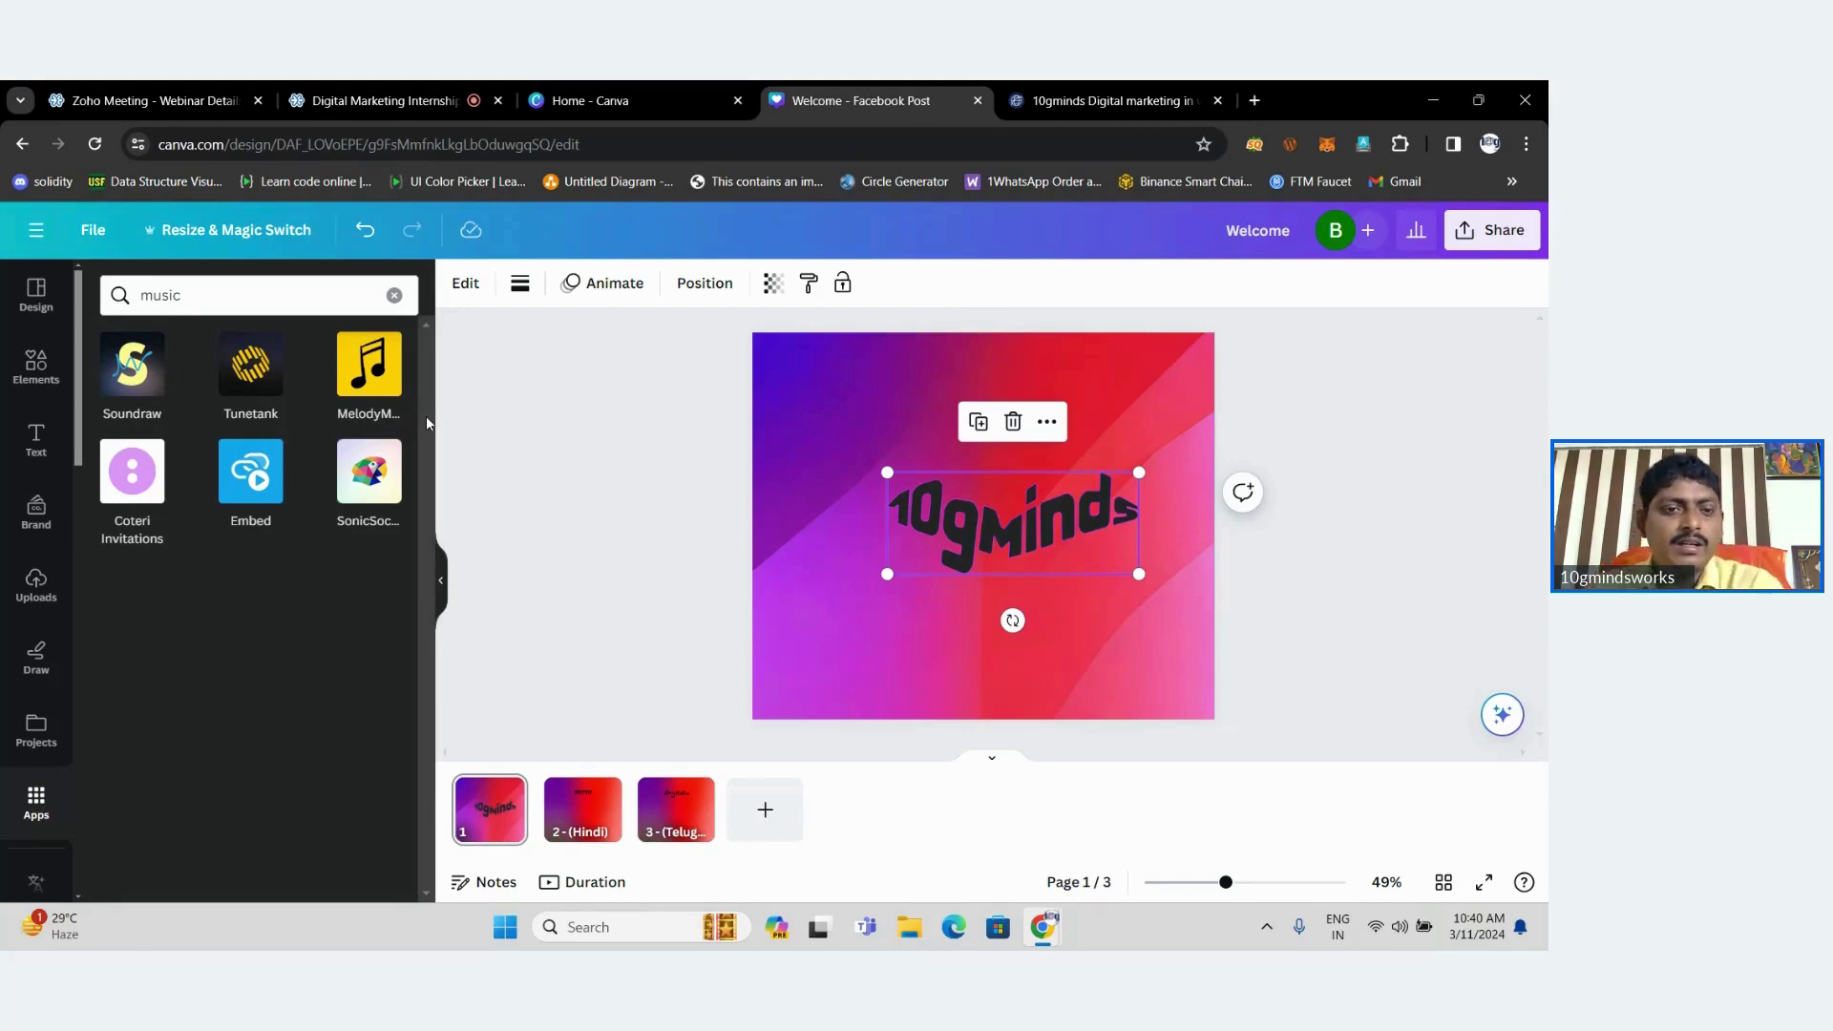
click(394, 295)
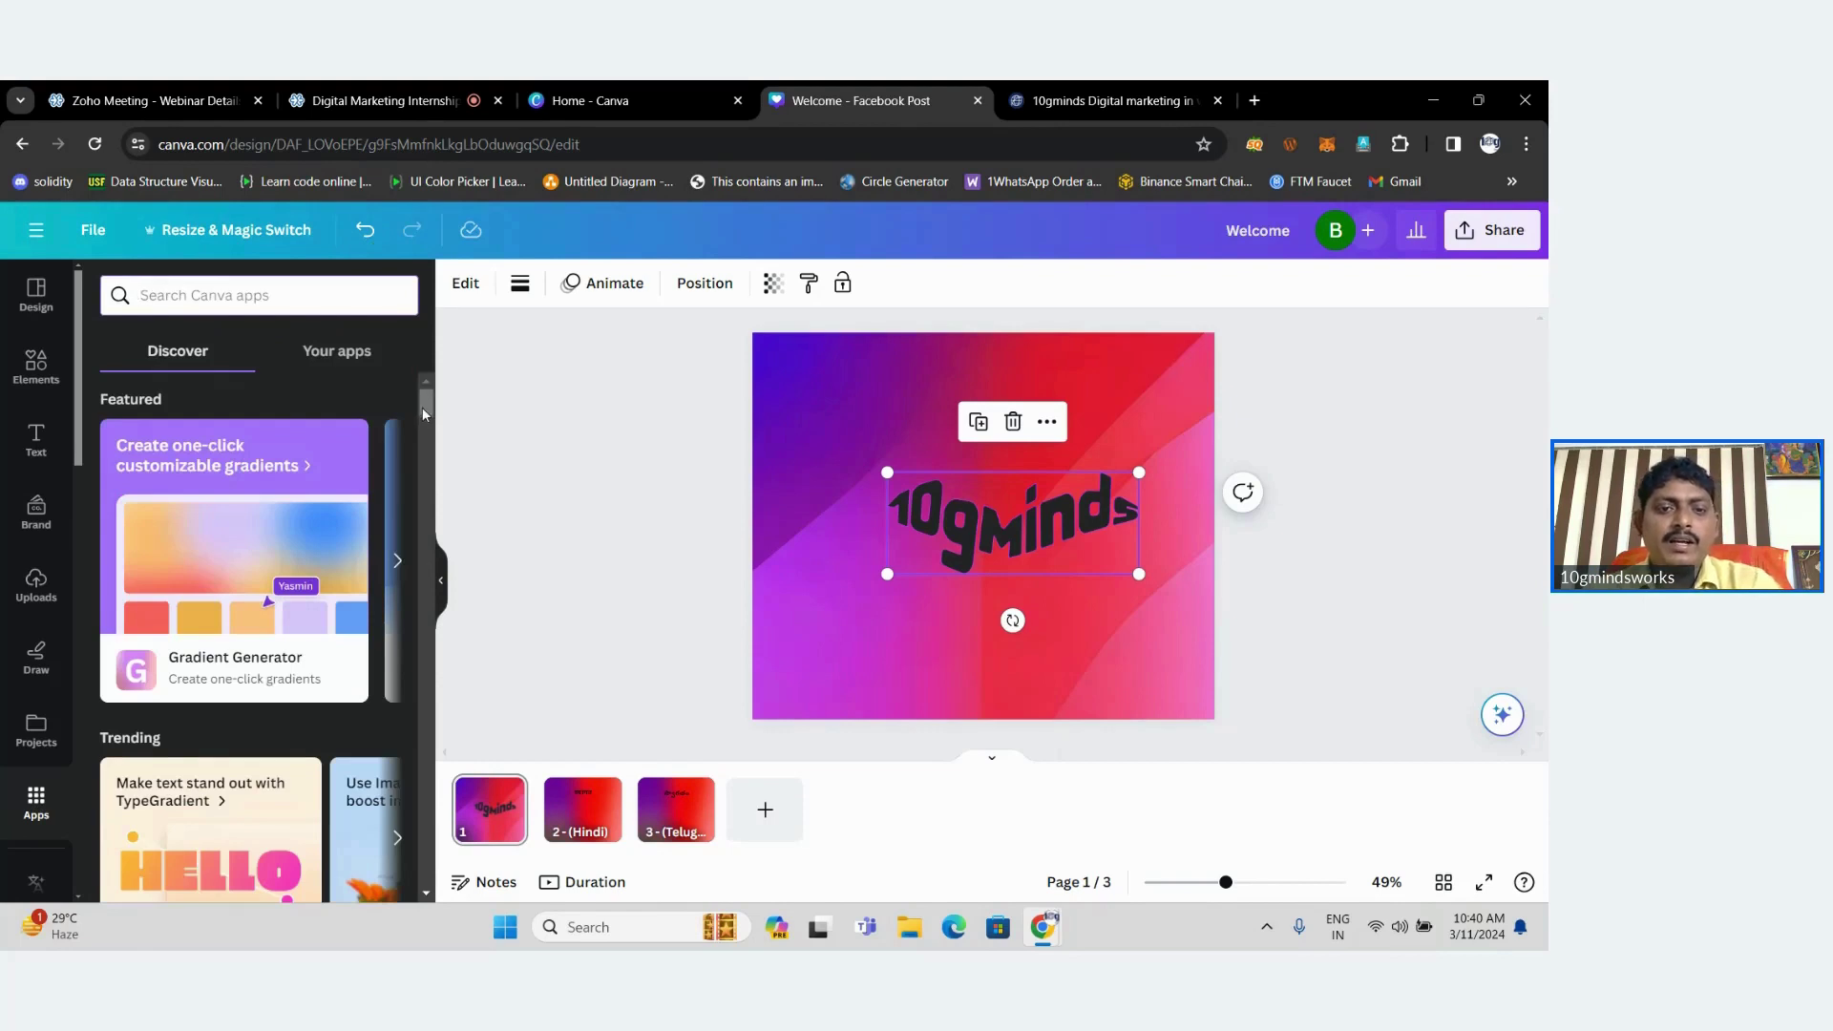
drag(422, 407, 425, 798)
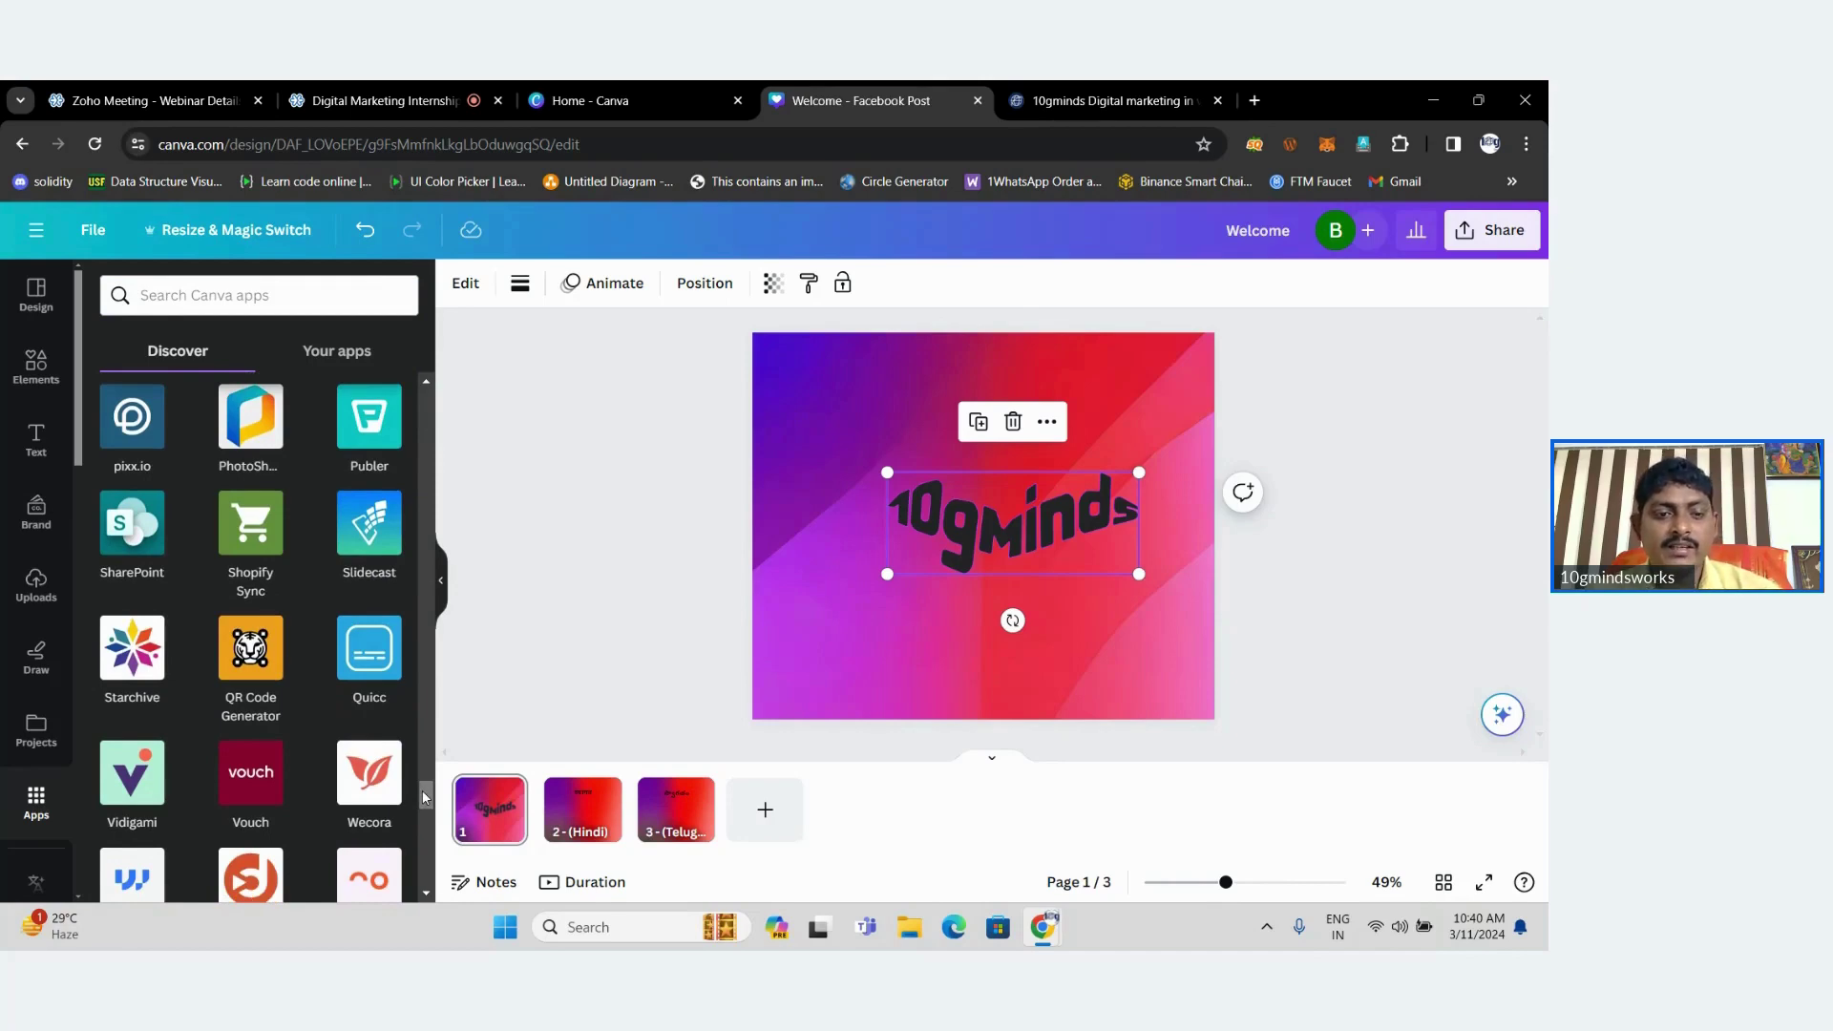
drag(422, 788, 425, 823)
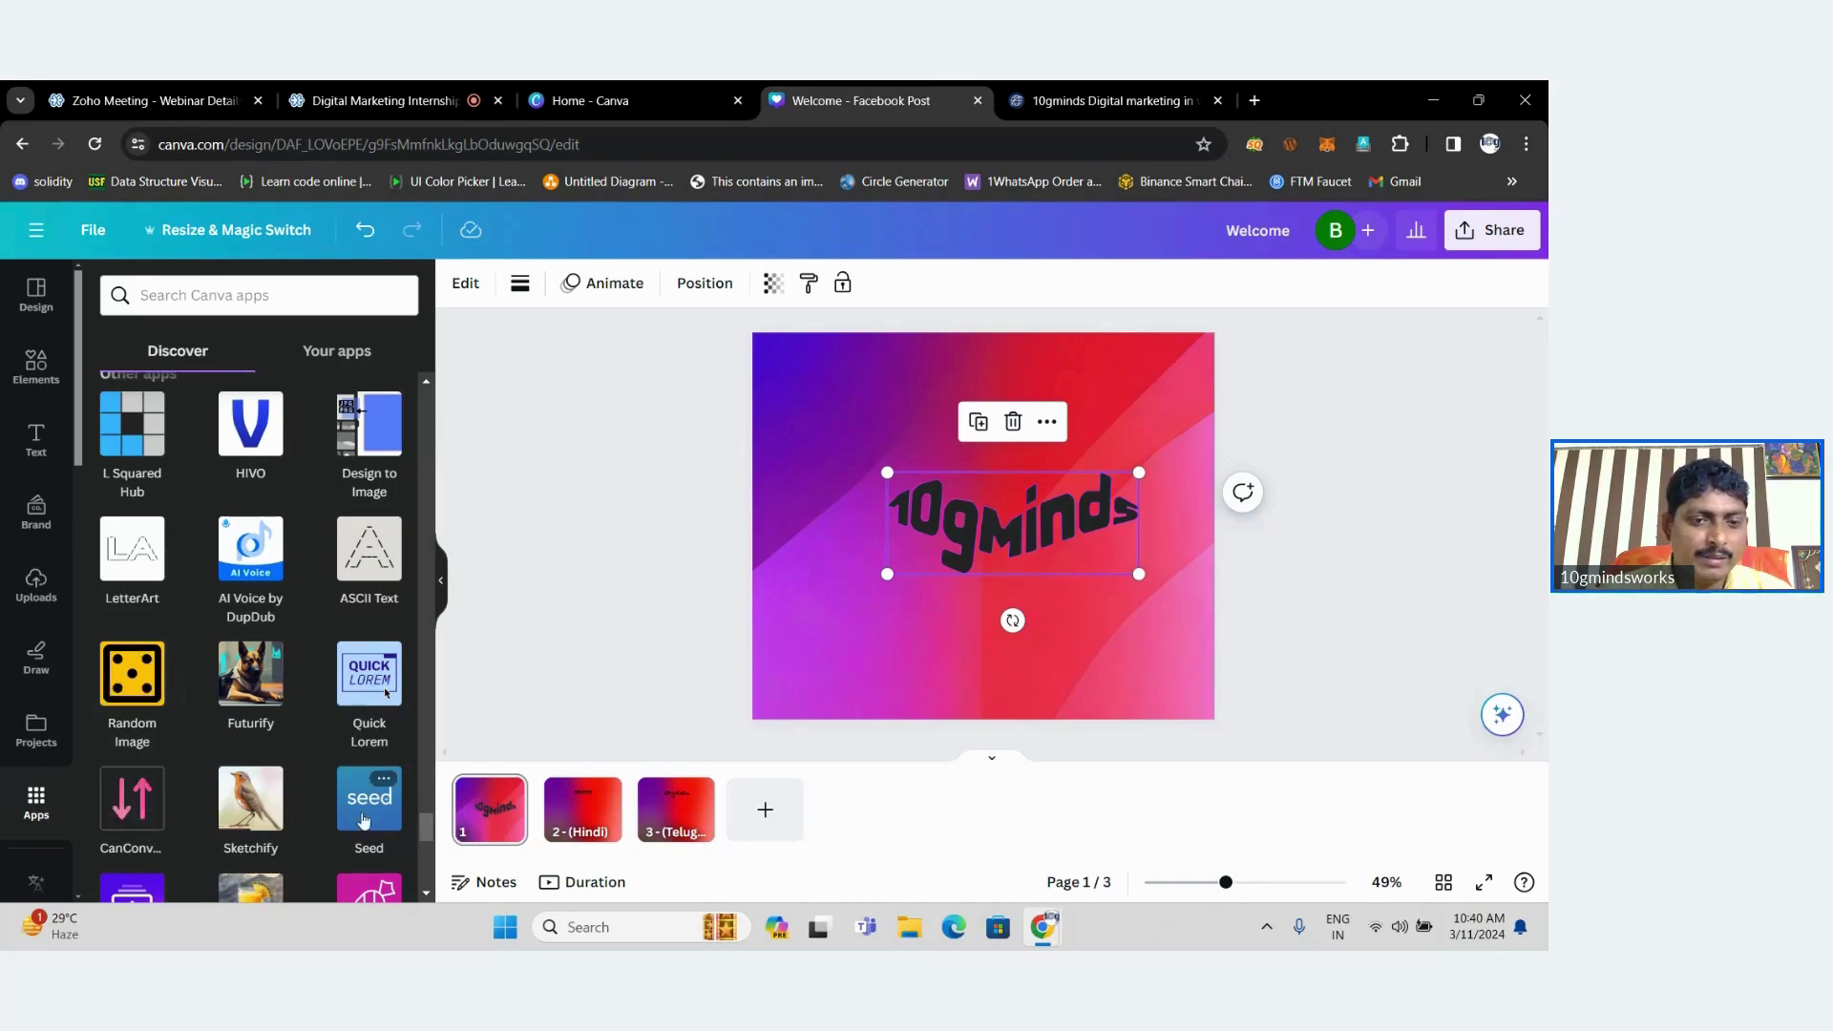
drag(422, 827, 421, 886)
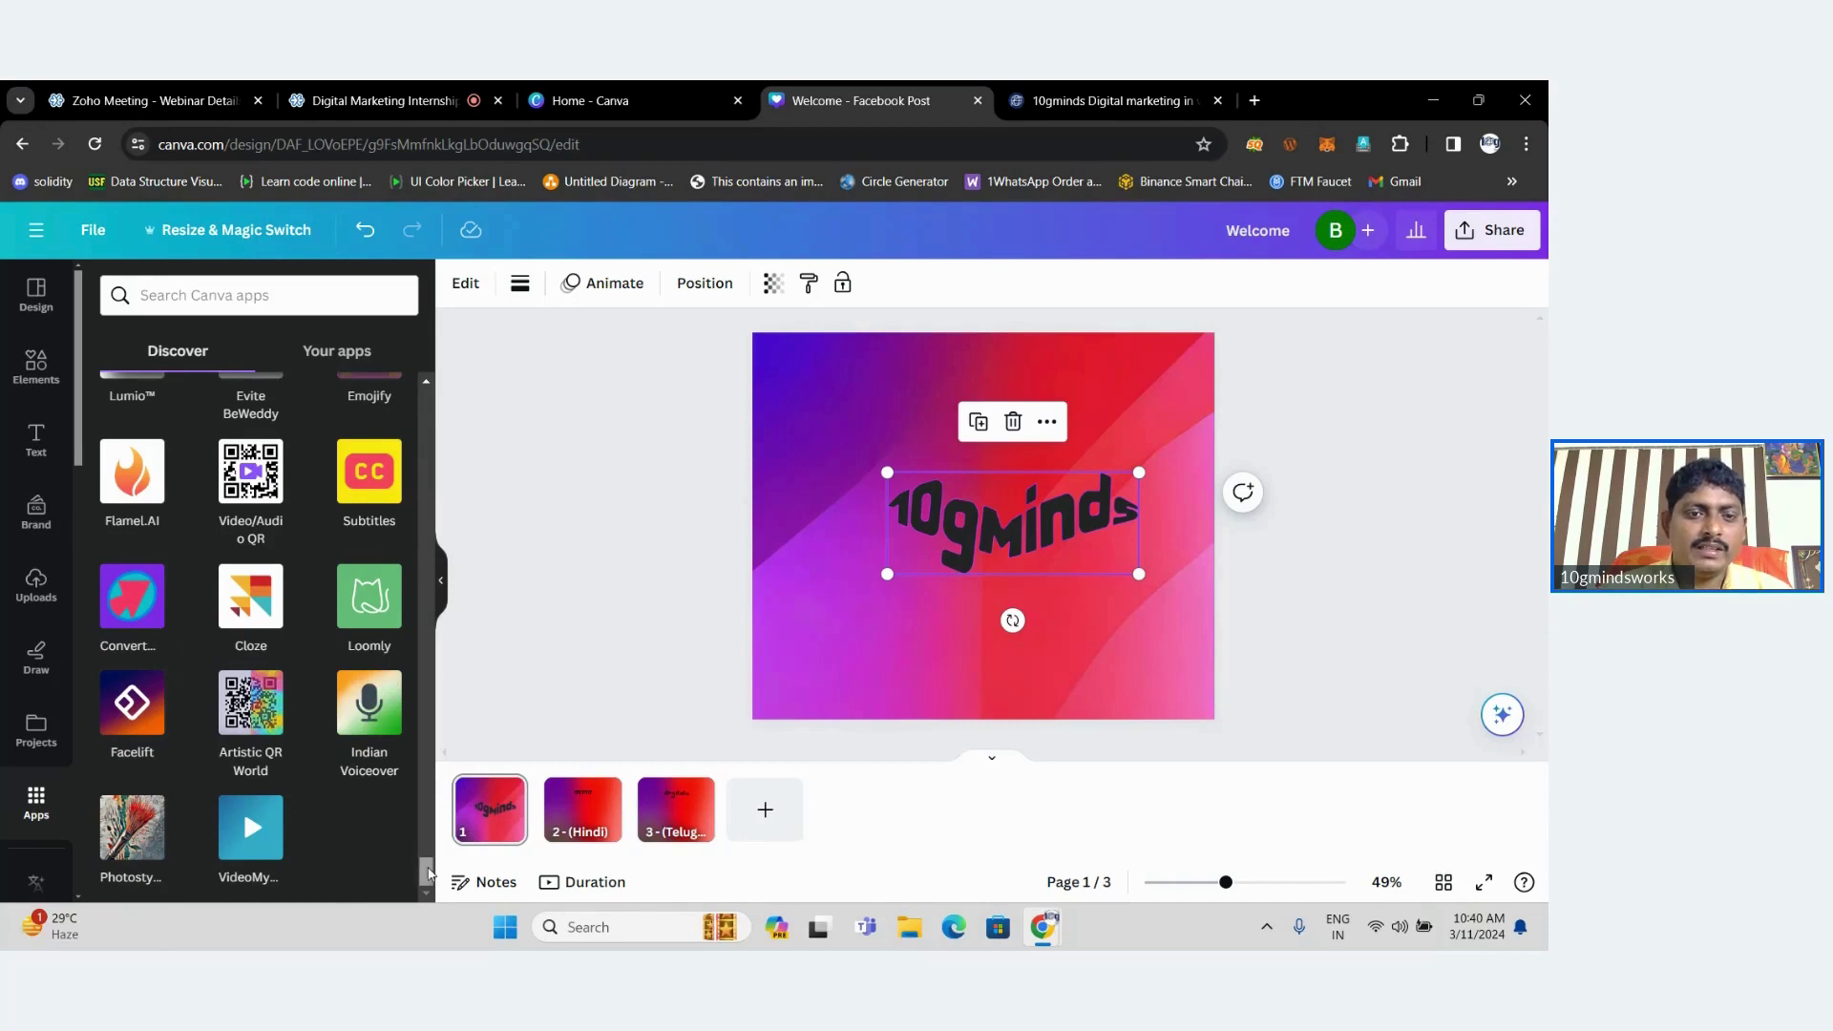
drag(428, 872, 427, 392)
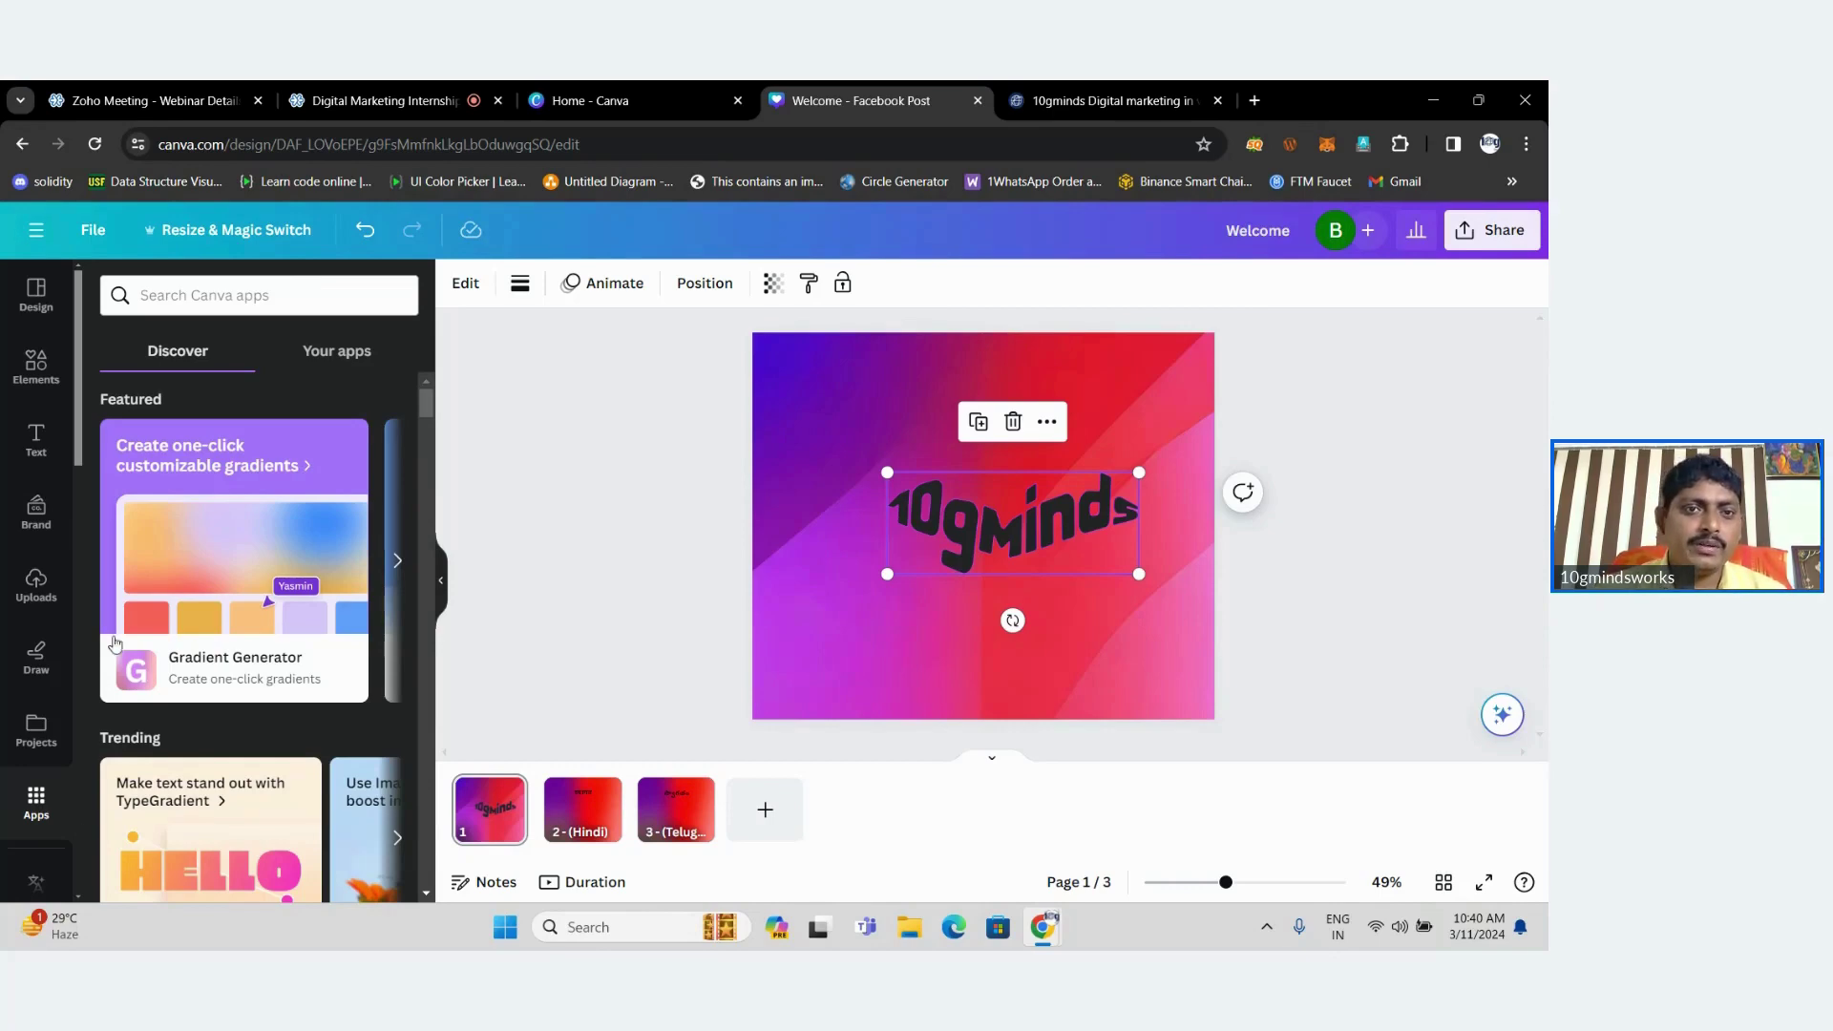
click(397, 105)
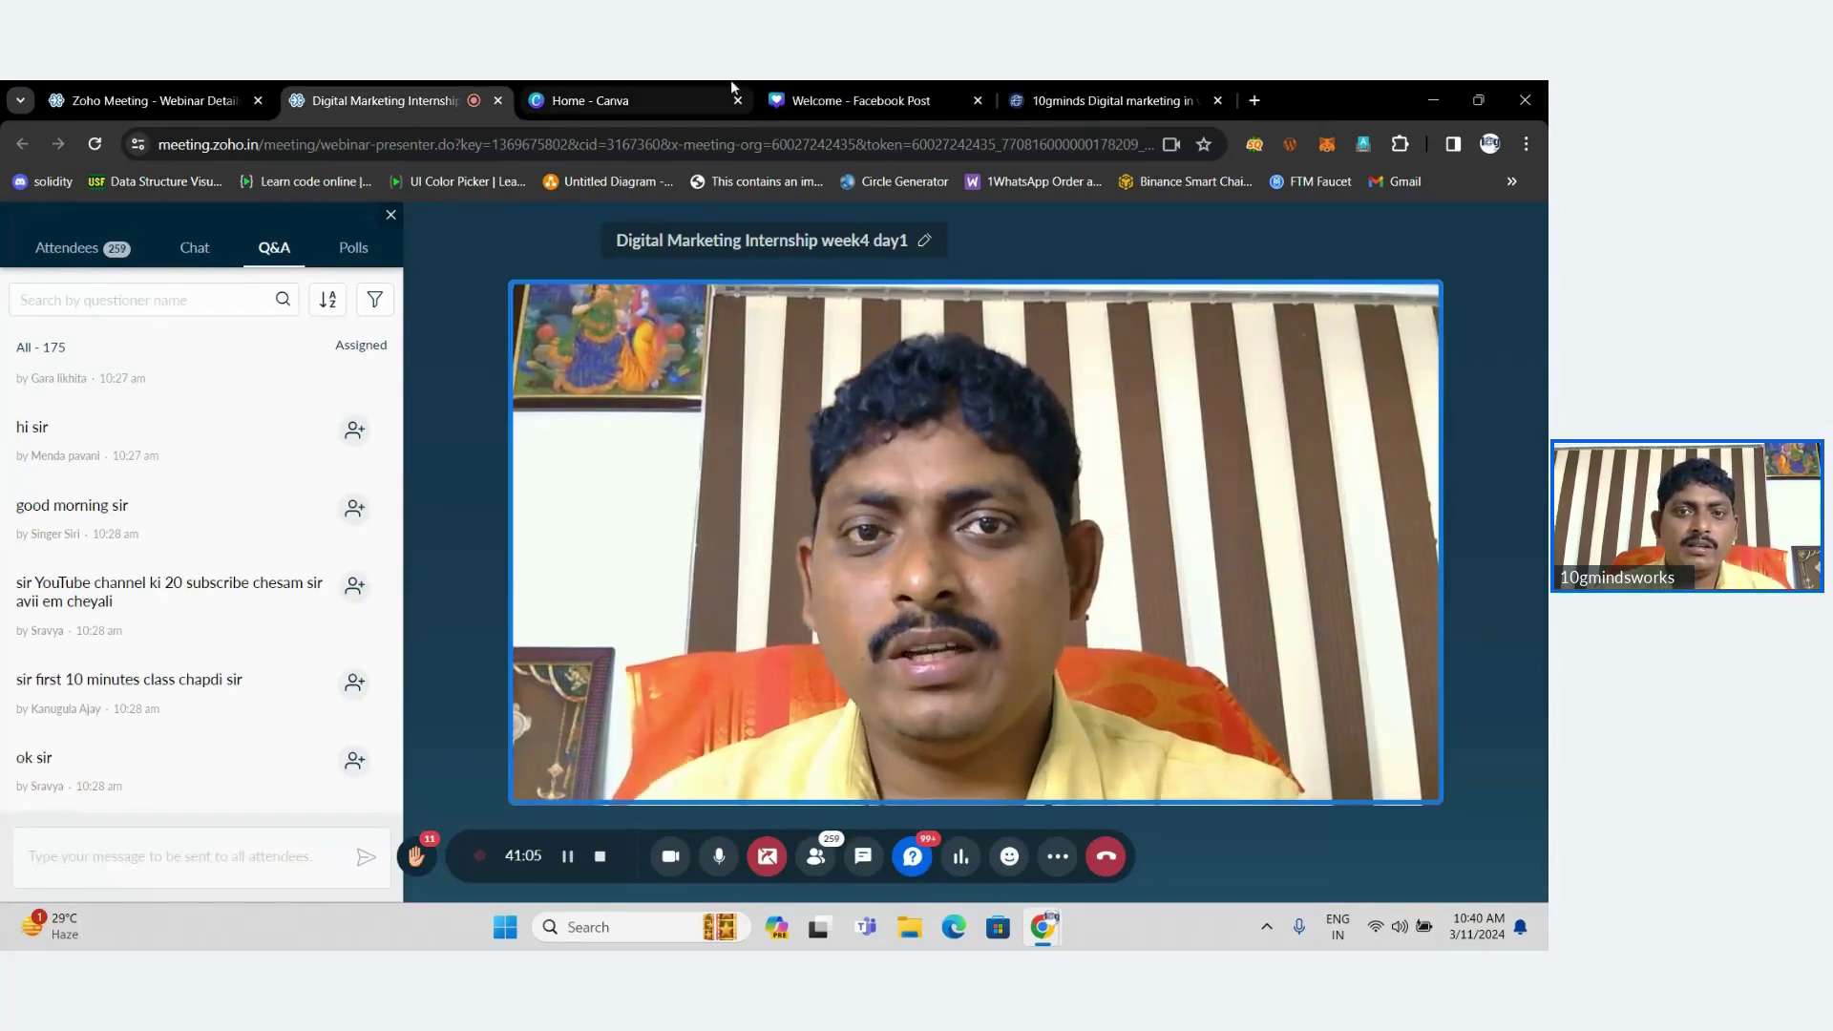
click(634, 82)
click(856, 88)
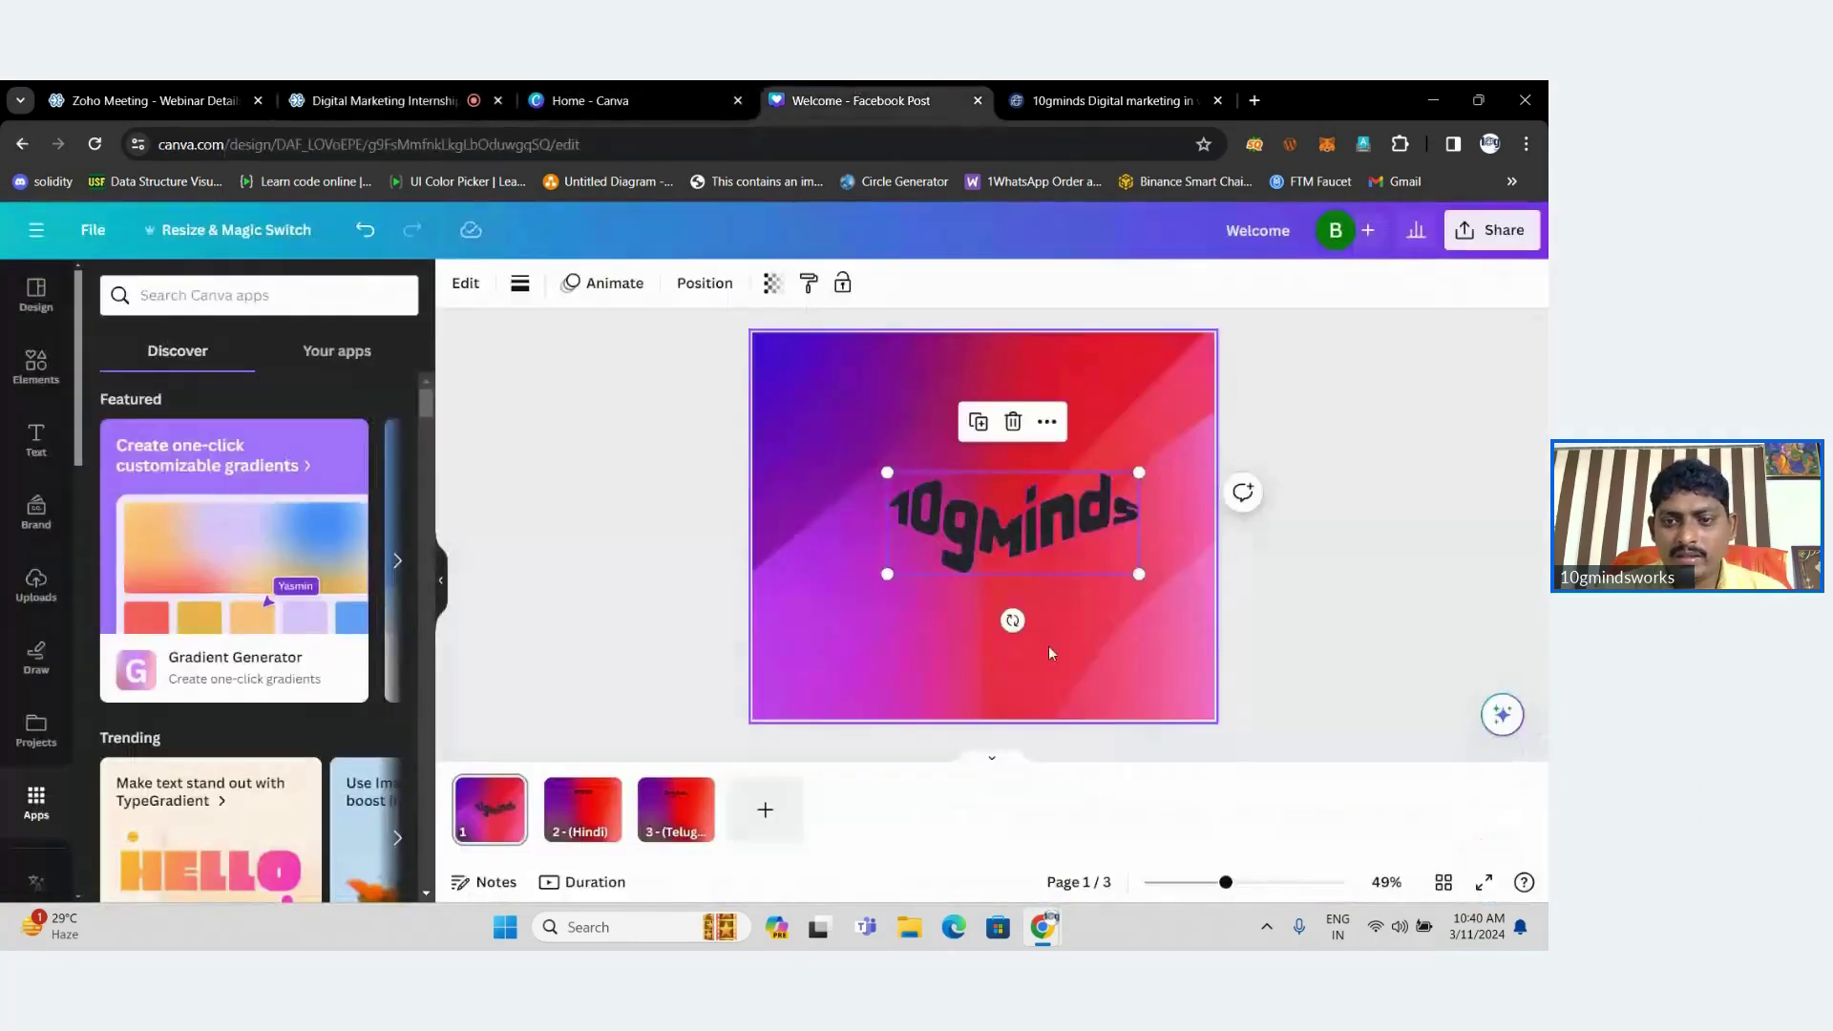
Delete the warped "10gminds" text from page 1, and search the apps for "waves" to open Wave Generator.
key(Delete)
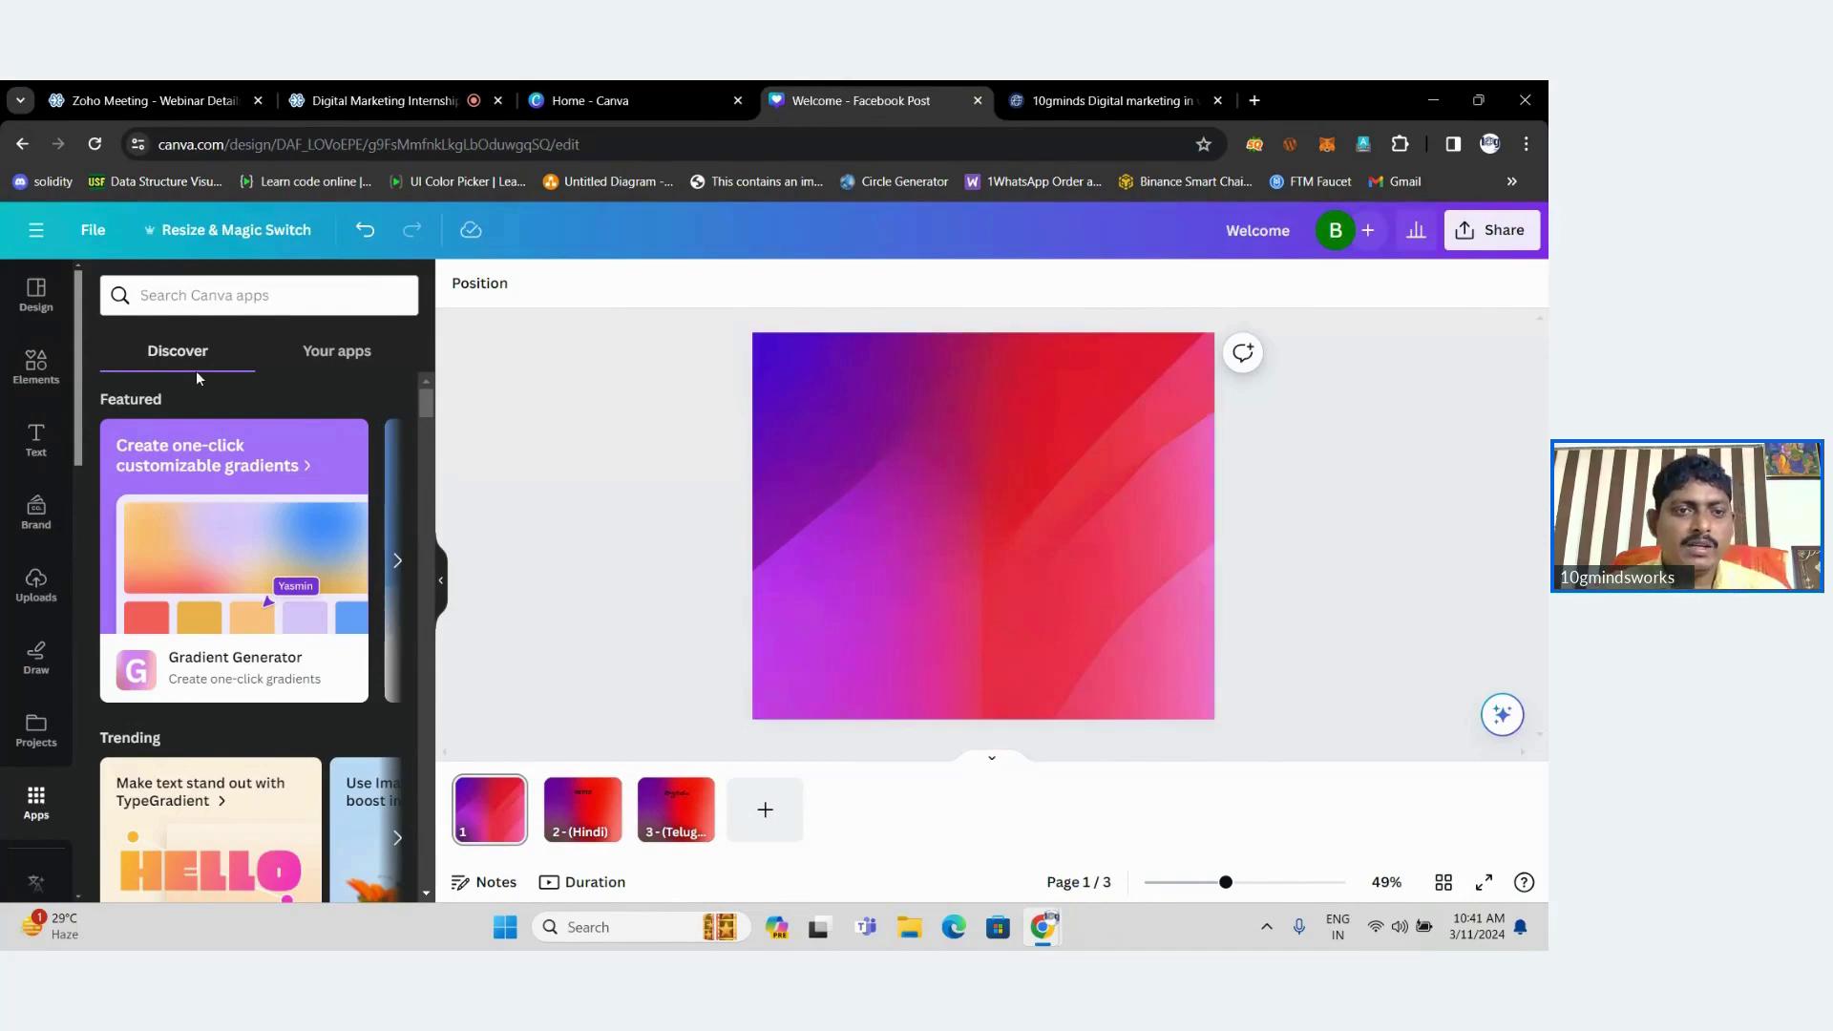
click(207, 286)
text(waves)
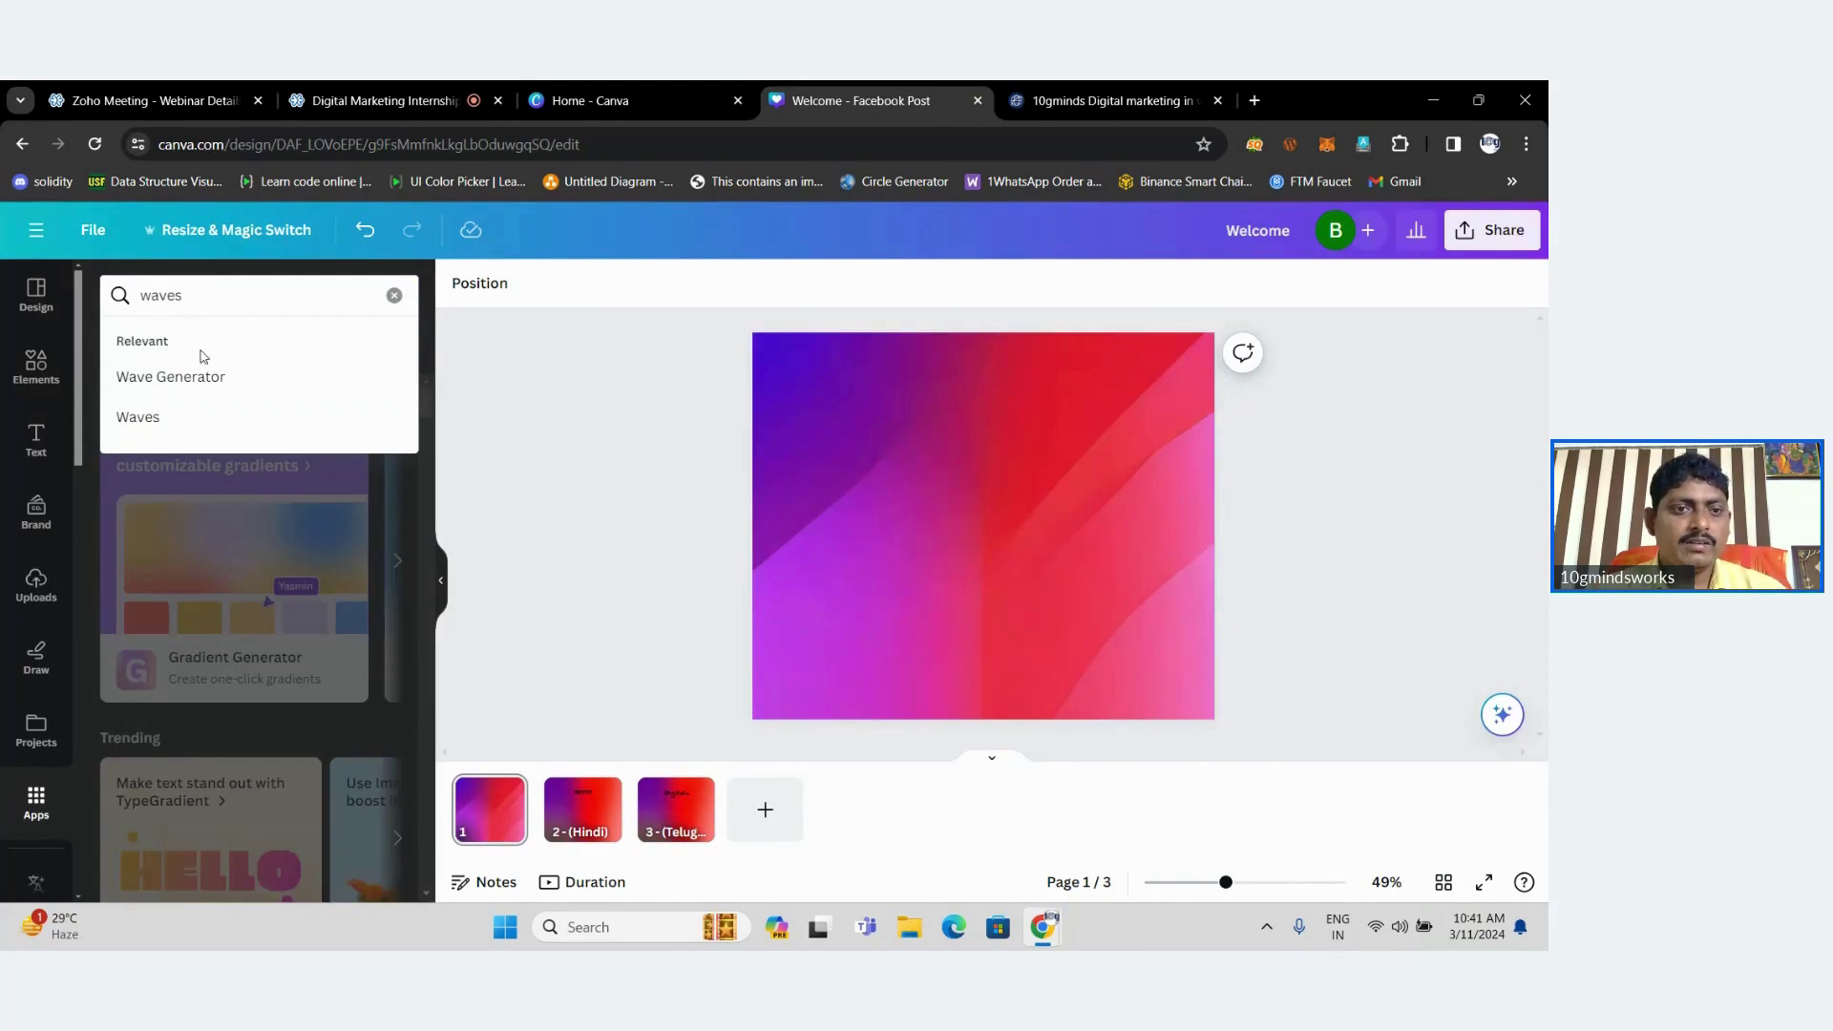
click(201, 374)
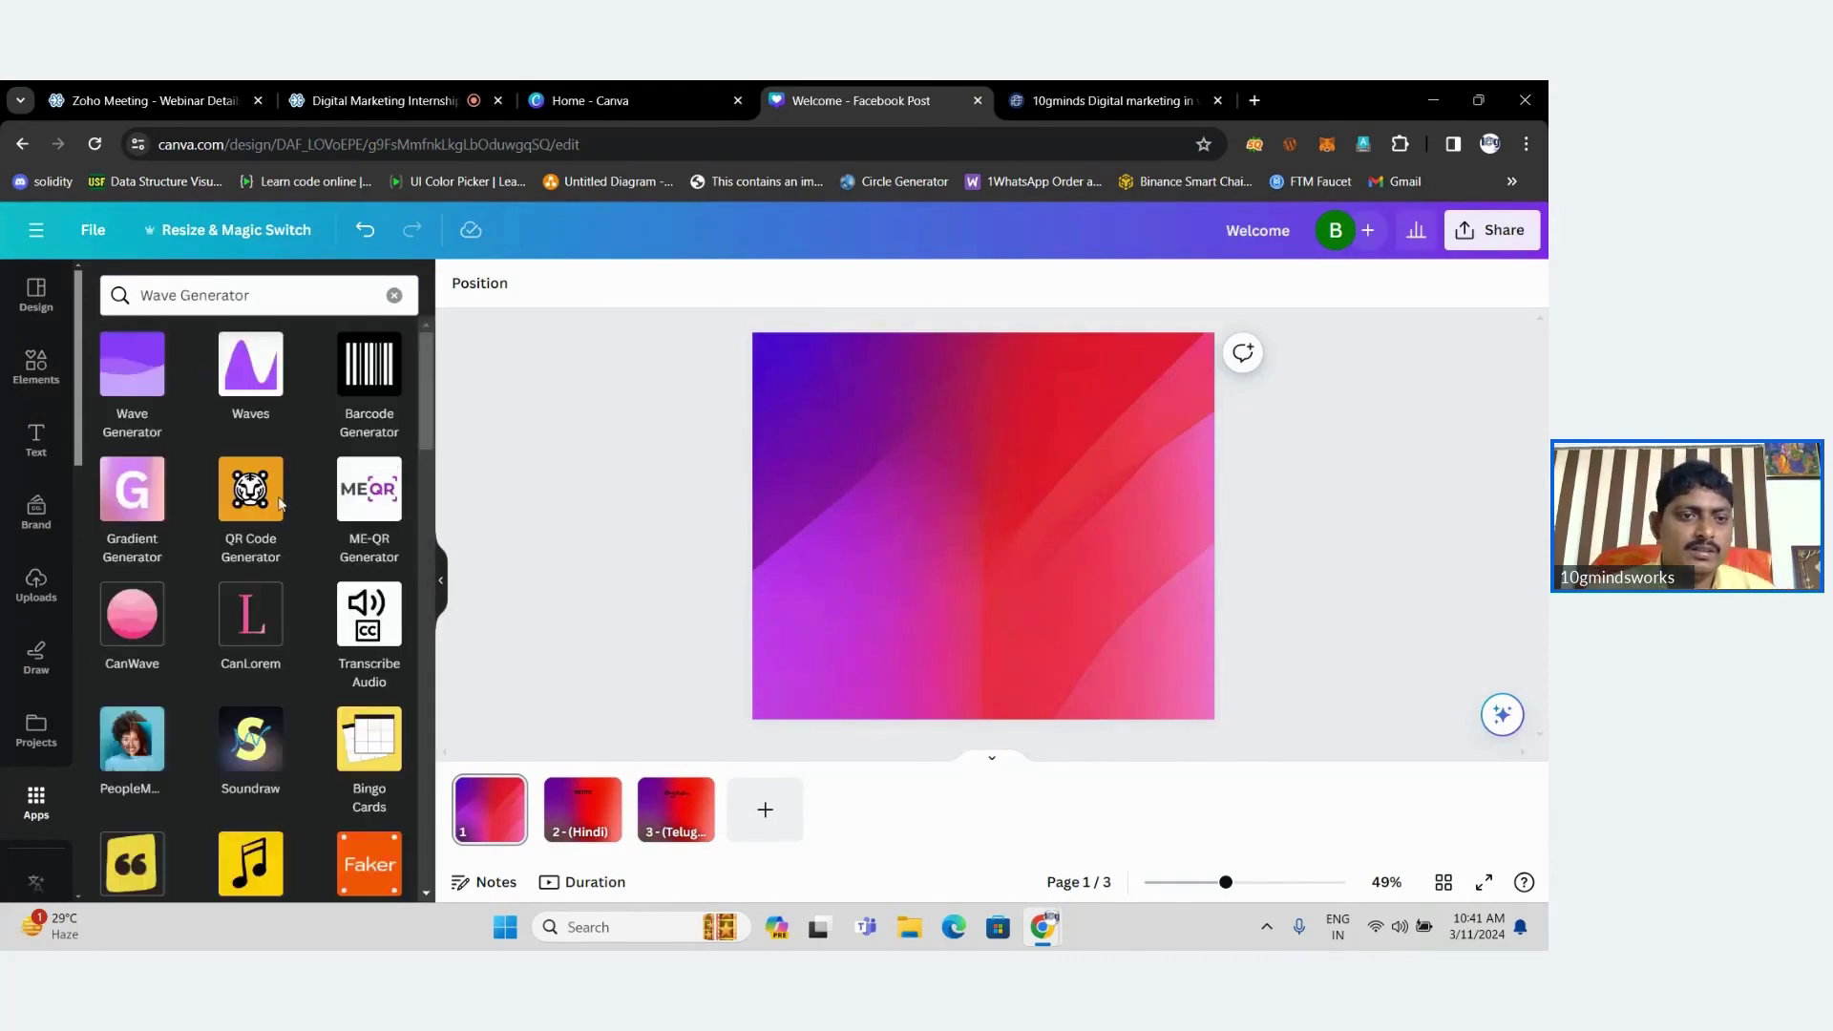
click(136, 381)
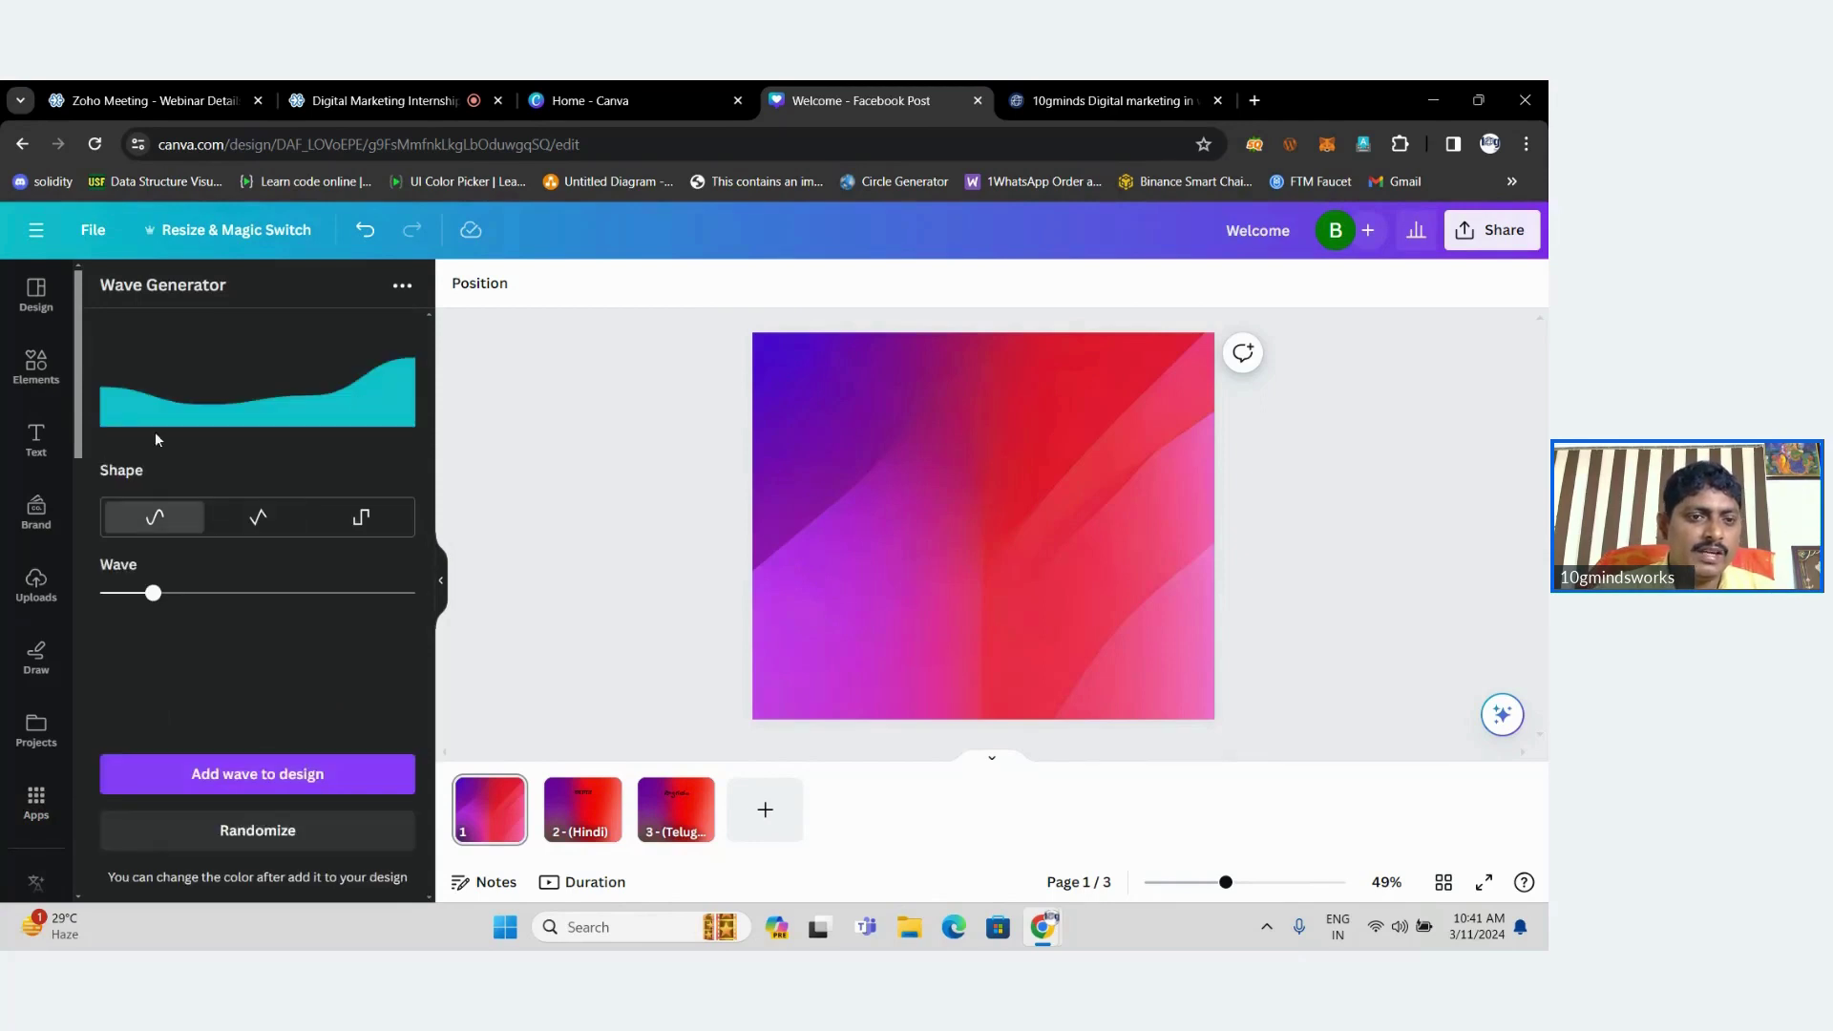
Try the angular and stepped wave shapes, choose the smooth curved shape, and increase the Wave setting slightly.
click(258, 519)
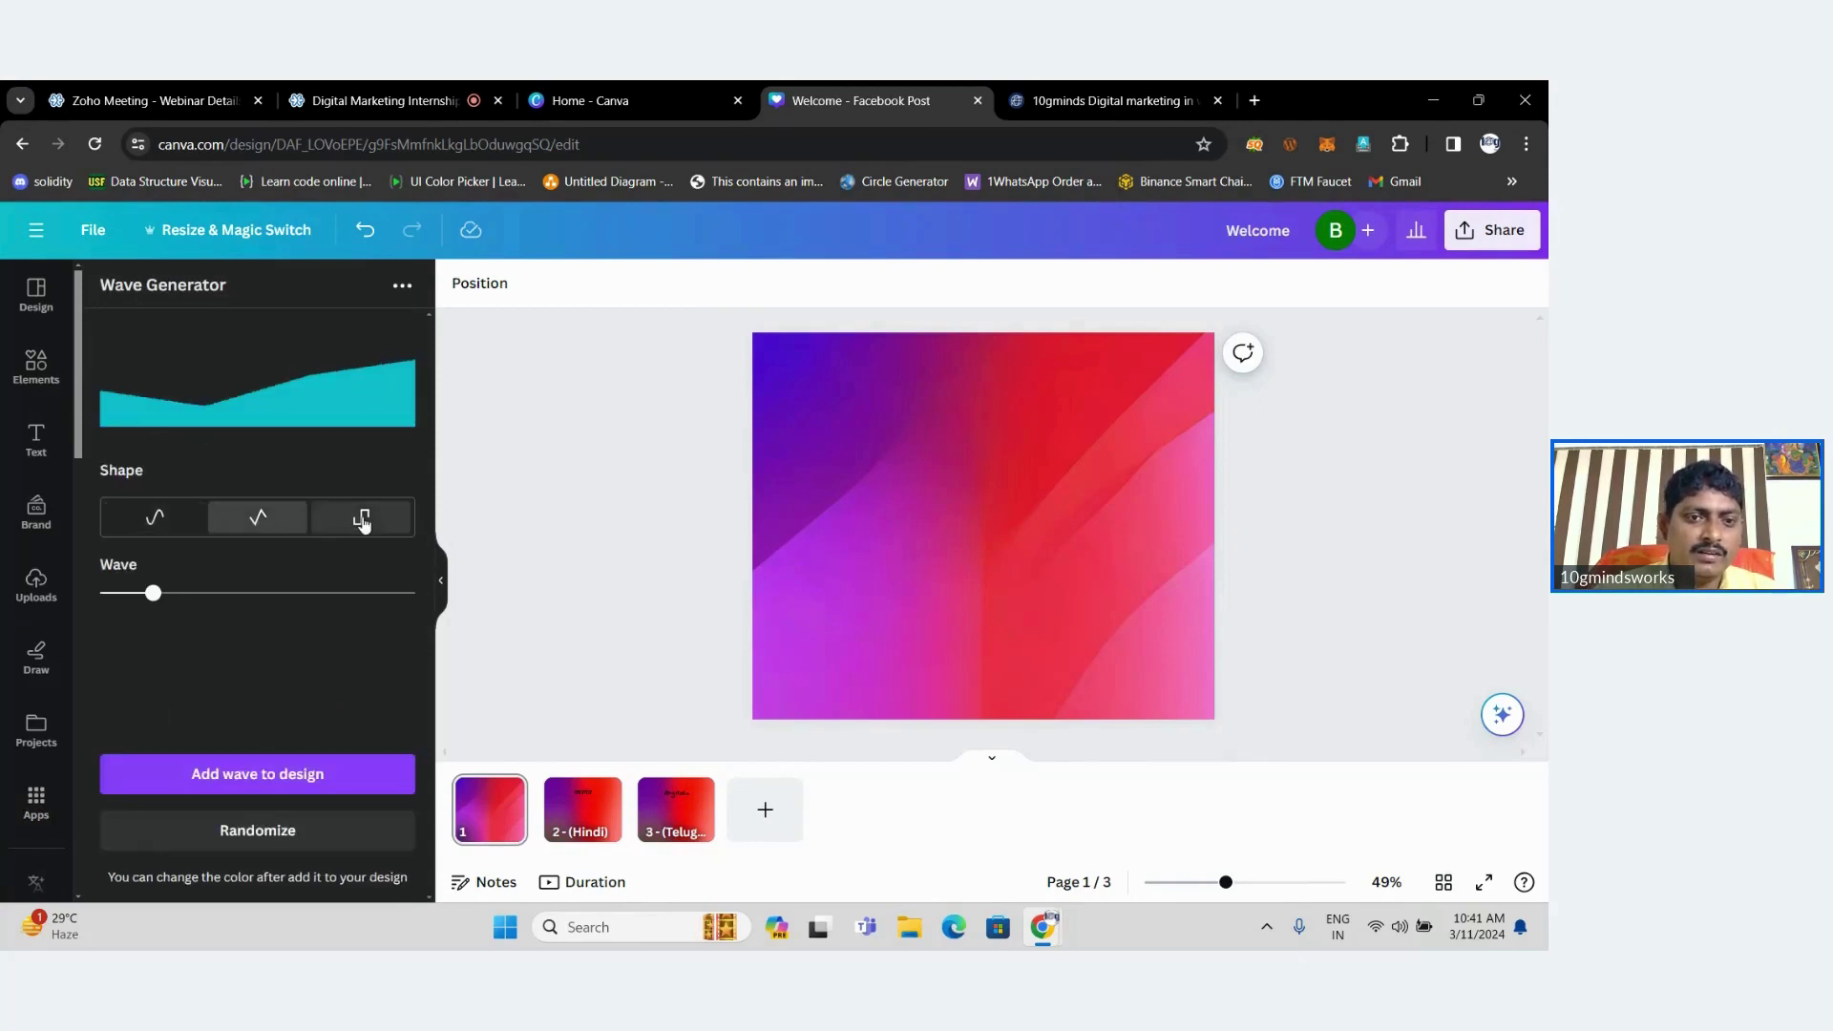
click(363, 518)
click(156, 519)
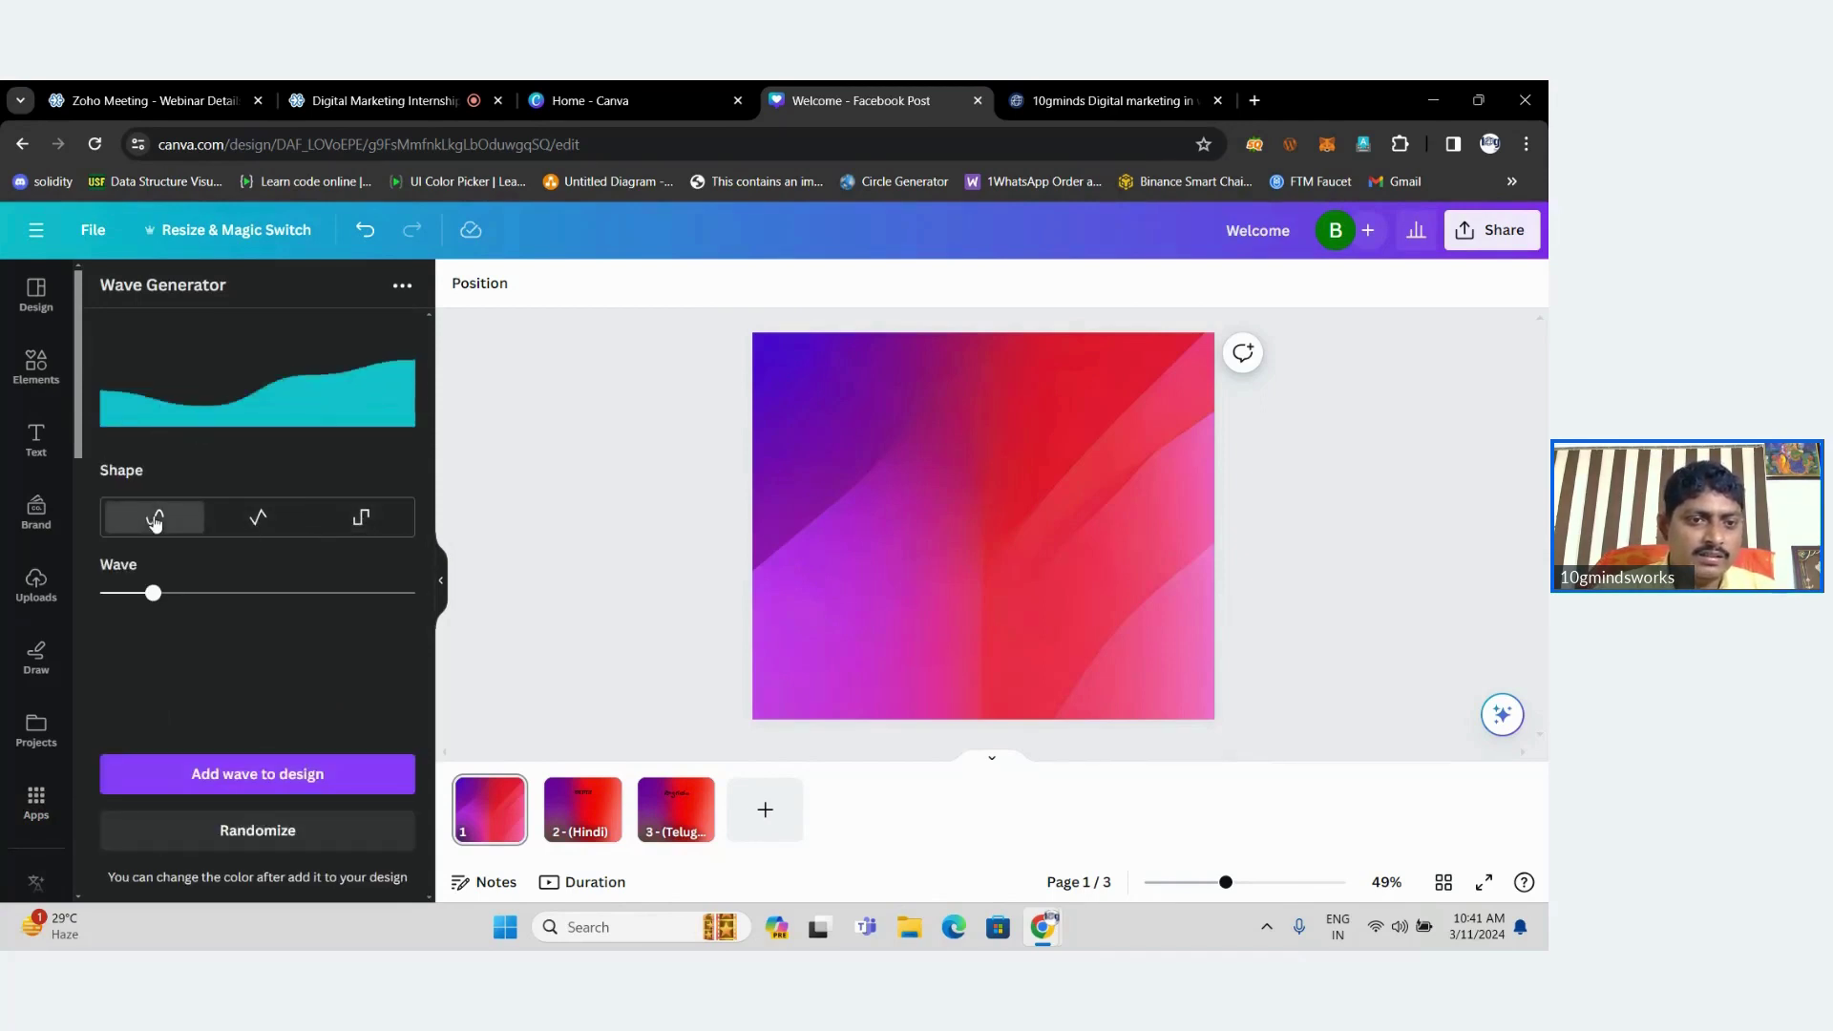
mouse_move(153, 594)
mouse_down()
mouse_move(397, 596)
mouse_move(168, 592)
mouse_move(183, 592)
mouse_up()
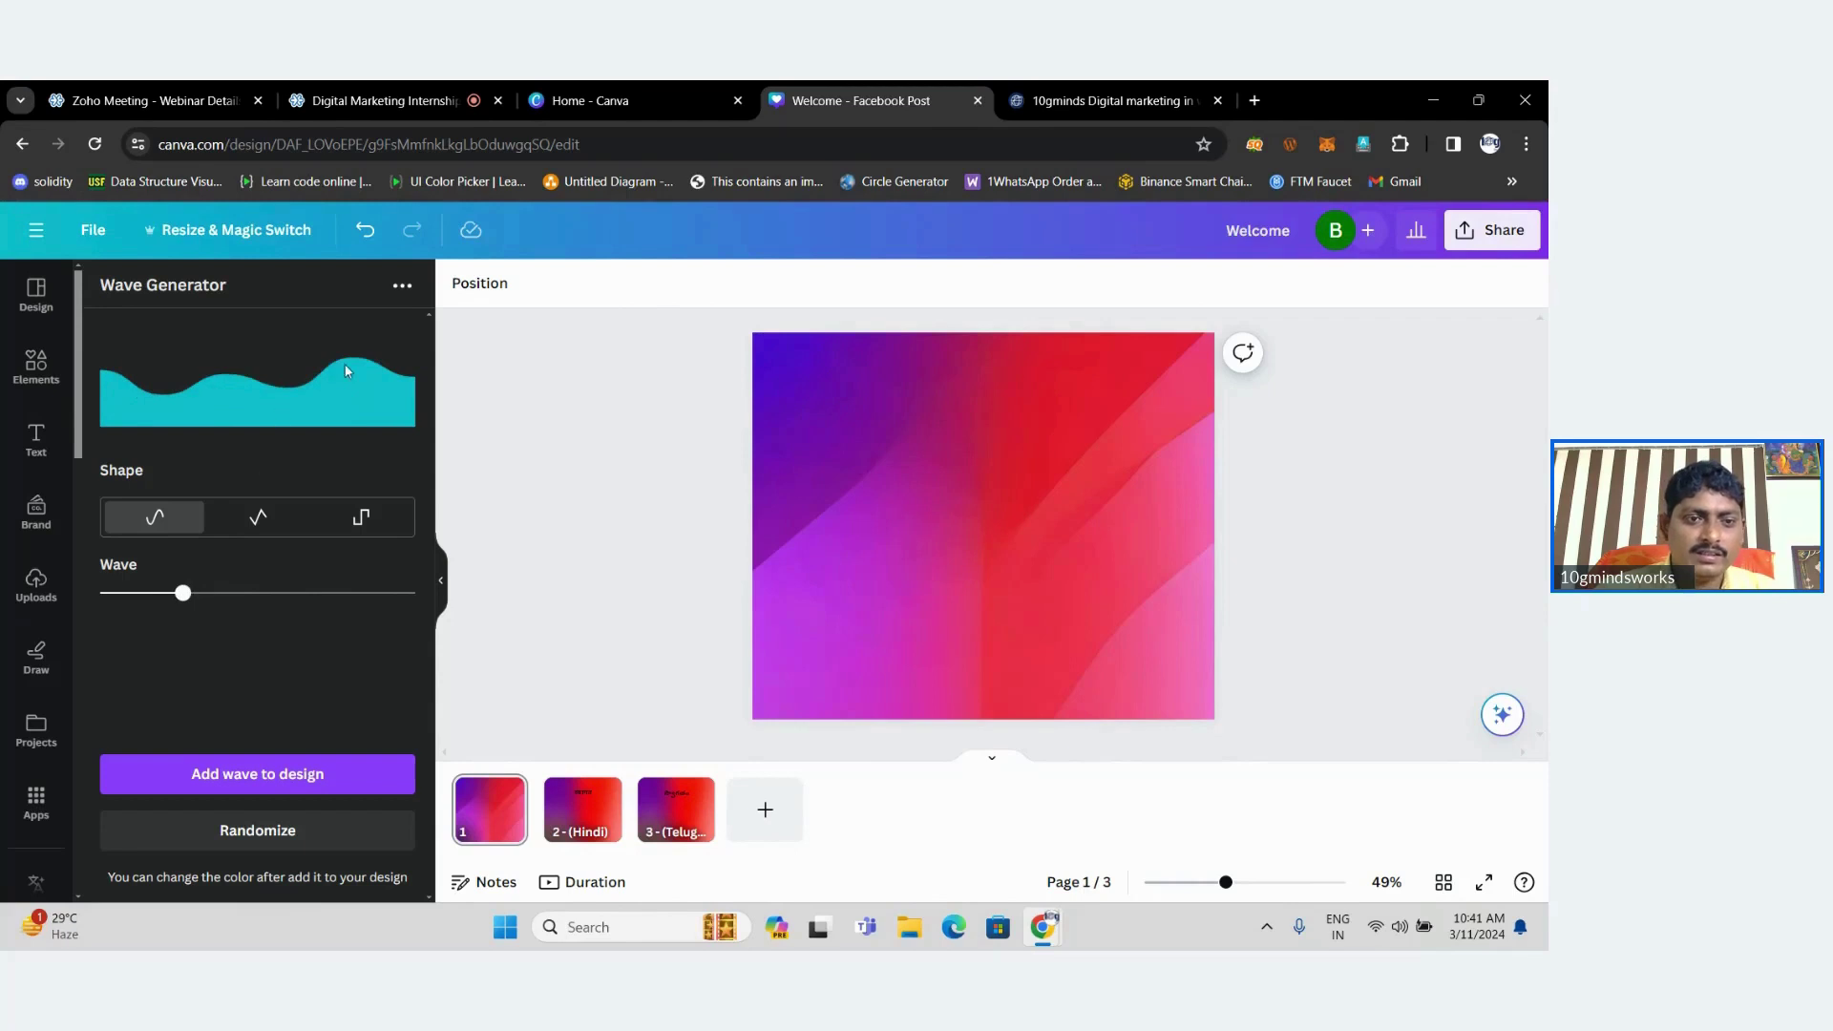
Add the wave to page 1, enlarge it to span the page's full width, and raise it along the lower edge.
click(289, 776)
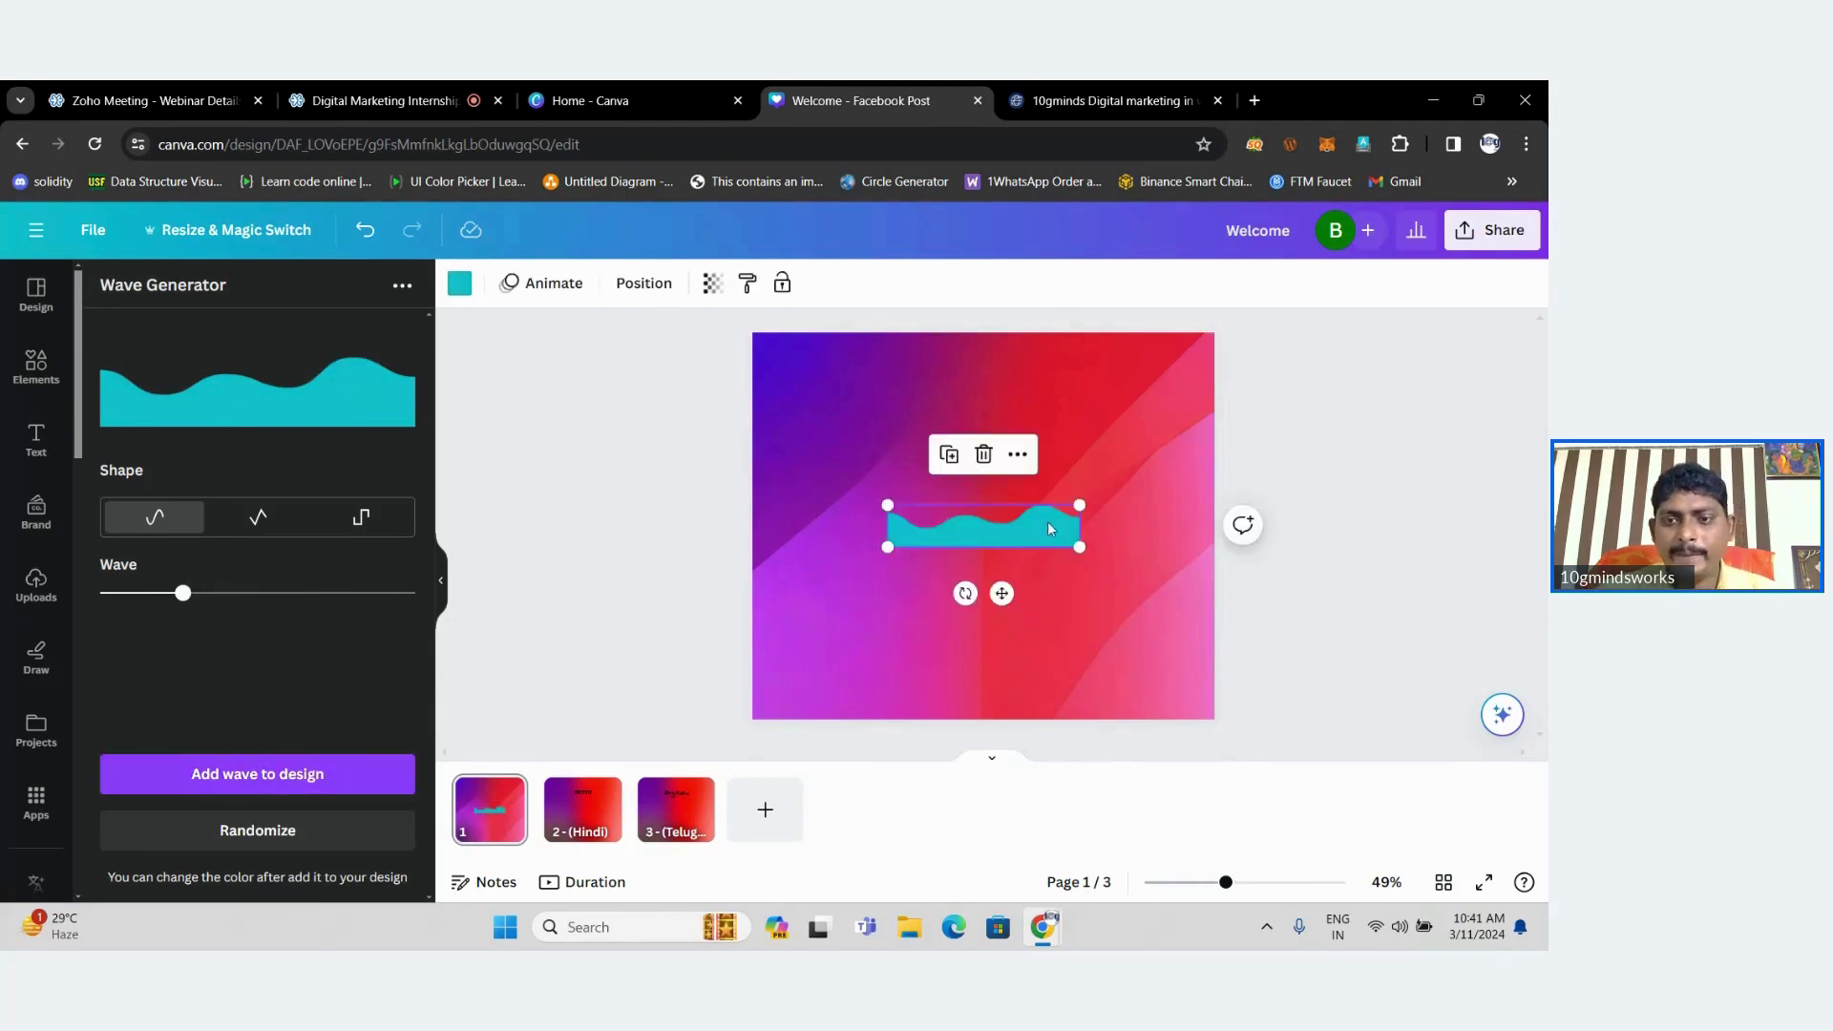
drag(1049, 529, 1288, 741)
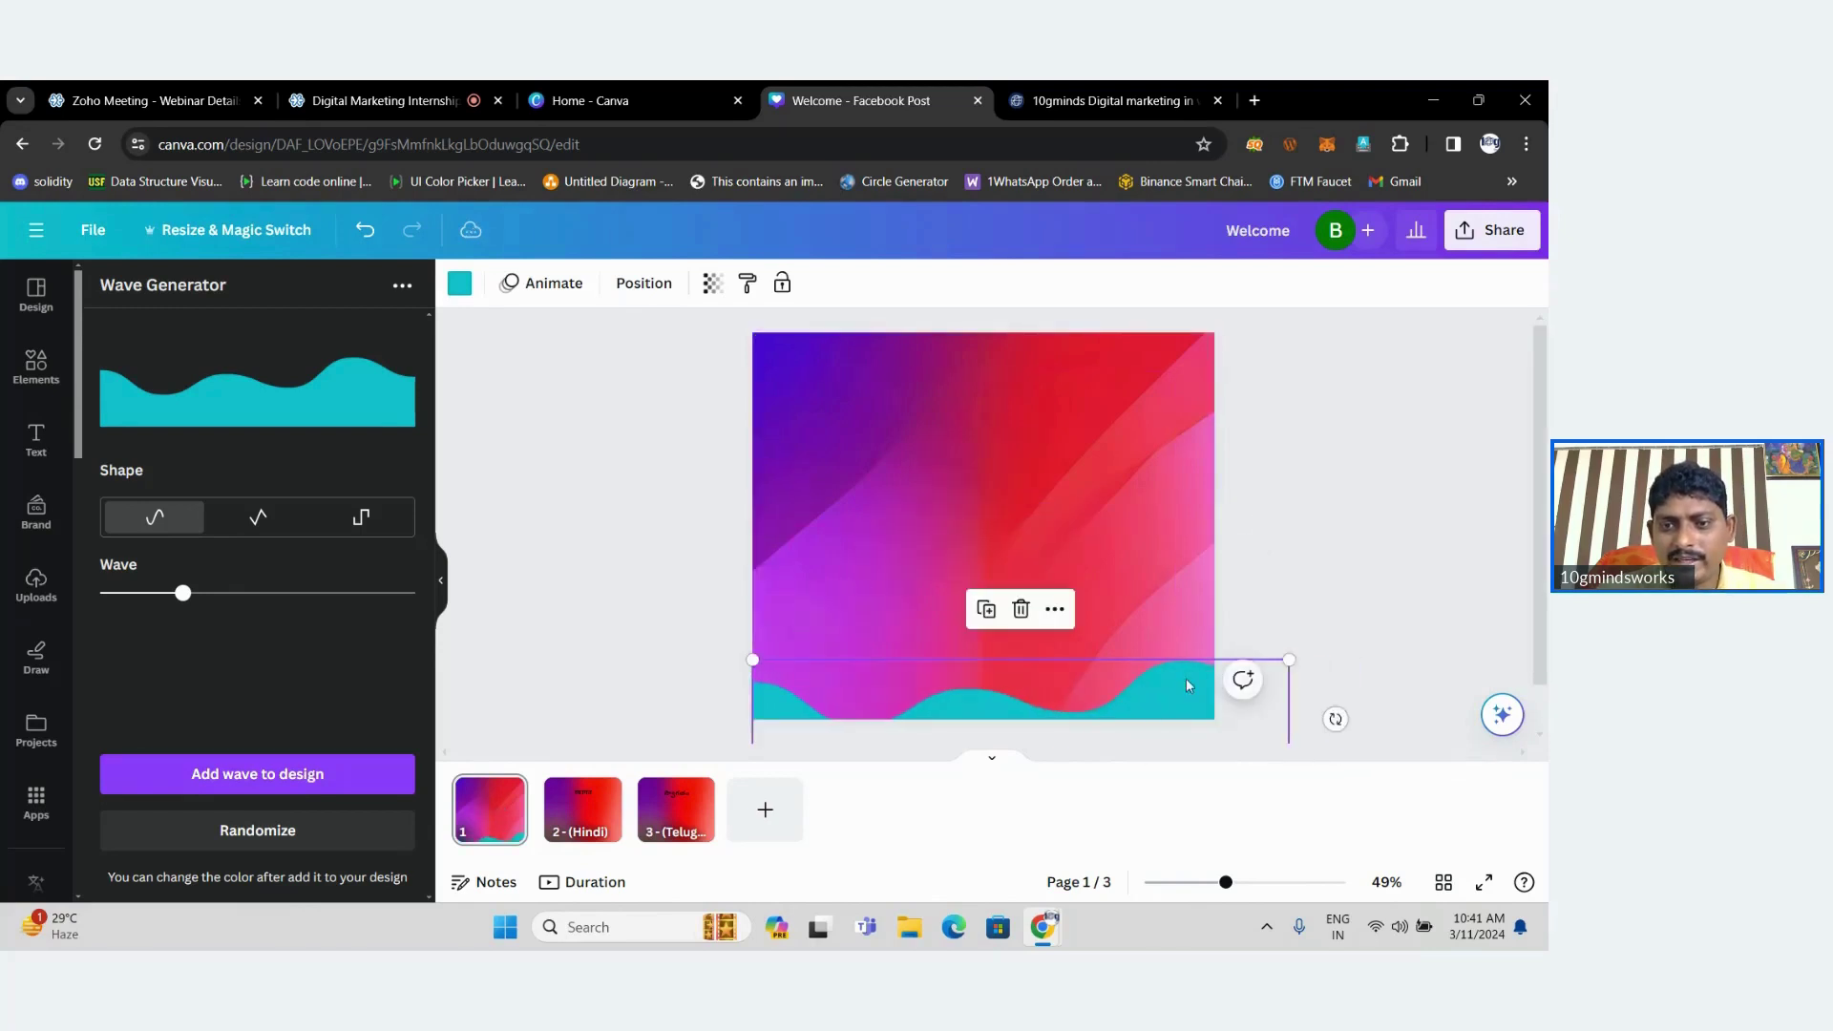
drag(1188, 659, 1177, 621)
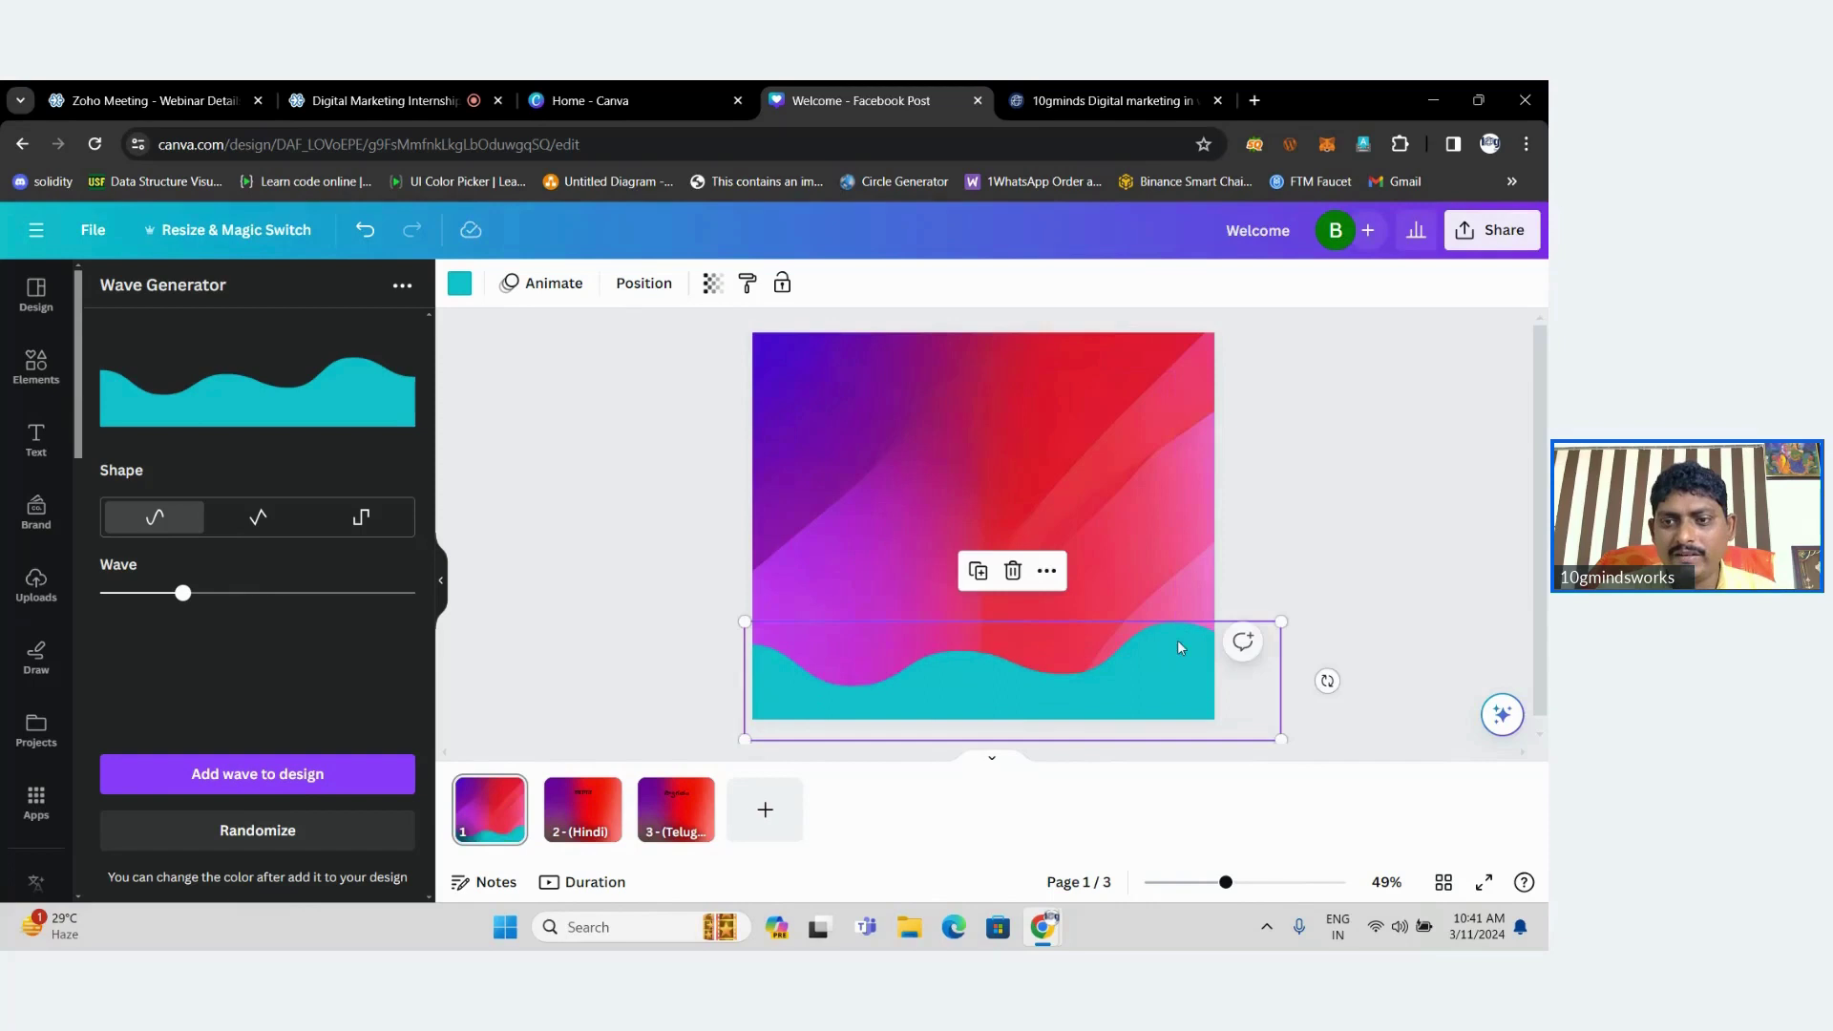
Deselect the wave on page 1 and go back from Wave Generator to the list of apps.
click(1298, 531)
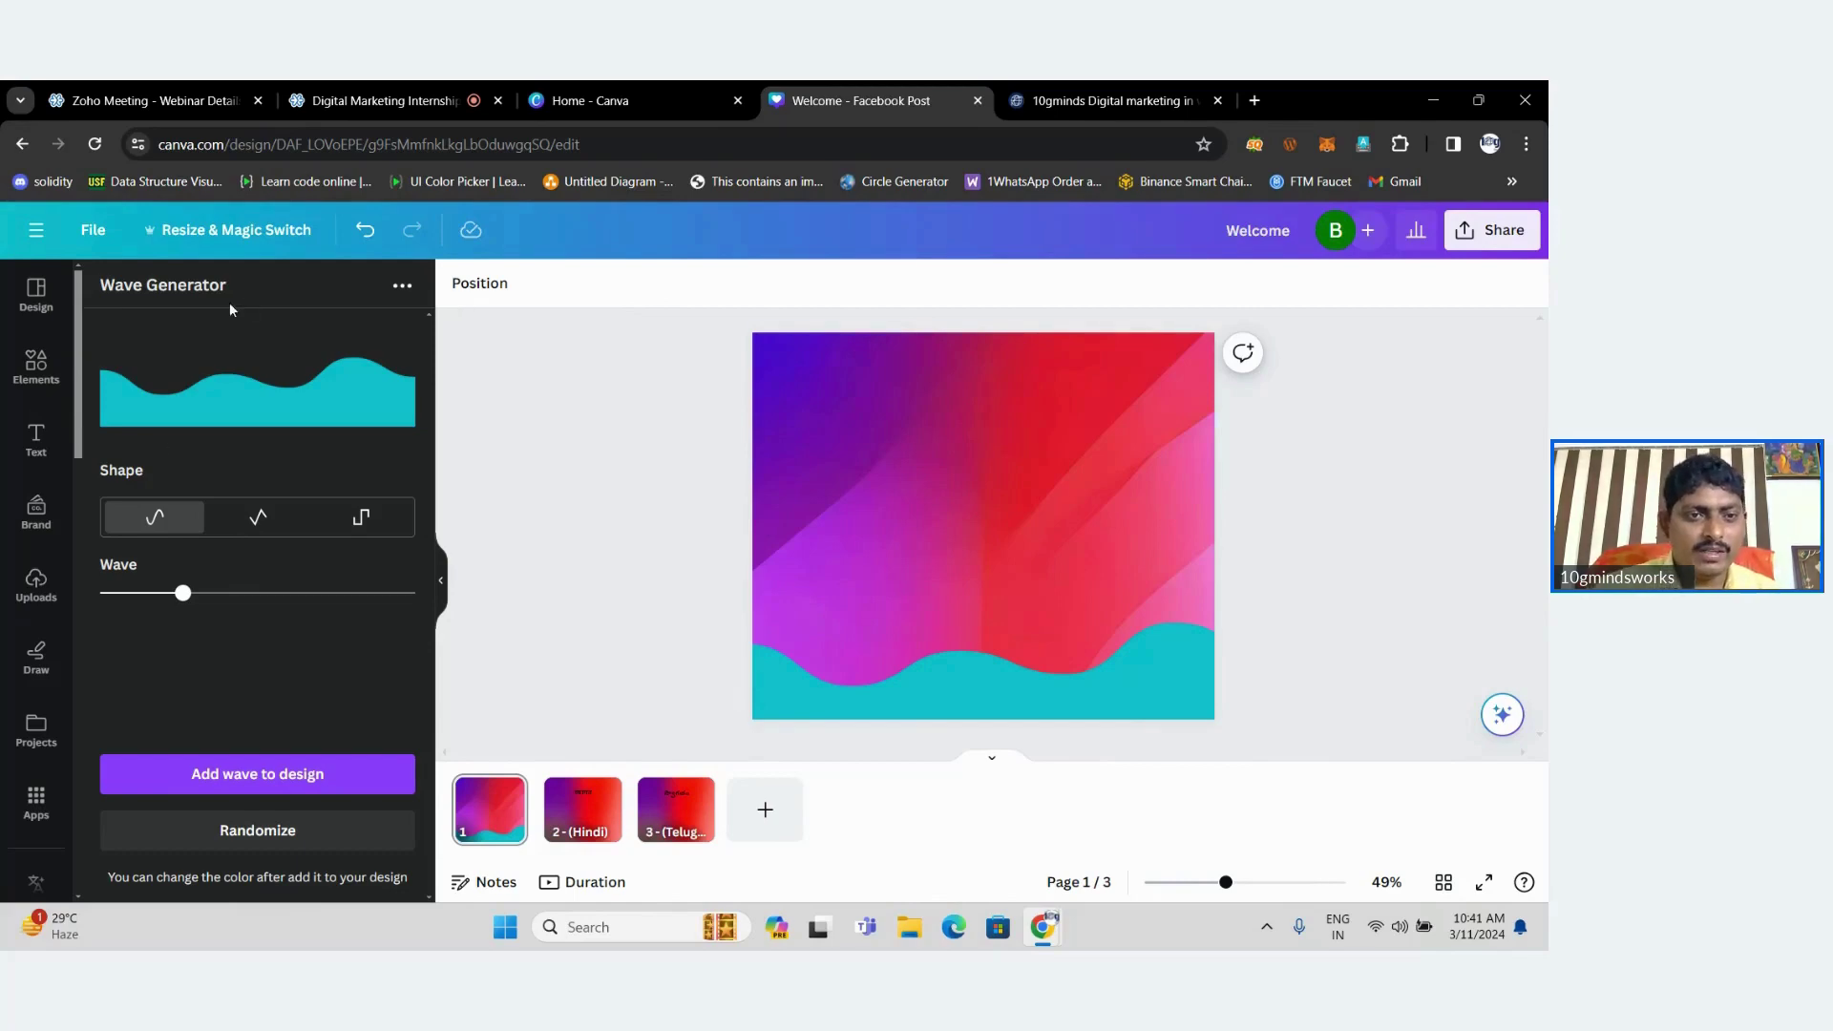
click(36, 802)
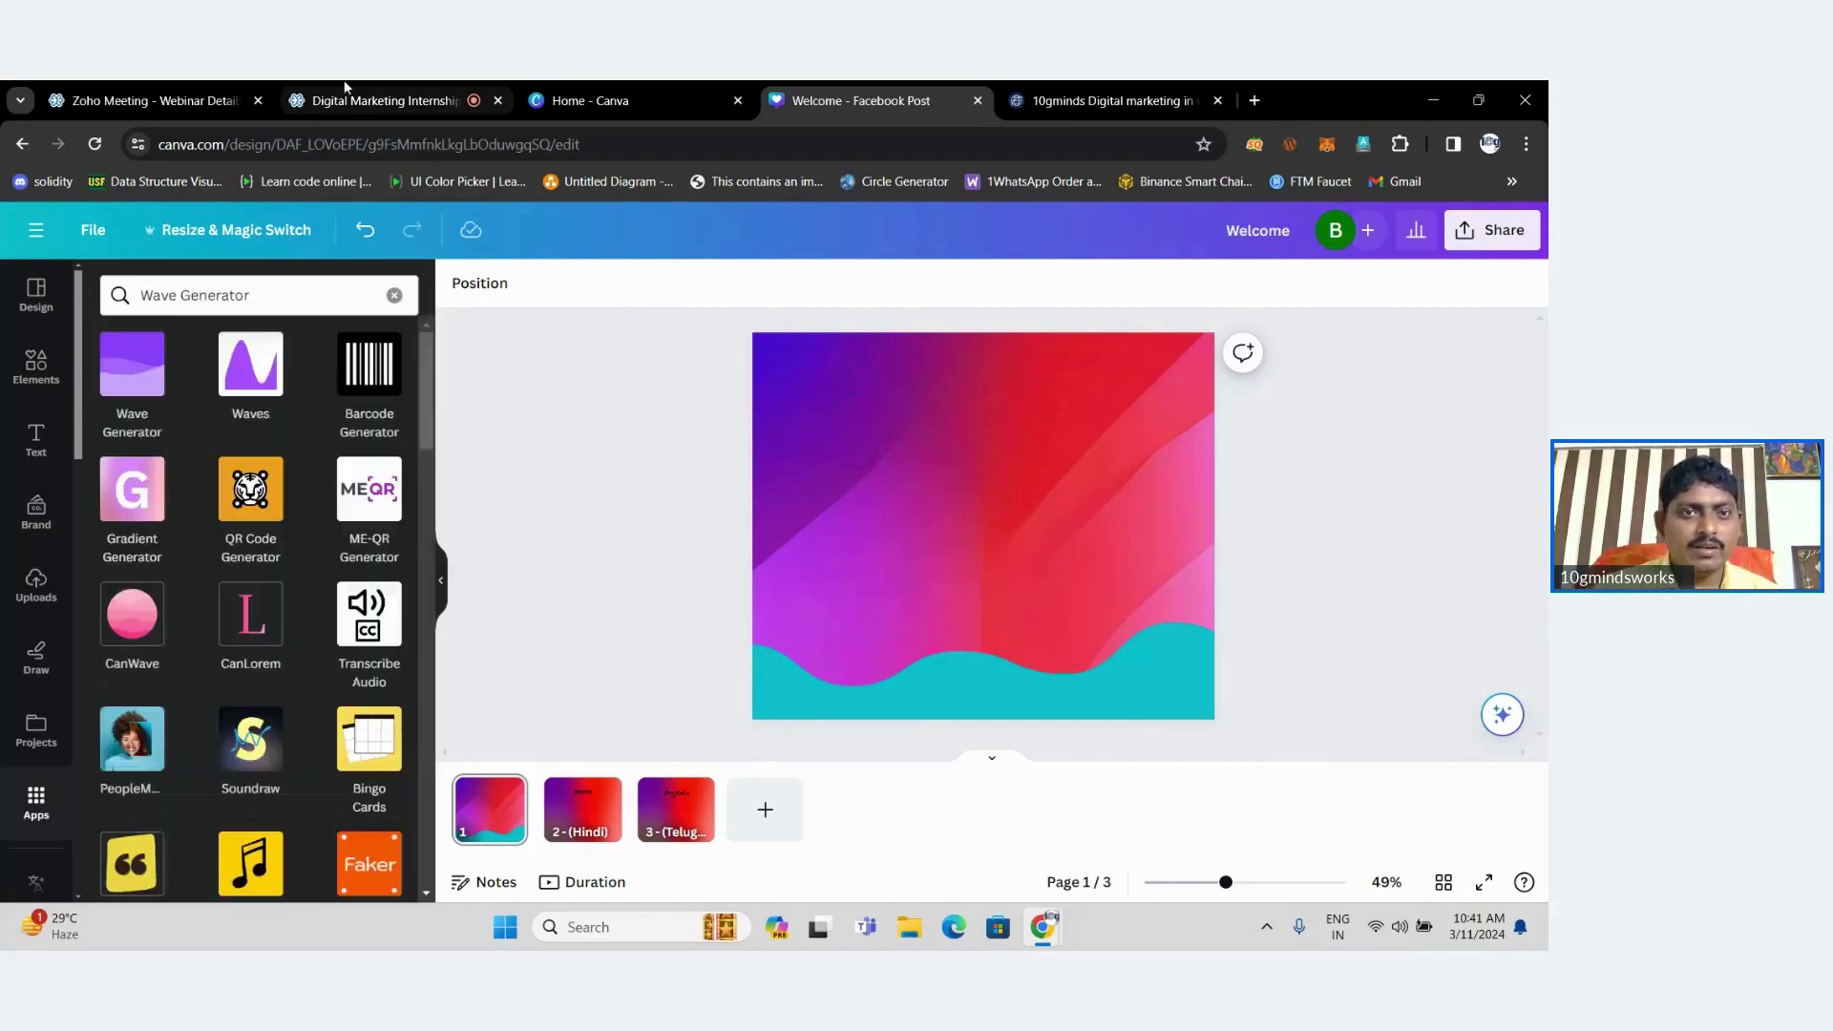
Switch to the Zoho Meeting webinar and read through the attendees' Q&A questions down to the latest ones.
click(345, 88)
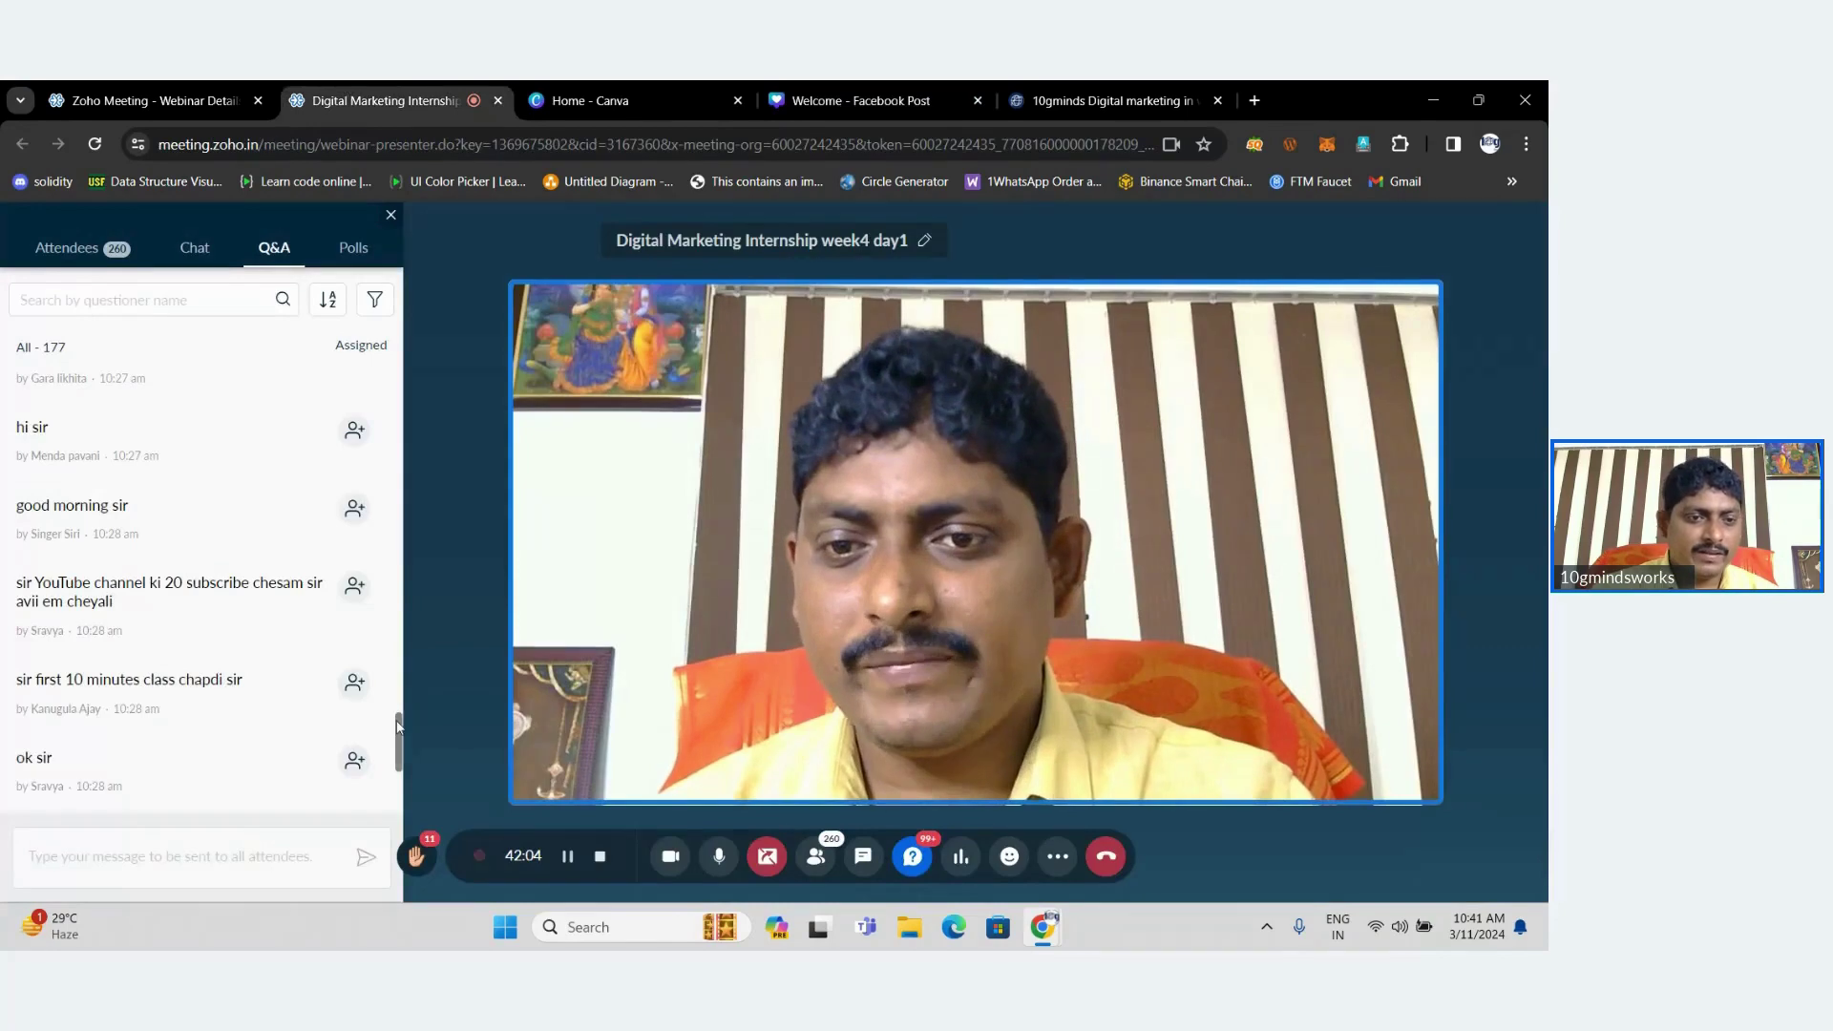
drag(399, 730, 391, 744)
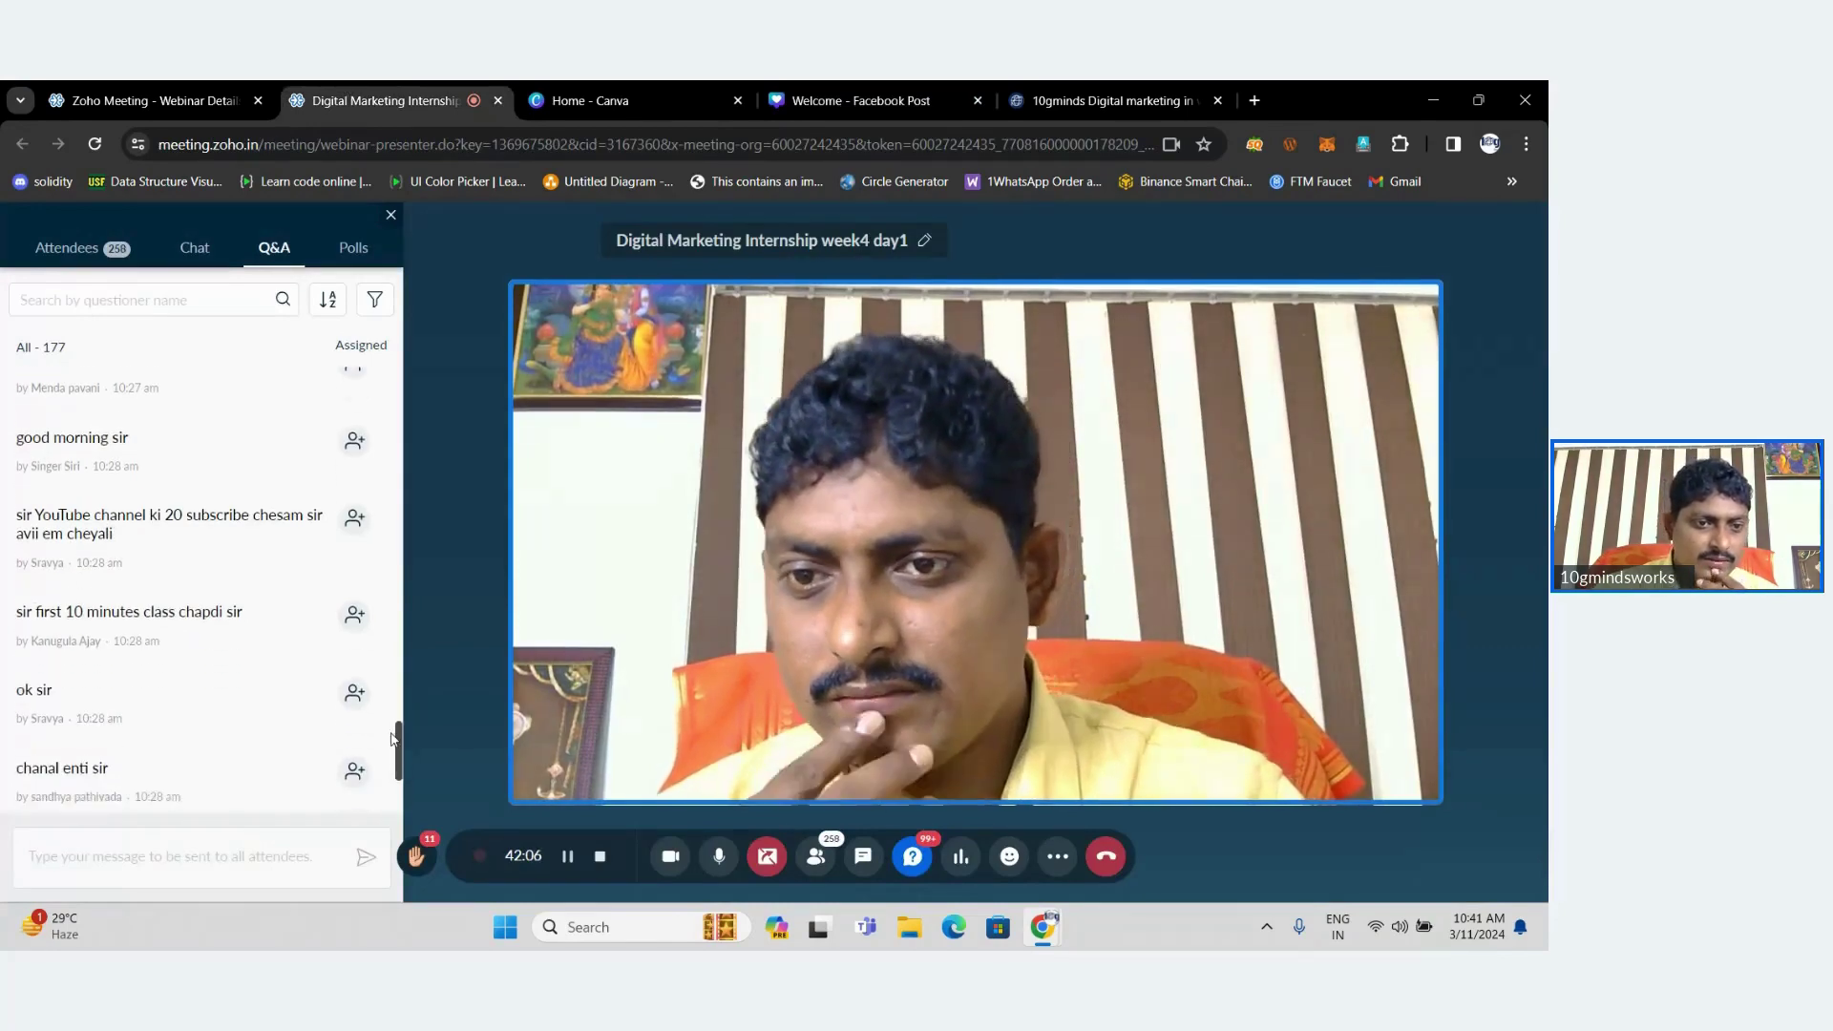
drag(391, 744, 394, 738)
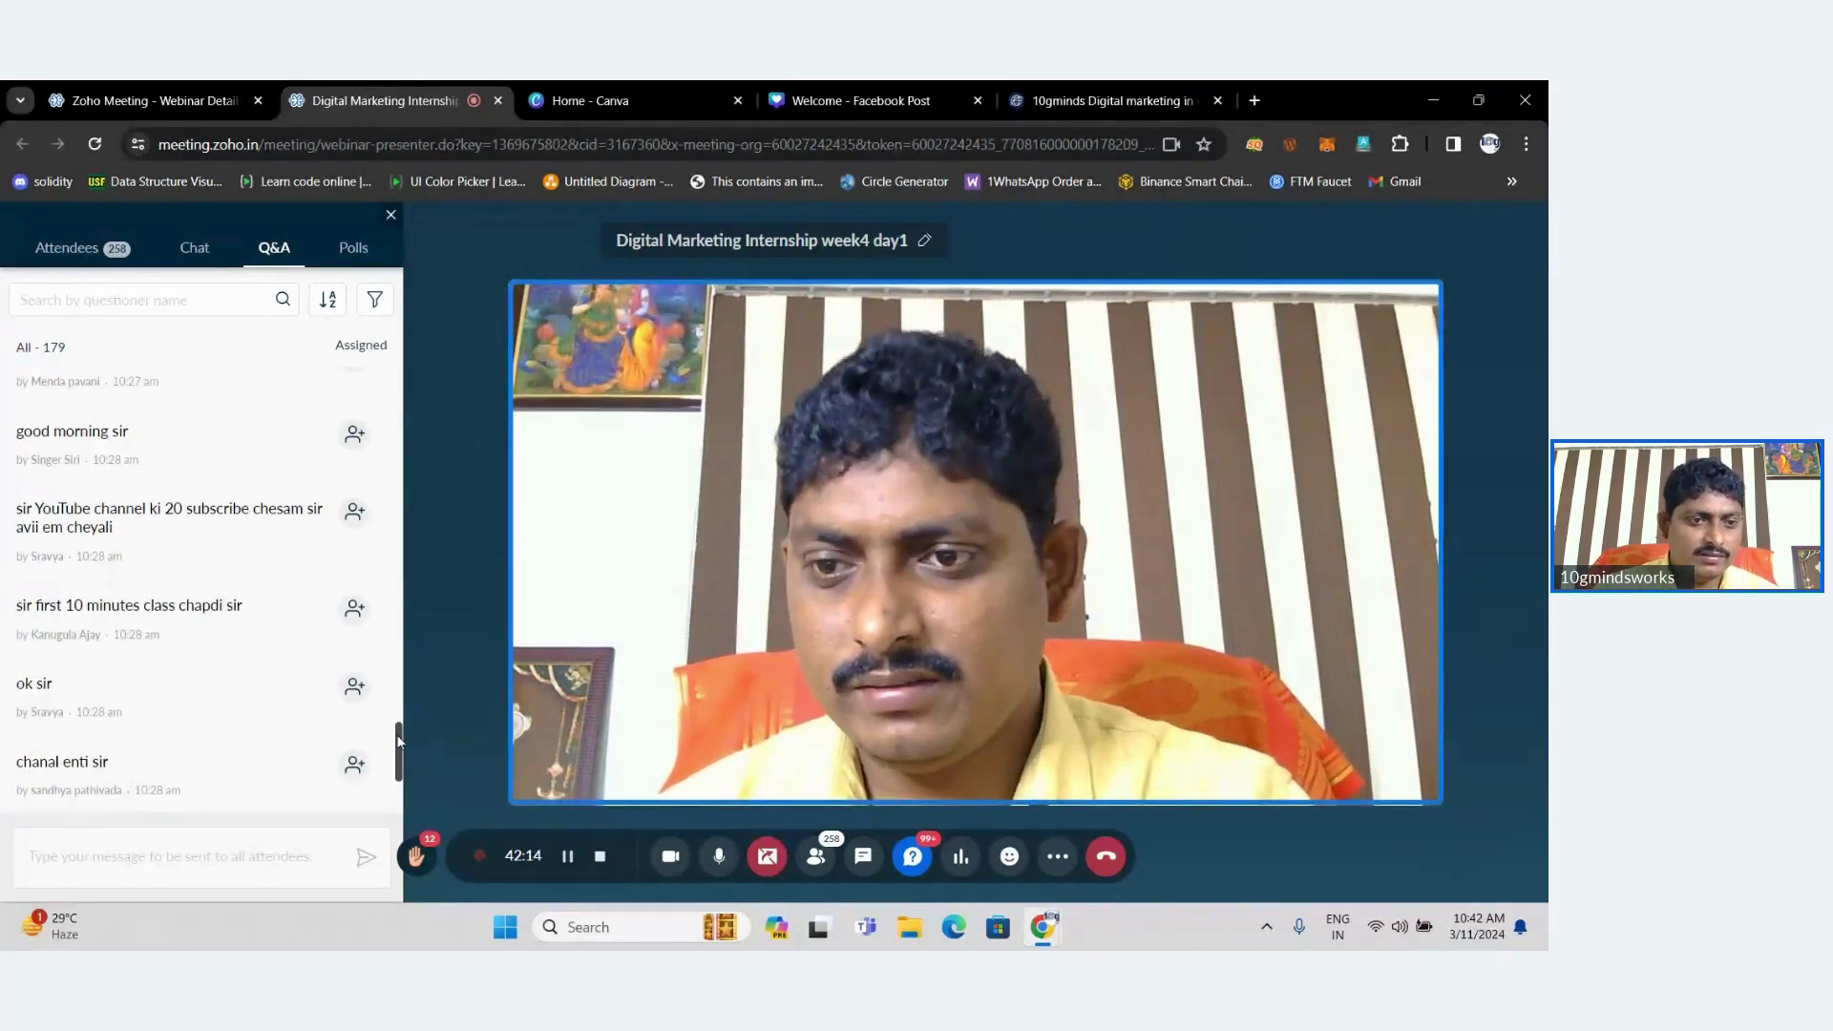
scroll(397, 752, down, 7)
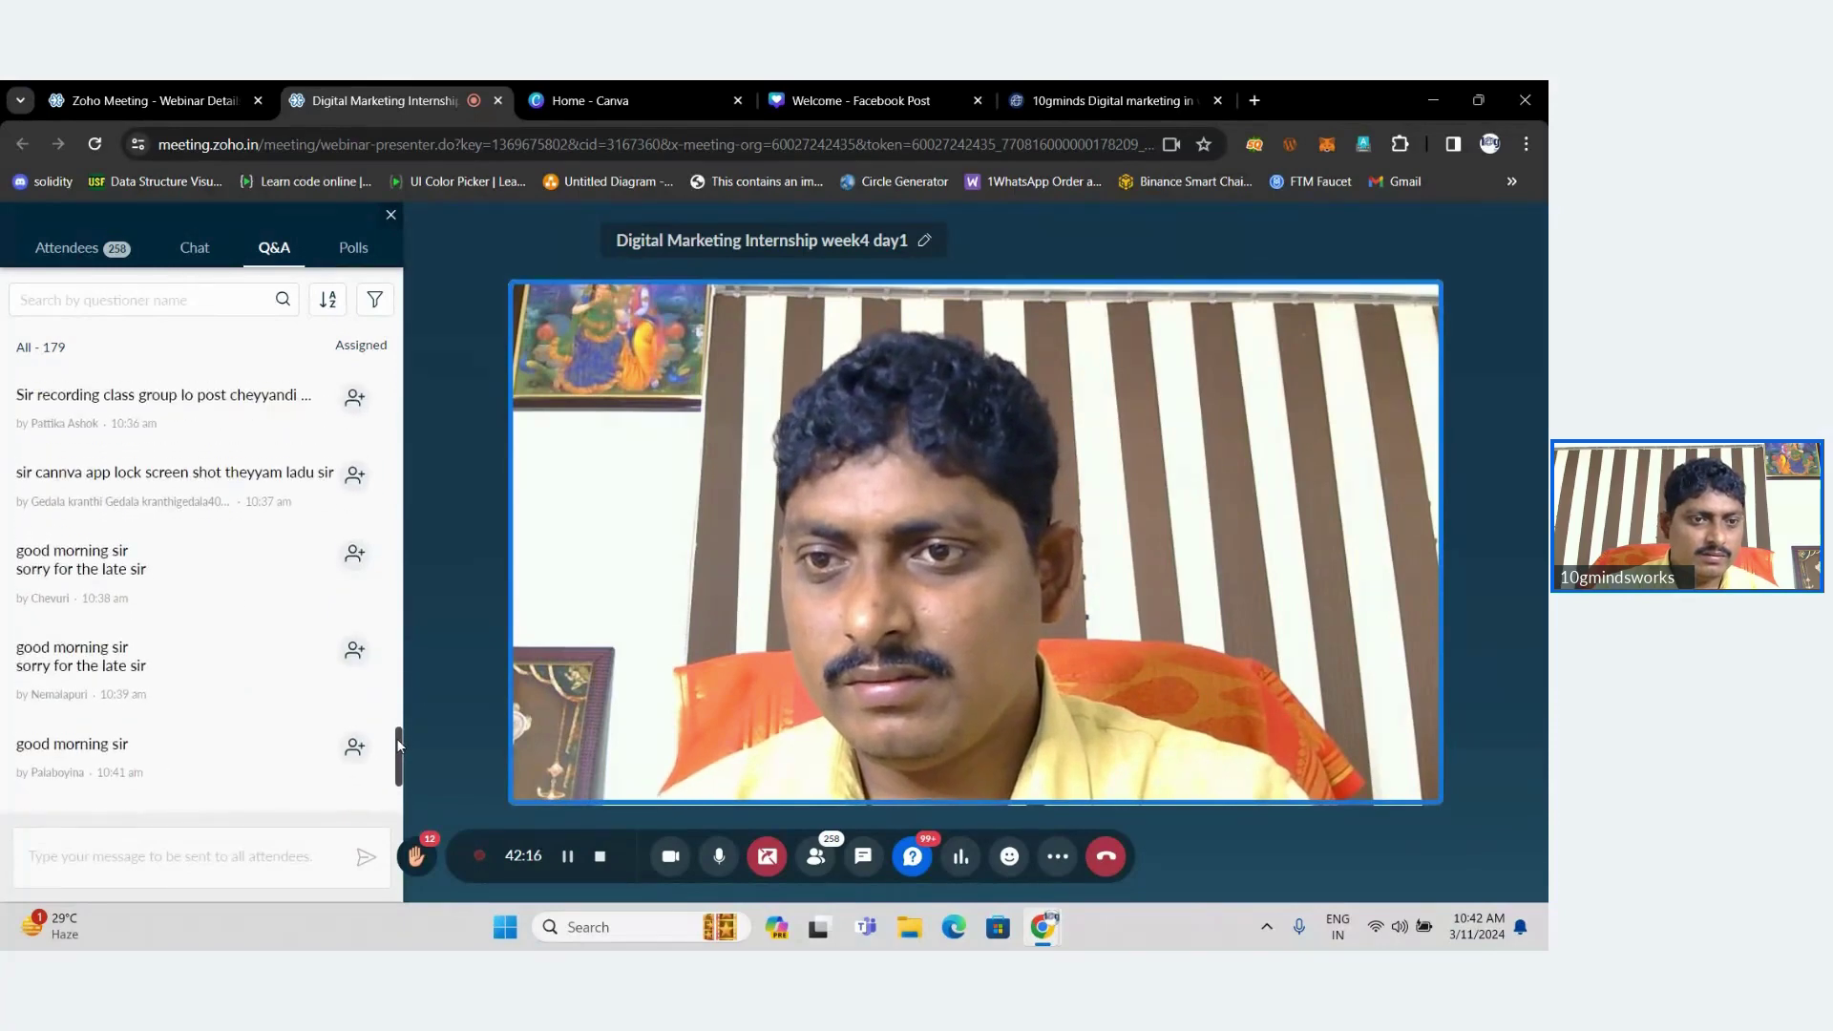
drag(397, 731, 397, 727)
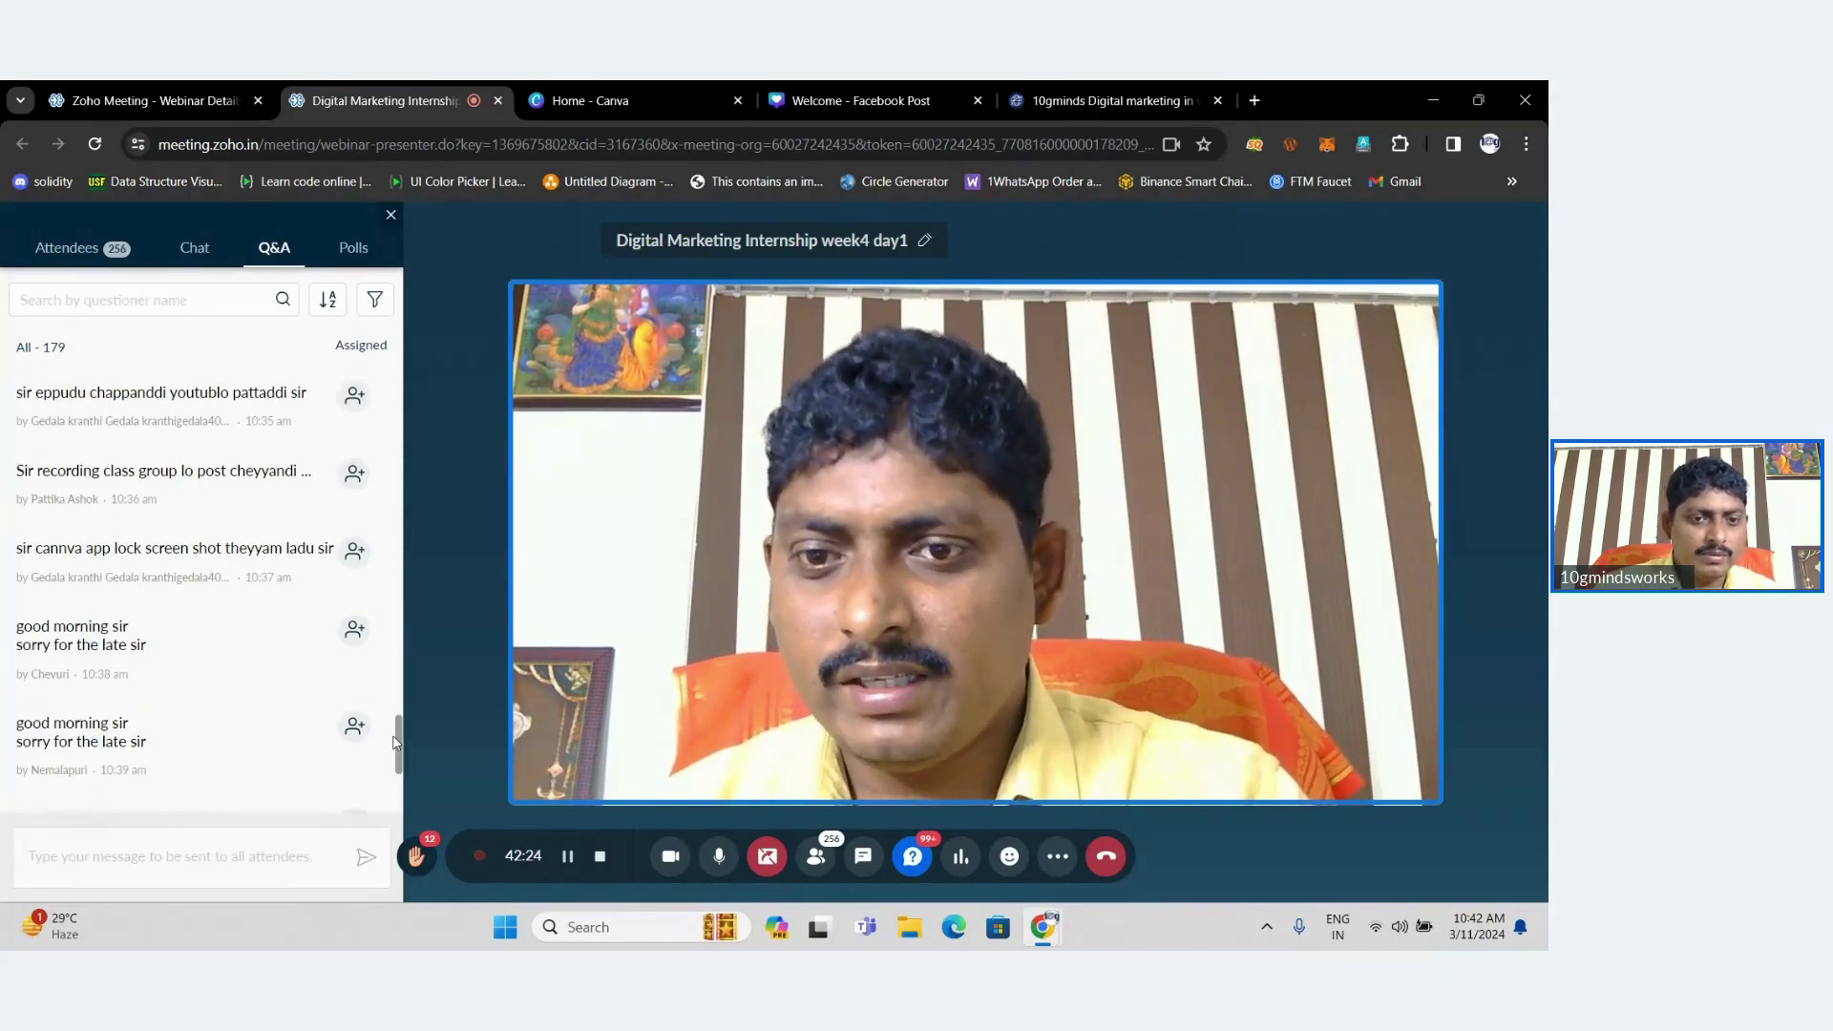
drag(399, 735, 398, 720)
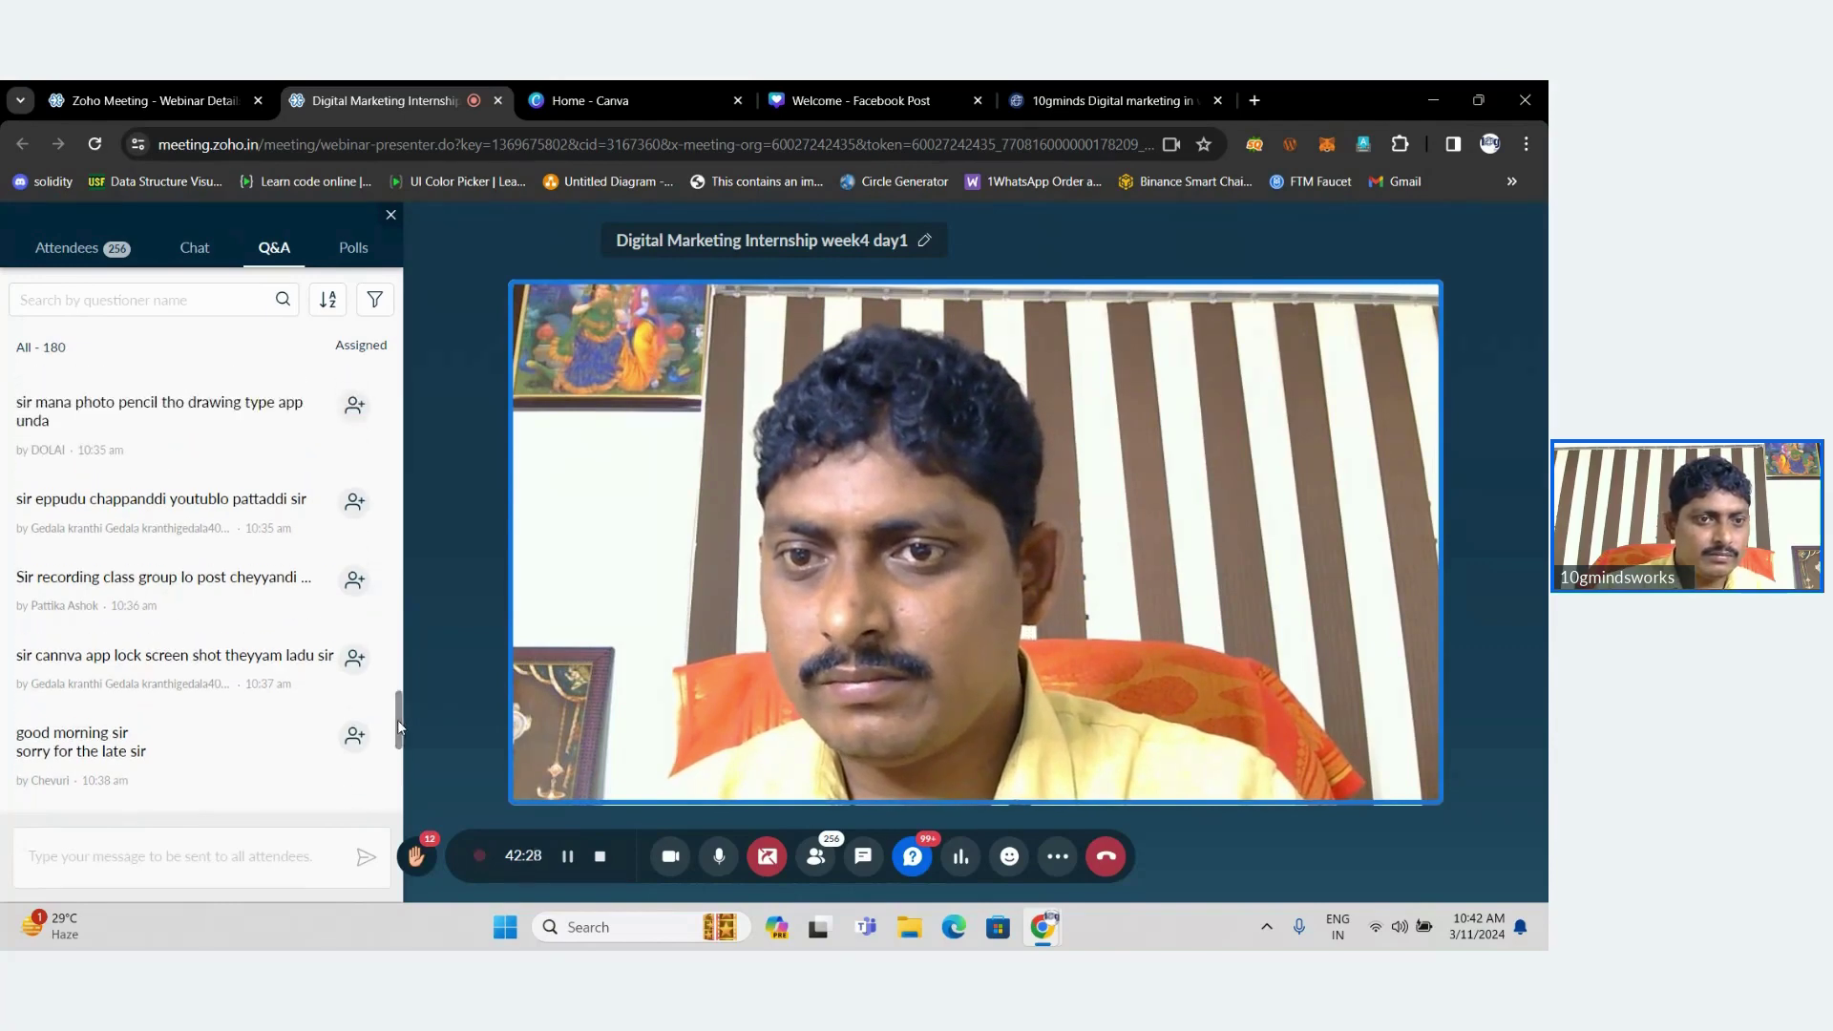
drag(399, 728, 397, 739)
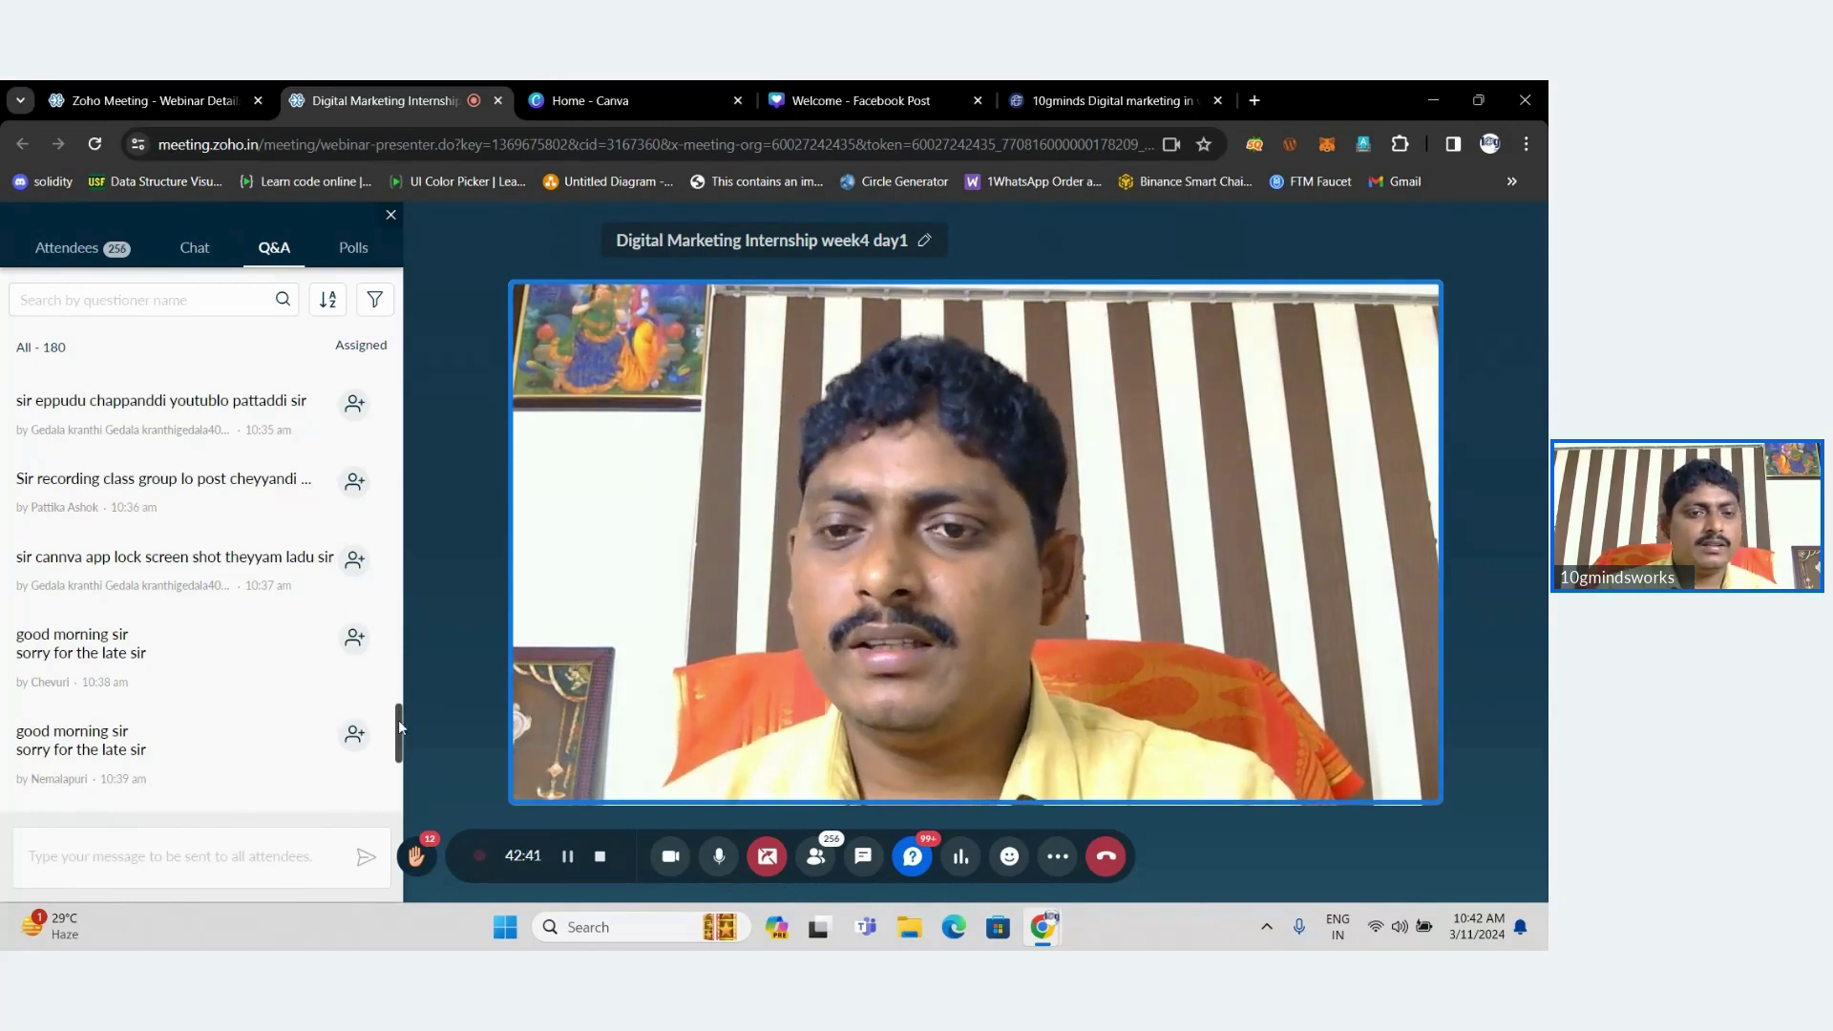
drag(399, 721, 397, 789)
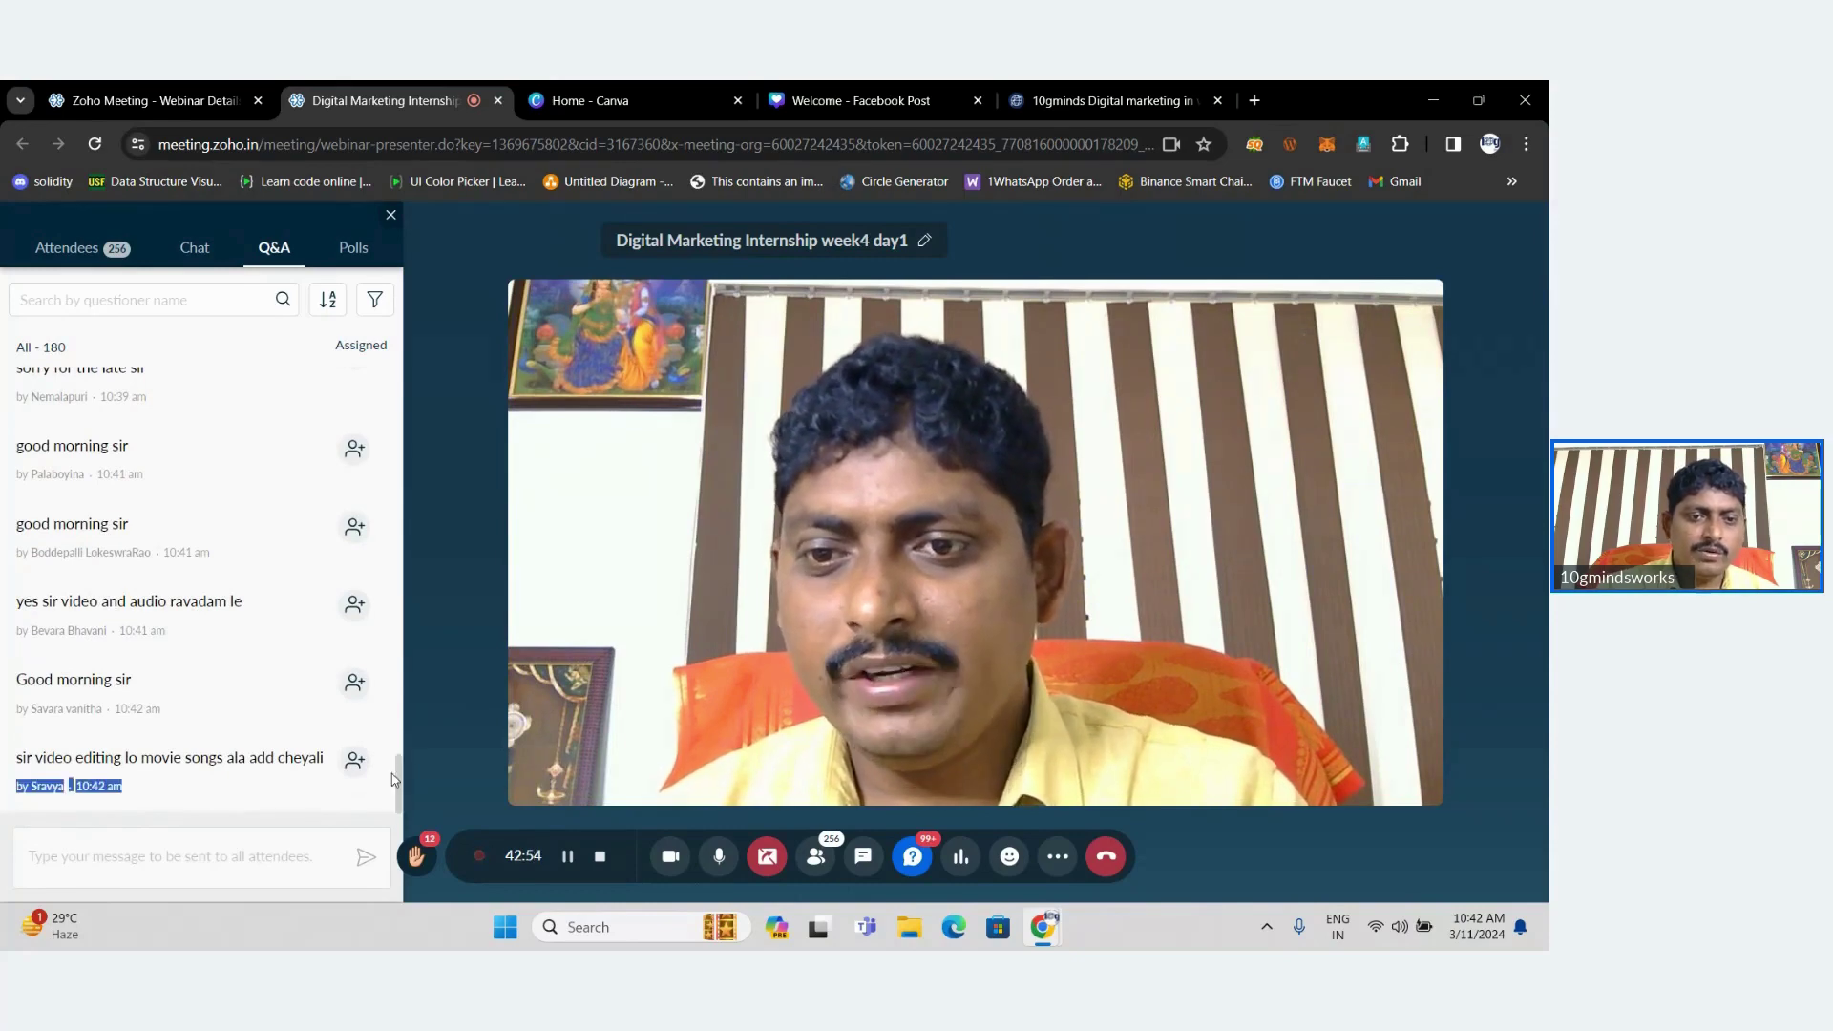
click(275, 849)
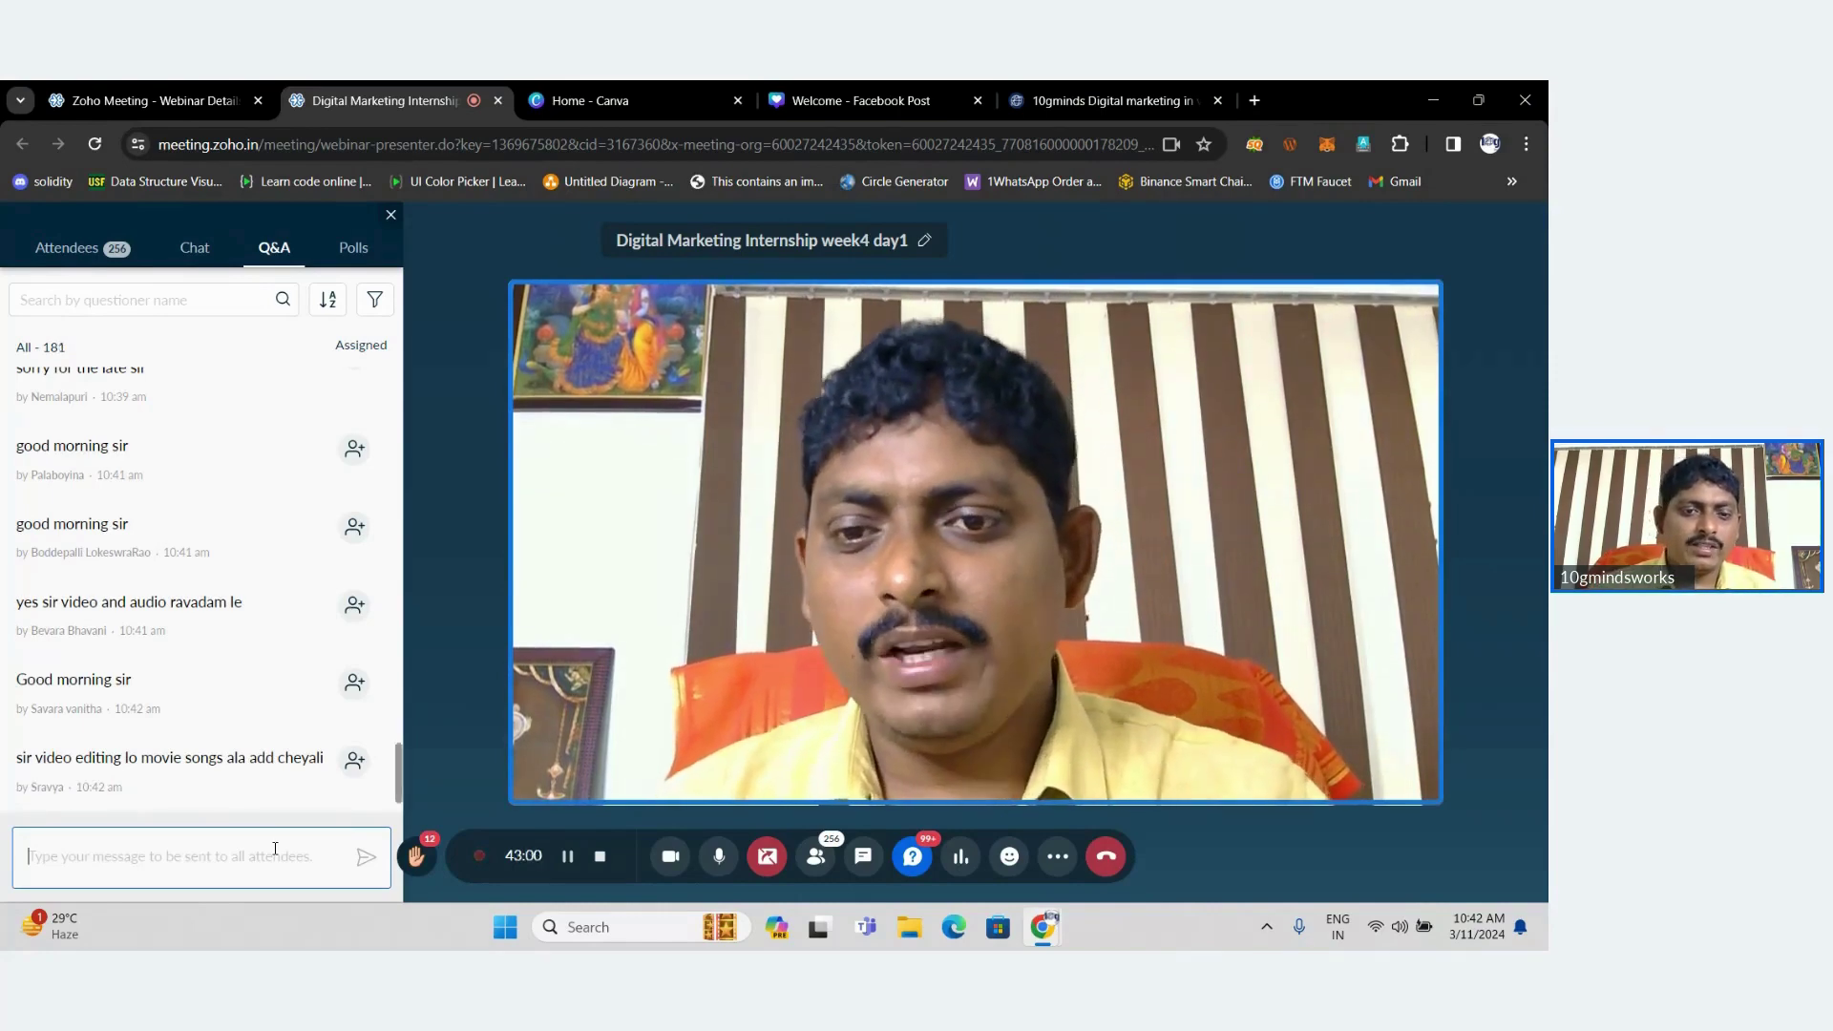
Return to the Facebook post in Canva and clear the "Wave Generator" search from the apps.
click(896, 81)
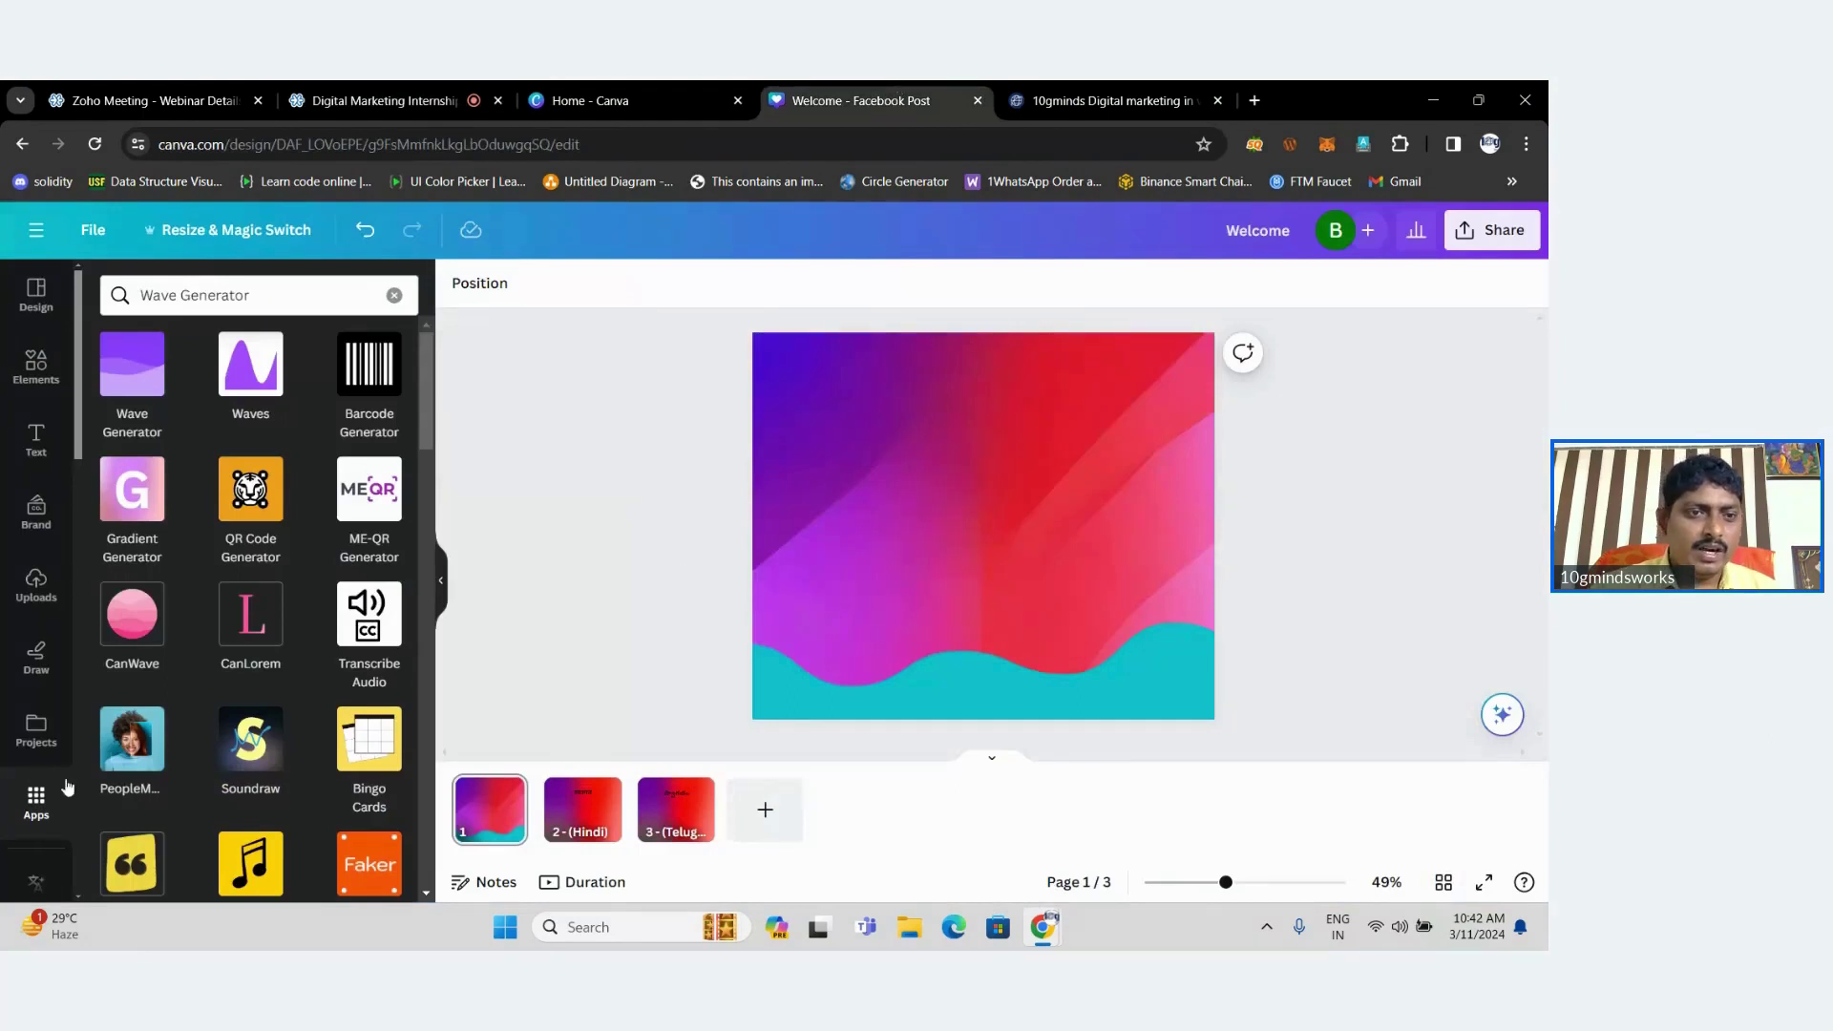
click(169, 306)
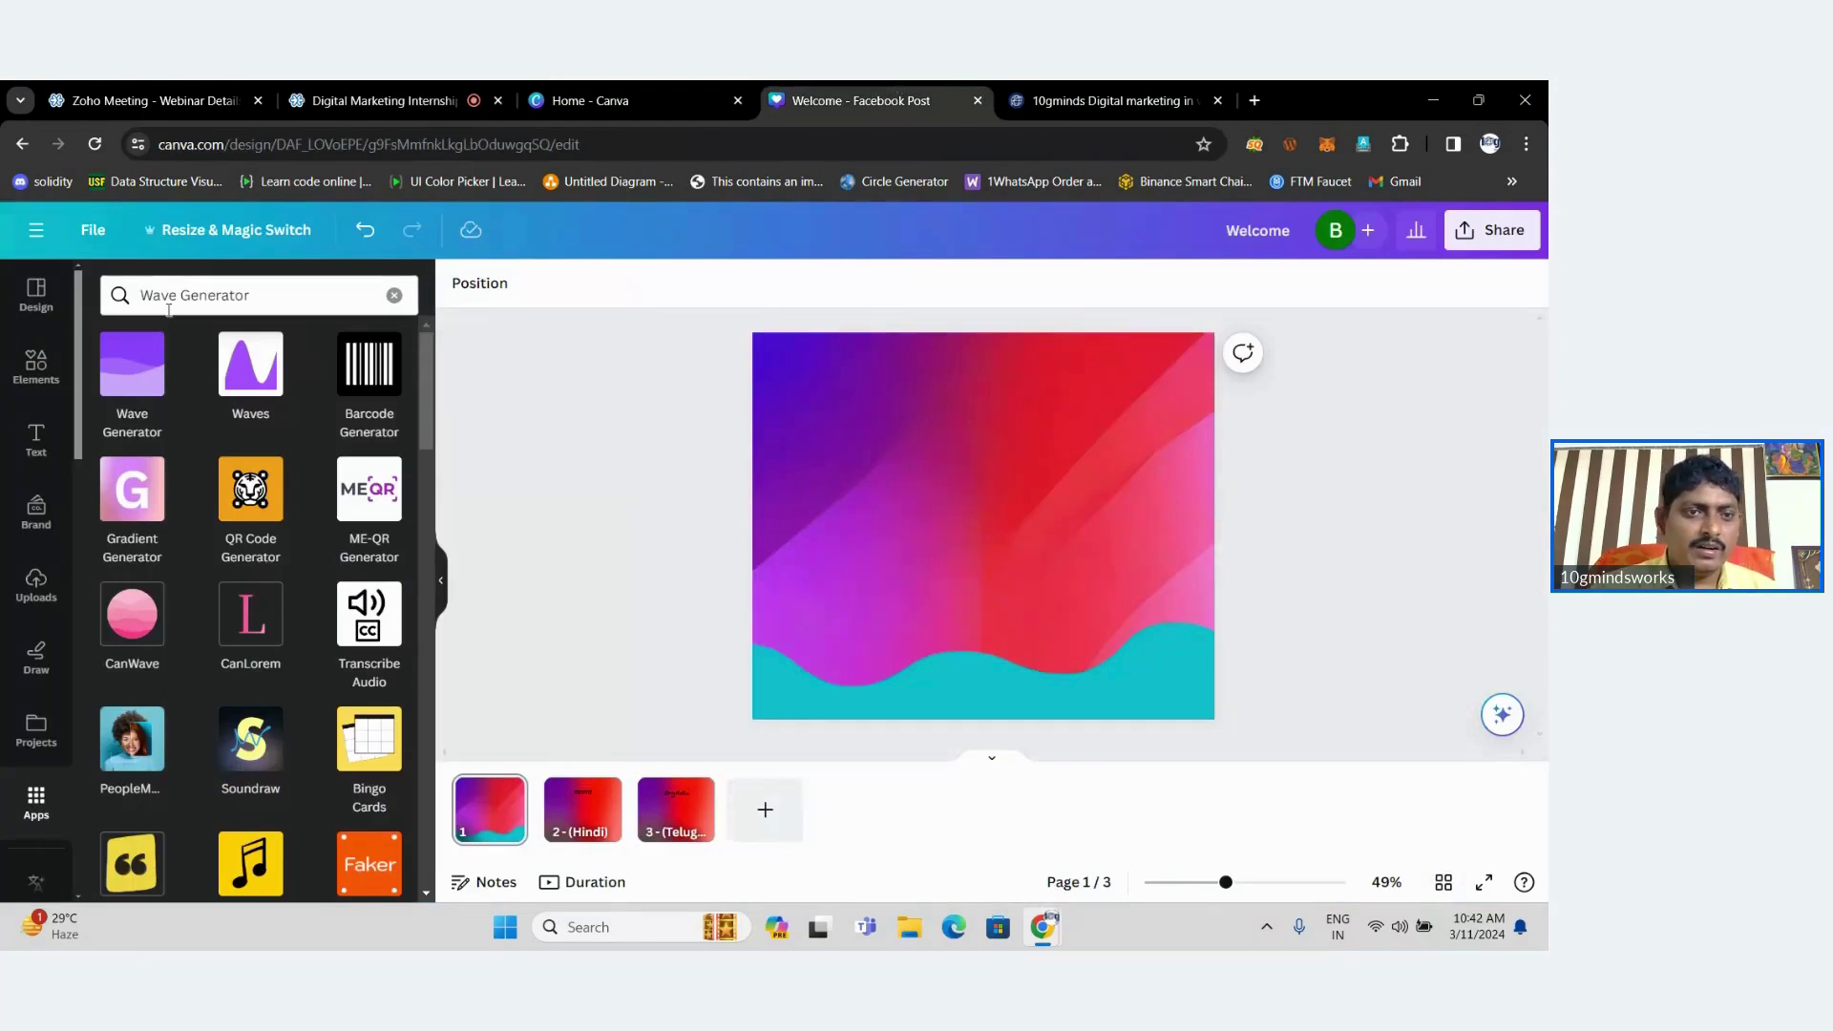
click(393, 296)
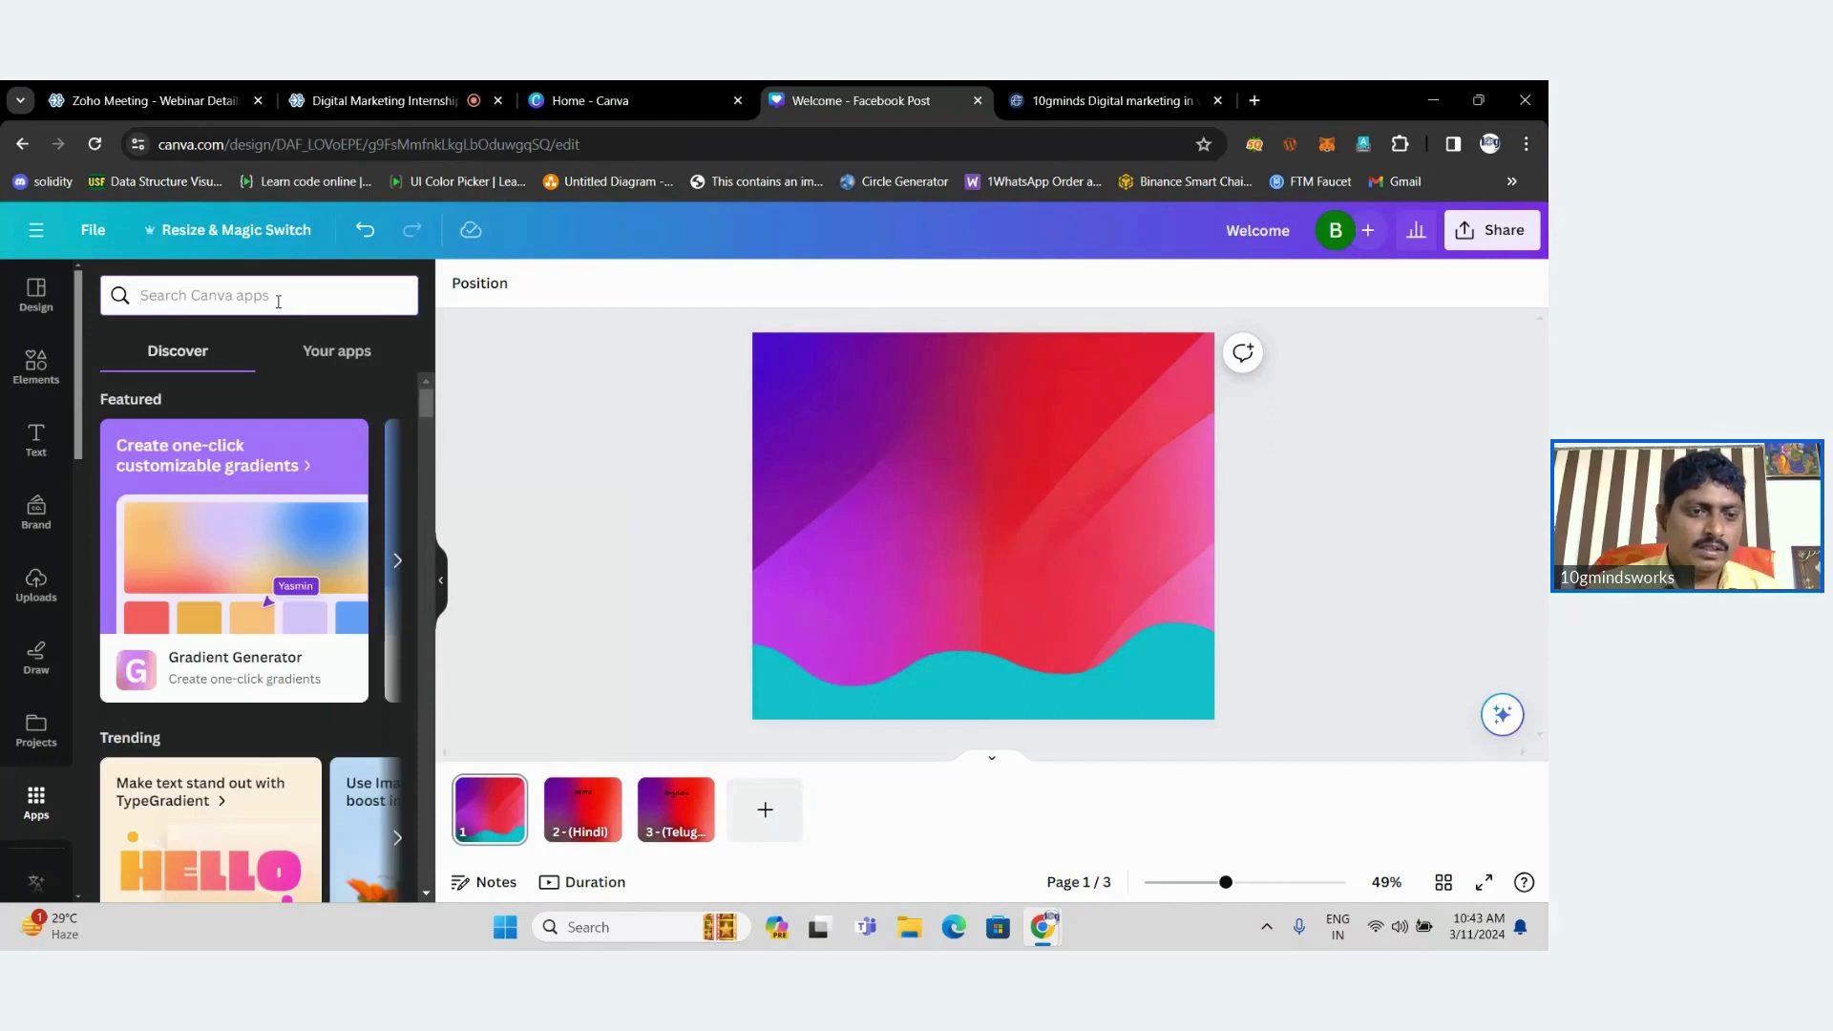
Show the uploaded audio files, open and cancel the file upload, and add Voiceover06032024kxv.mp3 to the Facebook post.
click(36, 582)
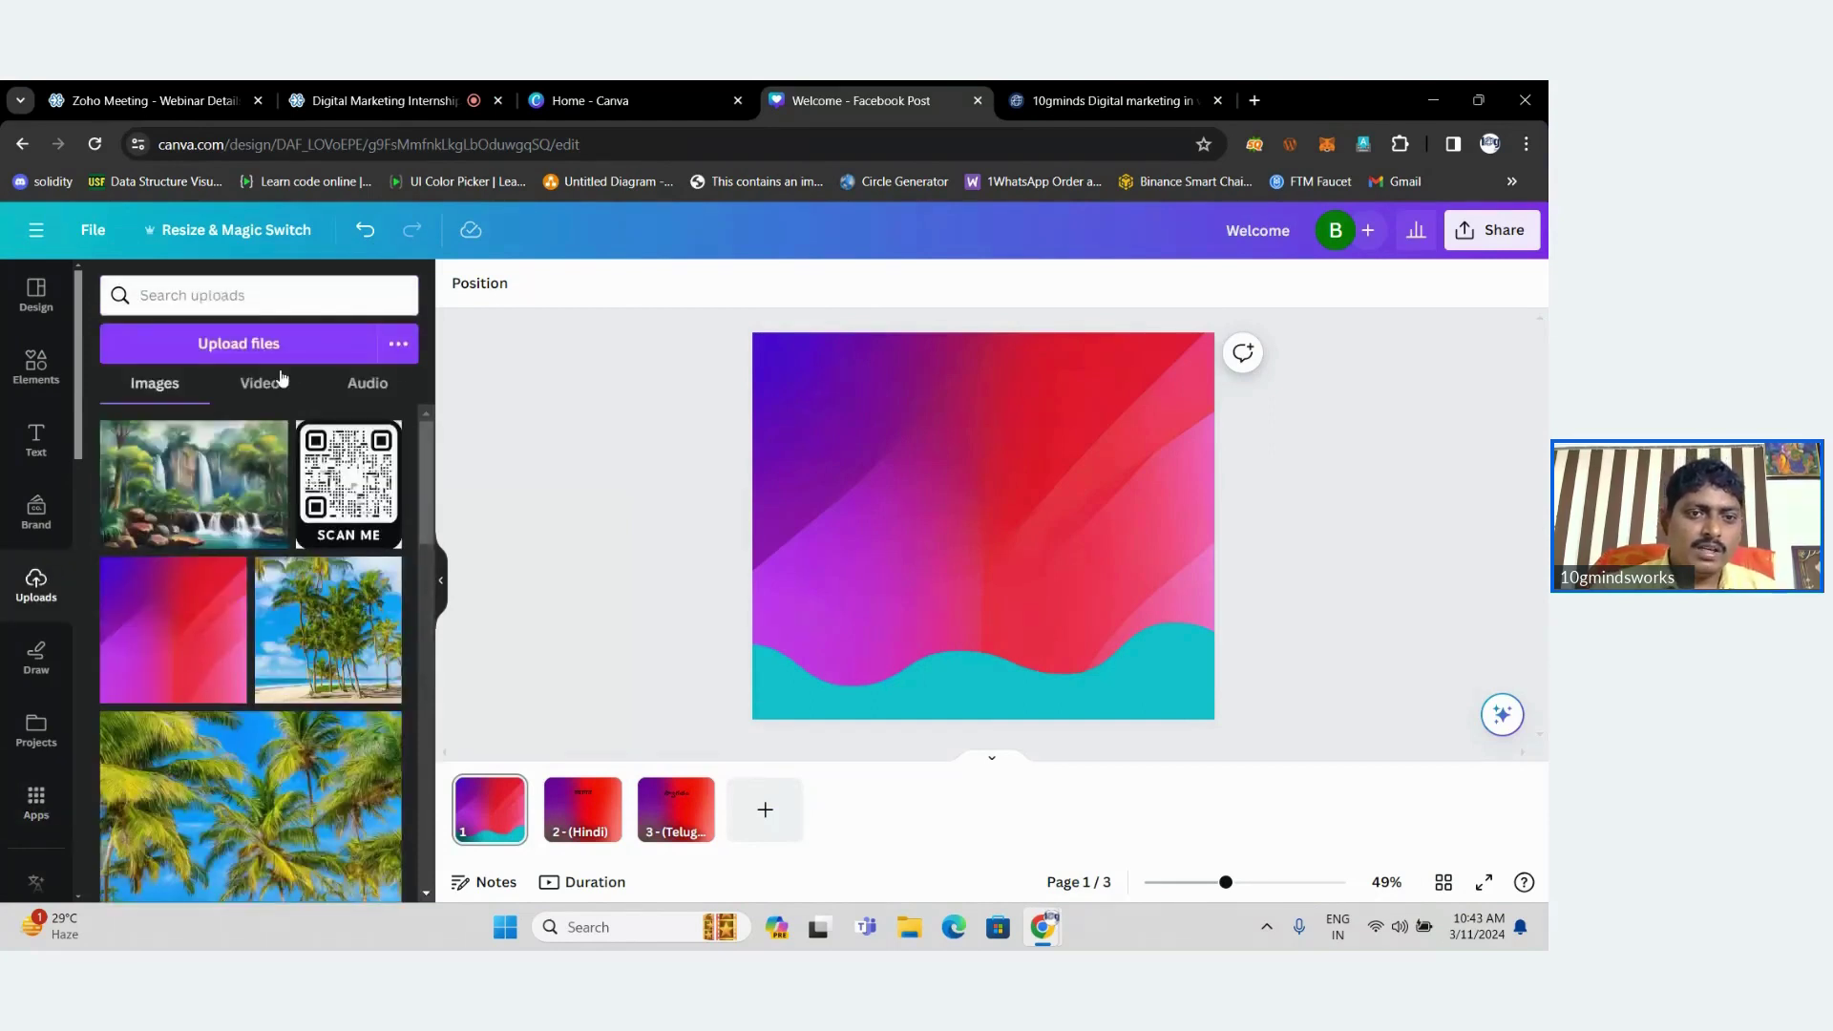
click(369, 386)
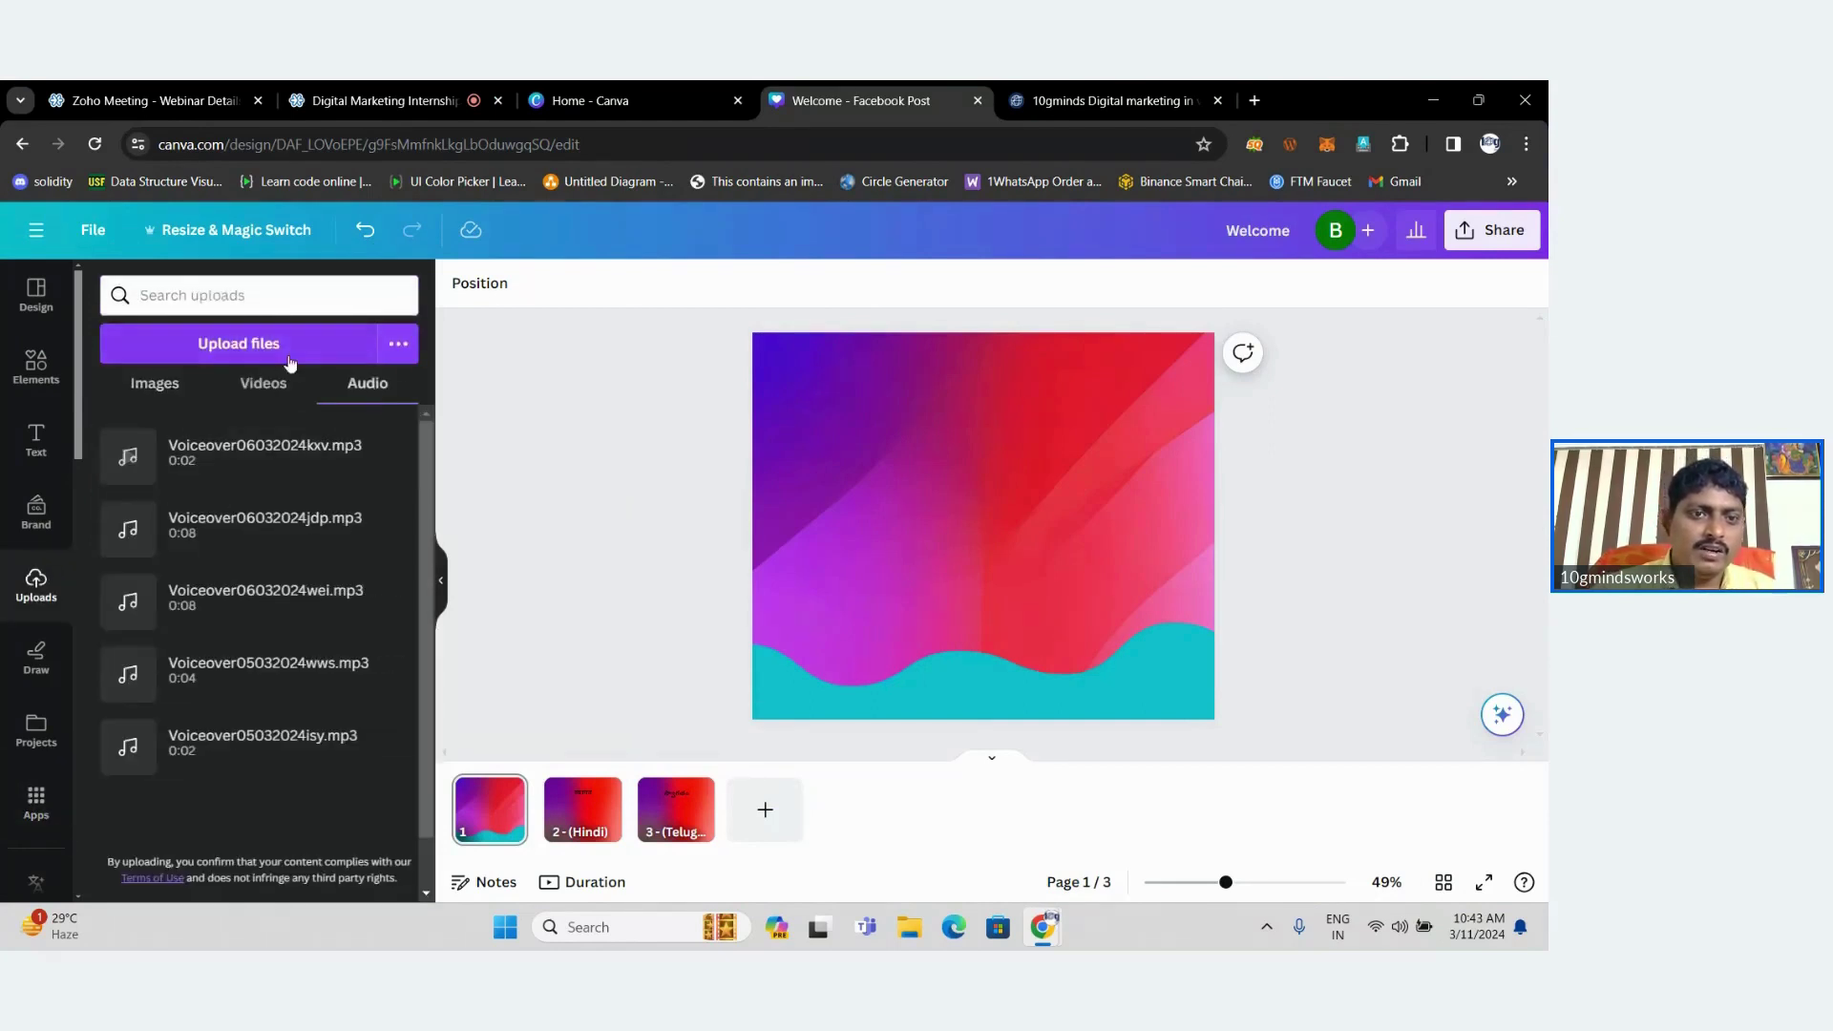
click(256, 350)
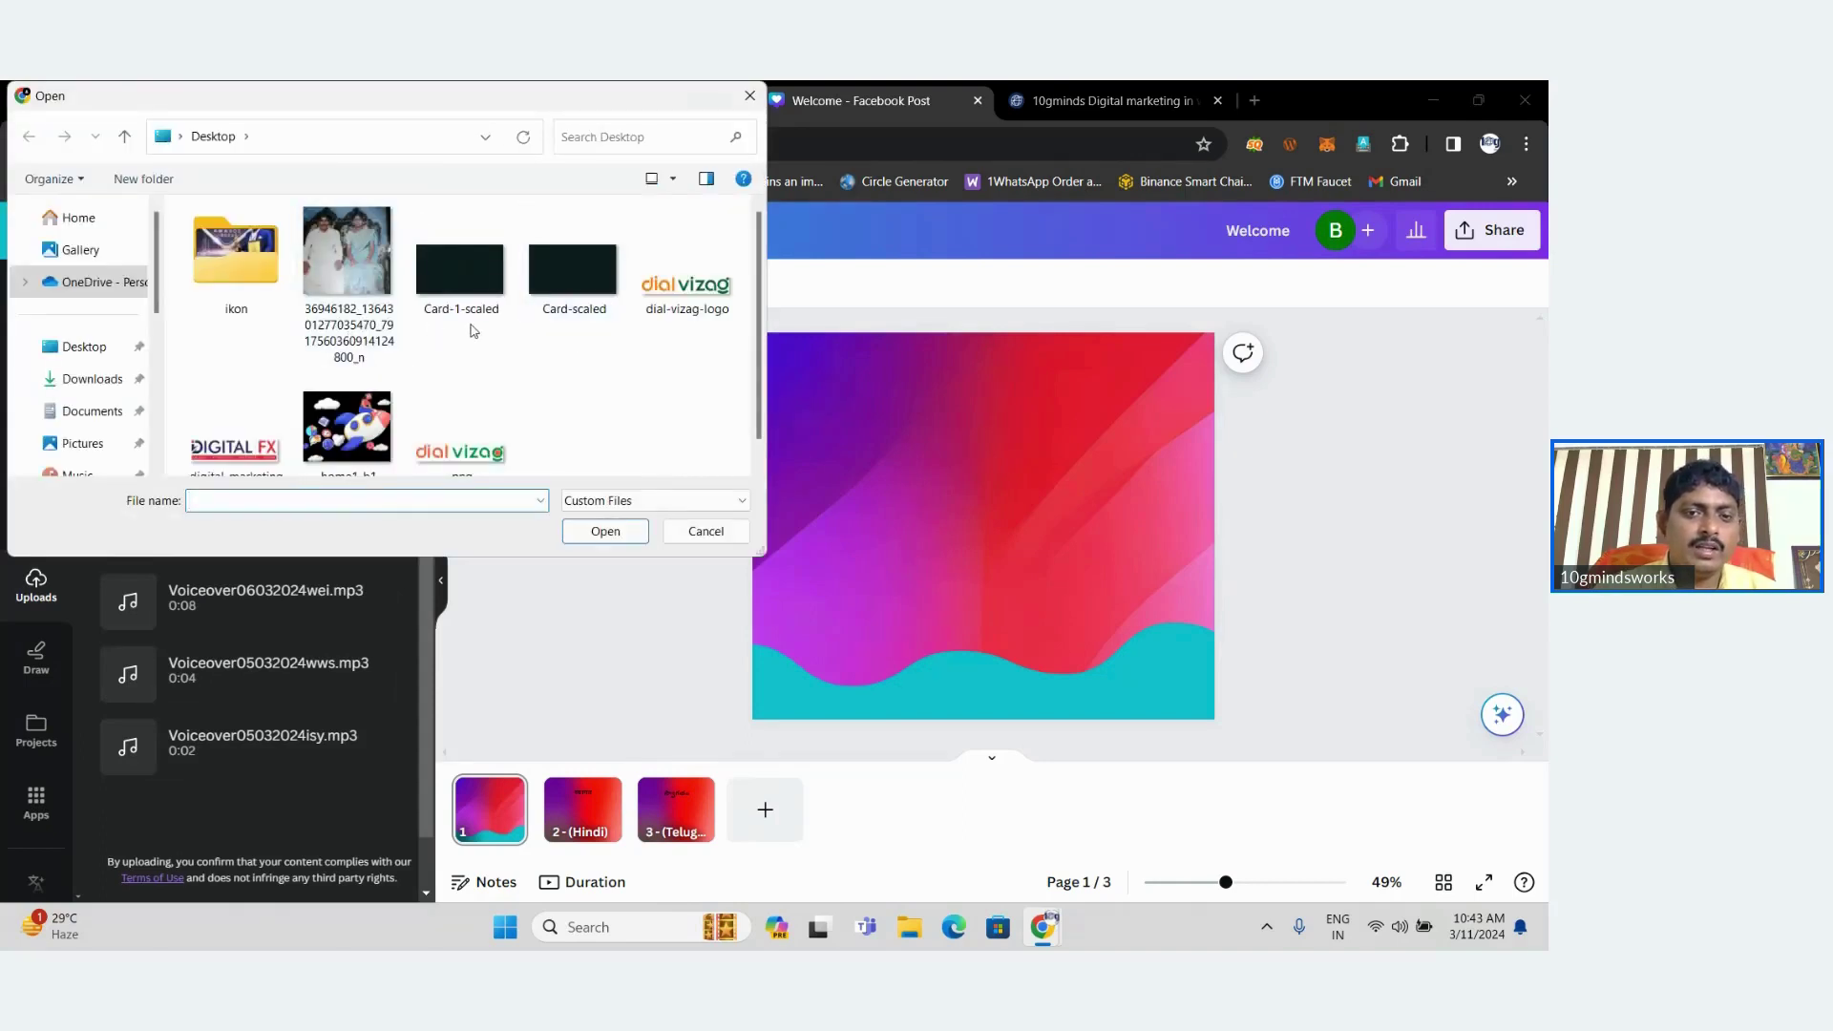
click(705, 531)
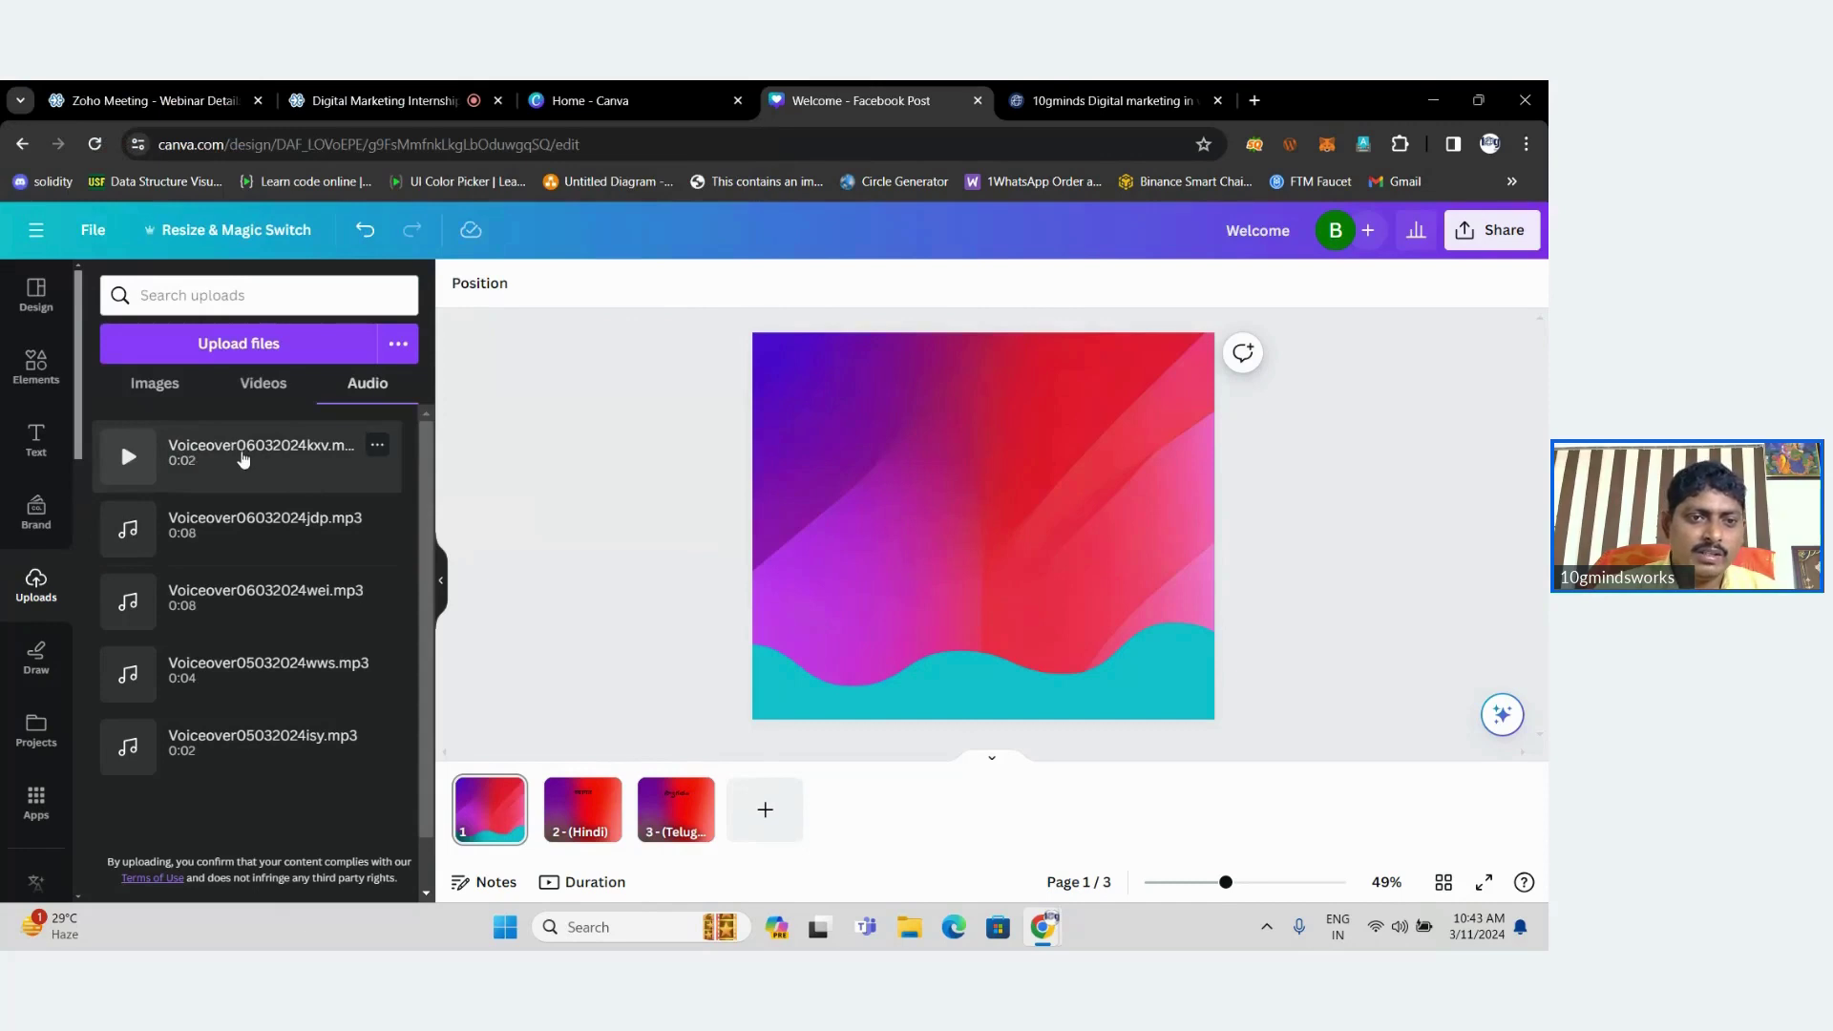
click(243, 457)
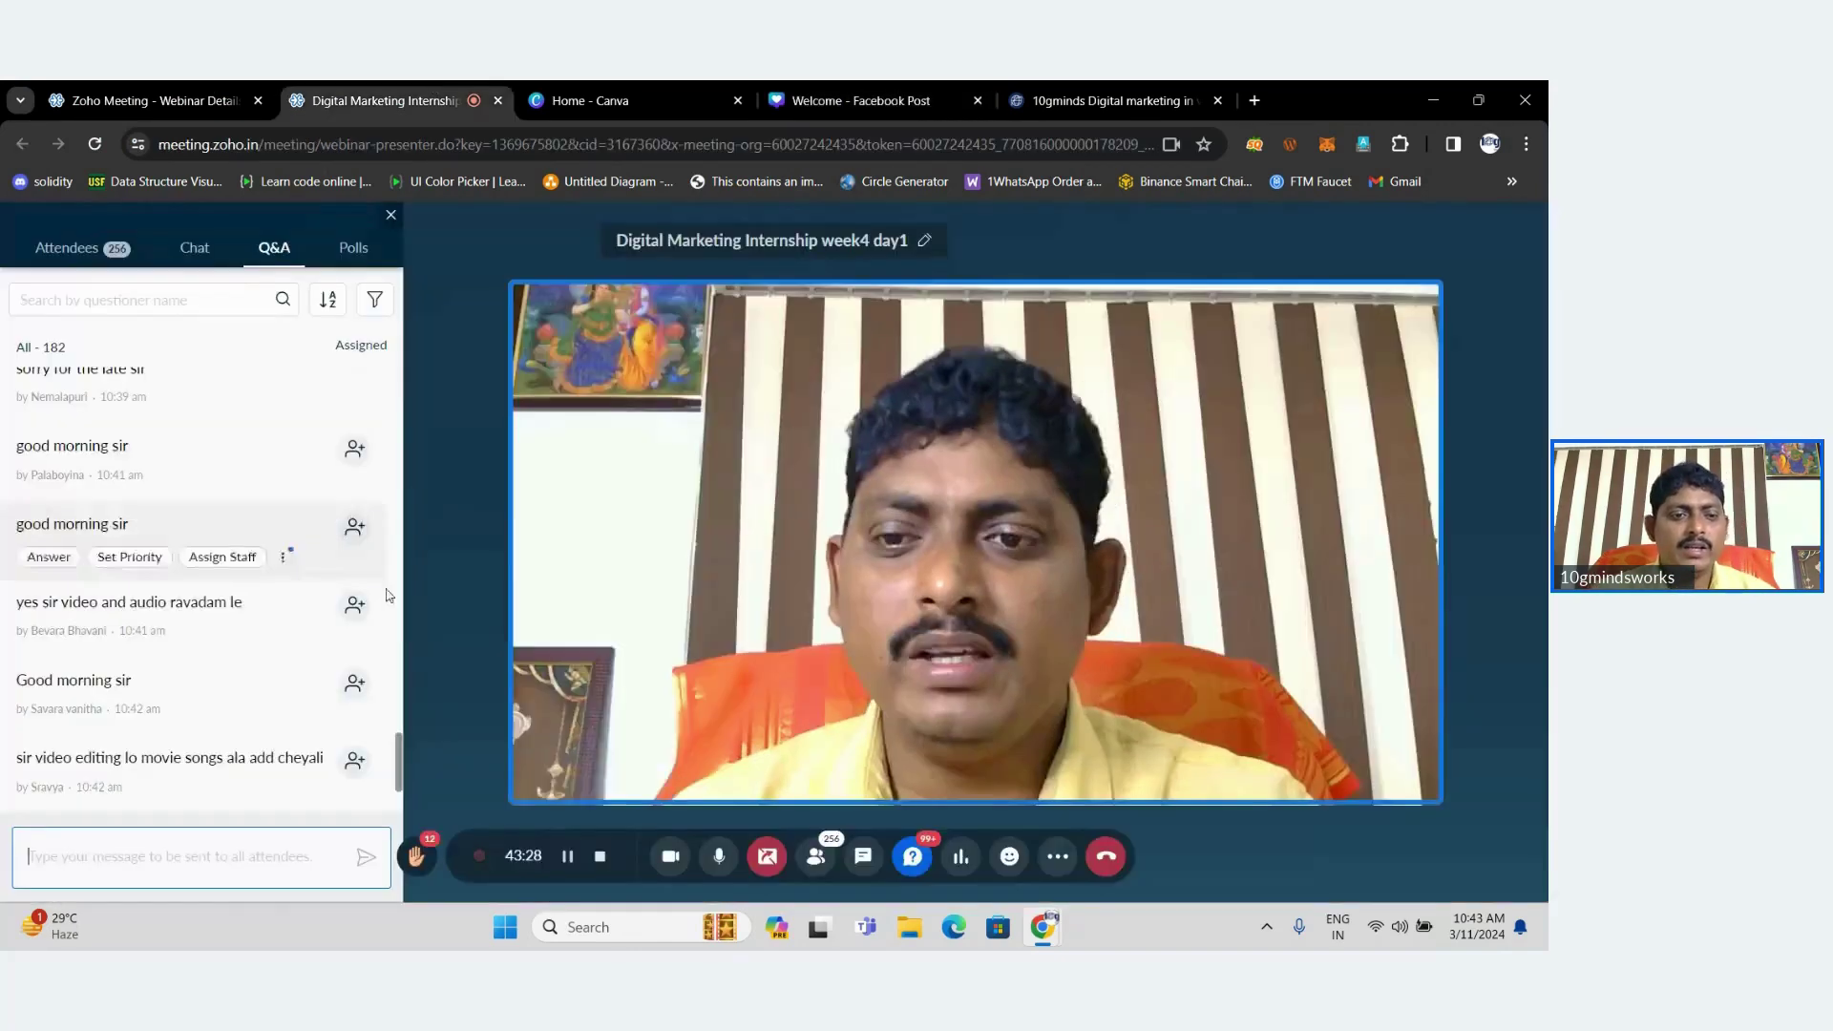
Switch to the Zoho Meeting webinar and read the newer Q&A questions, discarding the message started to all attendees.
click(431, 82)
scroll(393, 764, down, 1)
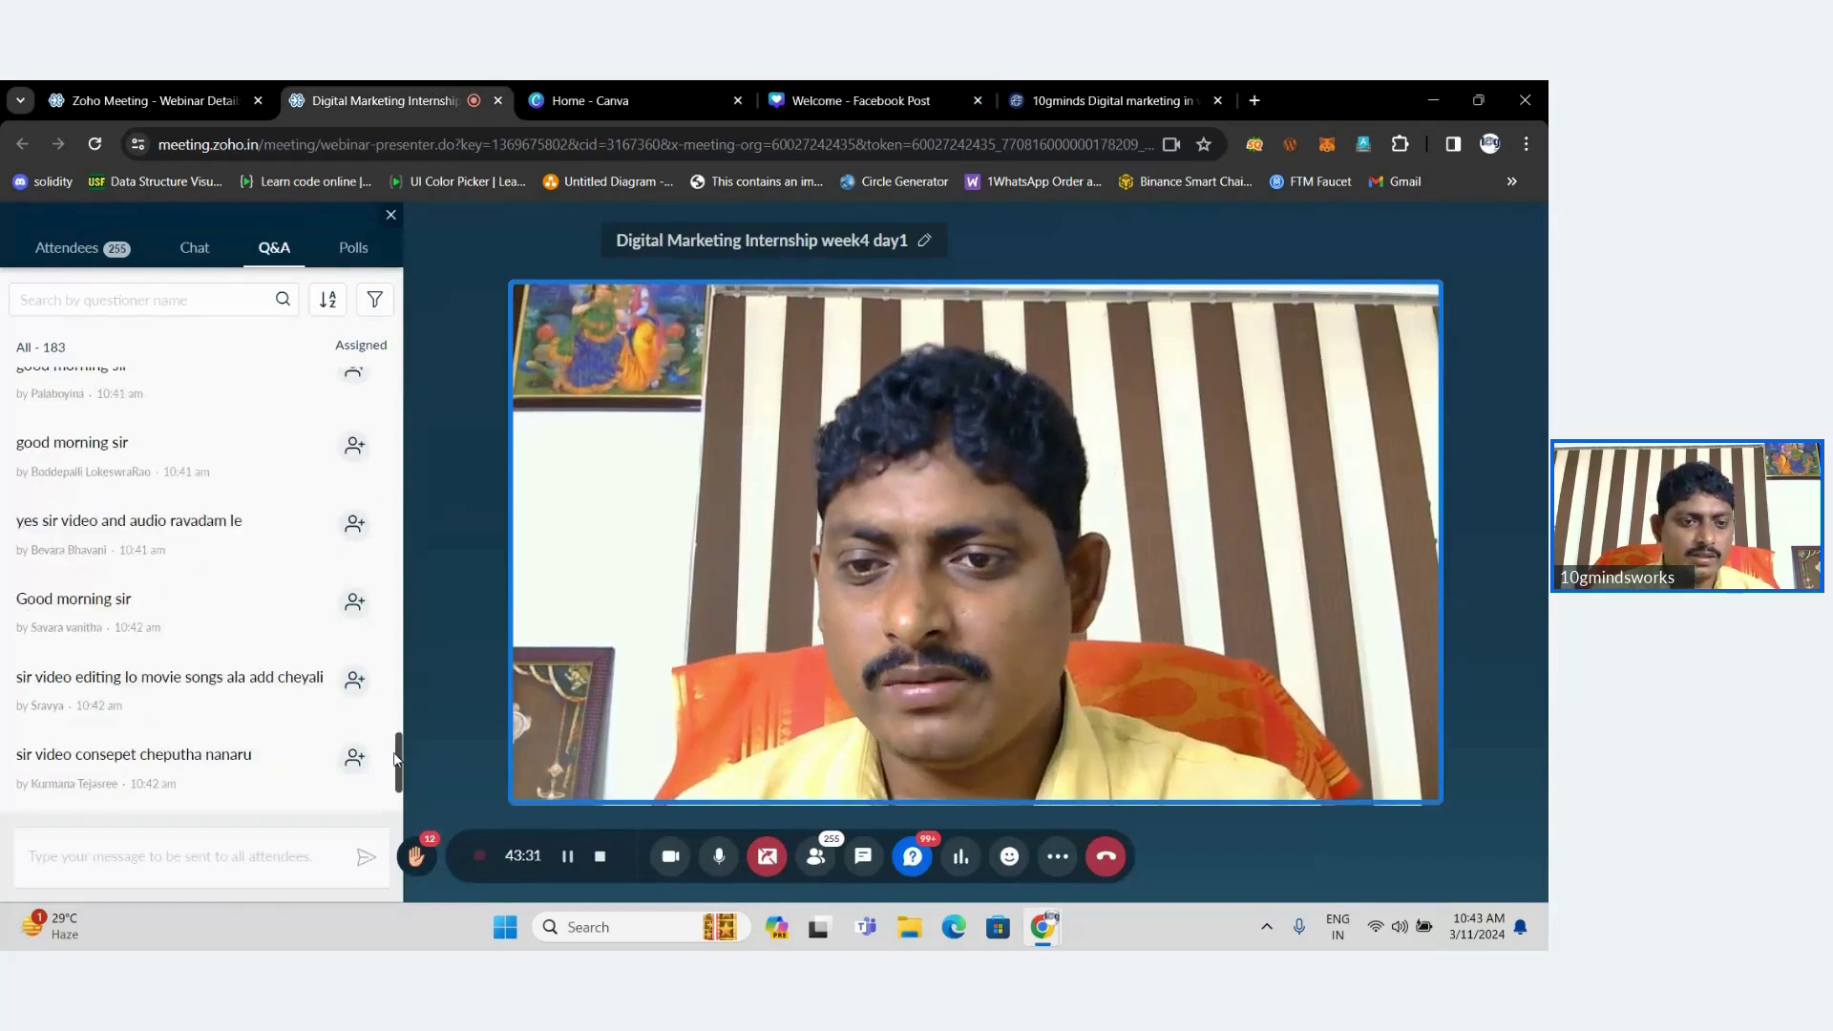
drag(392, 764, 393, 788)
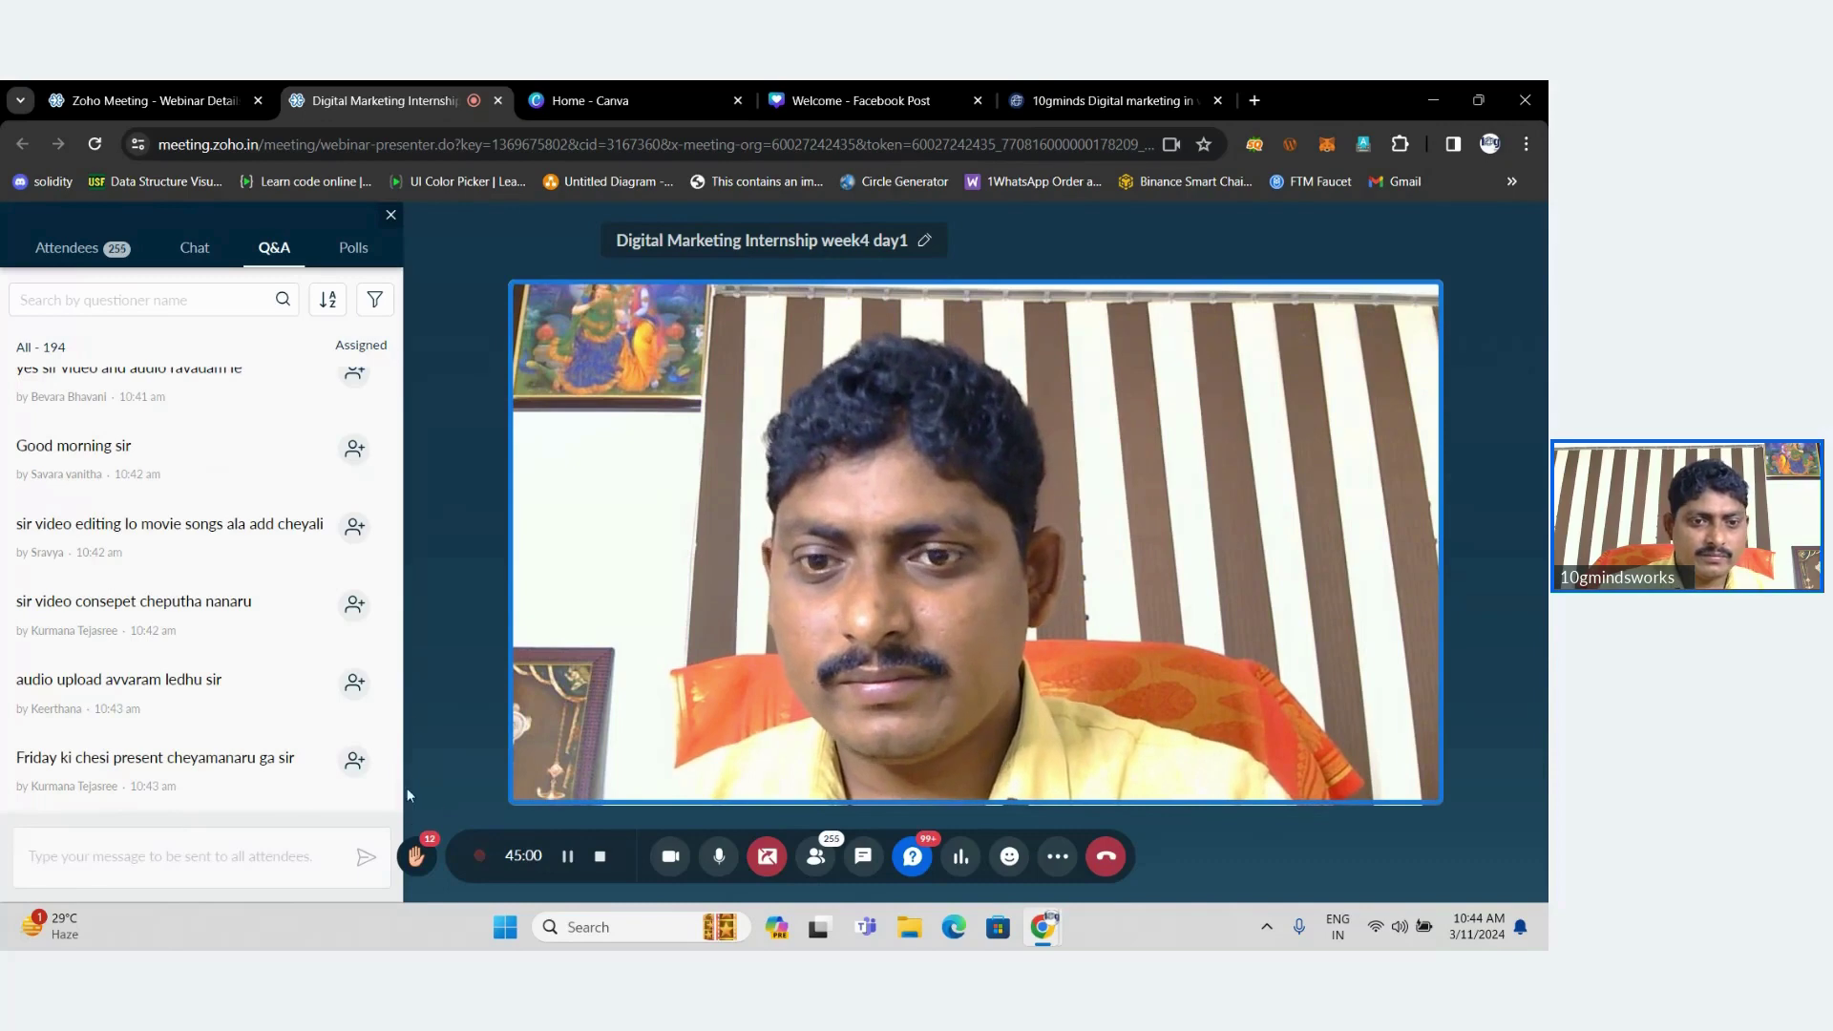
mouse_move(398, 792)
mouse_down()
mouse_move(388, 740)
mouse_move(382, 823)
mouse_up()
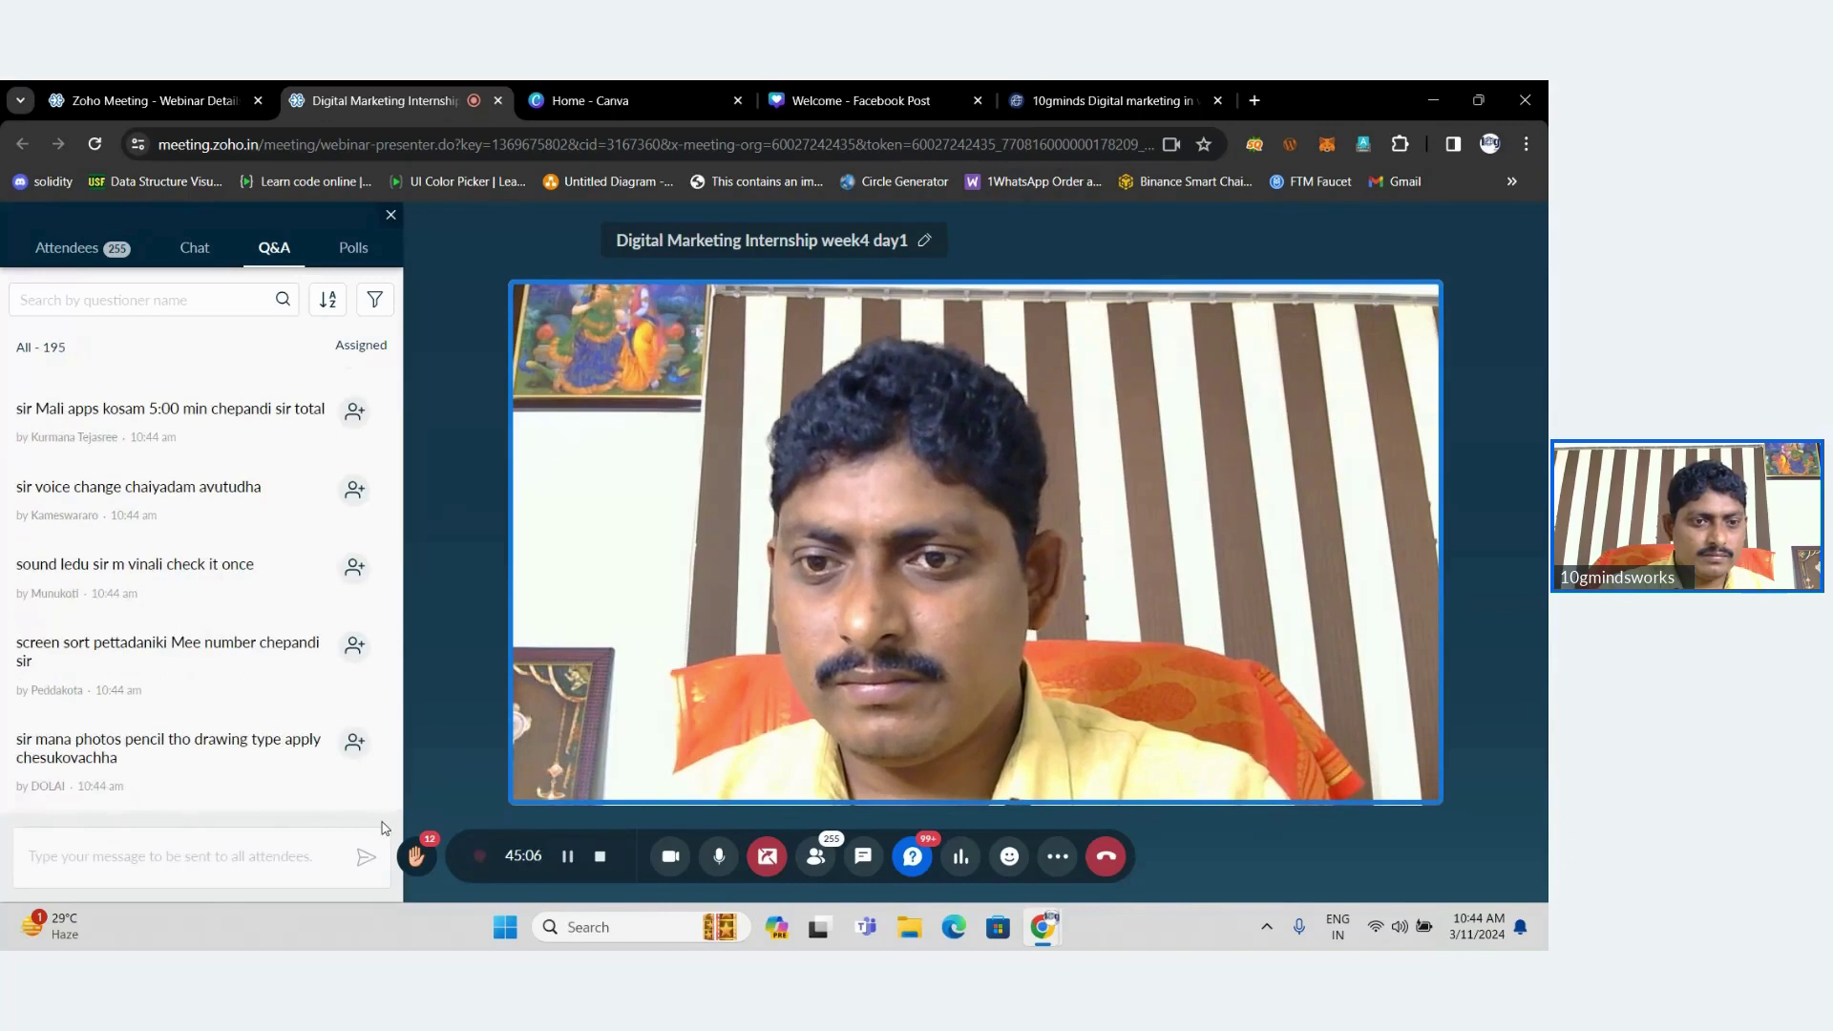
mouse_move(197, 663)
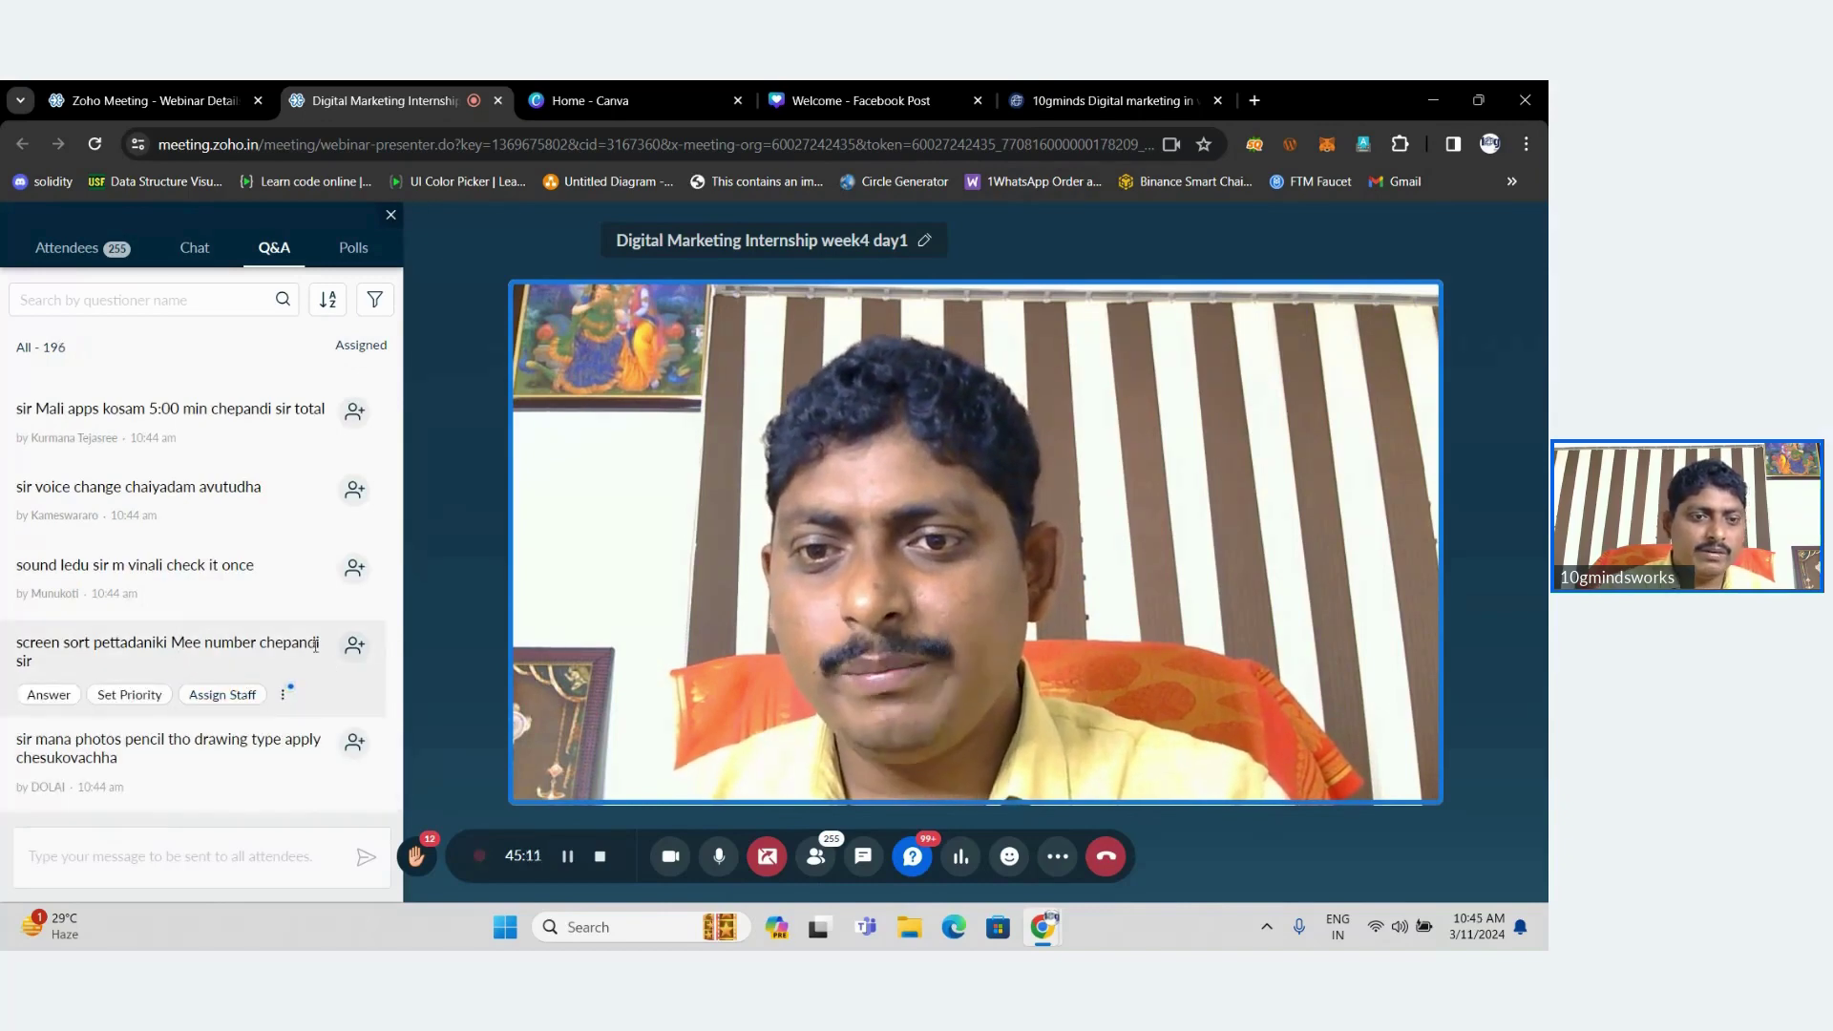
click(133, 855)
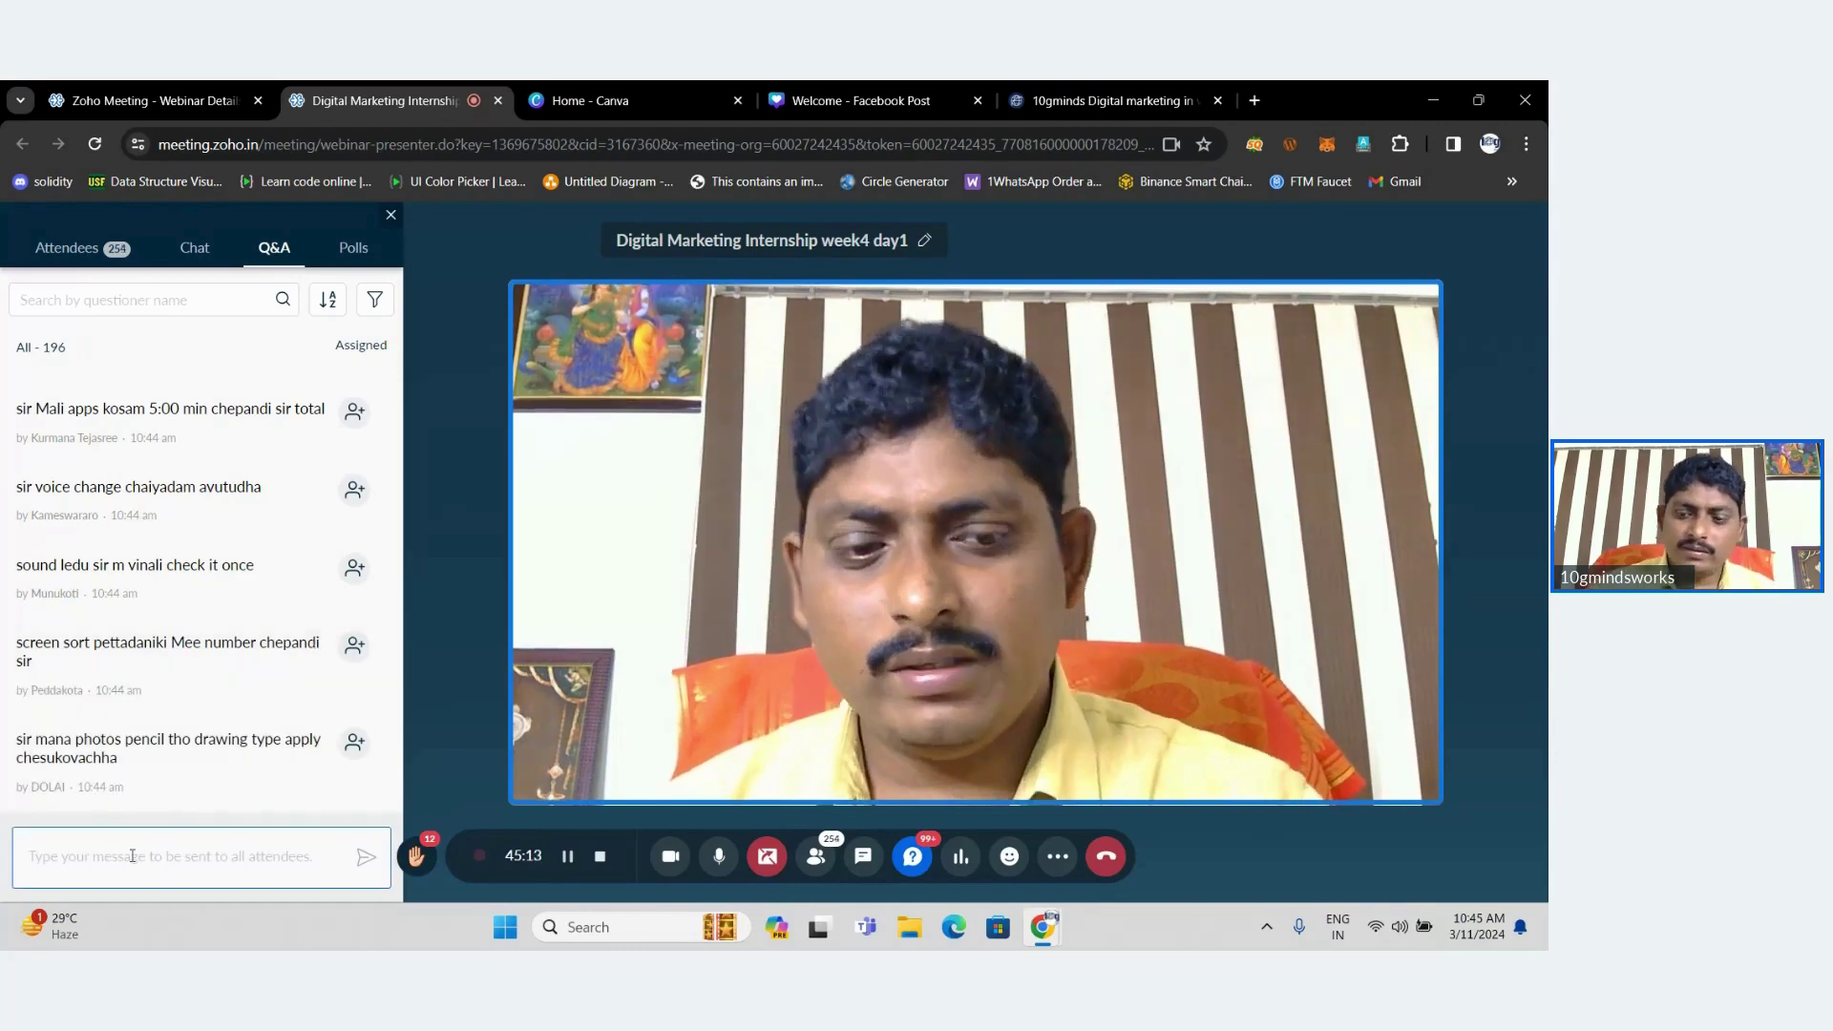
text(9)
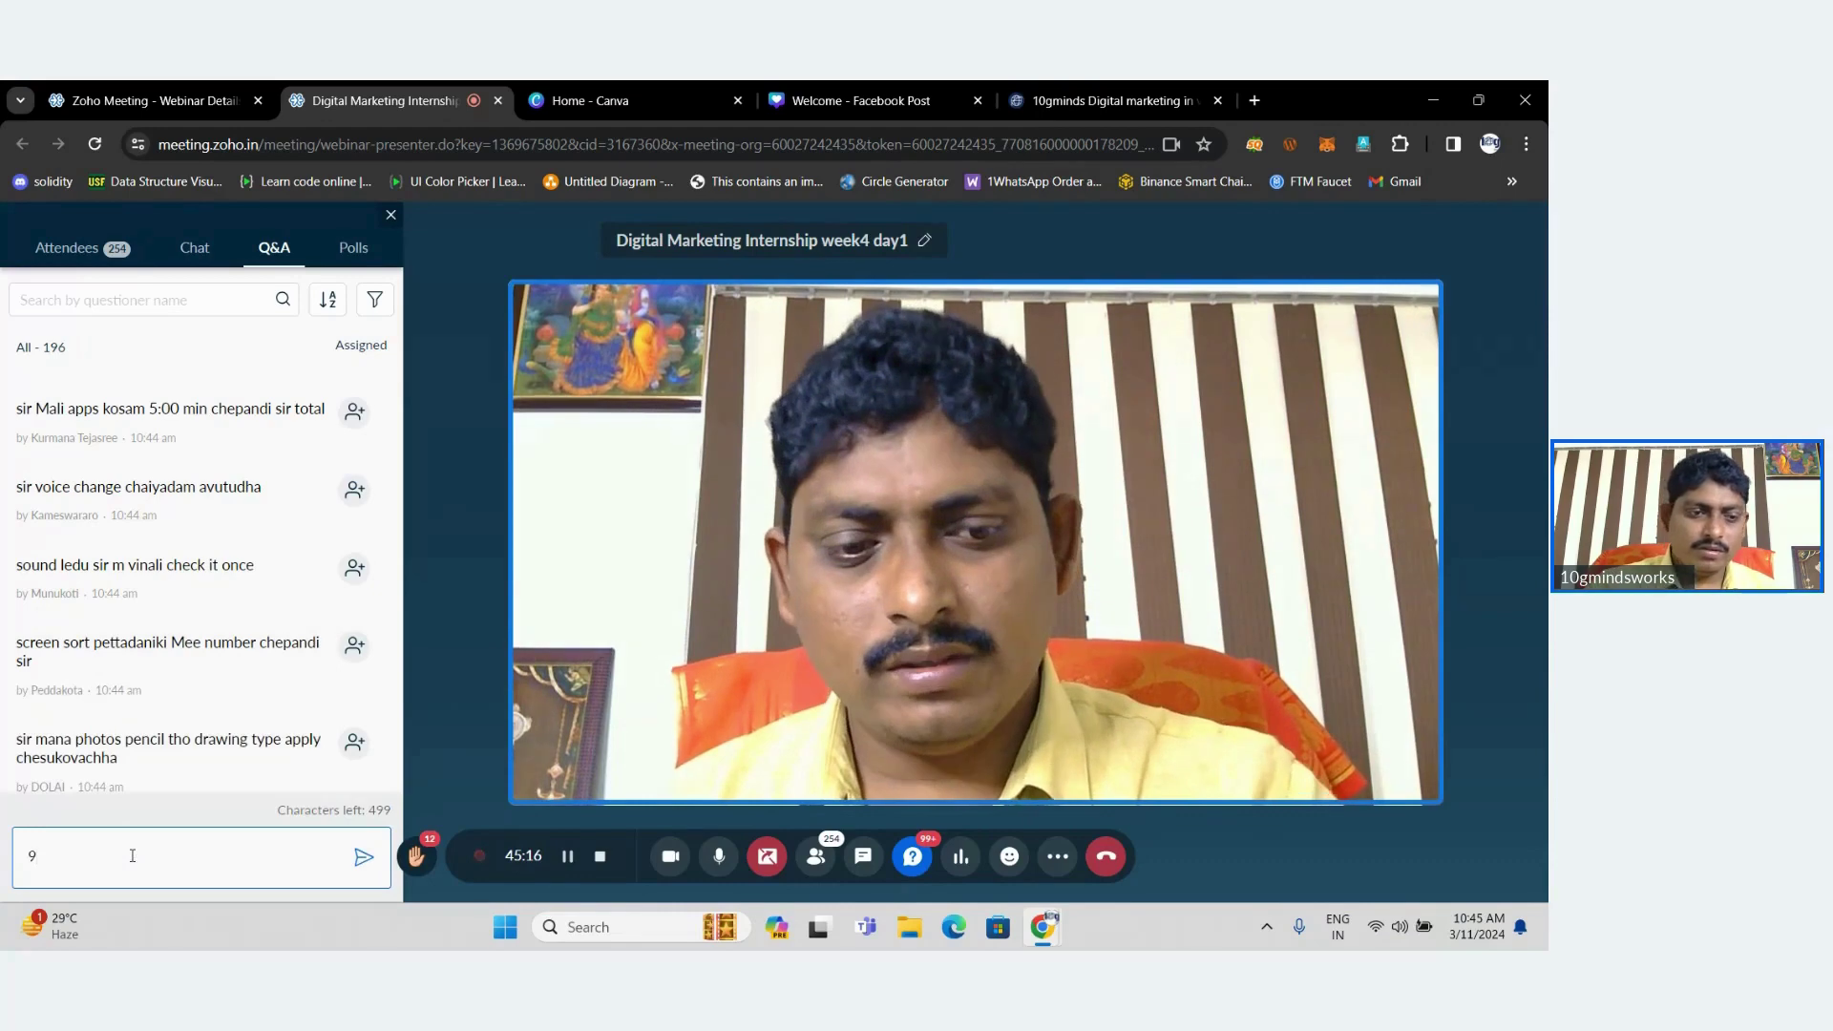
key(BackSpace)
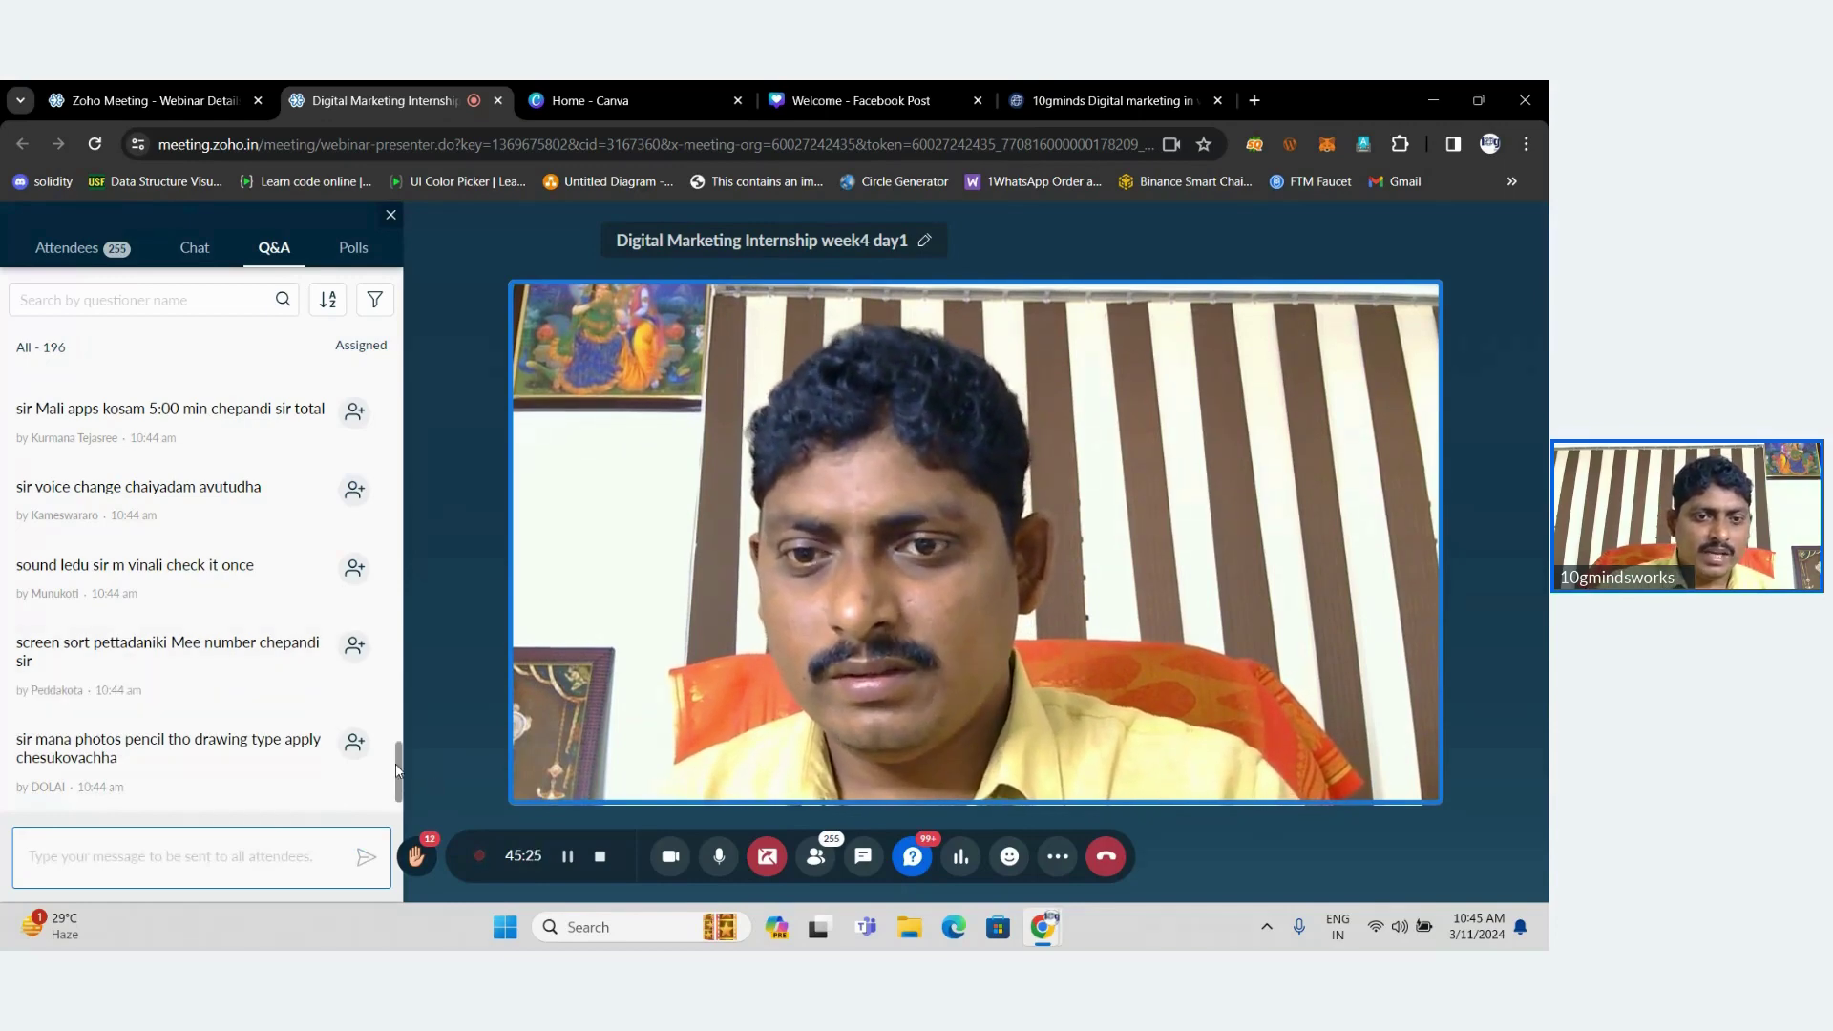
mouse_move(397, 764)
mouse_down()
mouse_move(400, 724)
mouse_move(397, 784)
mouse_up()
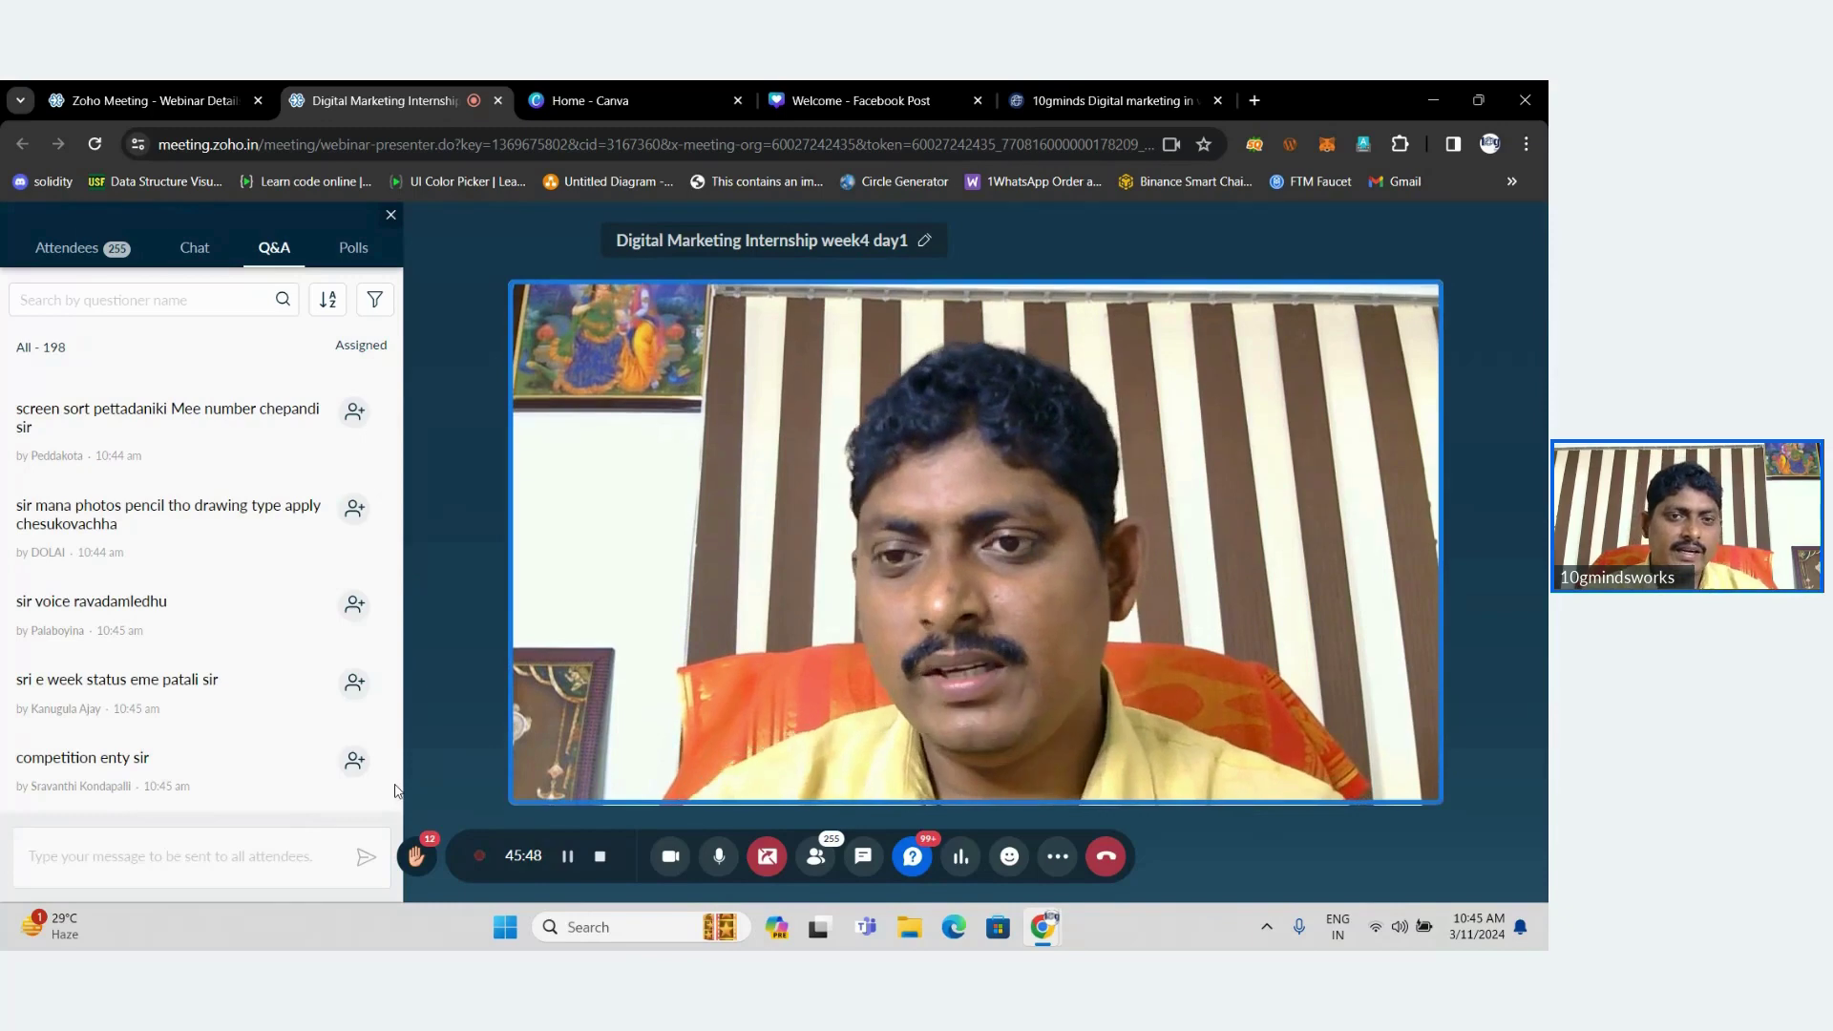
Return to the Facebook post in Canva and open the drawing tools.
click(924, 88)
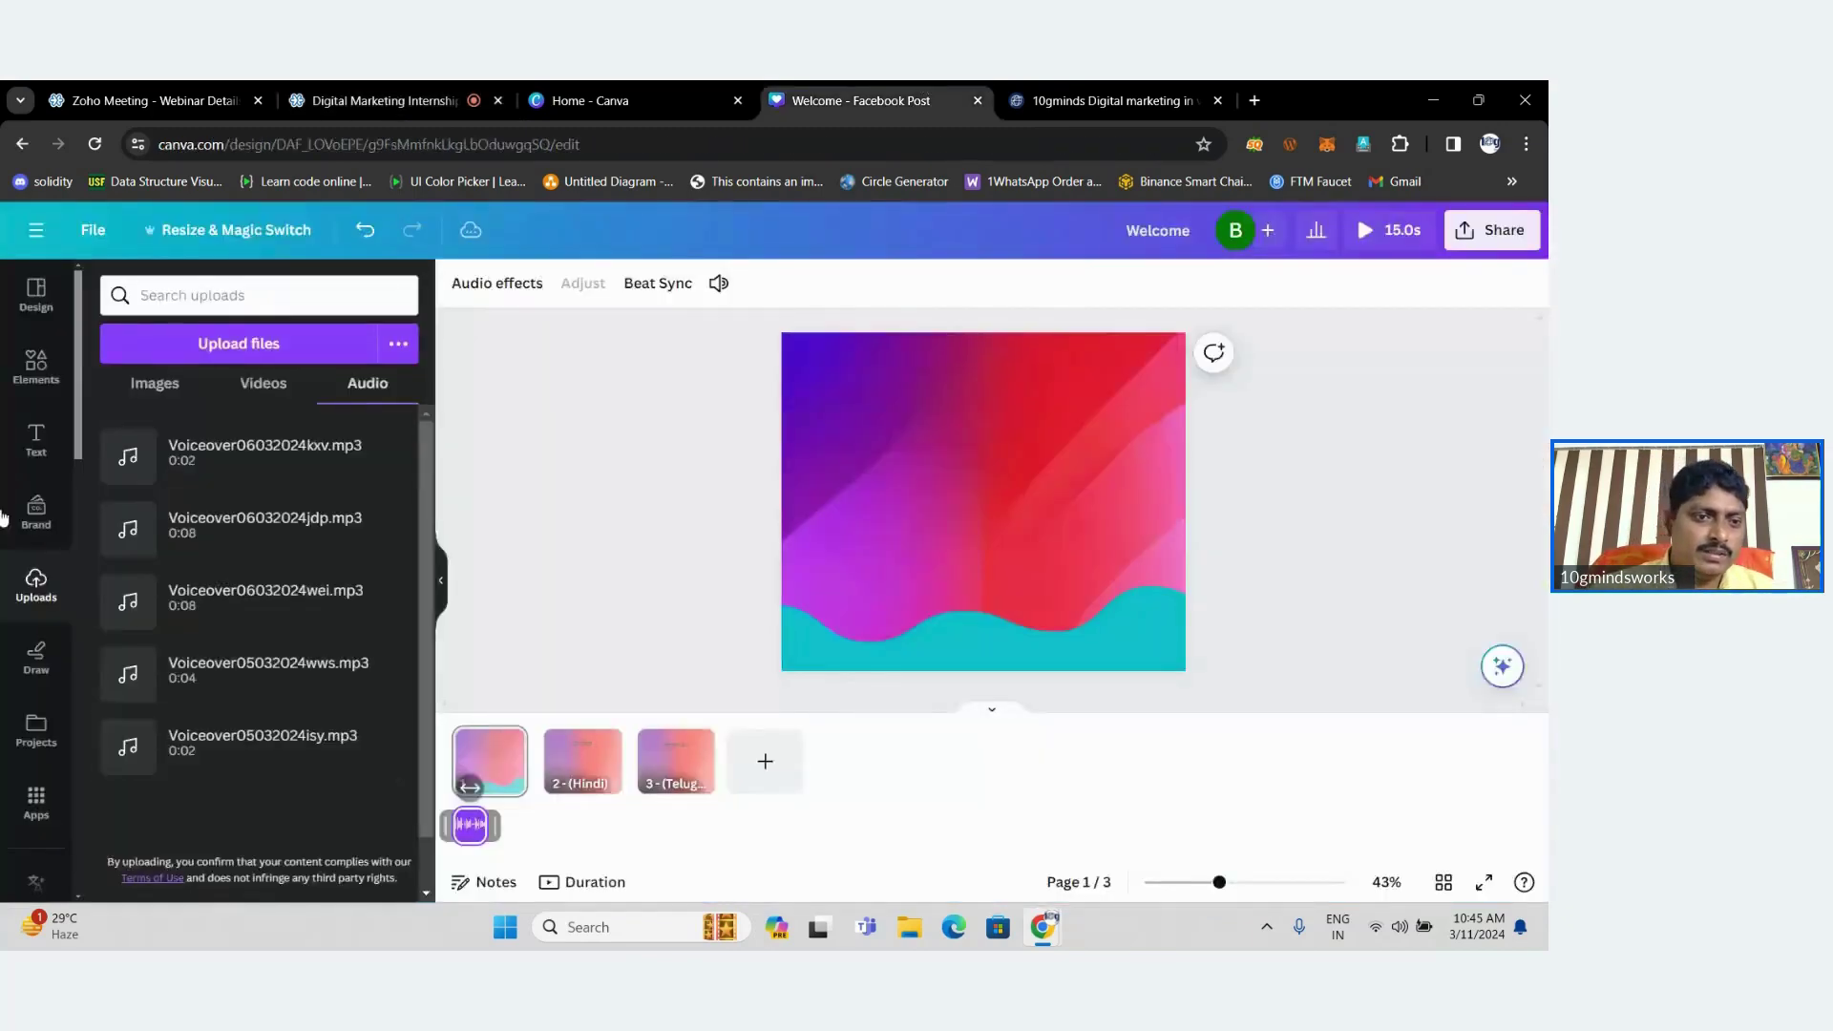
scroll(77, 426, down, 1)
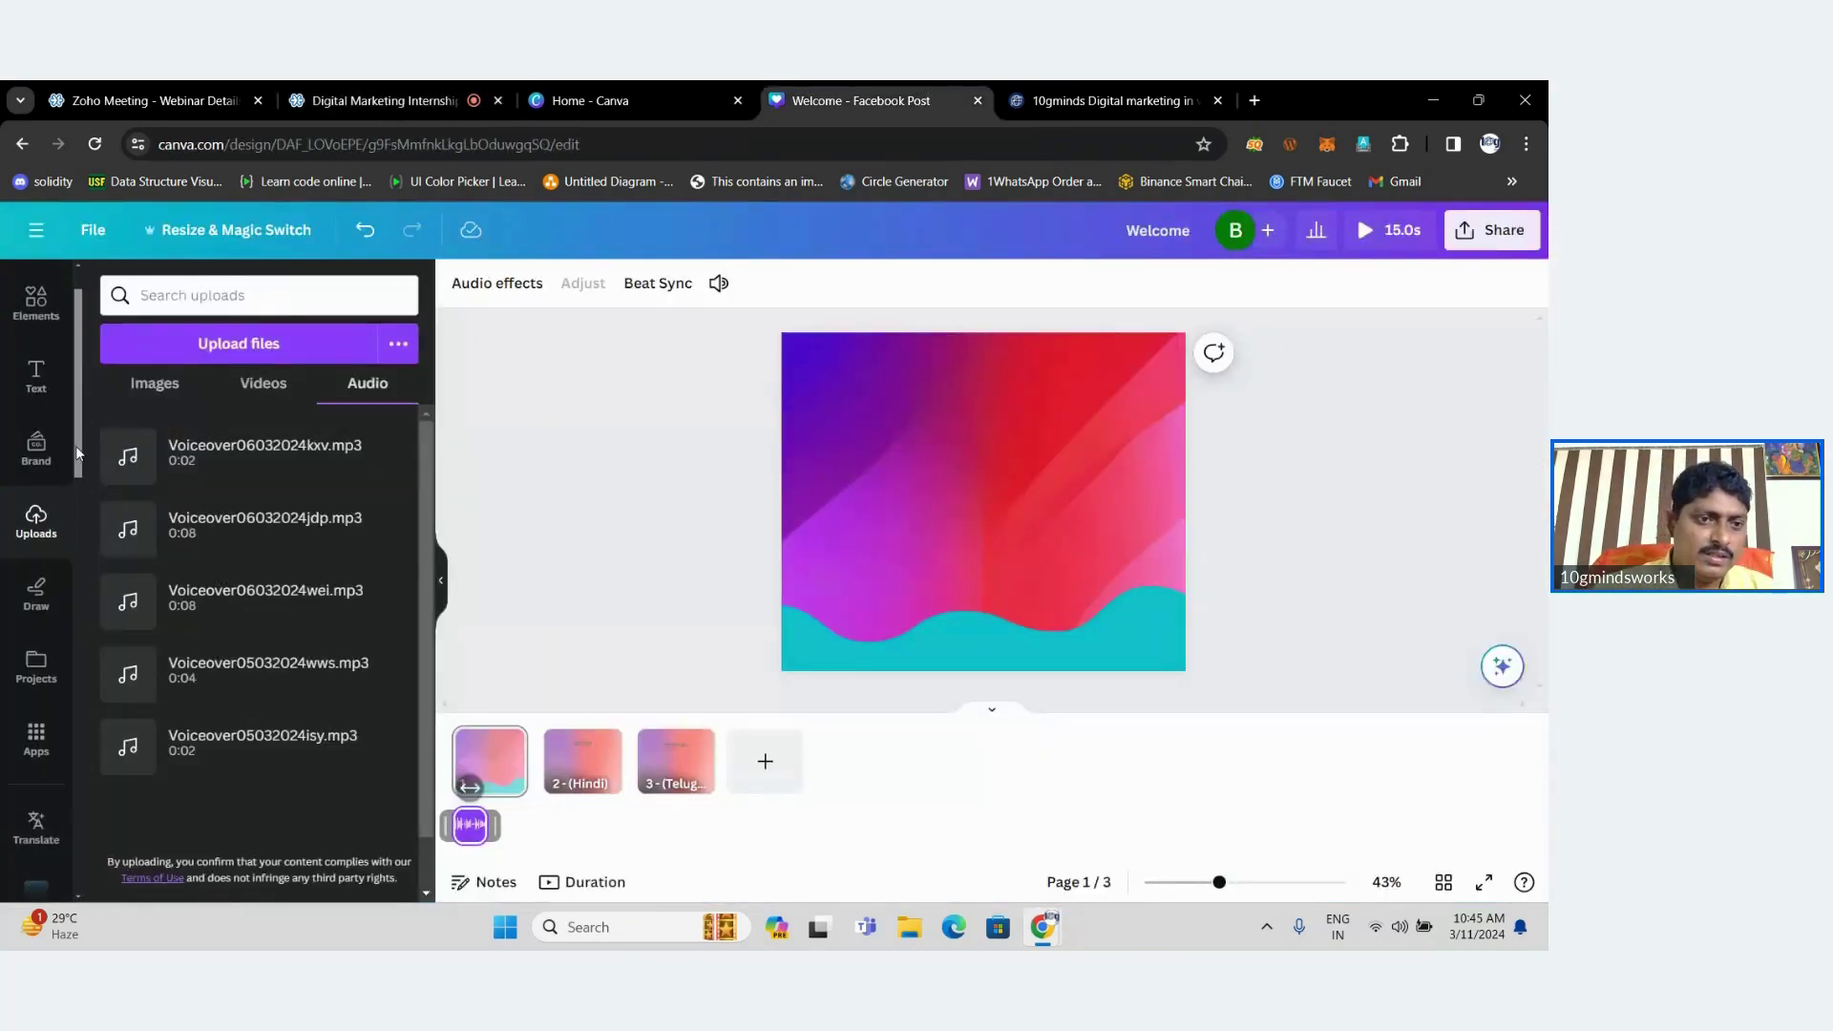
click(40, 592)
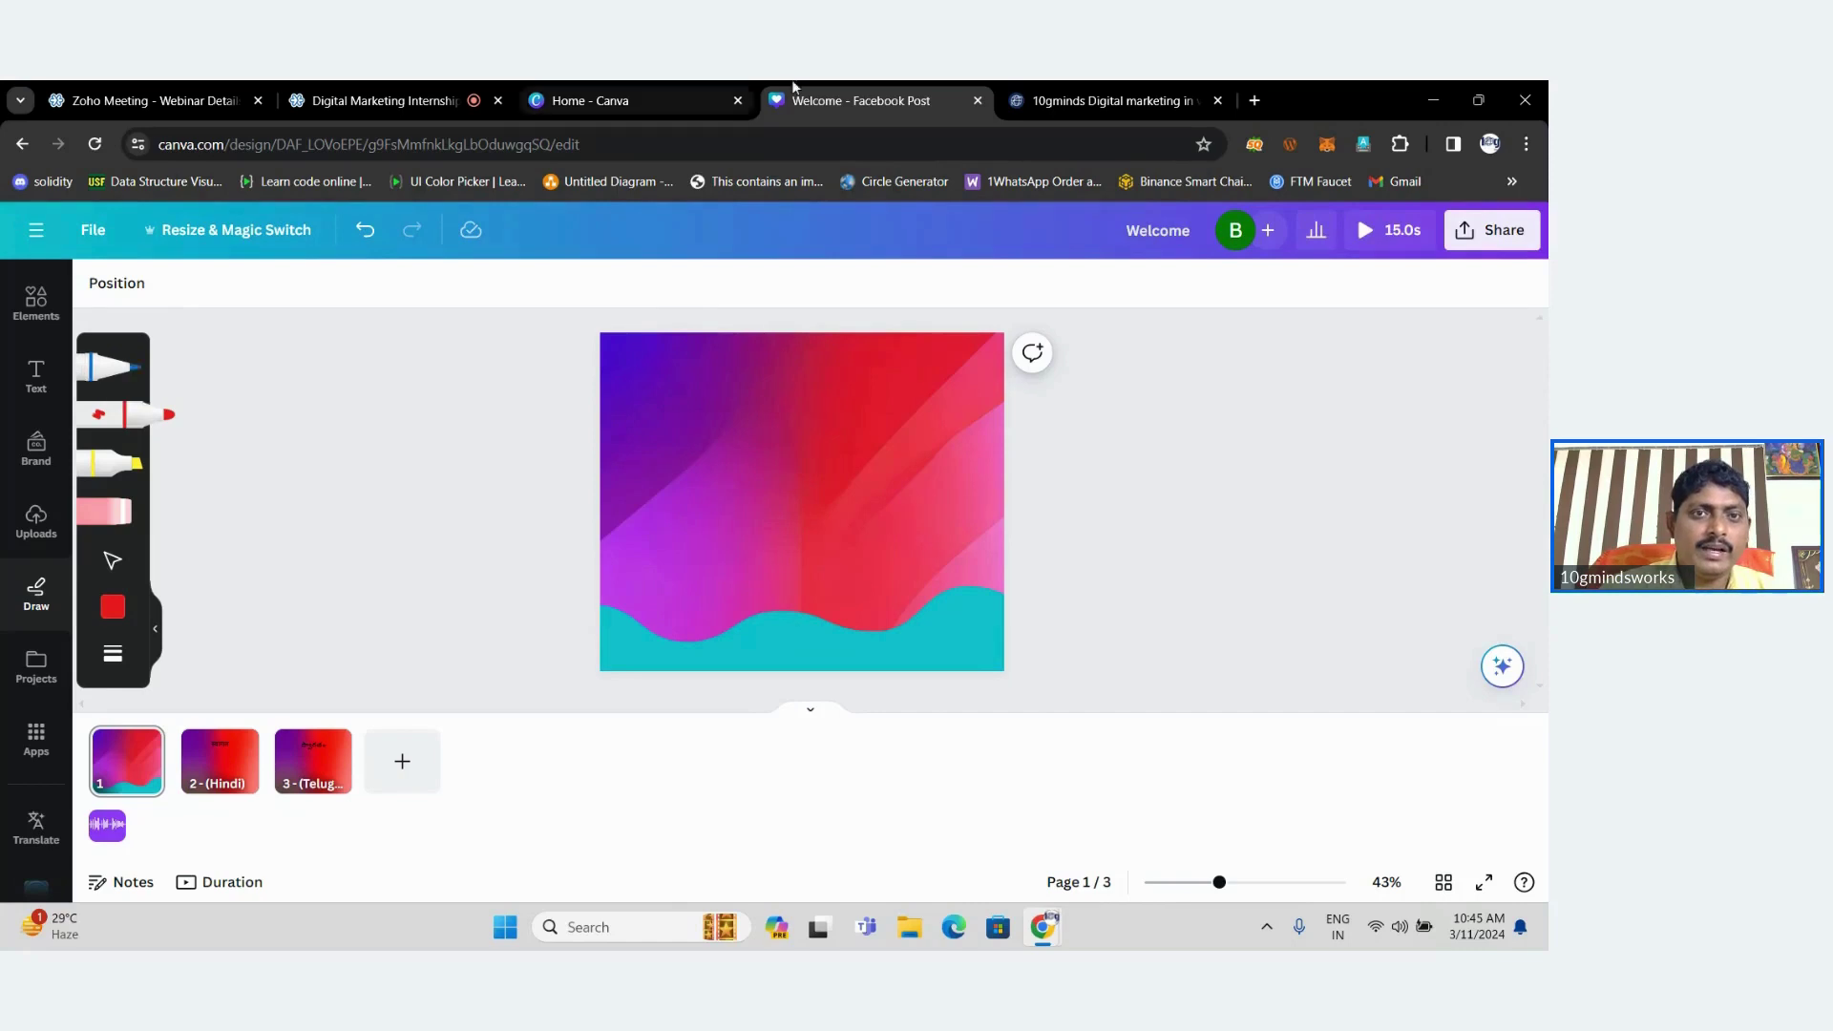
Check the most recent Q&A questions in the Zoho Meeting webinar, and return to the Facebook post in Canva.
click(482, 95)
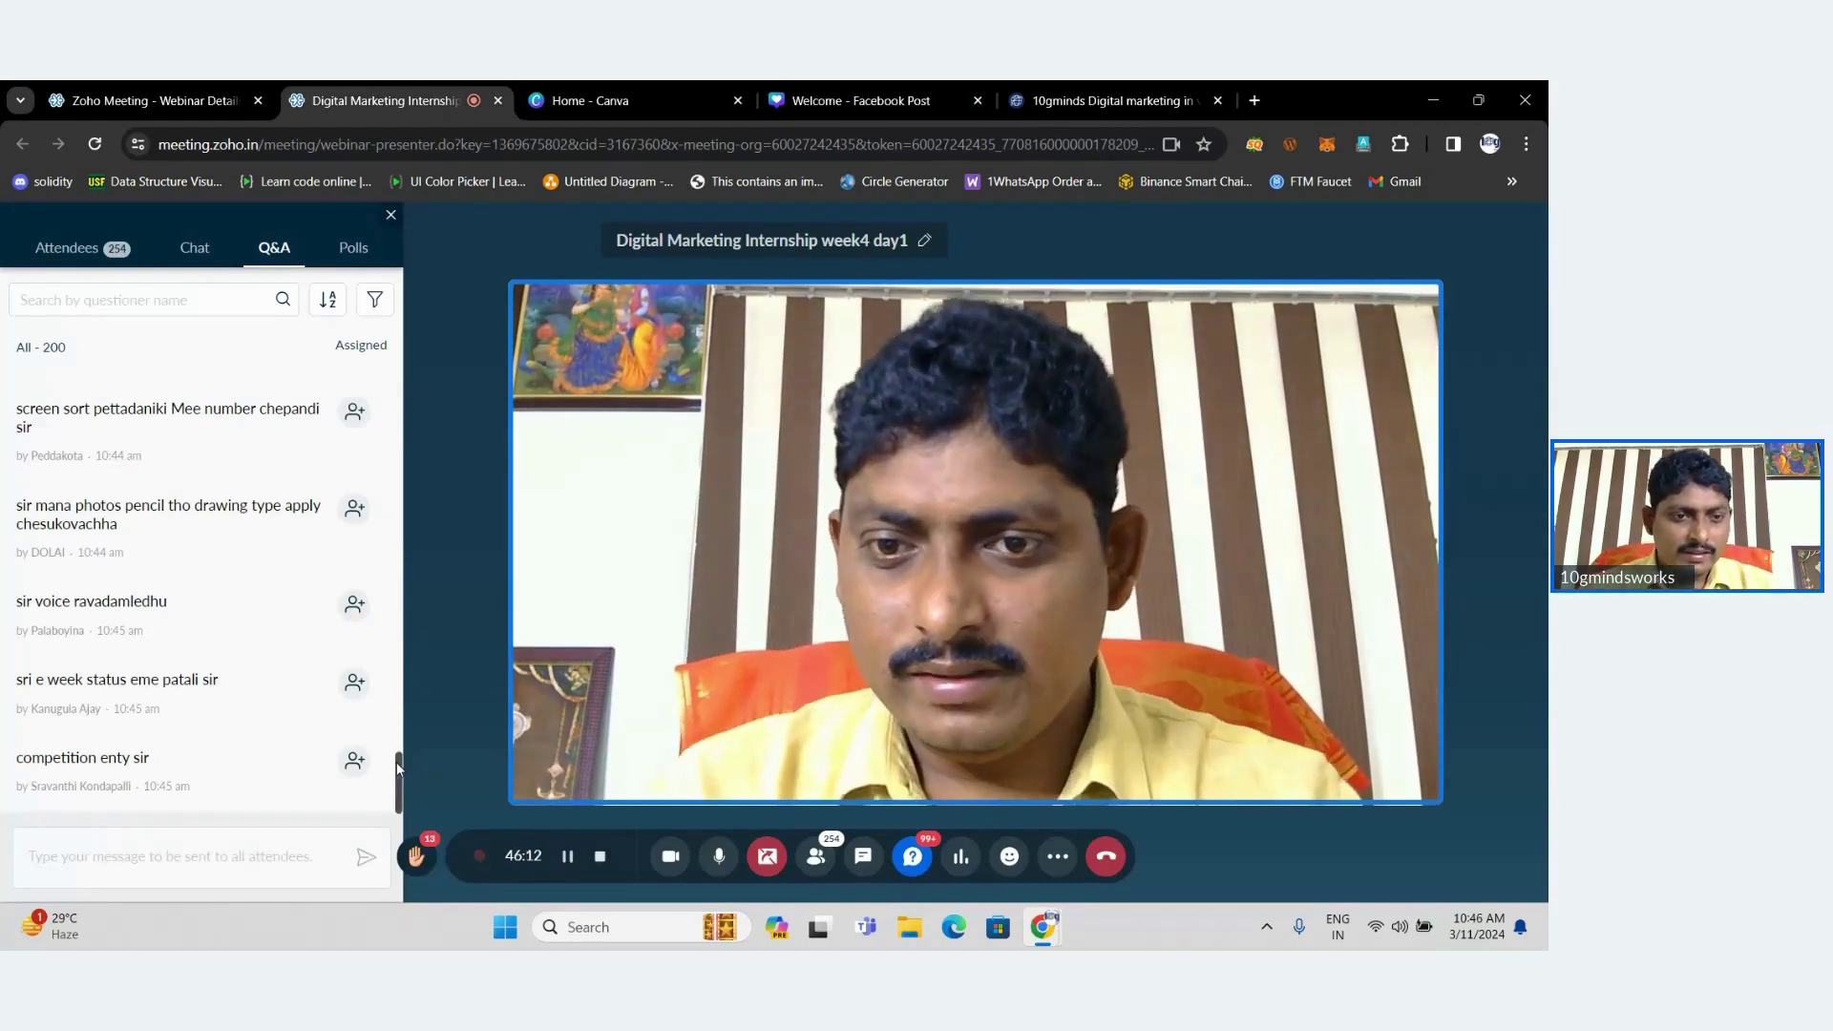
click(158, 856)
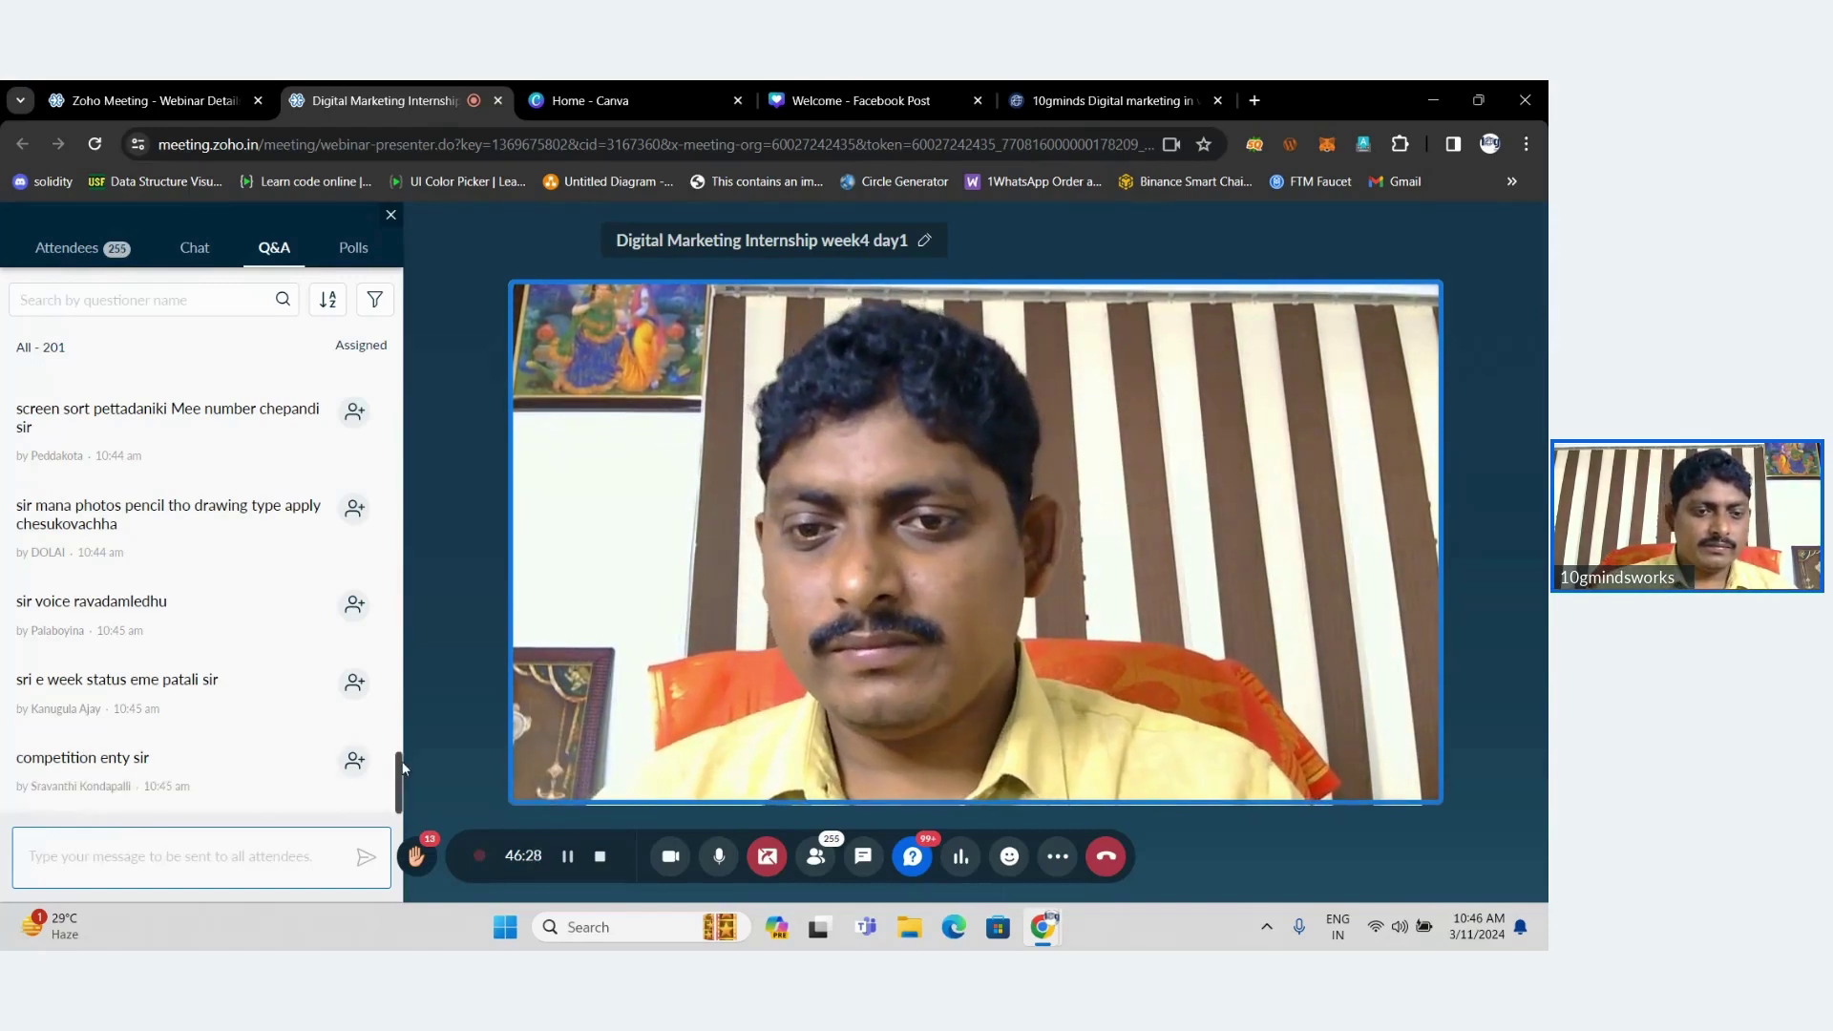
click(402, 797)
scroll(398, 778, down, 3)
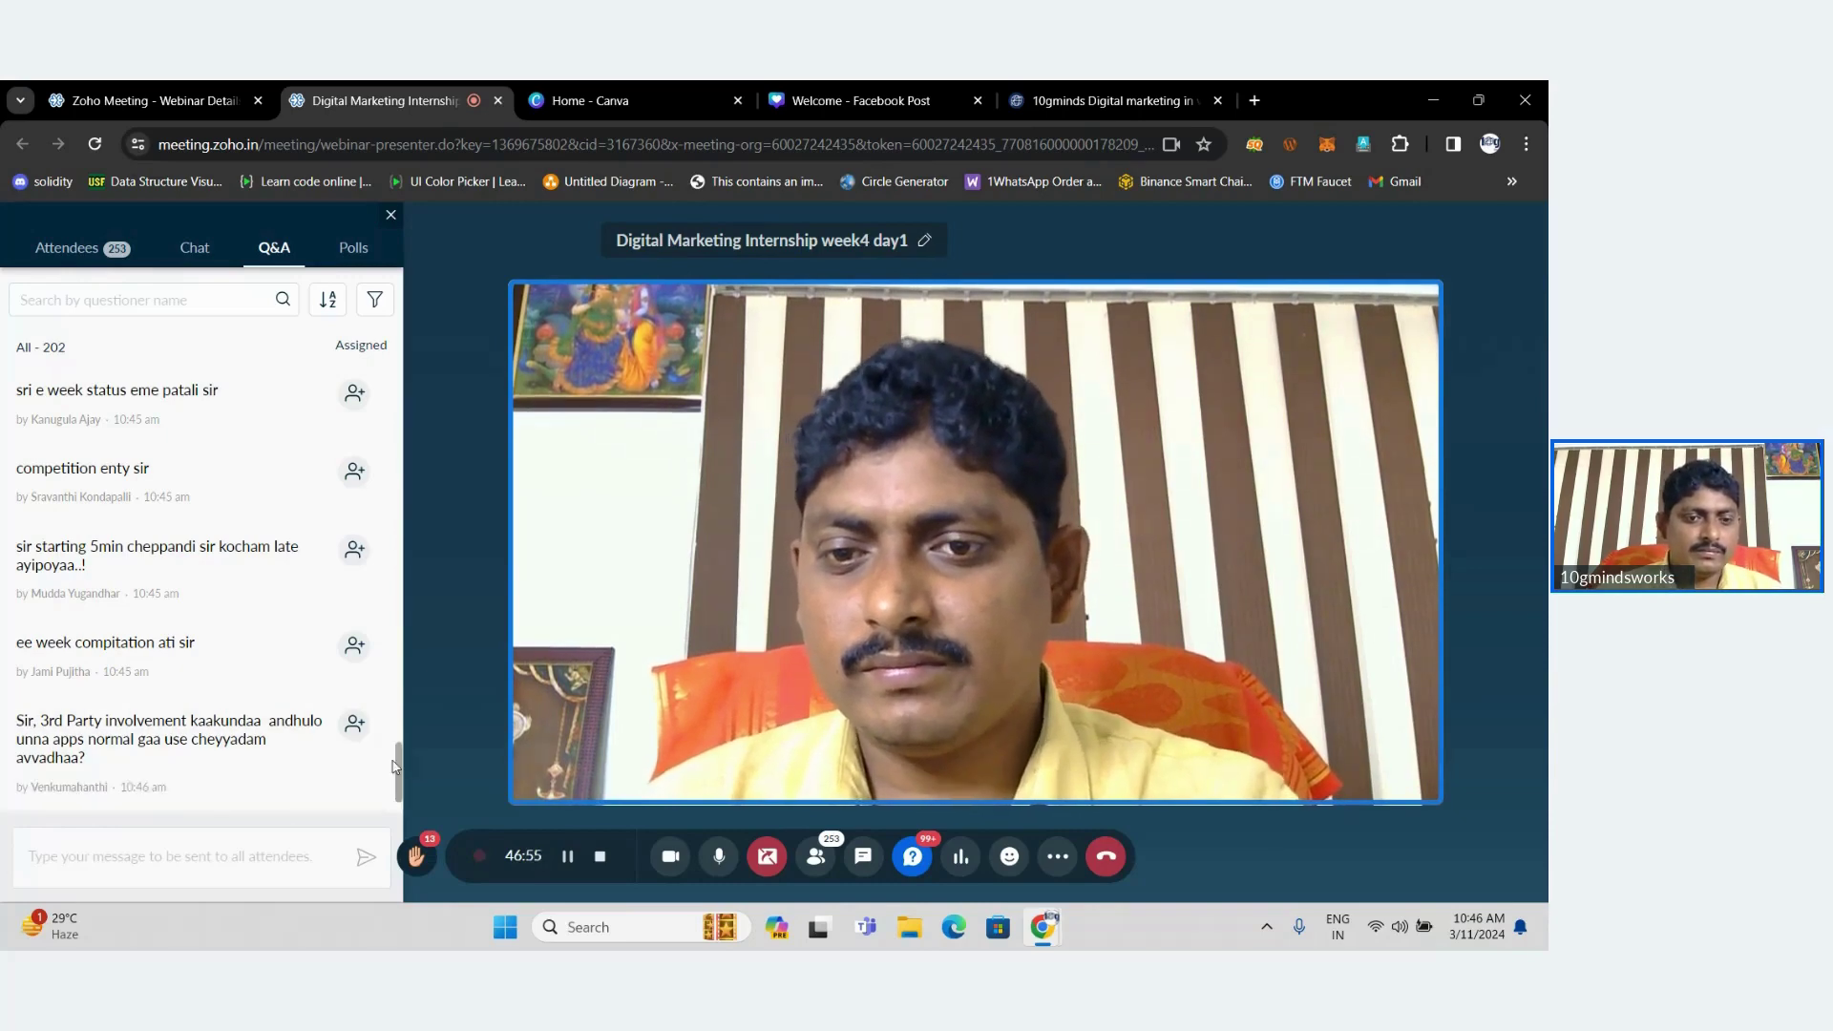
scroll(397, 767, down, 1)
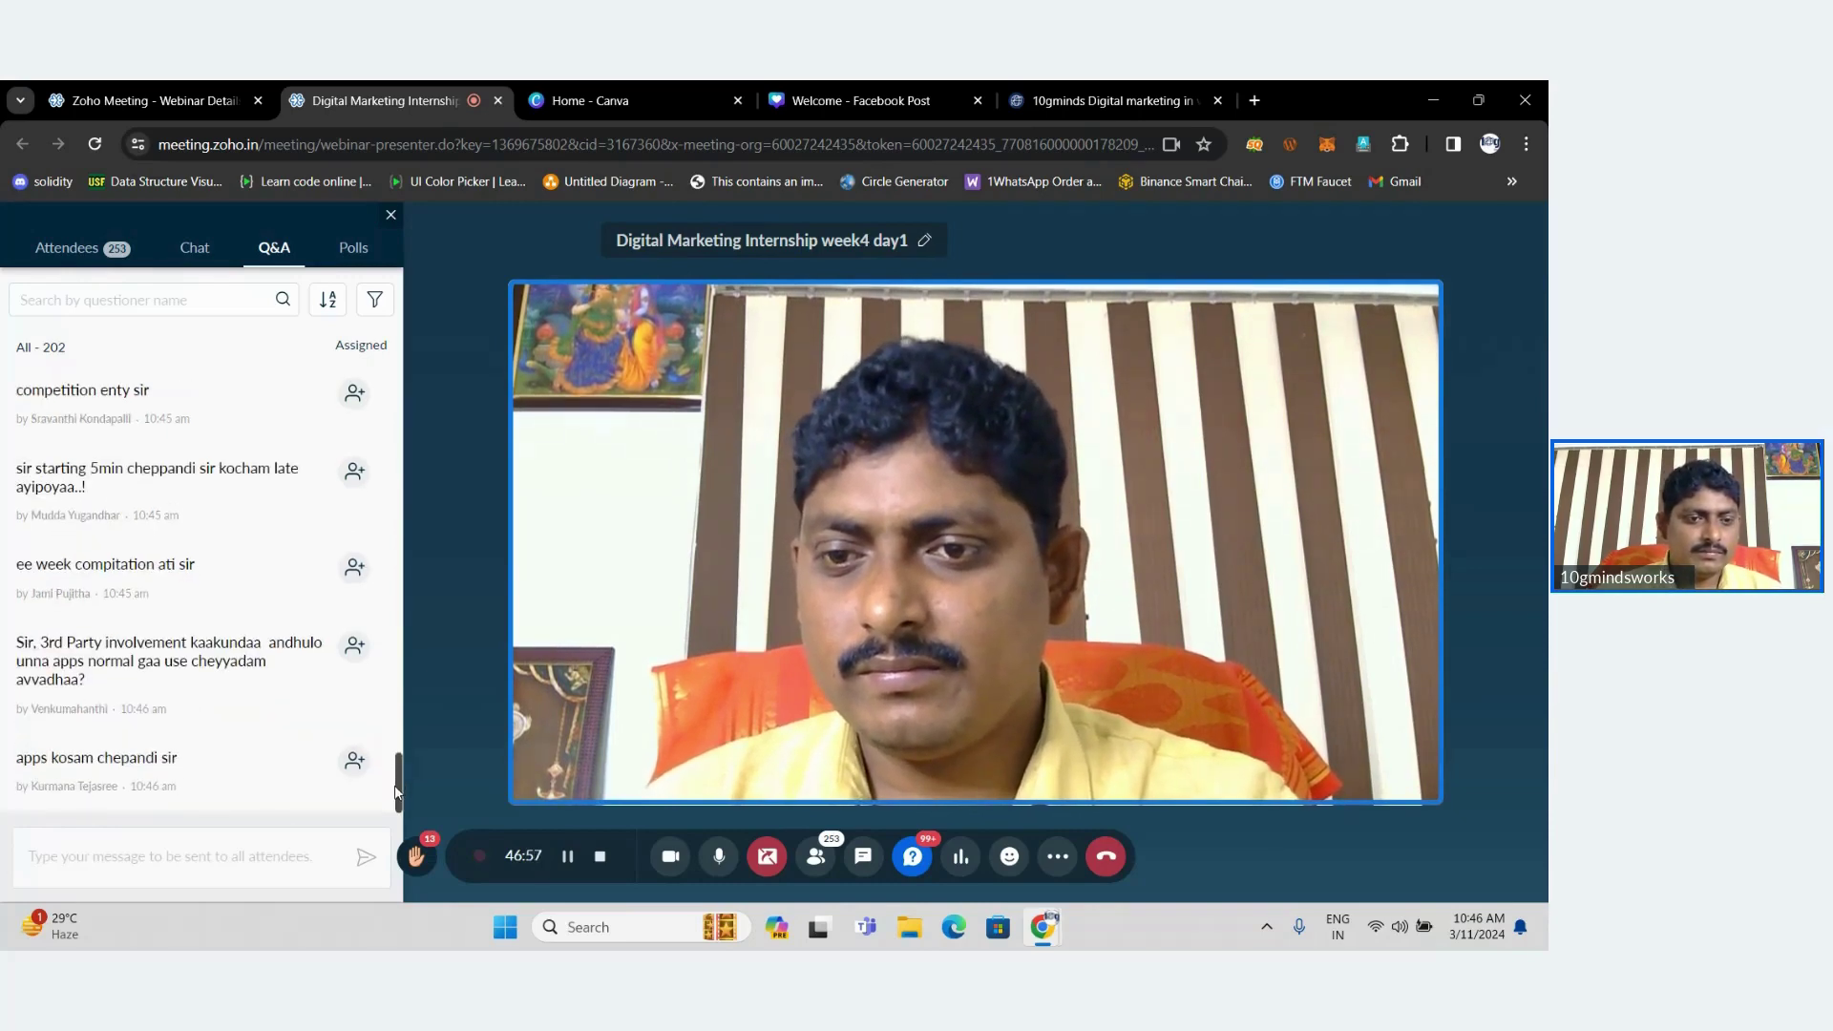
click(867, 81)
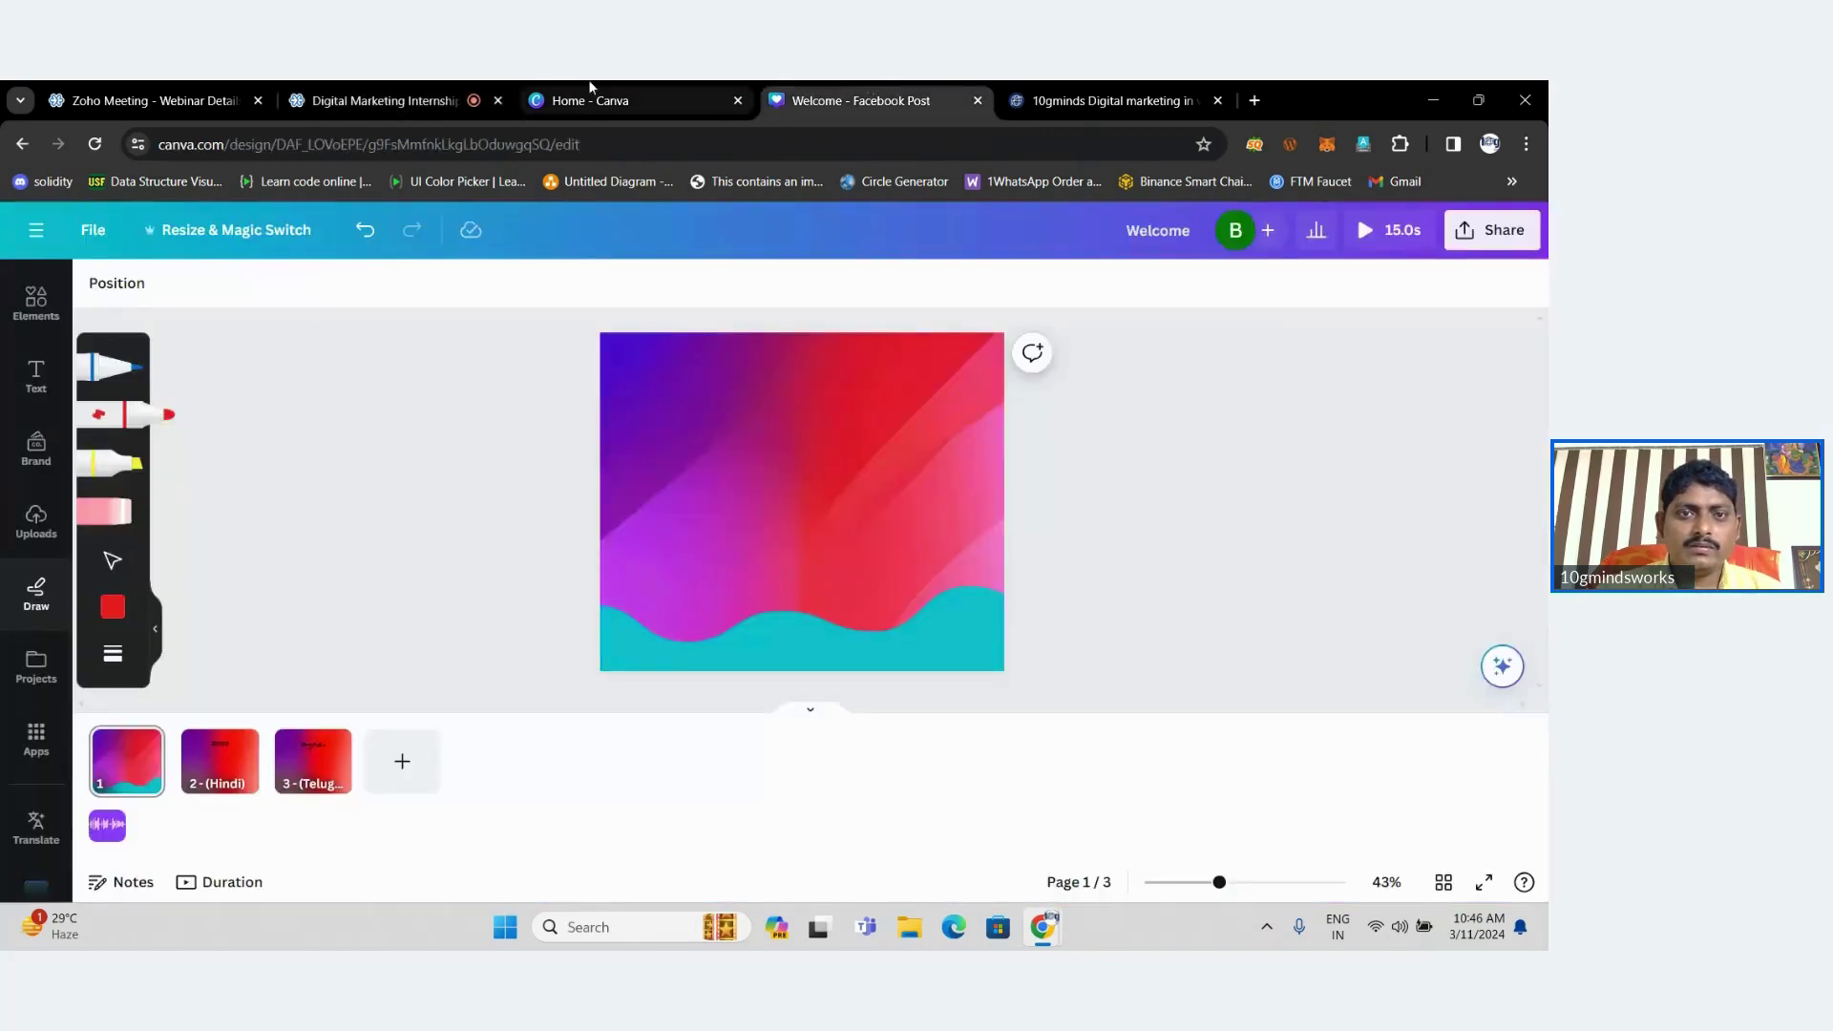
Switch to the Canva home page and look through the app directory, from Trending apps down to Share and publish.
click(600, 88)
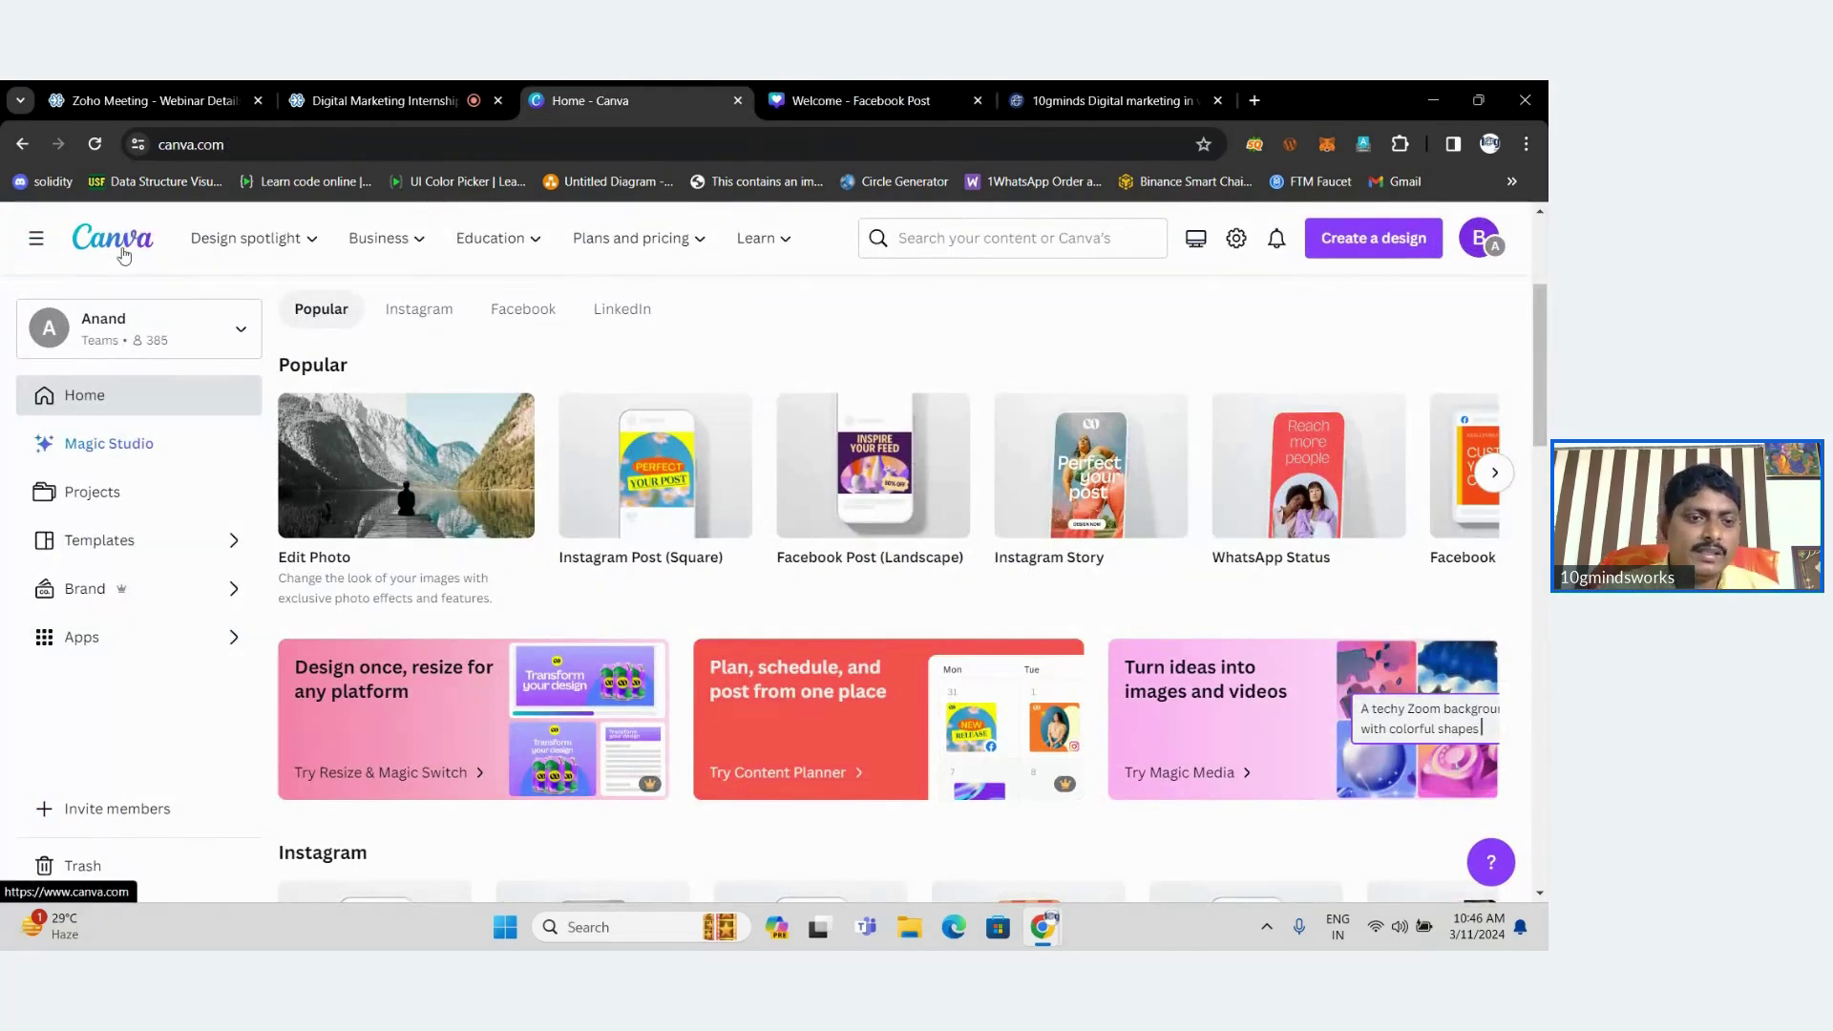
click(124, 655)
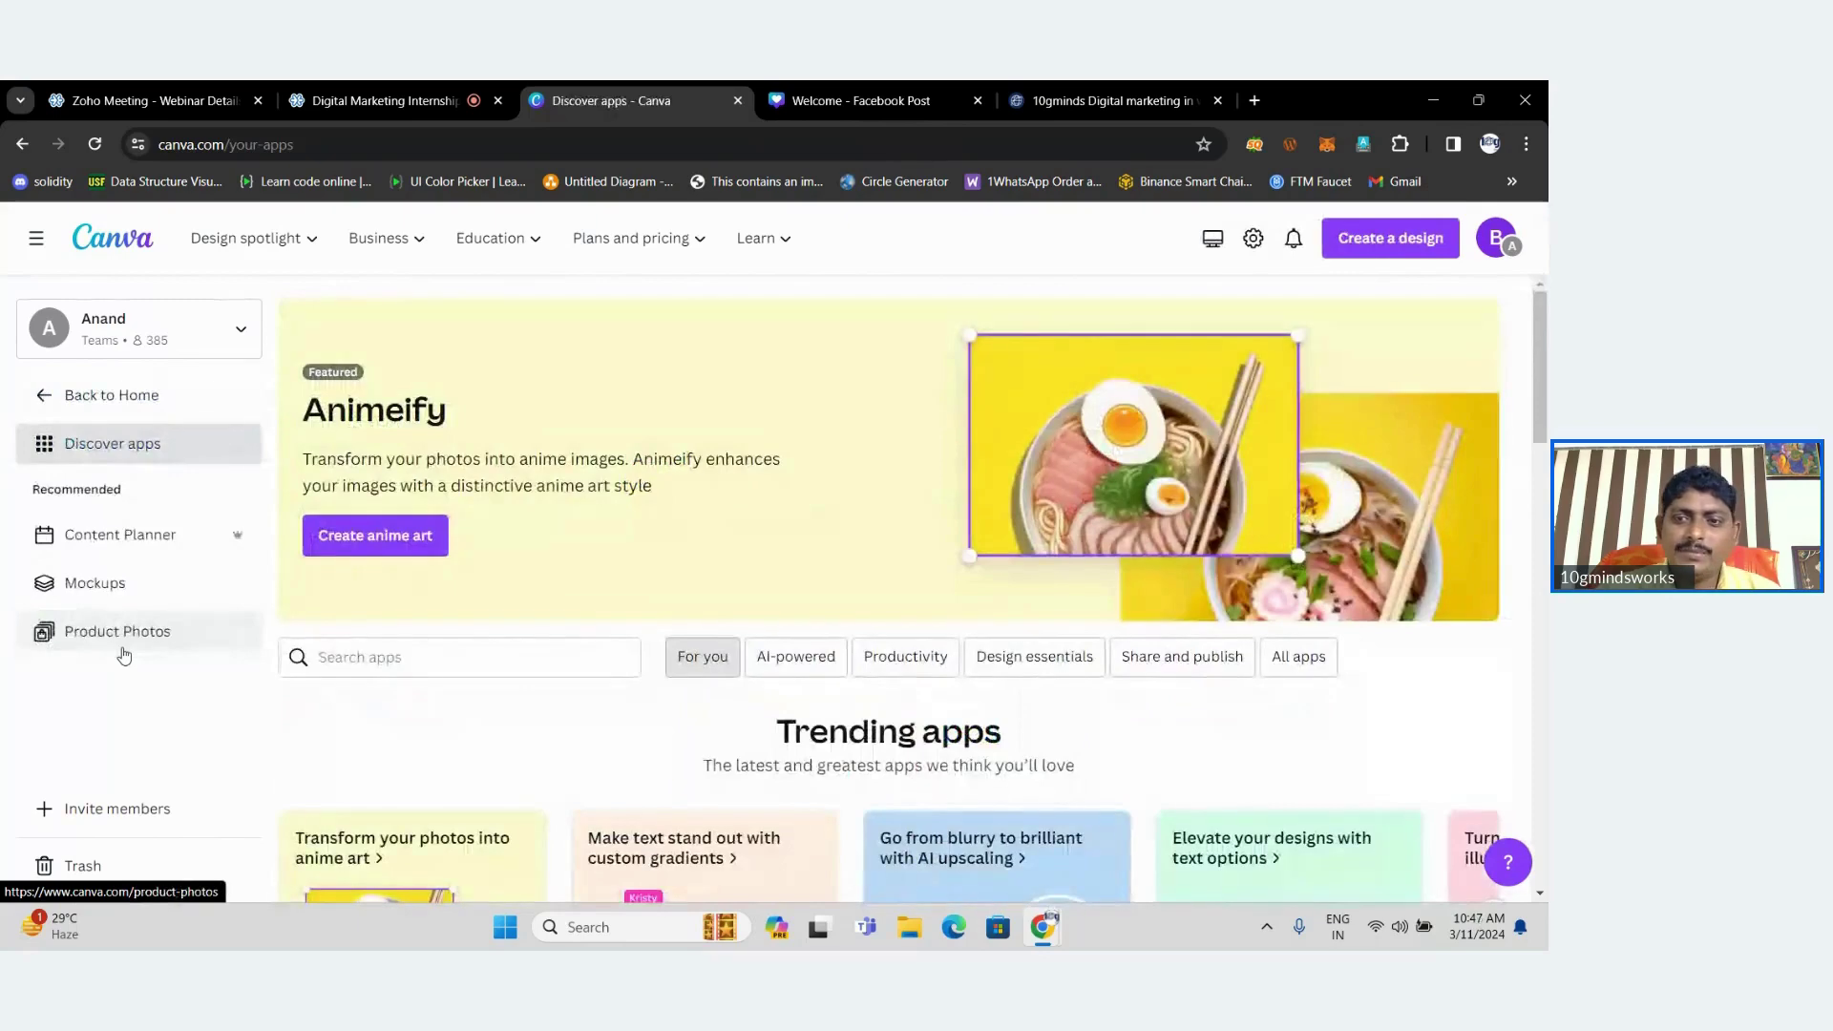
drag(1545, 338, 1544, 382)
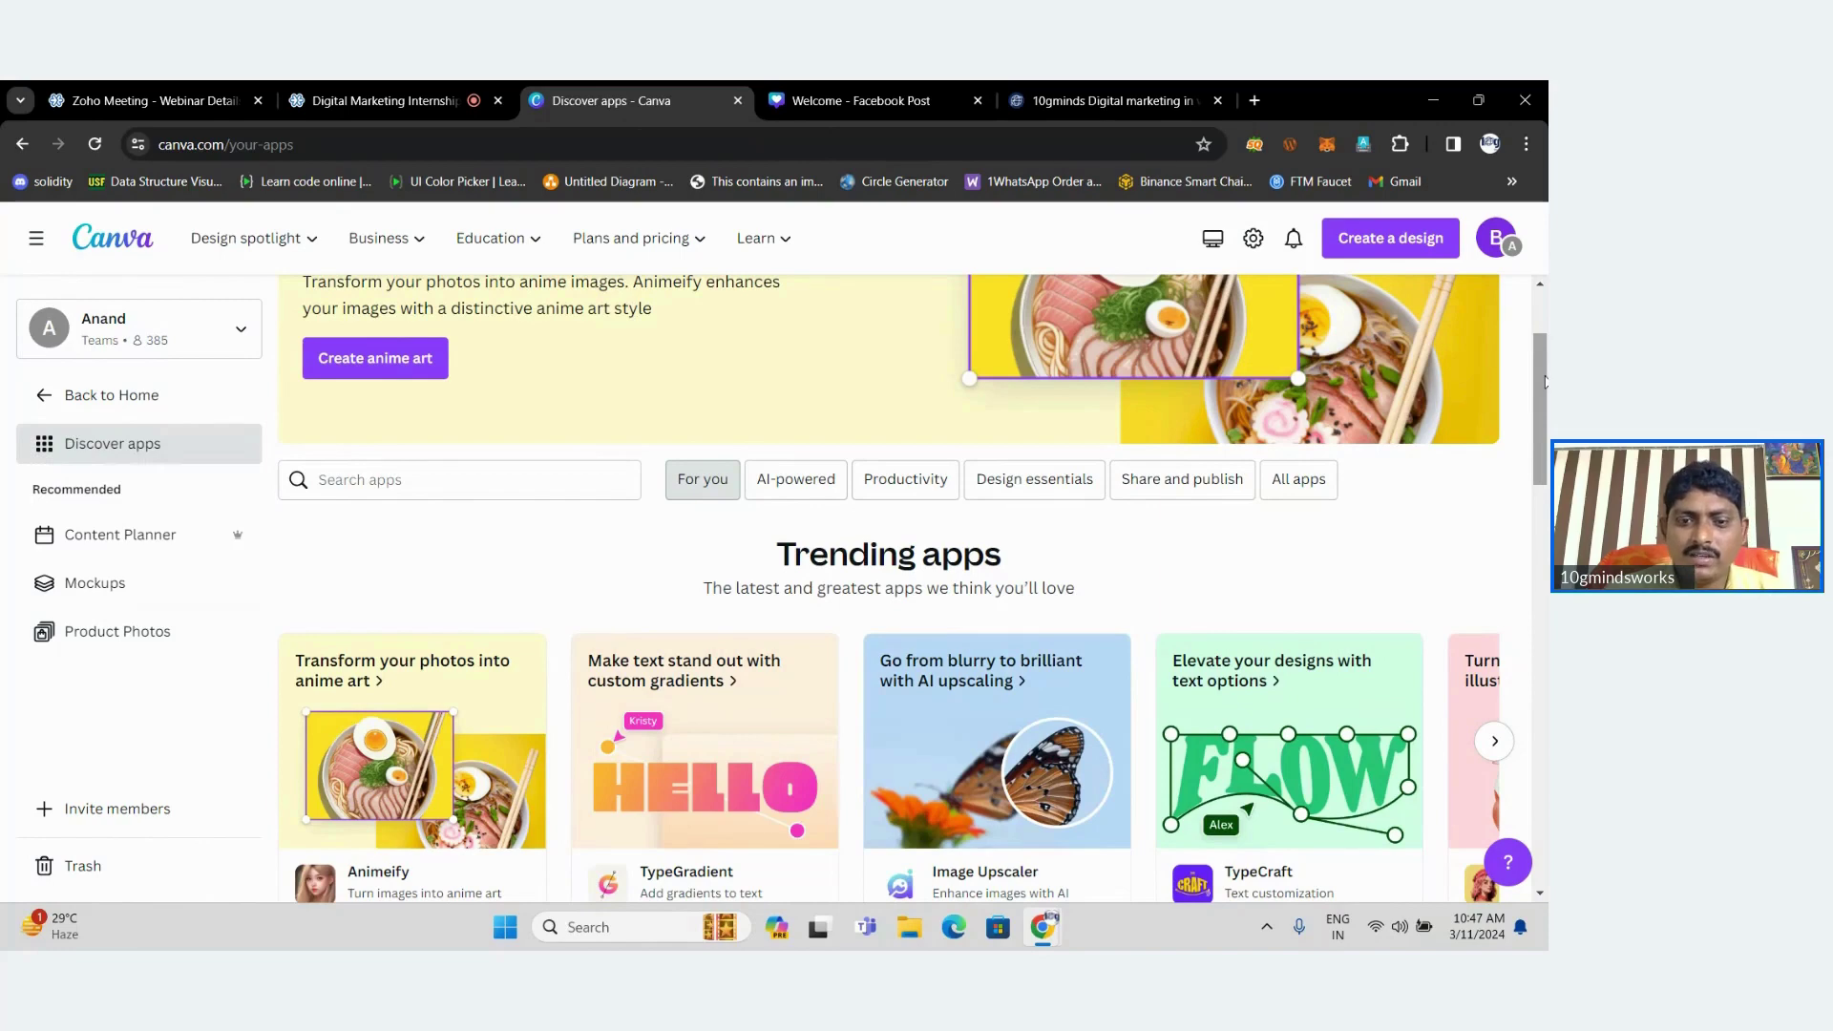
scroll(1544, 382, down, 3)
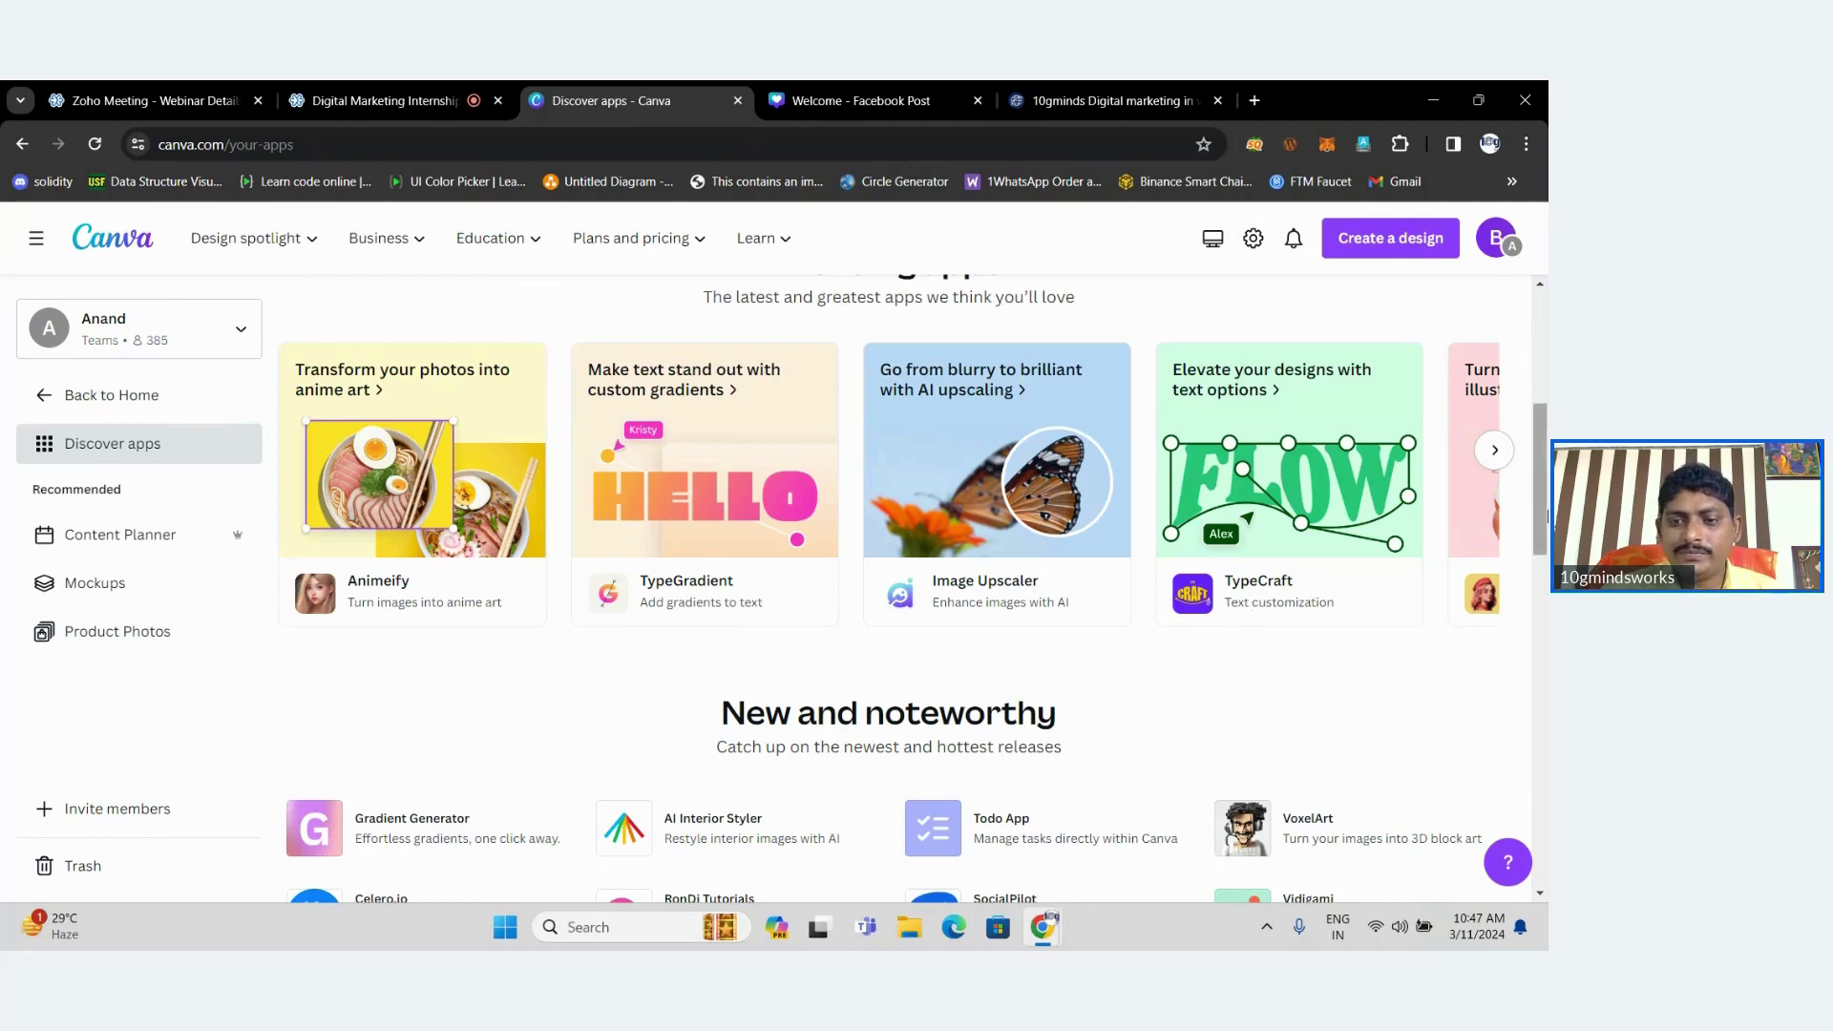
drag(1540, 518, 1545, 620)
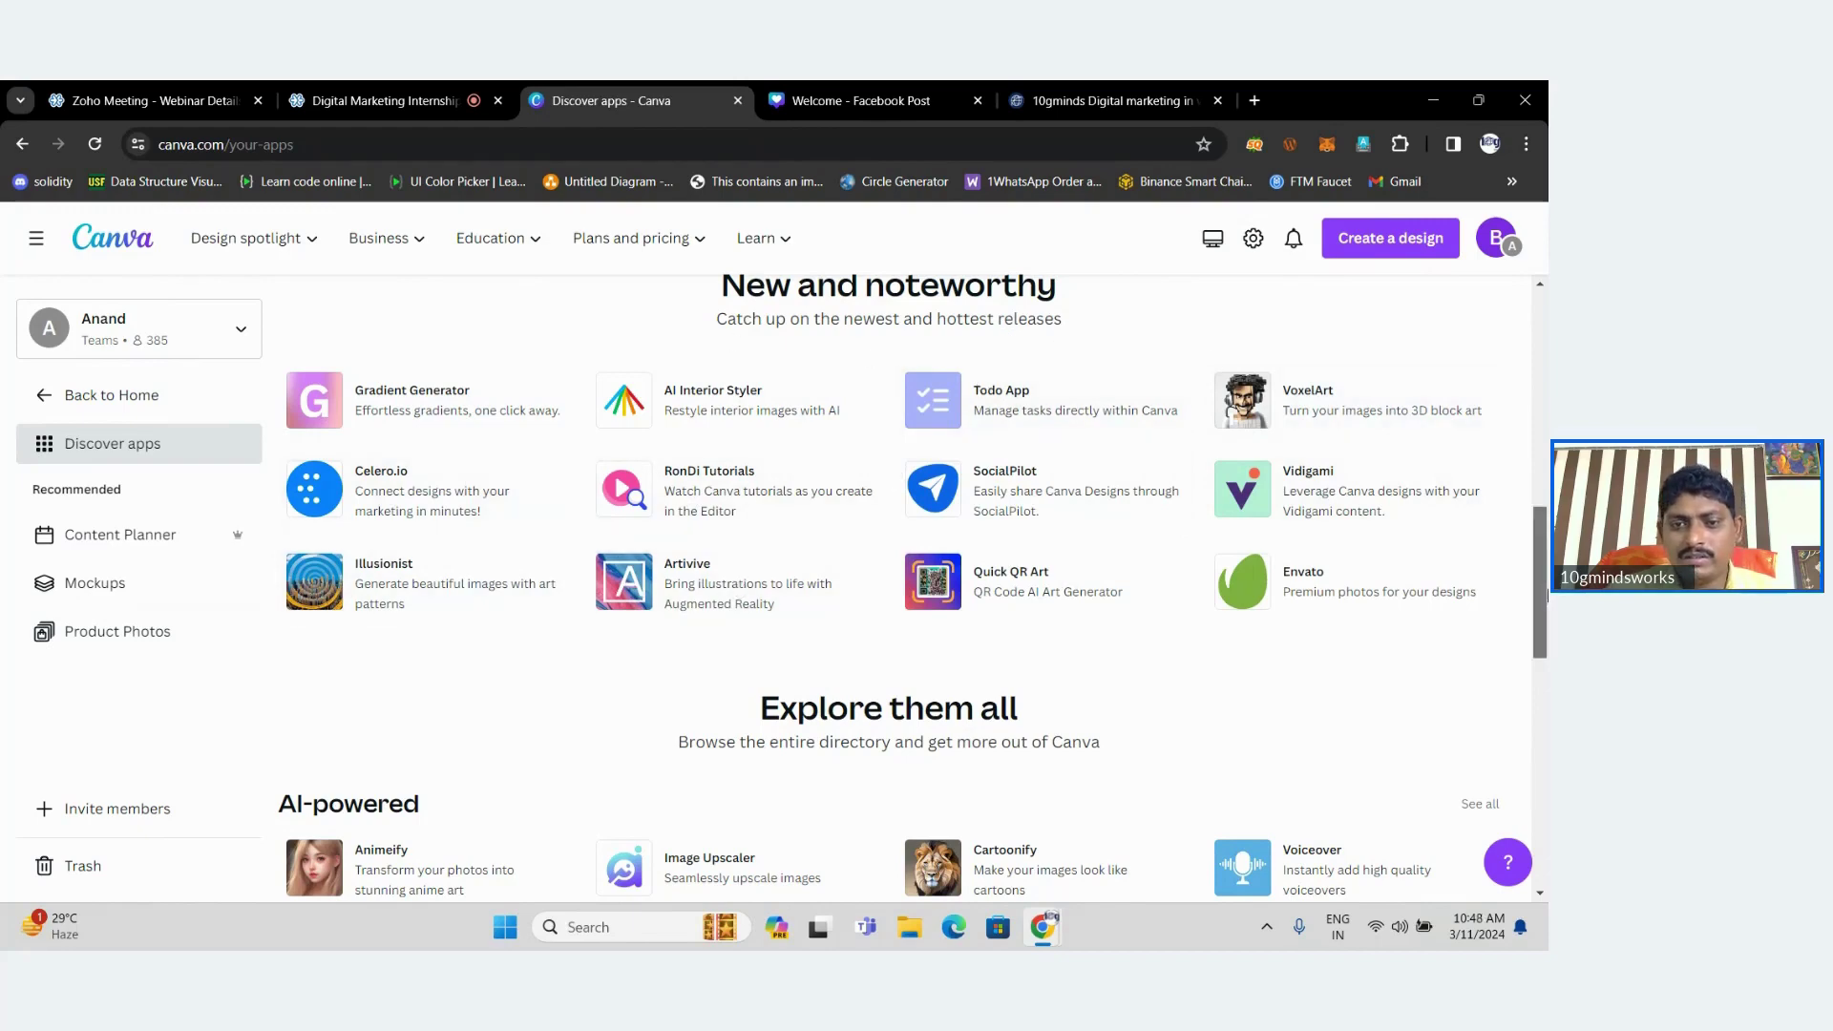
scroll(467, 578, down, 4)
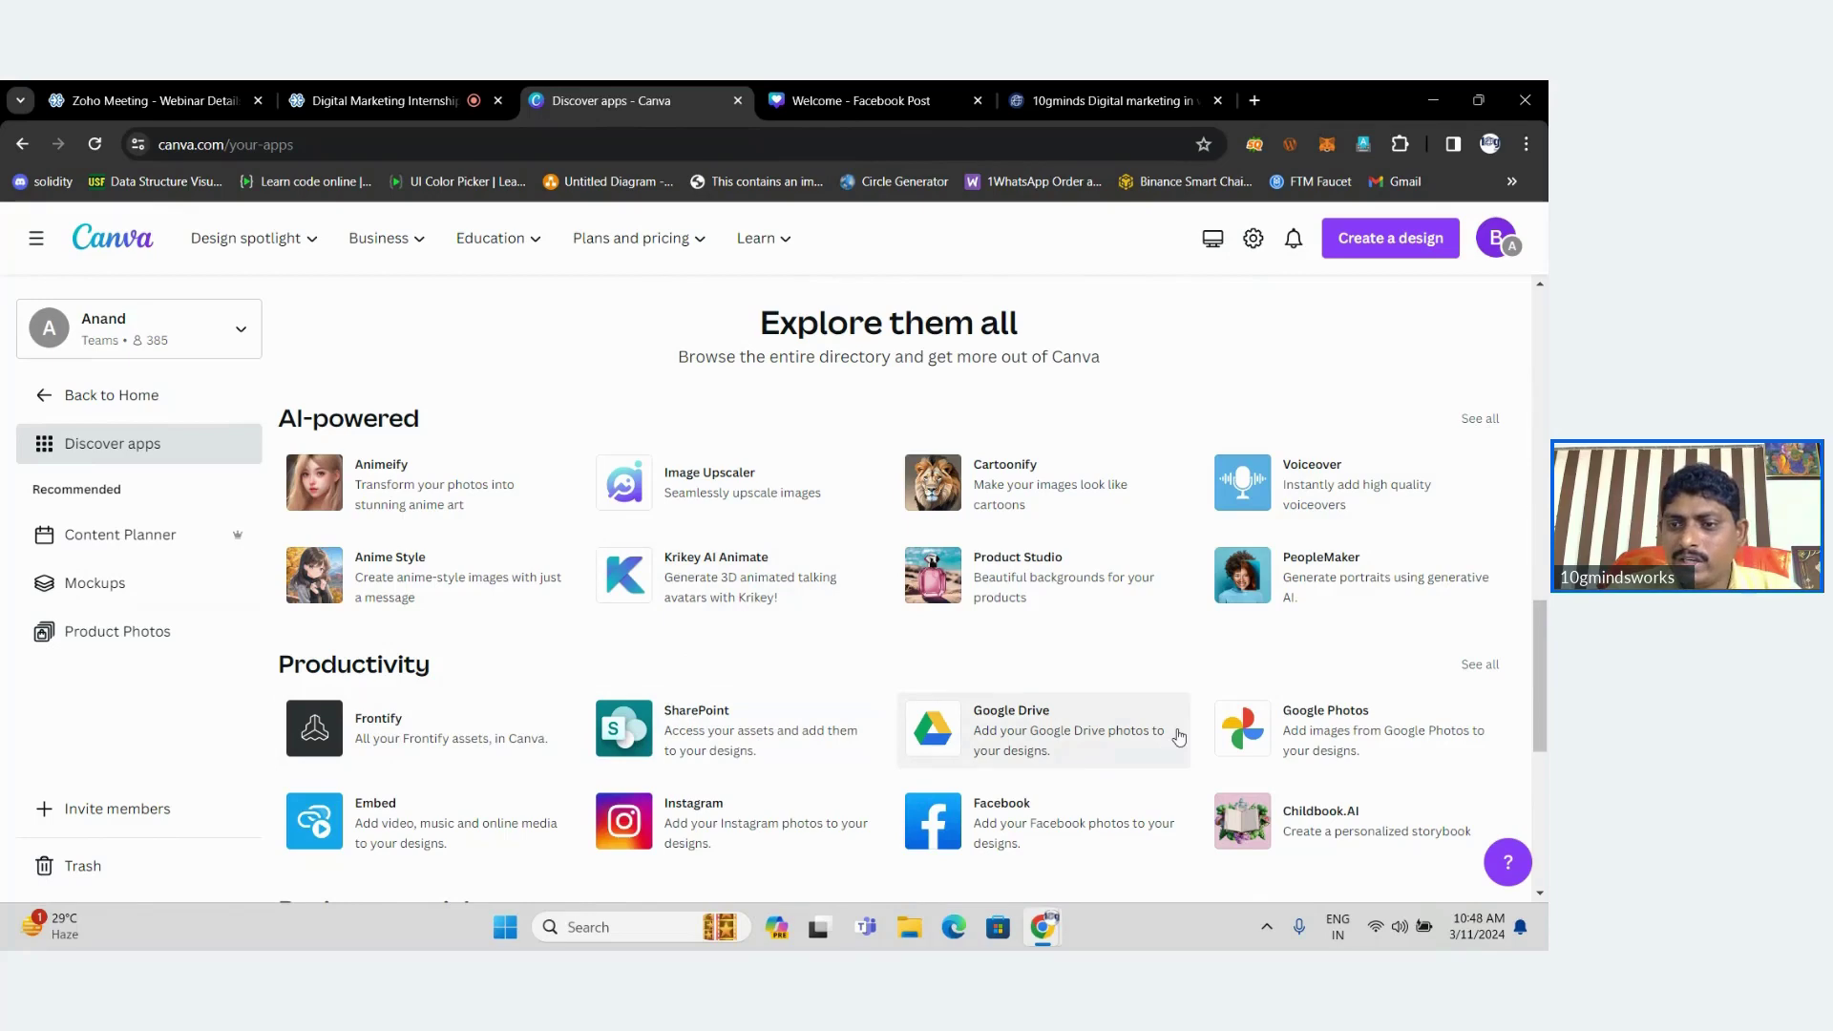
scroll(1547, 757, down, 3)
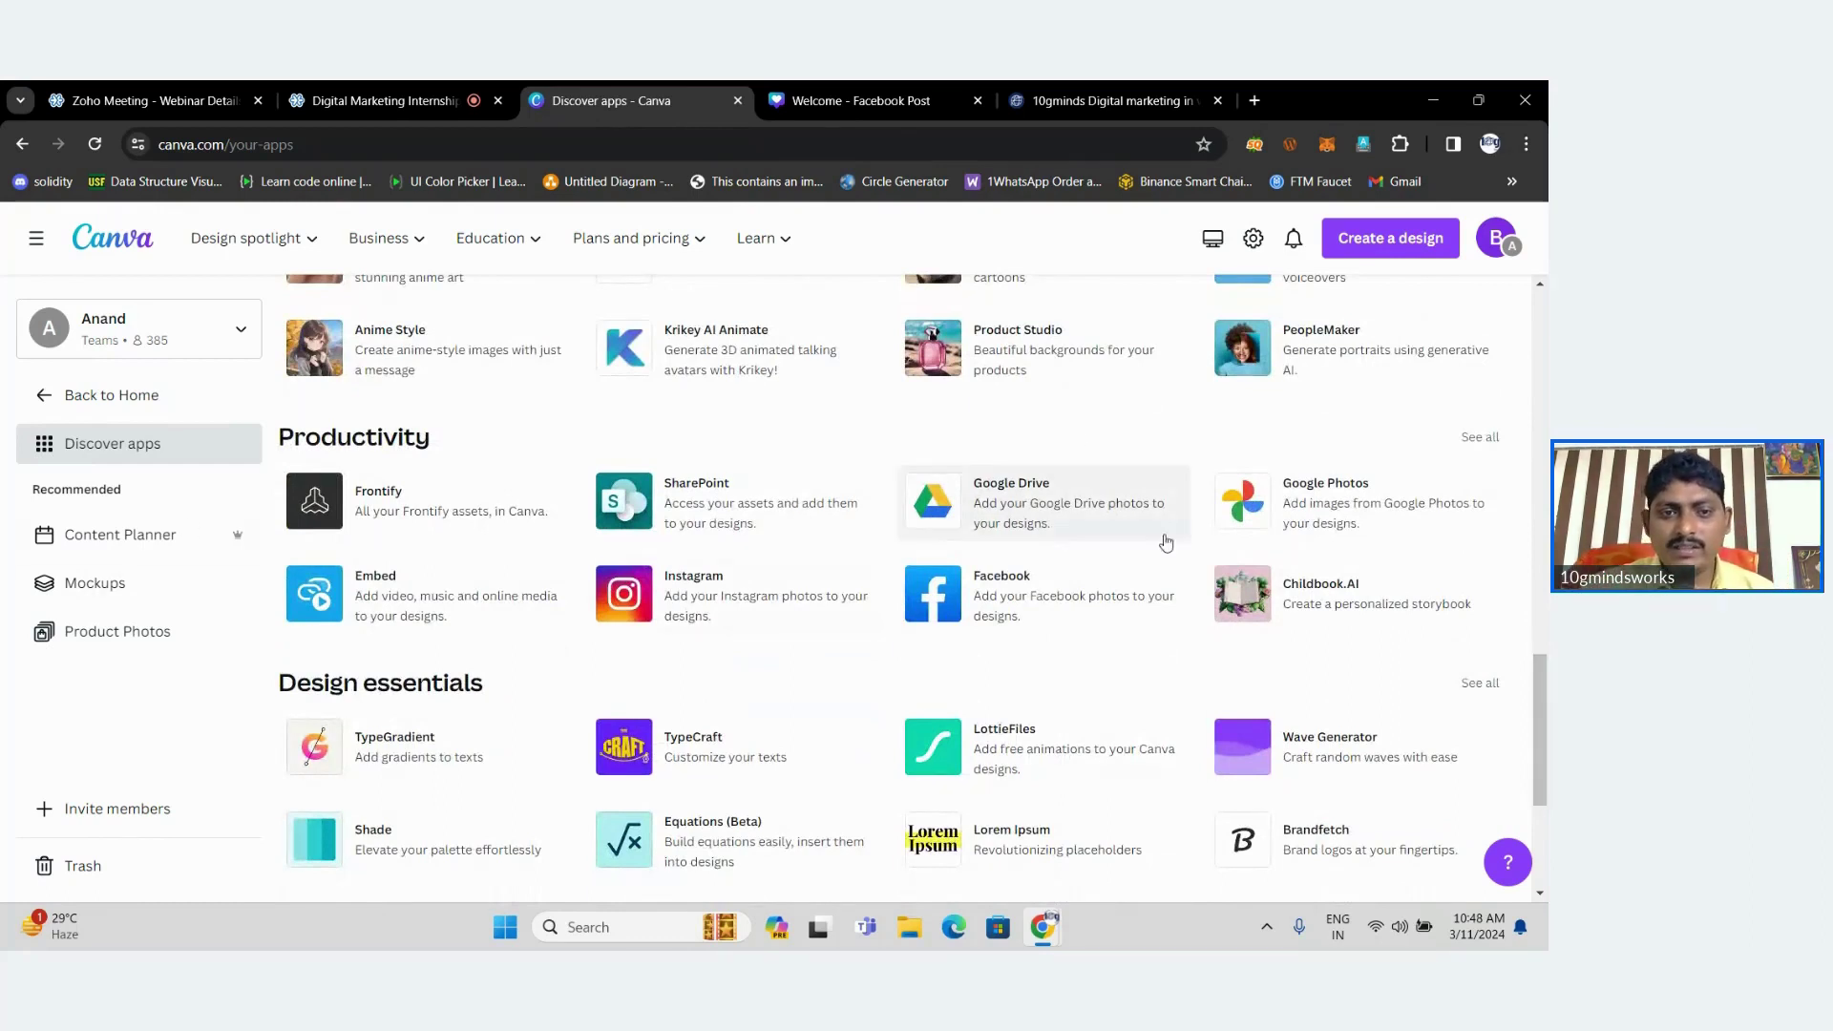
drag(1546, 716, 1546, 754)
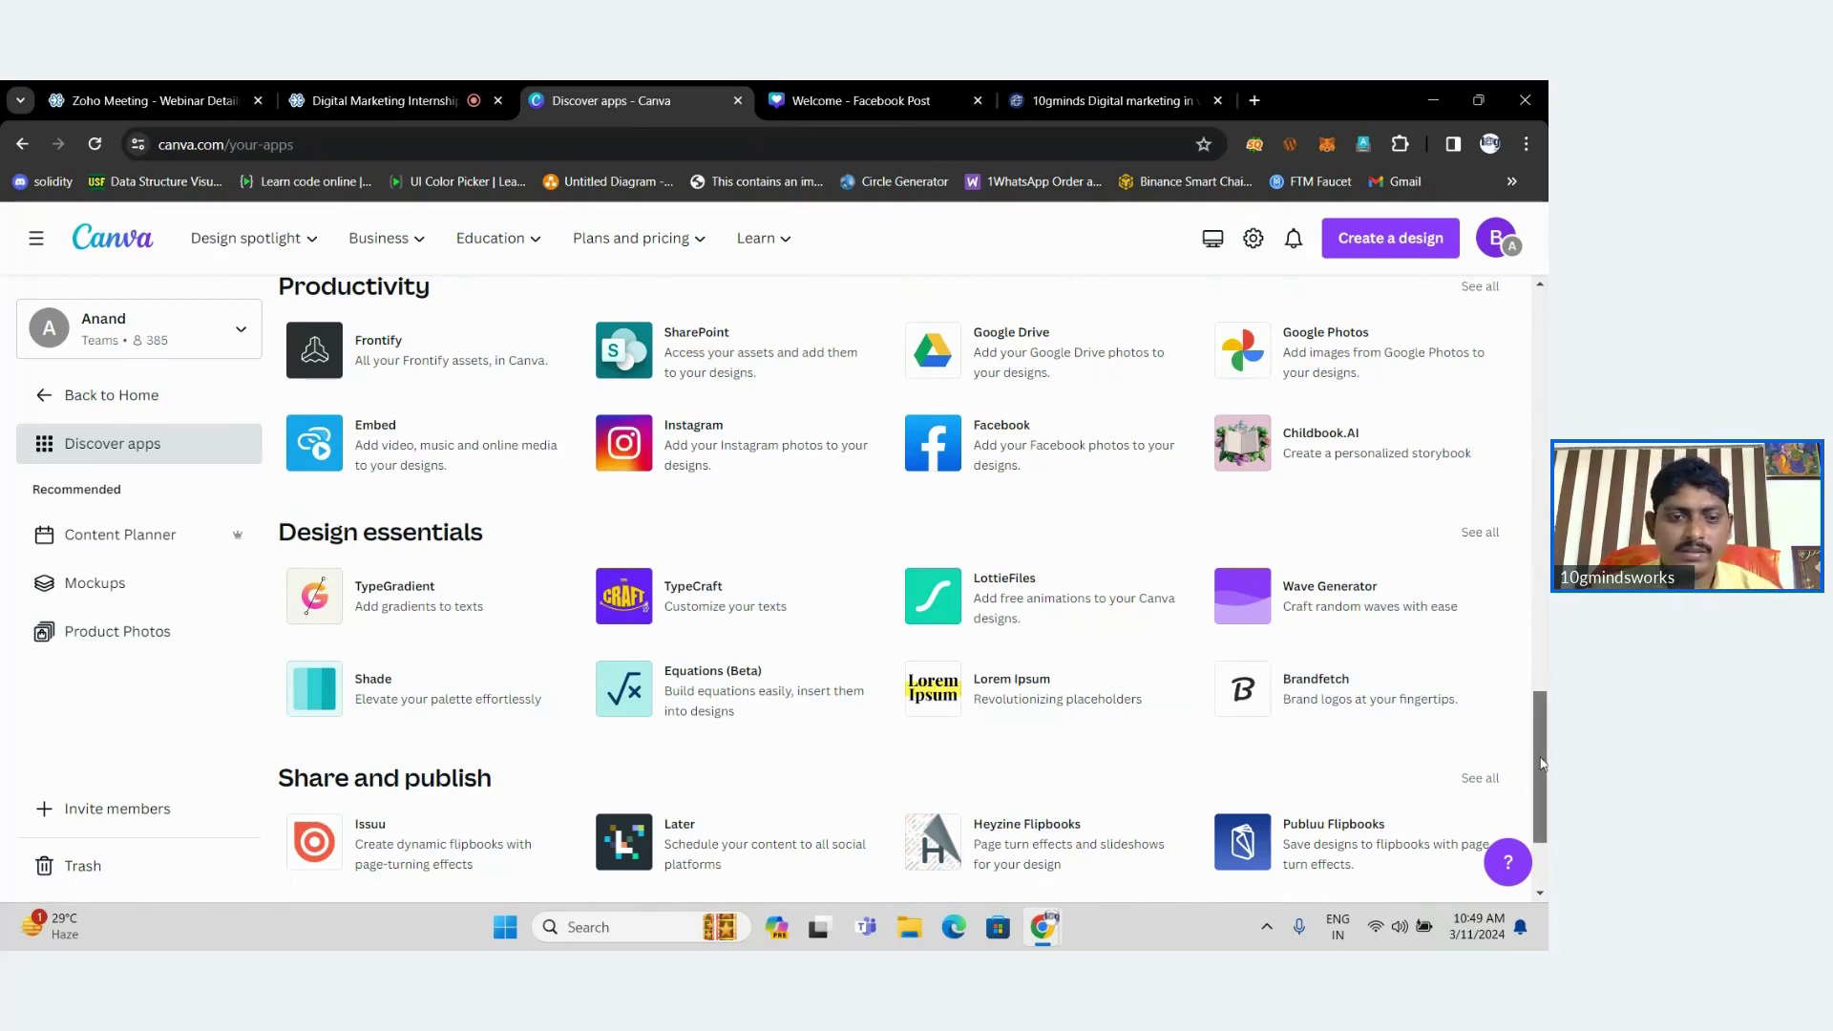
scroll(482, 721, down, 2)
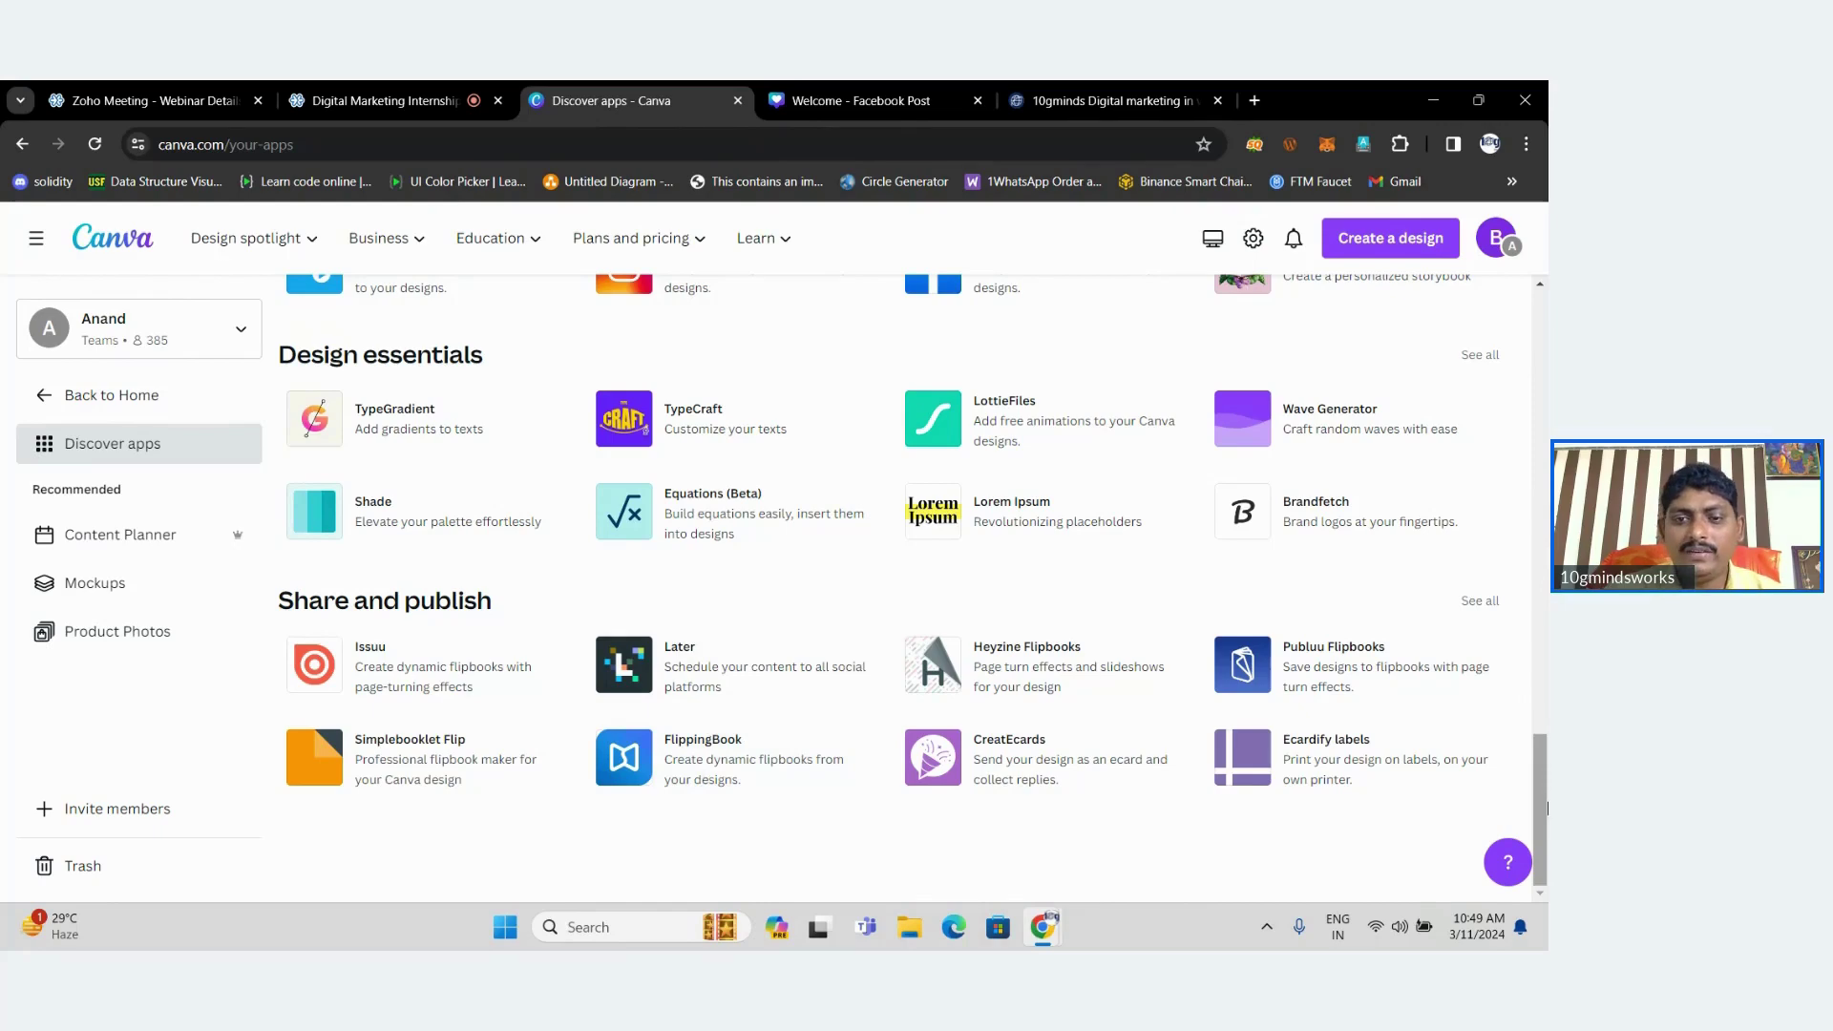
scroll(1527, 726, up, 5)
scroll(1495, 623, down, 2)
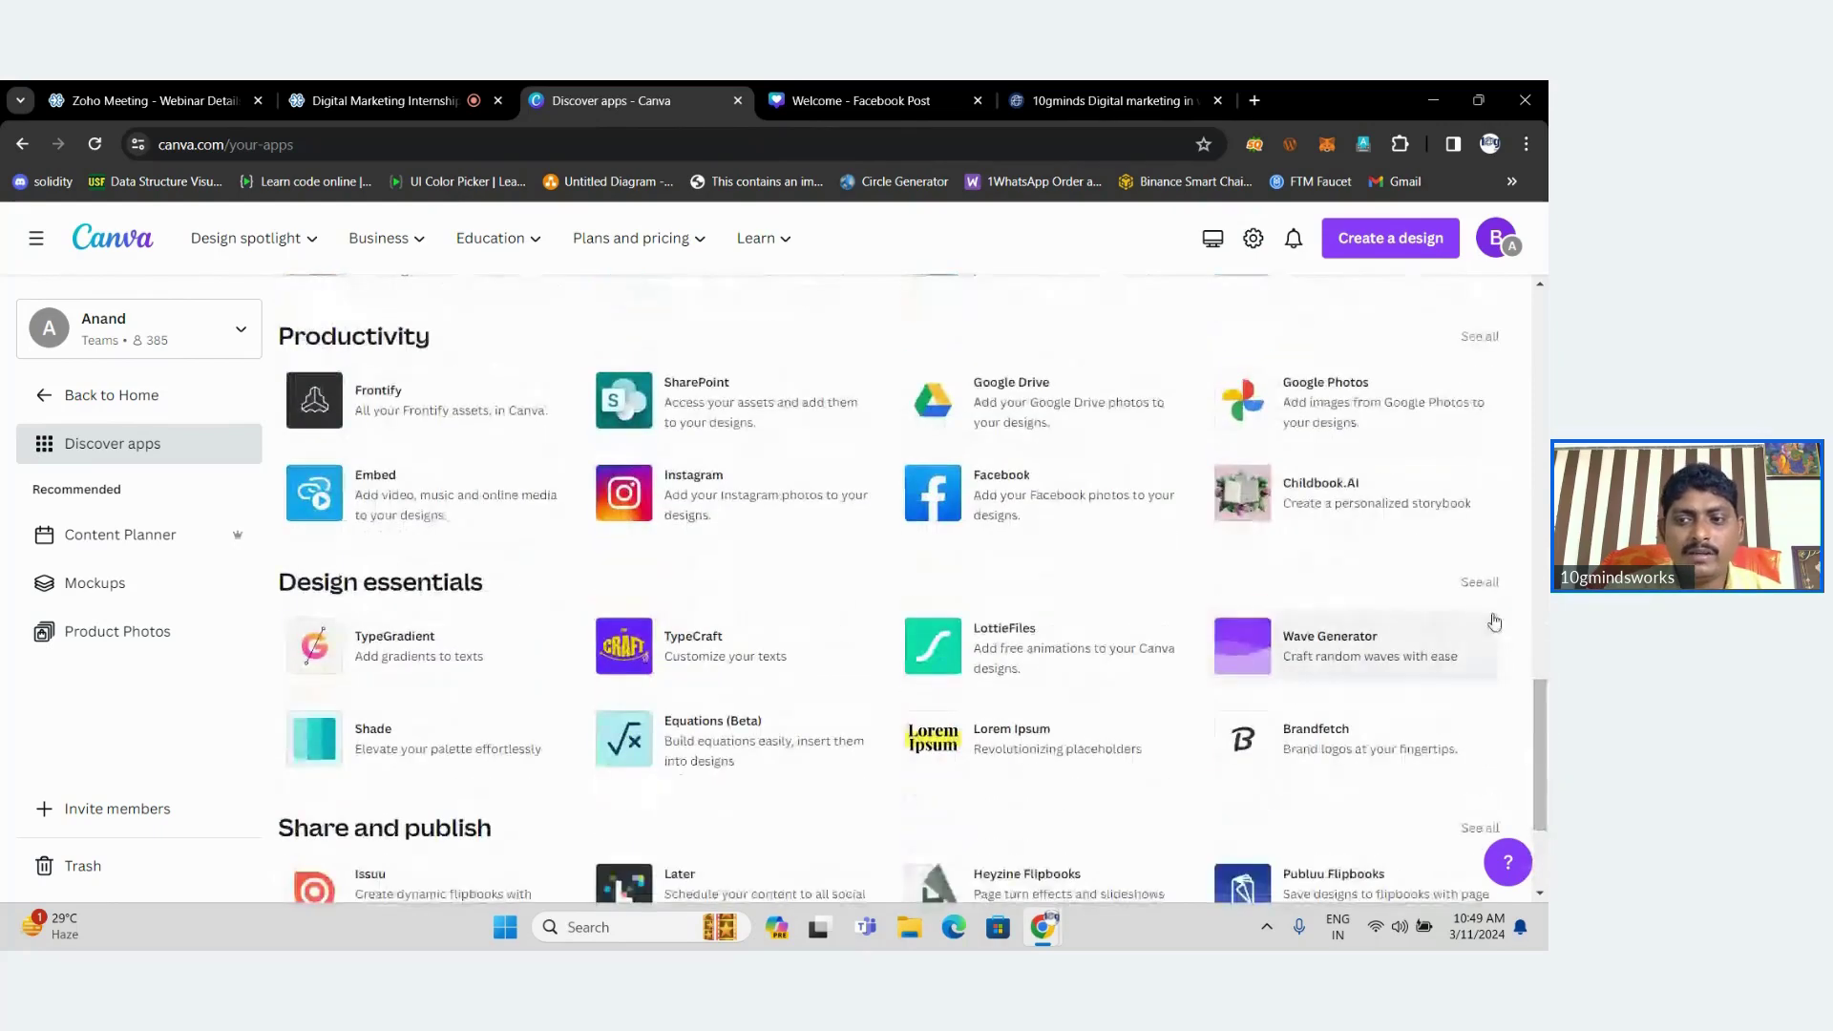
Show all apps in the Design essentials category and look through the full list.
click(1487, 584)
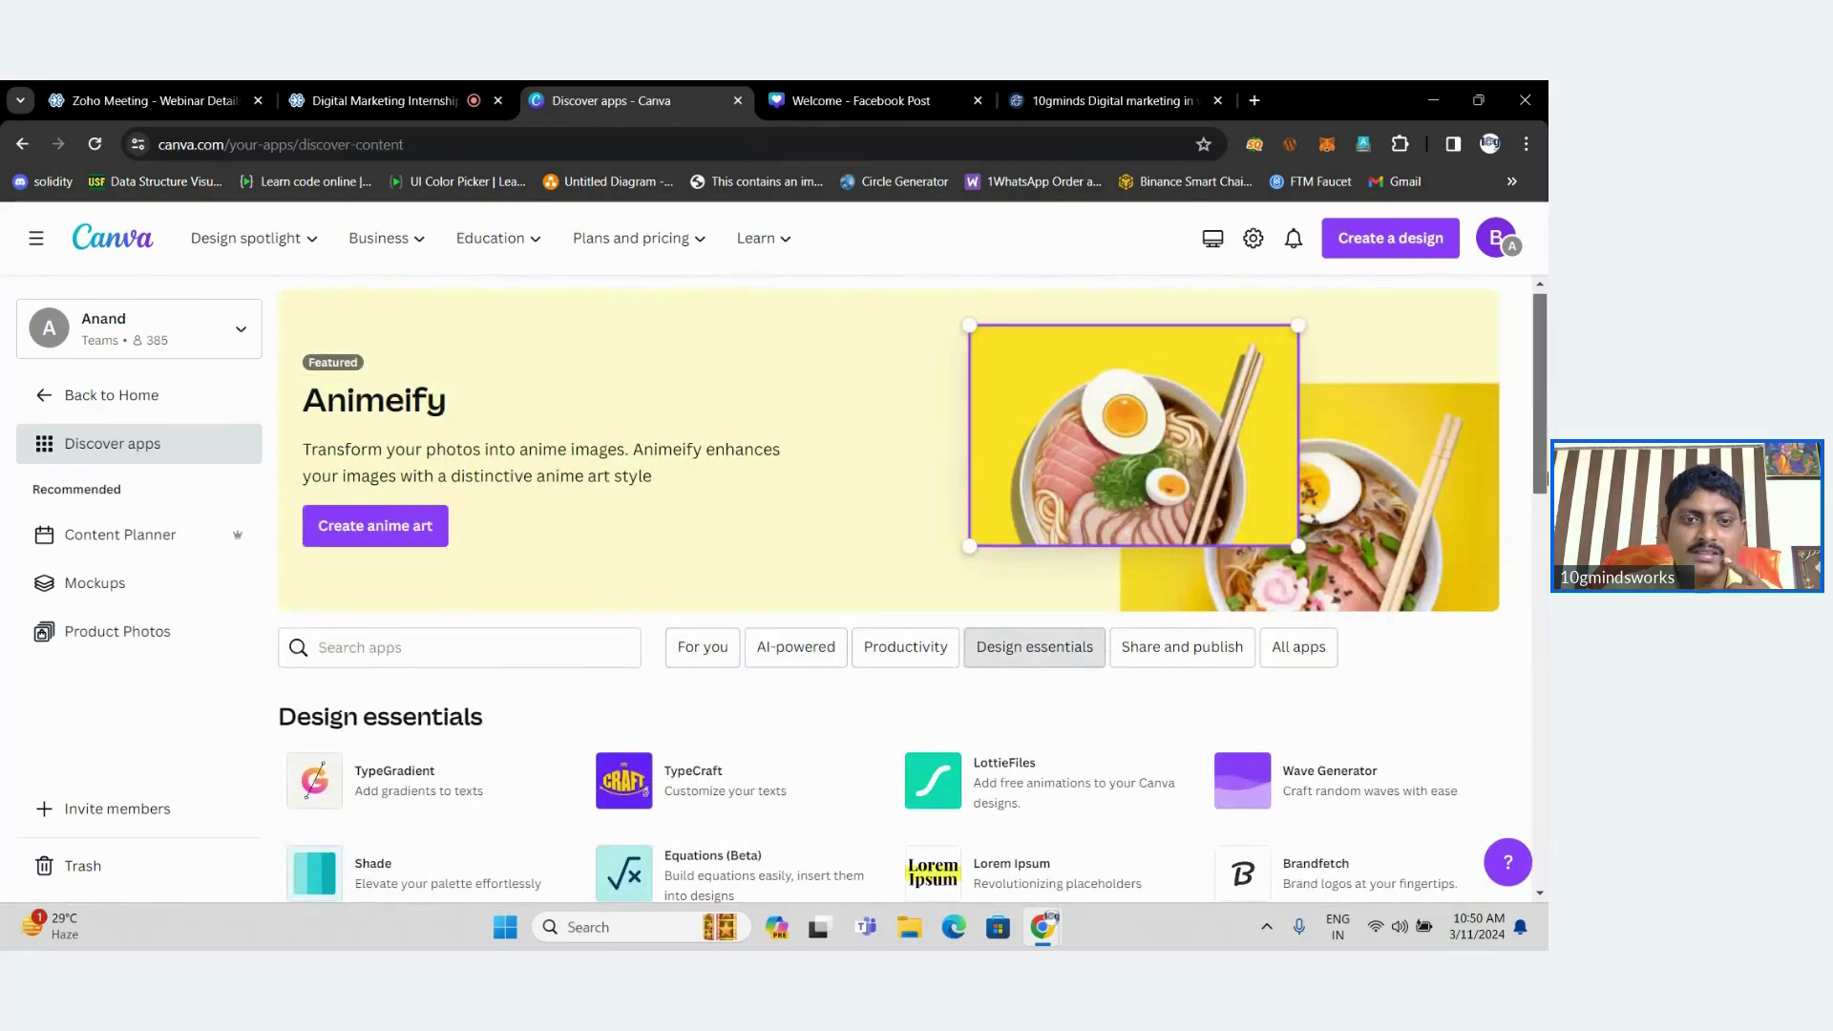
scroll(1178, 429, down, 4)
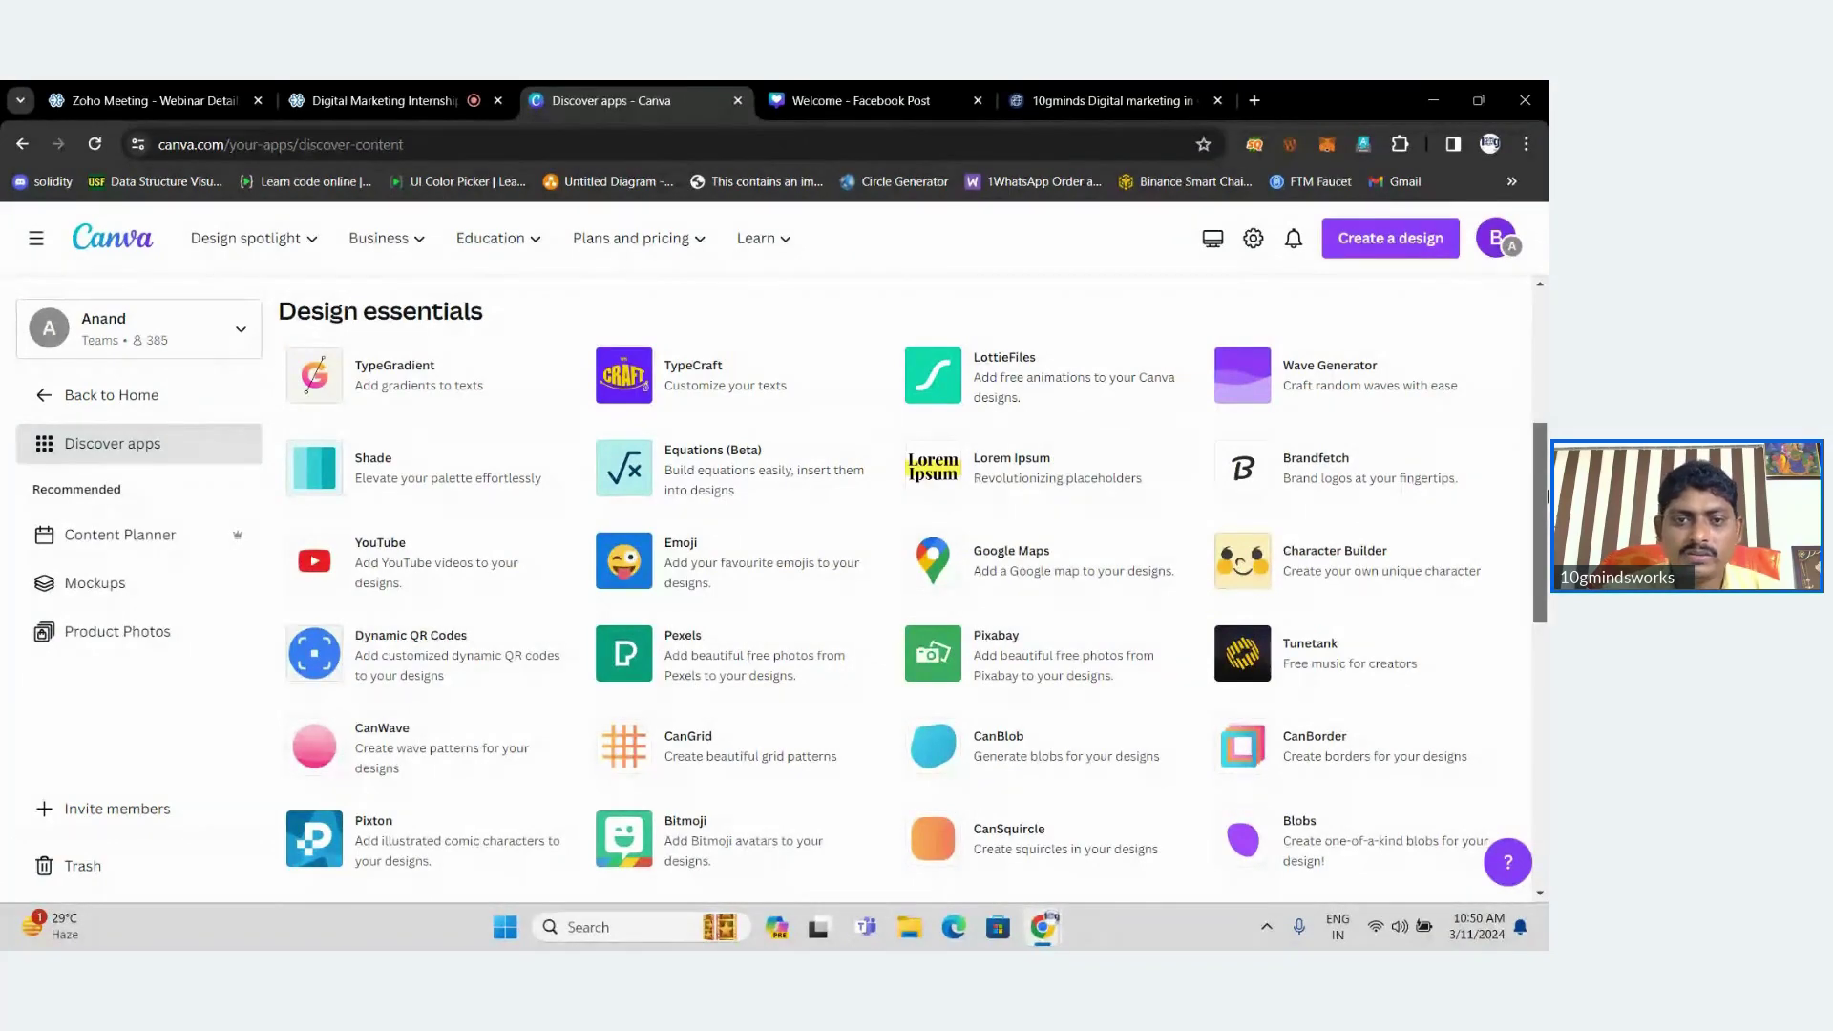
drag(1547, 495, 1539, 764)
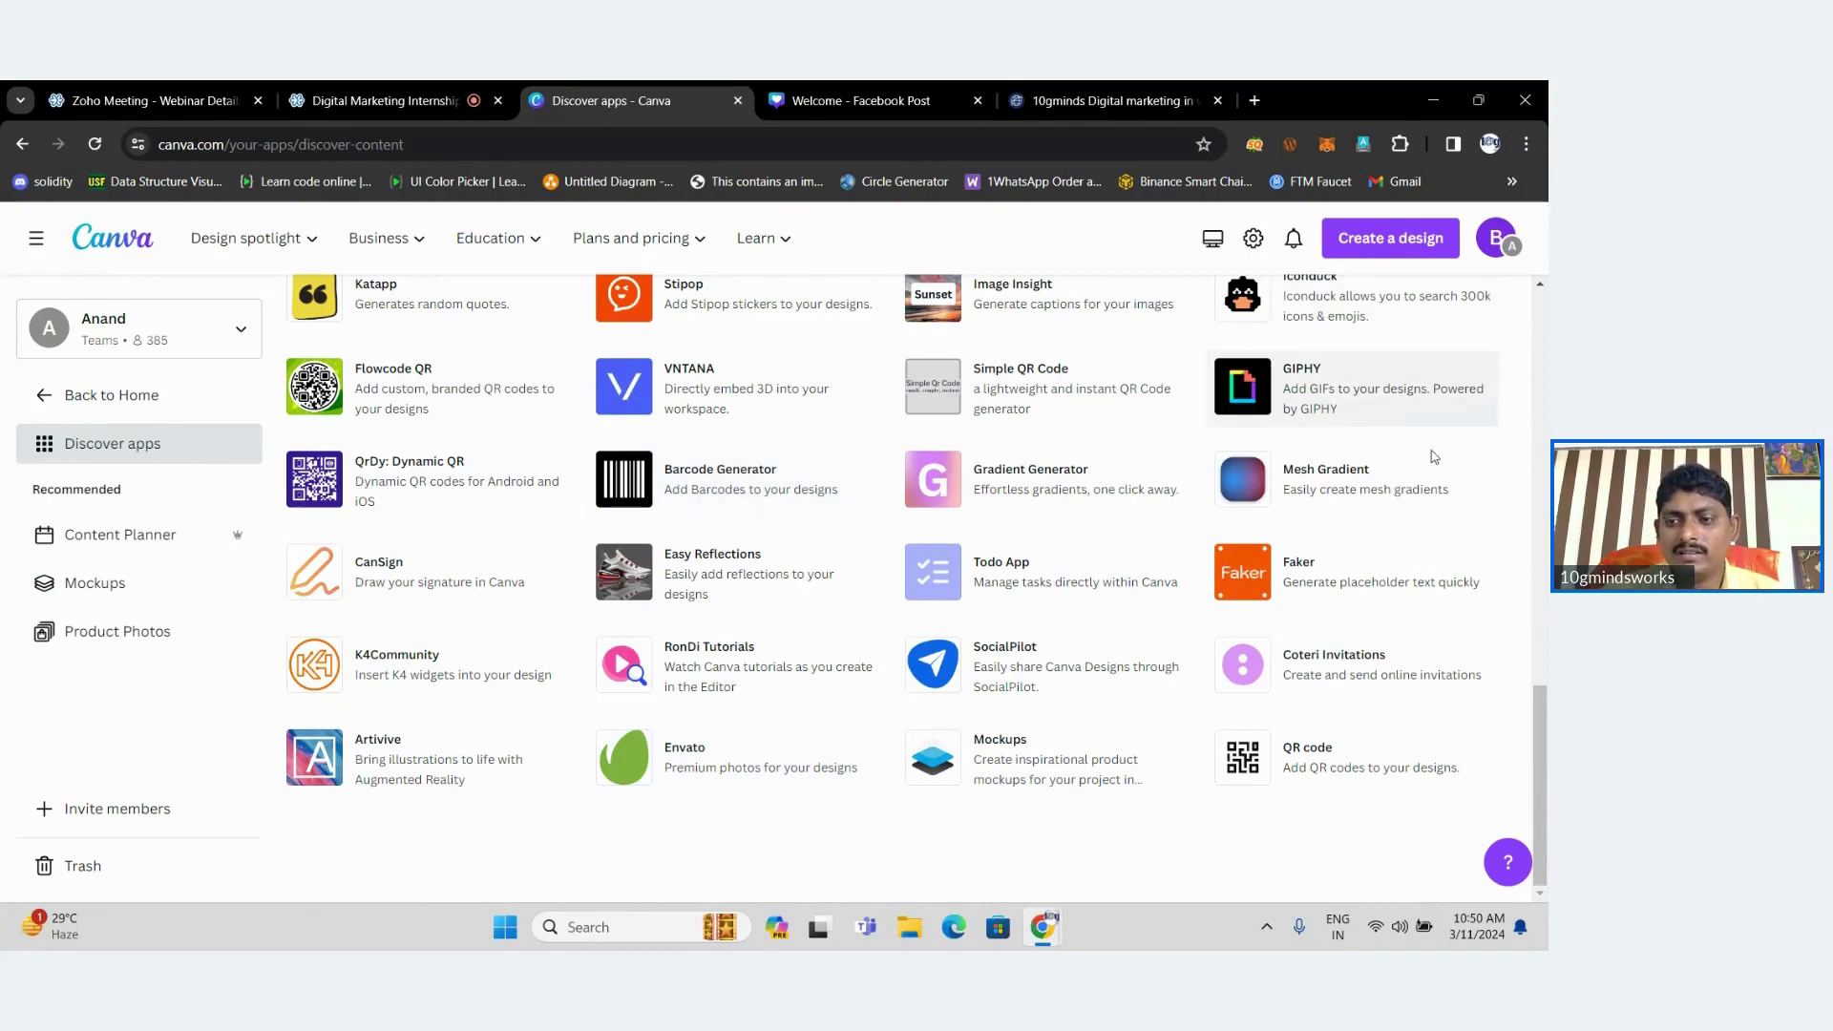
drag(1547, 823, 1546, 738)
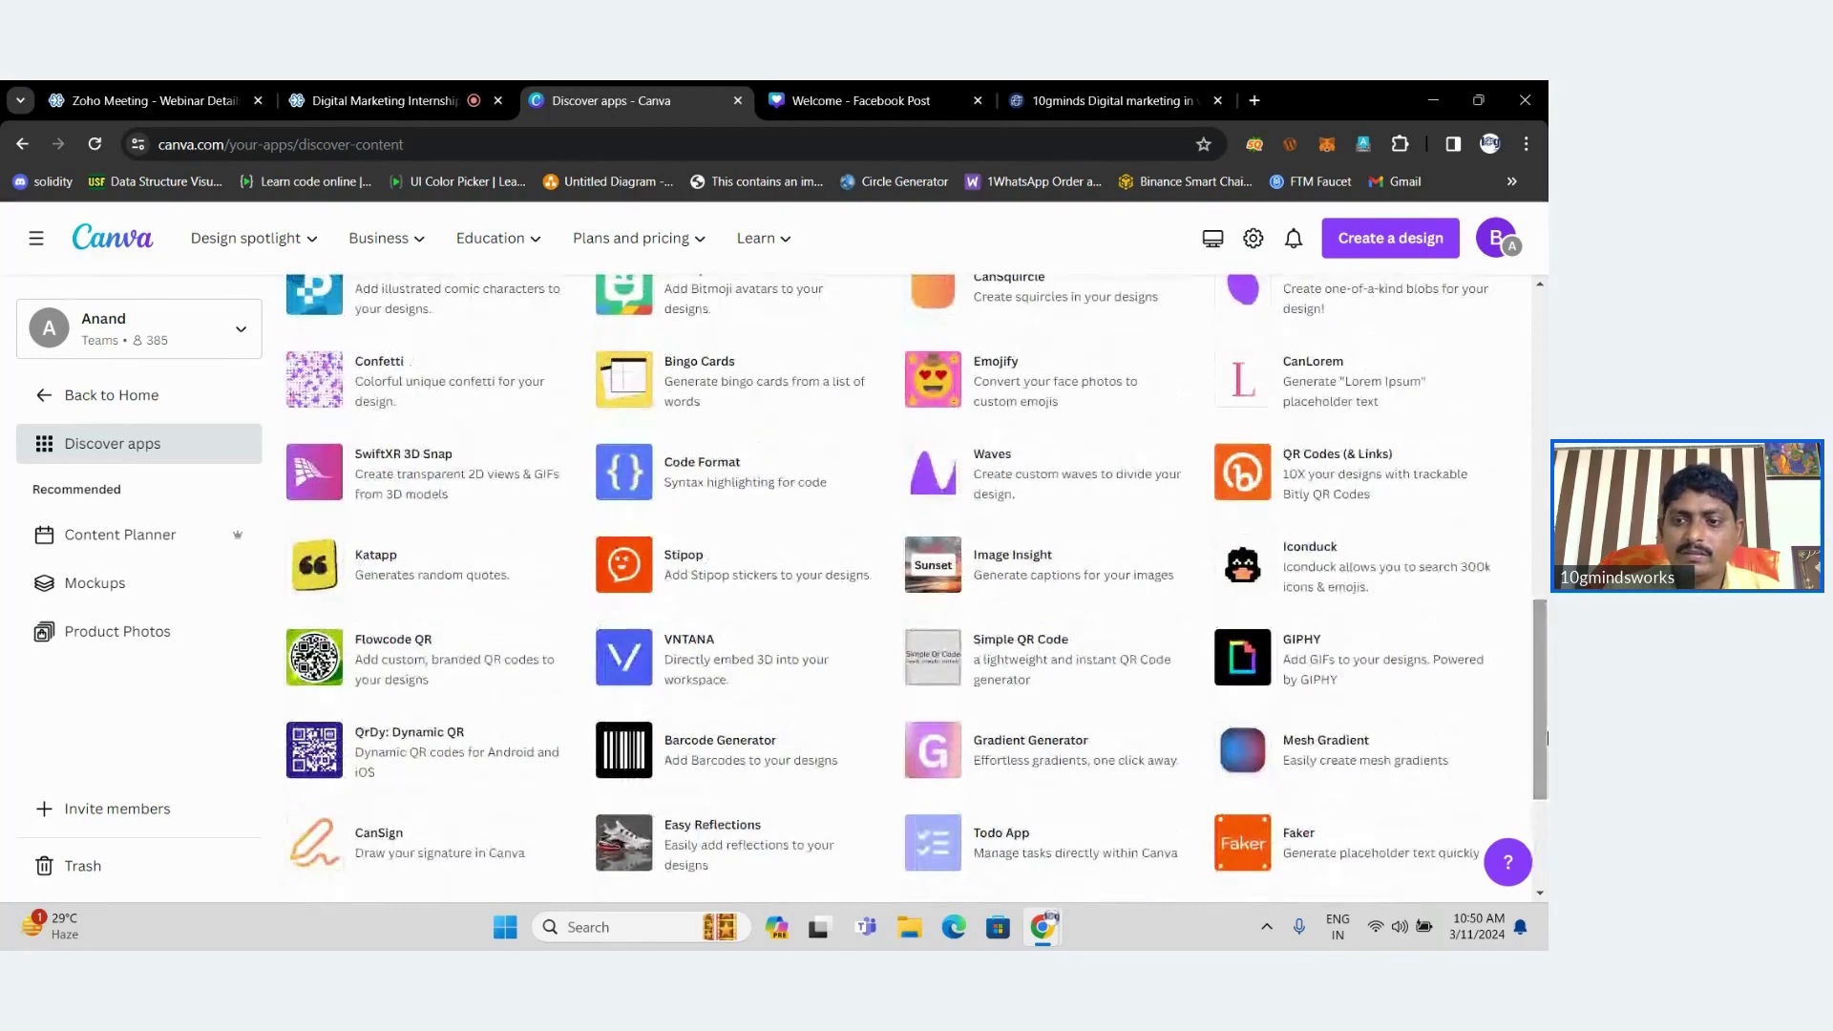
drag(1546, 738, 1546, 627)
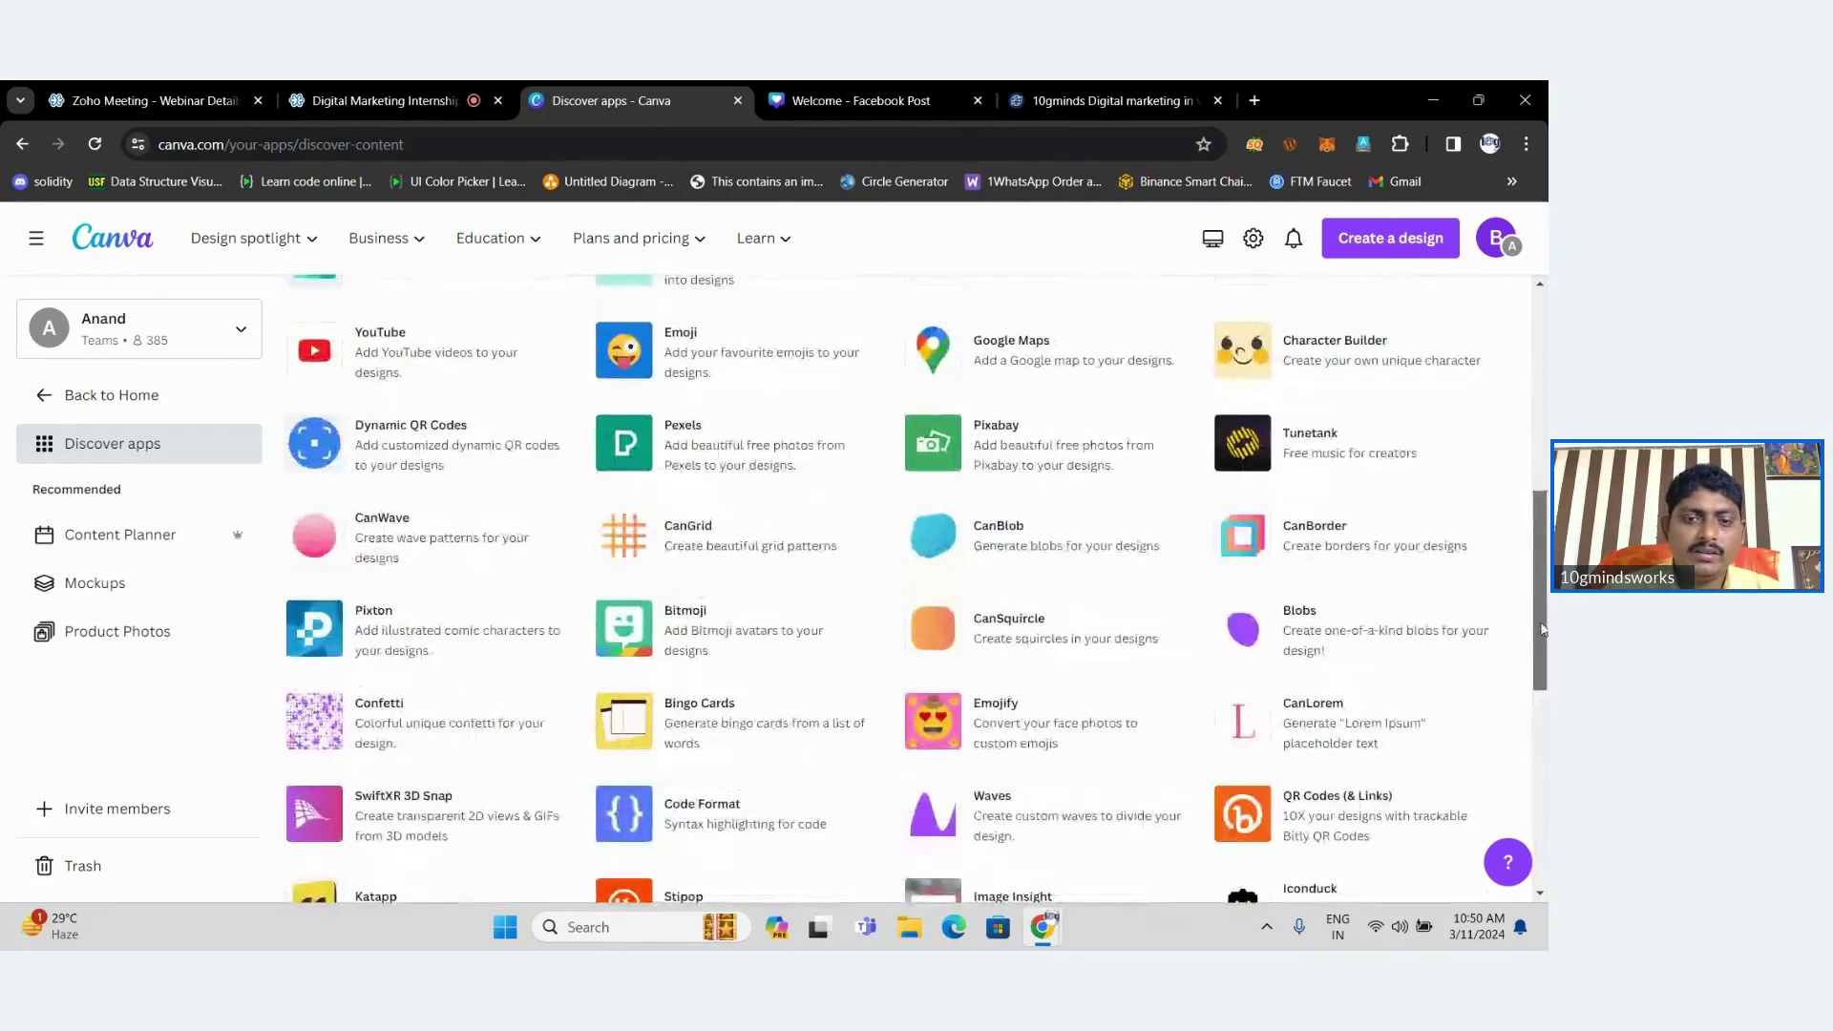
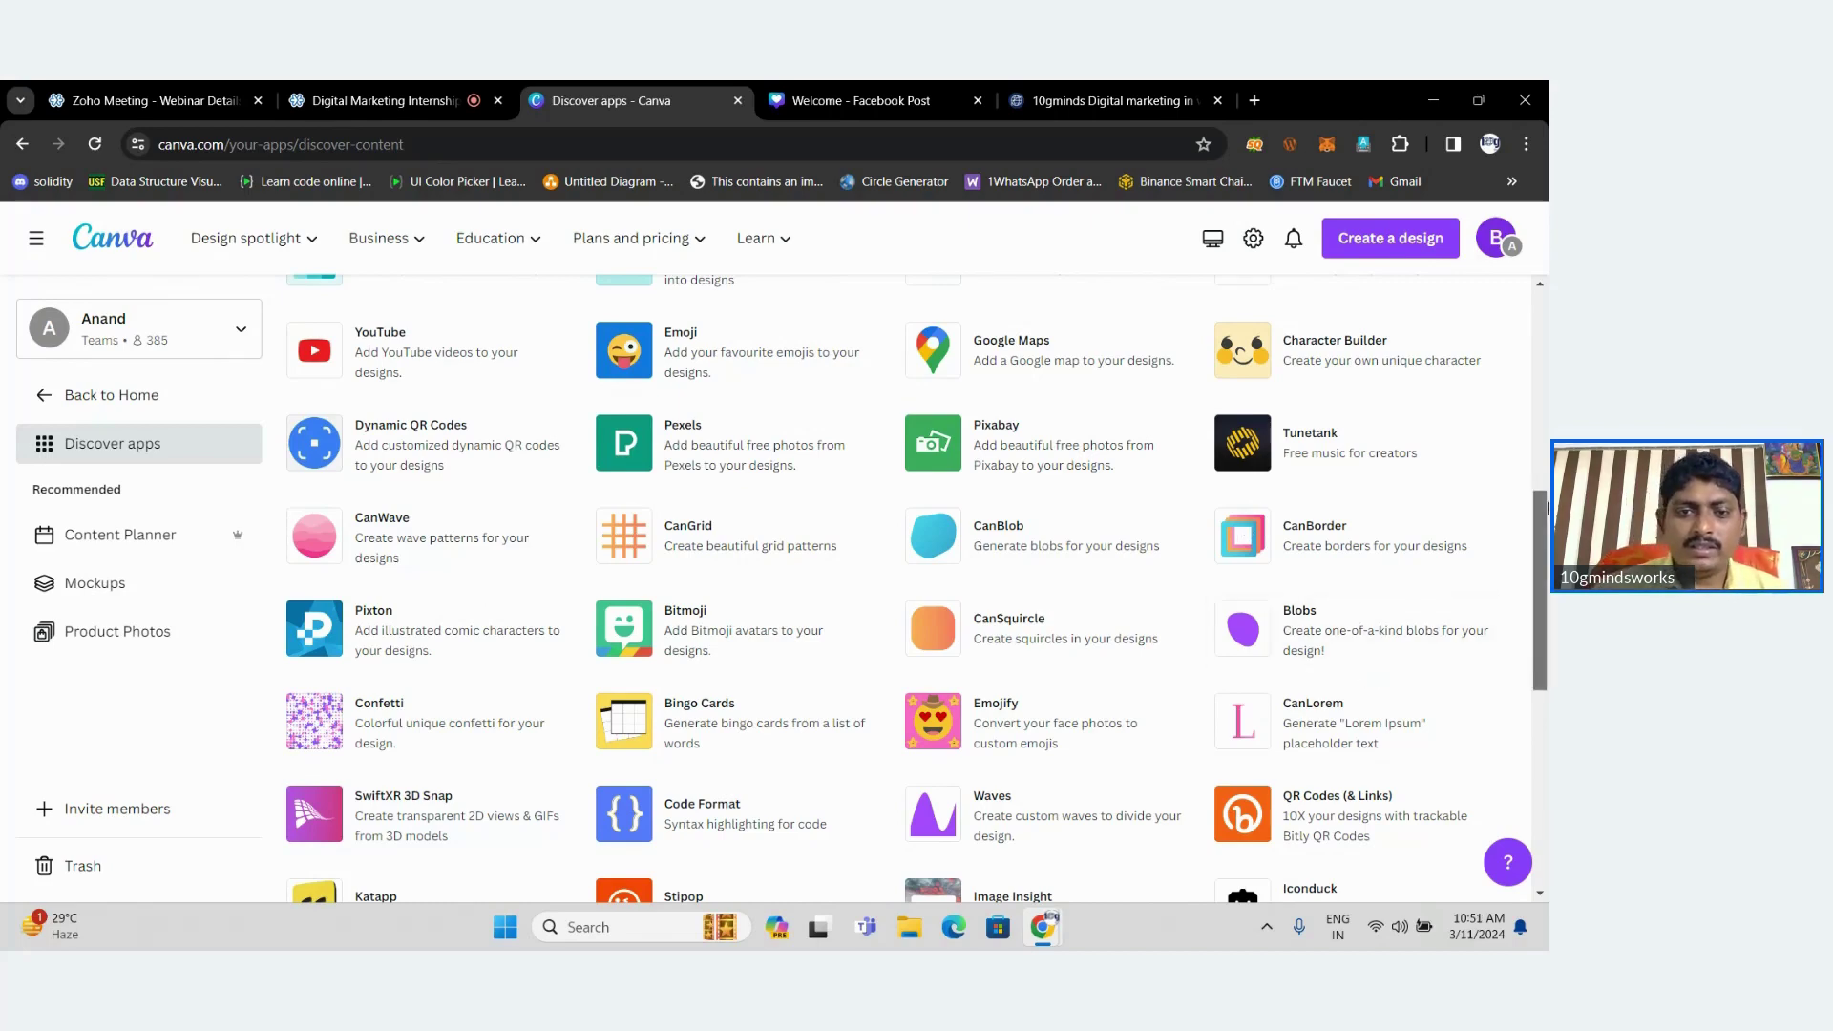
drag(1541, 502, 1547, 324)
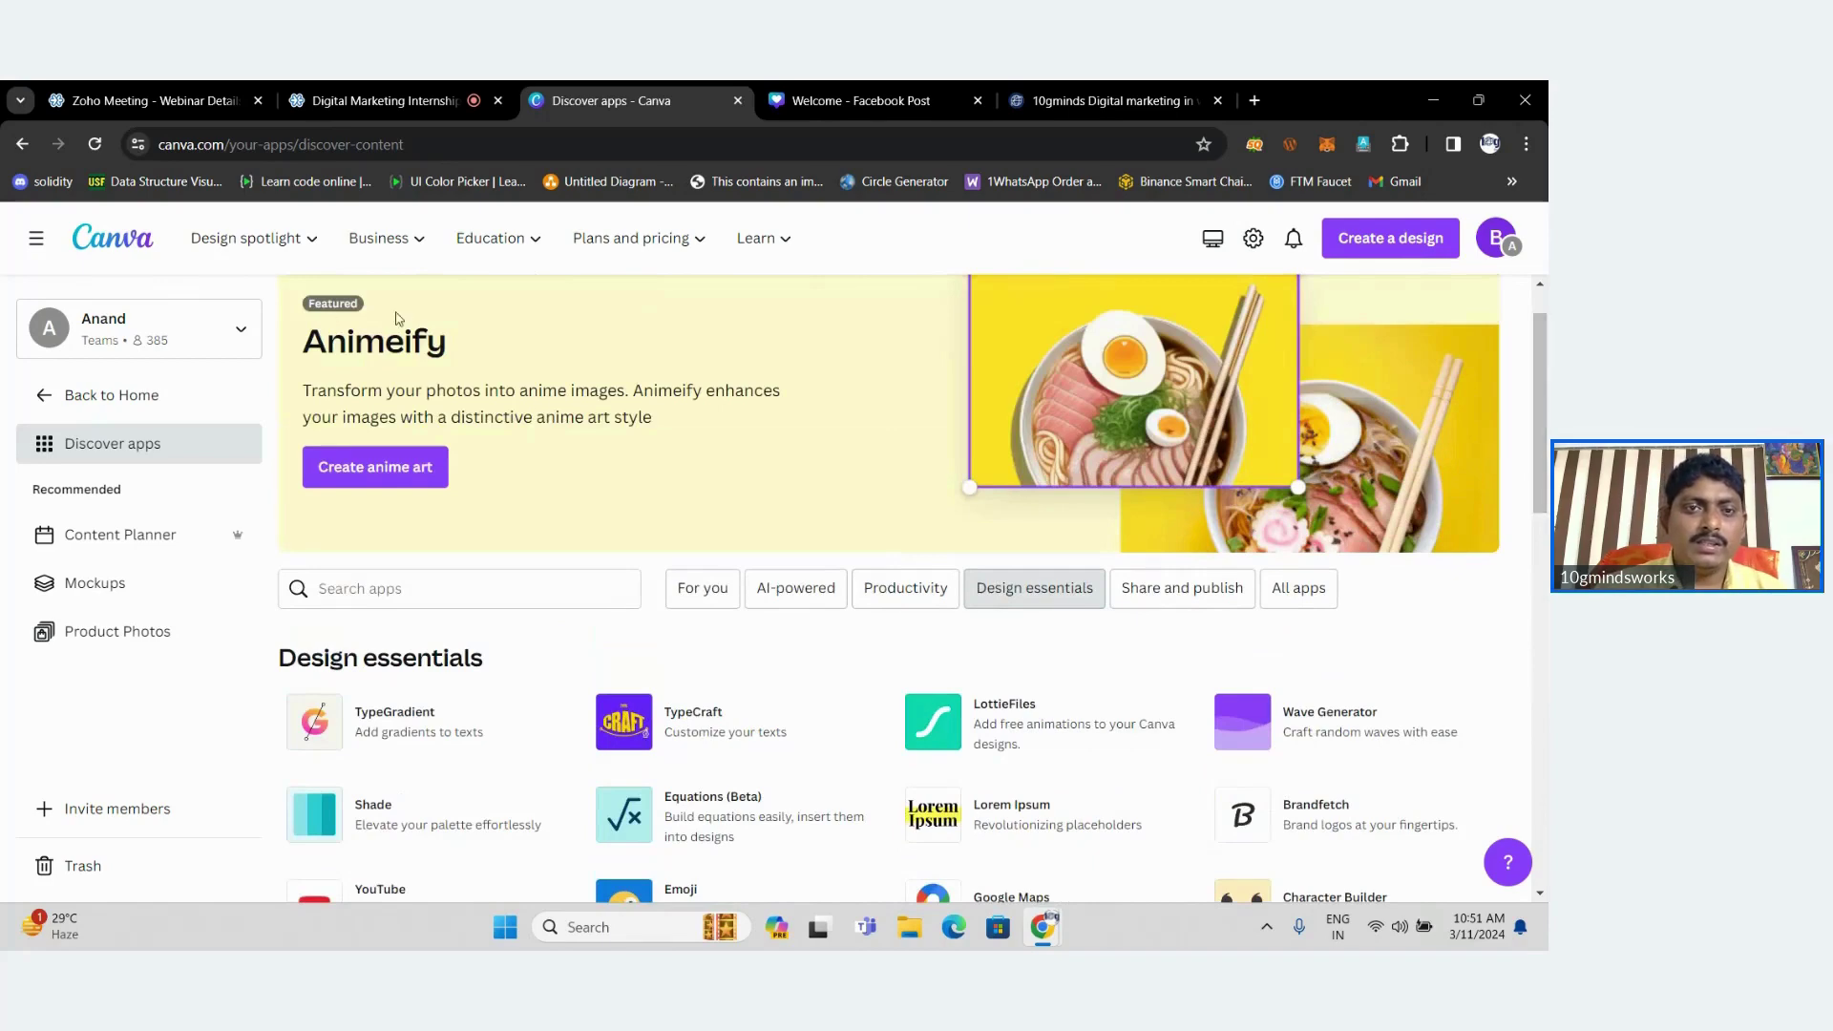
Switch to the Zoho Meeting webinar and read the latest Q&A questions.
click(457, 82)
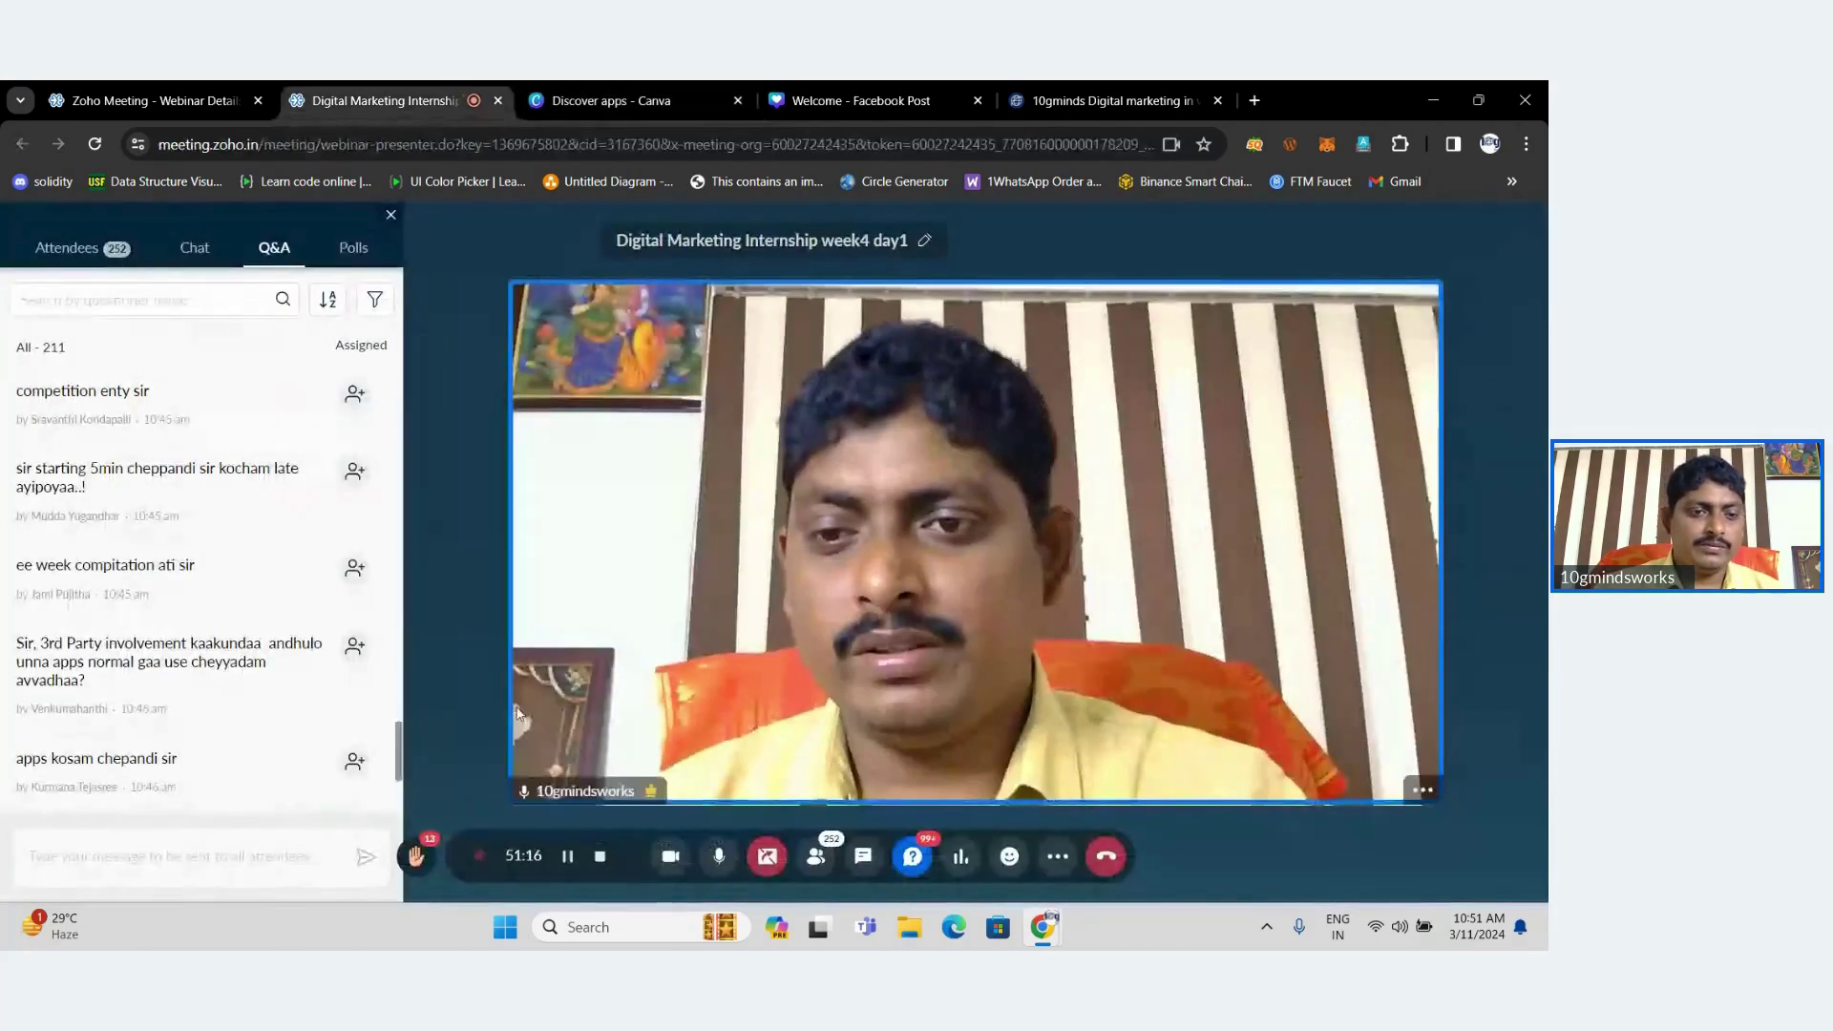
drag(399, 747, 399, 766)
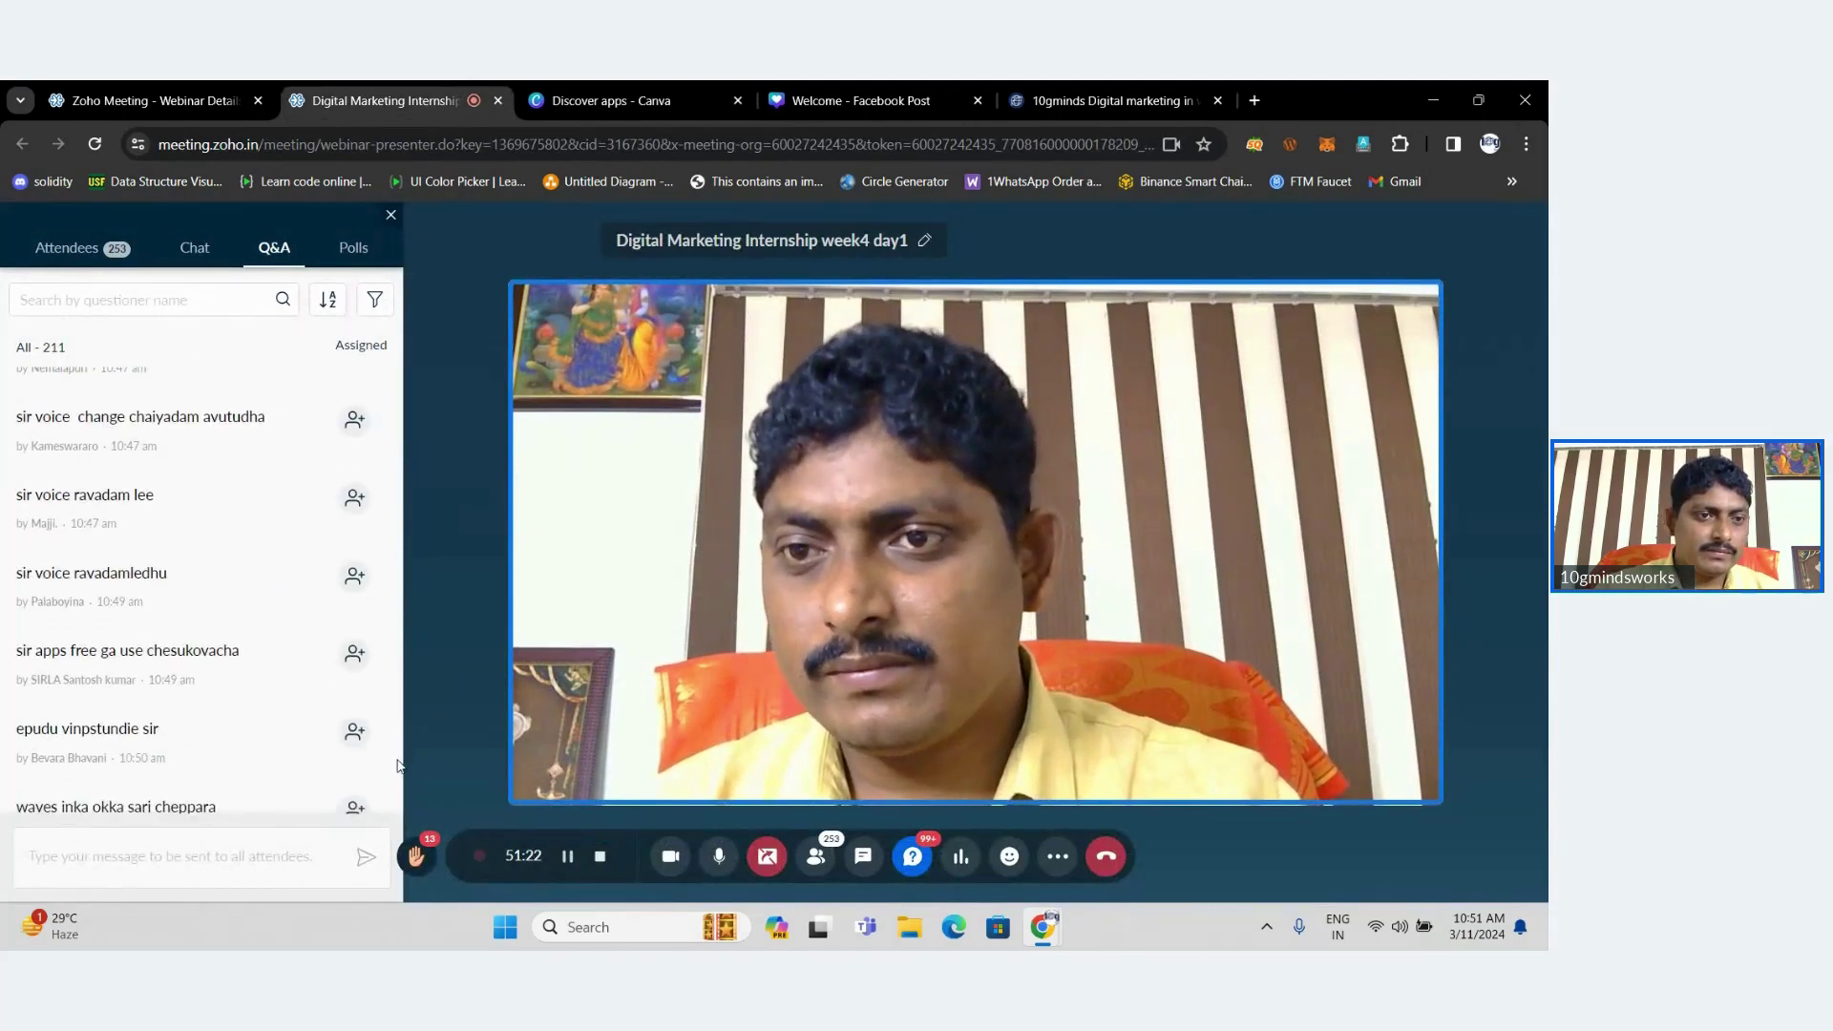
drag(399, 765, 399, 761)
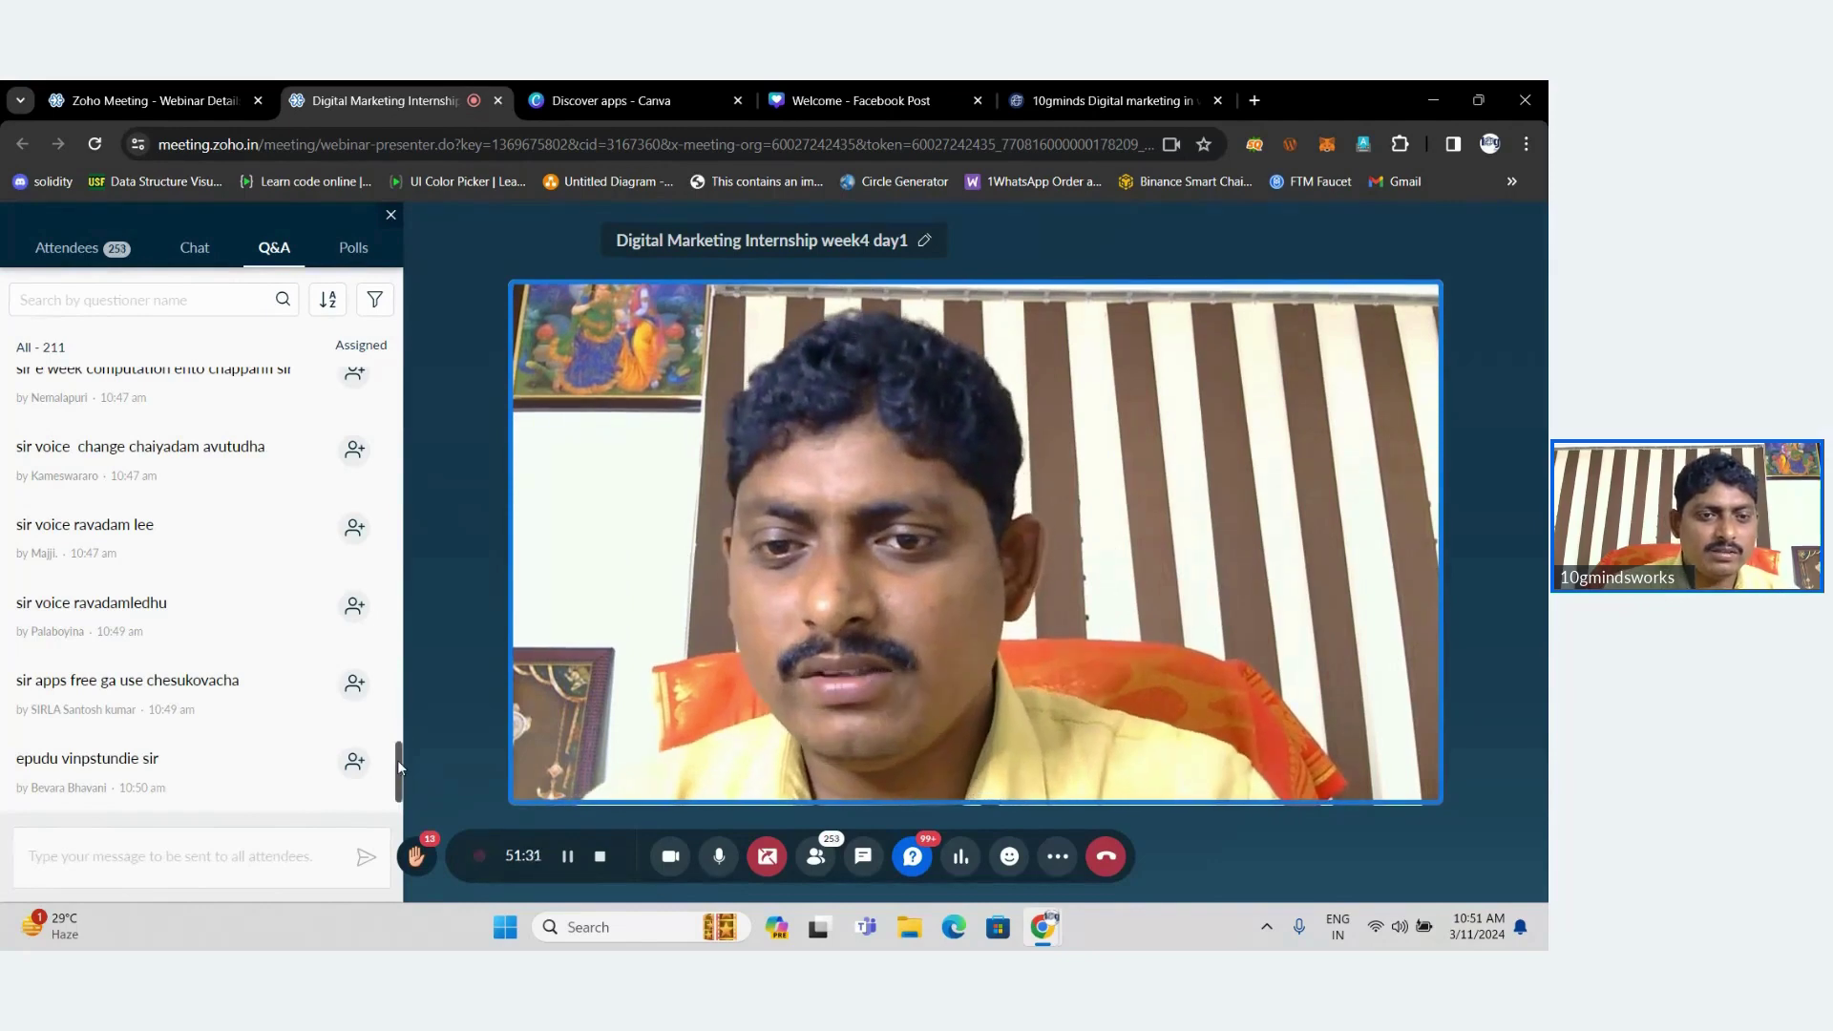
drag(397, 760, 397, 775)
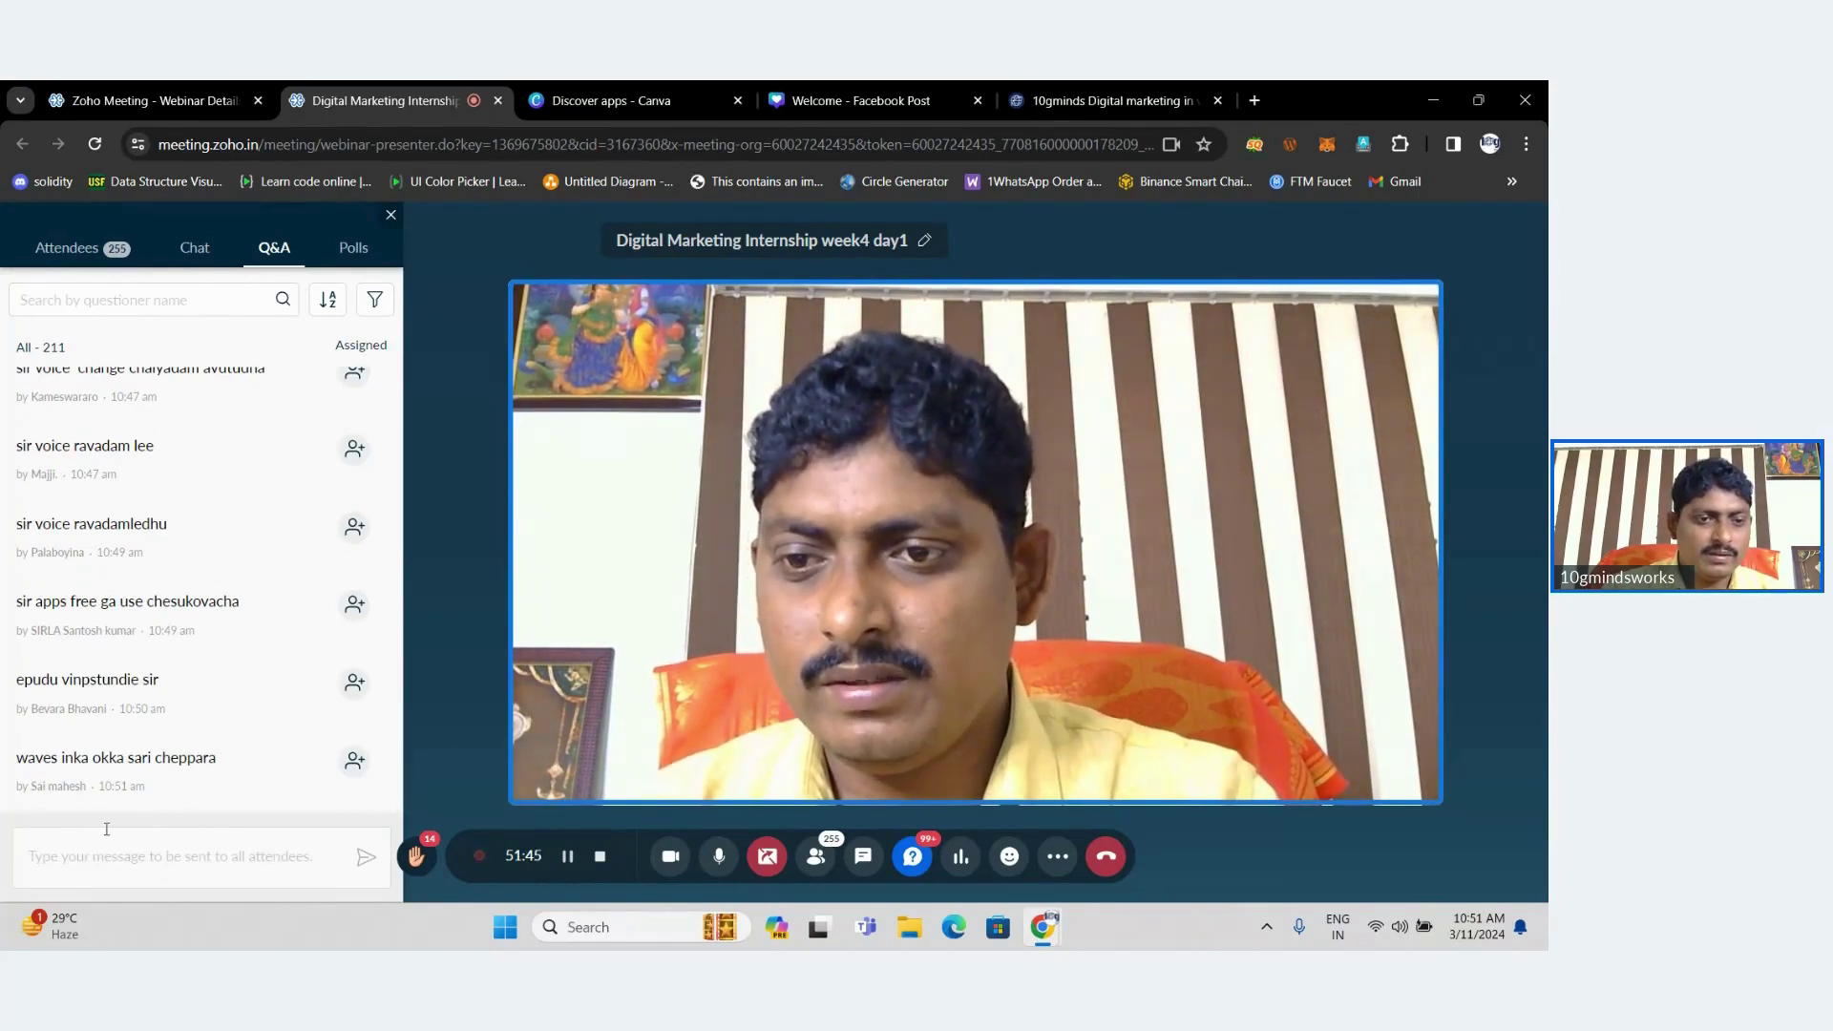
Return to the Facebook post in Canva, search the apps for "wave" and open Wave Generator.
key(ctrl+4)
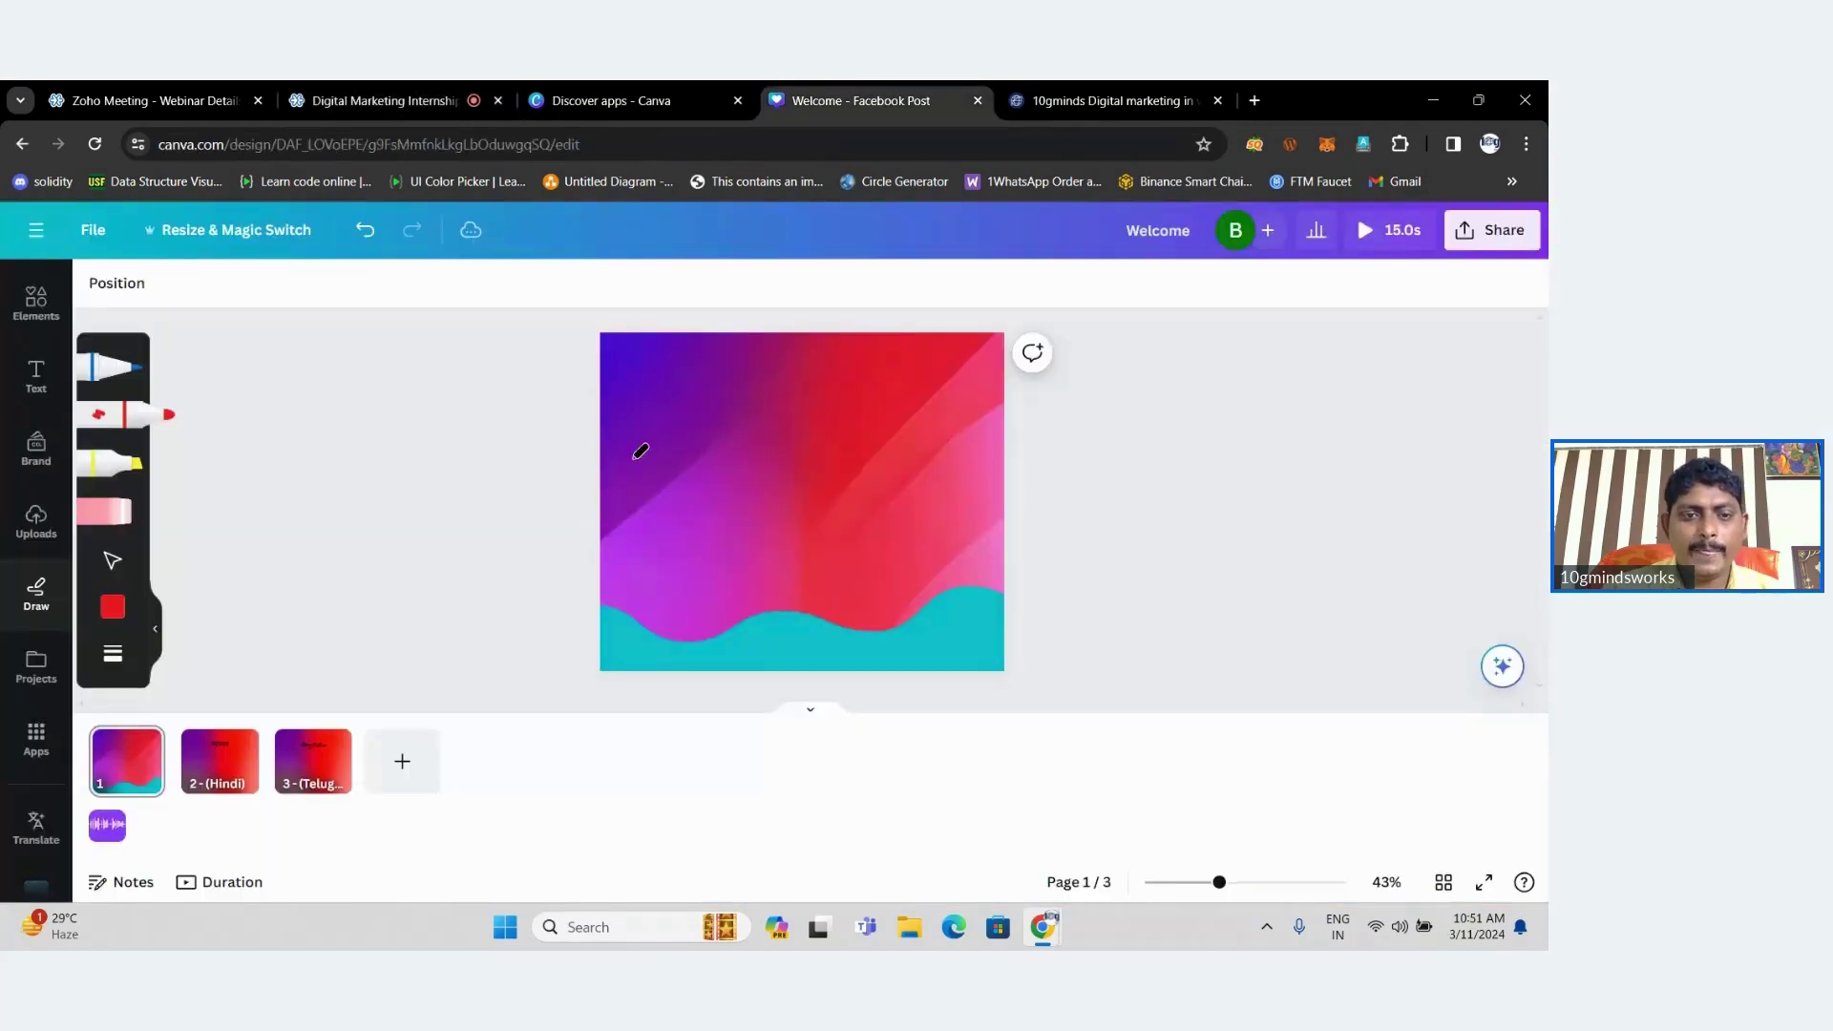
click(36, 740)
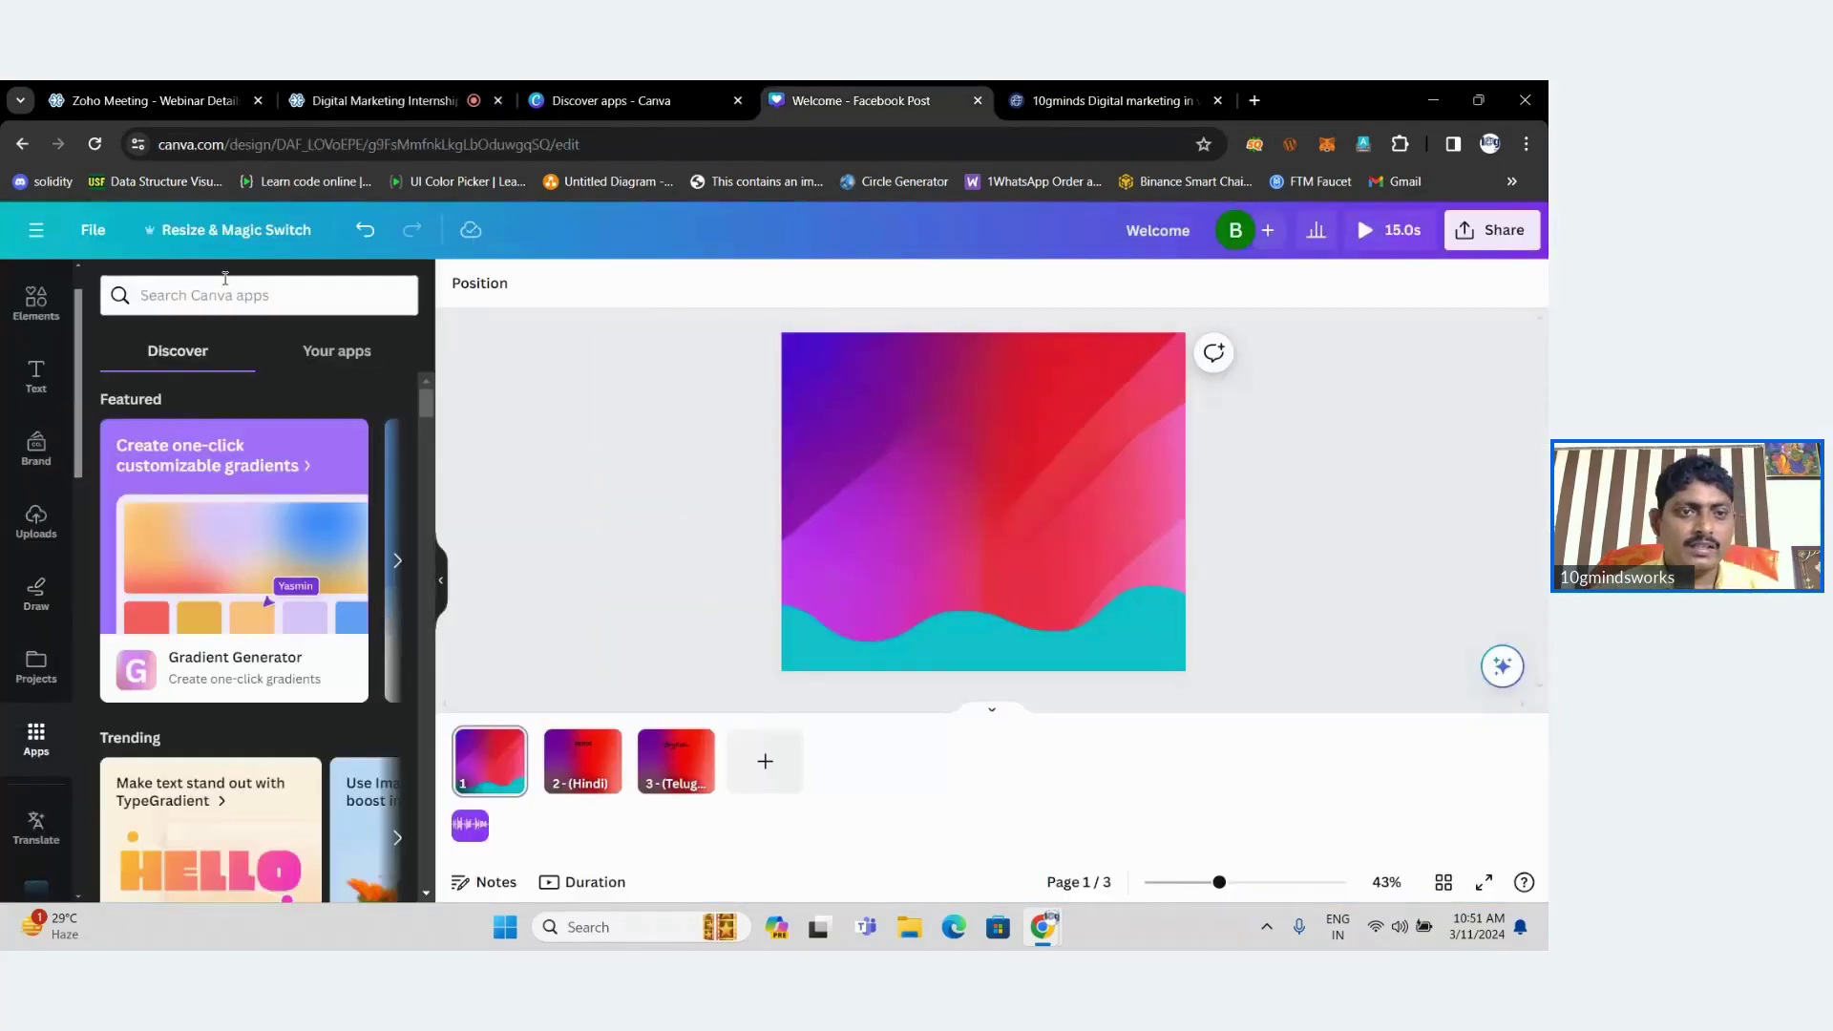
text(wave)
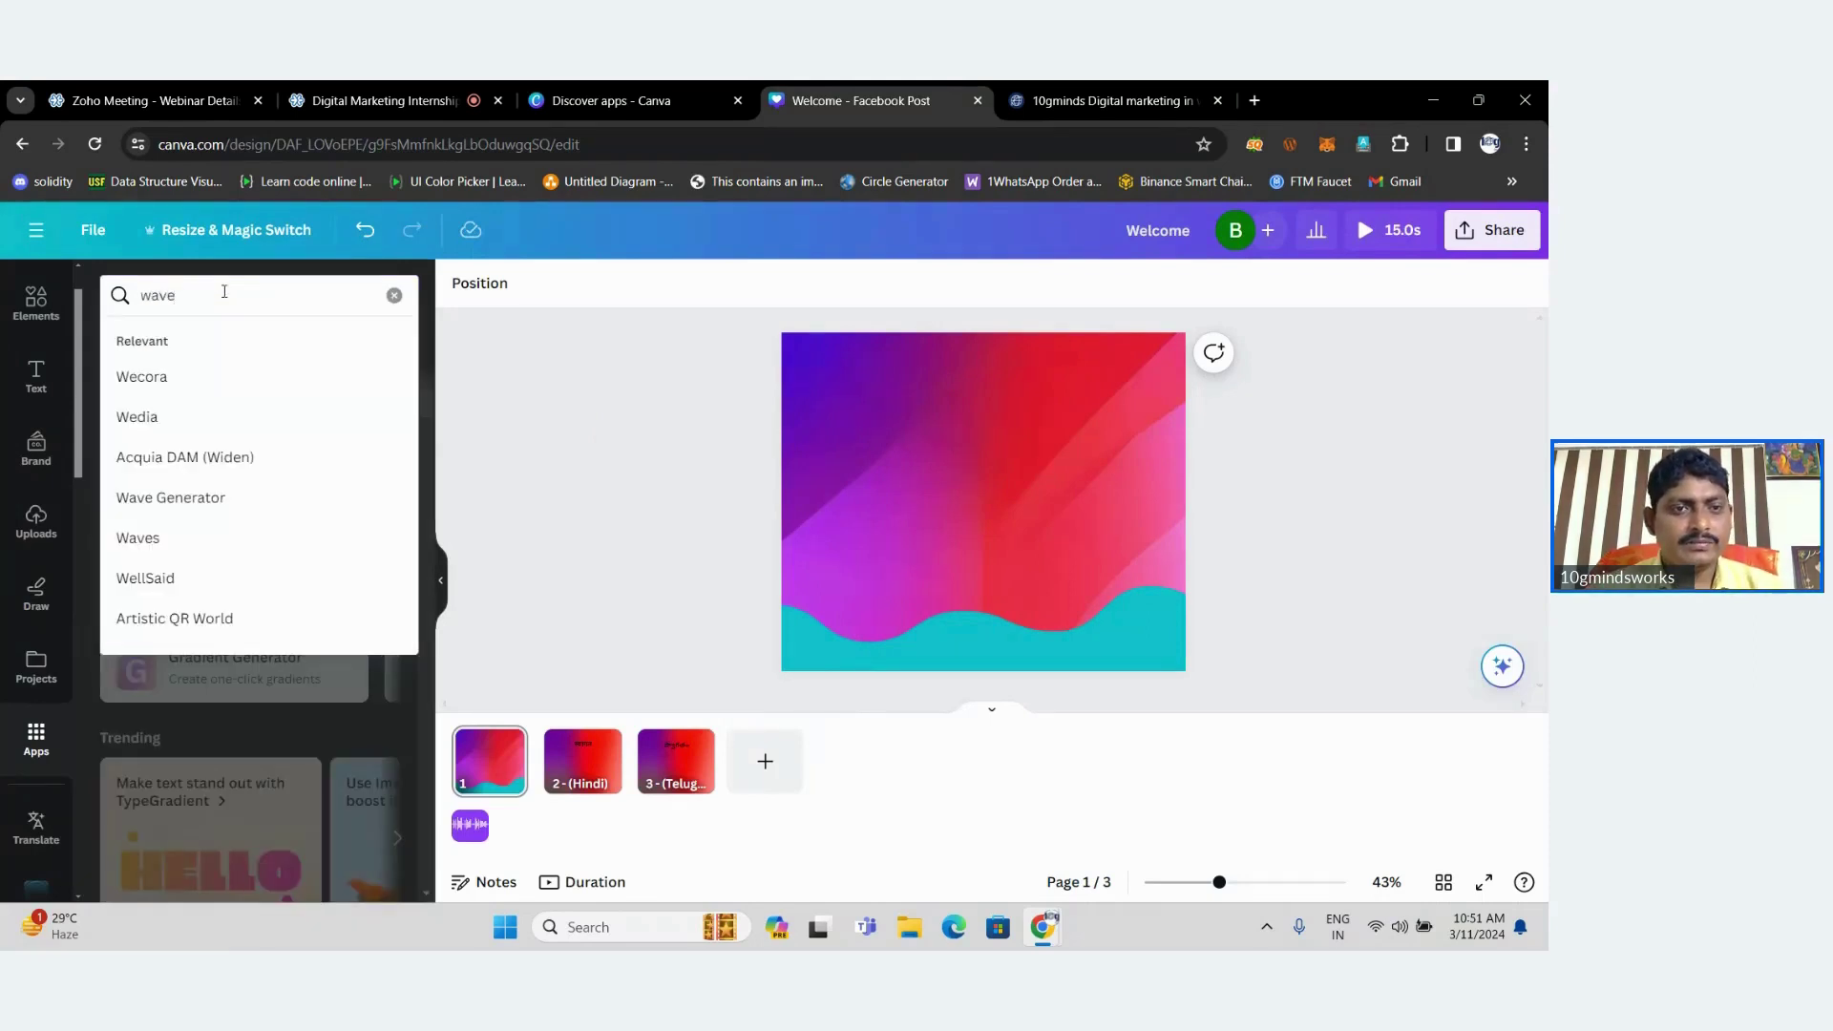
click(192, 374)
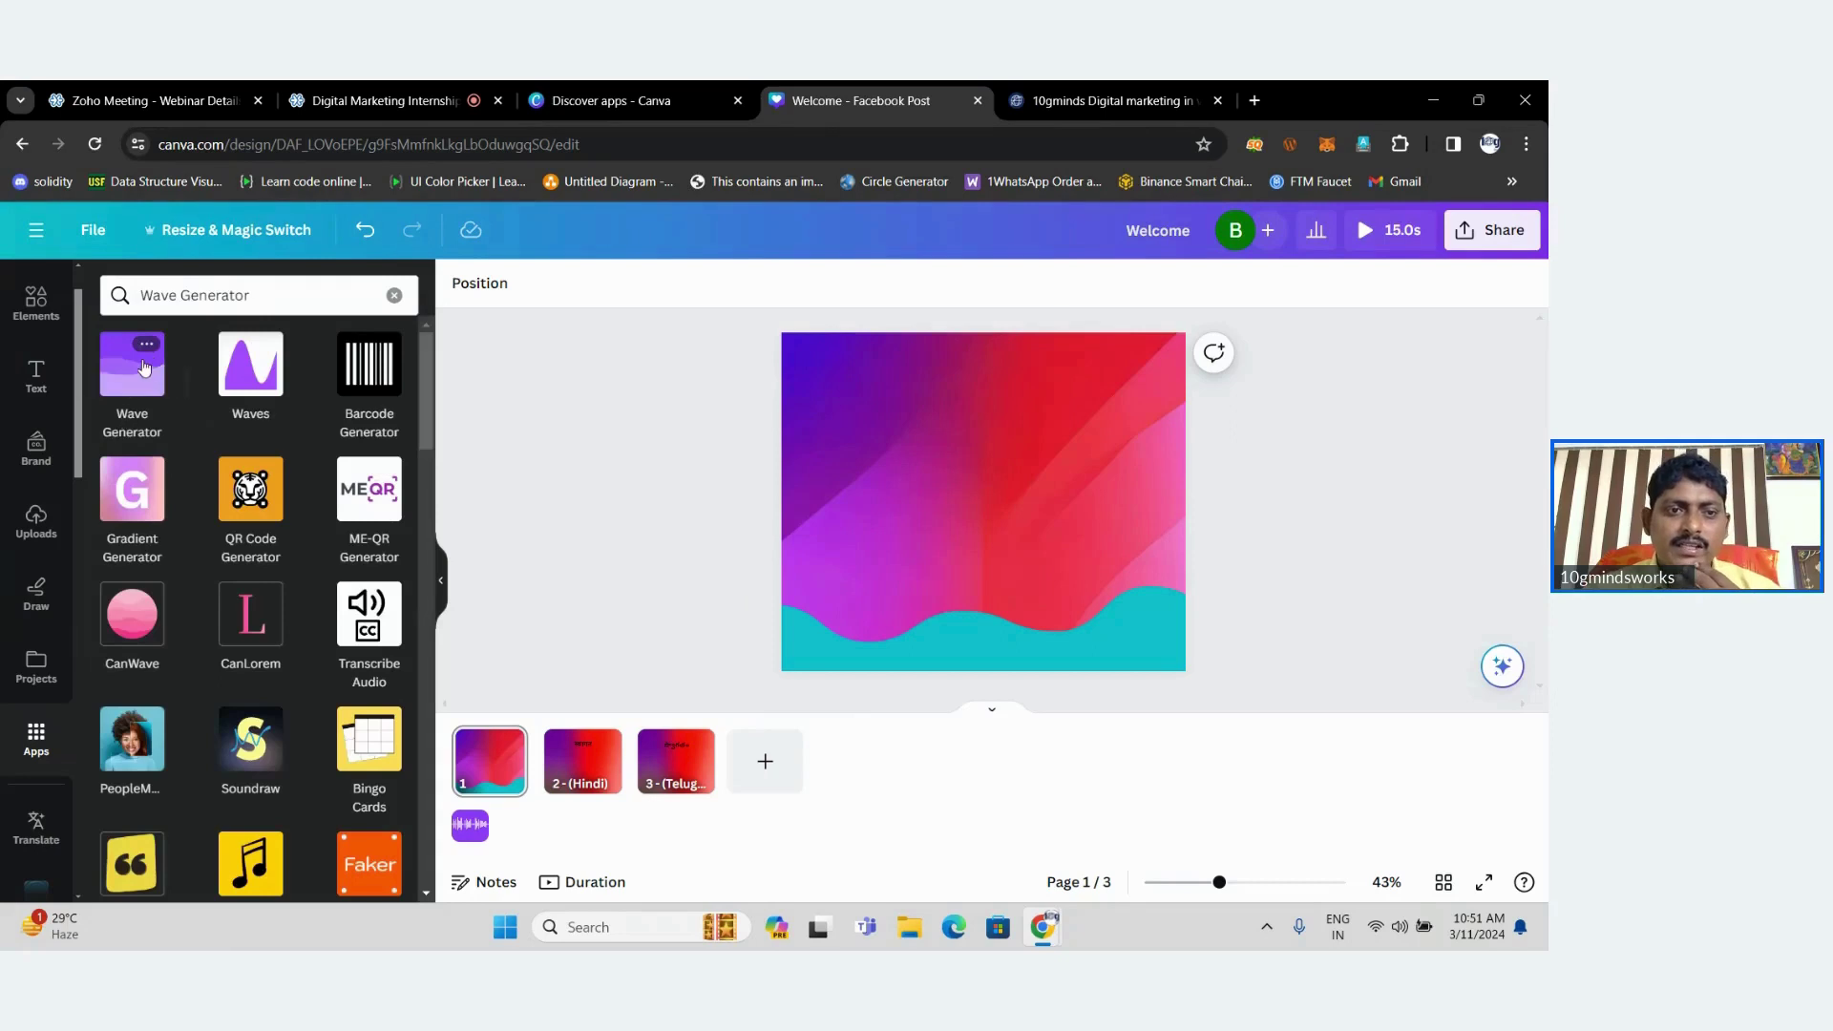
click(133, 372)
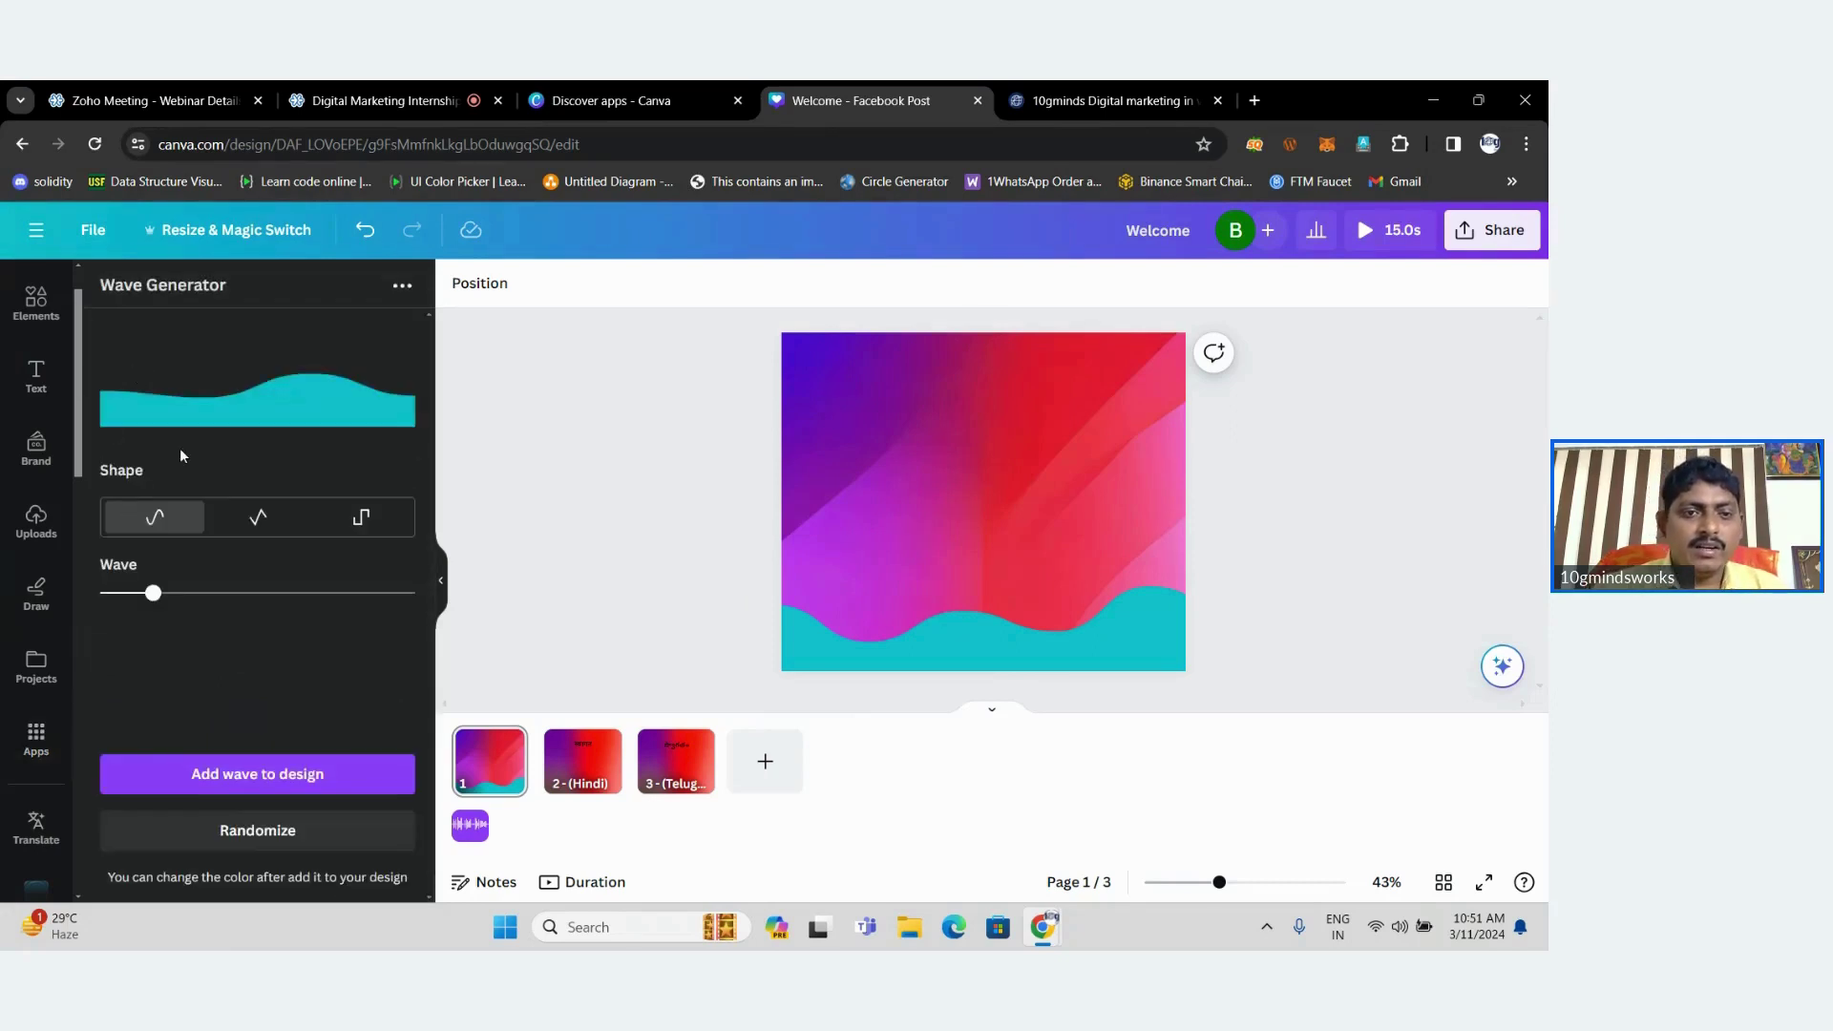
Lower the Wave amount slightly, randomize the smooth wave several times, and add it to the design.
mouse_move(153, 592)
mouse_down()
mouse_move(226, 593)
mouse_move(138, 593)
mouse_up()
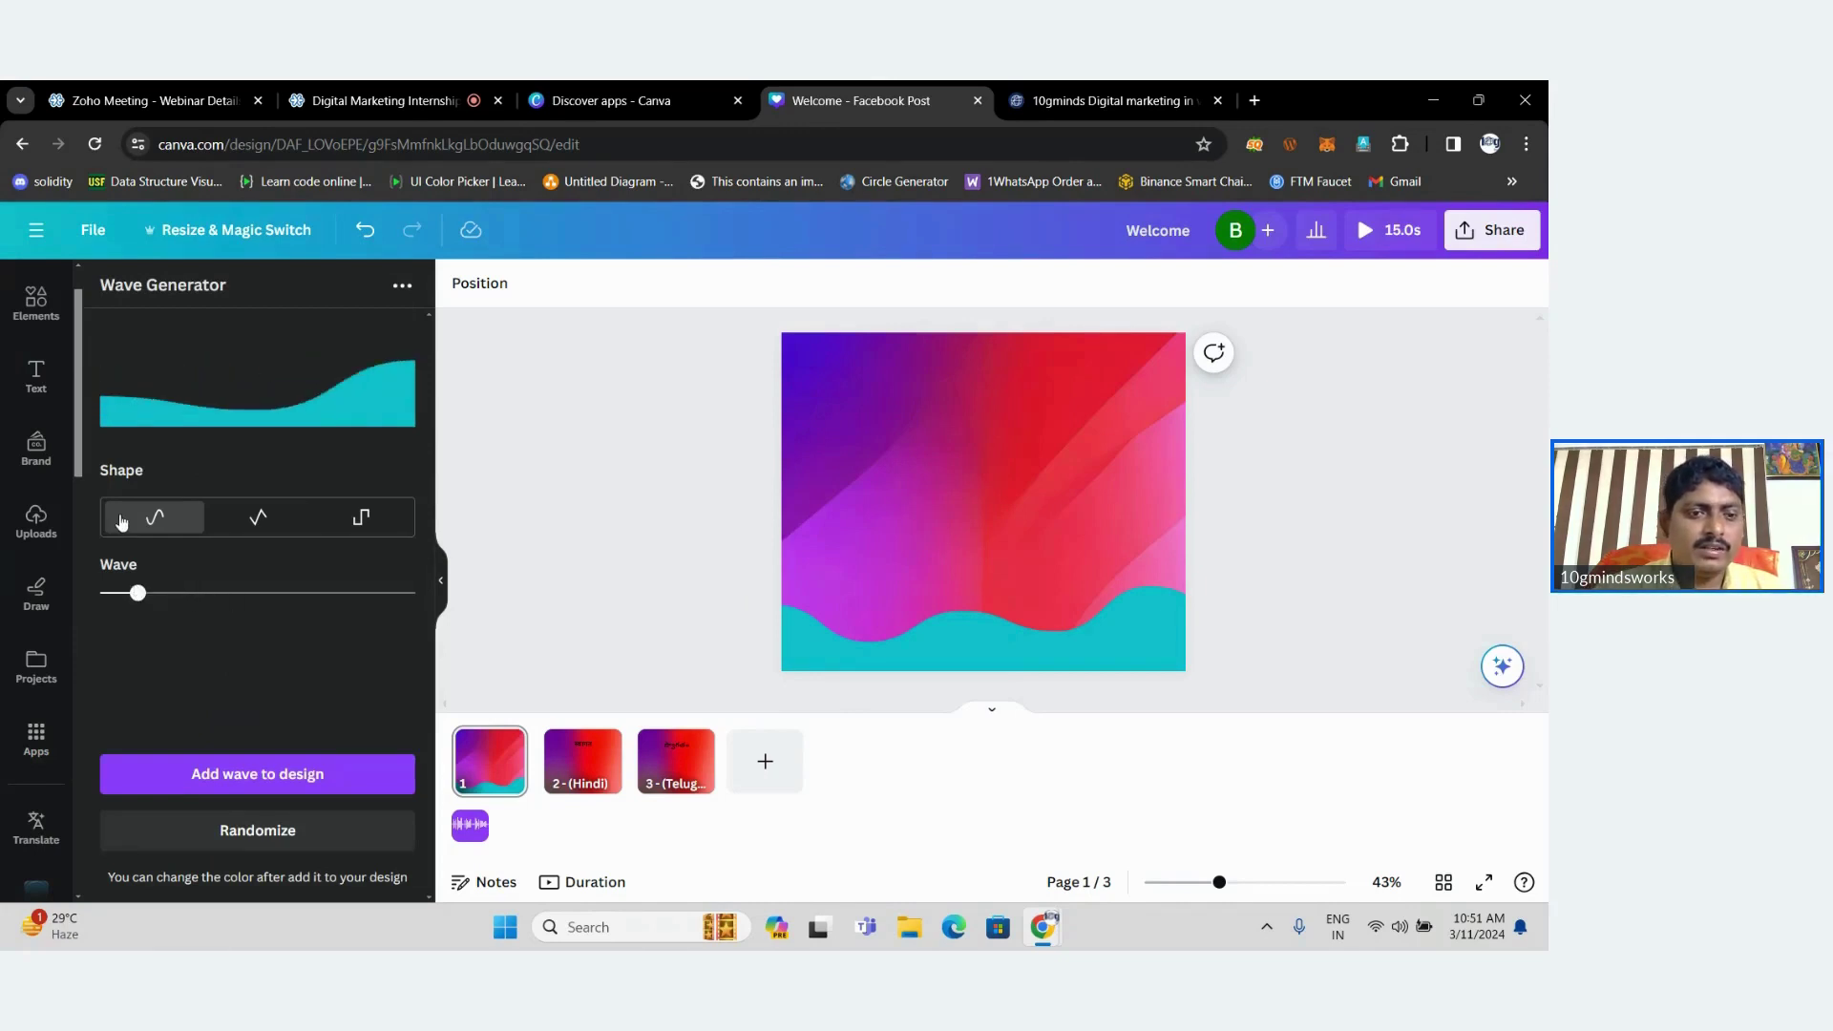
click(256, 840)
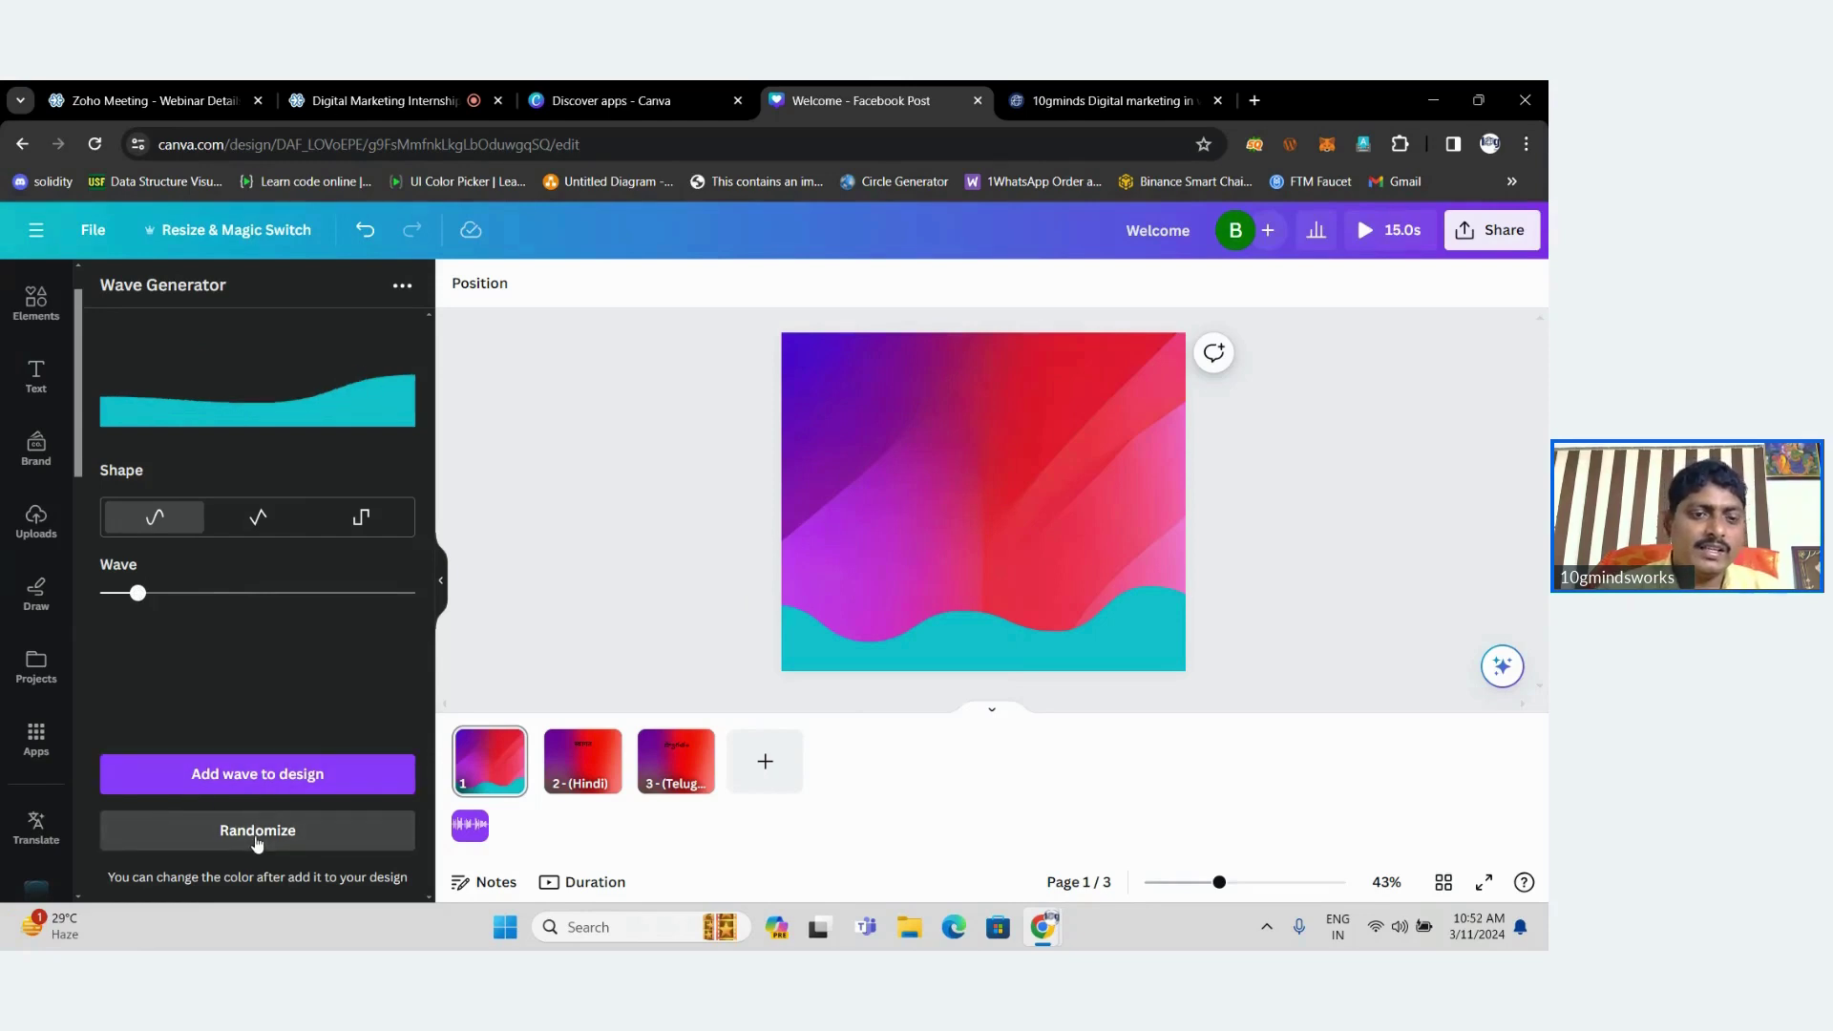
click(256, 840)
click(256, 840)
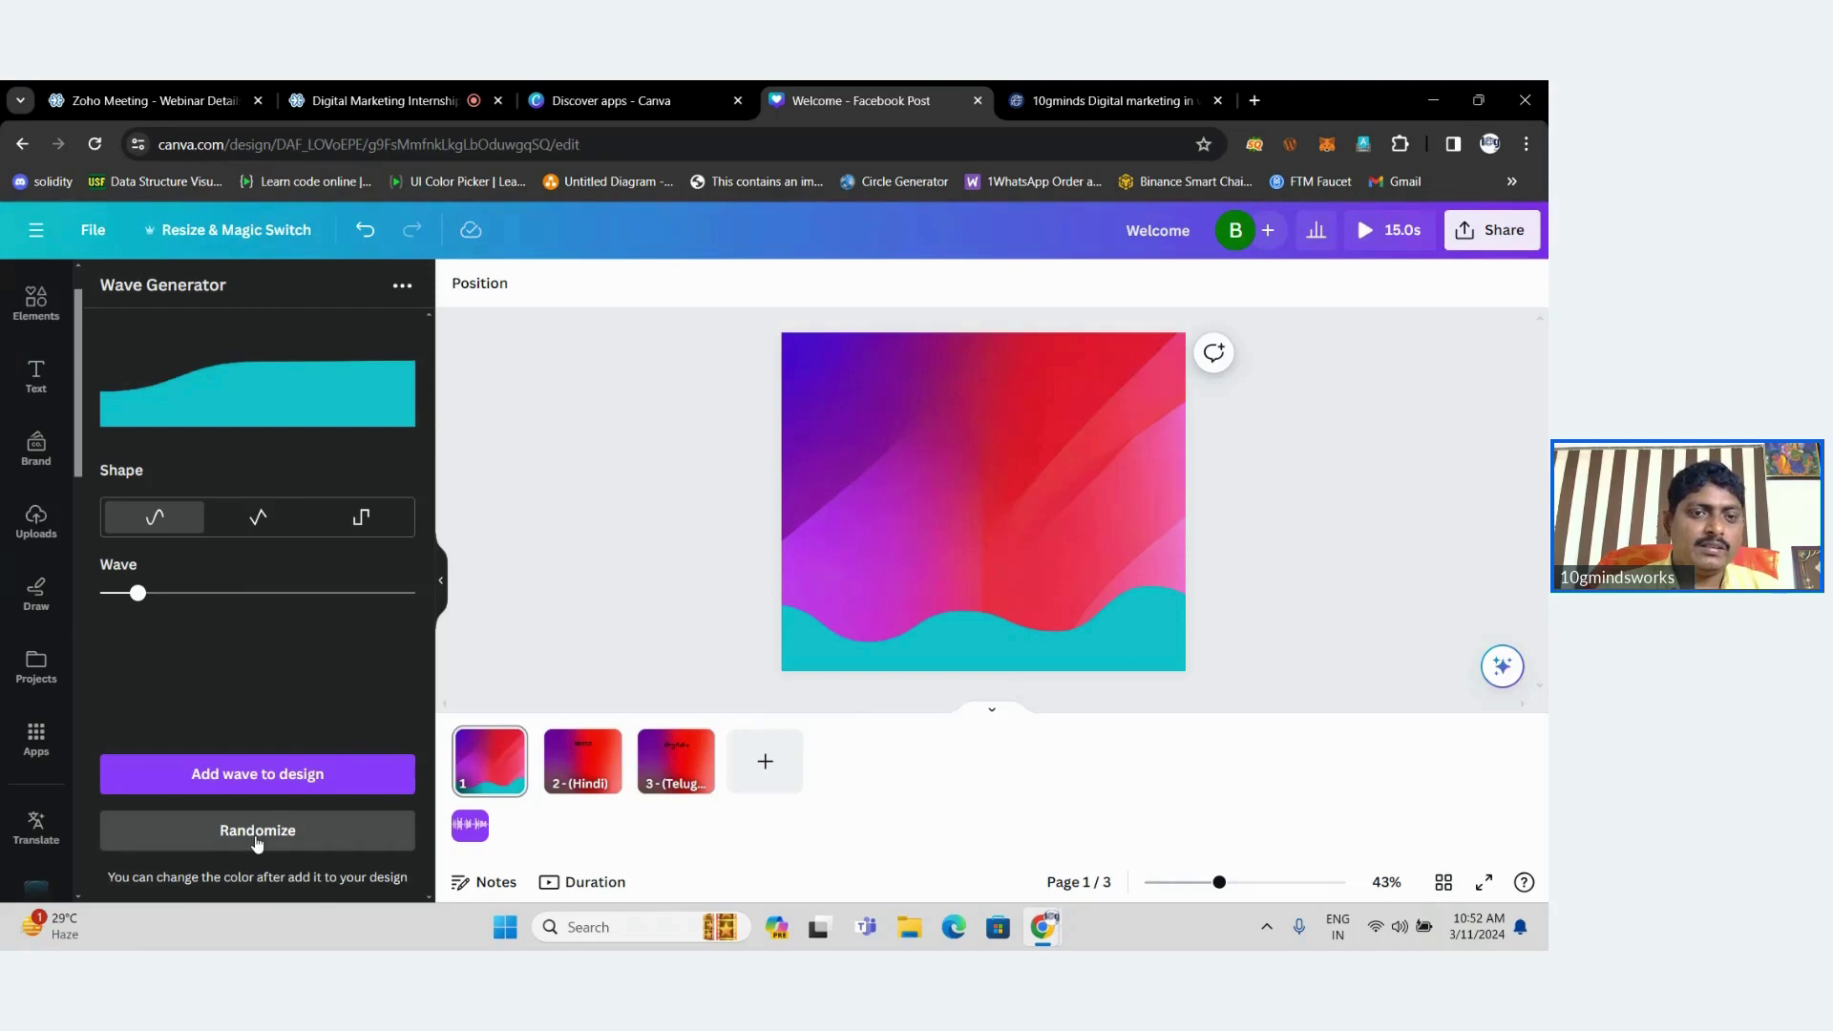
click(256, 840)
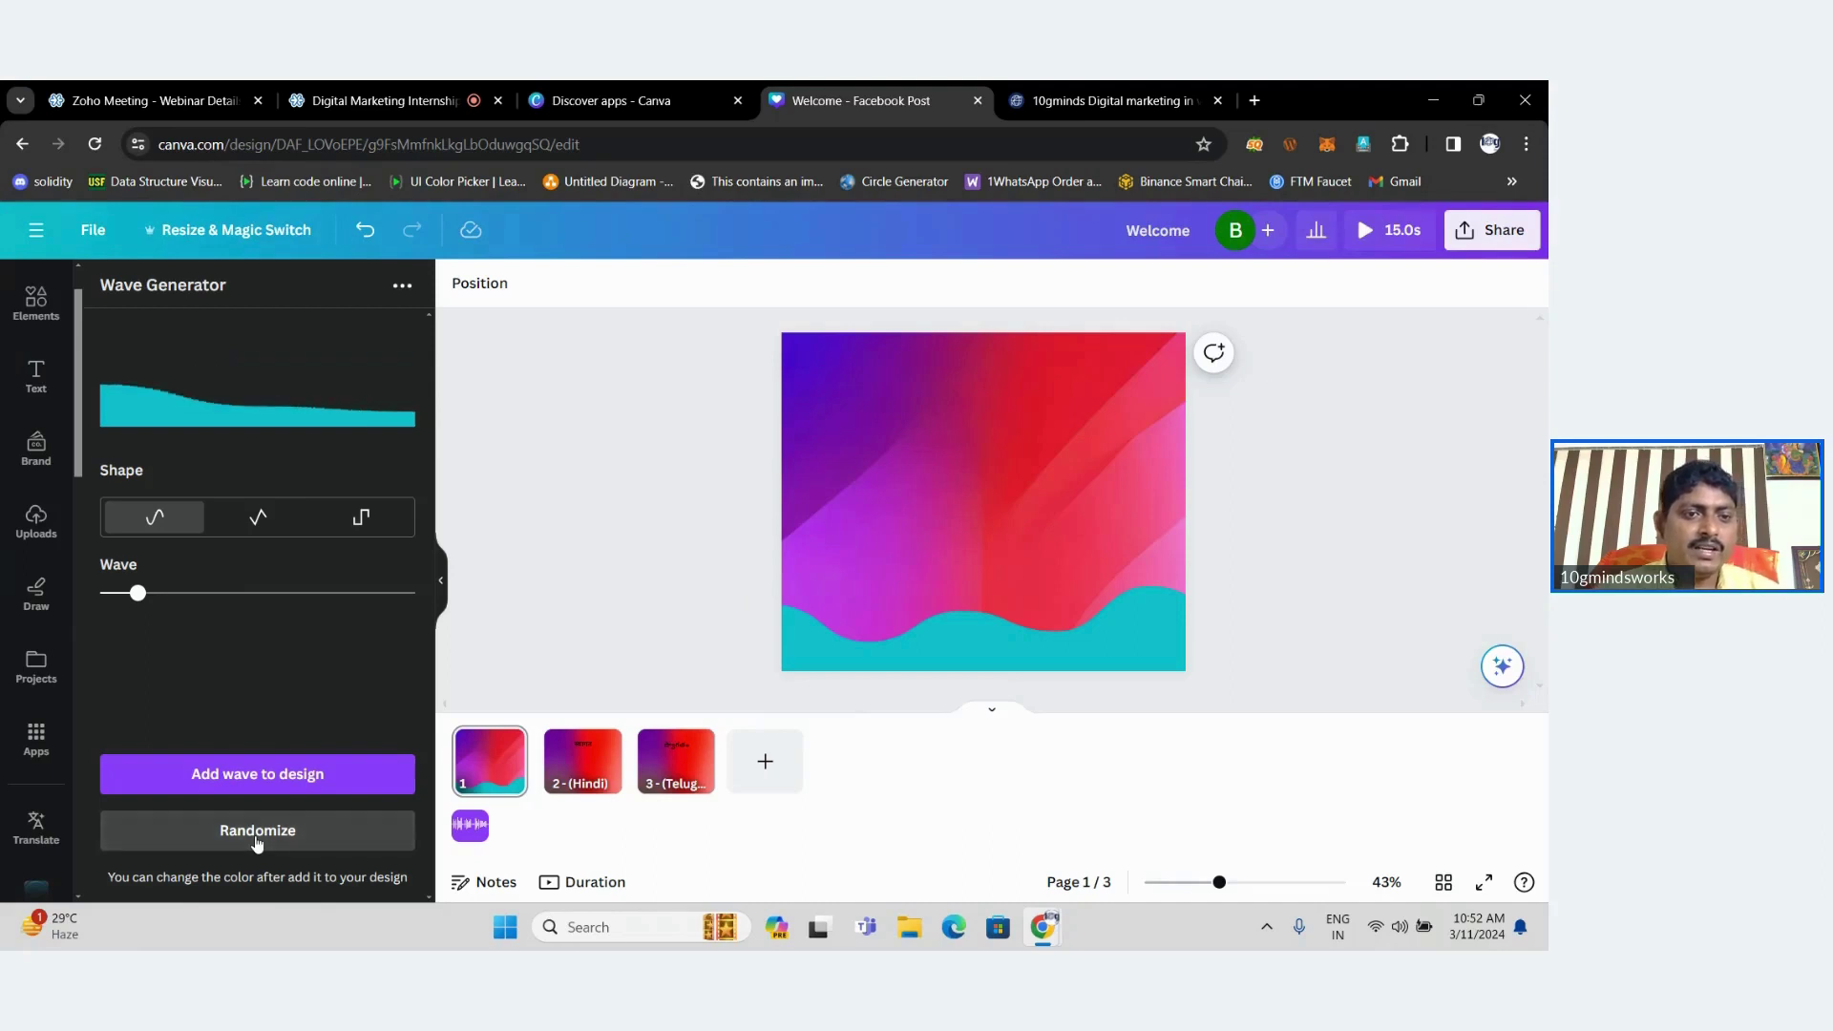
click(256, 838)
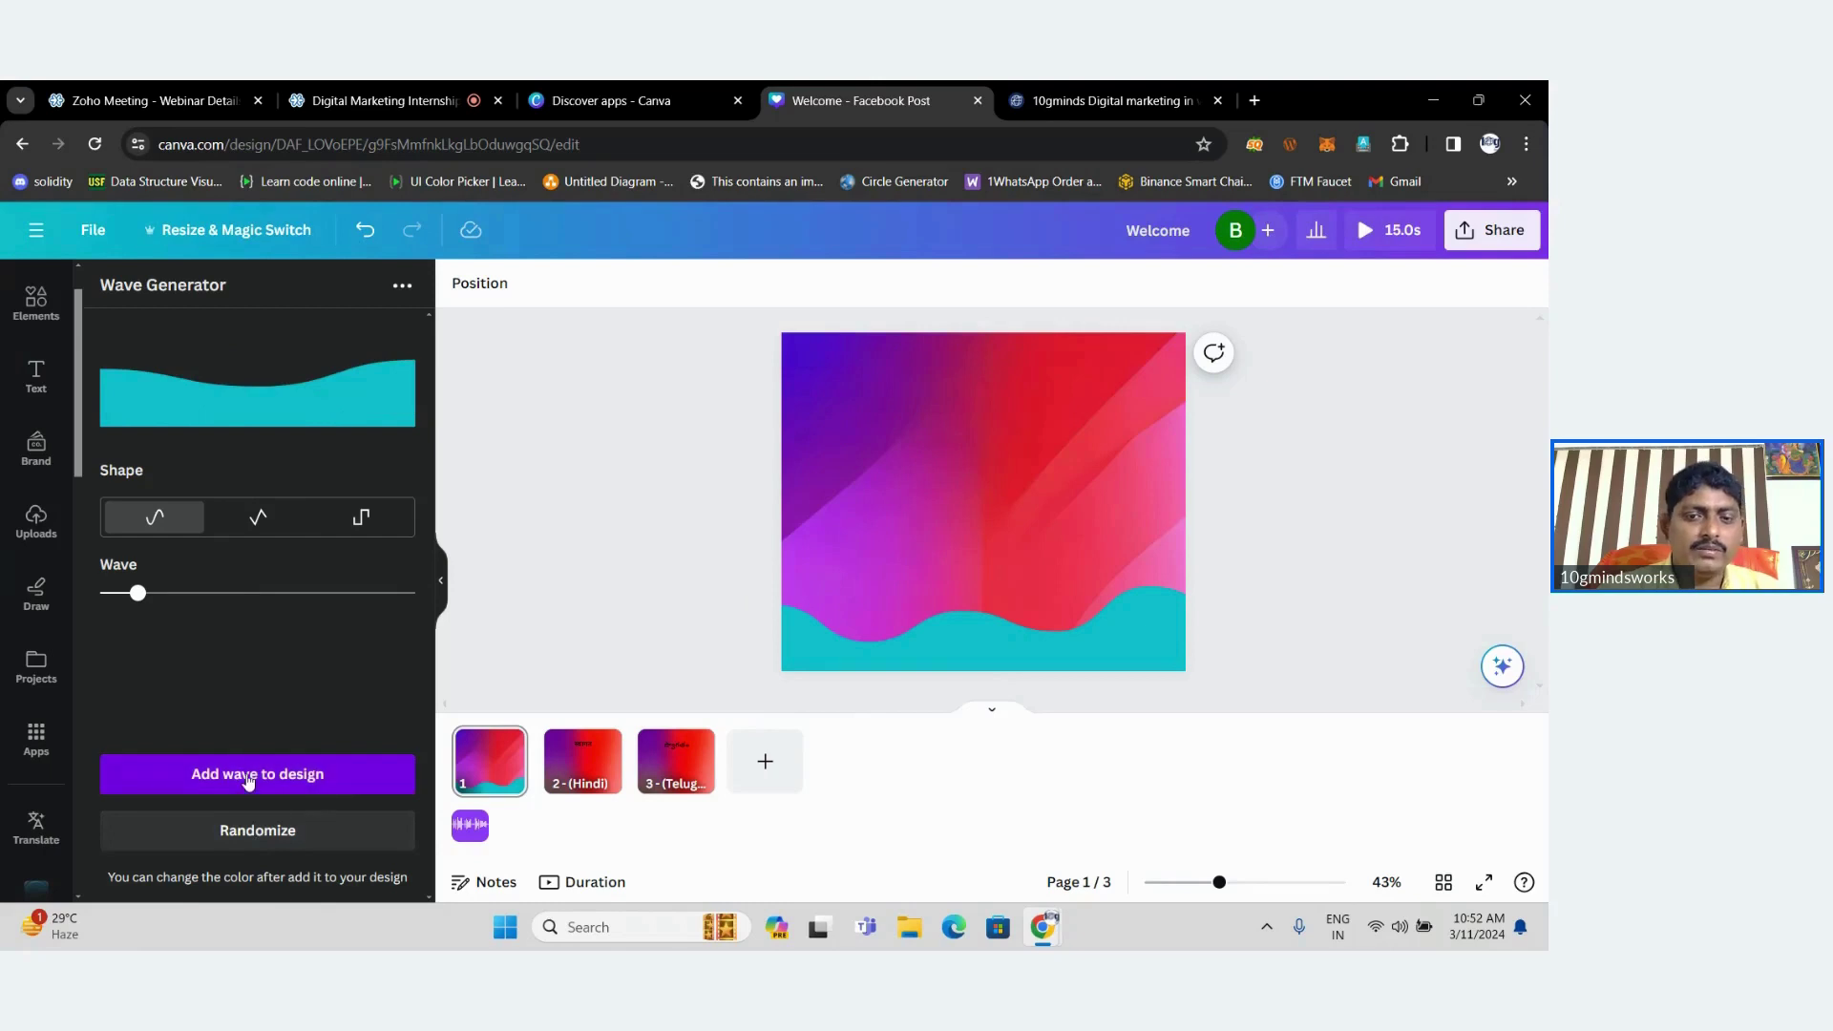
click(249, 783)
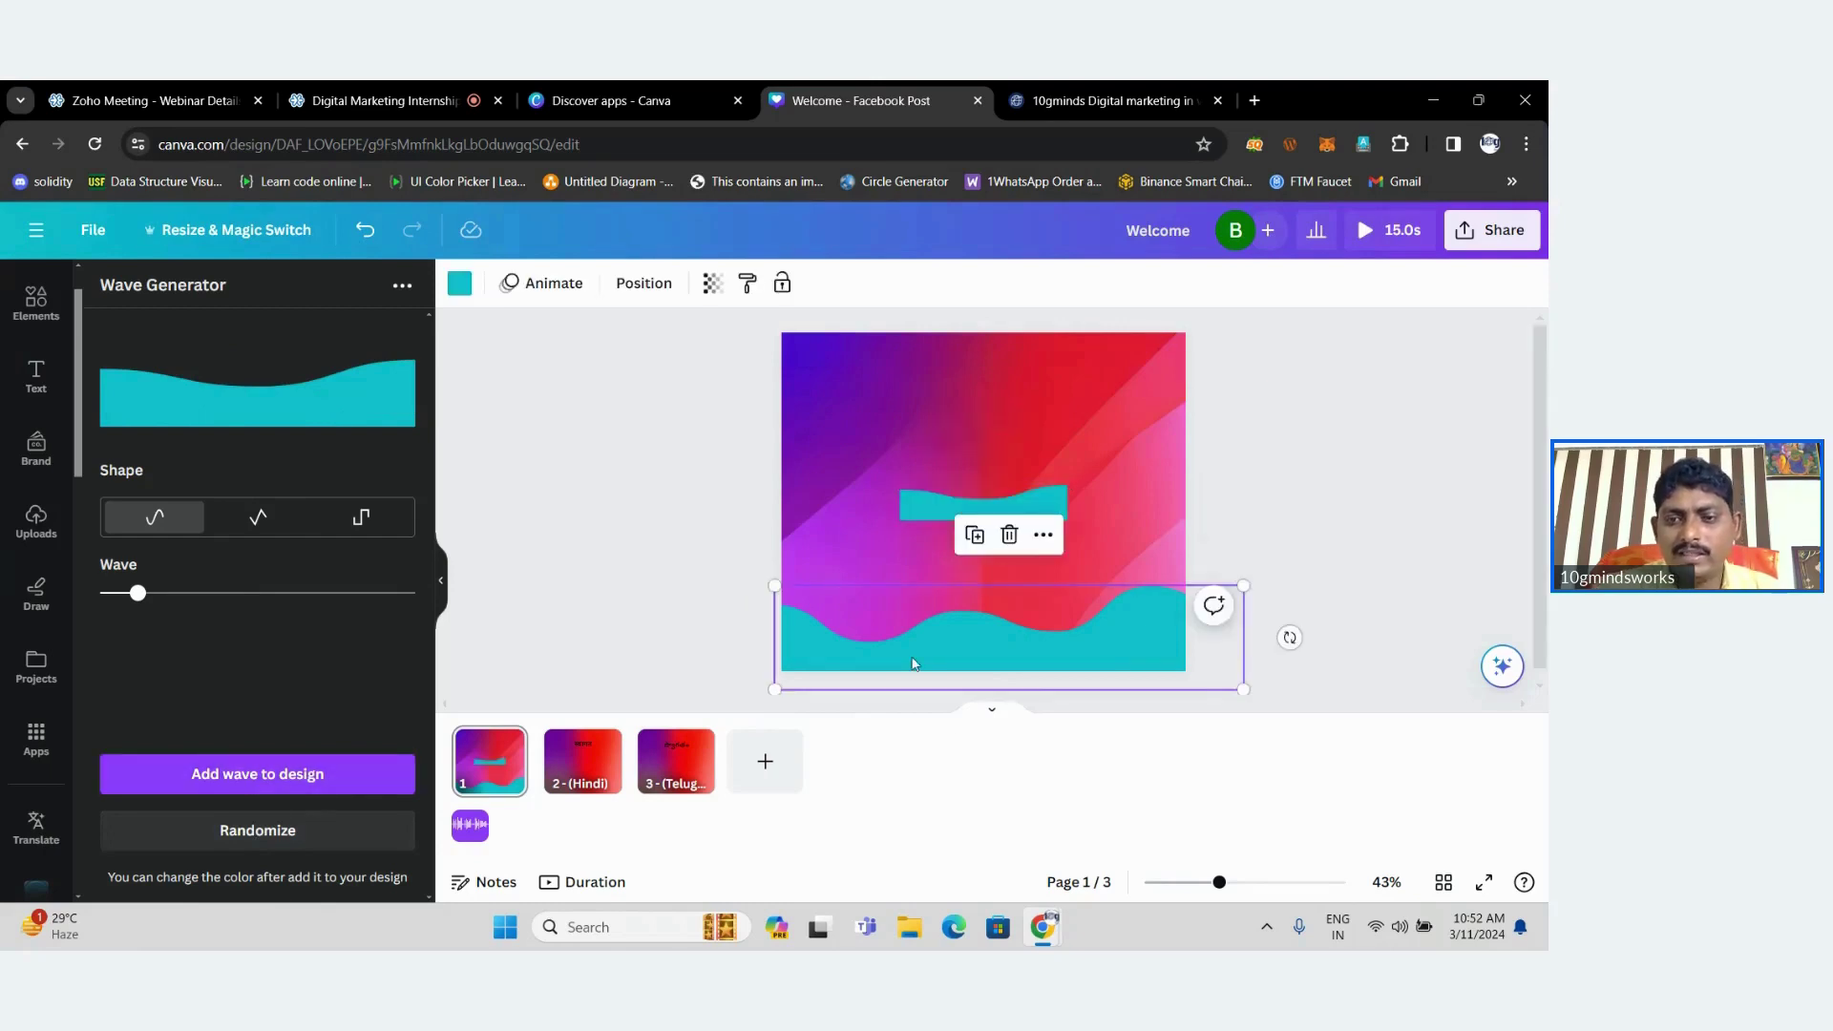
Replace the old wave on page 1 with the new one, enlarged to span the post's full width along its bottom edge.
key(Delete)
click(999, 513)
drag(999, 514, 1222, 665)
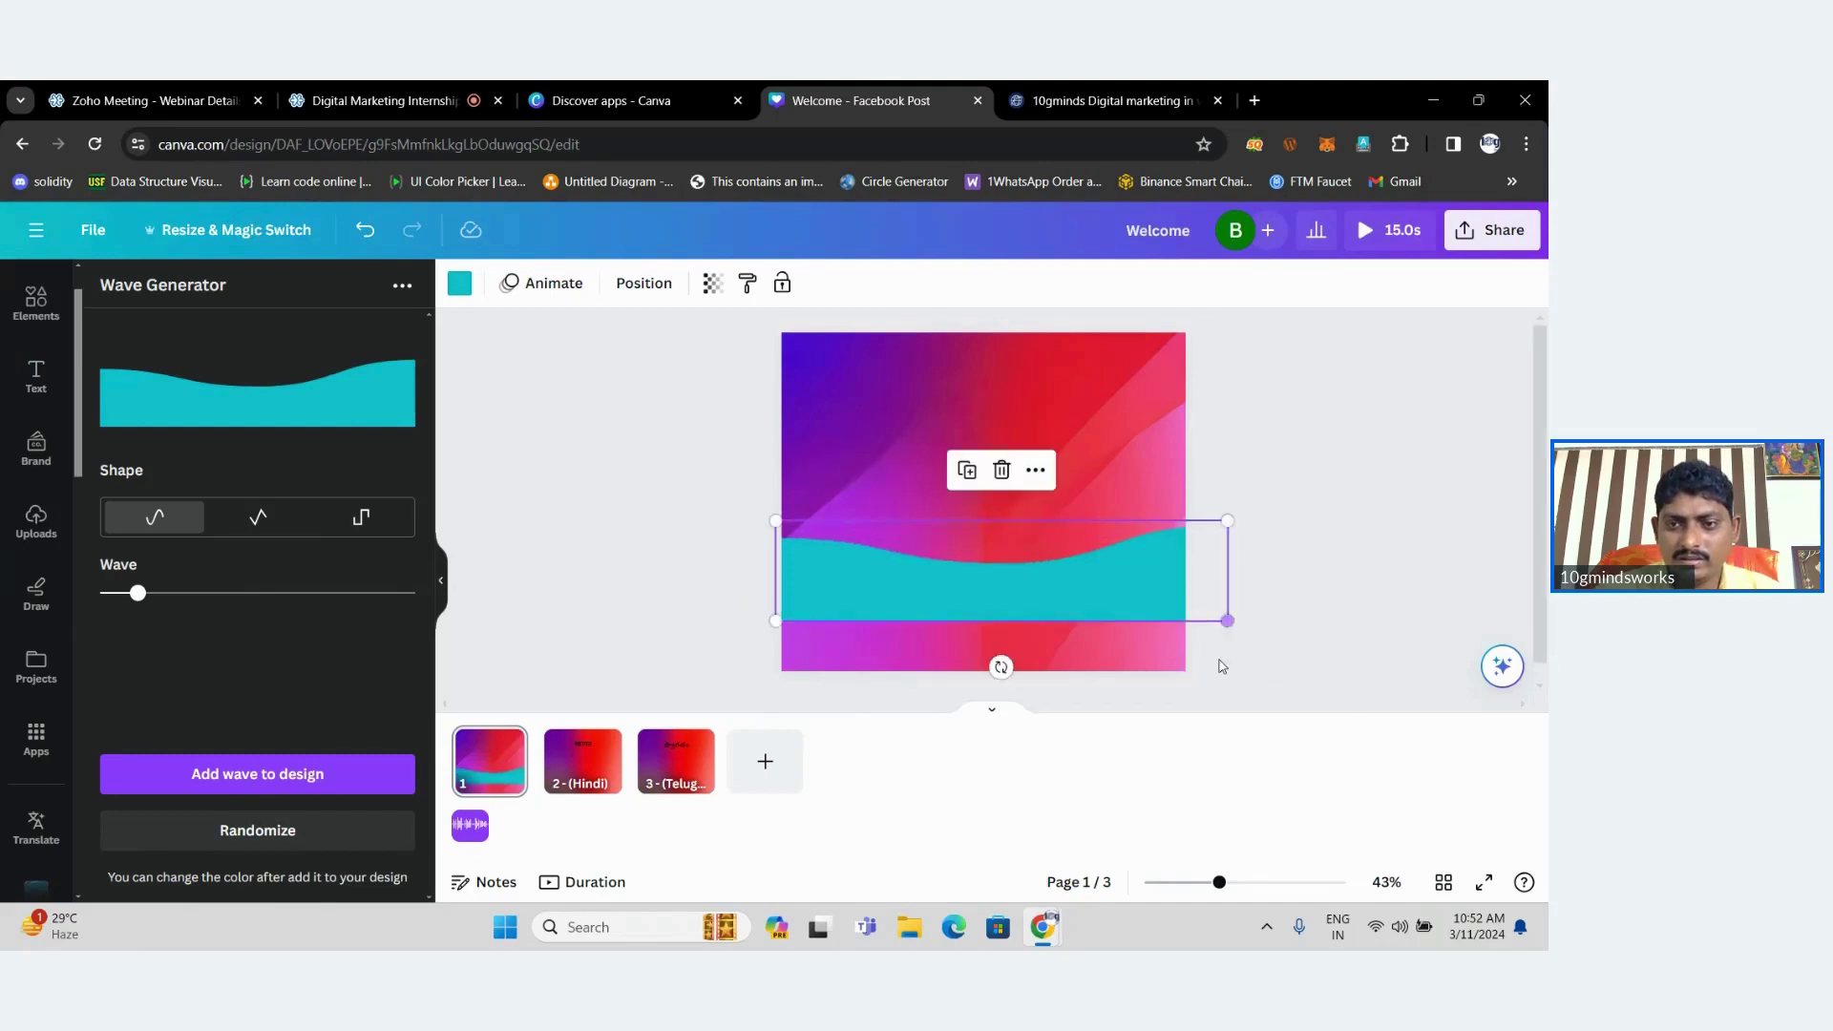
drag(1137, 593, 1133, 664)
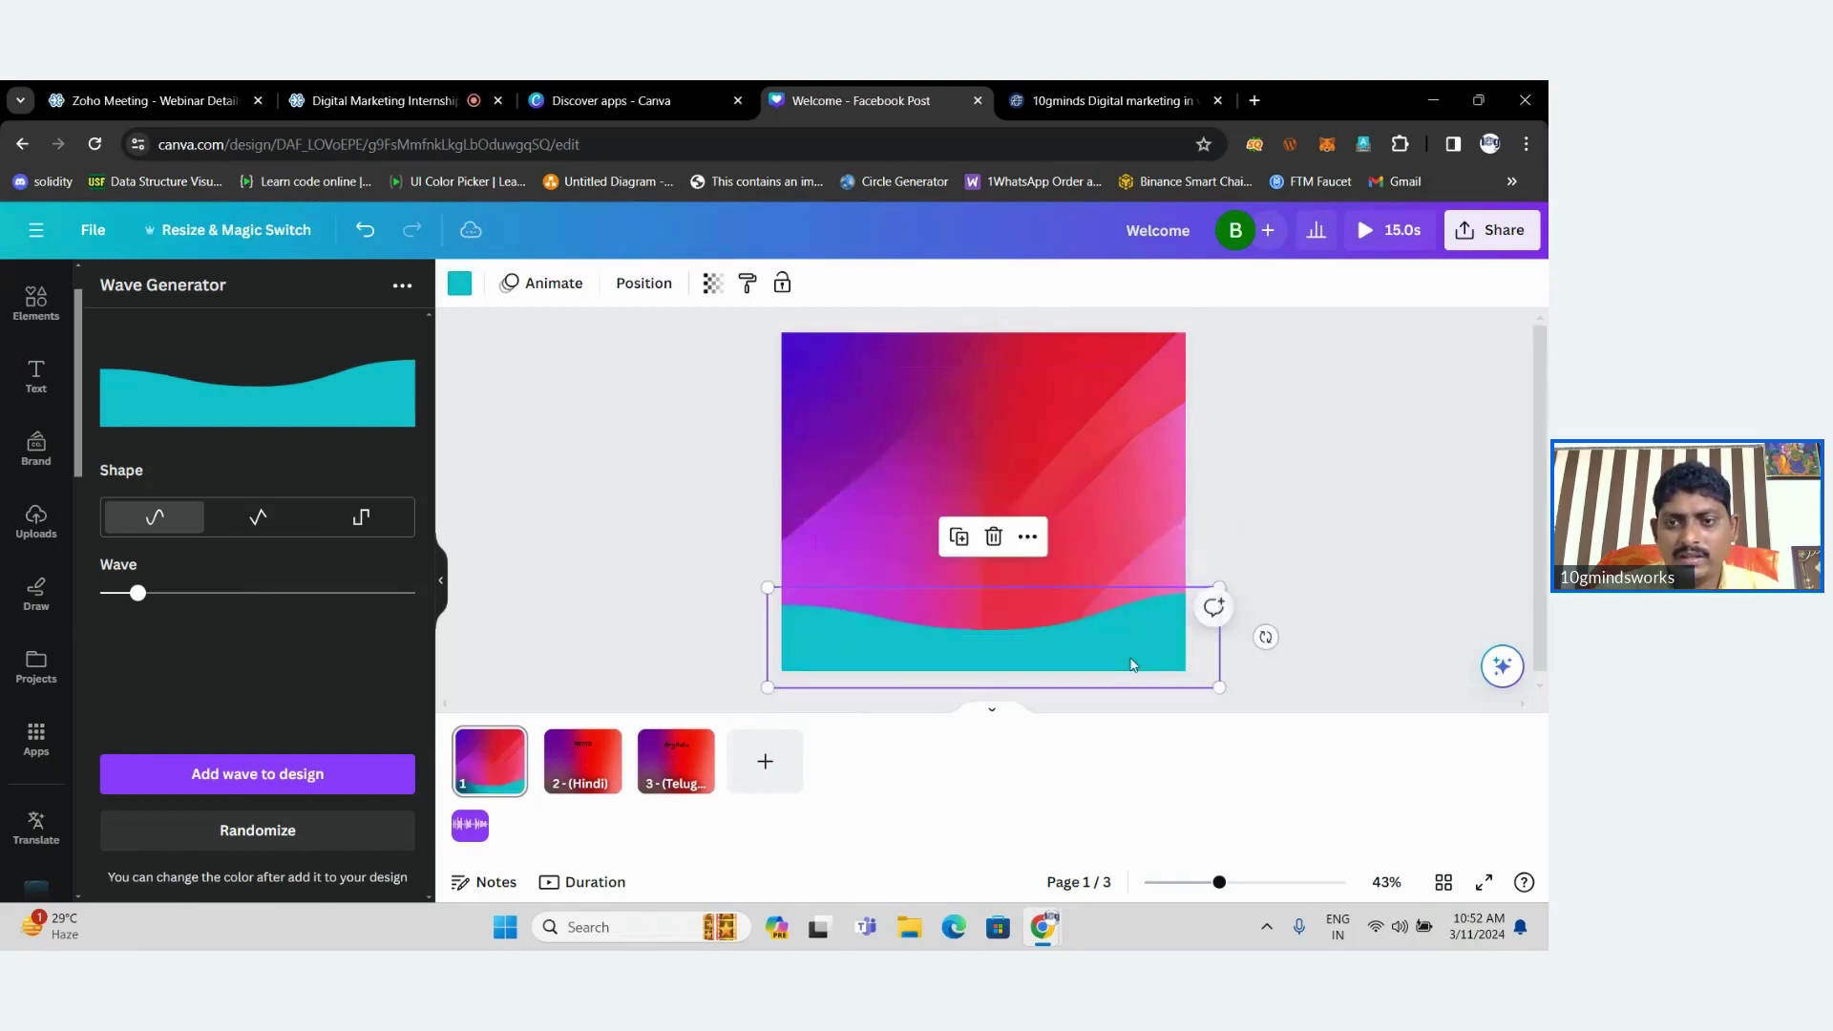
click(1289, 476)
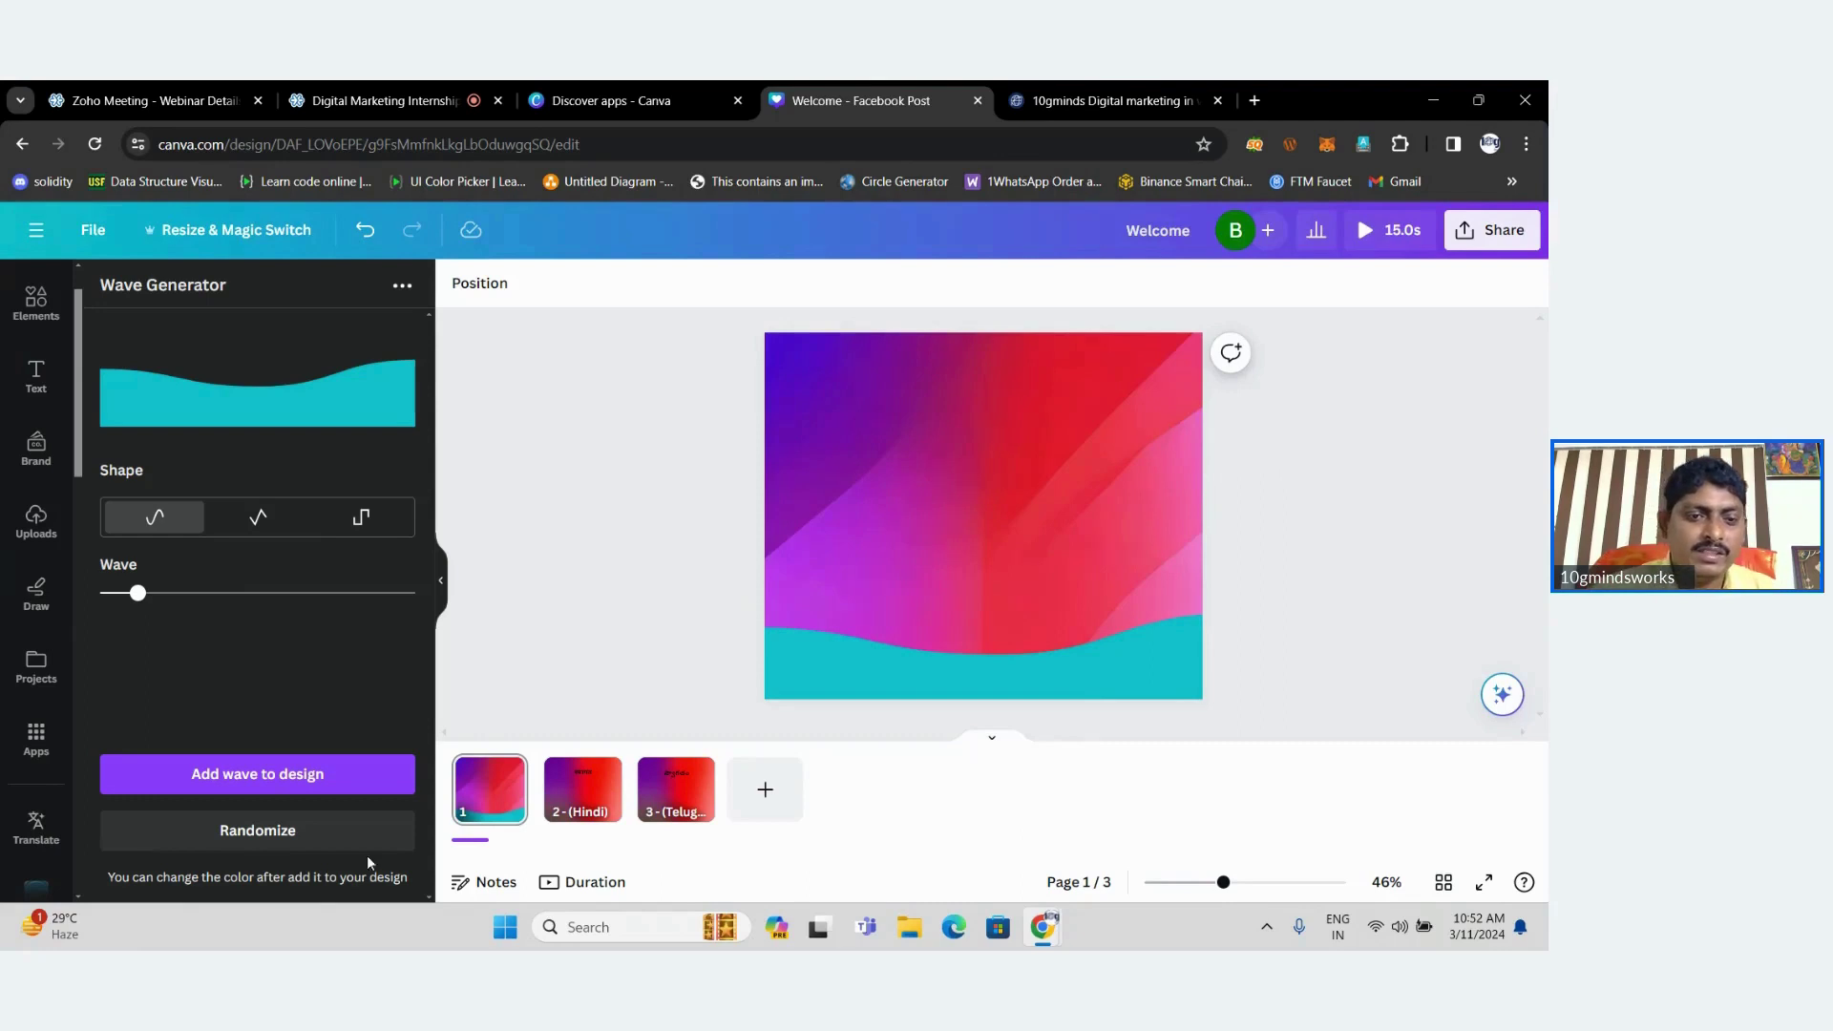
Randomize the wave, add it to the design, enlarge it to about 725 × 161, and move it to the post's upper-left corner.
click(301, 830)
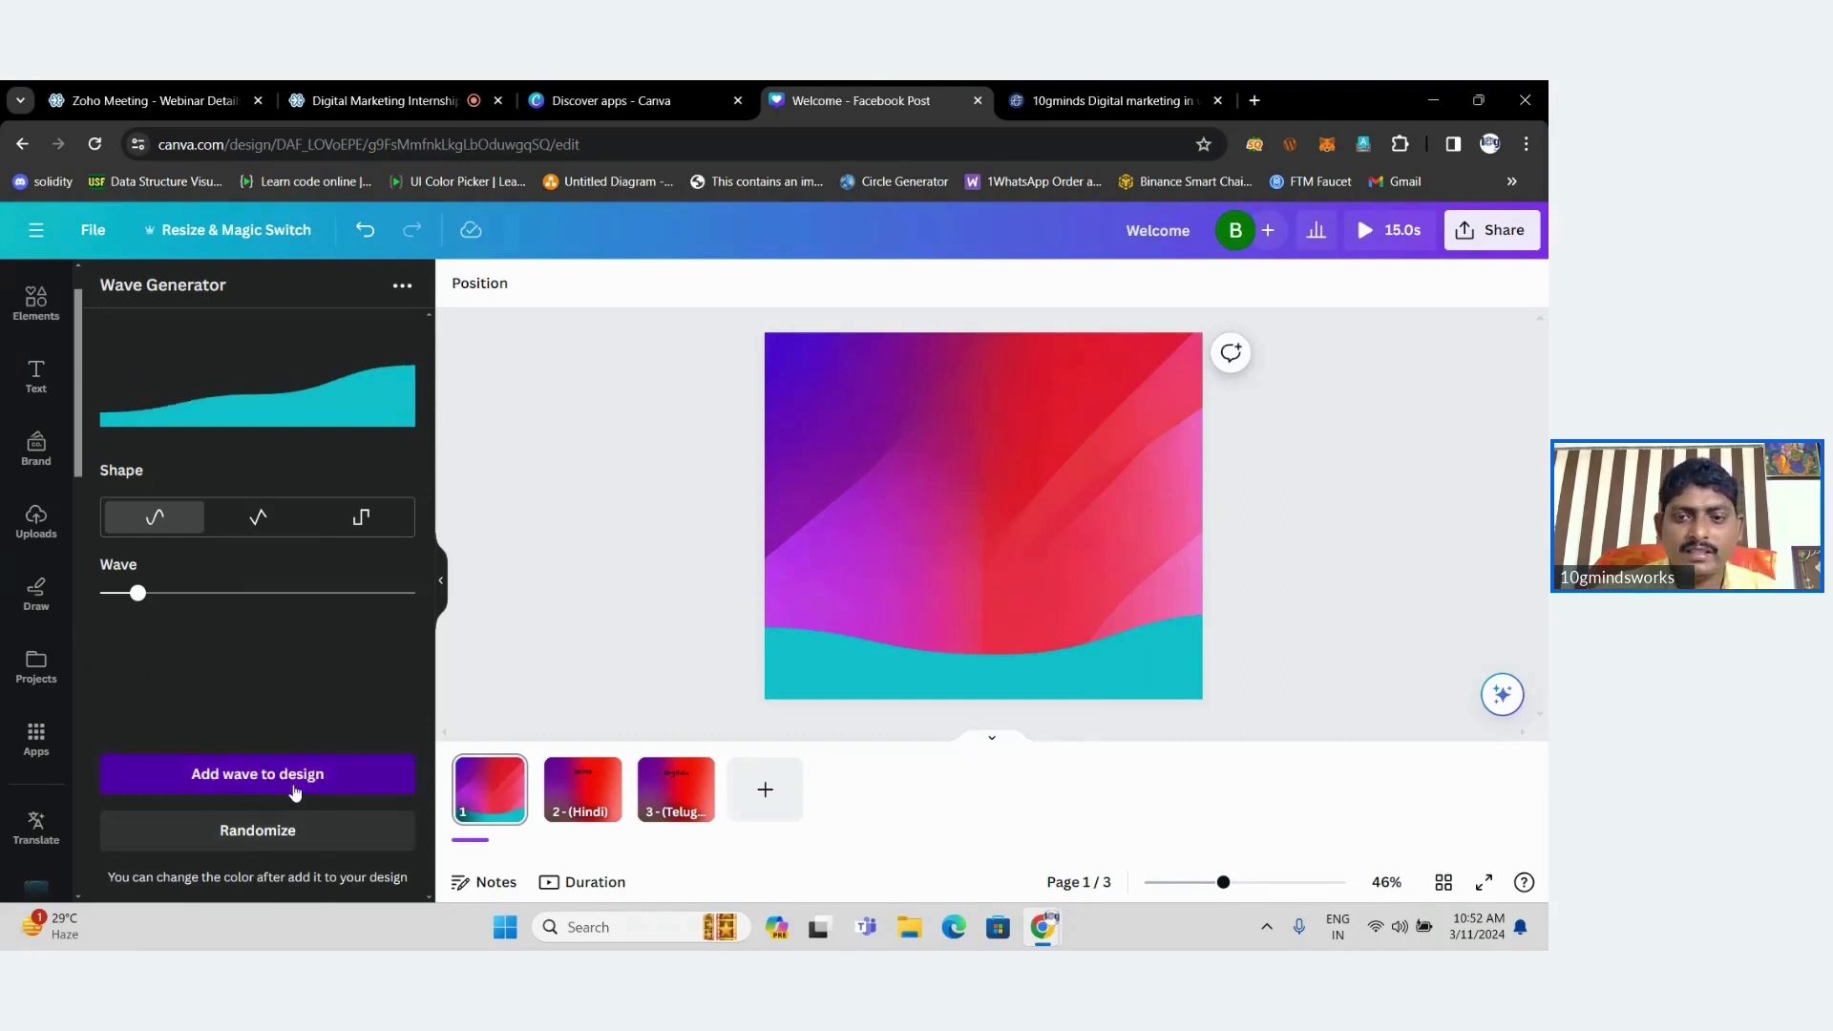
click(238, 788)
drag(1070, 538, 1224, 573)
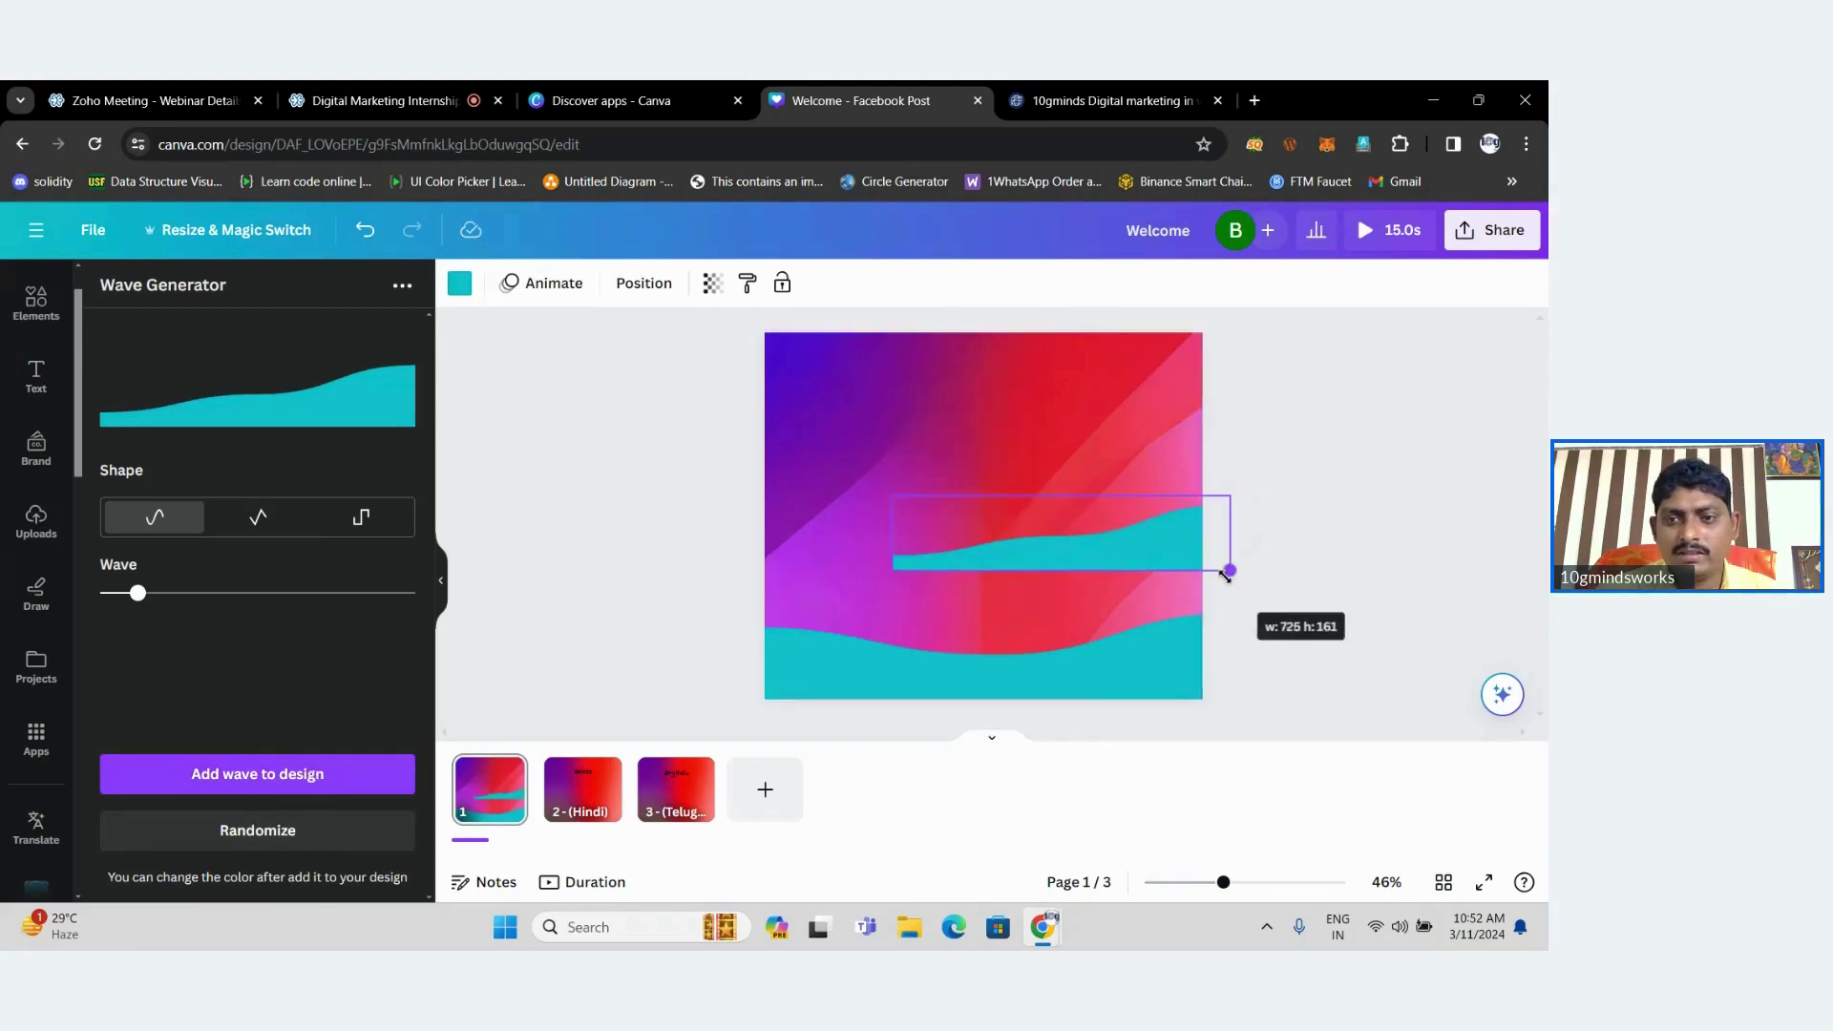
drag(1117, 547, 971, 385)
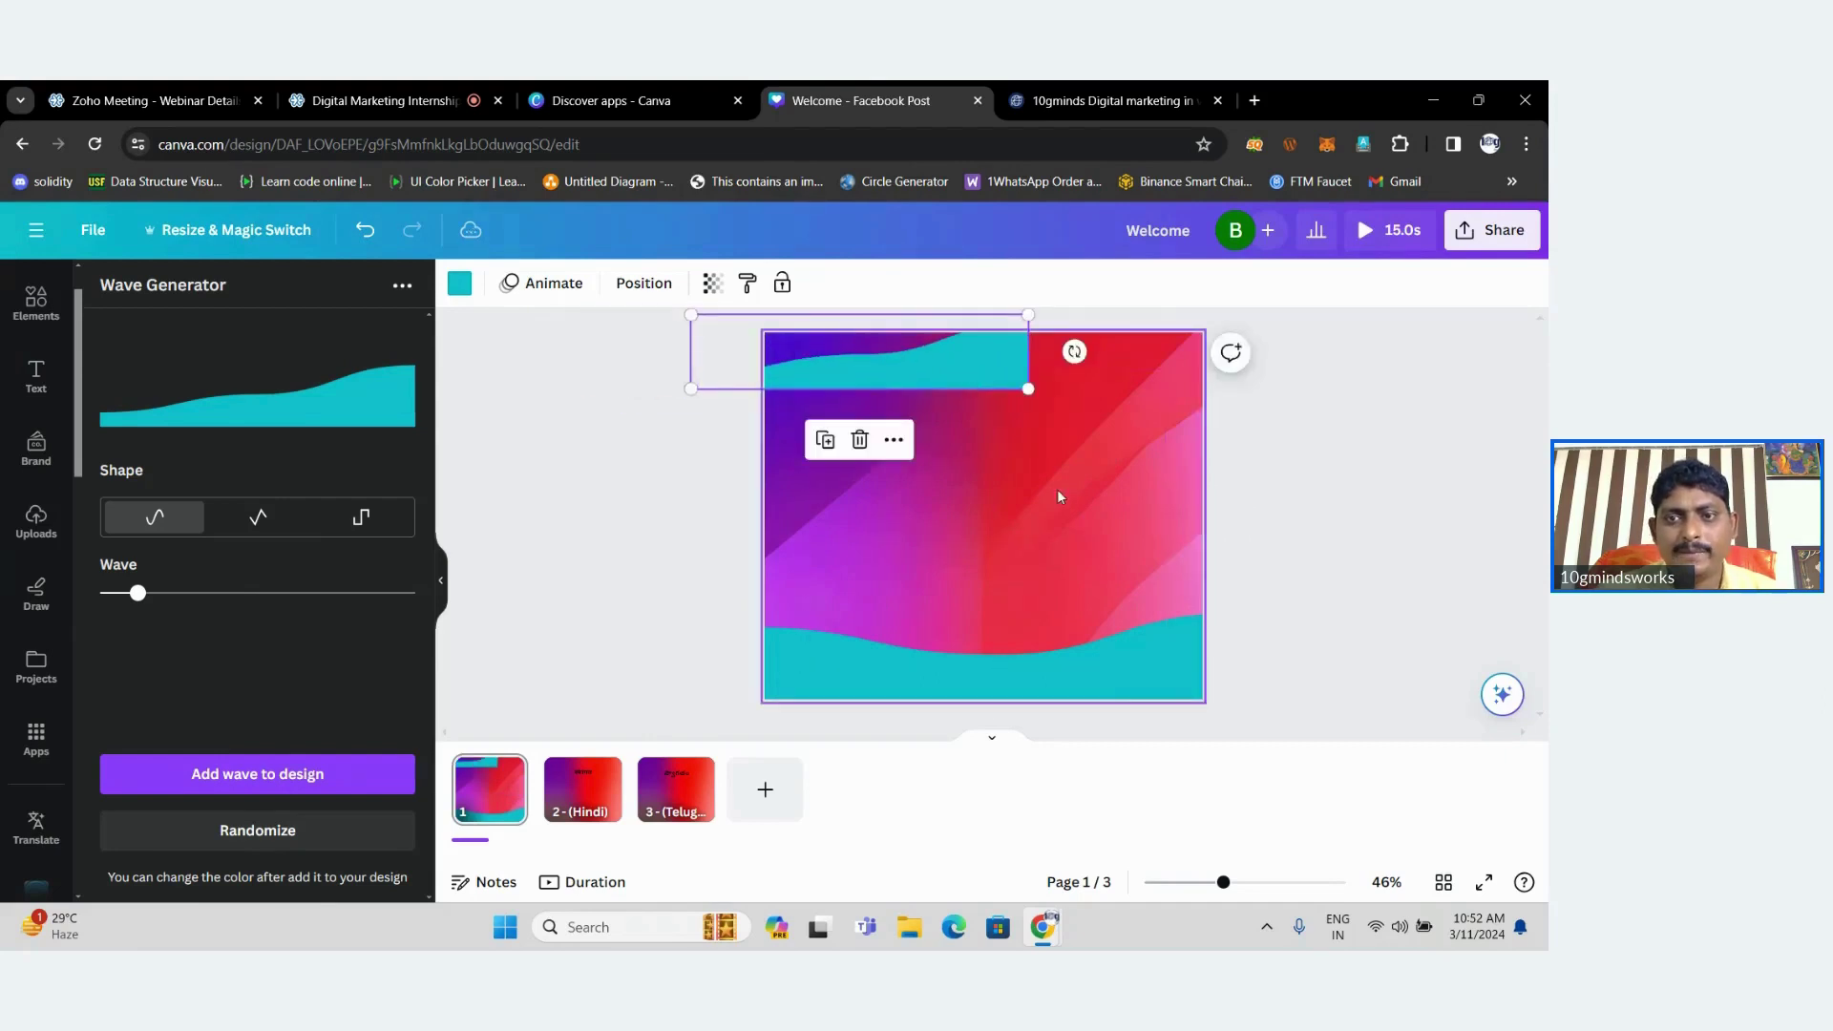
Rotate the new wave to about -21° and shift it outward so only its end covers the post's upper-left corner.
click(1058, 492)
click(989, 357)
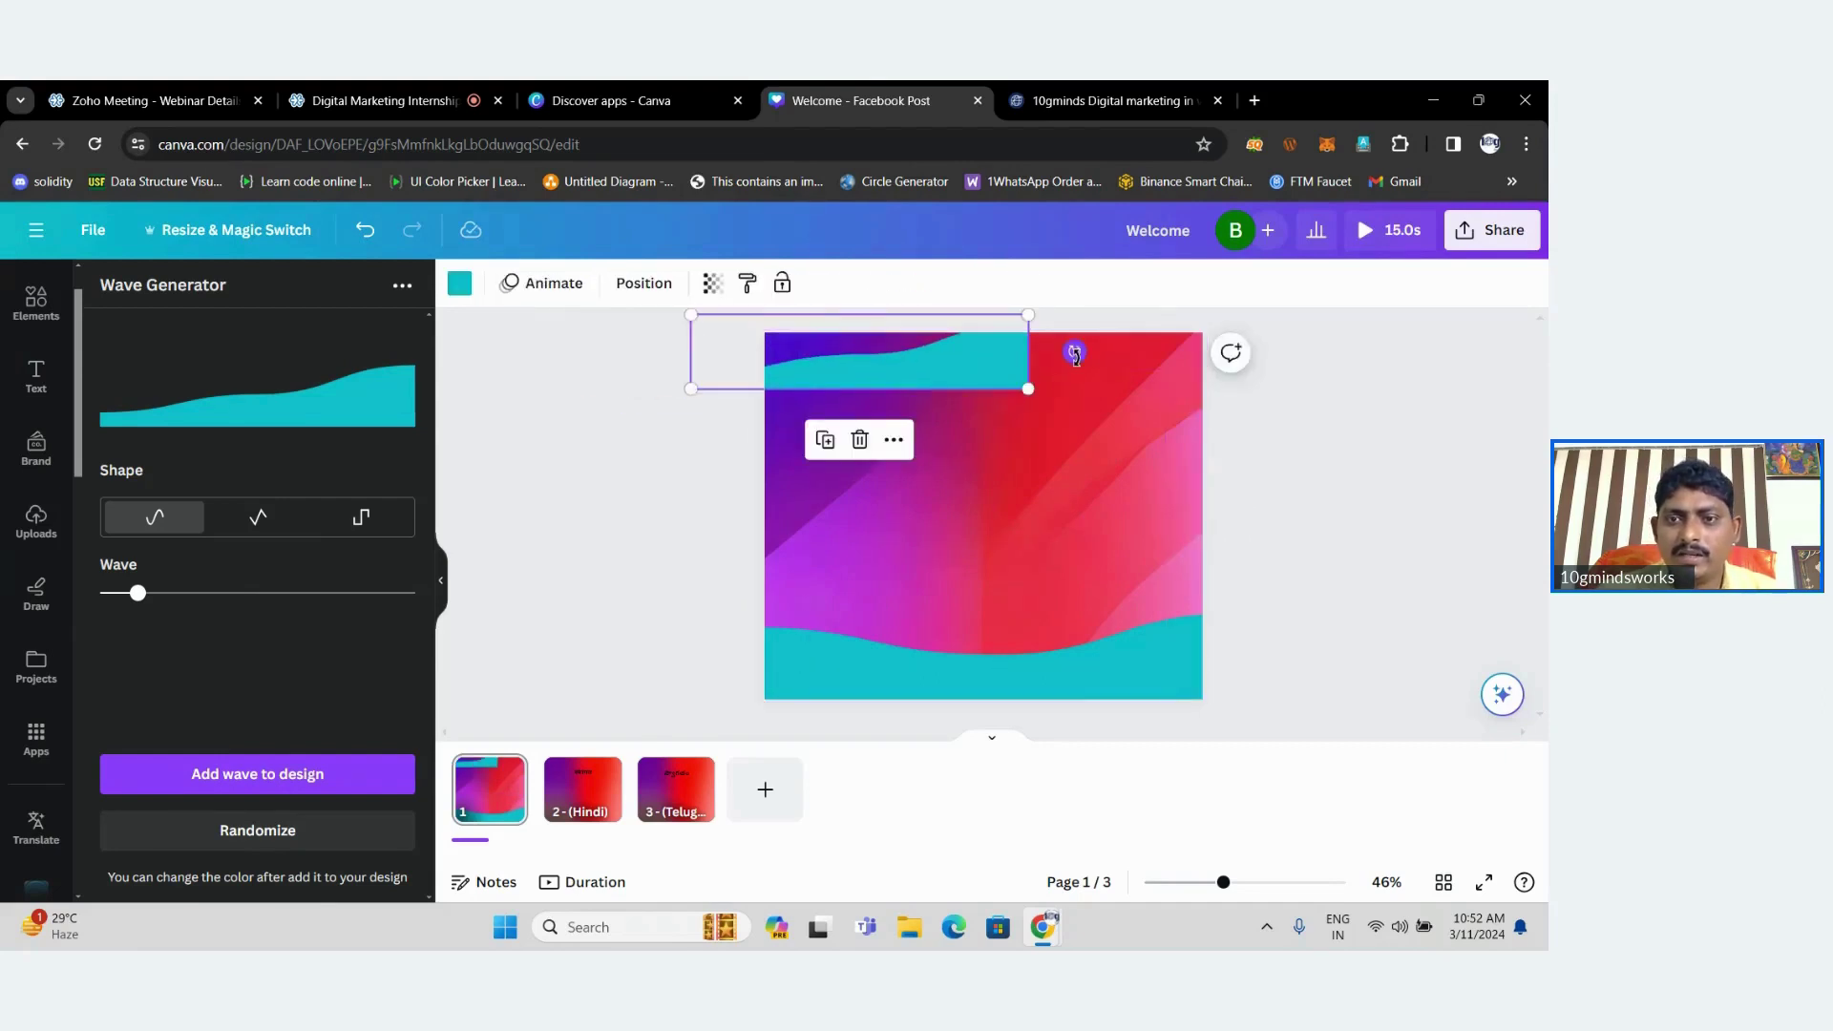
drag(1074, 352, 1075, 281)
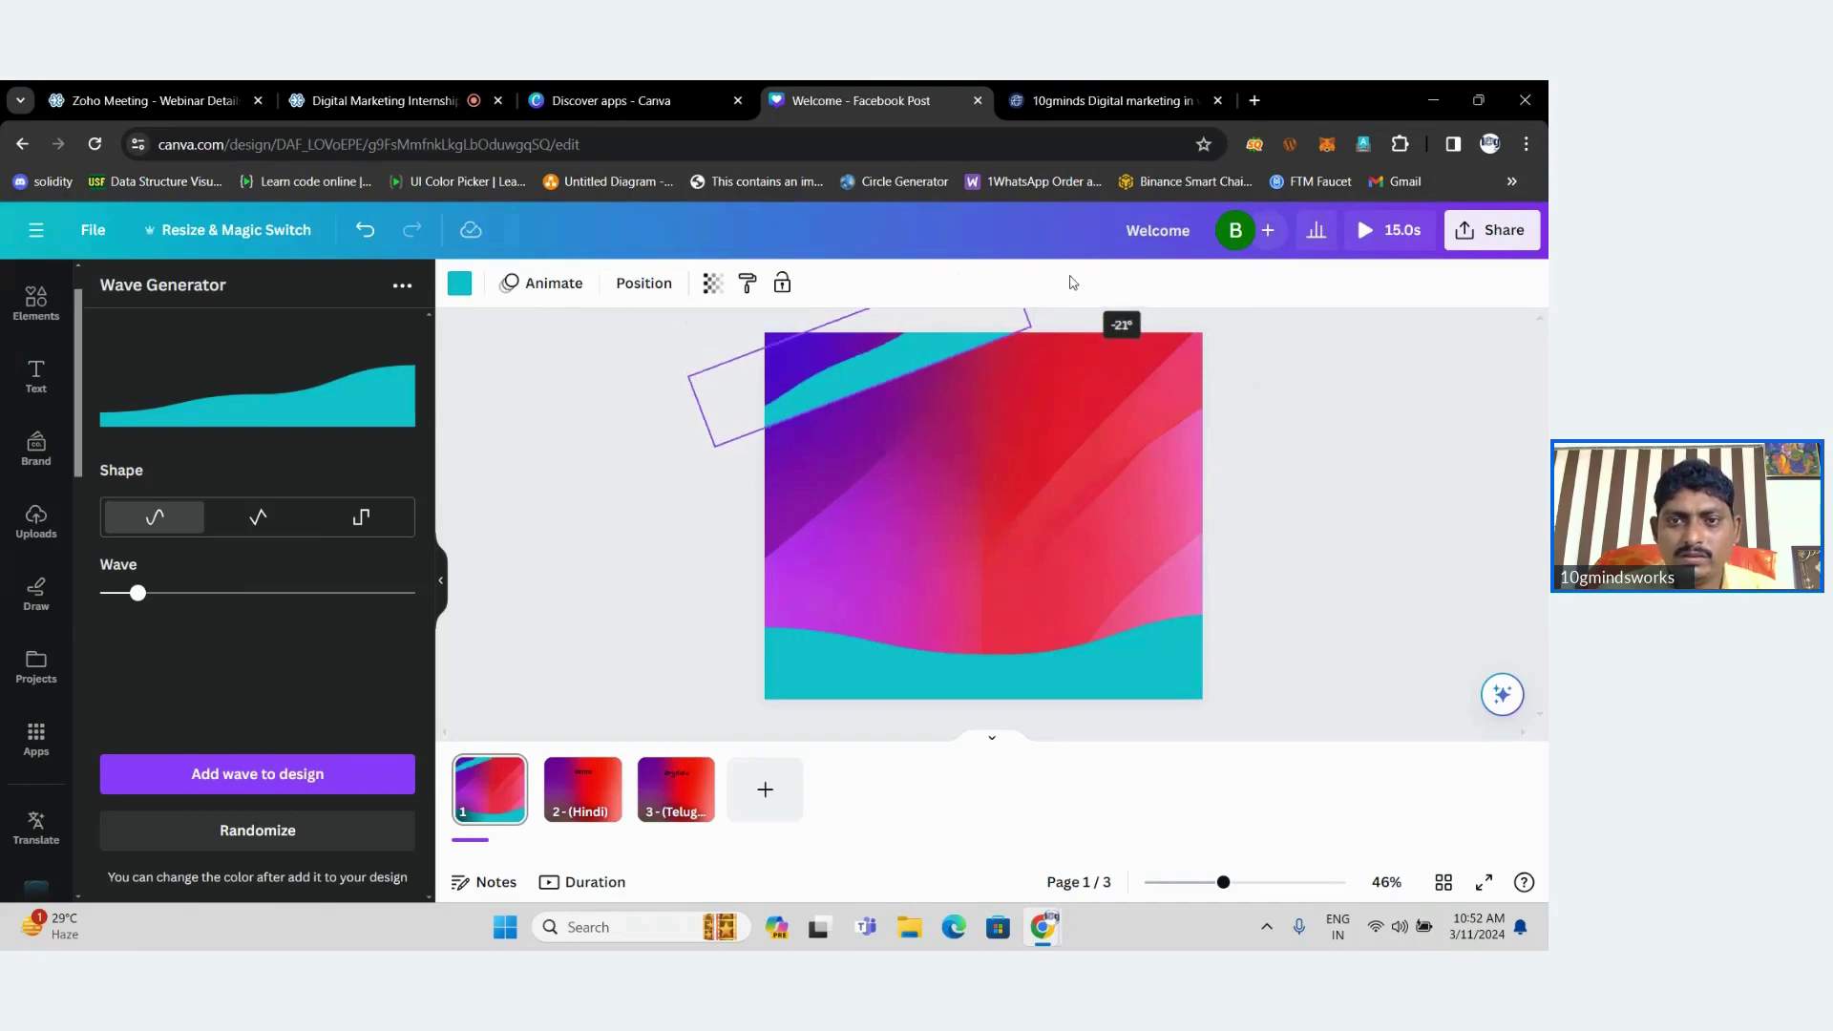
drag(848, 363, 687, 415)
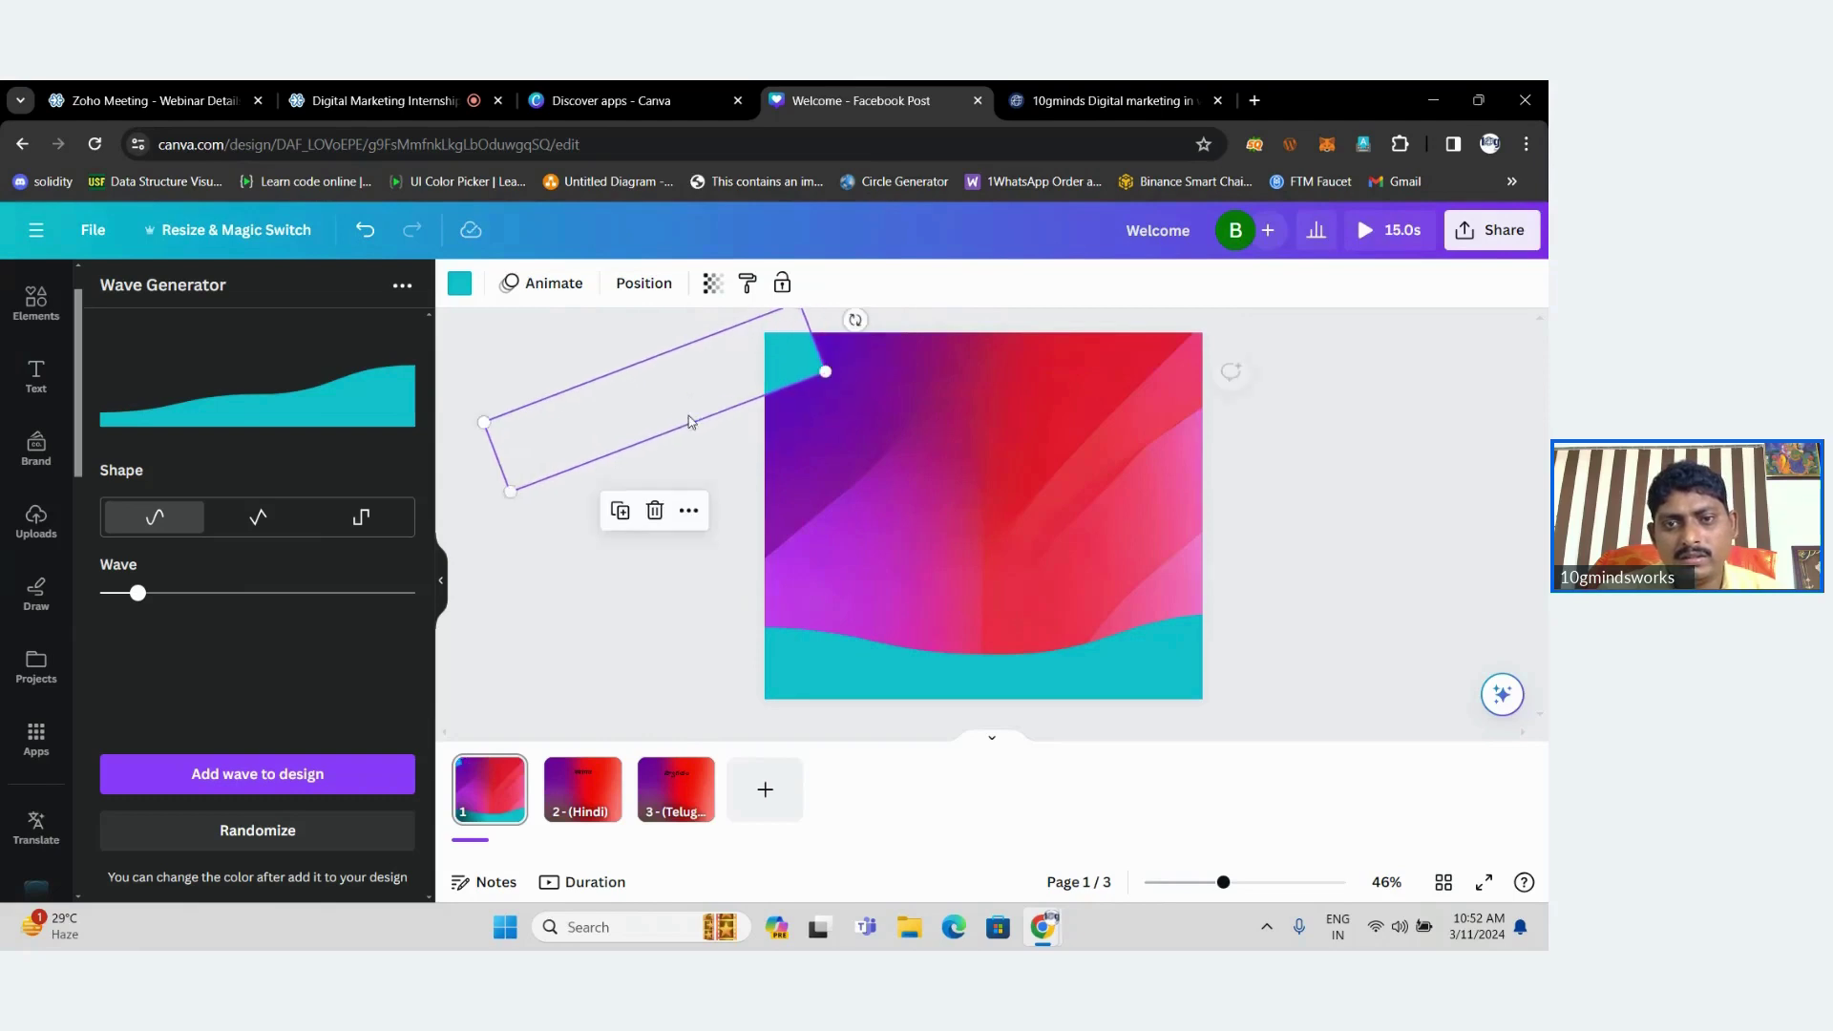
click(895, 477)
click(1415, 494)
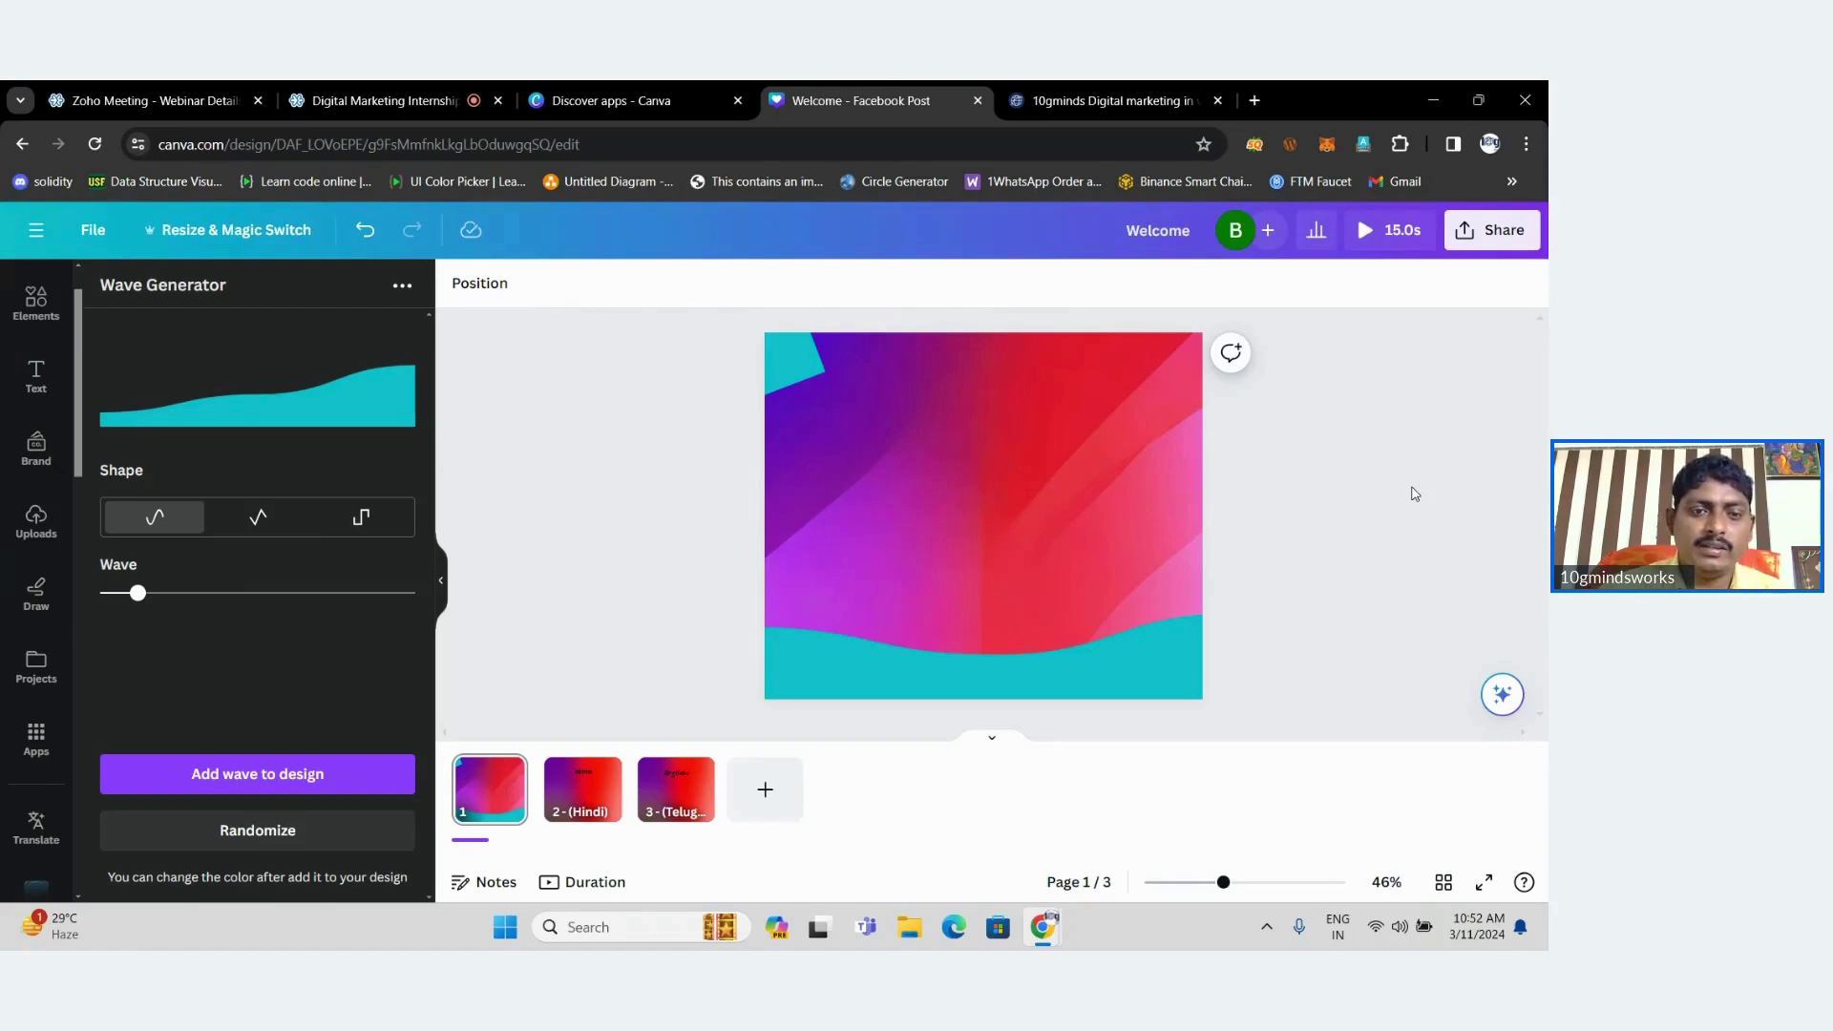
Switch to the Zoho Meeting webinar and read through the newest Q&A questions.
click(375, 82)
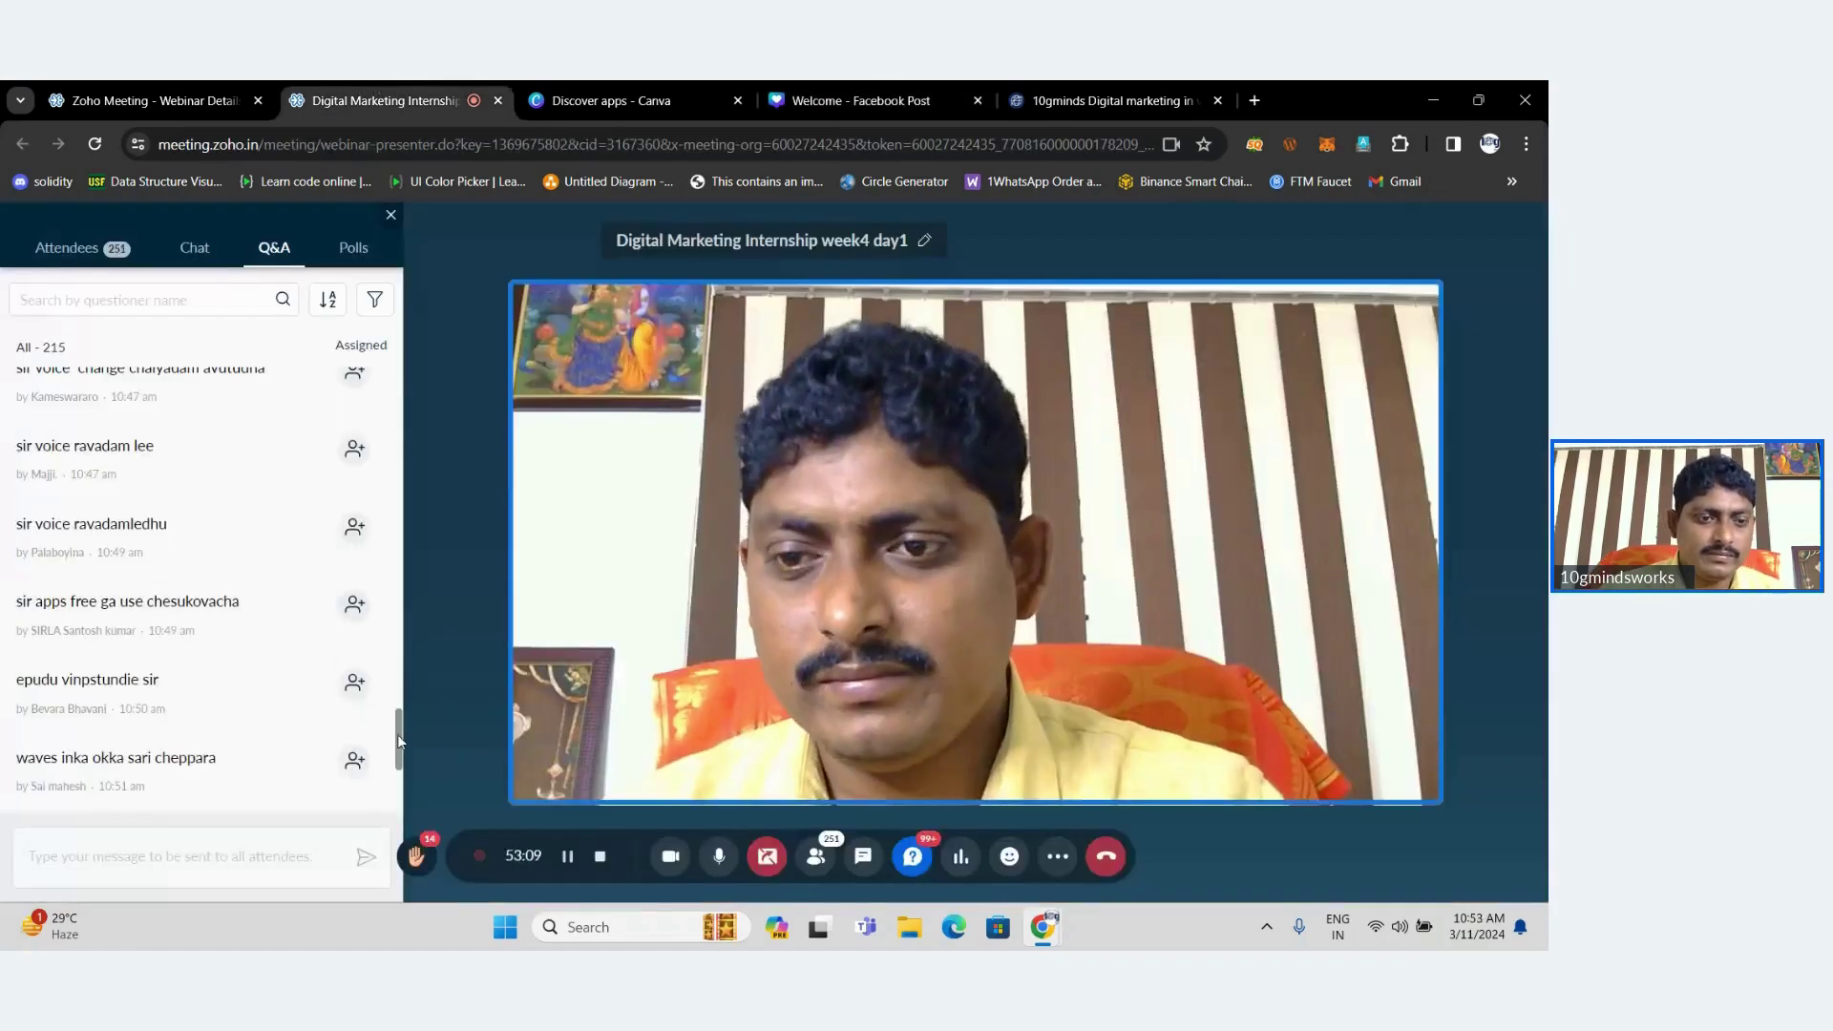
mouse_move(385, 783)
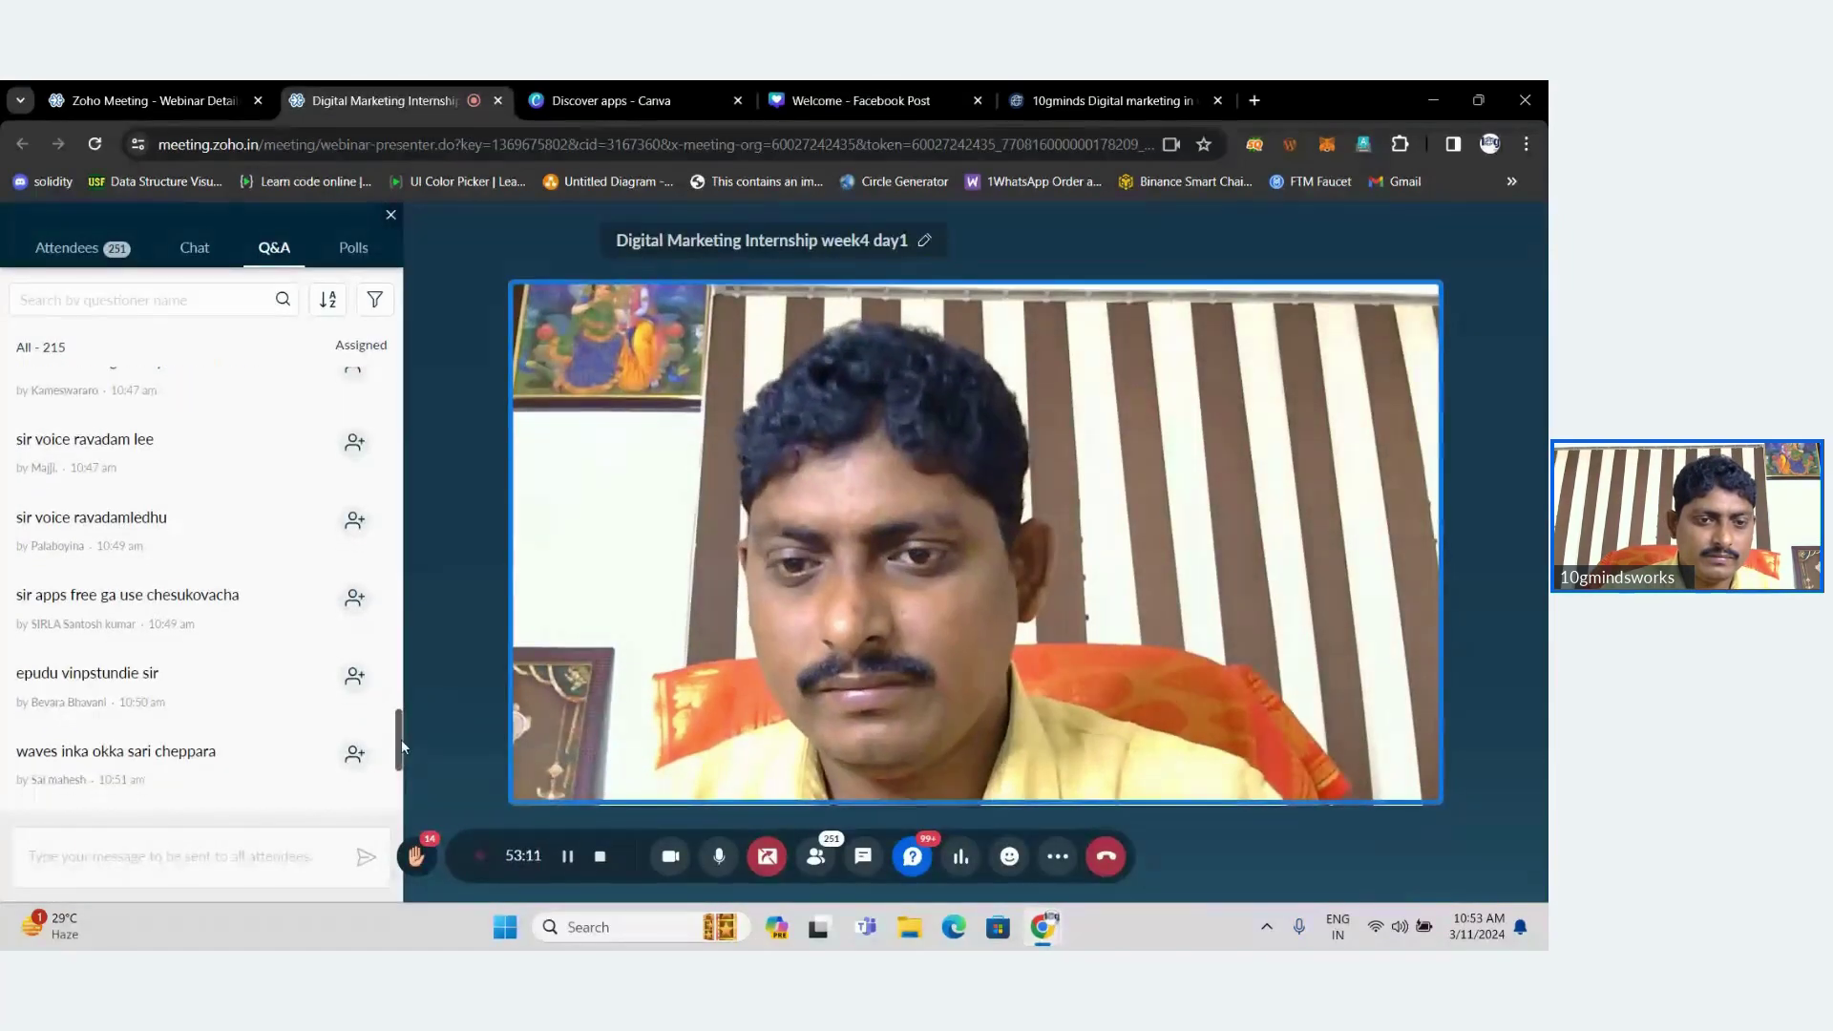
drag(401, 739, 399, 785)
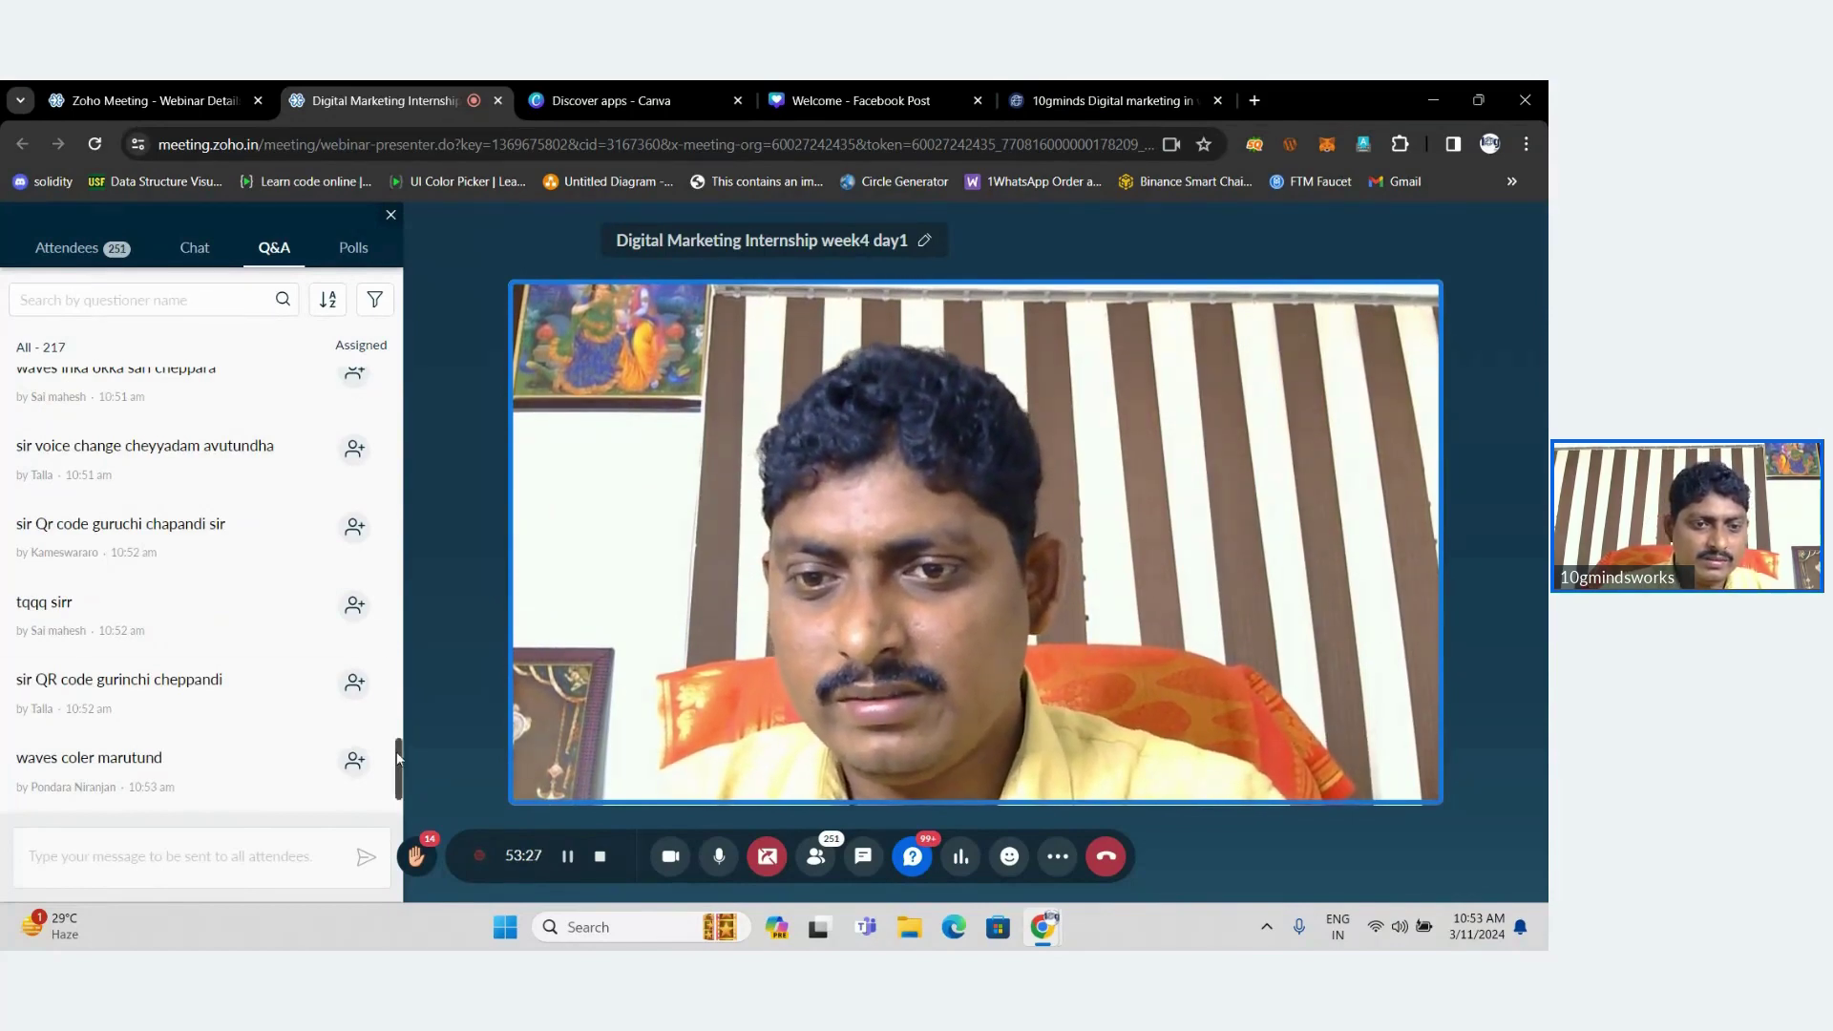
scroll(397, 761, down, 1)
scroll(397, 761, down, 3)
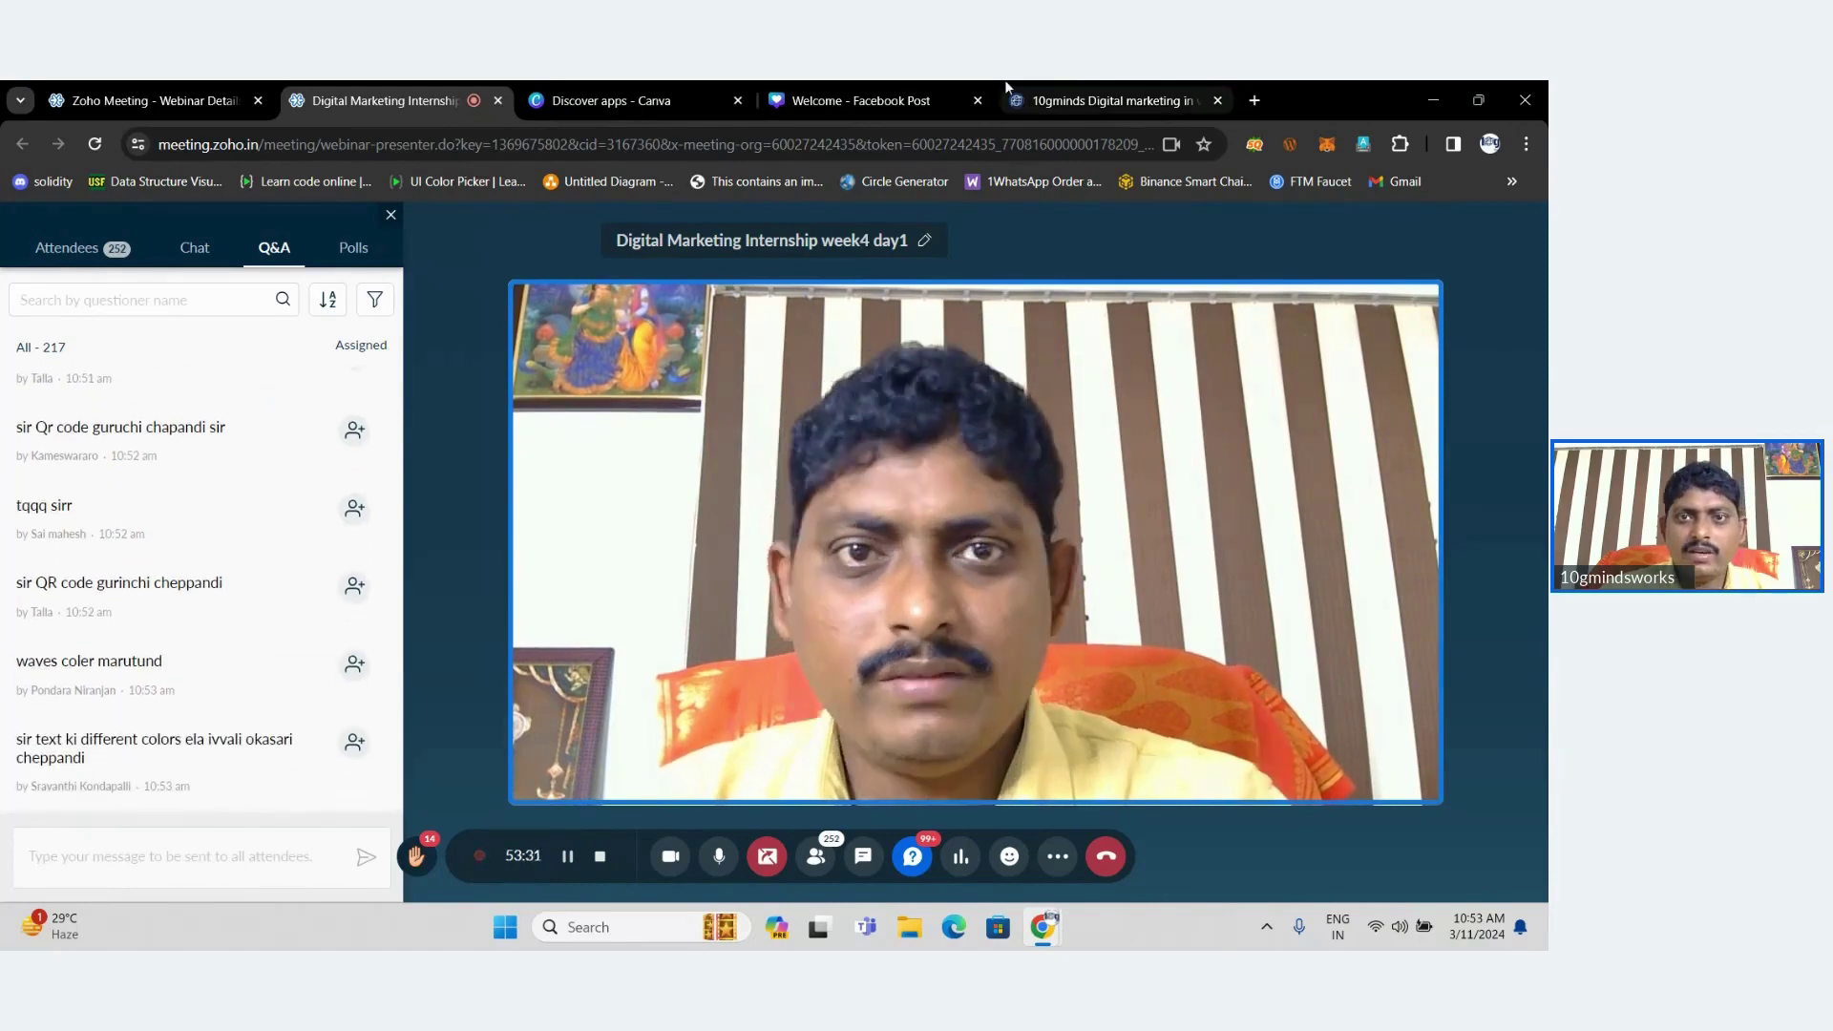
Return to the Facebook post in Canva and recolour the bottom wave, trying several photo colours and ending on magenta pink.
click(848, 96)
click(894, 678)
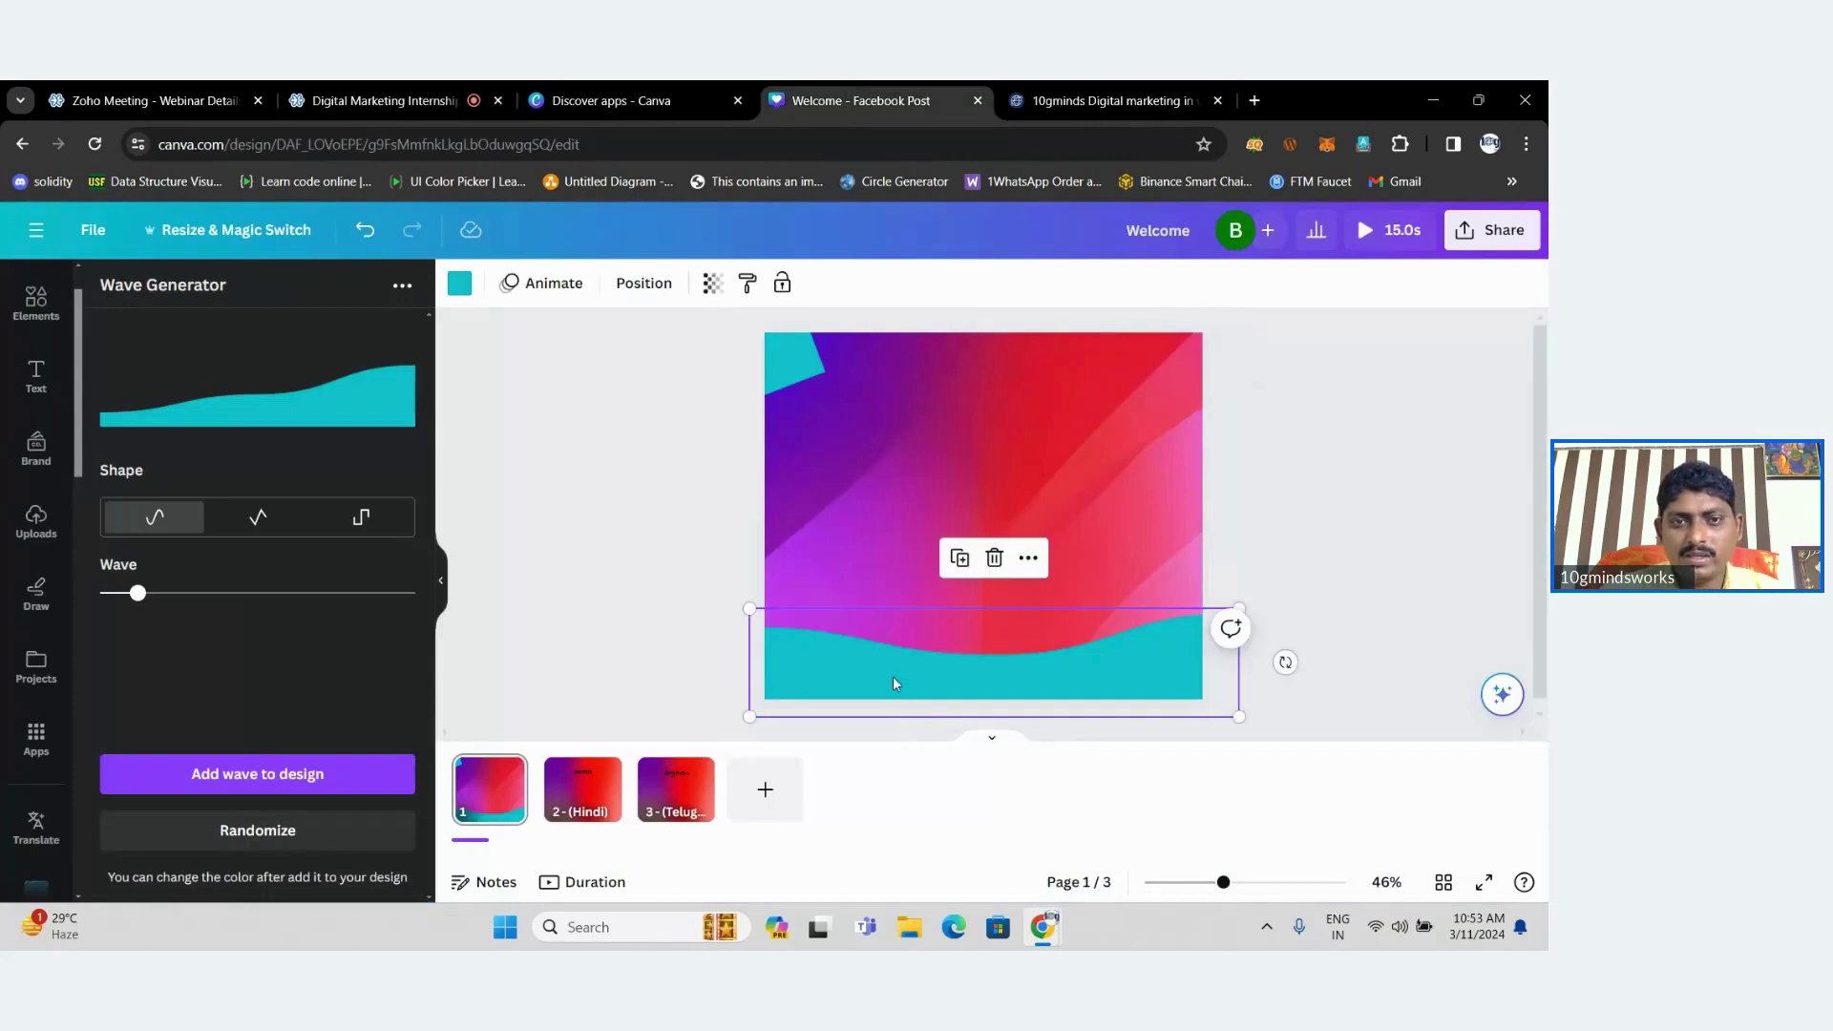
click(459, 283)
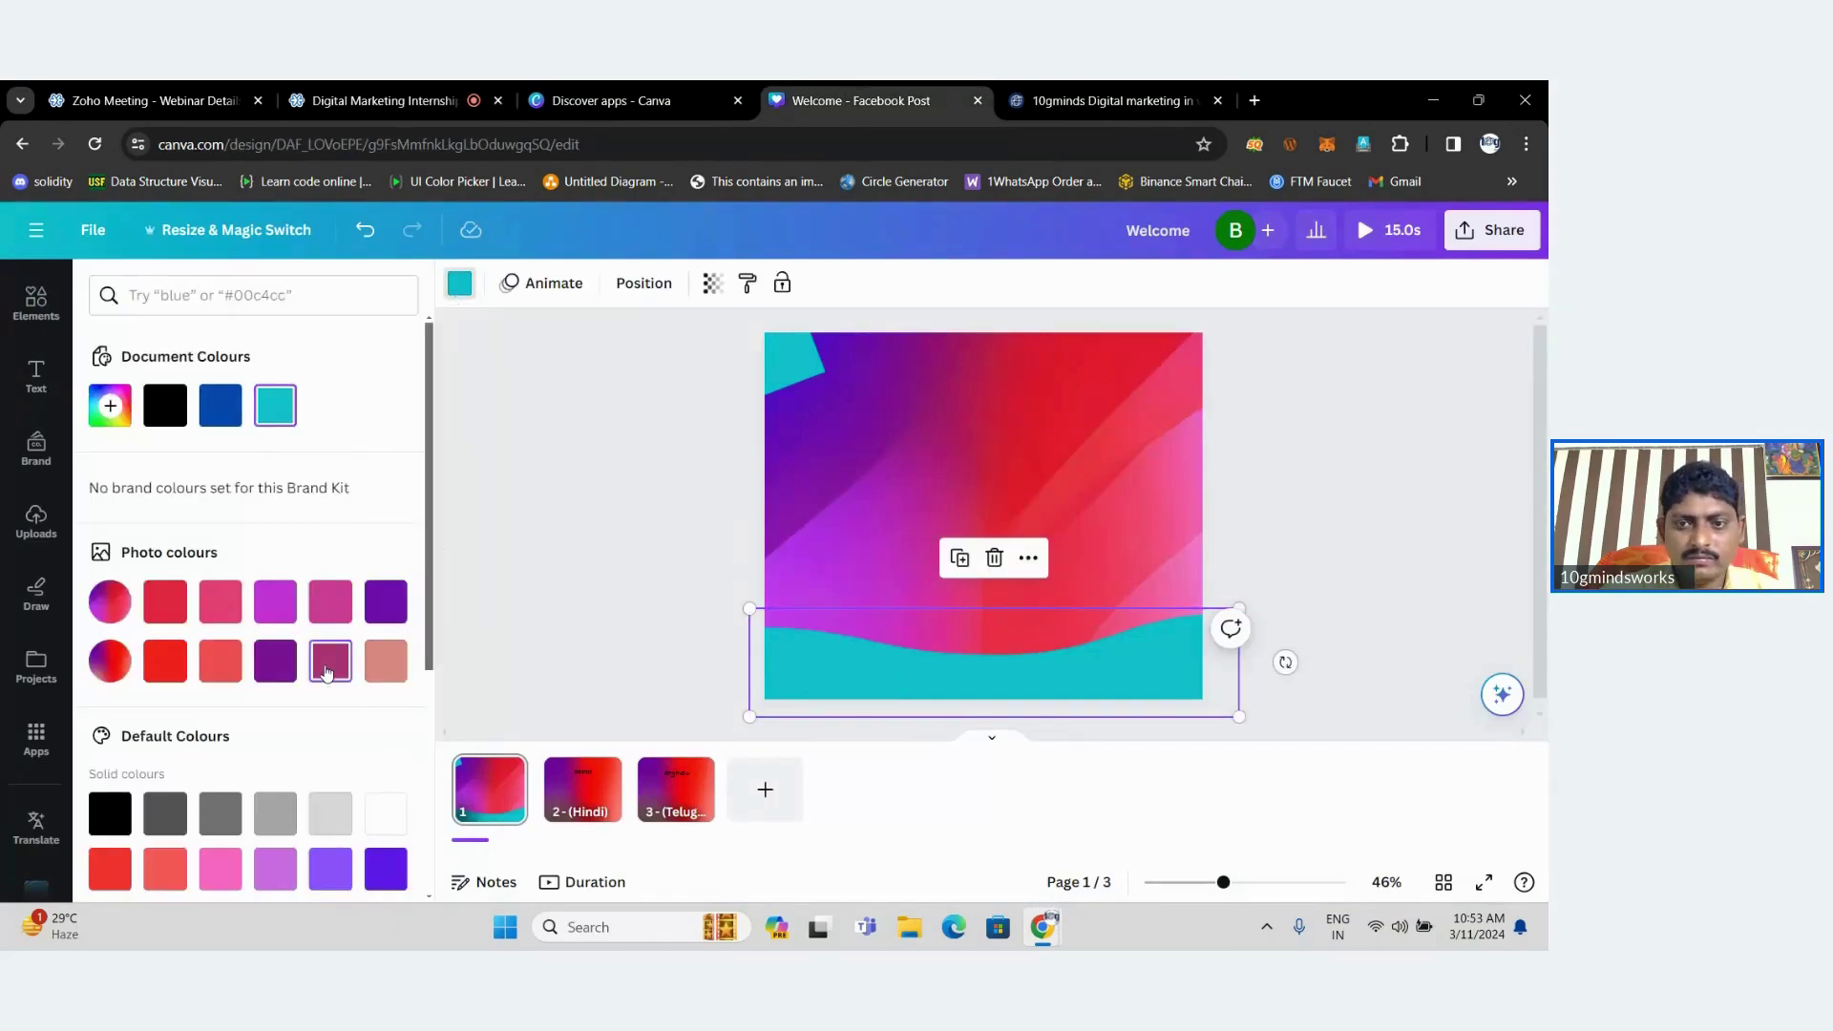
click(328, 665)
click(275, 674)
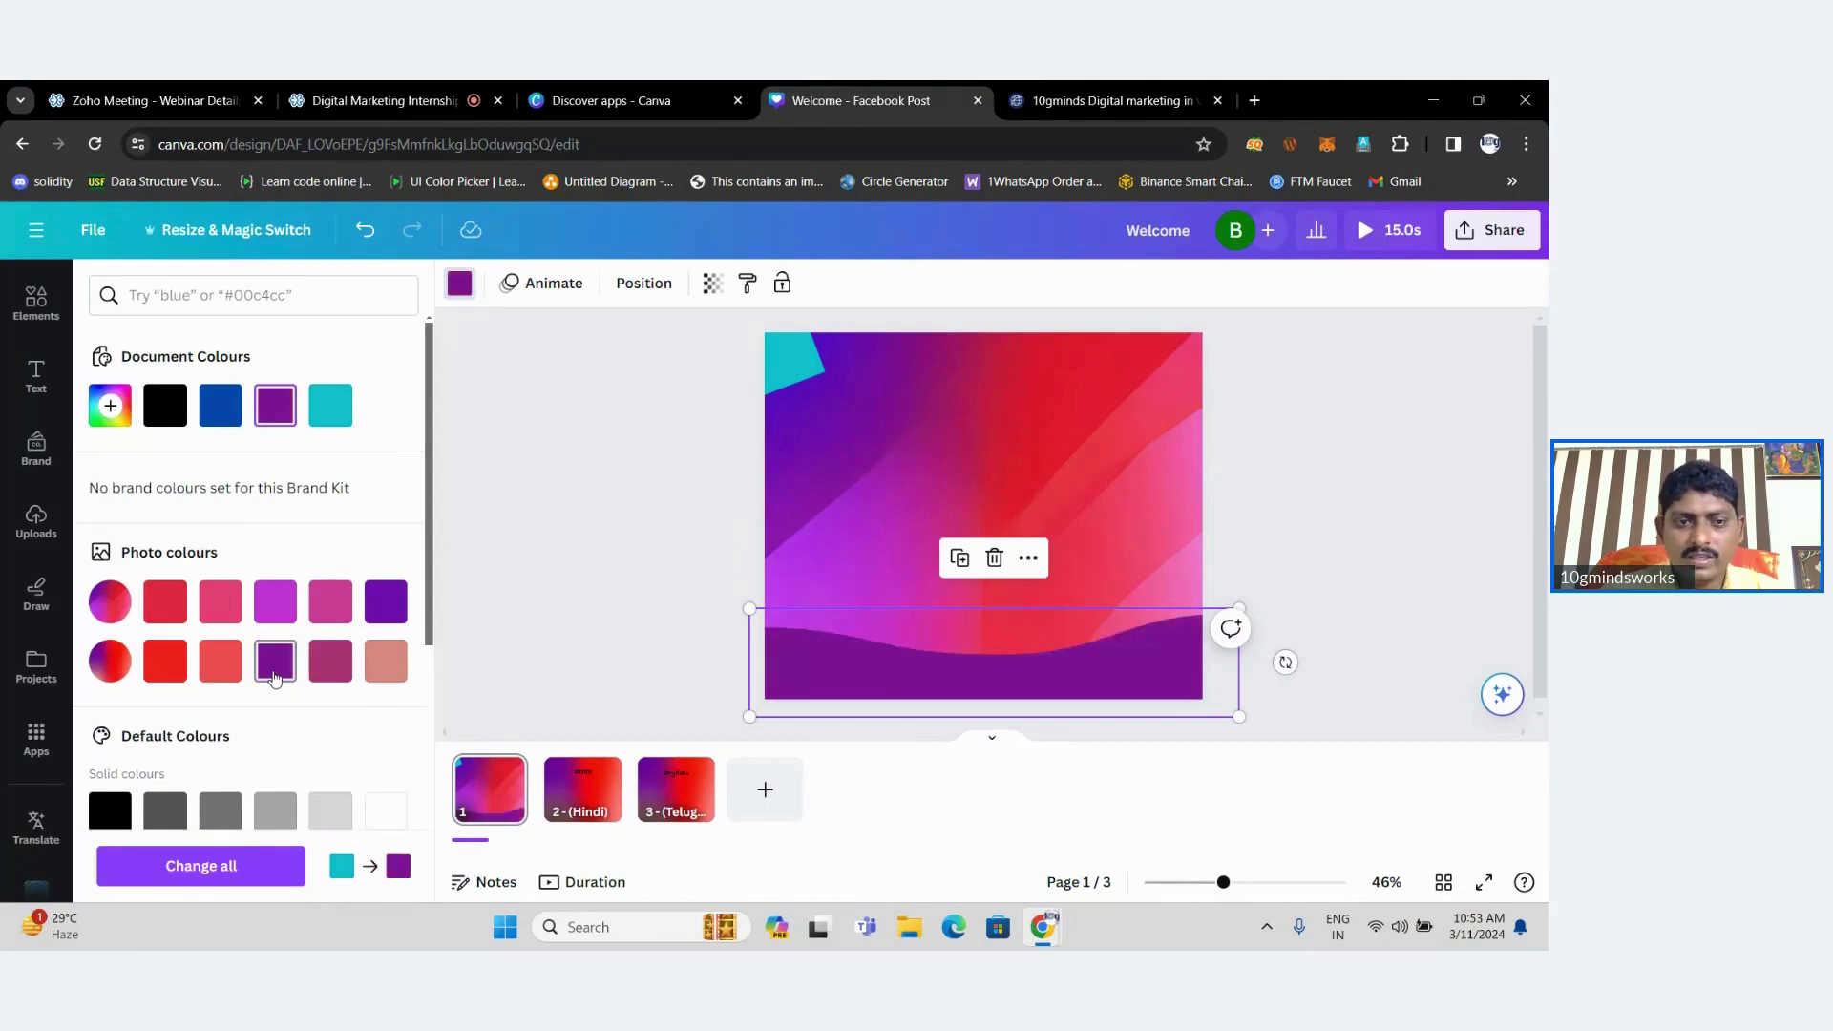
click(156, 602)
click(330, 601)
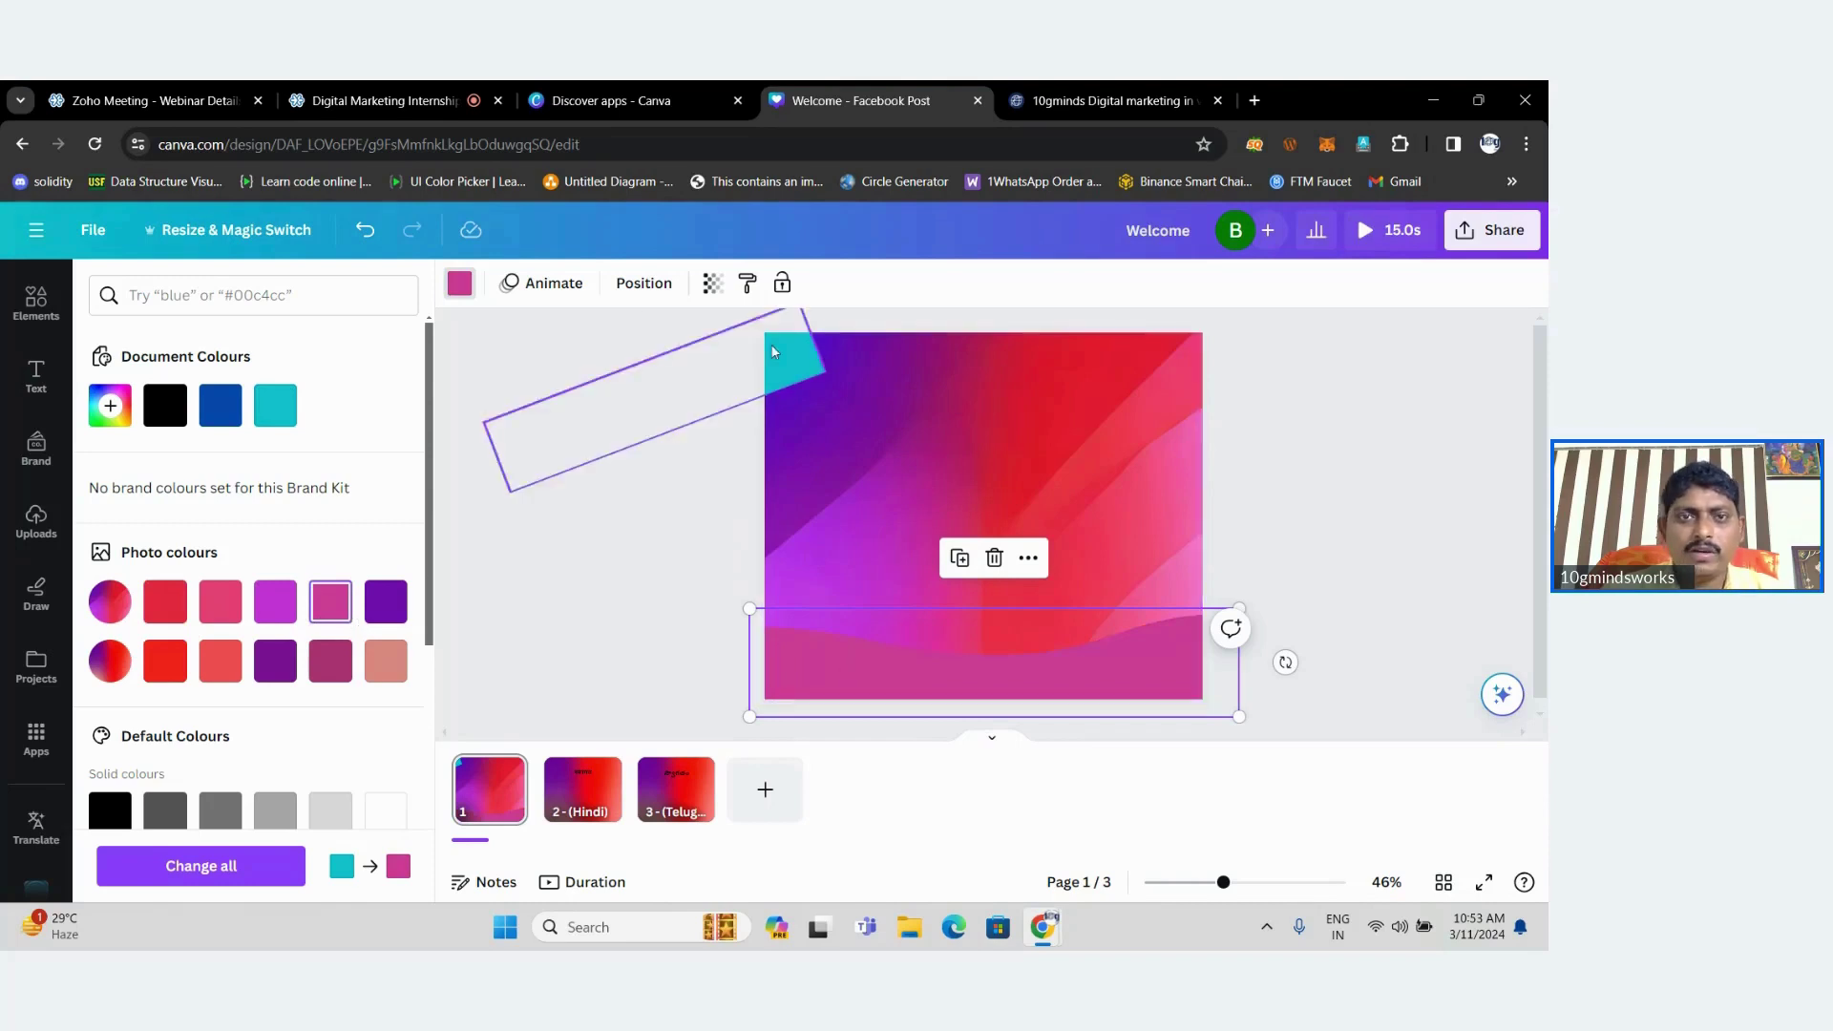
Check the Zoho Meeting Q&A for further questions and return to the Facebook post in Canva.
click(375, 86)
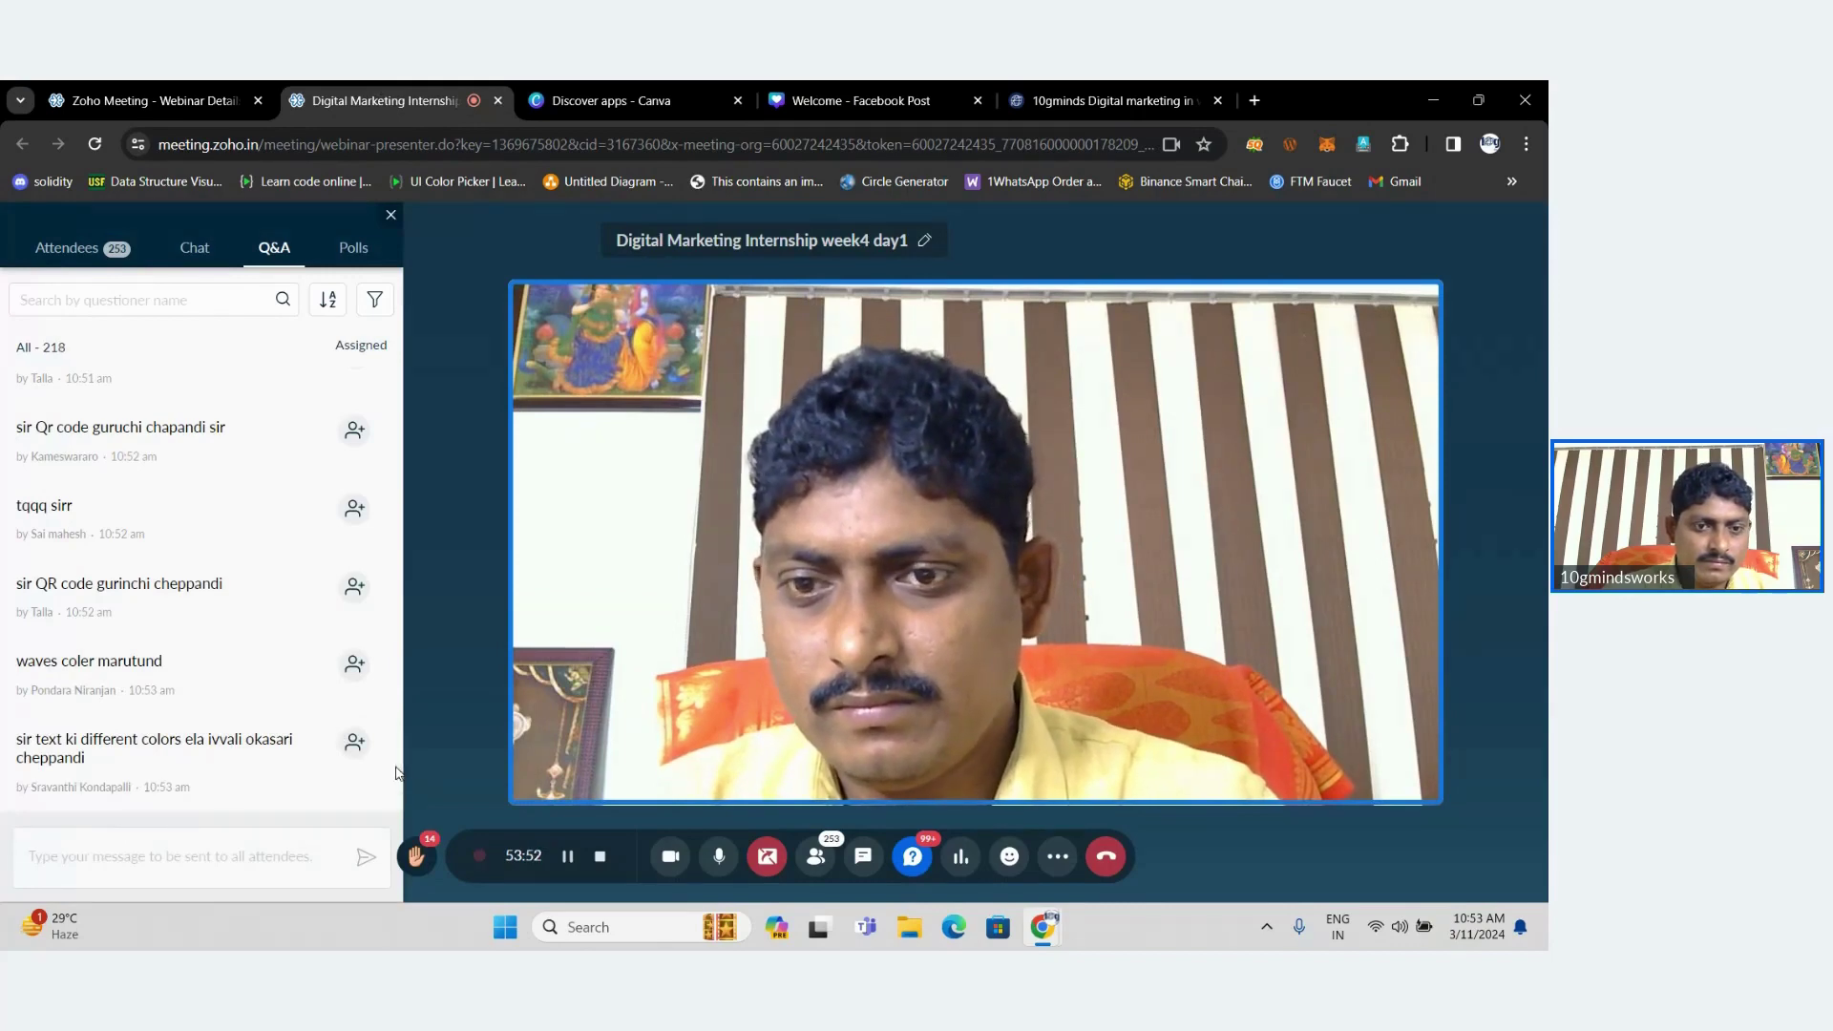
drag(399, 764, 398, 792)
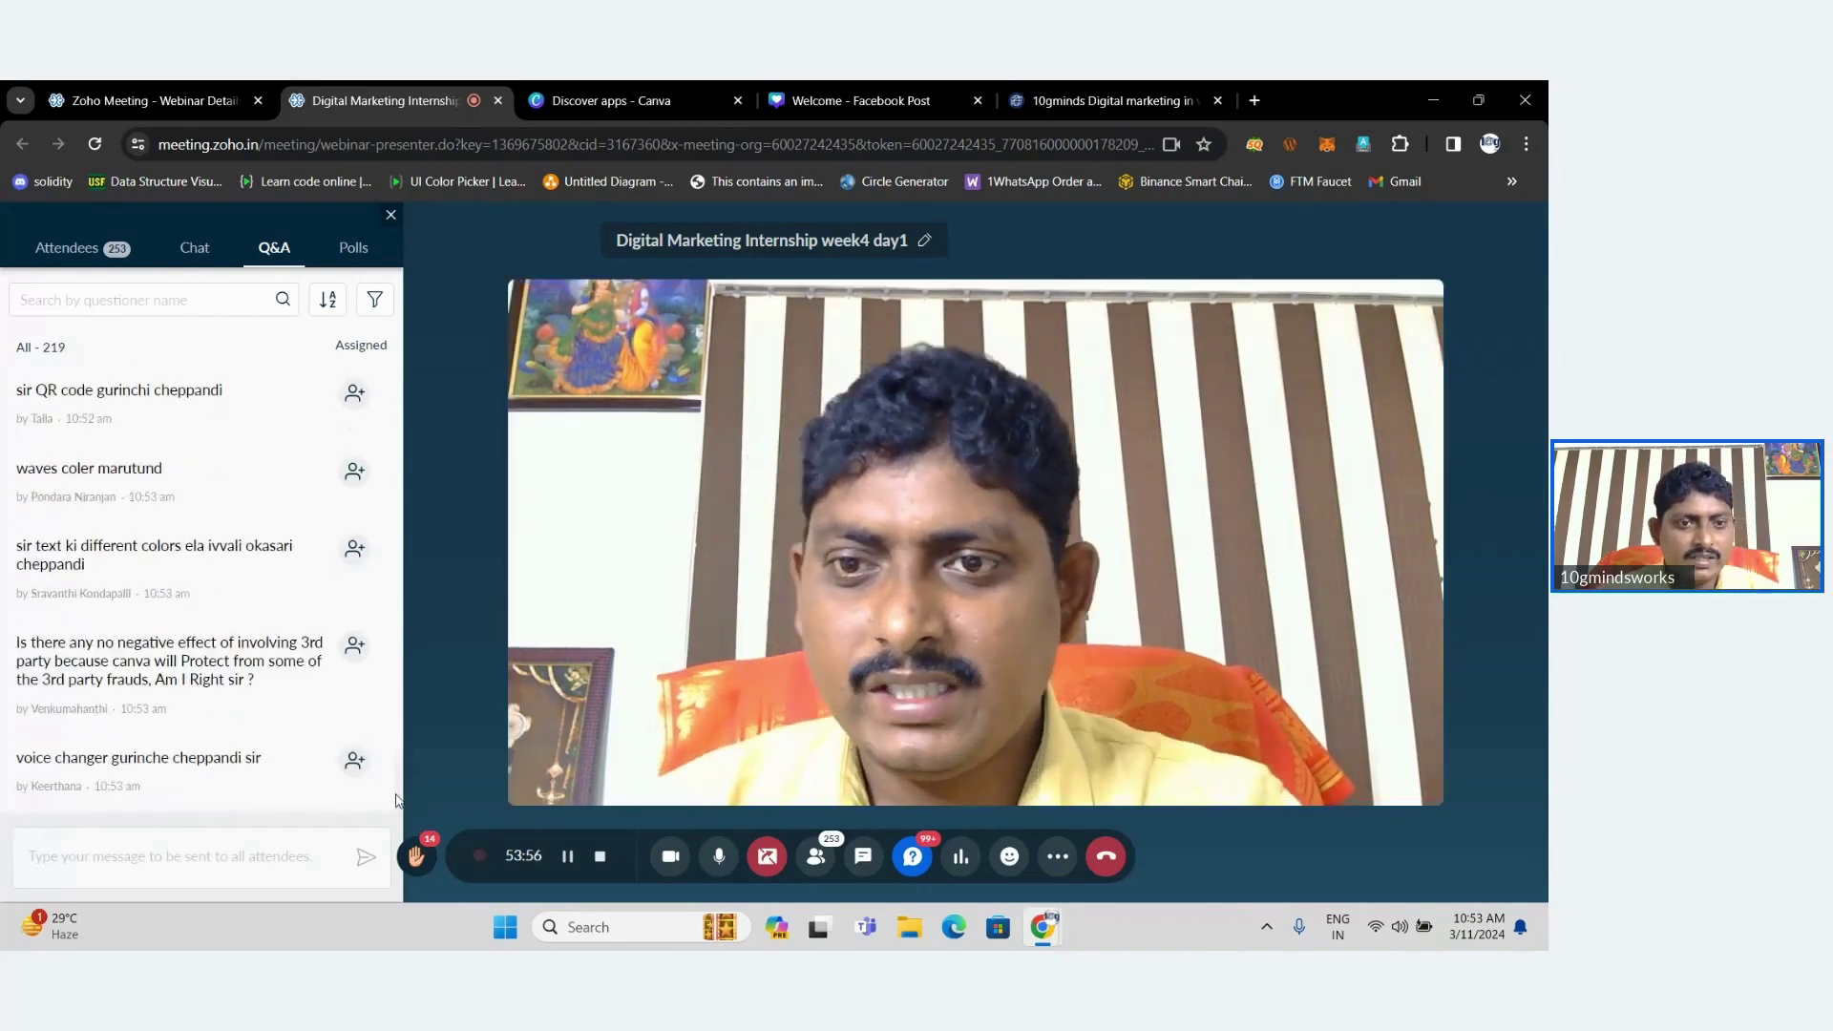
click(859, 100)
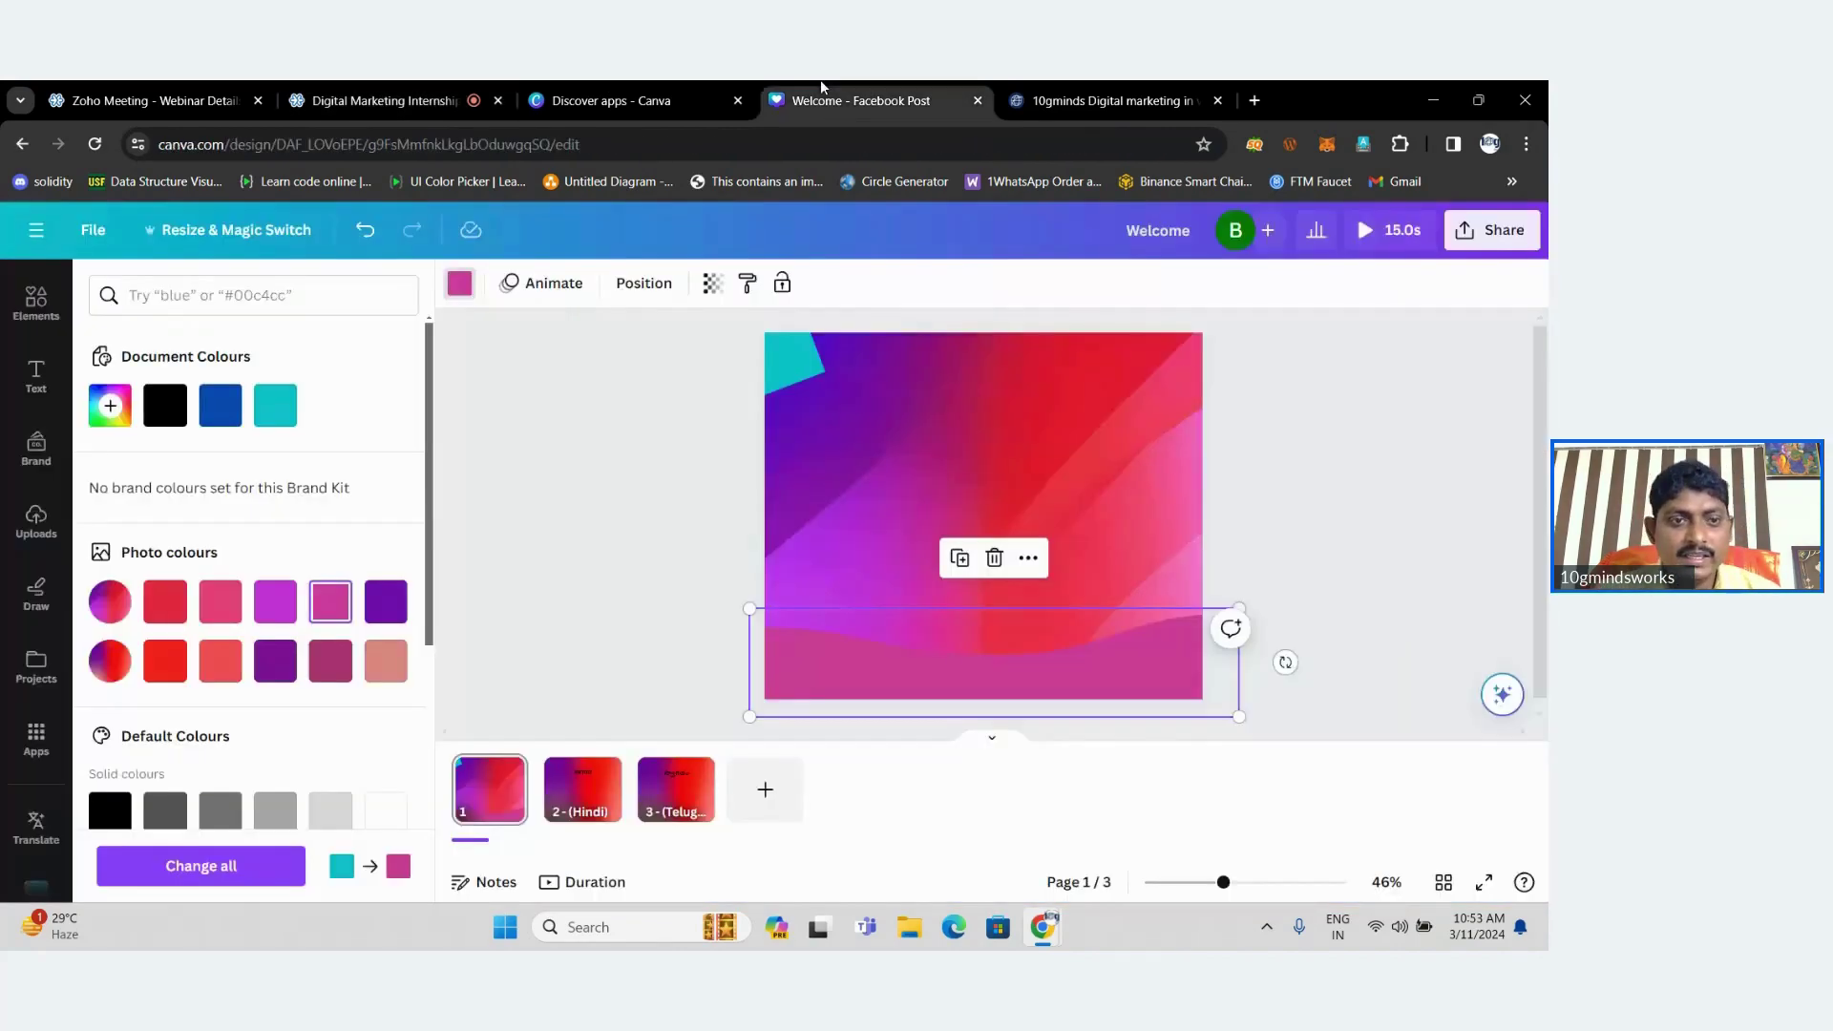
Search the Canva apps for "type" and open the TypeGradient app.
click(36, 737)
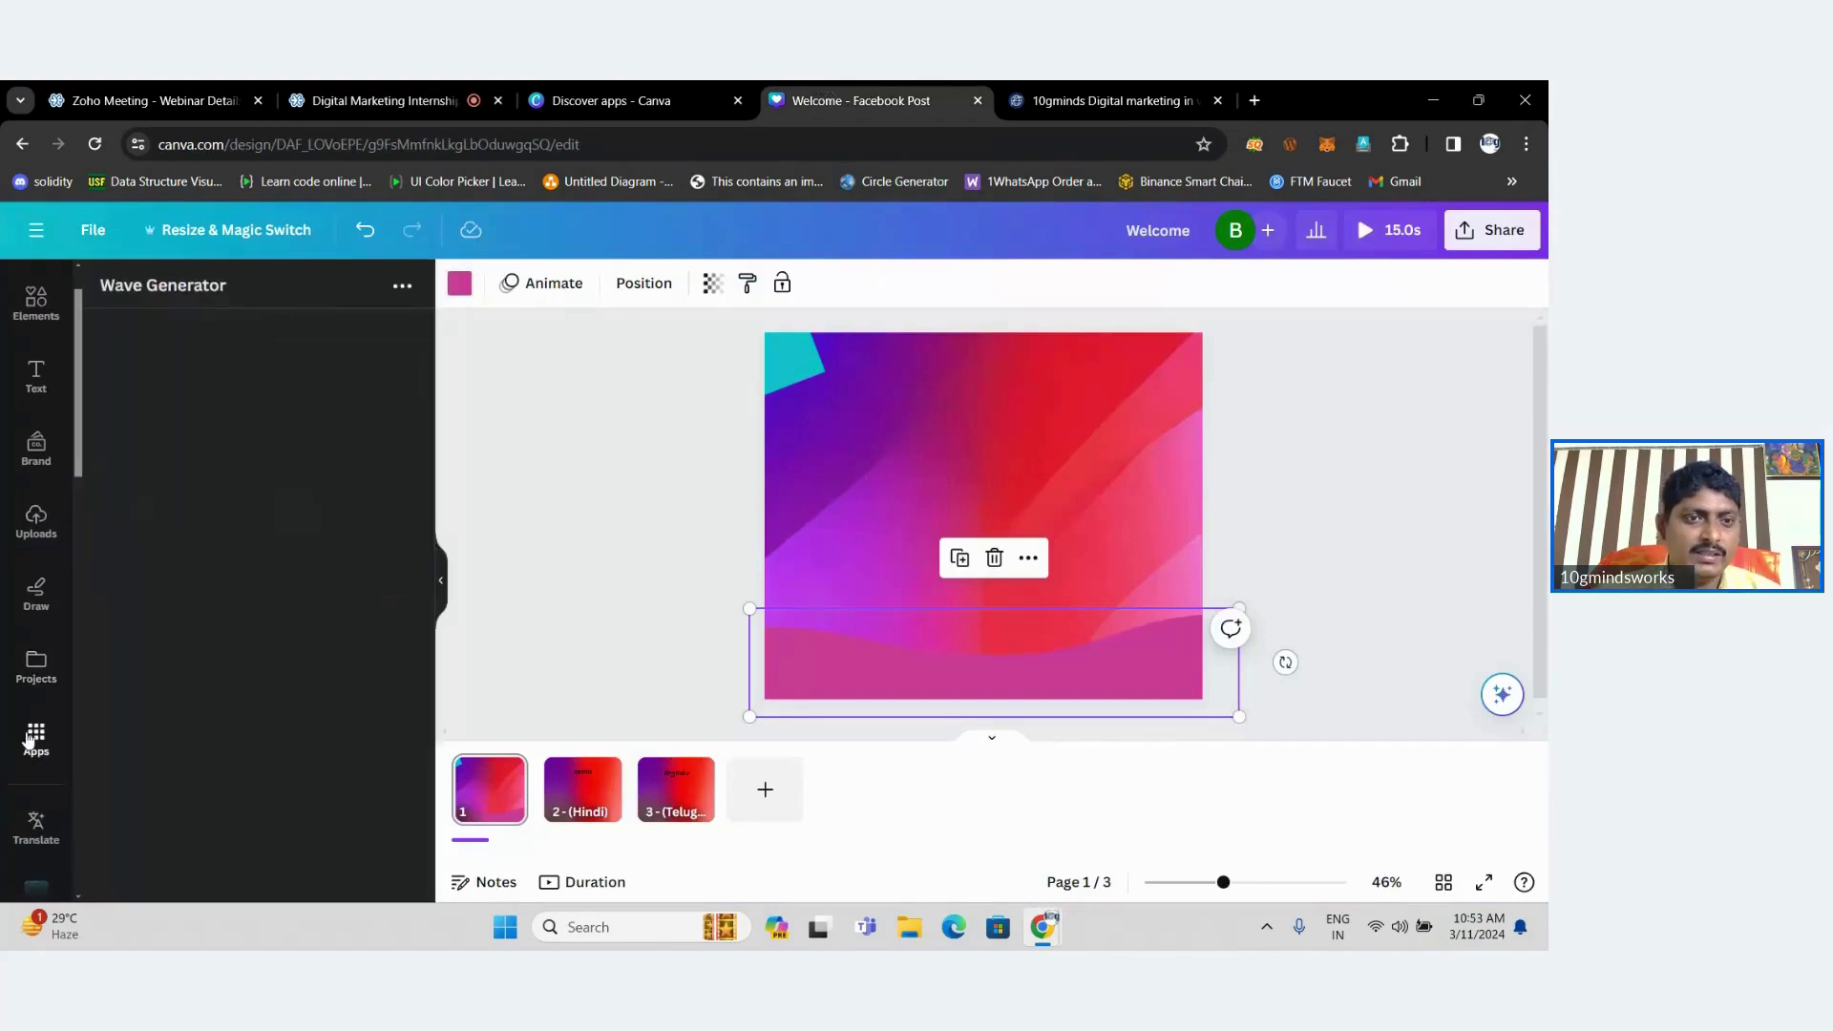
click(393, 295)
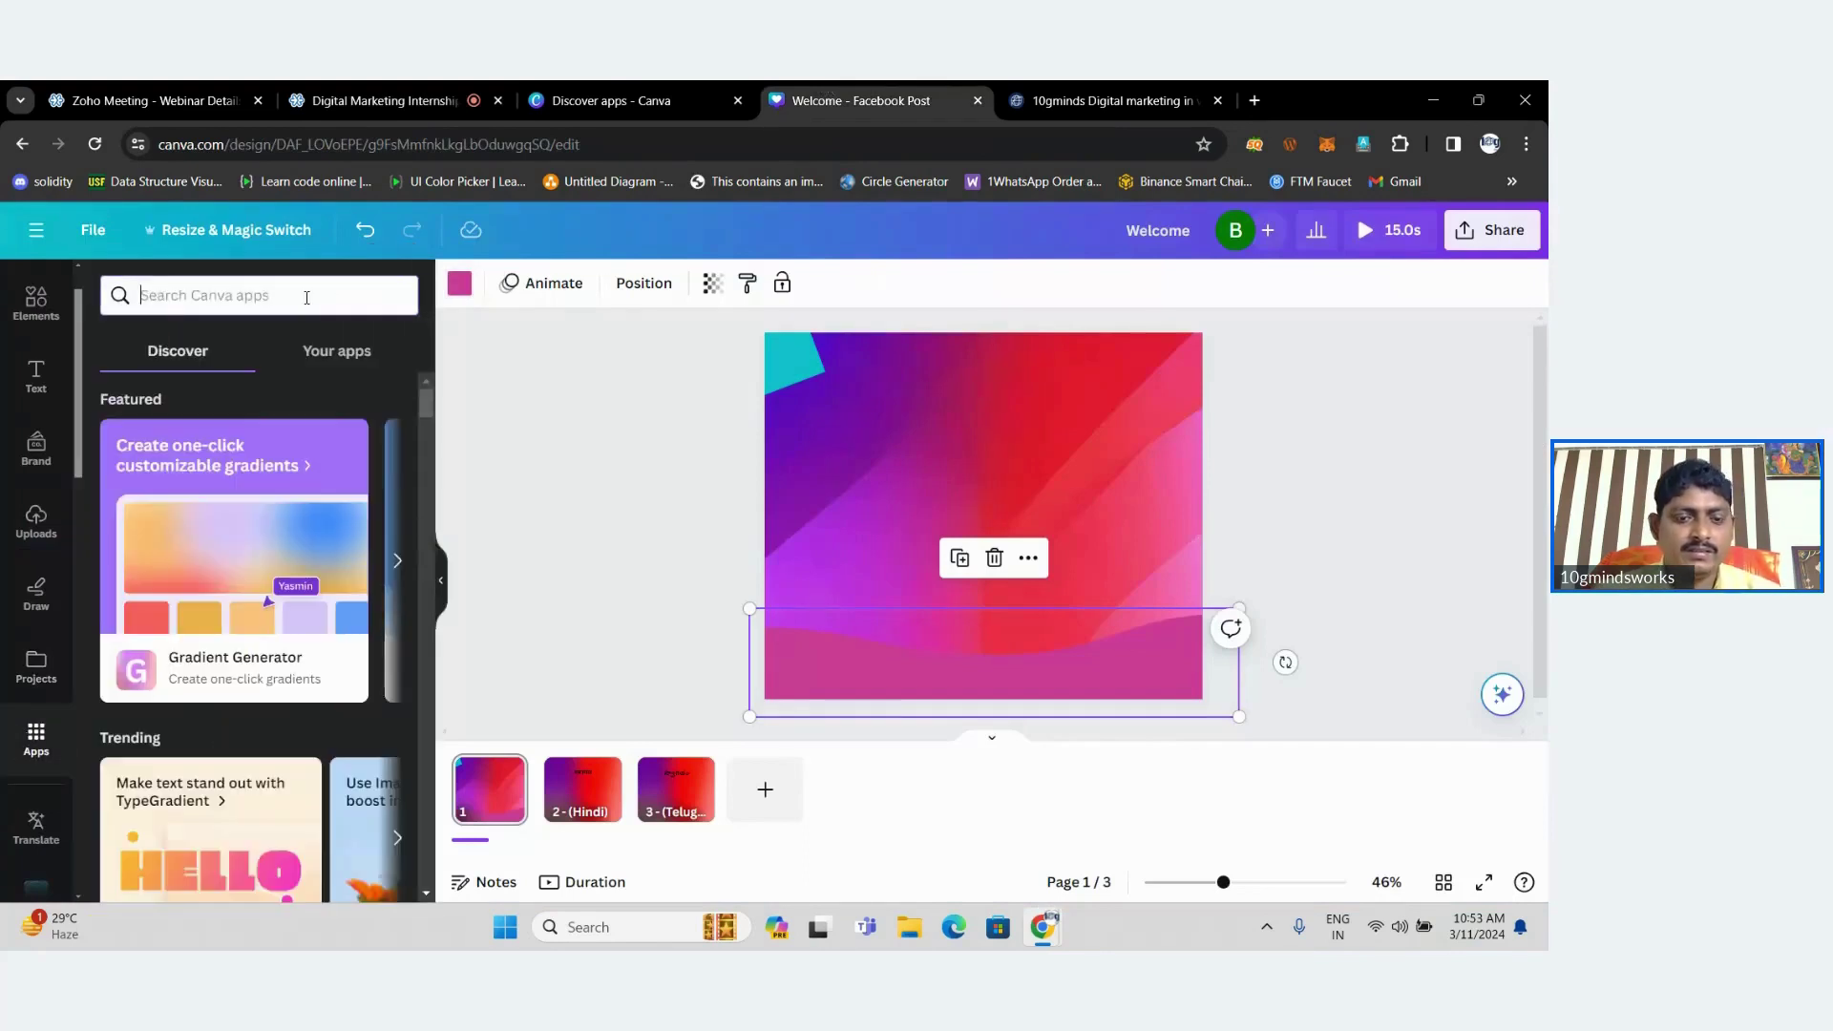
text(type)
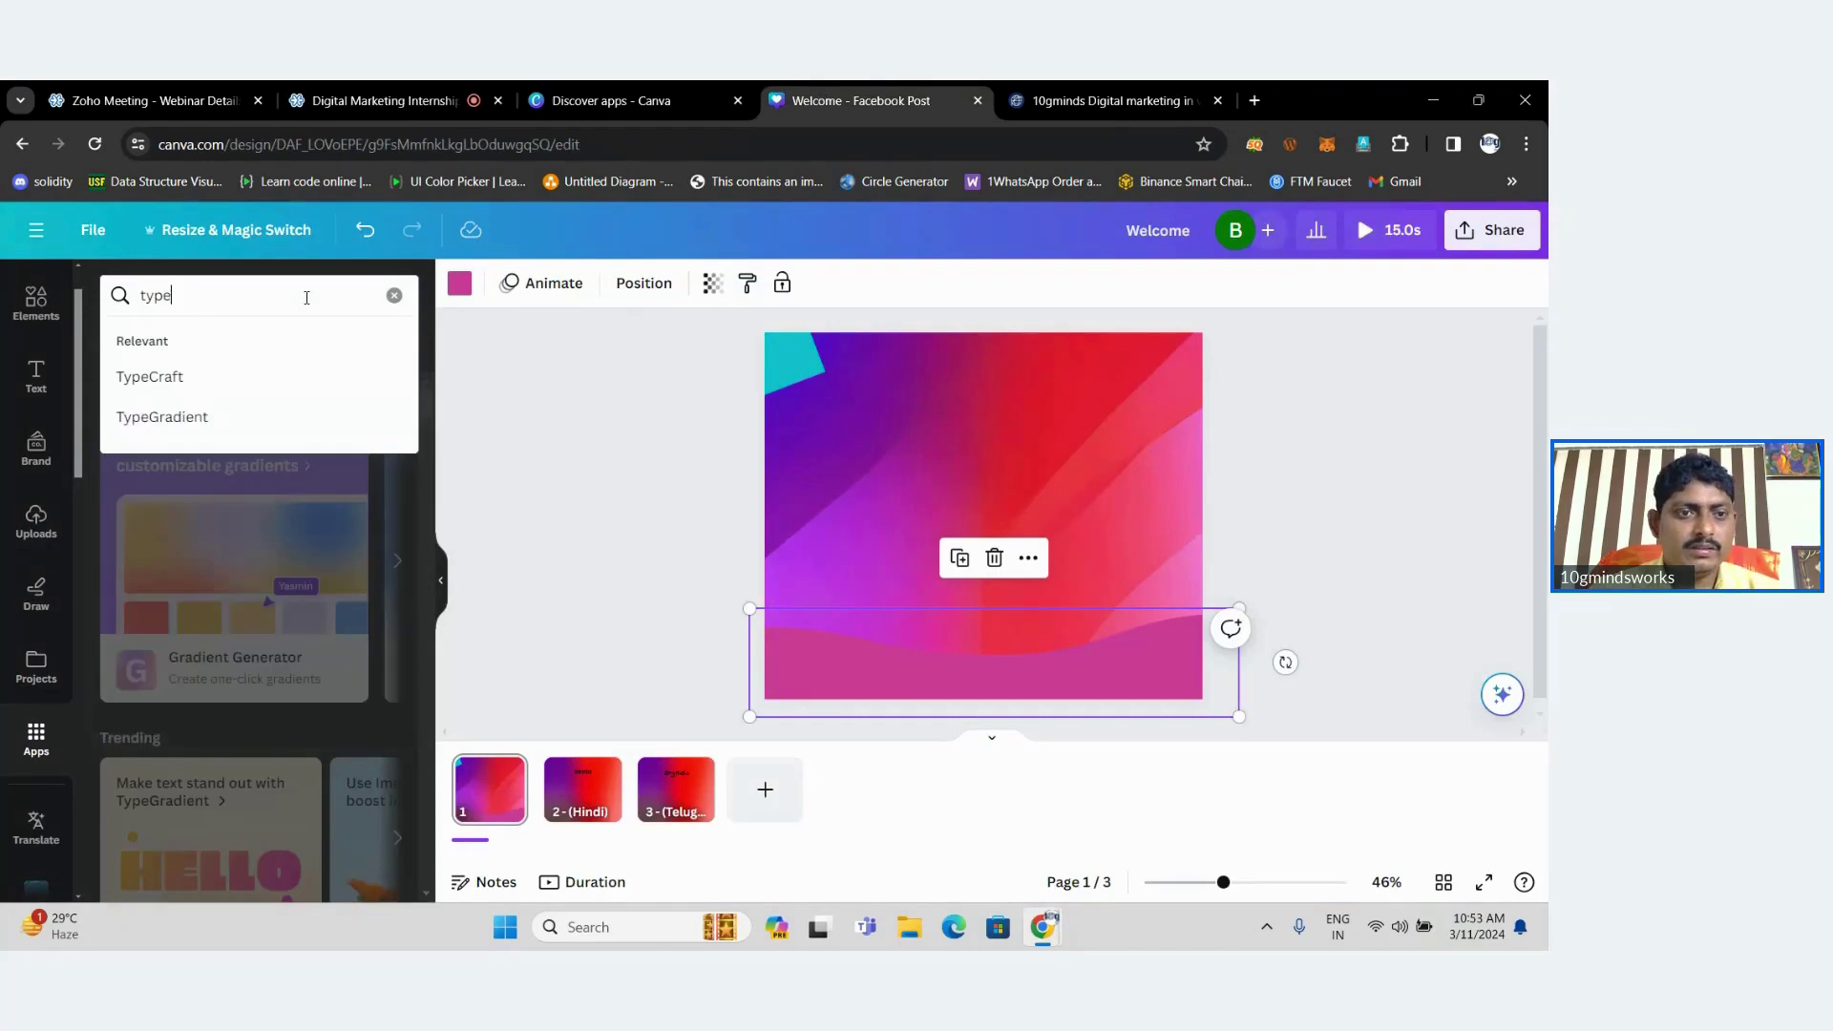
click(225, 416)
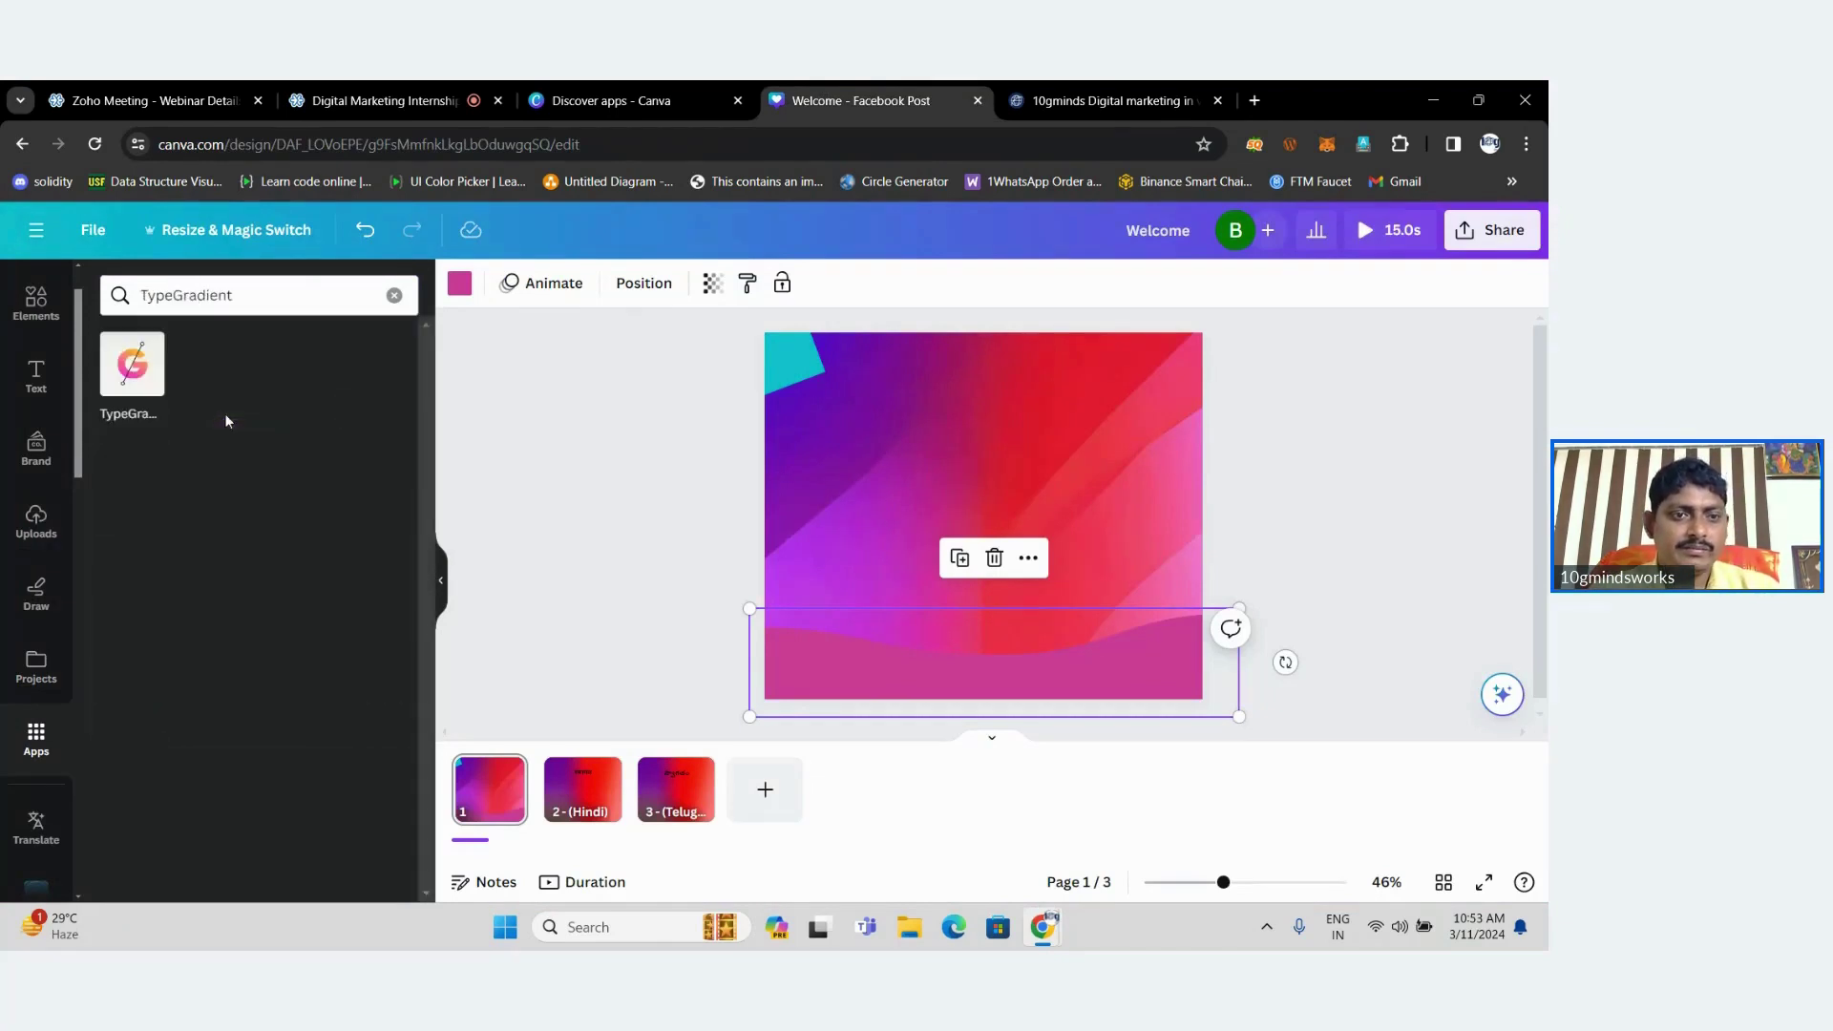
click(136, 382)
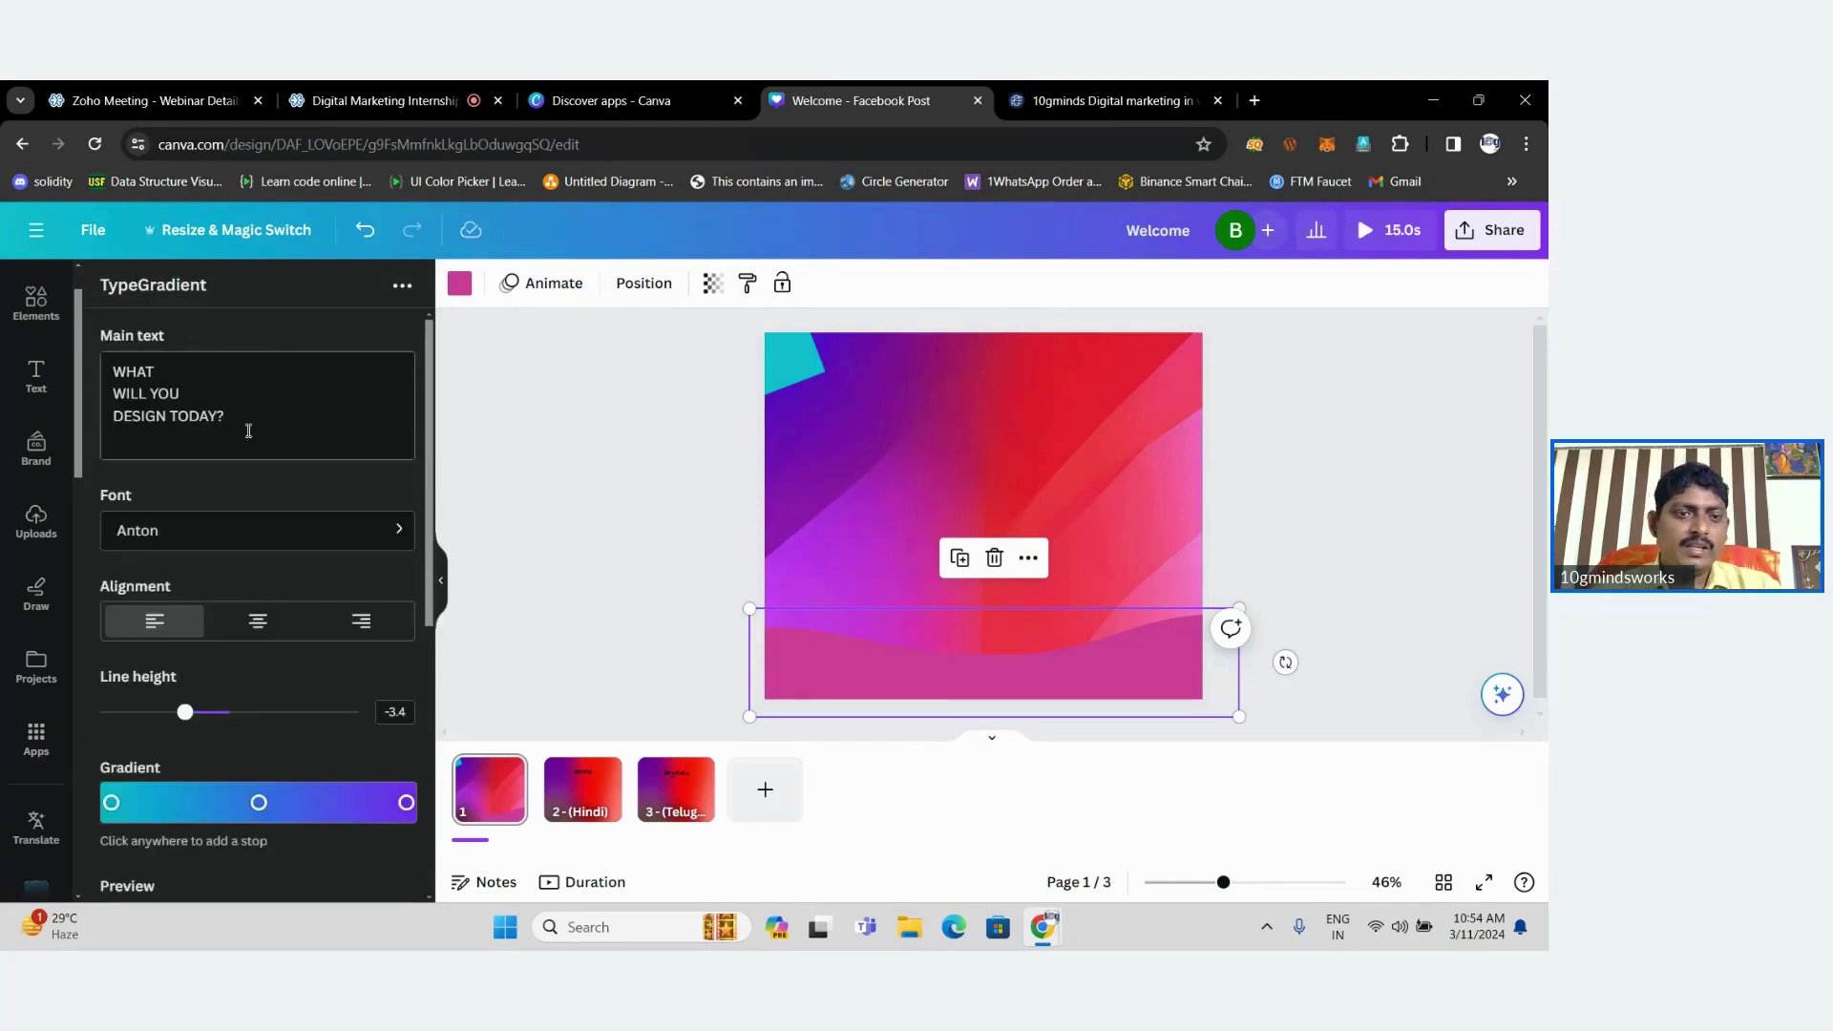
Set the middle stop of the TypeGradient text's gradient to the pinkish red #de0560.
drag(243, 426, 59, 335)
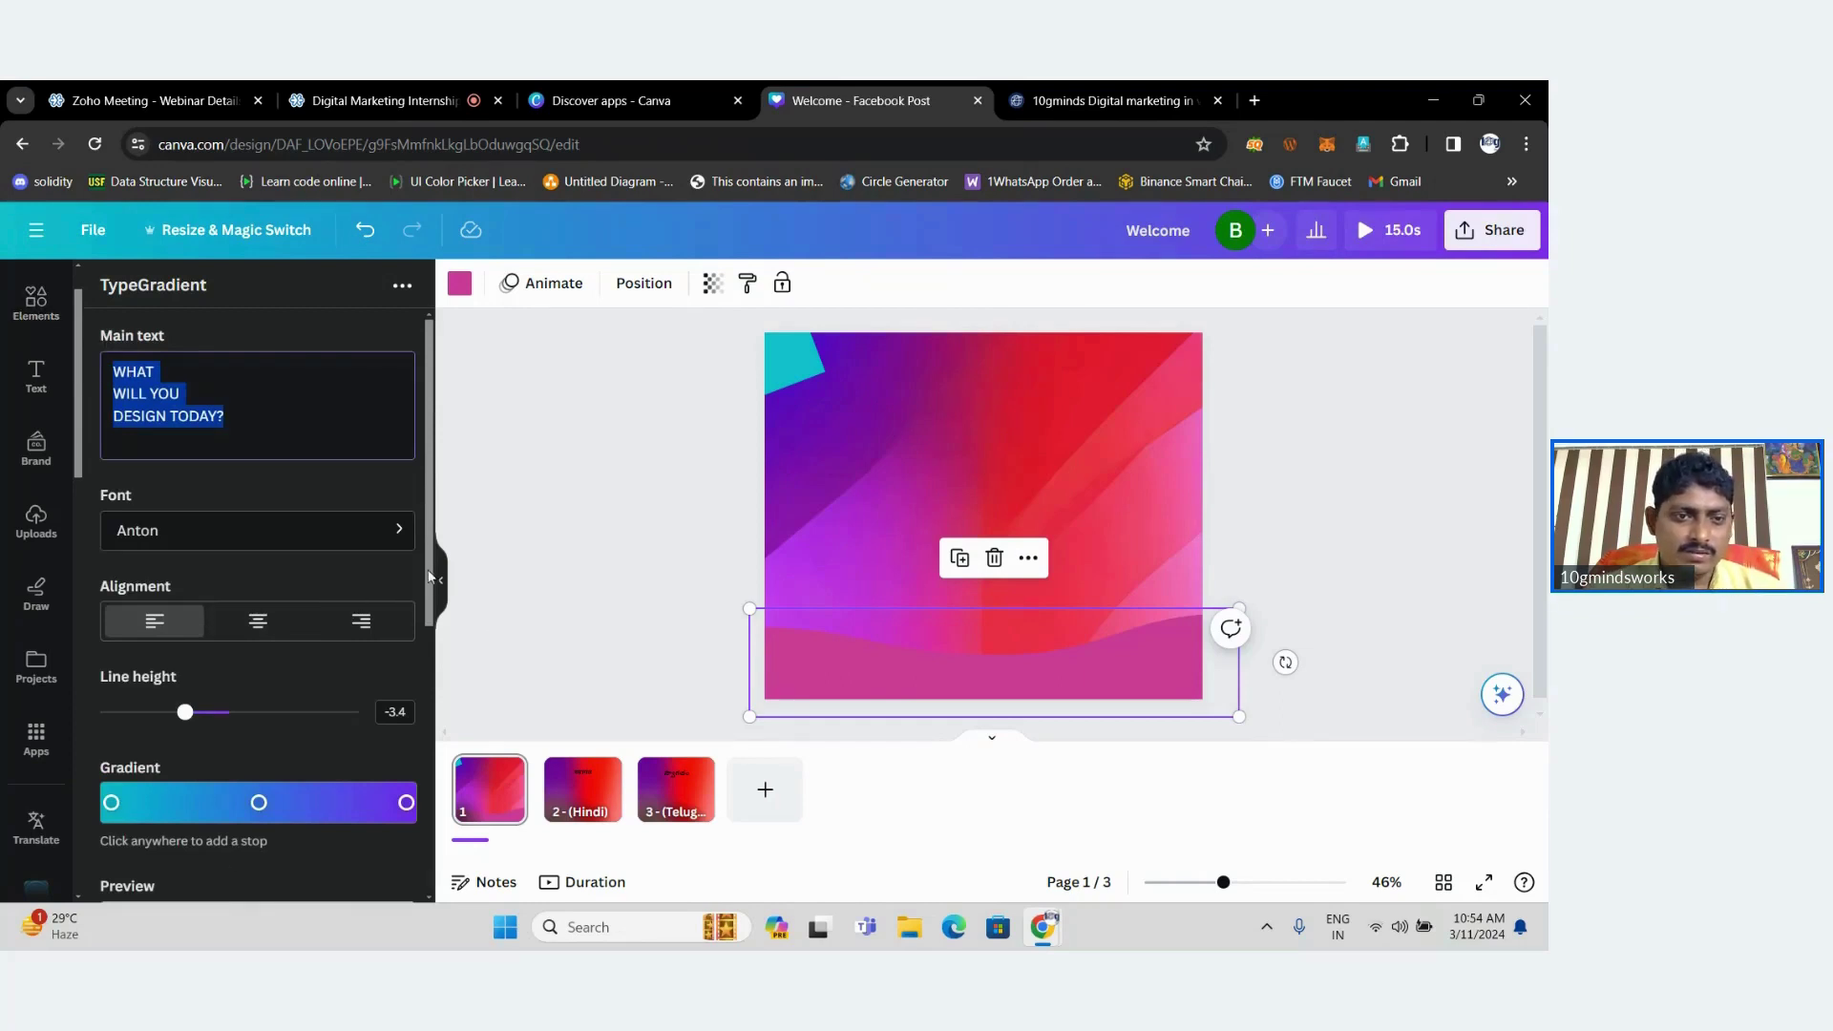
drag(428, 577, 429, 658)
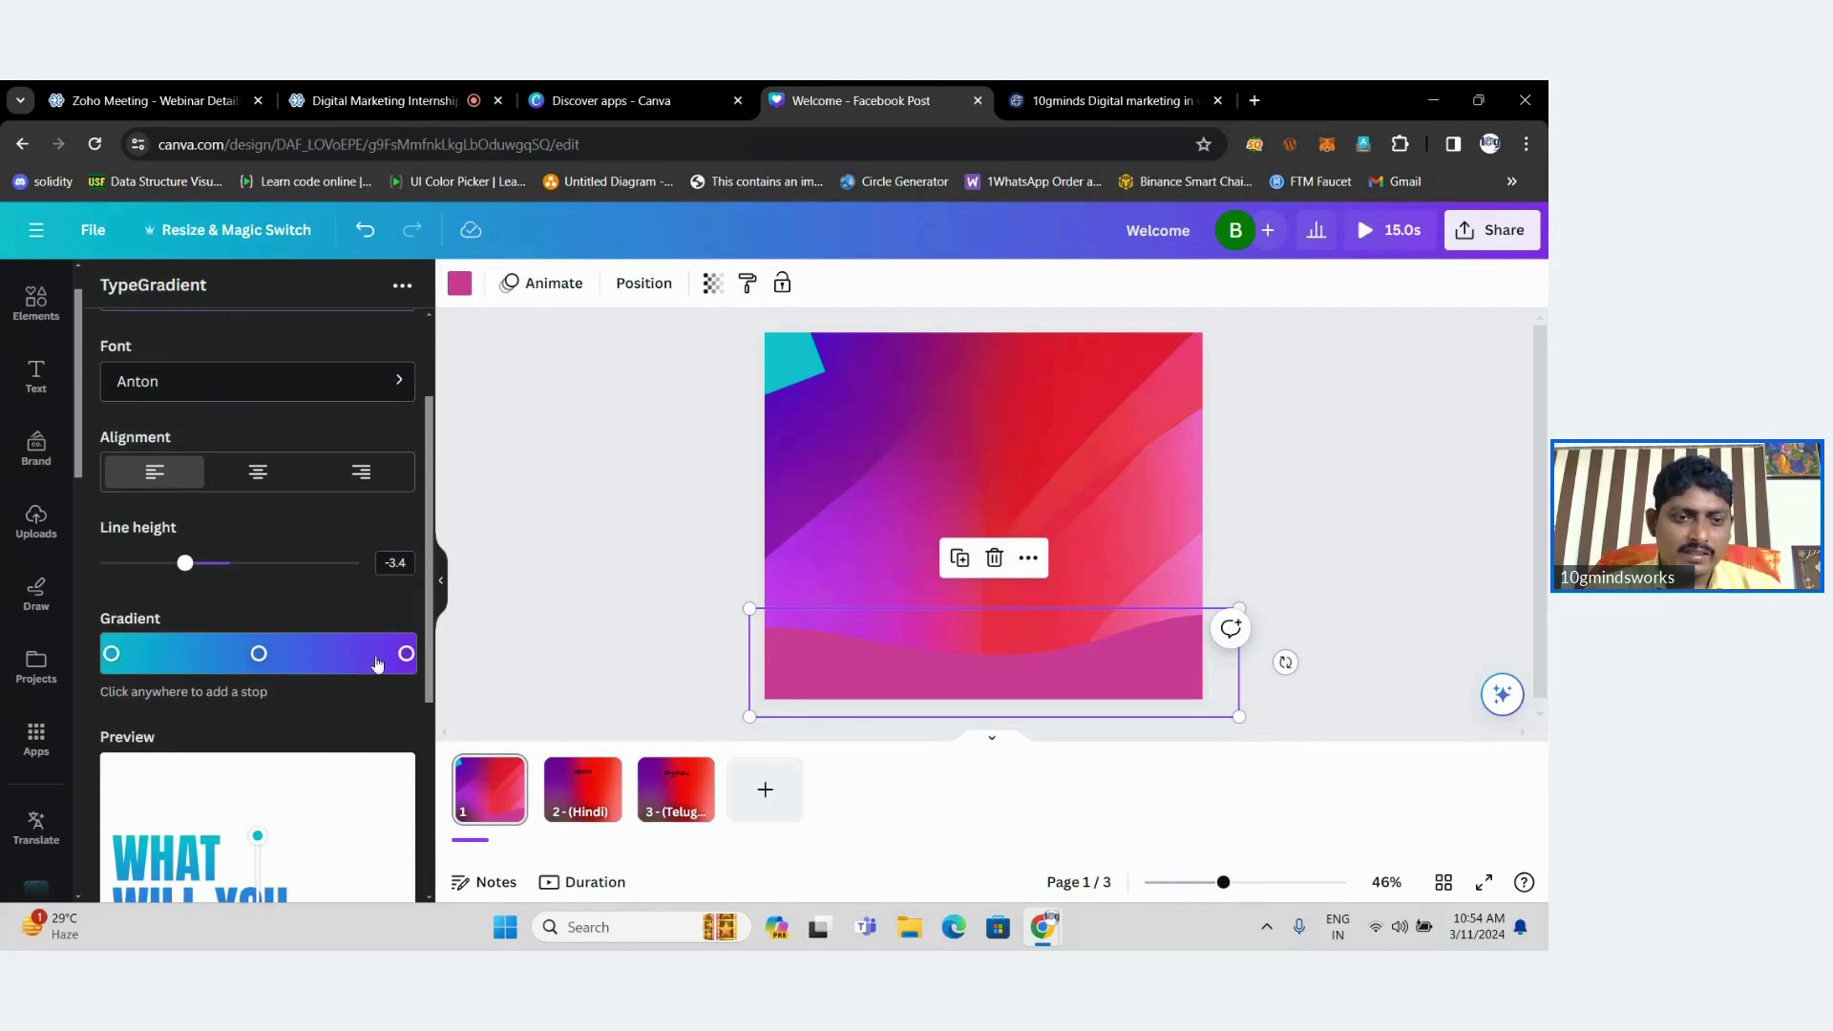
drag(428, 622, 415, 698)
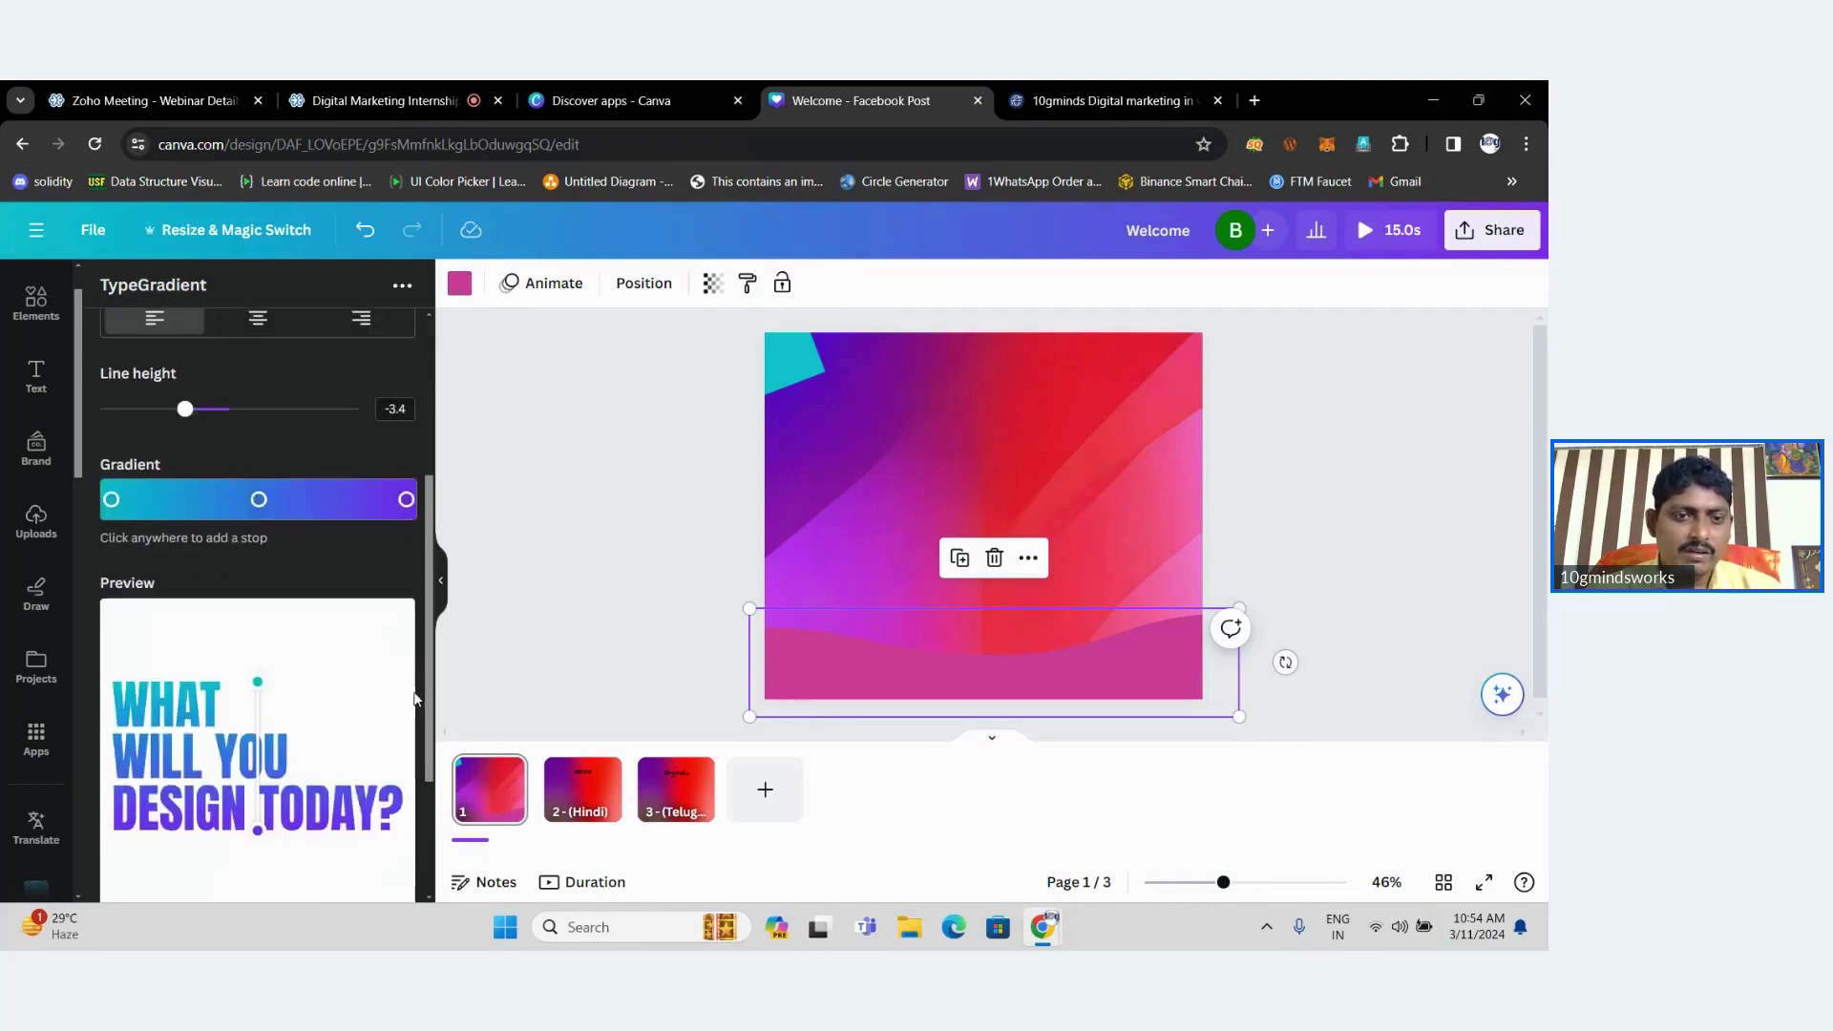
click(259, 500)
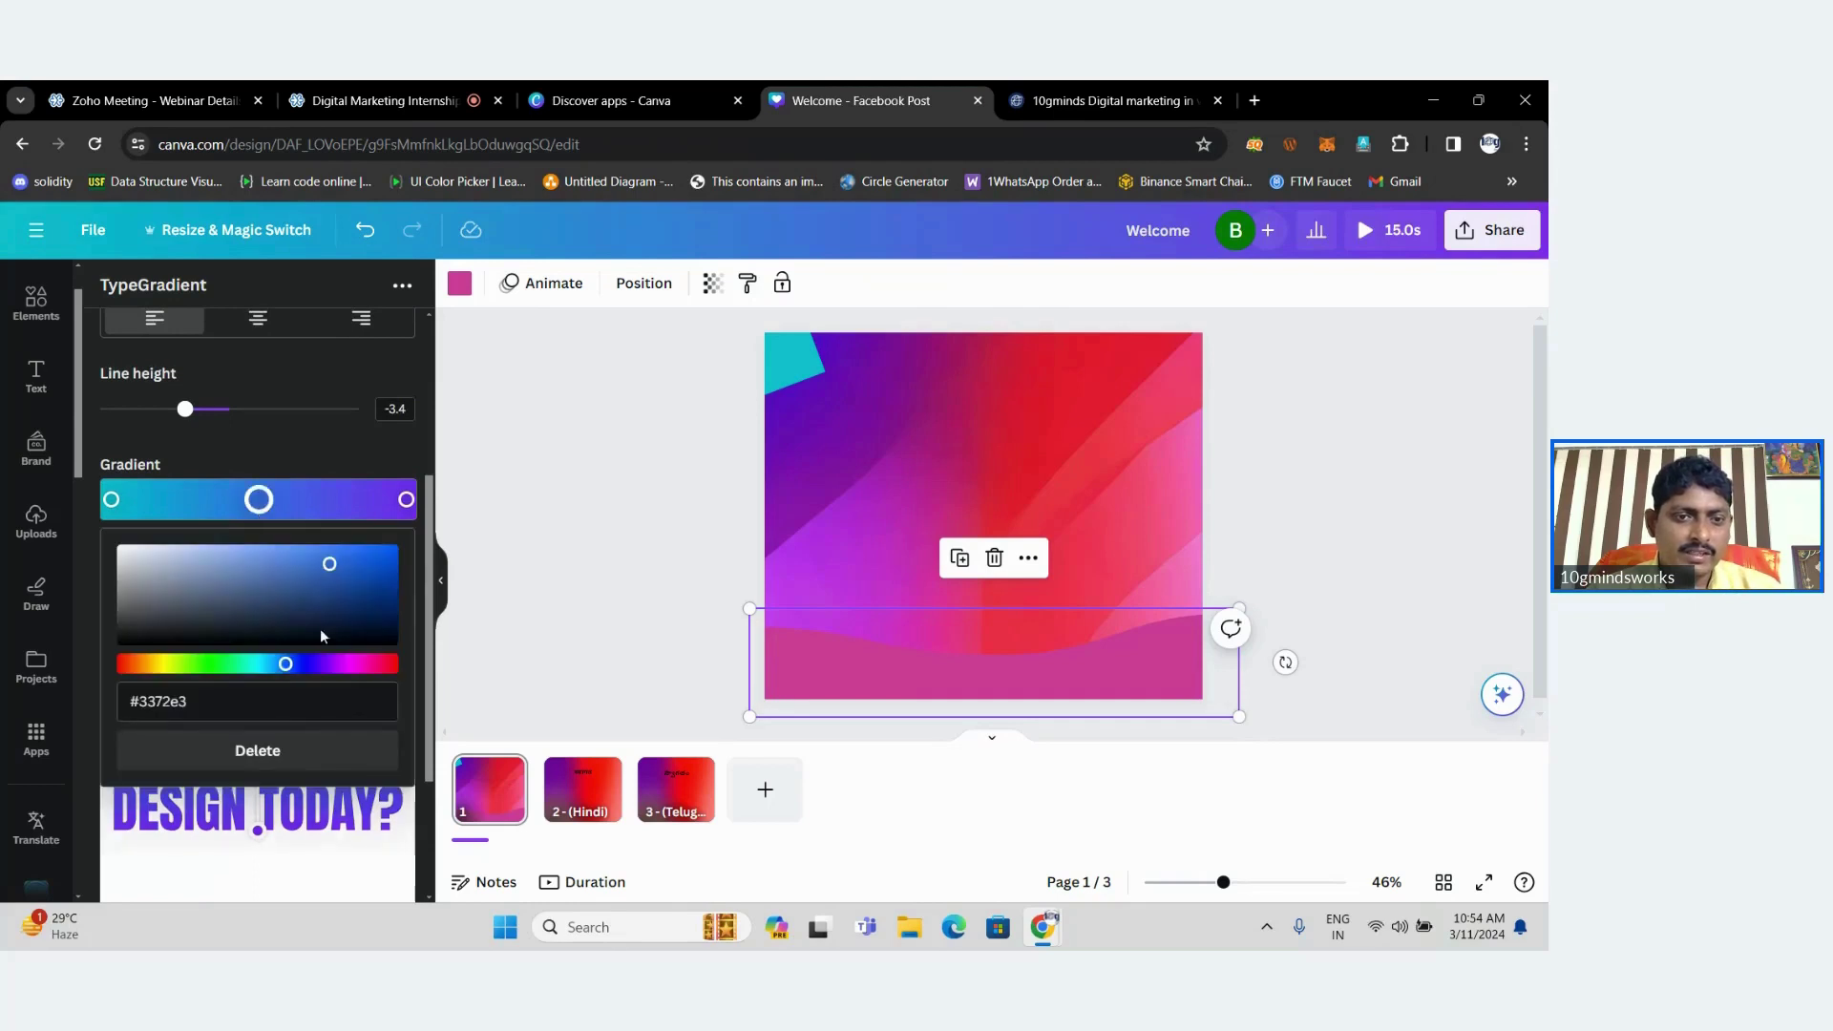
drag(340, 663, 385, 571)
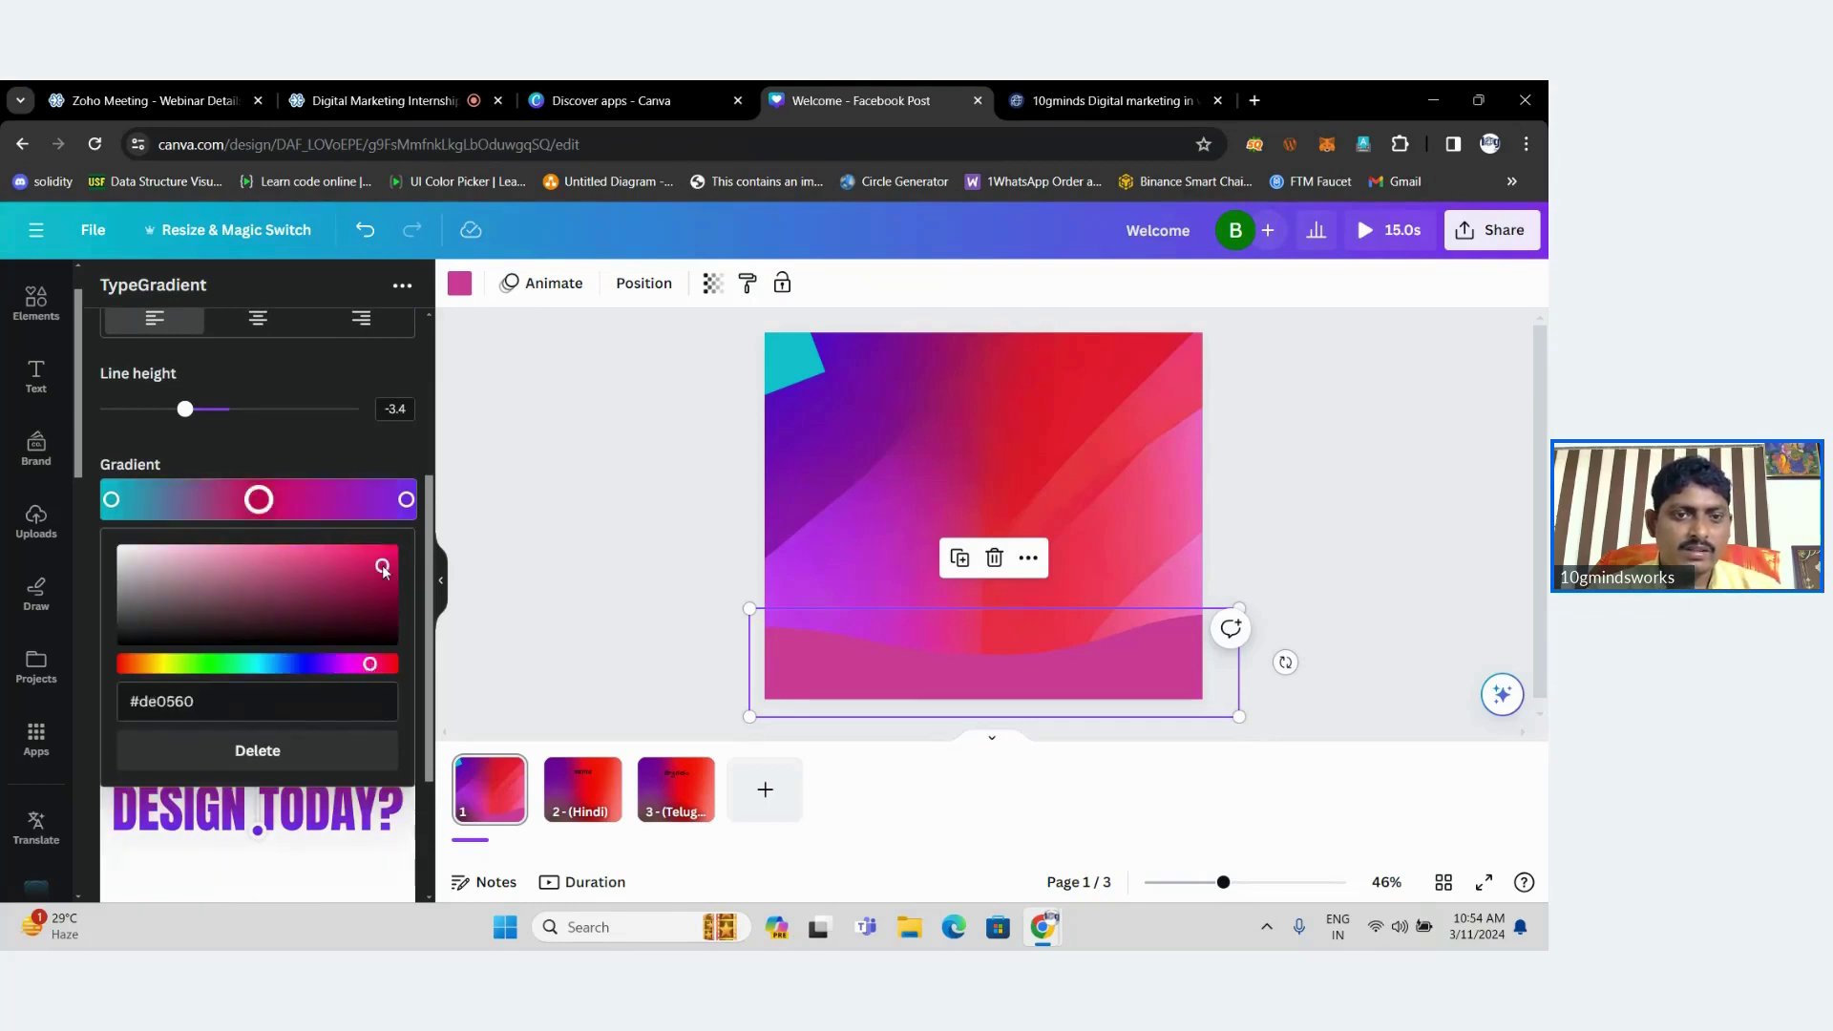
click(353, 443)
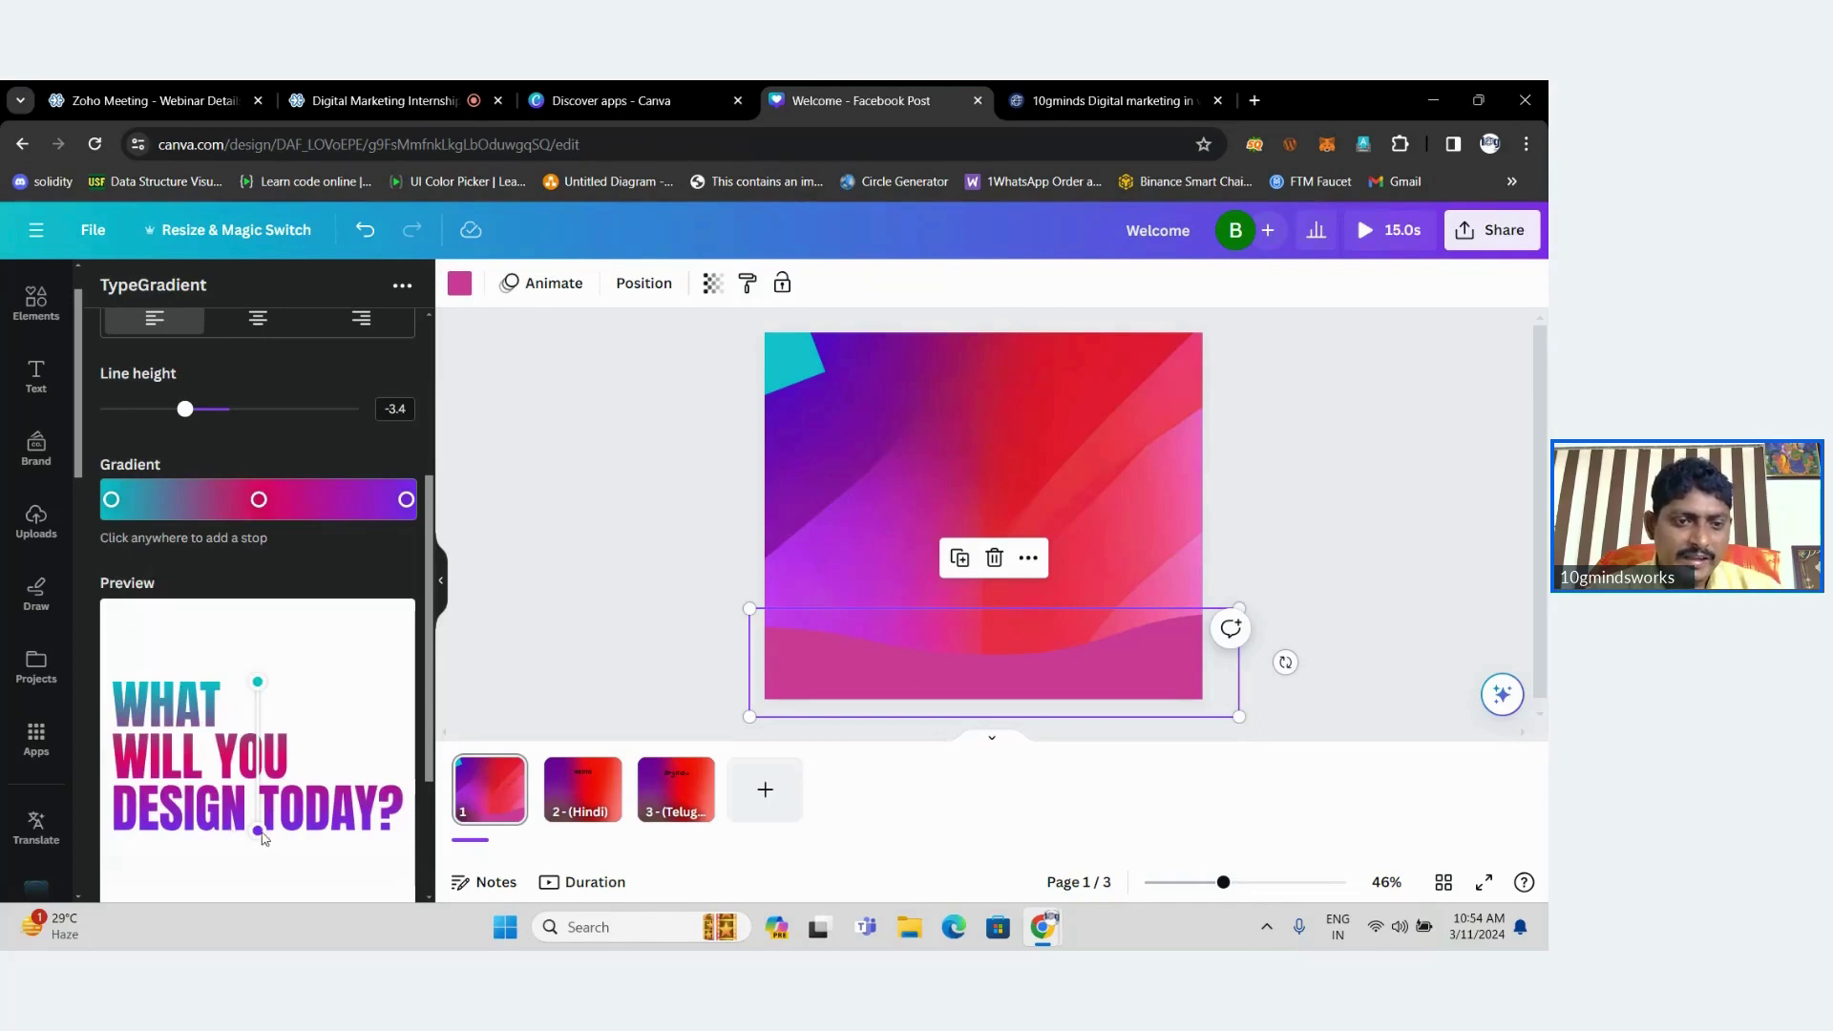
Try different gradient directions on the preview text, ending nearly vertical from above the first line to below the last.
drag(258, 831, 396, 839)
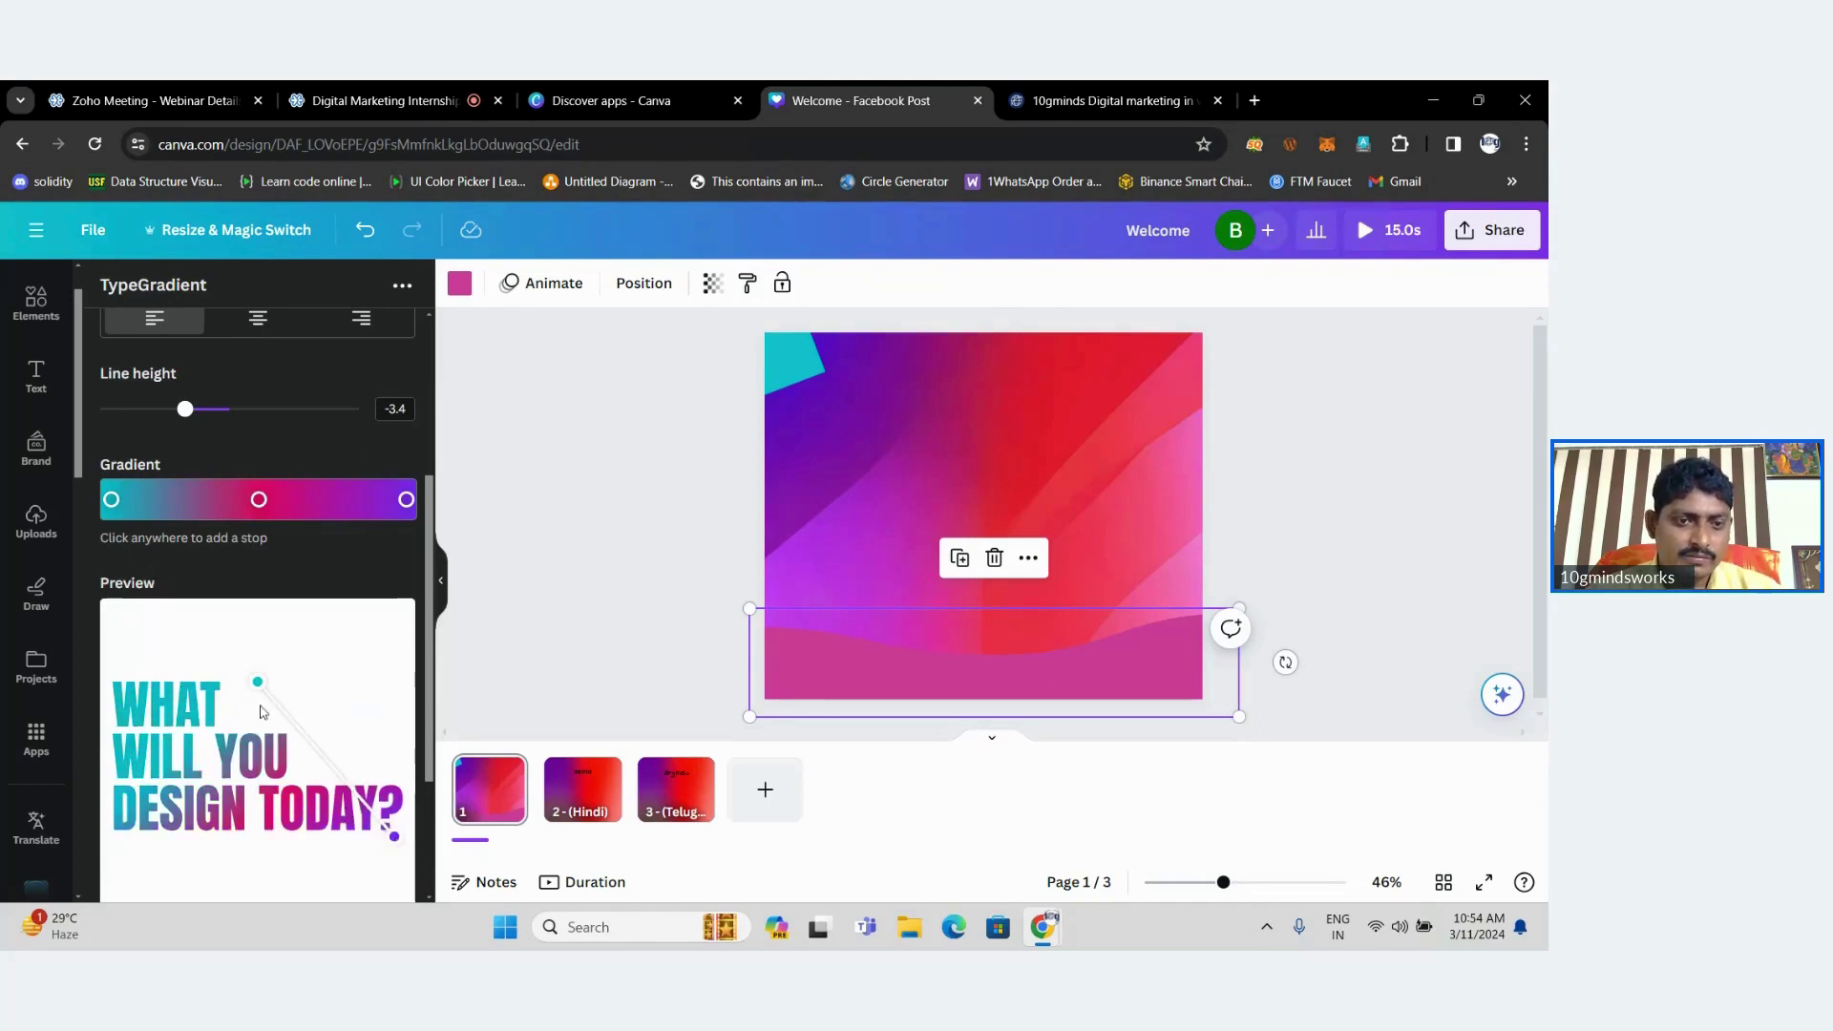
drag(258, 683, 134, 659)
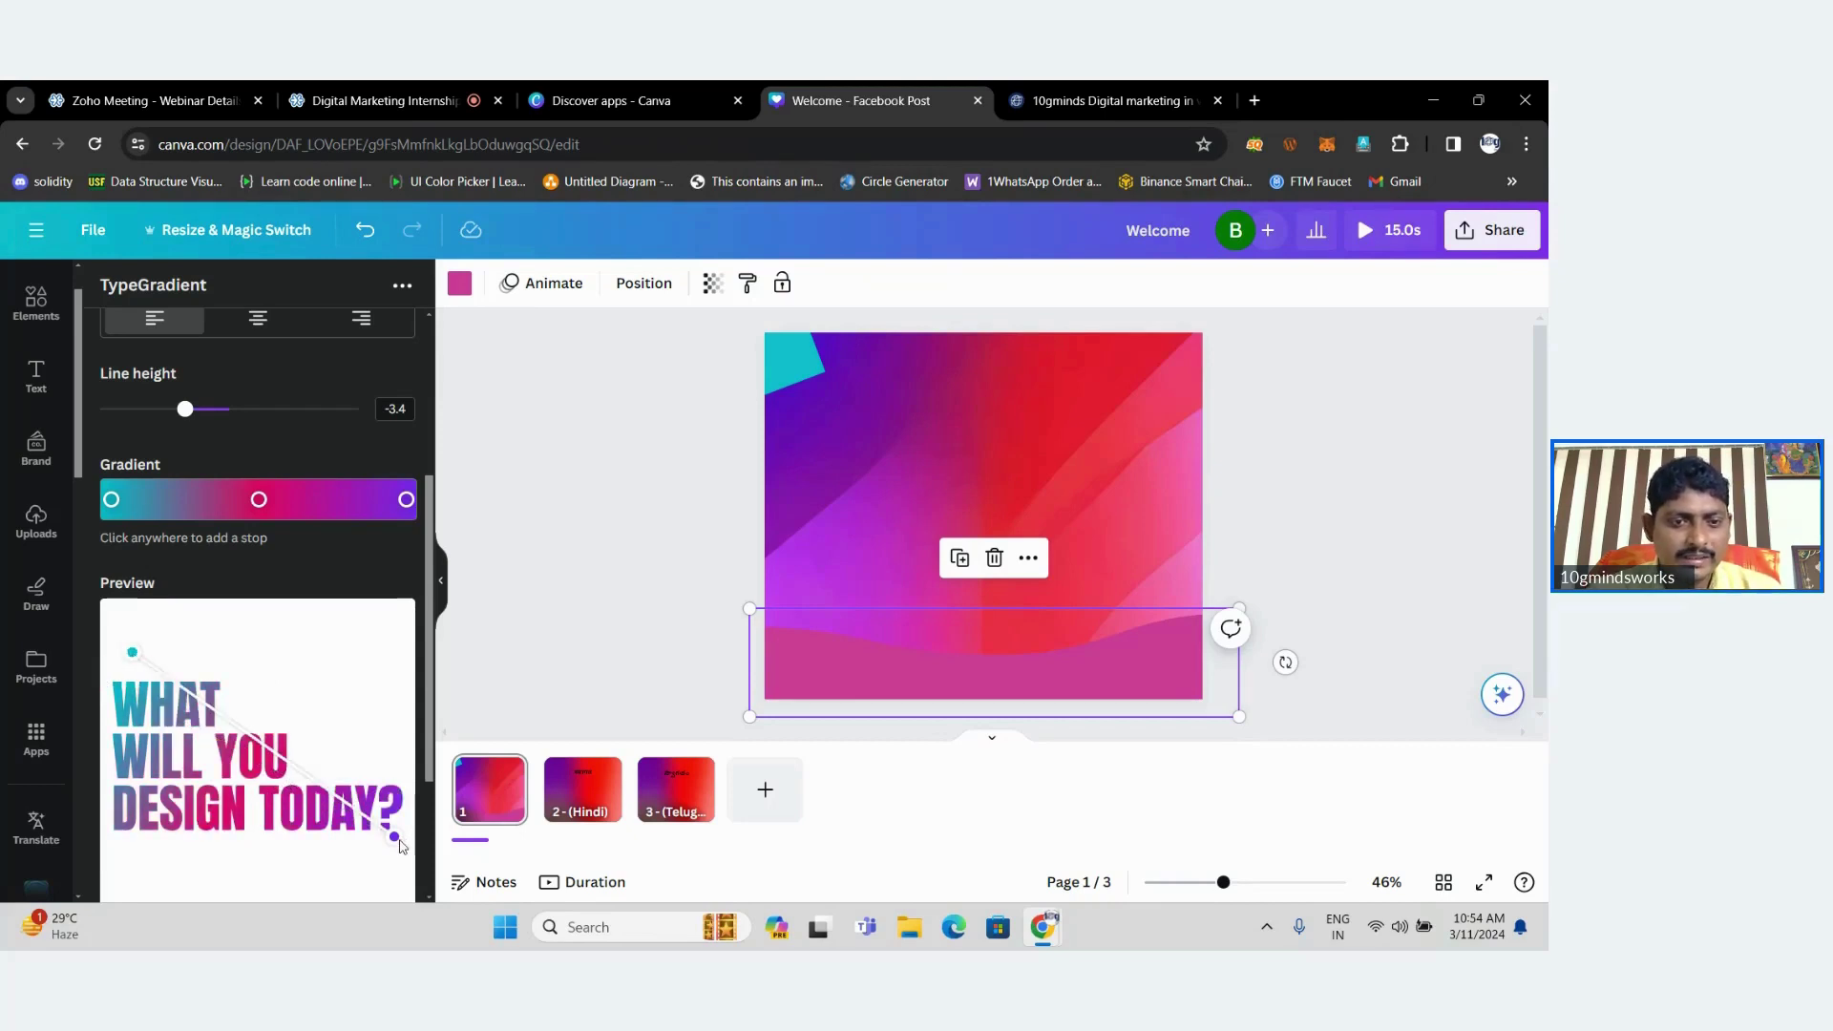
drag(397, 839, 272, 862)
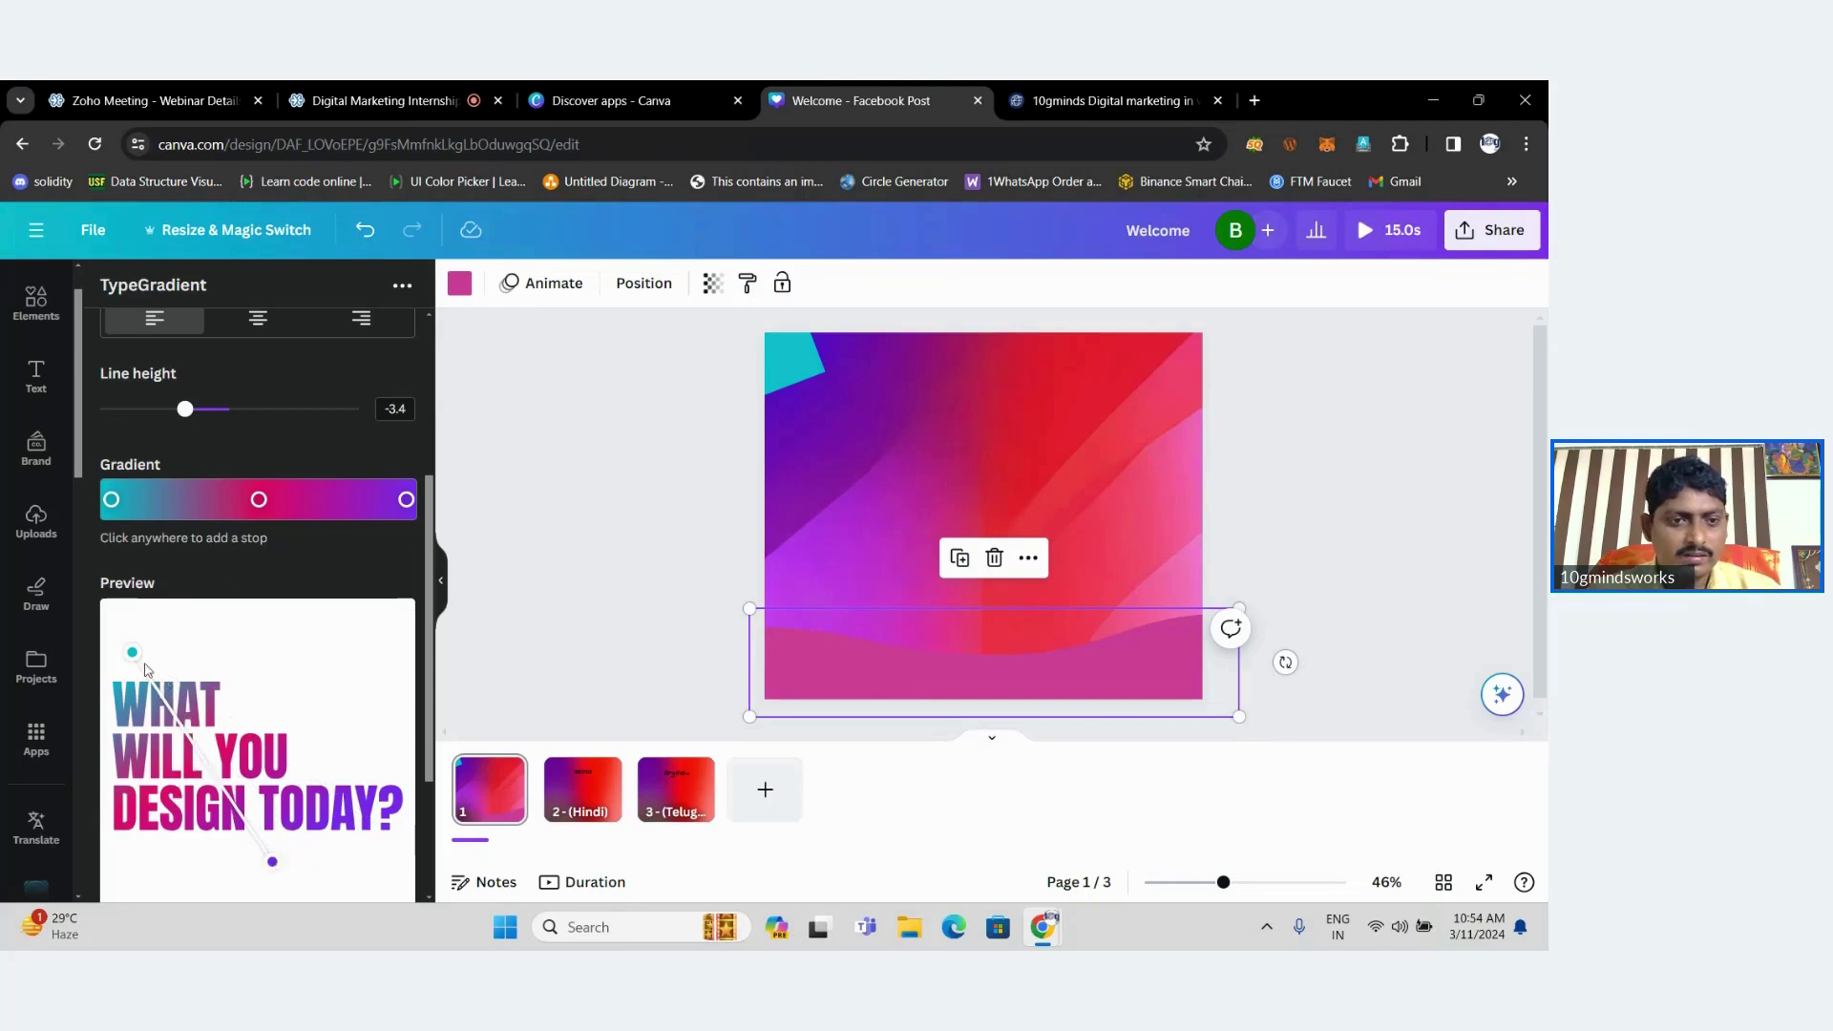
drag(133, 656, 242, 657)
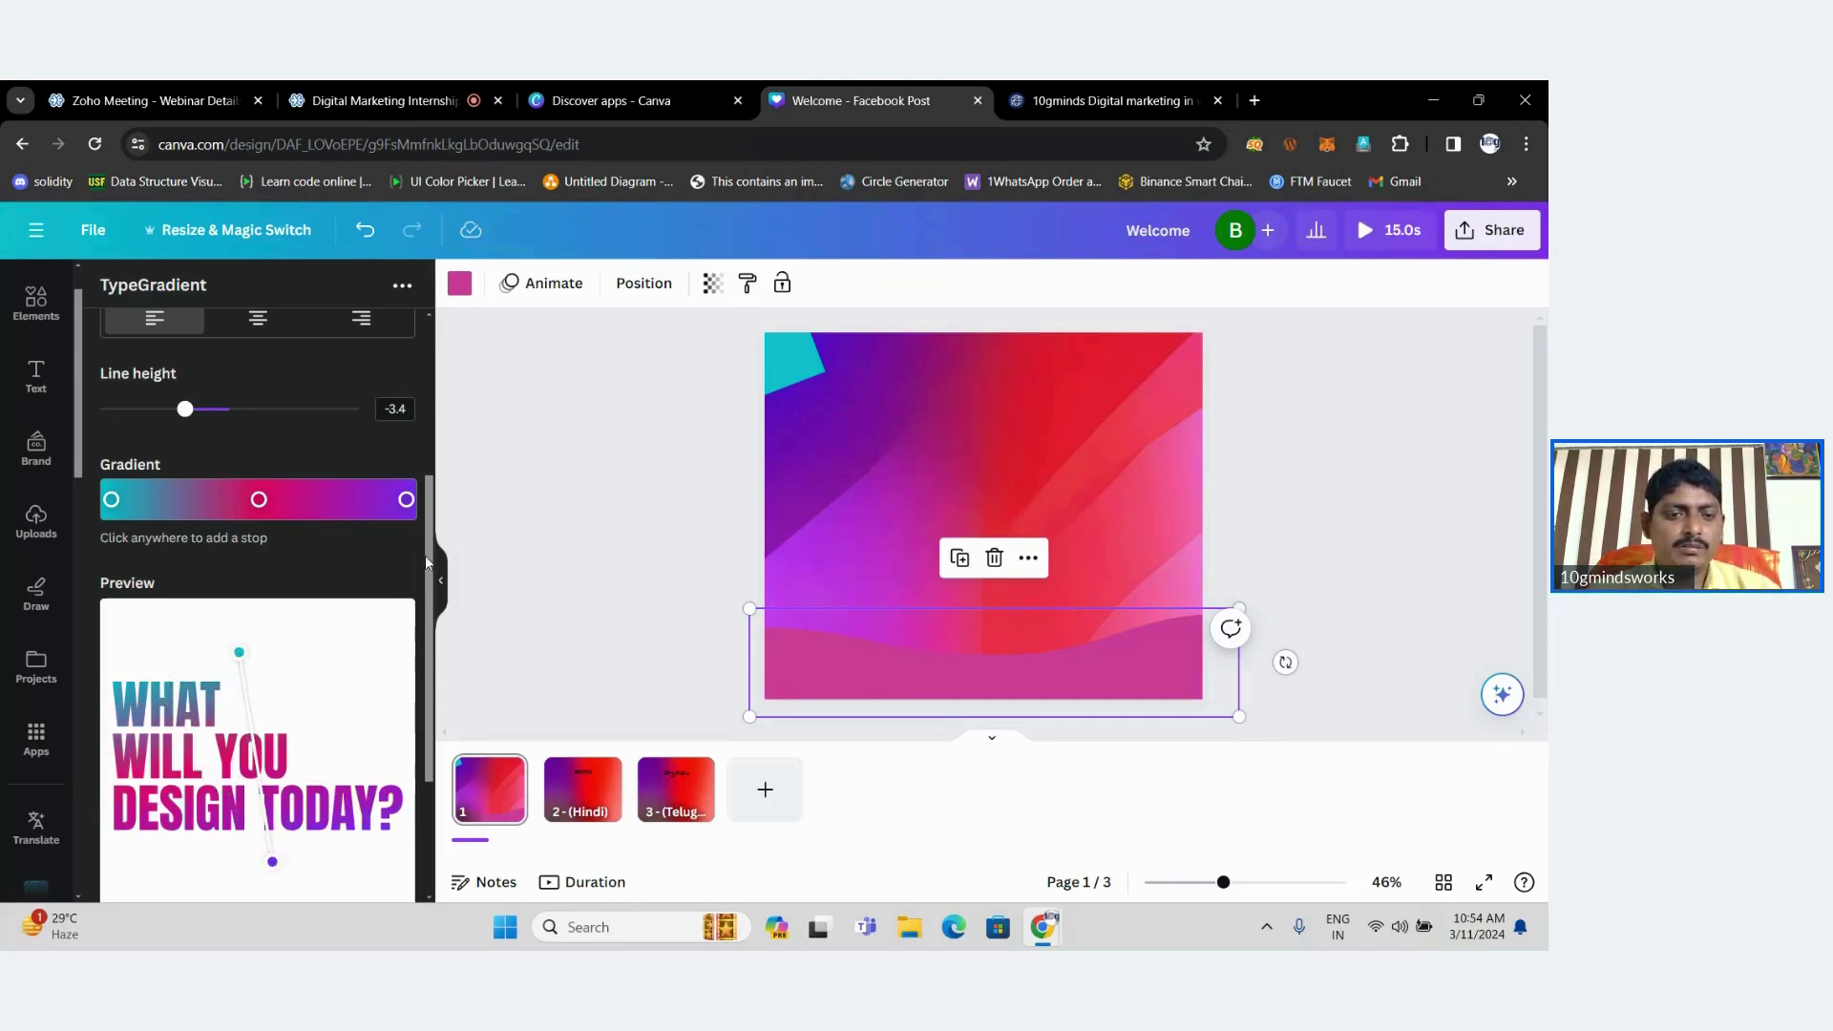
Add the gradient text "WHAT WILL YOU DESIGN TODAY?" to page 1 and deselect it.
scroll(337, 785, down, 2)
click(337, 785)
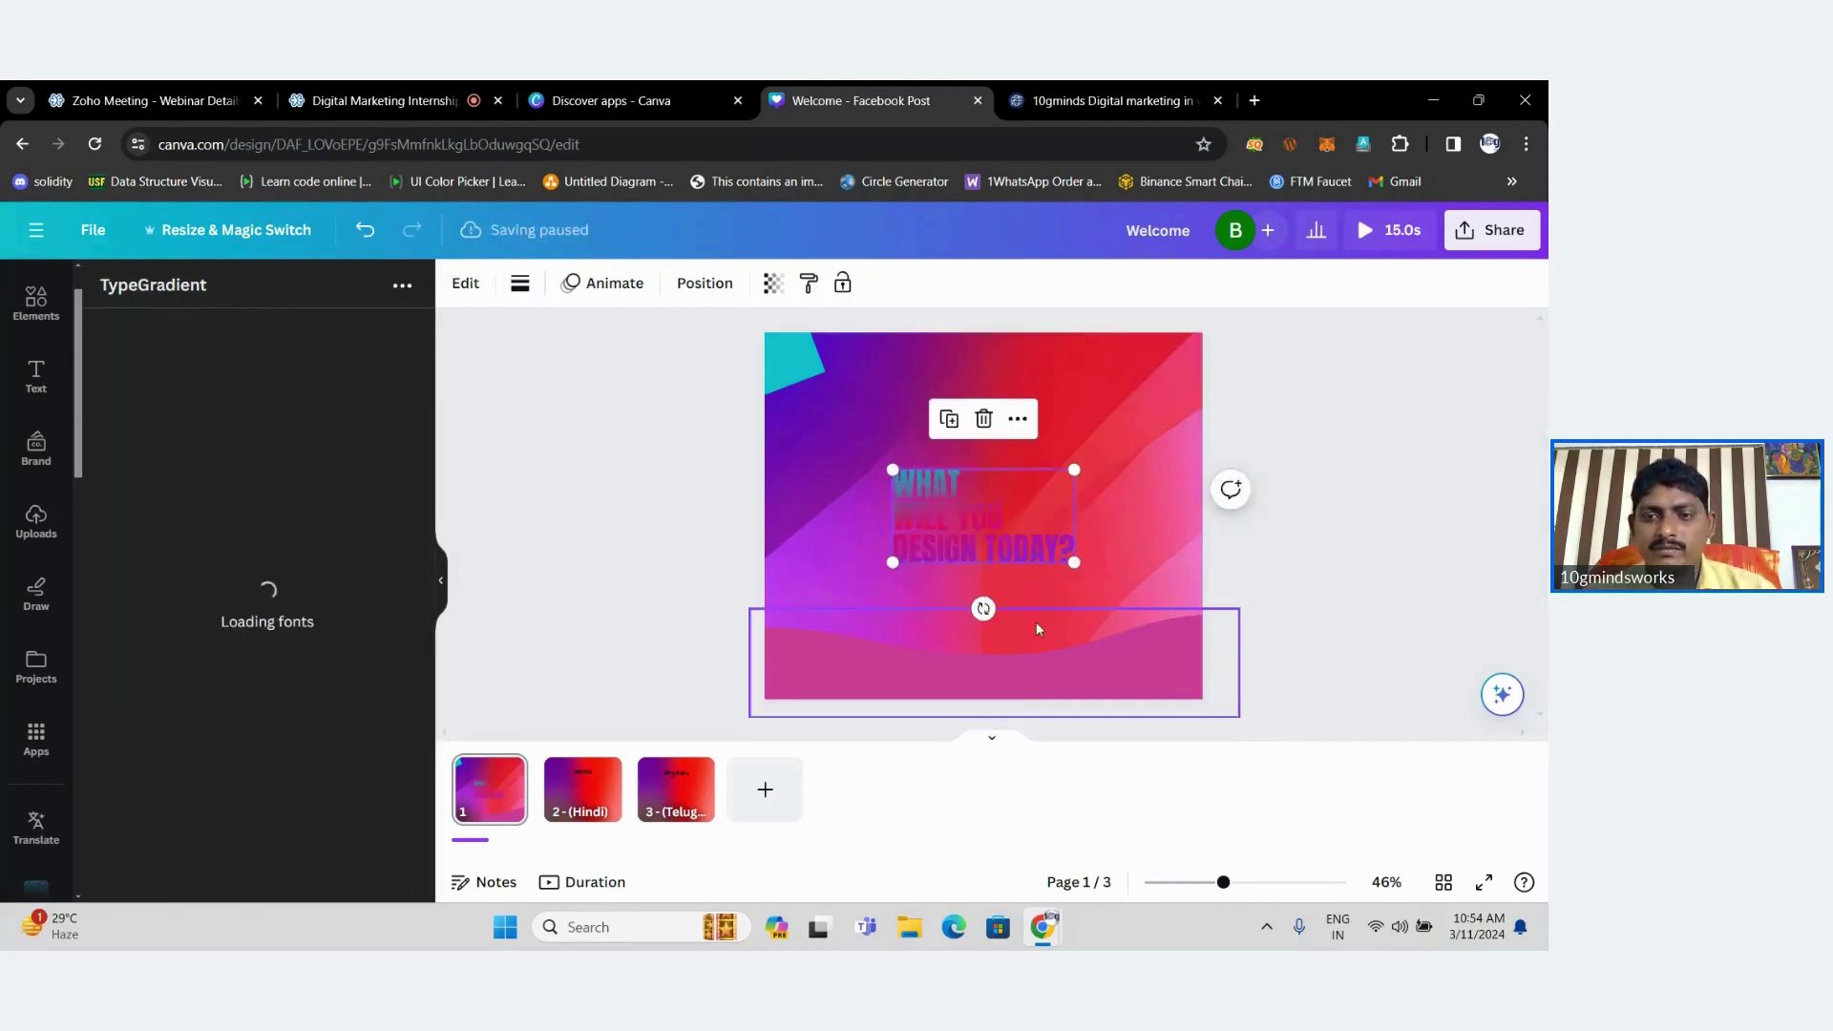
click(1141, 401)
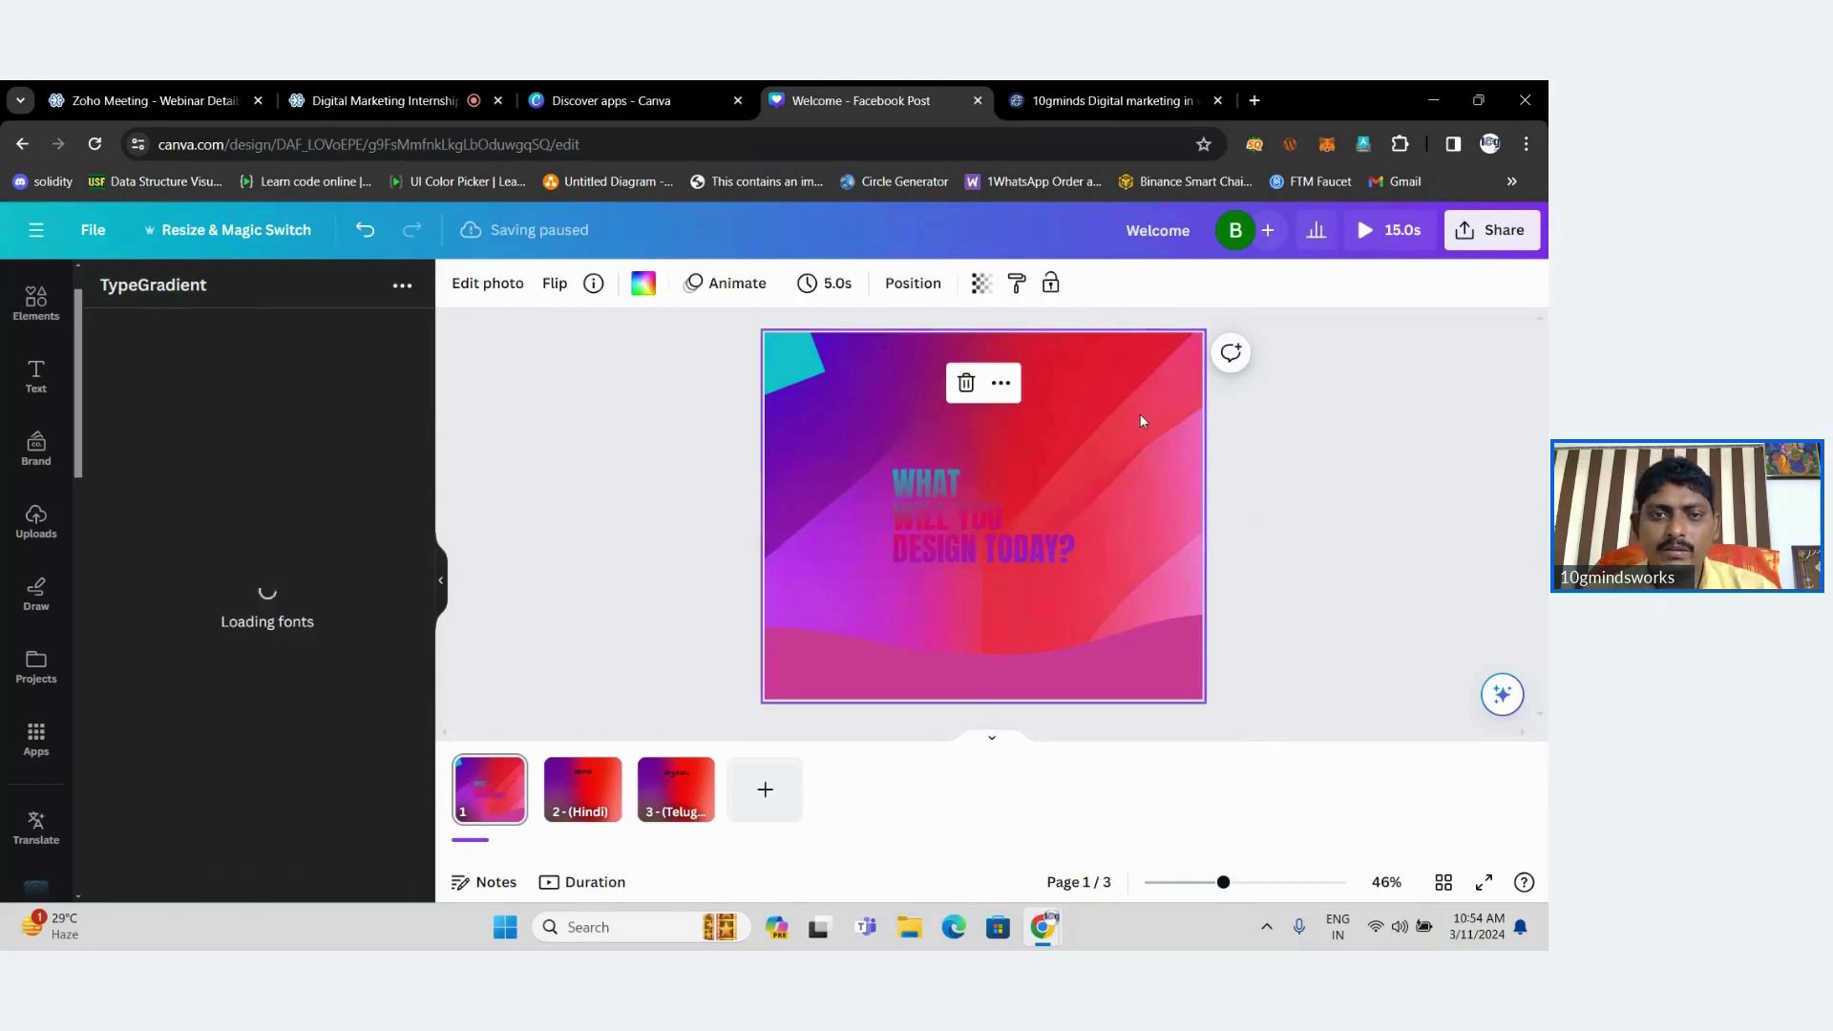
Set page 1's background to the muted steel blue from the photo colours and move the gradient text slightly upward.
click(643, 283)
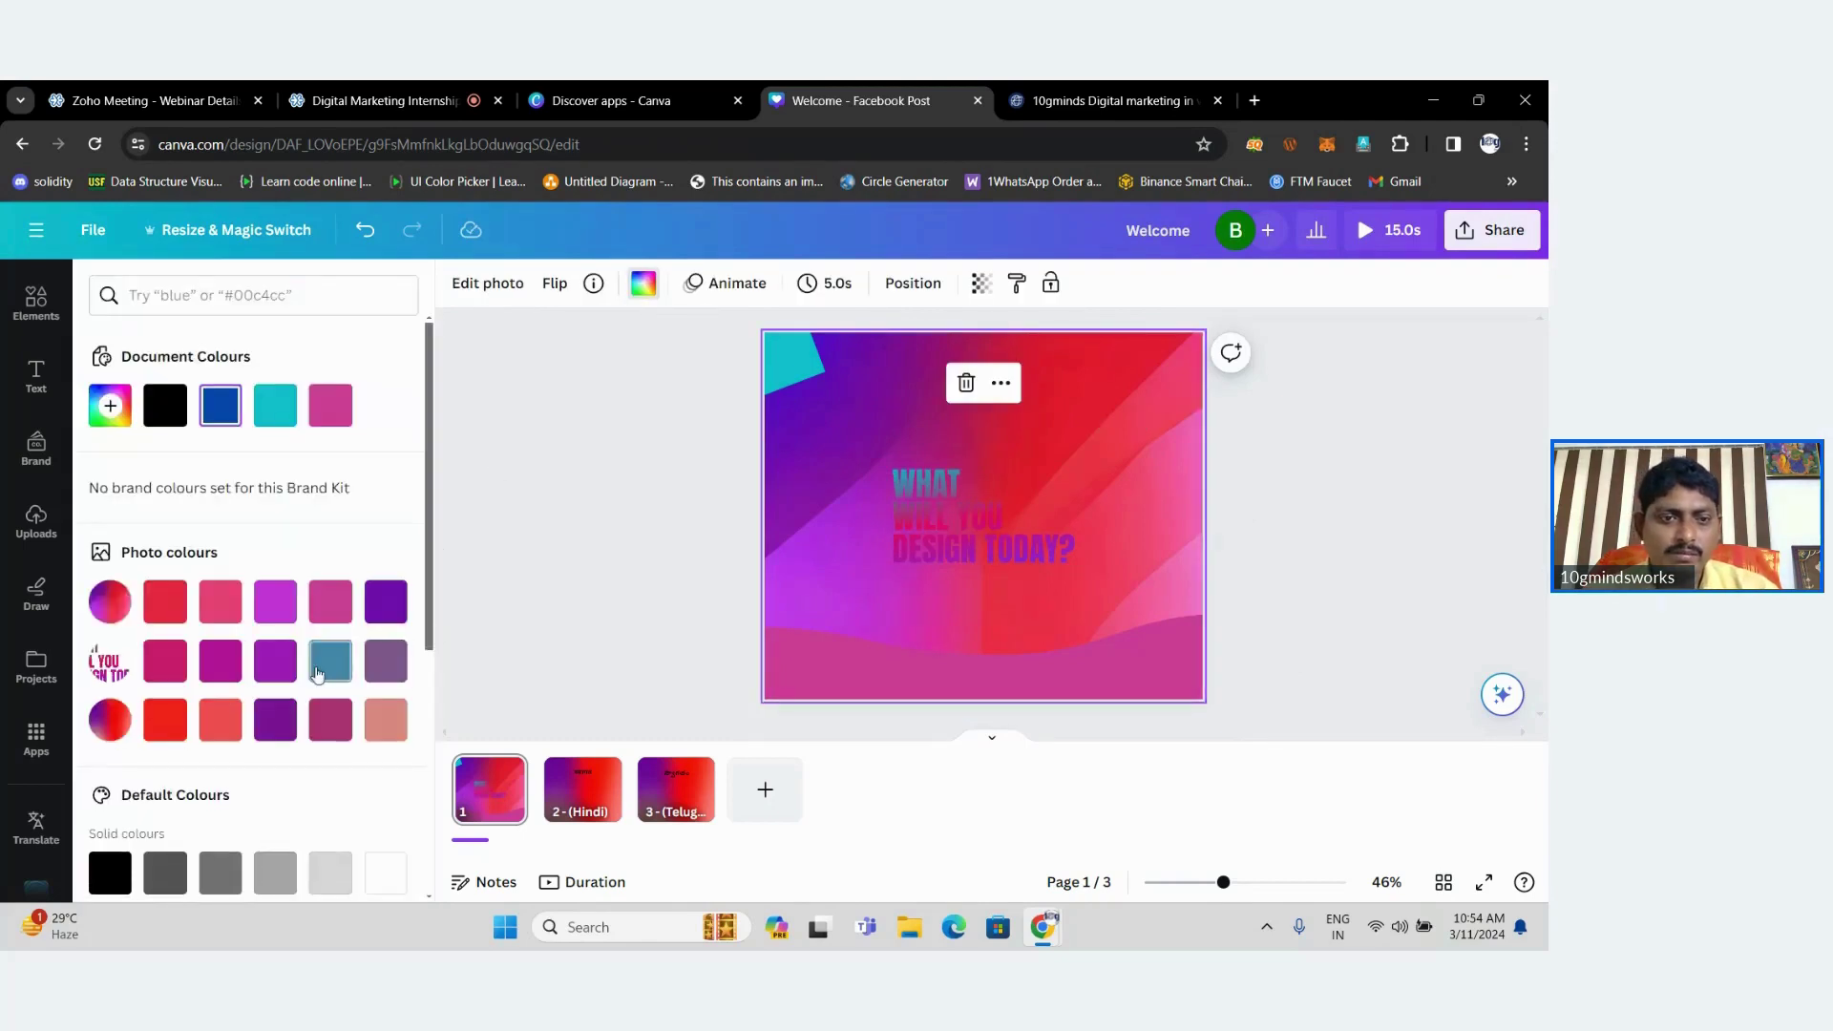
click(330, 660)
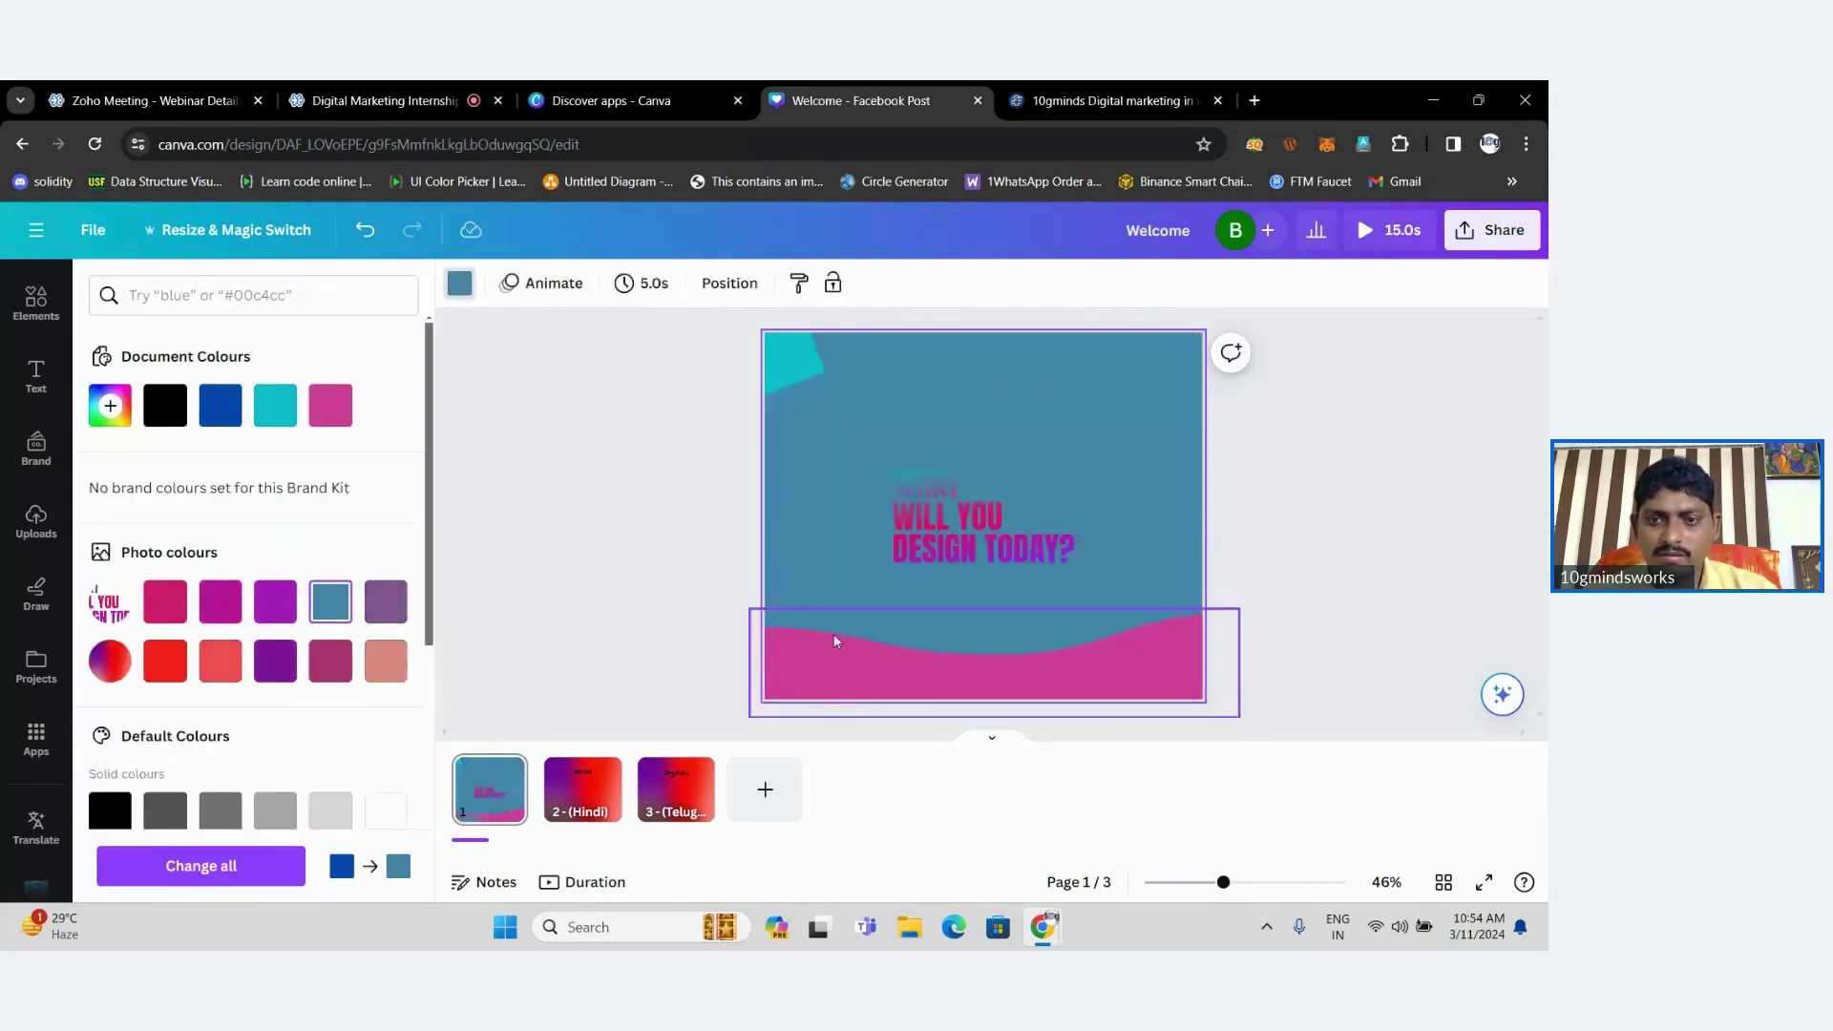
drag(977, 530, 964, 471)
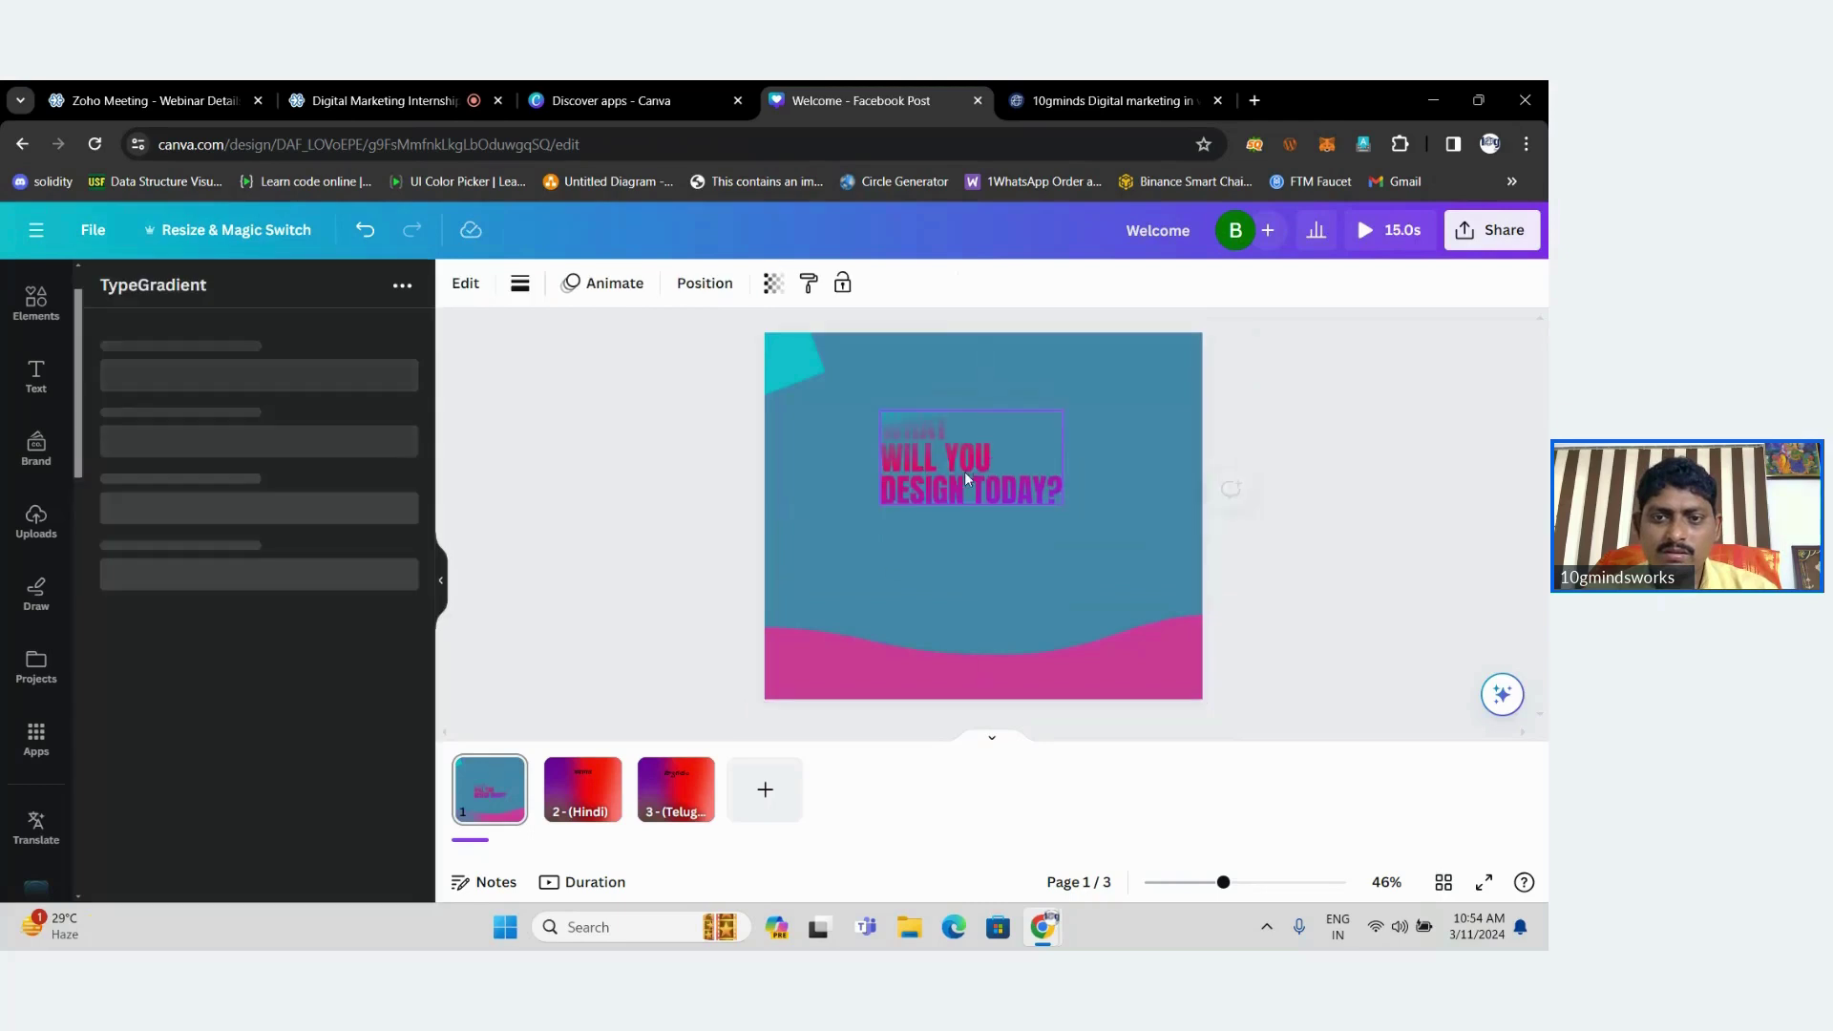
Set the background of page 1 to solid white from the default colours.
click(838, 500)
click(459, 282)
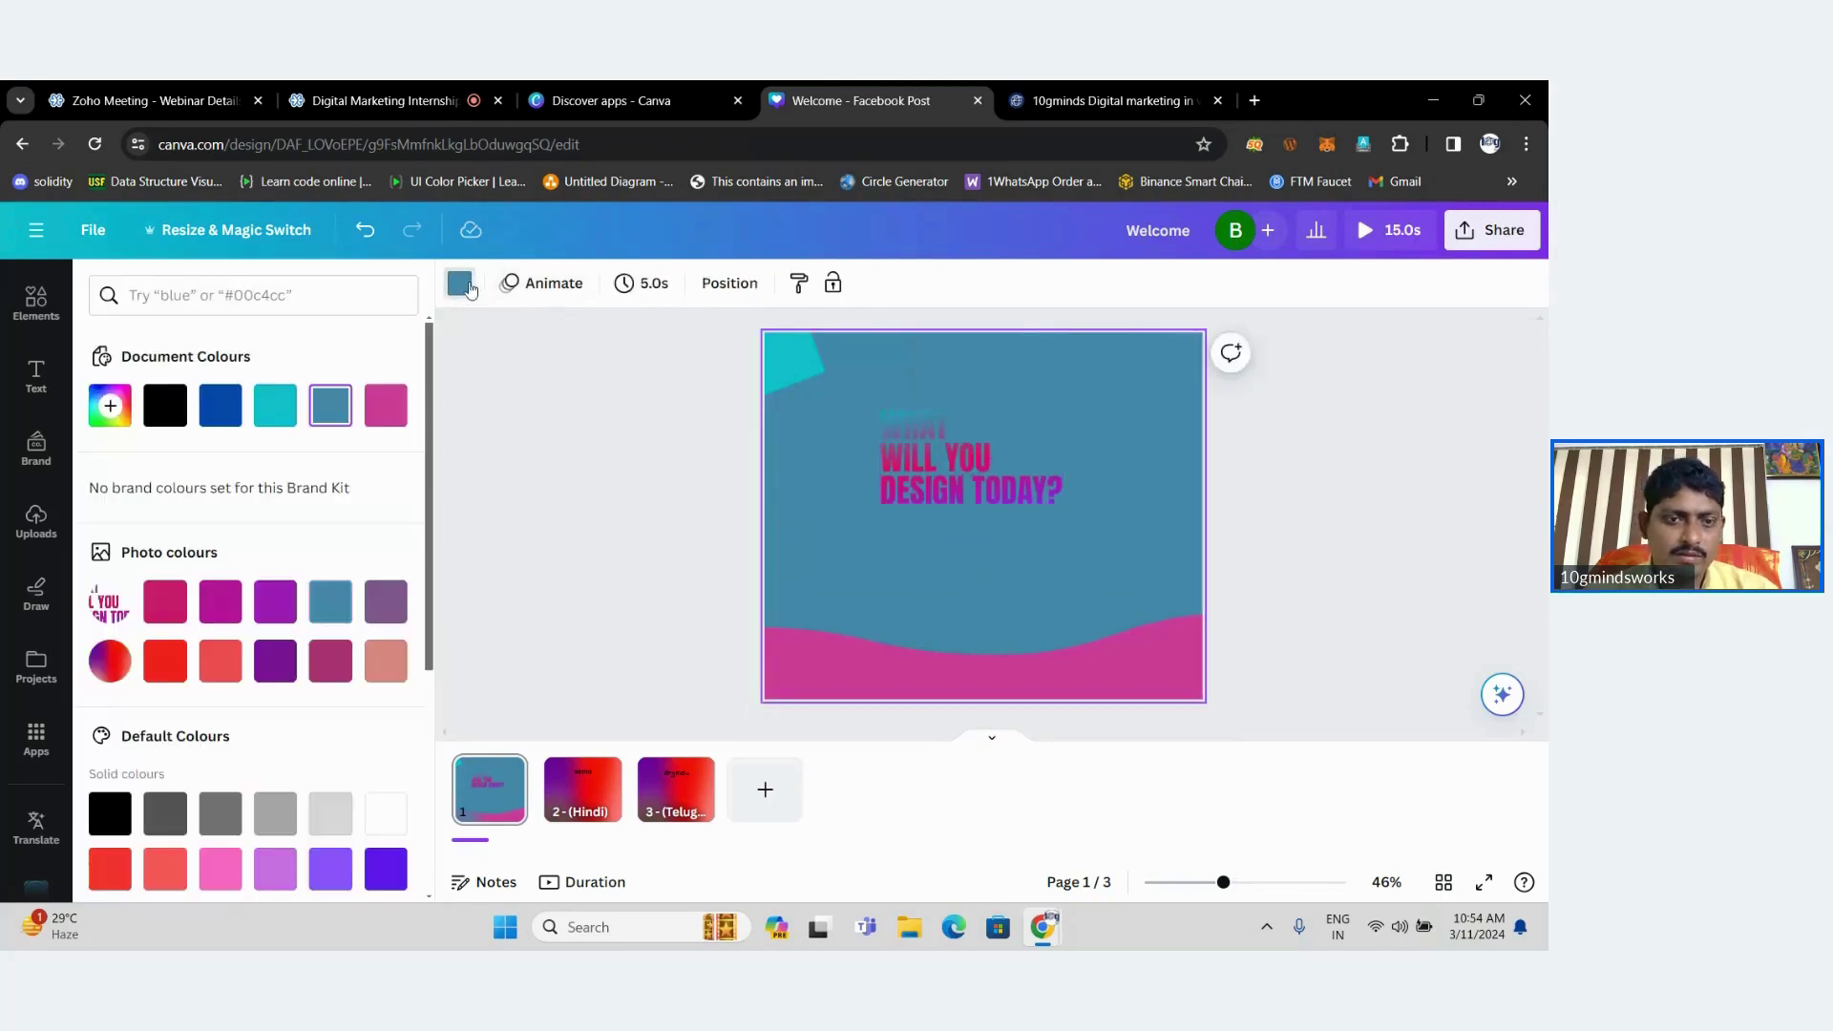
drag(429, 557, 428, 714)
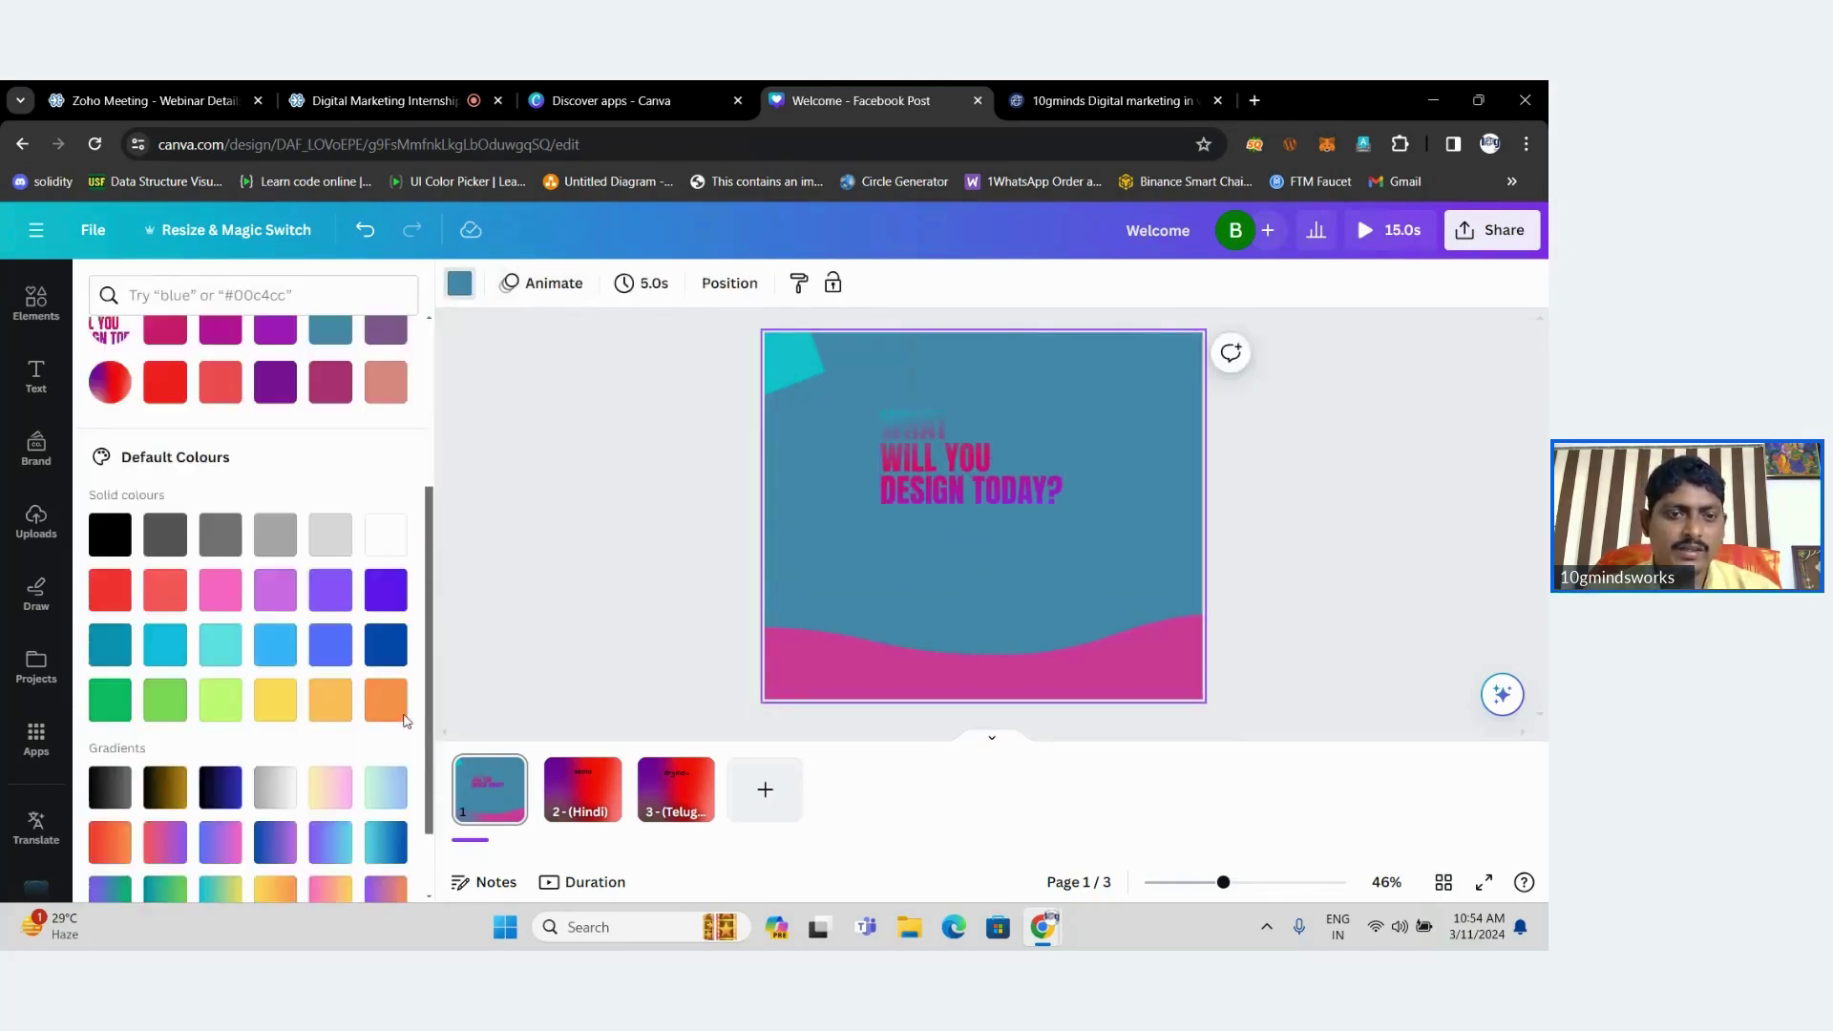
click(391, 551)
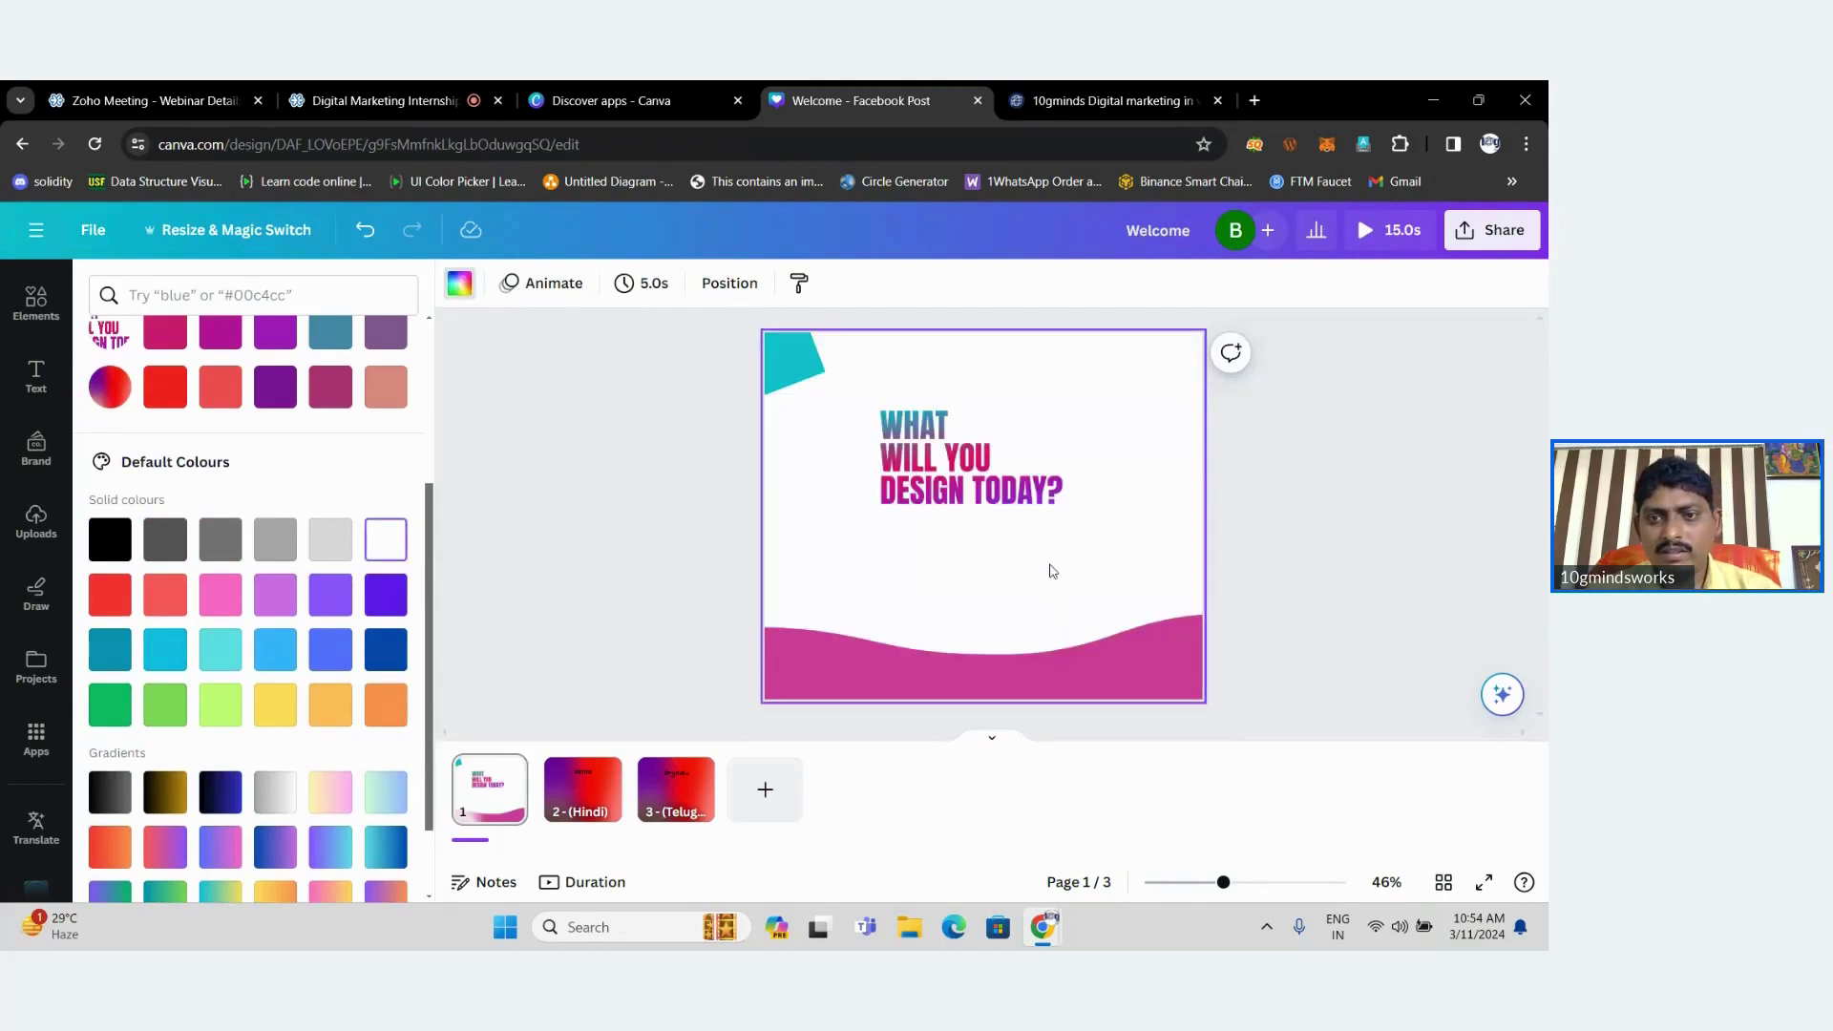
Enlarge and recentre the gradient text on page 1 and try to edit its main text in TypeGradient.
click(1050, 492)
drag(1062, 505, 1227, 635)
drag(1121, 536, 1031, 507)
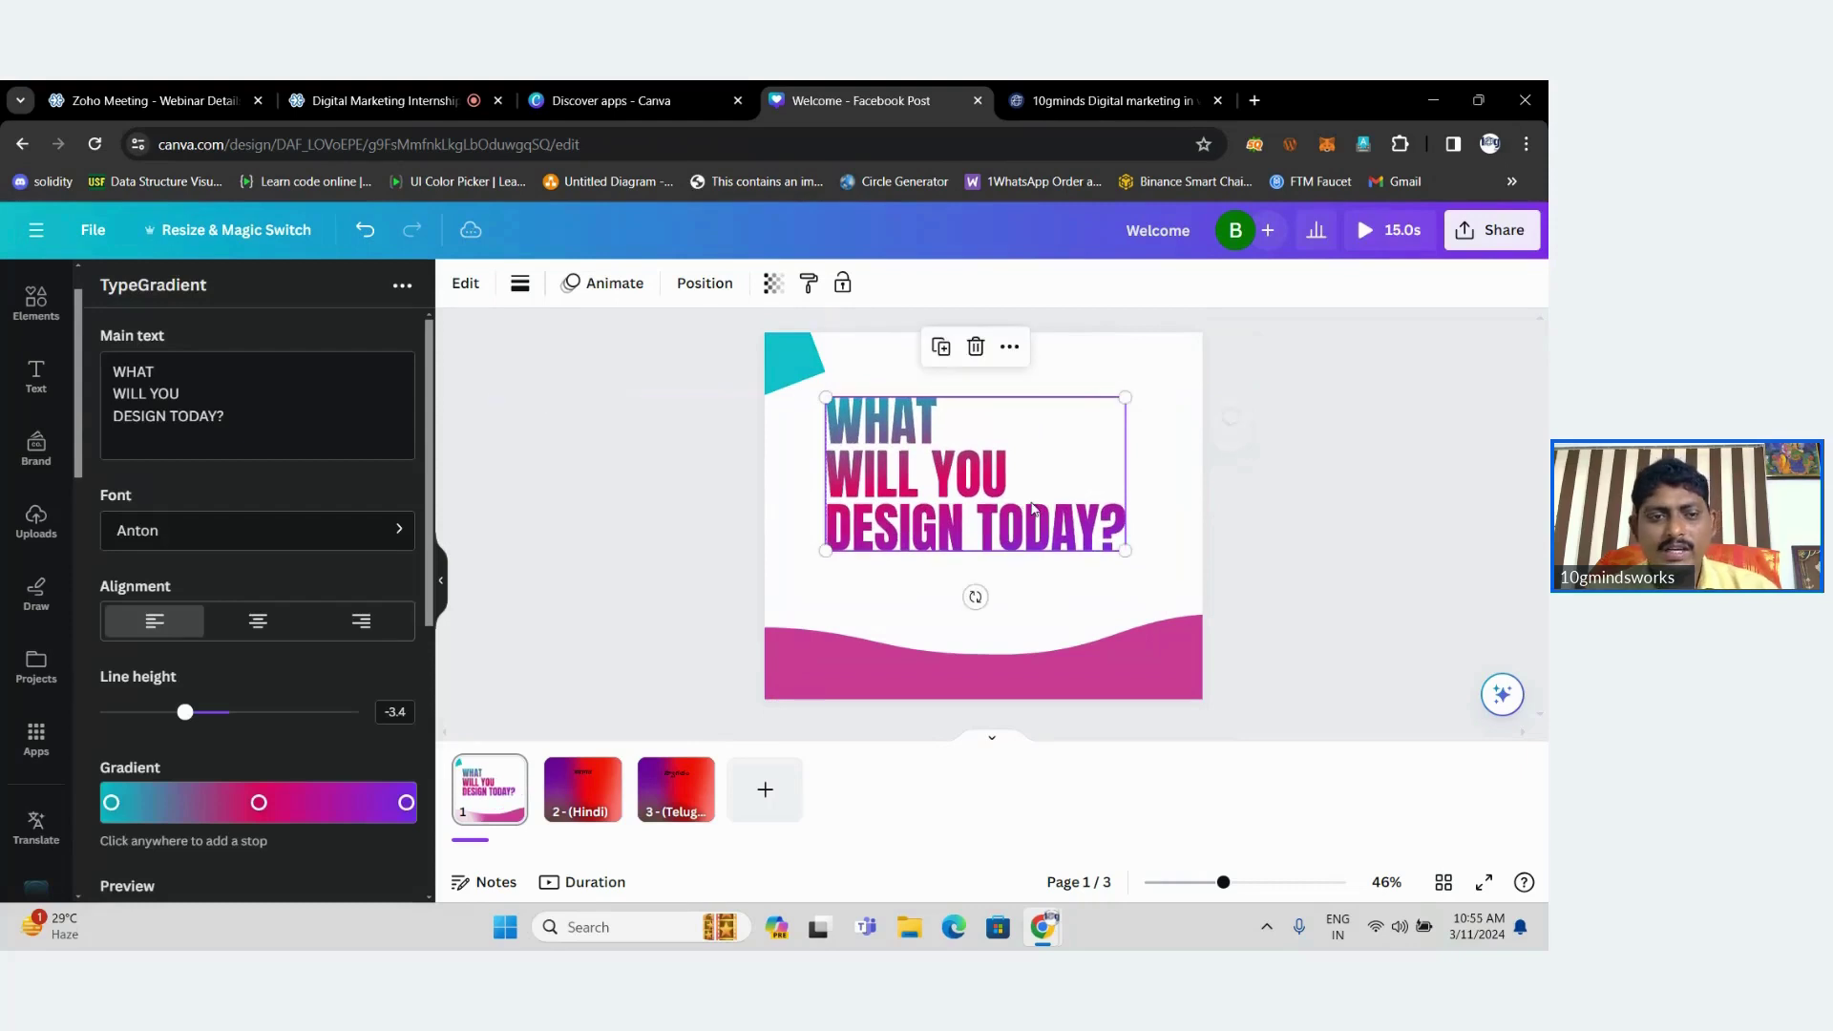
drag(258, 405, 219, 420)
double_click(218, 429)
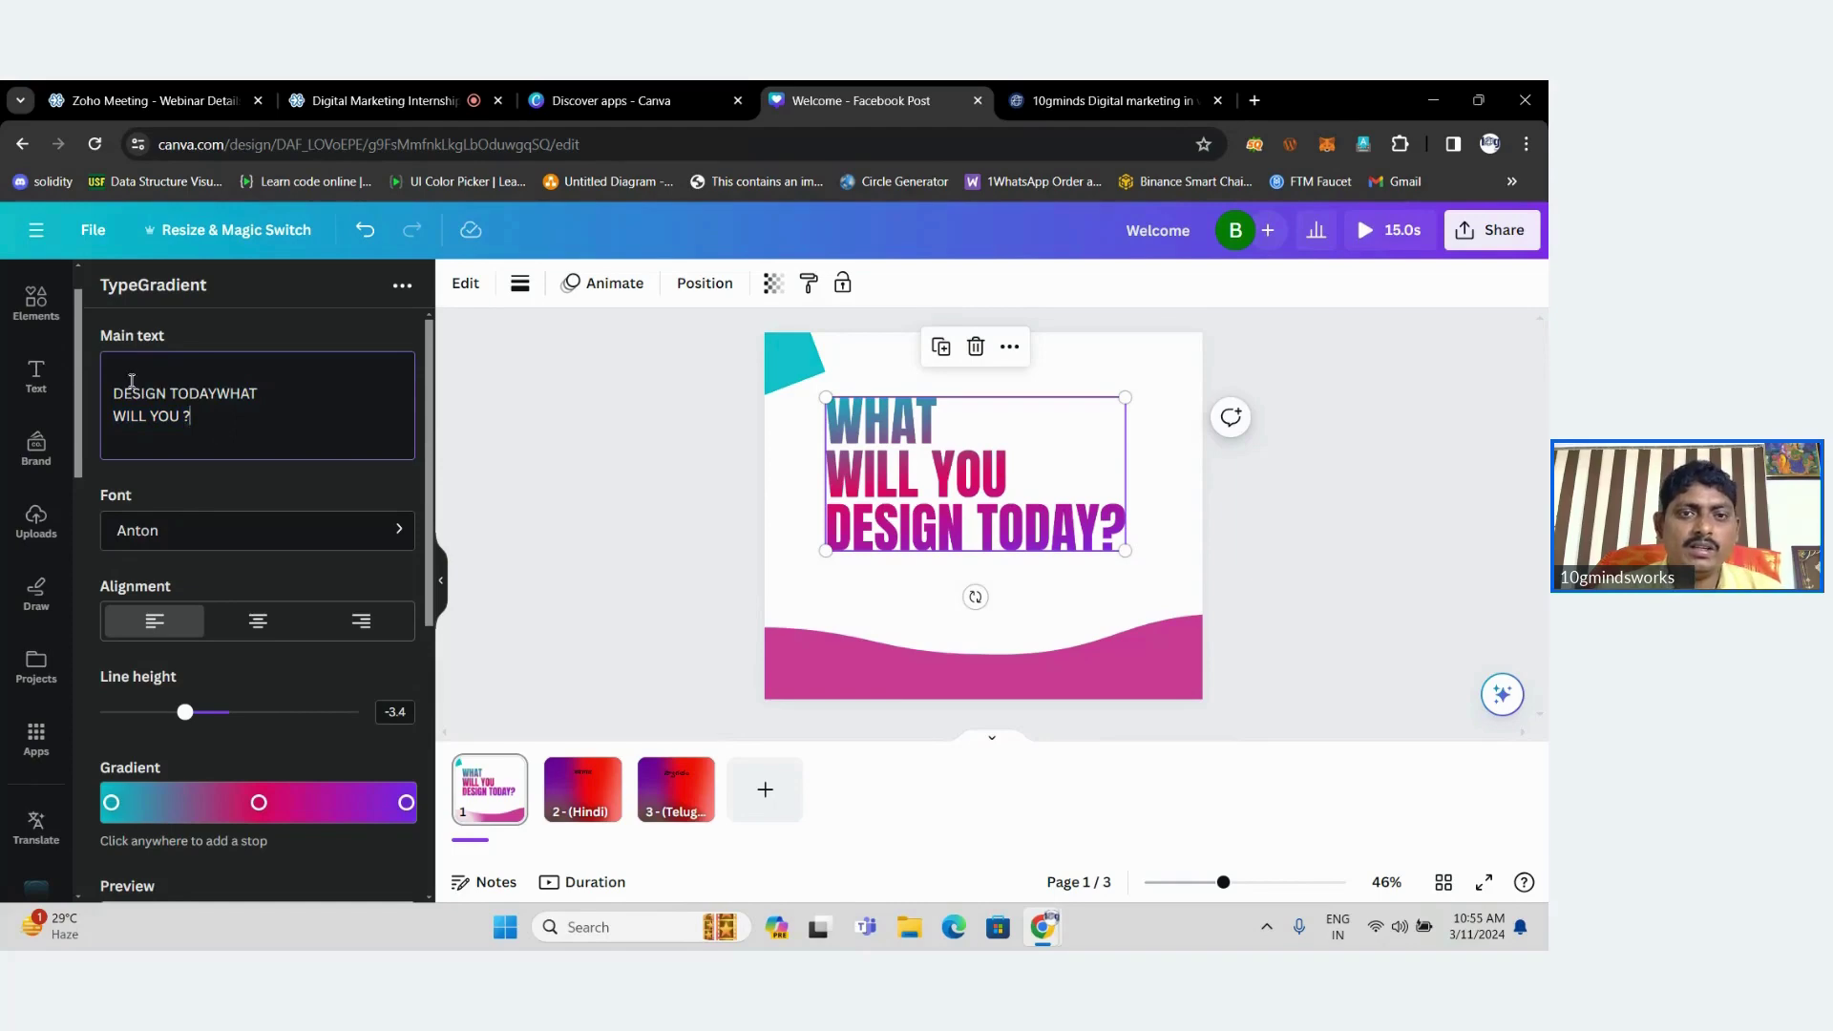
Switch to the Zoho Meeting webinar and read the latest attendee questions in the Q&A.
click(382, 100)
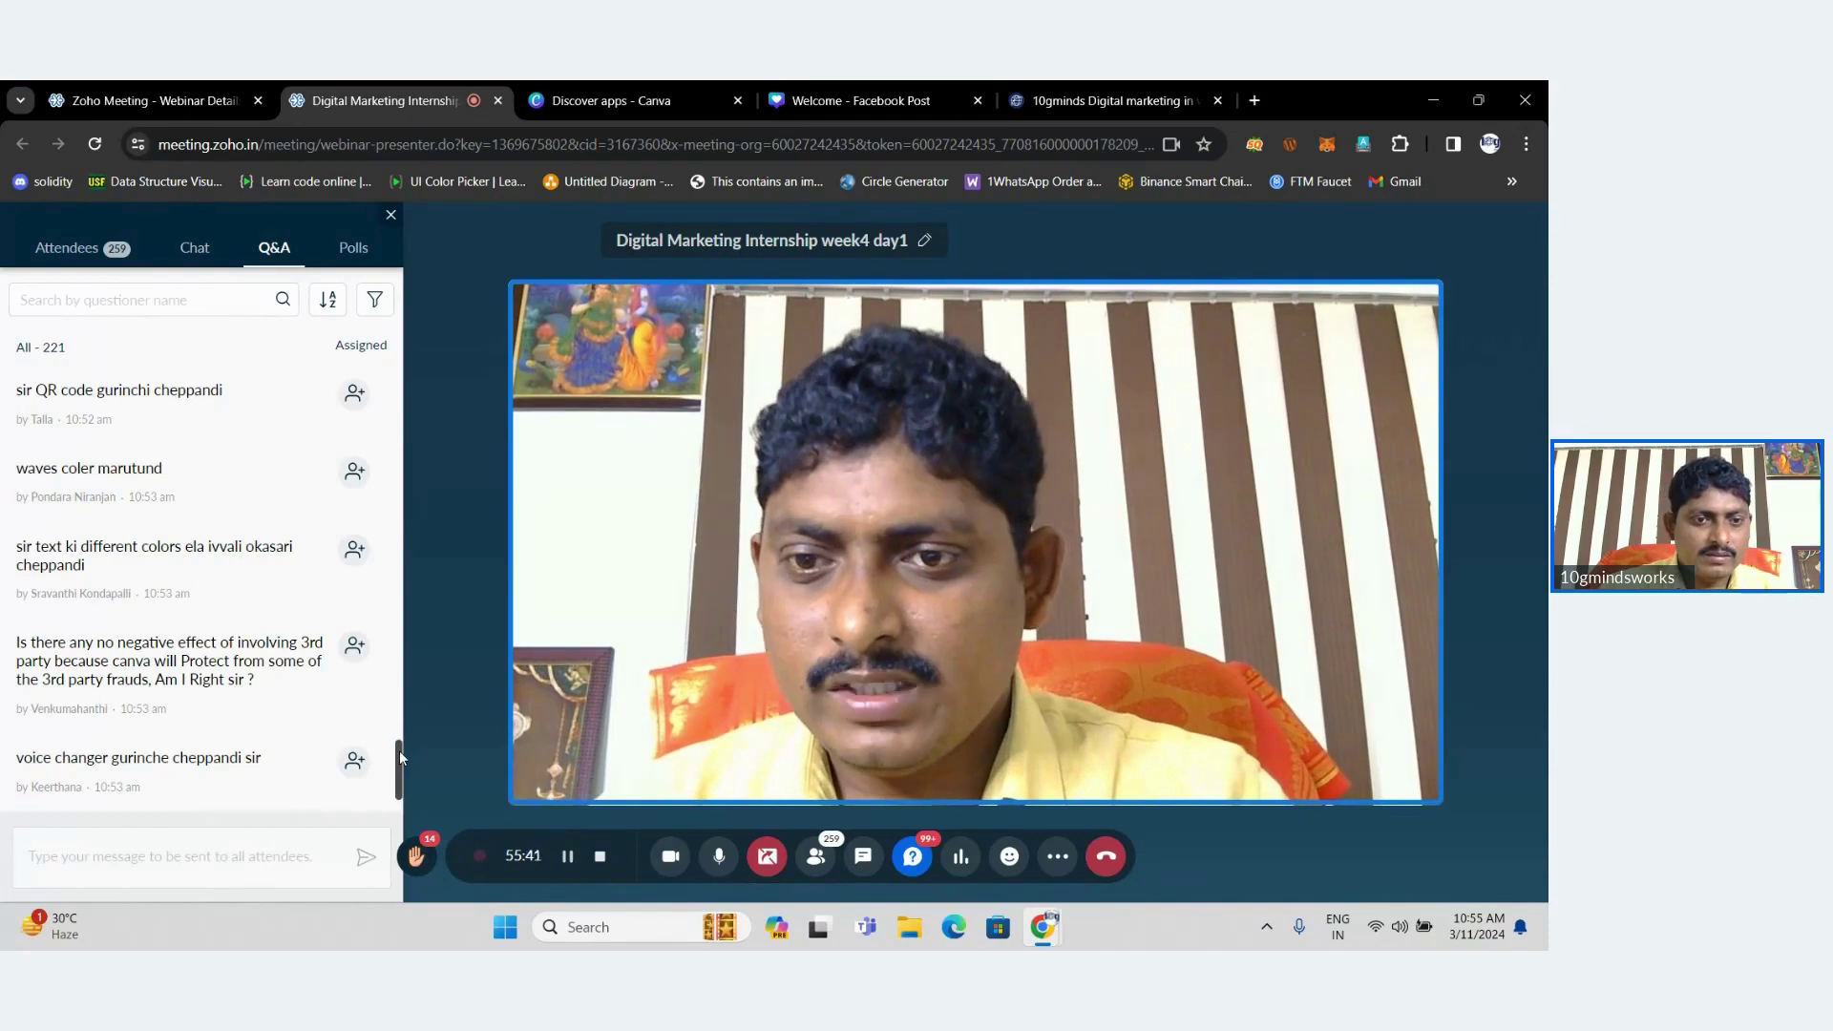
drag(399, 755, 398, 780)
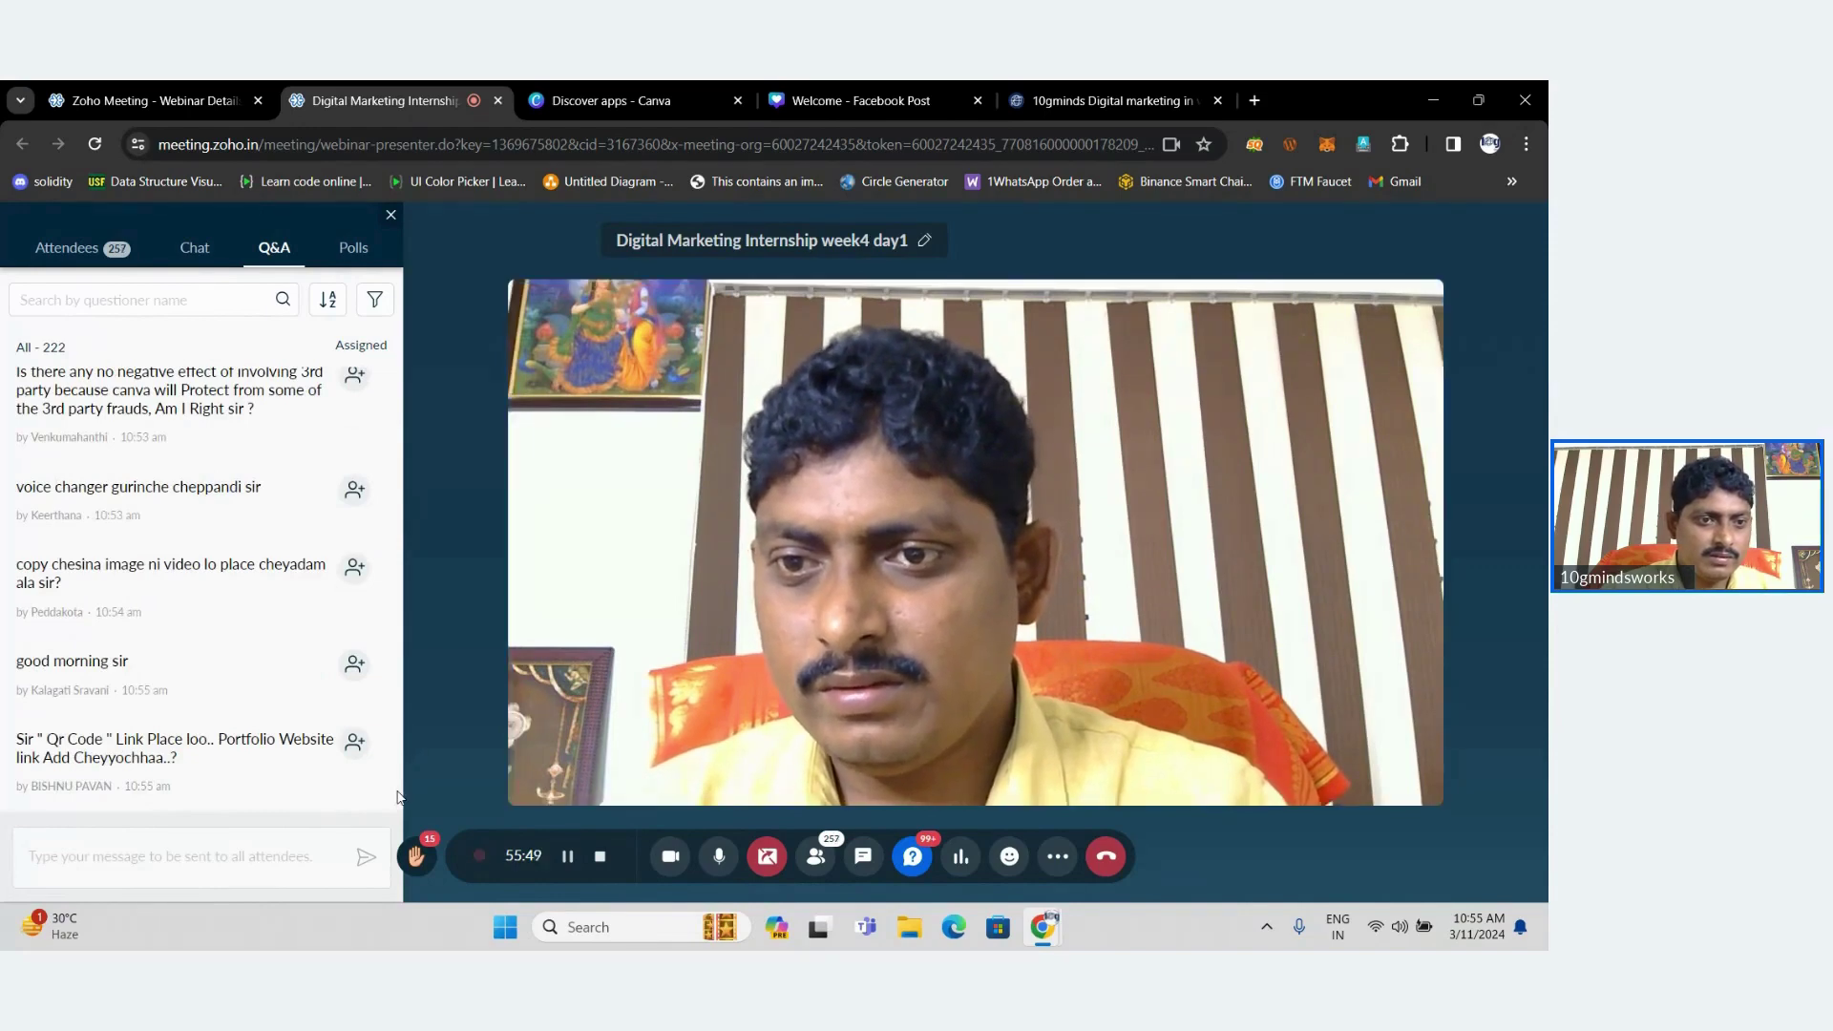
mouse_move(172, 604)
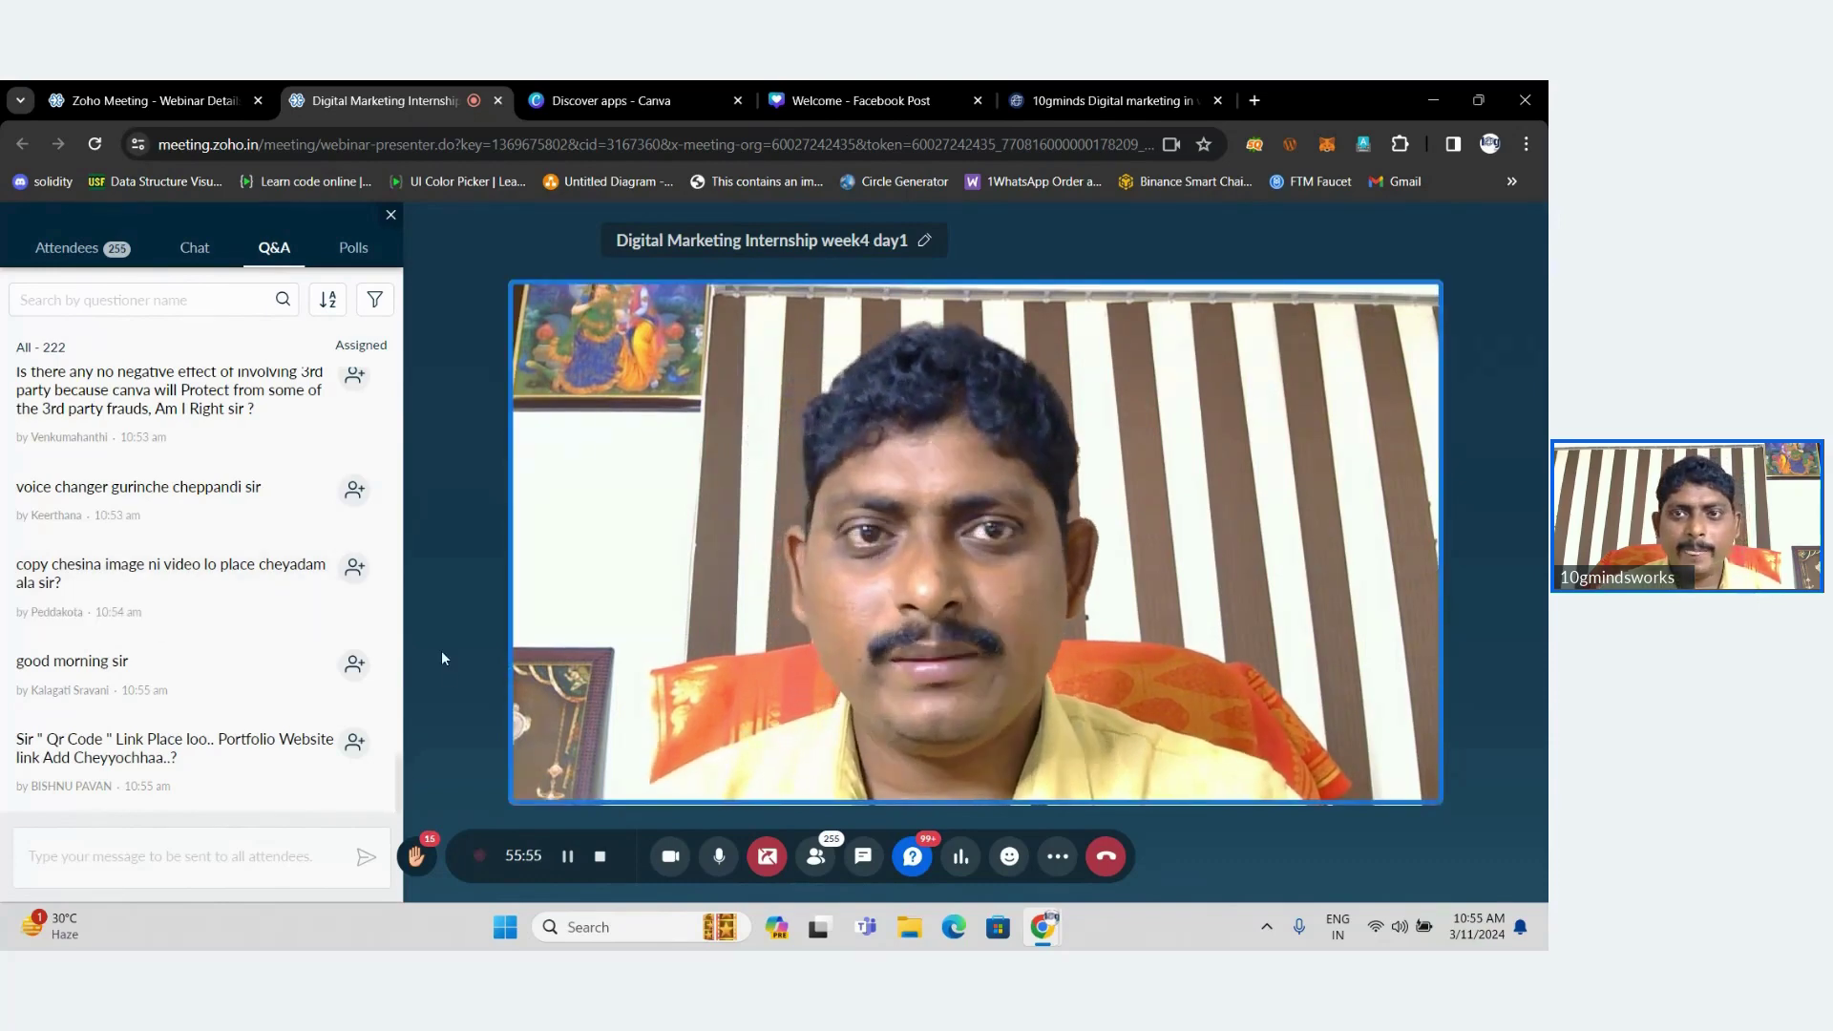
Return to the Canva Facebook post and delete the wave, the gradient text and the teal corner shape from page 1.
click(852, 91)
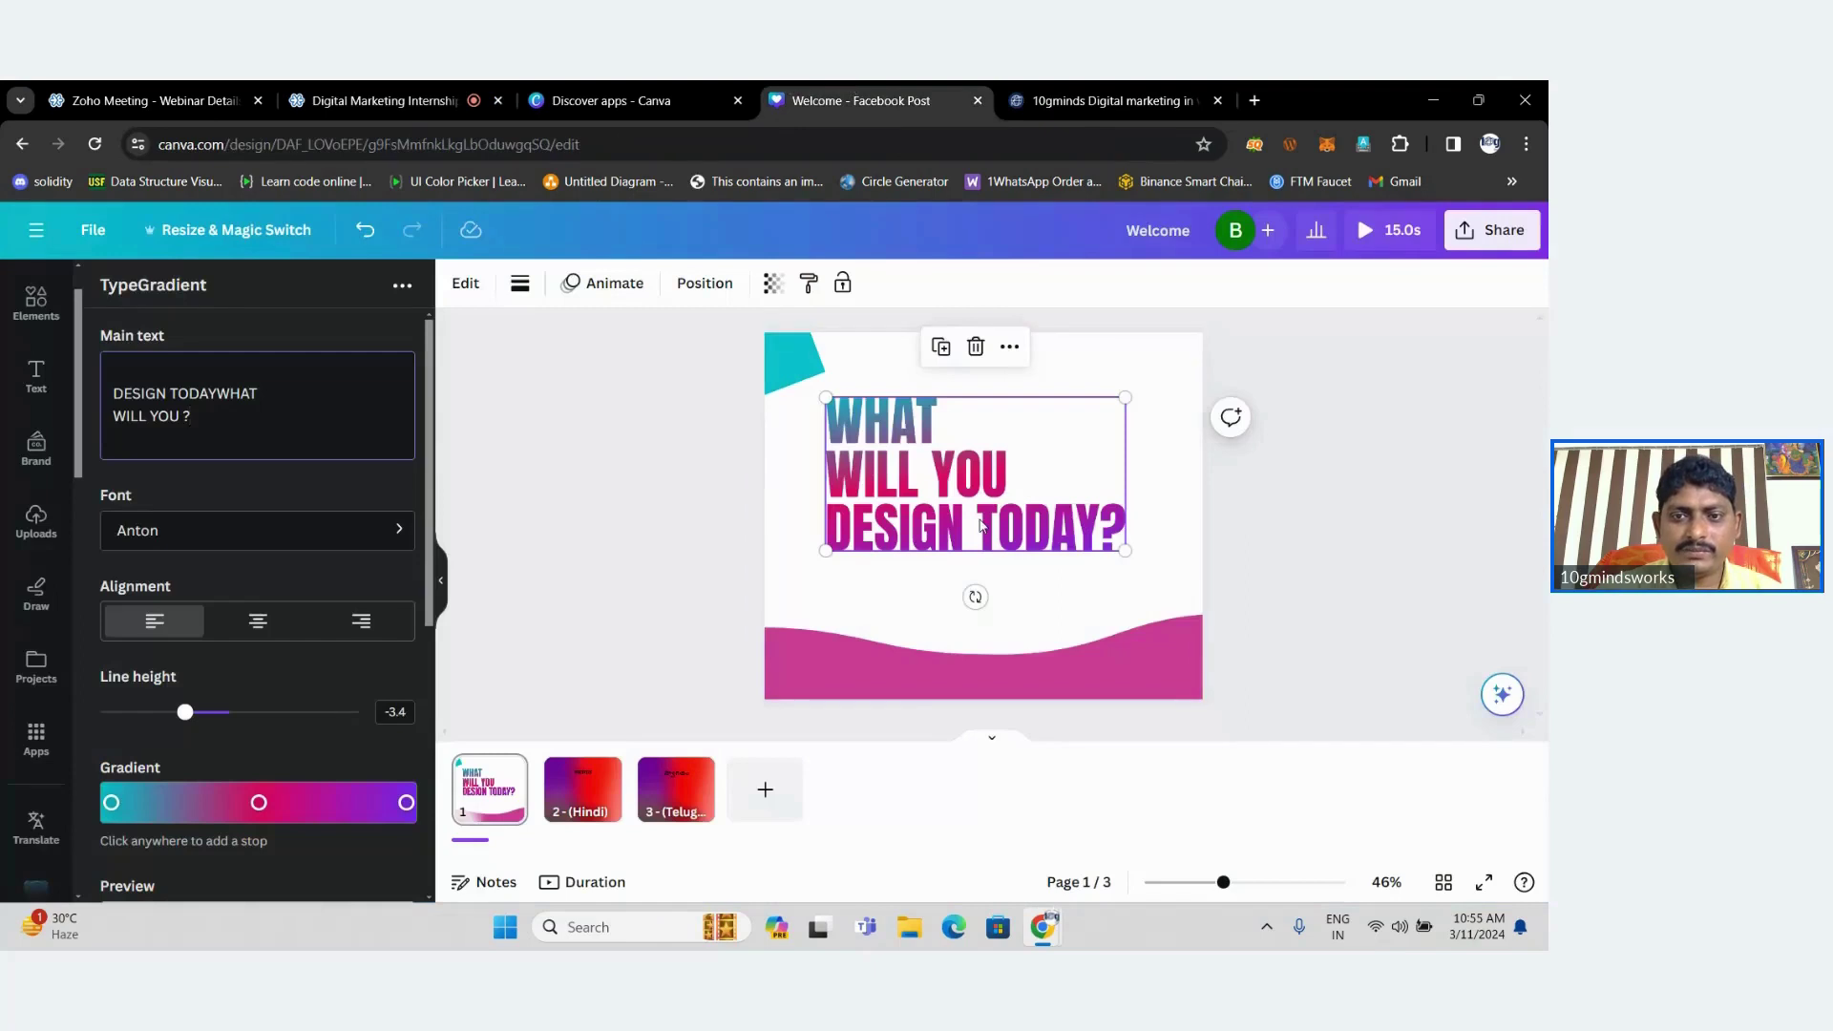
click(1077, 635)
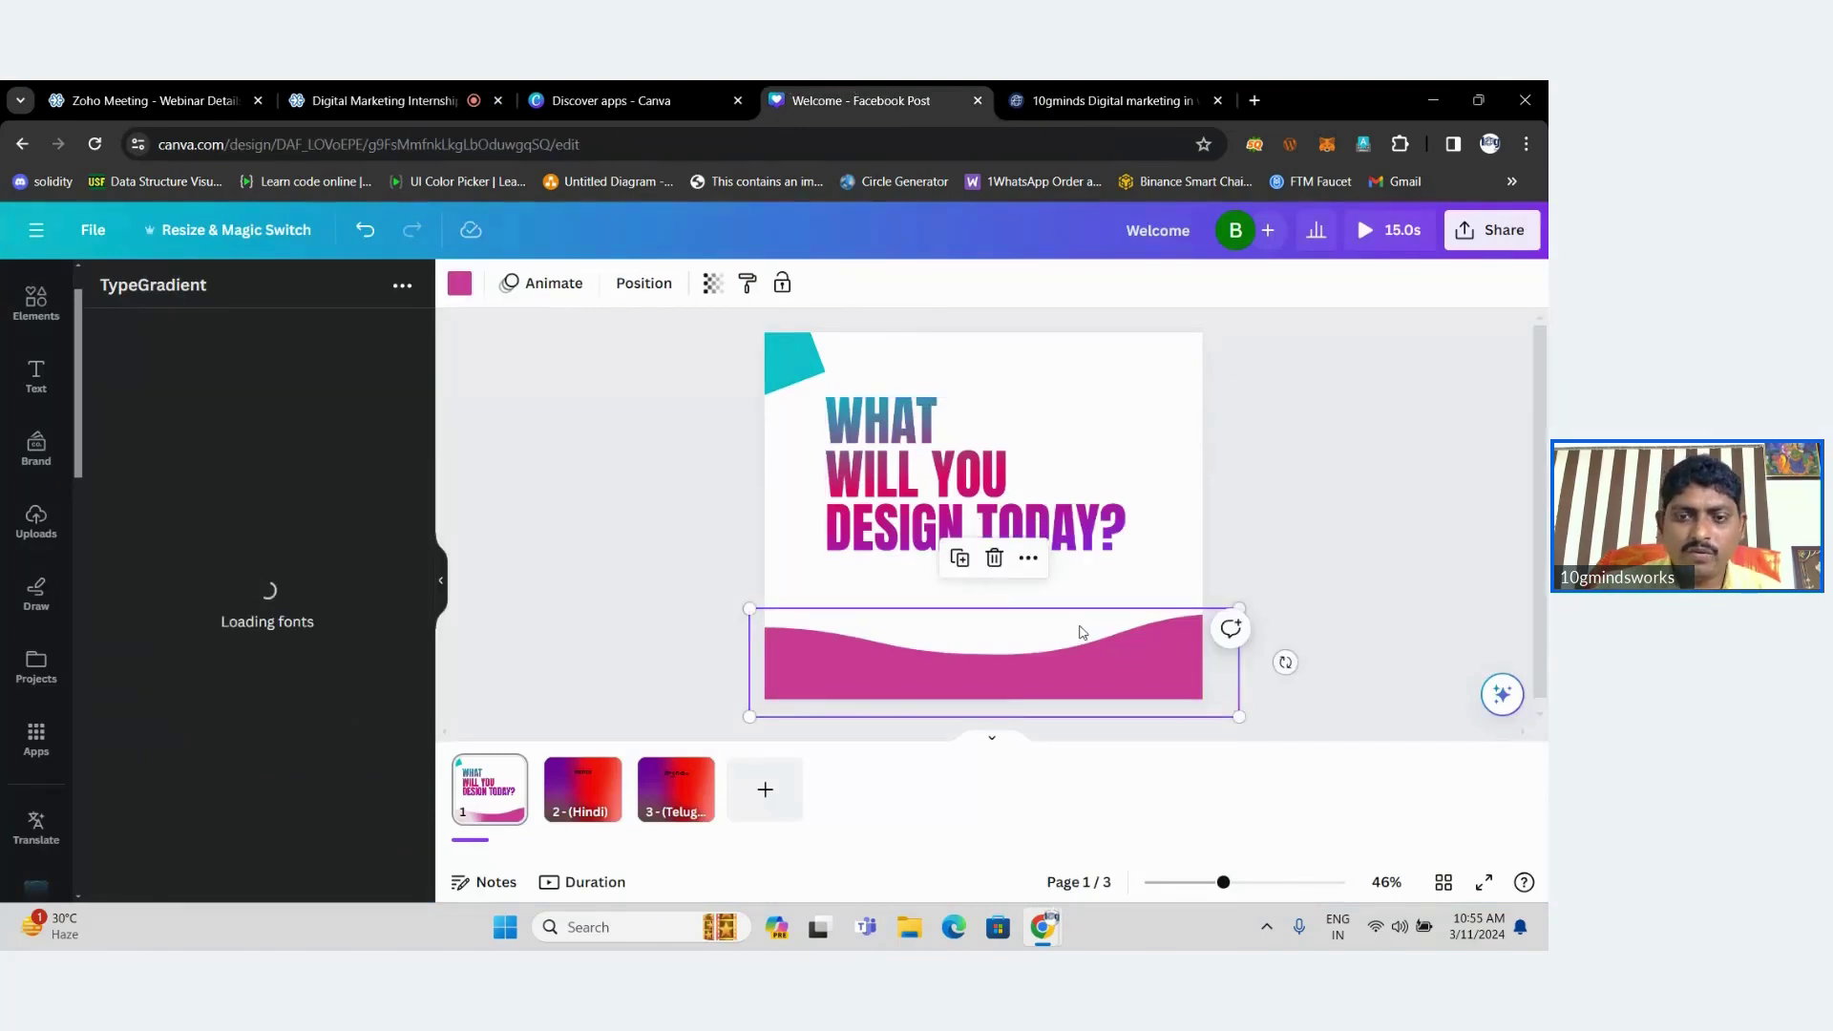
key(Delete)
drag(1082, 633, 779, 346)
key(Delete)
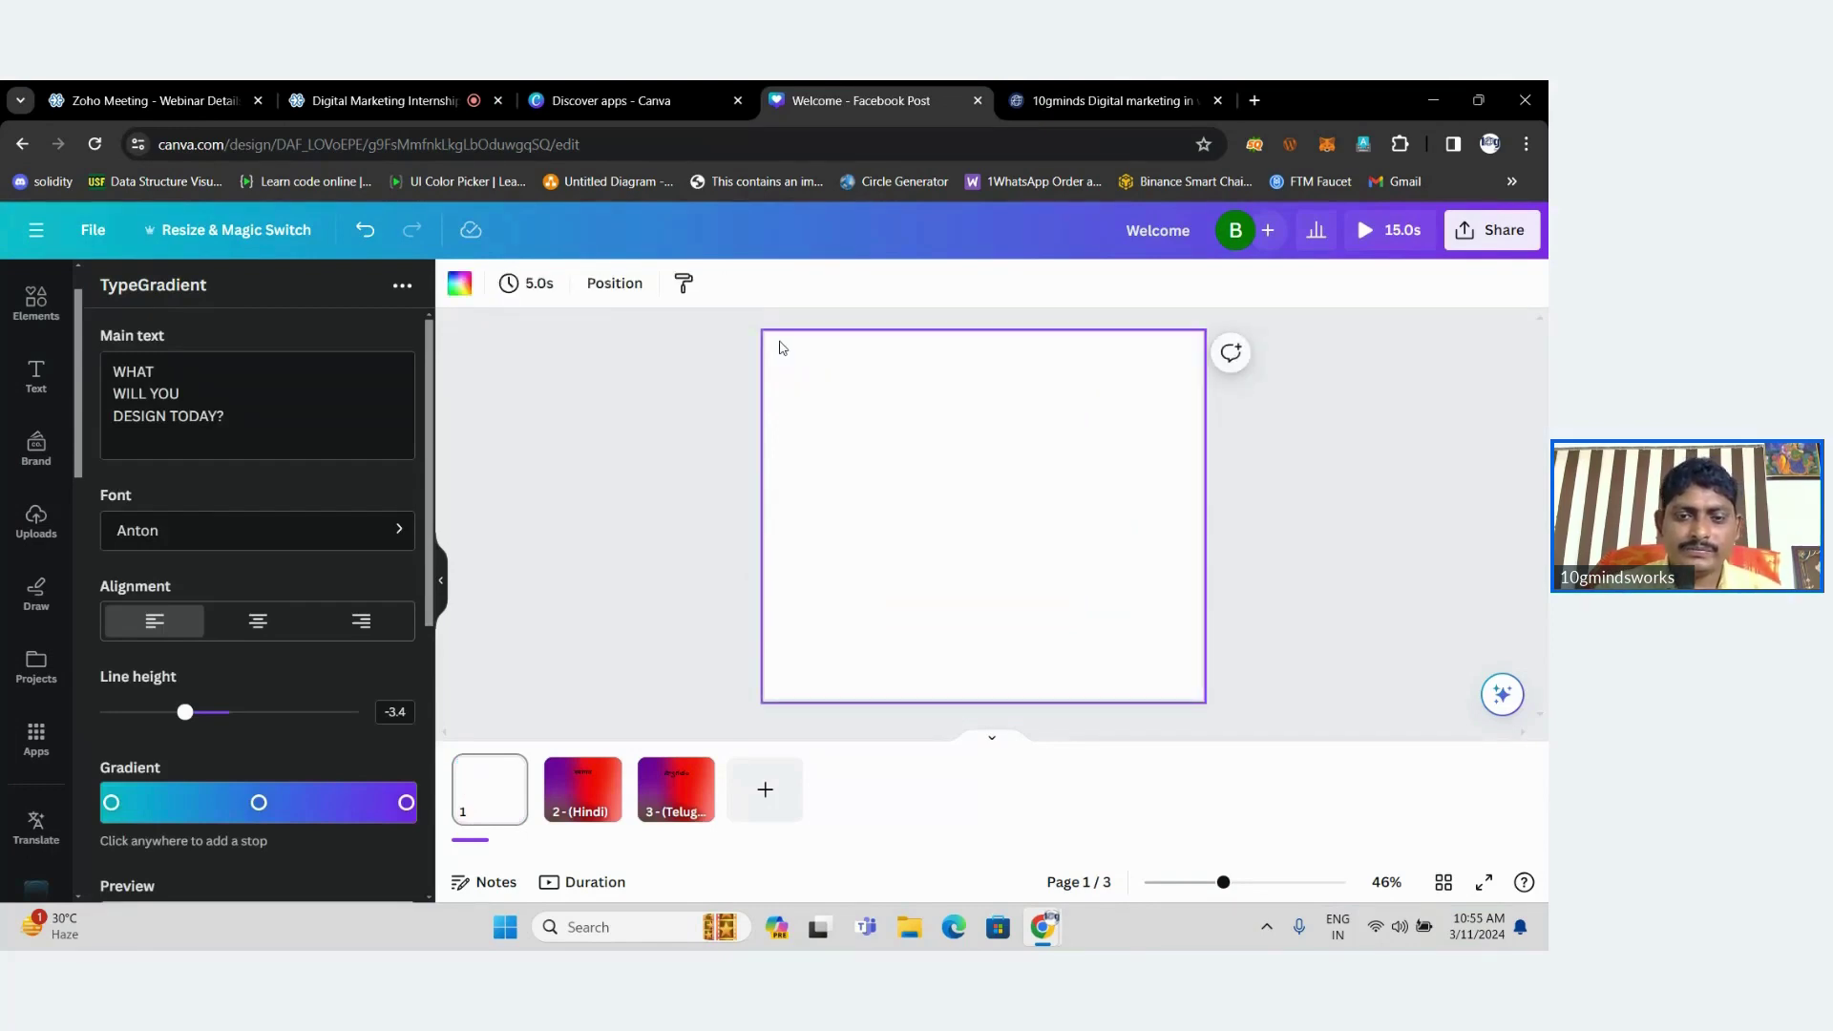
Go back to the webinar Q&A and reread the attendee question about placing a copied image.
click(1117, 98)
click(785, 95)
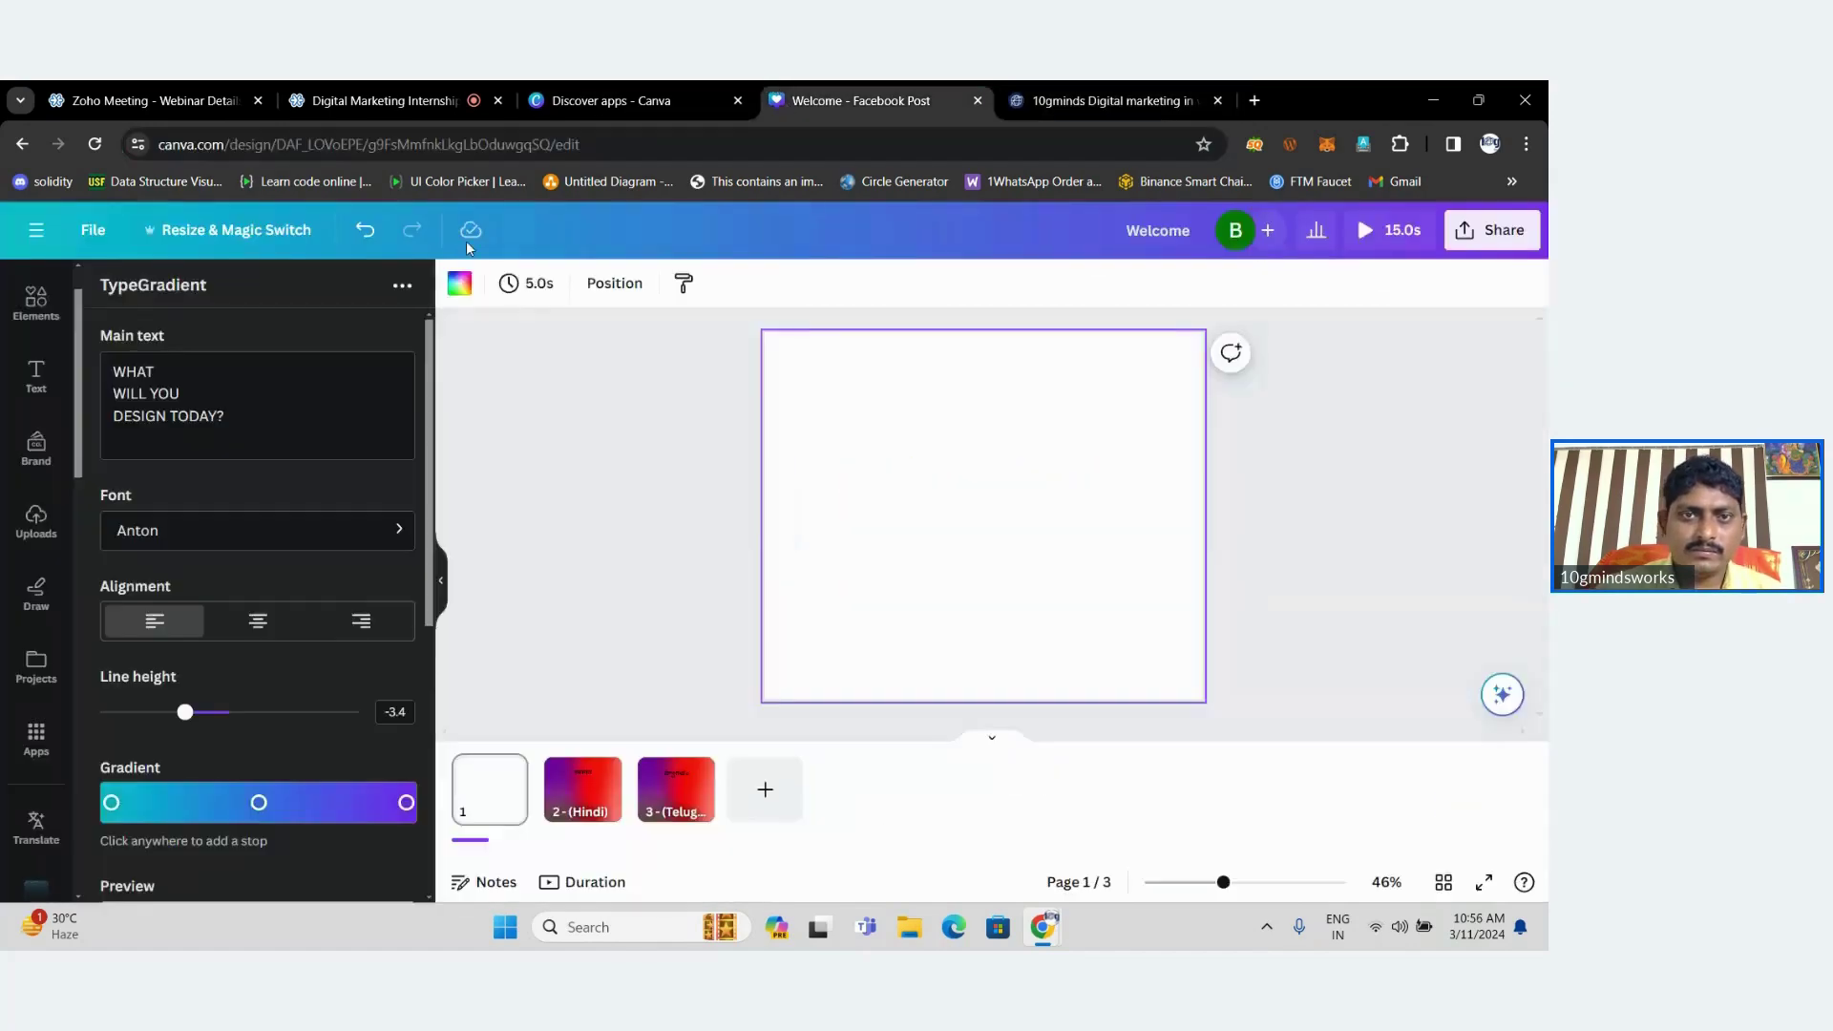
click(607, 97)
click(382, 101)
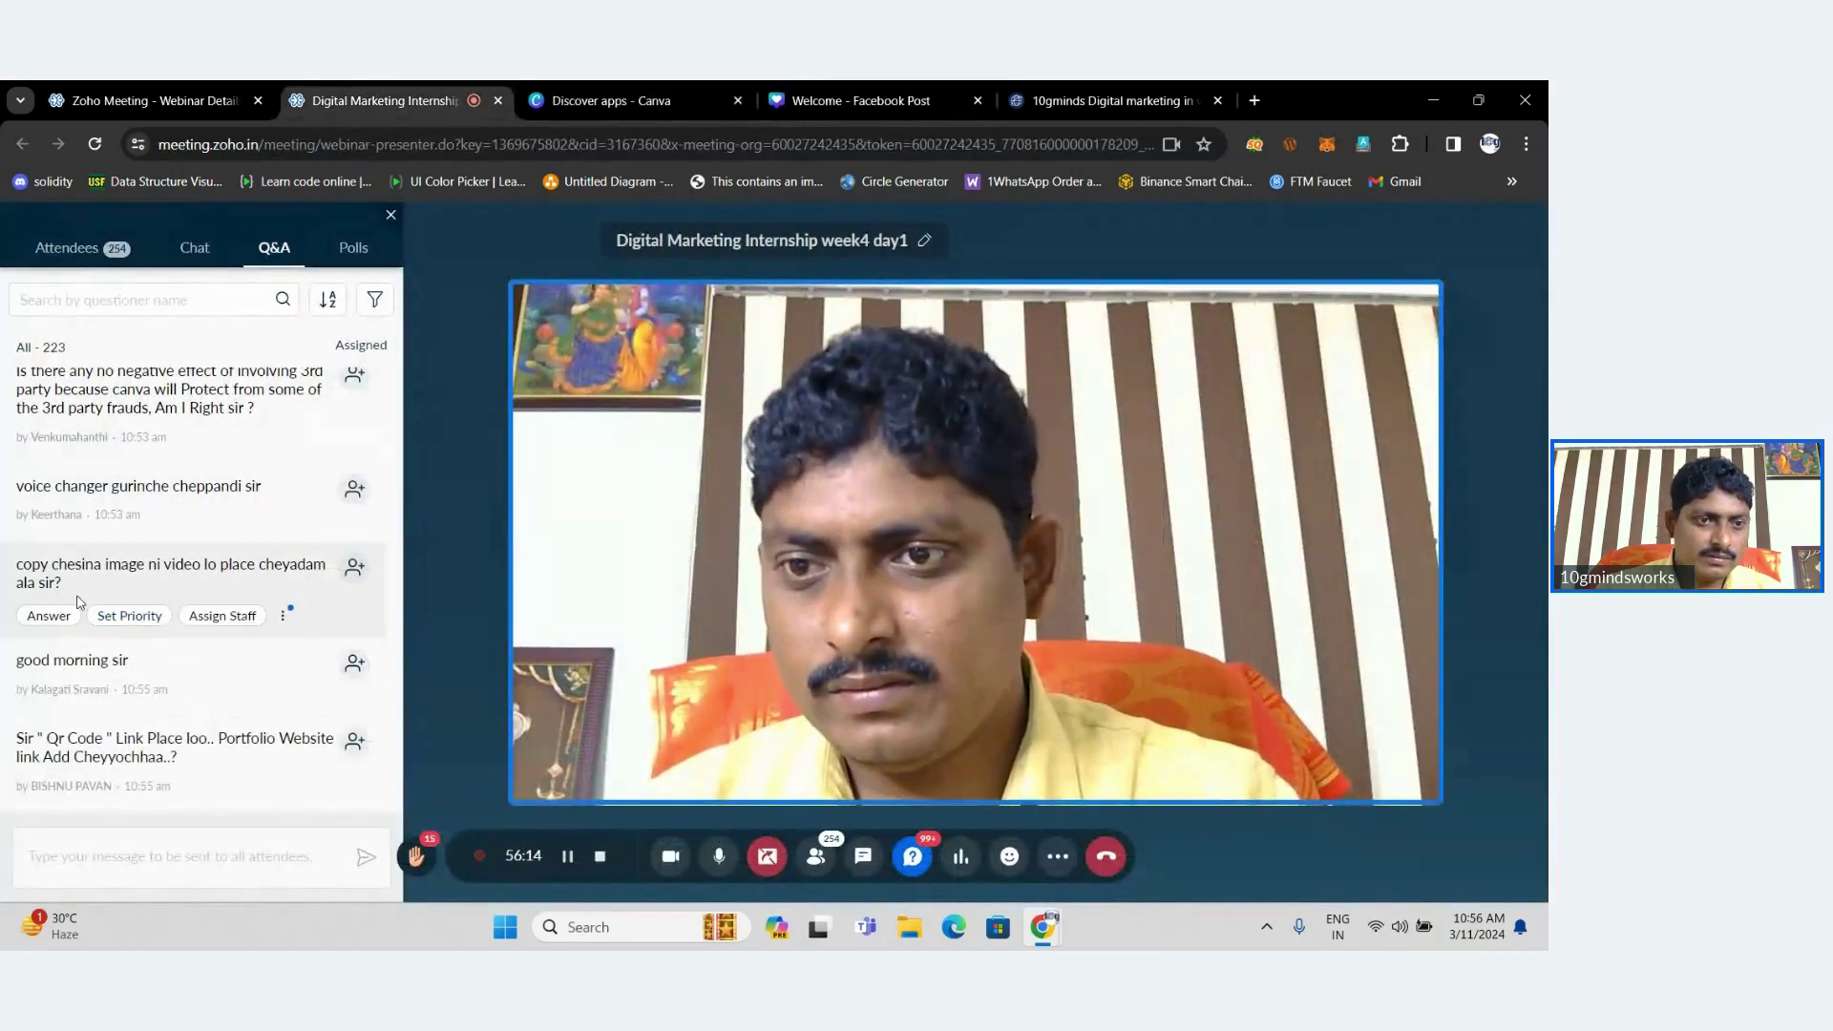
Search Google for "scenere" in a new browser tab and show the image results.
click(1108, 100)
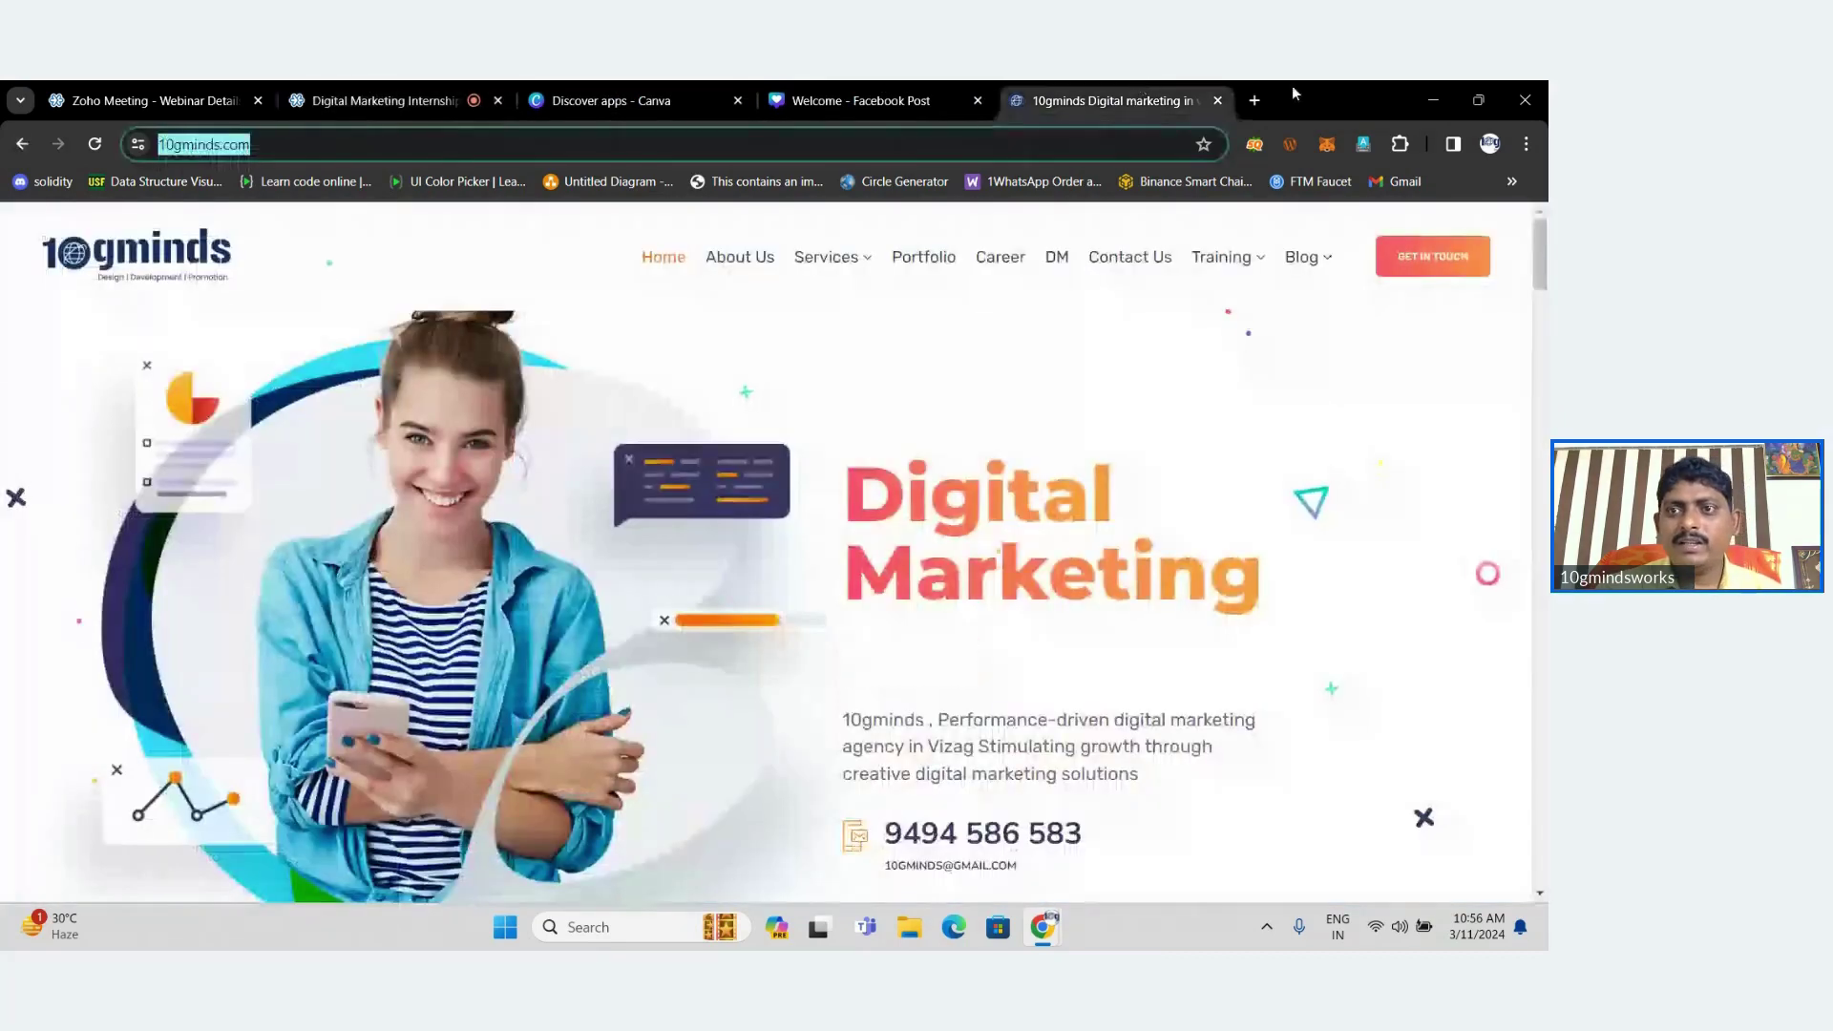
click(1255, 100)
click(855, 541)
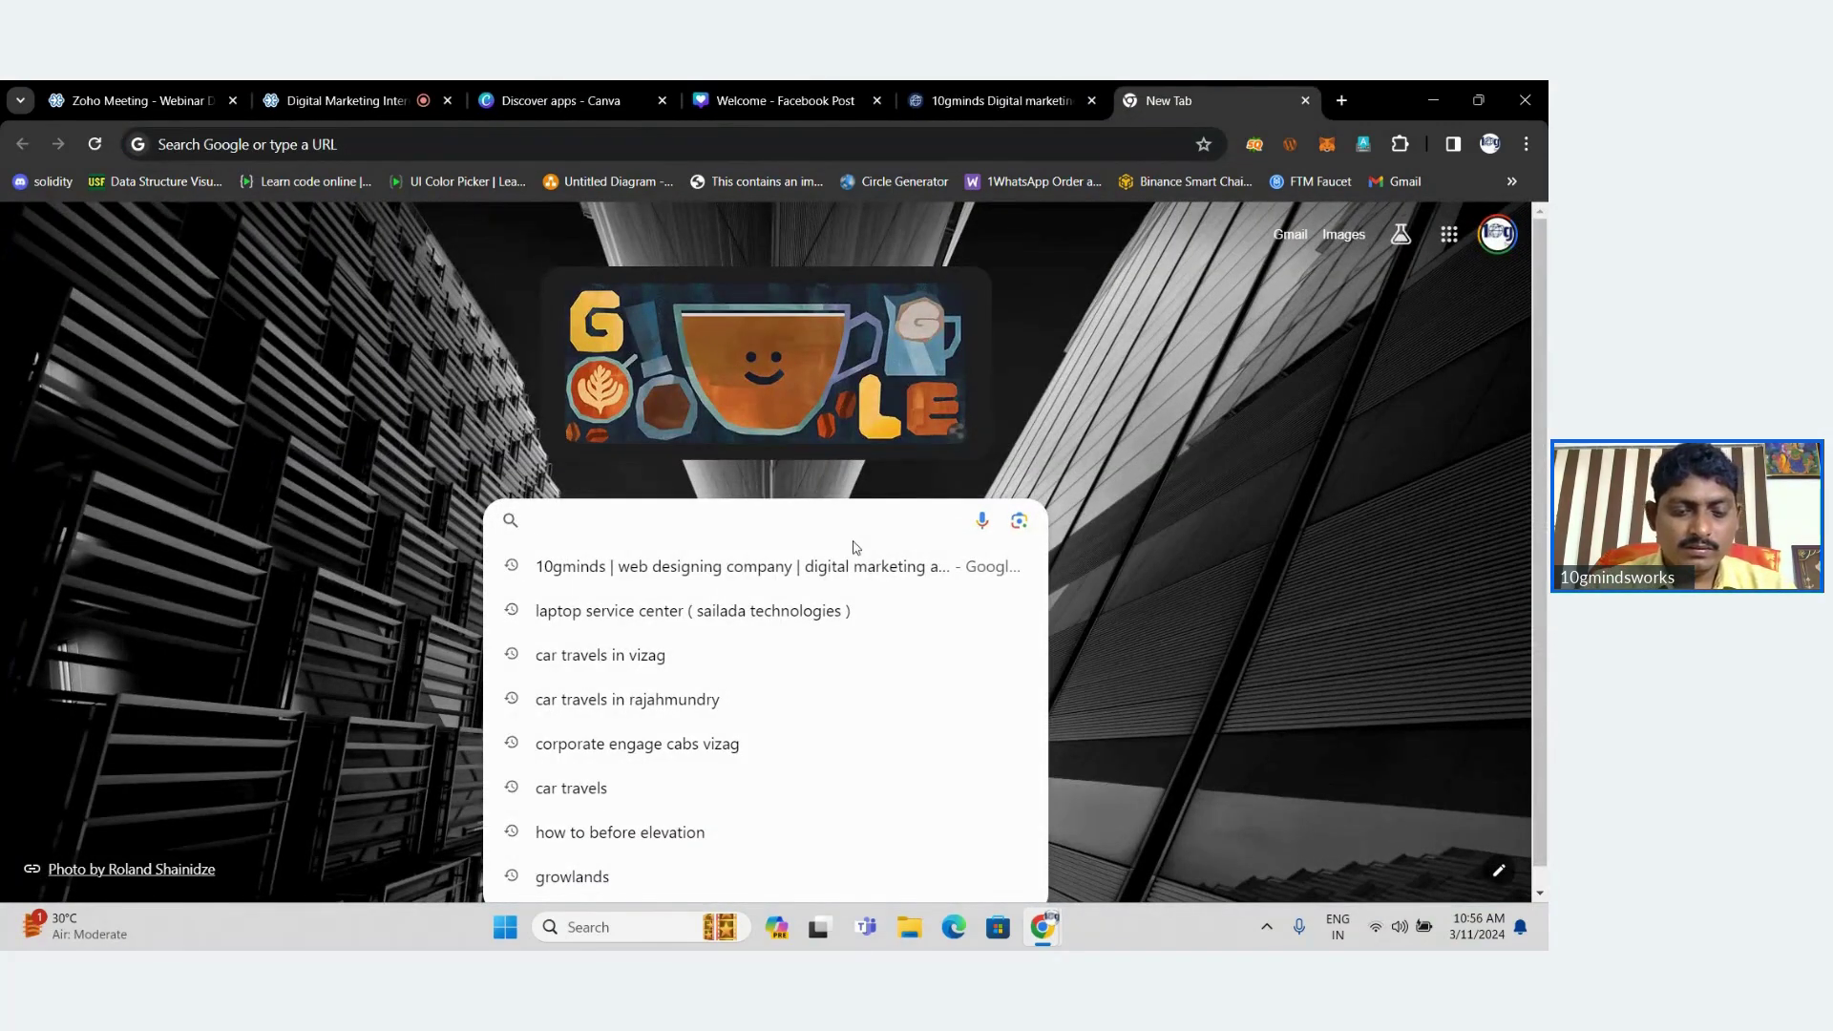
text(scenere)
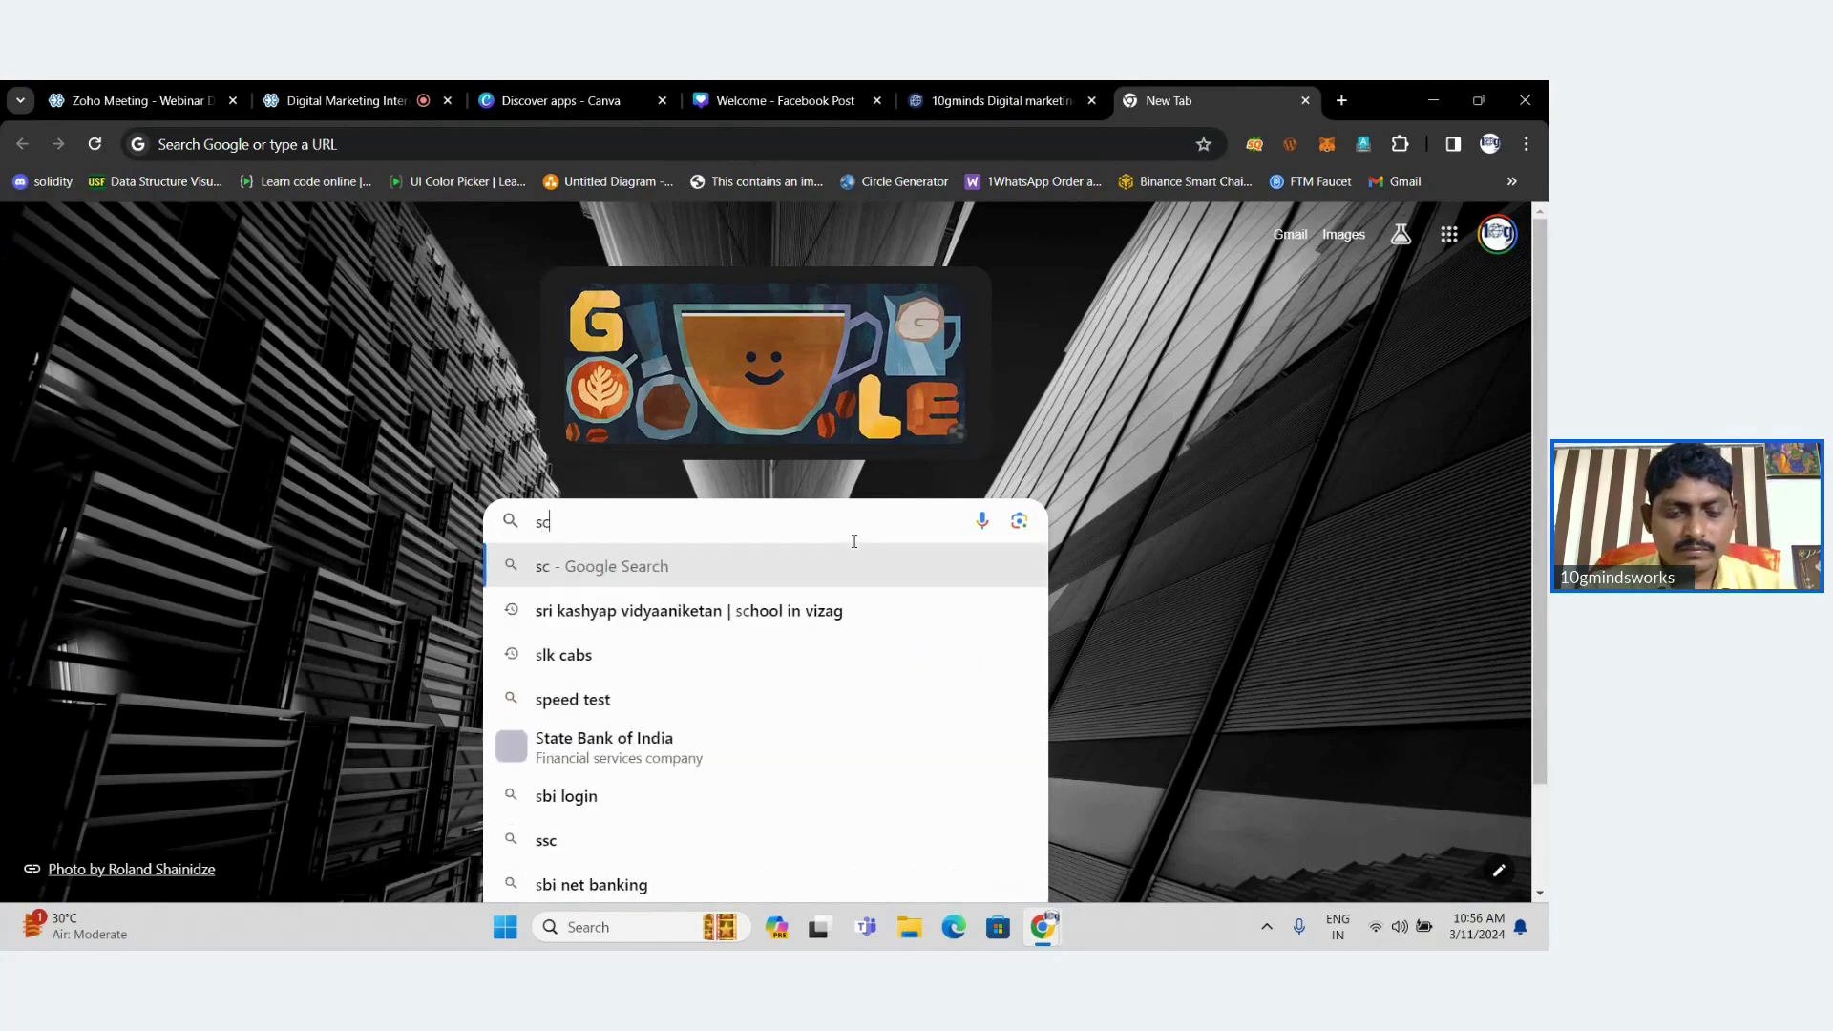
key(Return)
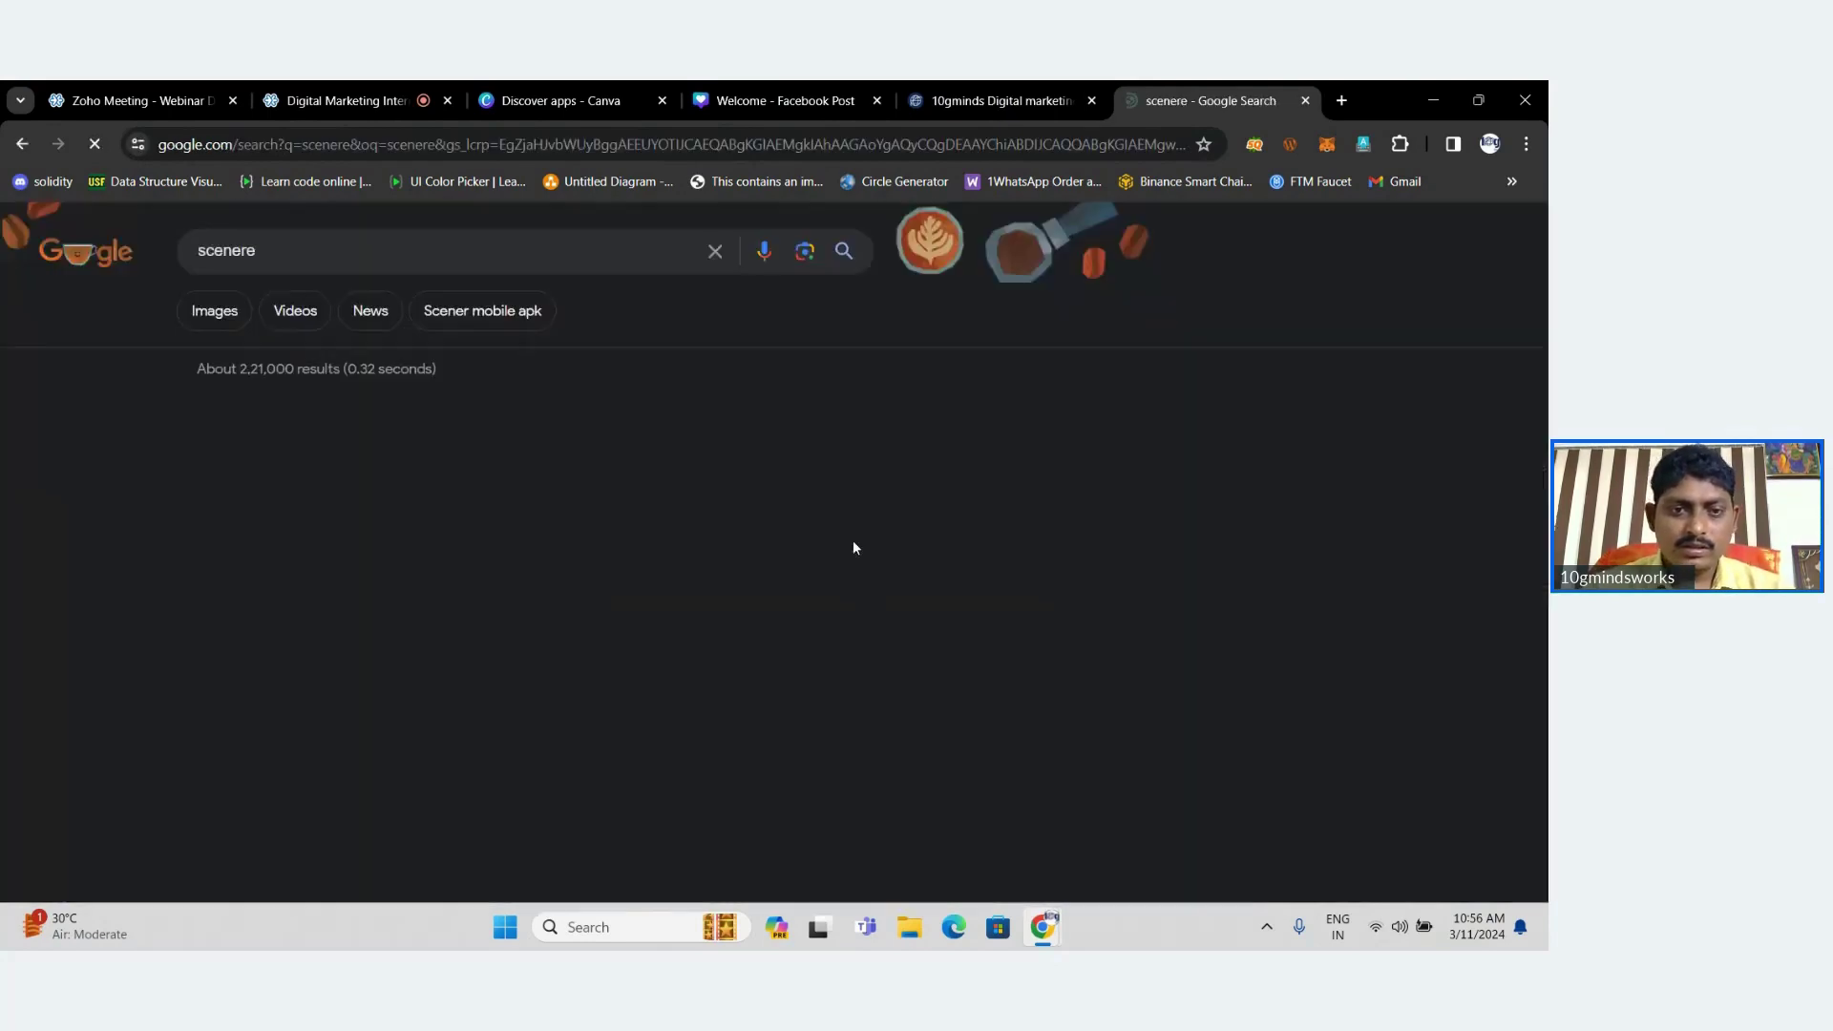
click(216, 313)
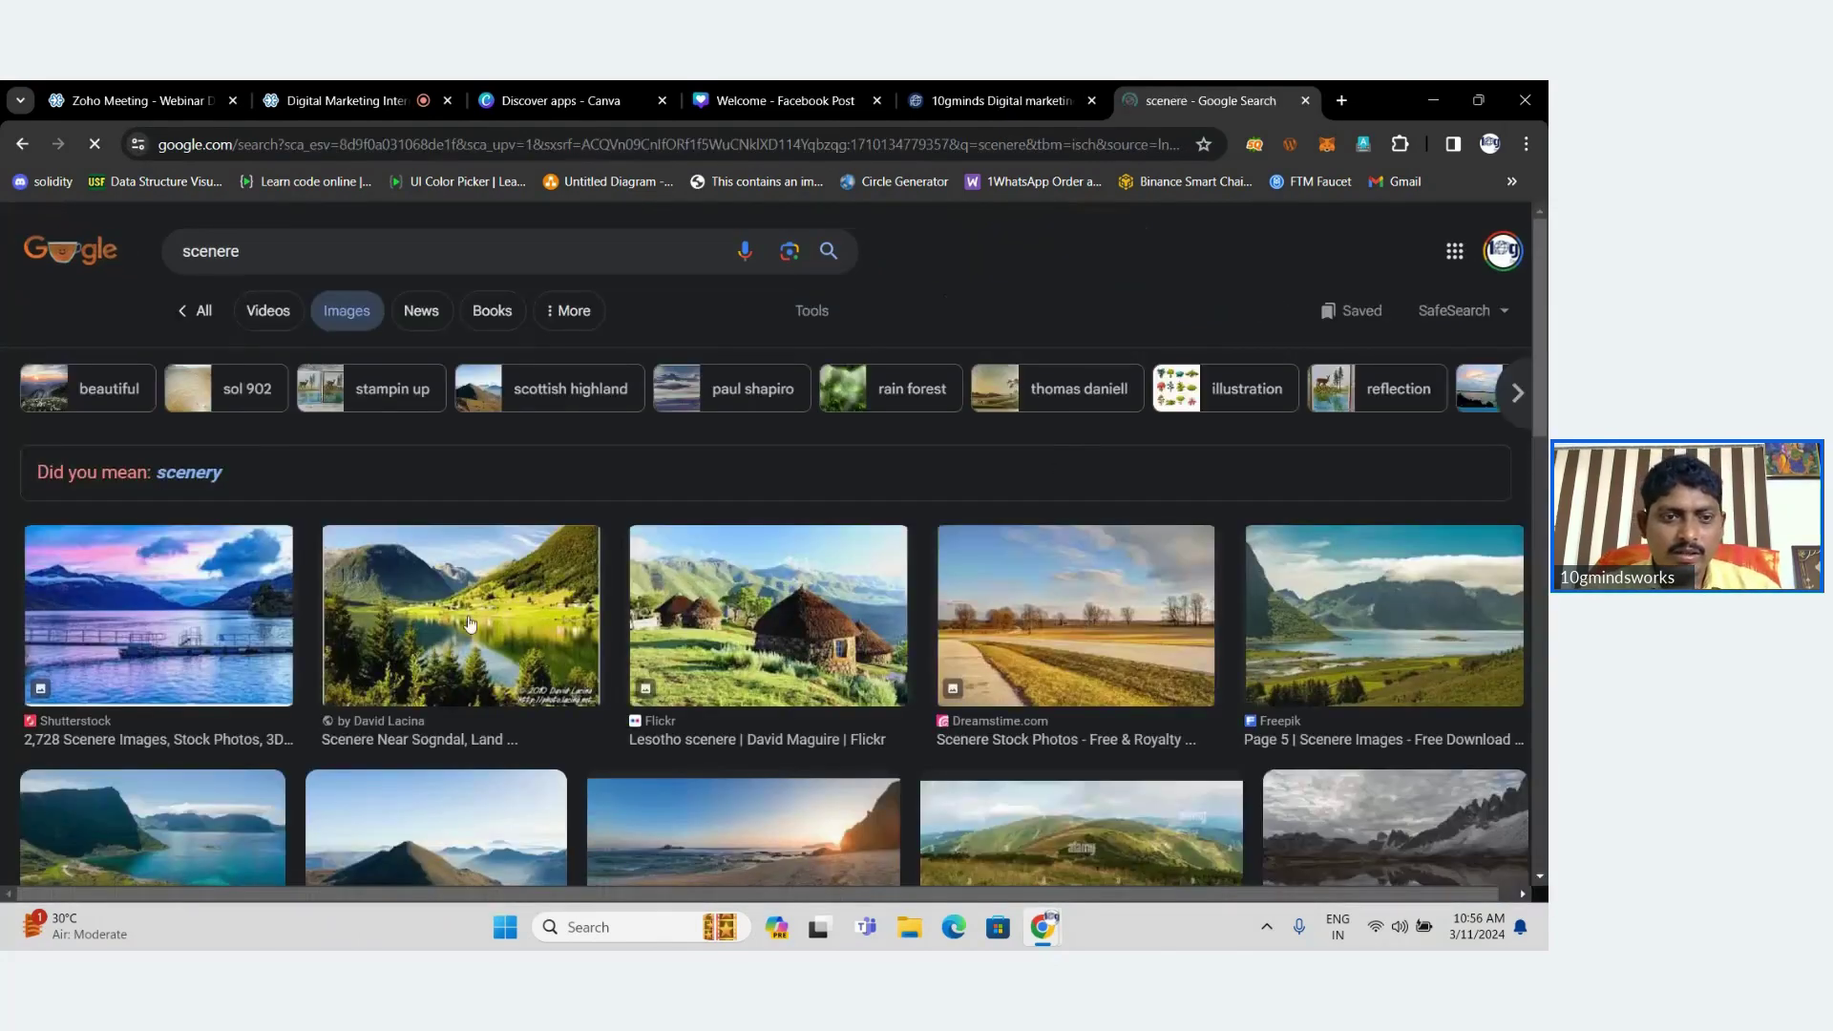
Copy the Sogndal fjord landscape image from the results and paste it onto page 1 of the Canva post.
click(470, 623)
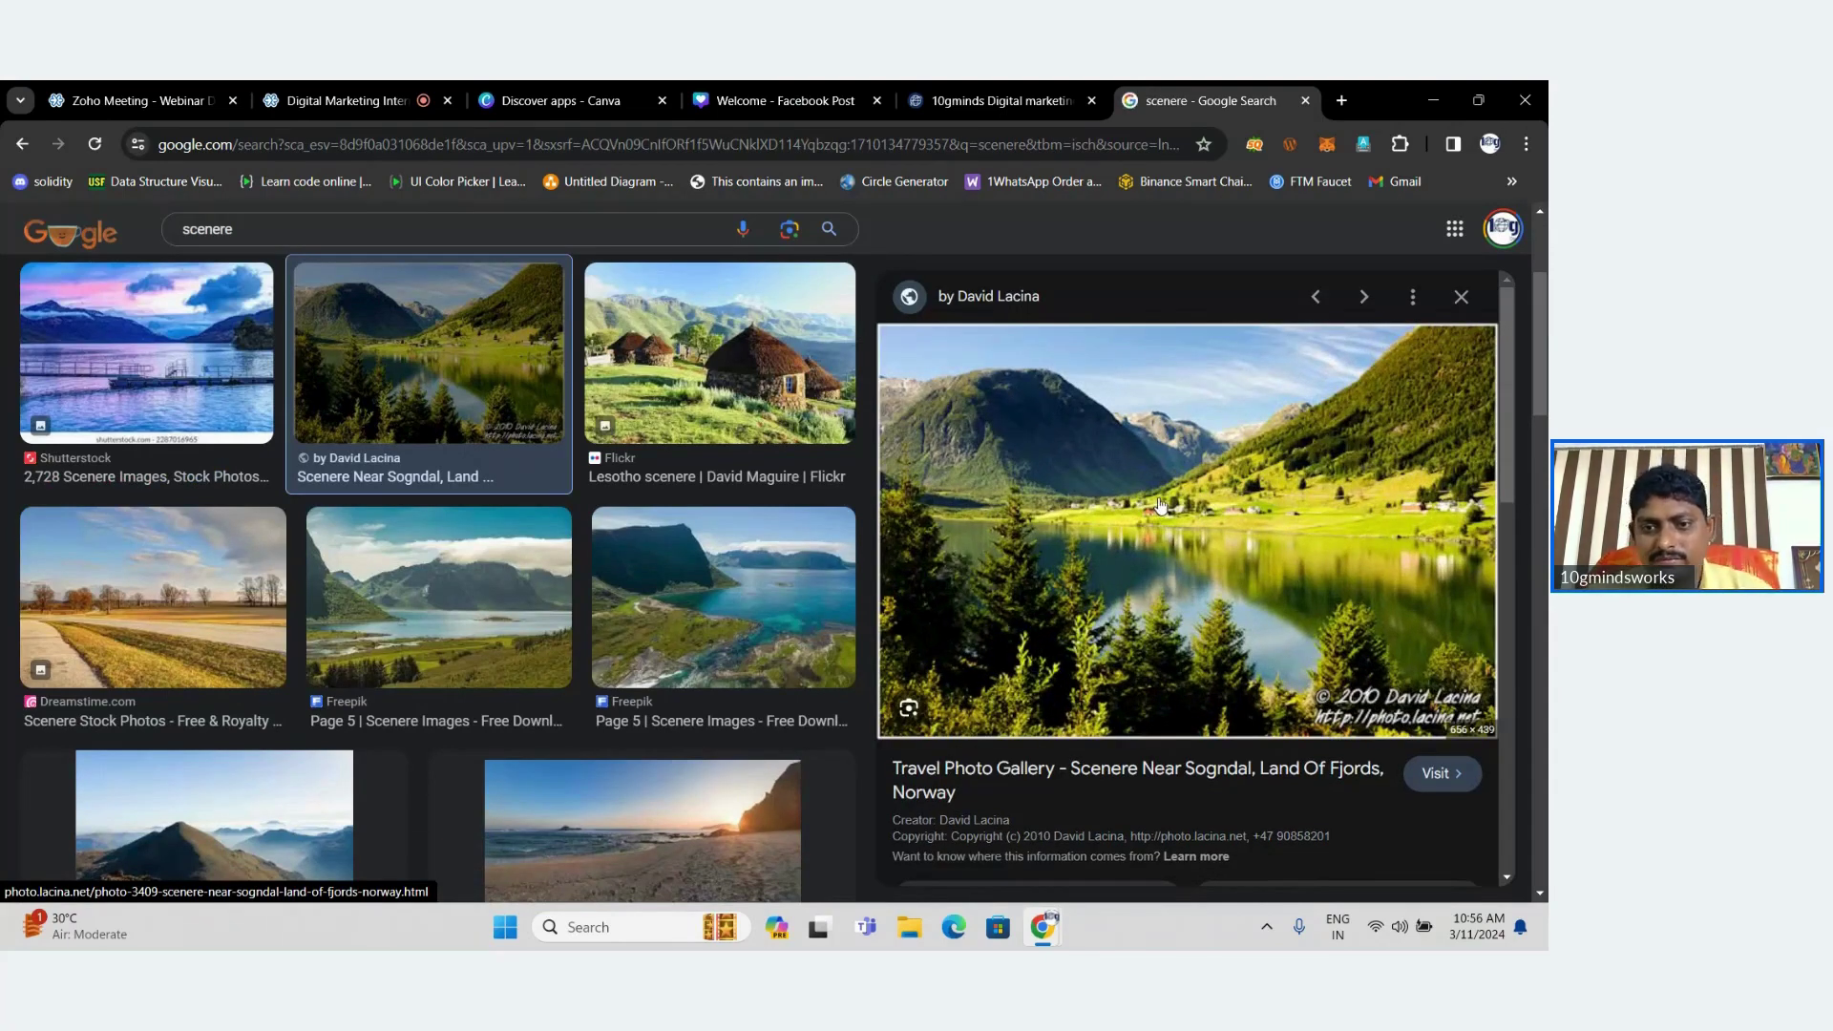
right_click(1162, 524)
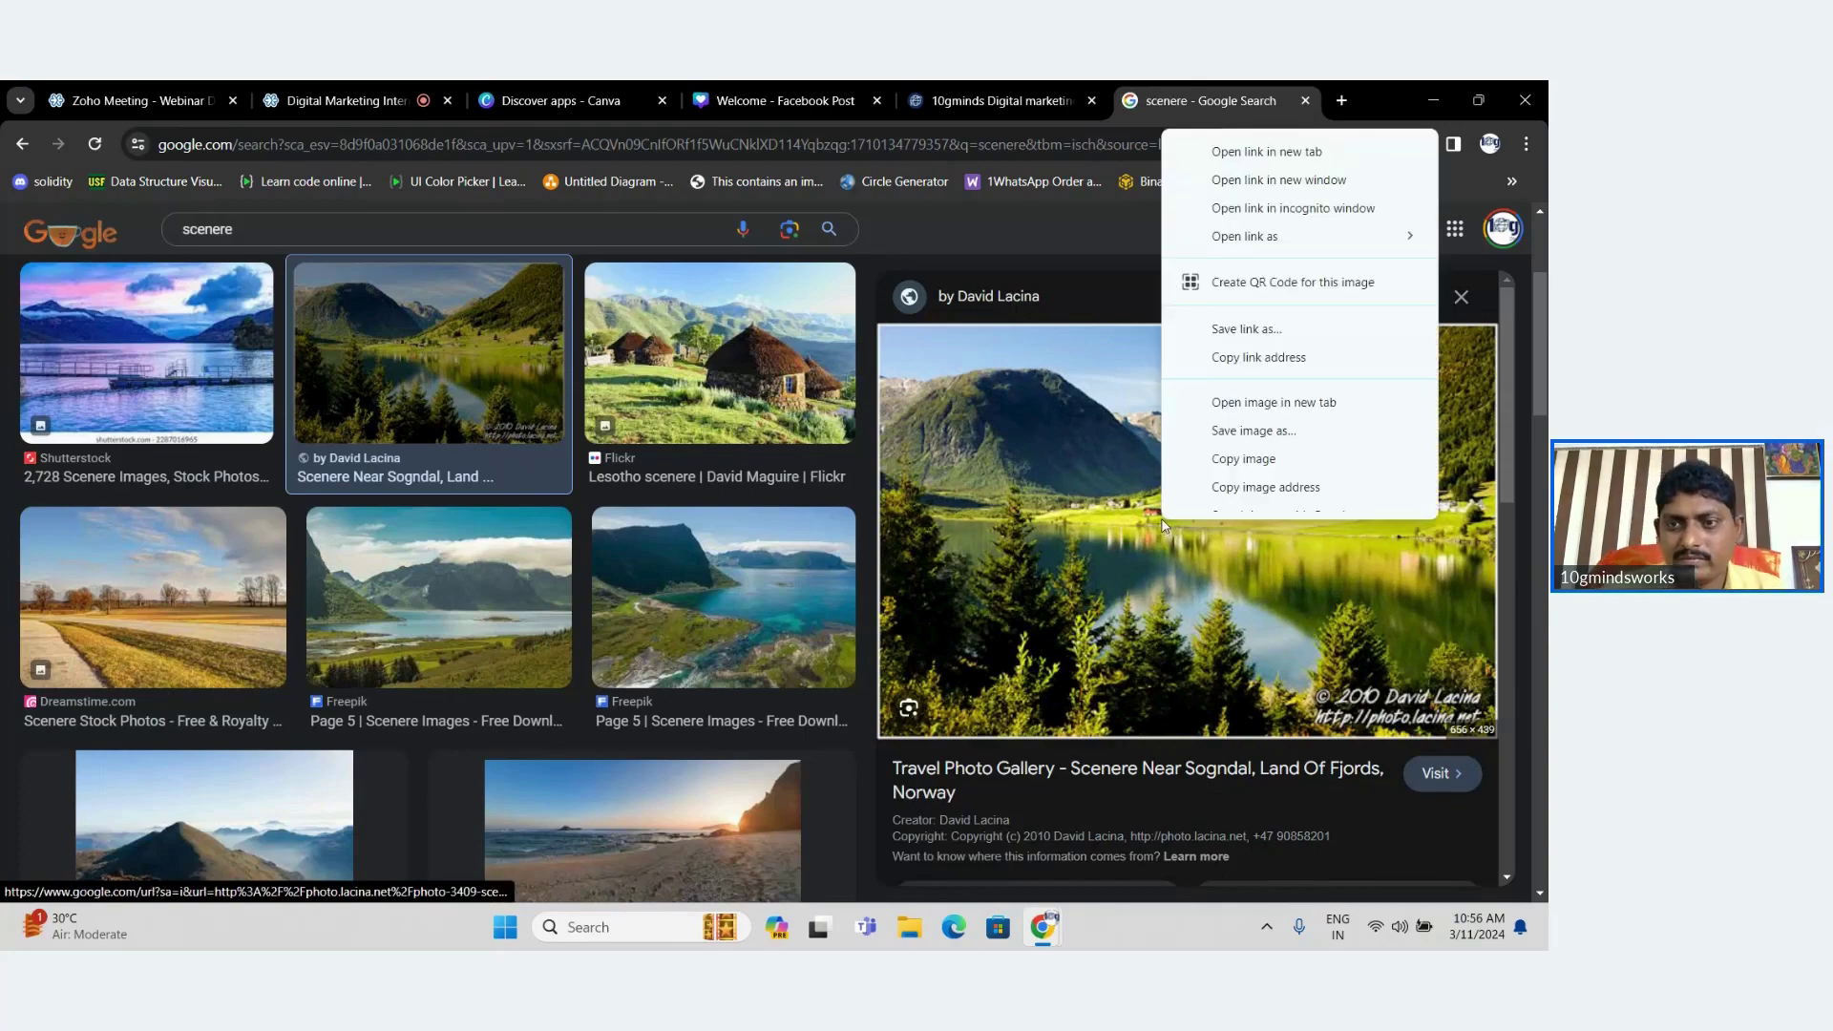
click(1245, 468)
click(833, 91)
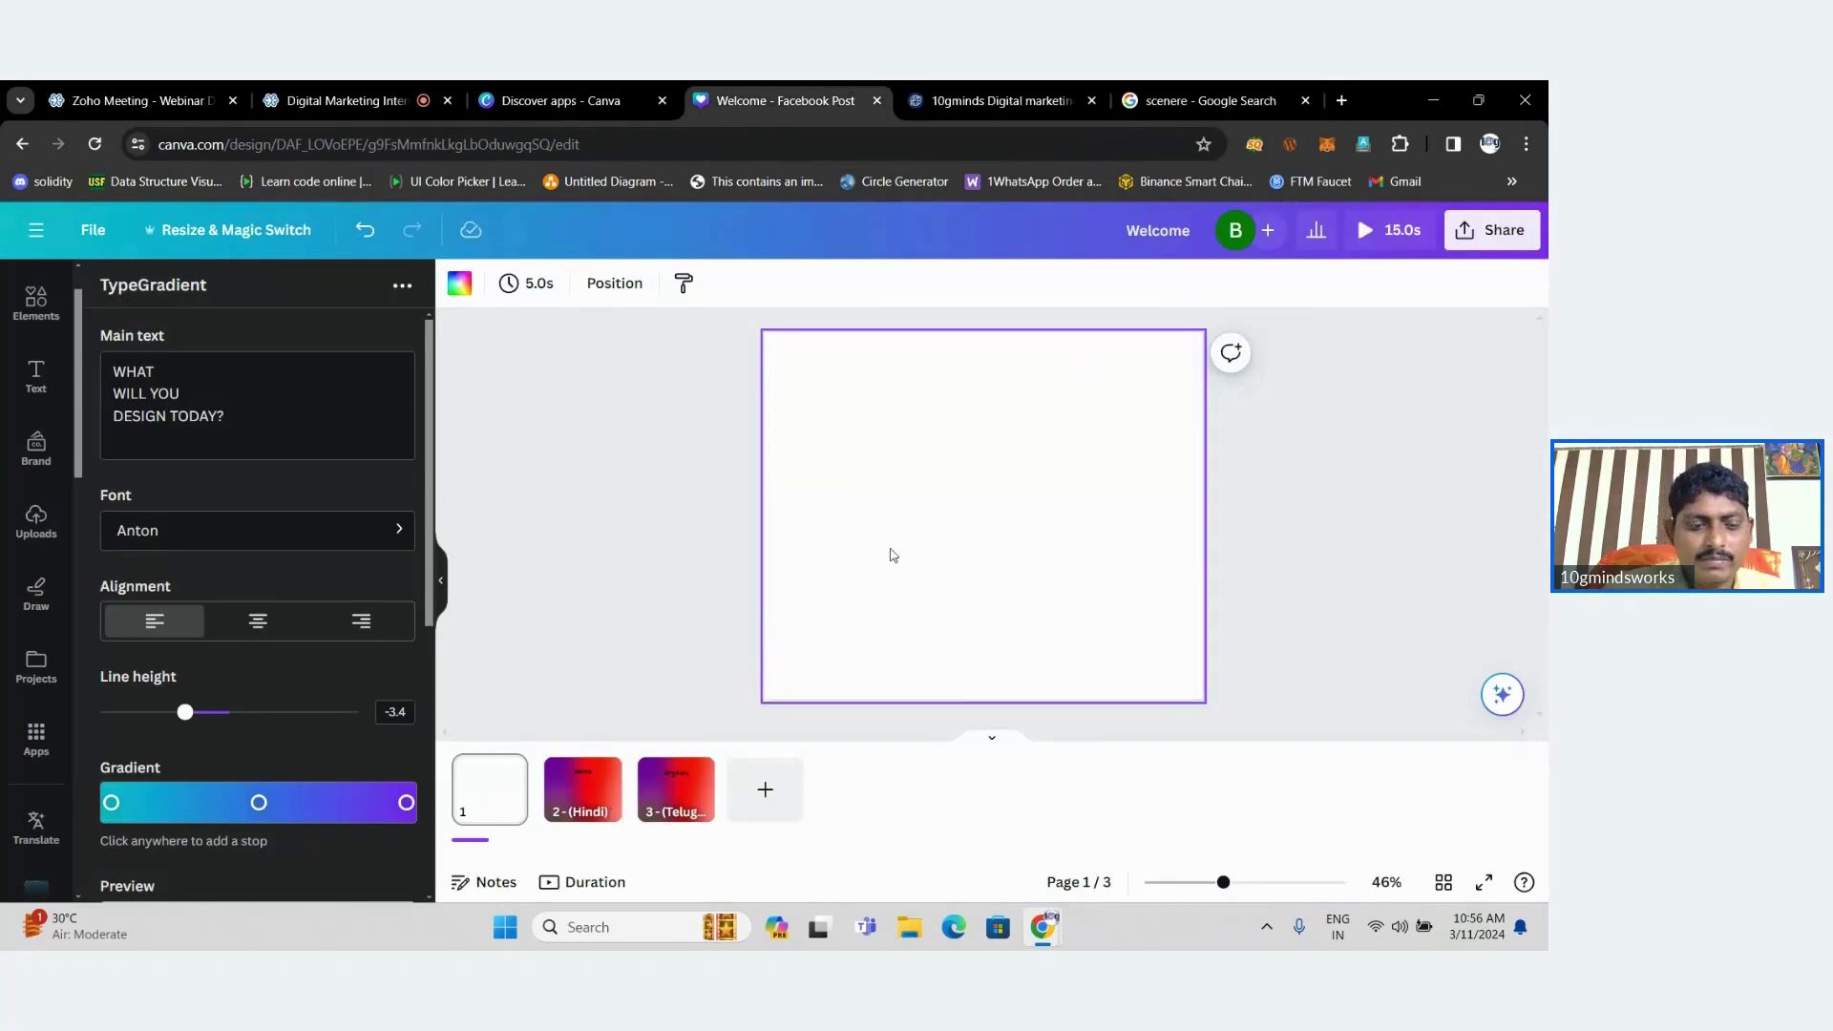
right_click(880, 541)
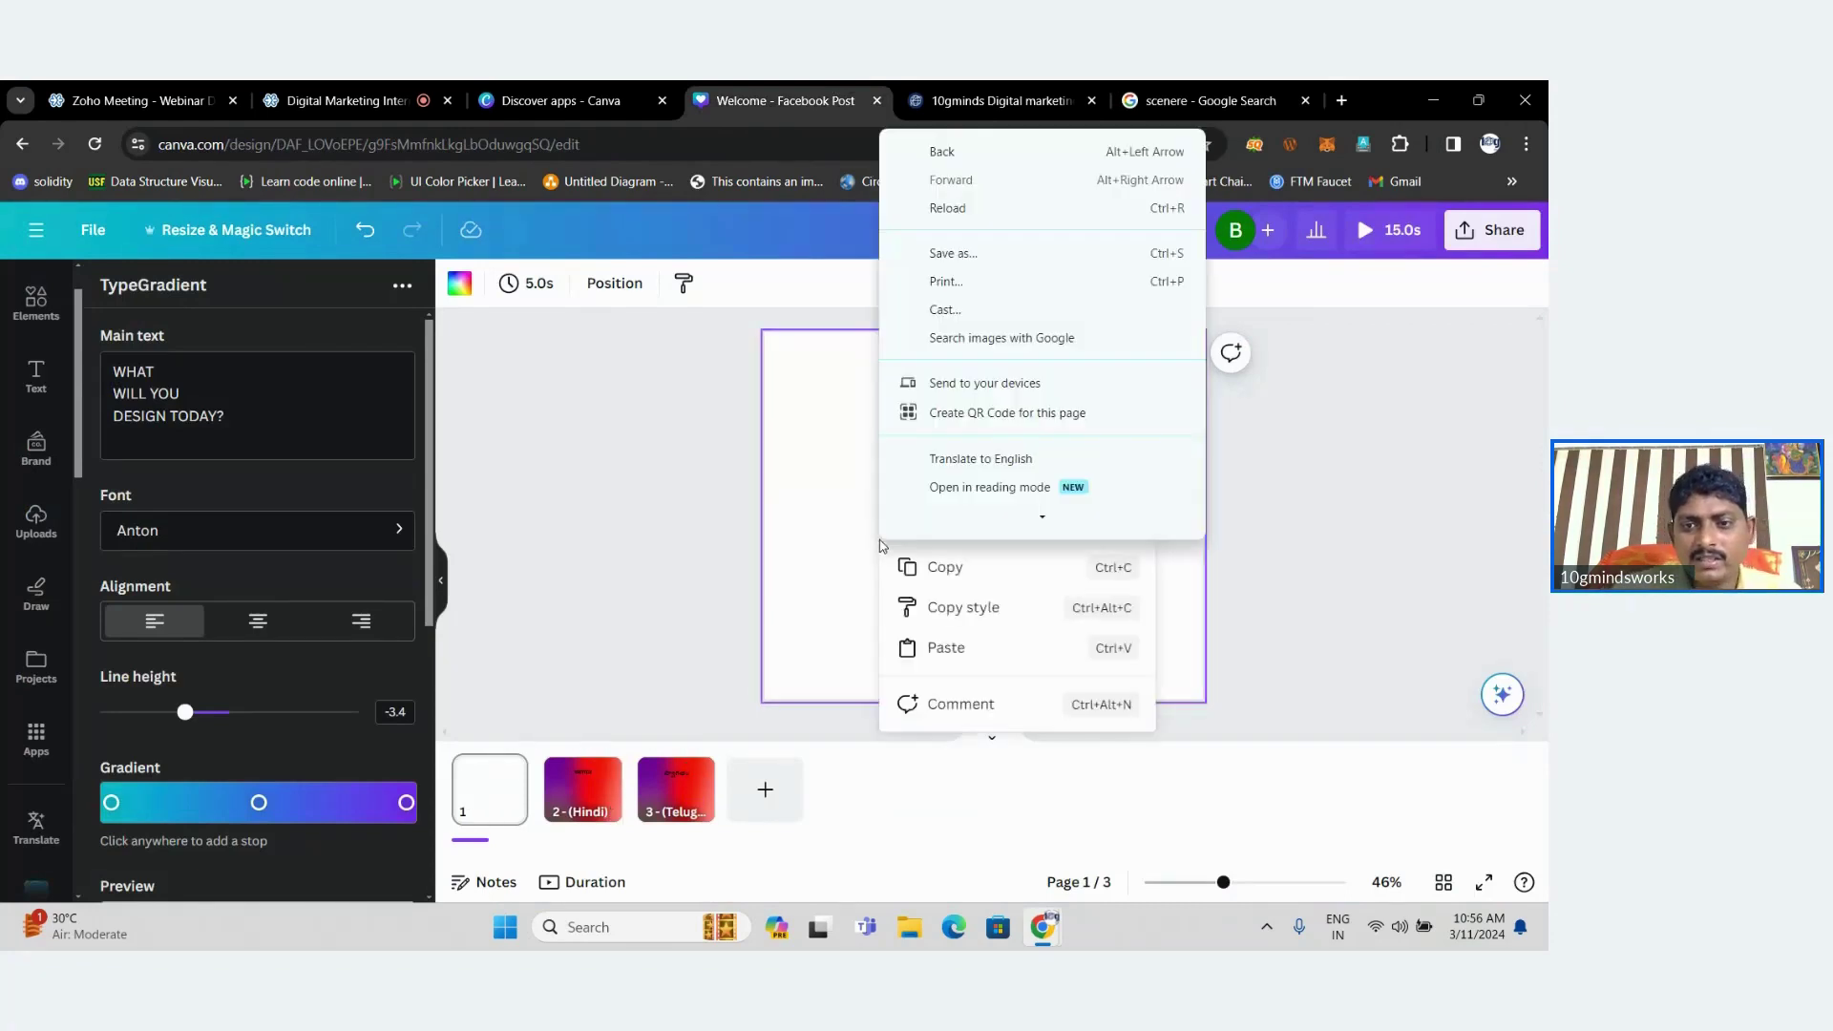
click(946, 648)
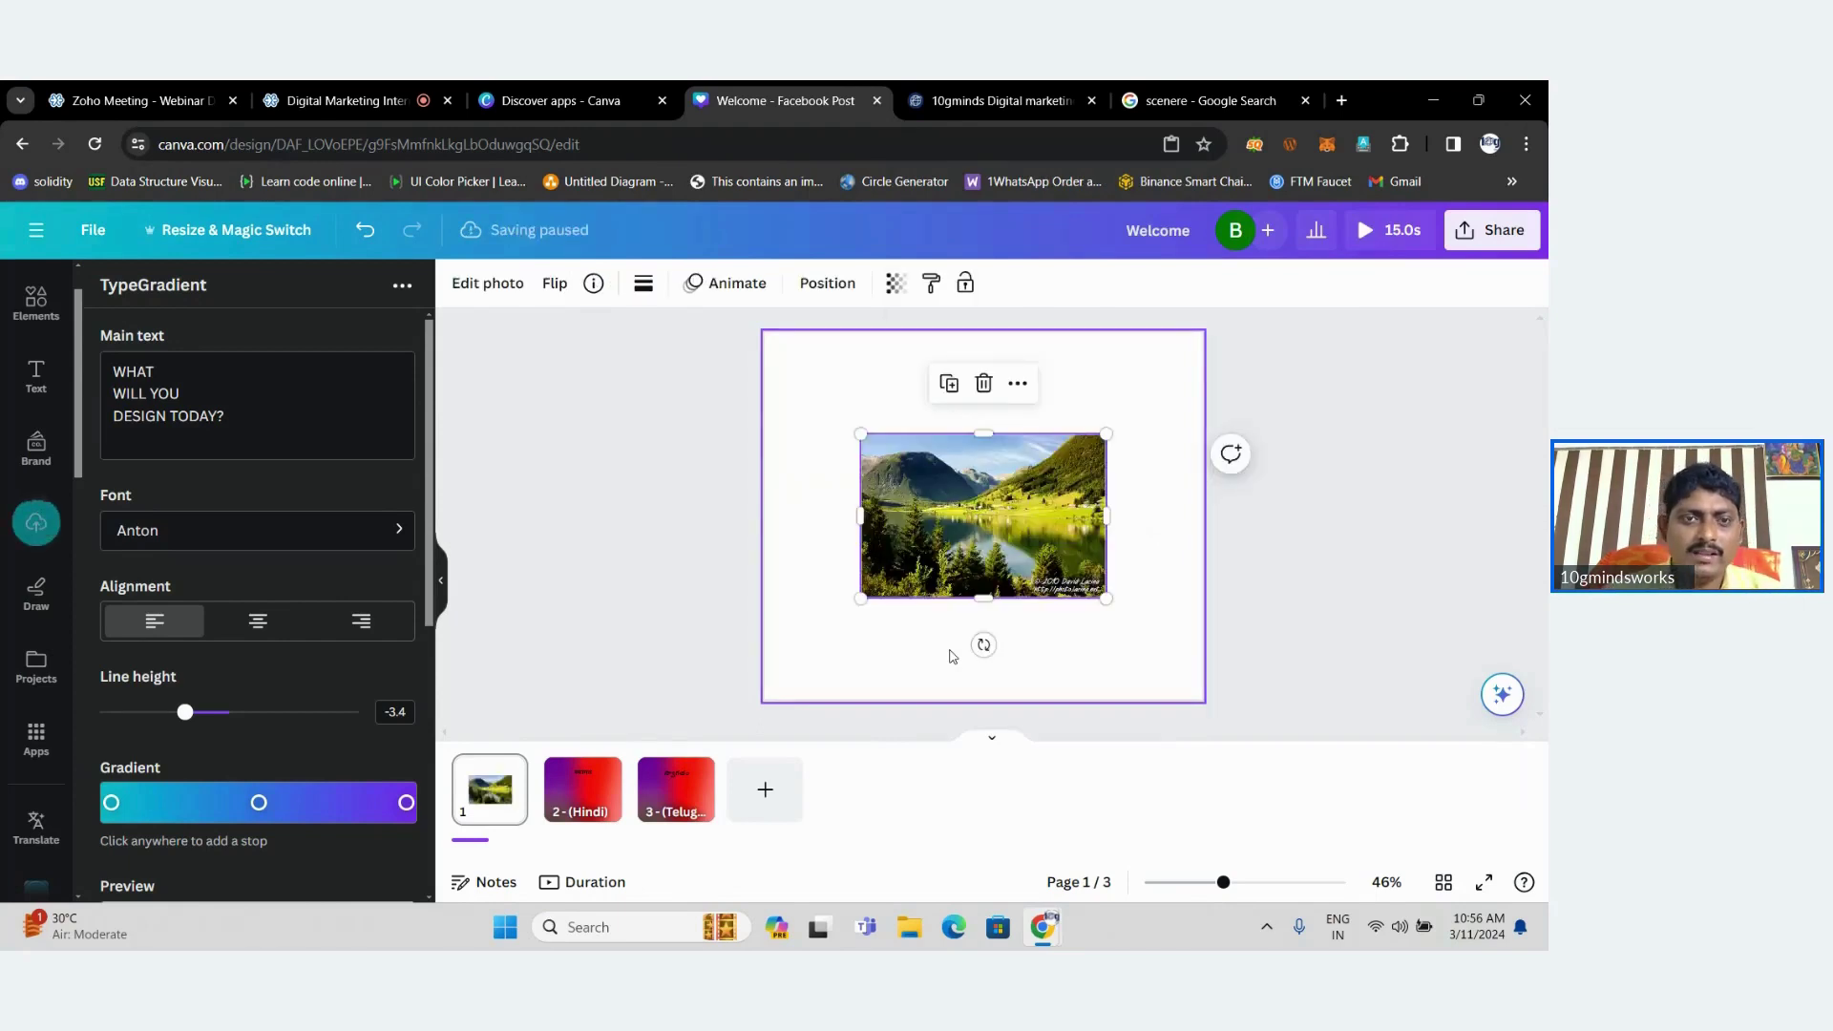
Return to the webinar, read the newest attendee questions in the Q&A and dismiss the Chrome notification.
click(339, 100)
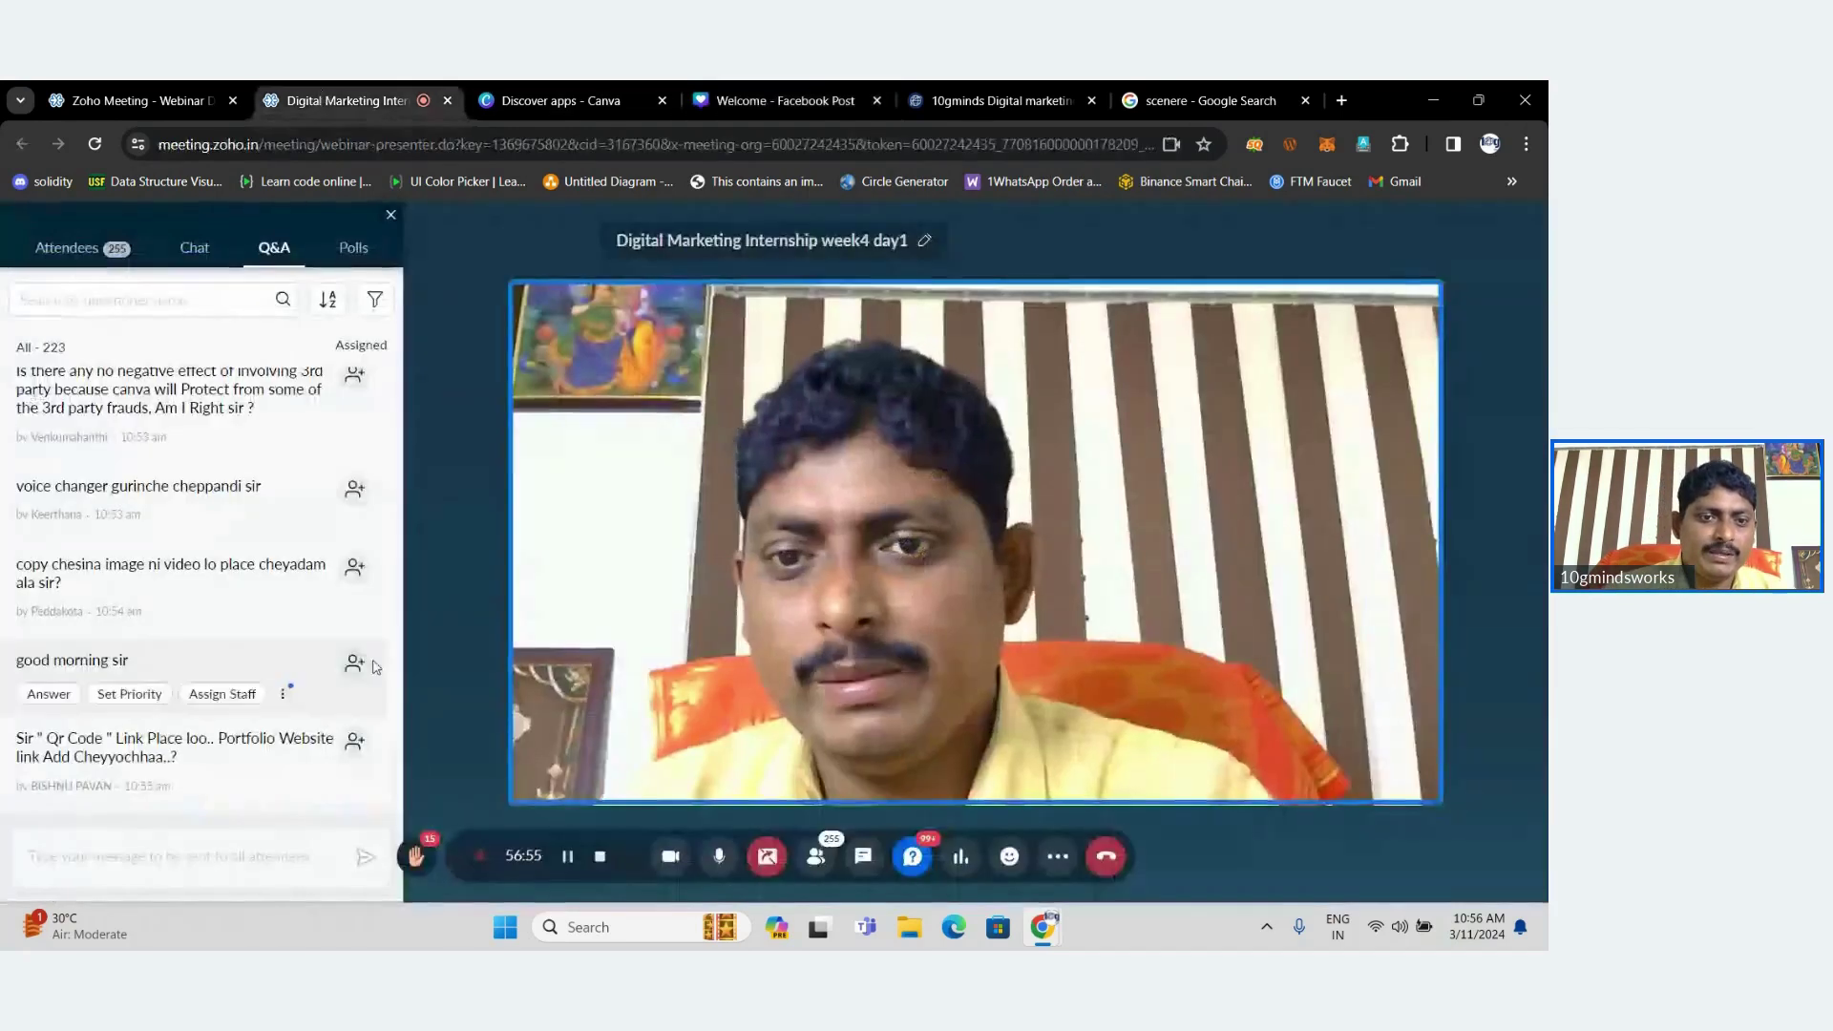
scroll(397, 764, down, 1)
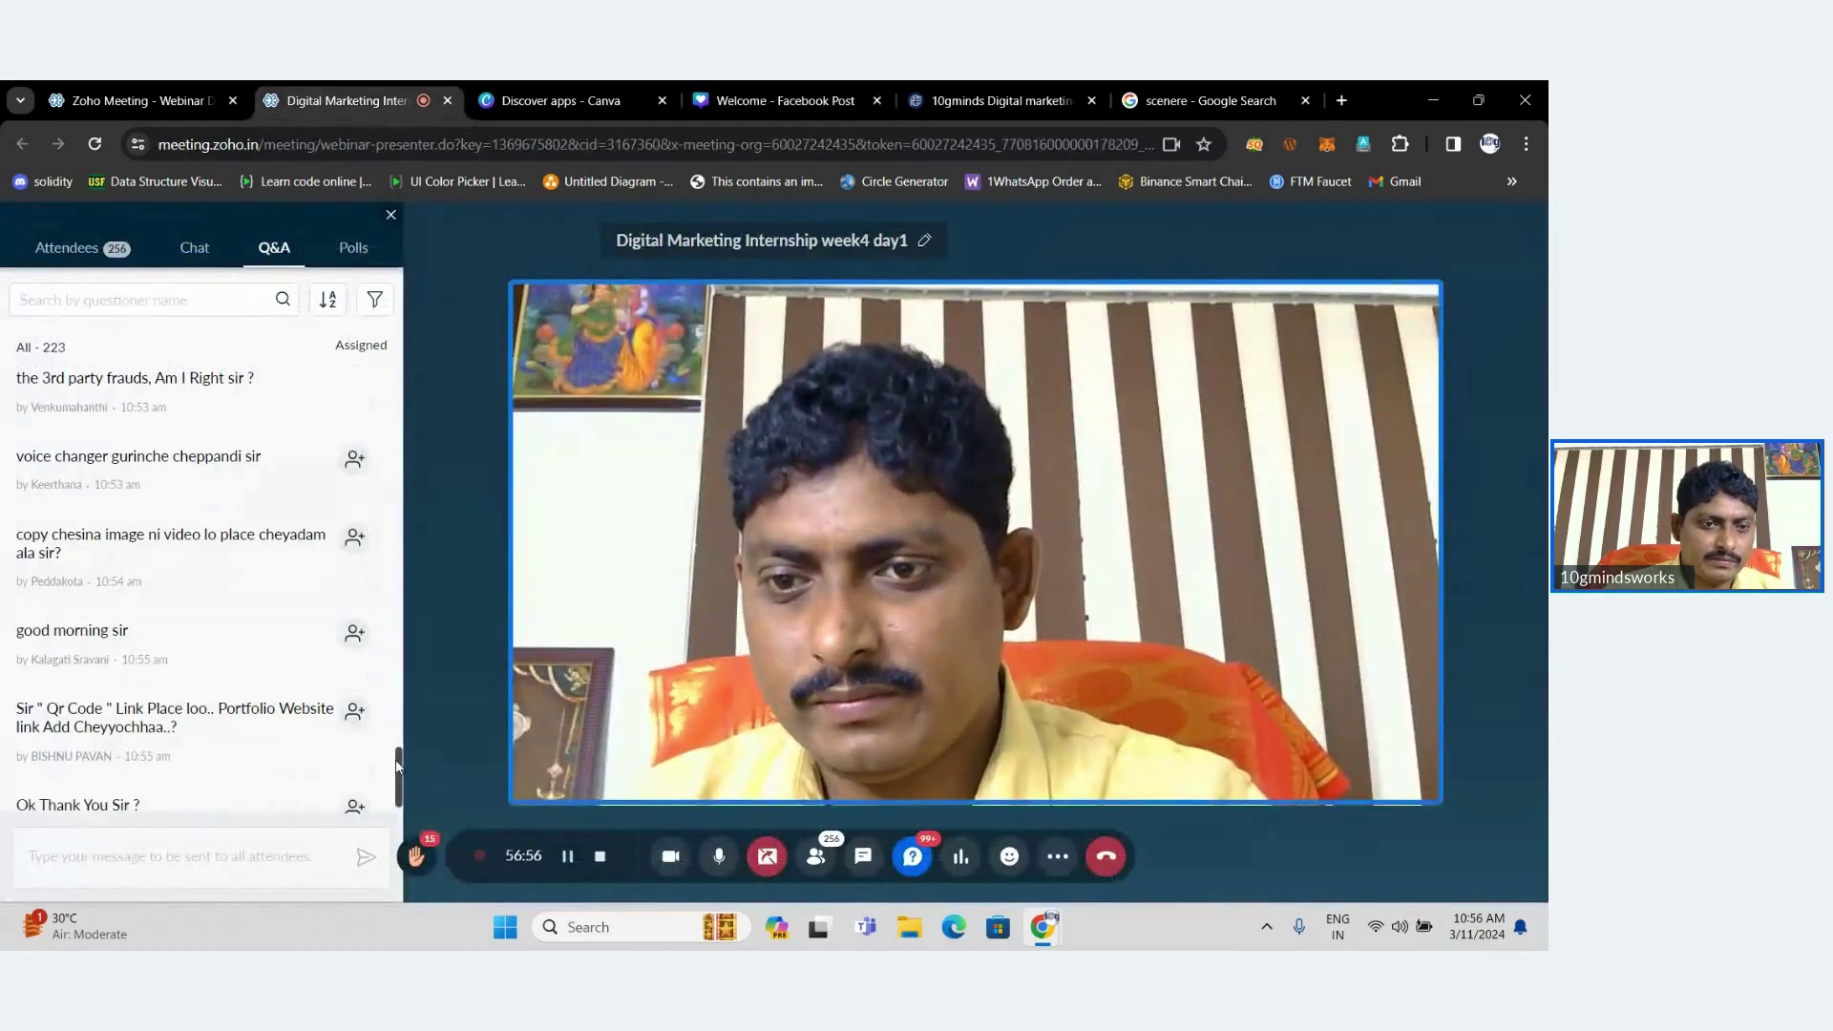
scroll(396, 768, down, 1)
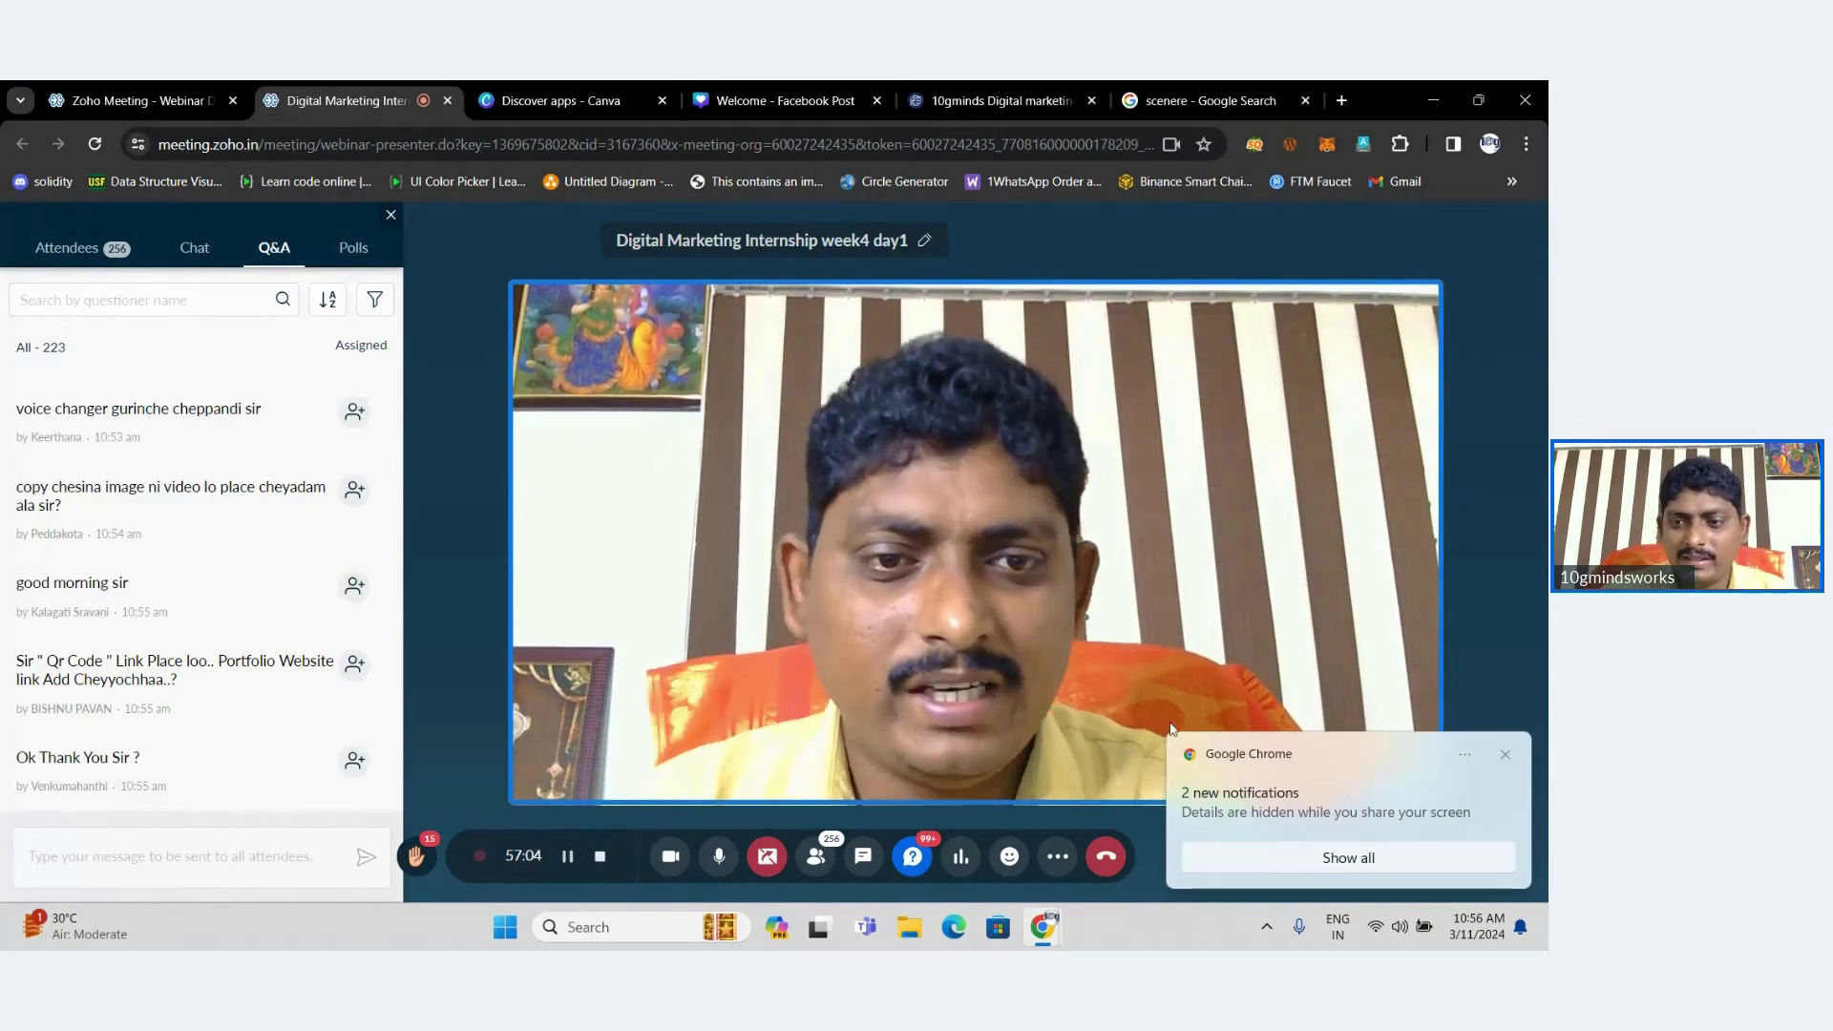
click(1504, 756)
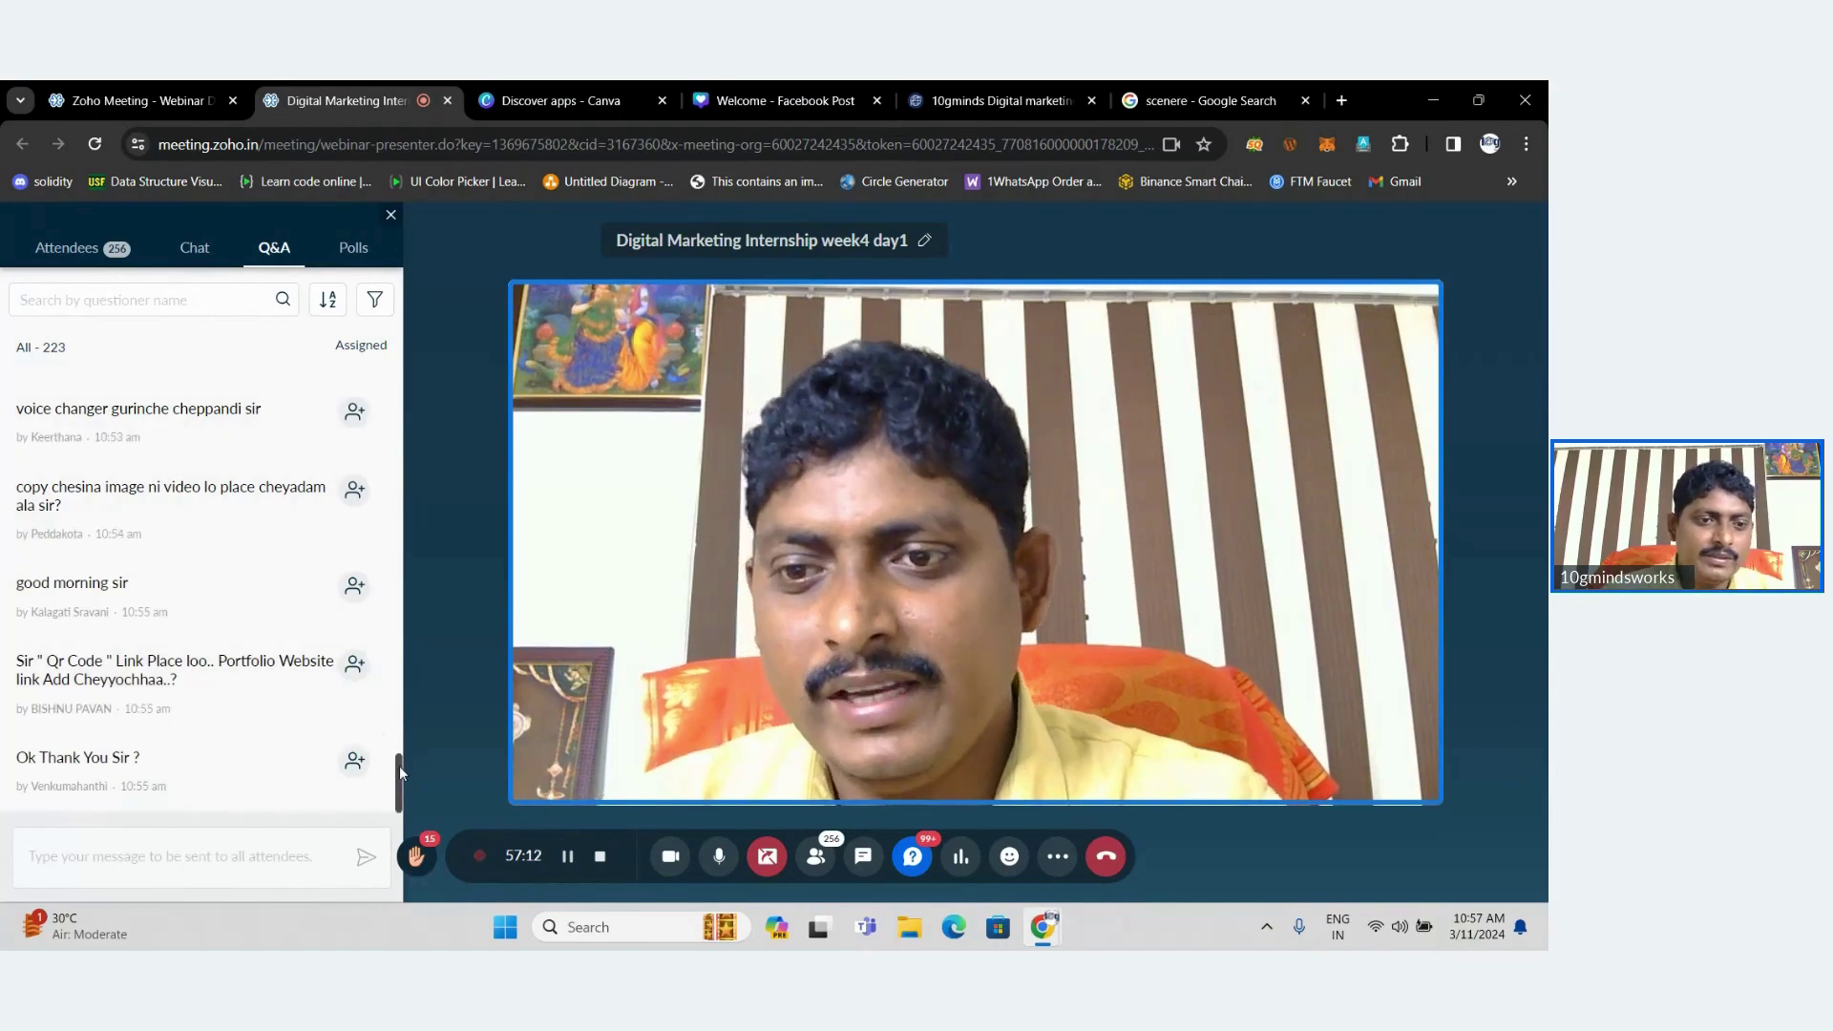
mouse_move(374, 764)
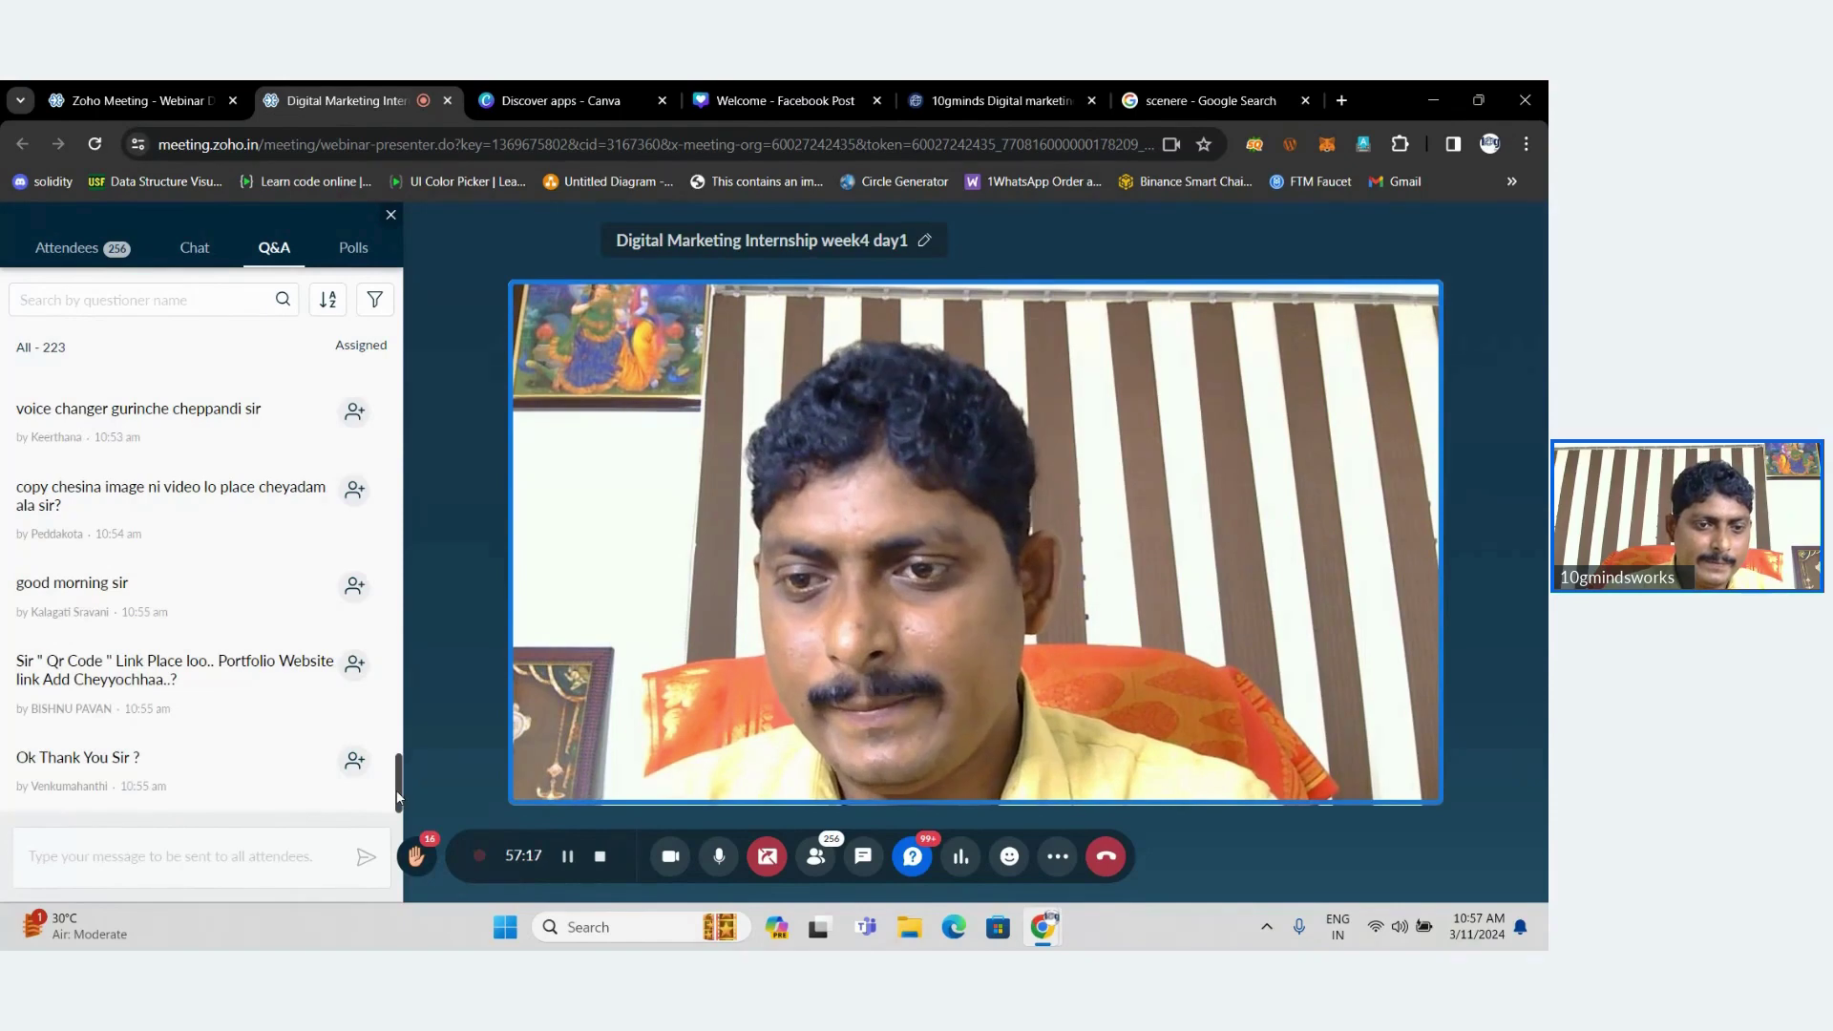
click(185, 855)
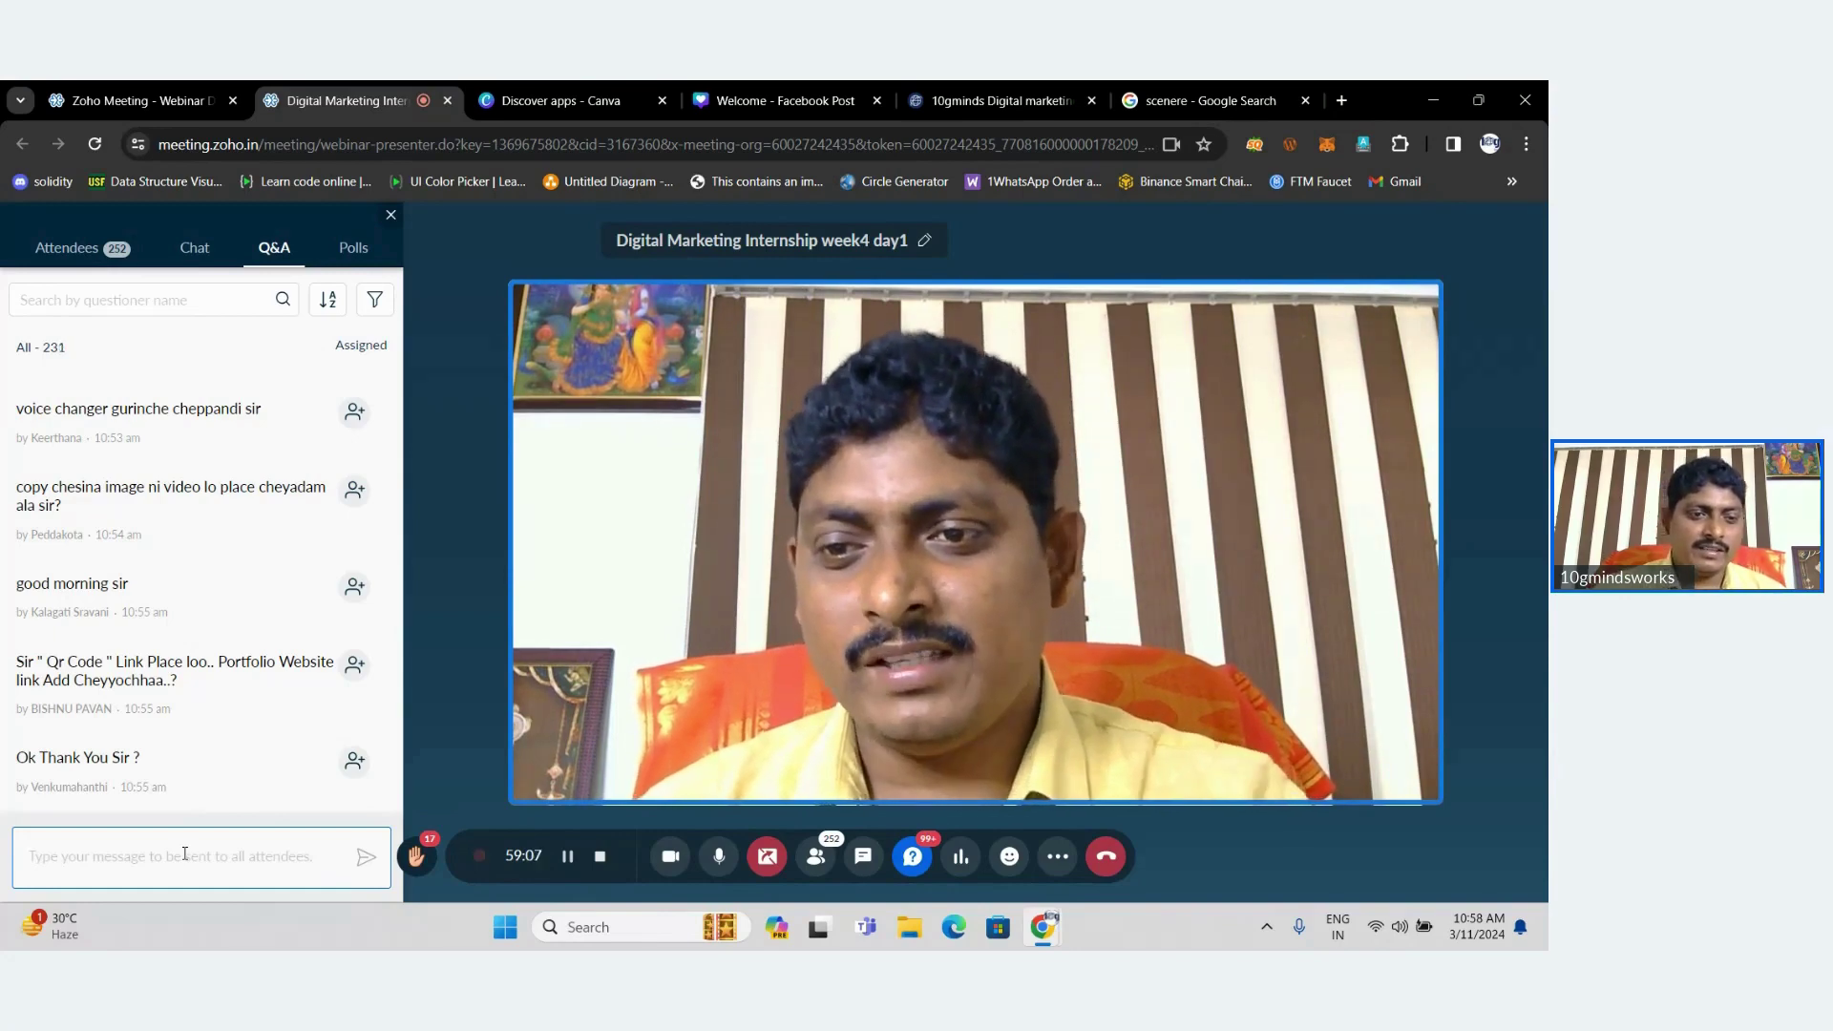
drag(399, 756, 397, 776)
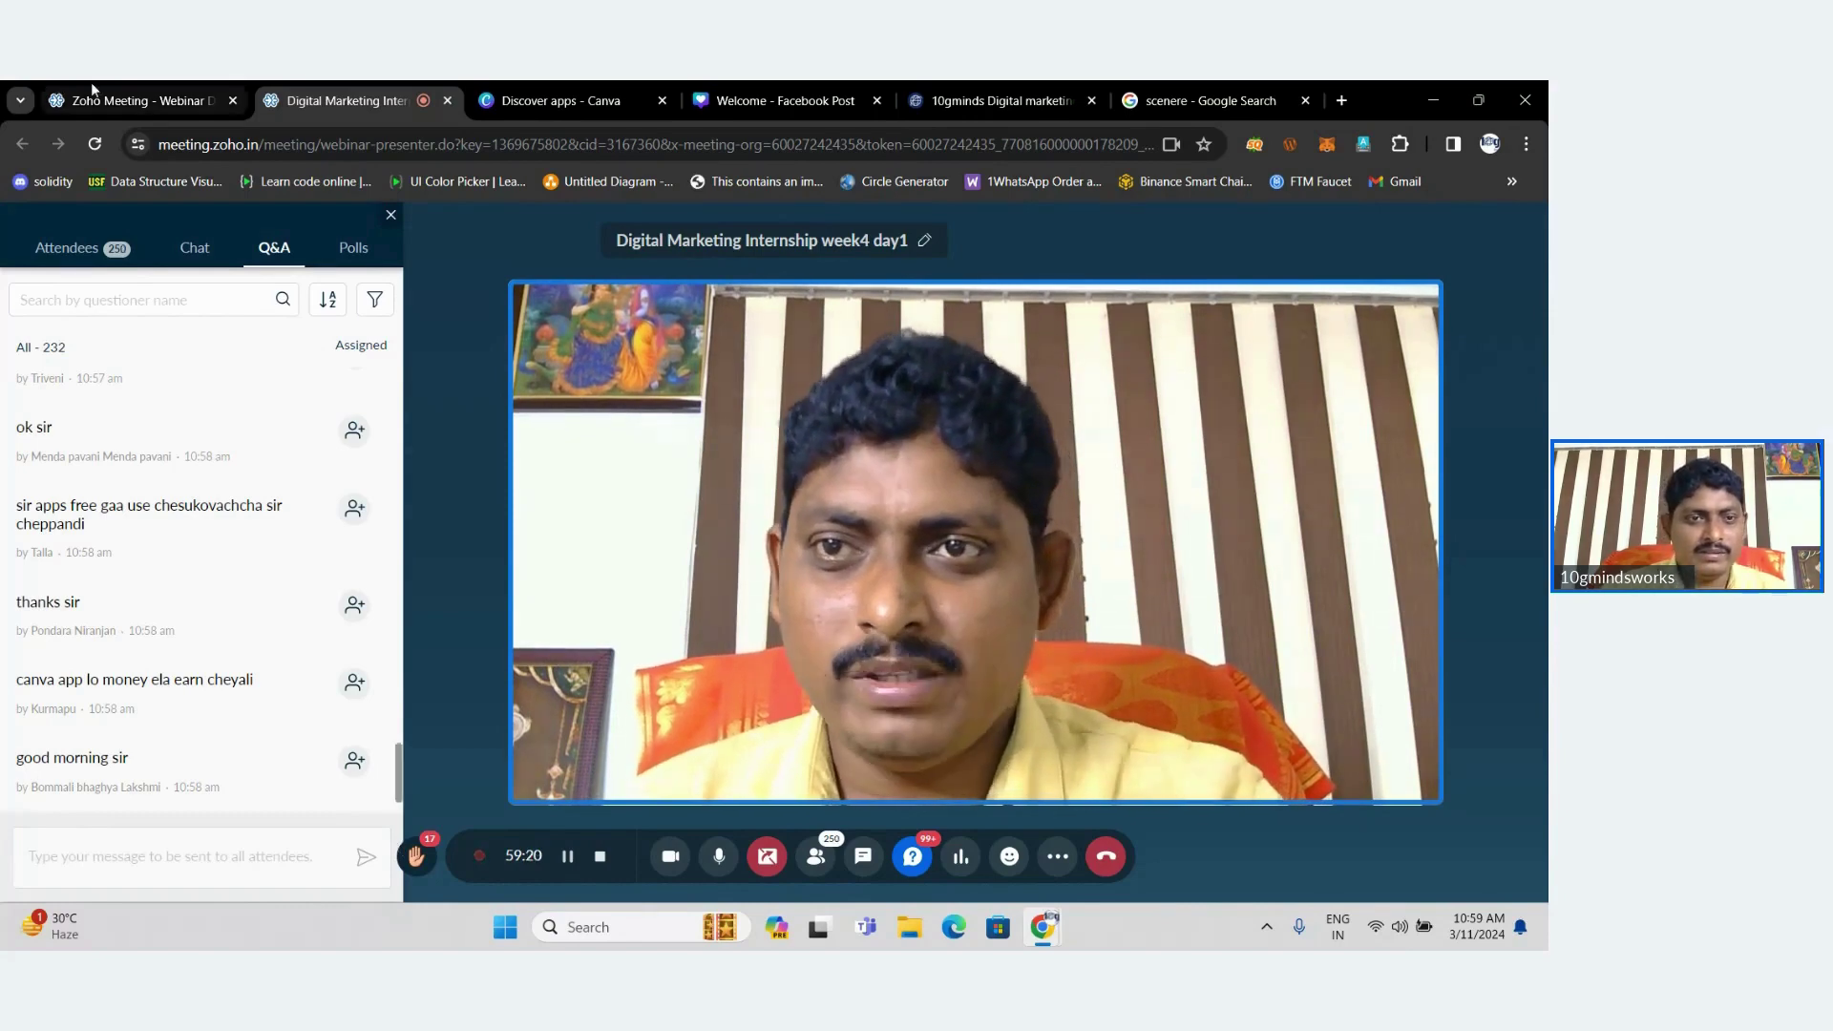
Open the list of past webinars in the Zoho Meeting dashboard.
click(143, 100)
click(30, 427)
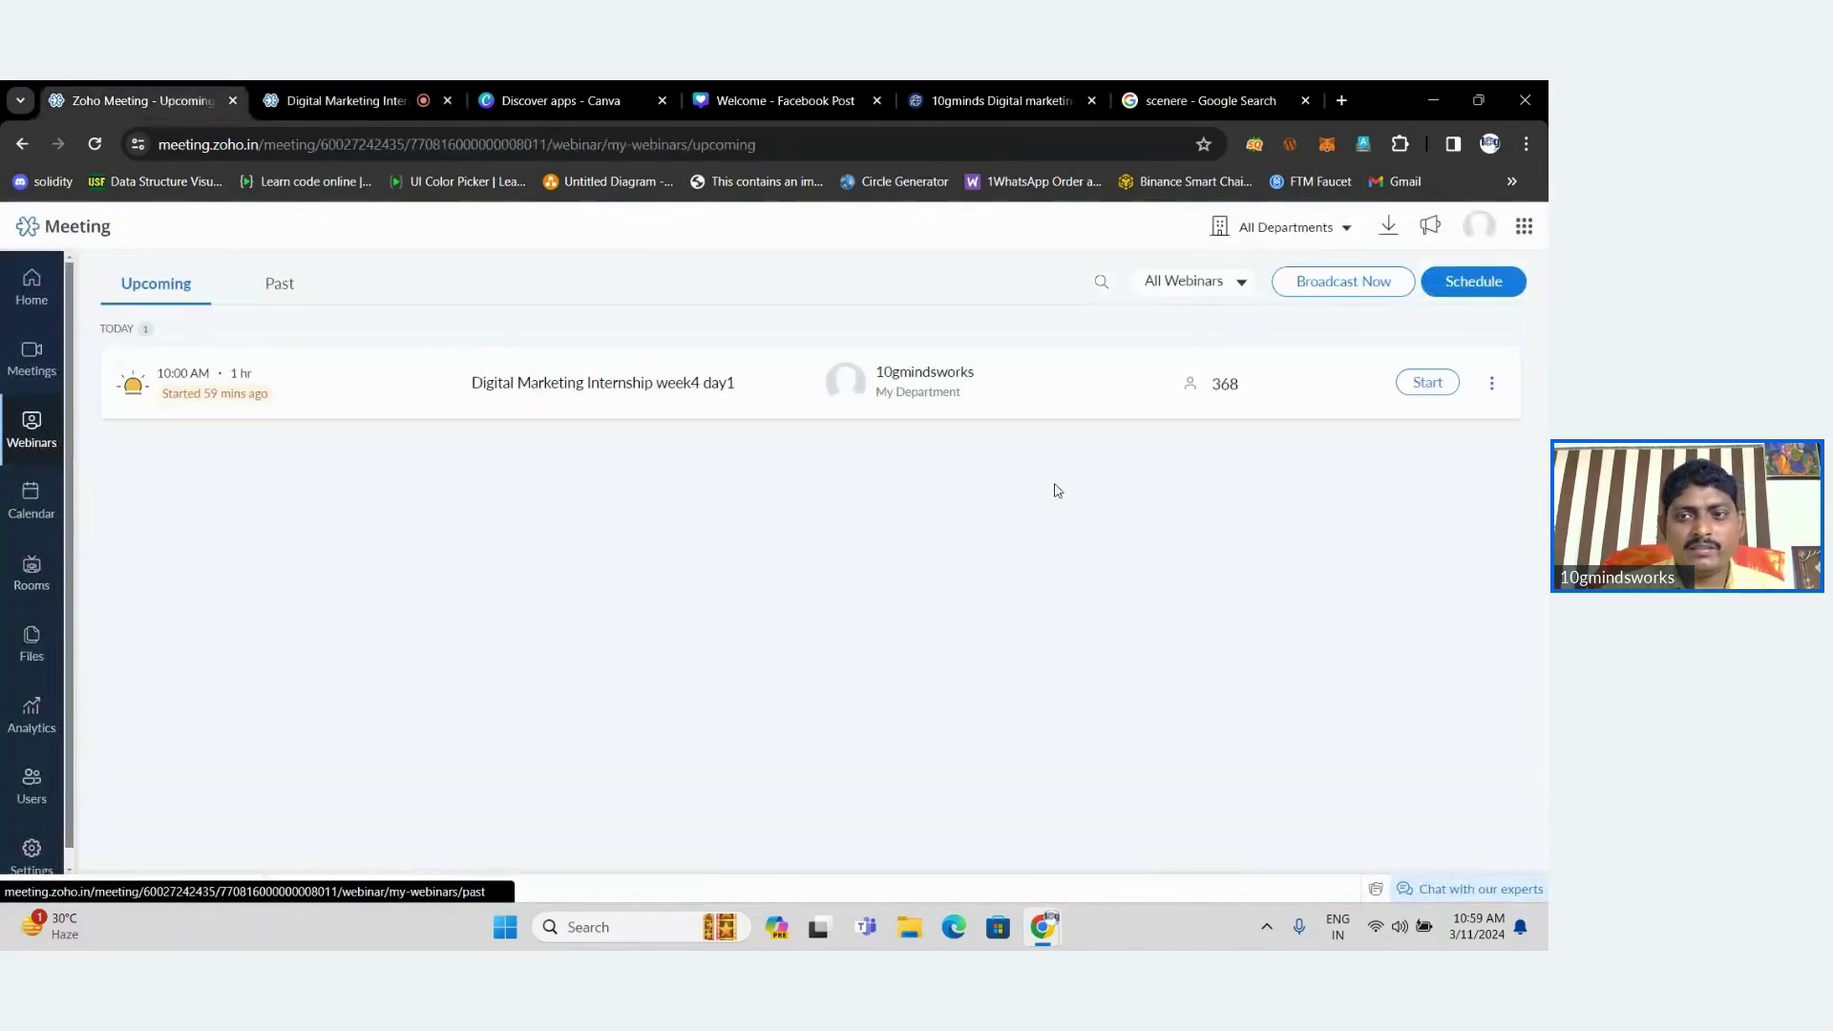
click(276, 284)
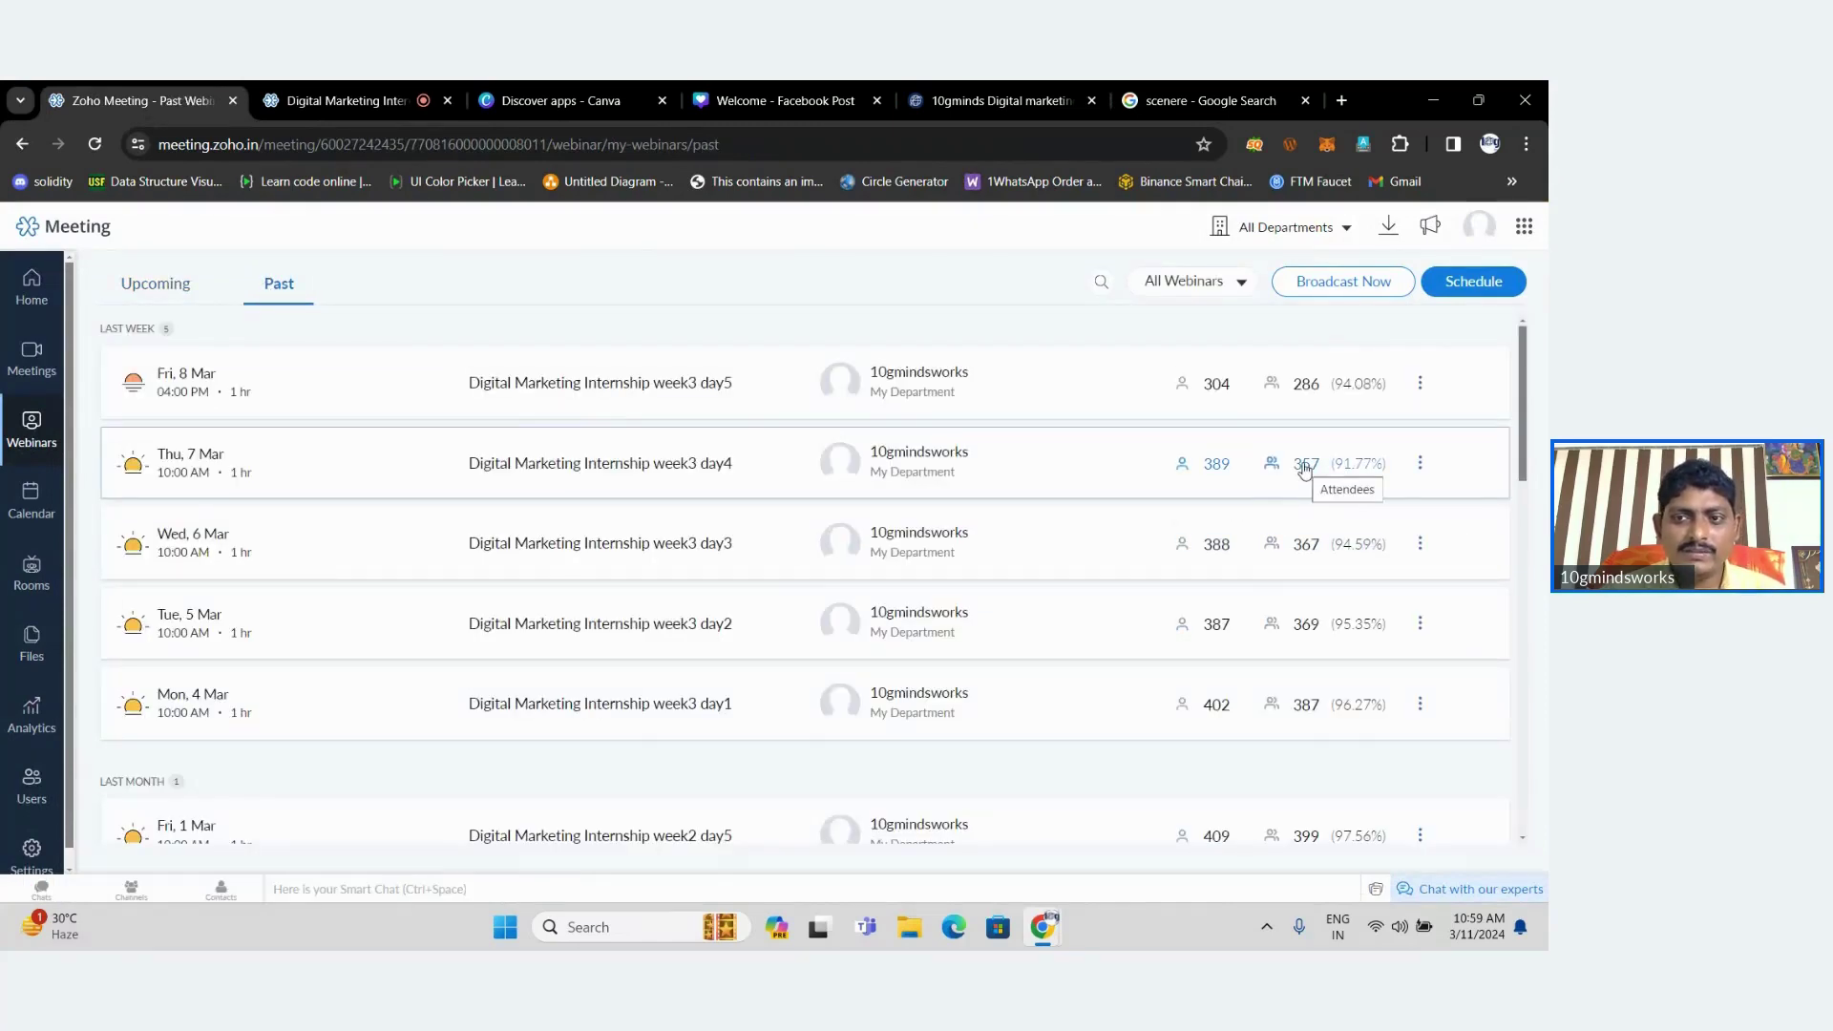
Open the past webinar "Digital Marketing Internship week3 day4" and examine the registration times in its approved registrations list.
click(1304, 468)
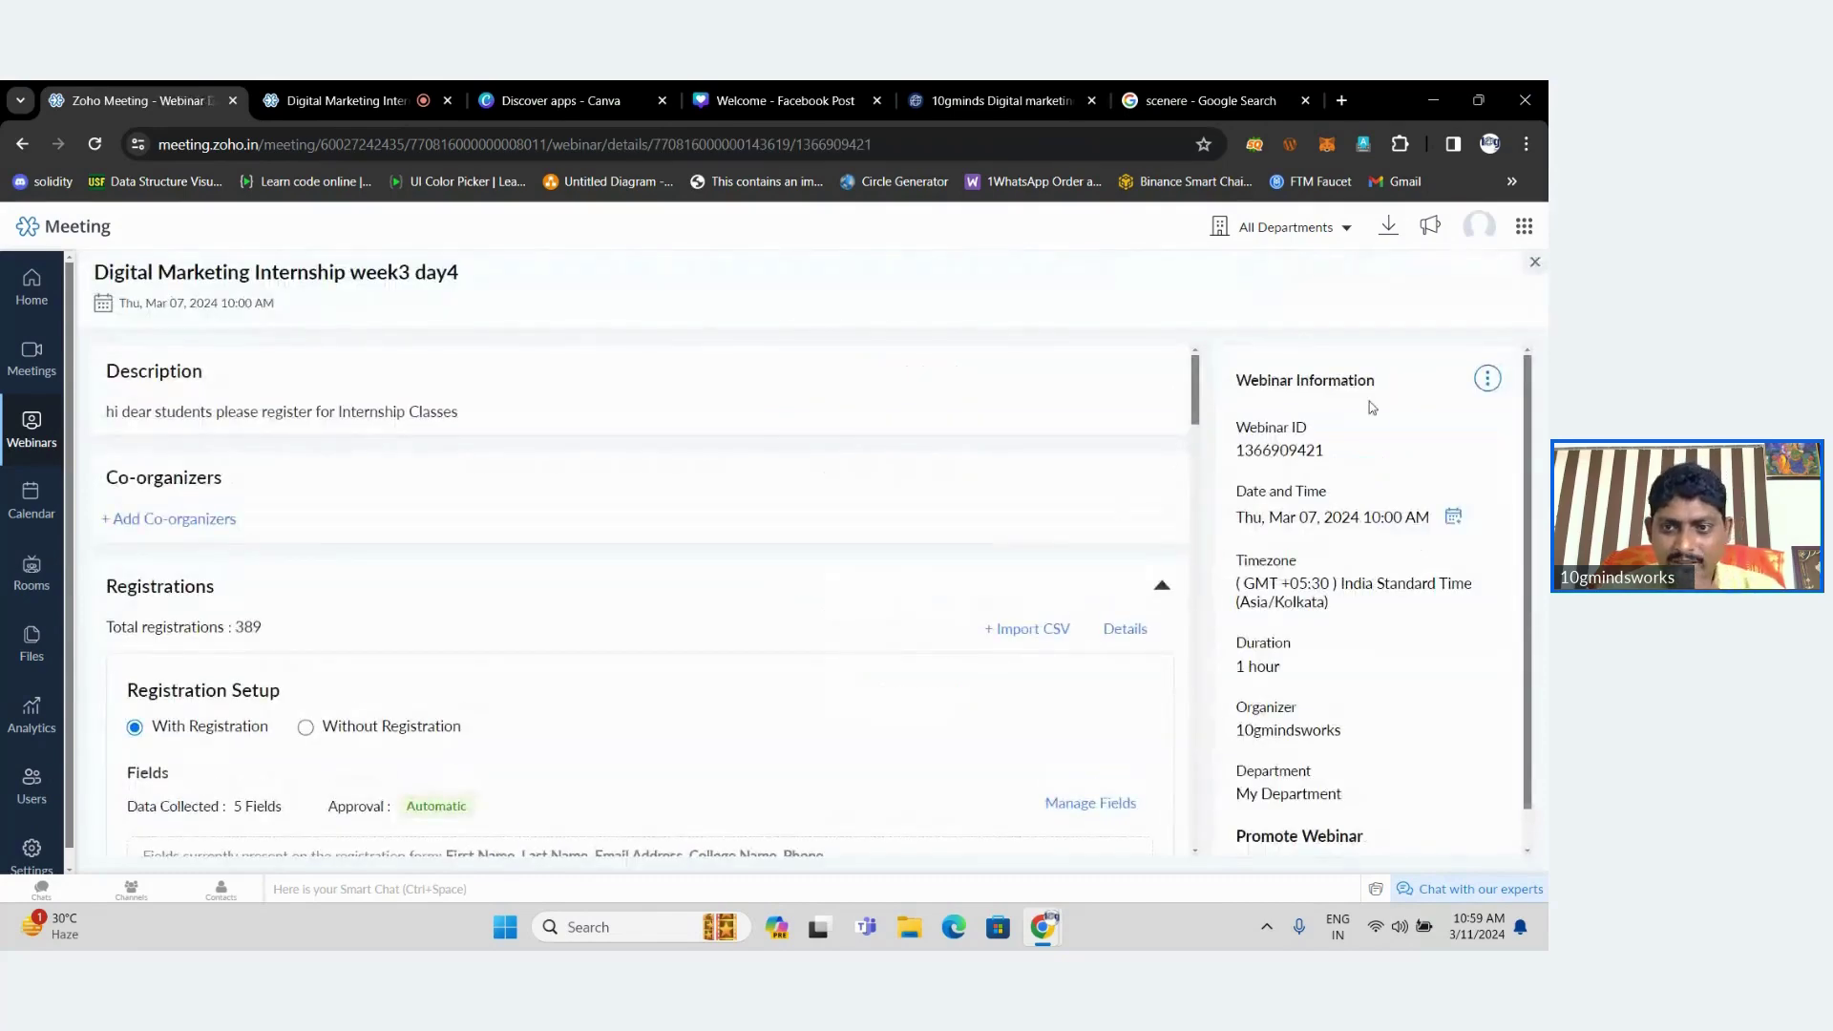
click(1125, 629)
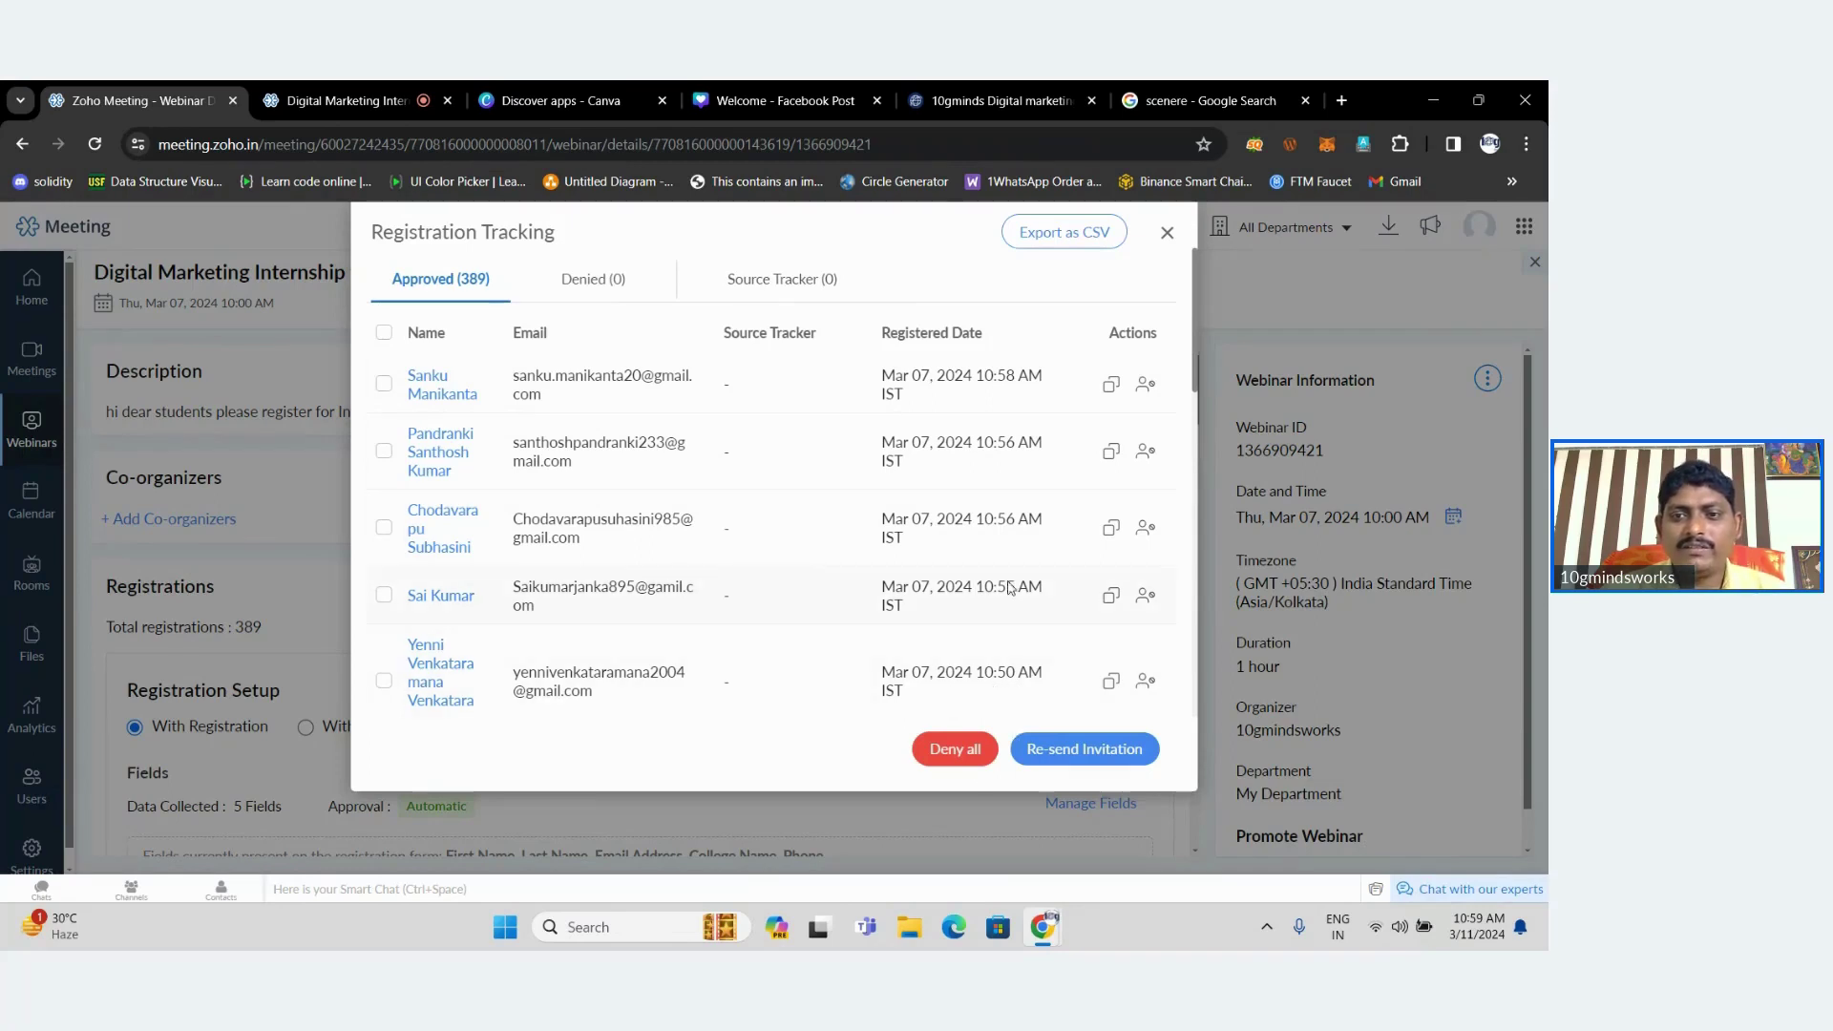
click(1168, 234)
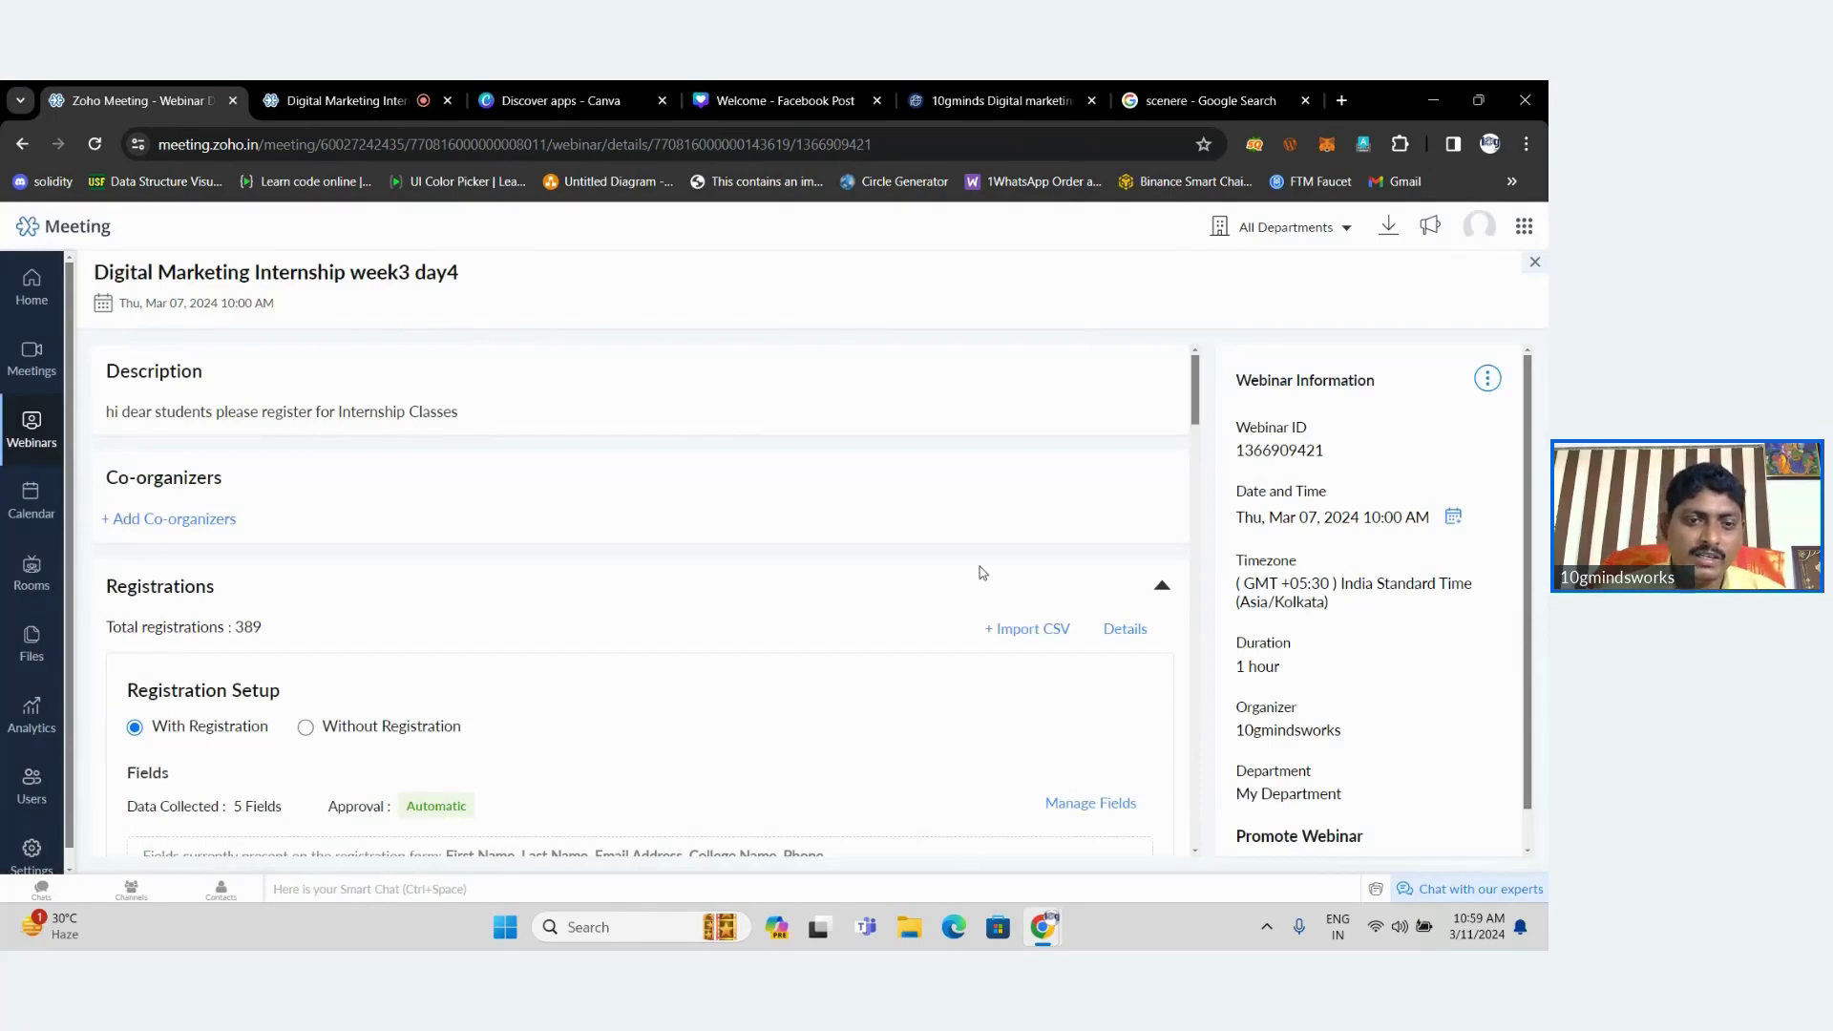
click(1126, 629)
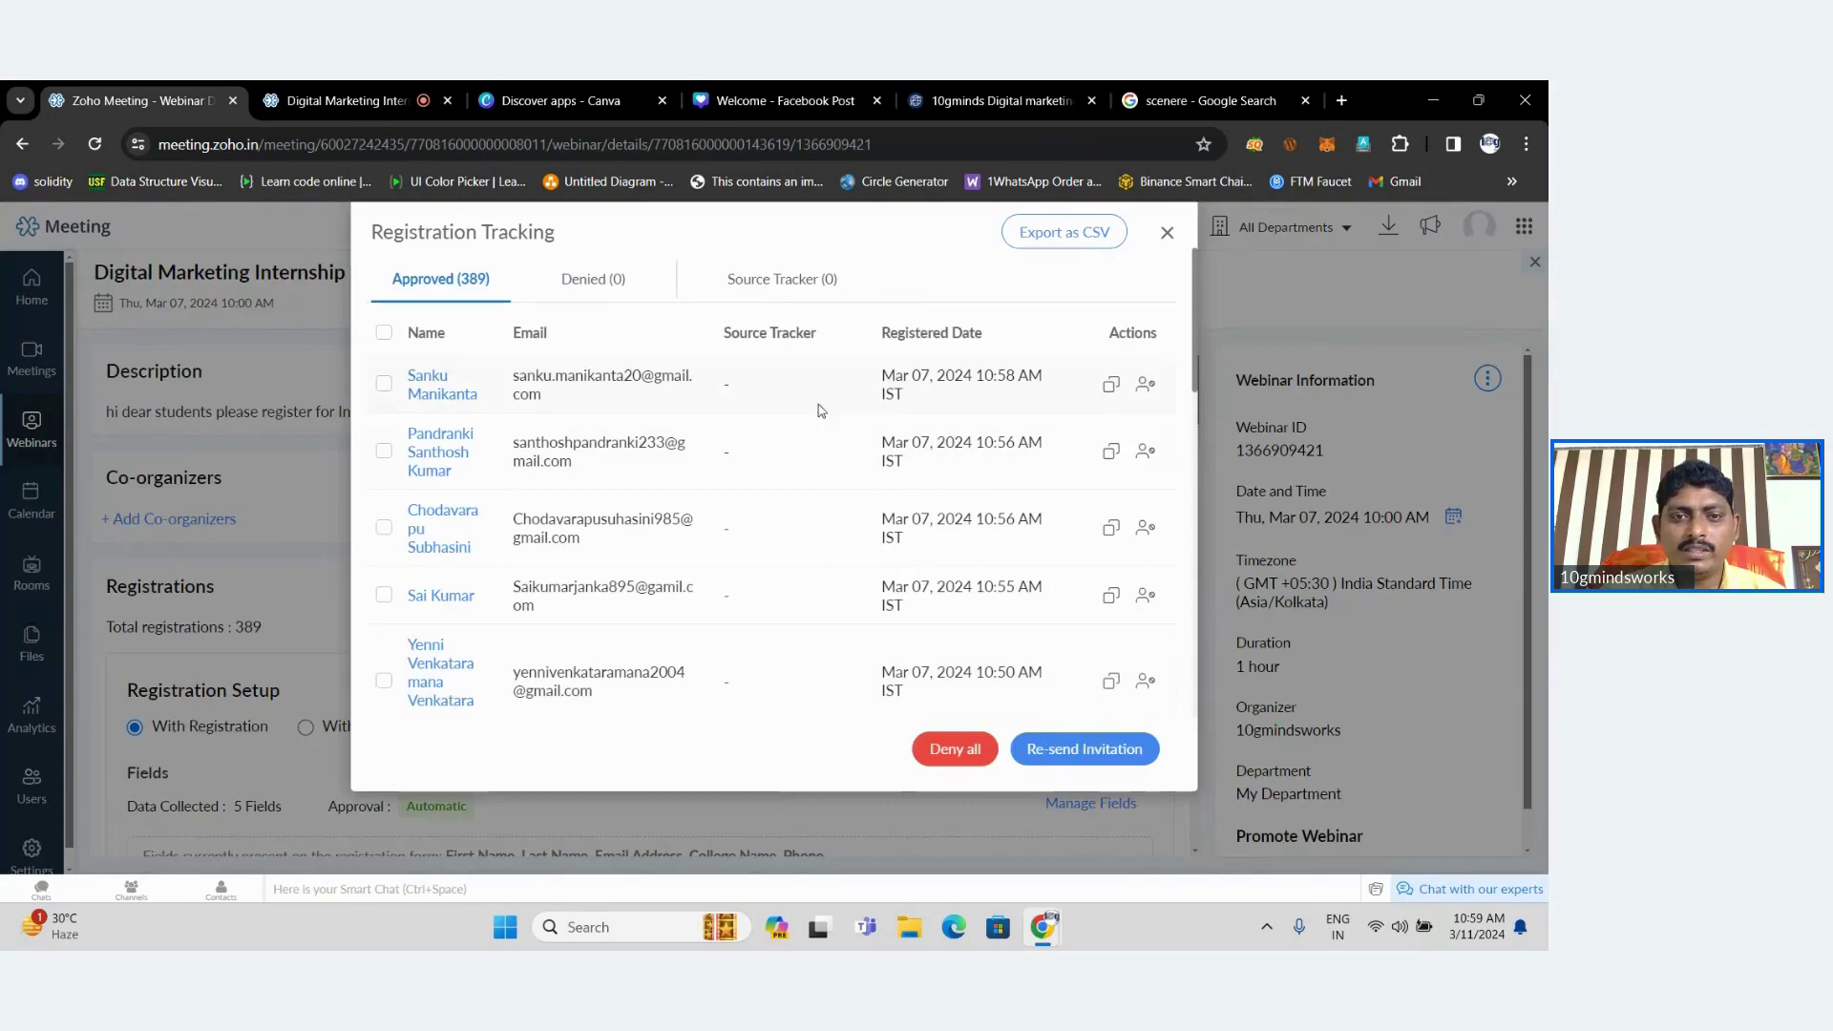
drag(979, 380, 1043, 378)
click(1044, 378)
Return to the live webinar and read the newest attendee messages in the Q&A.
click(558, 88)
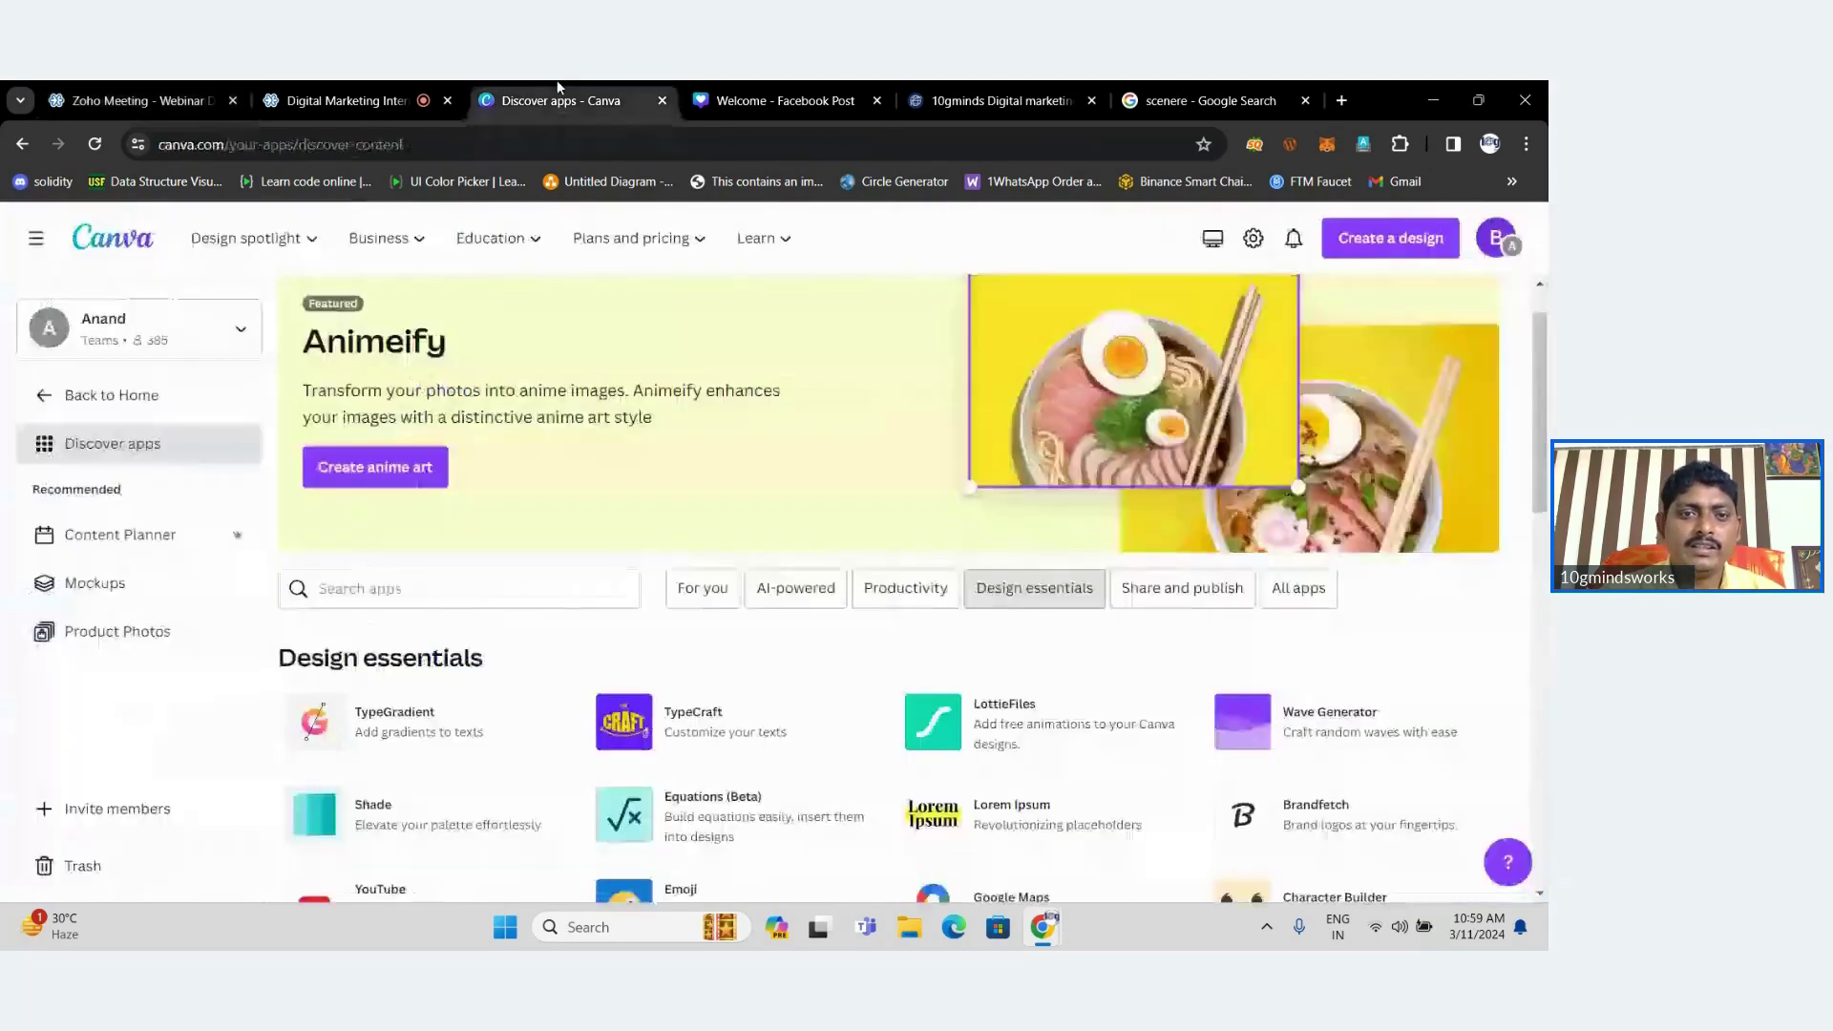
click(352, 85)
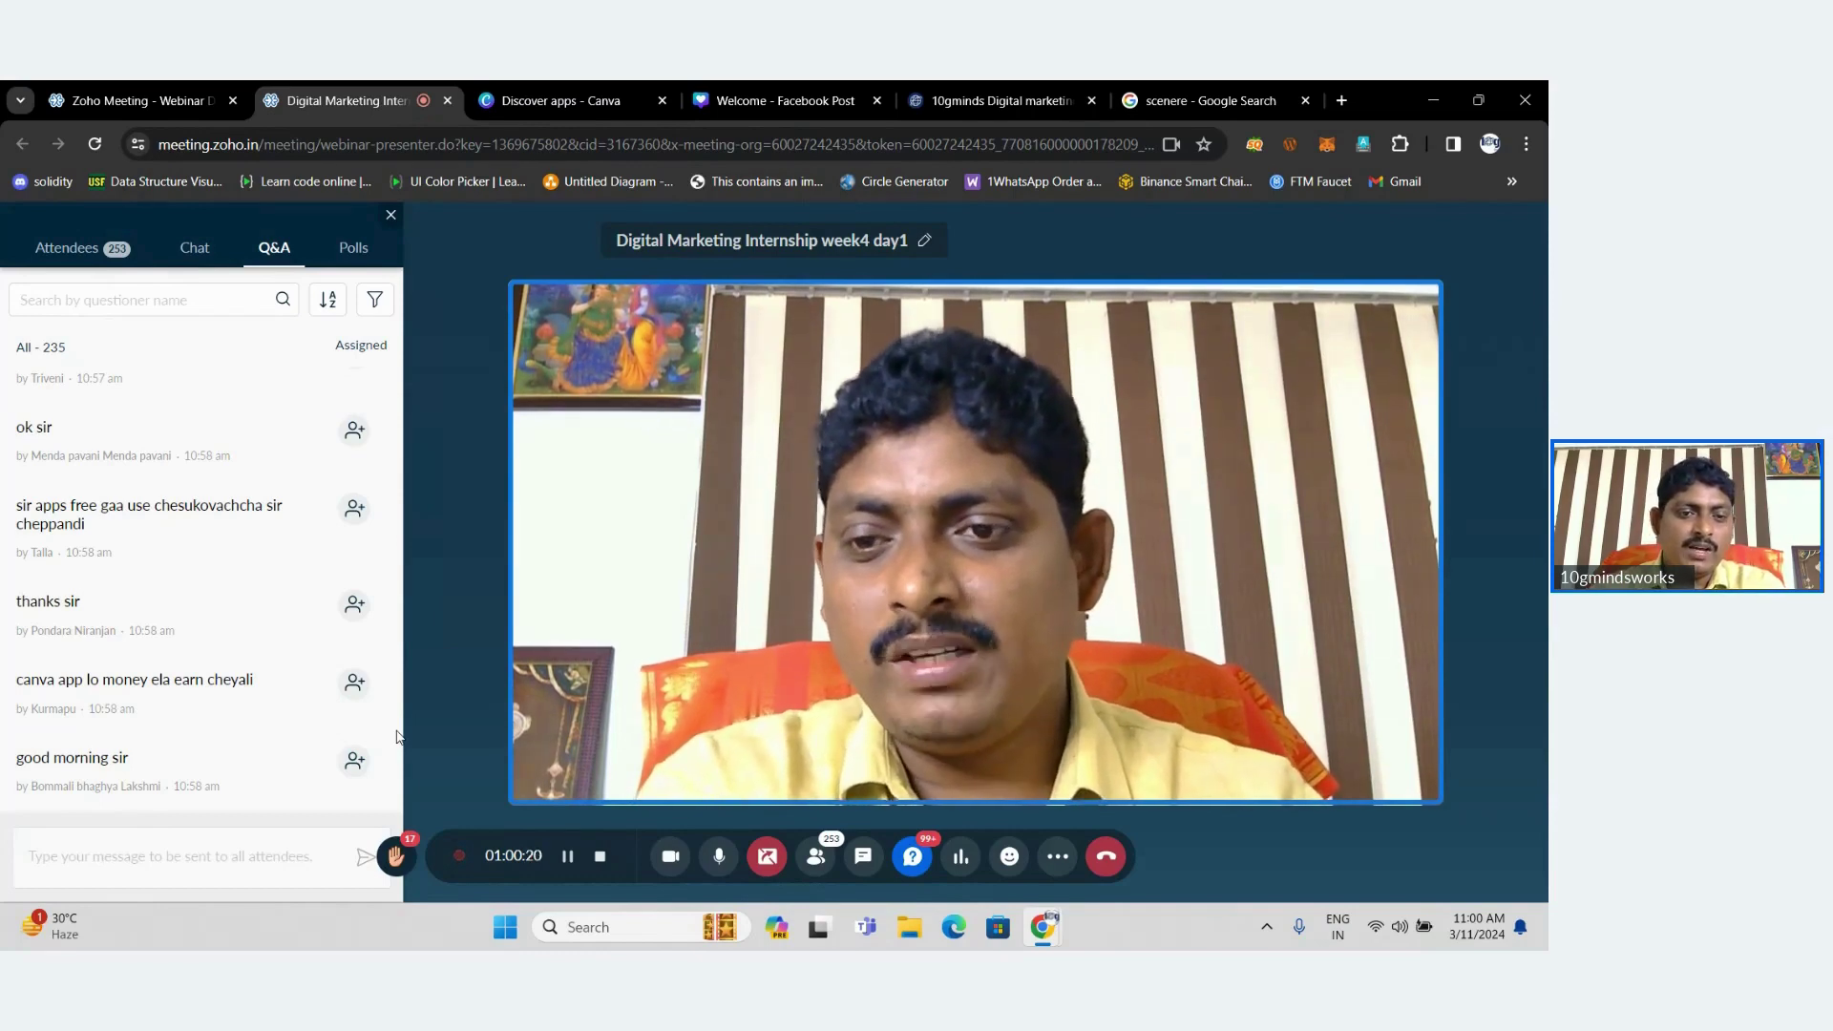
scroll(400, 756, down, 1)
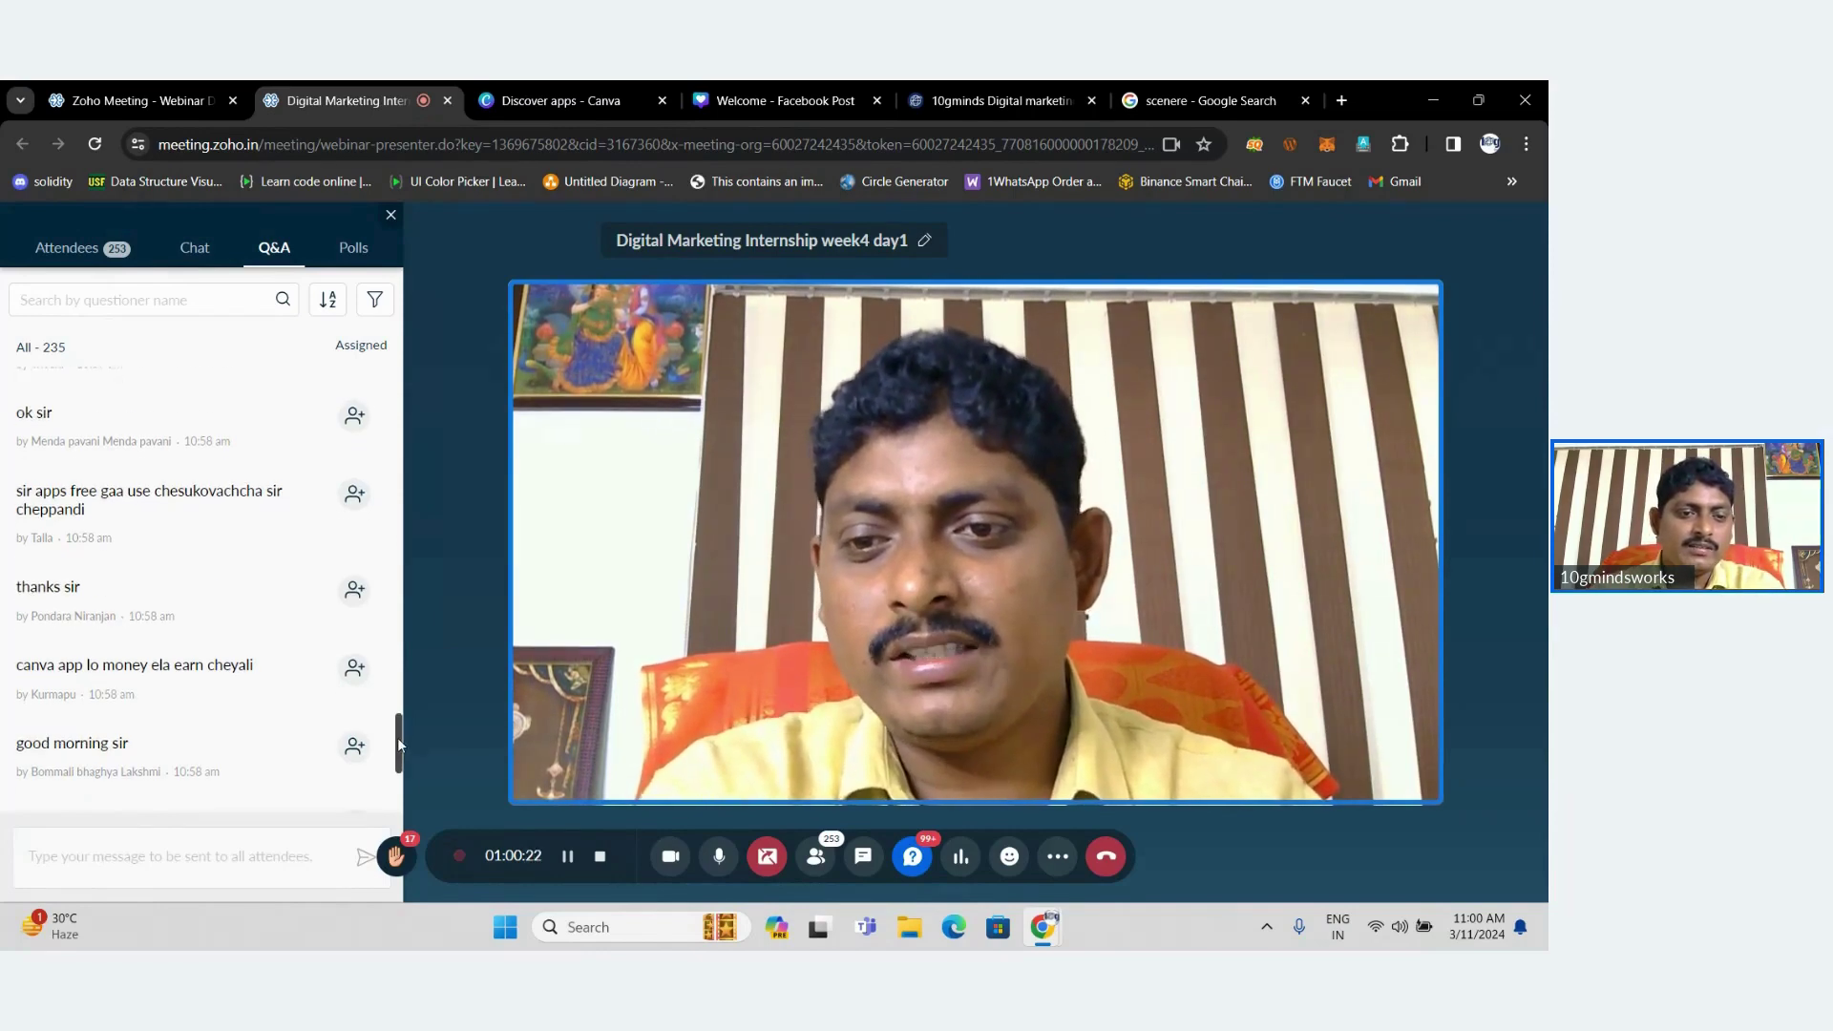
drag(400, 756, 398, 797)
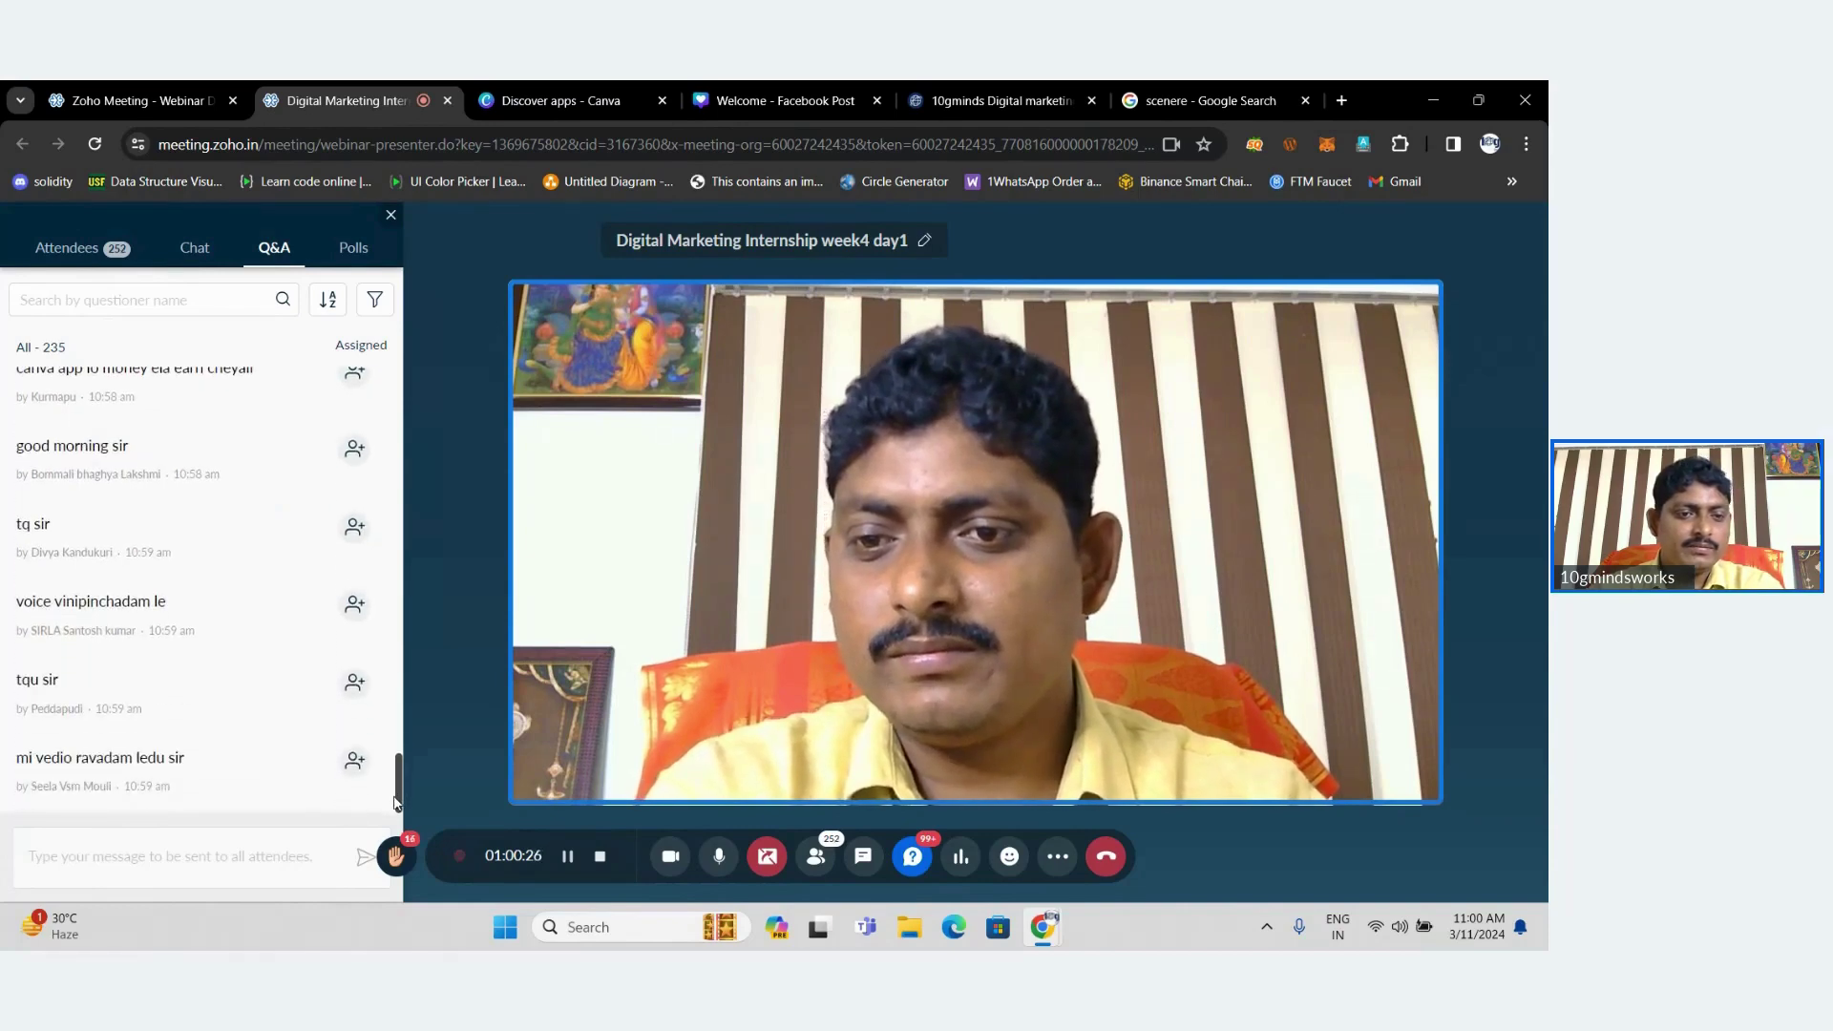
click(212, 842)
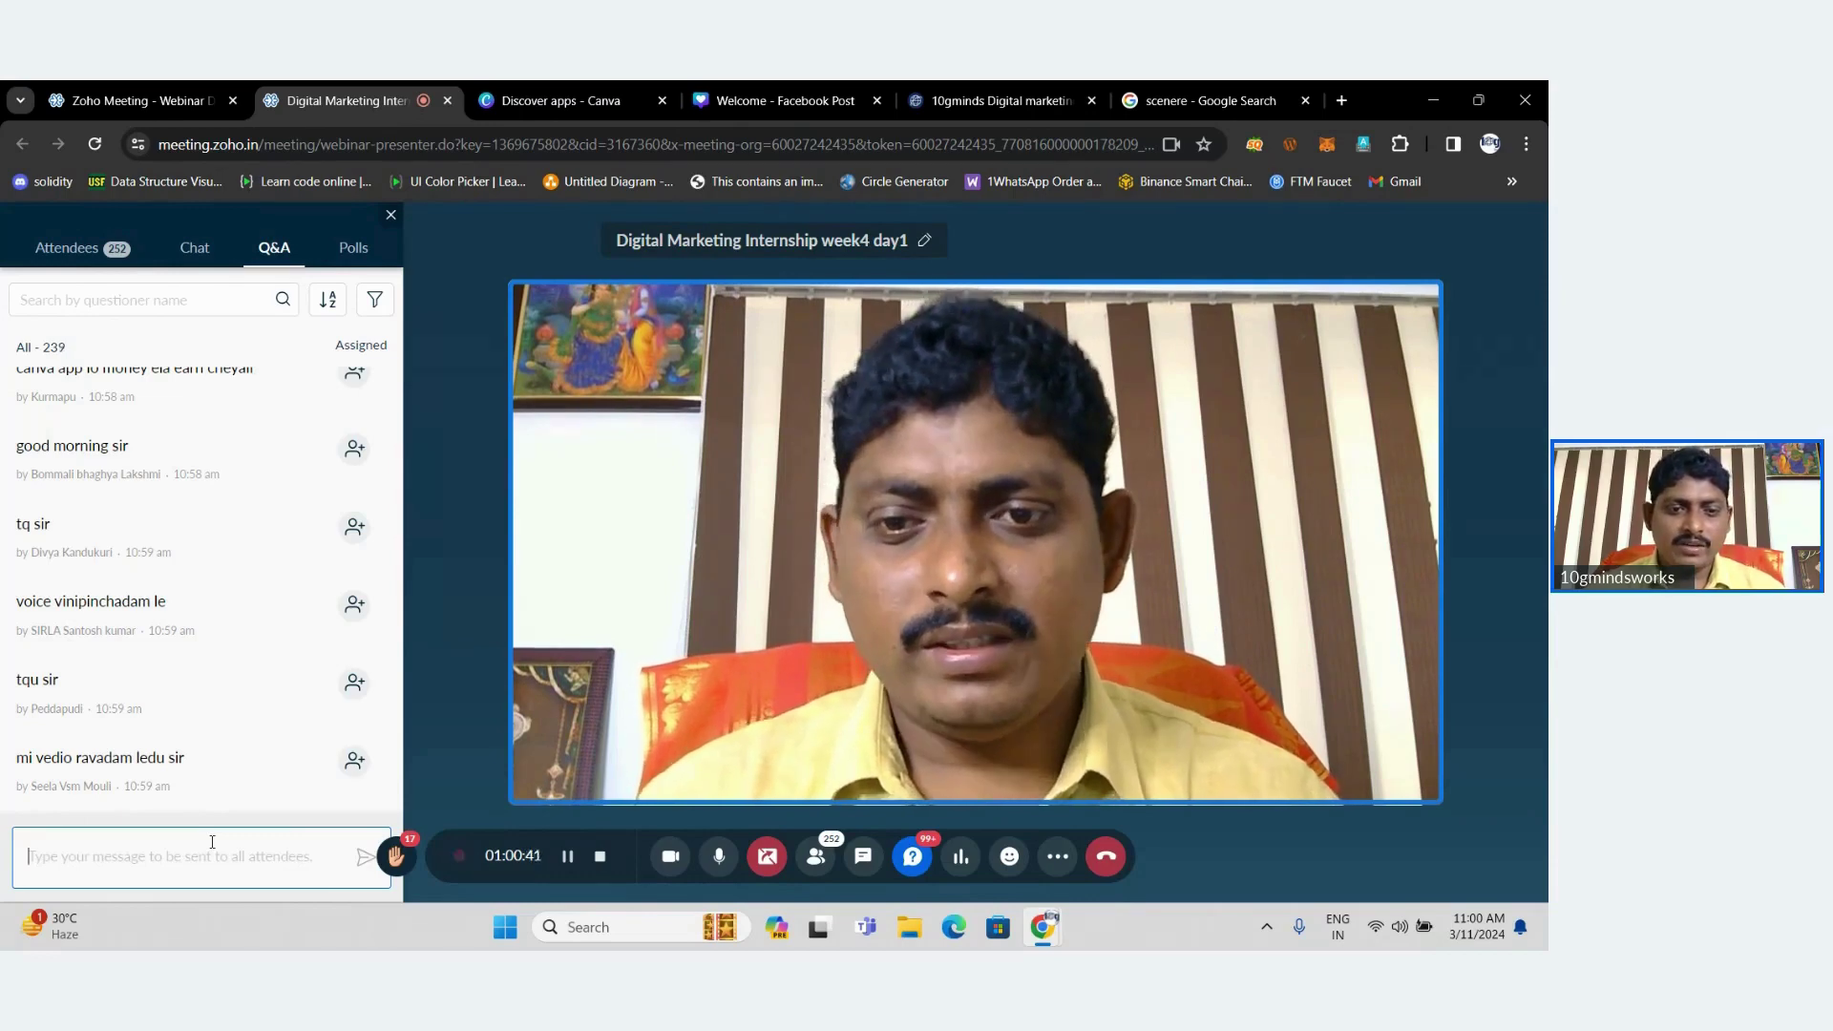
mouse_move(79, 703)
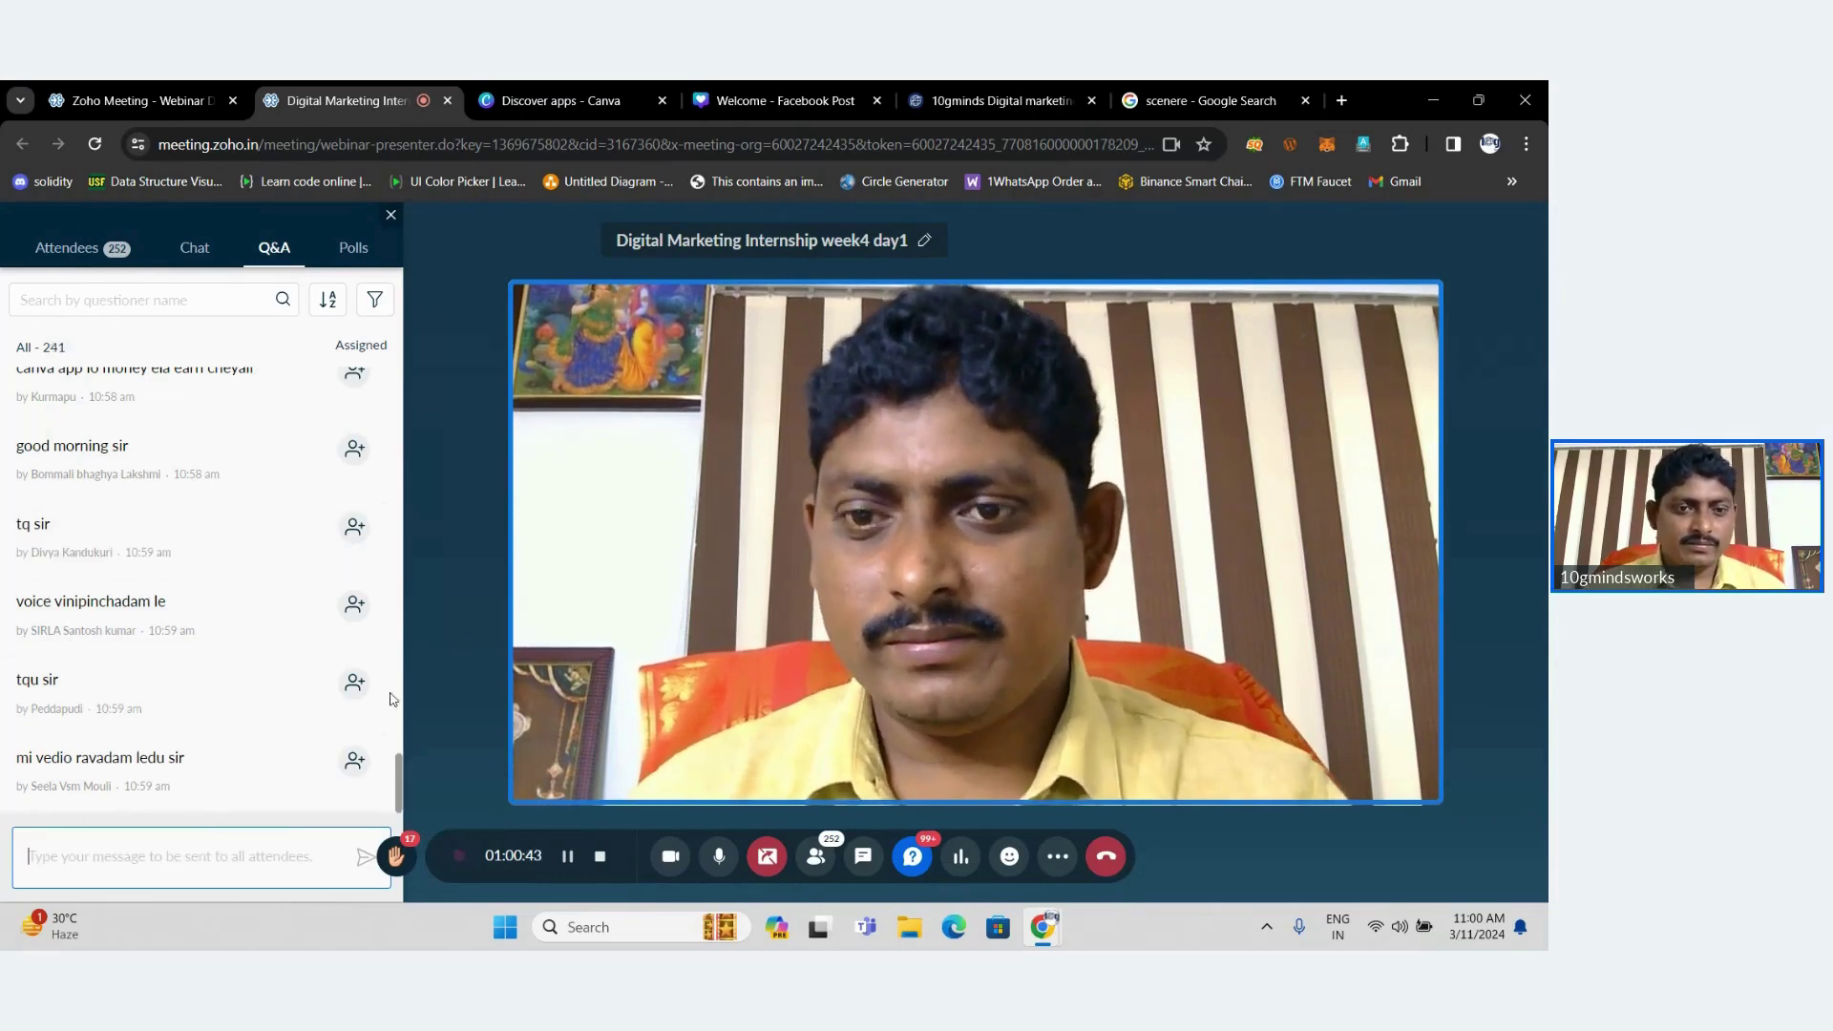
click(400, 772)
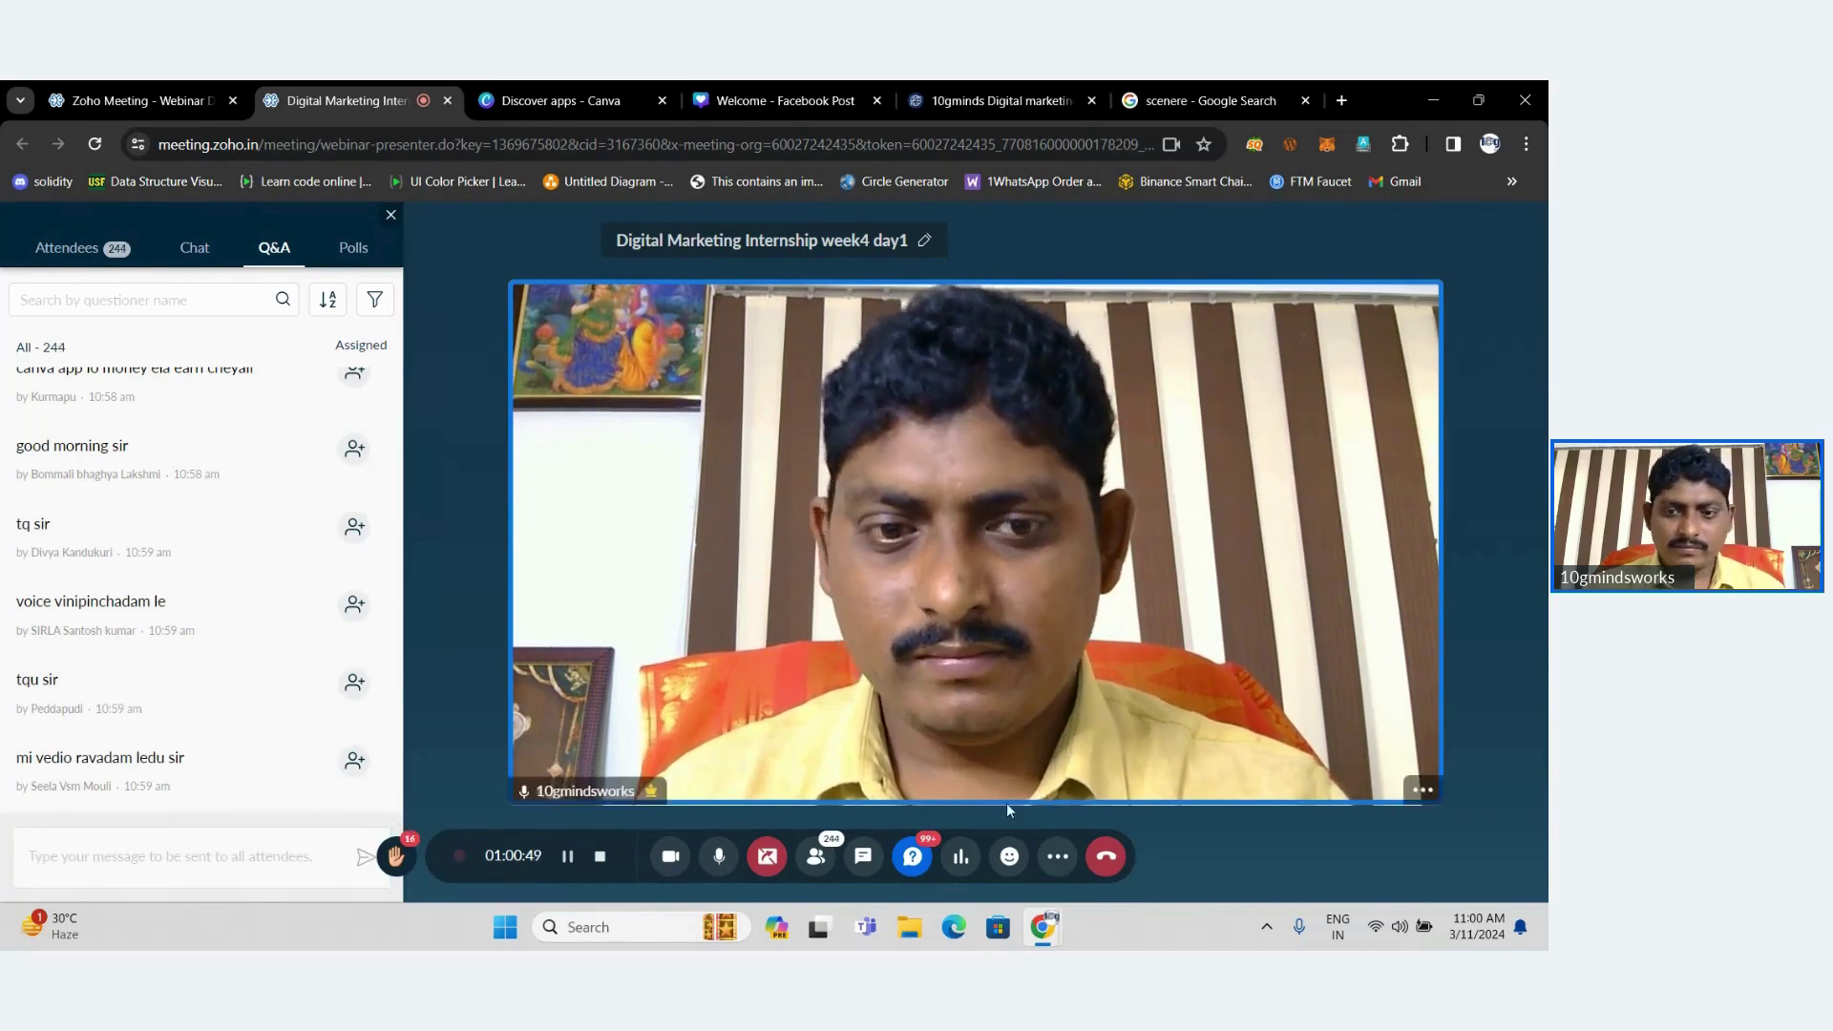
End the "Digital Marketing Internship week4 day1" webinar for all participants without sending feedback to Zoho Meeting.
click(1093, 861)
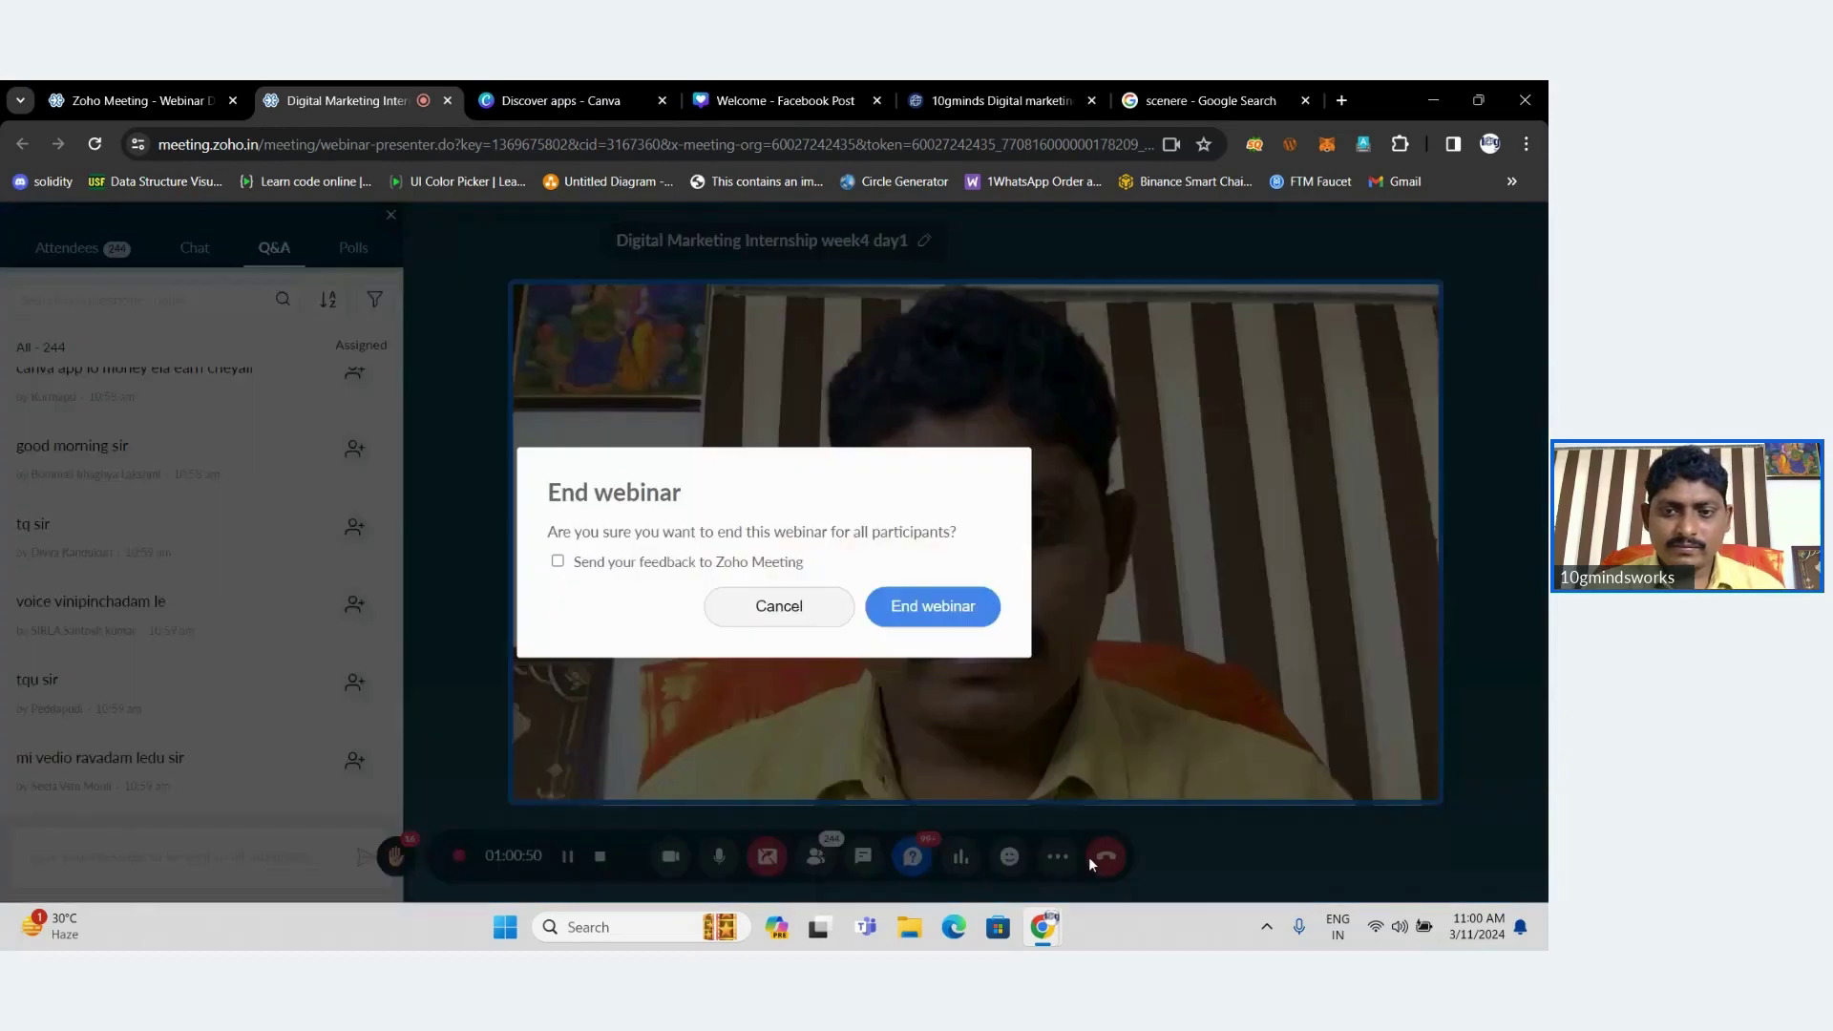
click(930, 616)
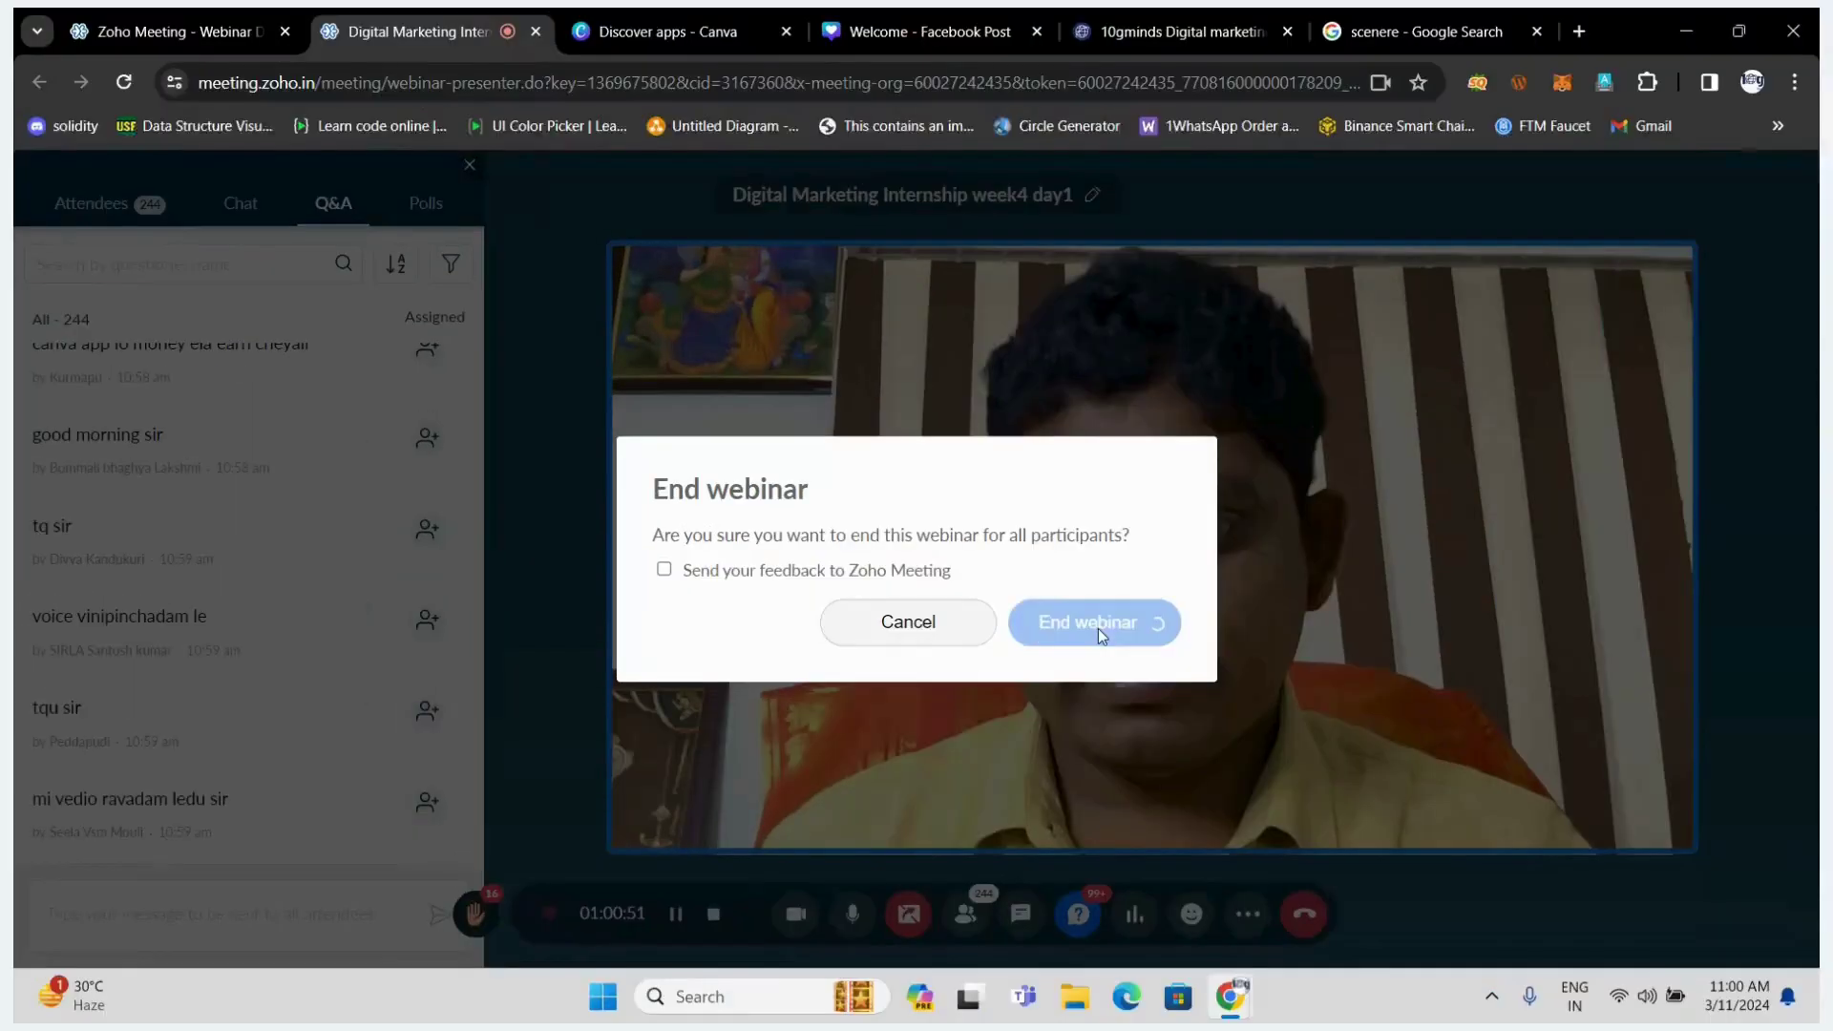